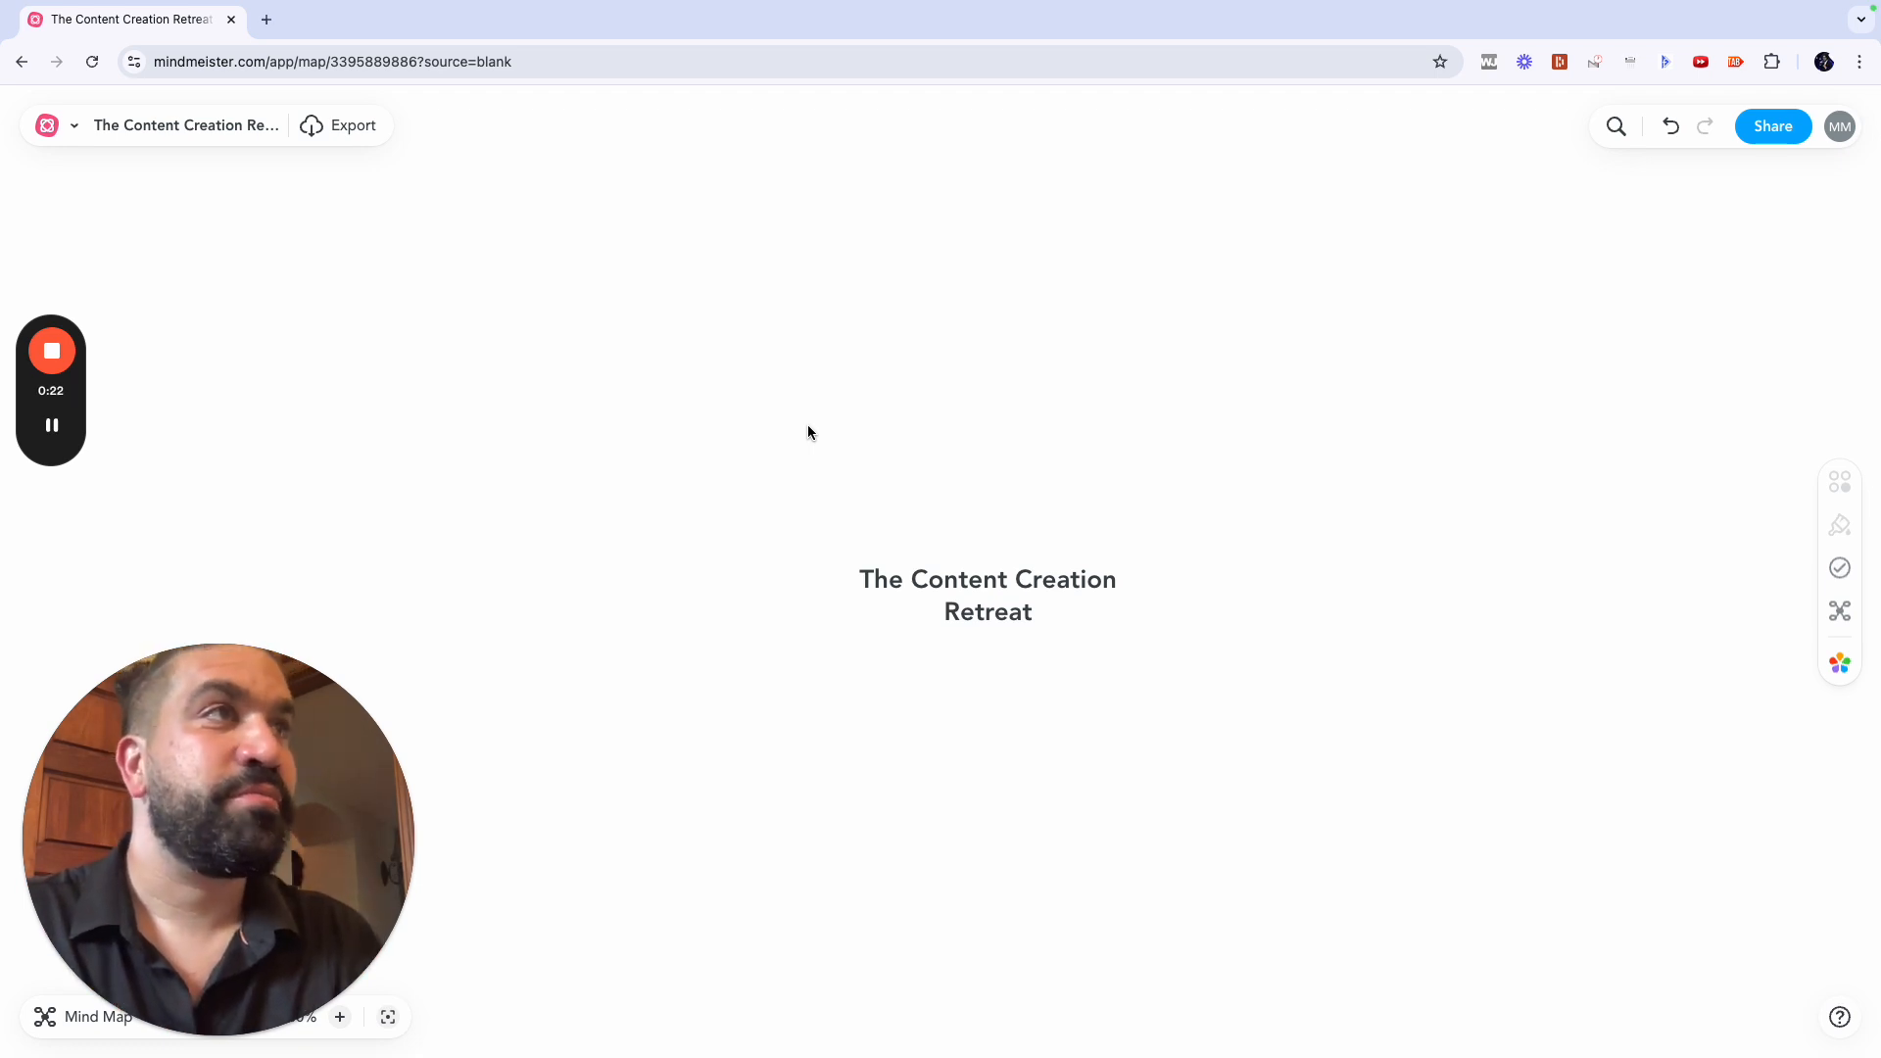
Step: Add a first branch reading "Always be ready" to the central topic The Content Creation Retreat
{"action": "left_click", "coordinate": [938, 579]}
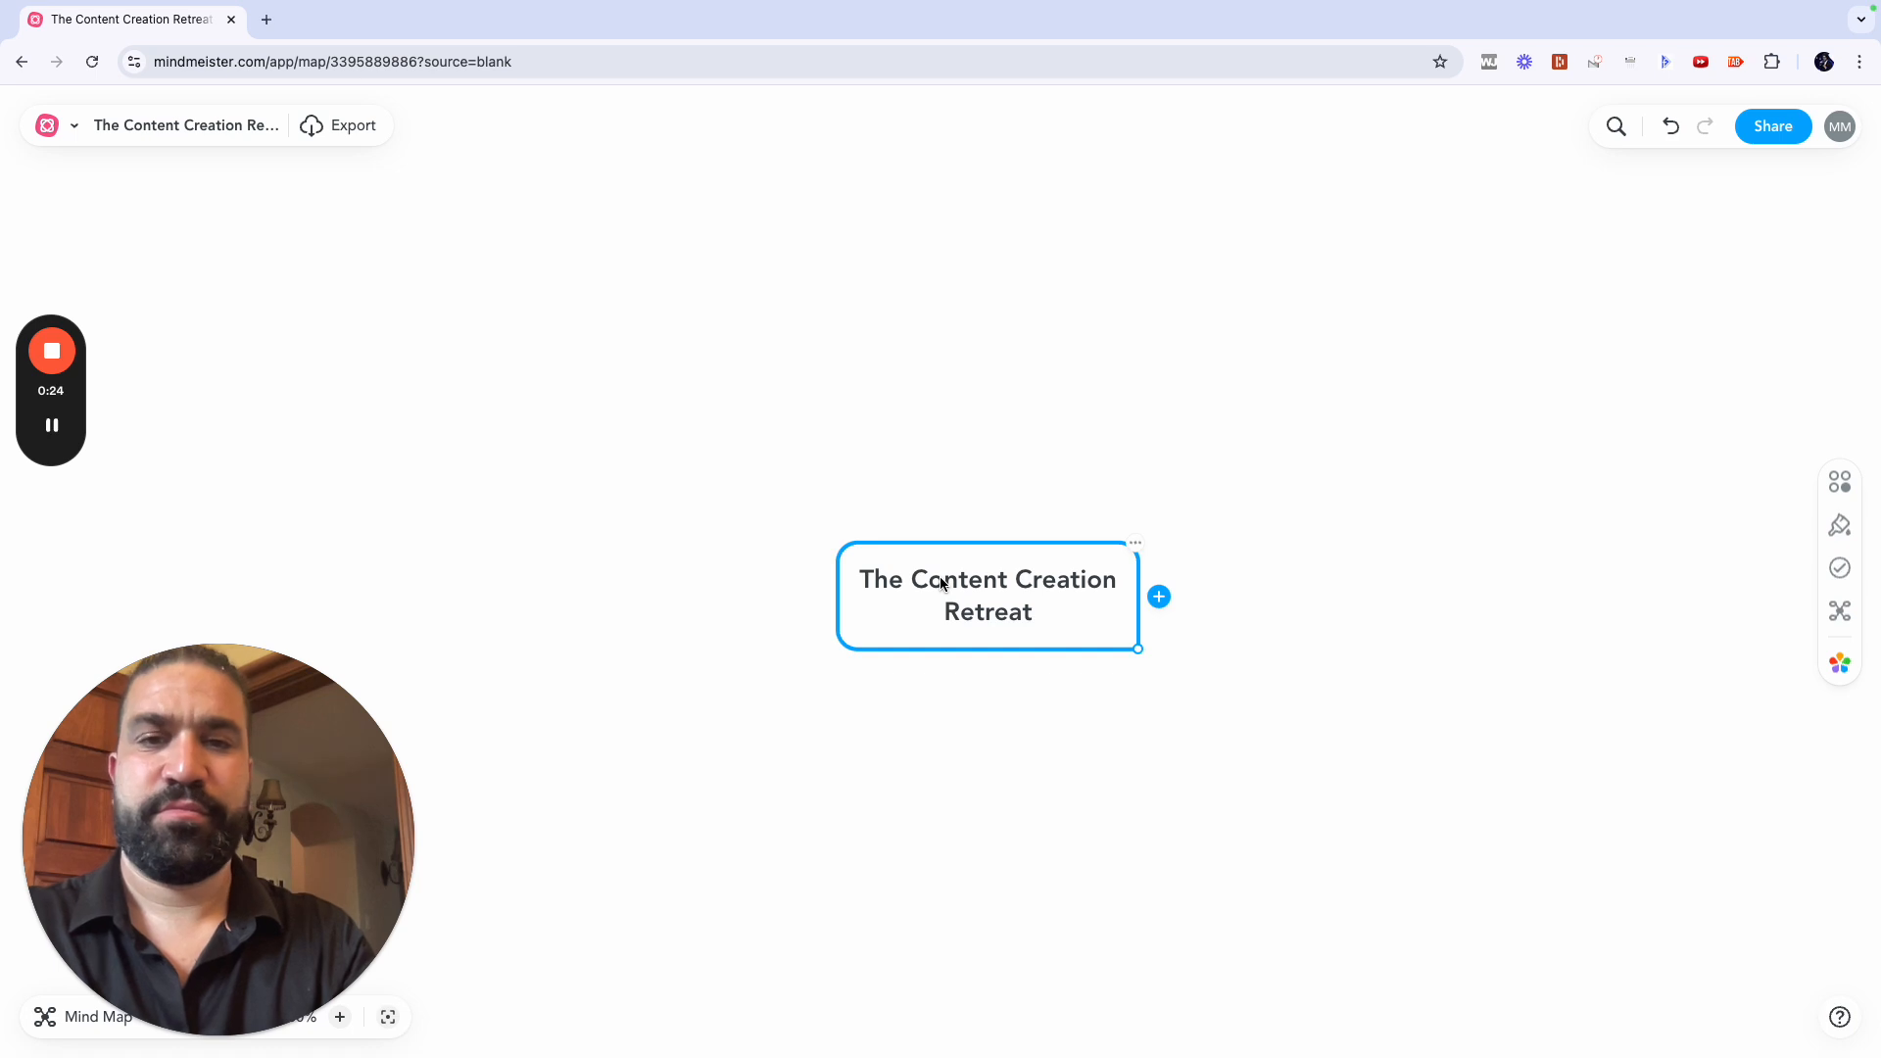
{"action": "key", "text": "Tab"}
{"action": "type", "text": "Always b"}
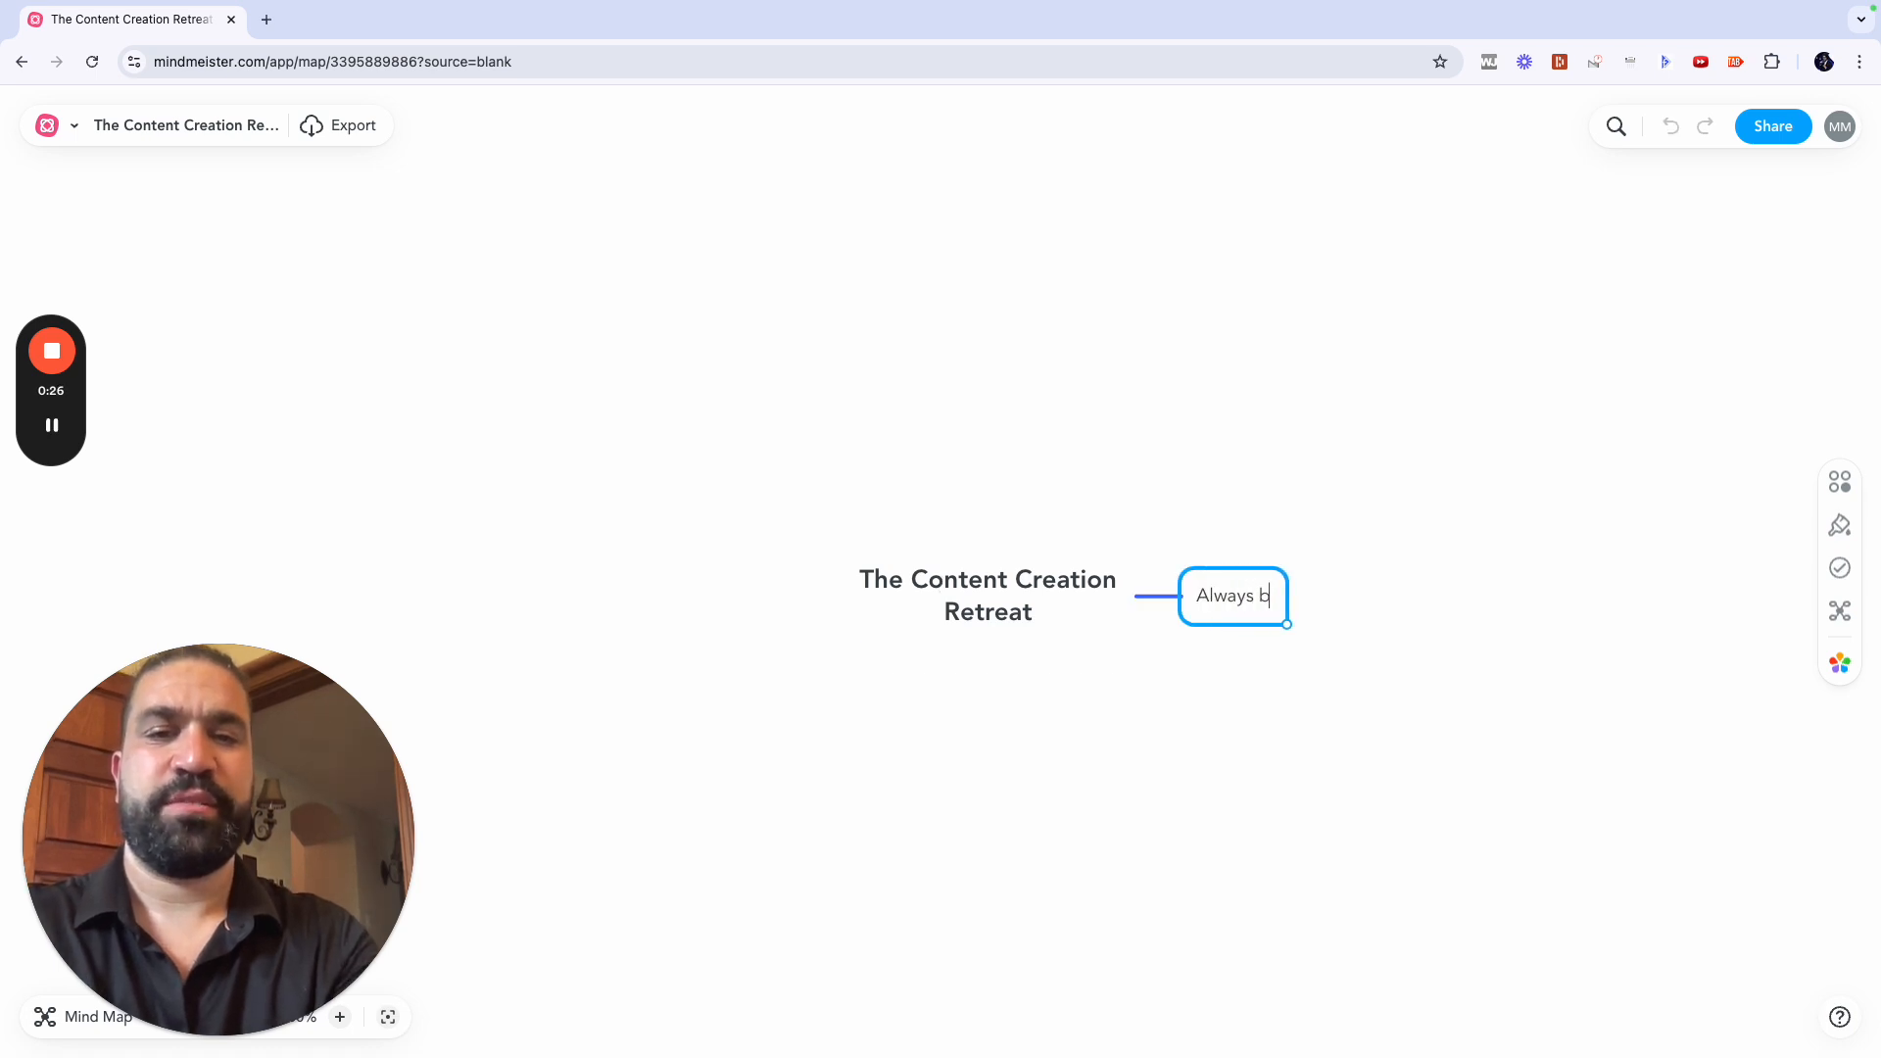
{"action": "type", "text": "e ready"}
{"action": "key", "text": "Return"}
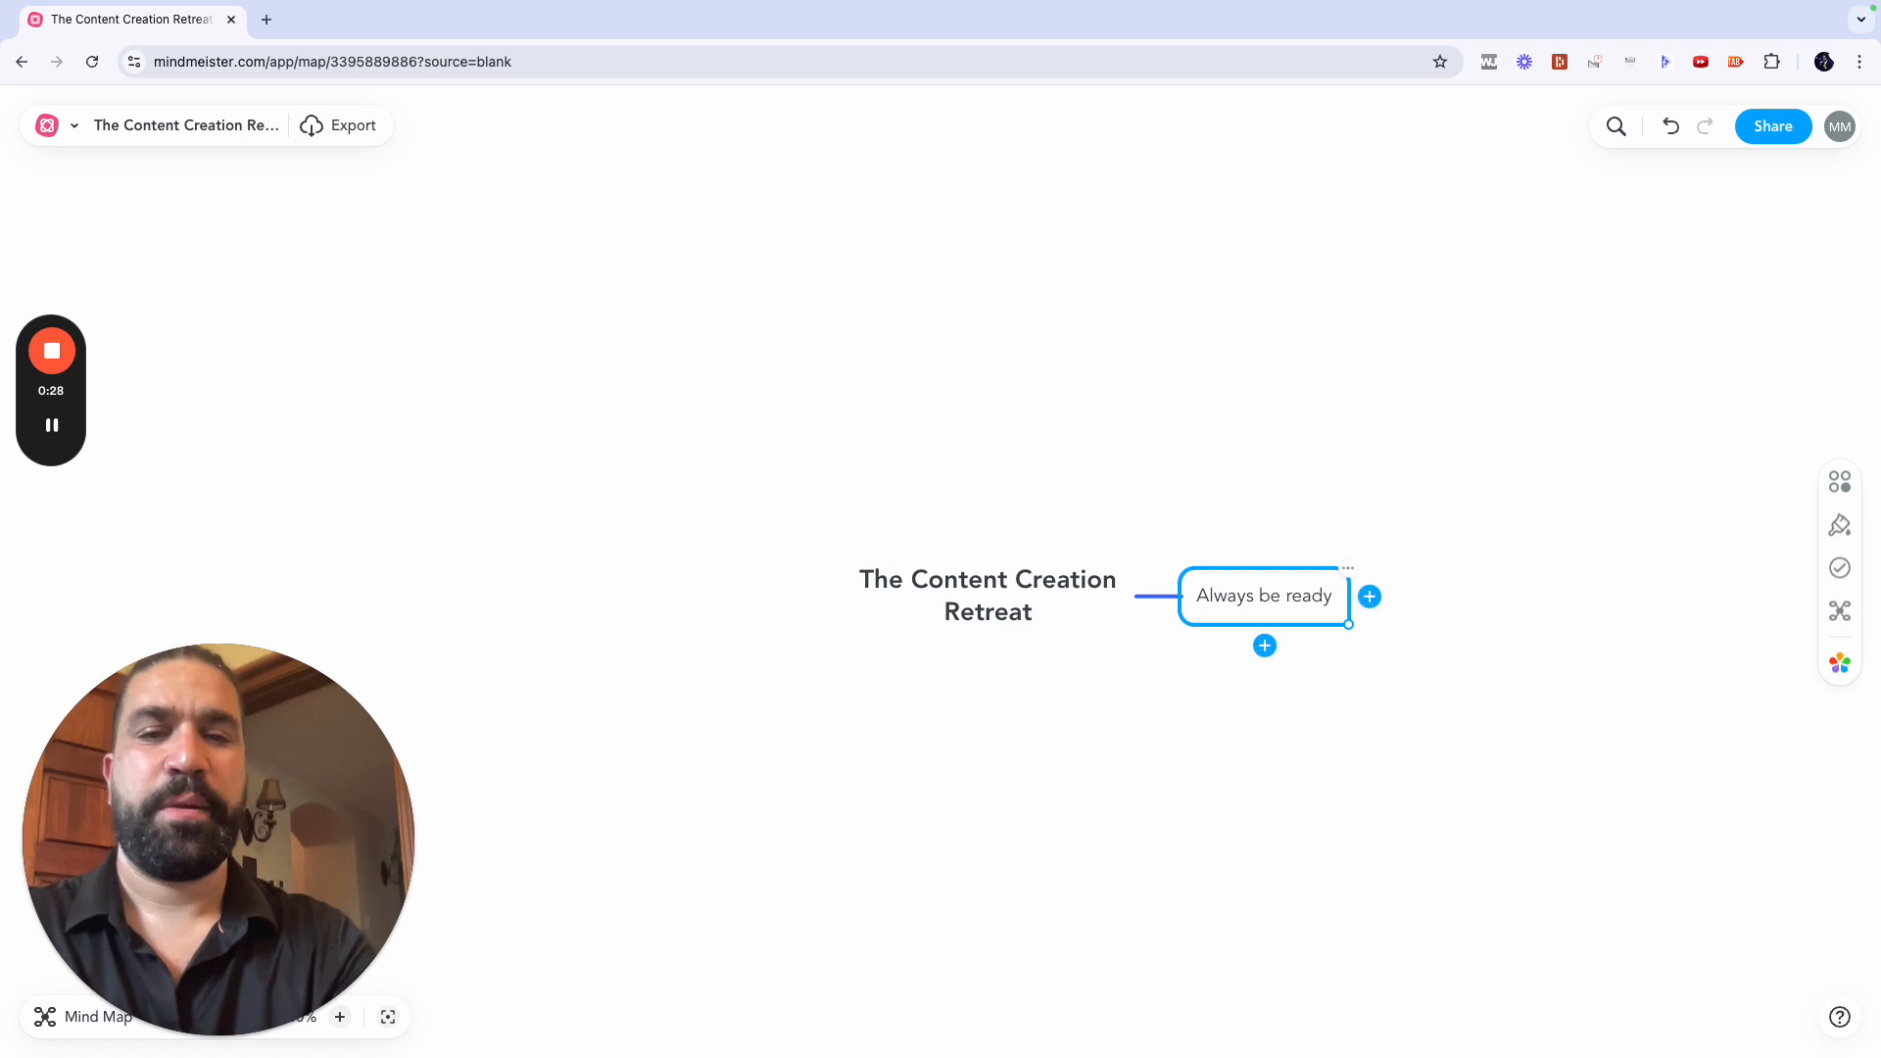
Step: Add a second main branch "Be Authentic" with the subtopic "Just be yourself"
{"action": "key", "text": "Return"}
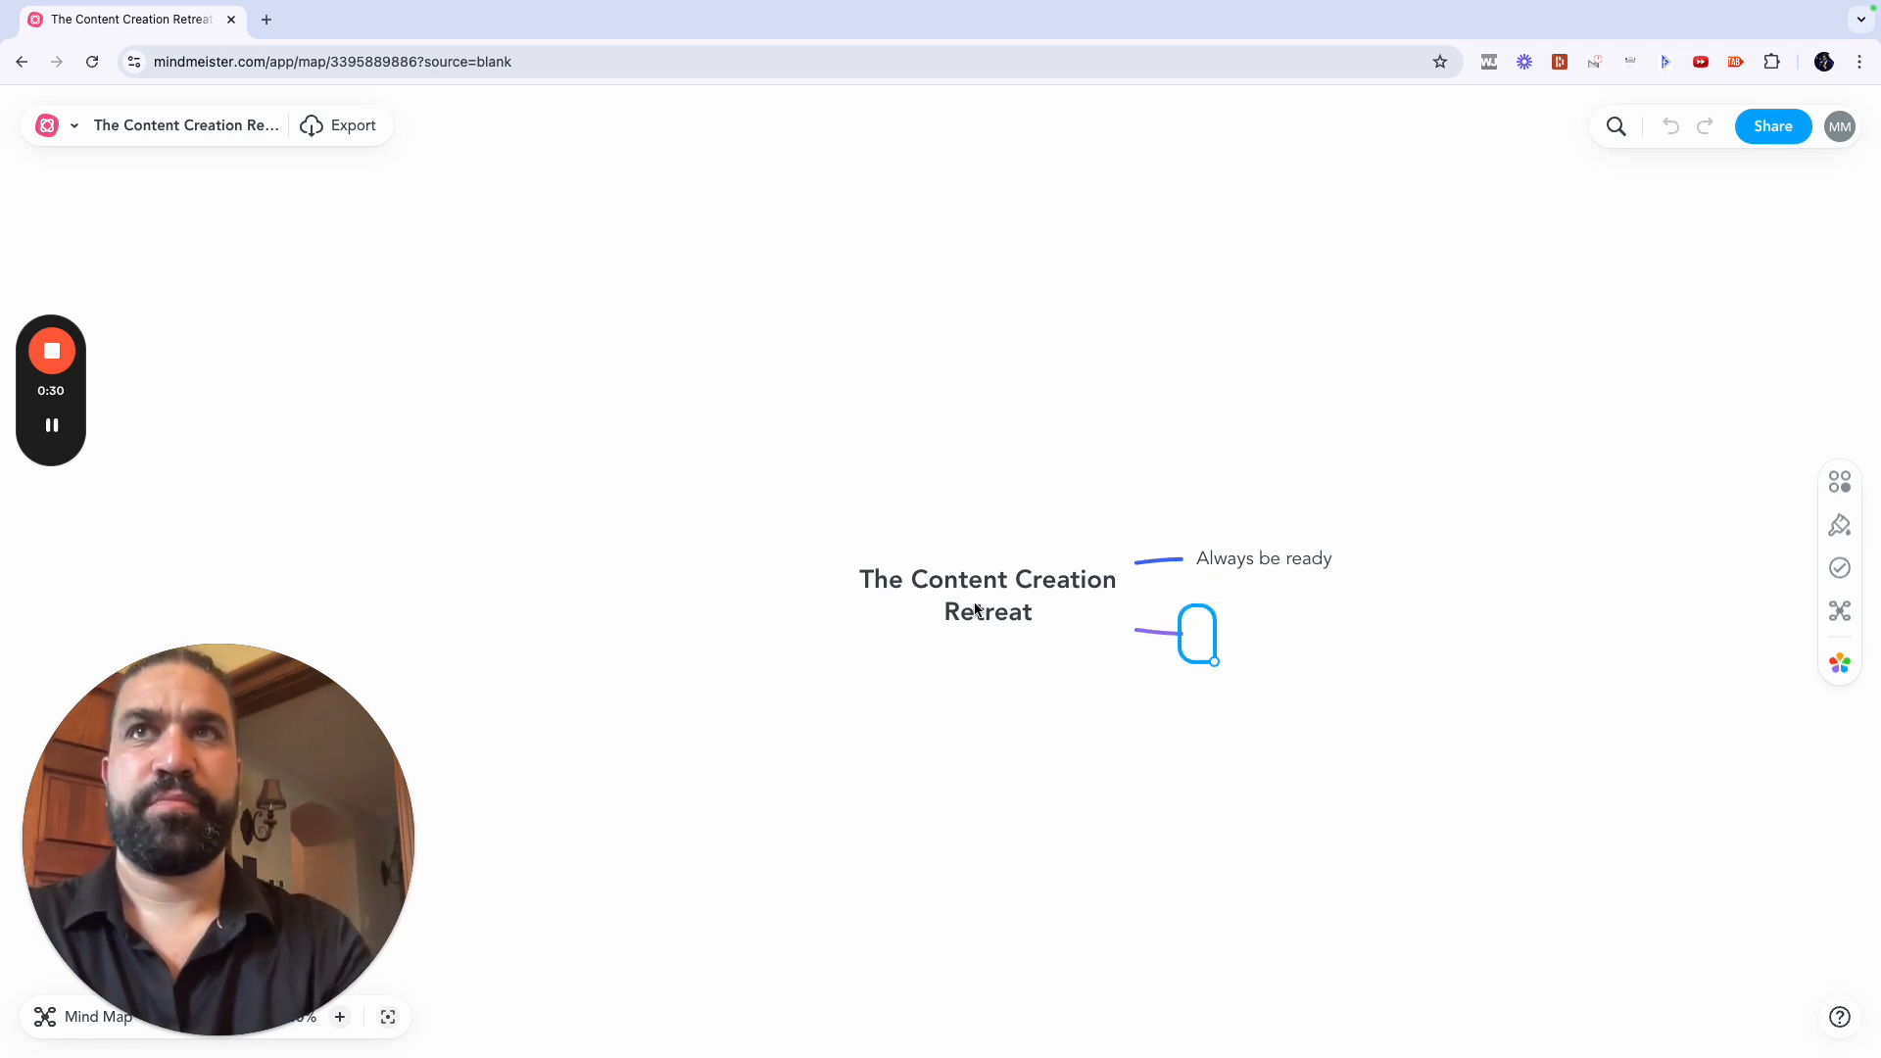
{"action": "type", "text": "Be Authen"}
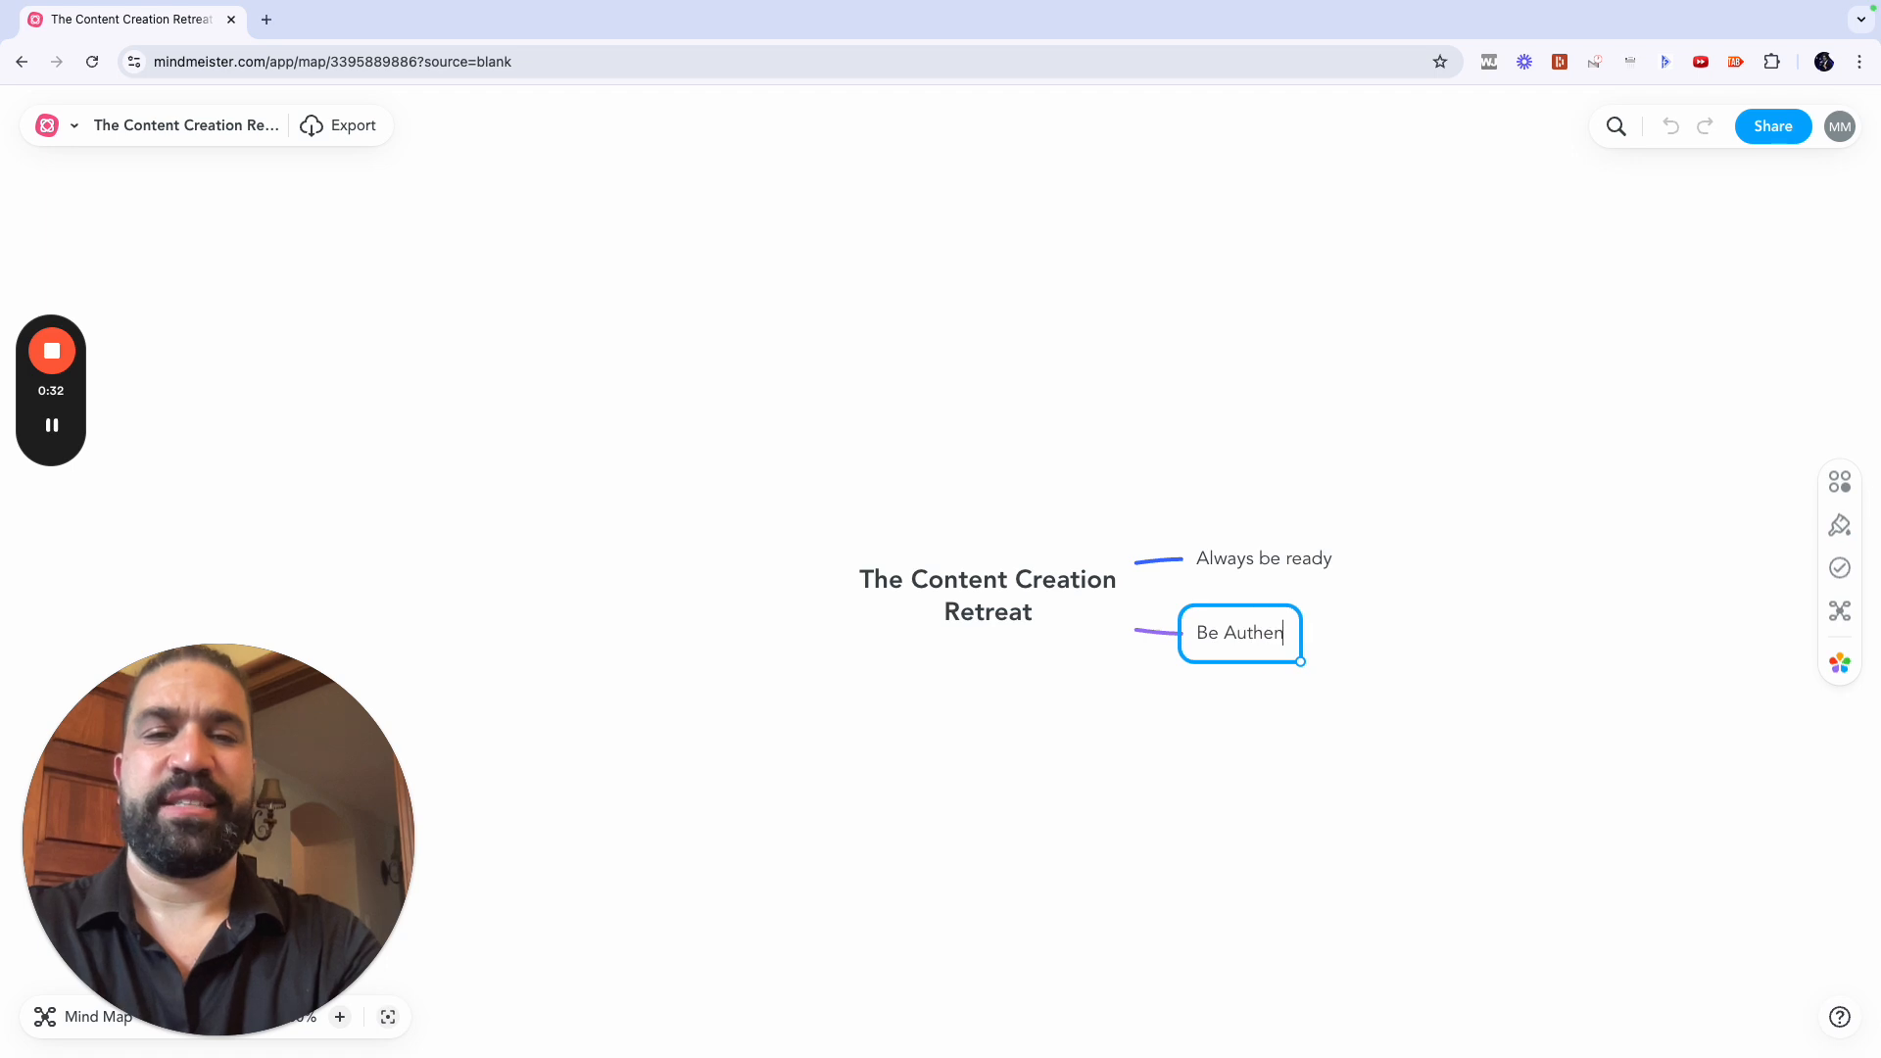
{"action": "type", "text": "tic"}
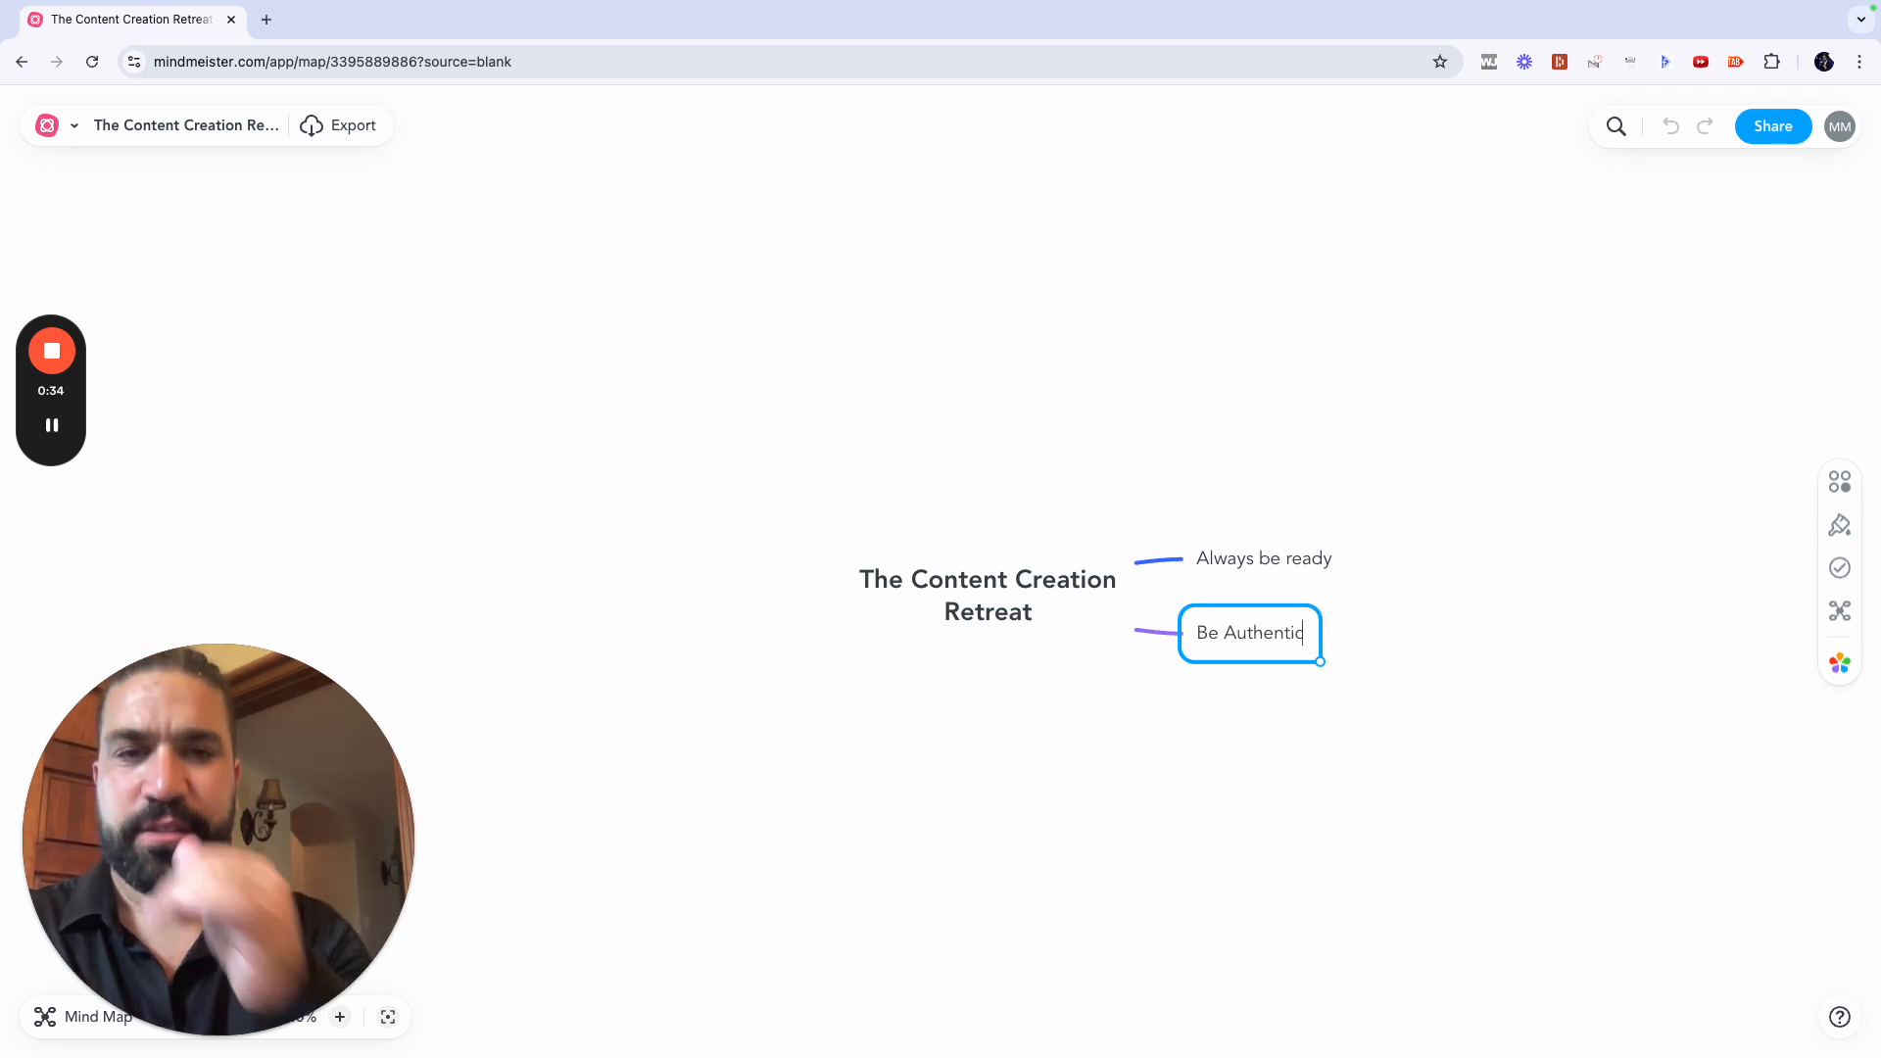
{"action": "key", "text": "Tab"}
{"action": "type", "text": "Just be"}
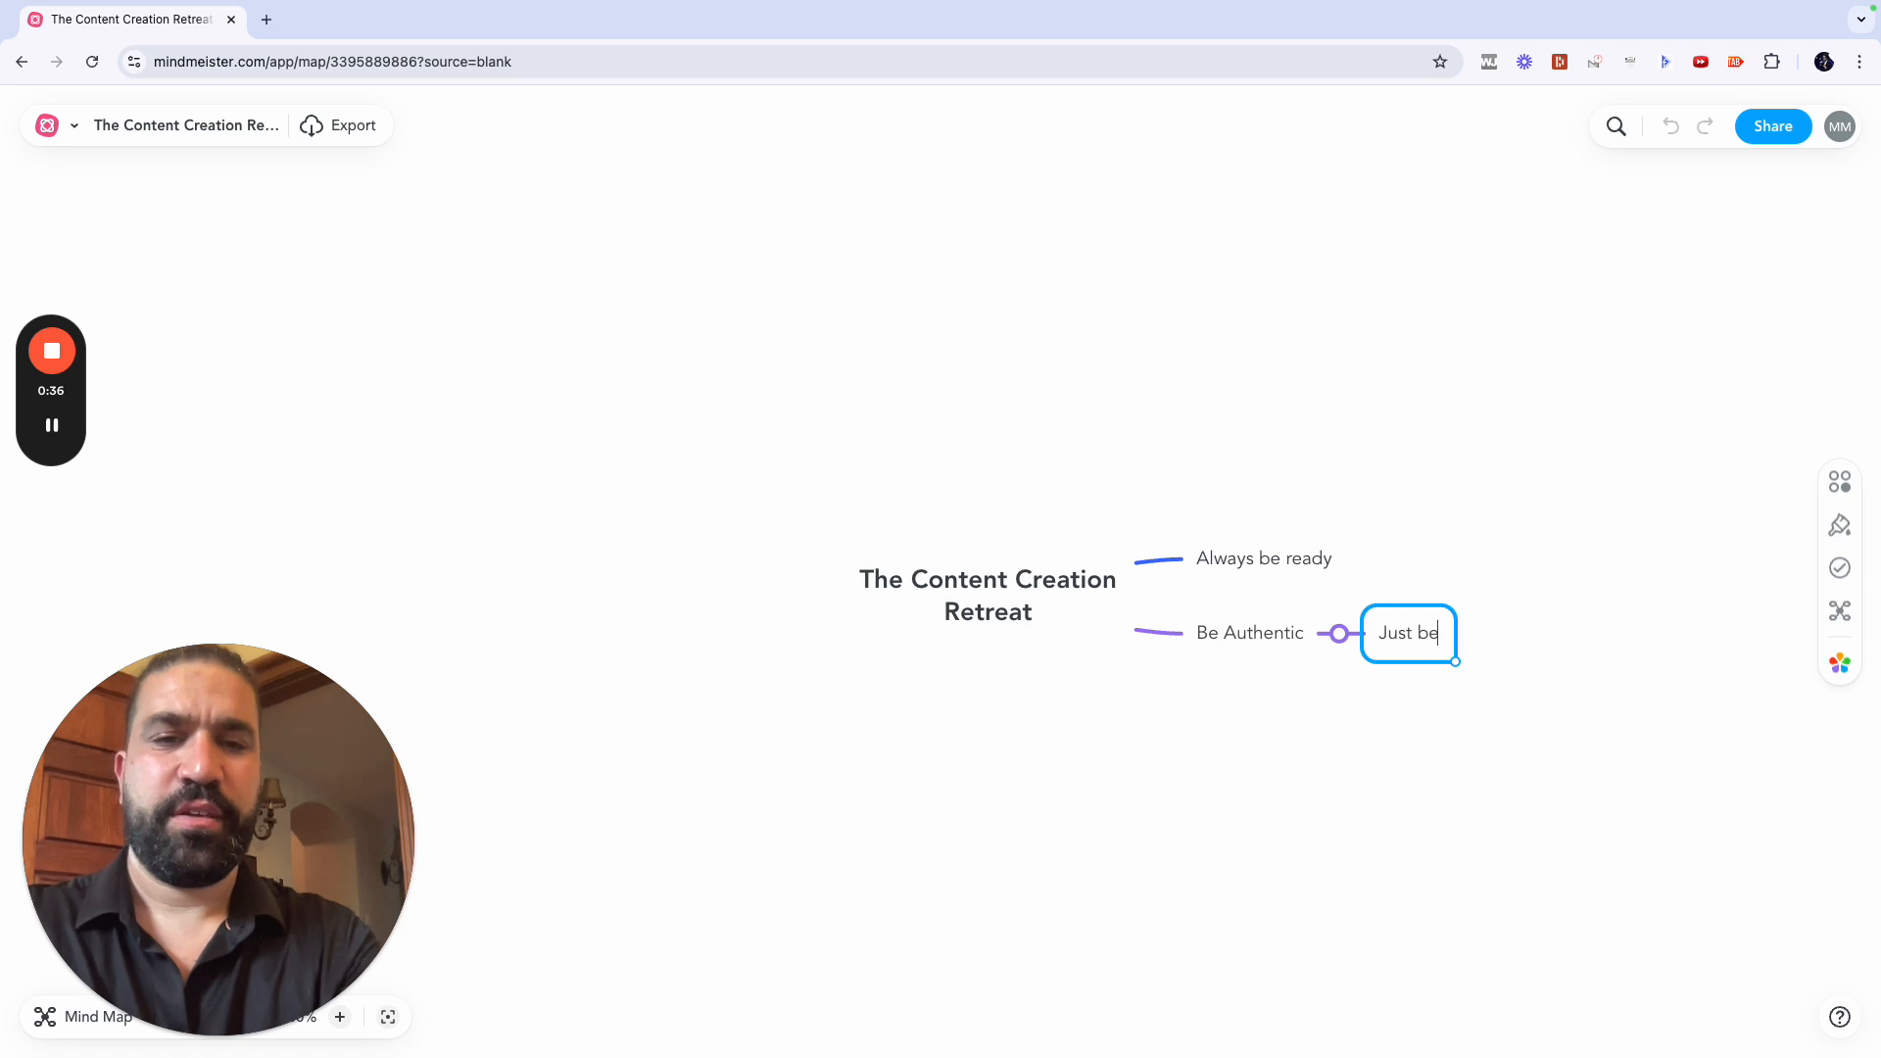
{"action": "type", "text": " yourself"}
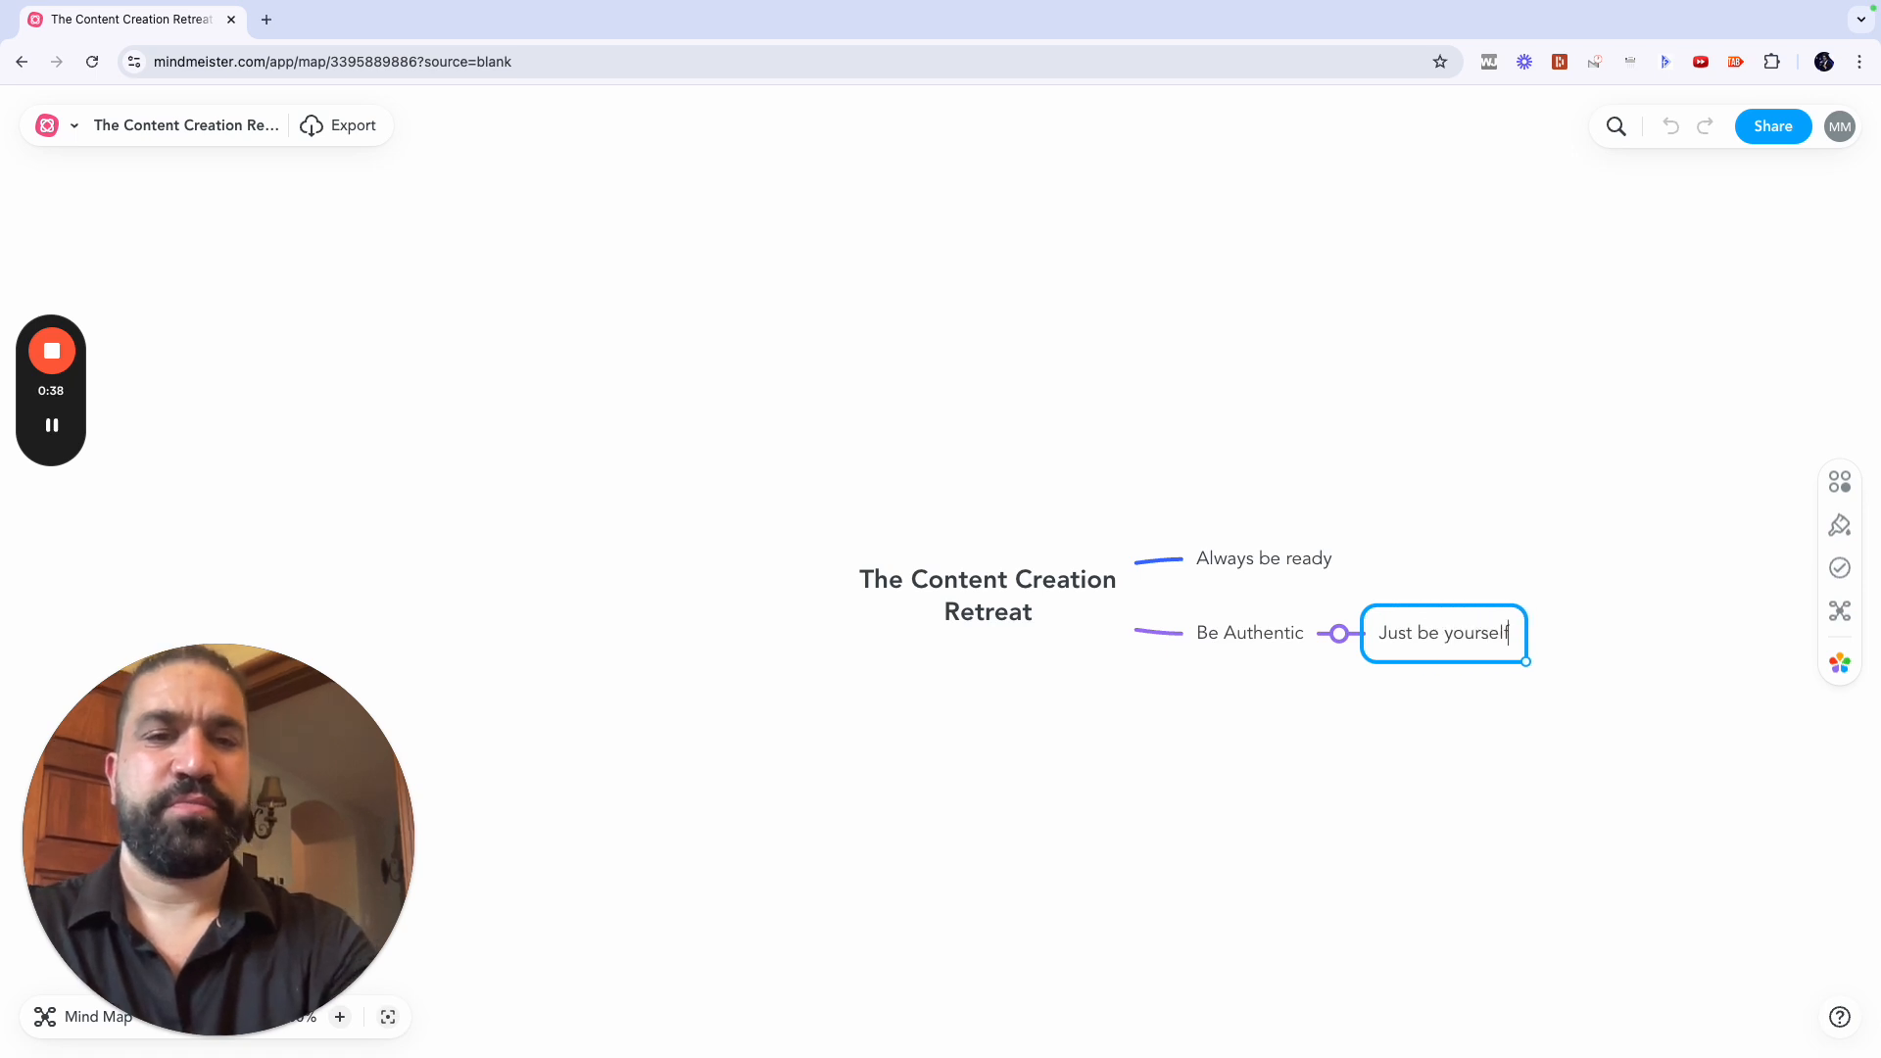
{"action": "key", "text": "Return"}
Step: Add a main branch "Post" to the central topic with the subtopic "something rather than nothing"
{"action": "left_click", "coordinate": [951, 574]}
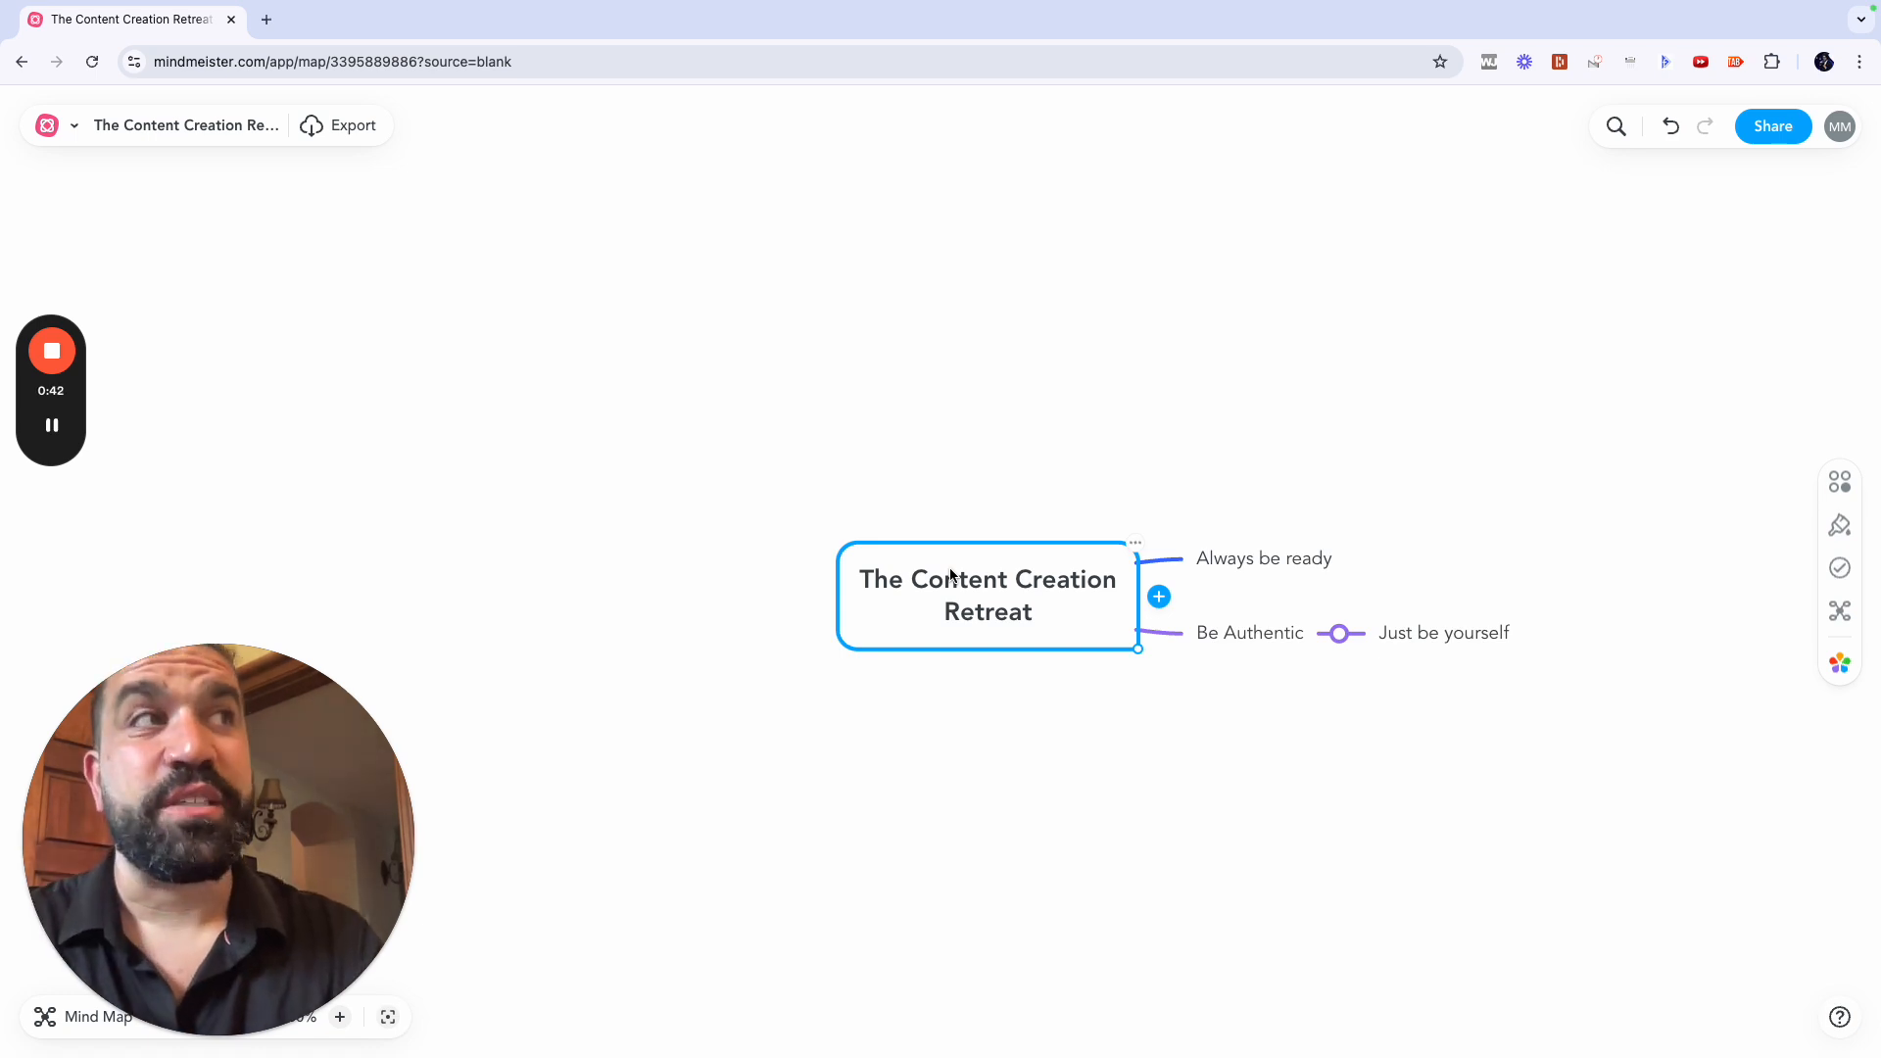
{"action": "key", "text": "Tab"}
{"action": "type", "text": "Post"}
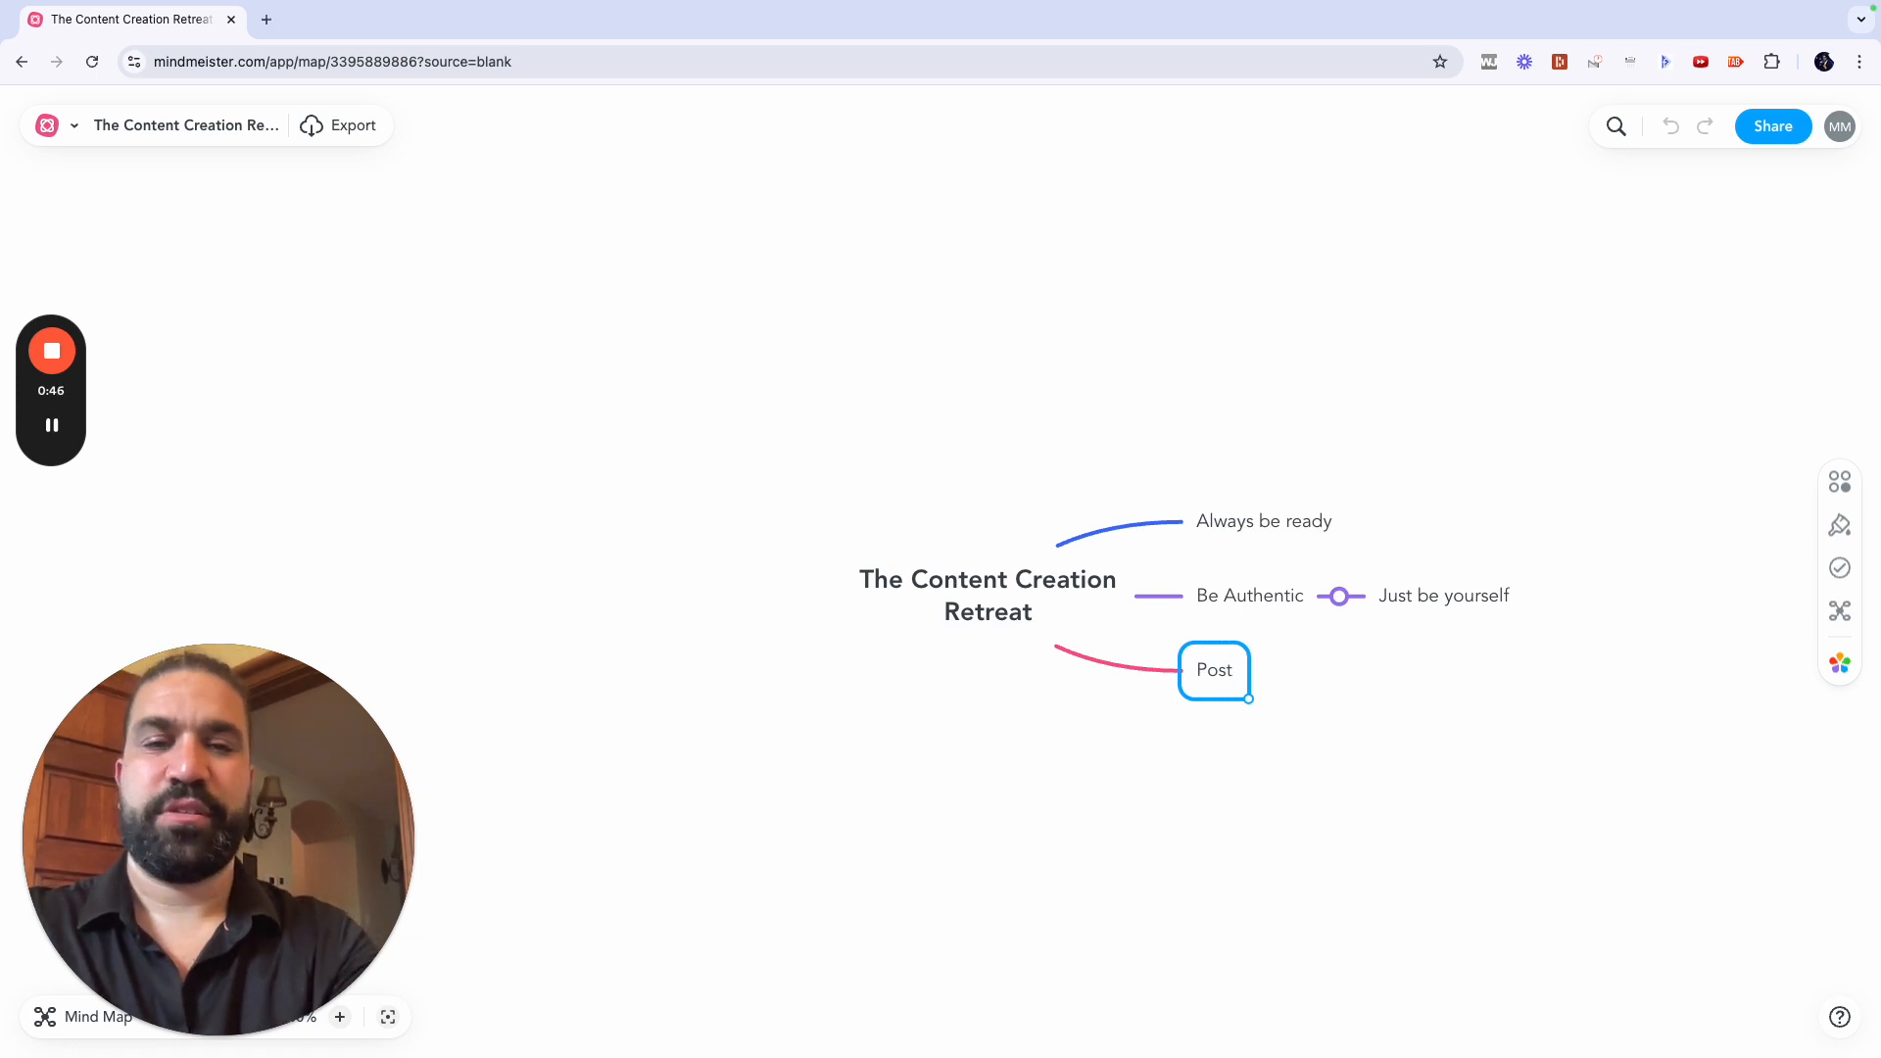
{"action": "key", "text": "Tab"}
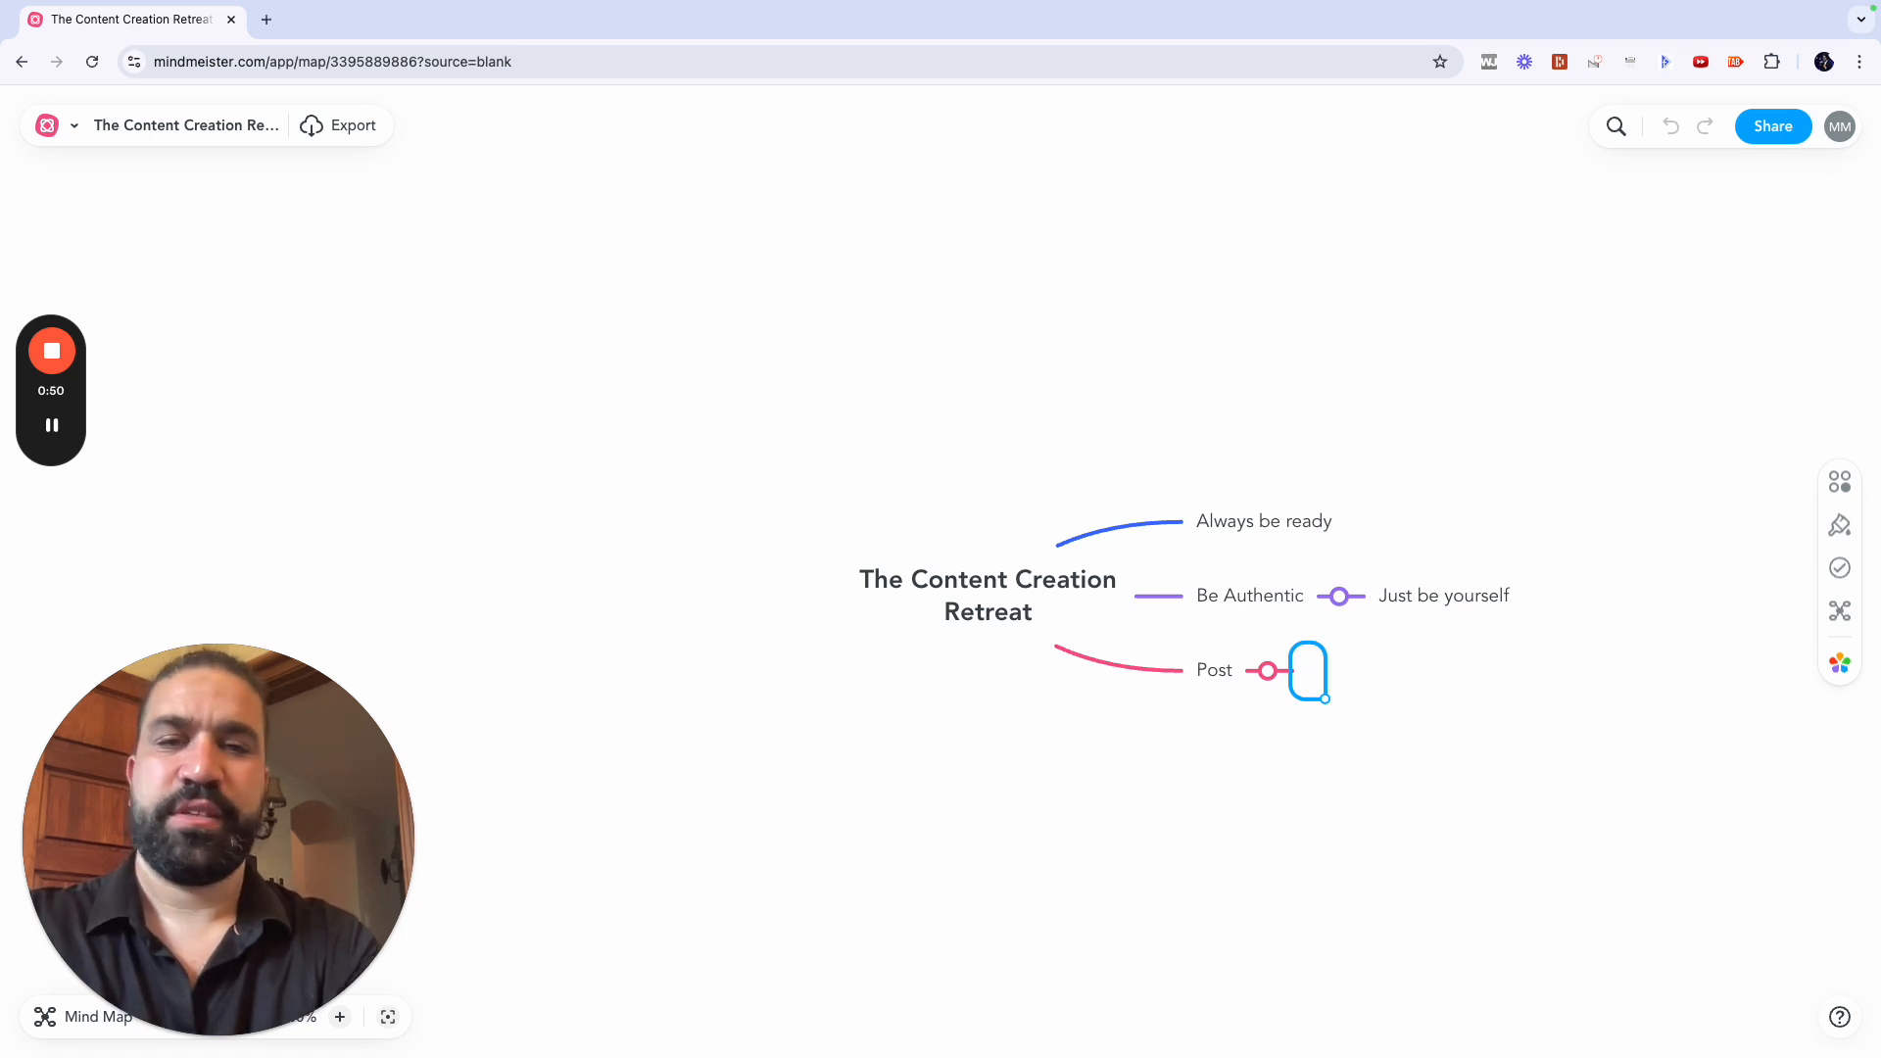
{"action": "type", "text": "something"}
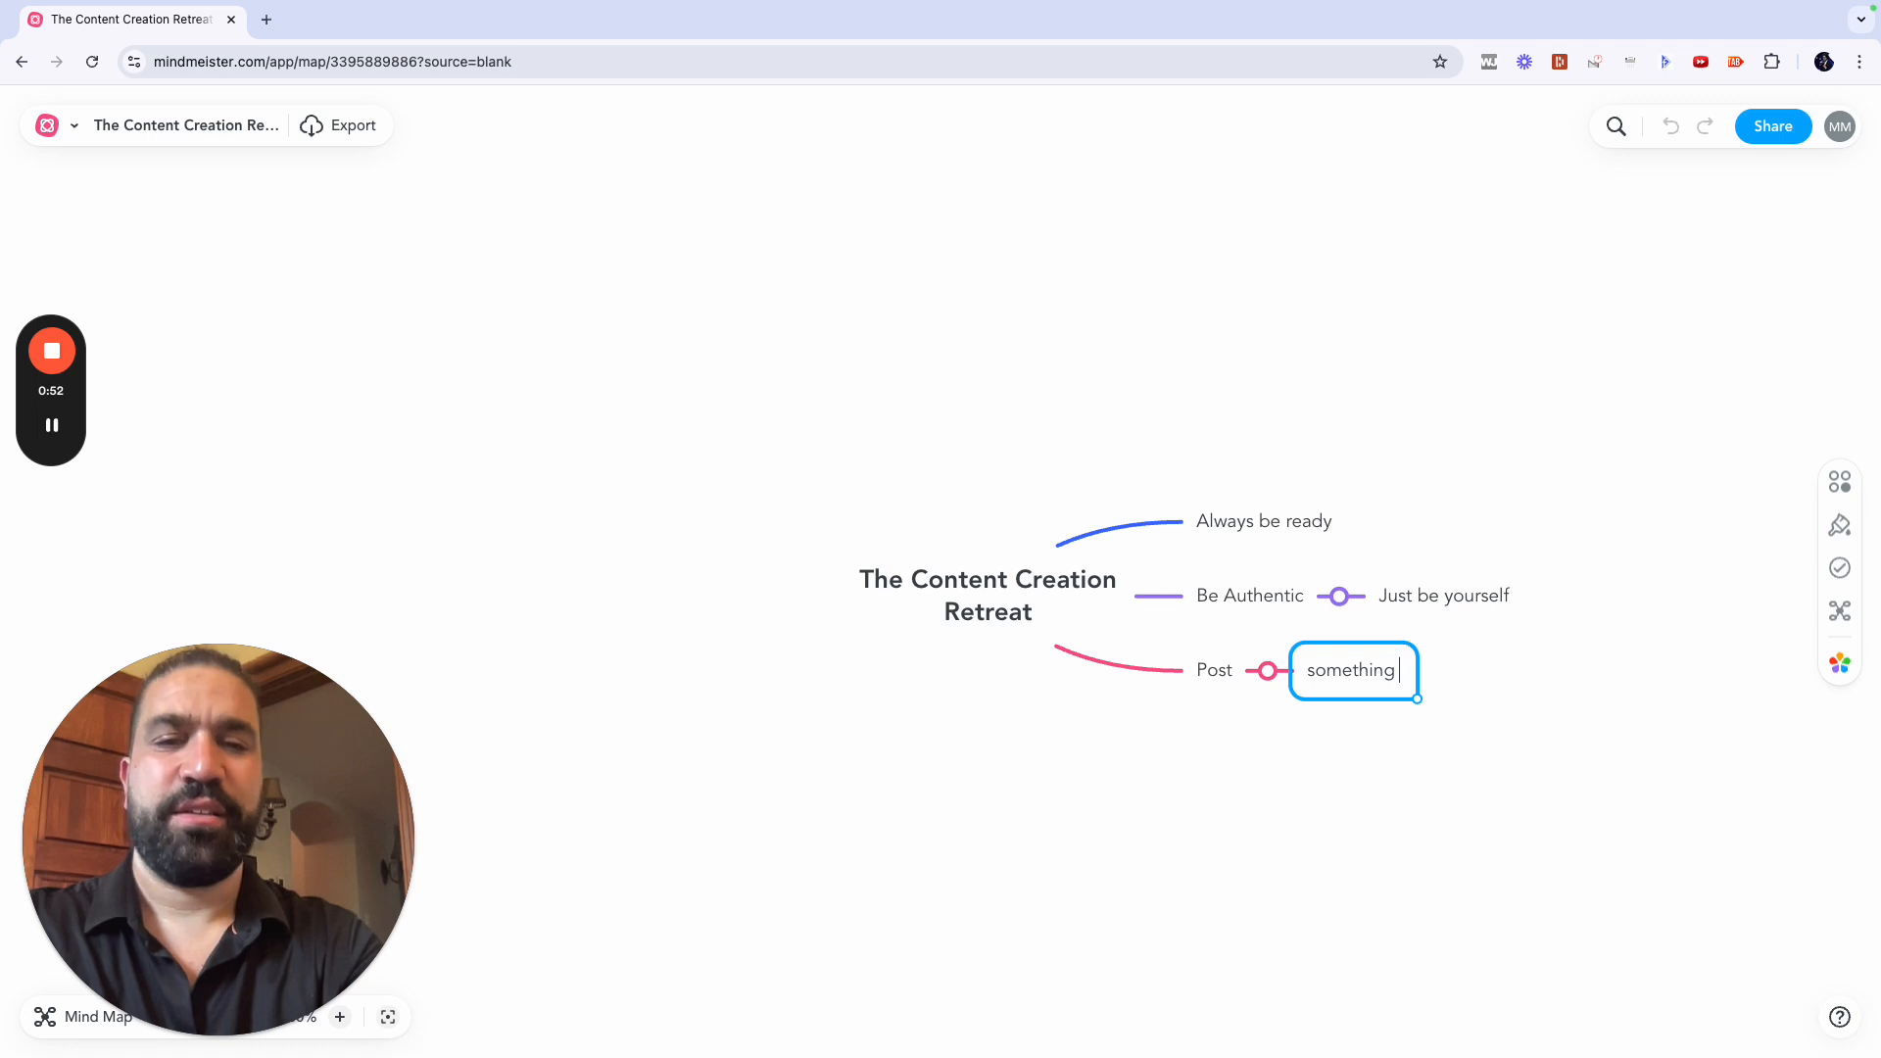
{"action": "type", "text": " rather than nothing"}
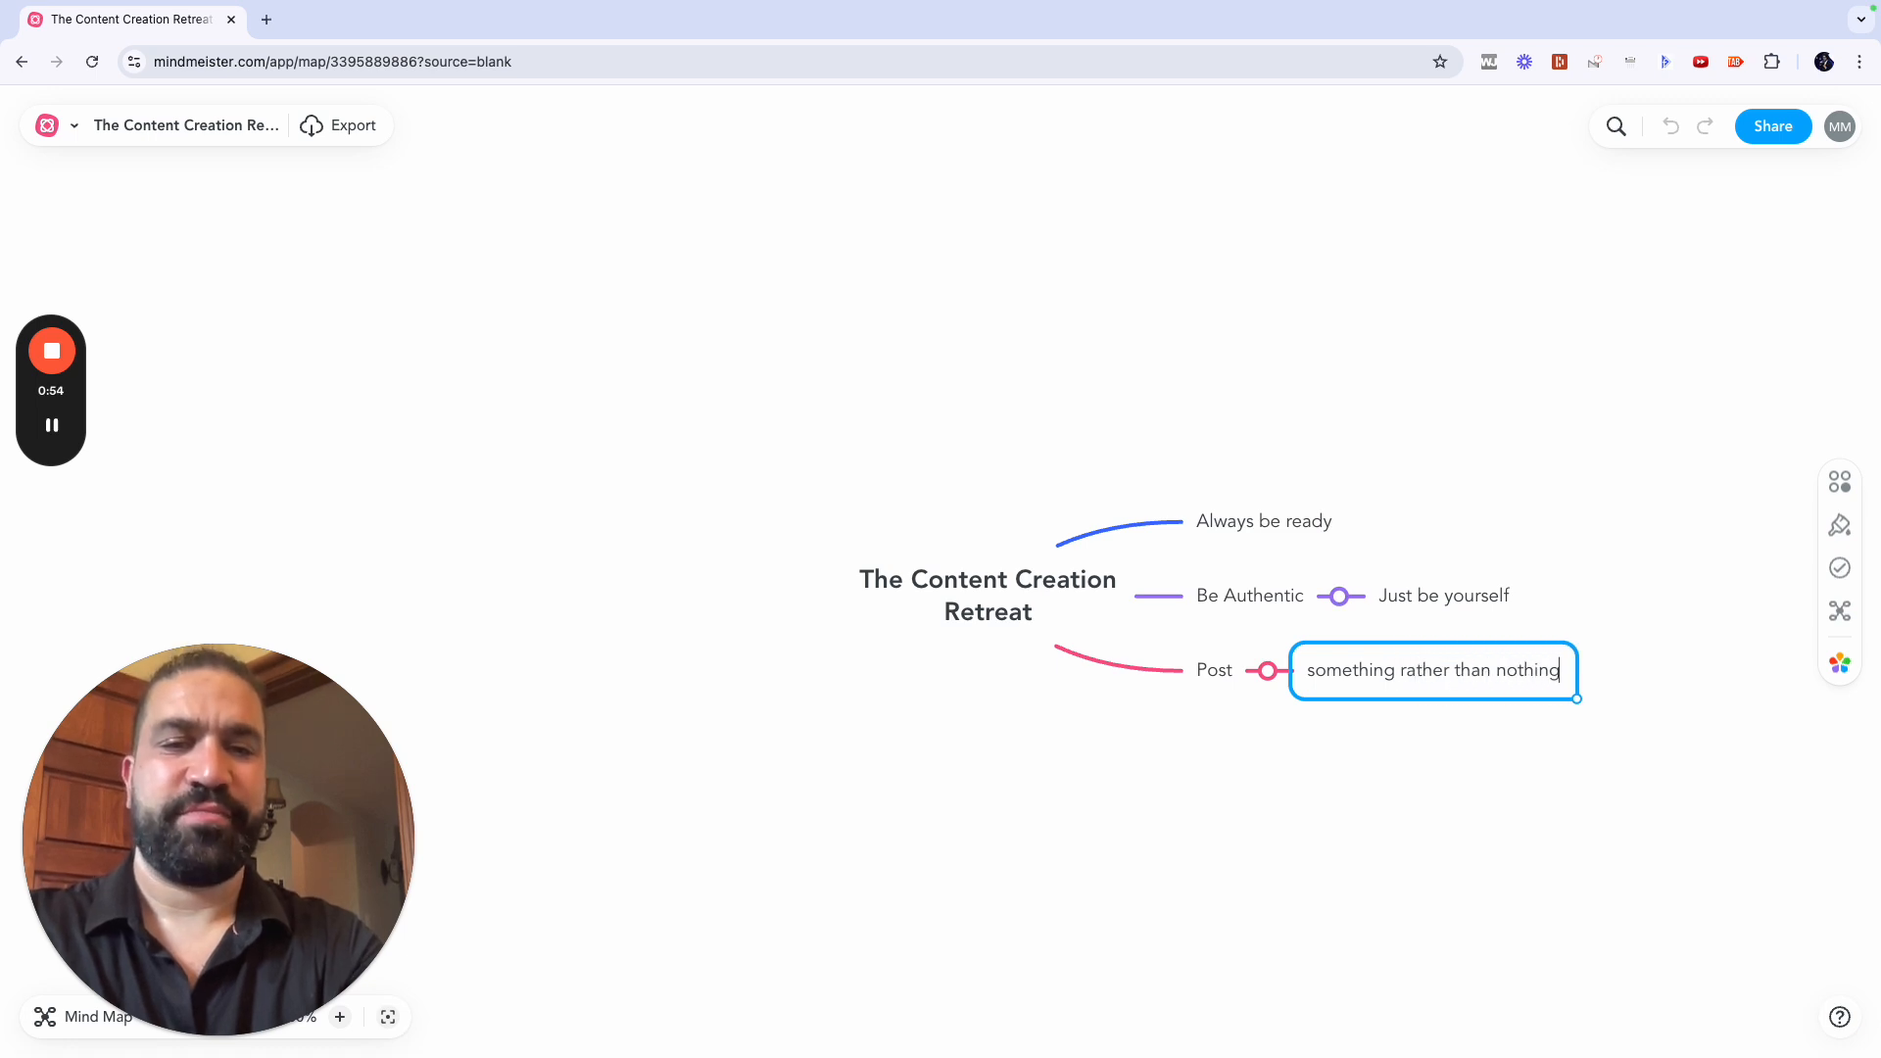
Step: Add two more subtopics, "Videos" and "Photos", under the Post branch
{"action": "key", "text": "Return"}
{"action": "type", "text": "Videos"}
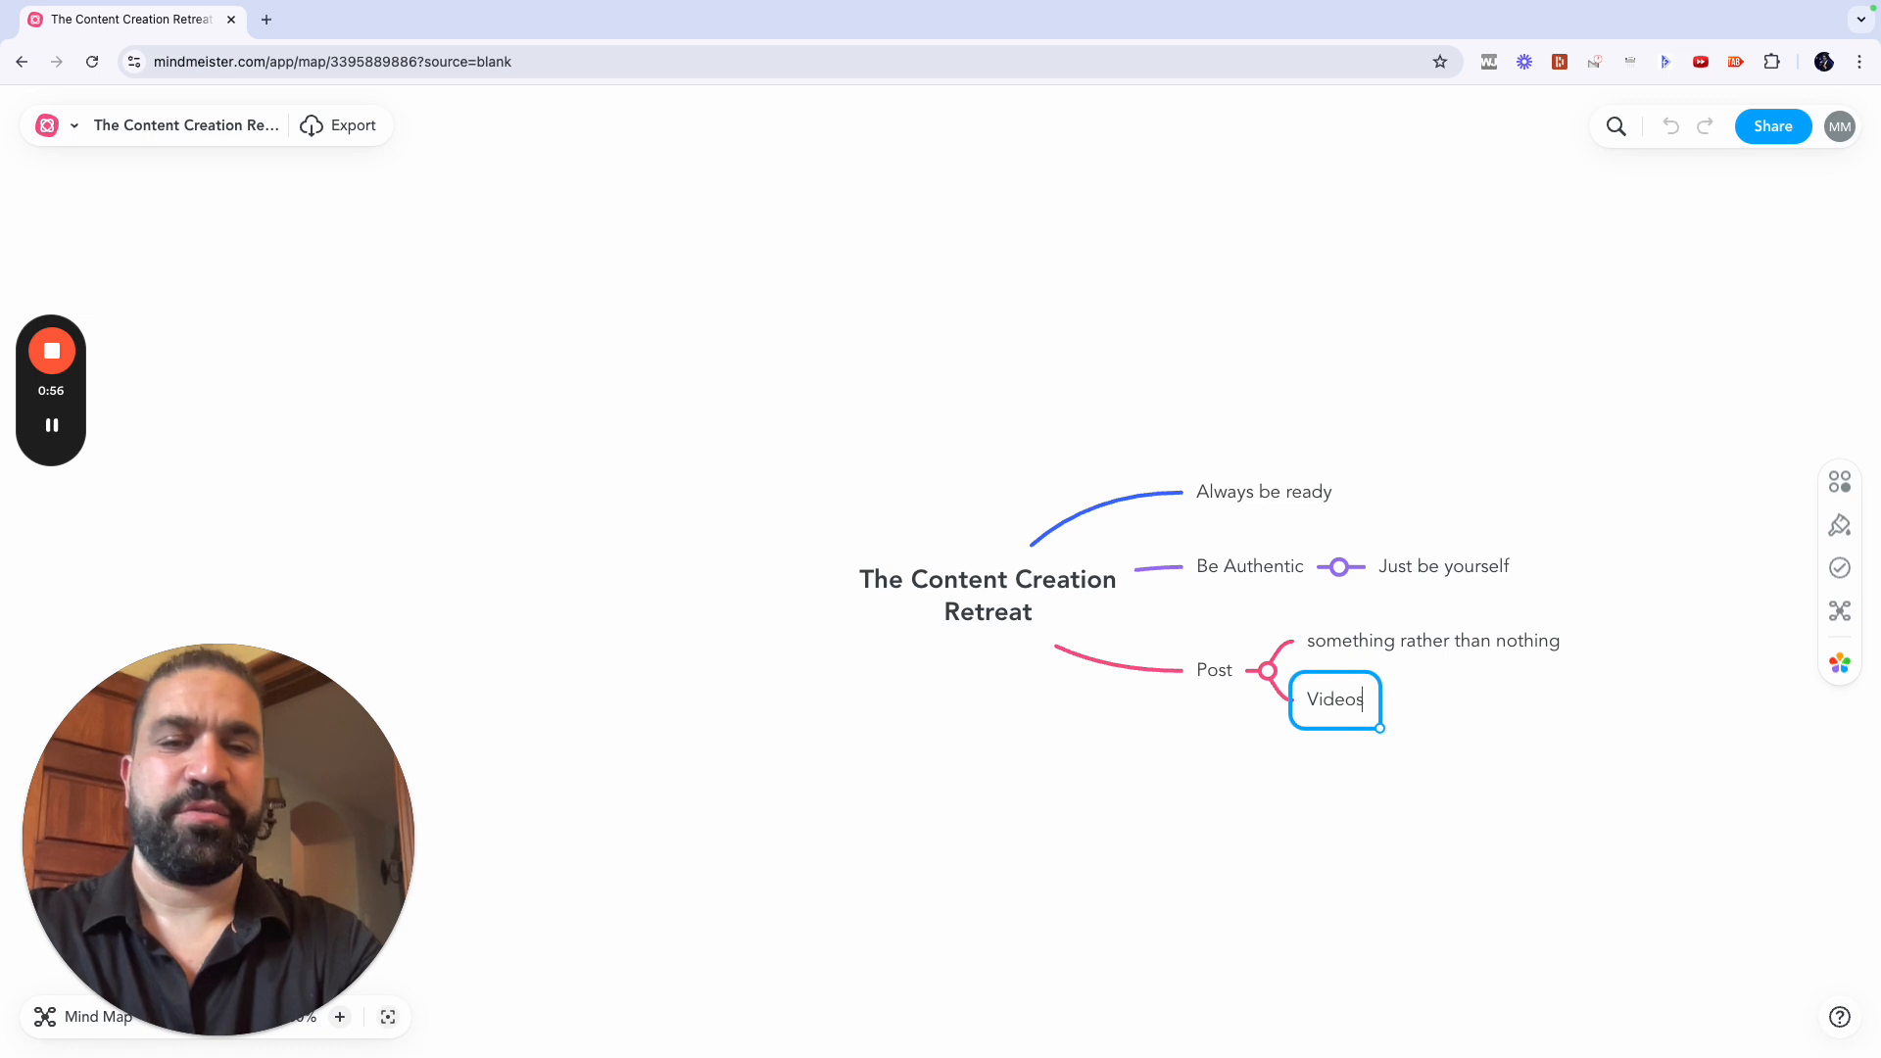
{"action": "key", "text": "Return"}
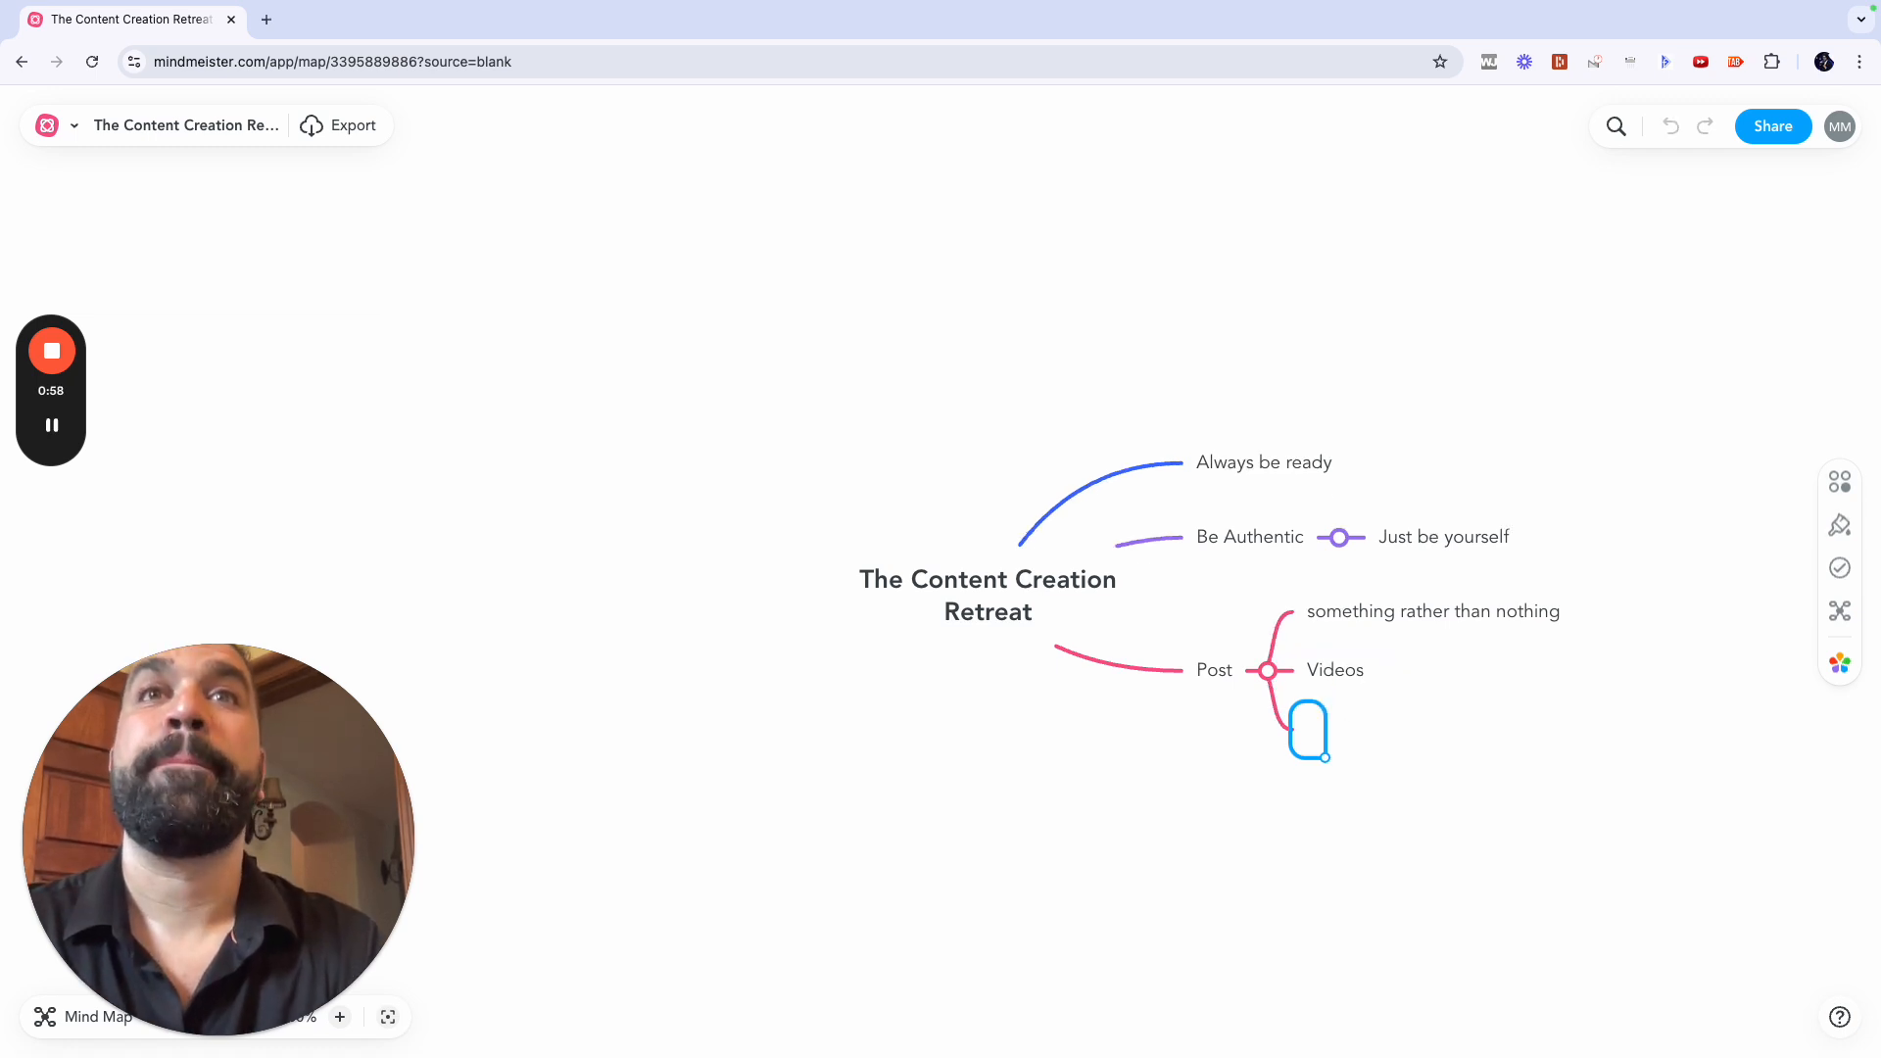
{"action": "type", "text": "Photros"}
{"action": "key", "text": "BackSpace"}
{"action": "key", "text": "BackSpace"}
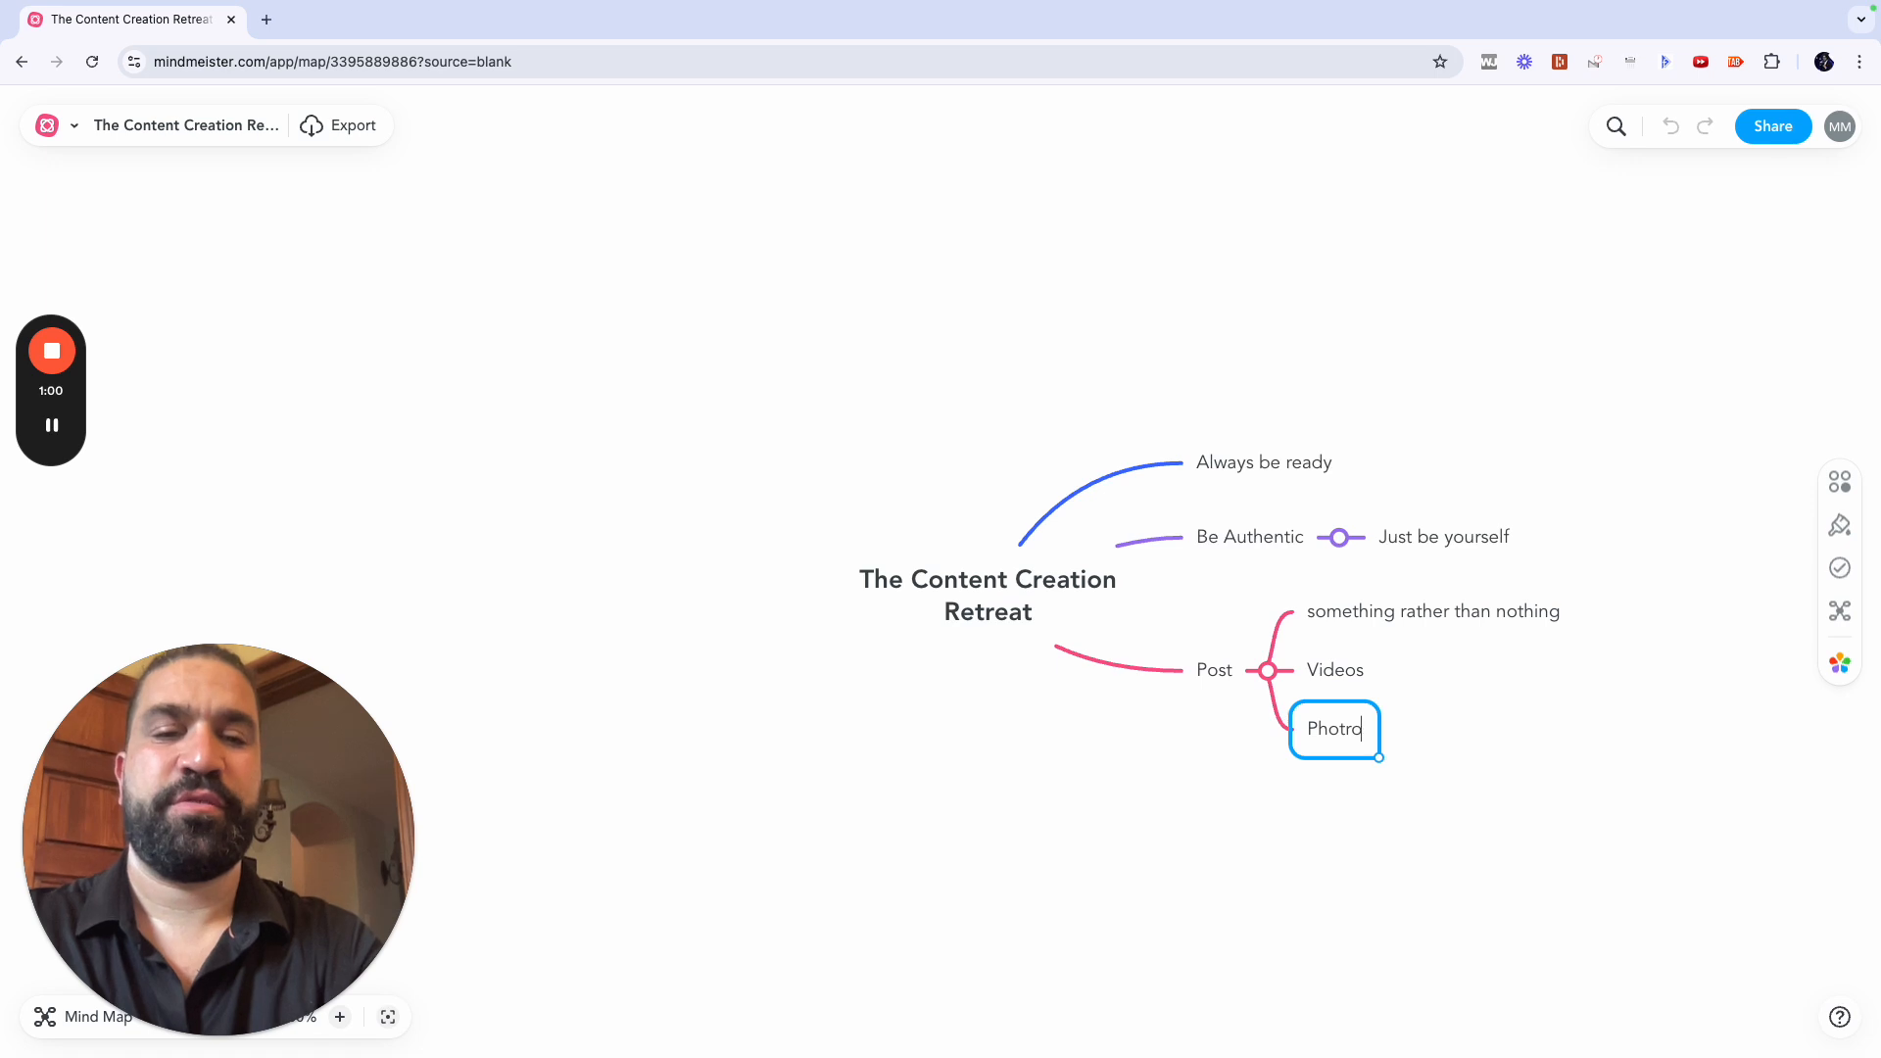
{"action": "key", "text": "BackSpace"}
{"action": "type", "text": "ods"}
{"action": "key", "text": "BackSpace"}
{"action": "key", "text": "BackSpace"}
{"action": "type", "text": "d"}
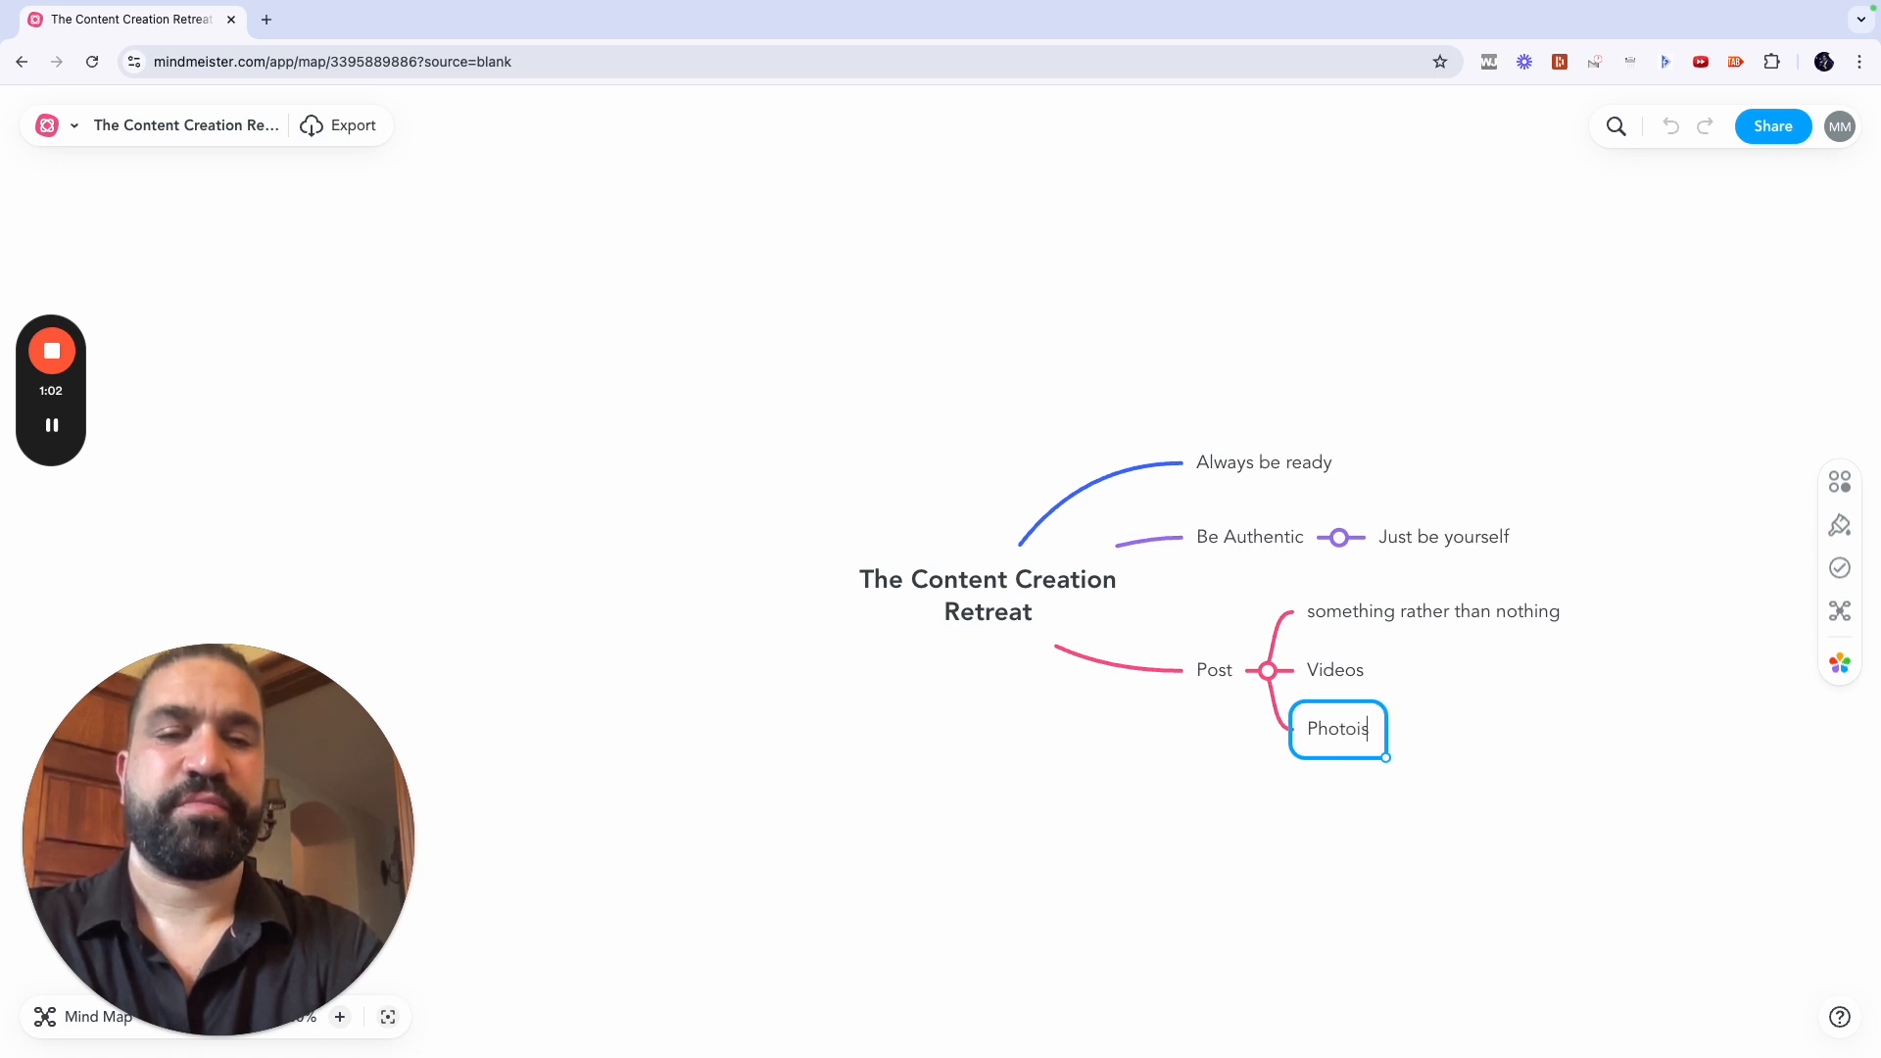
{"action": "key", "text": "BackSpace"}
{"action": "type", "text": "s"}
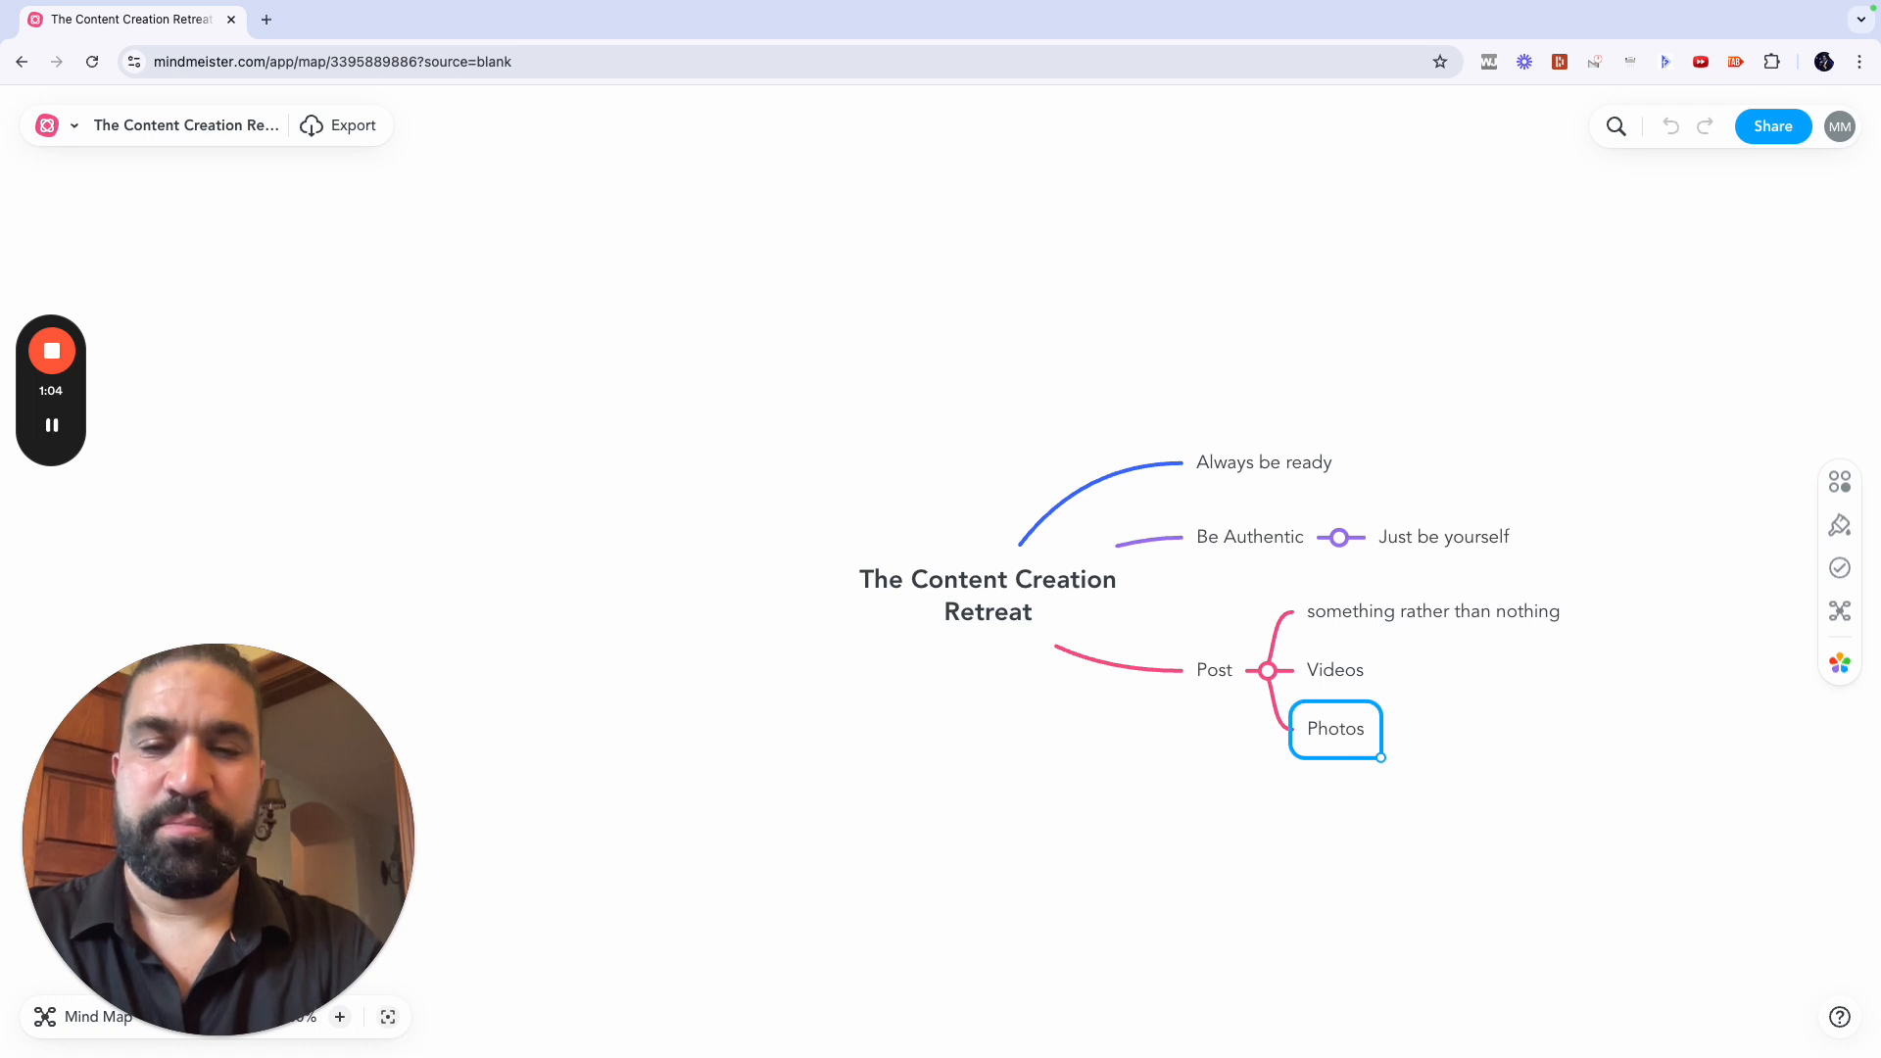
{"action": "key", "text": "Escape"}
Step: Add a main branch "Add value" to the central topic with the subtopic "Give something to your client"
{"action": "left_click", "coordinate": [955, 607]}
{"action": "key", "text": "Tab"}
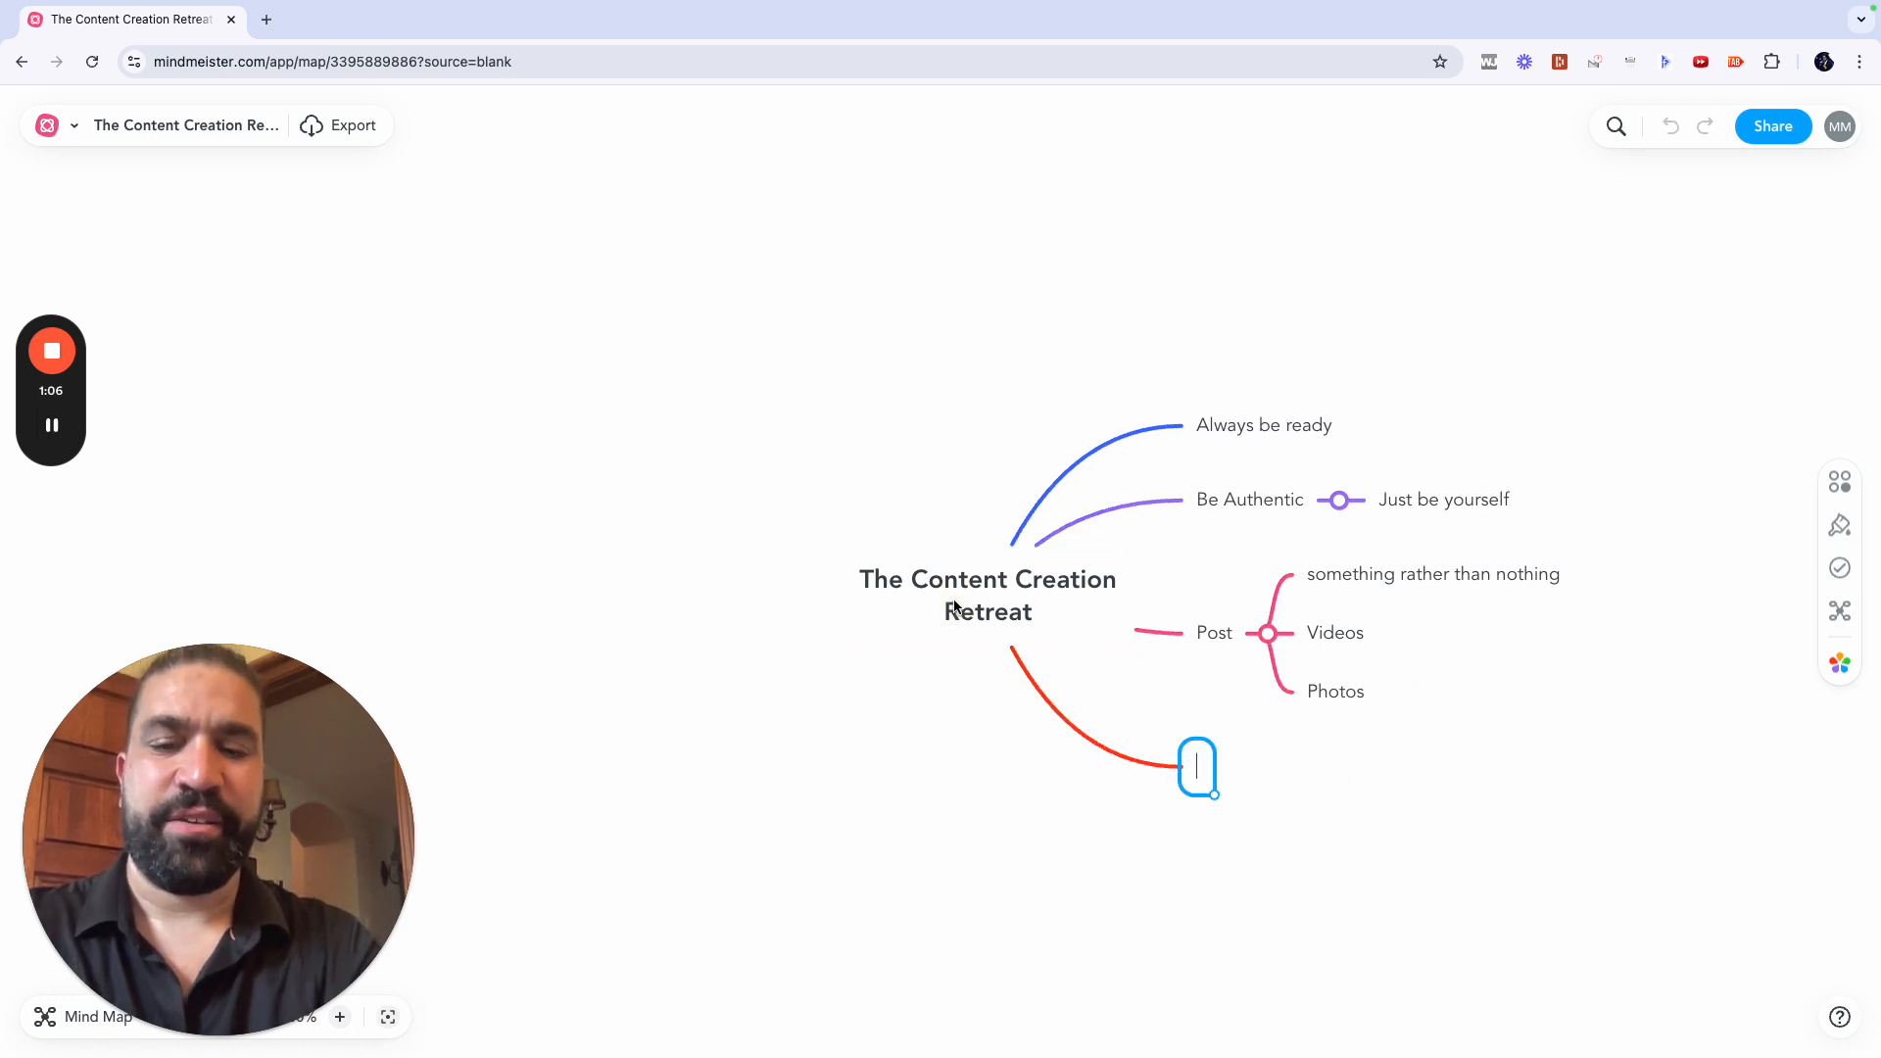
{"action": "type", "text": "Add value"}
{"action": "key", "text": "Tab"}
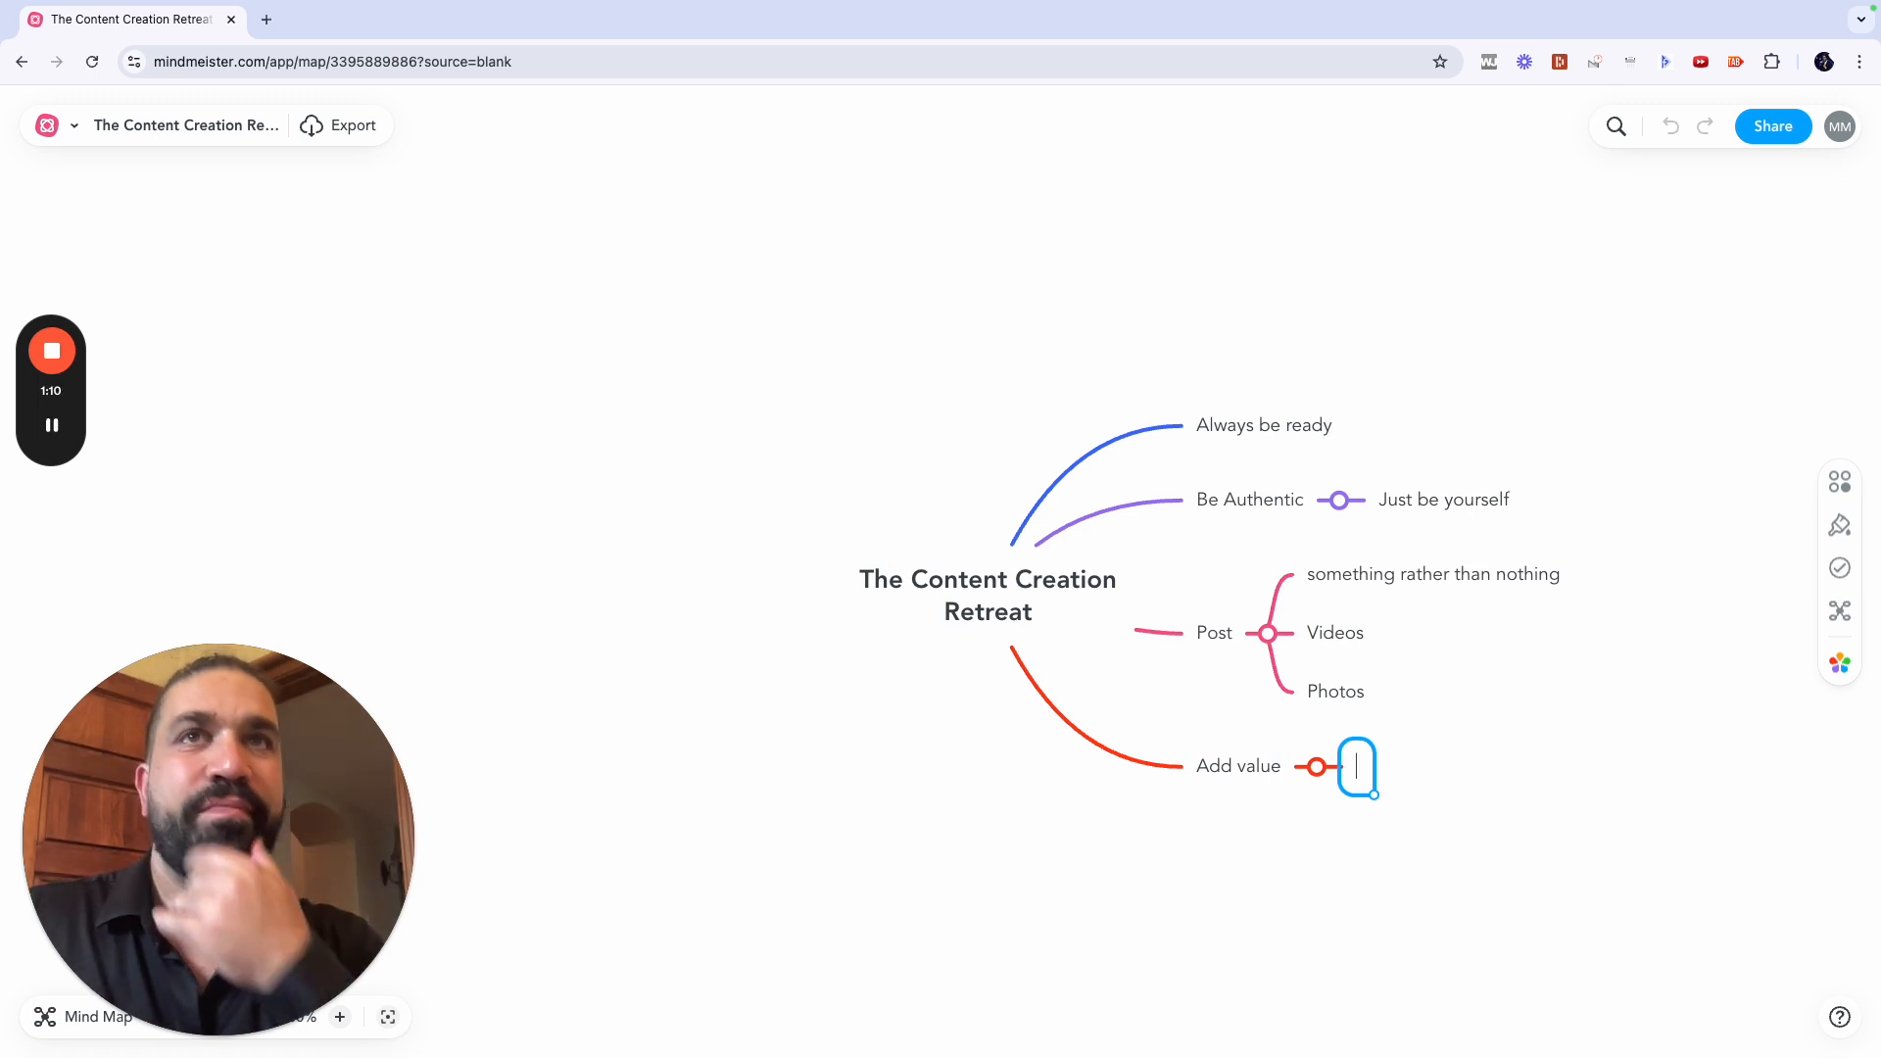
{"action": "type", "text": "Give something"}
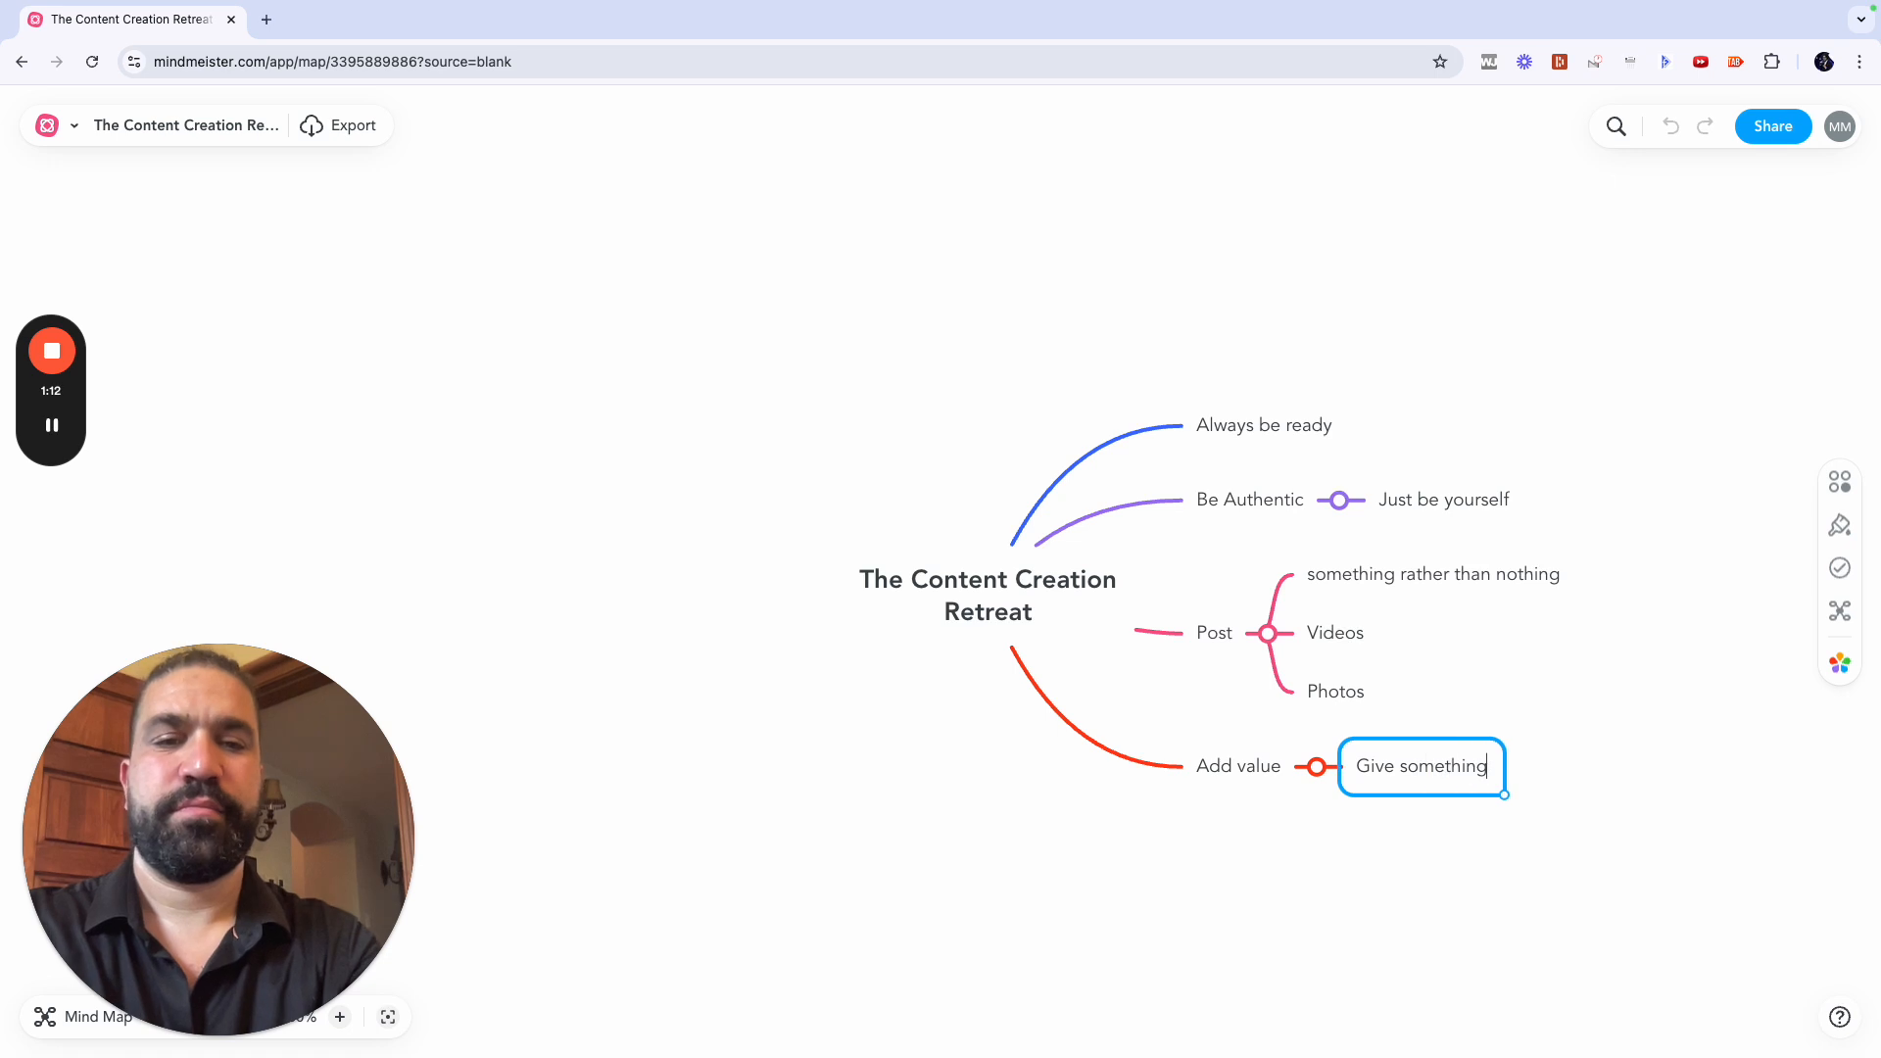
{"action": "type", "text": " to your client"}
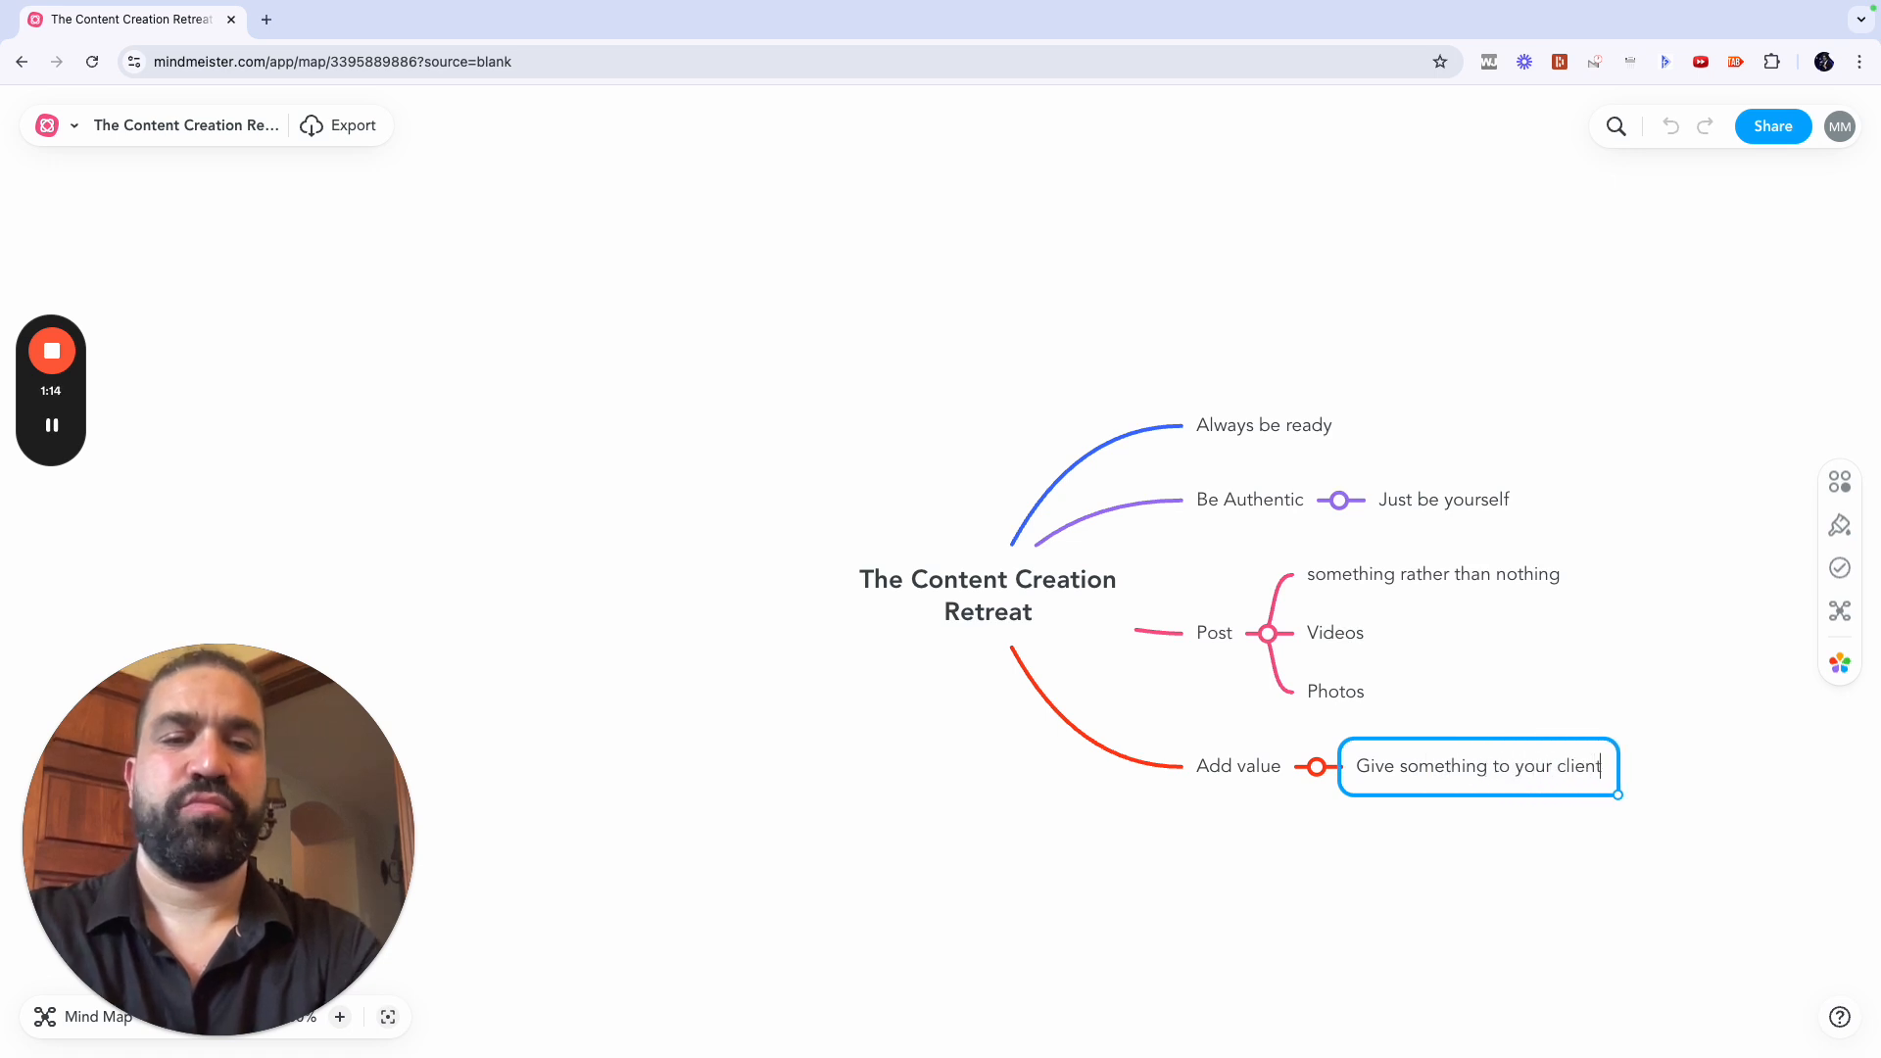
Step: Add a second subtopic "tips and tricks" under the Add value branch
{"action": "key", "text": "Return"}
{"action": "type", "text": "tips and "}
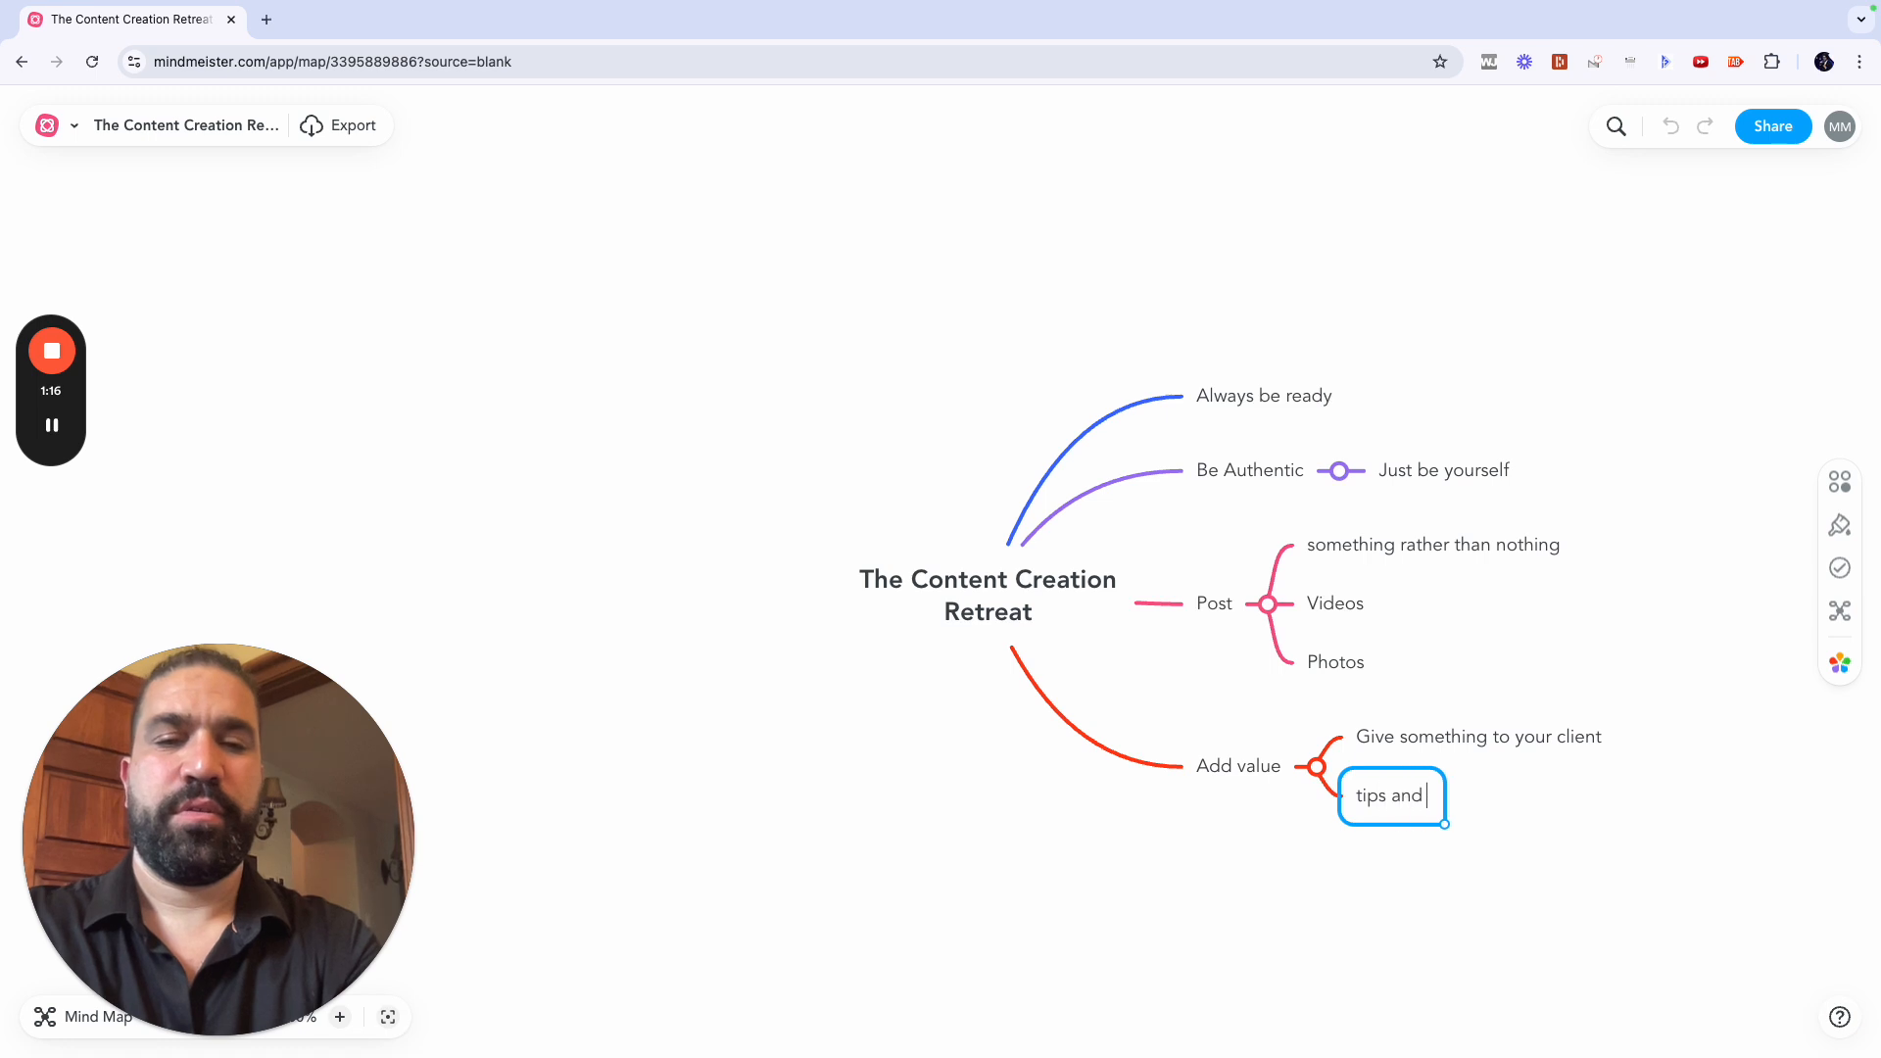
{"action": "type", "text": "tricks"}
{"action": "key", "text": "Escape"}
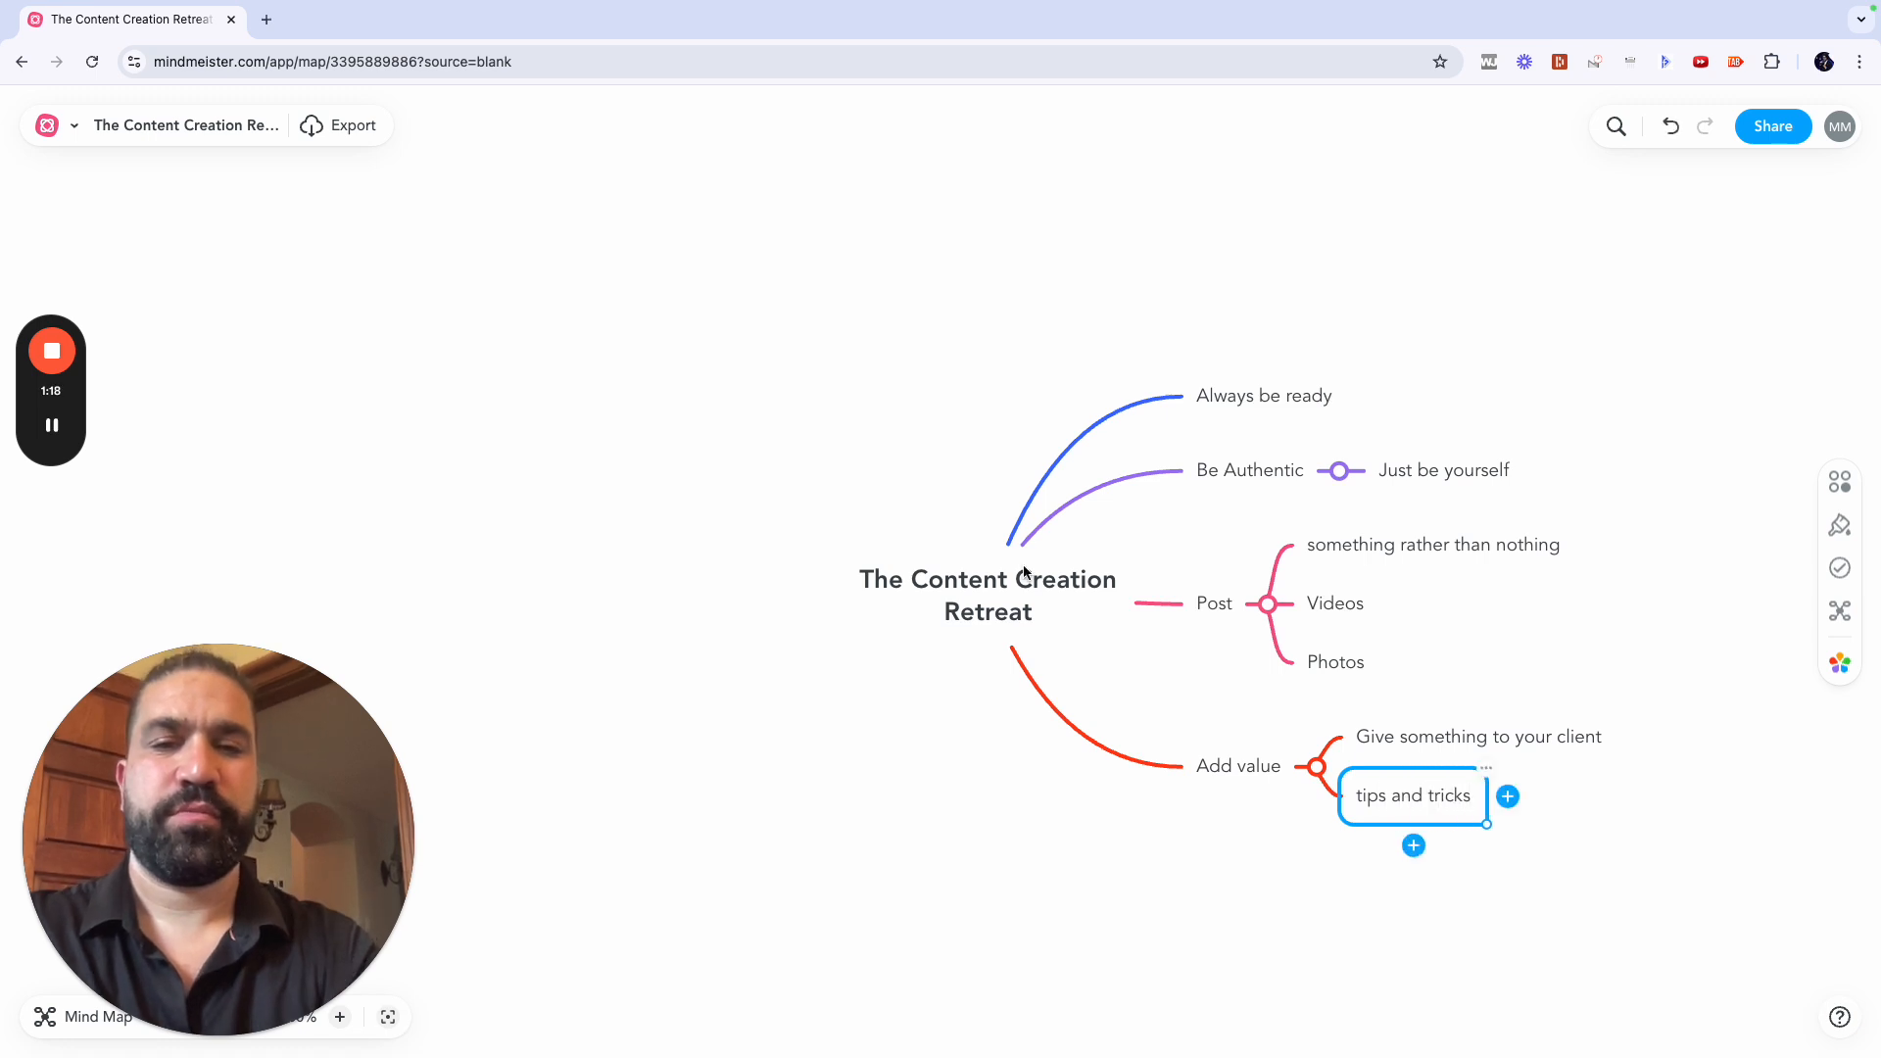
Step: Add a main branch "Done is better than perfect" to the central topic
{"action": "left_click", "coordinate": [962, 584]}
{"action": "key", "text": "Tab"}
{"action": "type", "text": "Done"}
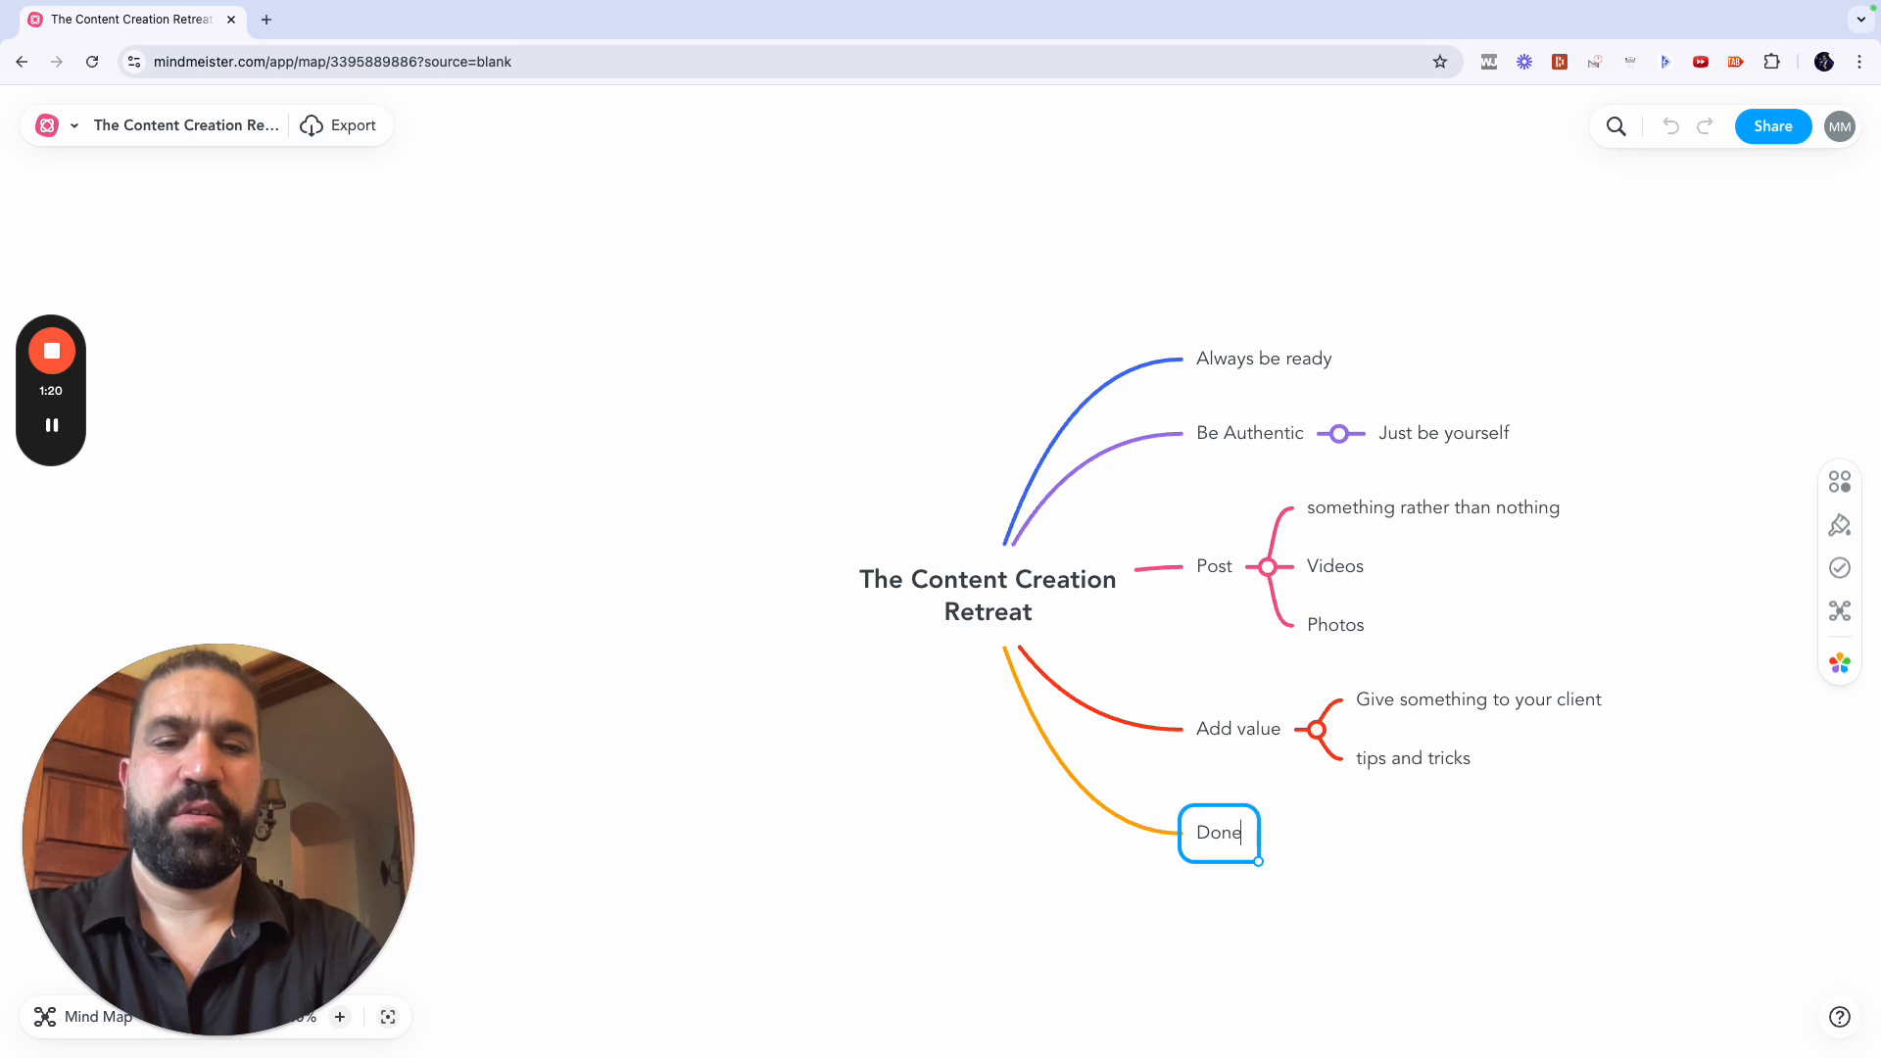
{"action": "type", "text": " is better than "}
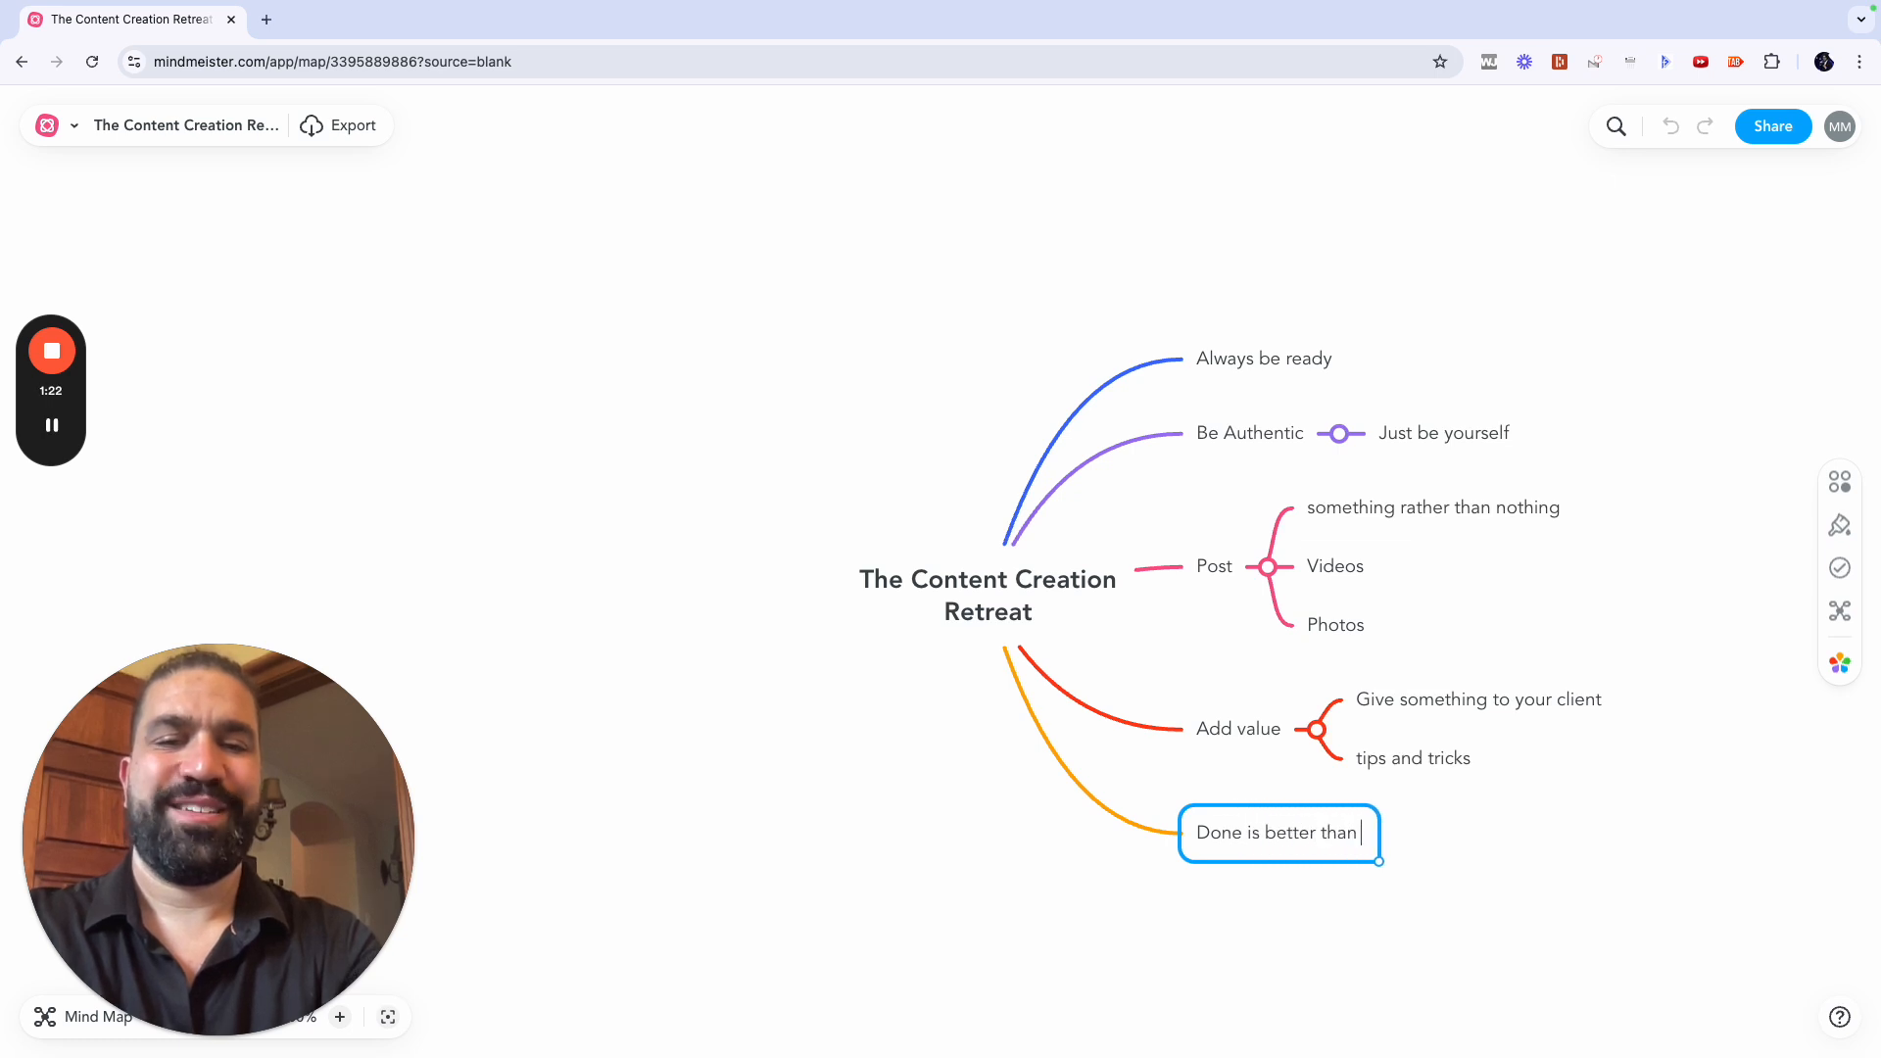
{"action": "type", "text": "perfect"}
{"action": "key", "text": "Return"}
Step: Add another main branch "Teleprompters" following the Done is better than perfect branch
{"action": "key", "text": "Return"}
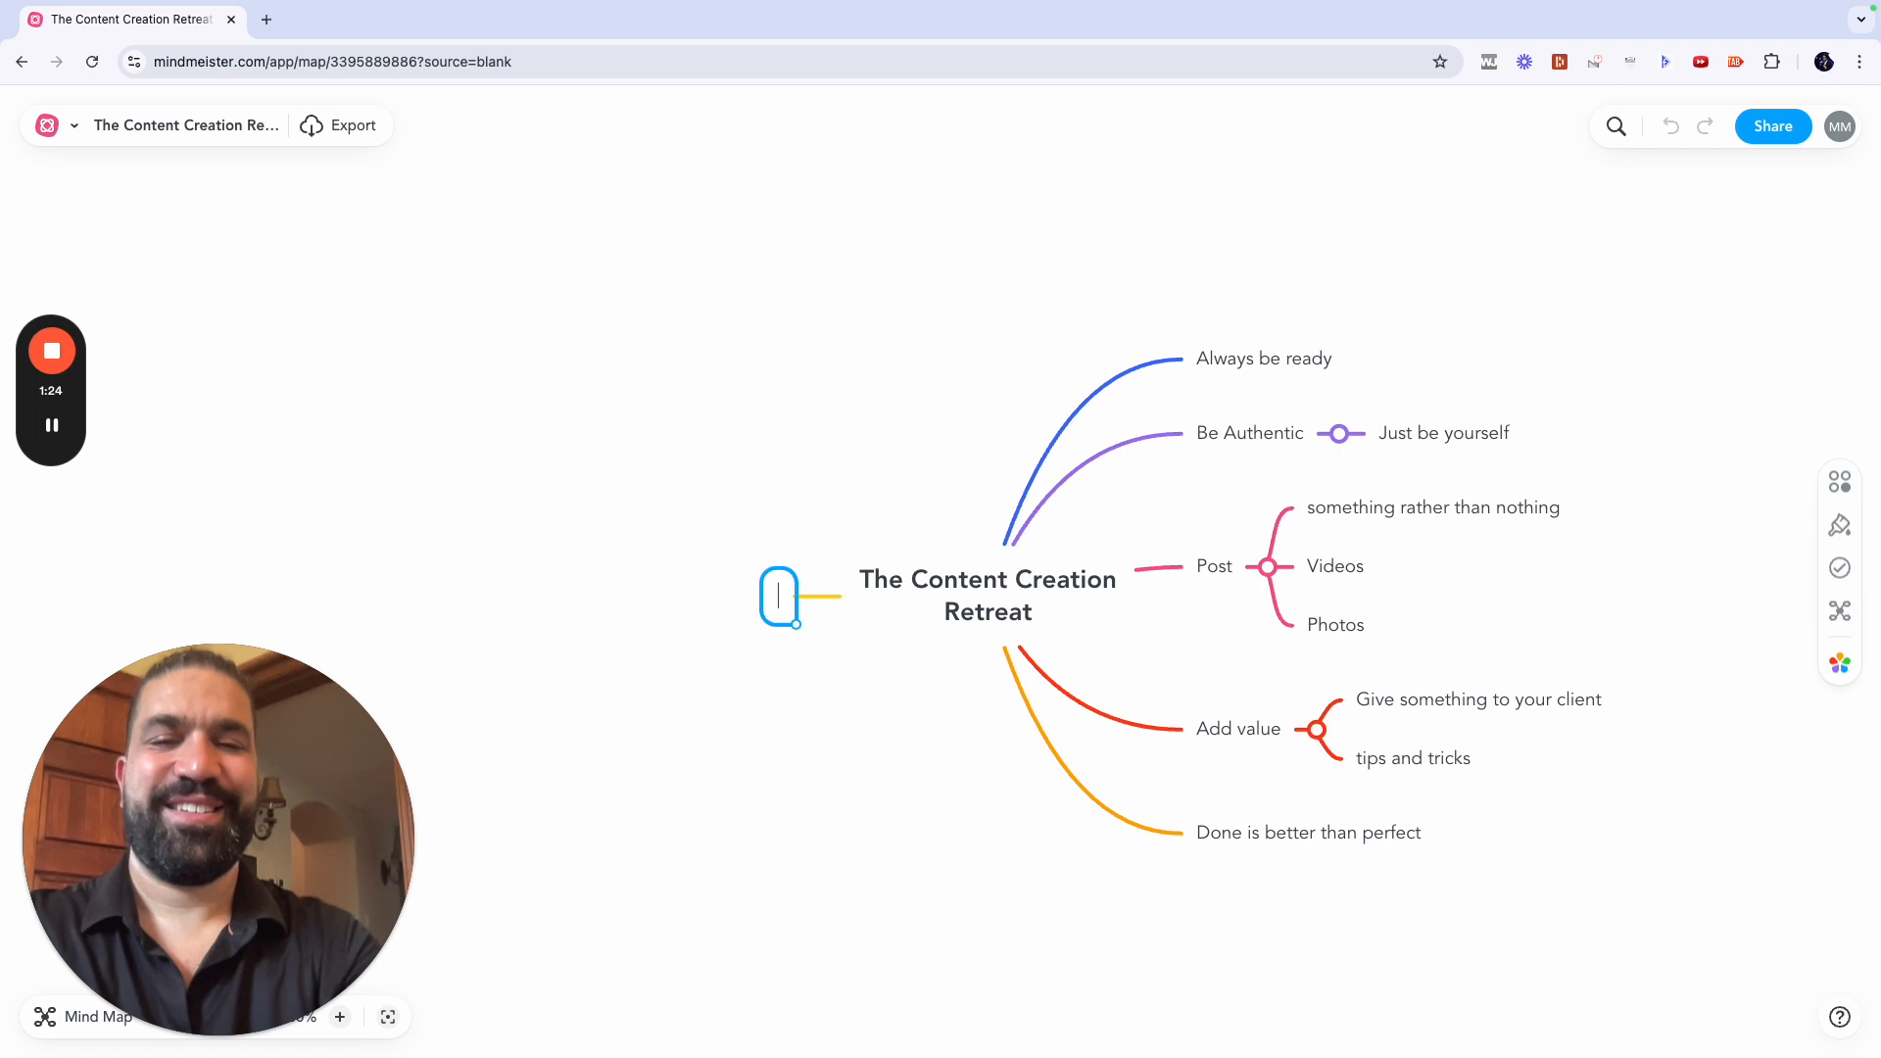
{"action": "type", "text": "Telepro"}
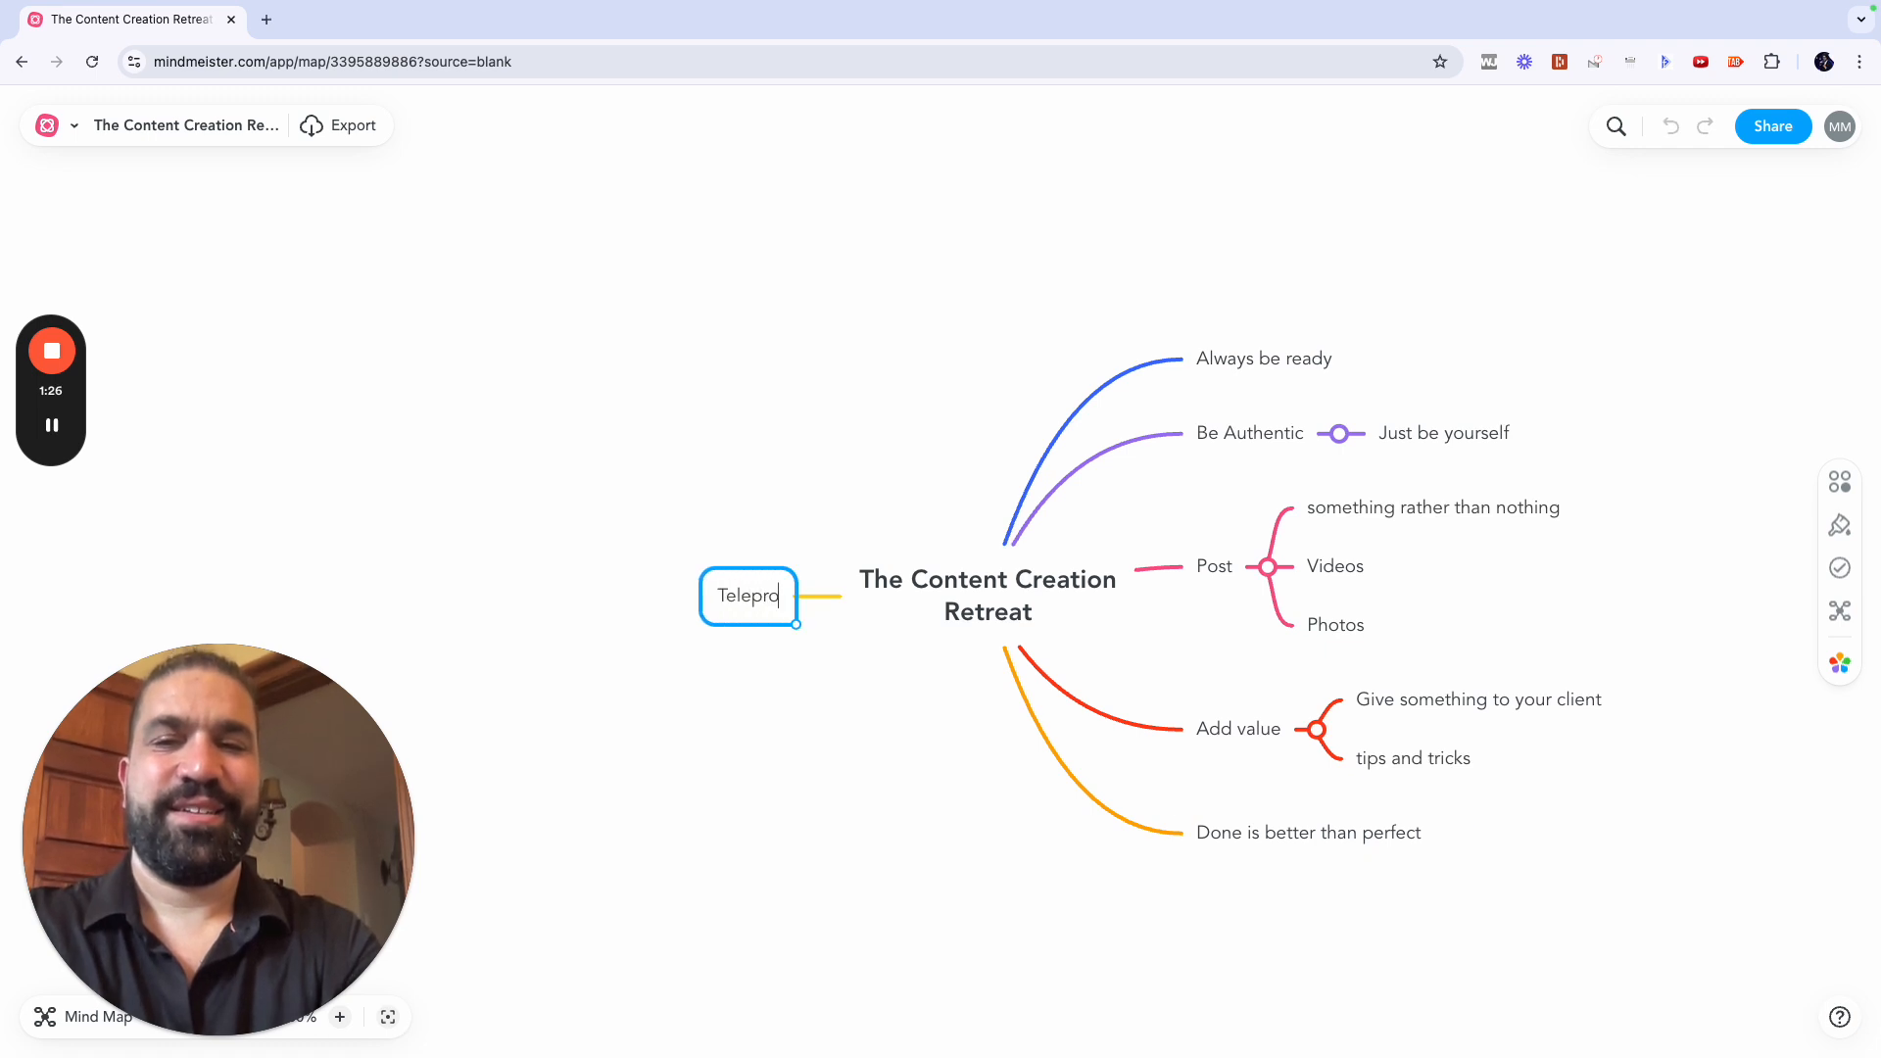
{"action": "type", "text": "mpters"}
{"action": "key", "text": "Return"}
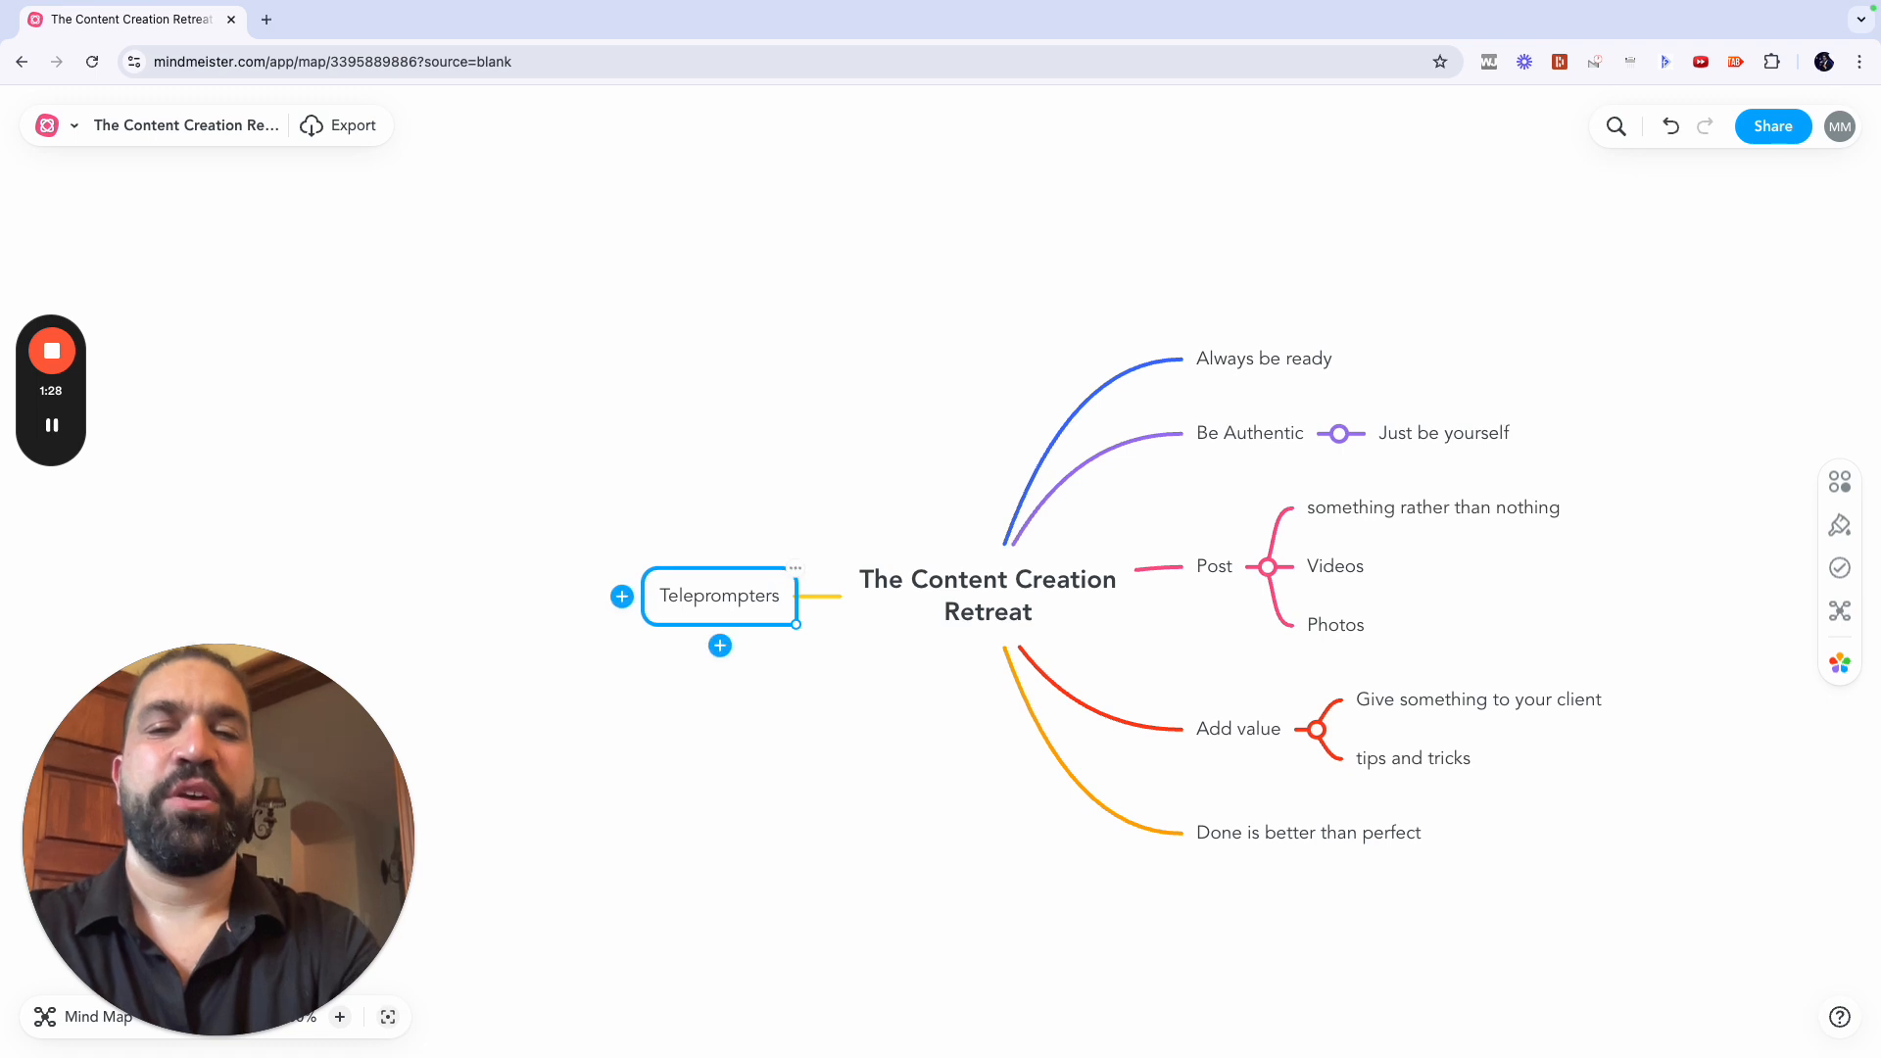
Step: Add a main branch "Presence" after Teleprompters, with the subtopic "Branding"
{"action": "key", "text": "Return"}
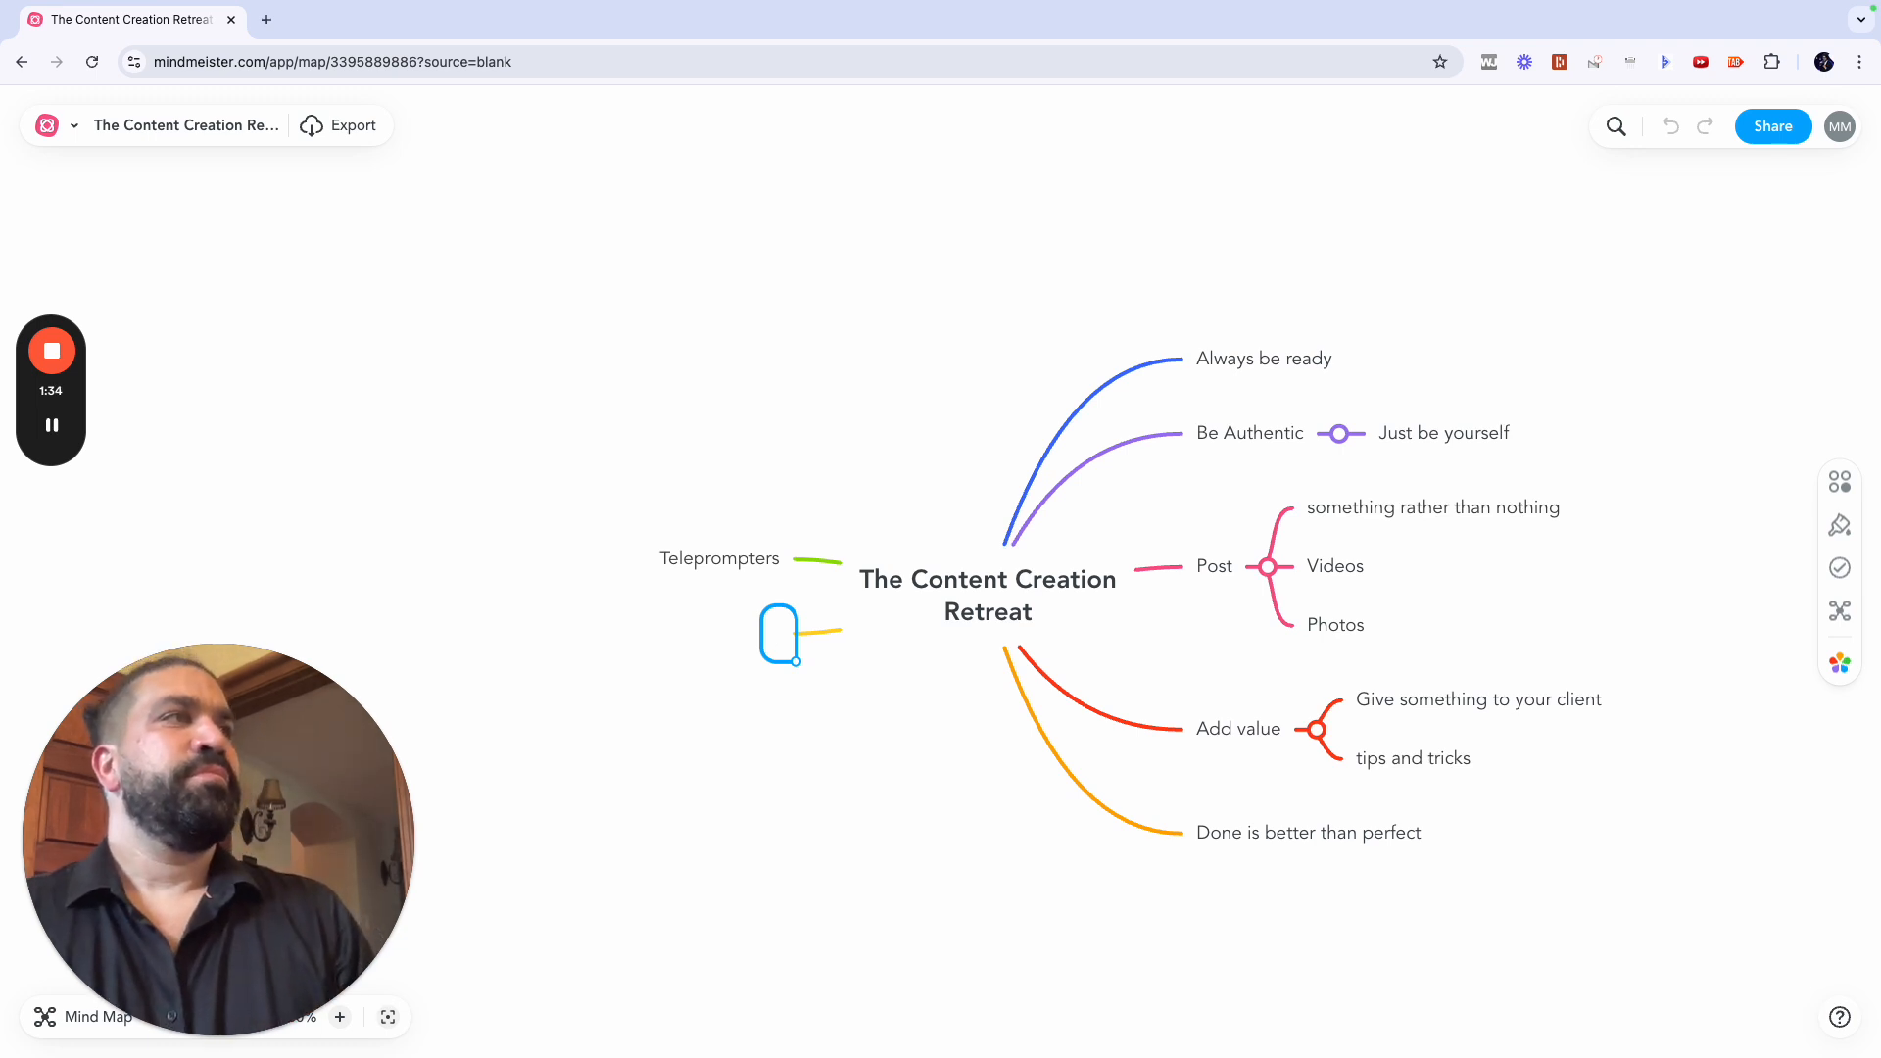
{"action": "type", "text": "Presence"}
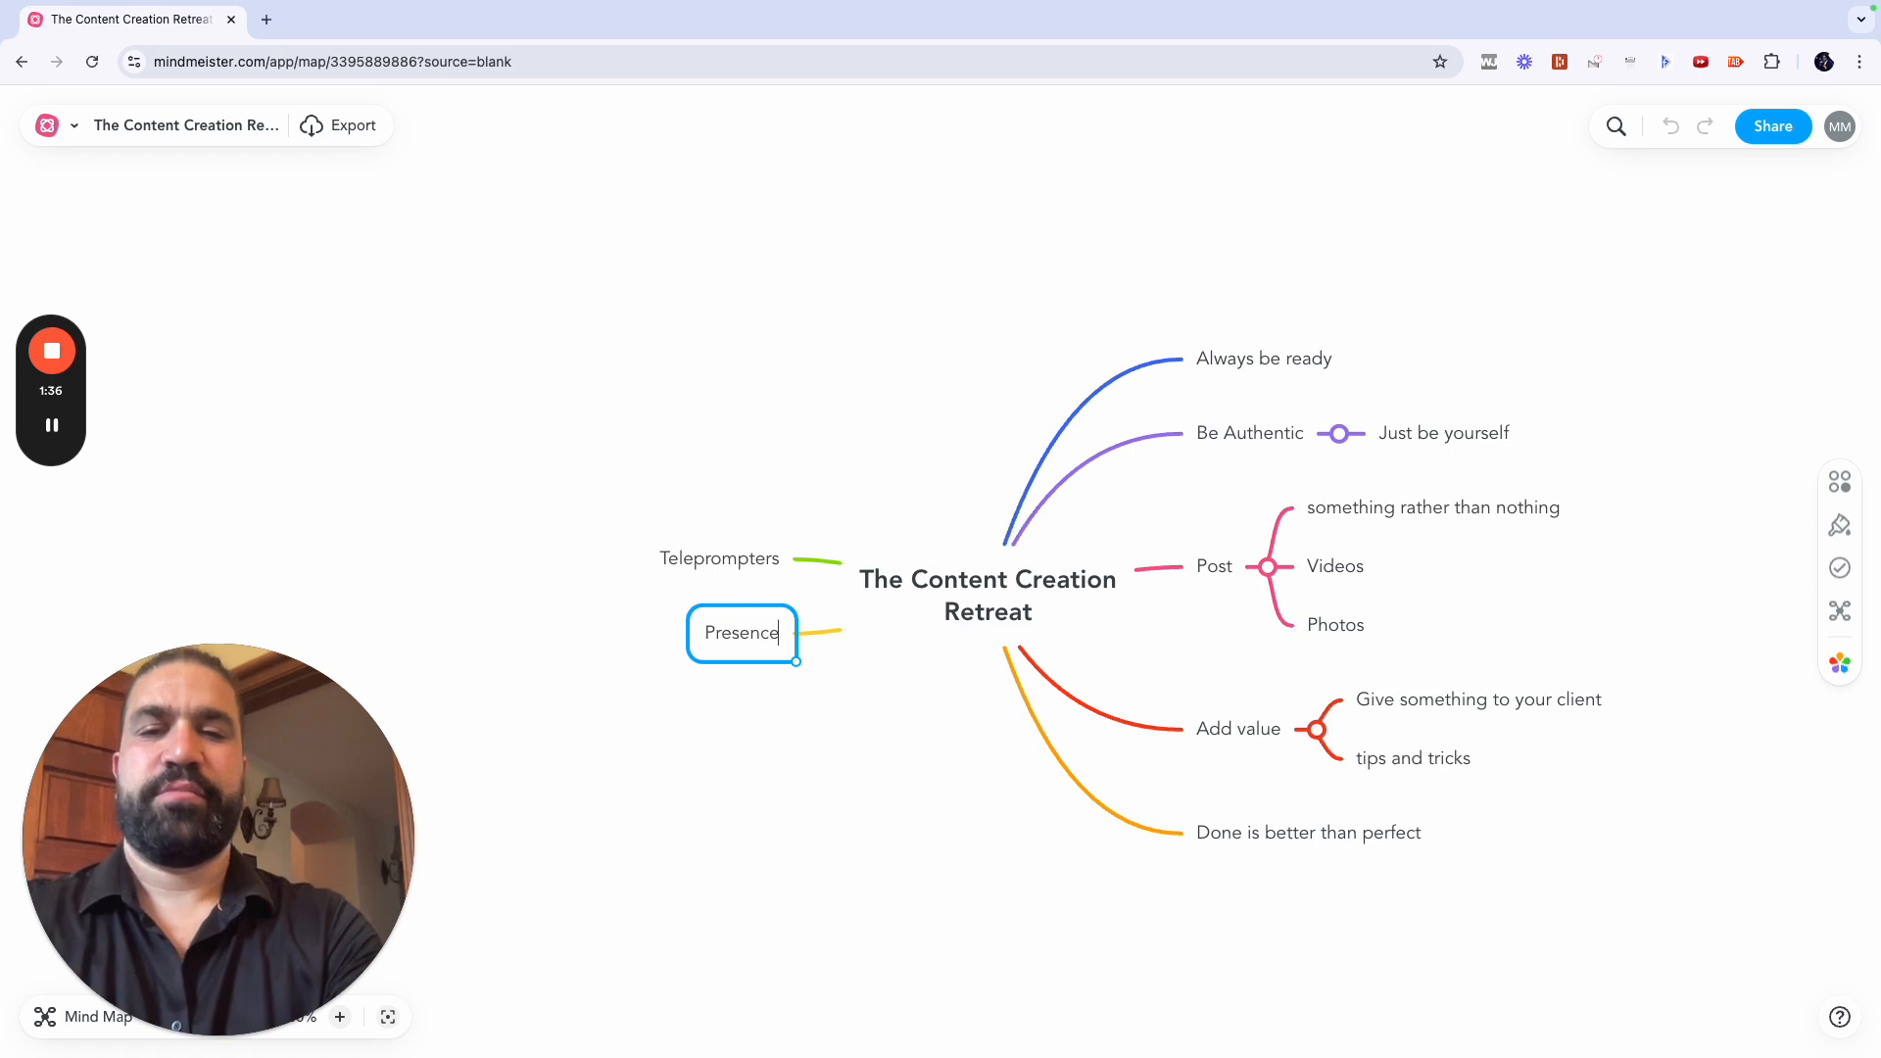
{"action": "key", "text": "Tab"}
{"action": "type", "text": "Branding"}
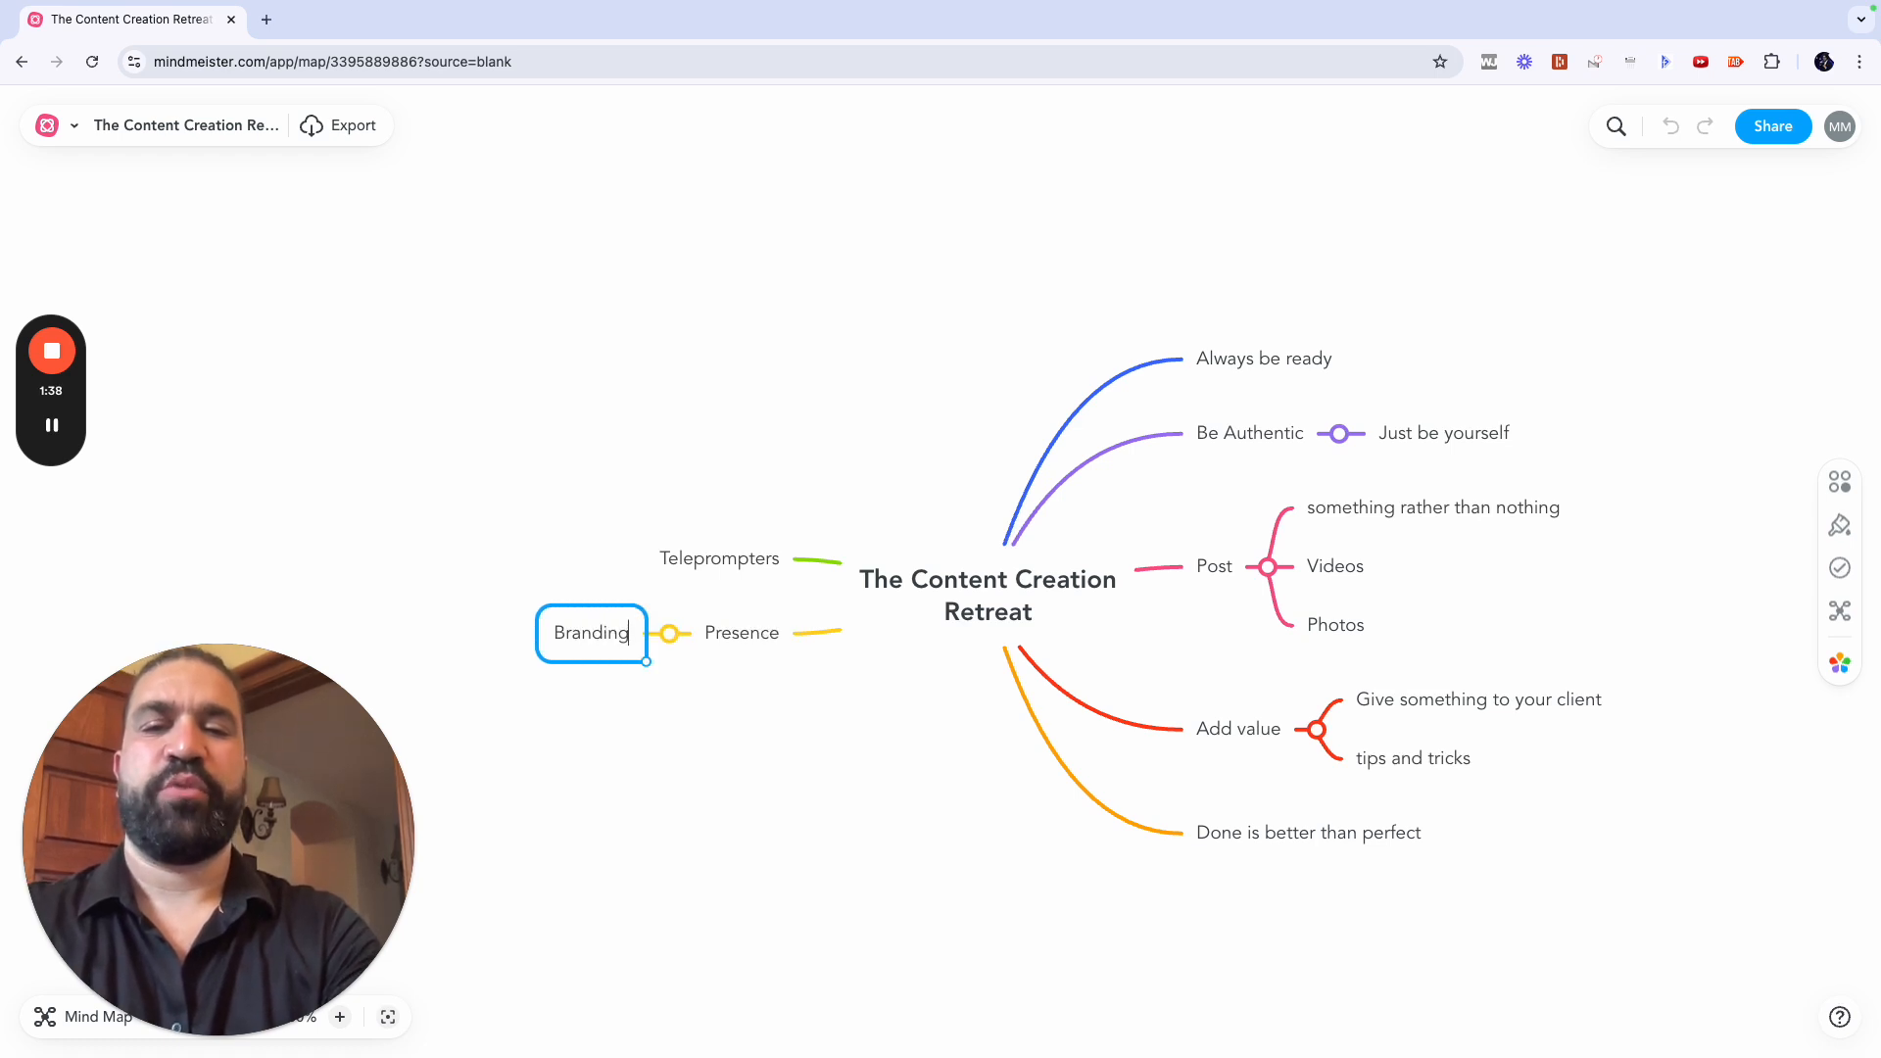
Step: Add a subtopic "Who you are" under the Branding topic of the Presence branch
{"action": "key", "text": "Tab"}
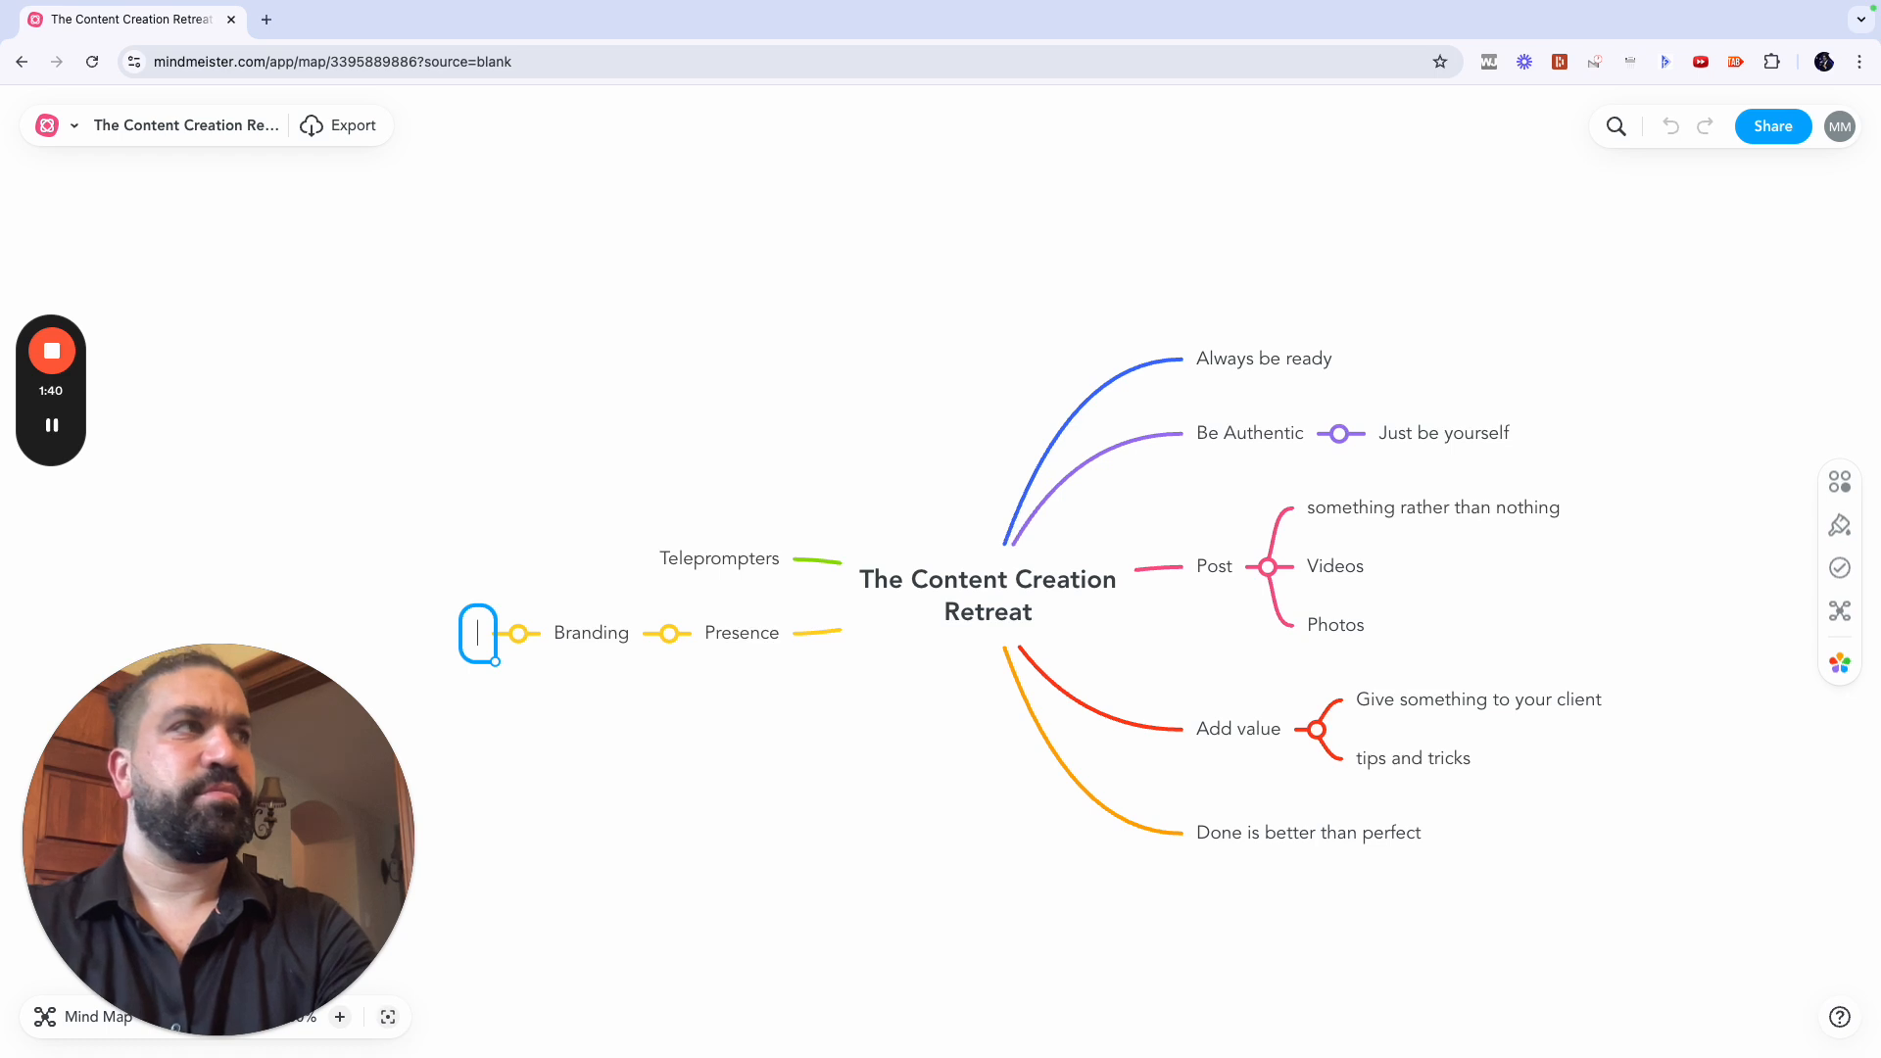
{"action": "type", "text": "Wh"}
{"action": "key", "text": "BackSpace"}
{"action": "key", "text": "BackSpace"}
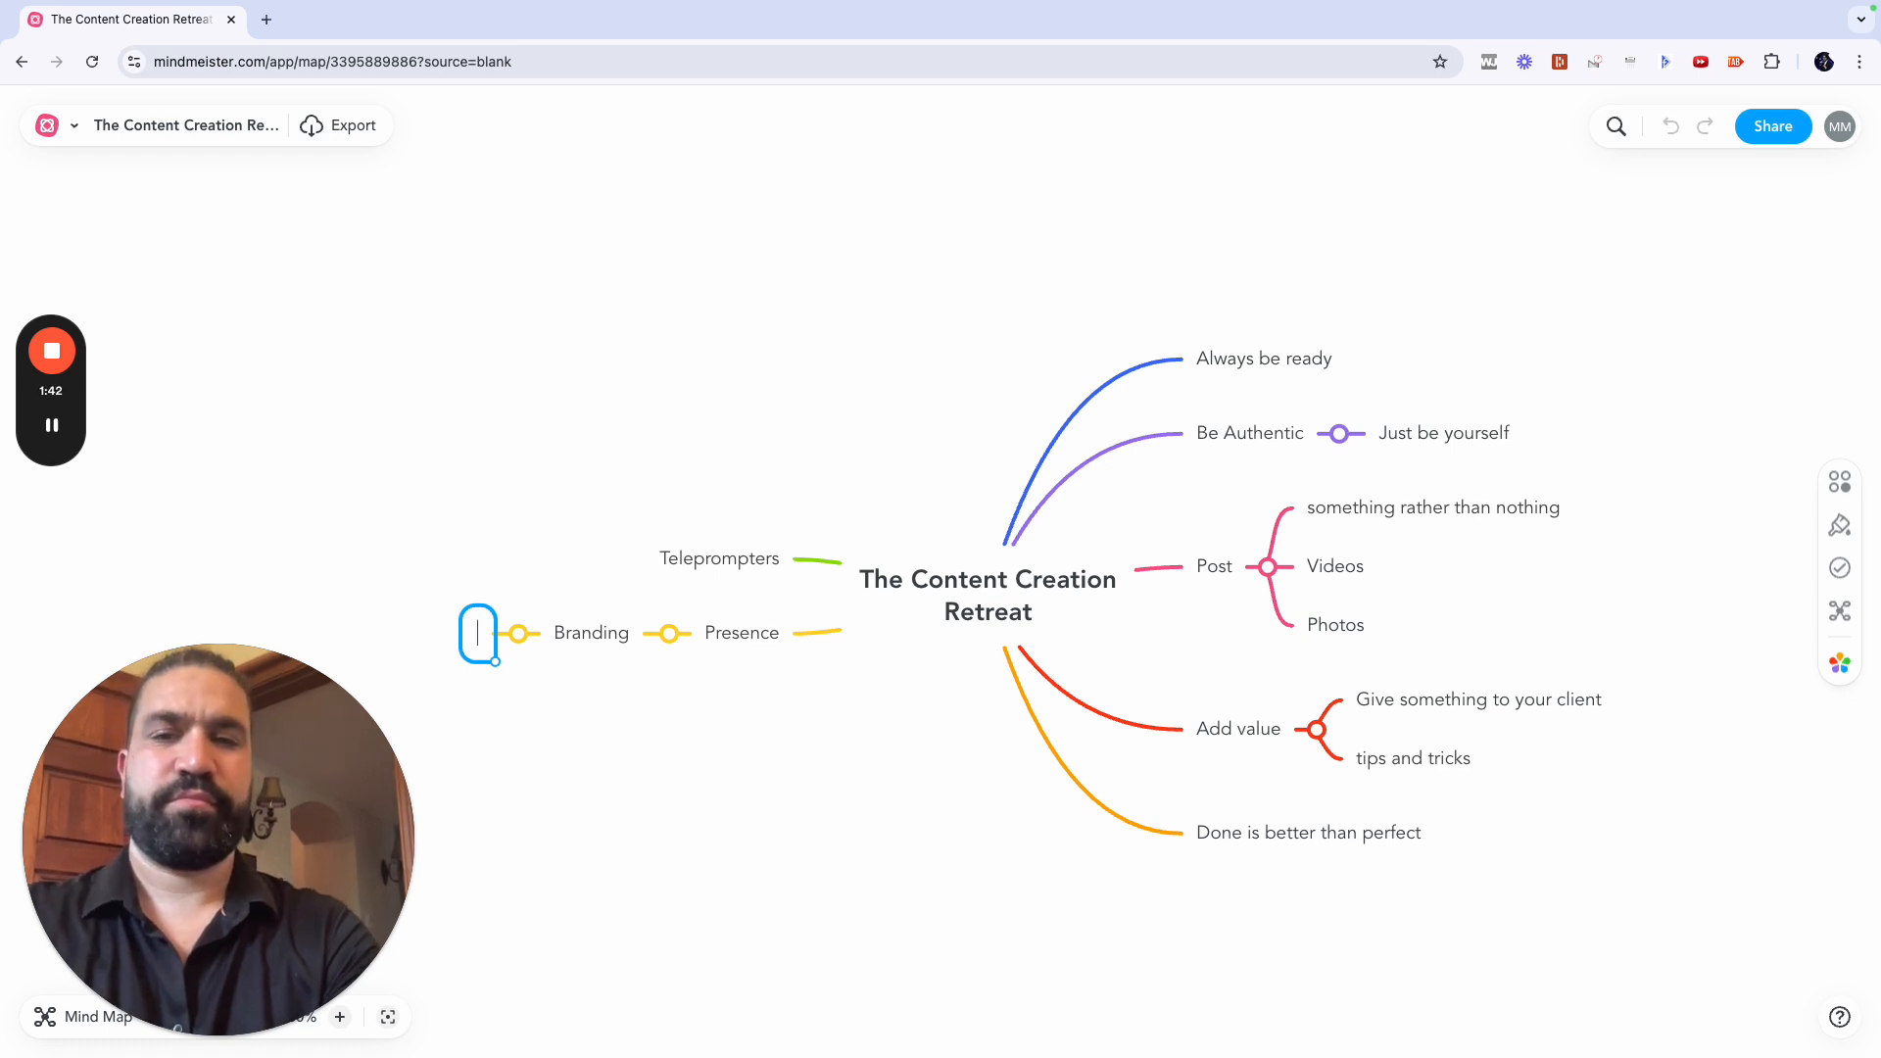
{"action": "type", "text": "Who "}
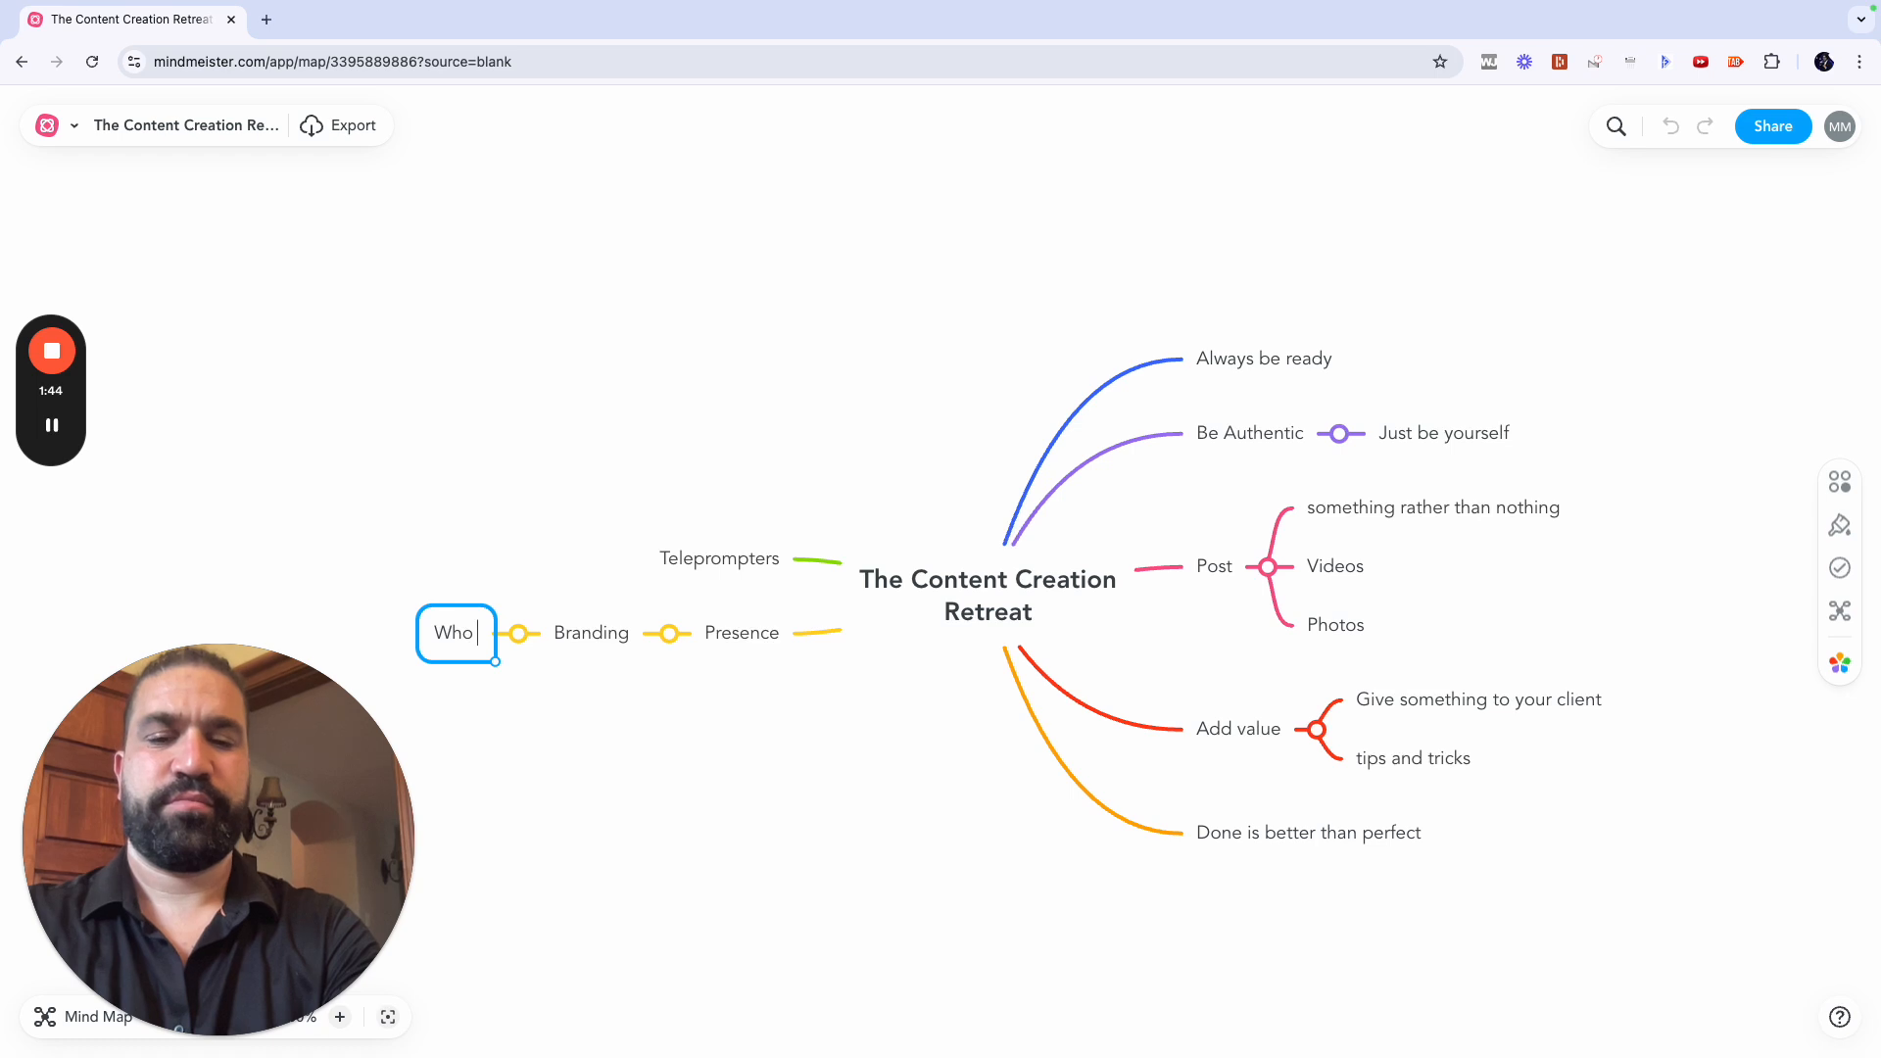
{"action": "type", "text": "you are"}
Step: Add two more subtopics under Branding, "Show up" and "Step up", following Who you are
{"action": "key", "text": "Return"}
{"action": "type", "text": "Show up"}
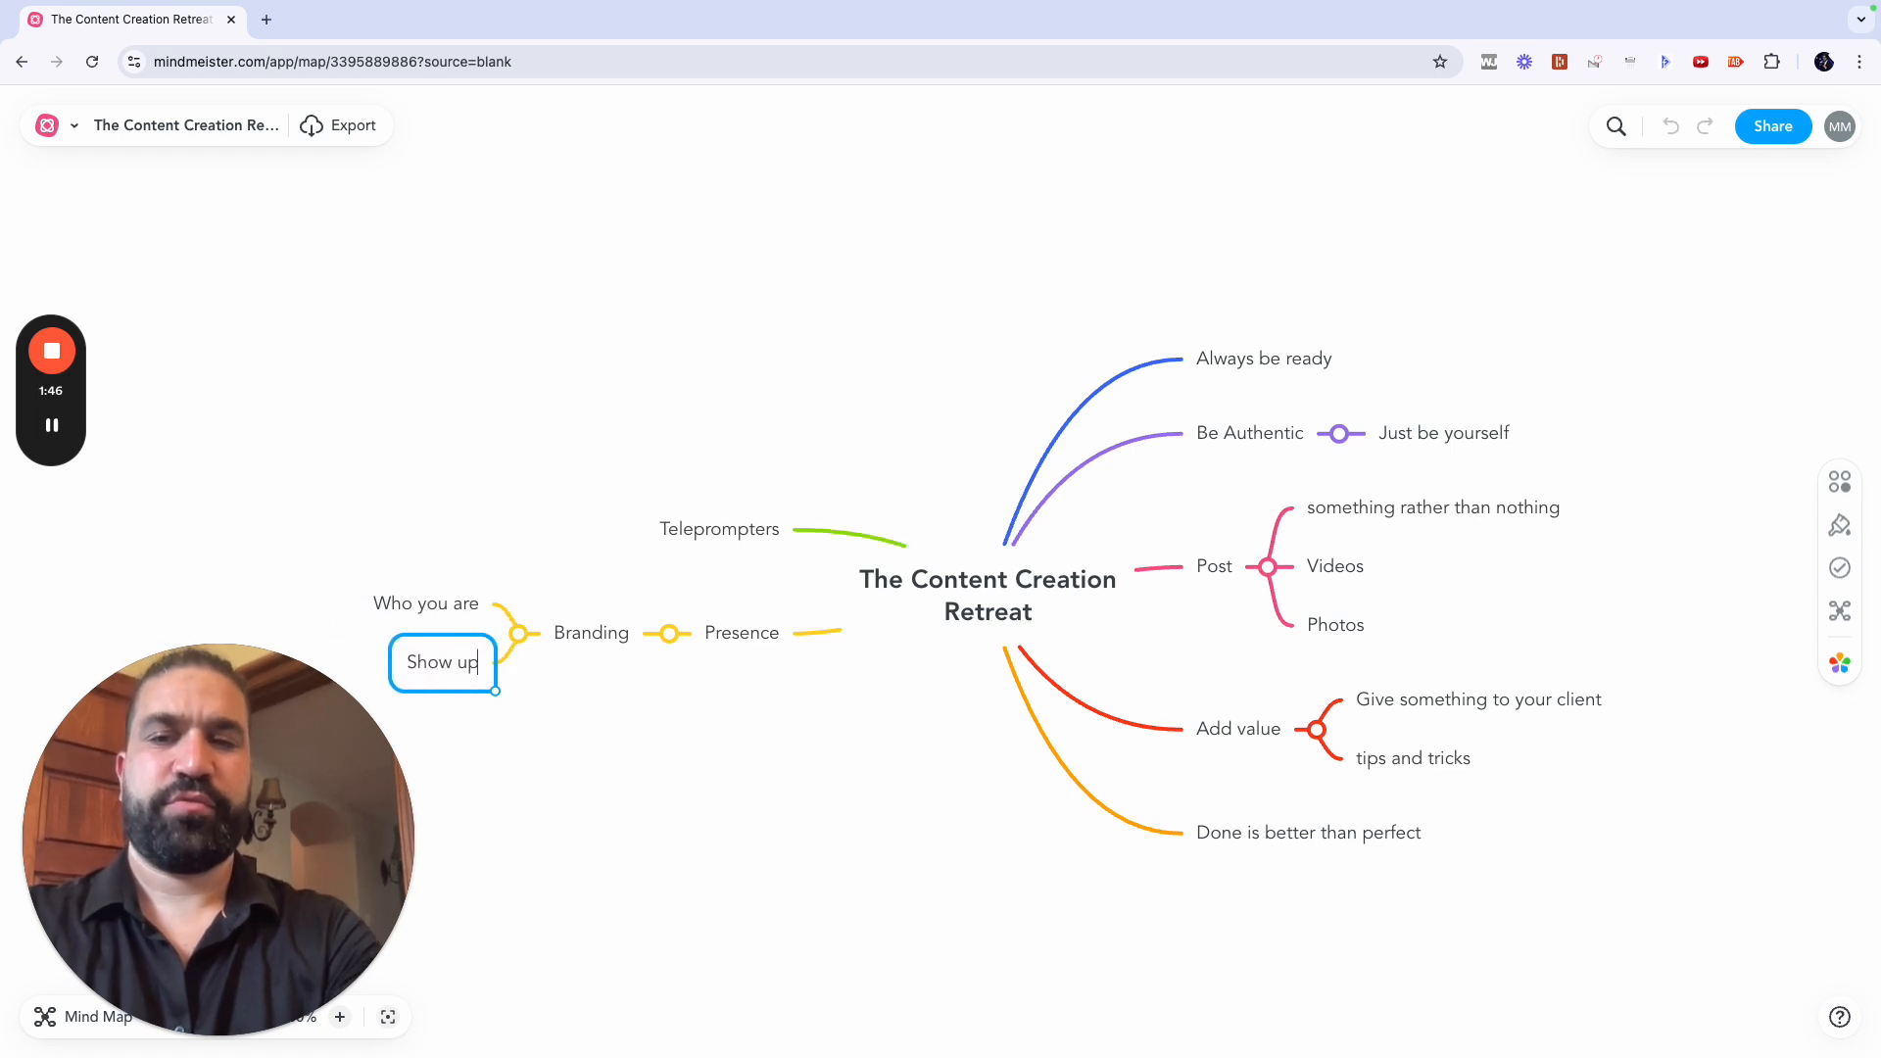
{"action": "key", "text": "Return"}
{"action": "type", "text": "Step up"}
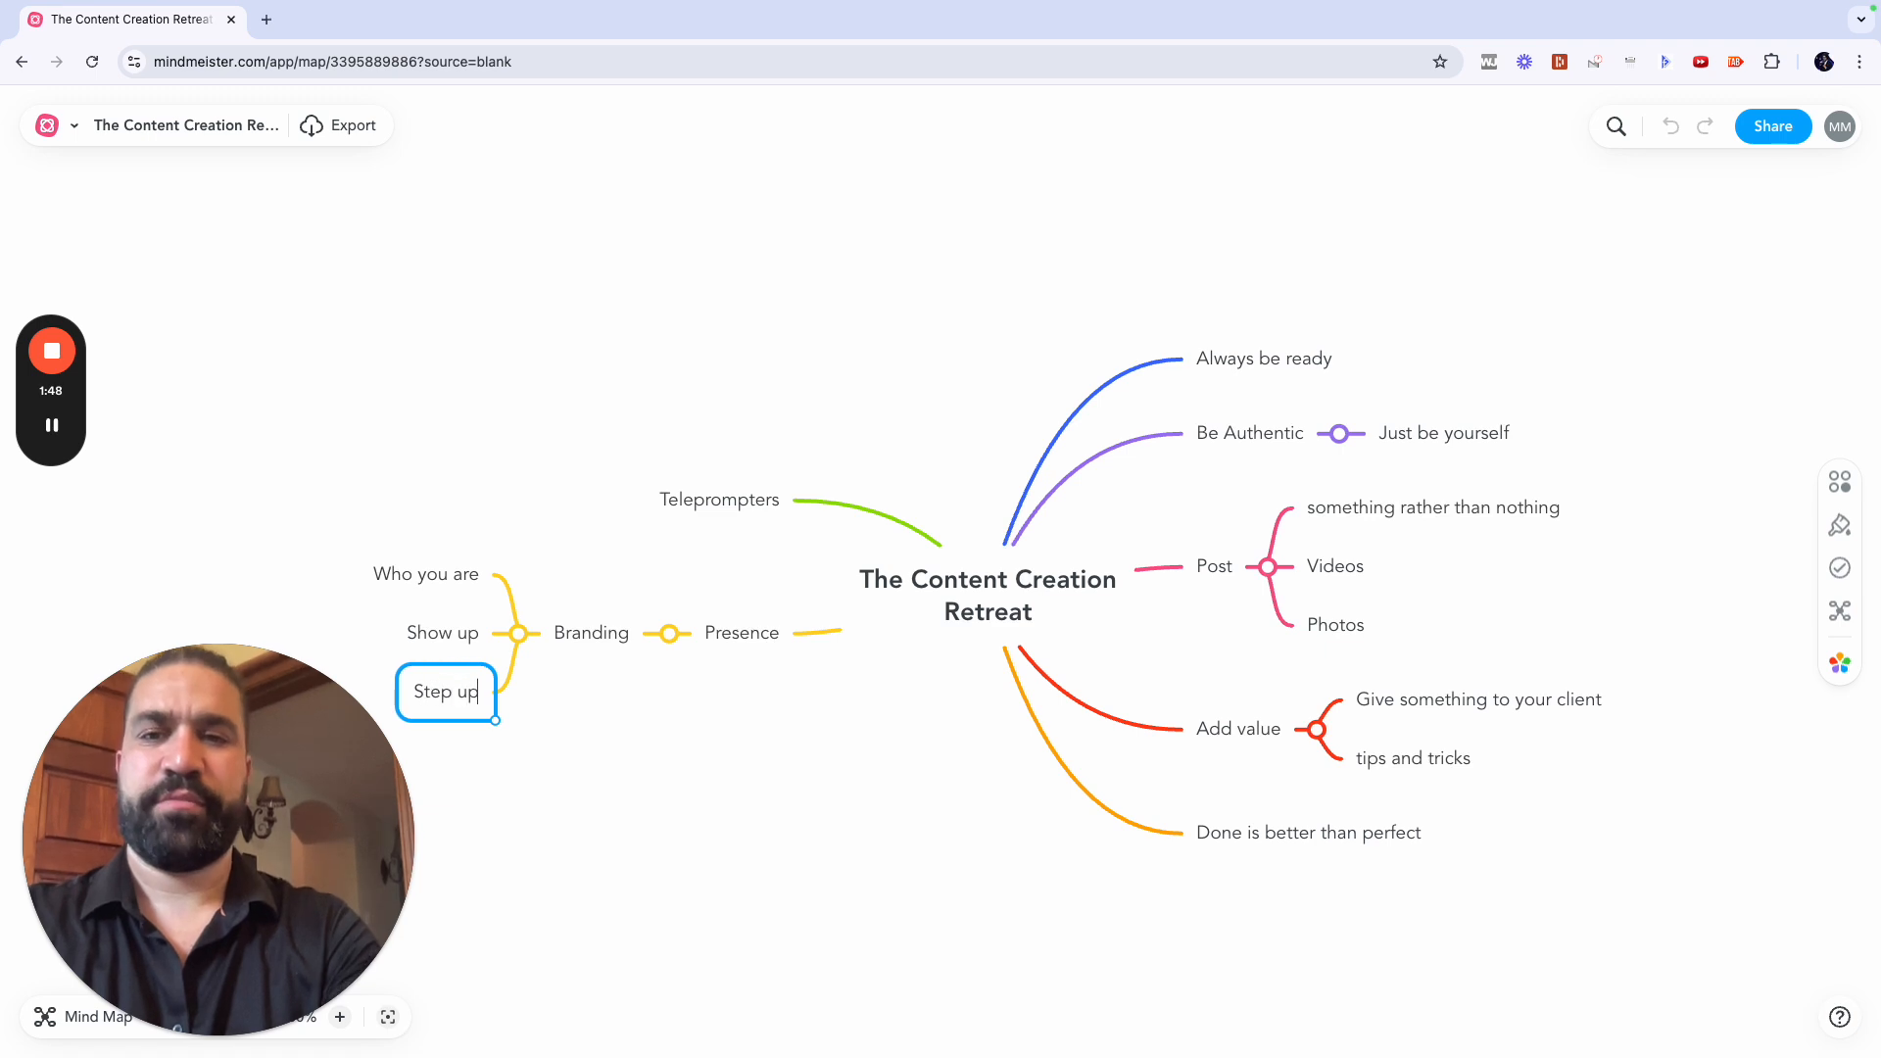
{"action": "key", "text": "Return"}
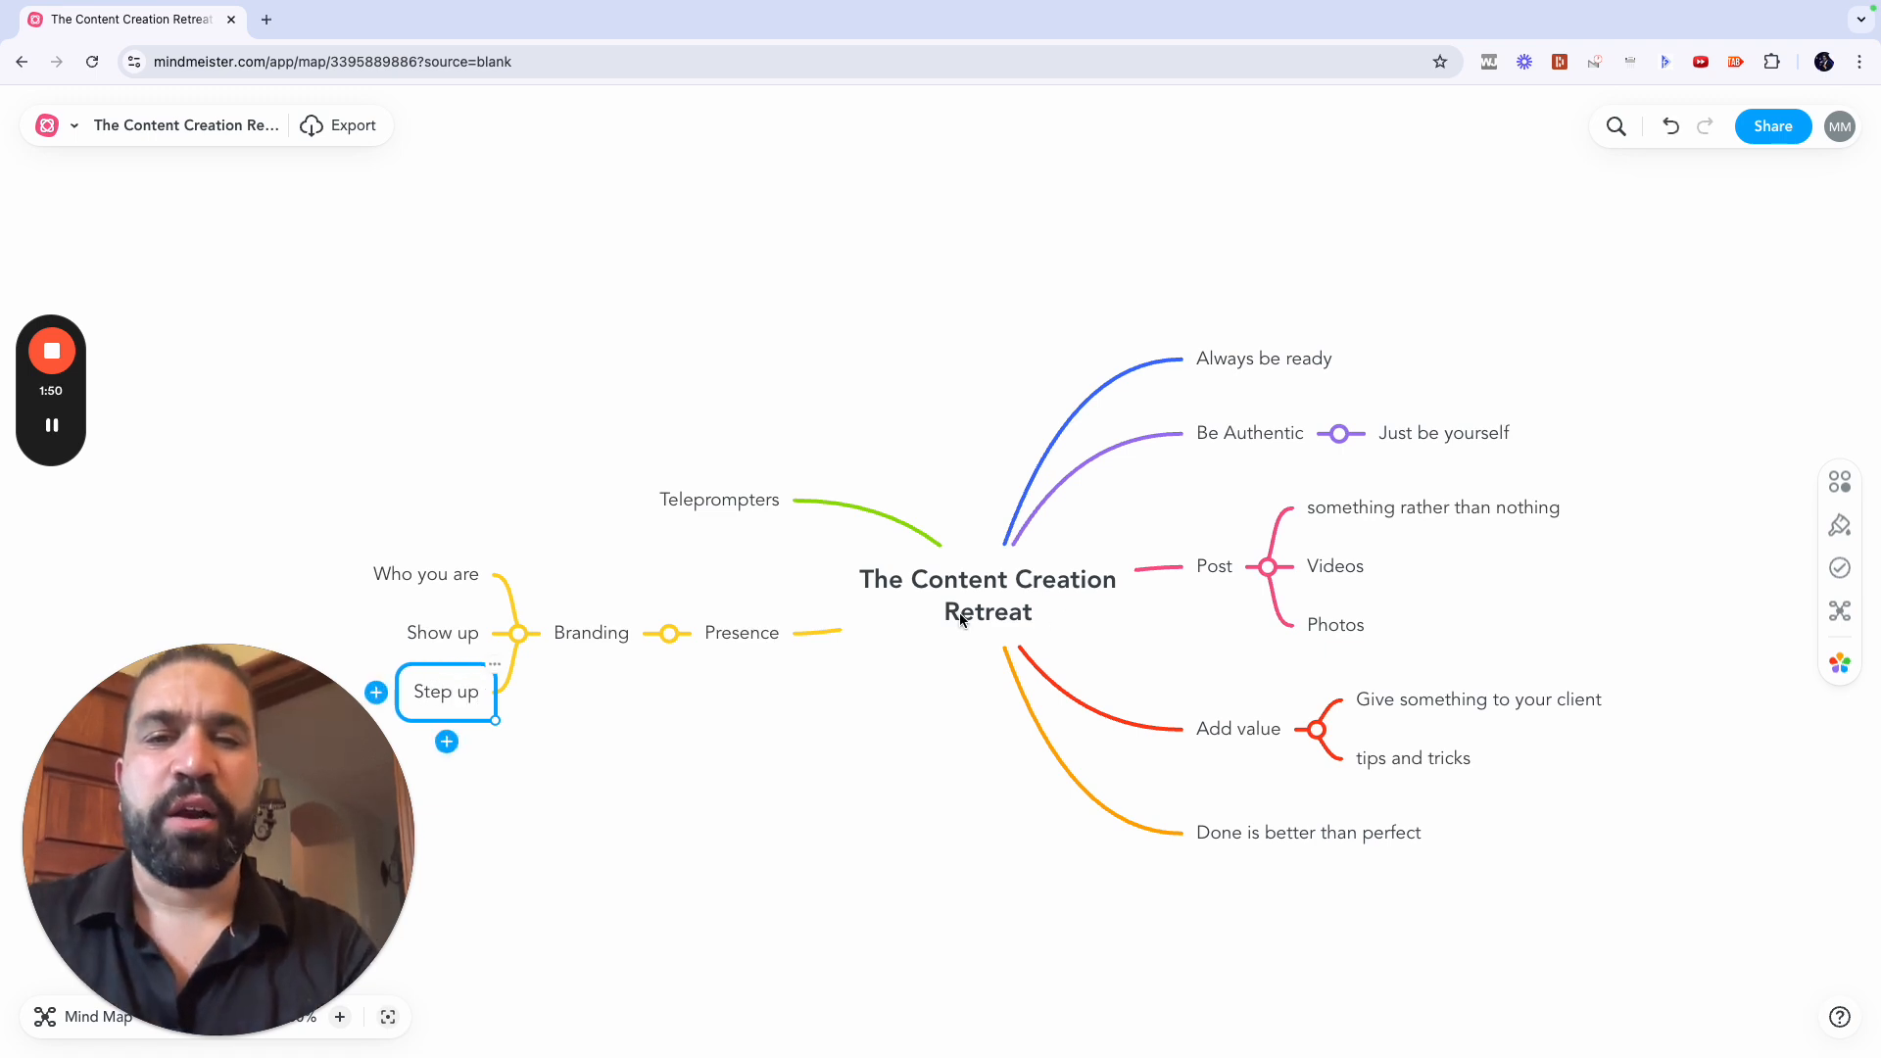
Step: Add a main branch "Tools" to the central topic The Content Creation Retreat
{"action": "left_click", "coordinate": [754, 634]}
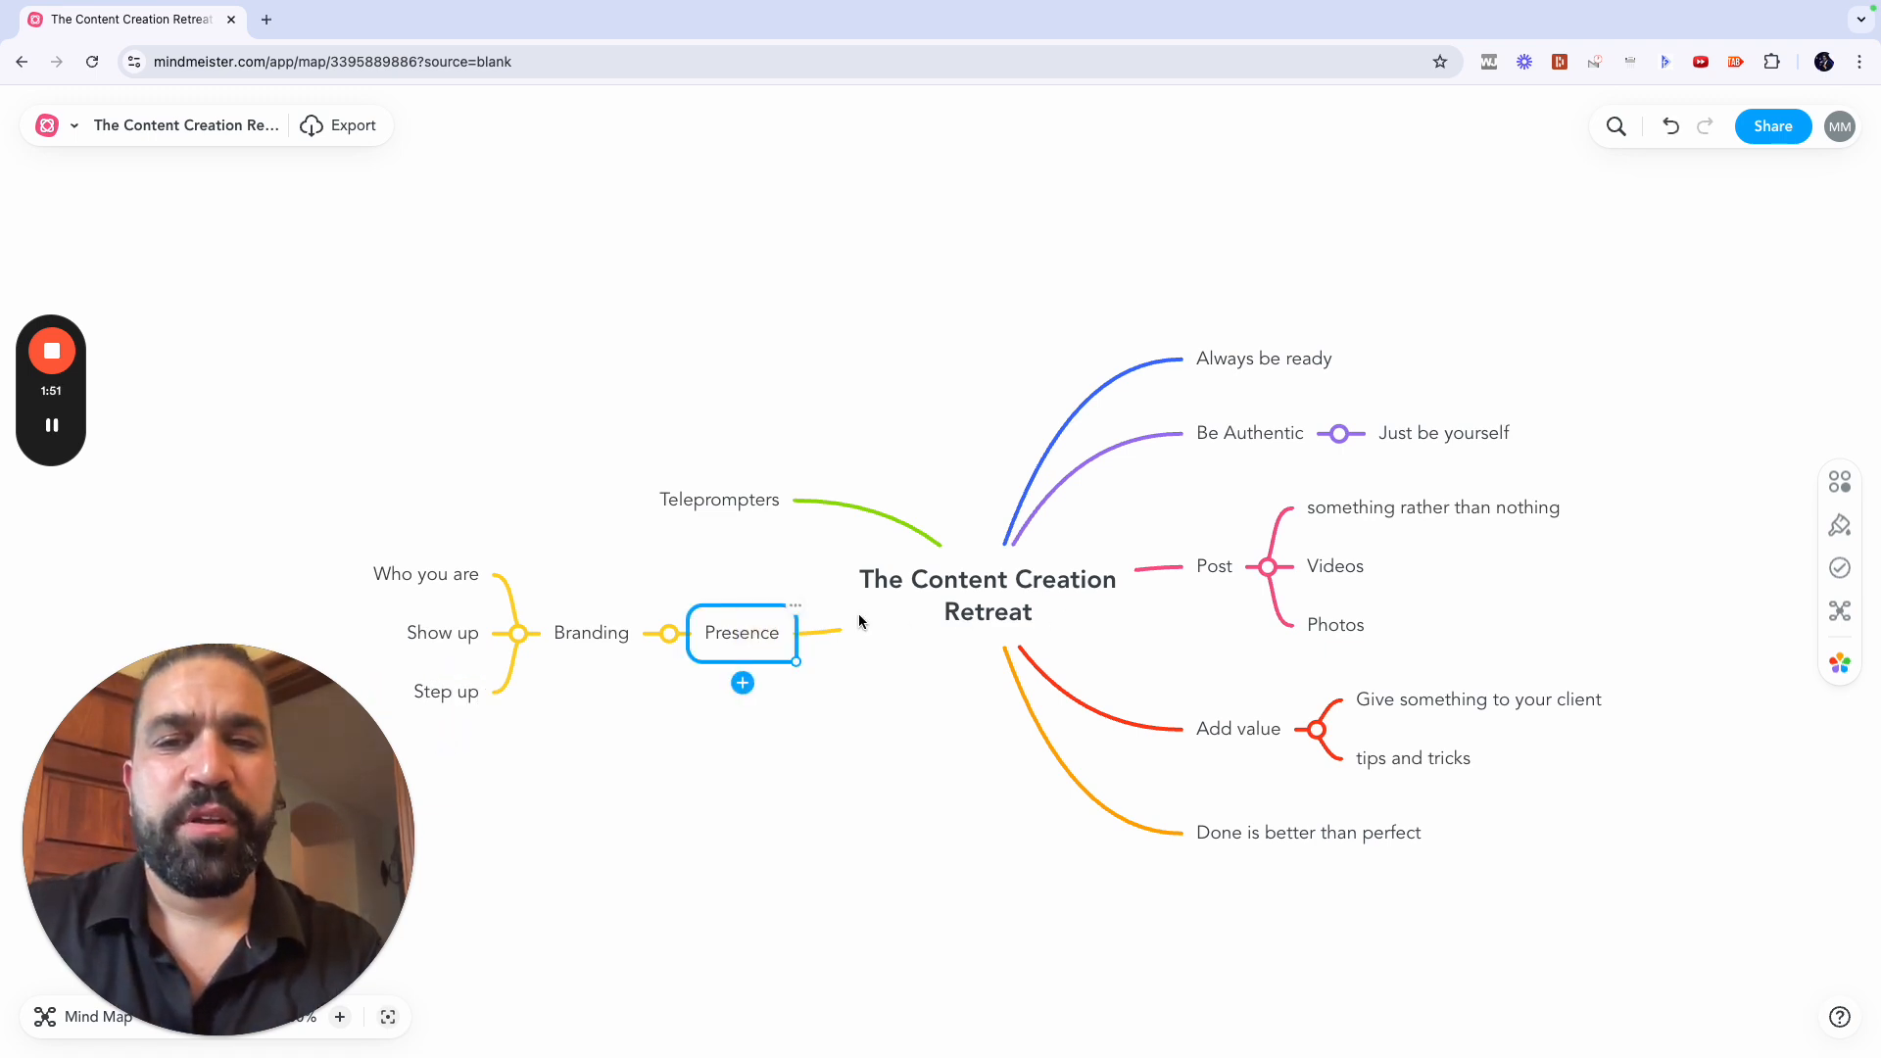
{"action": "left_click", "coordinate": [965, 598]}
{"action": "key", "text": "Tab"}
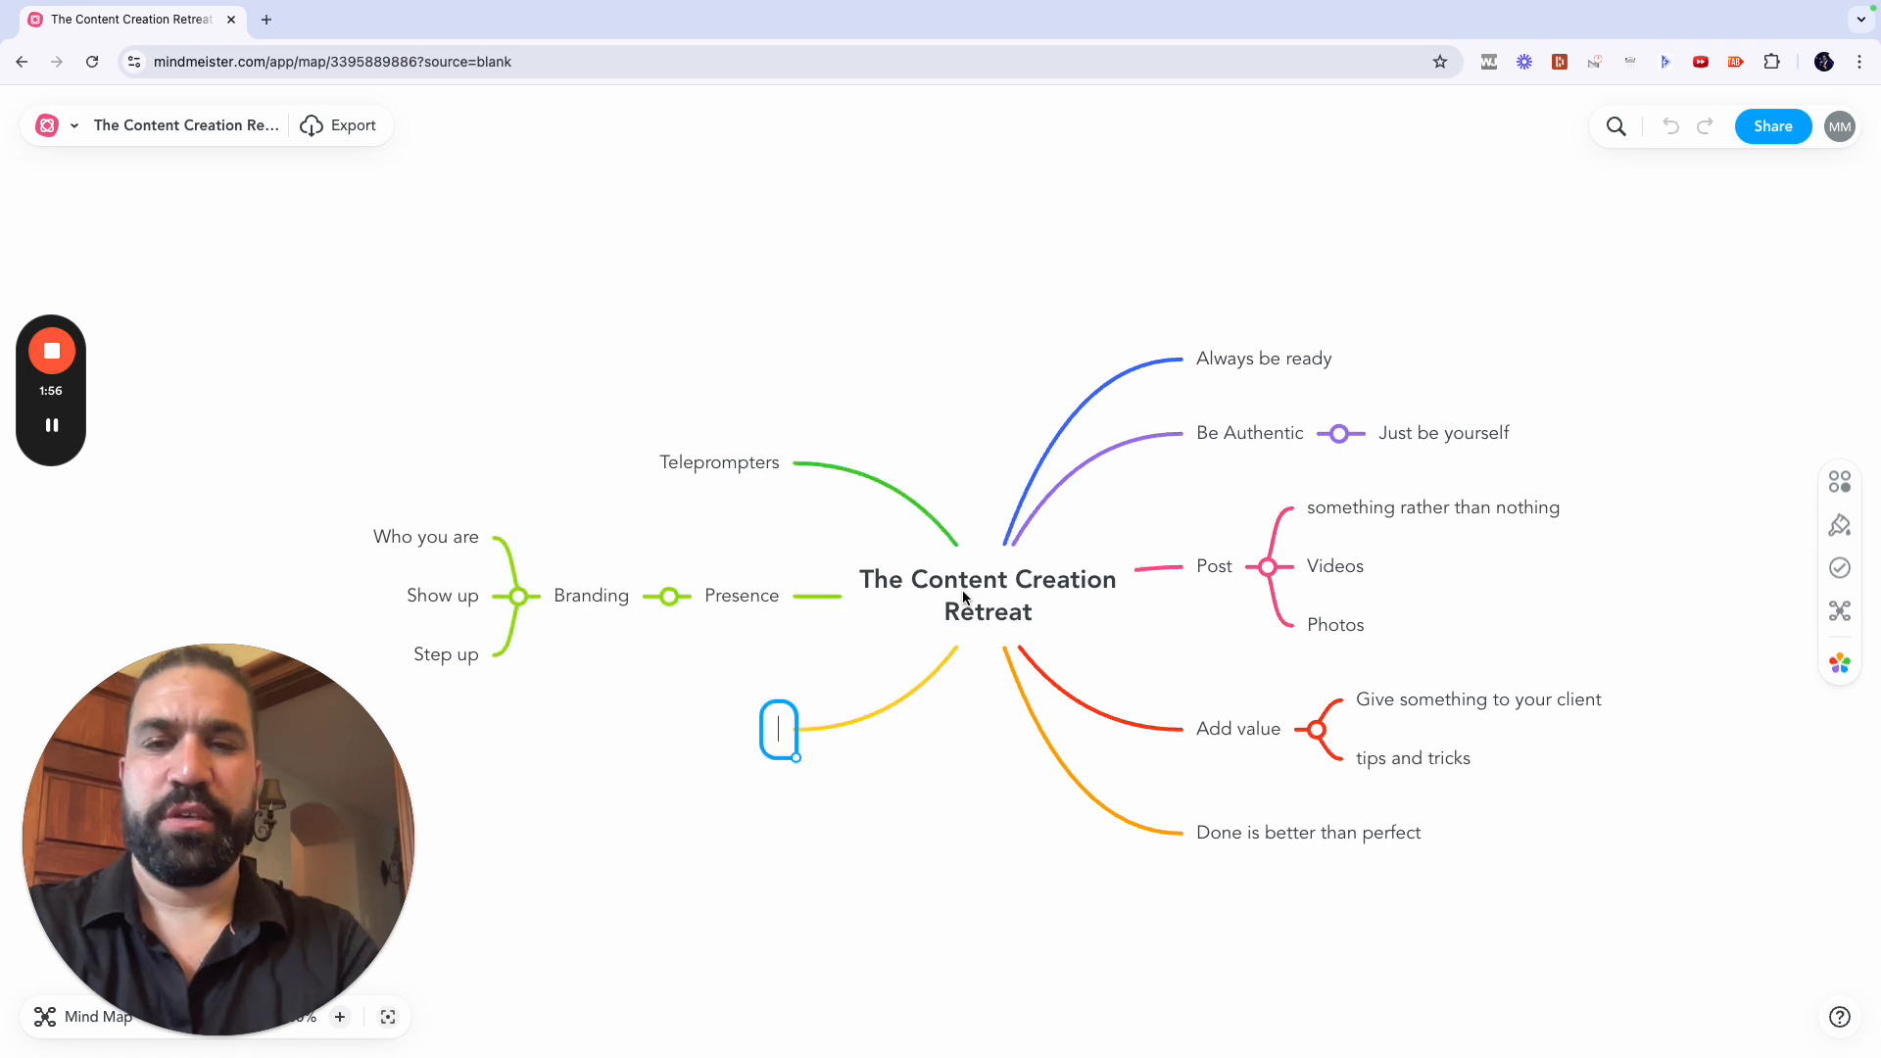
{"action": "type", "text": "Tools"}
{"action": "key", "text": "Return"}
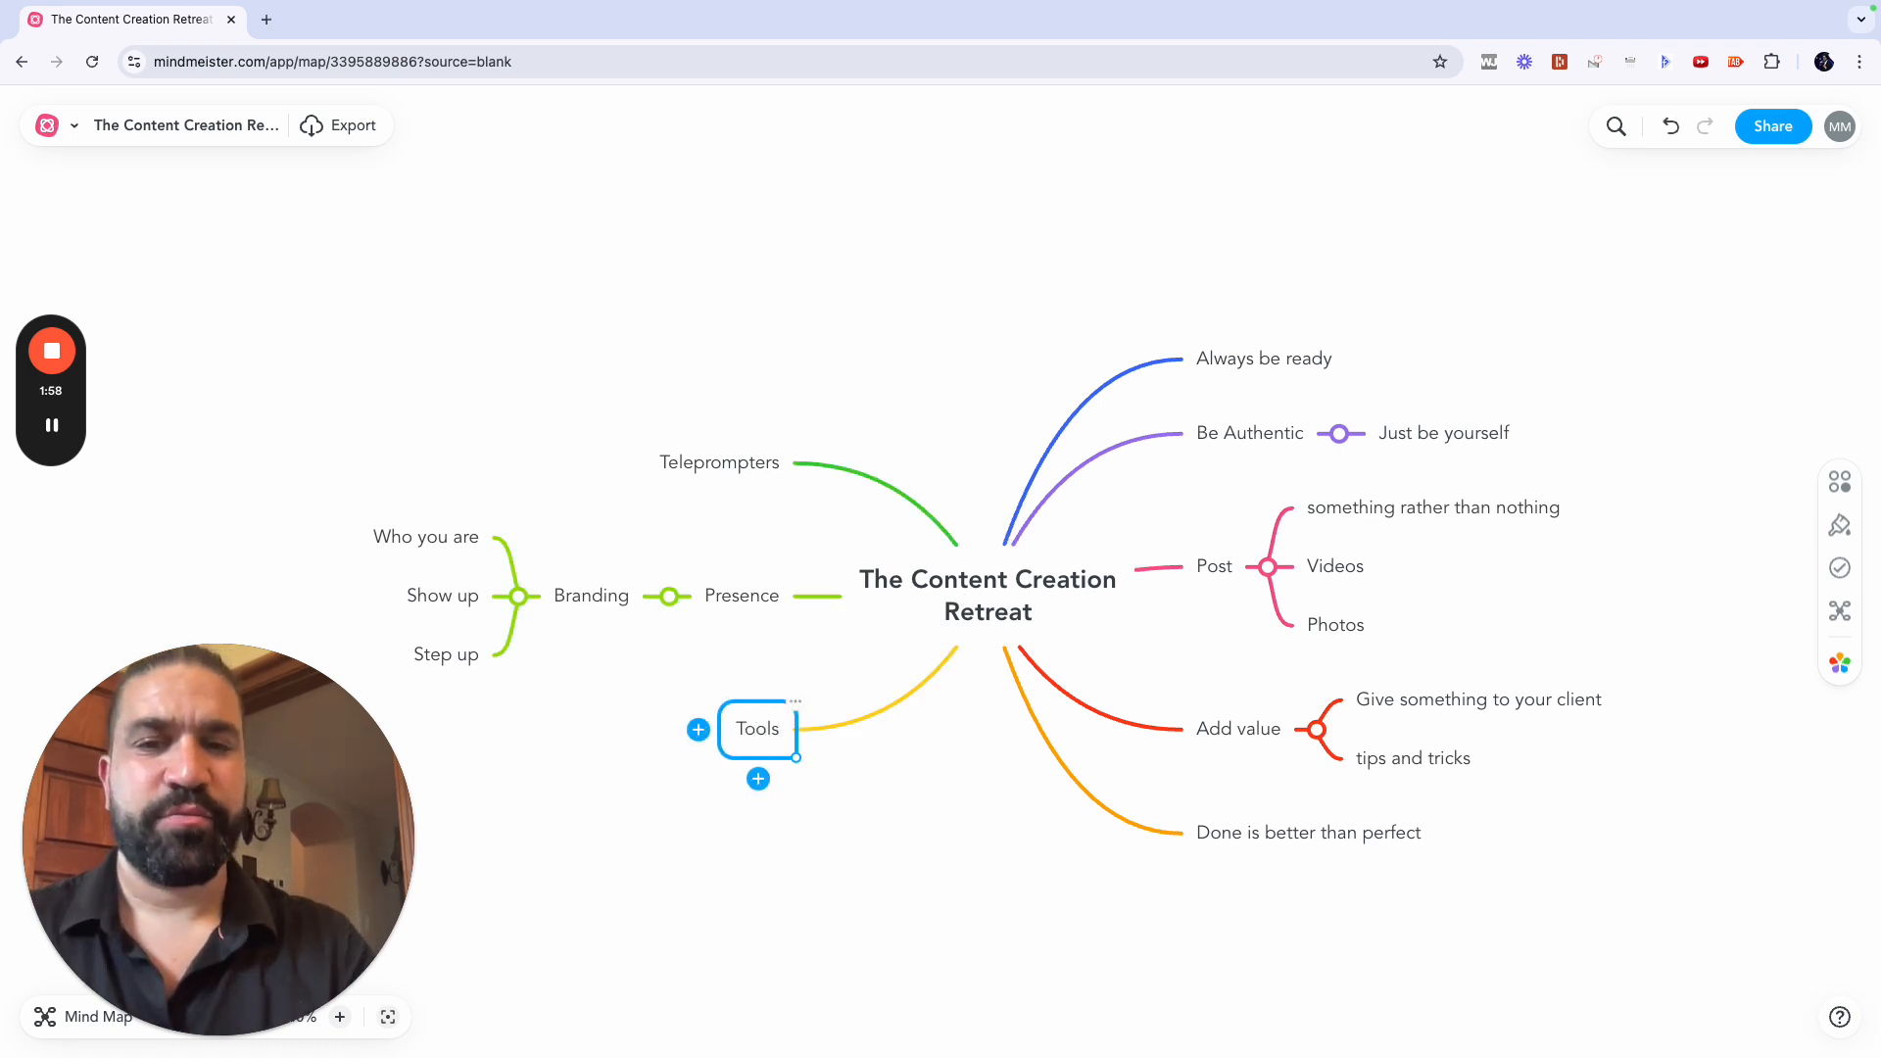
Step: Add a first subtopic "Phone" under the Tools branch
{"action": "key", "text": "Tab"}
{"action": "type", "text": "H"}
{"action": "key", "text": "BackSpace"}
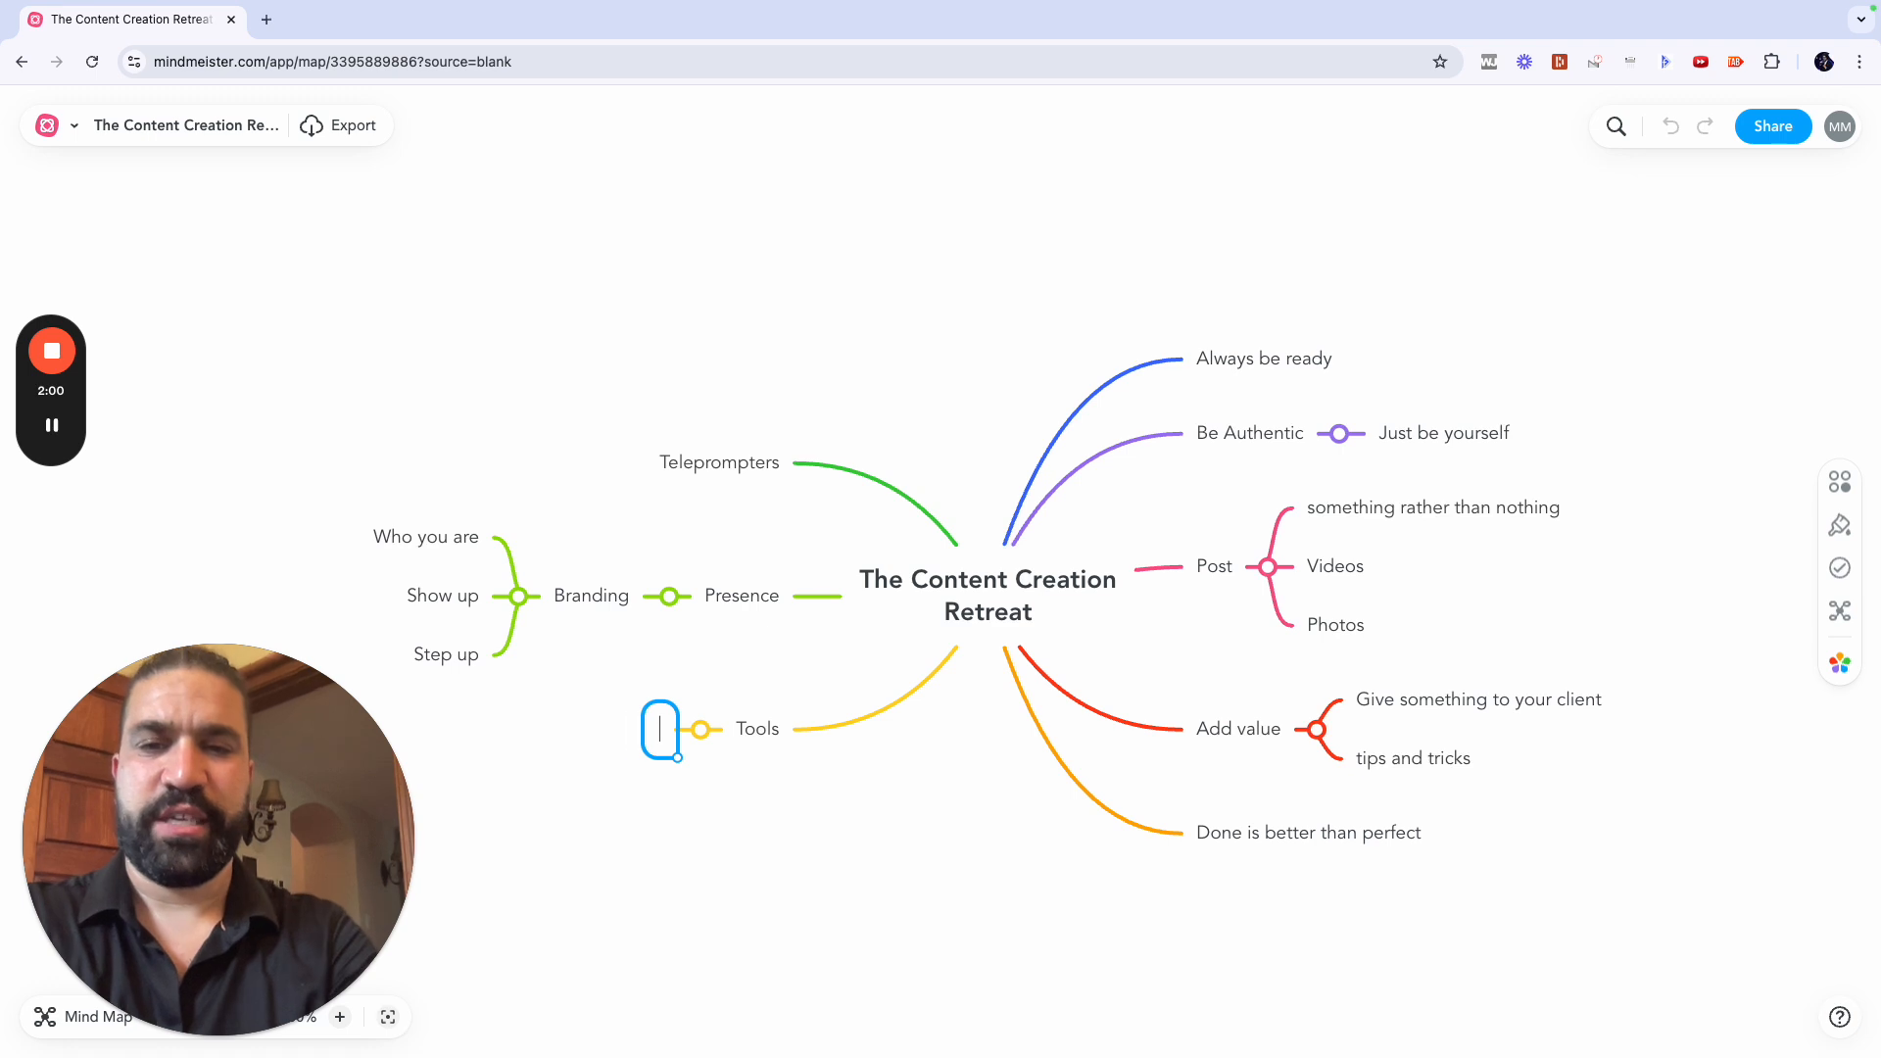
{"action": "type", "text": "Phone"}
{"action": "key", "text": "Return"}
Step: Add the subtopics "Laptop" and "Camera" after Phone in the Tools branch
{"action": "key", "text": "Return"}
{"action": "type", "text": "L"}
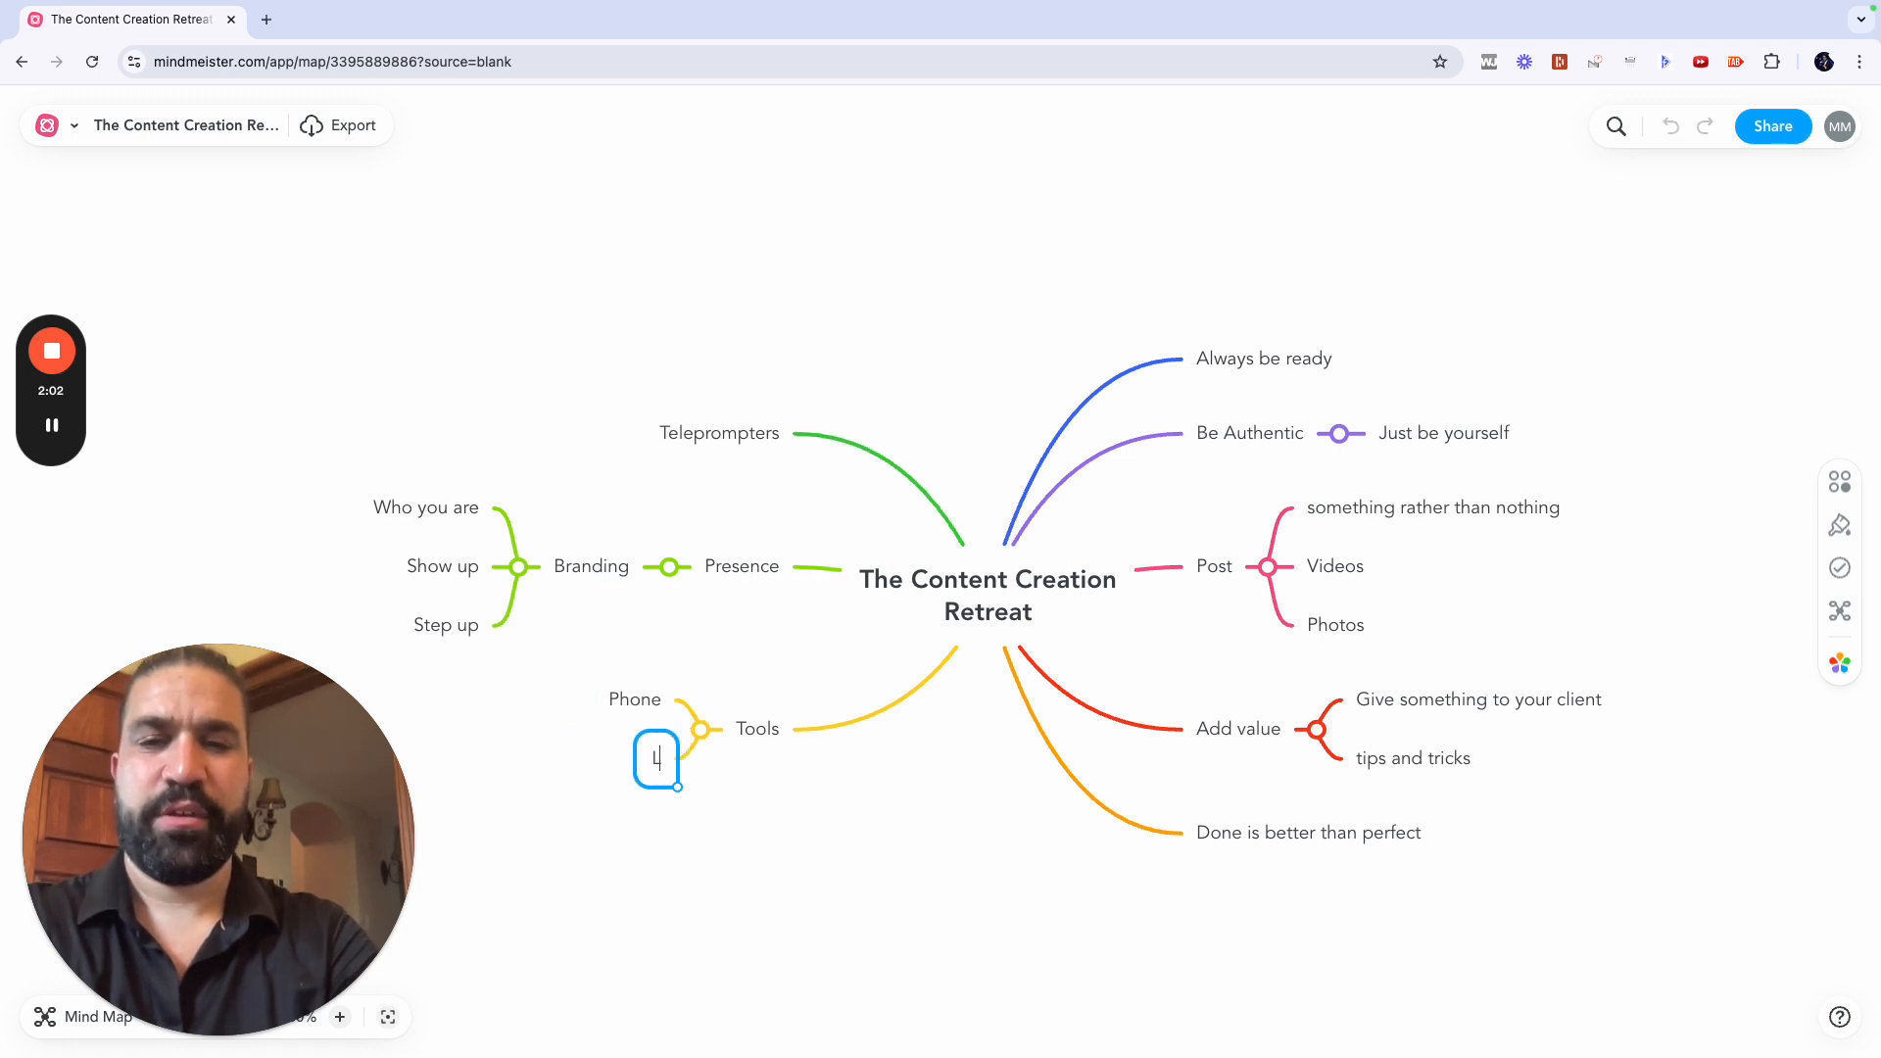
{"action": "type", "text": "aptop"}
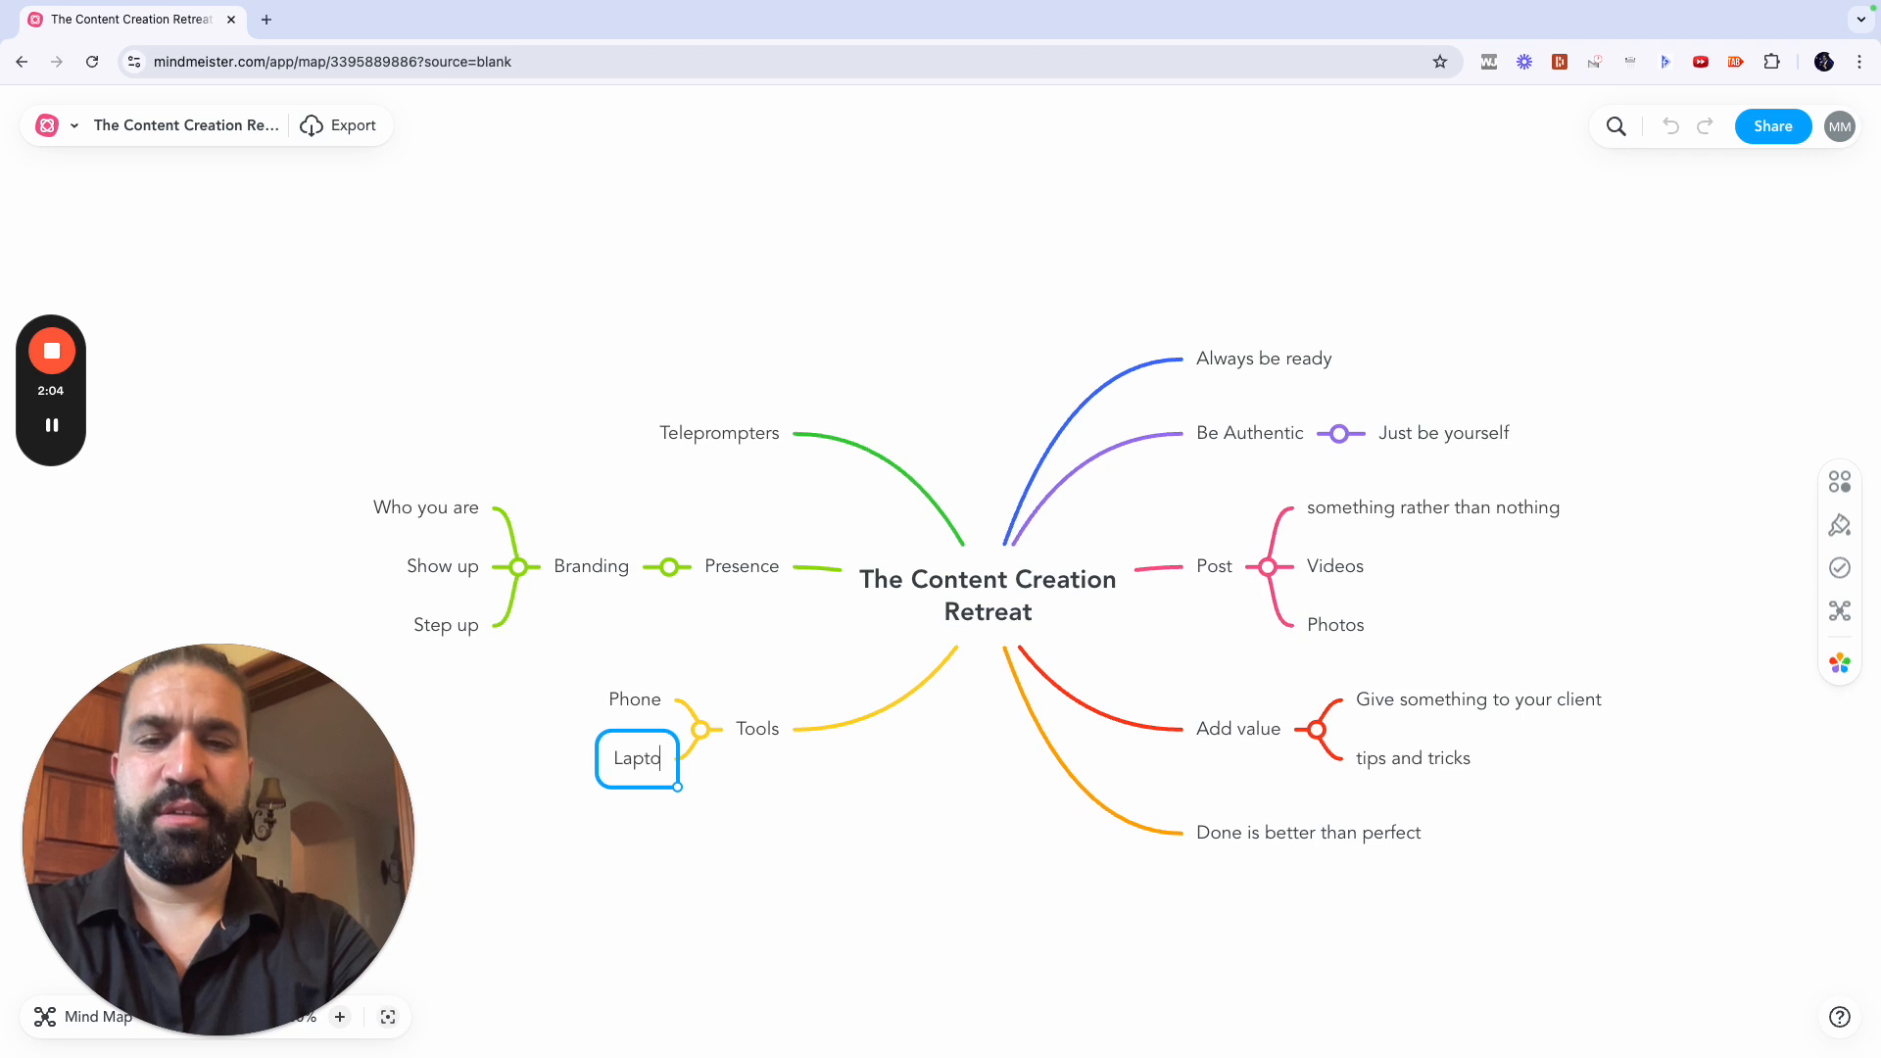
{"action": "key", "text": "Return"}
{"action": "key", "text": "Return"}
{"action": "type", "text": "Camera"}
{"action": "key", "text": "Return"}
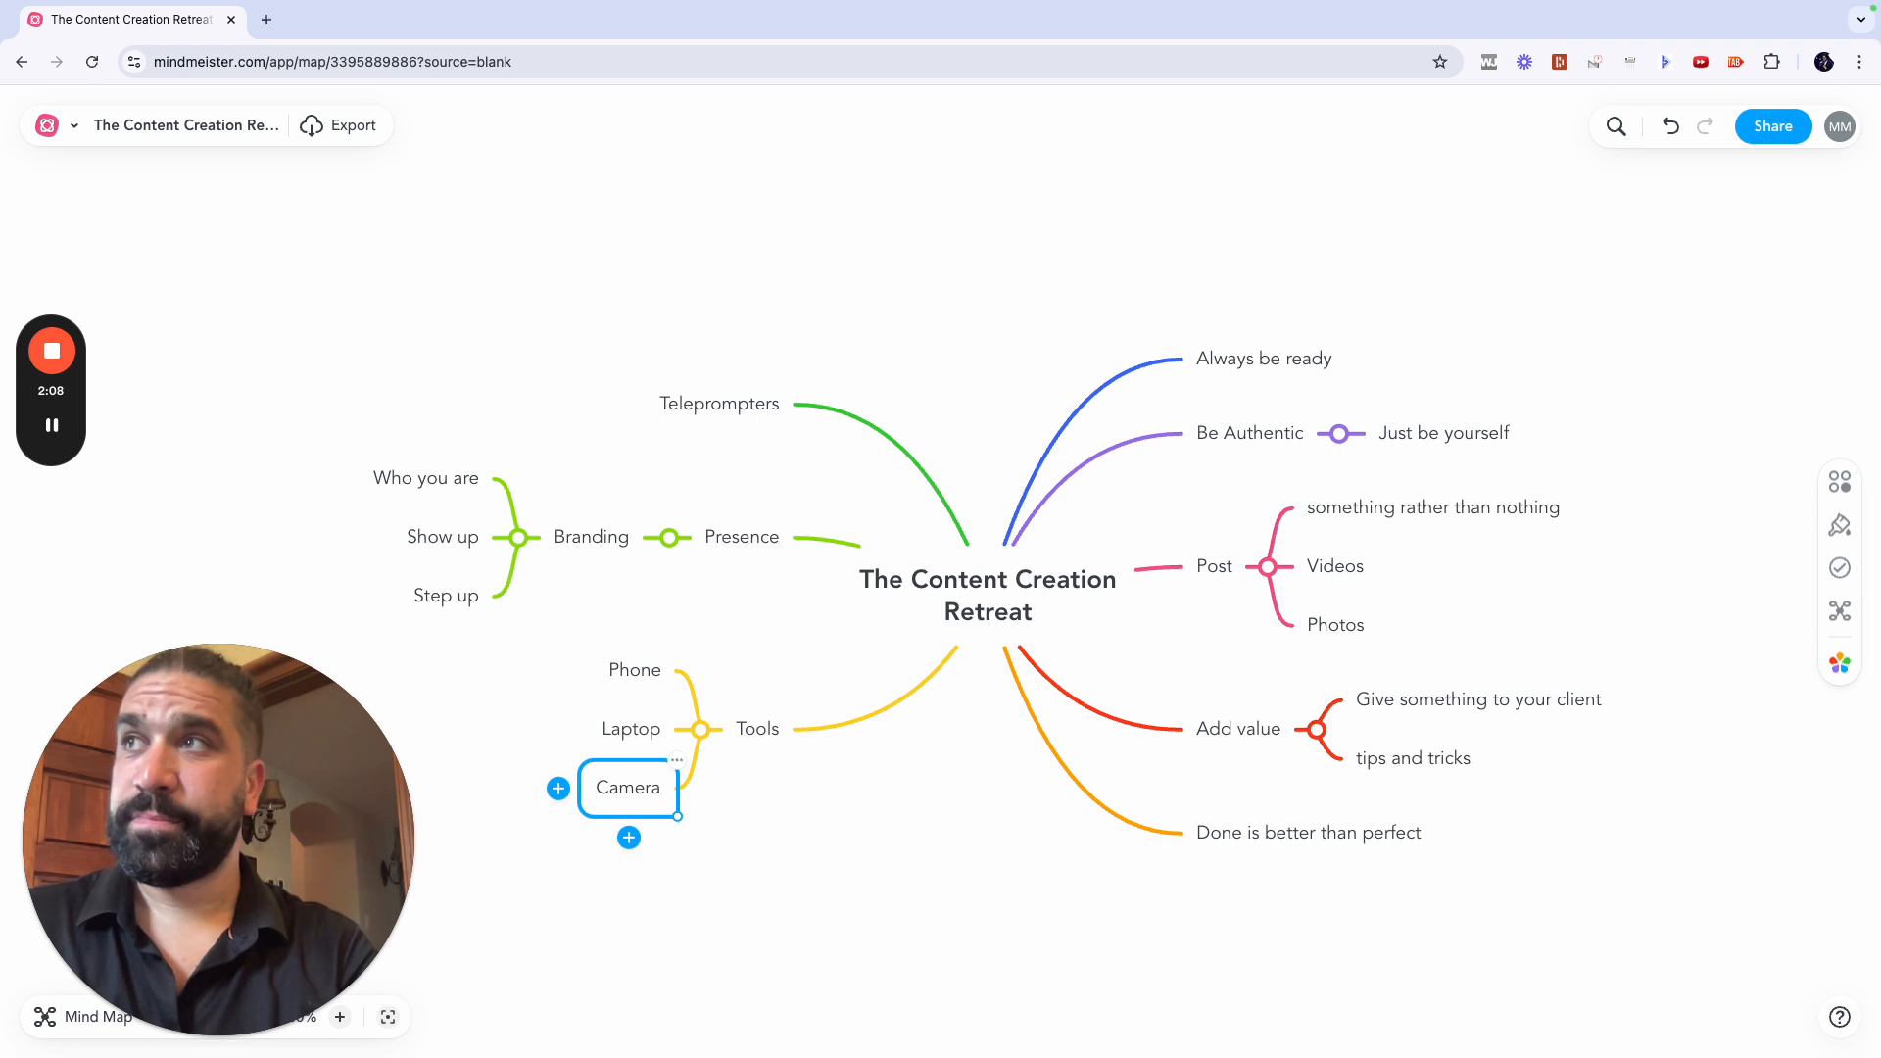
Step: Add another main branch "Styles of video" to the central topic
{"action": "left_click", "coordinate": [964, 603]}
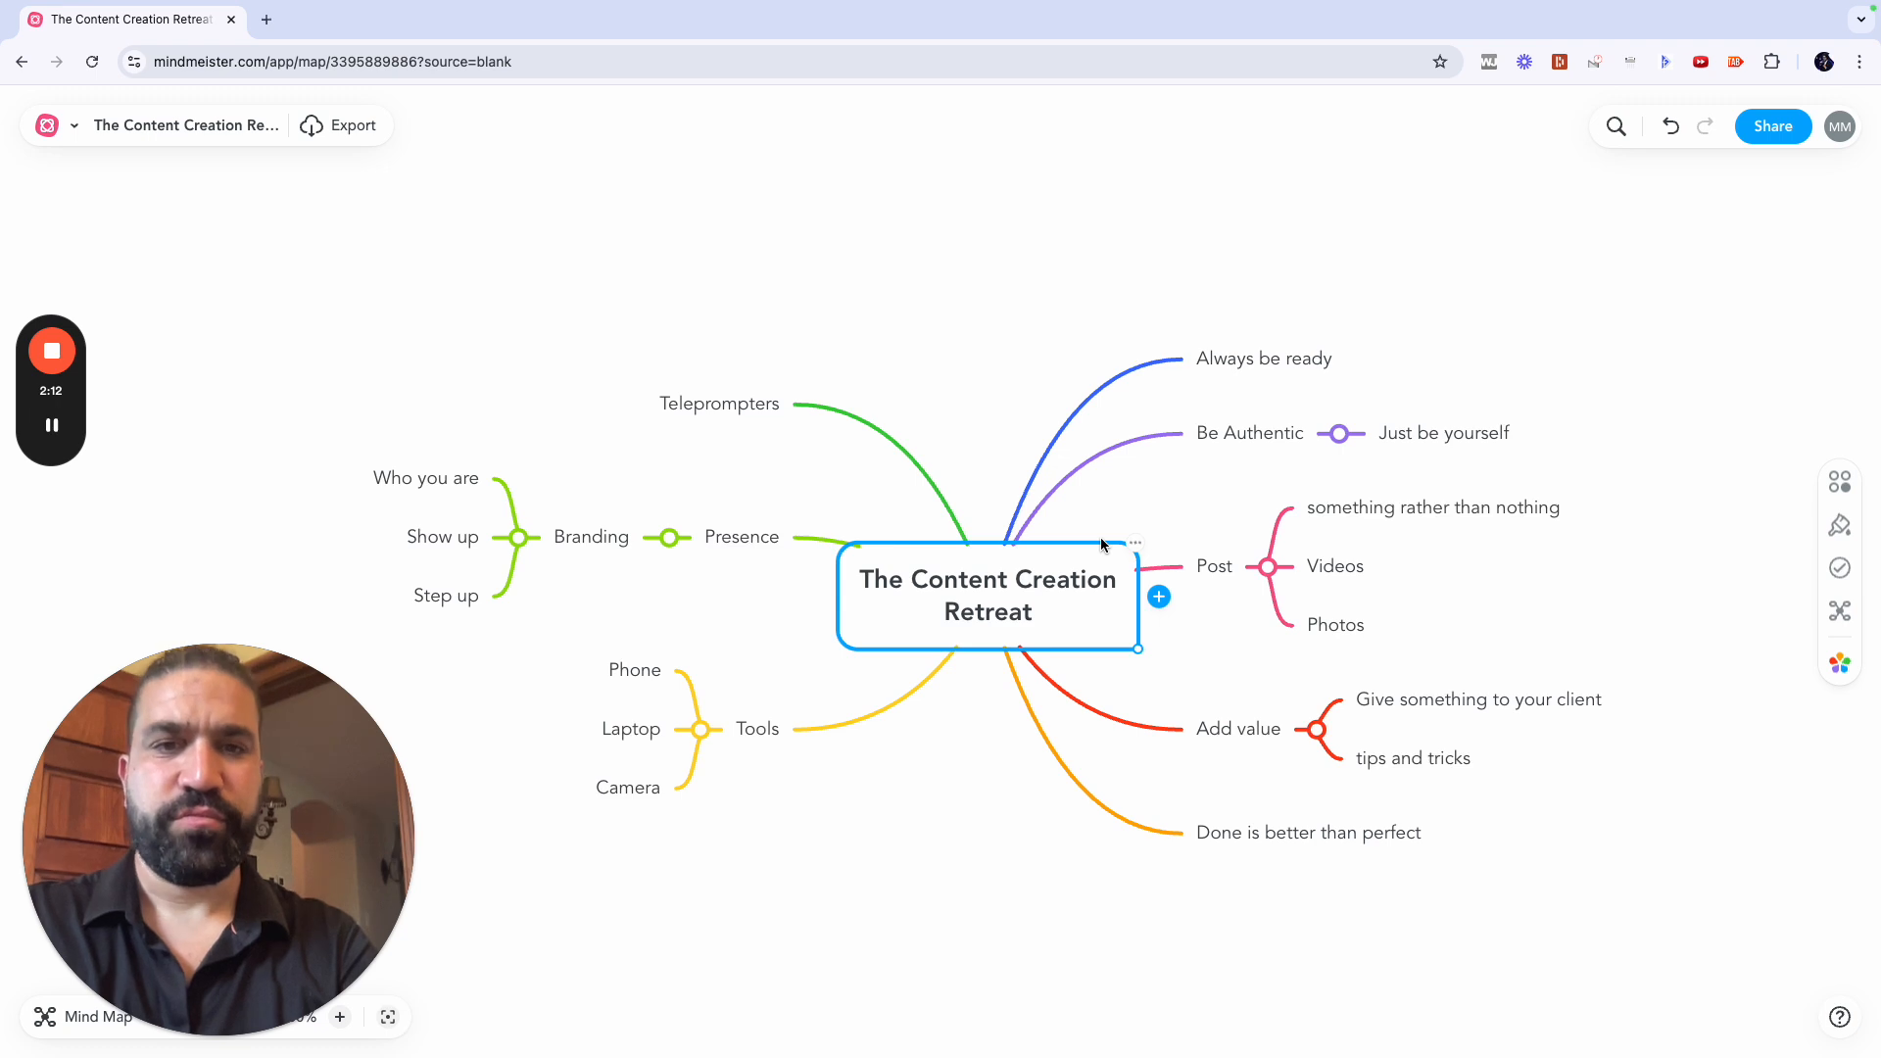
{"action": "key", "text": "Tab"}
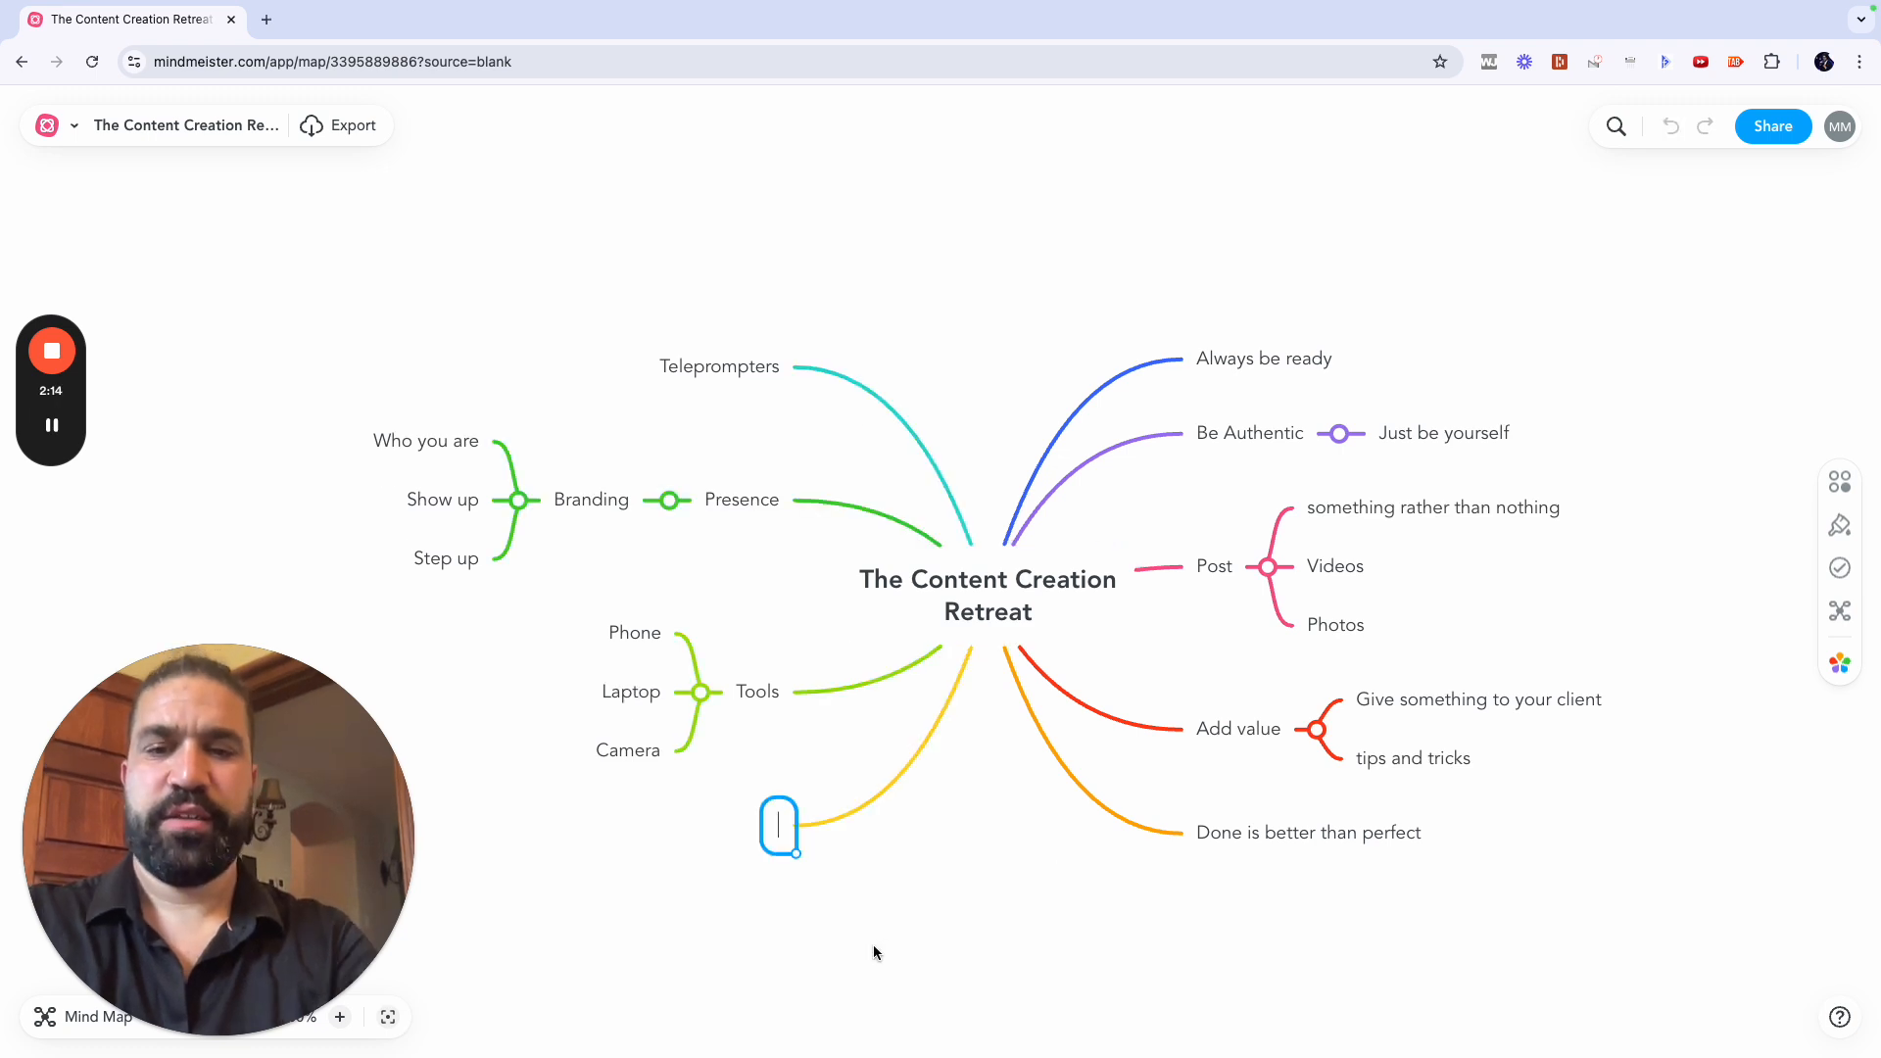
{"action": "type", "text": "St"}
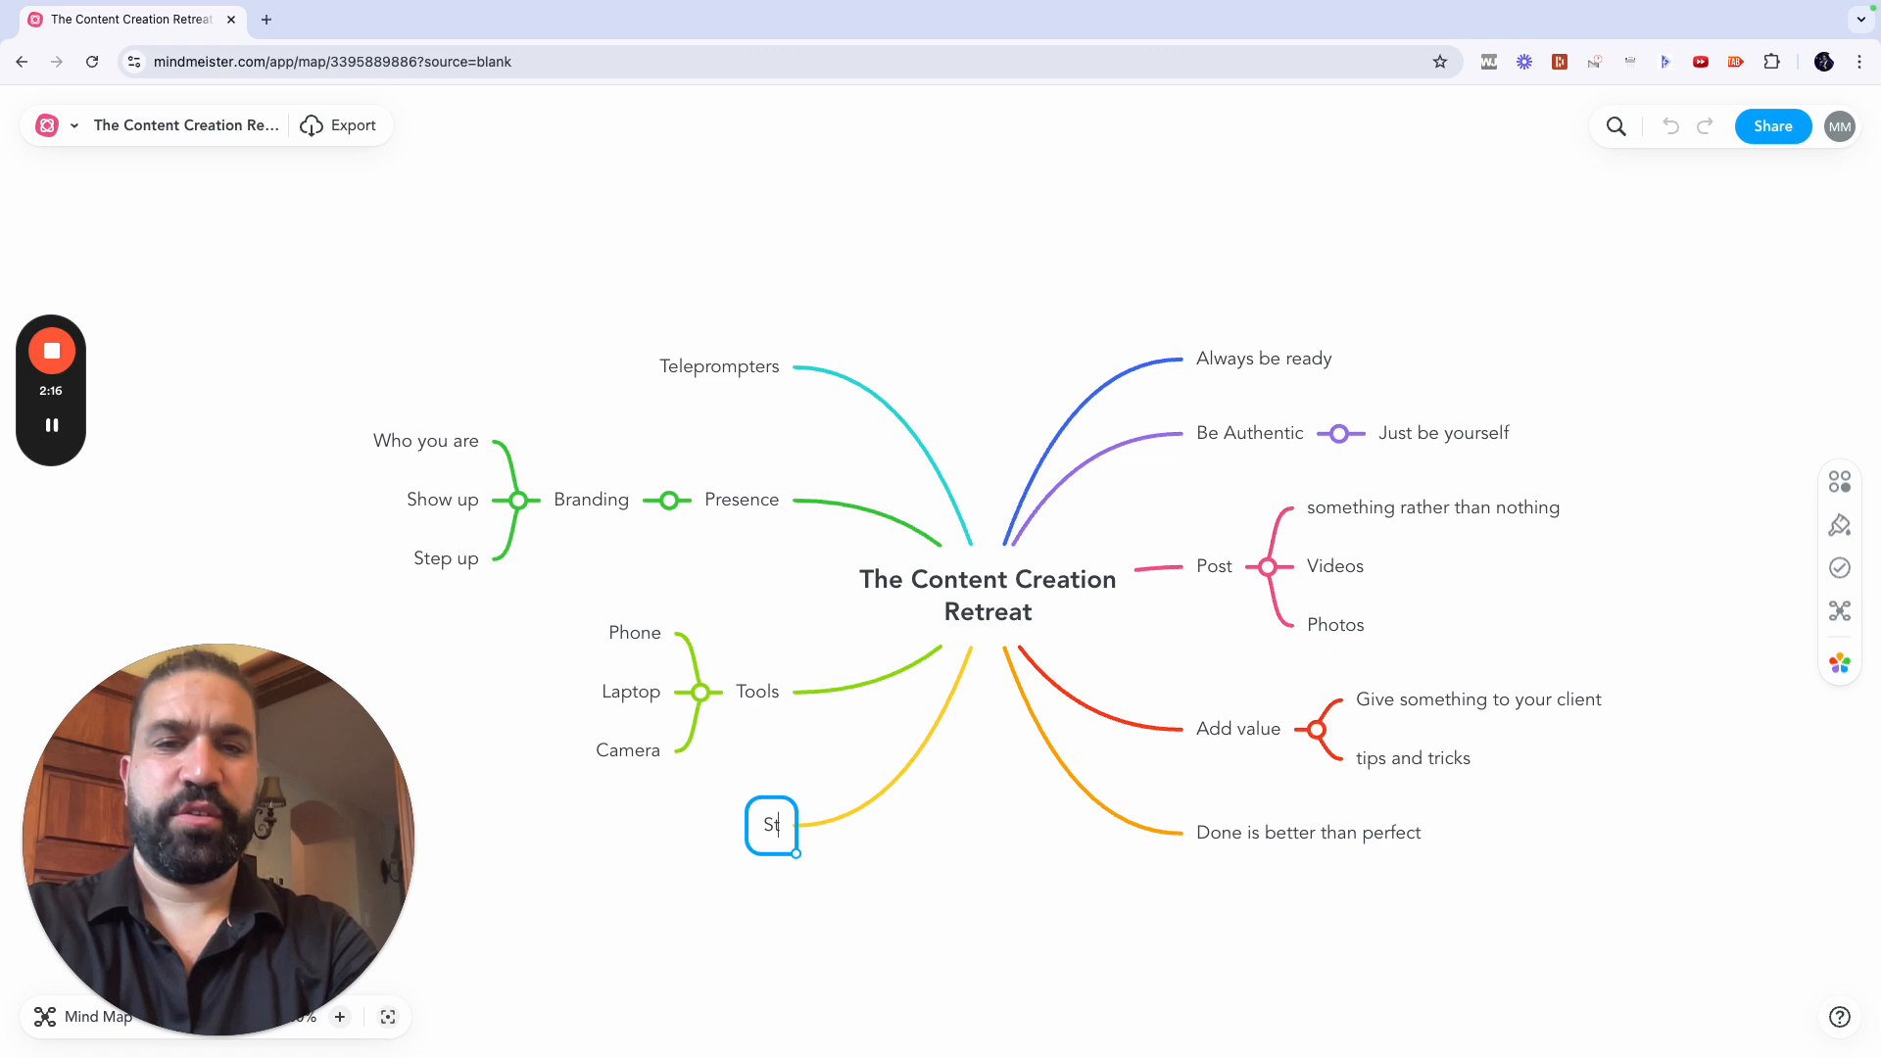
{"action": "key", "text": "BackSpace"}
{"action": "key", "text": "BackSpace"}
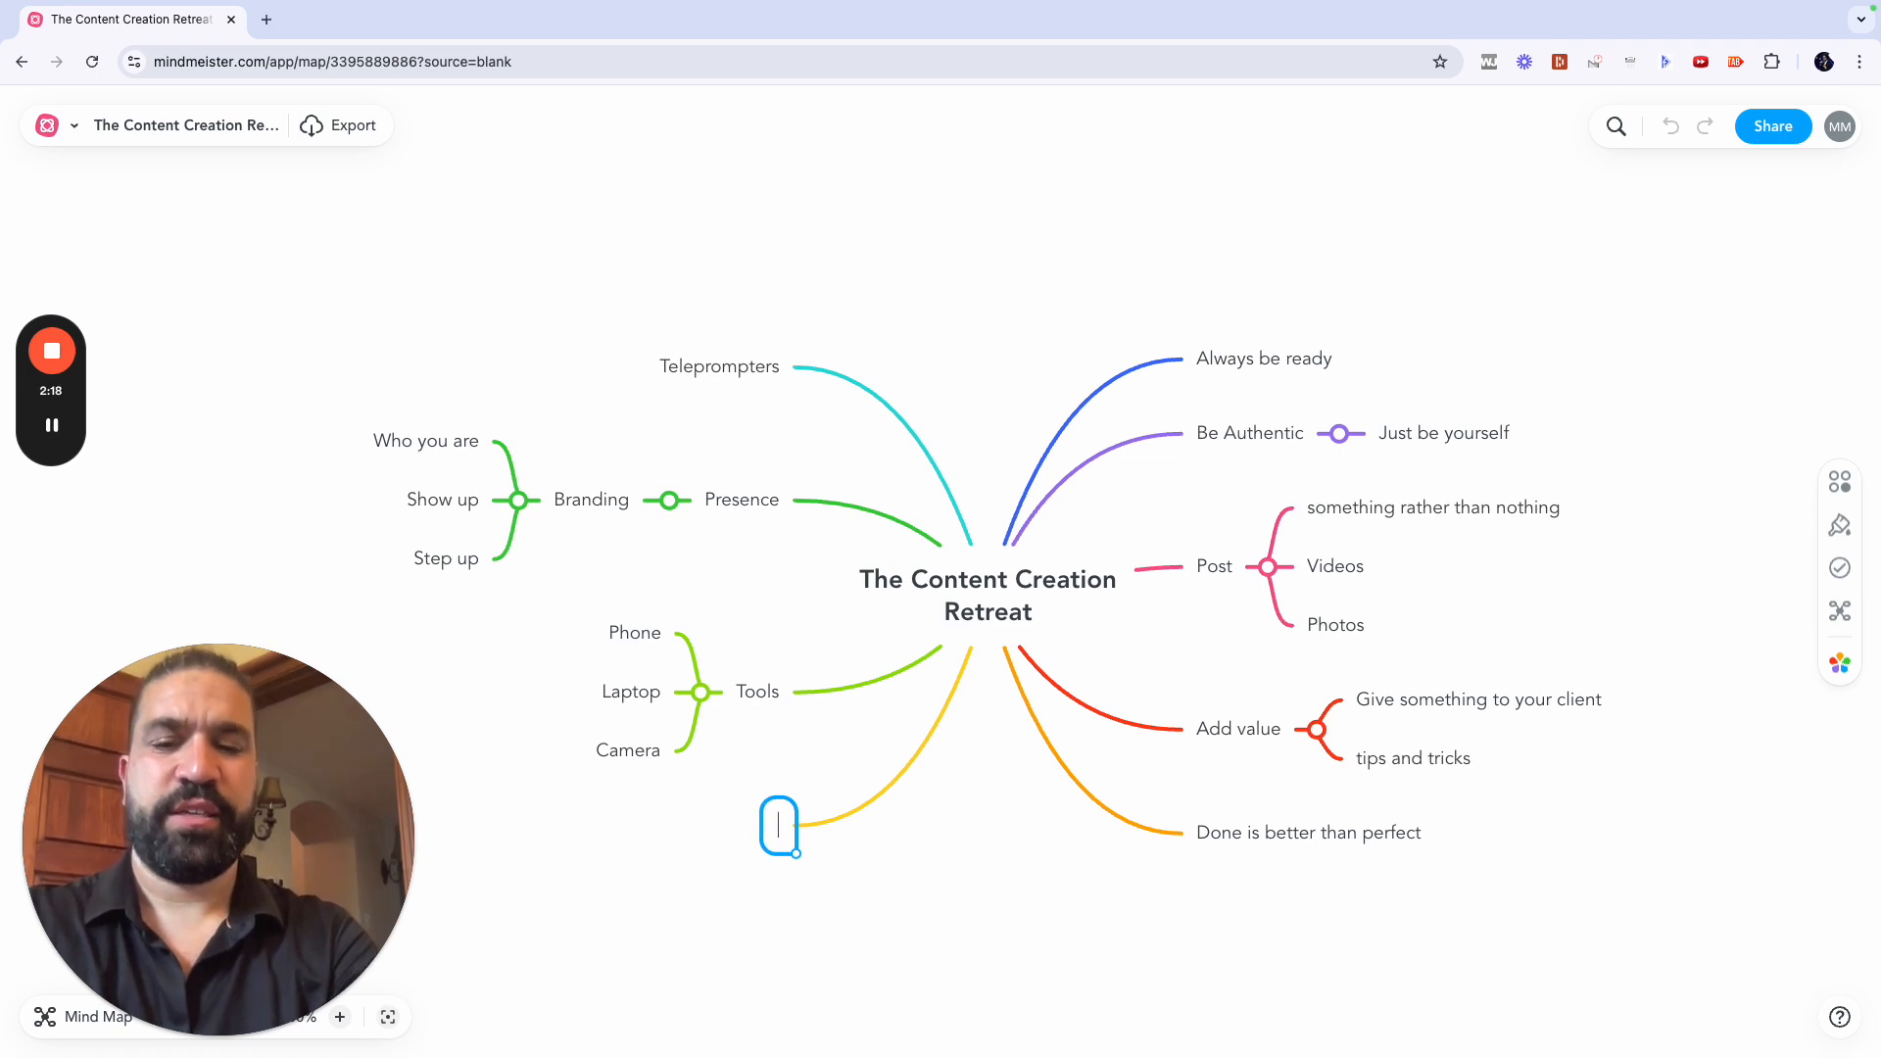
{"action": "type", "text": "Styless"}
{"action": "key", "text": "BackSpace"}
{"action": "key", "text": "BackSpace"}
{"action": "key", "text": "BackSpace"}
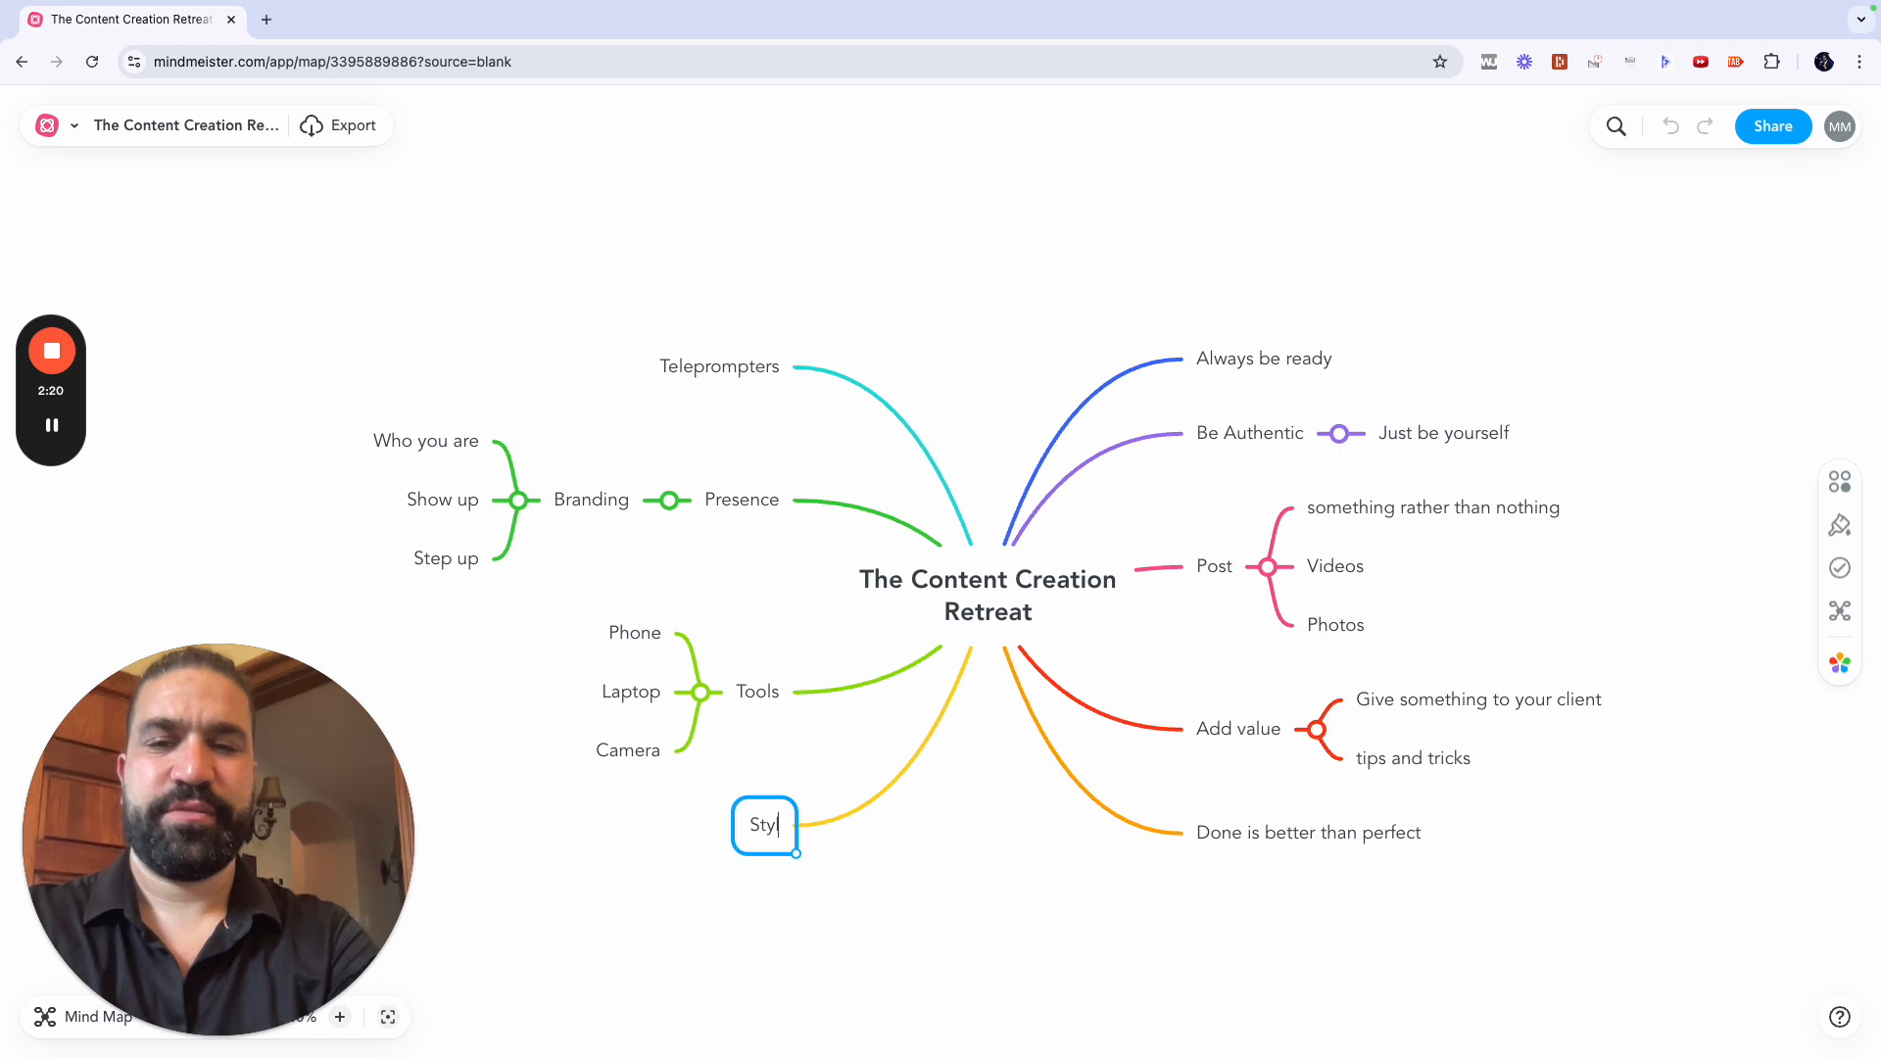
{"action": "key", "text": "BackSpace"}
{"action": "type", "text": "les "}
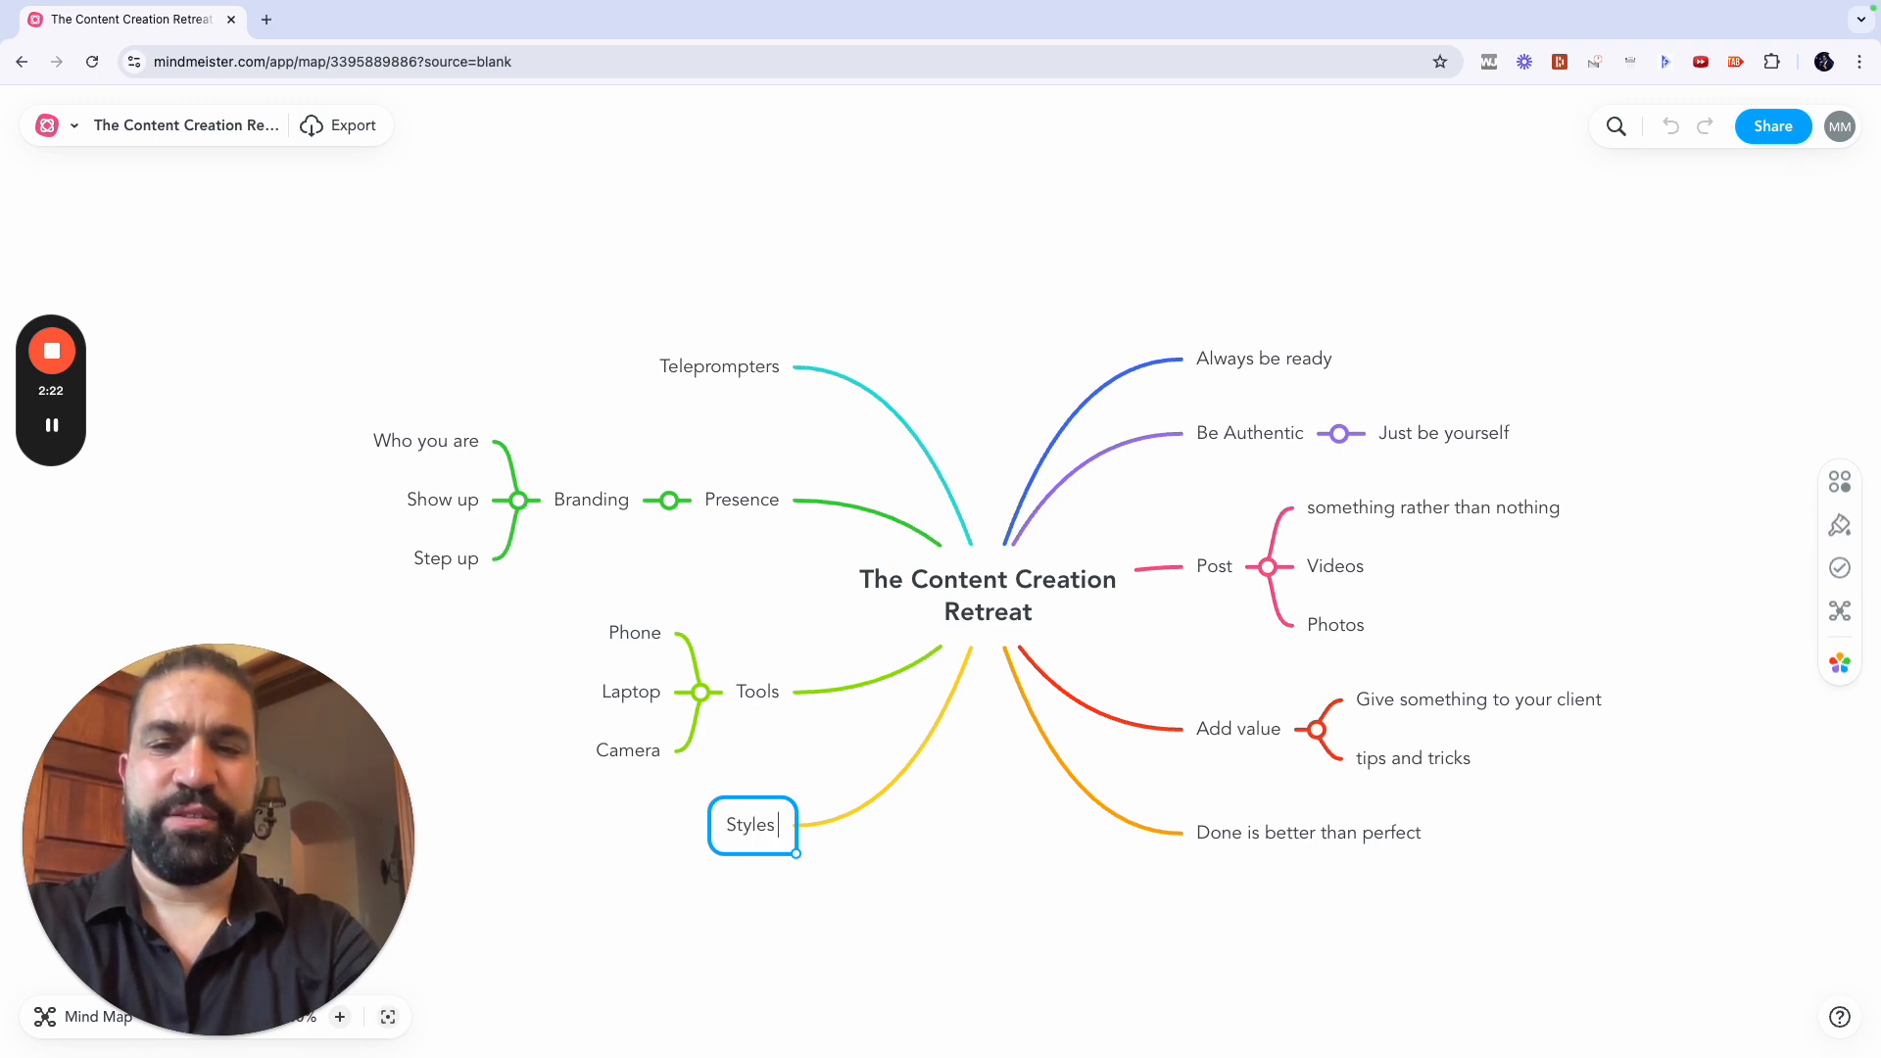
{"action": "type", "text": "of video"}
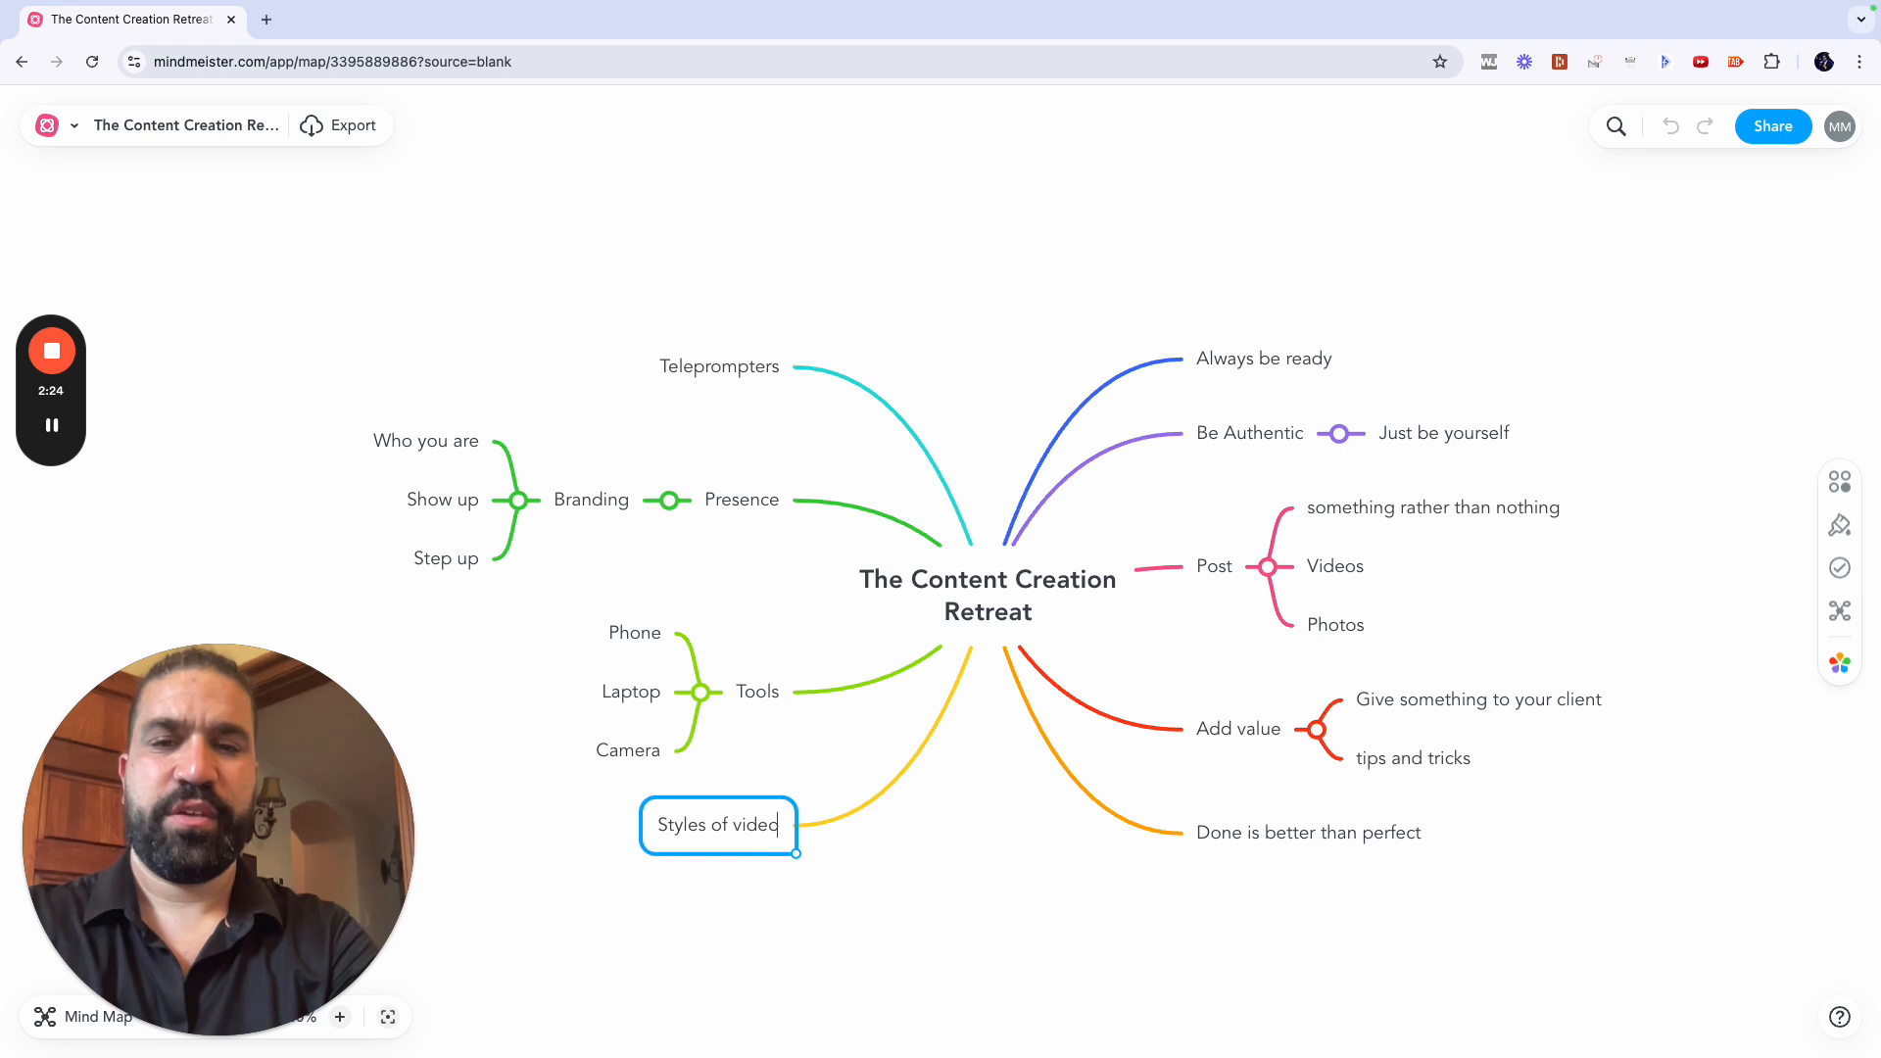
Step: Add the subtopics "Selfie video" and "A friend holds the camera/phone" under the Styles of video branch
{"action": "key", "text": "Tab"}
{"action": "type", "text": "Selfie video"}
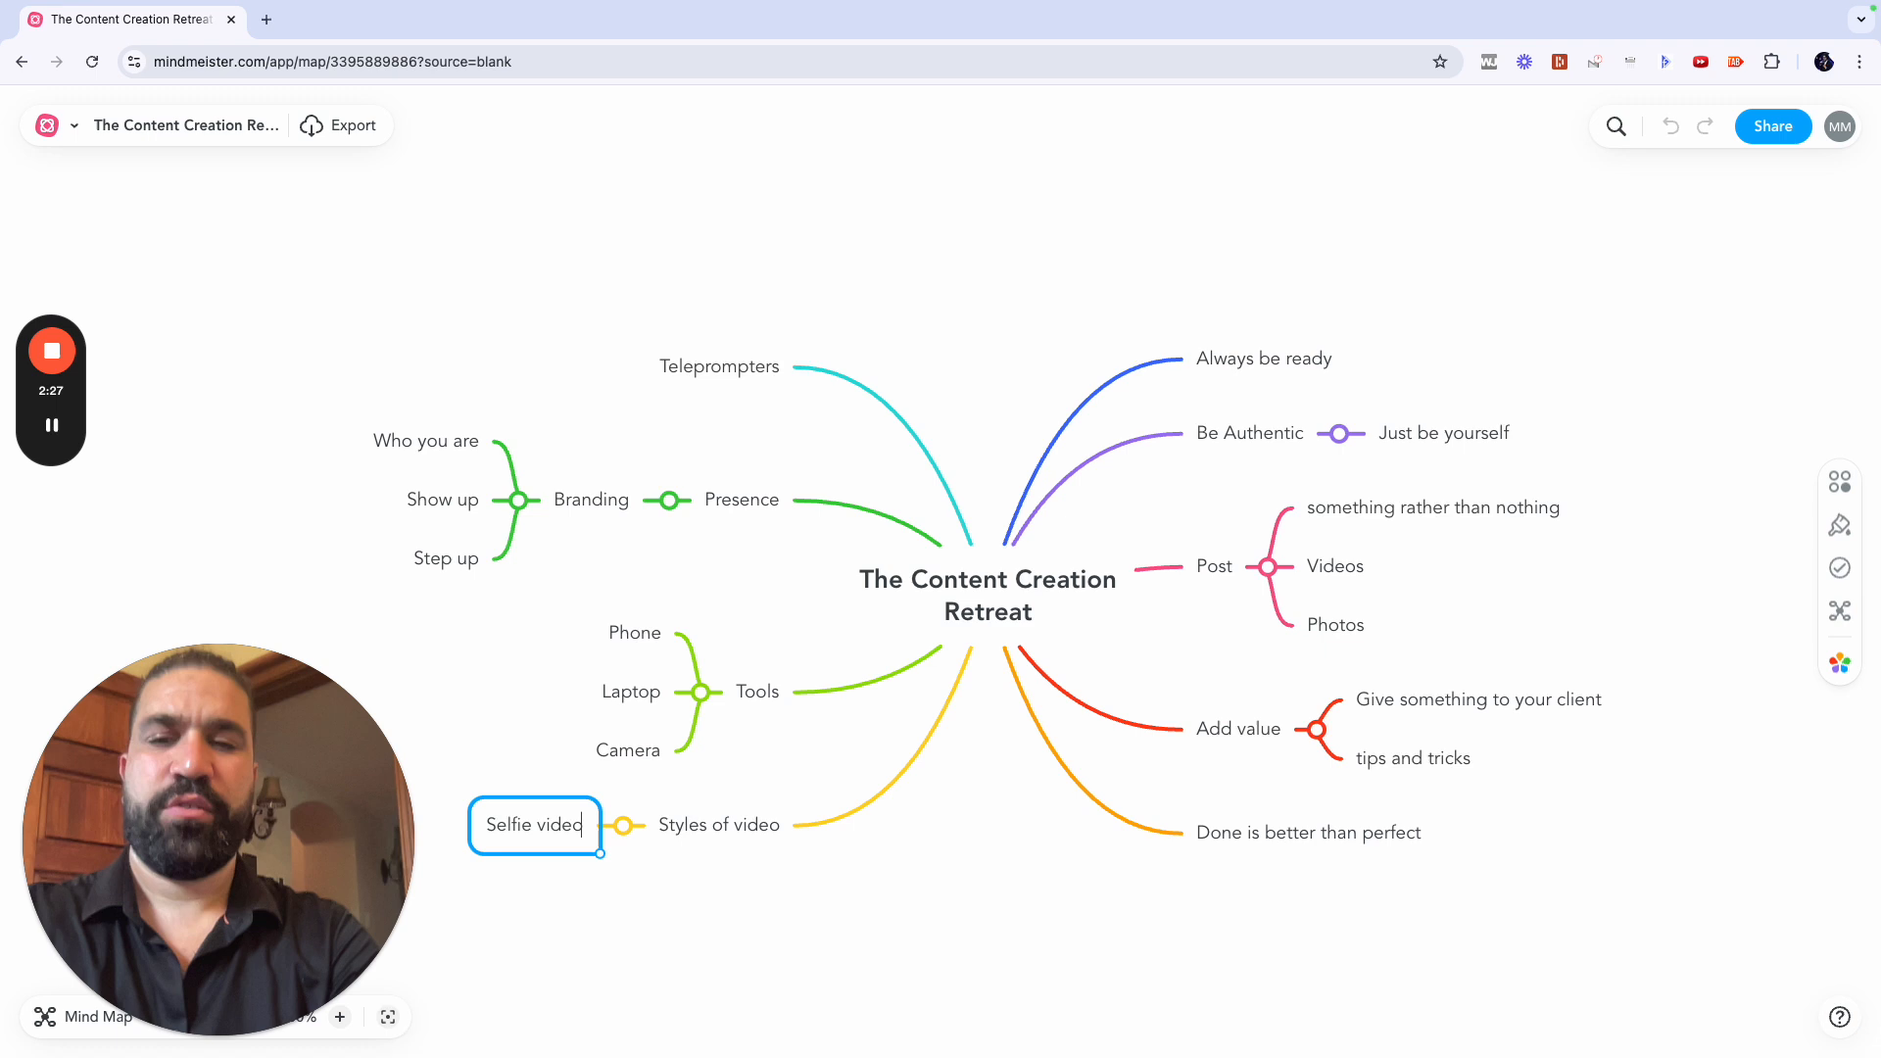
{"action": "key", "text": "Return"}
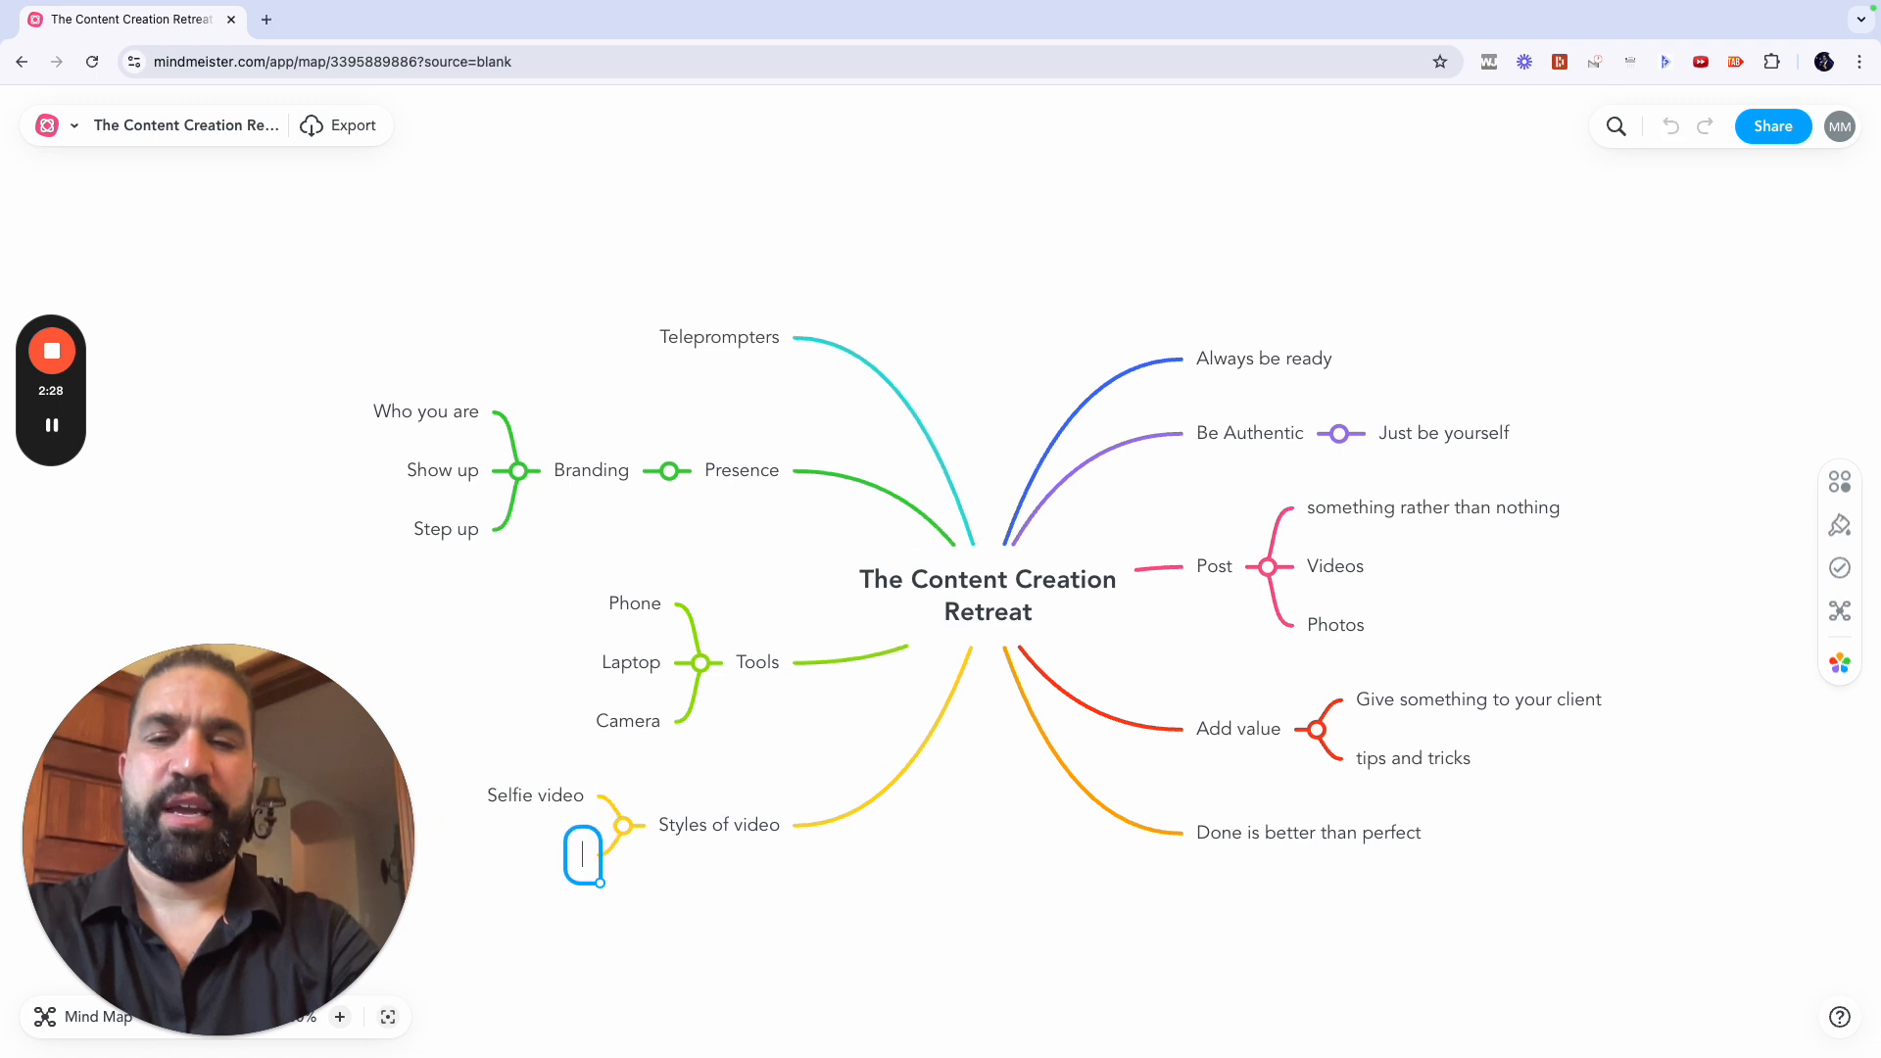
{"action": "type", "text": "A friend ho"}
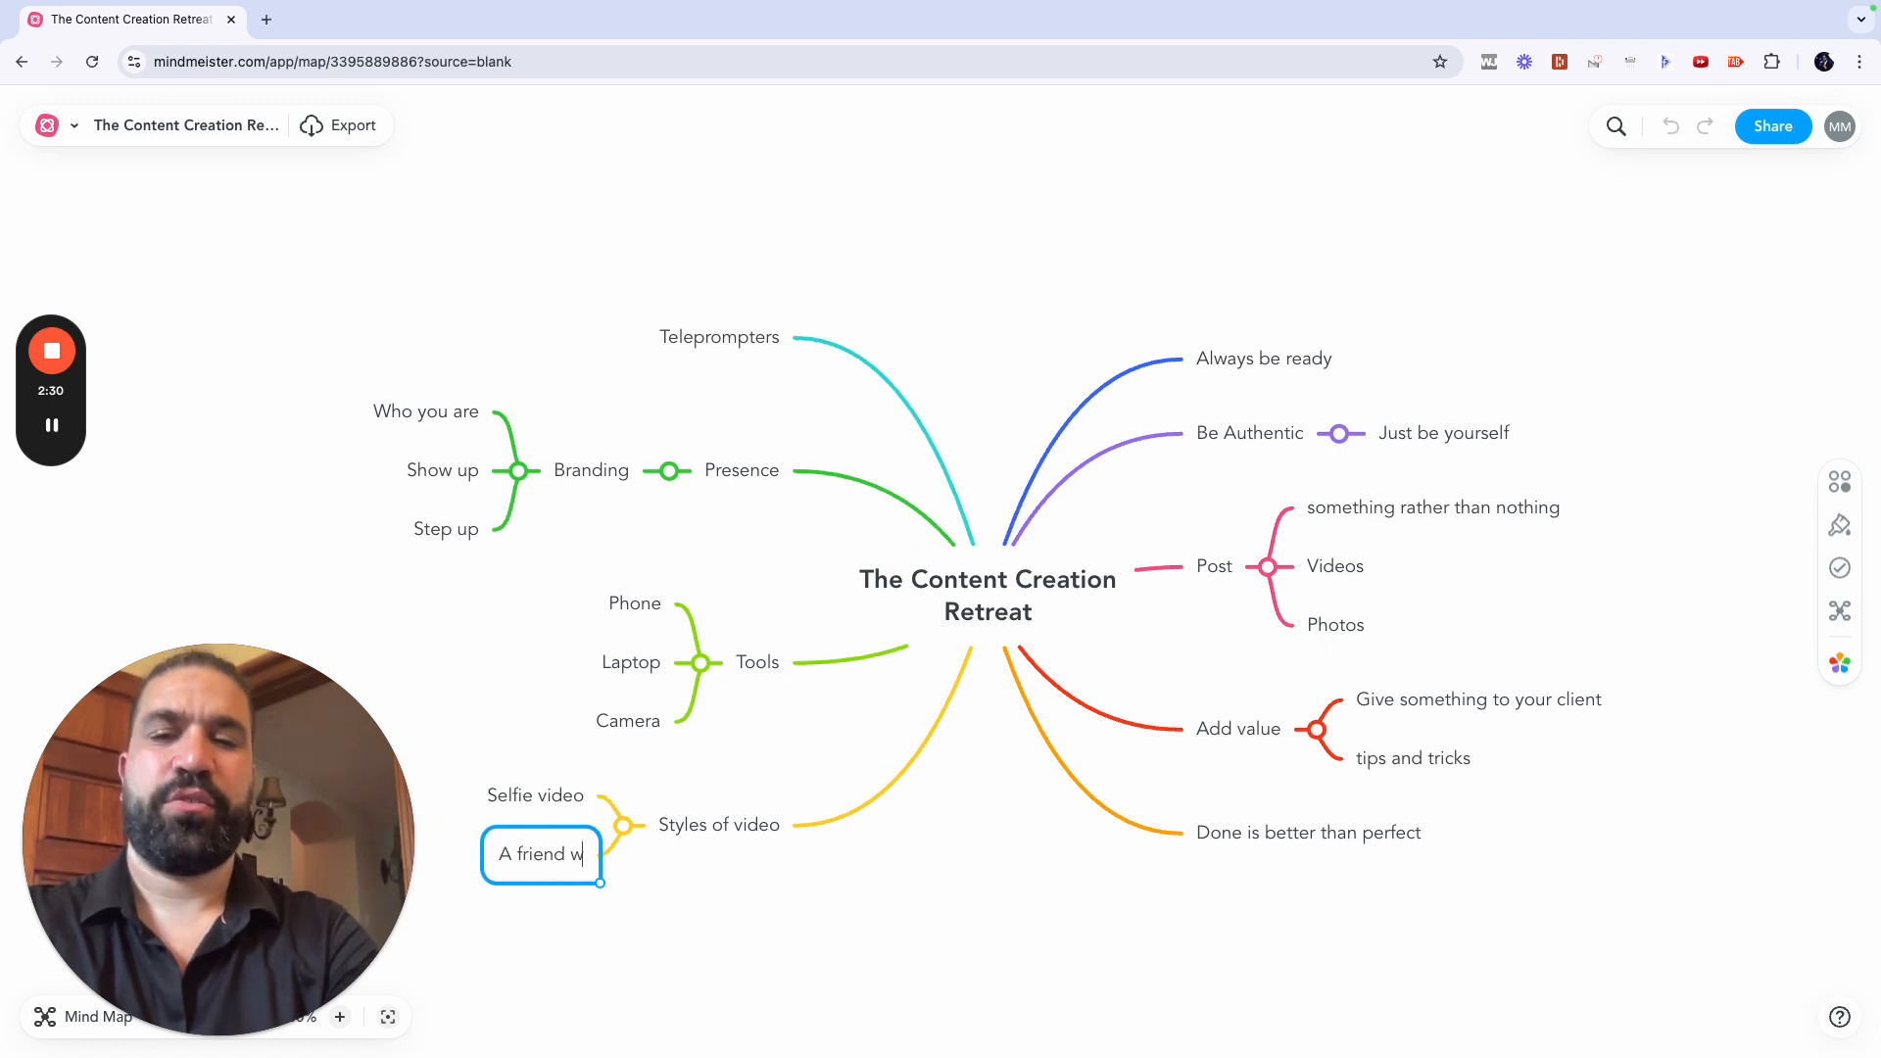
{"action": "type", "text": "lds the came"}
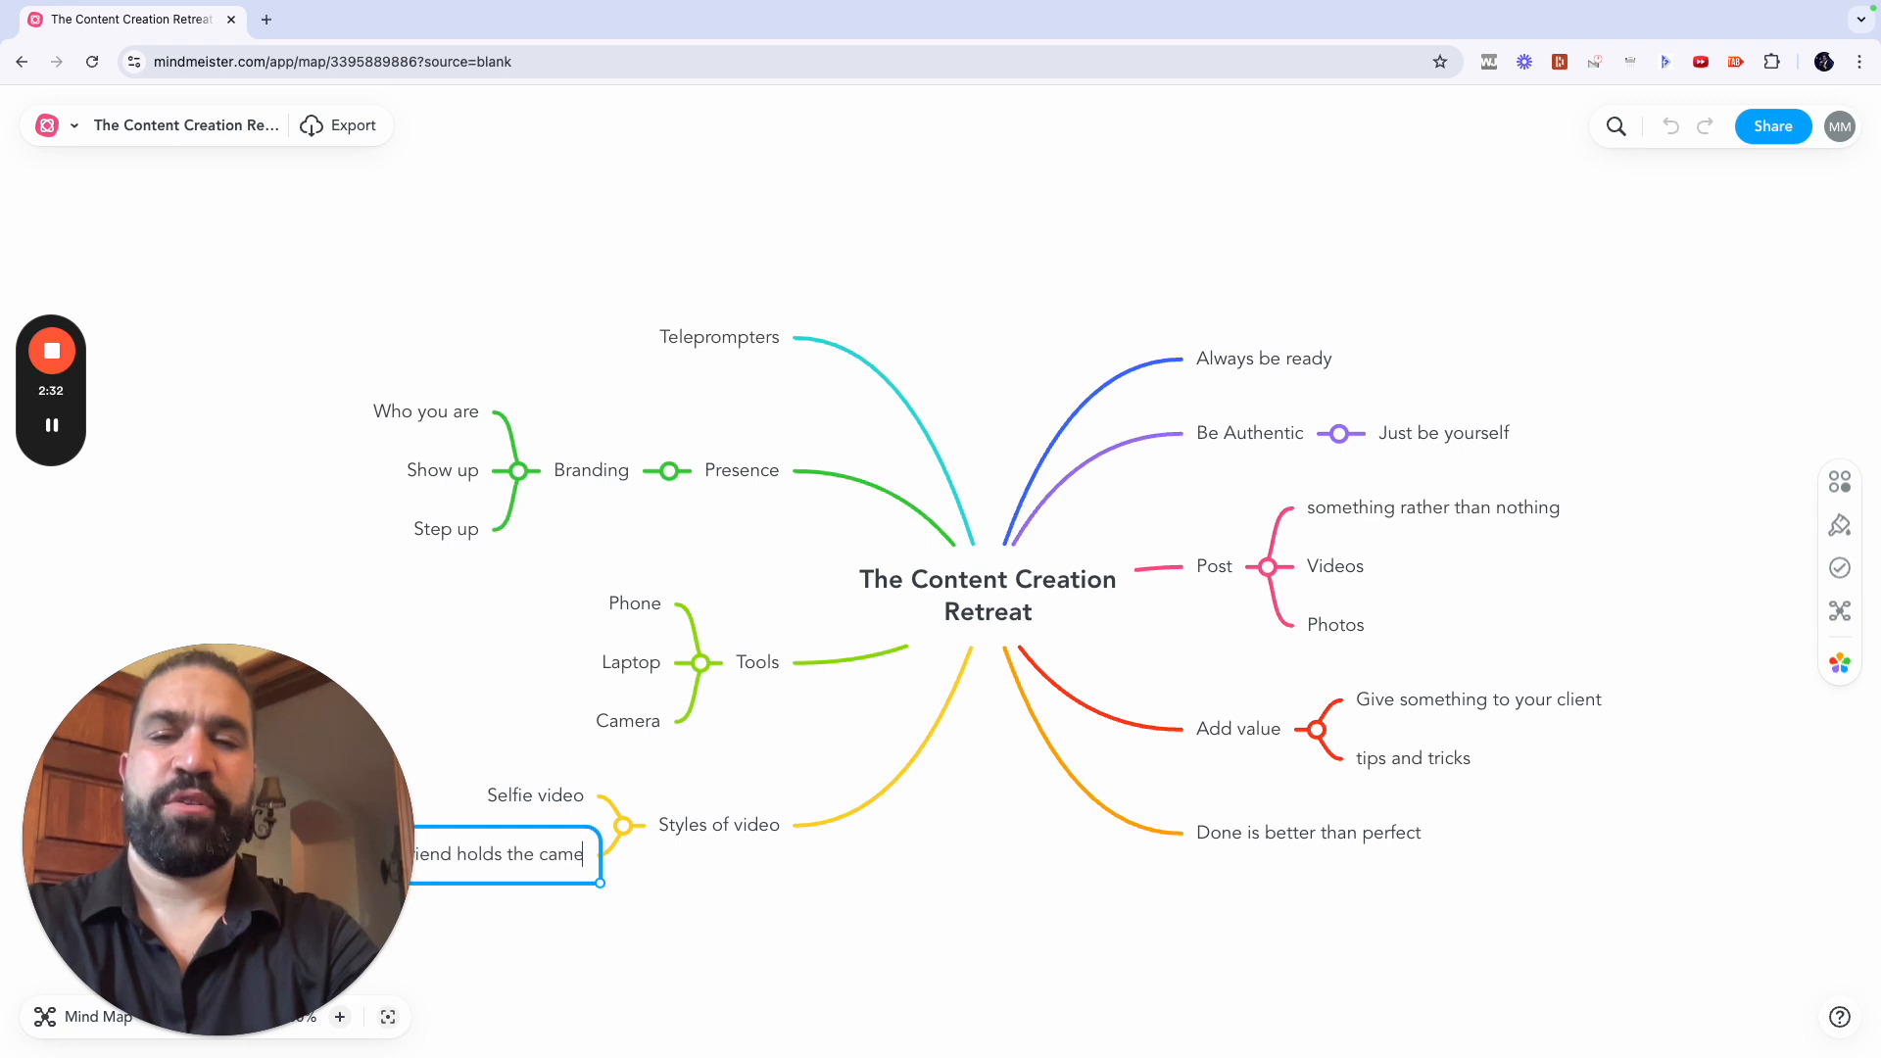
{"action": "type", "text": "ra/phone"}
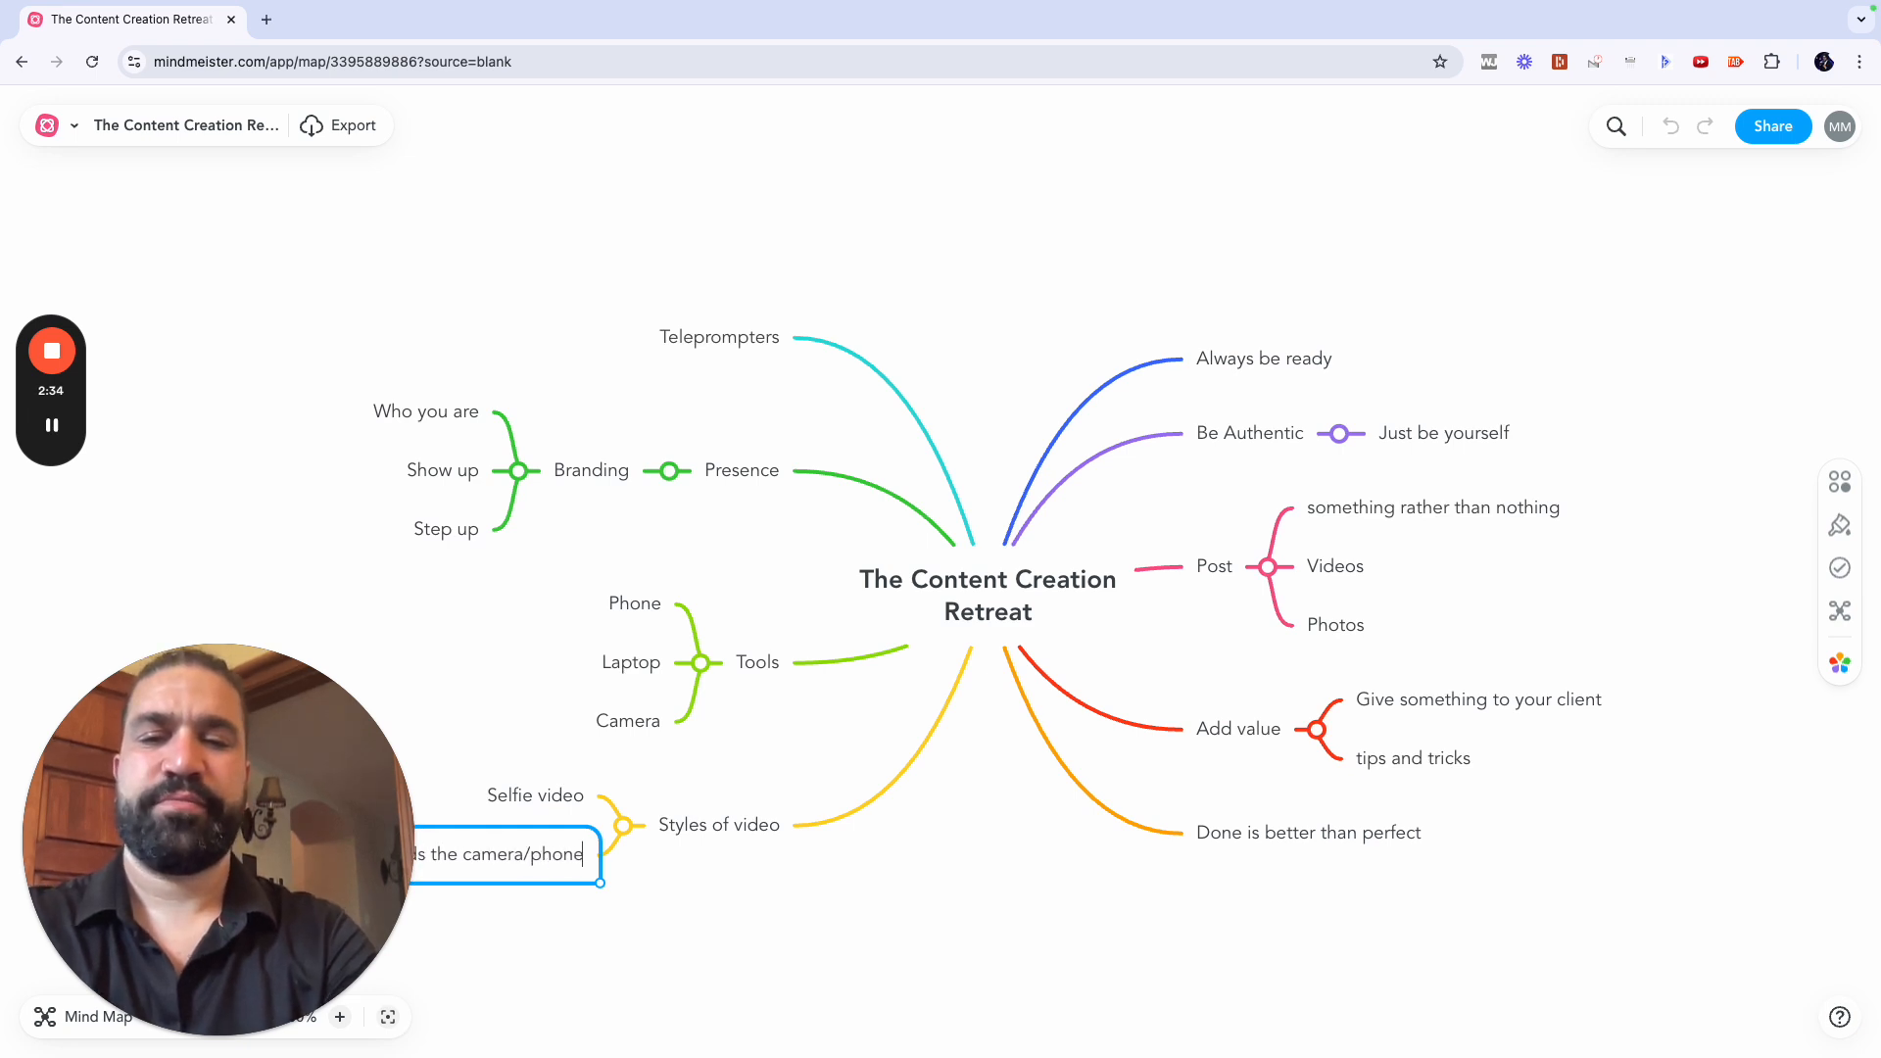
Step: Add a third subtopic "Professional videographer" under the Styles of video branch
{"action": "key", "text": "Return"}
{"action": "type", "text": "Professioan"}
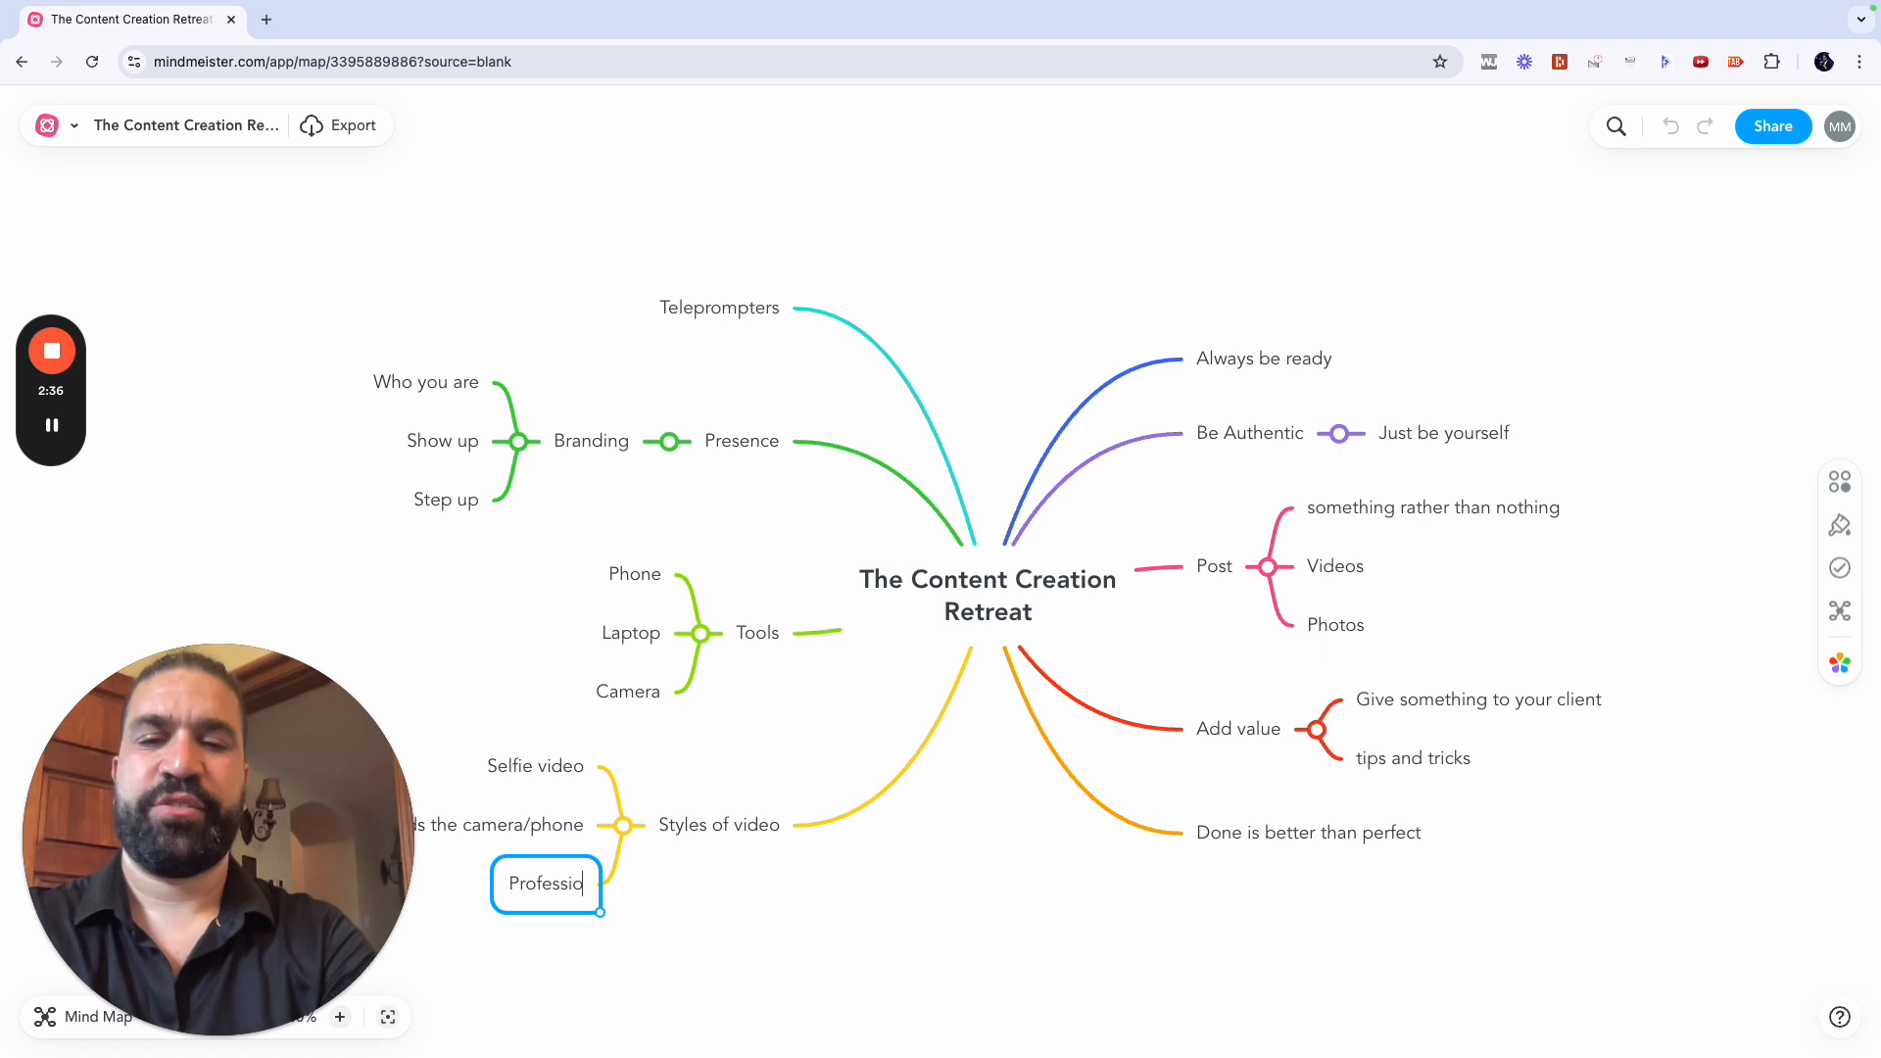
{"action": "key", "text": "BackSpace"}
{"action": "key", "text": "BackSpace"}
{"action": "type", "text": "na"}
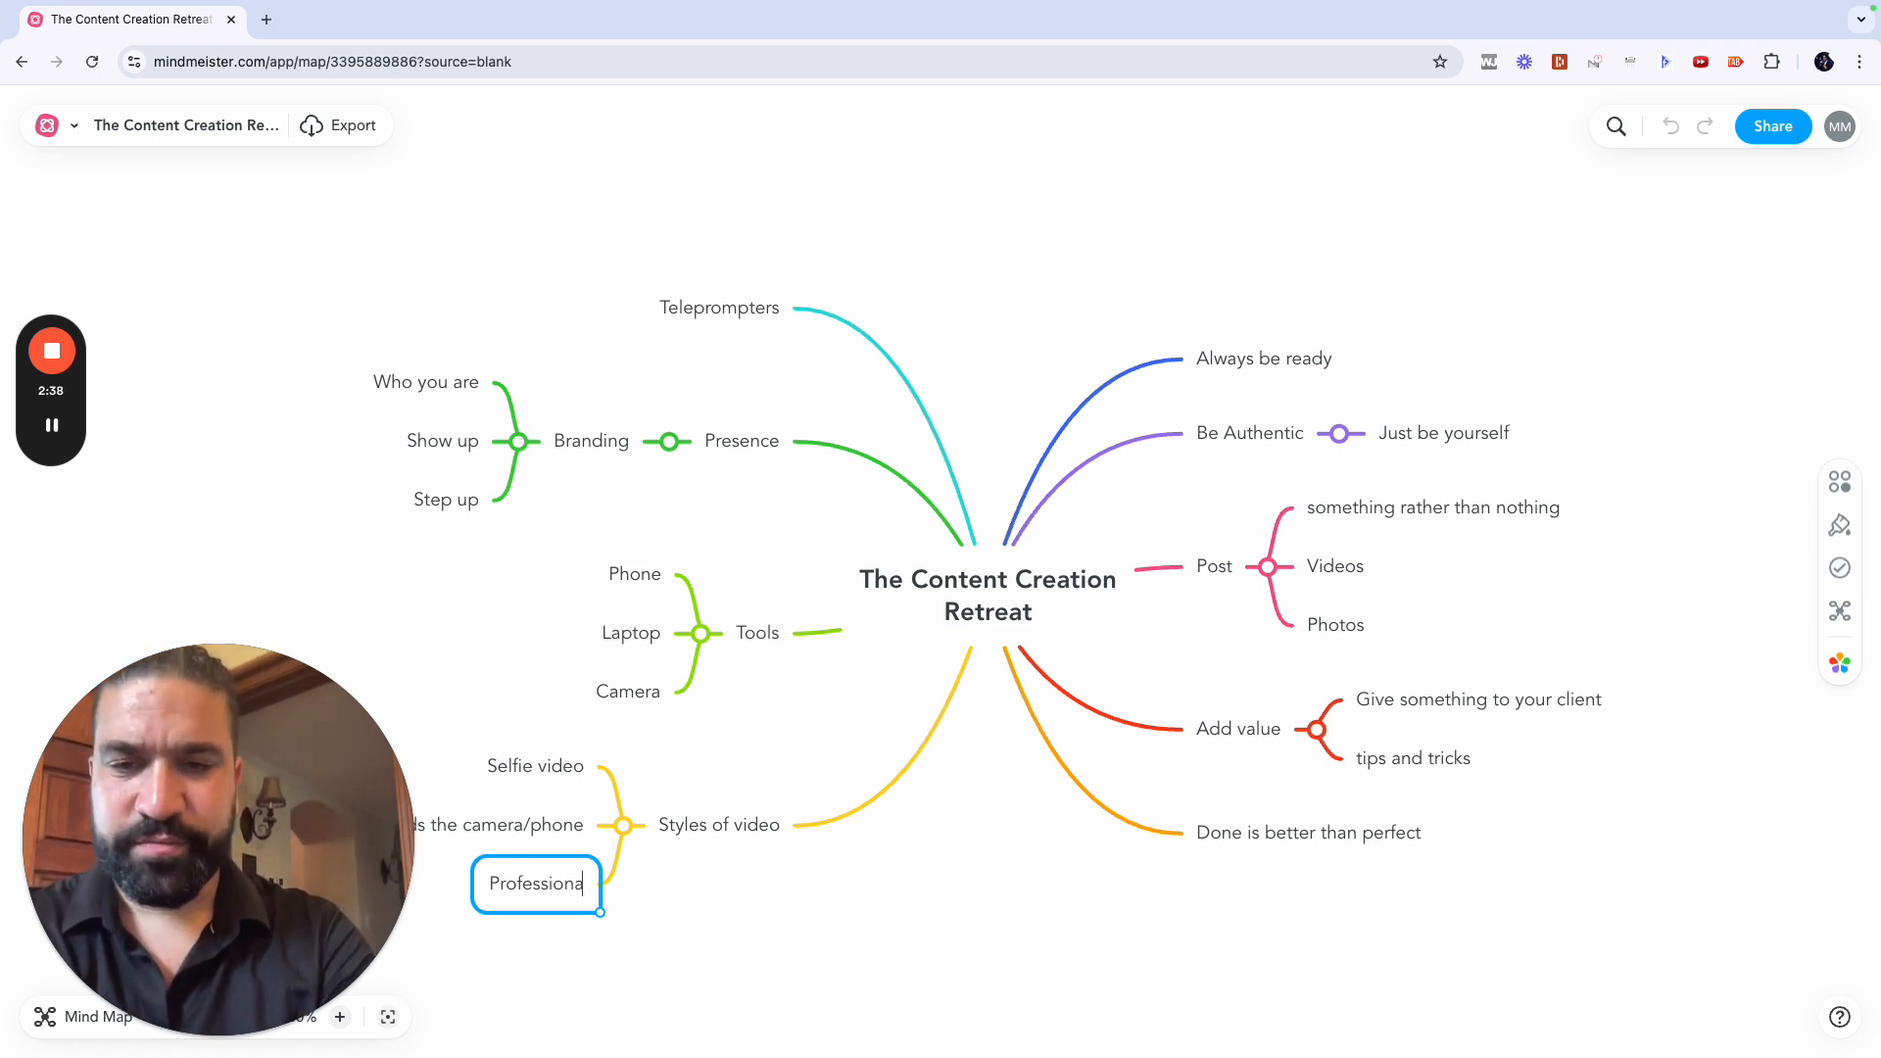
{"action": "type", "text": "l videographer"}
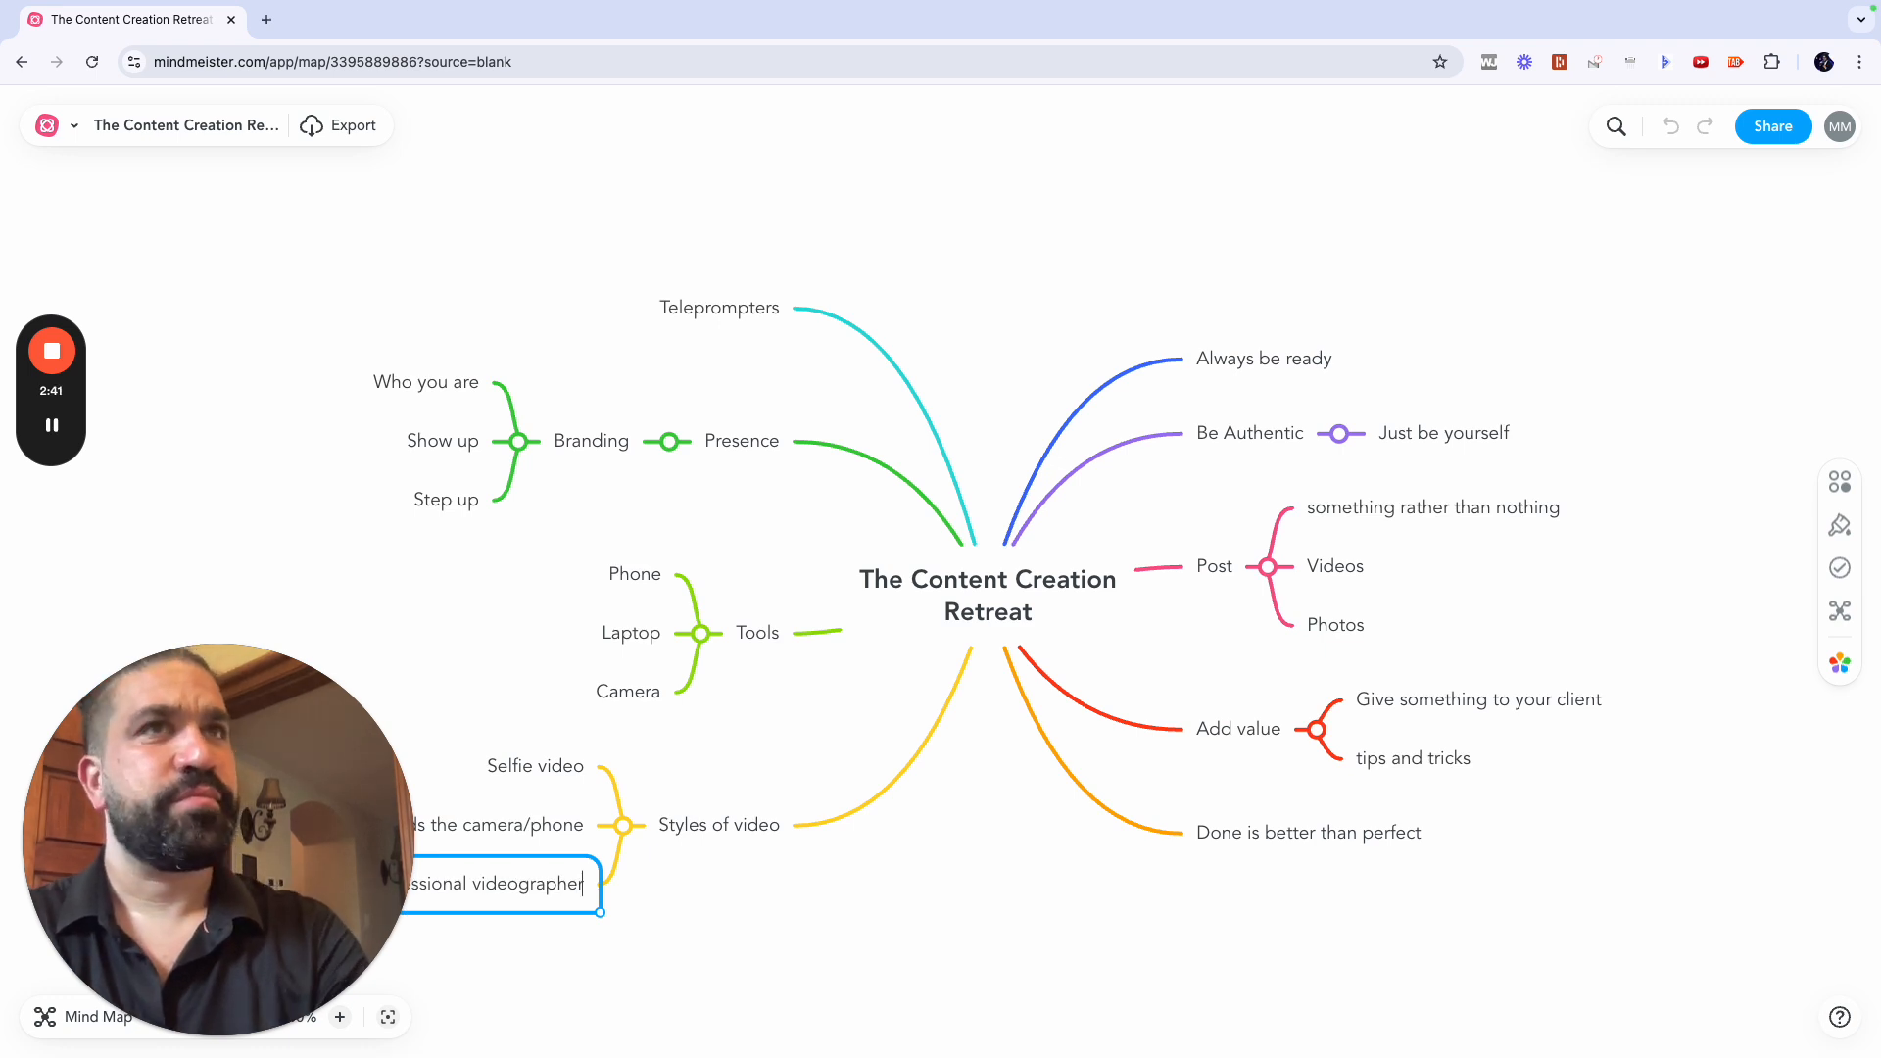
{"action": "key", "text": "Return"}
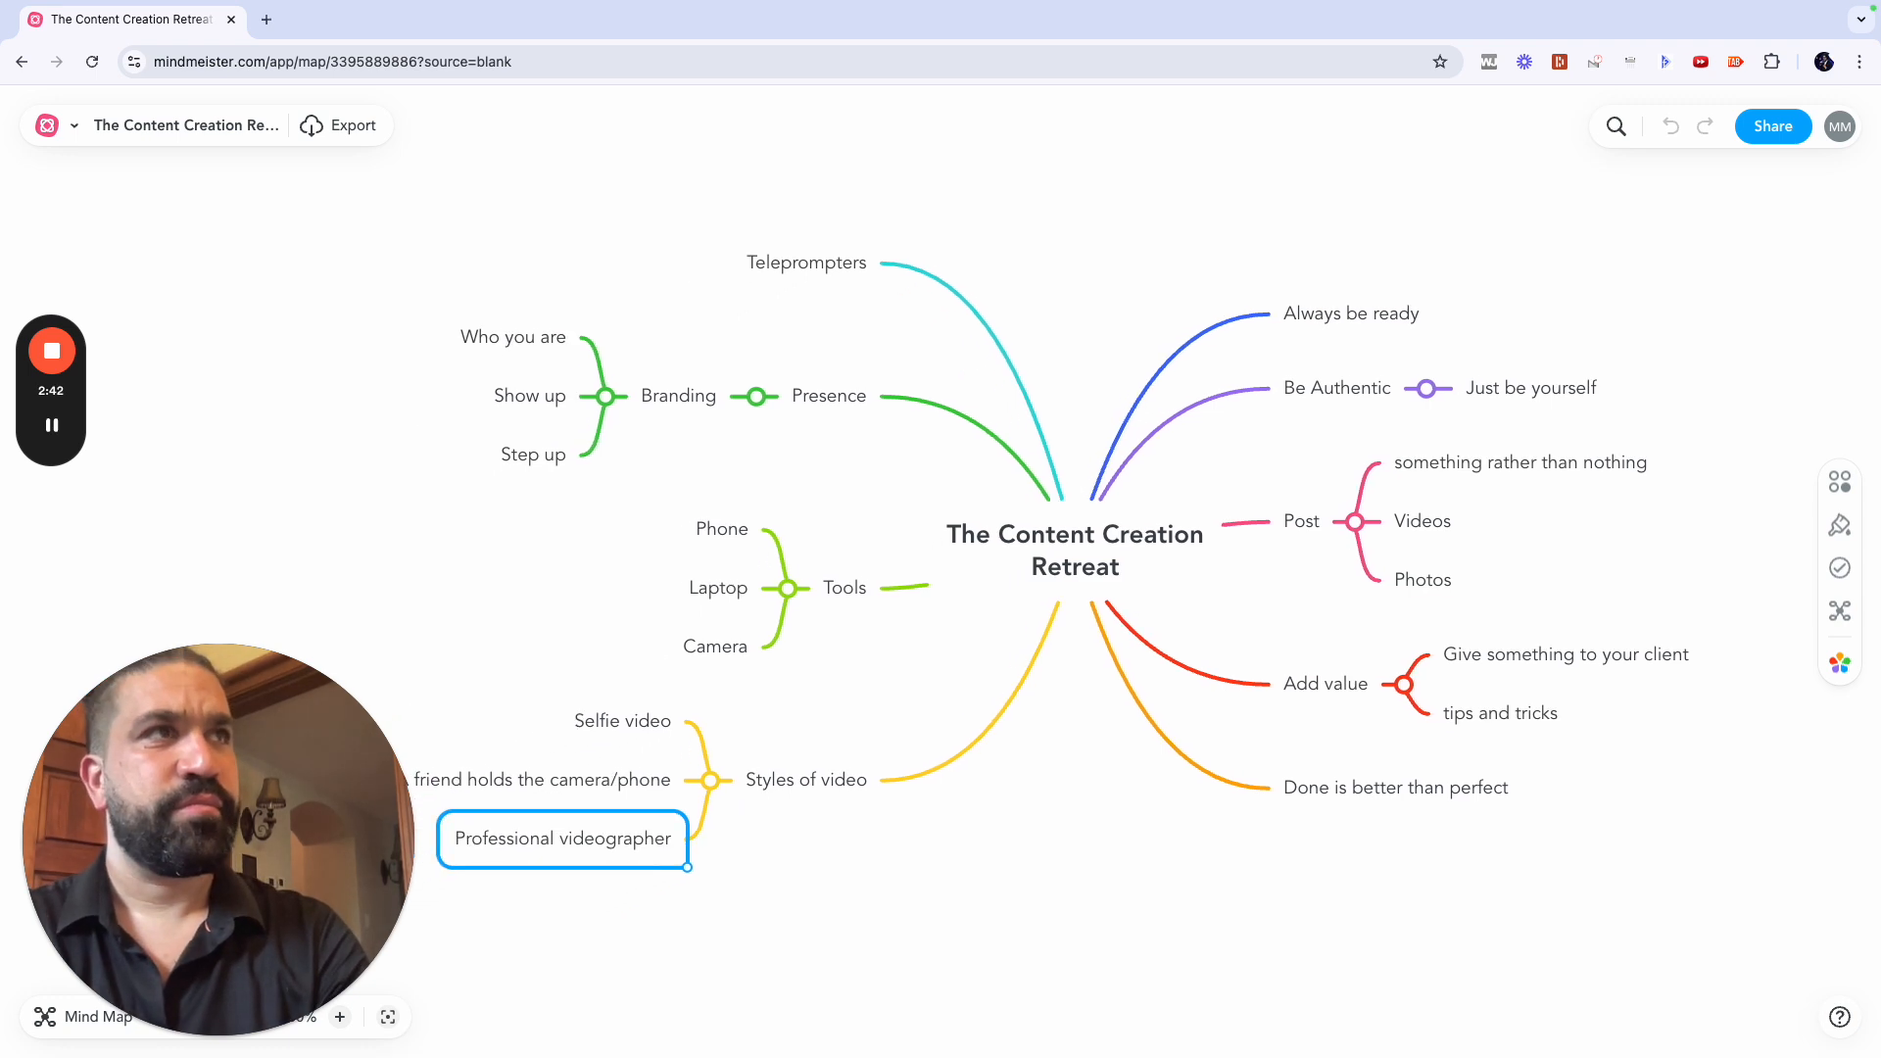
Step: Add a subtopic "Selfie stickj" after Professional videographer in the Styles of video branch
{"action": "key", "text": "Return"}
{"action": "type", "text": "Se"}
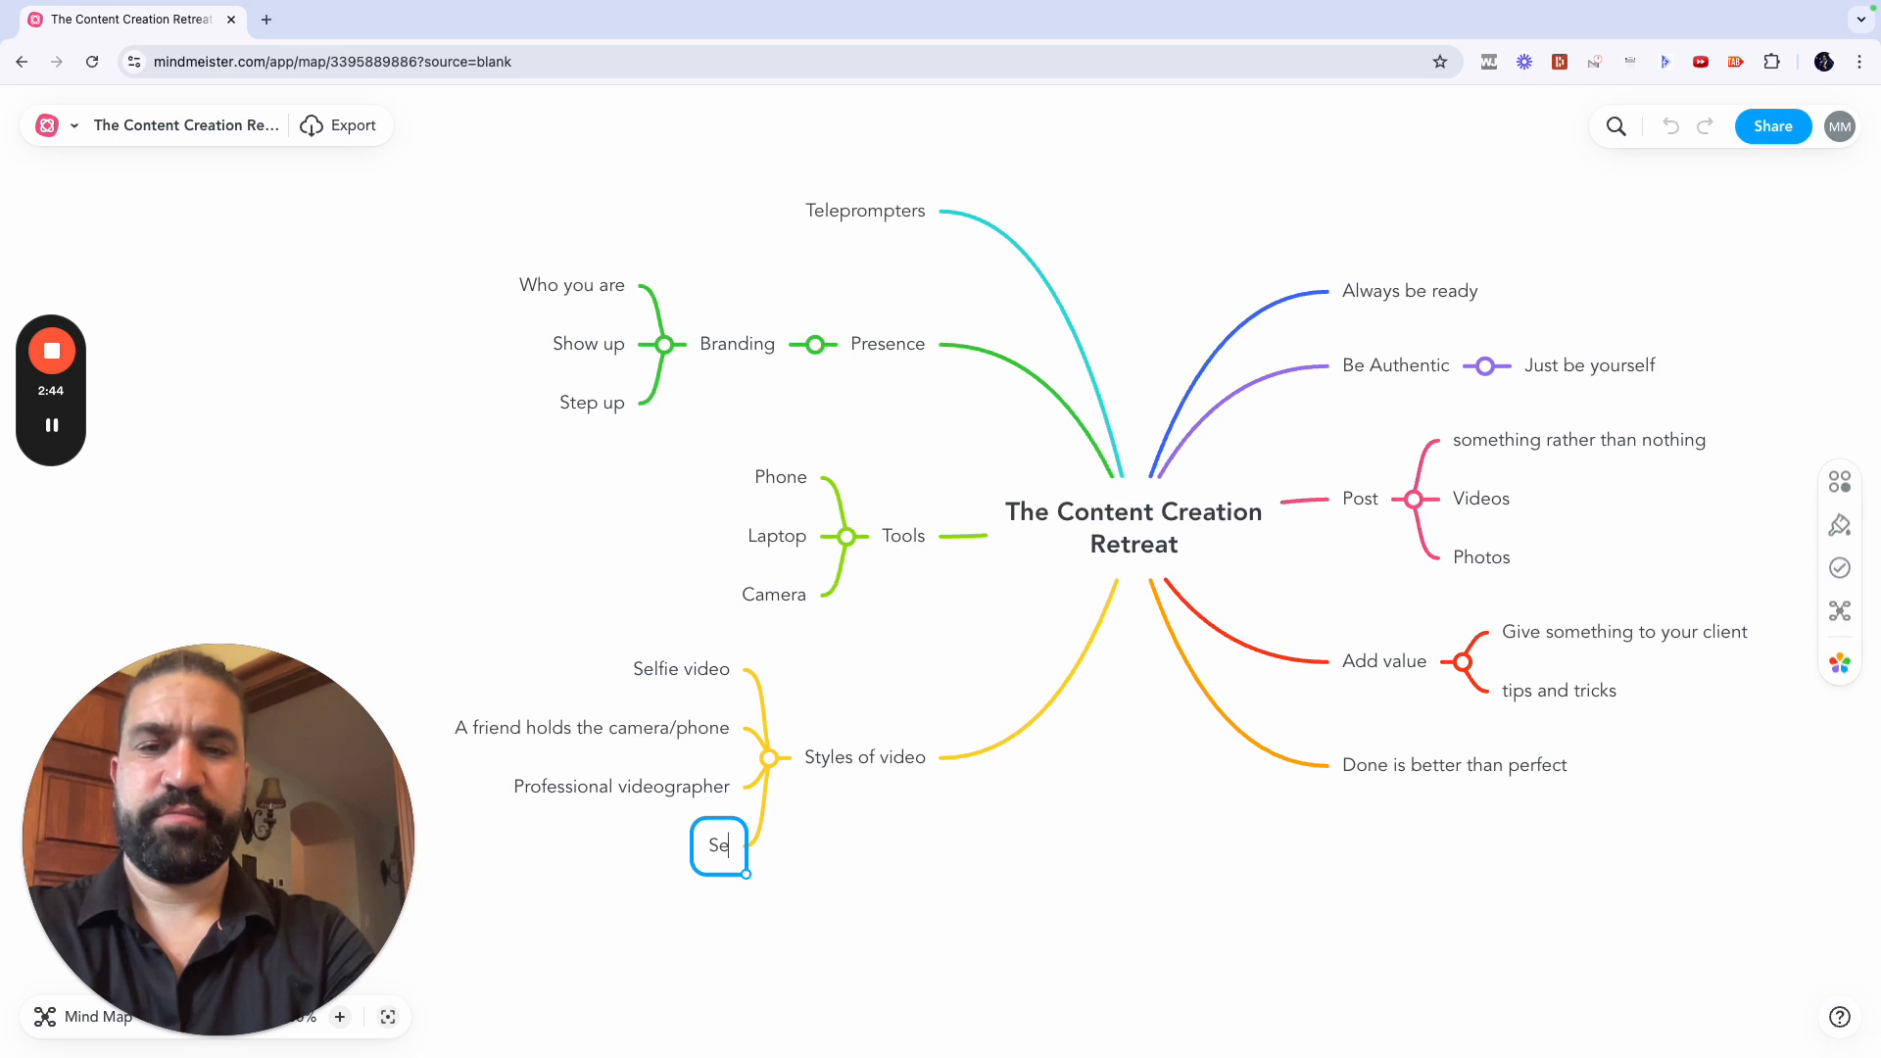
{"action": "type", "text": "lfie stiock"}
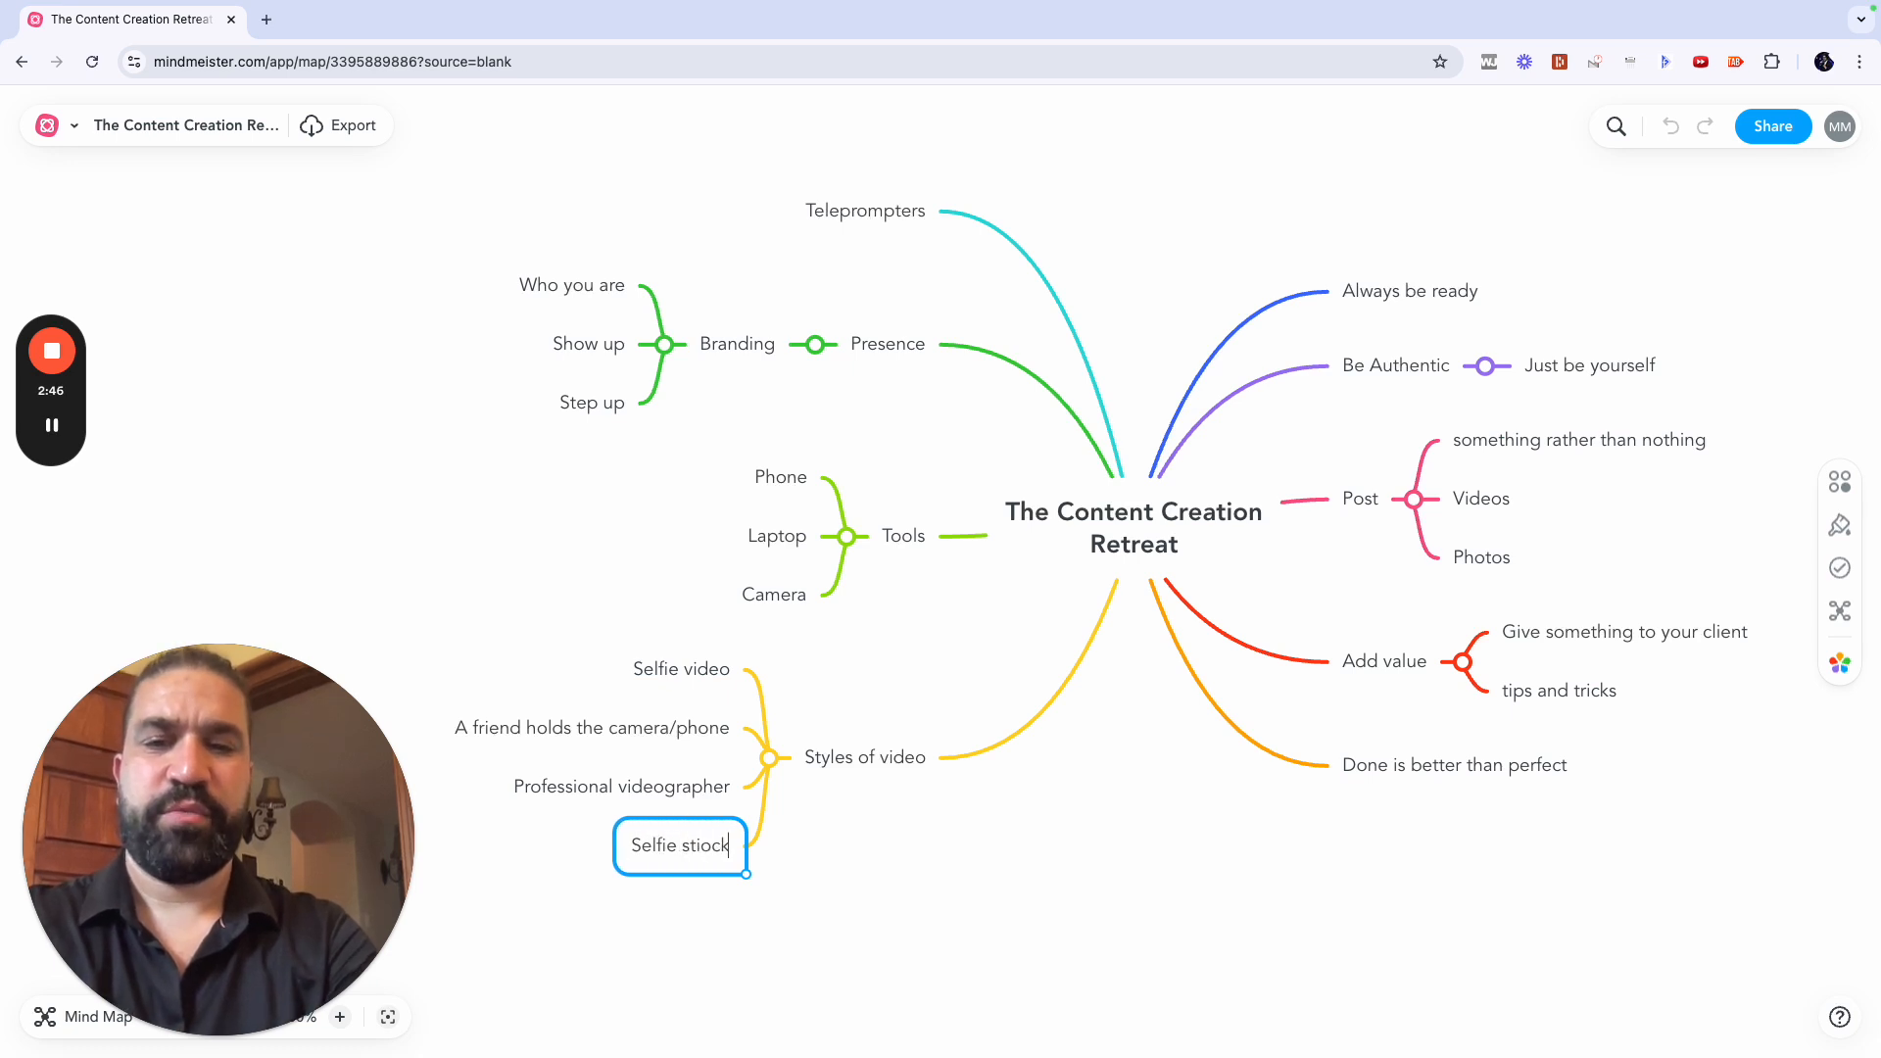
{"action": "key", "text": "BackSpace"}
{"action": "key", "text": "BackSpace"}
{"action": "key", "text": "BackSpace"}
{"action": "type", "text": "ckj"}
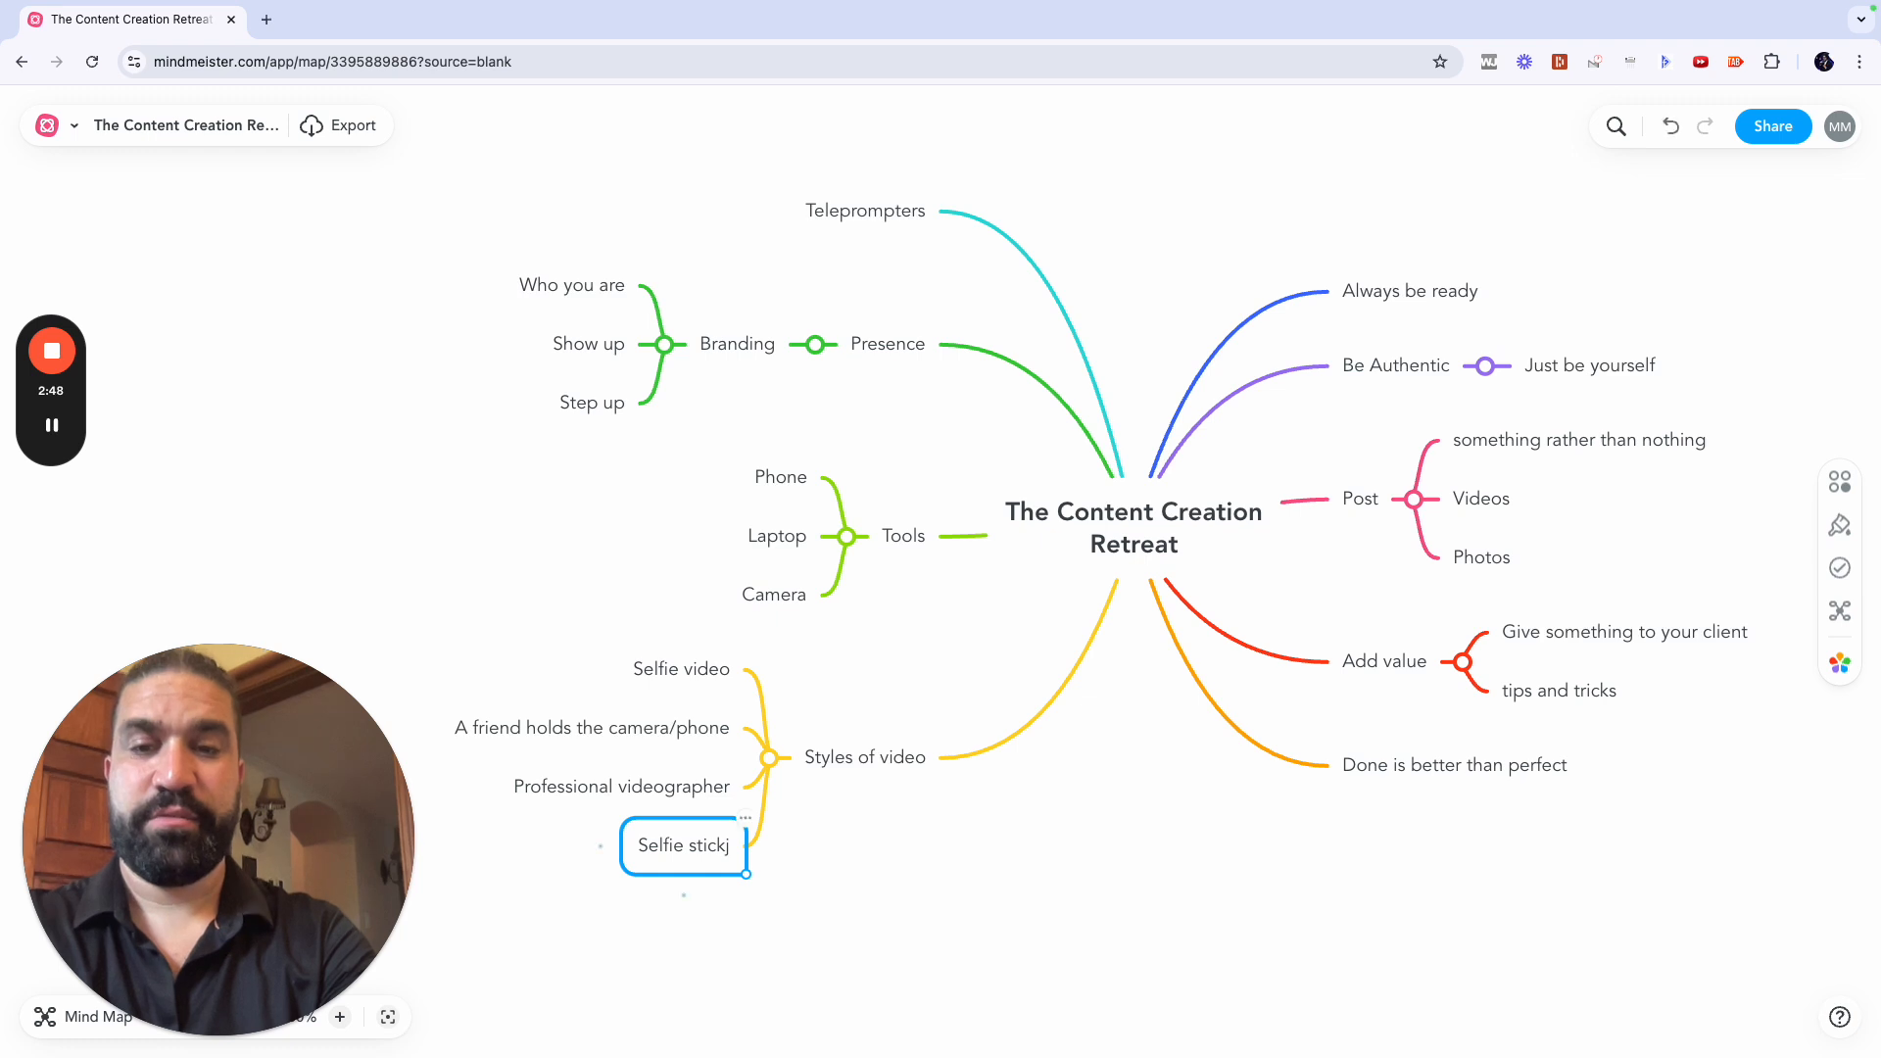
{"action": "key", "text": "Return"}
Step: Add a fifth subtopic "Loom video" under the Styles of video branch
{"action": "key", "text": "Return"}
{"action": "type", "text": "Loom"}
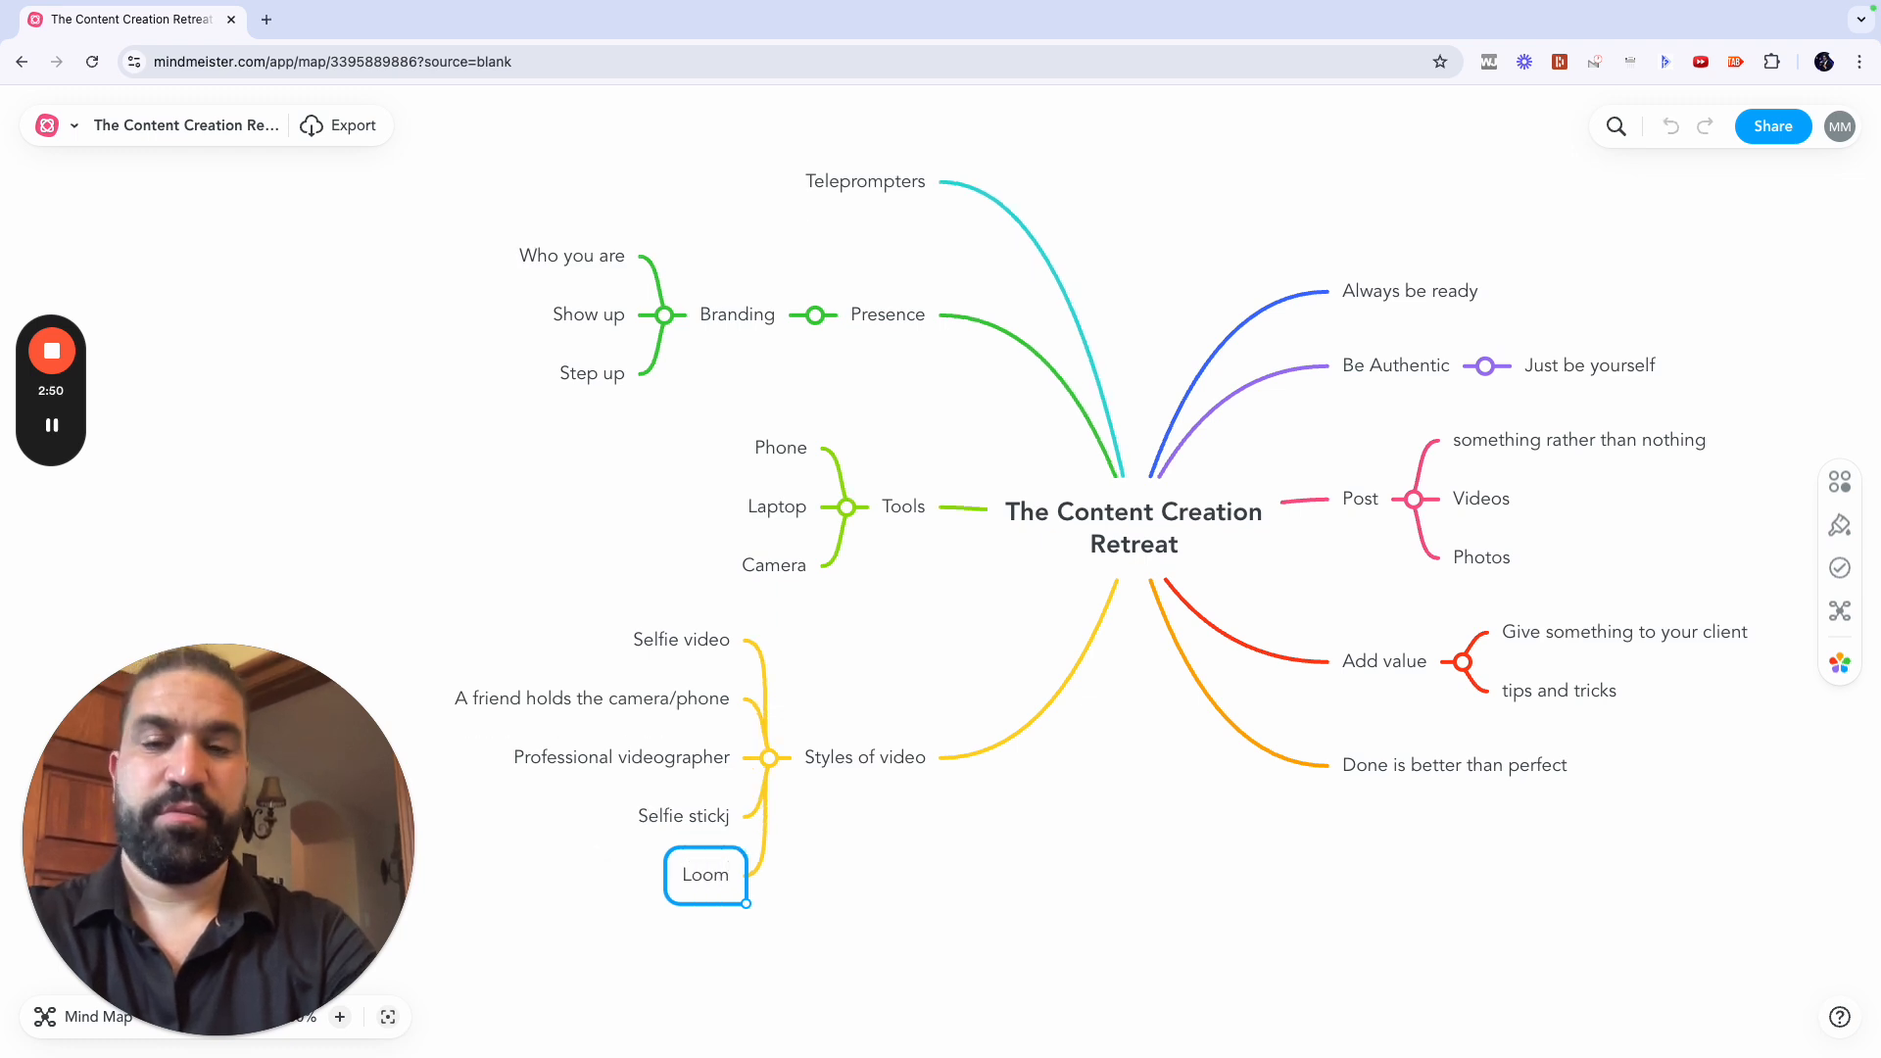
{"action": "type", "text": " video"}
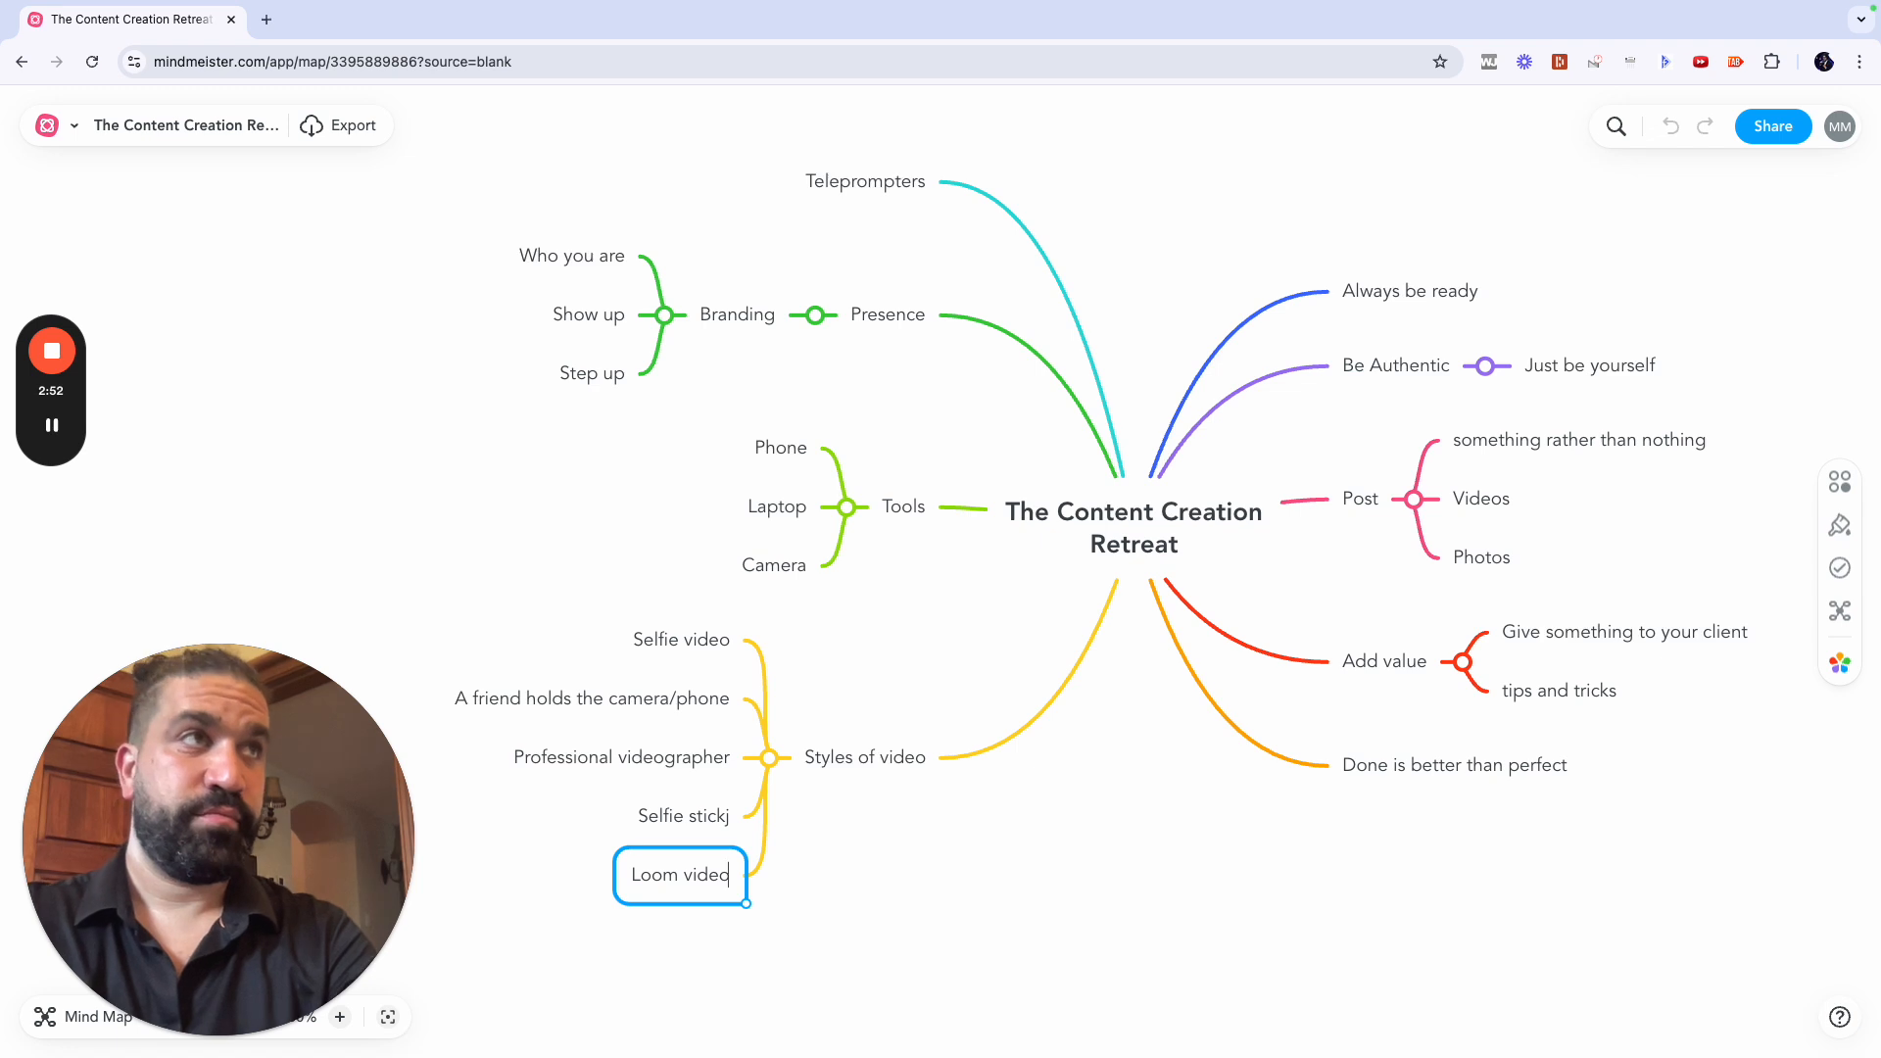
{"action": "key", "text": "Return"}
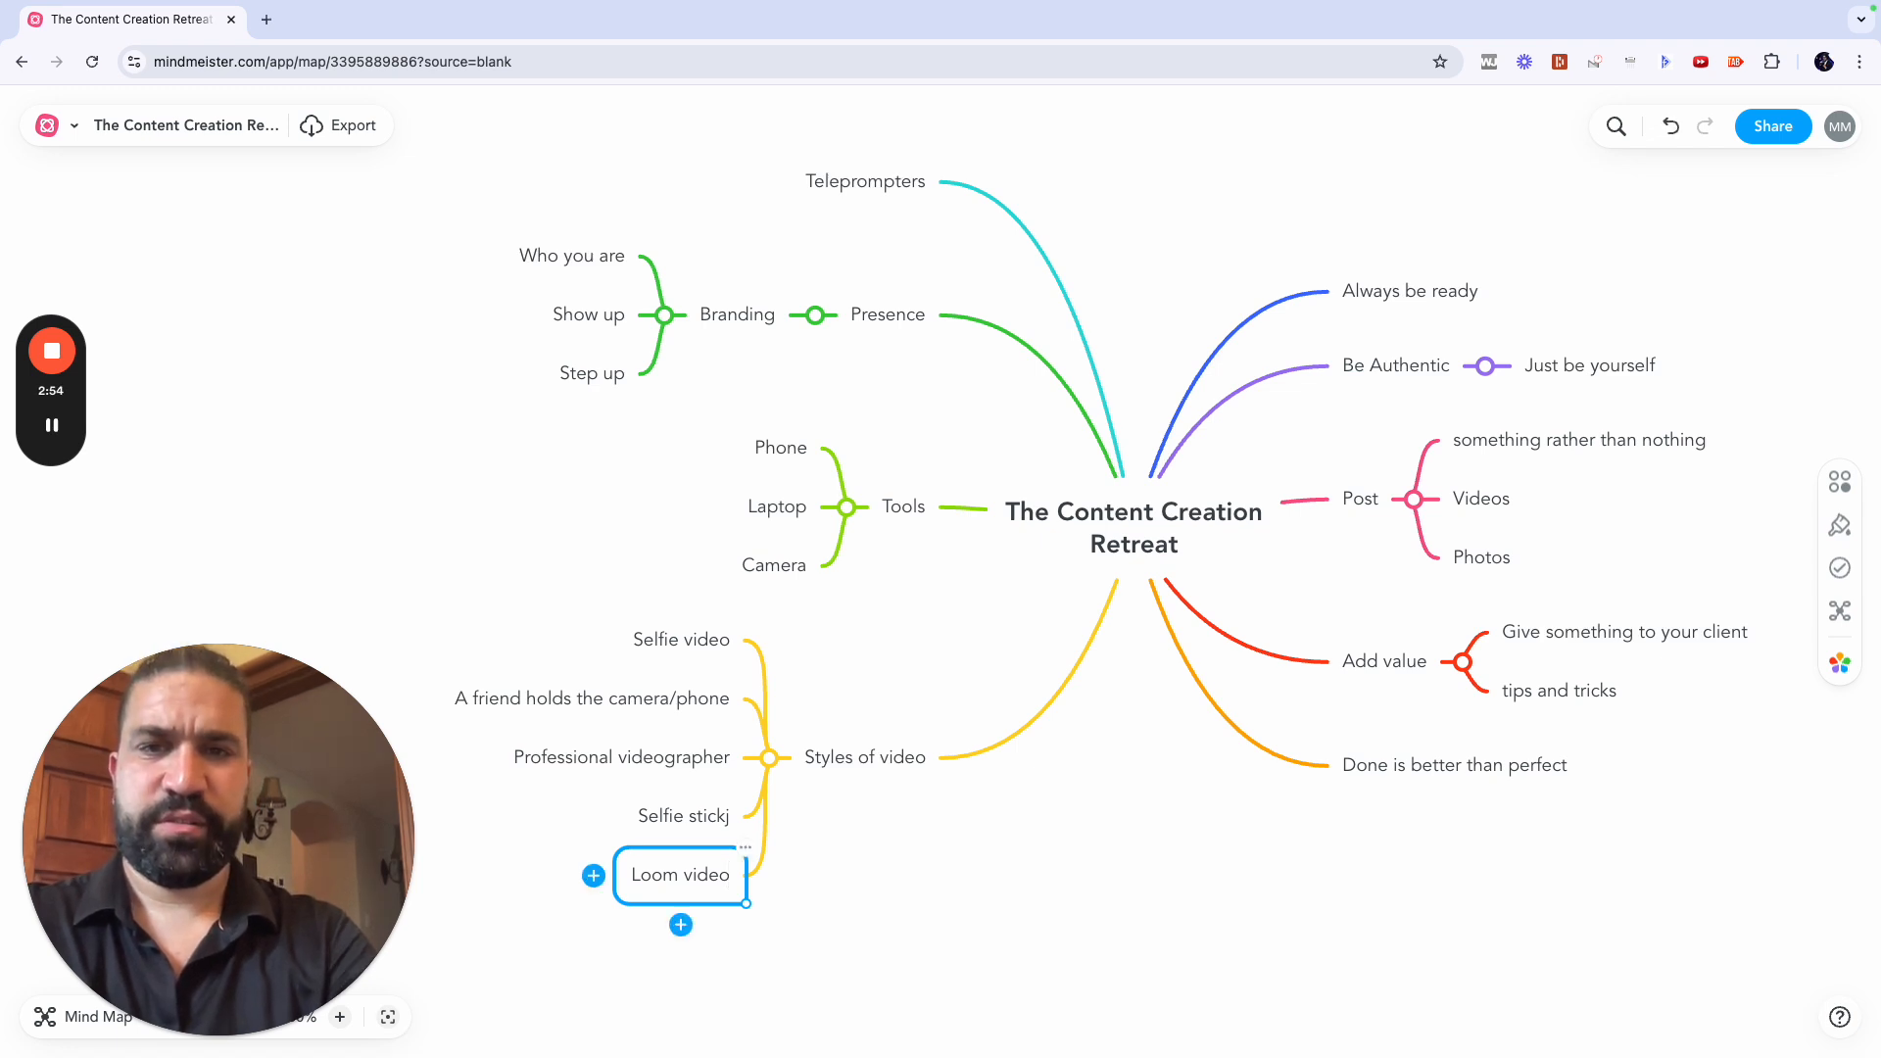
Step: Add a fourth subtopic "Teleprompter" under the Tools branch
{"action": "left_click", "coordinate": [905, 503]}
{"action": "key", "text": "Tab"}
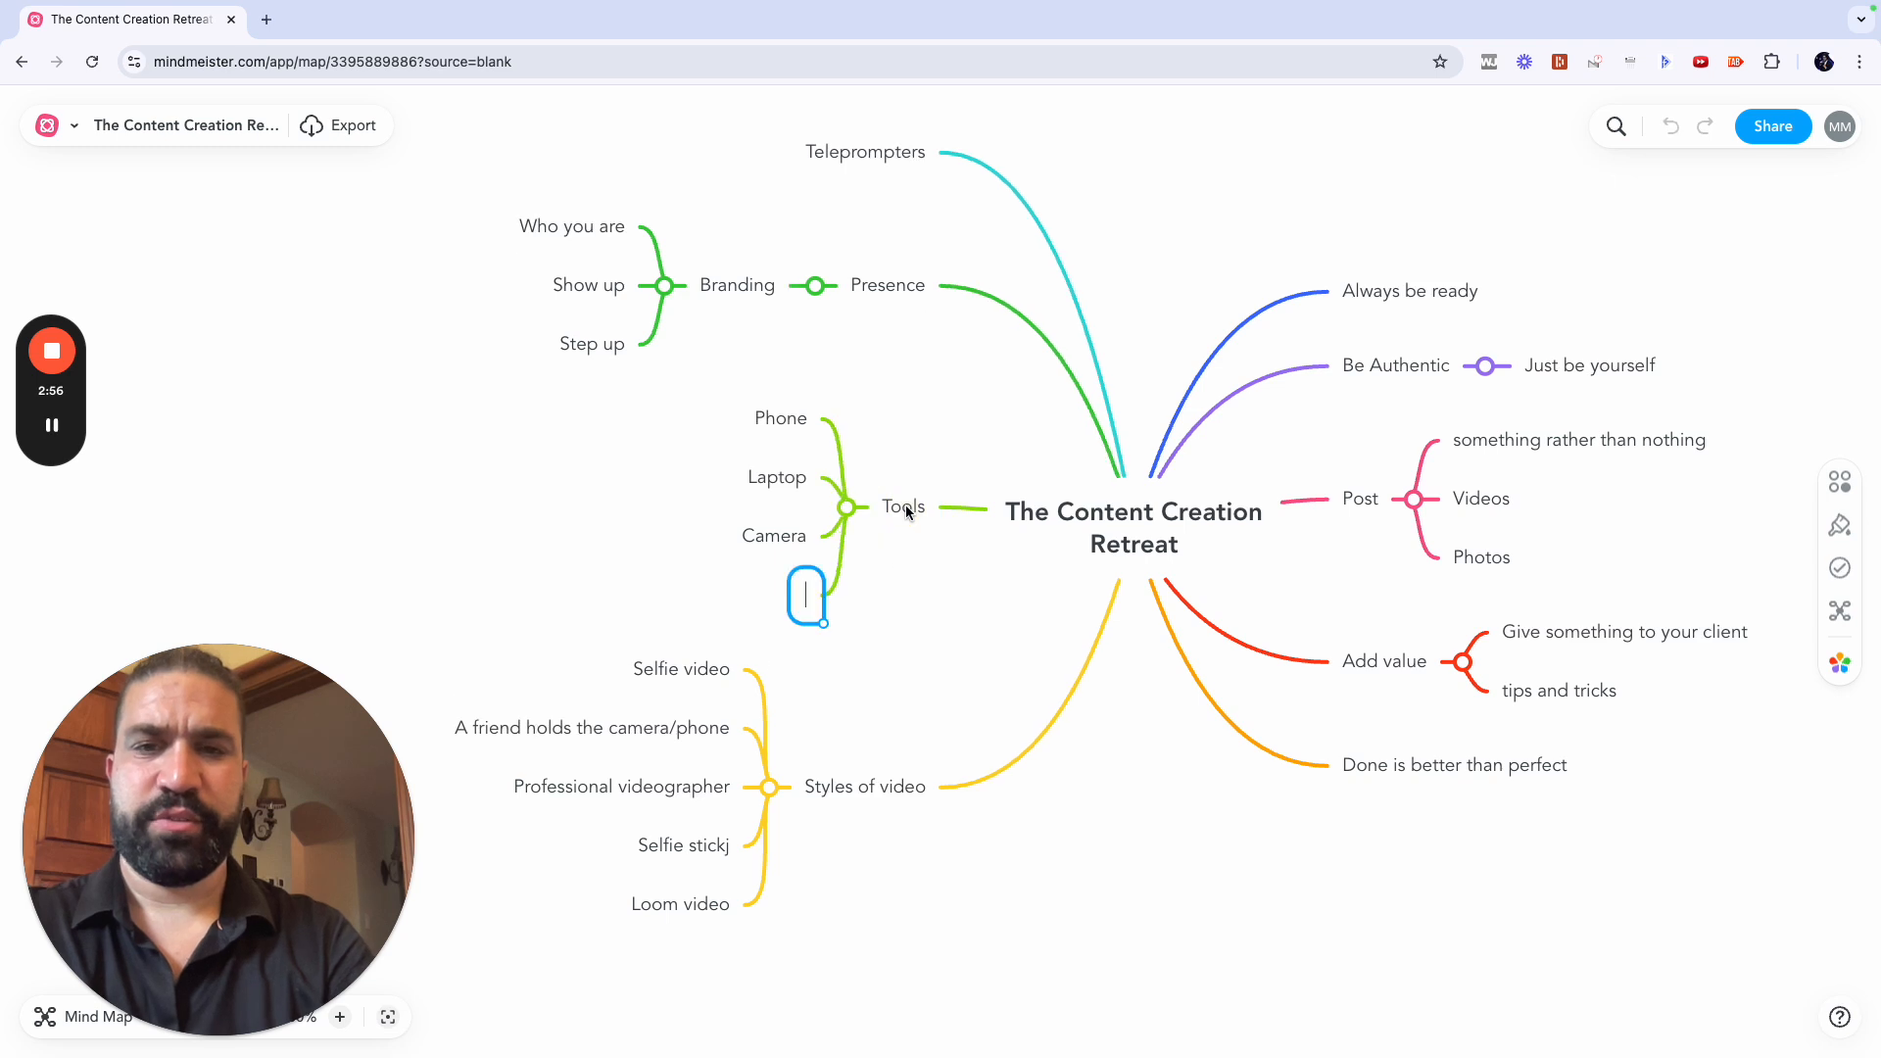
{"action": "type", "text": "Teleprompter"}
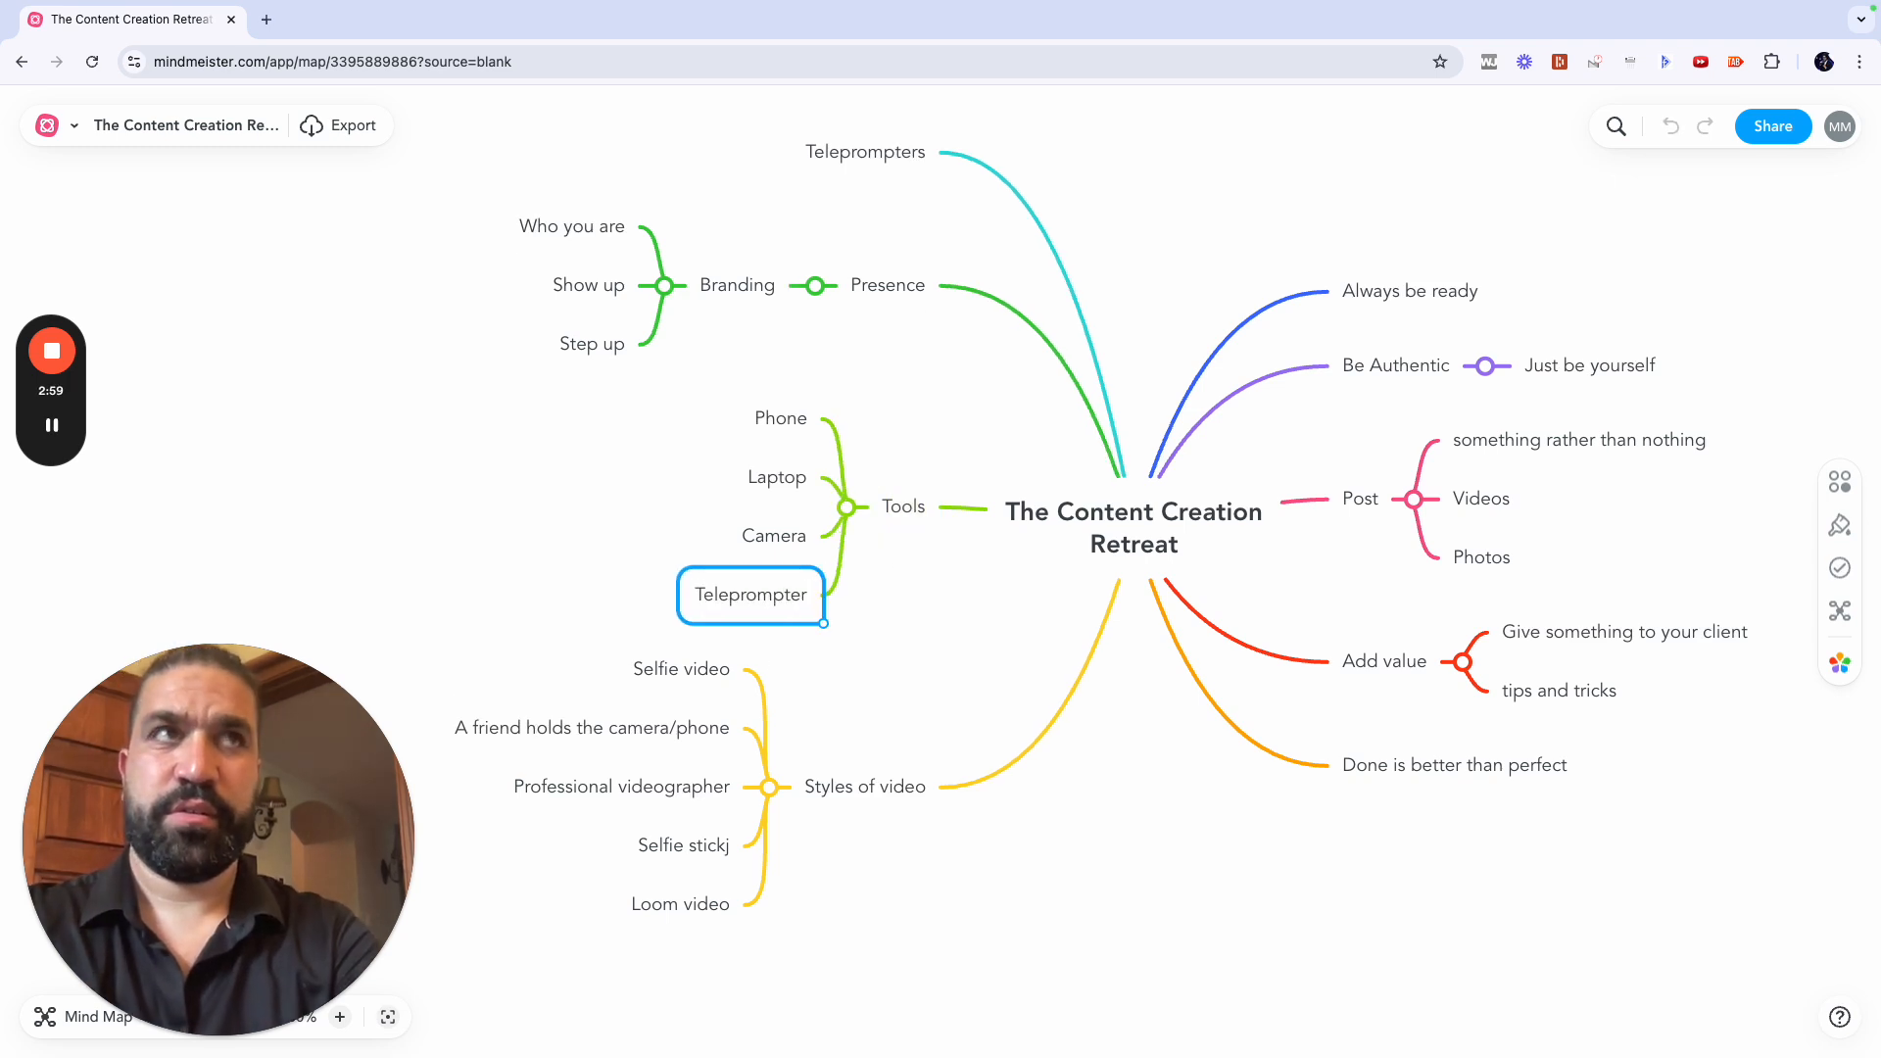
{"action": "key", "text": "Return"}
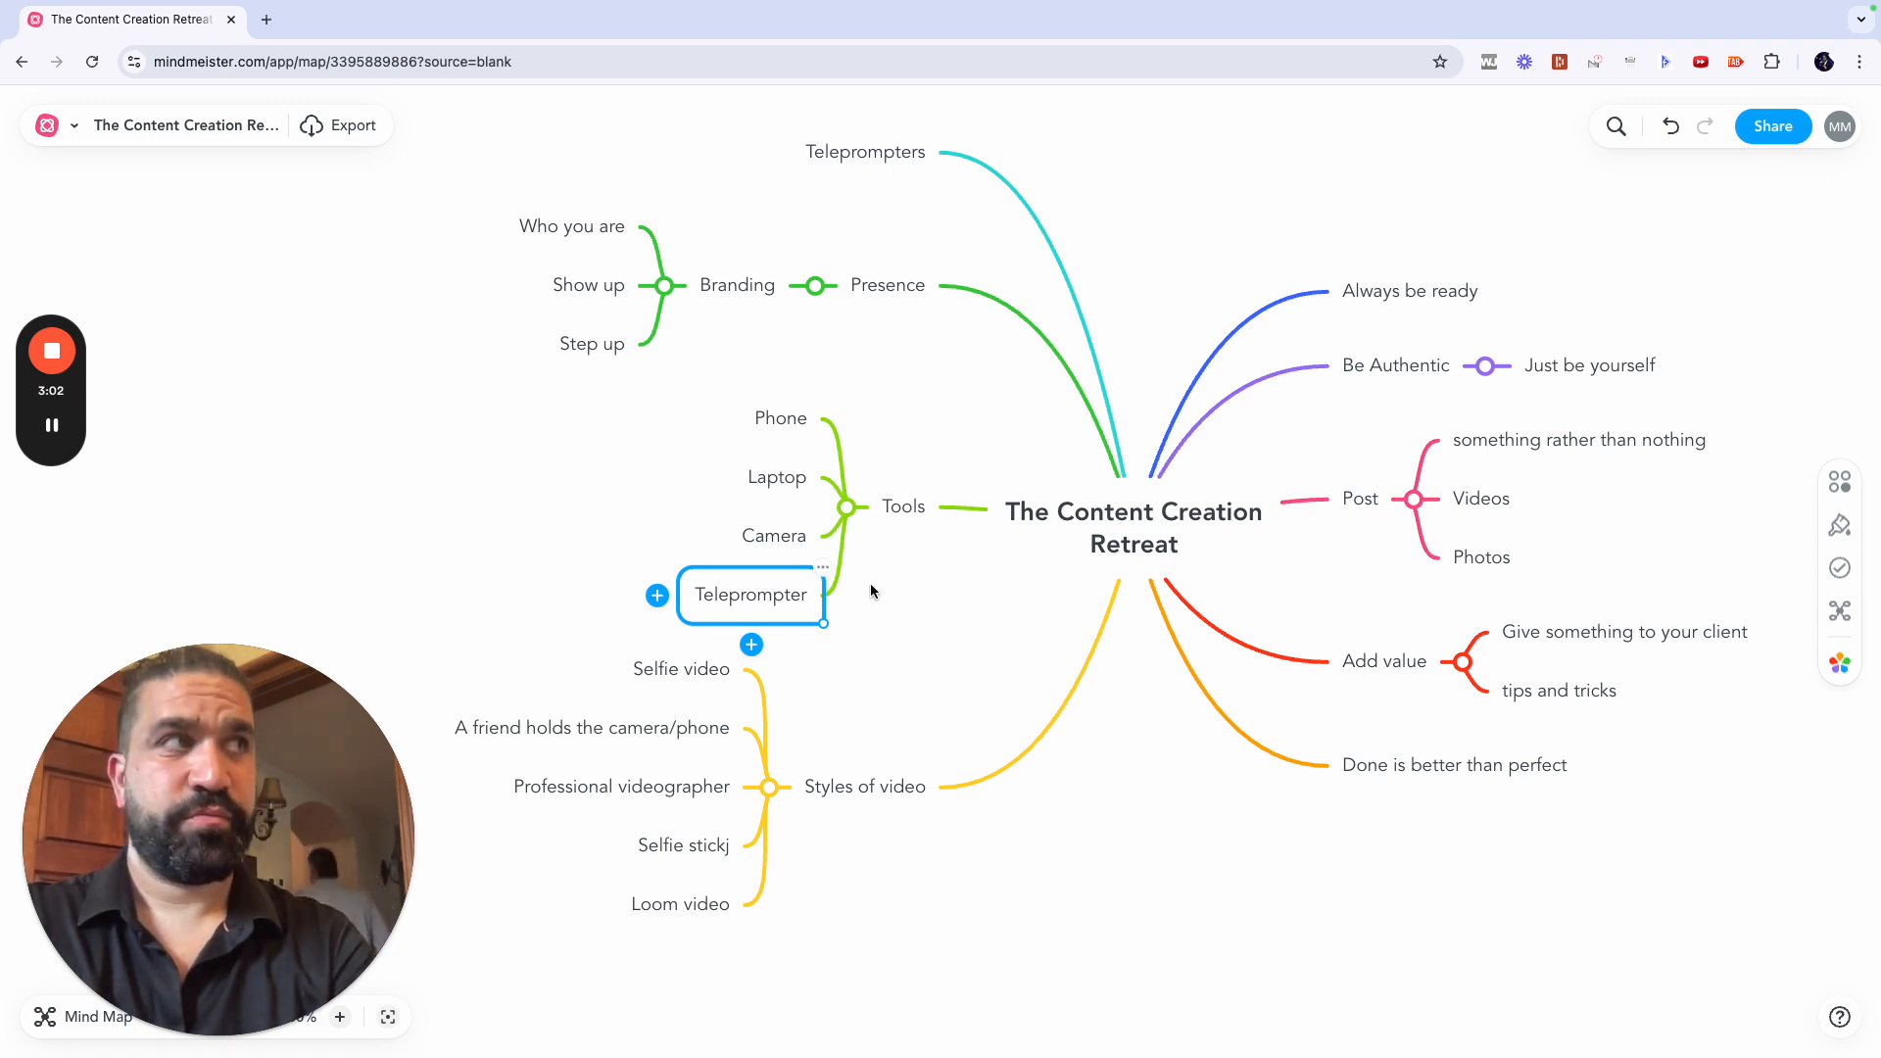
Step: Add a subtopic "Zoom" under the Tools branch and give it the child topic "Record the video"
{"action": "left_click", "coordinate": [897, 508]}
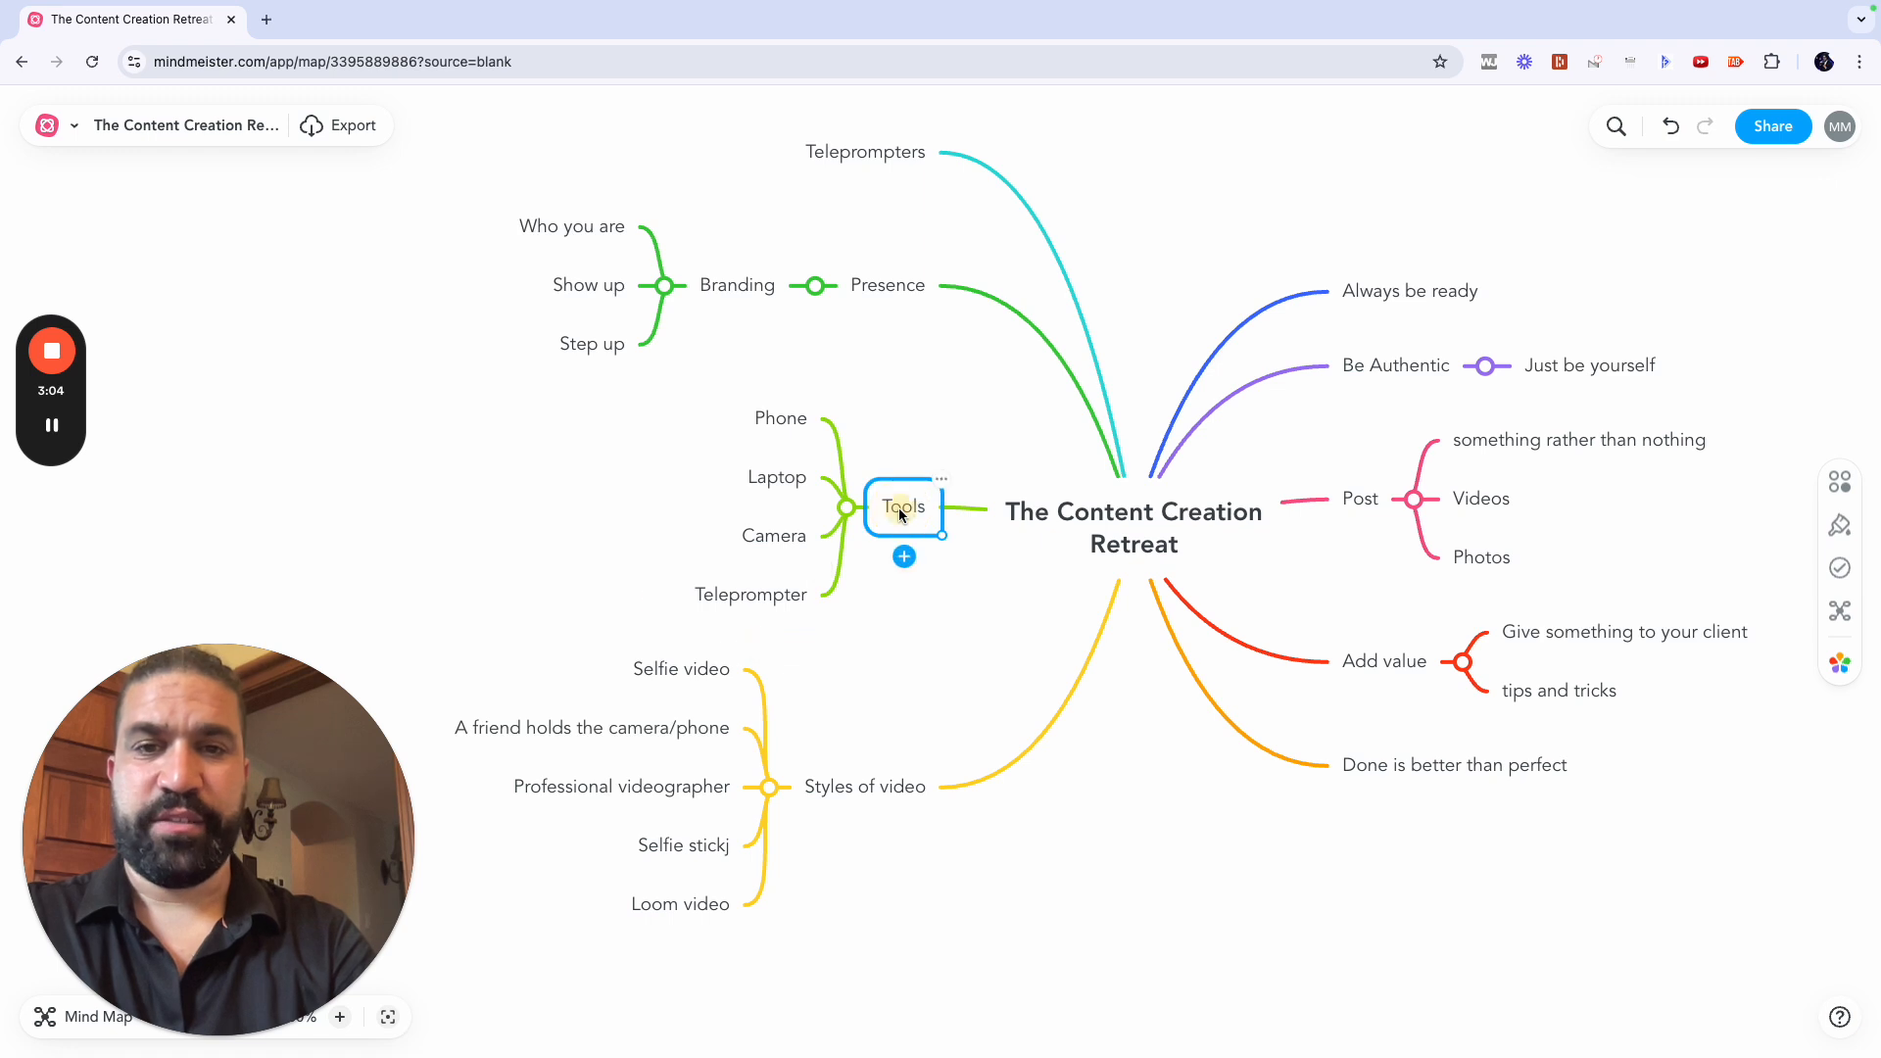
{"action": "key", "text": "Tab"}
{"action": "type", "text": "Zoom"}
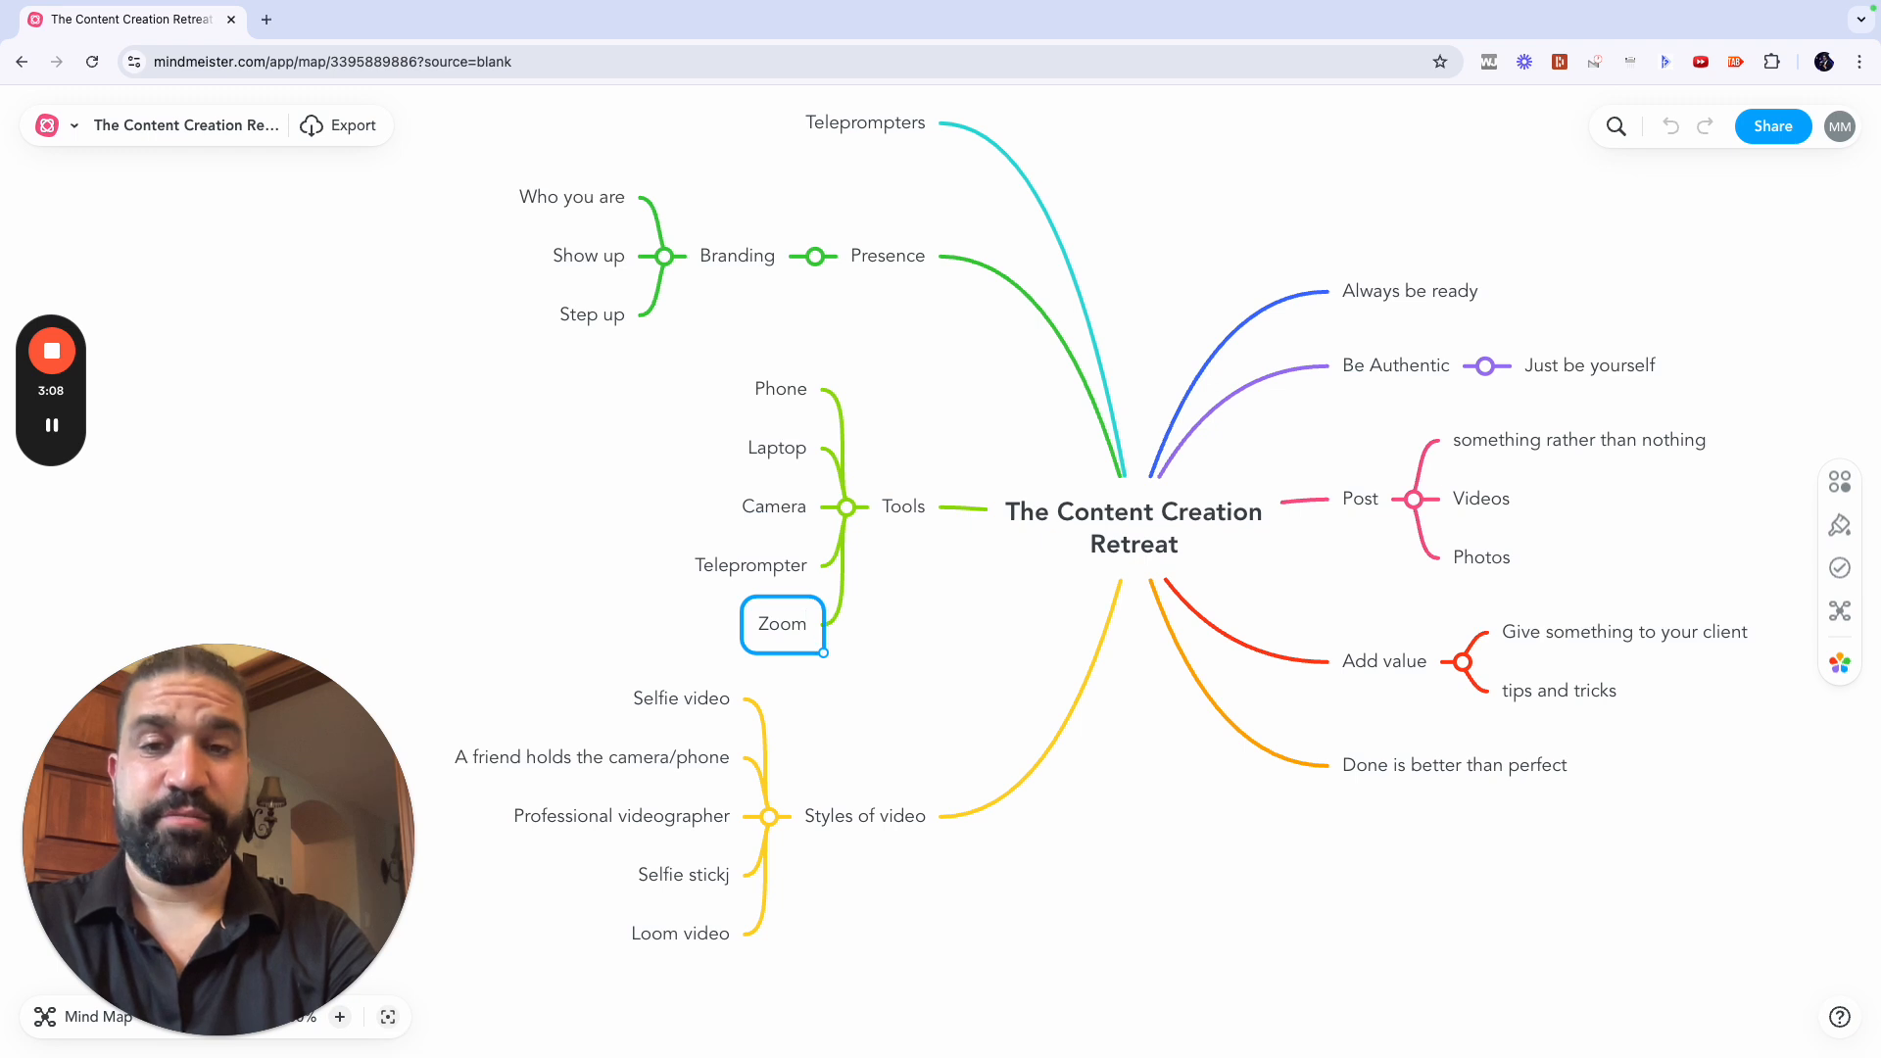
{"action": "key", "text": "Tab"}
{"action": "type", "text": "Record the"}
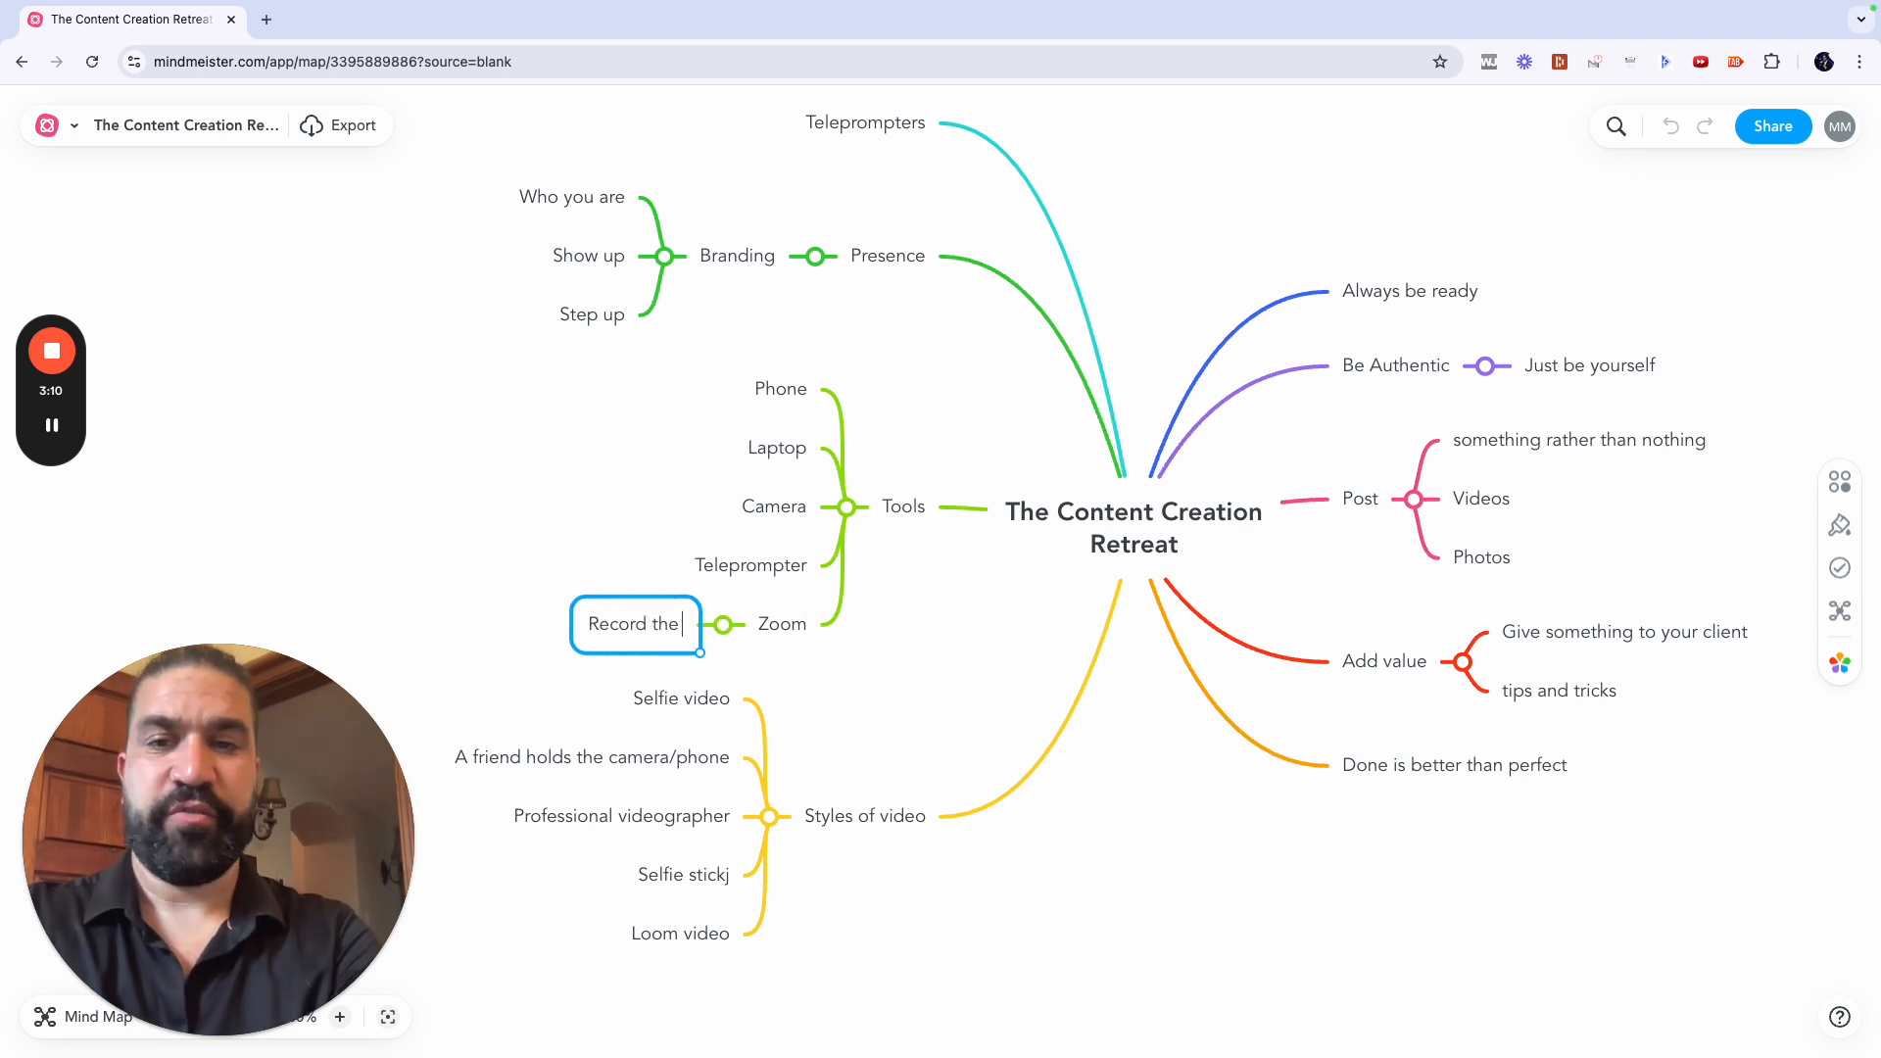
{"action": "type", "text": " video"}
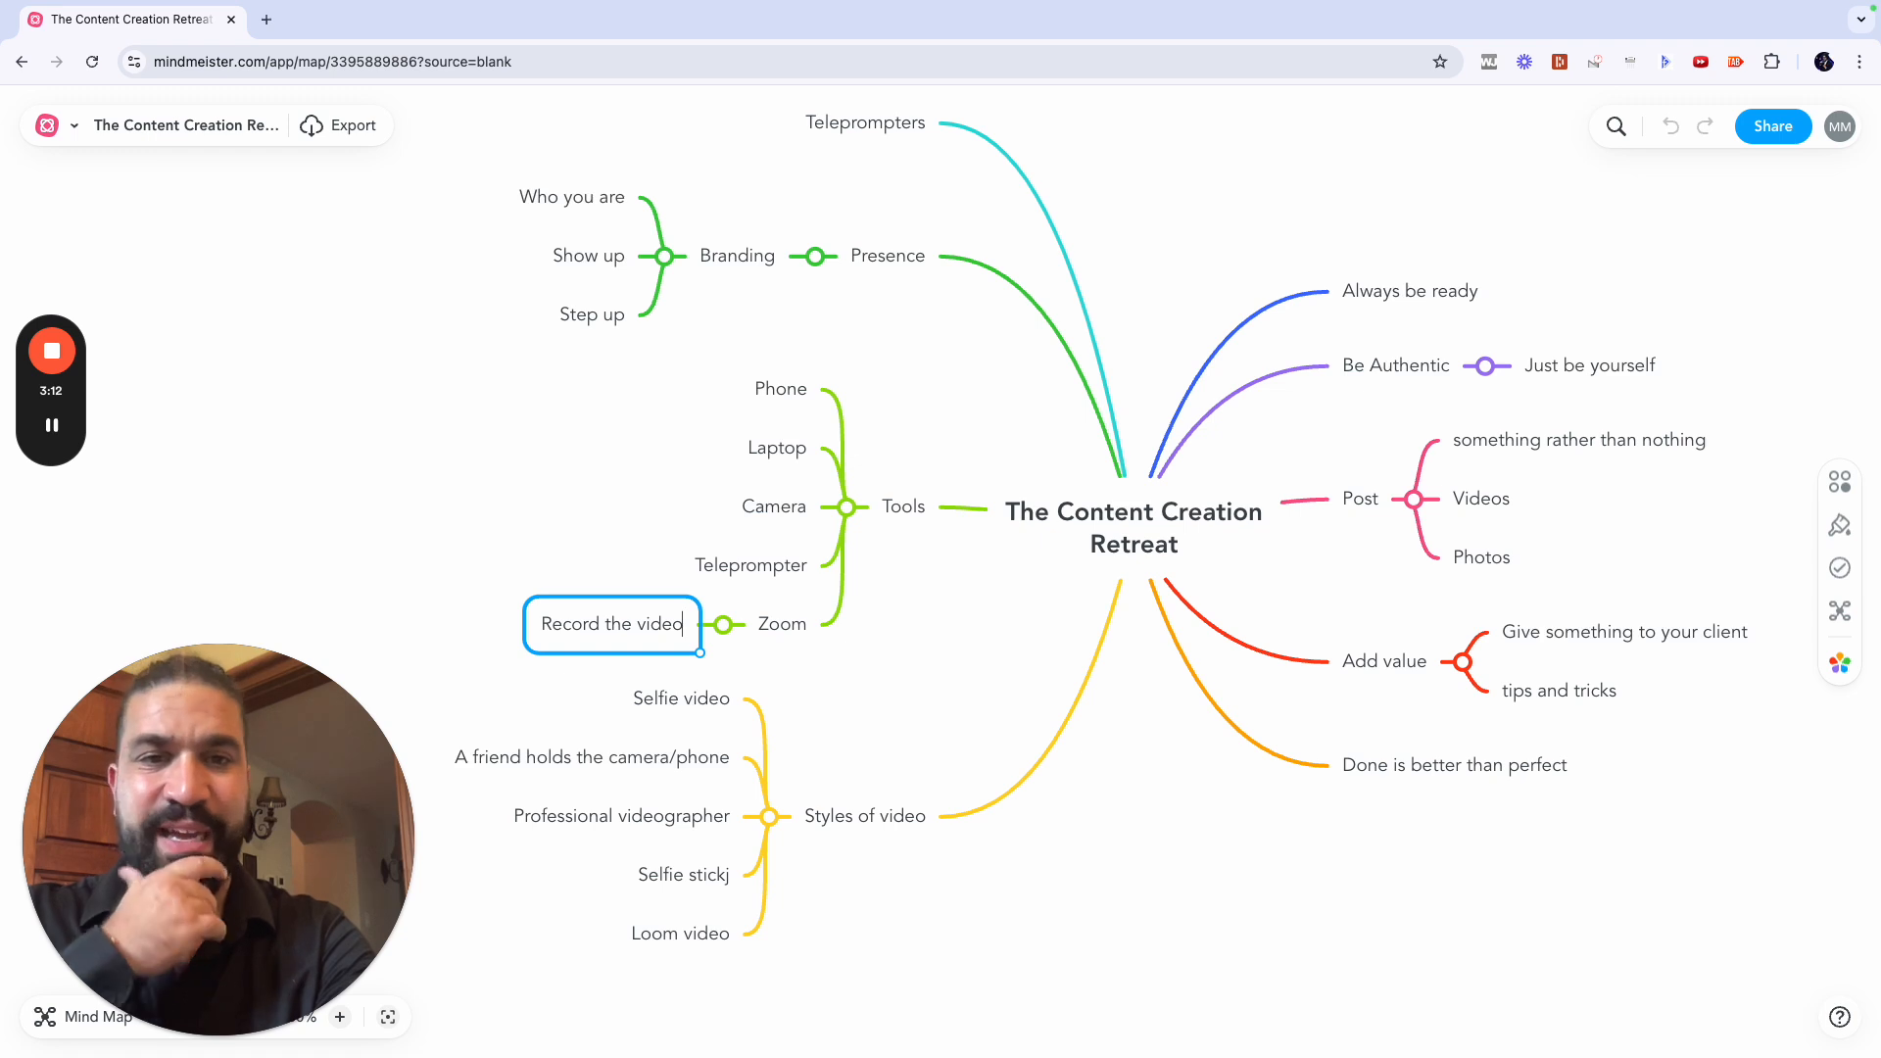
Step: Add a subtopic "Facebook" under the Tools branch and give it the child topic "Live"
{"action": "left_click", "coordinate": [880, 485]}
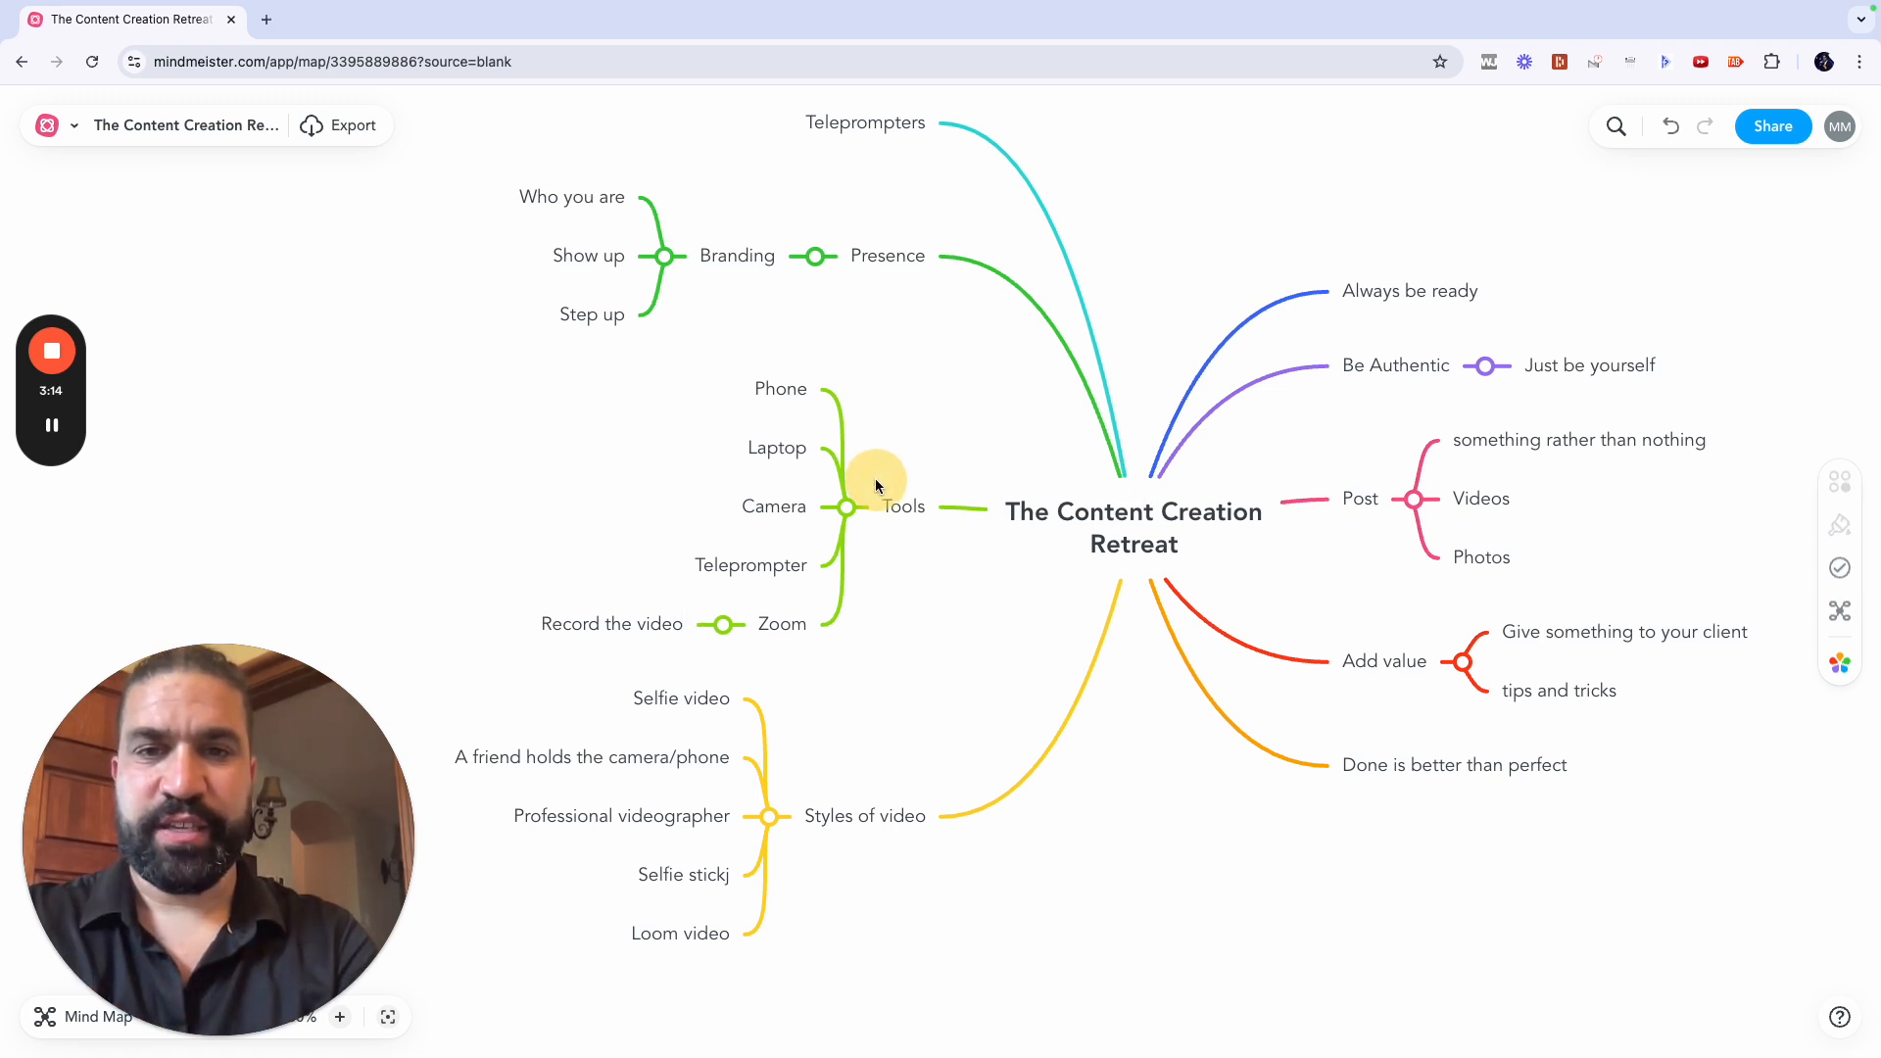
{"action": "key", "text": "Tab"}
{"action": "type", "text": "Facebook"}
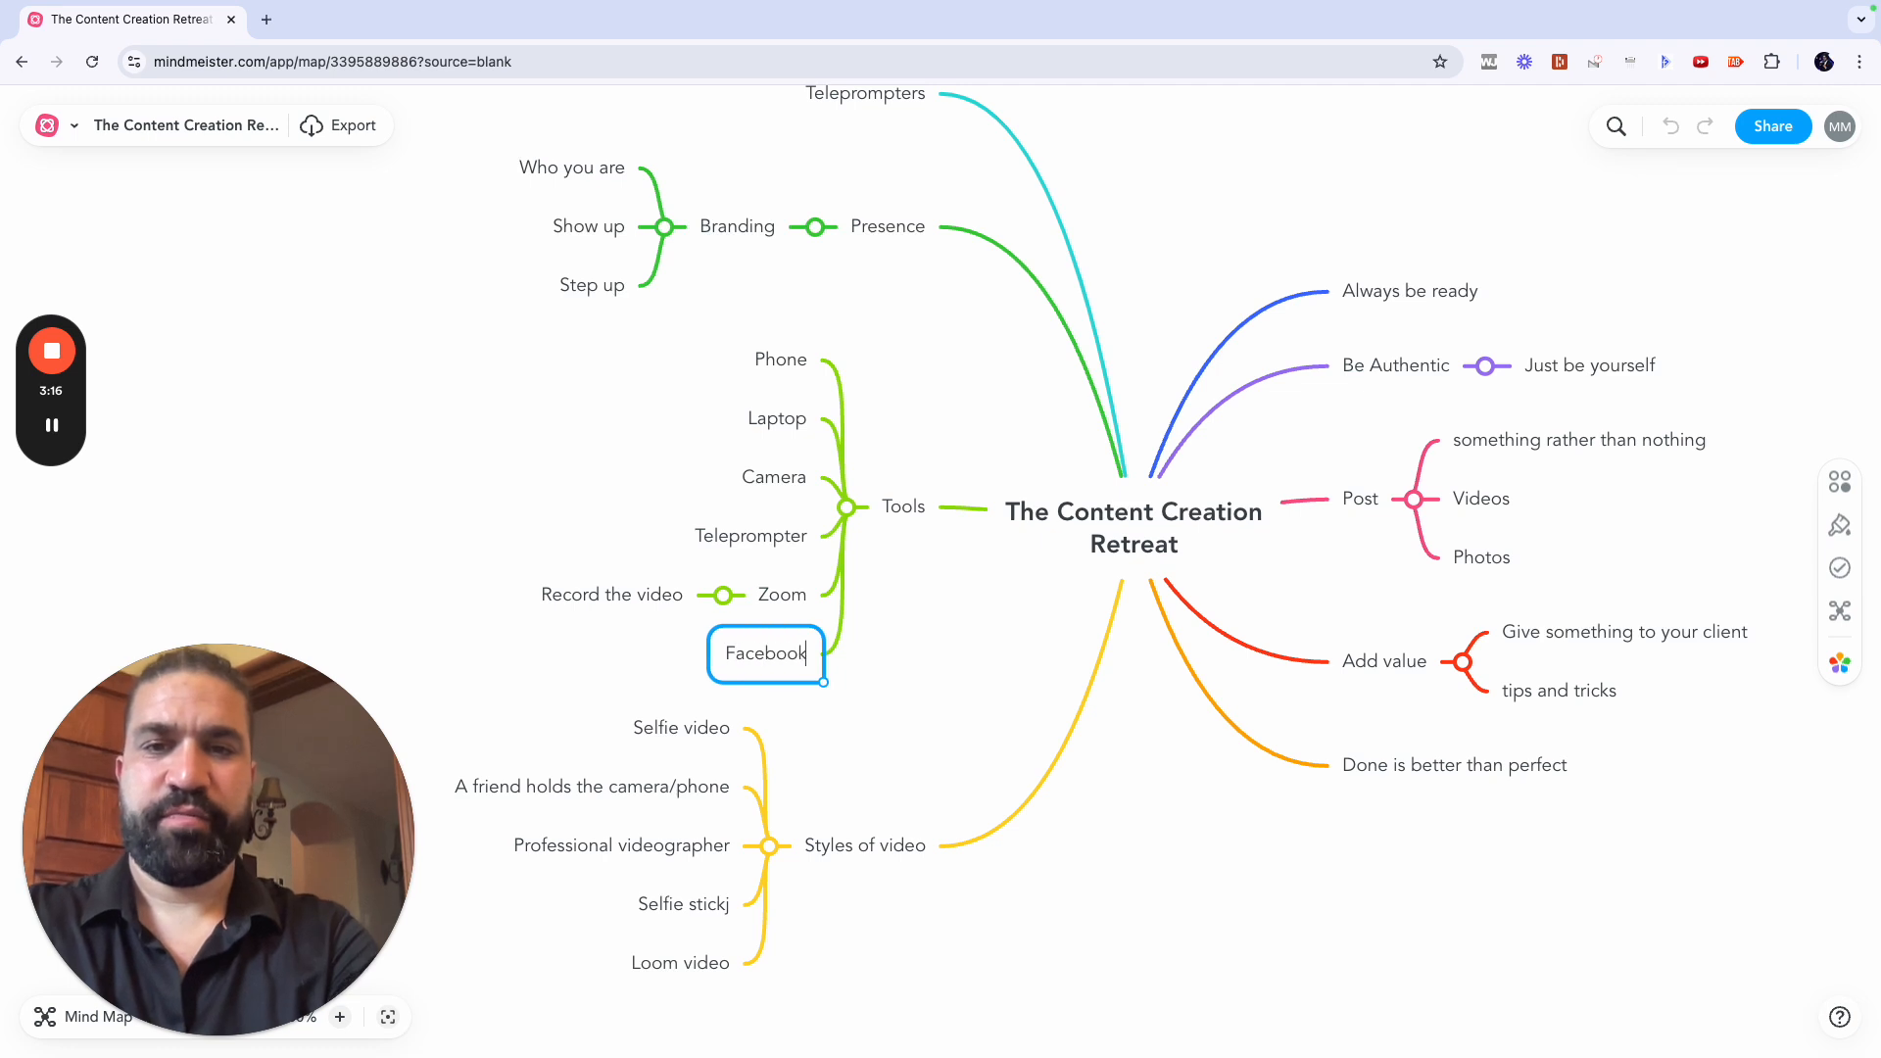
{"action": "key", "text": "Tab"}
{"action": "type", "text": "Live"}
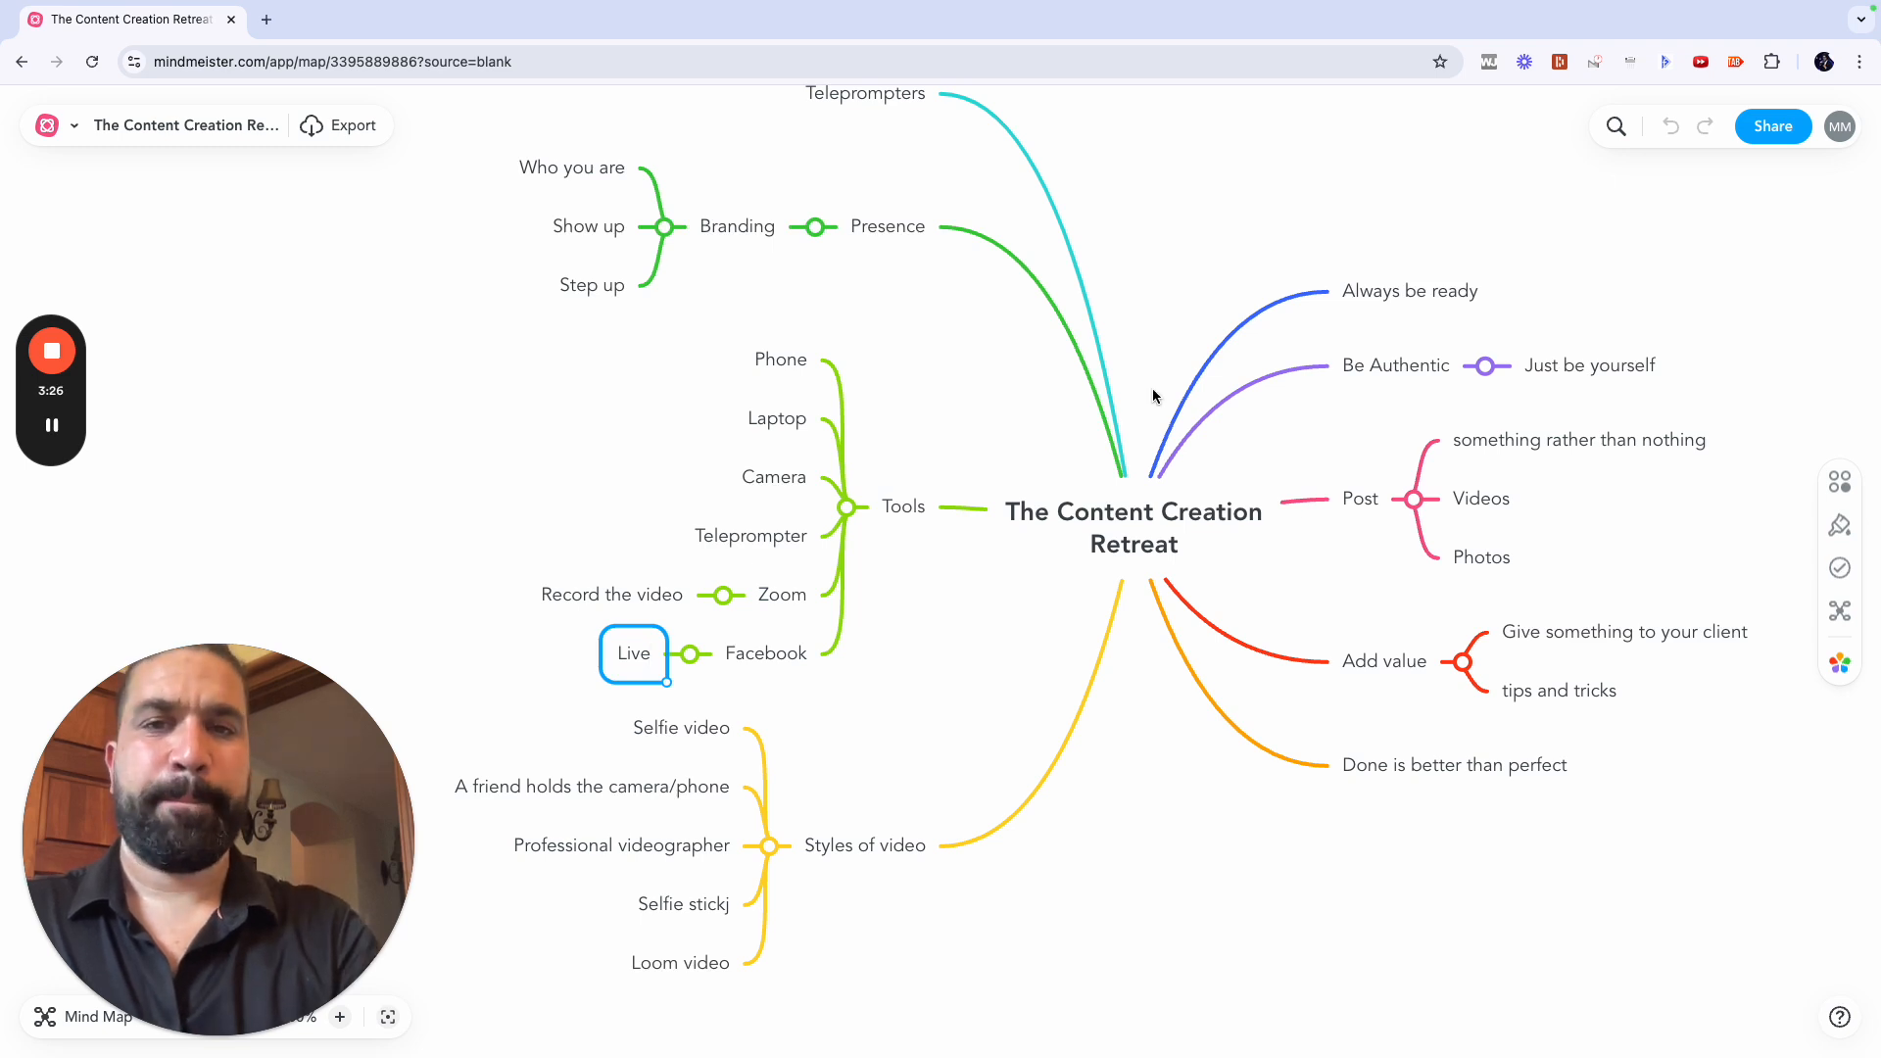
Step: Add a new main topic "Hire professionals" to the central topic The Content Creation Retreat
{"action": "scroll", "coordinate": [1154, 392], "scroll_direction": "up", "scroll_amount": 2}
{"action": "left_click", "coordinate": [1083, 596]}
{"action": "key", "text": "Tab"}
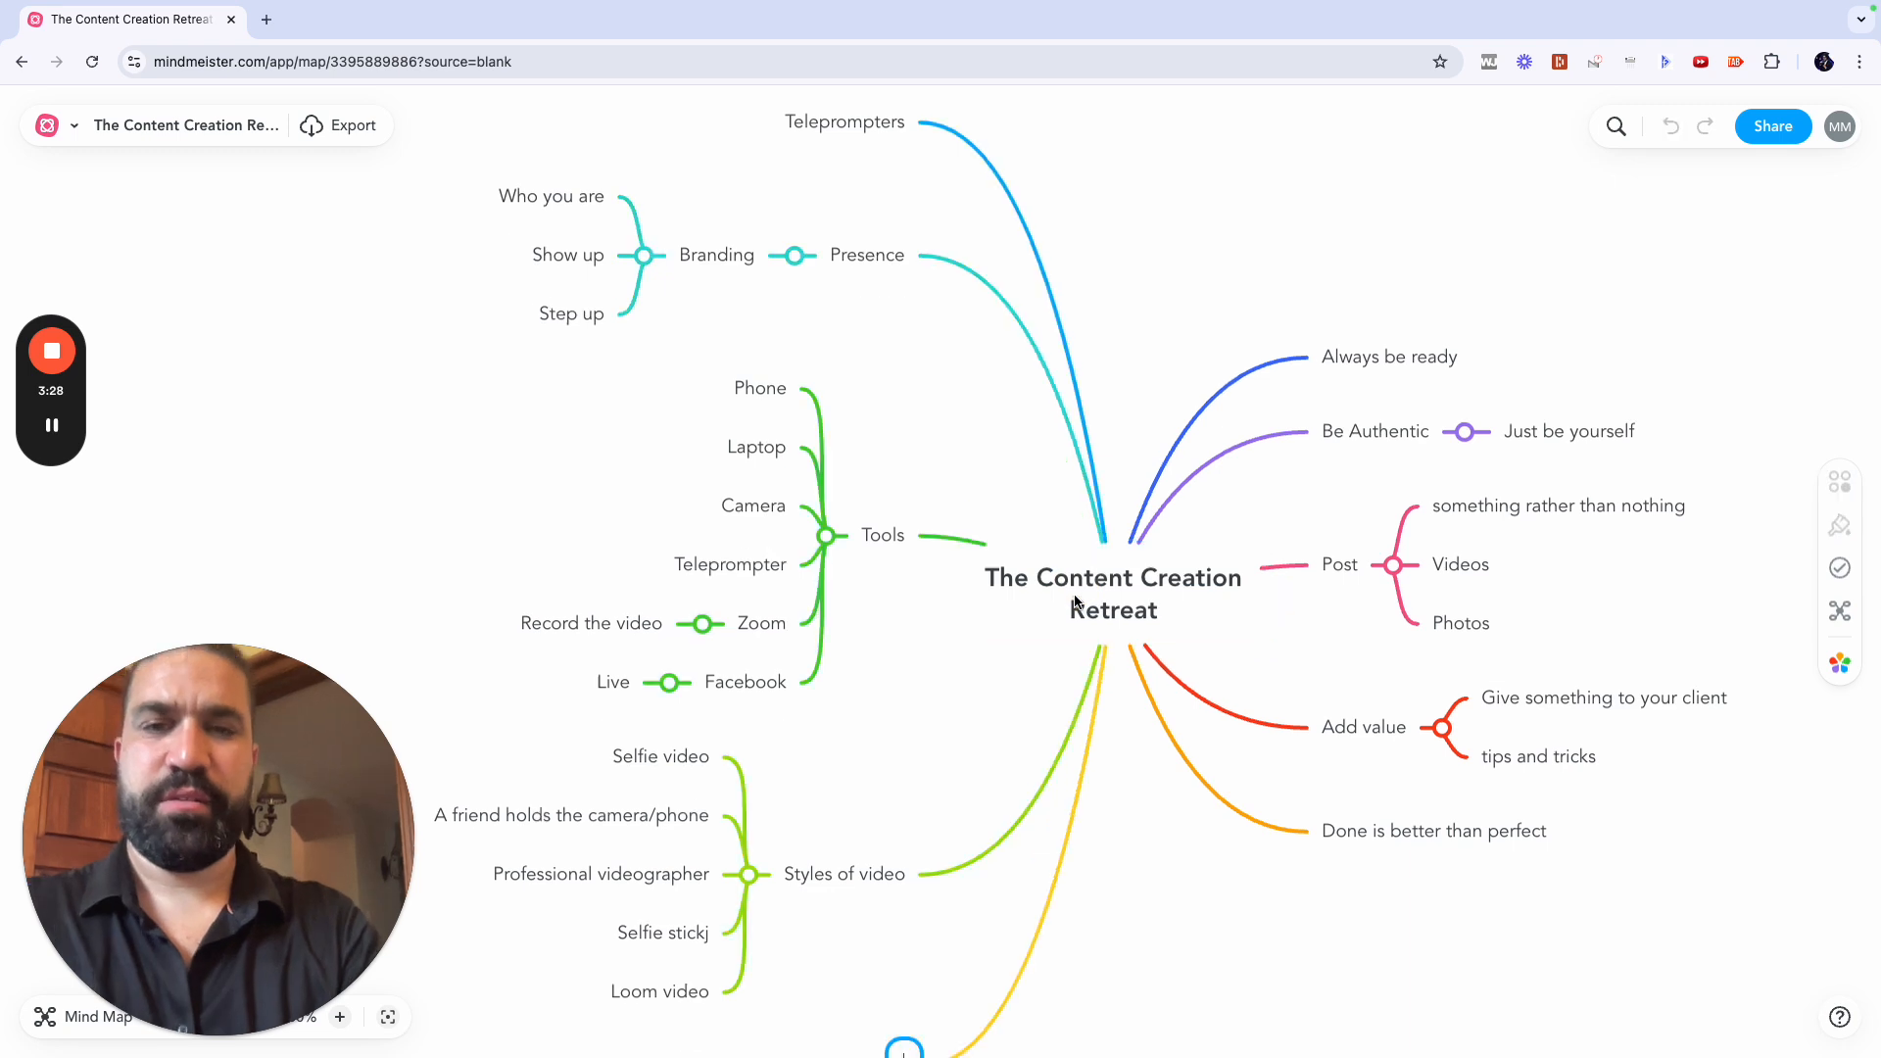
{"action": "type", "text": "Hire professionals"}
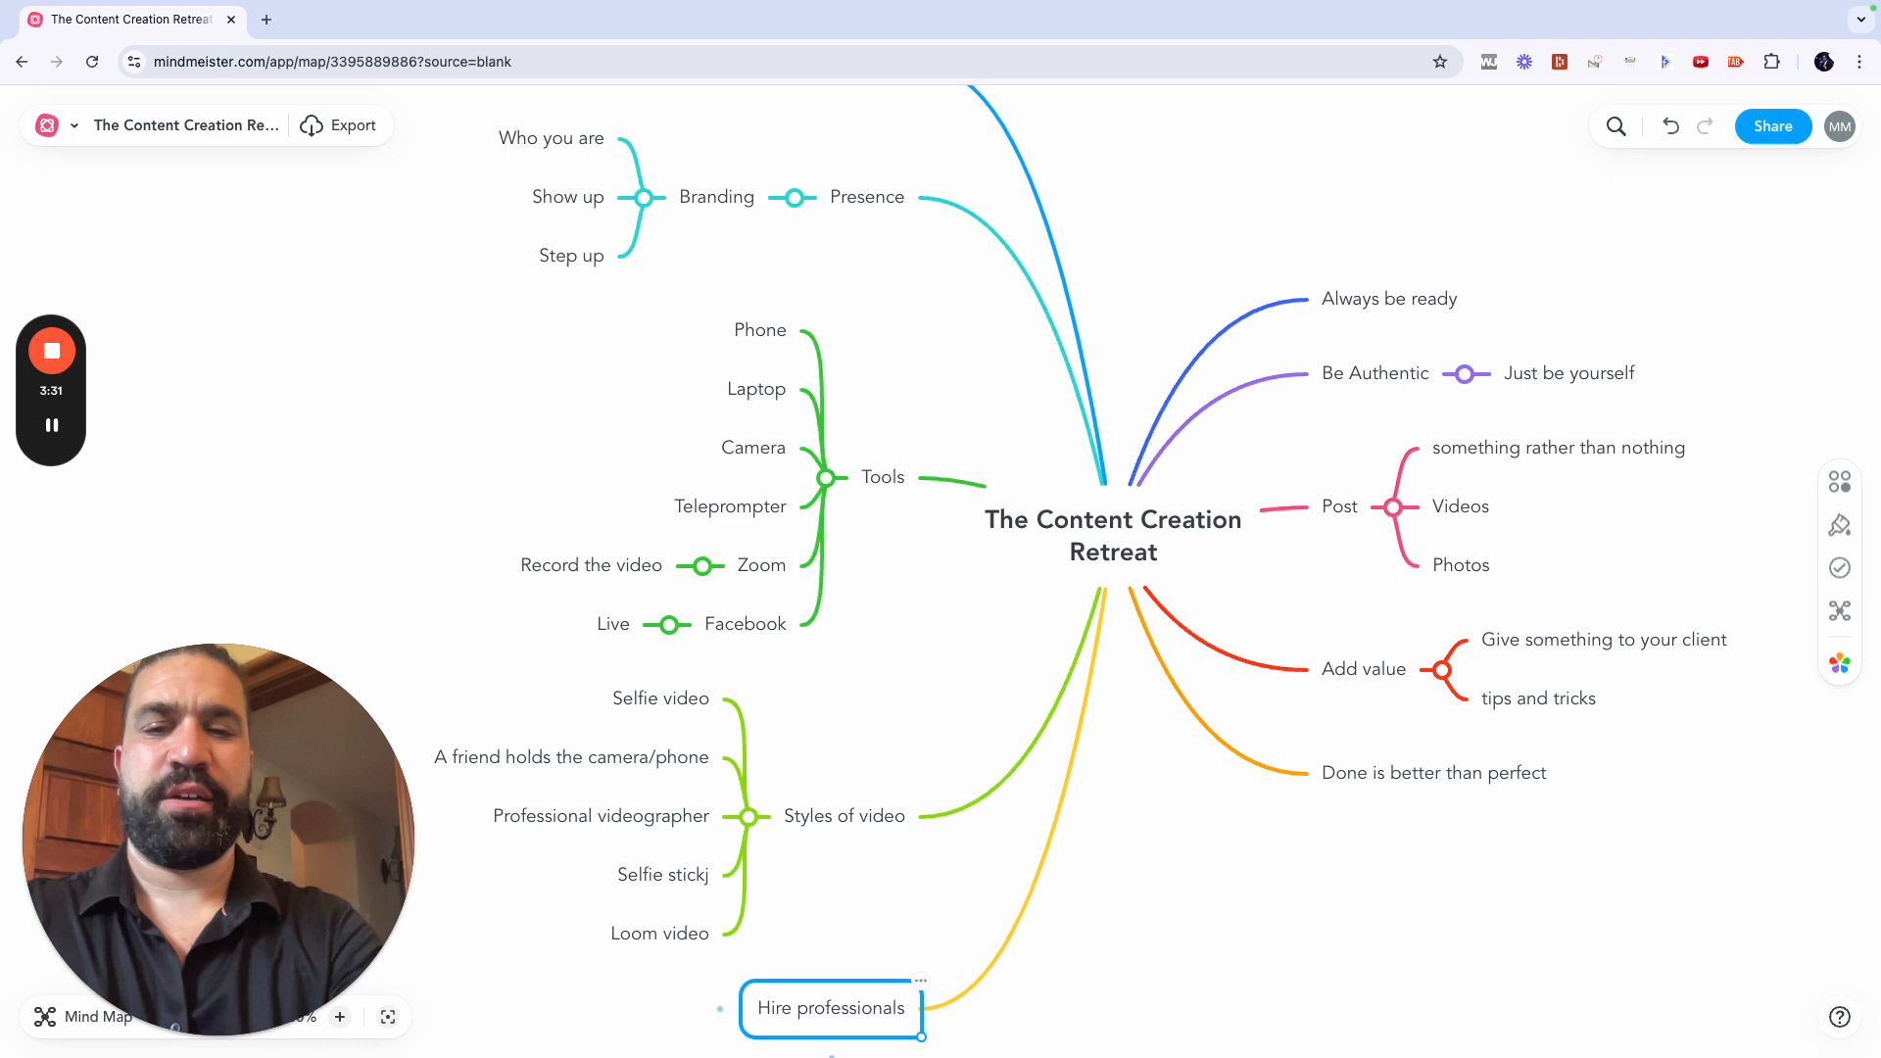
Step: Add a subtopic "A director can guide you to become" under the Hire professionals branch
{"action": "key", "text": "Tab"}
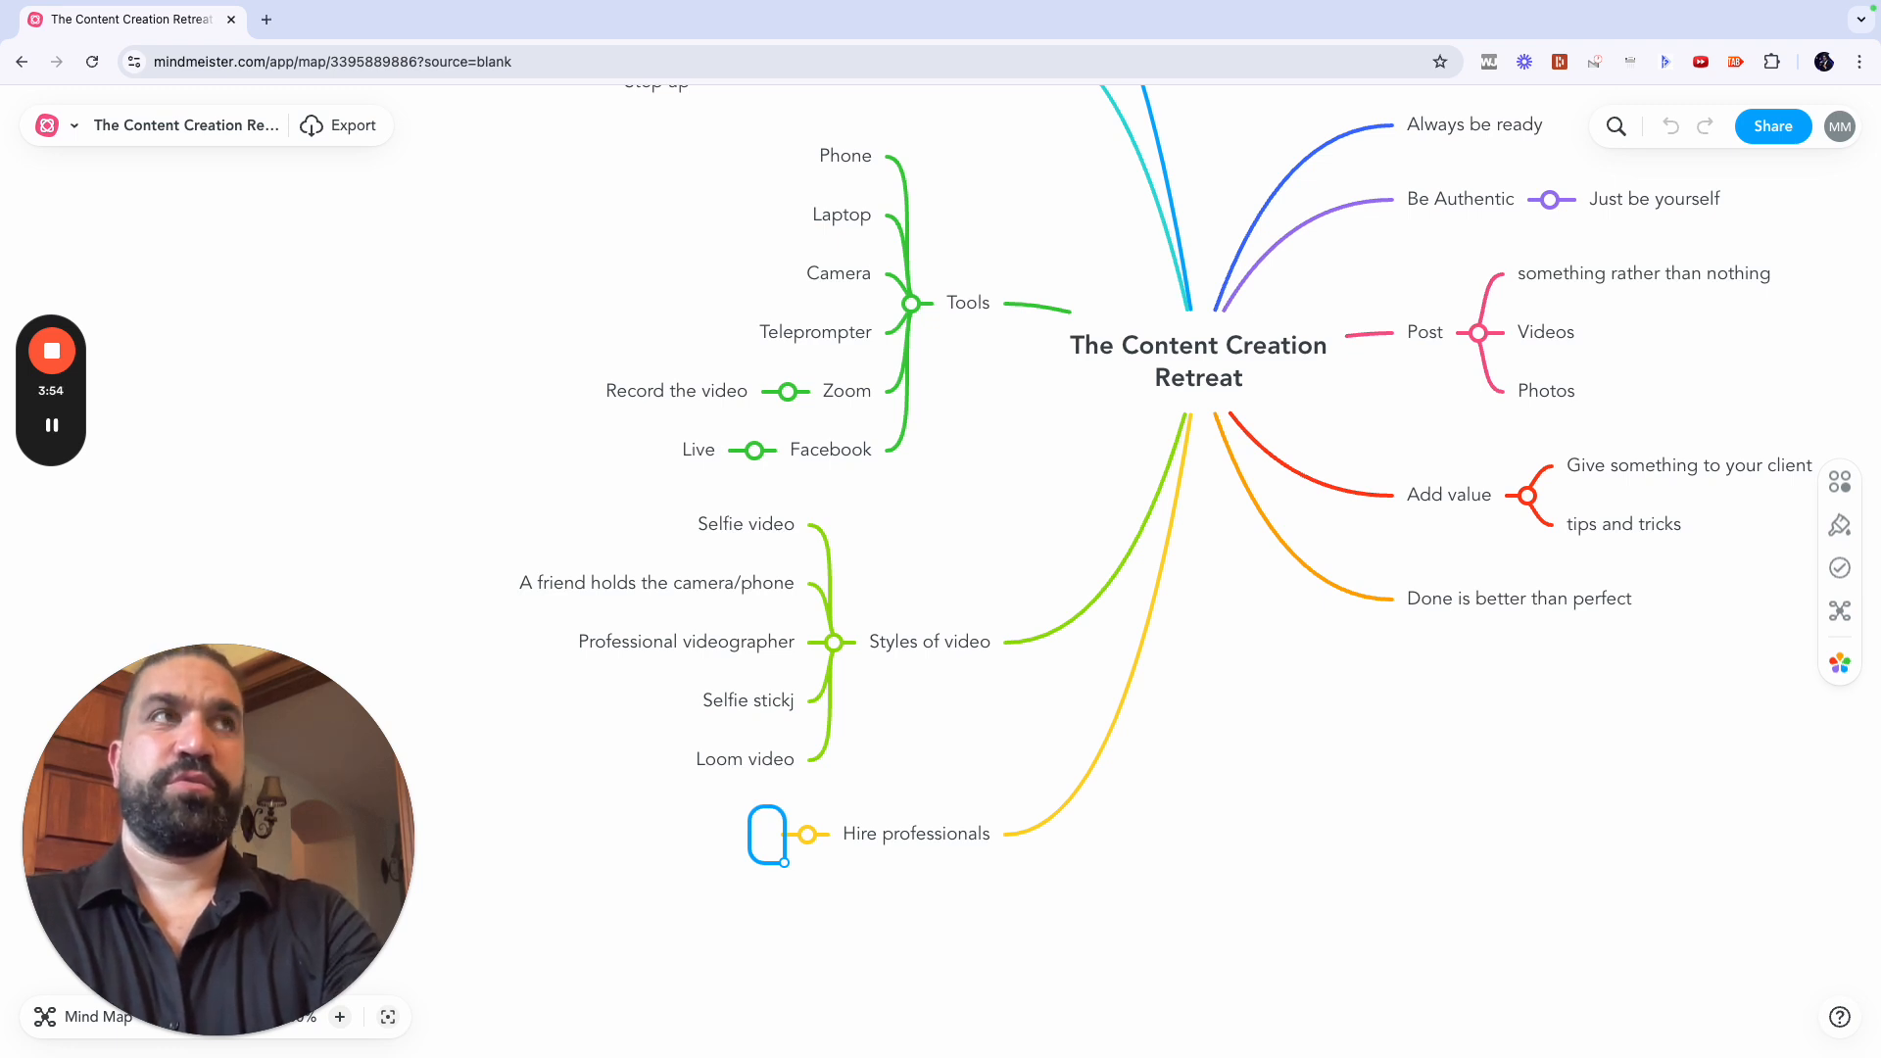
{"action": "type", "text": "A dd"}
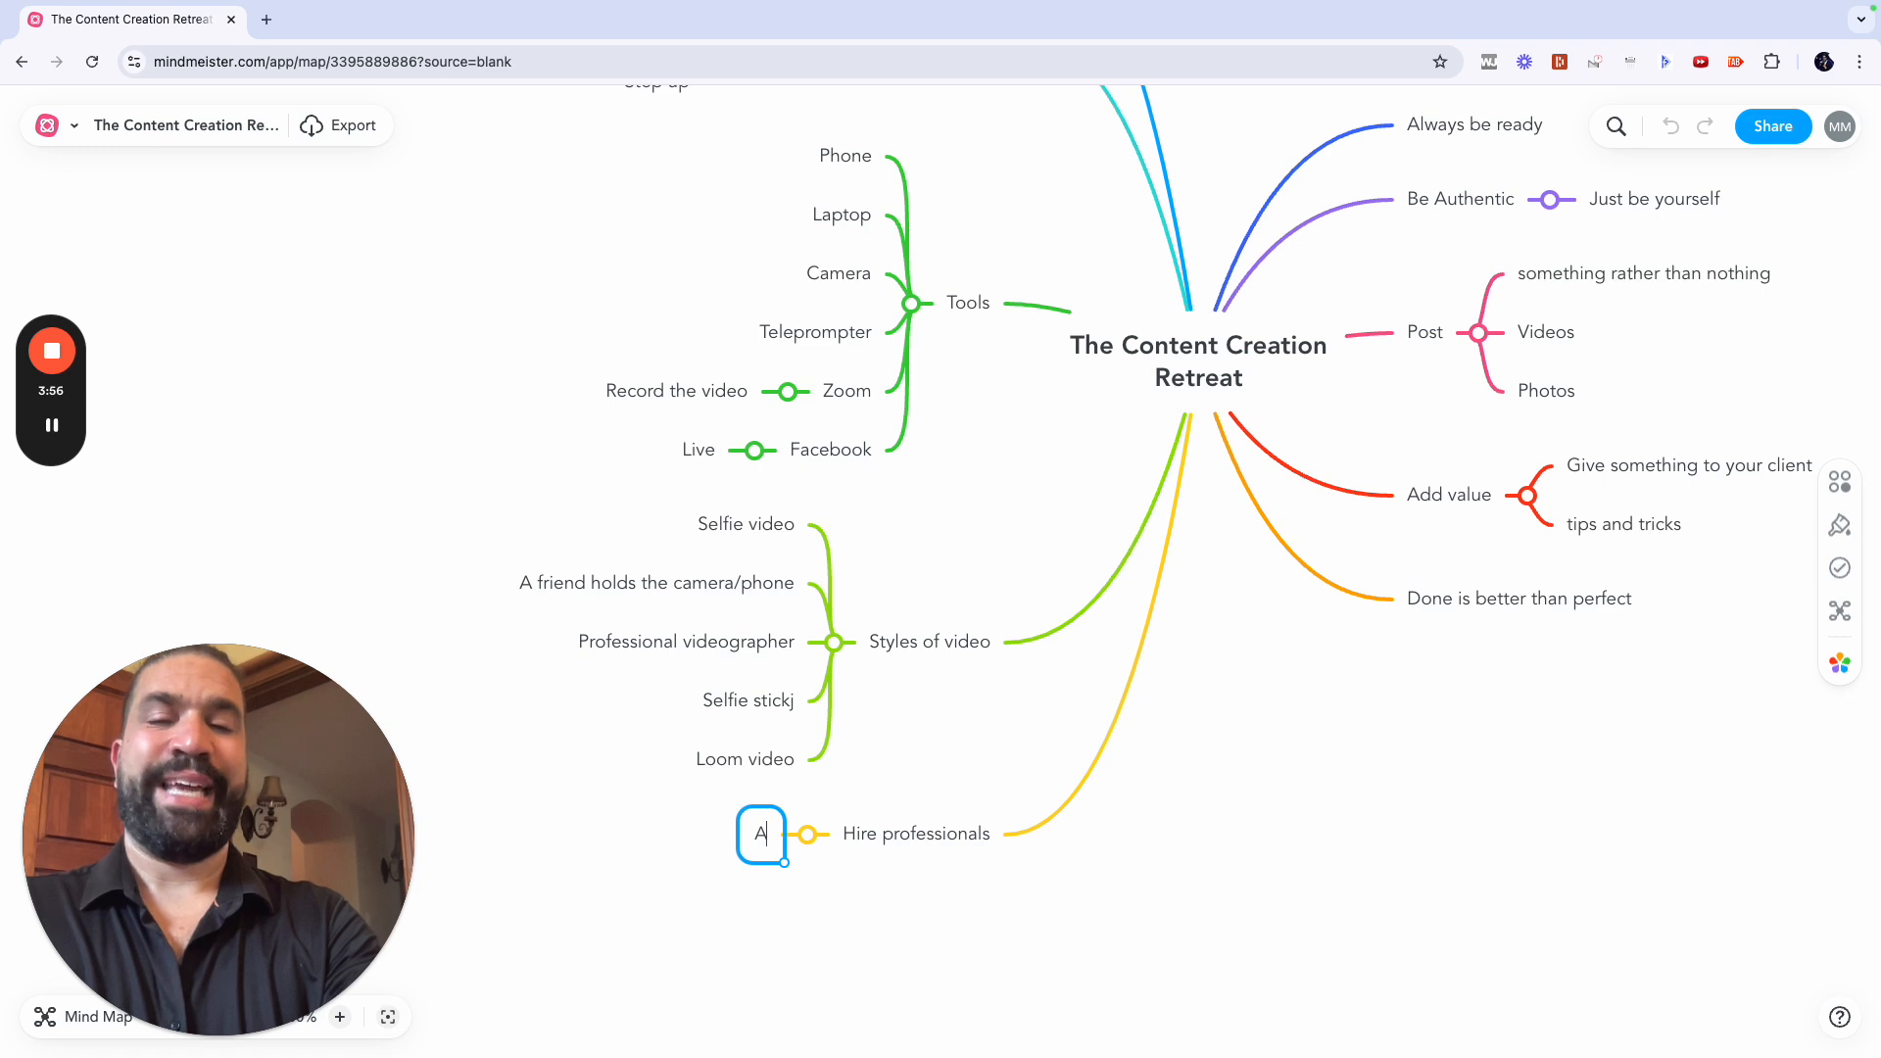
{"action": "key", "text": "BackSpace"}
{"action": "type", "text": "d"}
{"action": "key", "text": "BackSpace"}
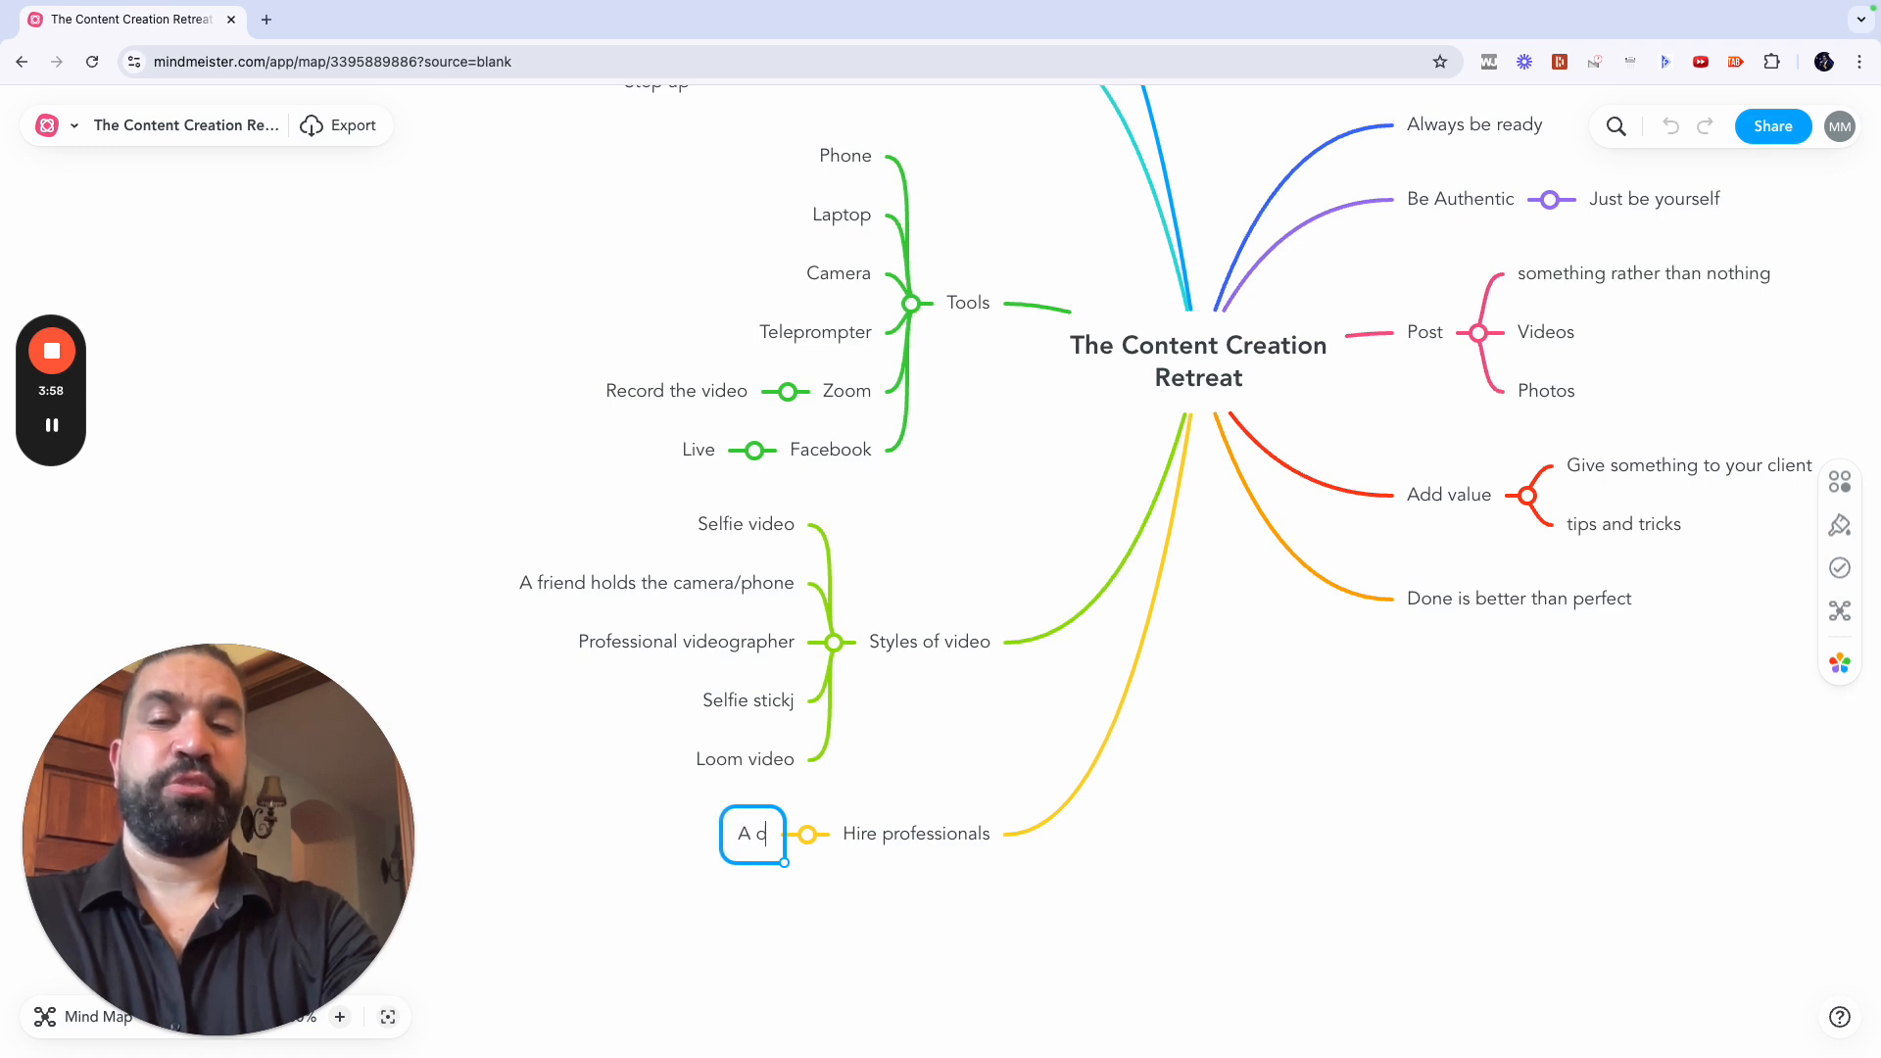
{"action": "type", "text": "irector"}
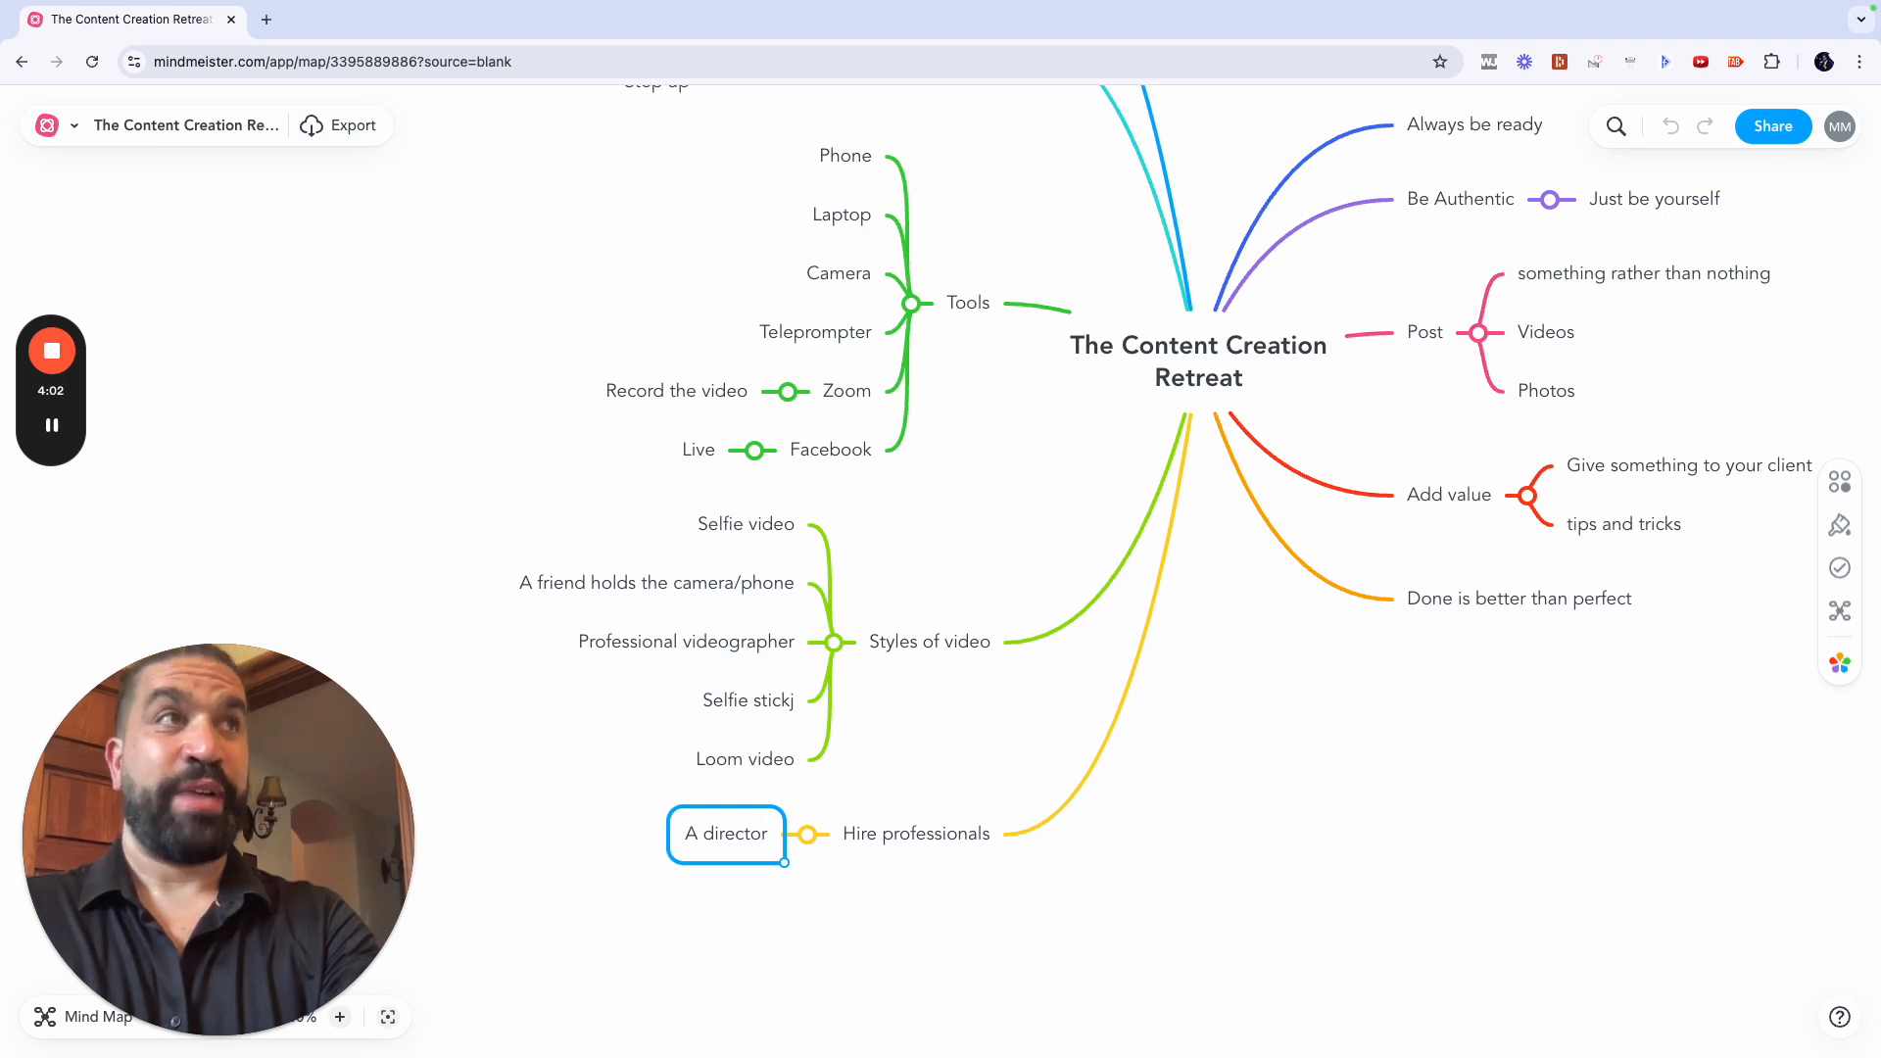
{"action": "type", "text": " can g"}
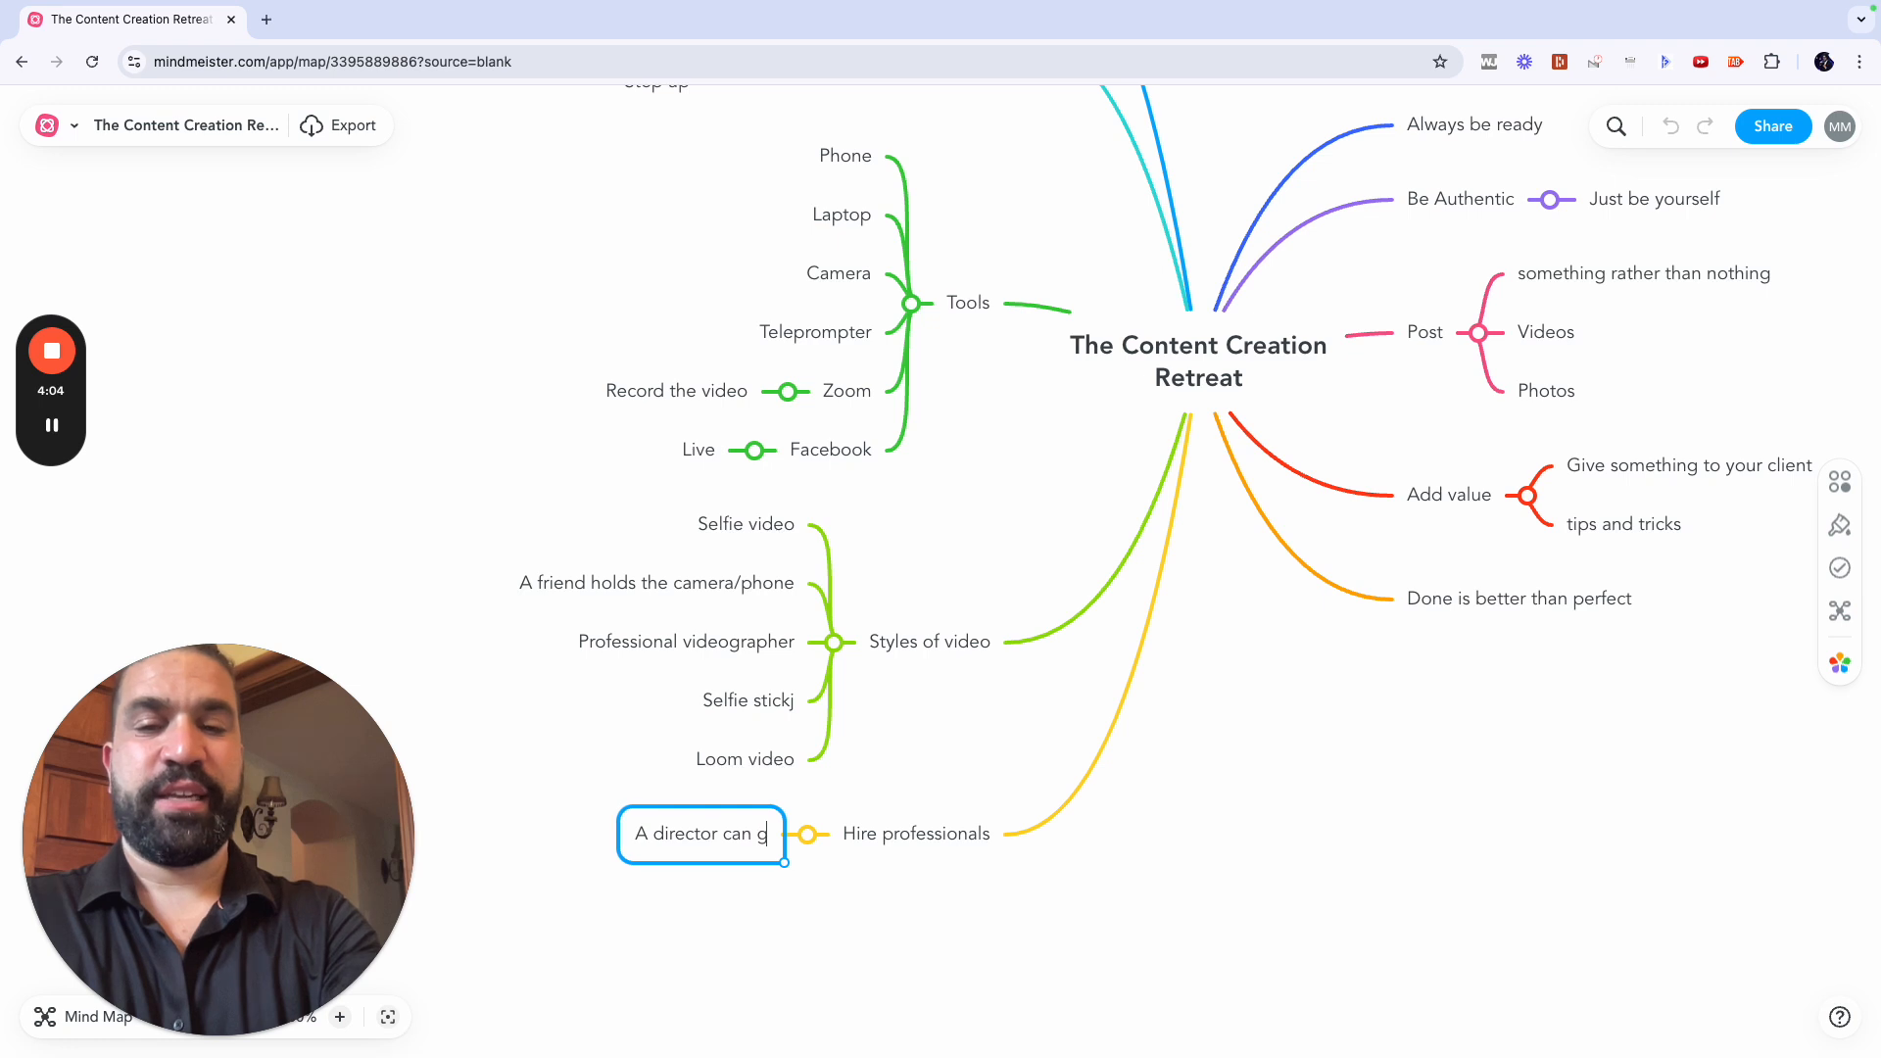
{"action": "type", "text": "uide you to"}
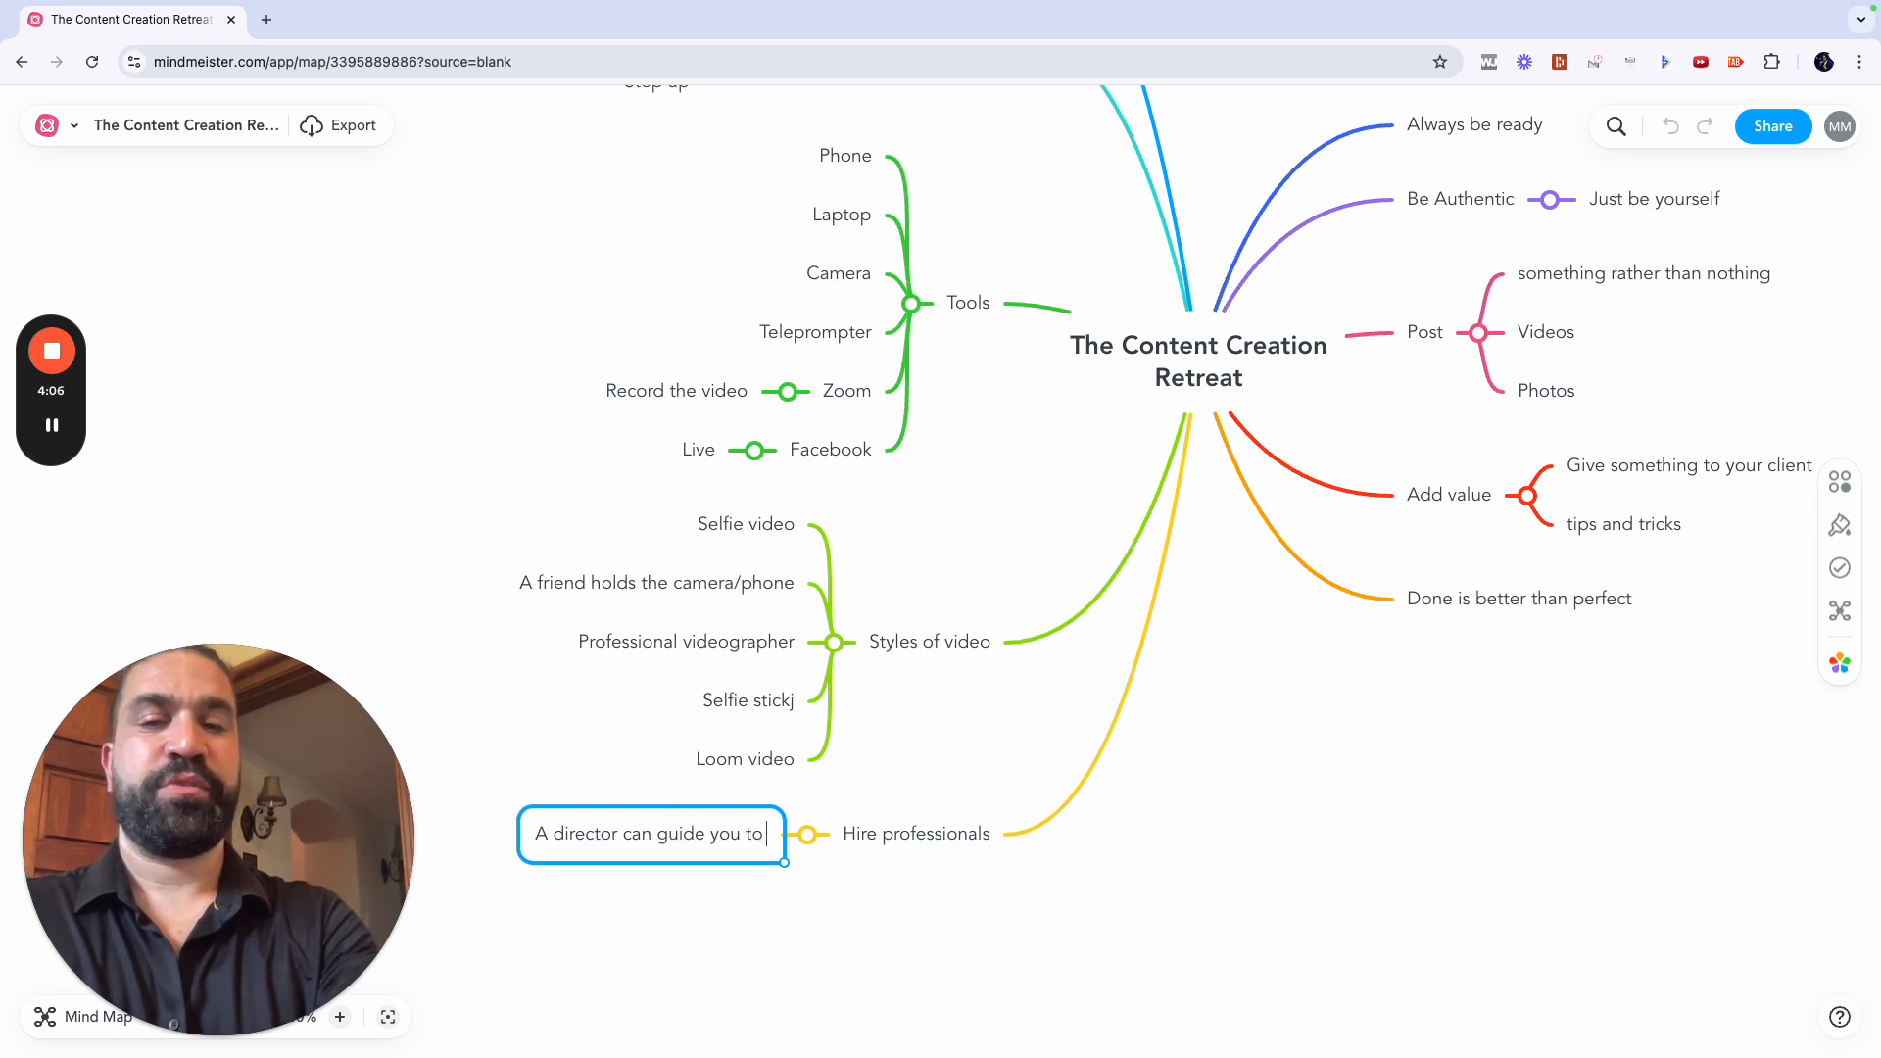
{"action": "type", "text": " become"}
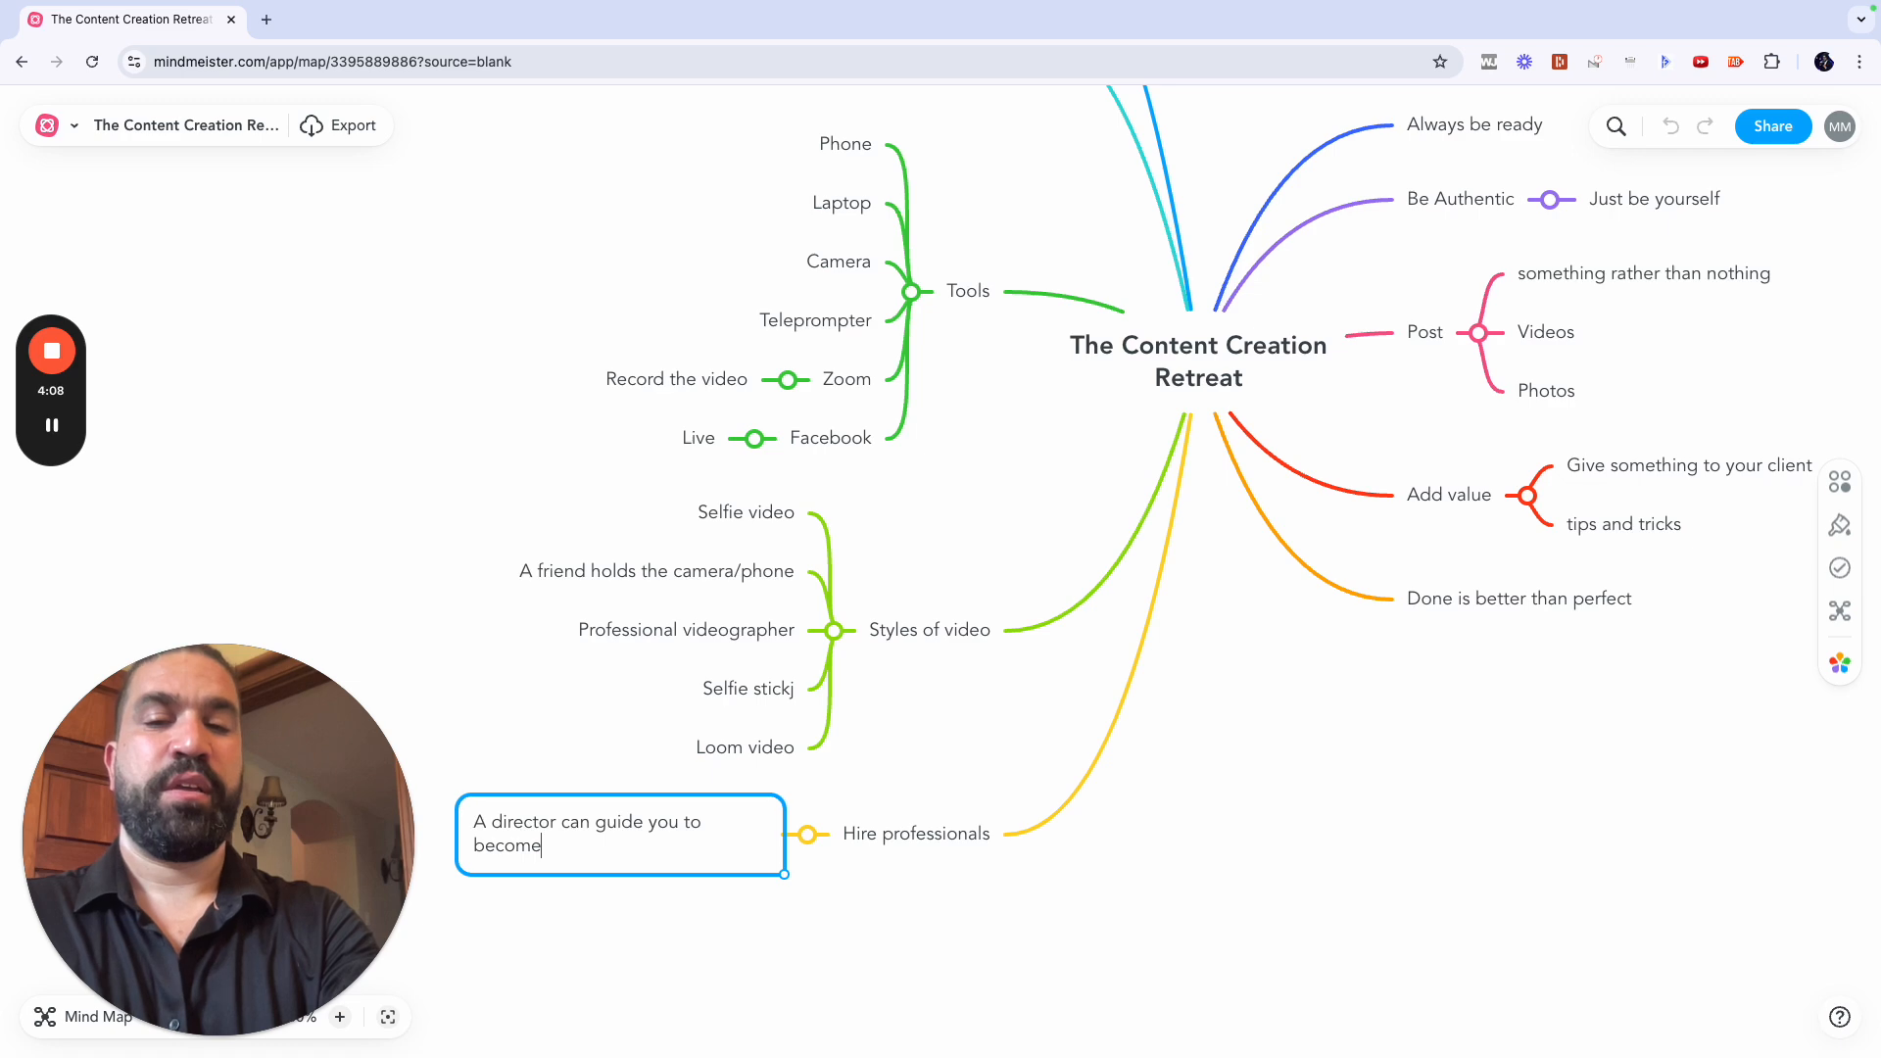
Step: Add the child topics "More comfortable" and "More clear" under "A director can guide you to become"
{"action": "key", "text": "Tab"}
{"action": "type", "text": "More"}
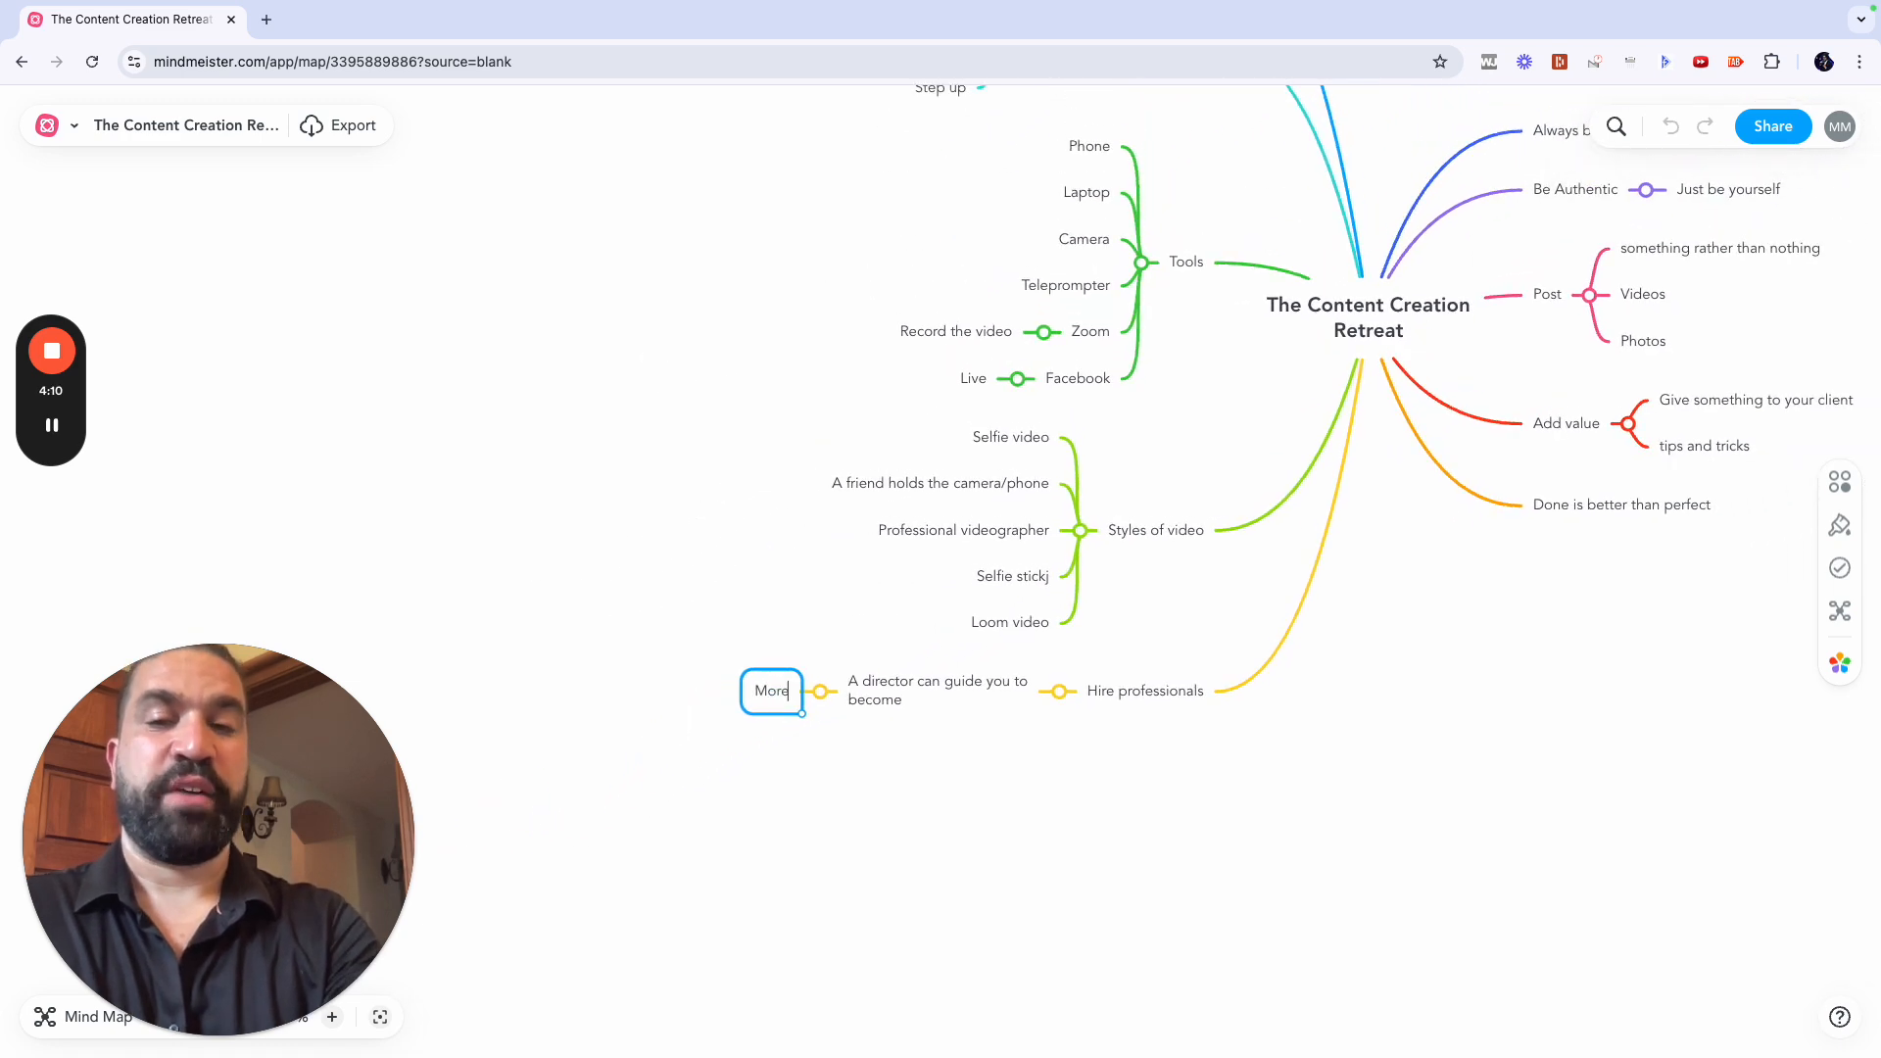
{"action": "type", "text": " comfortable"}
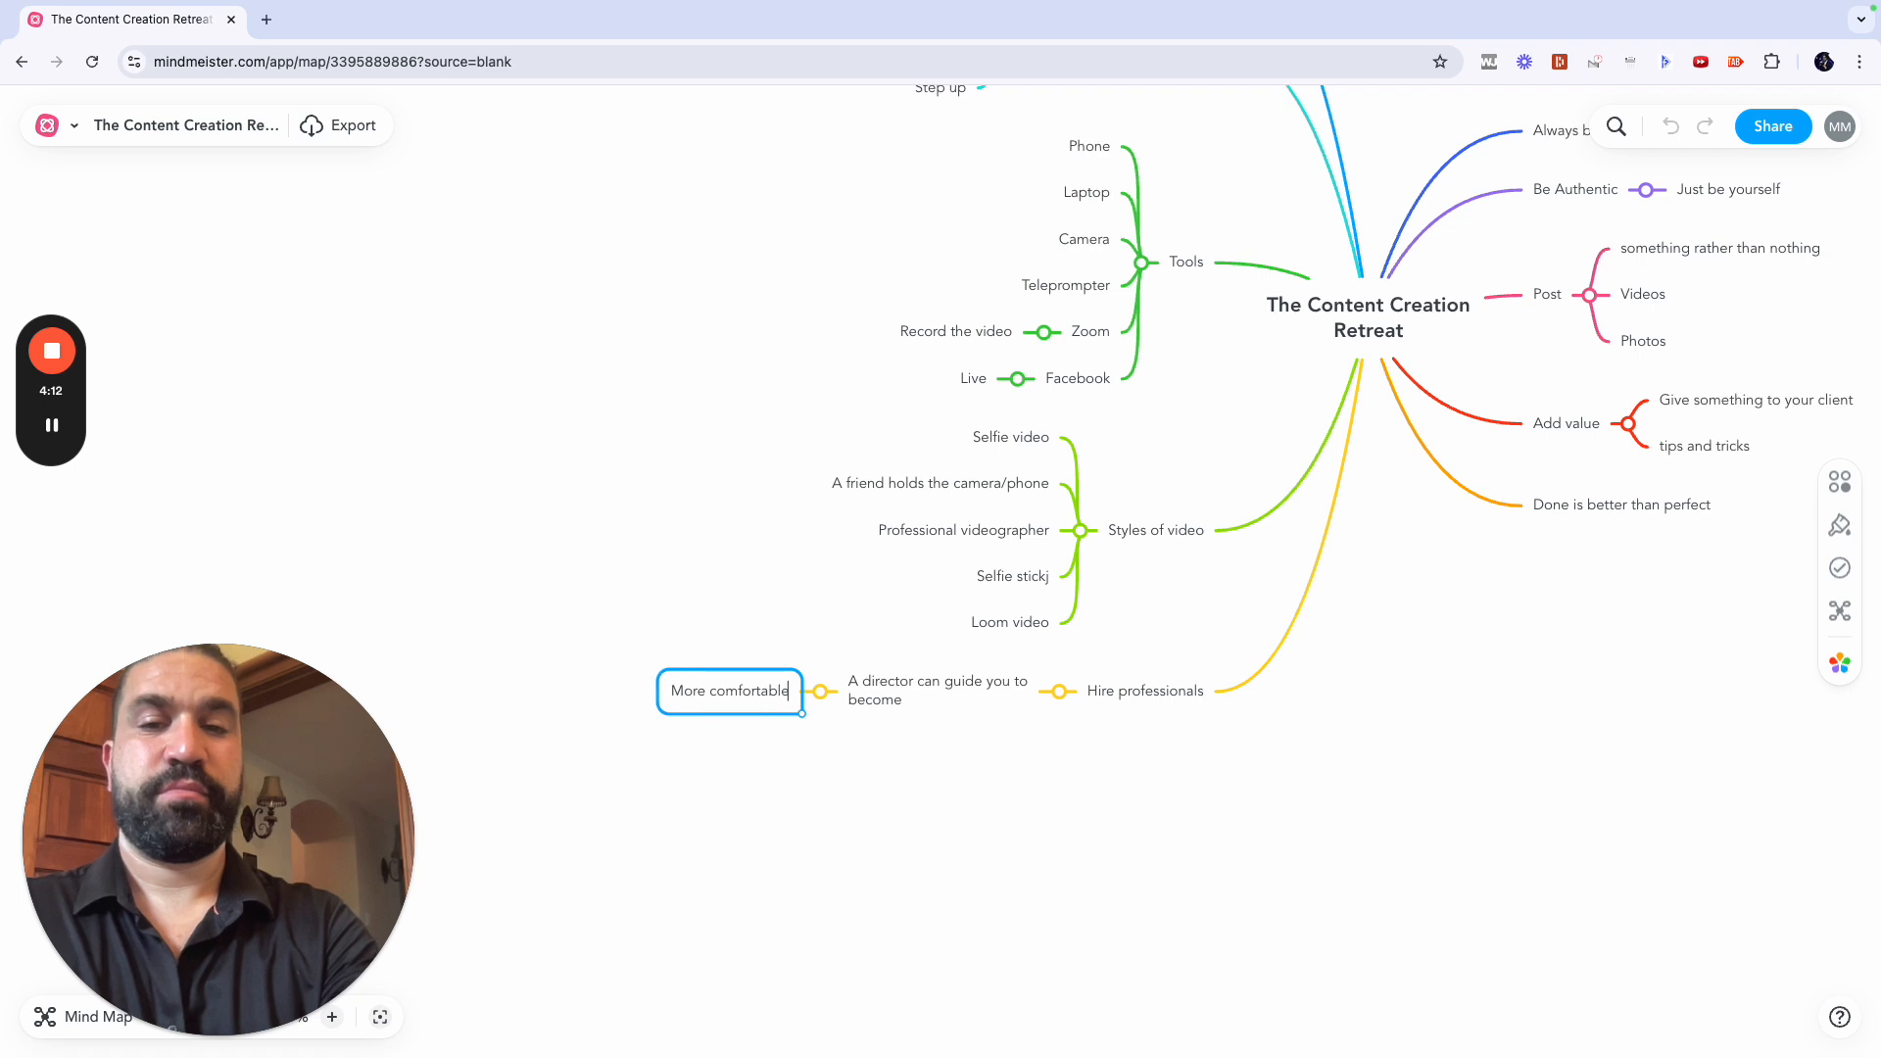
{"action": "key", "text": "Return"}
{"action": "type", "text": "More clear"}
{"action": "key", "text": "Return"}
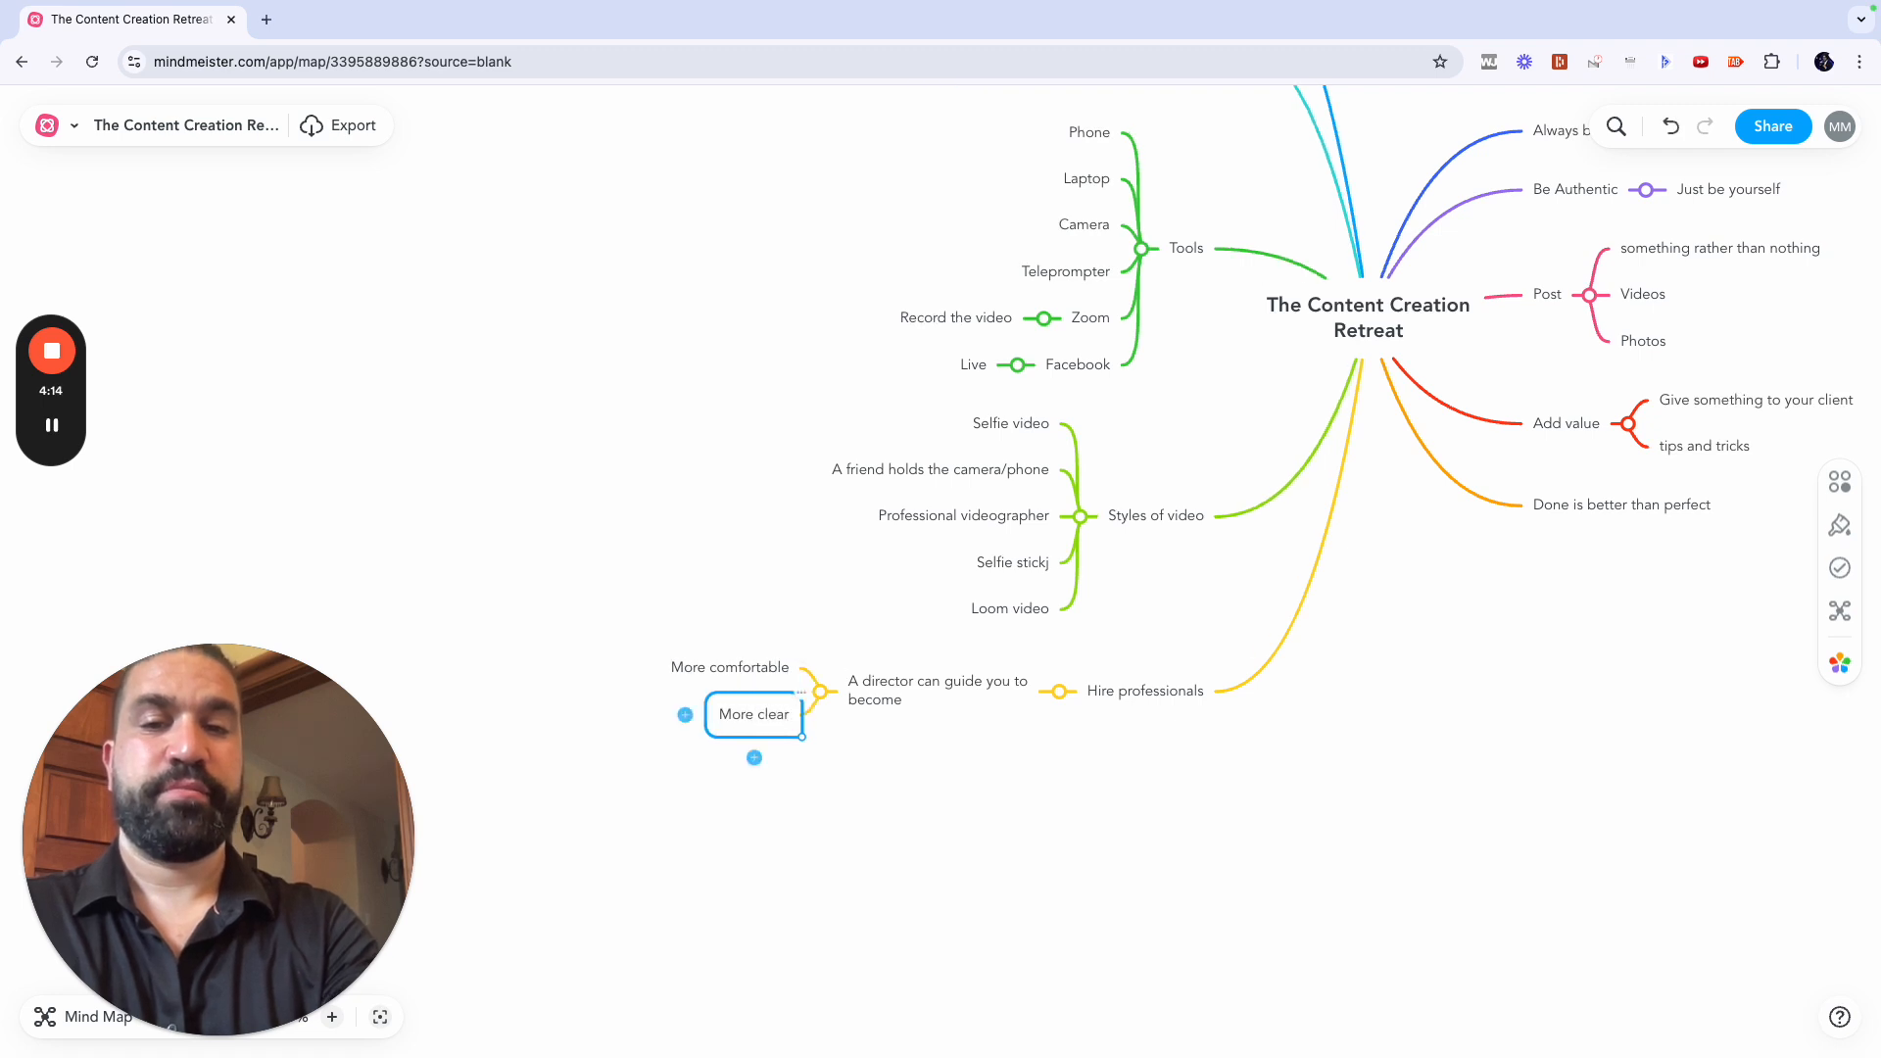
Step: Examine the Hire professionals branch and its director subtopic, along with the surrounding branches of the mind map
{"action": "scroll", "coordinate": [1048, 646], "scroll_direction": "up", "scroll_amount": 2}
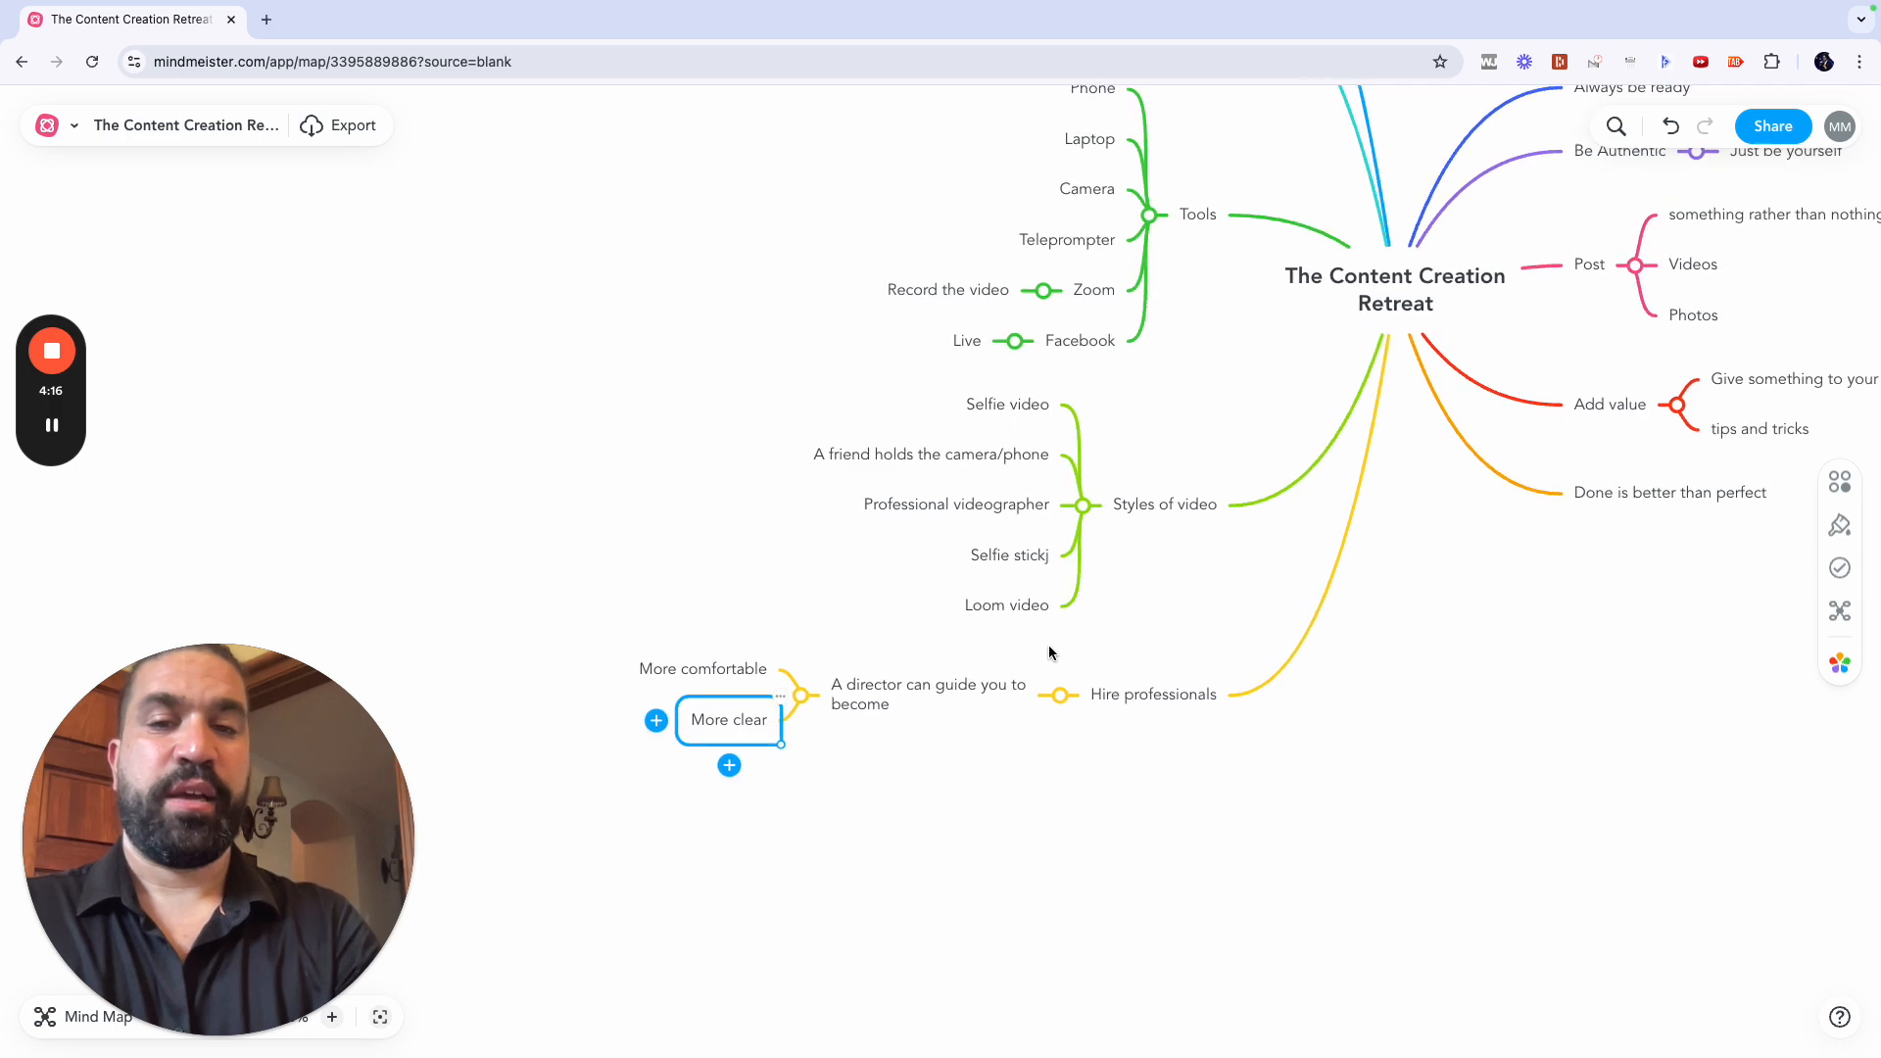
{"action": "scroll", "coordinate": [932, 690], "scroll_direction": "up", "scroll_amount": 3}
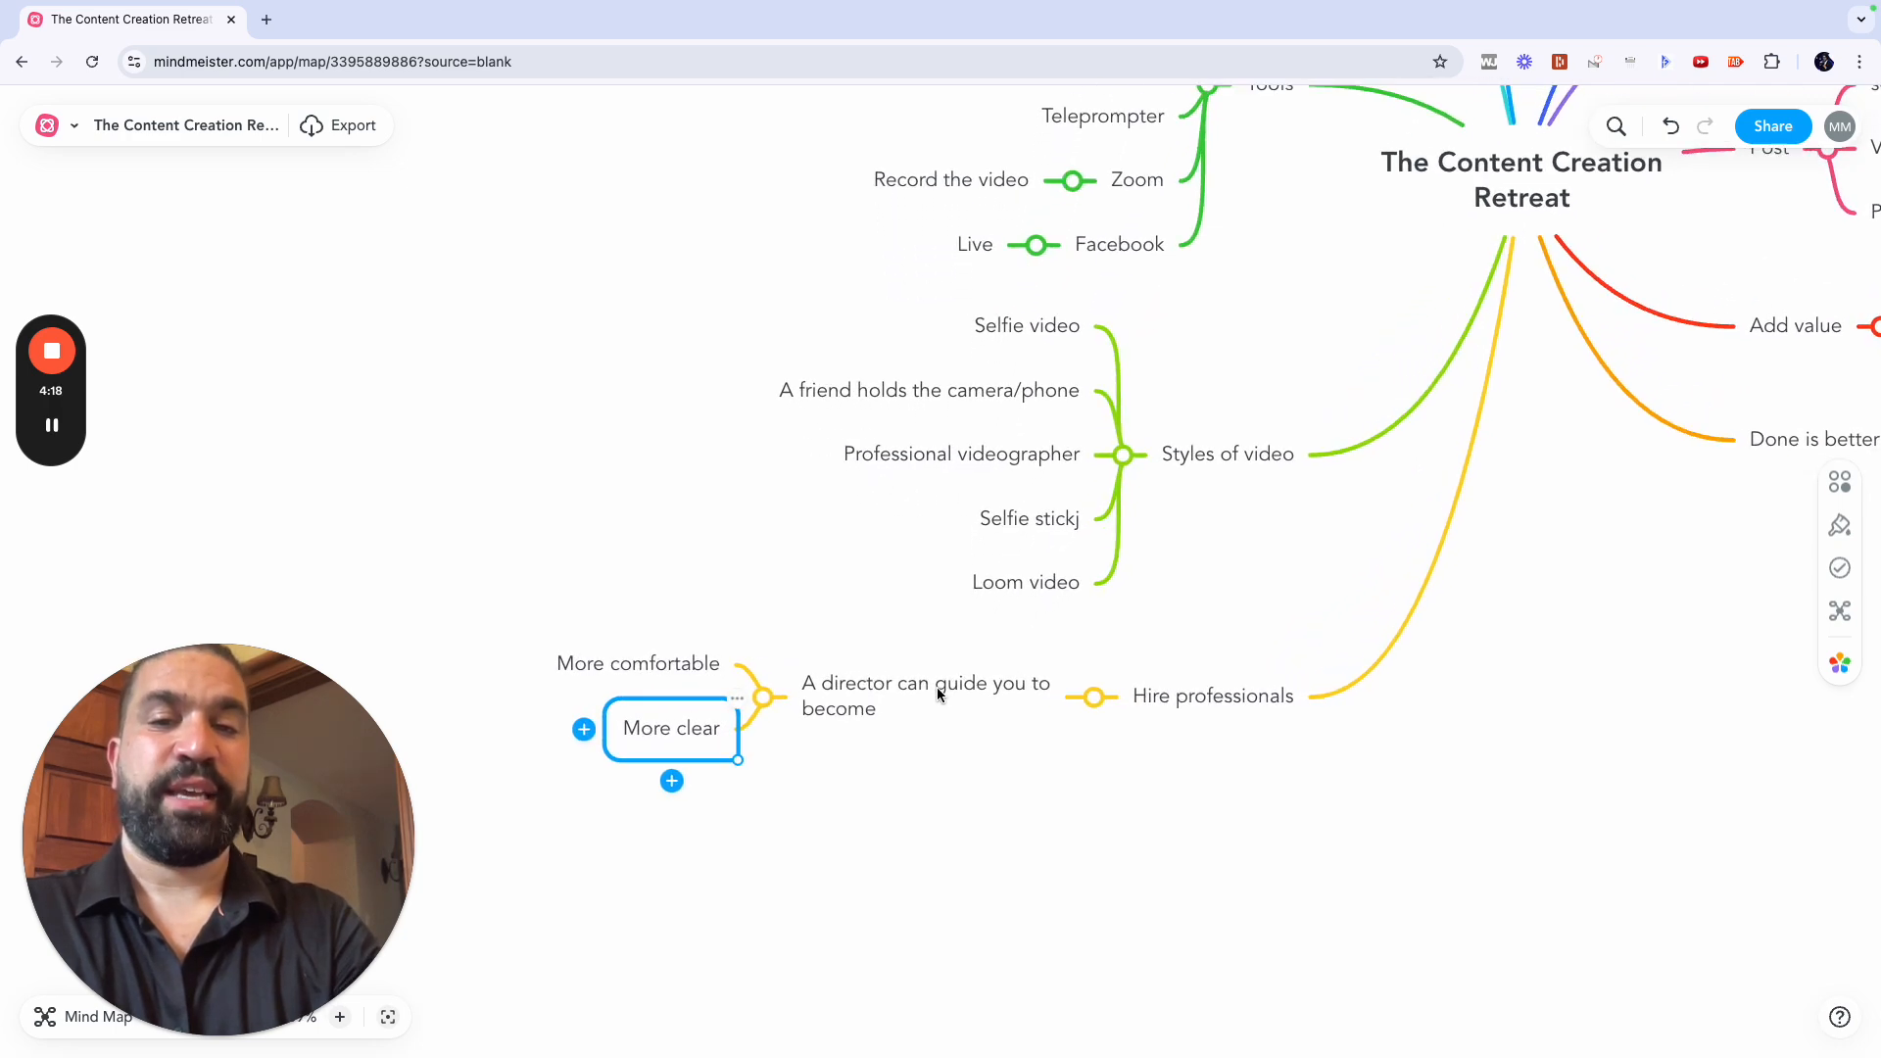
{"action": "scroll", "coordinate": [936, 694], "scroll_direction": "up", "scroll_amount": 1}
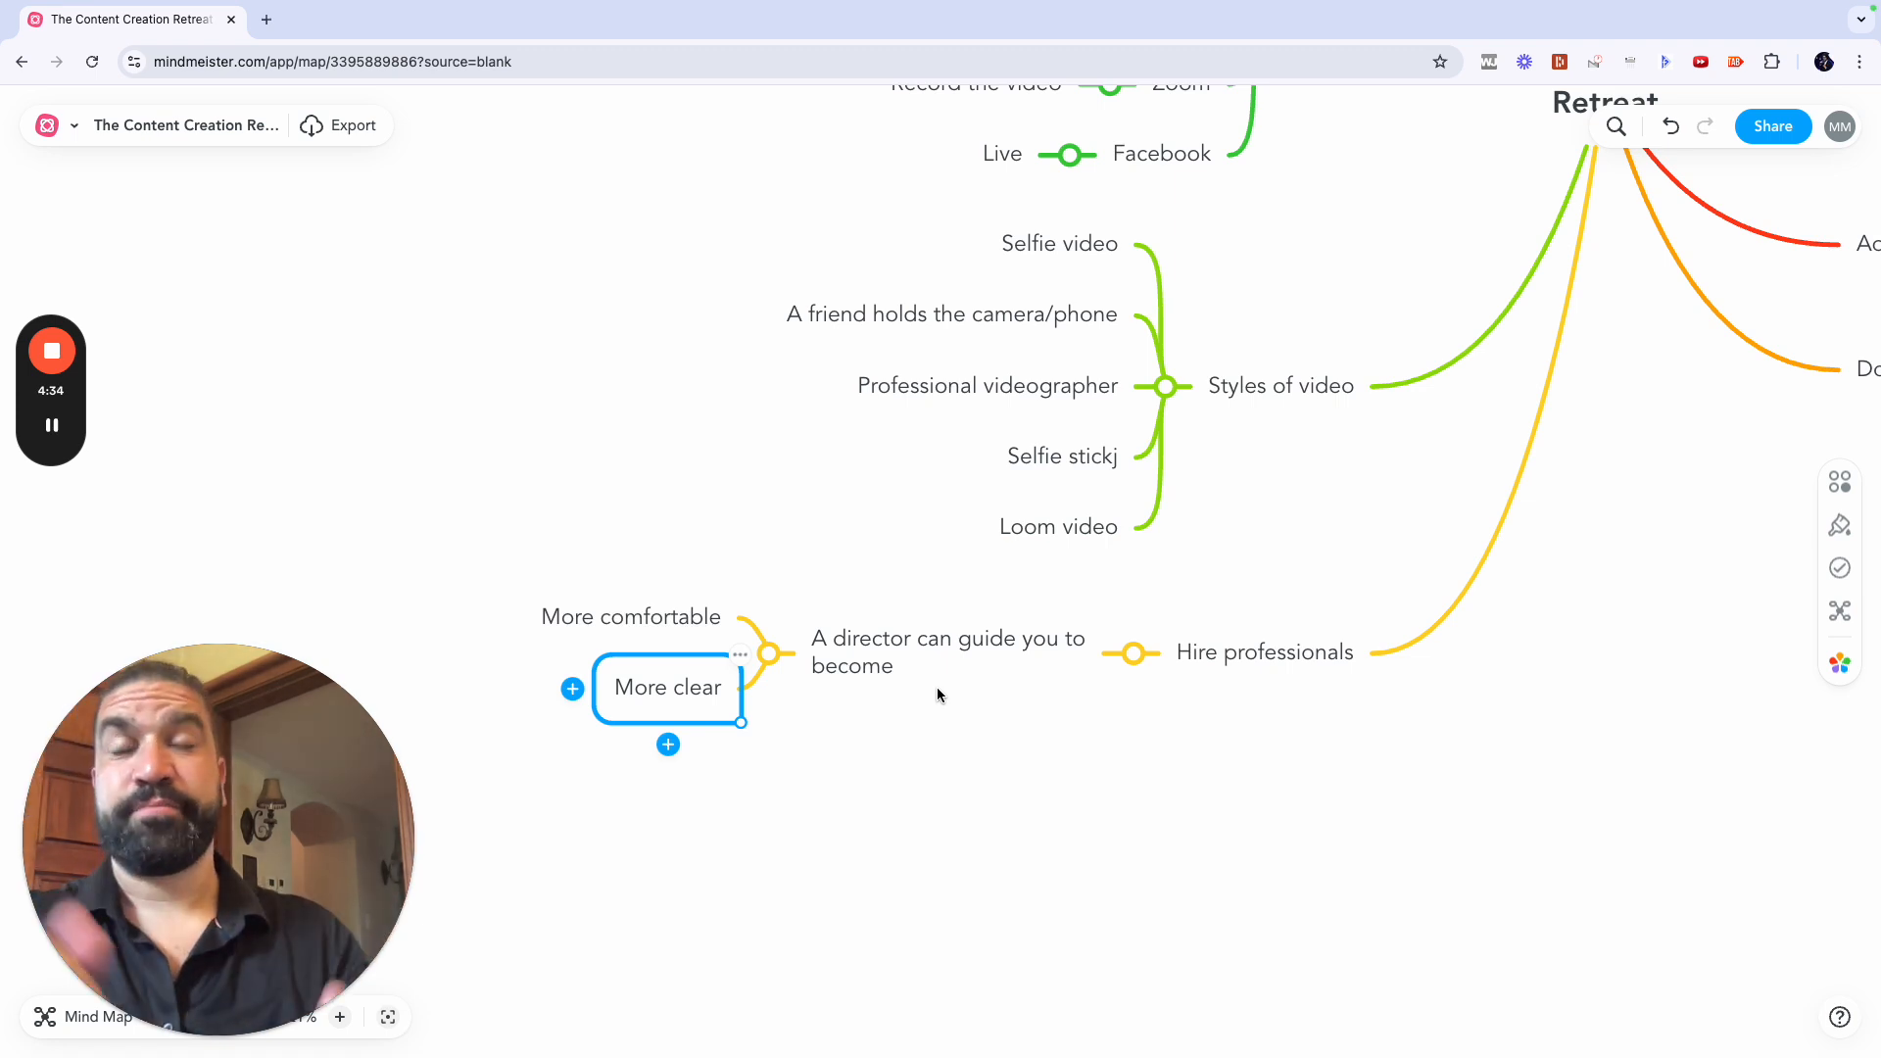
{"action": "left_click", "coordinate": [905, 655]}
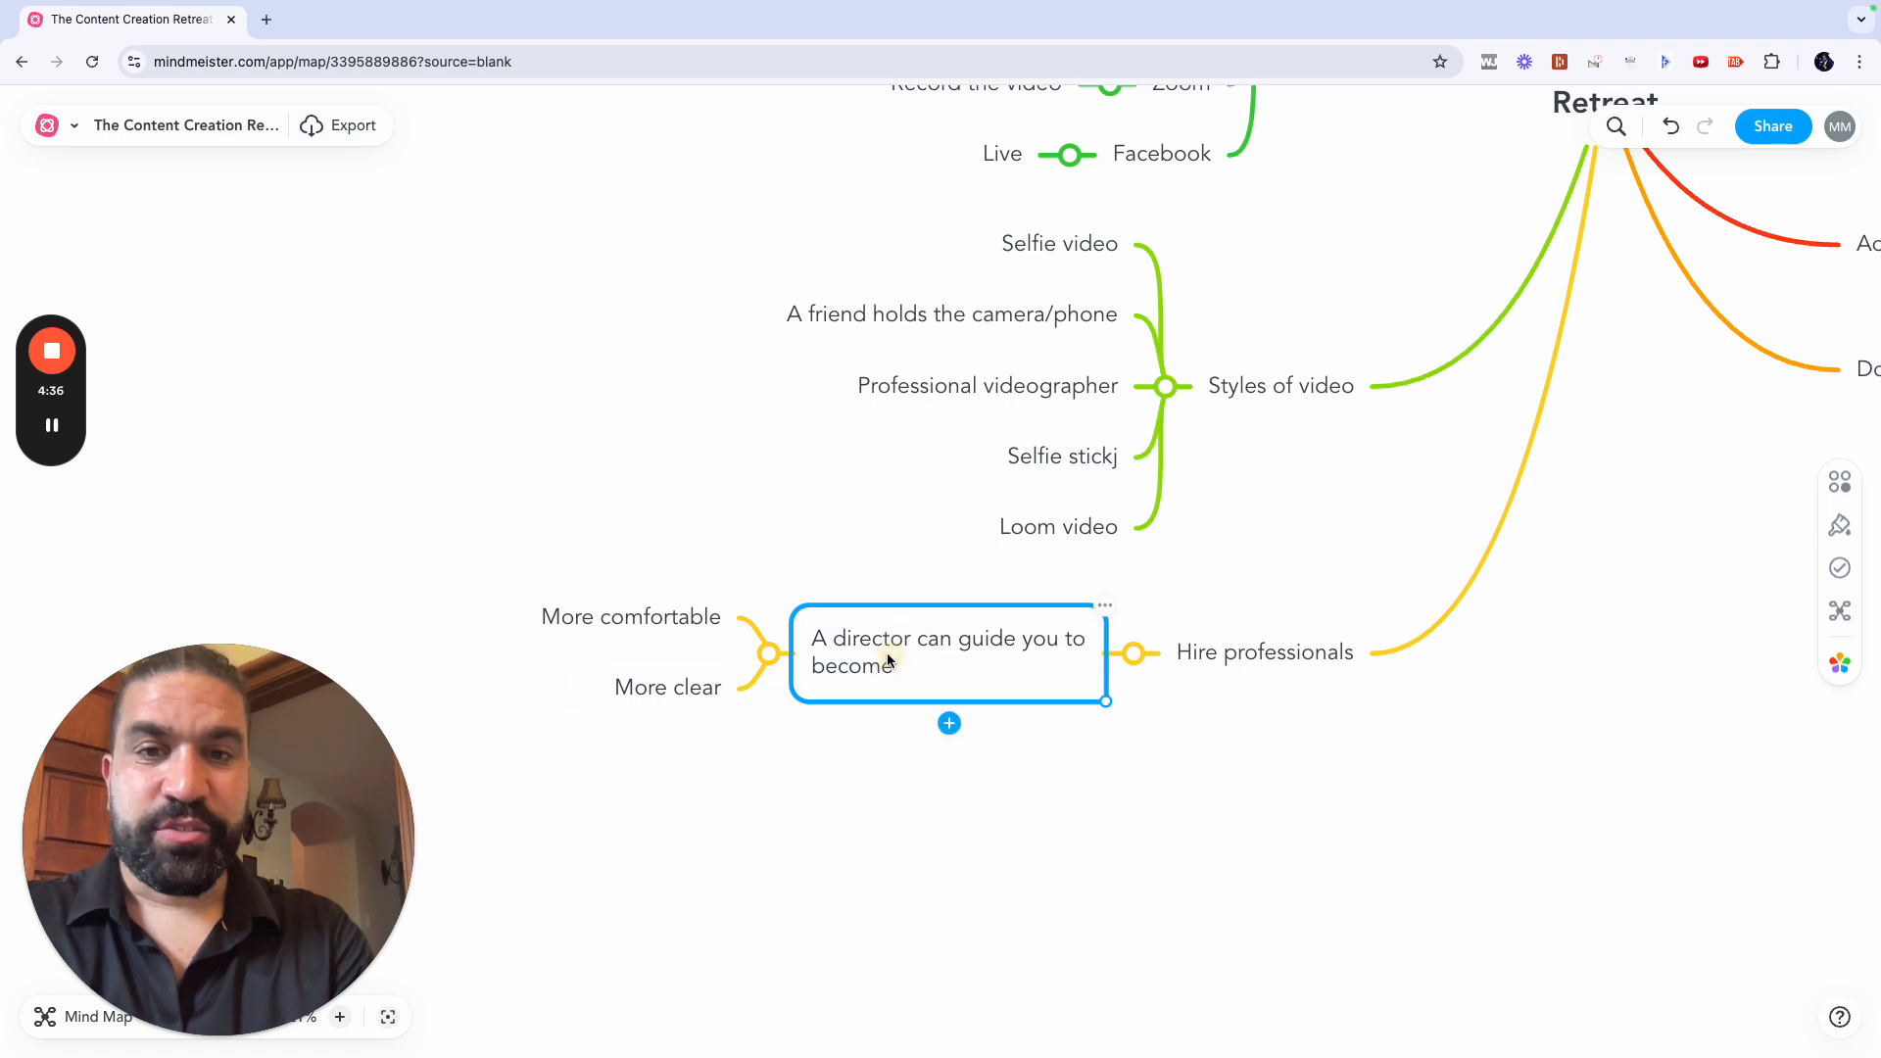
{"action": "double_click", "coordinate": [913, 643]}
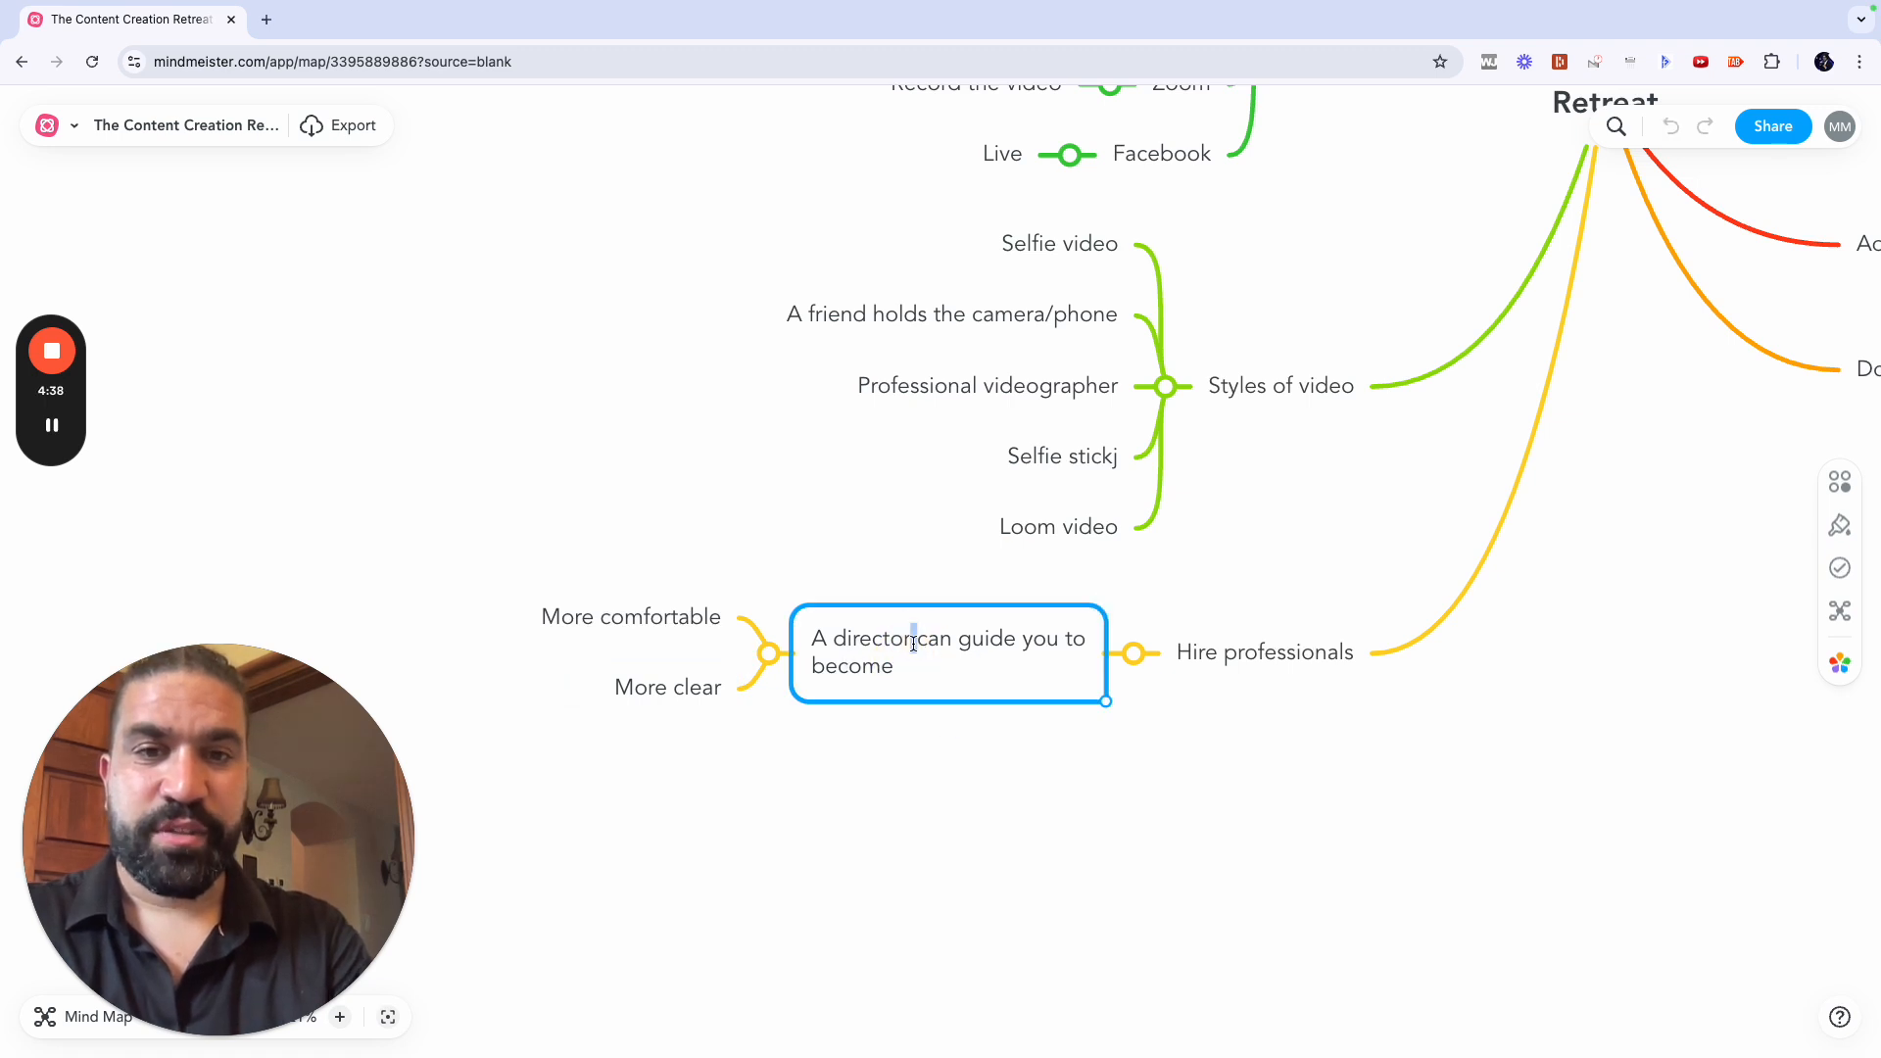
{"action": "left_click", "coordinate": [1238, 659]}
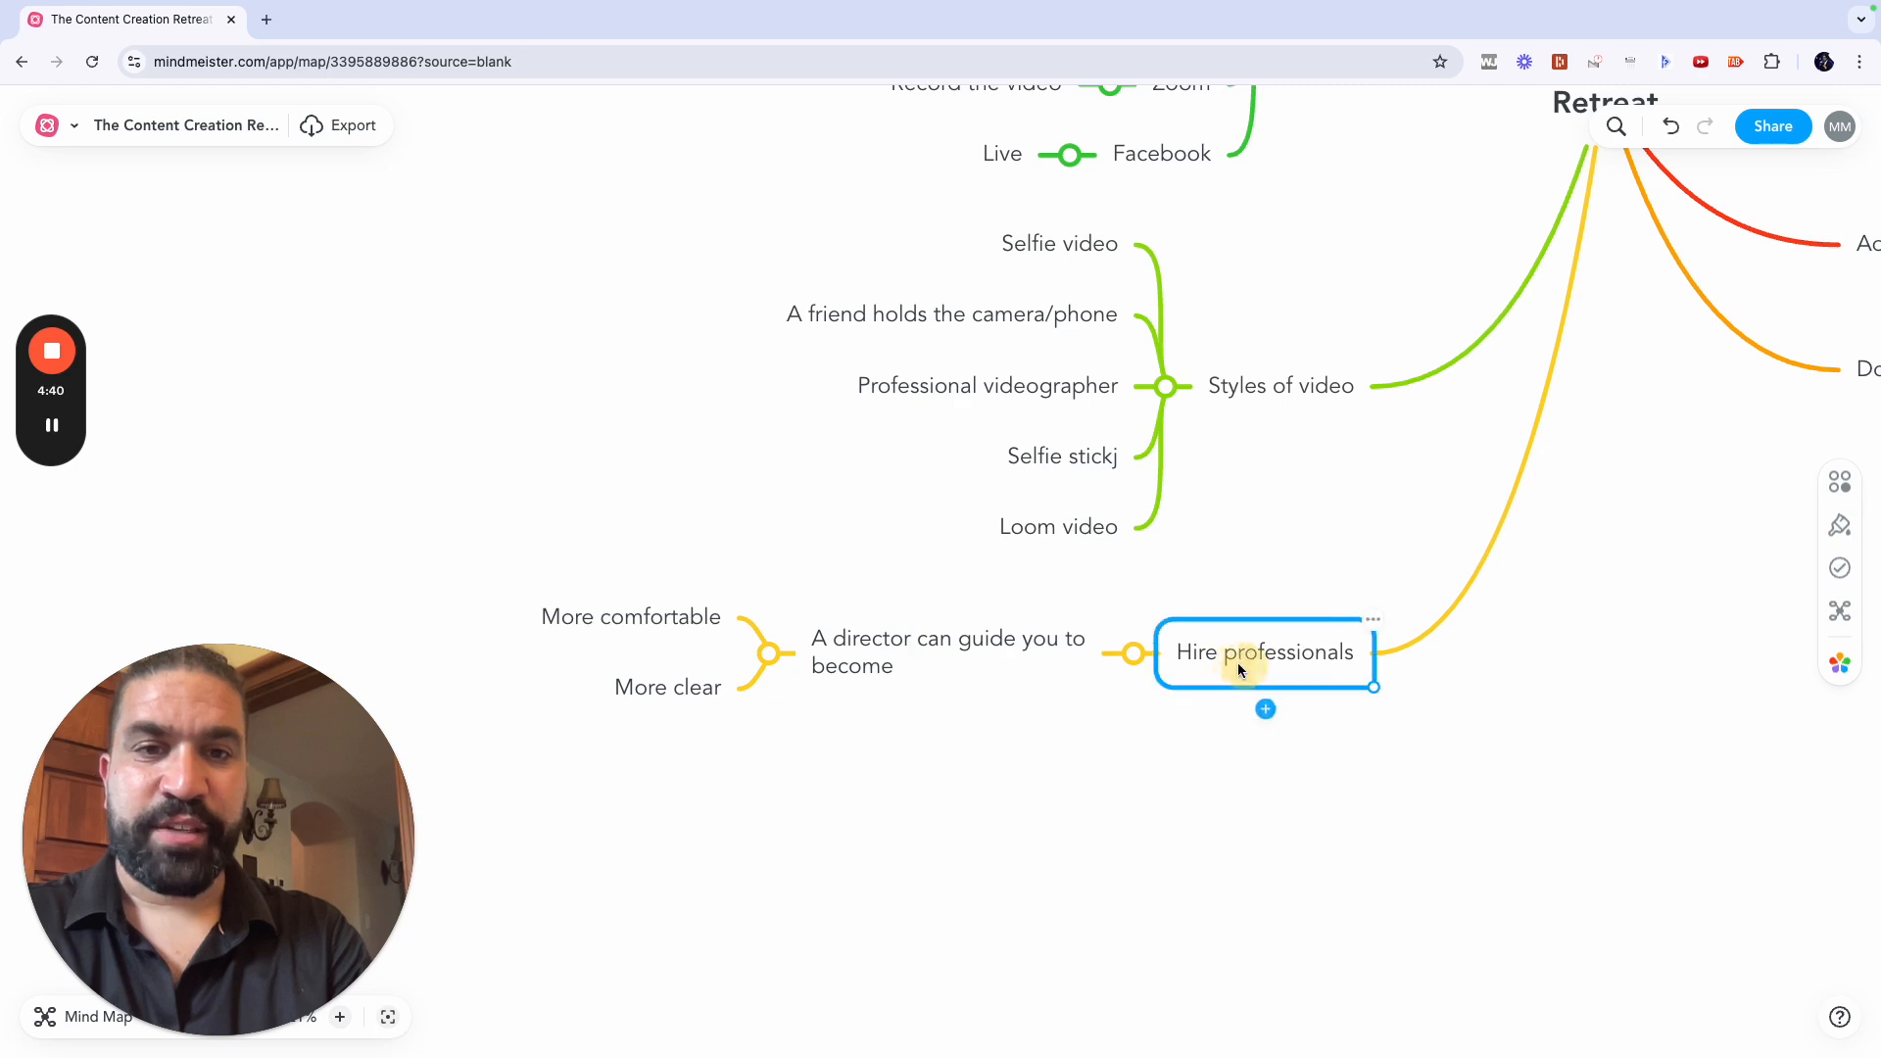
{"action": "left_click", "coordinate": [996, 658]}
{"action": "scroll", "coordinate": [996, 659], "scroll_direction": "up", "scroll_amount": 2}
{"action": "scroll", "coordinate": [997, 659], "scroll_direction": "up", "scroll_amount": 3}
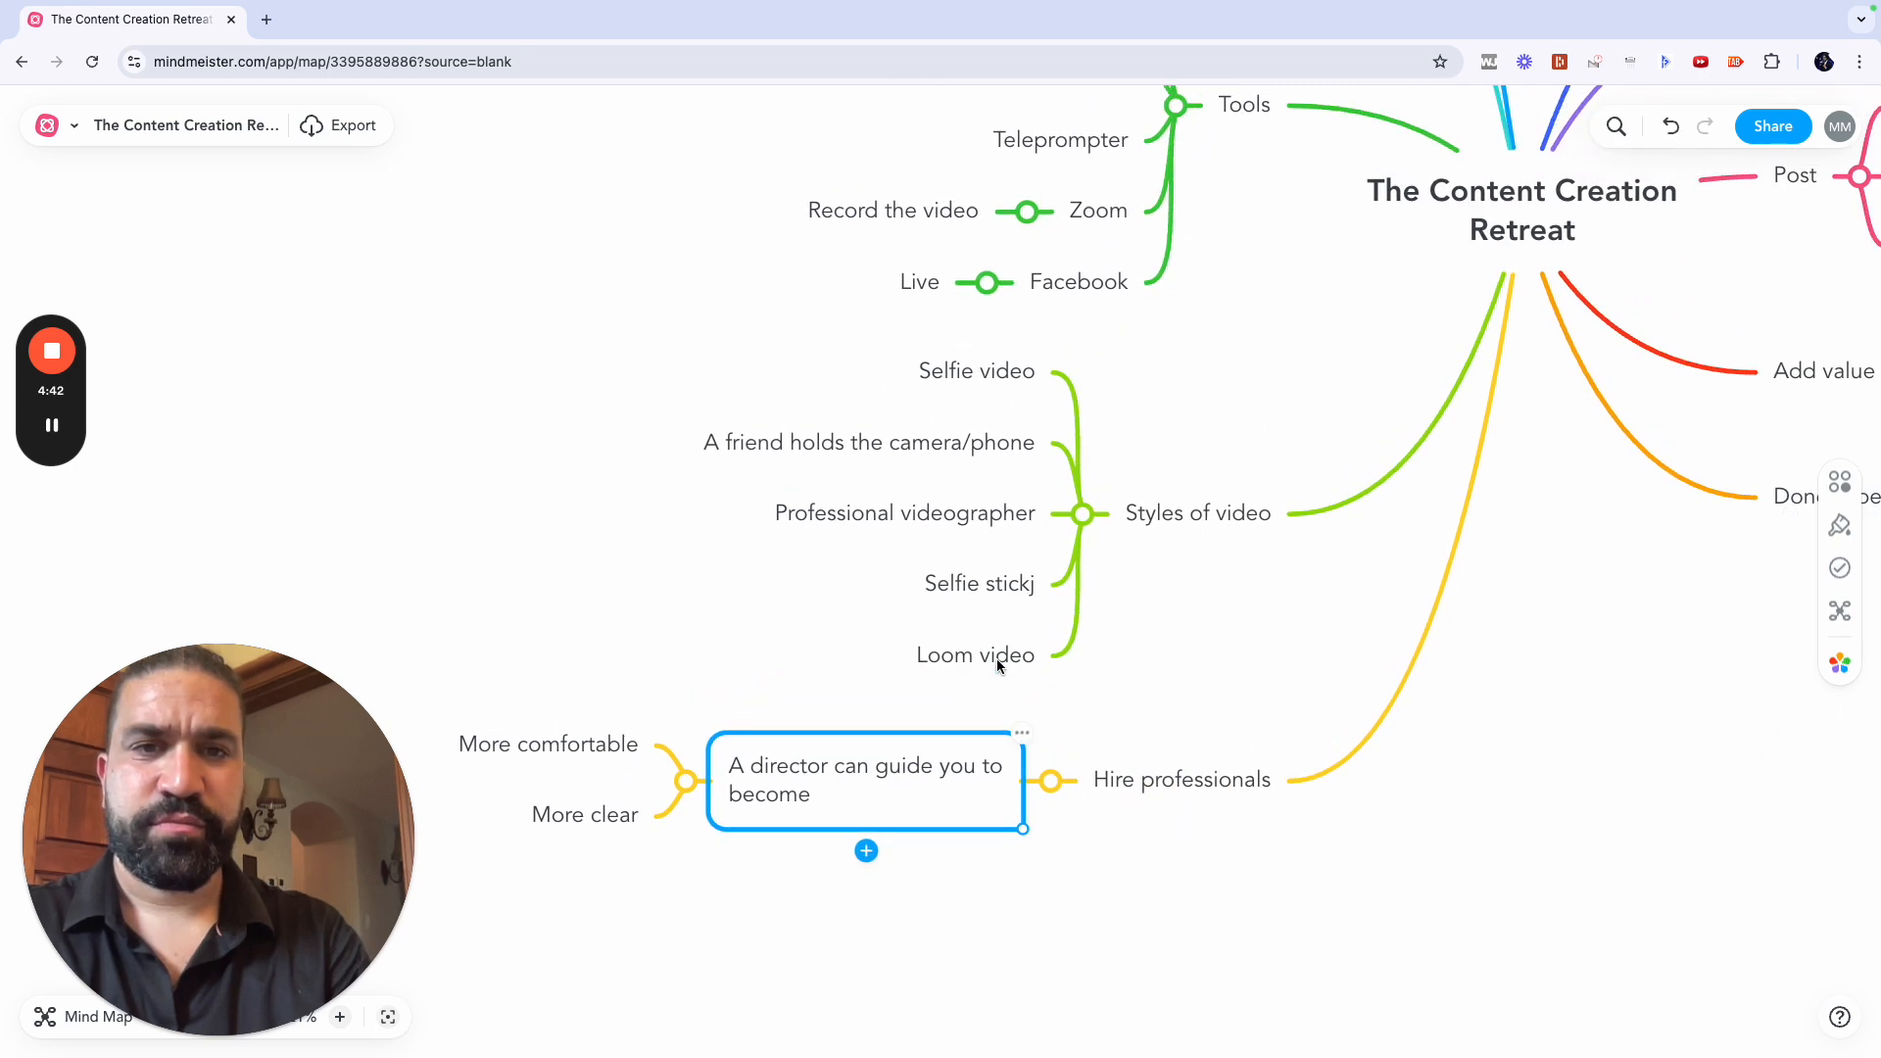
{"action": "scroll", "coordinate": [996, 659], "scroll_direction": "right", "scroll_amount": 4}
{"action": "scroll", "coordinate": [996, 658], "scroll_direction": "up", "scroll_amount": 2}
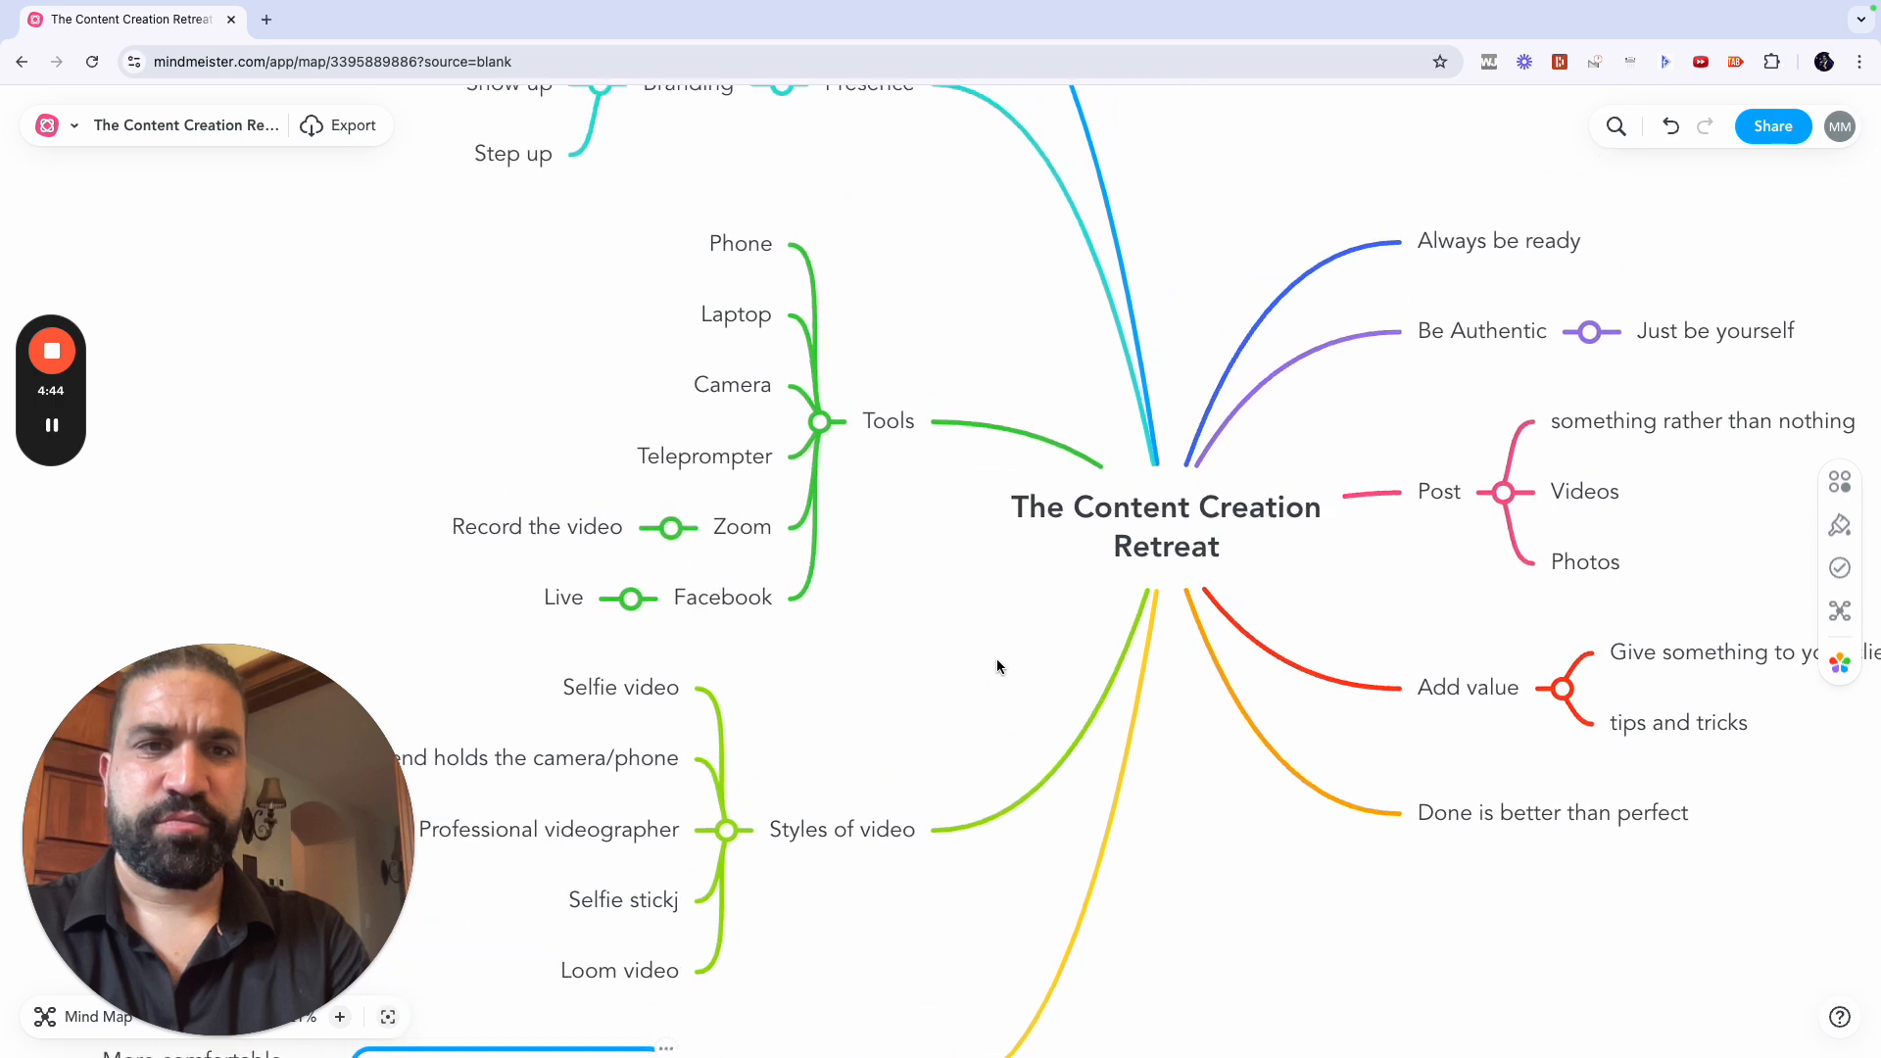
{"action": "scroll", "coordinate": [996, 658], "scroll_direction": "down", "scroll_amount": 4}
{"action": "scroll", "coordinate": [997, 667], "scroll_direction": "down", "scroll_amount": 2}
{"action": "scroll", "coordinate": [996, 667], "scroll_direction": "left", "scroll_amount": 1}
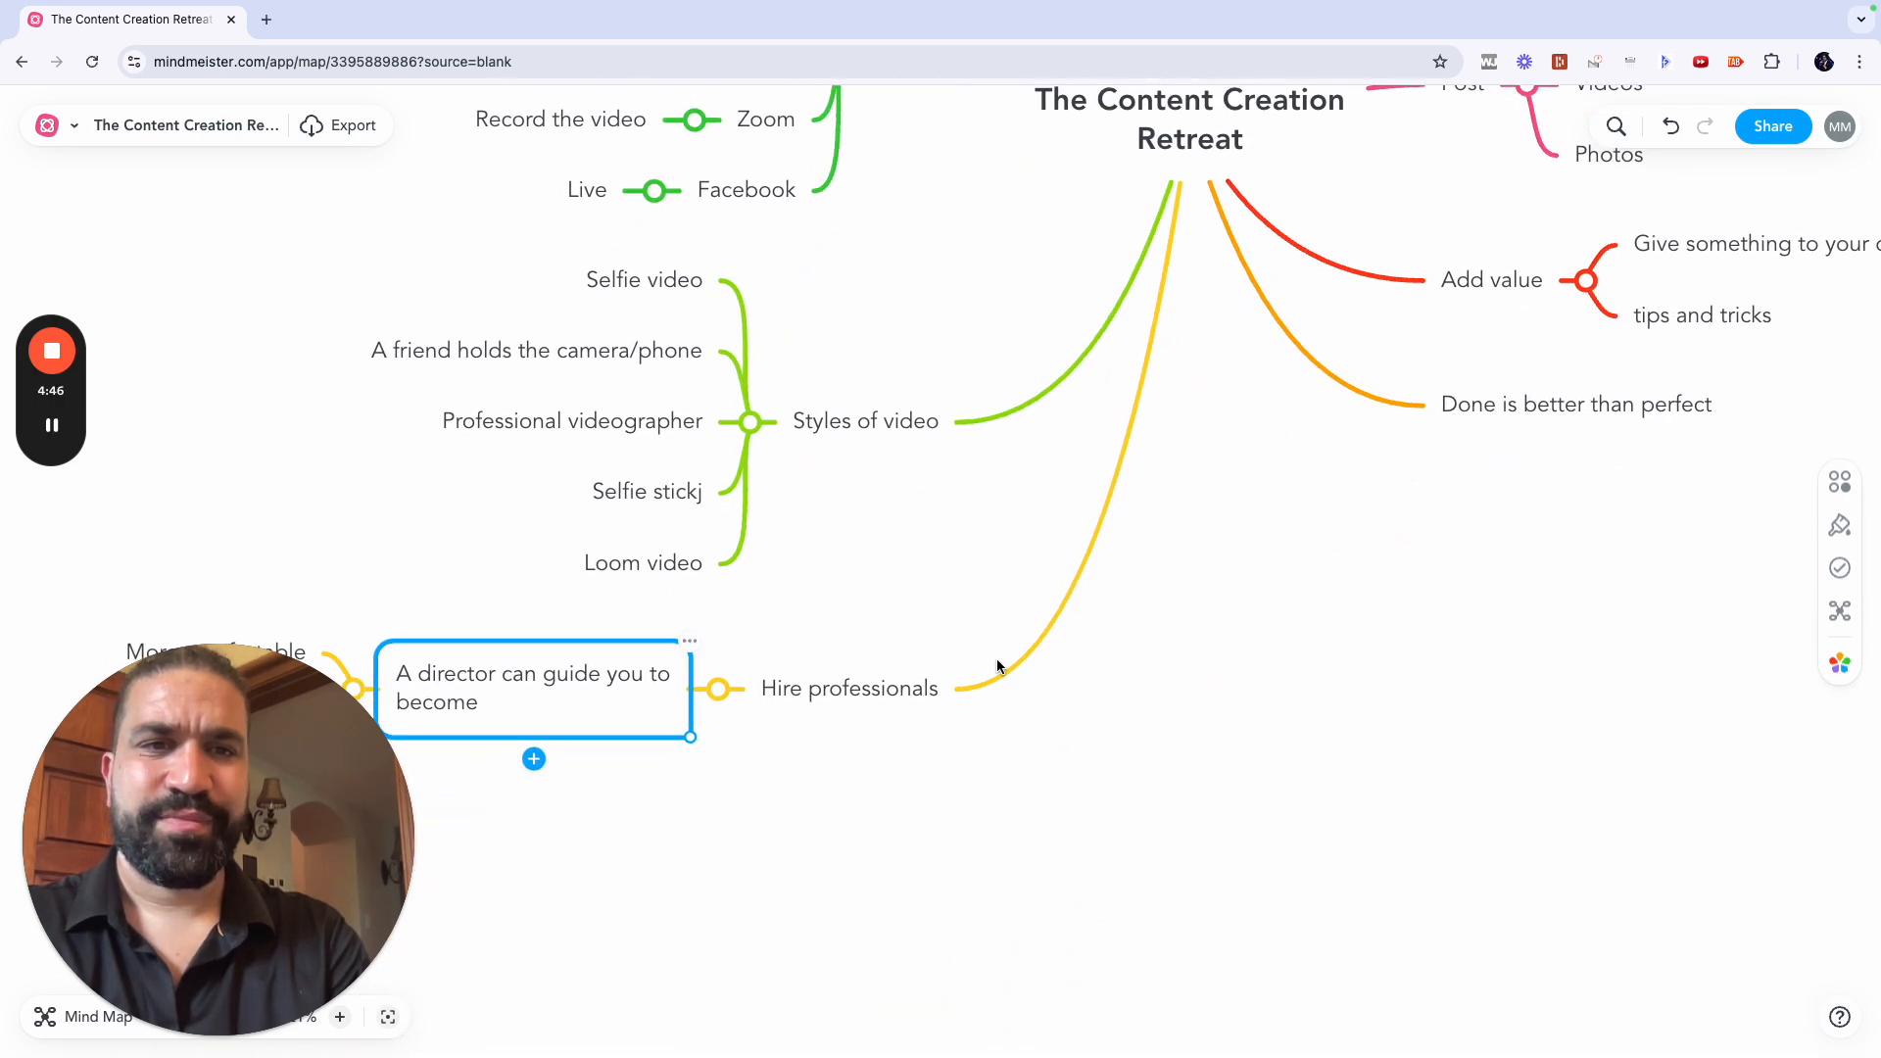
Step: Rename the Hire professionals topic to "Get help" and add a subtopic "Friend" under it
{"action": "left_click", "coordinate": [876, 684]}
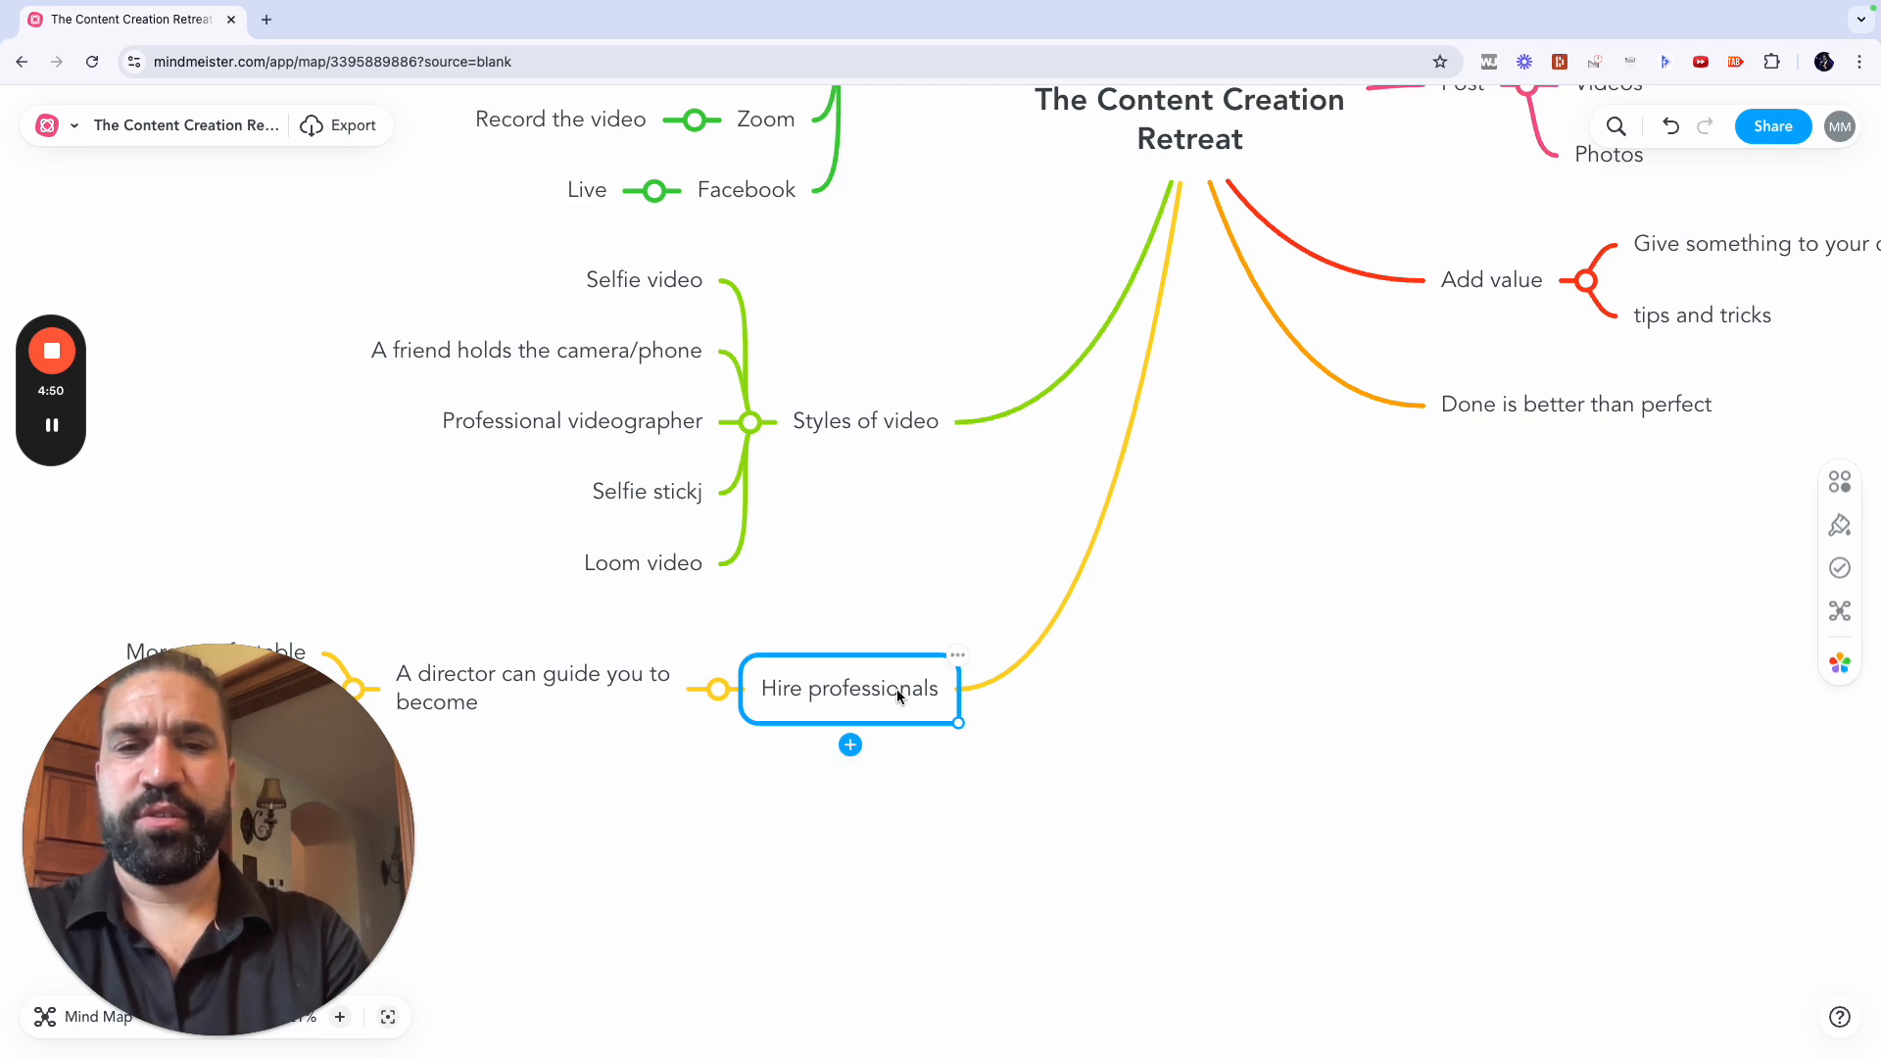
{"action": "triple_click", "coordinate": [840, 691]}
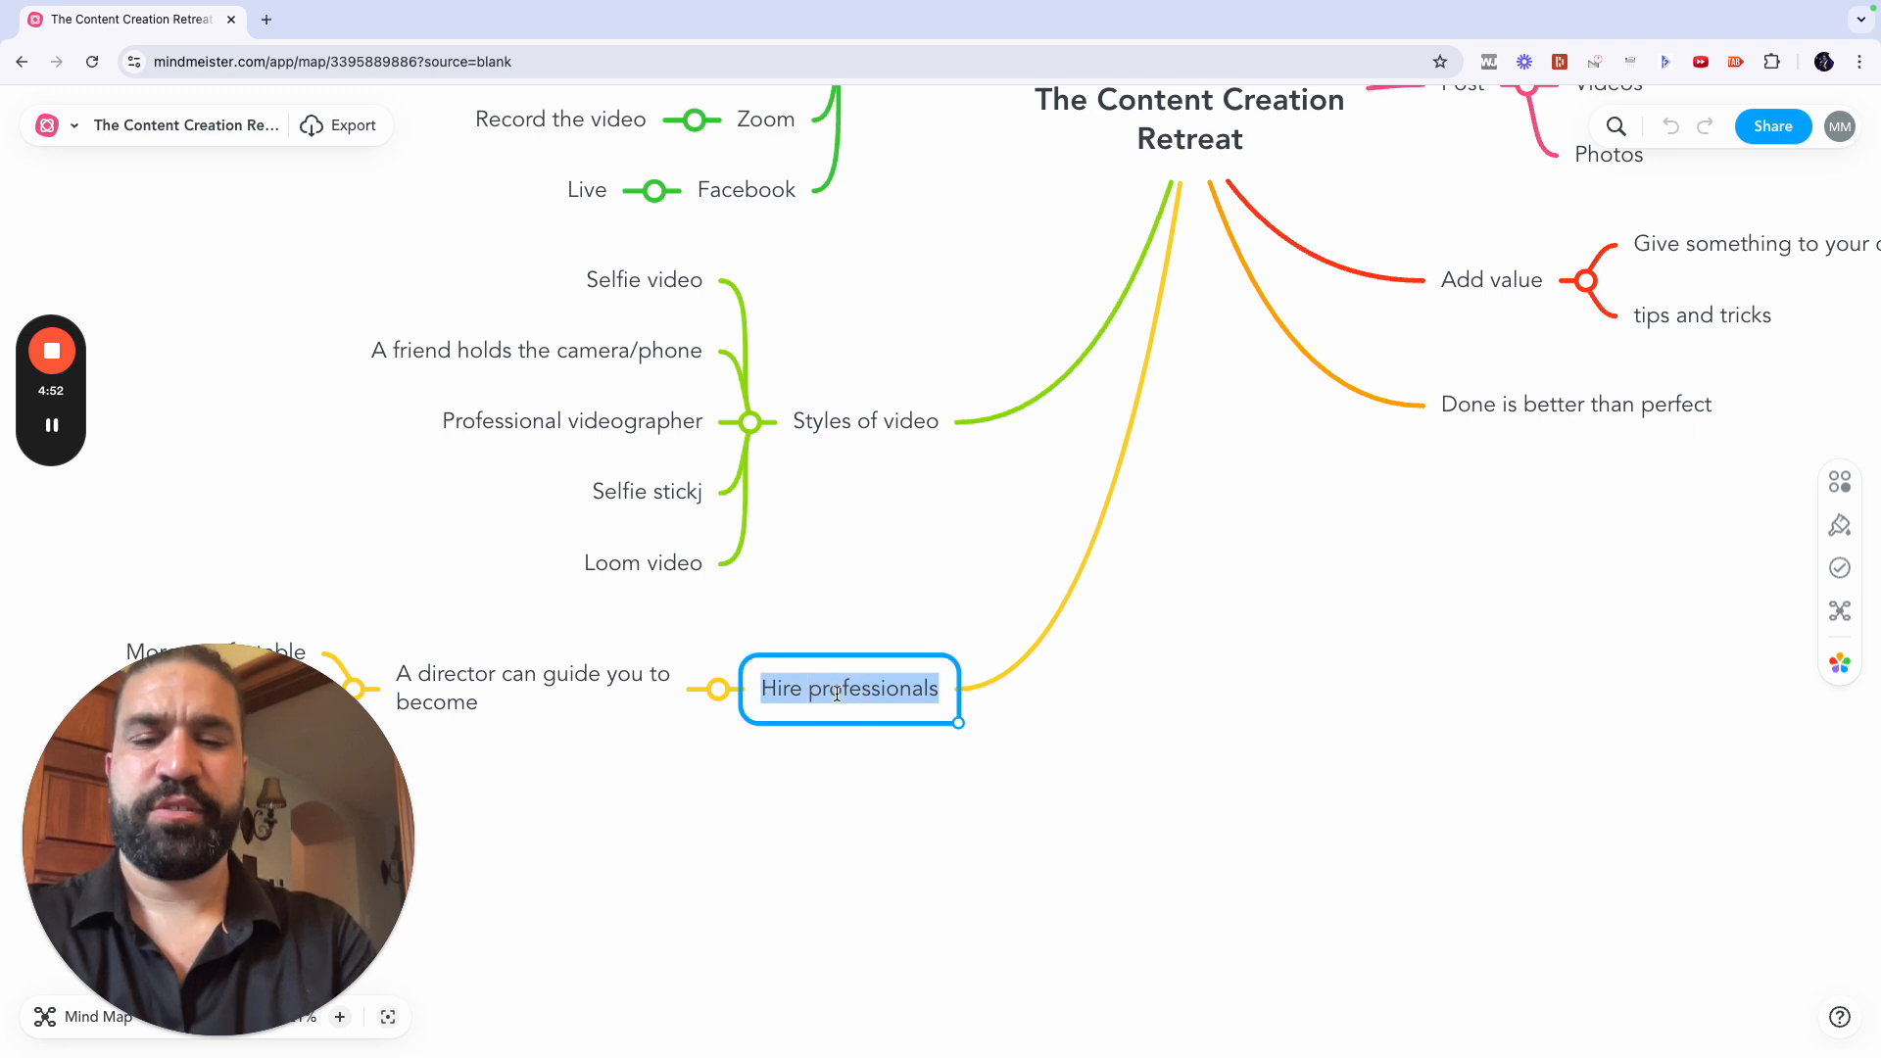
{"action": "type", "text": "Get help"}
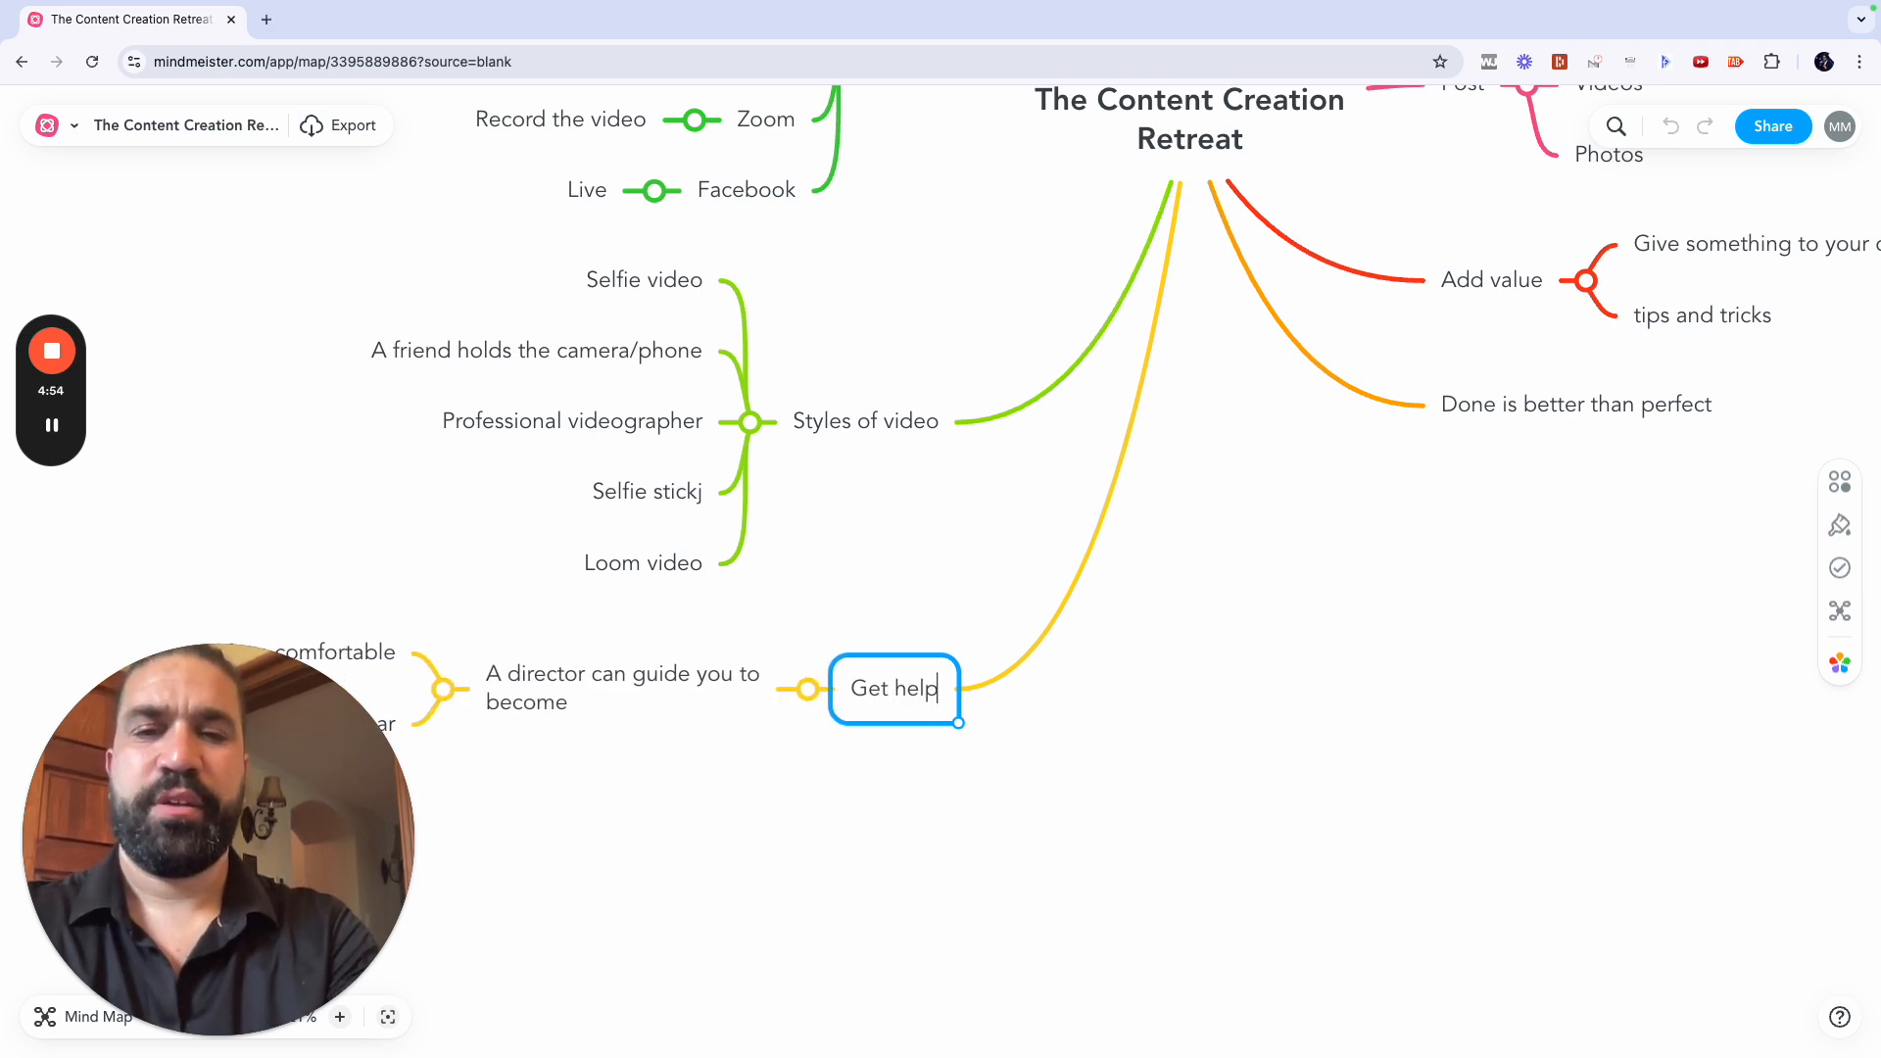
{"action": "key", "text": "Tab"}
{"action": "type", "text": "Friend"}
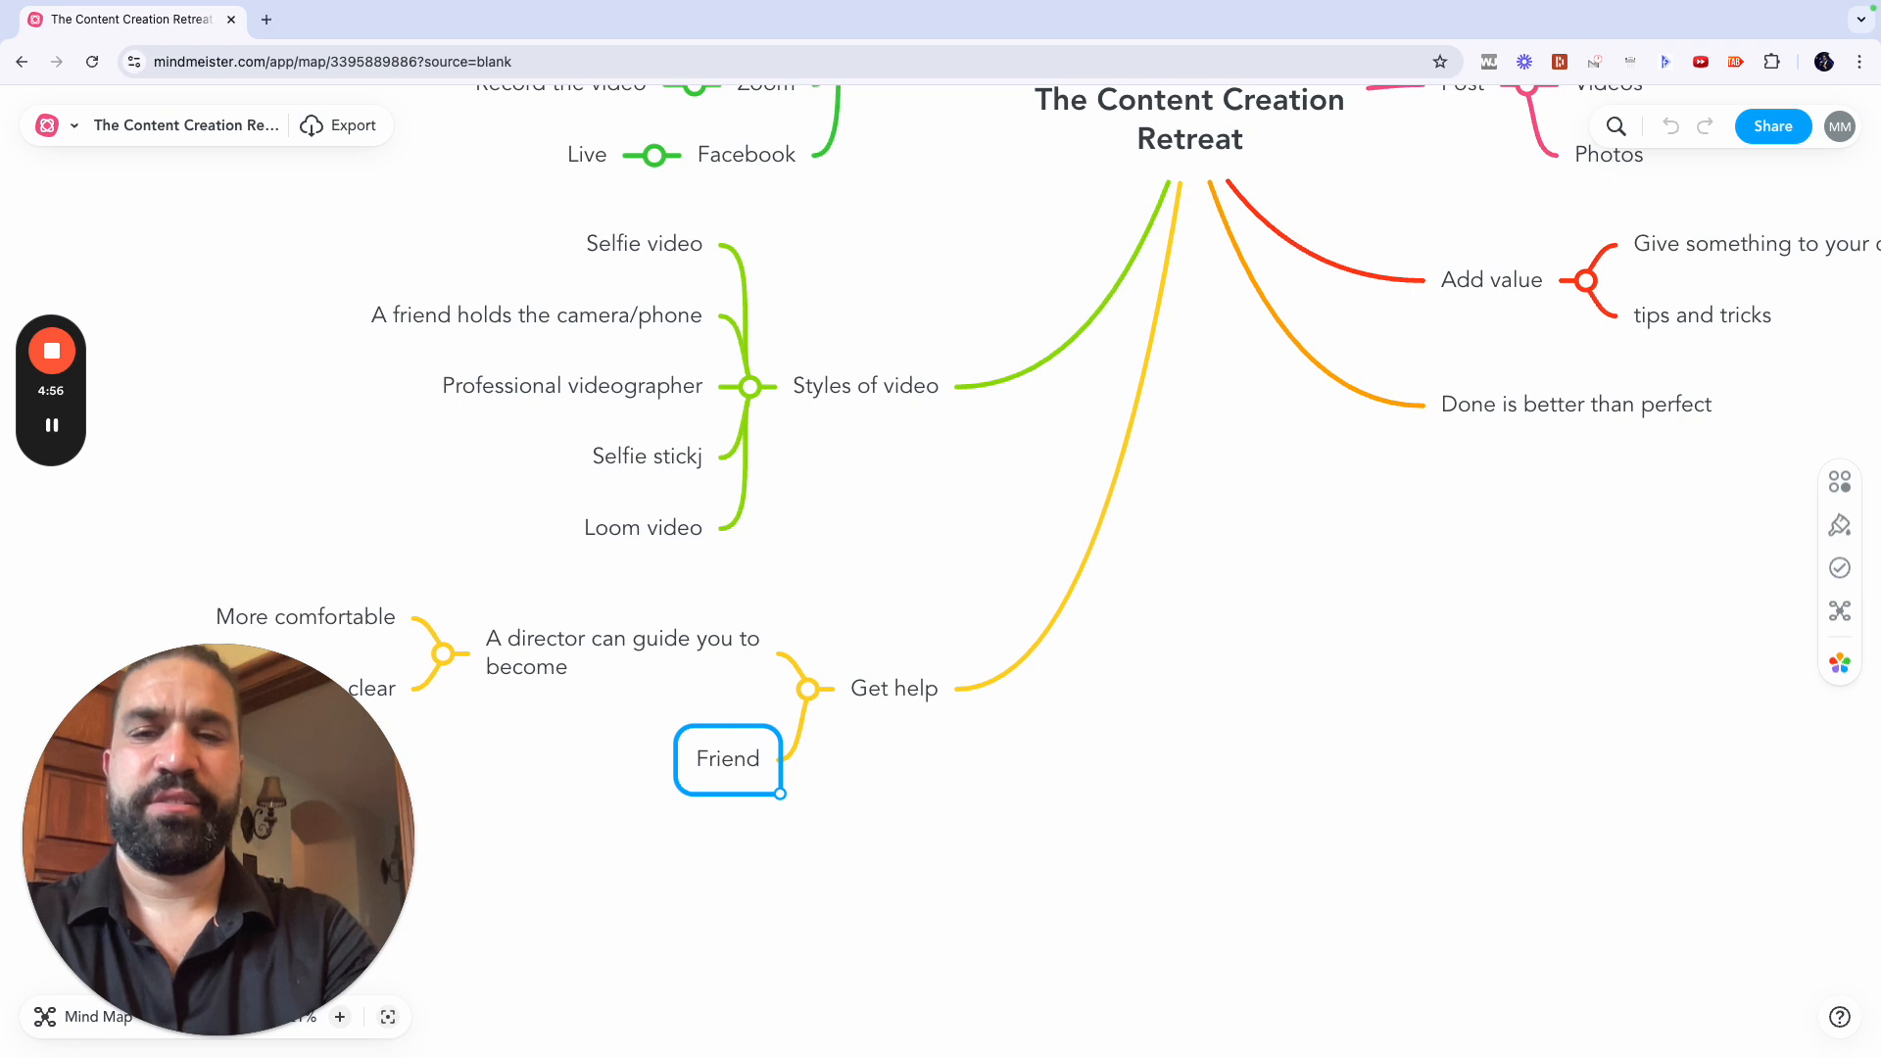
Step: Add the child topics "hold your phone" and "encourage you" under the Friend topic
{"action": "key", "text": "Tab"}
{"action": "type", "text": "hold your ph"}
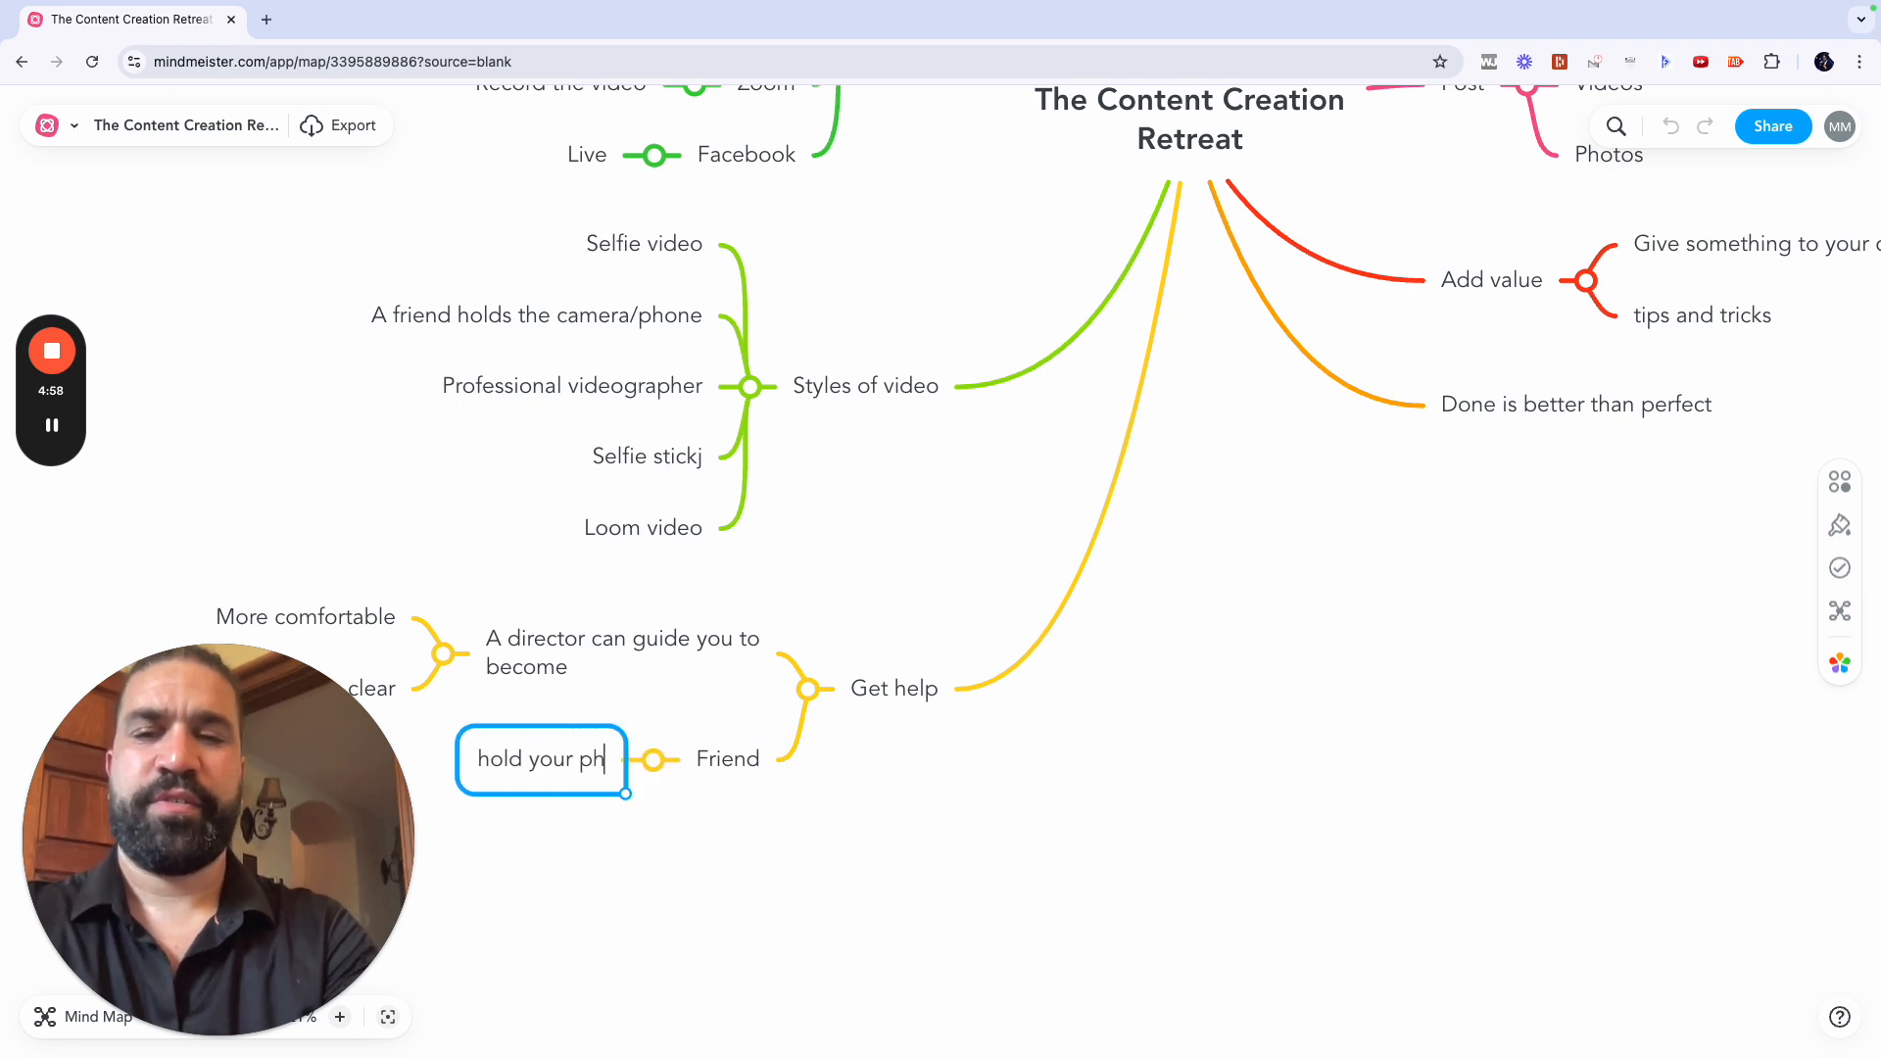
{"action": "type", "text": "one"}
{"action": "key", "text": "Return"}
{"action": "type", "text": "encourage hyou"}
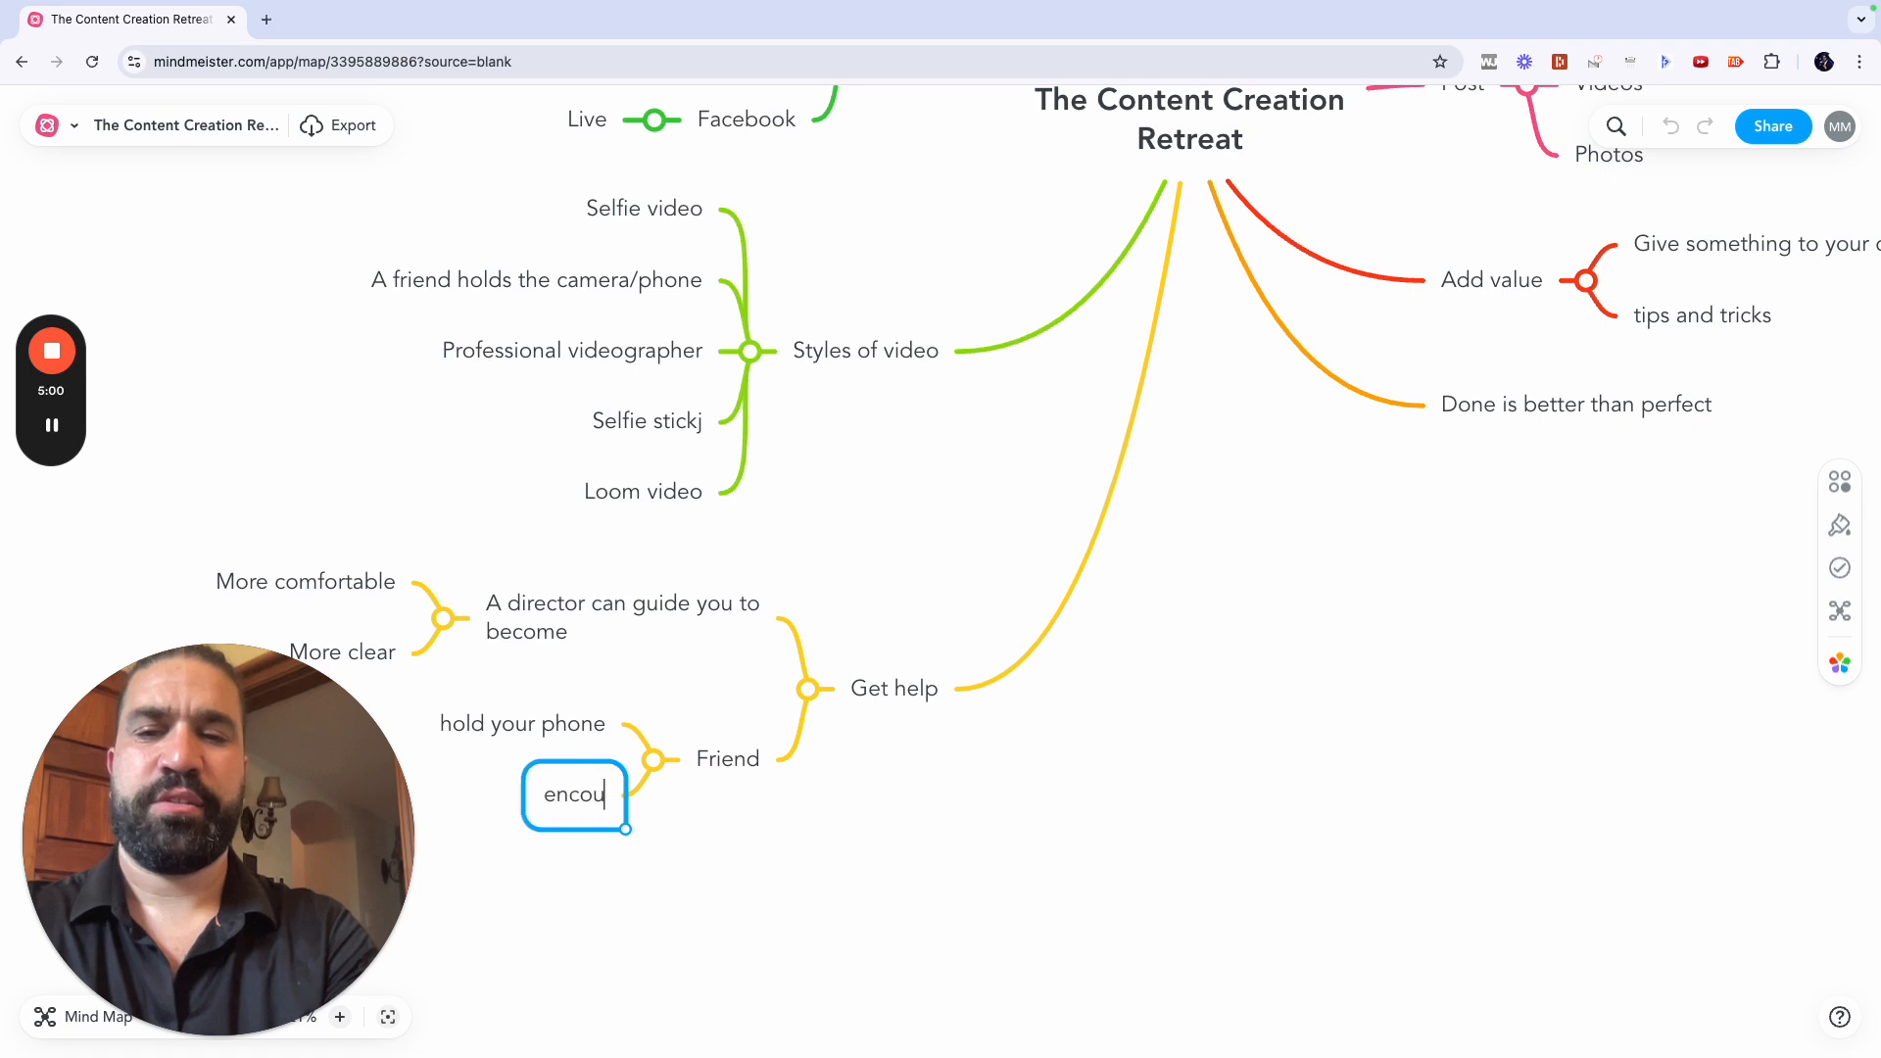
{"action": "key", "text": "BackSpace"}
{"action": "key", "text": "BackSpace"}
{"action": "key", "text": "BackSpace"}
{"action": "key", "text": "BackSpace"}
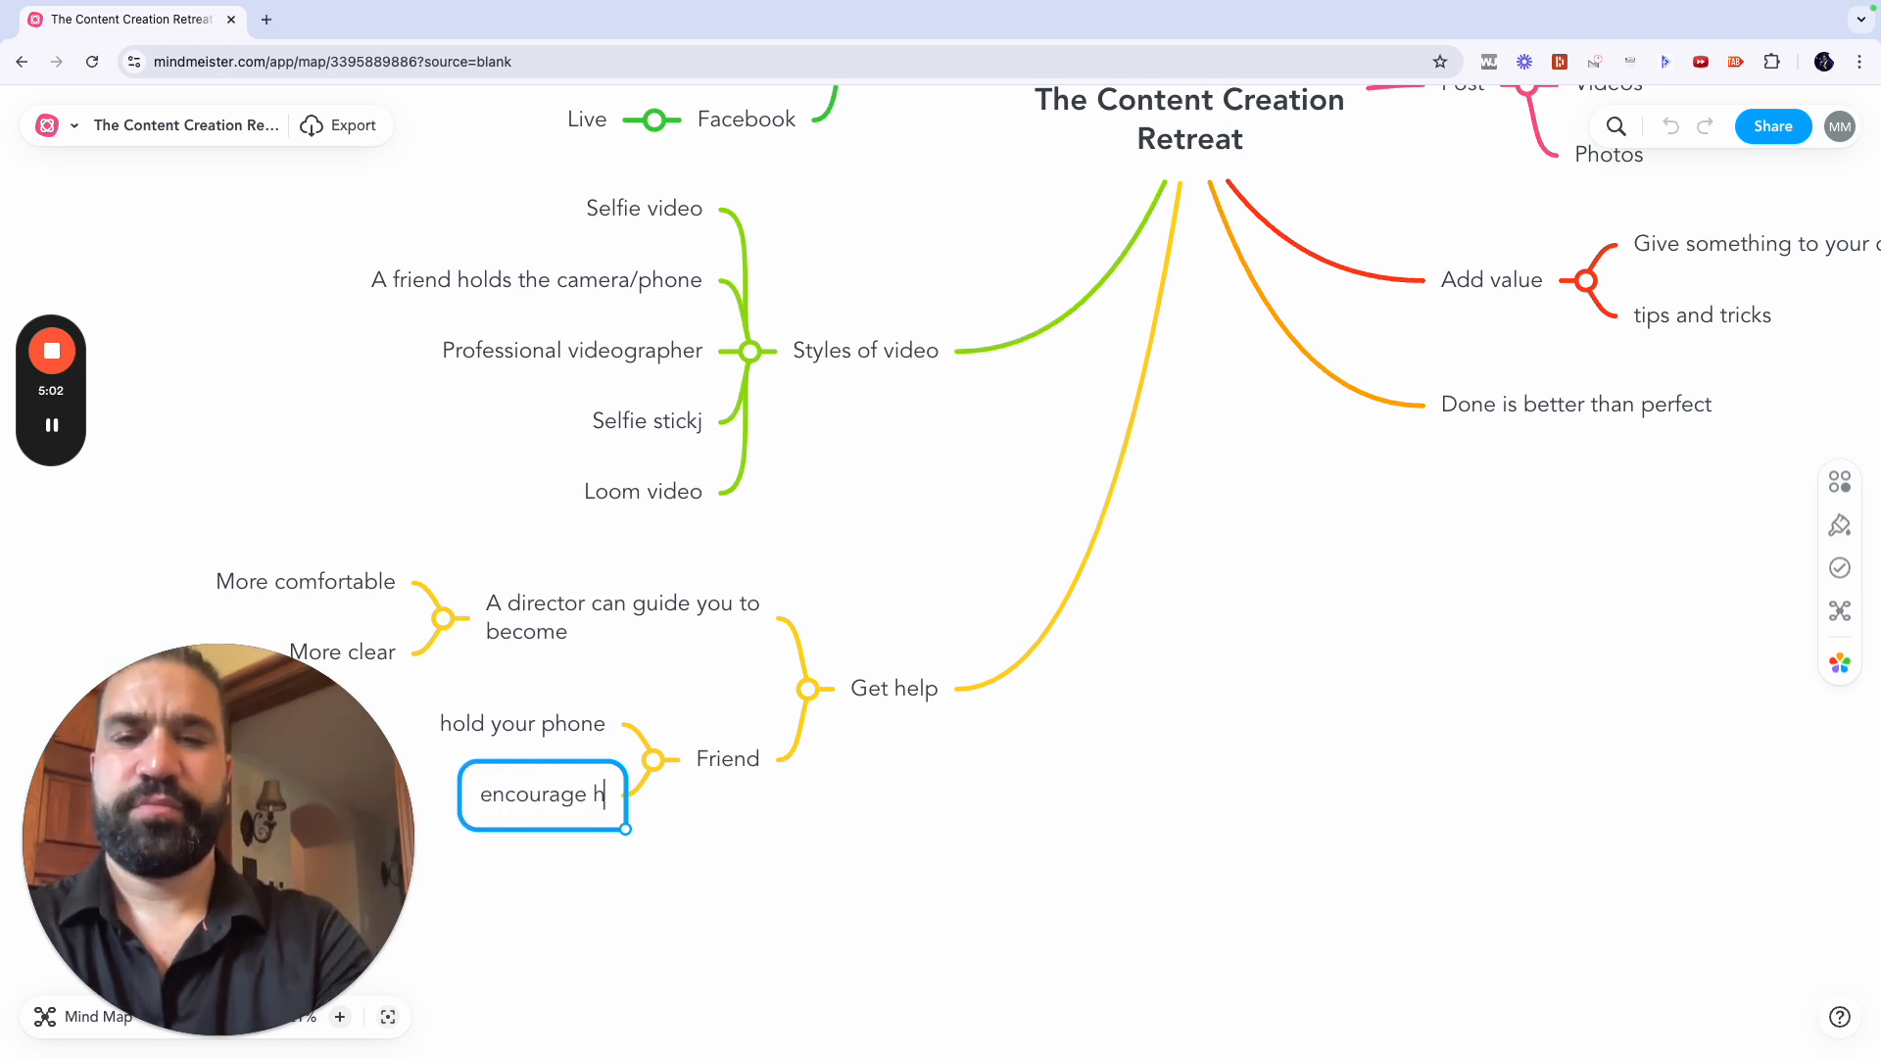
{"action": "type", "text": "you"}
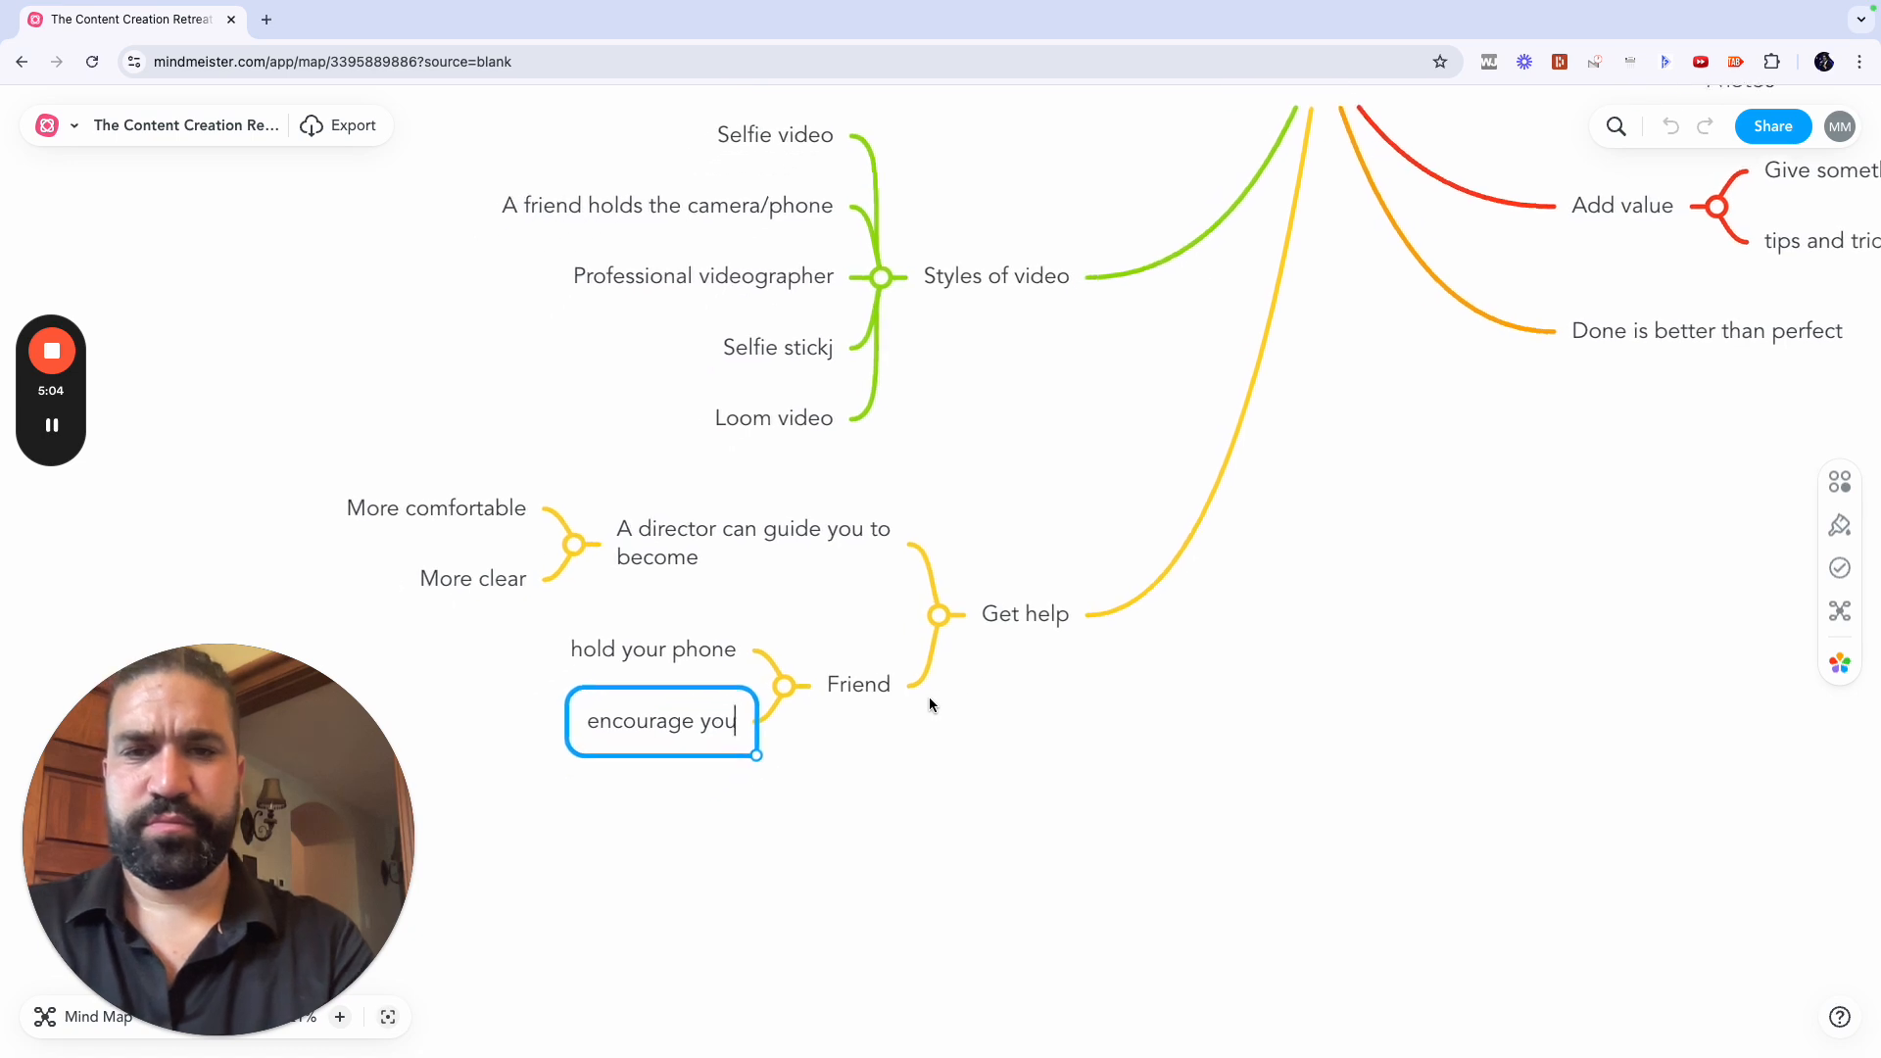
Step: Add two more child topics, "Give feedback" and "Bounce ideas", under the Friend topic
{"action": "key", "text": "Return"}
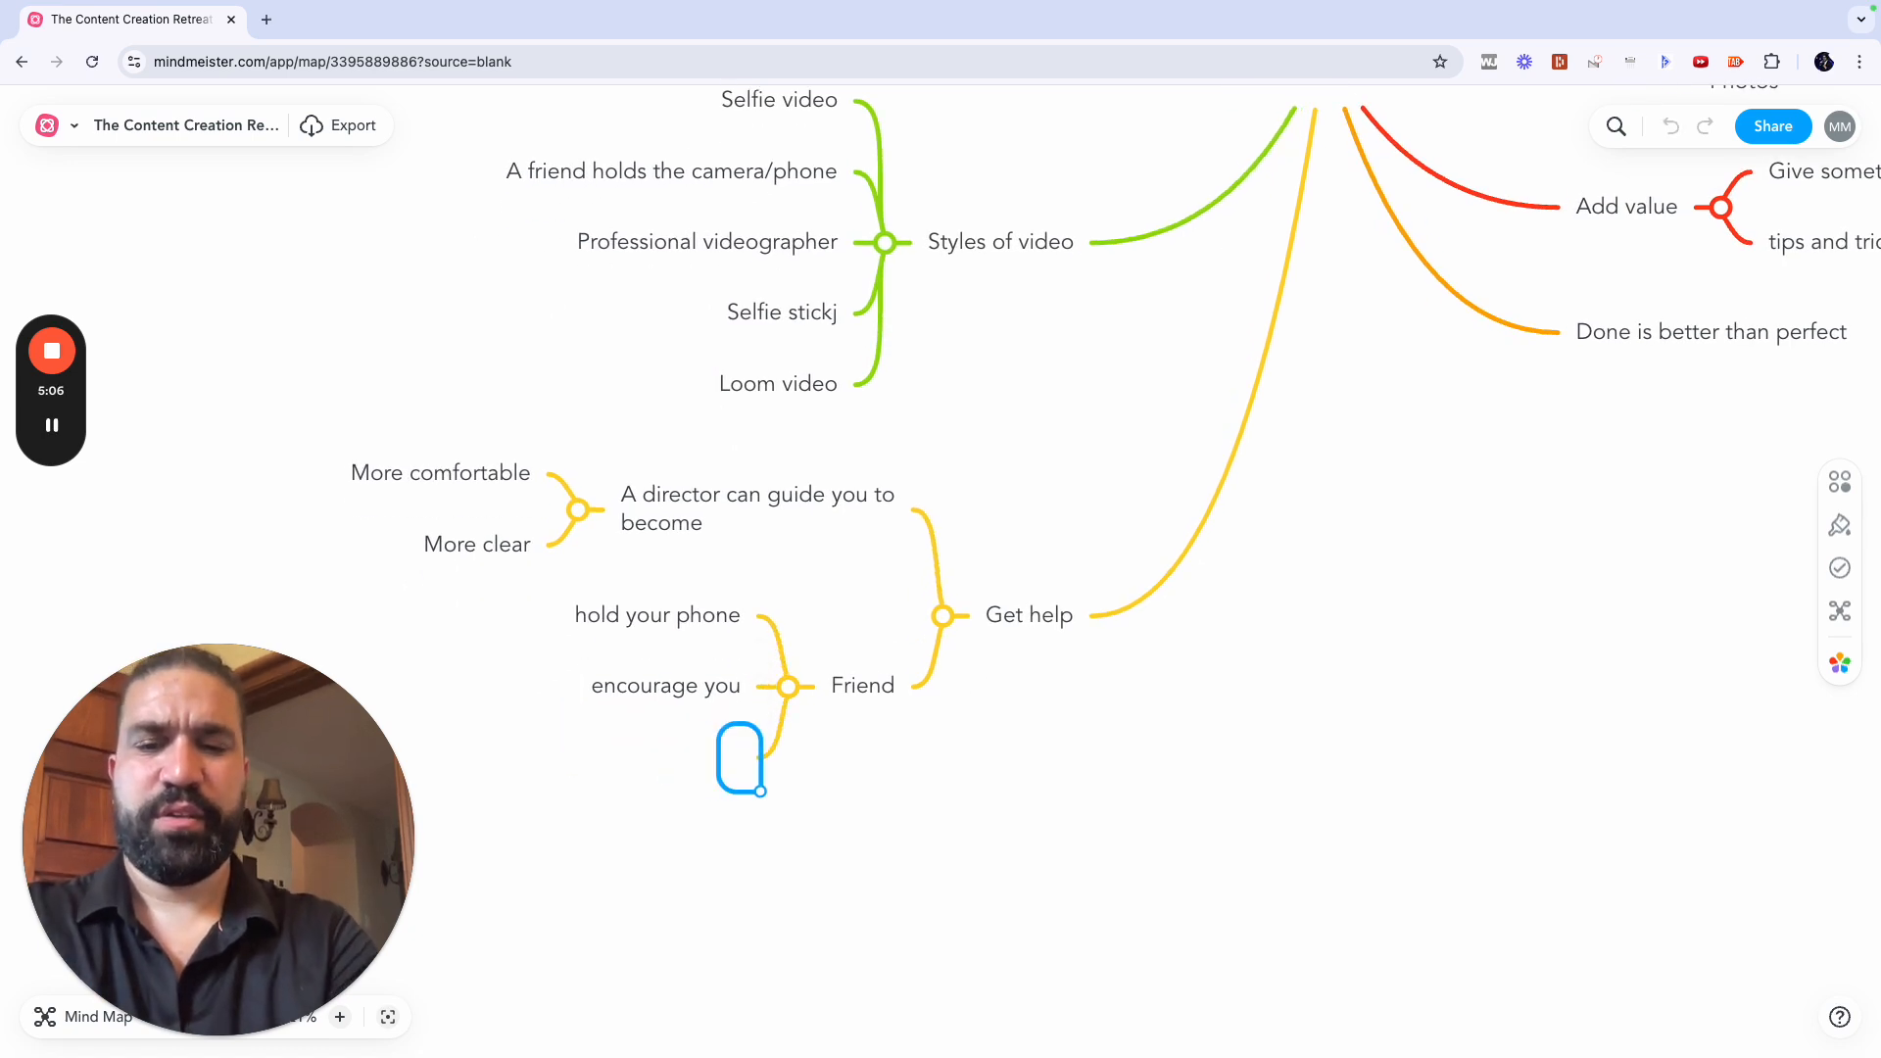
{"action": "type", "text": "Give feedback"}
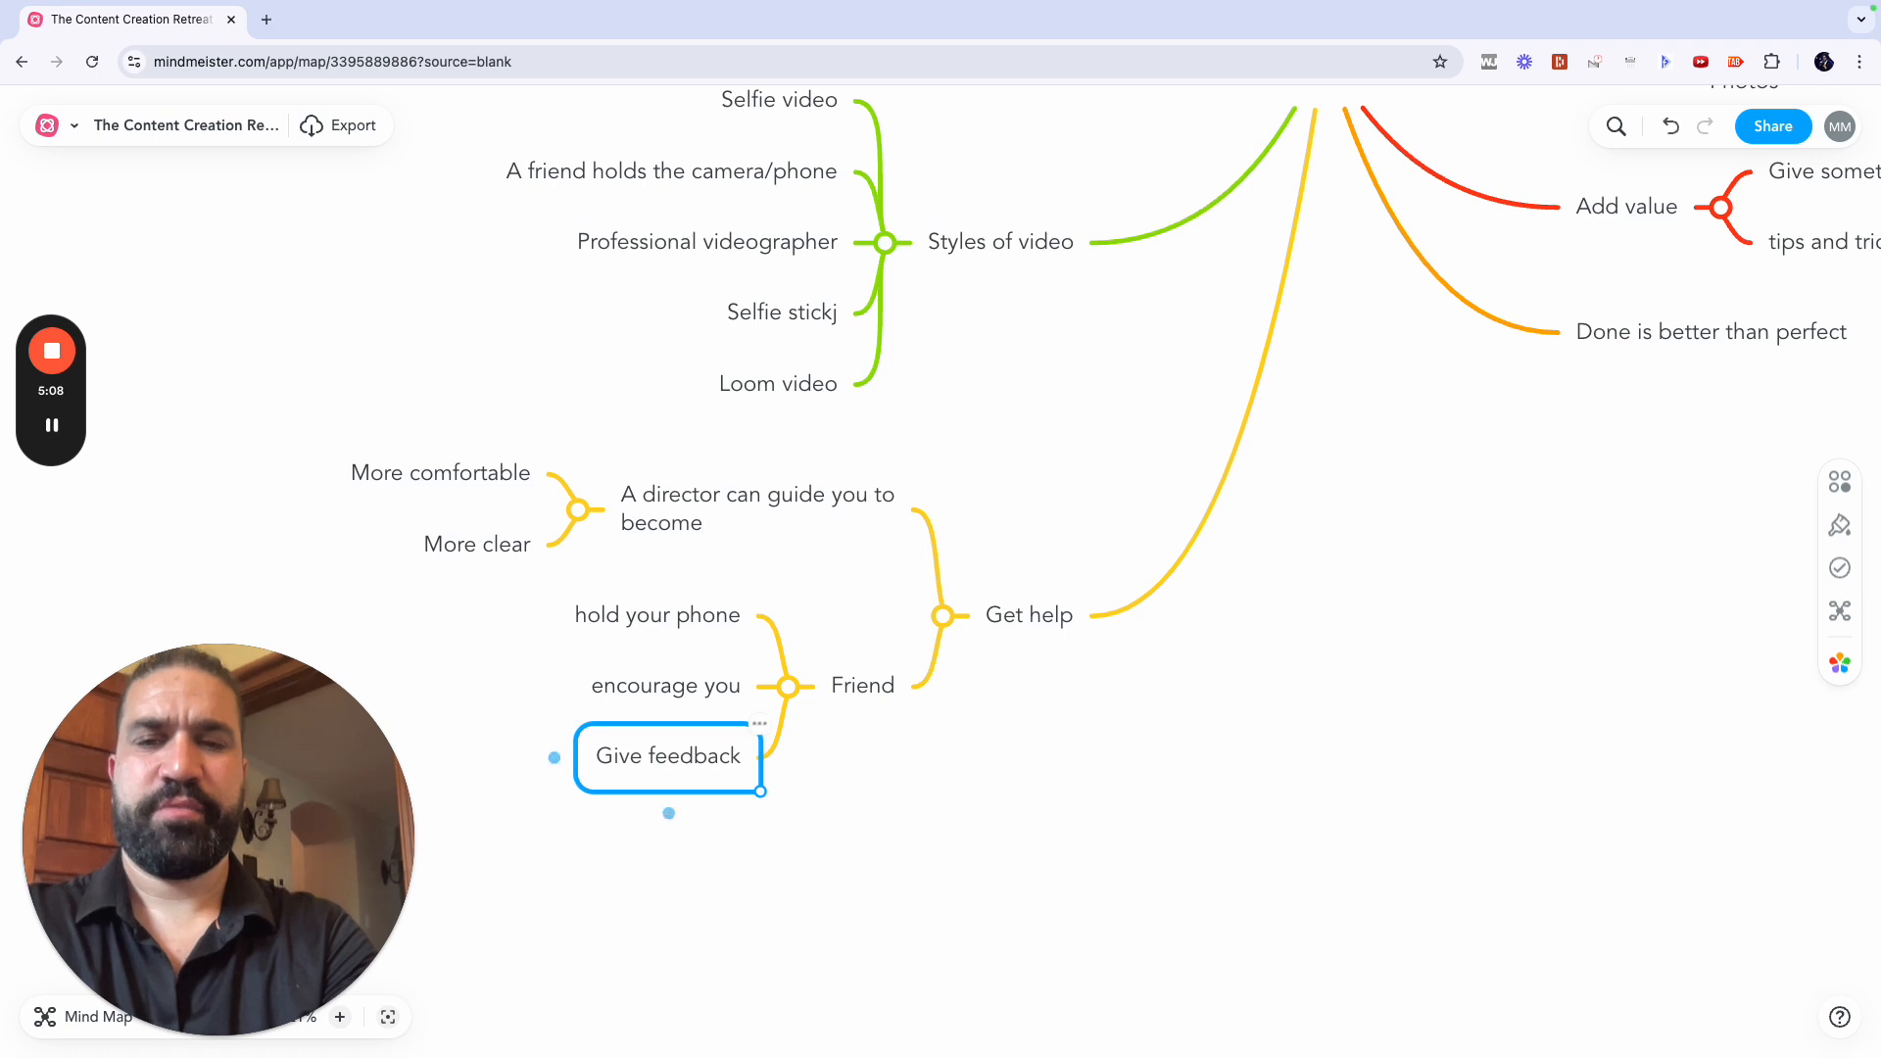
{"action": "key", "text": "Return"}
{"action": "type", "text": "Bounce ideas"}
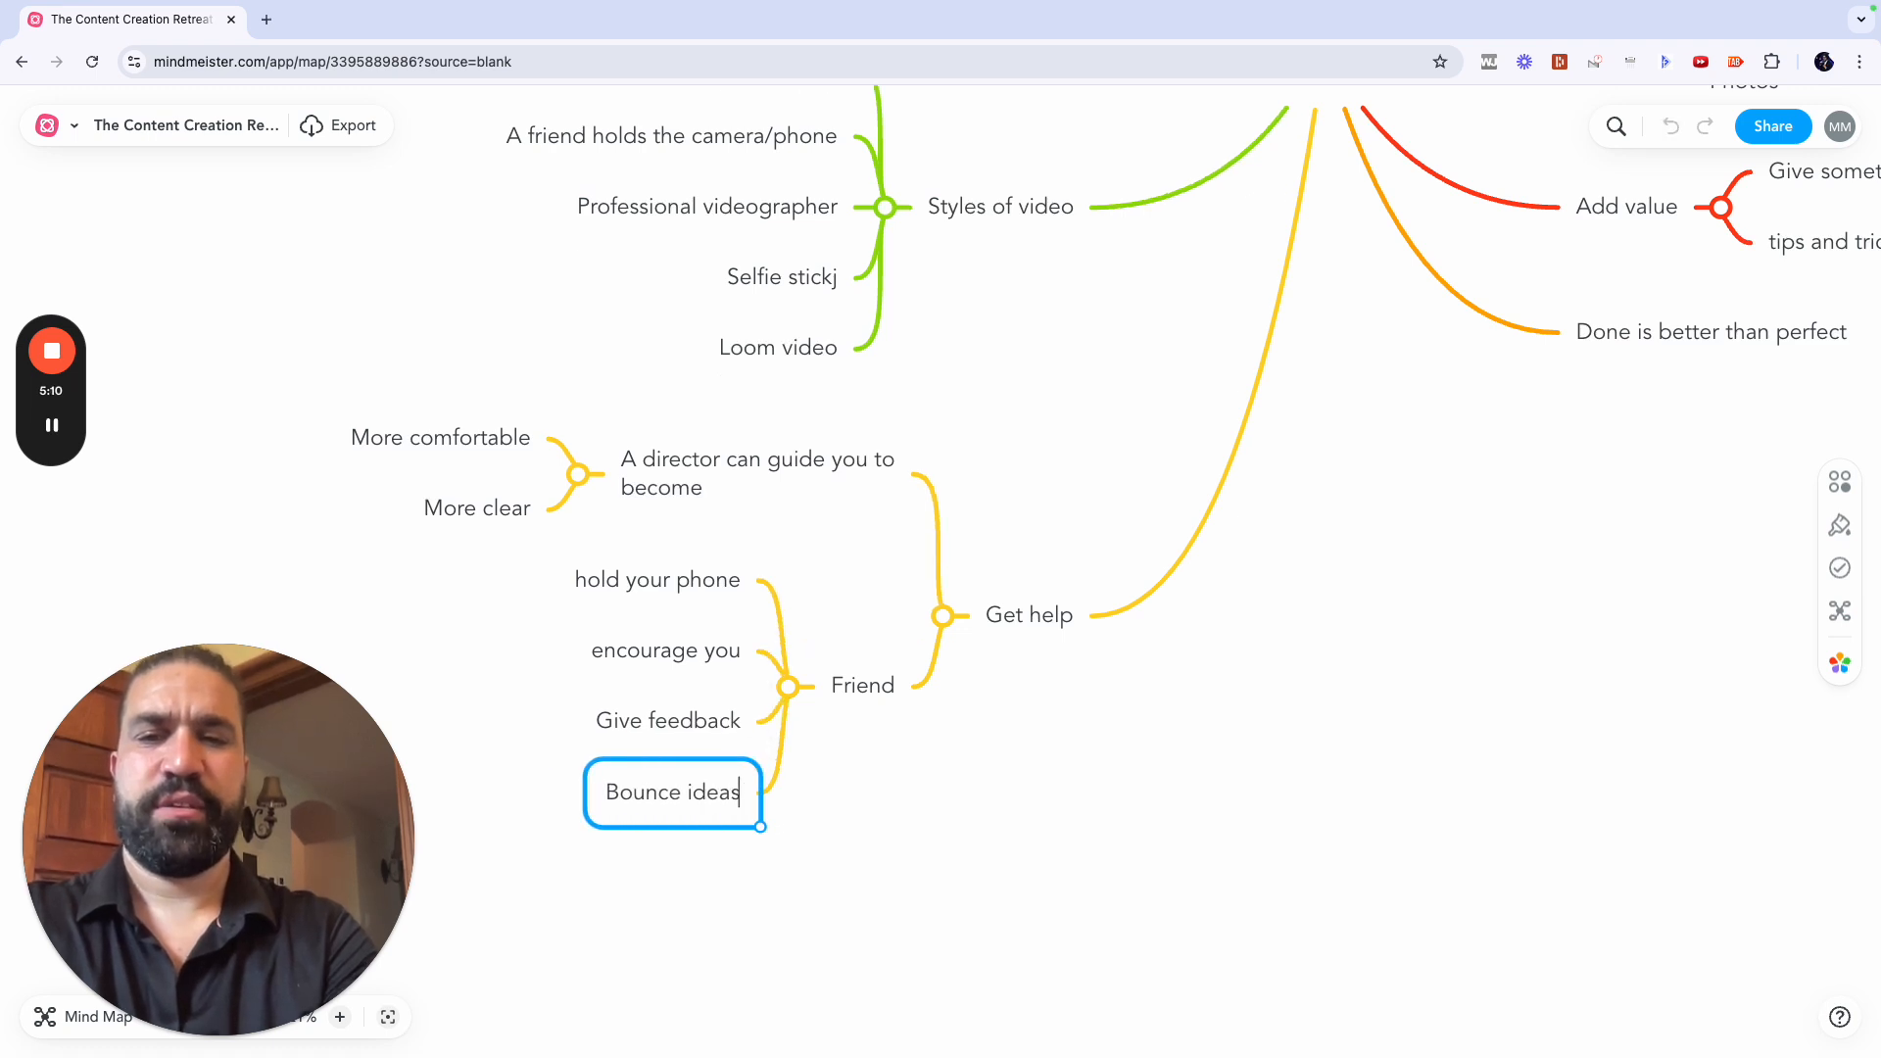
{"action": "left_click", "coordinate": [1066, 768]}
{"action": "left_click", "coordinate": [743, 492]}
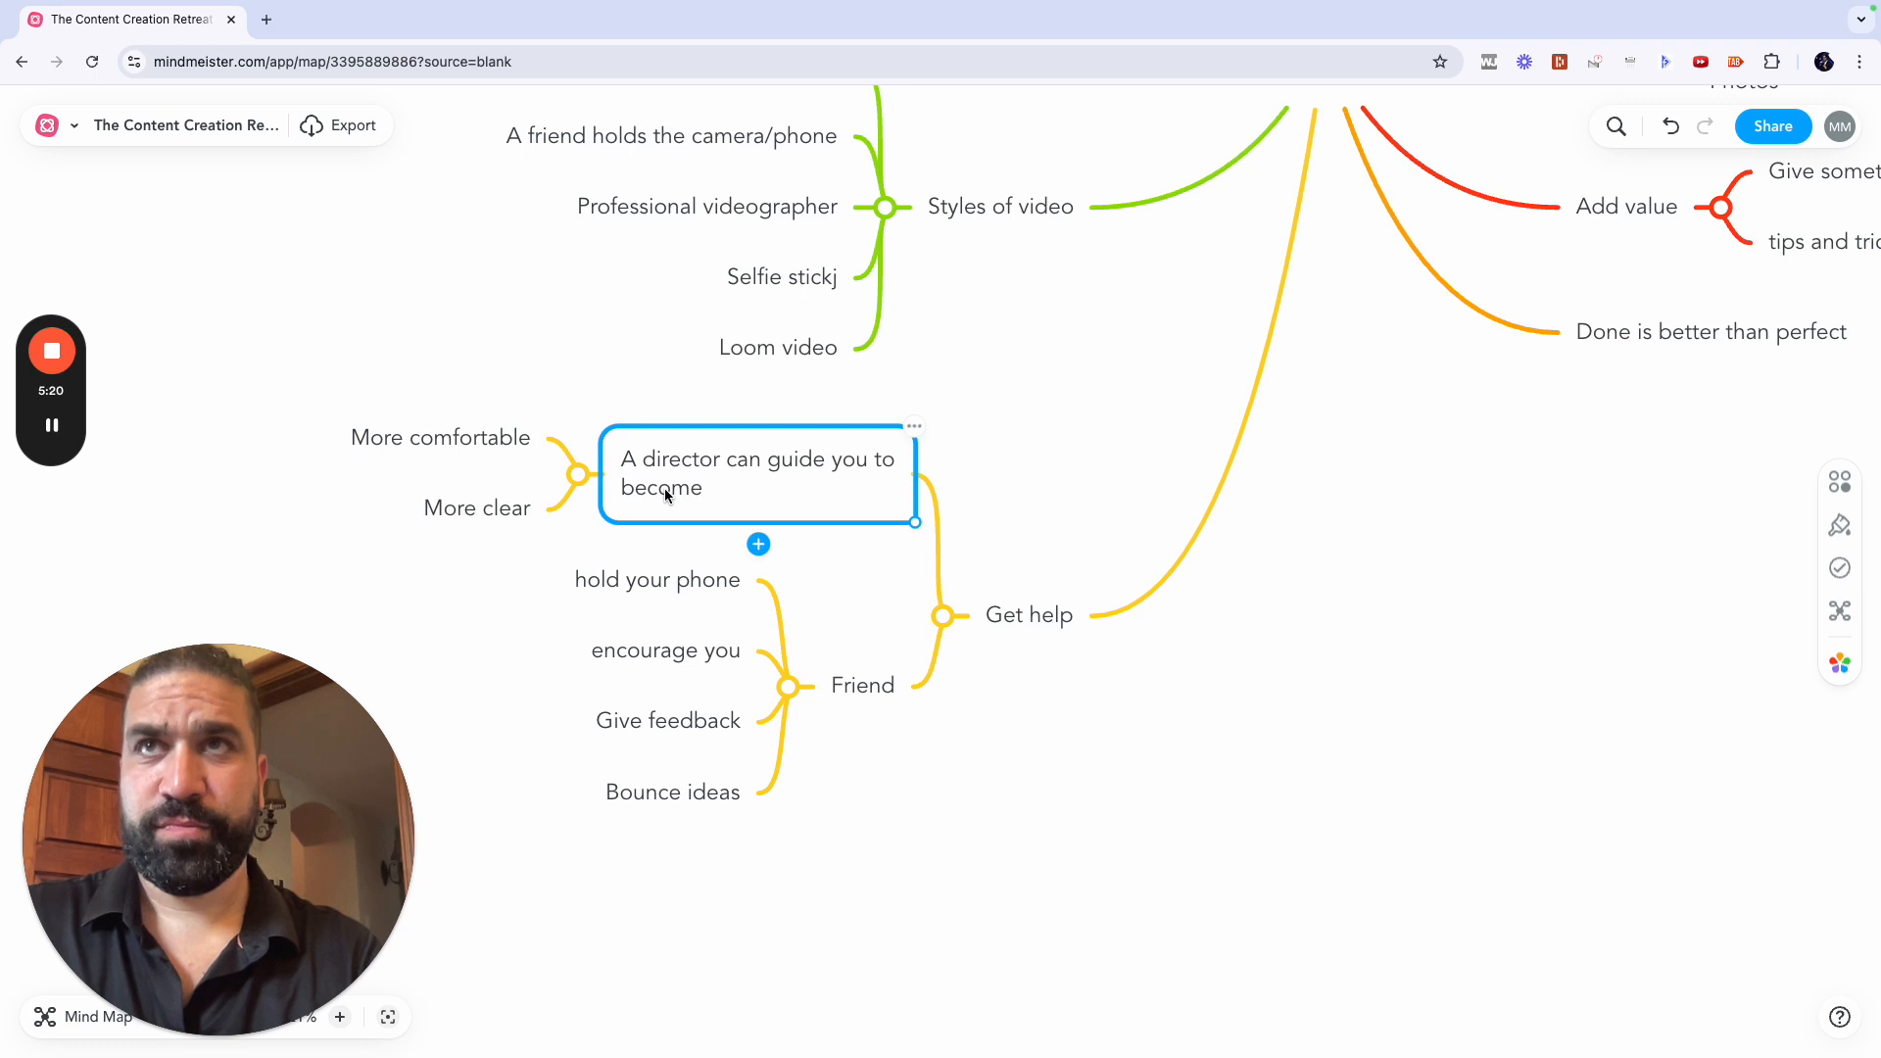
{"action": "key", "text": "Tab"}
{"action": "type", "text": "HE"}
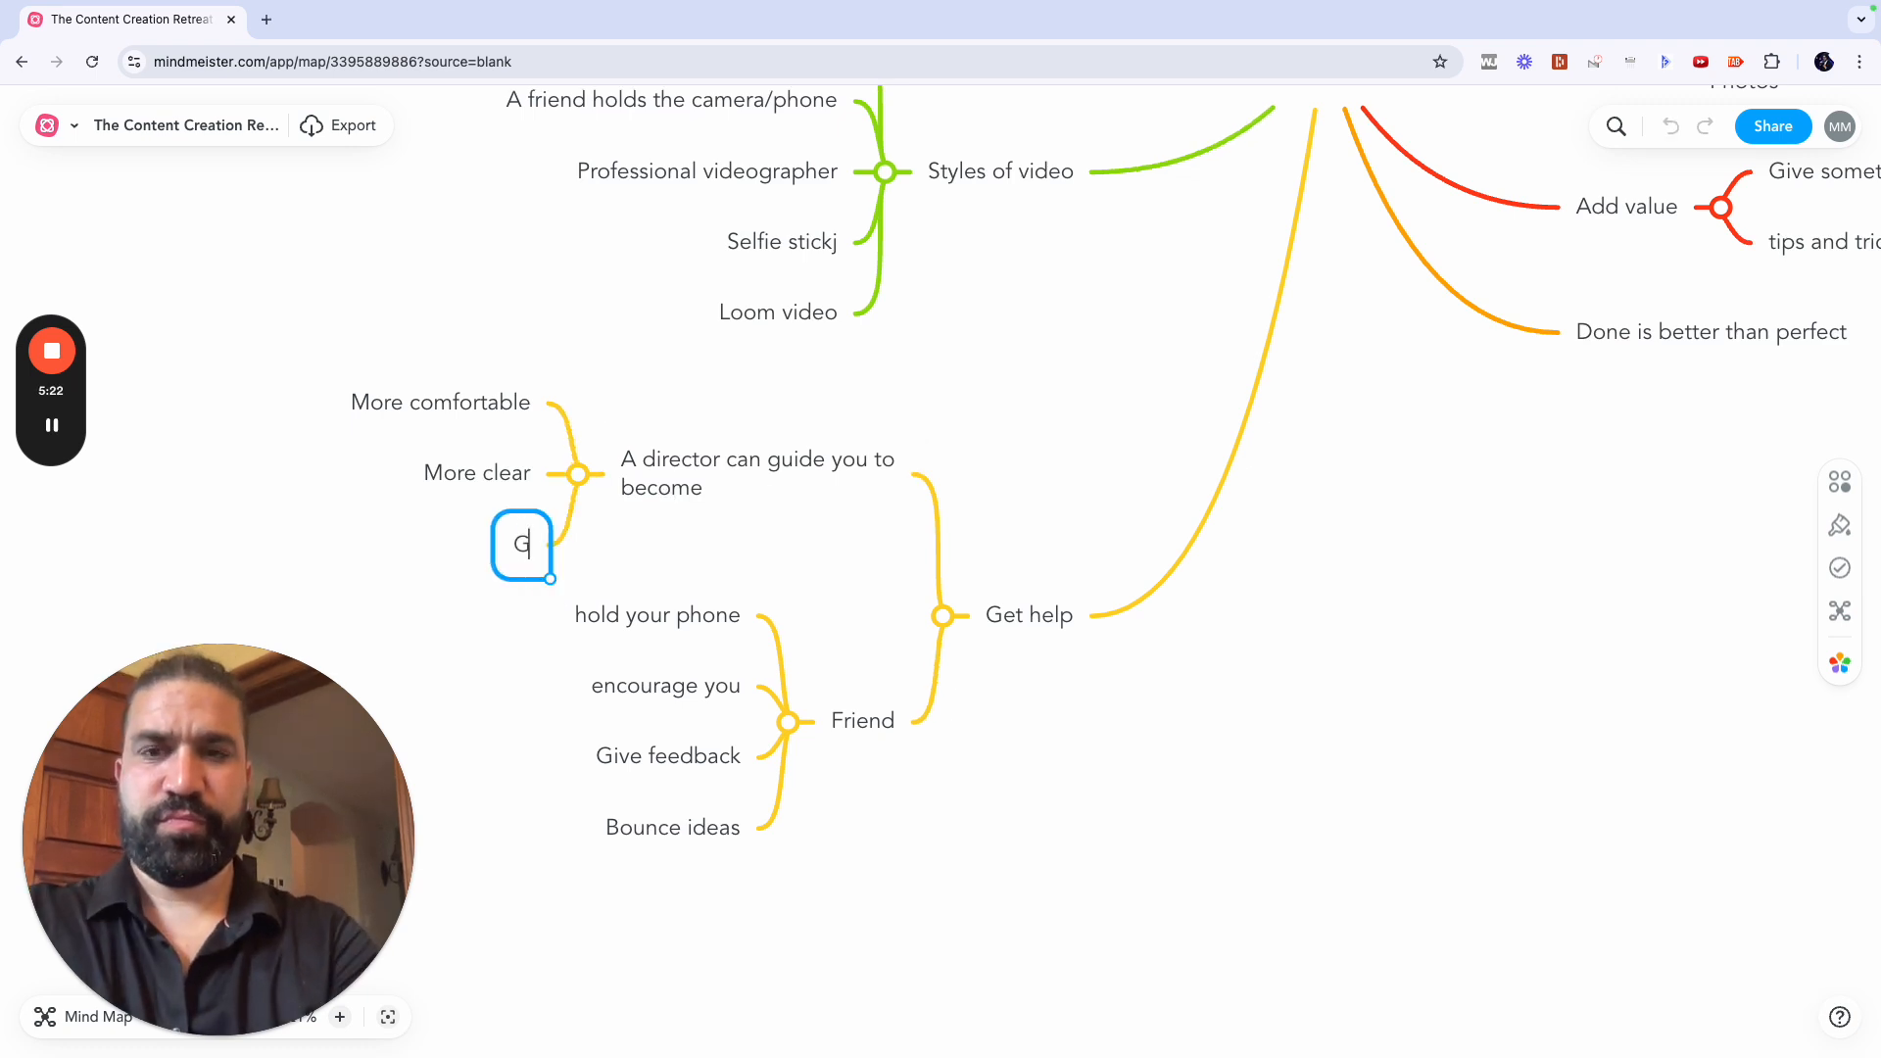
{"action": "key", "text": "BackSpace"}
{"action": "type", "text": "e"}
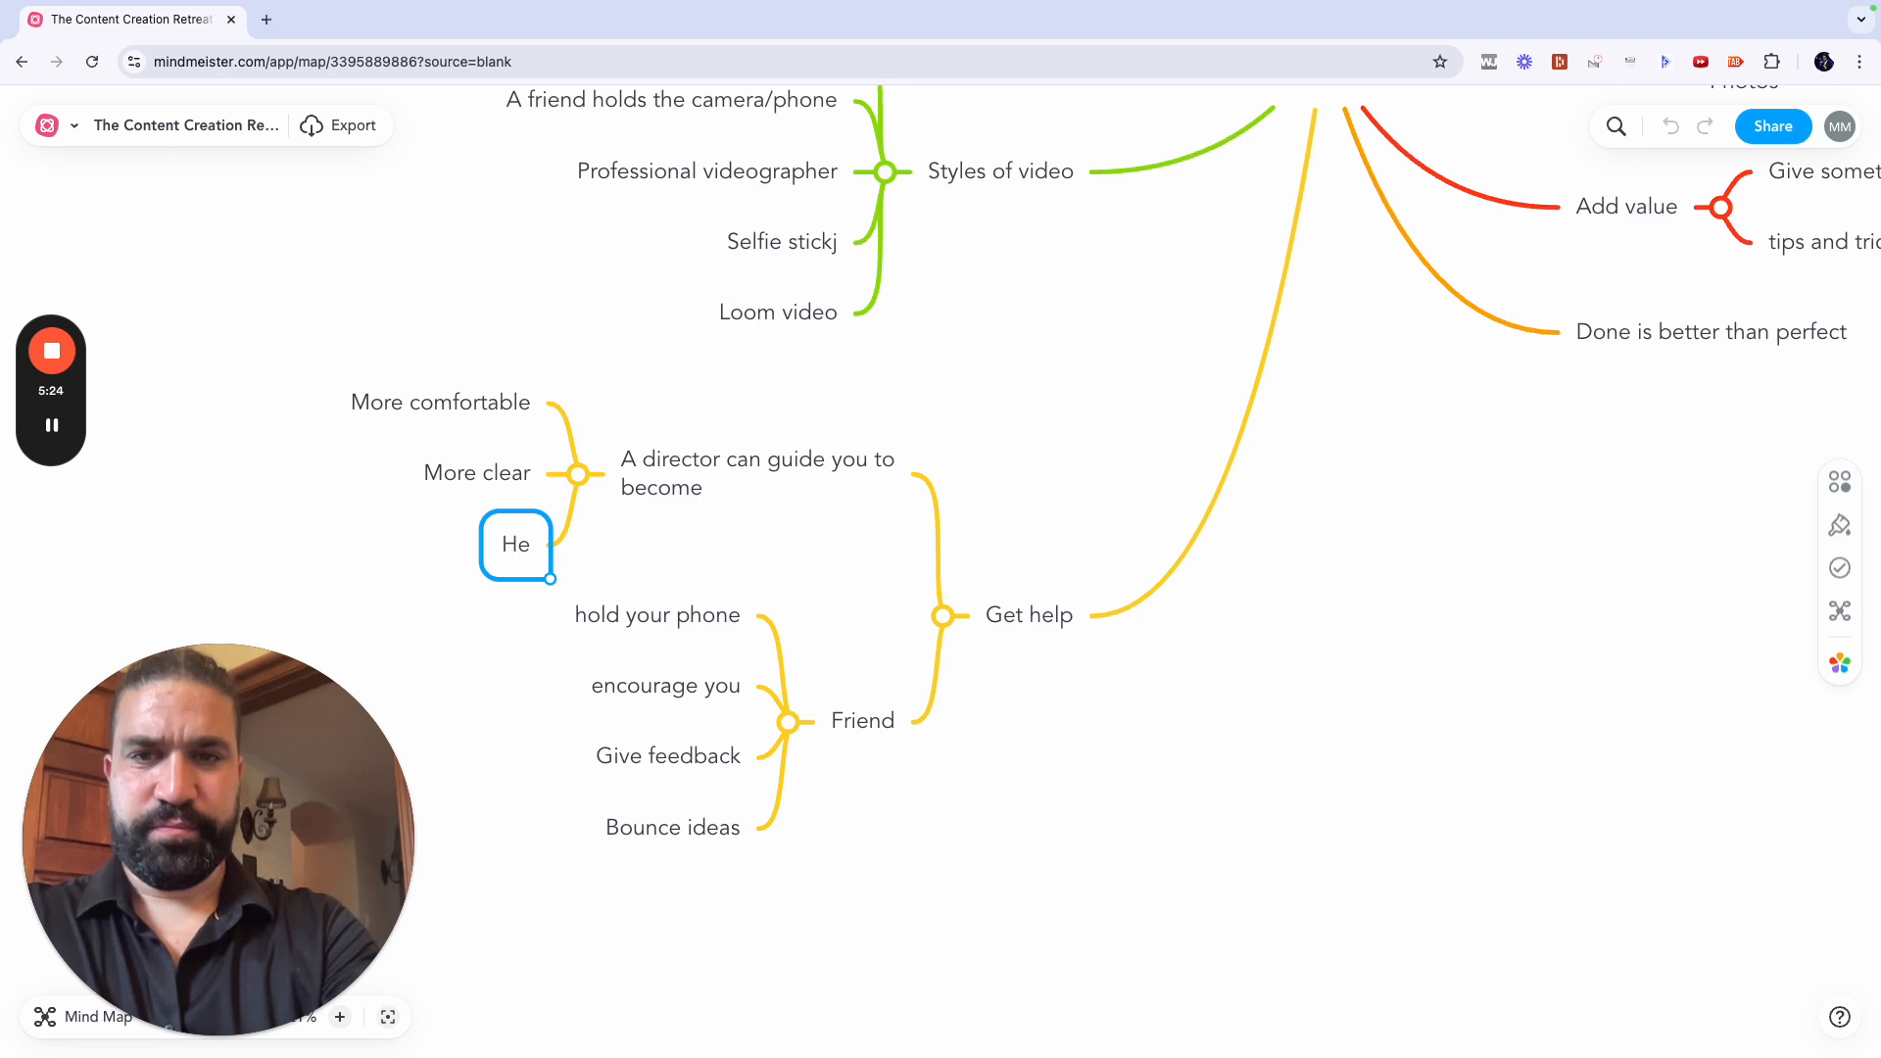
{"action": "key", "text": "BackSpace"}
{"action": "key", "text": "BackSpace"}
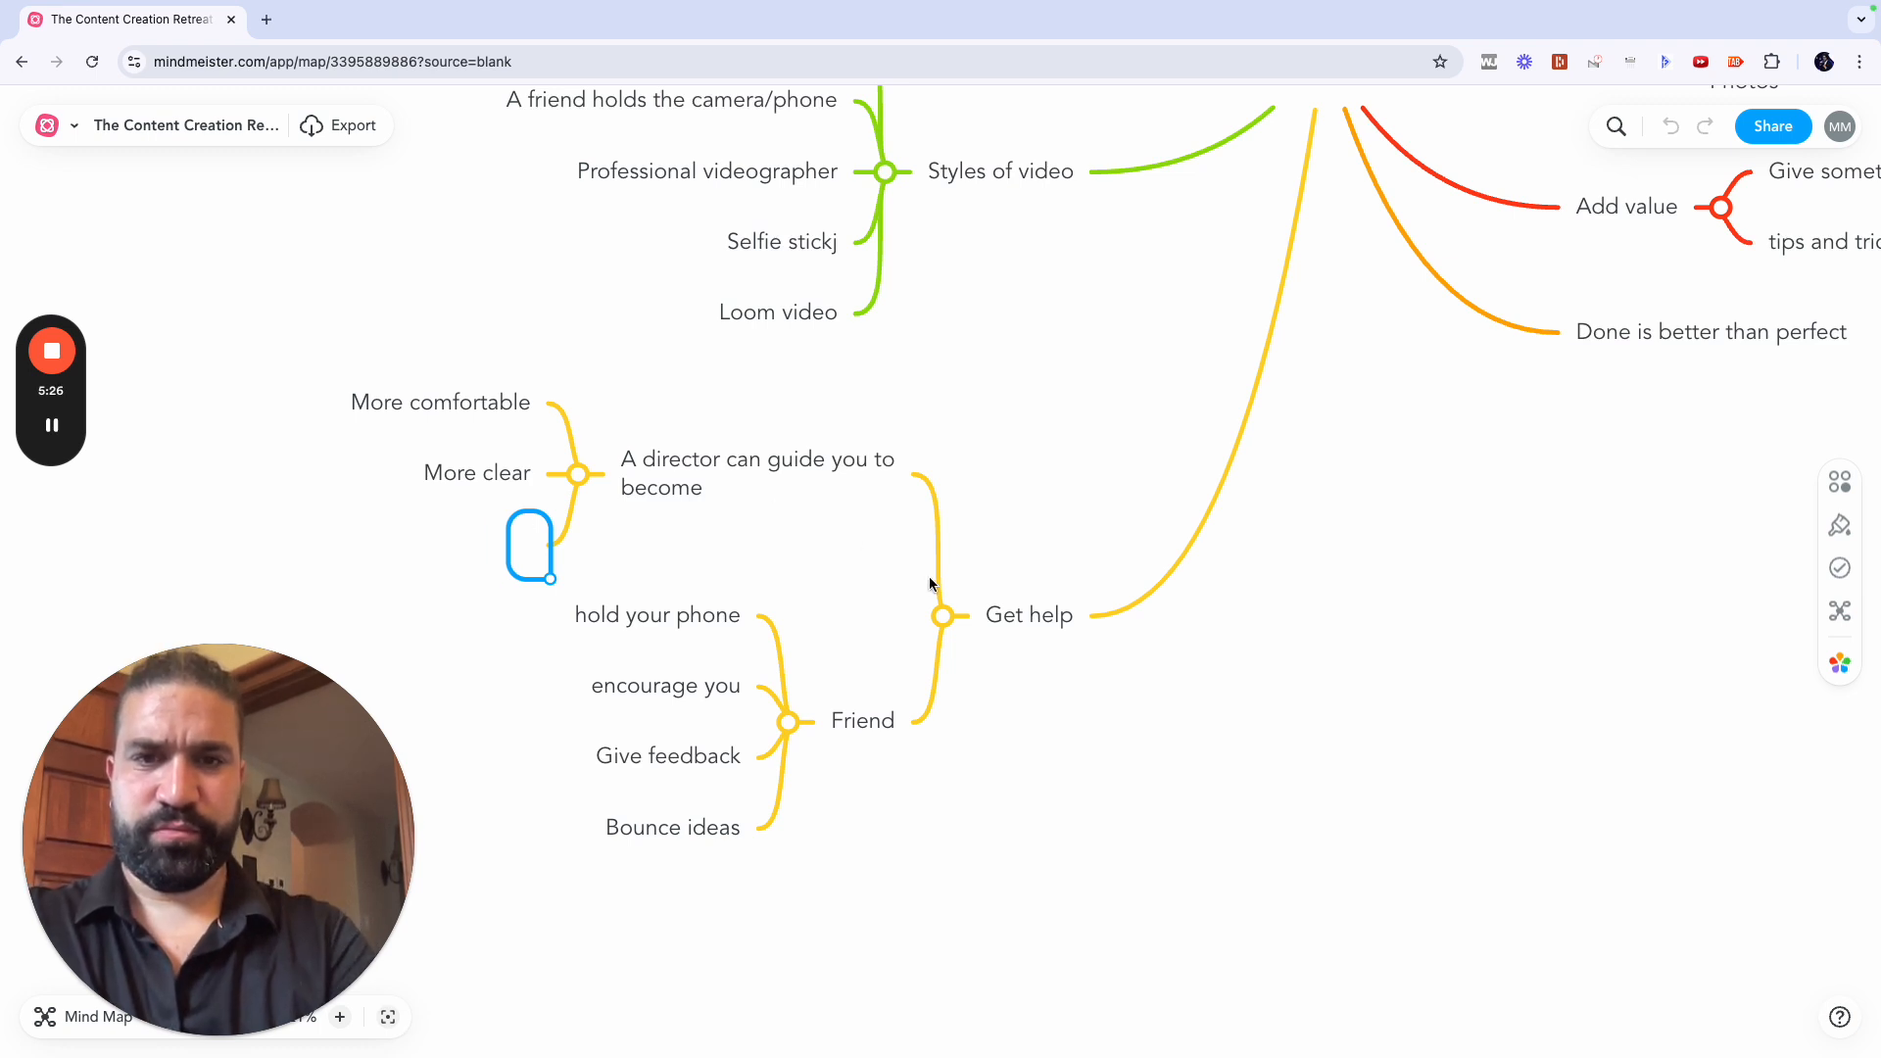
Step: Shorten the topic "A director can guide you to become" to "director"
{"action": "left_click", "coordinate": [733, 476]}
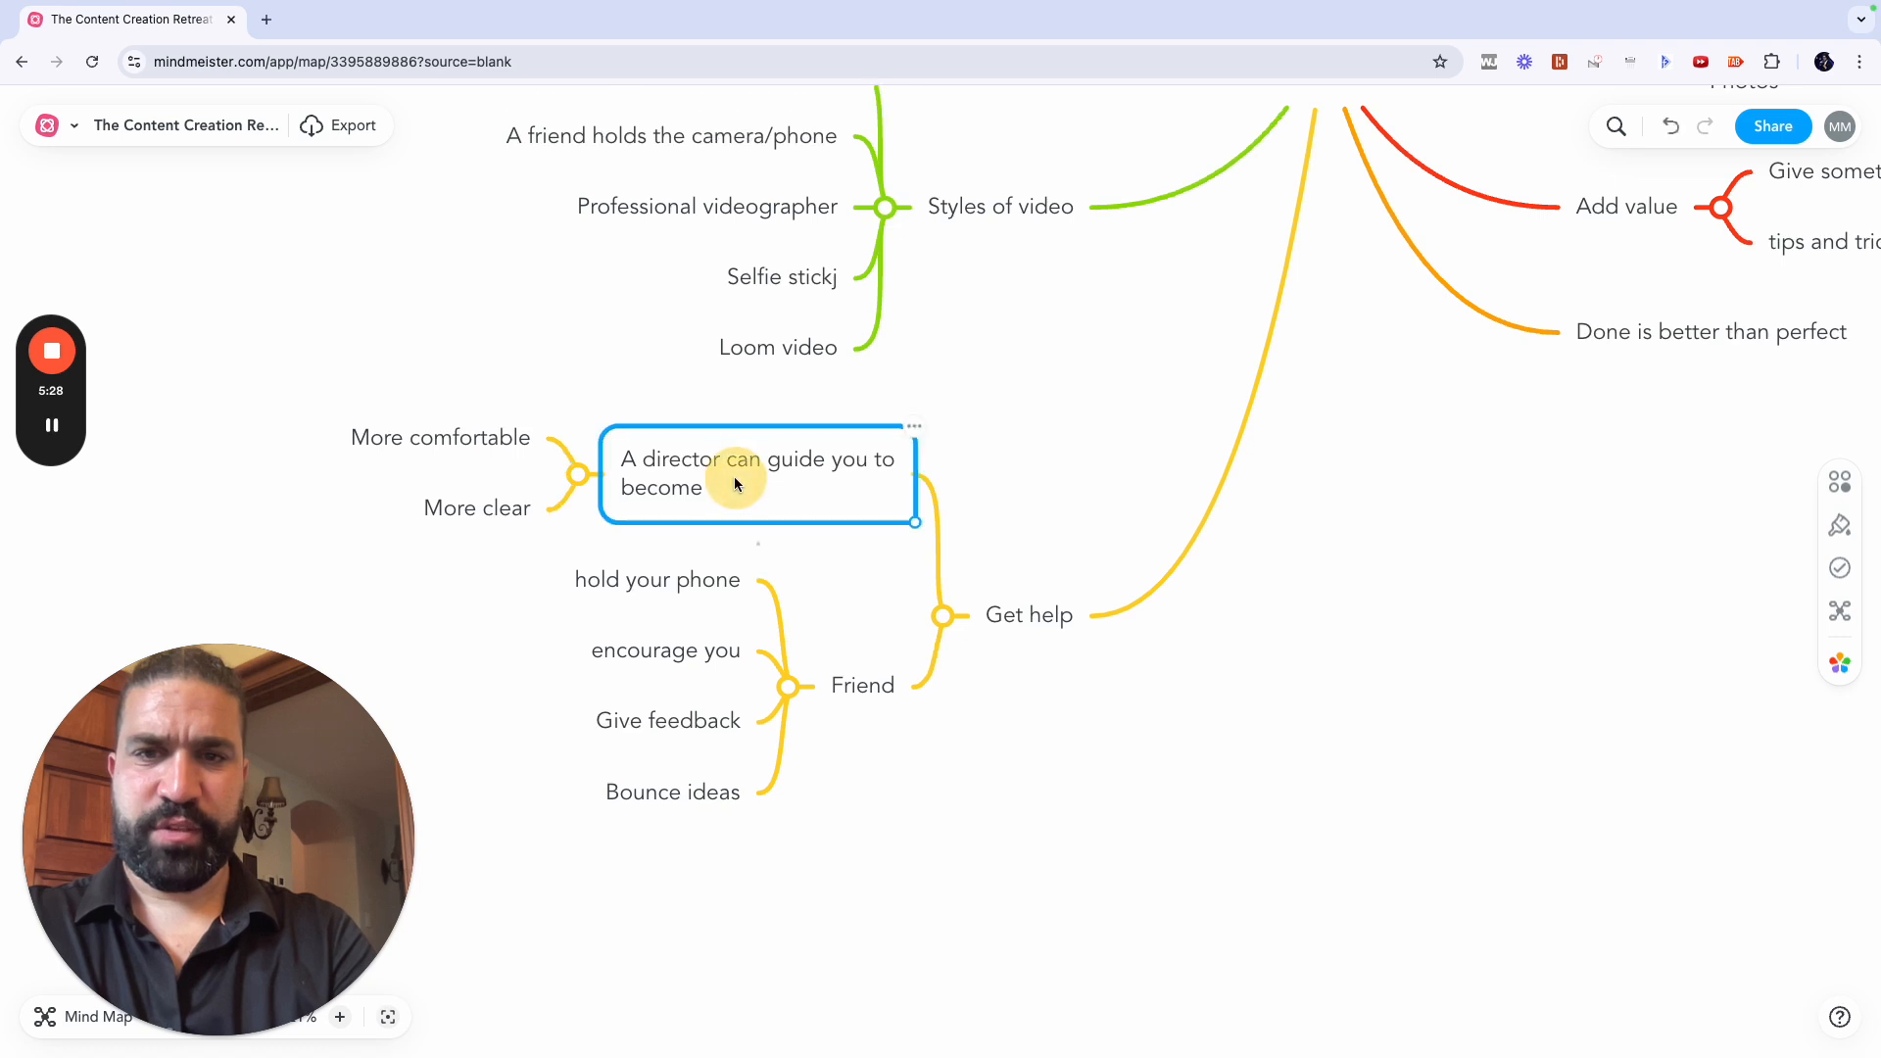
{"action": "left_click", "coordinate": [715, 478]}
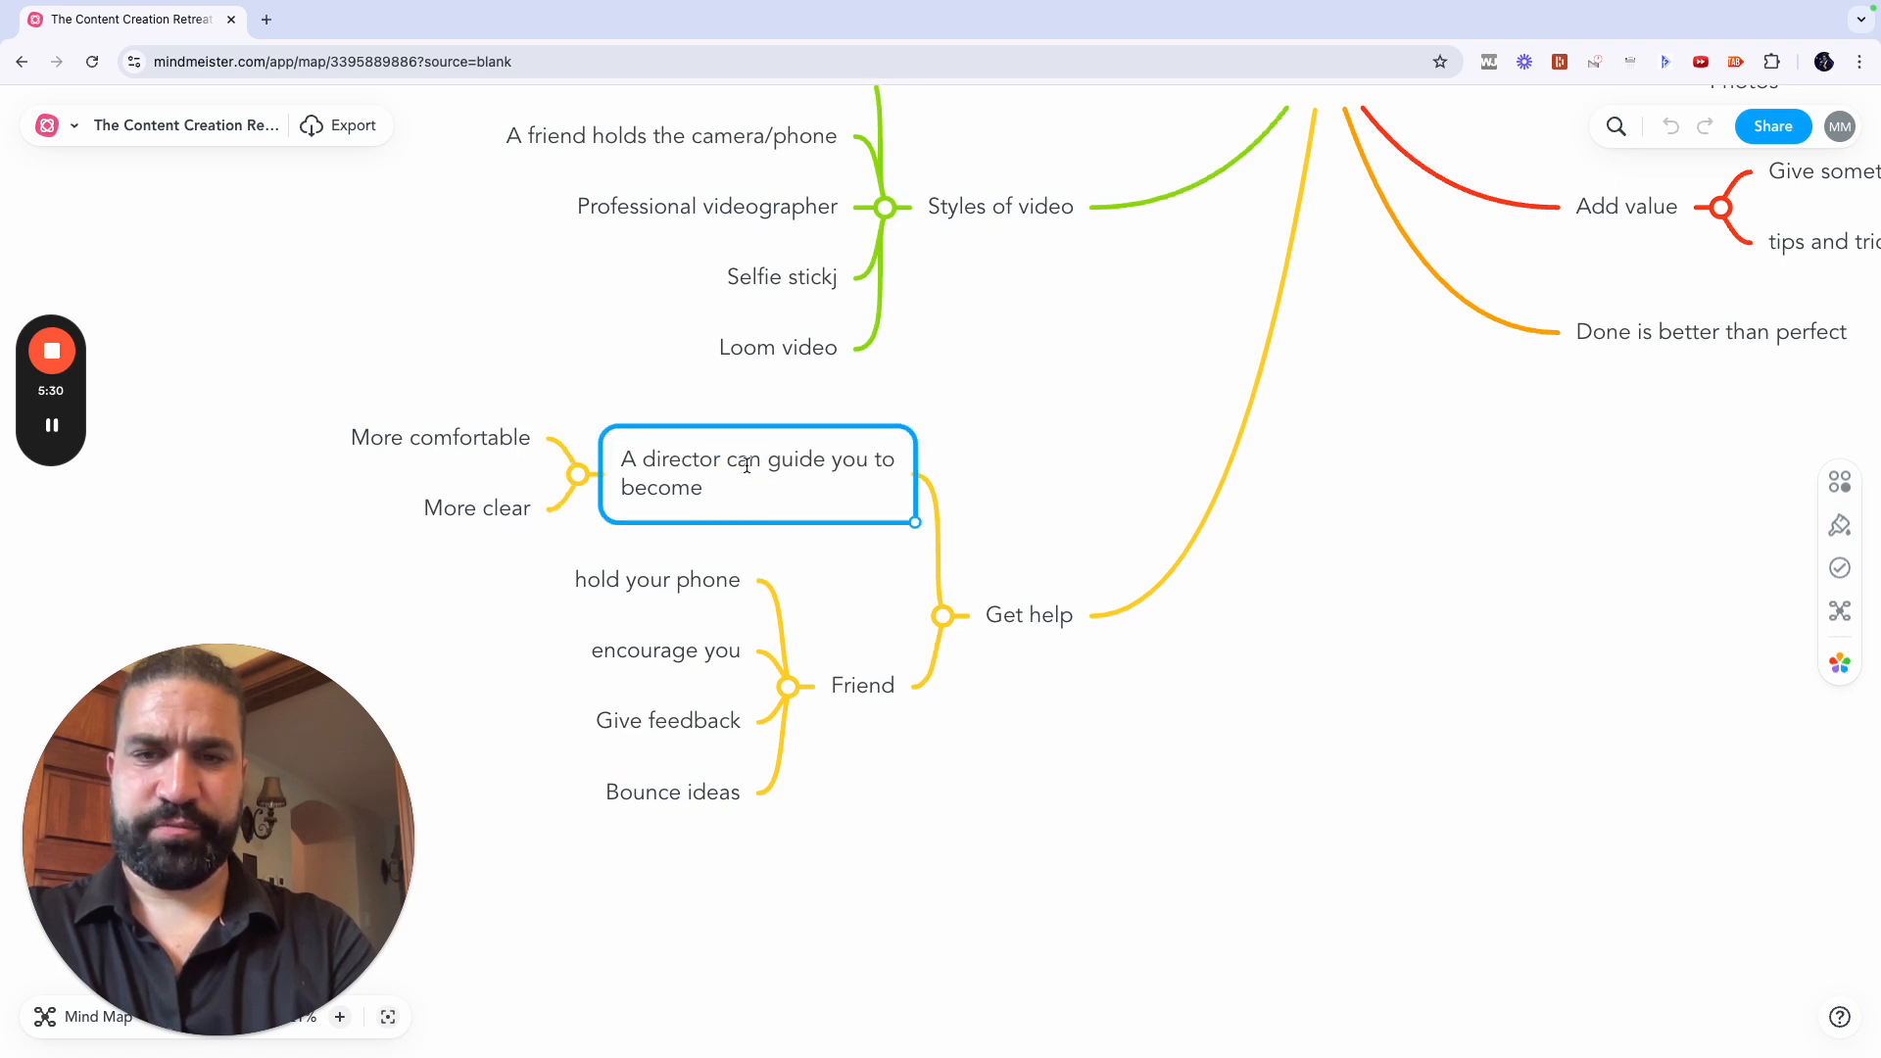
{"action": "left_click", "coordinate": [720, 463]}
{"action": "left_click_drag", "start_coordinate": [720, 462], "coordinate": [872, 520]}
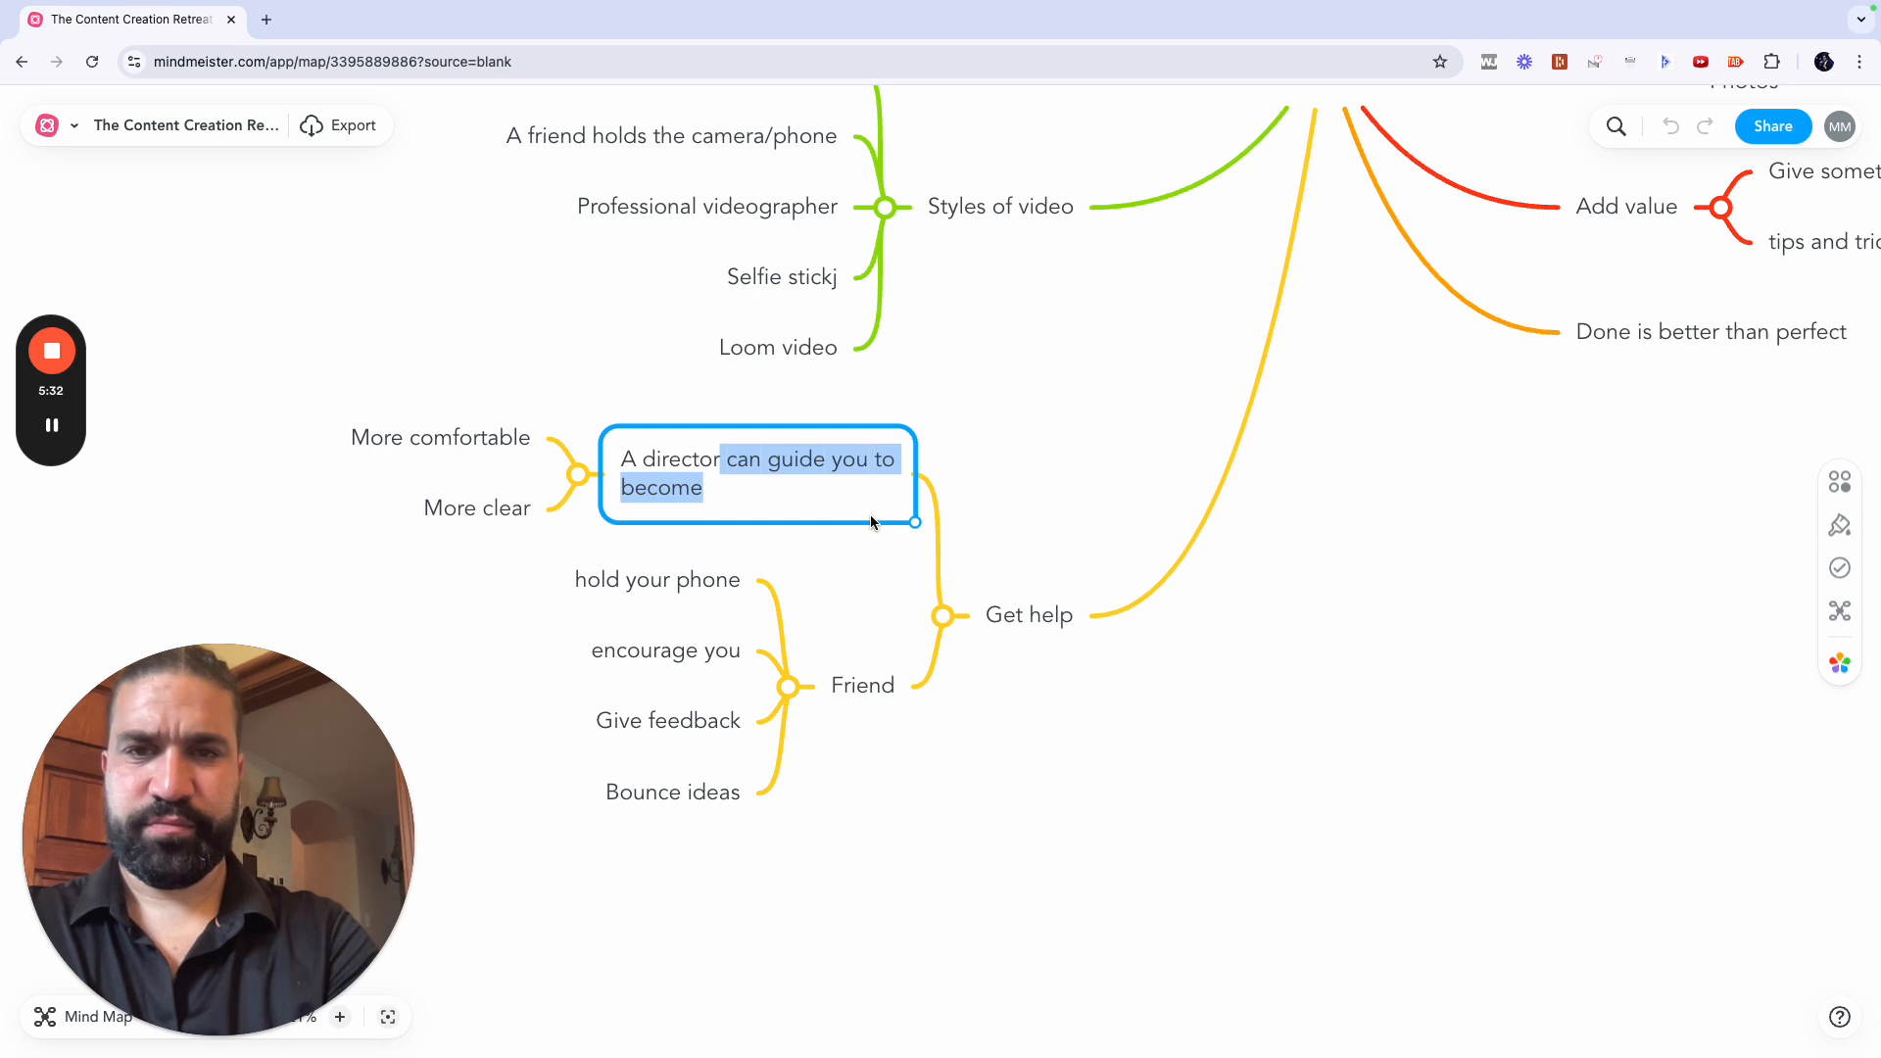
{"action": "key", "text": "BackSpace"}
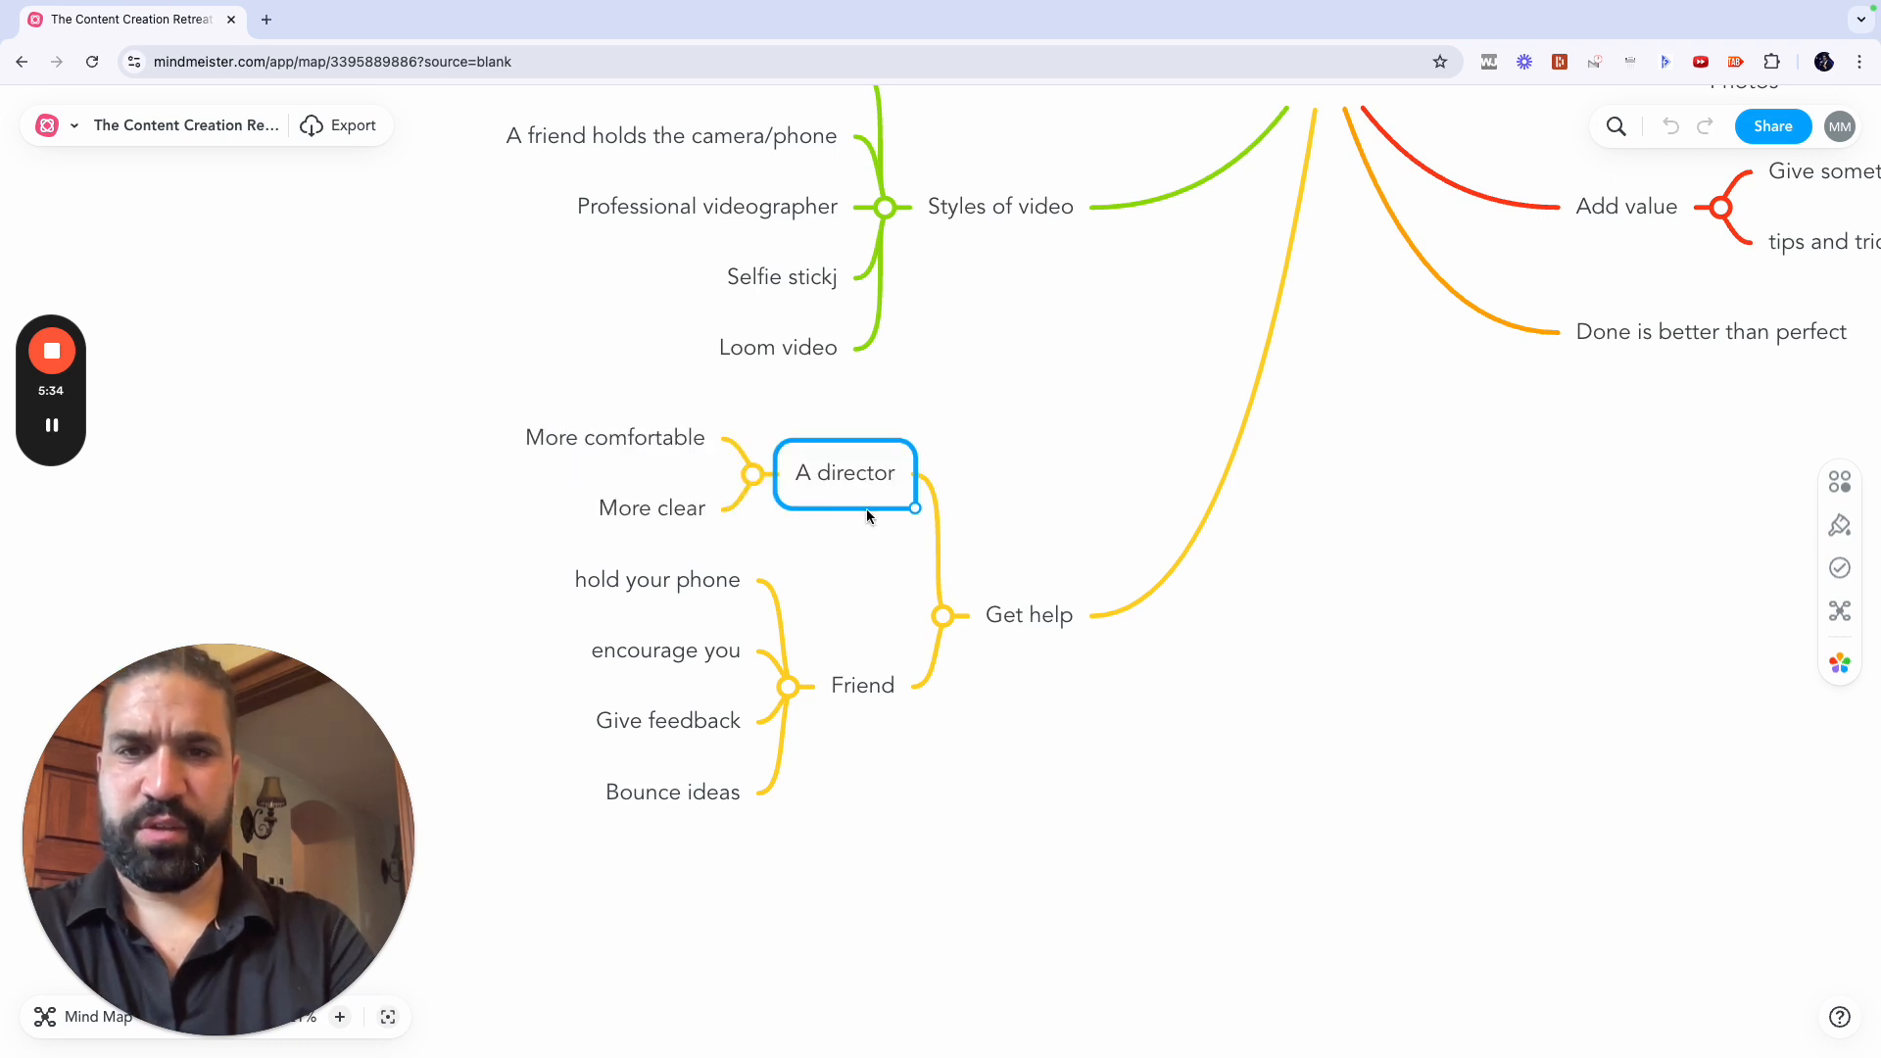
{"action": "left_click", "coordinate": [817, 478]}
{"action": "key", "text": "BackSpace"}
{"action": "key", "text": "BackSpace"}
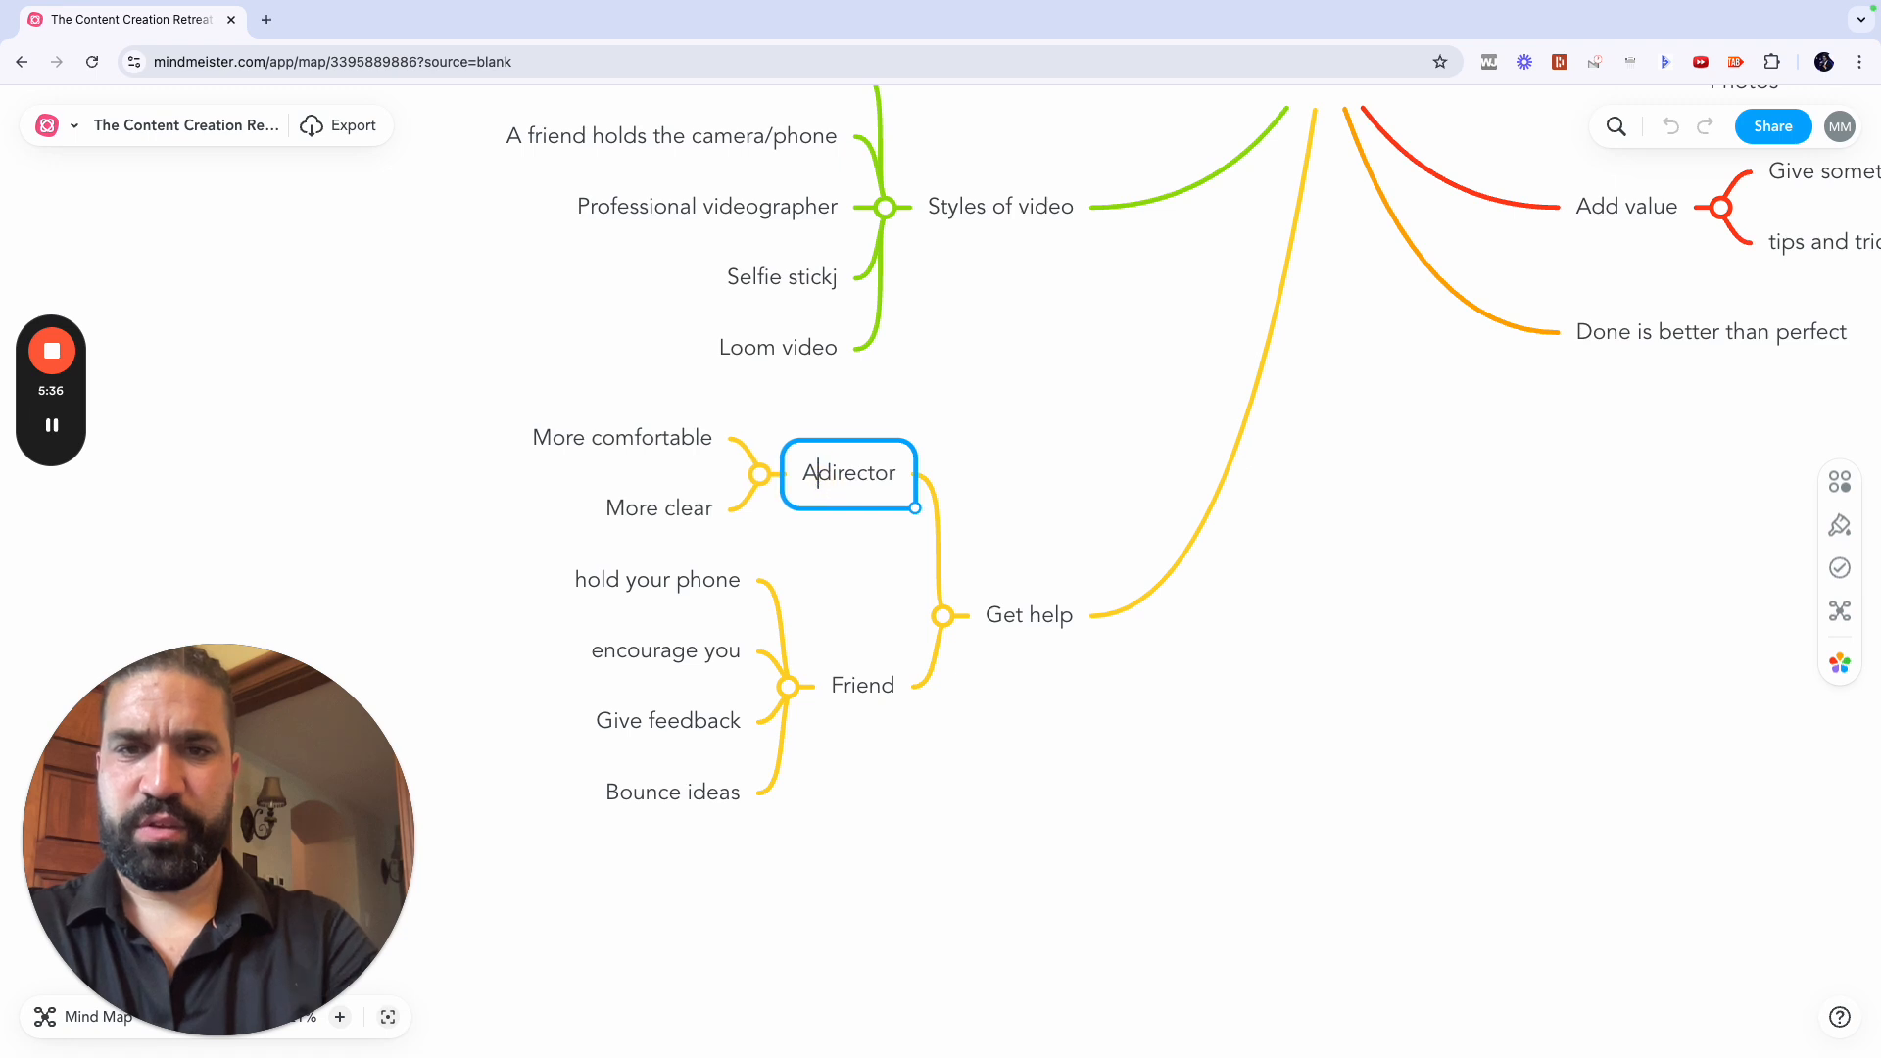
Step: Add the child topics "Lighting" and "Sound" under the director topic
{"action": "key", "text": "Tab"}
{"action": "type", "text": "Li"}
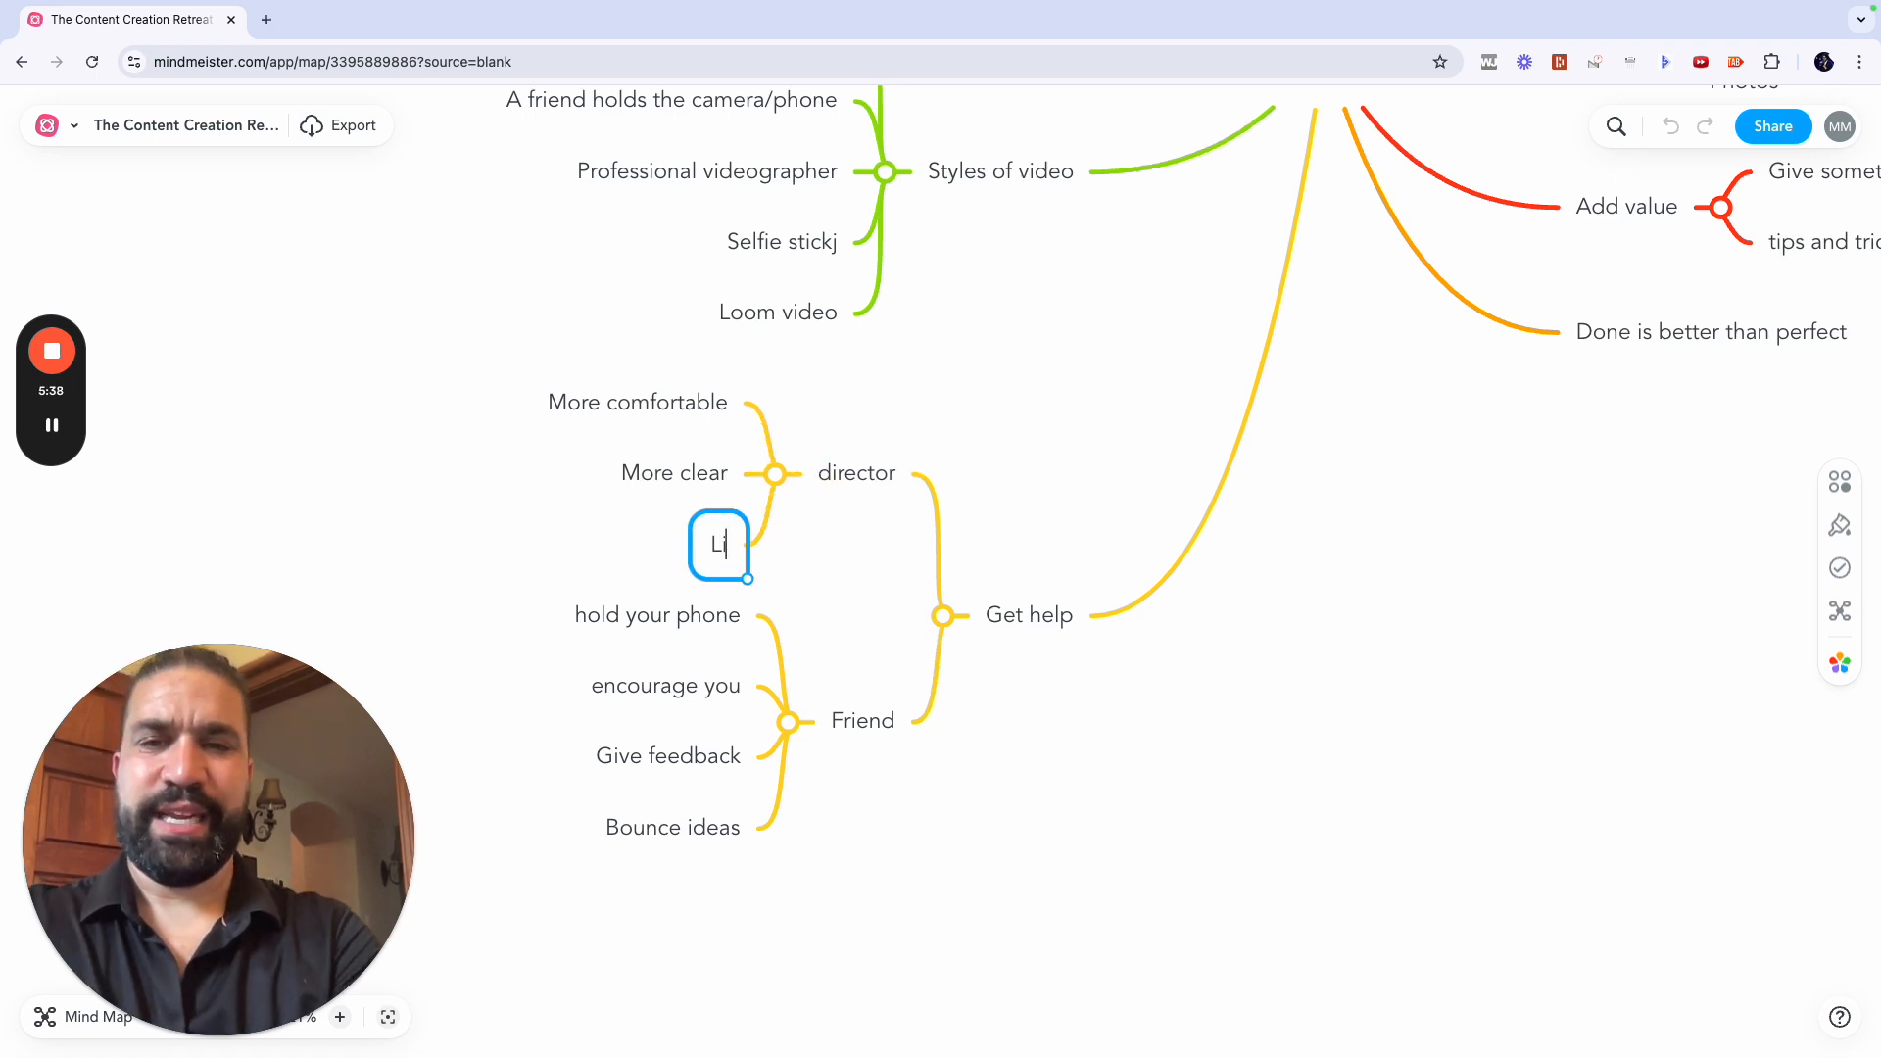
{"action": "type", "text": "ghting"}
{"action": "key", "text": "Return"}
{"action": "type", "text": "Sound"}
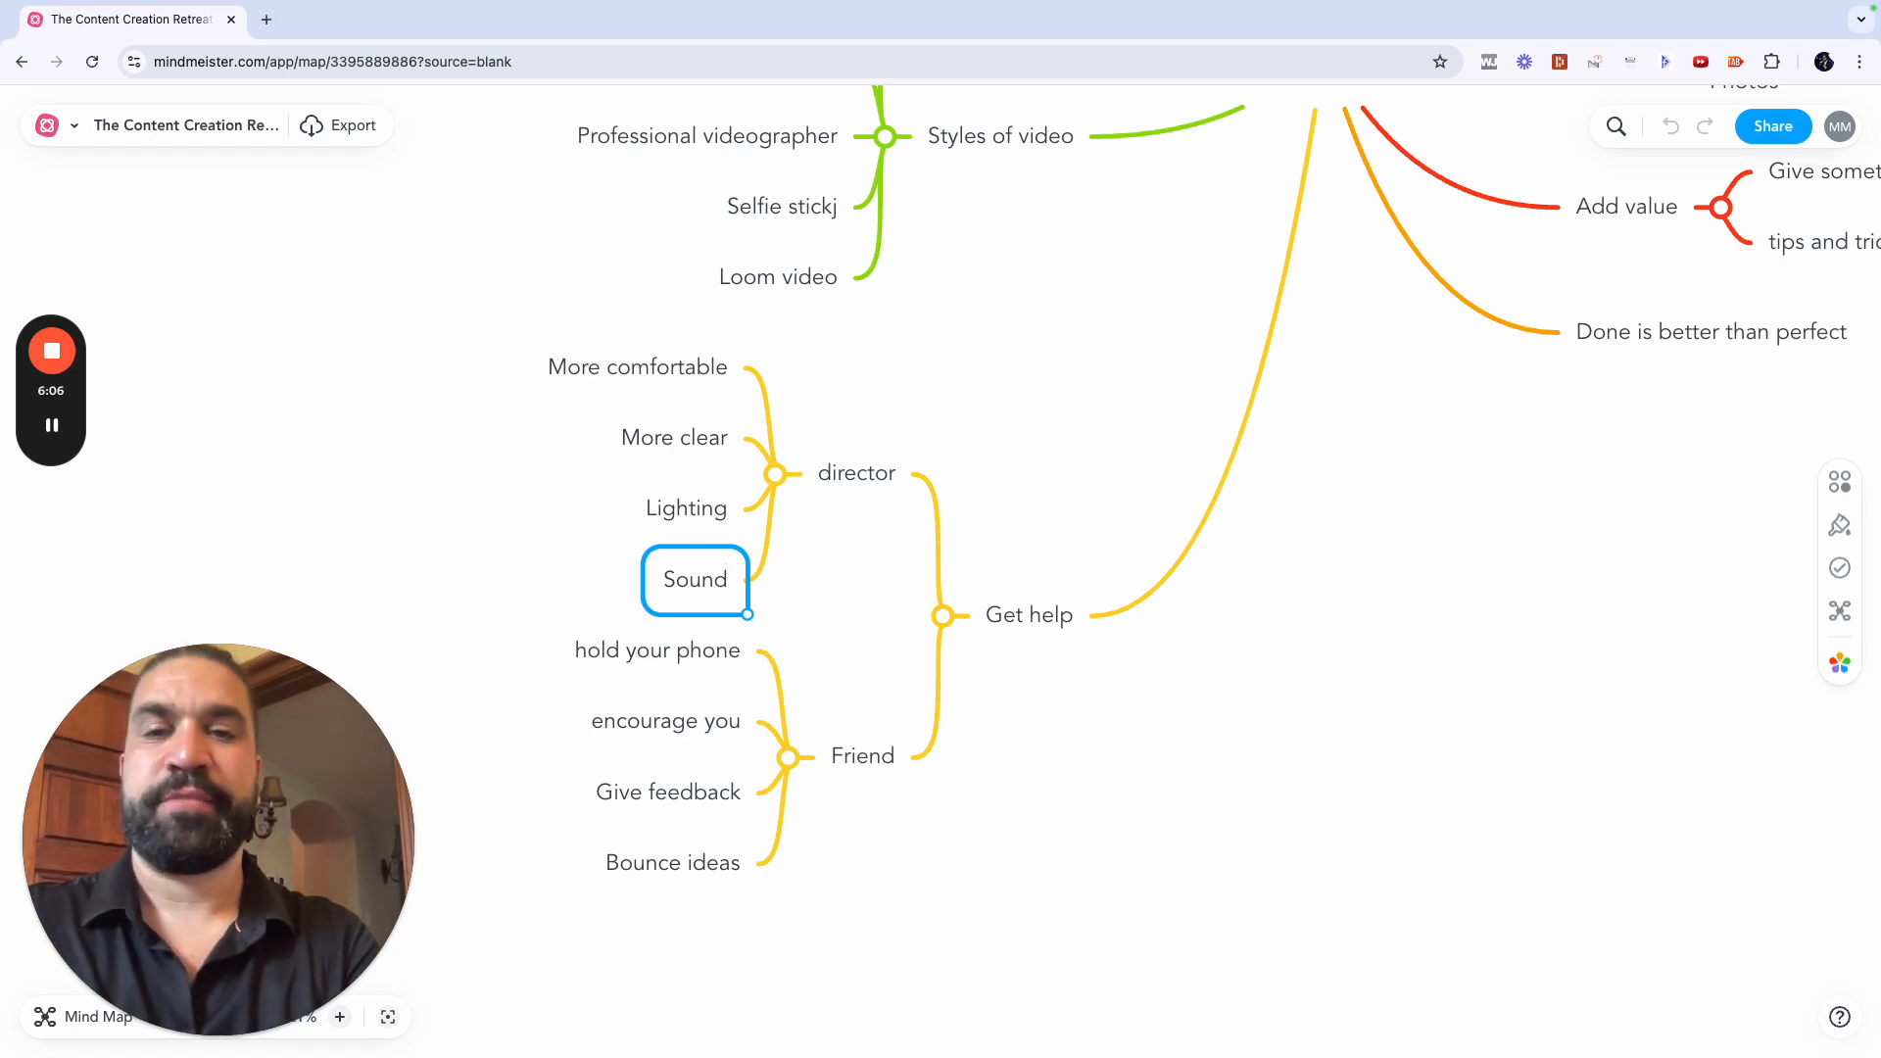
Step: Add a child topic "Make sure everything is working" below Sound in the director branch
{"action": "key", "text": "Return"}
{"action": "key", "text": "Return"}
{"action": "type", "text": "MAke sure"}
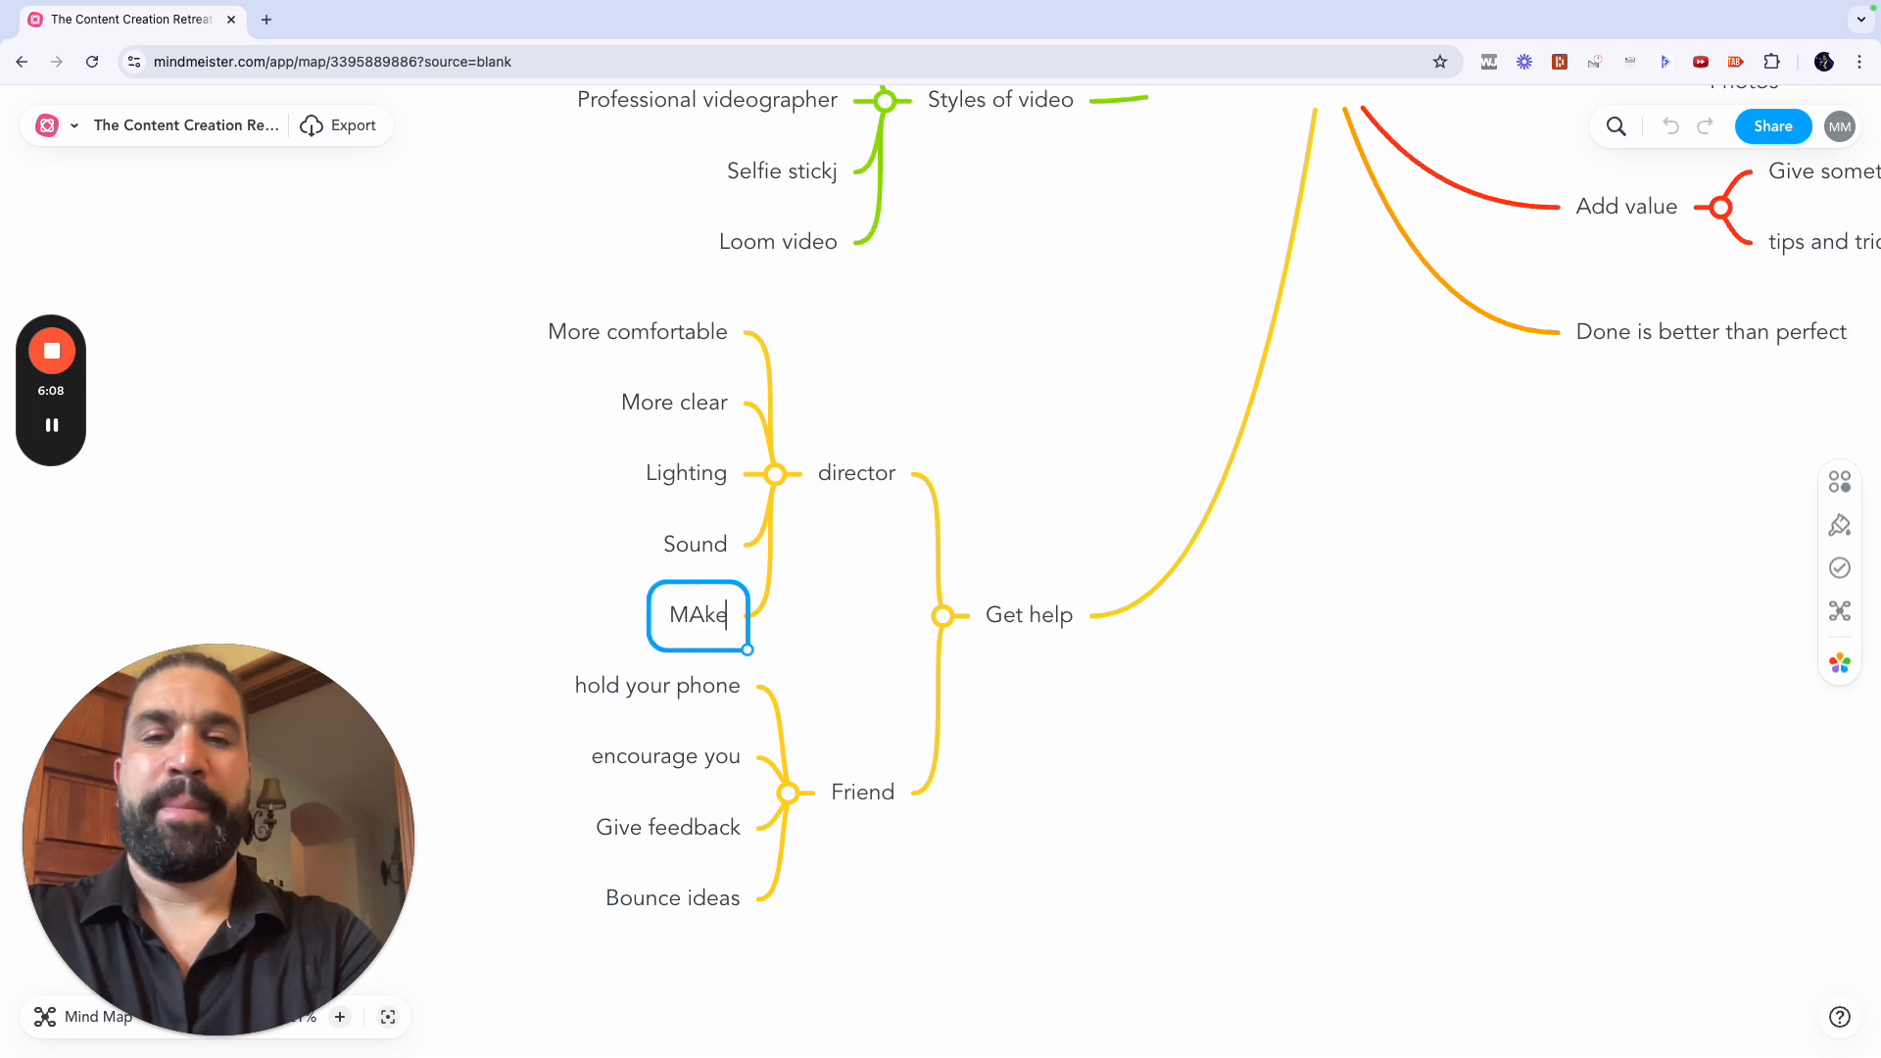
{"action": "key", "text": "BackSpace"}
{"action": "key", "text": "BackSpace"}
{"action": "key", "text": "BackSpace"}
{"action": "key", "text": "BackSpace"}
{"action": "key", "text": "BackSpace"}
{"action": "key", "text": "BackSpace"}
{"action": "key", "text": "BackSpace"}
{"action": "key", "text": "BackSpace"}
{"action": "type", "text": "ajke s"}
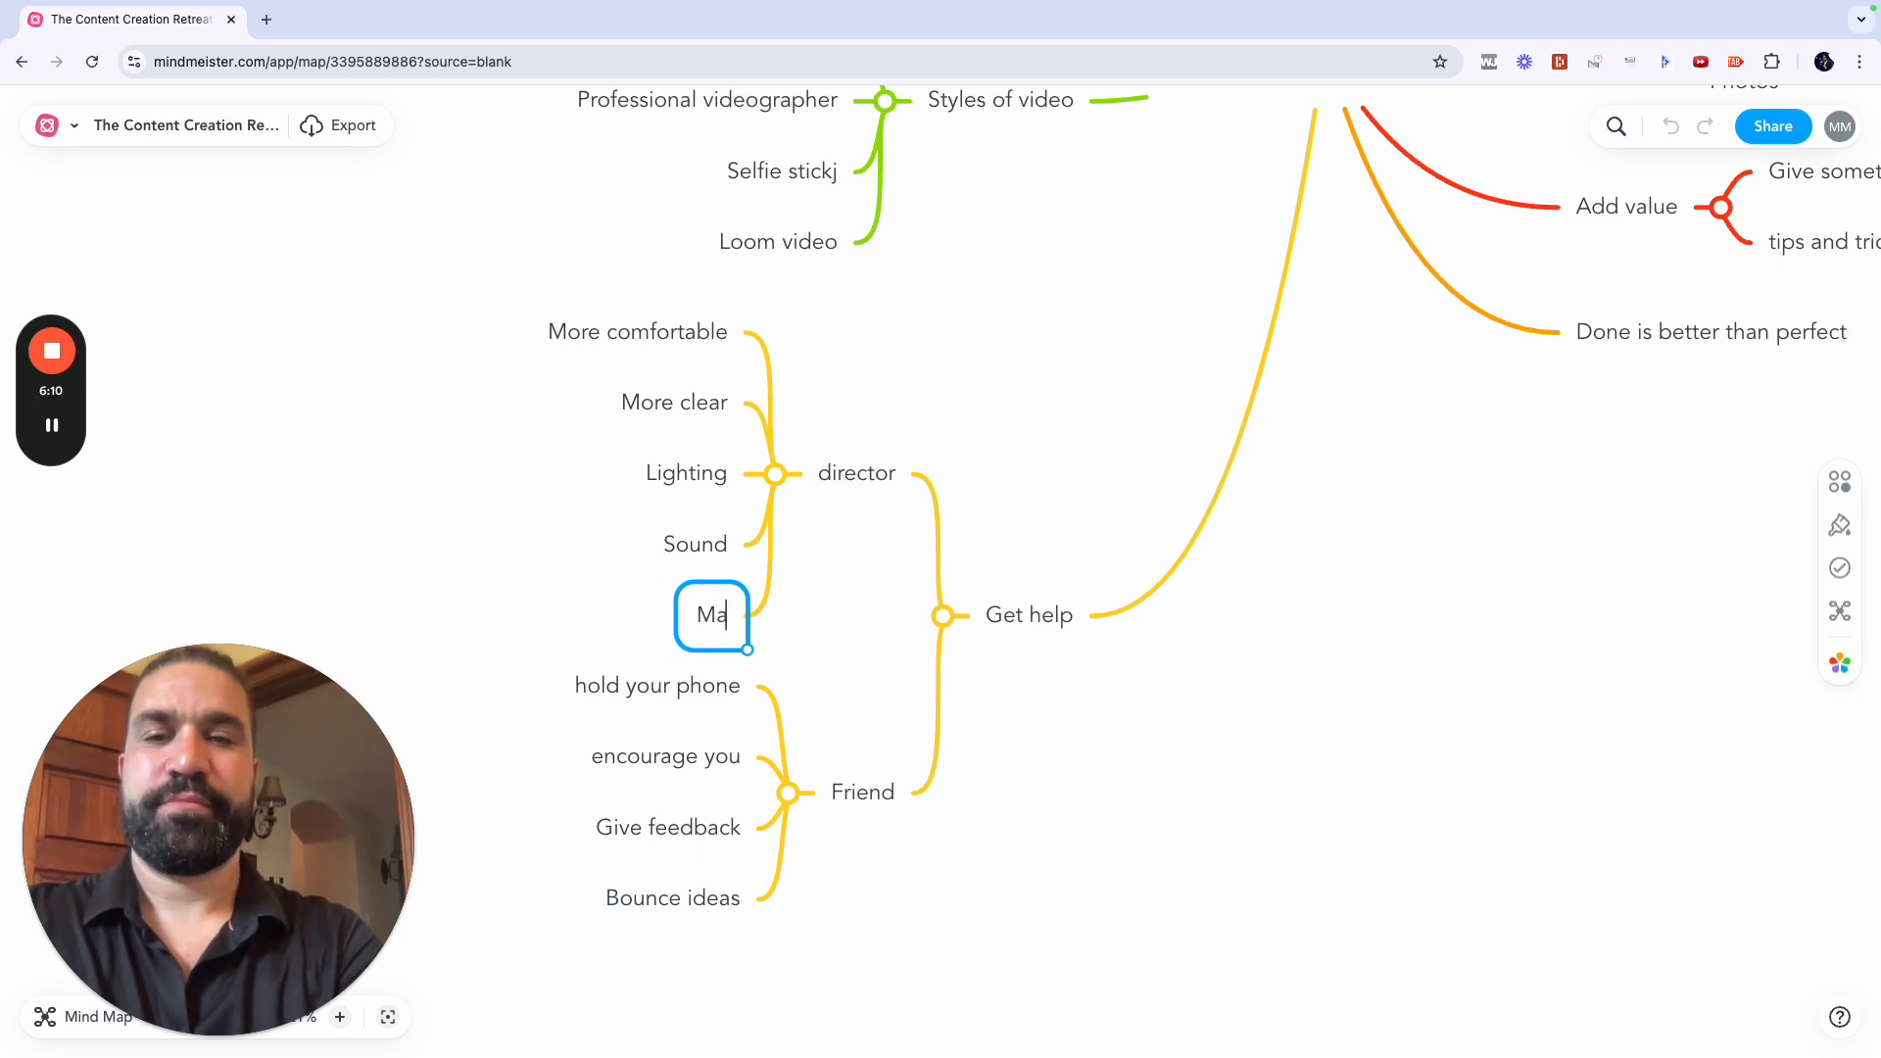
{"action": "key", "text": "BackSpace"}
{"action": "key", "text": "BackSpace"}
{"action": "key", "text": "BackSpace"}
{"action": "key", "text": "BackSpace"}
{"action": "key", "text": "BackSpace"}
{"action": "type", "text": "ke sur"}
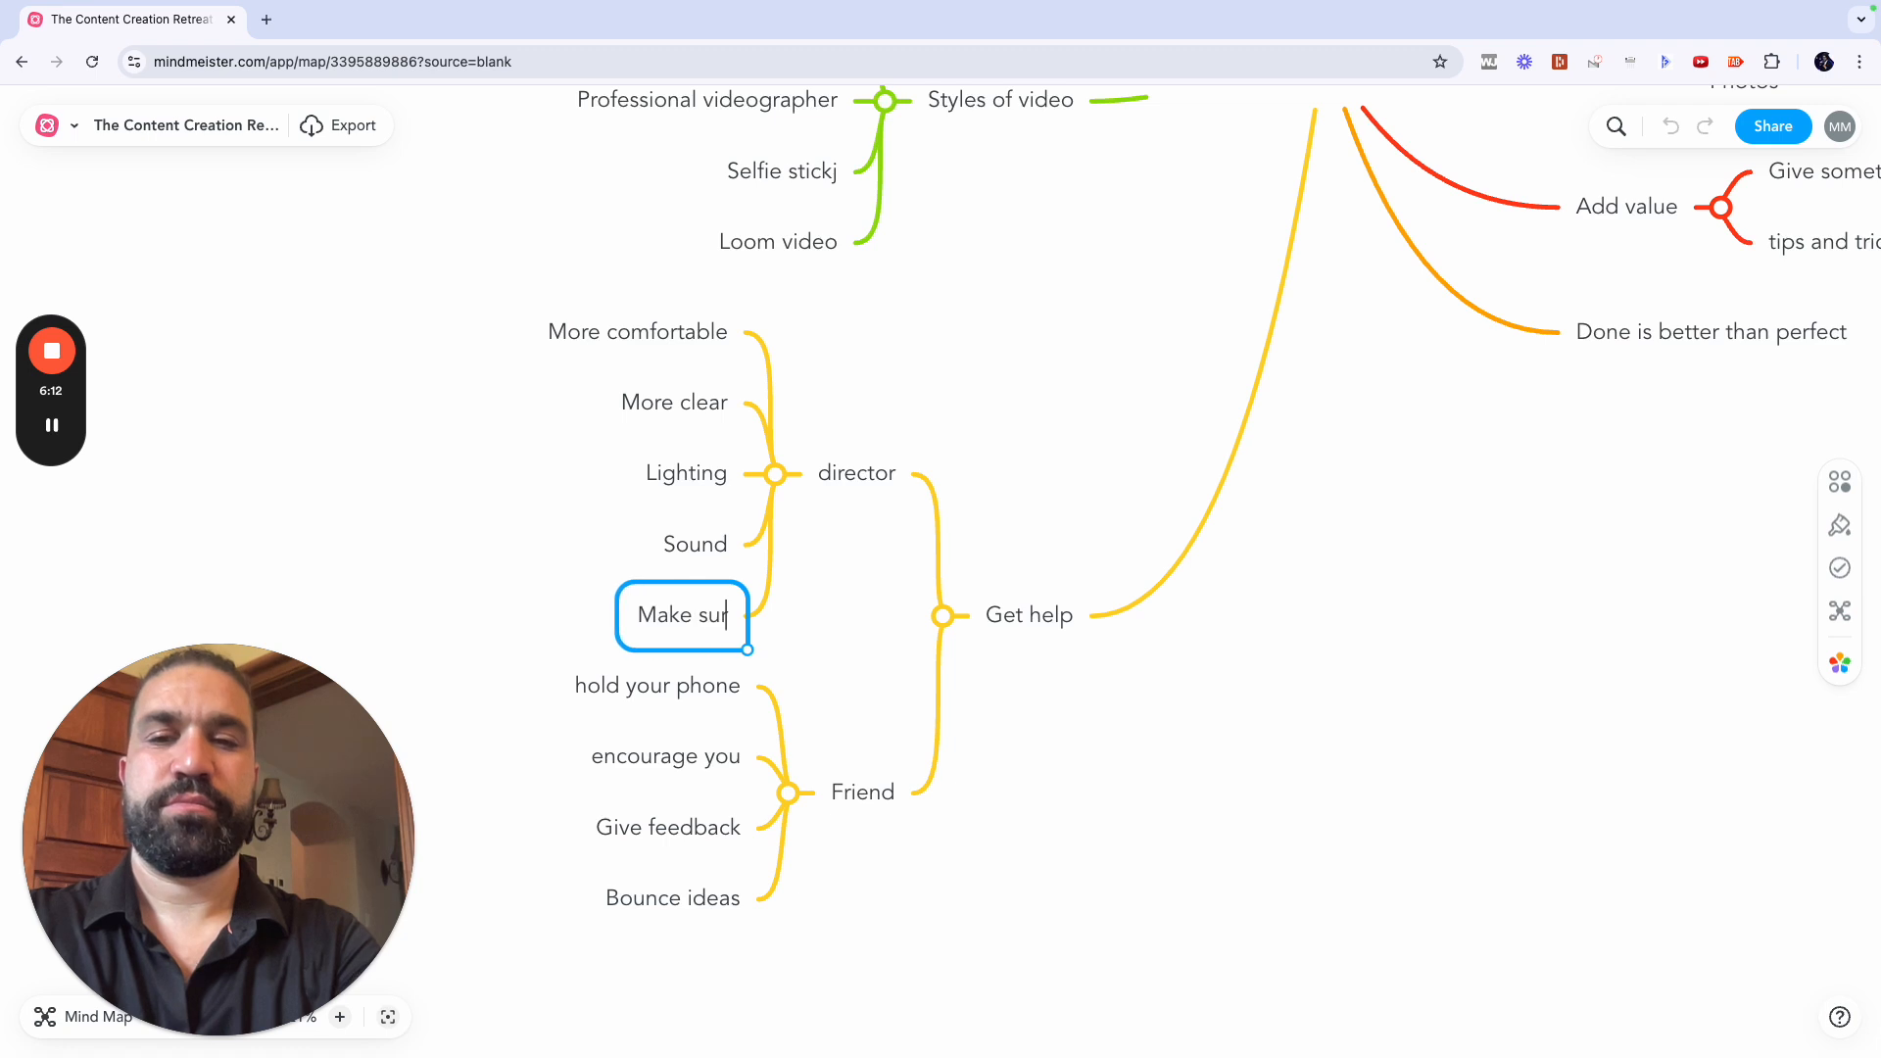
{"action": "type", "text": "e everything is"}
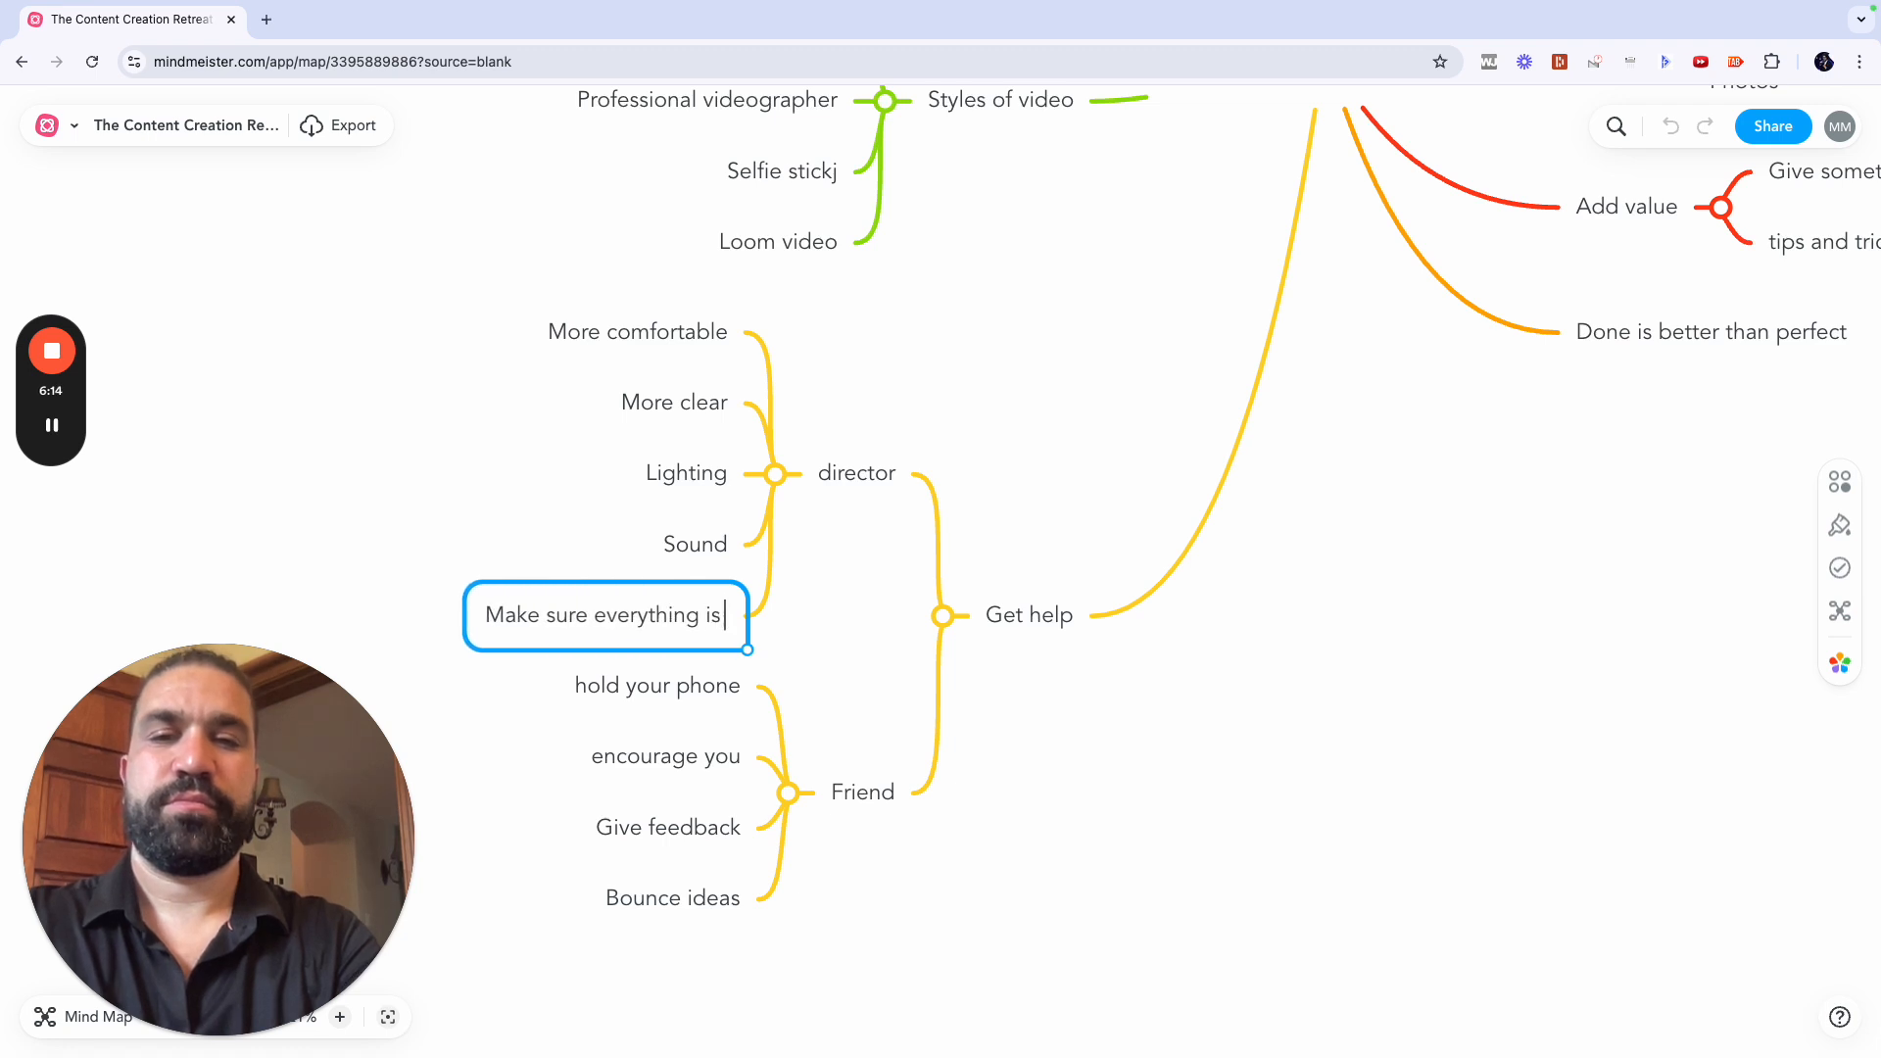
{"action": "type", "text": " working"}
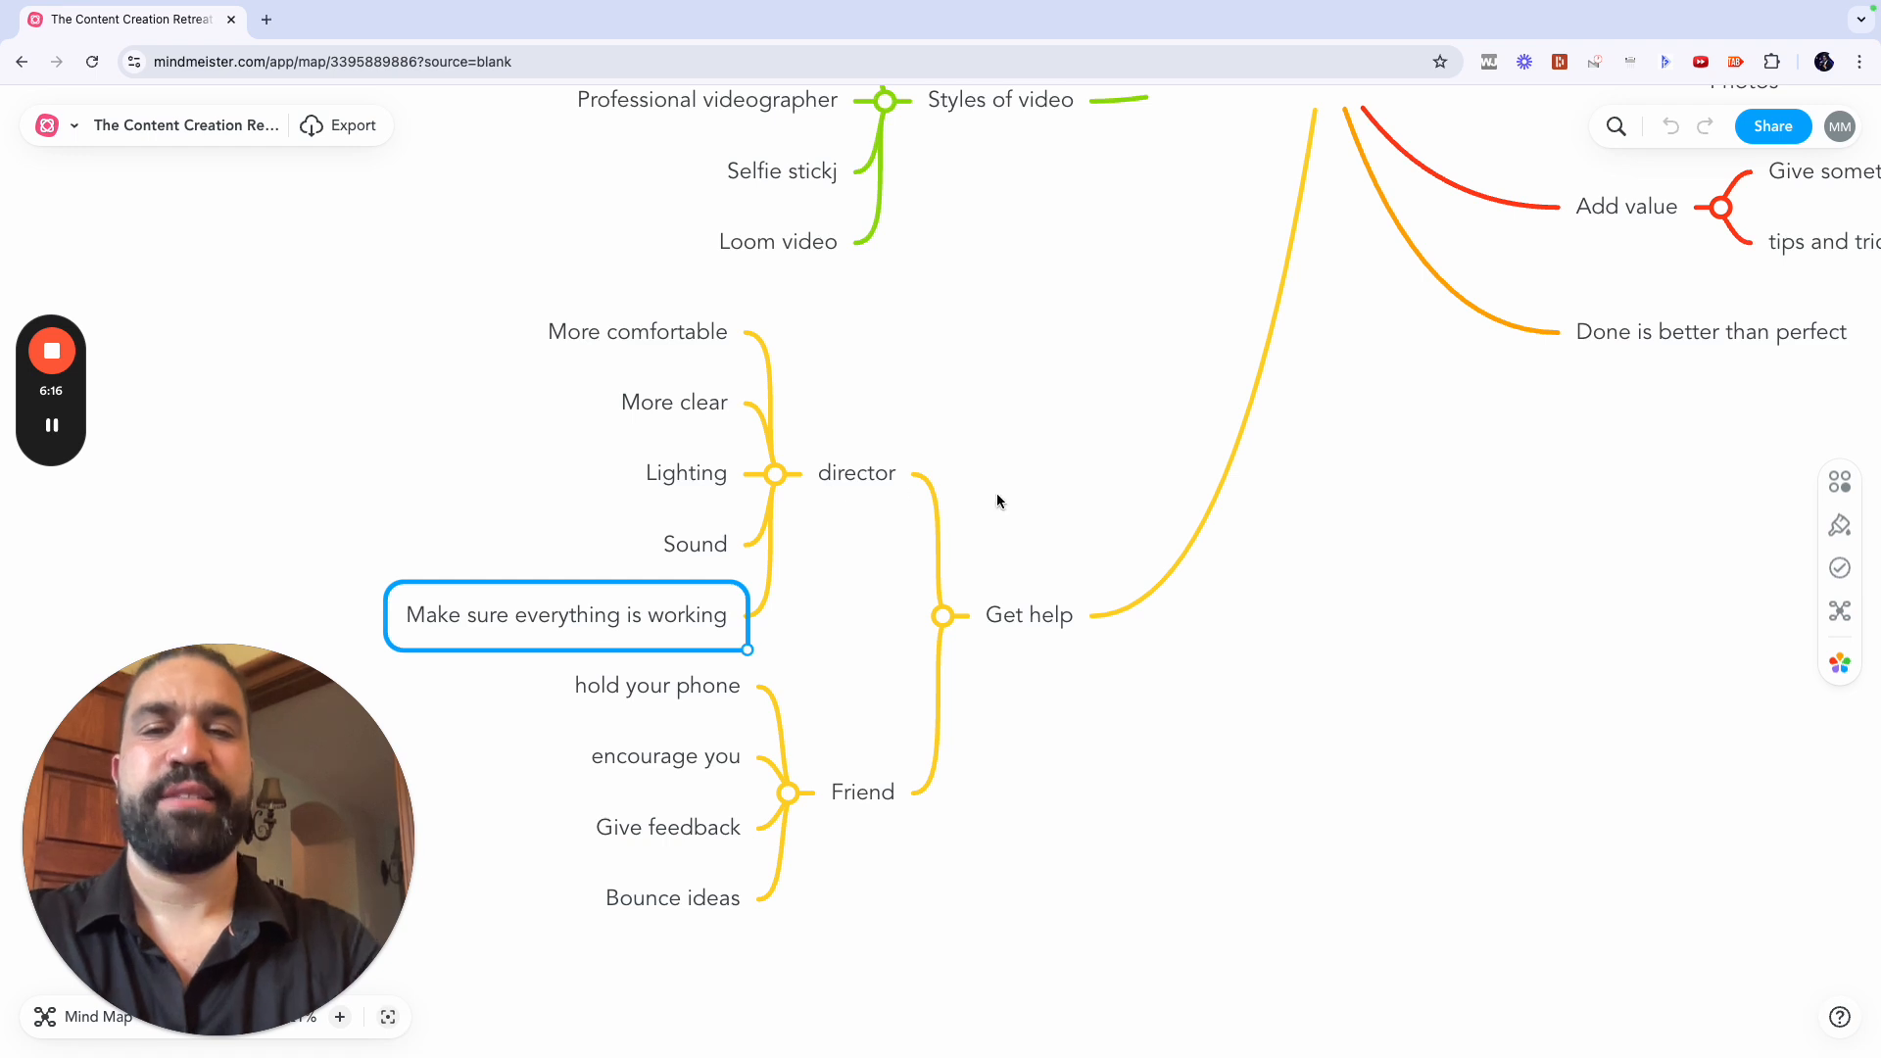
Step: Add a child topic "How you can show up" under director and give it the subtopic "Good client"
{"action": "left_click", "coordinate": [866, 487]}
{"action": "key", "text": "Tab"}
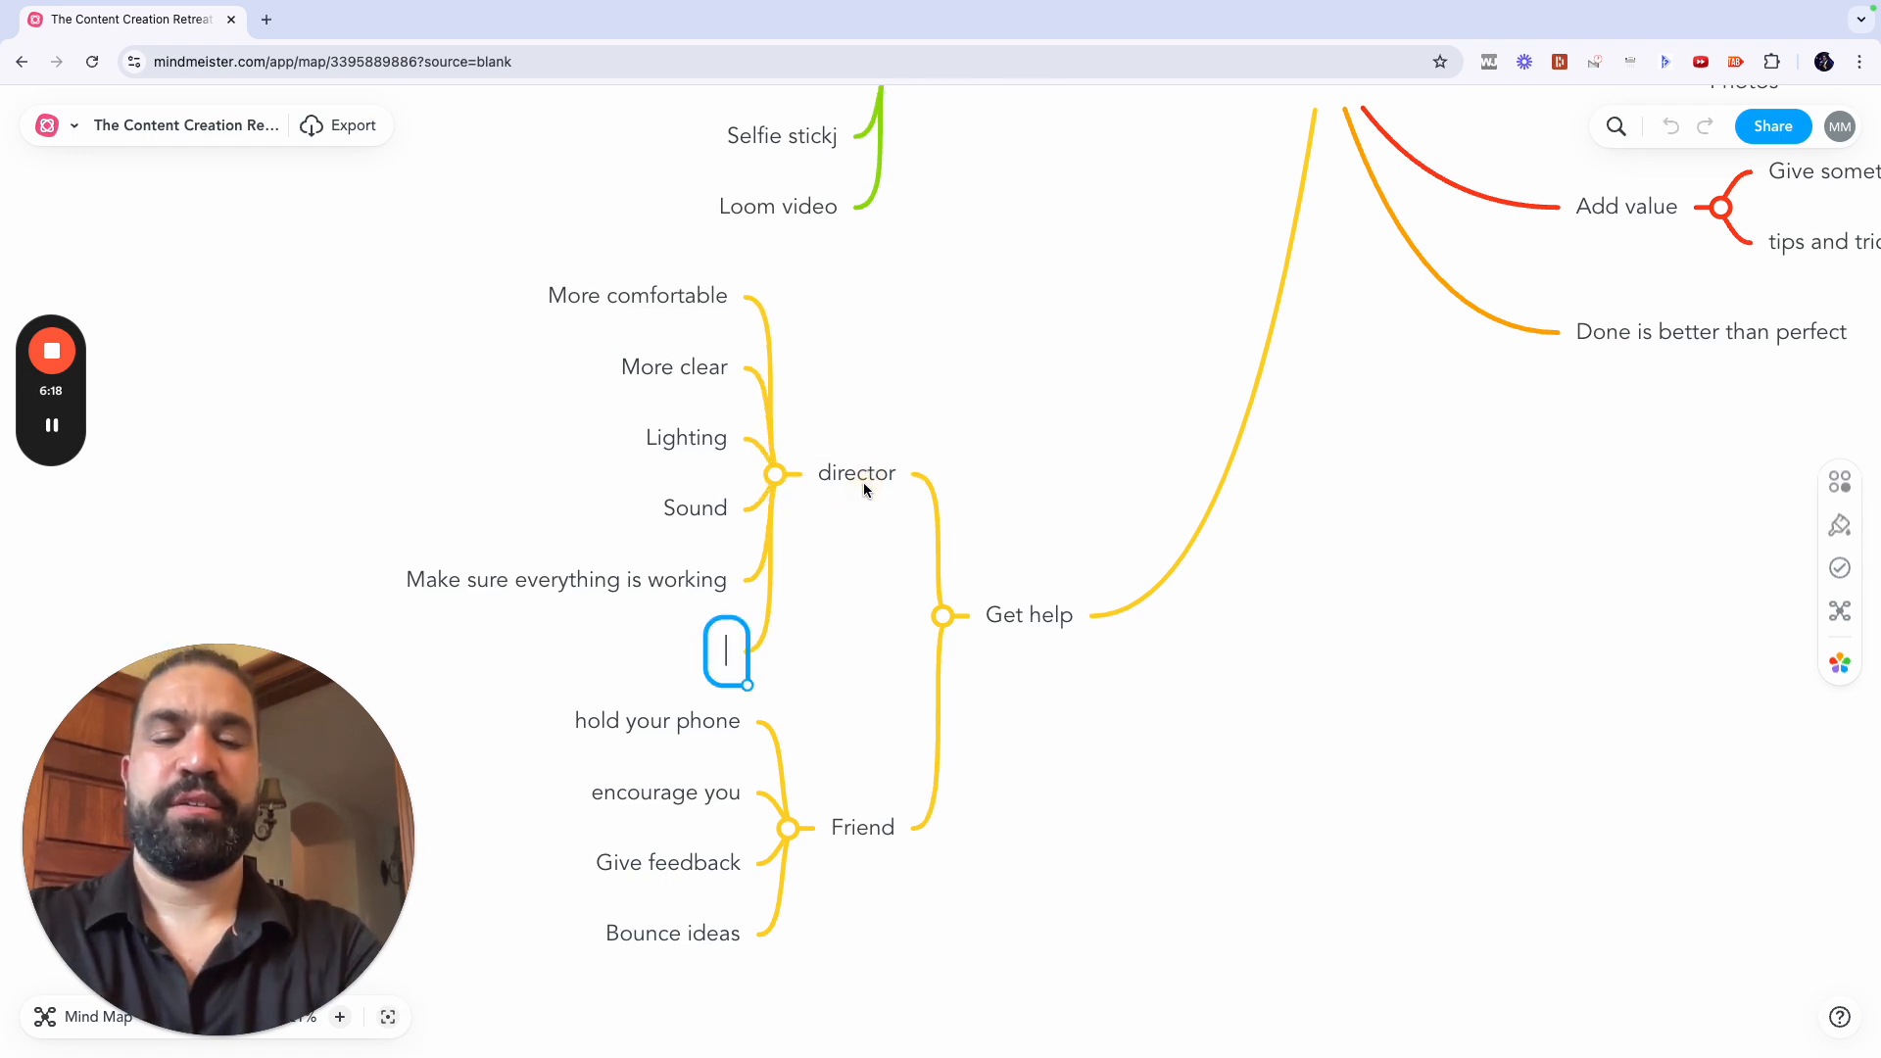
{"action": "type", "text": "How you can show up"}
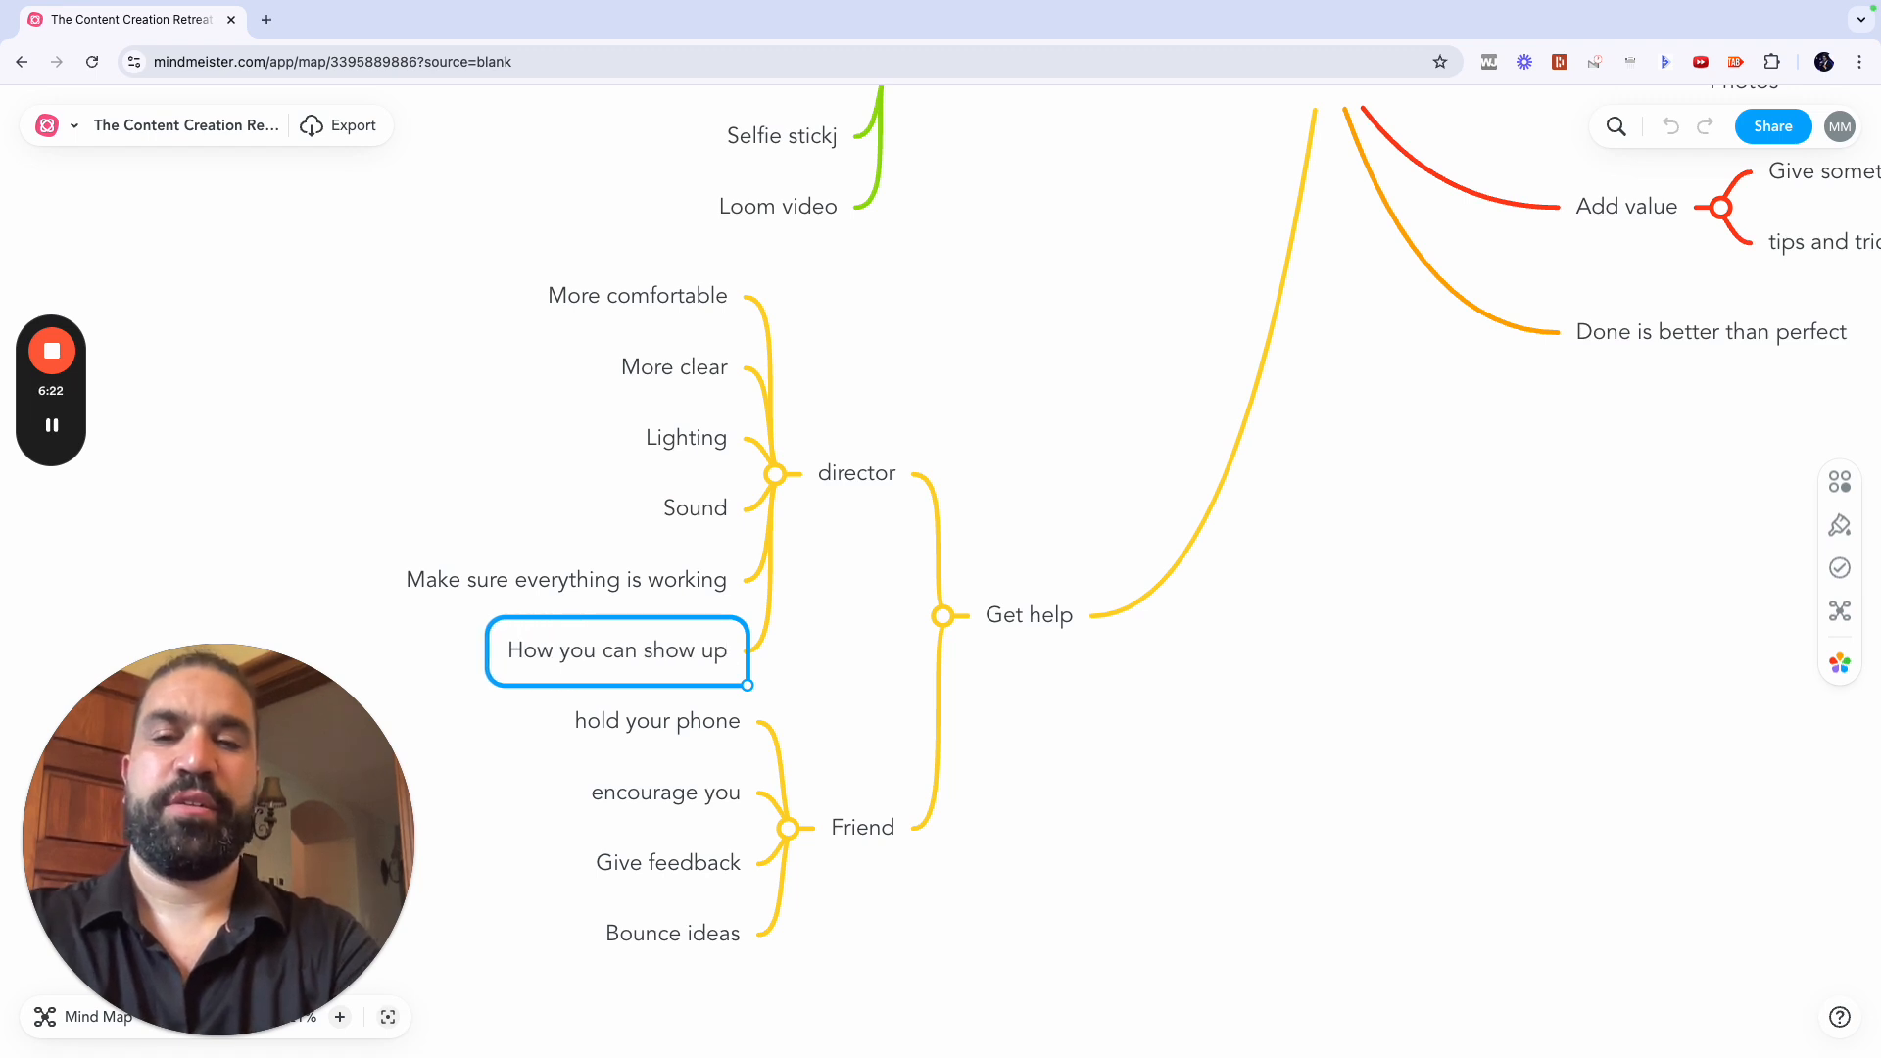
{"action": "key", "text": "Tab"}
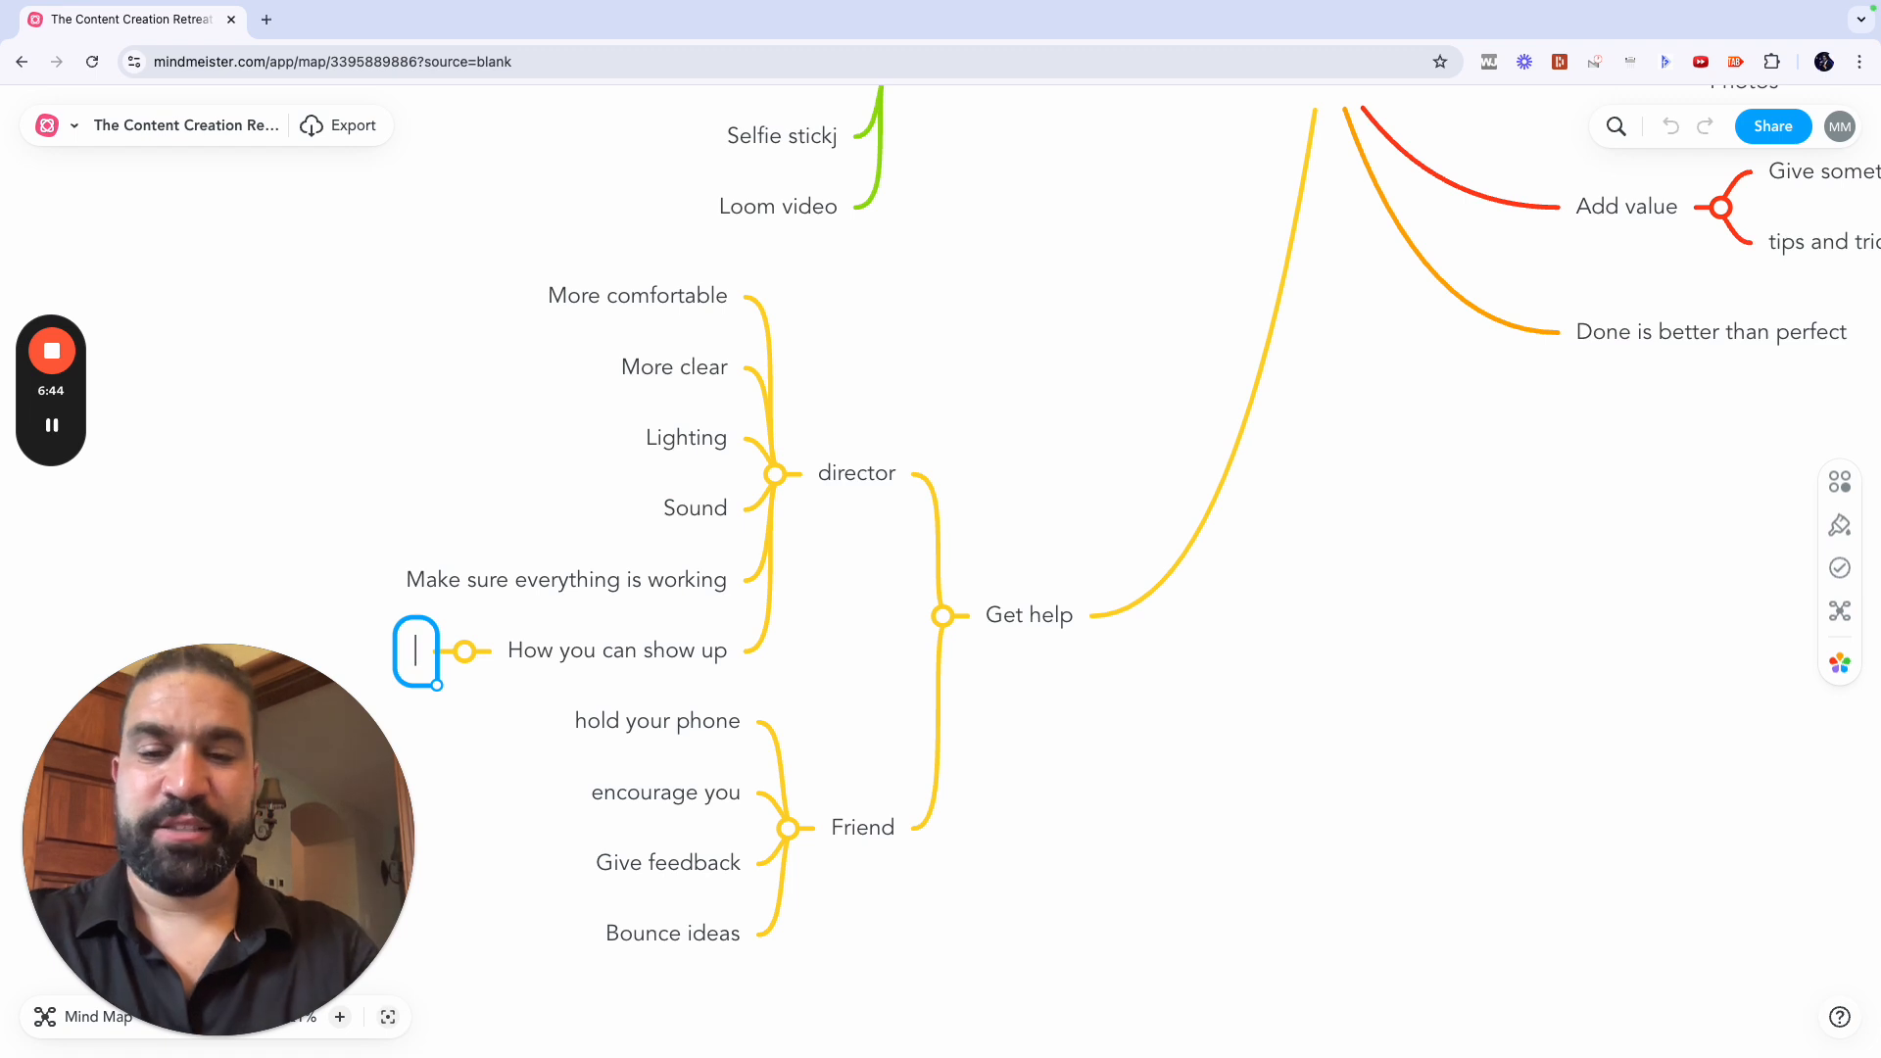
{"action": "type", "text": "Good client"}
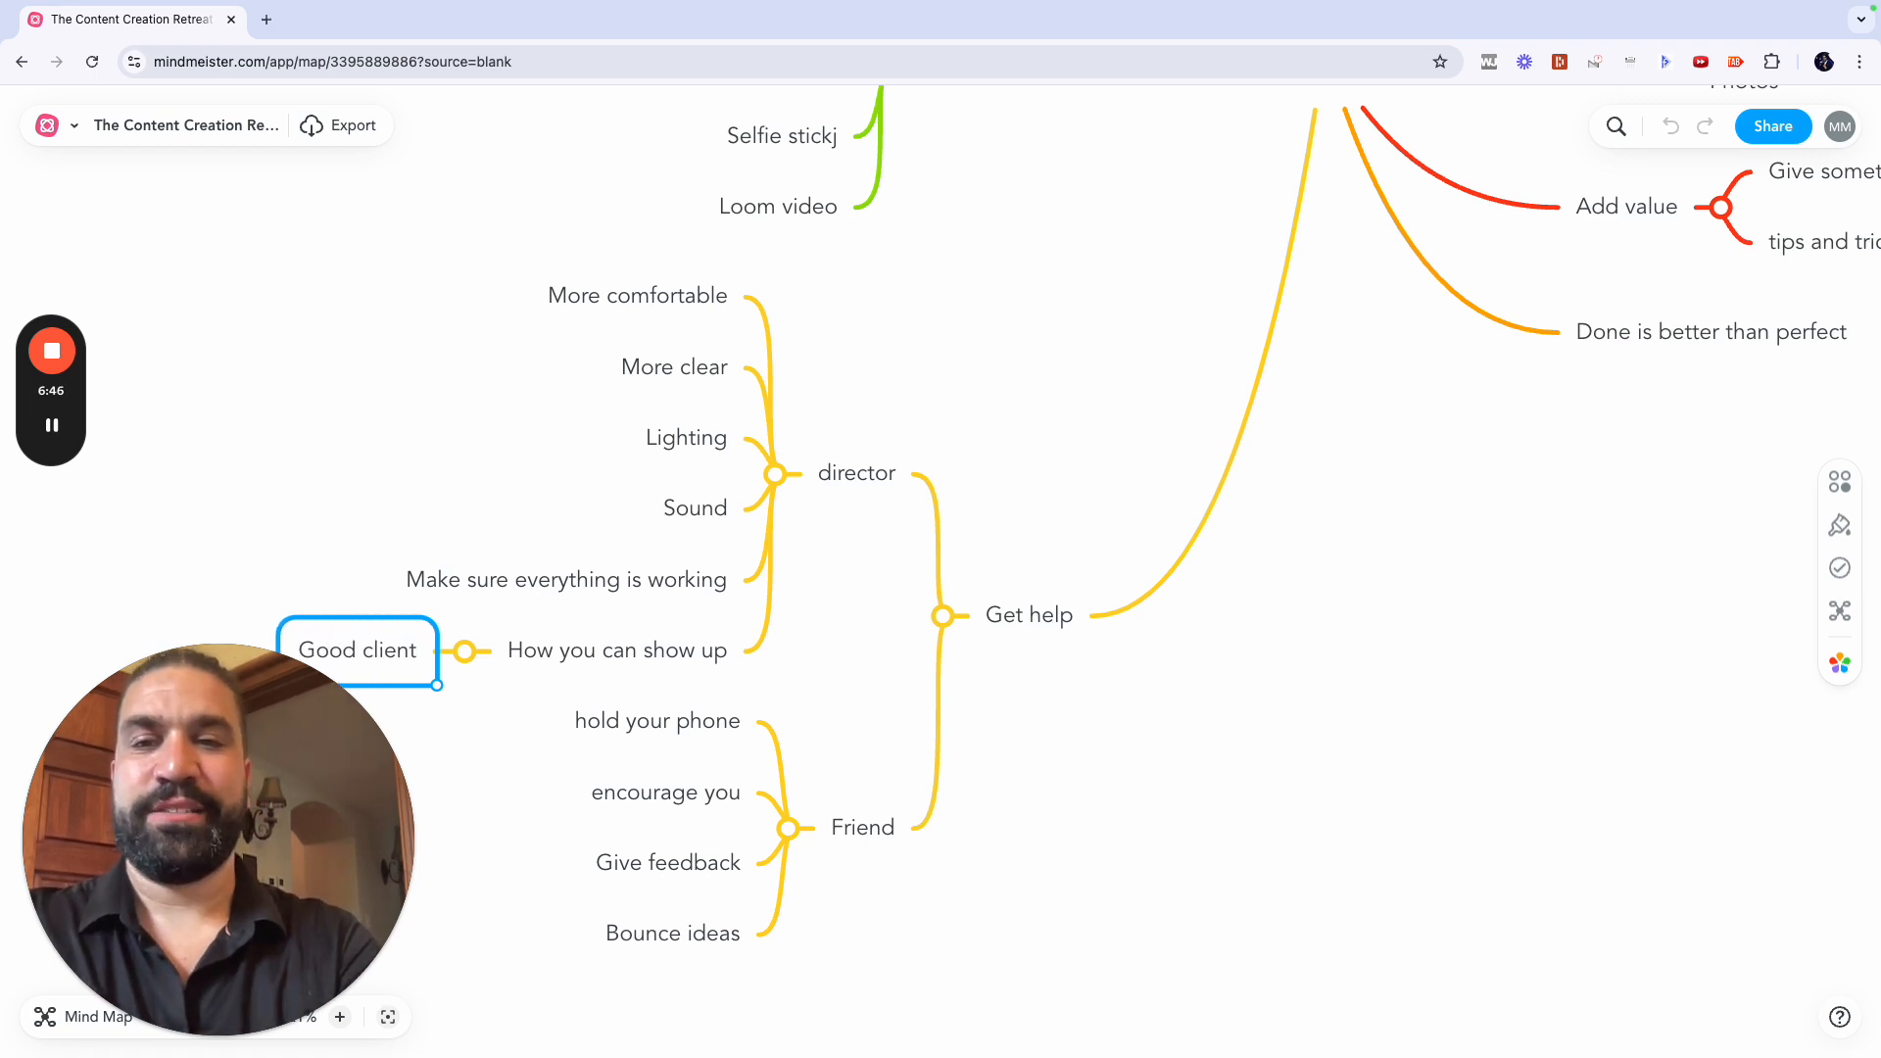
Step: Add the child topics "Coachable" and "Prepared" under the Good client topic
{"action": "key", "text": "Tab"}
{"action": "type", "text": "Coa"}
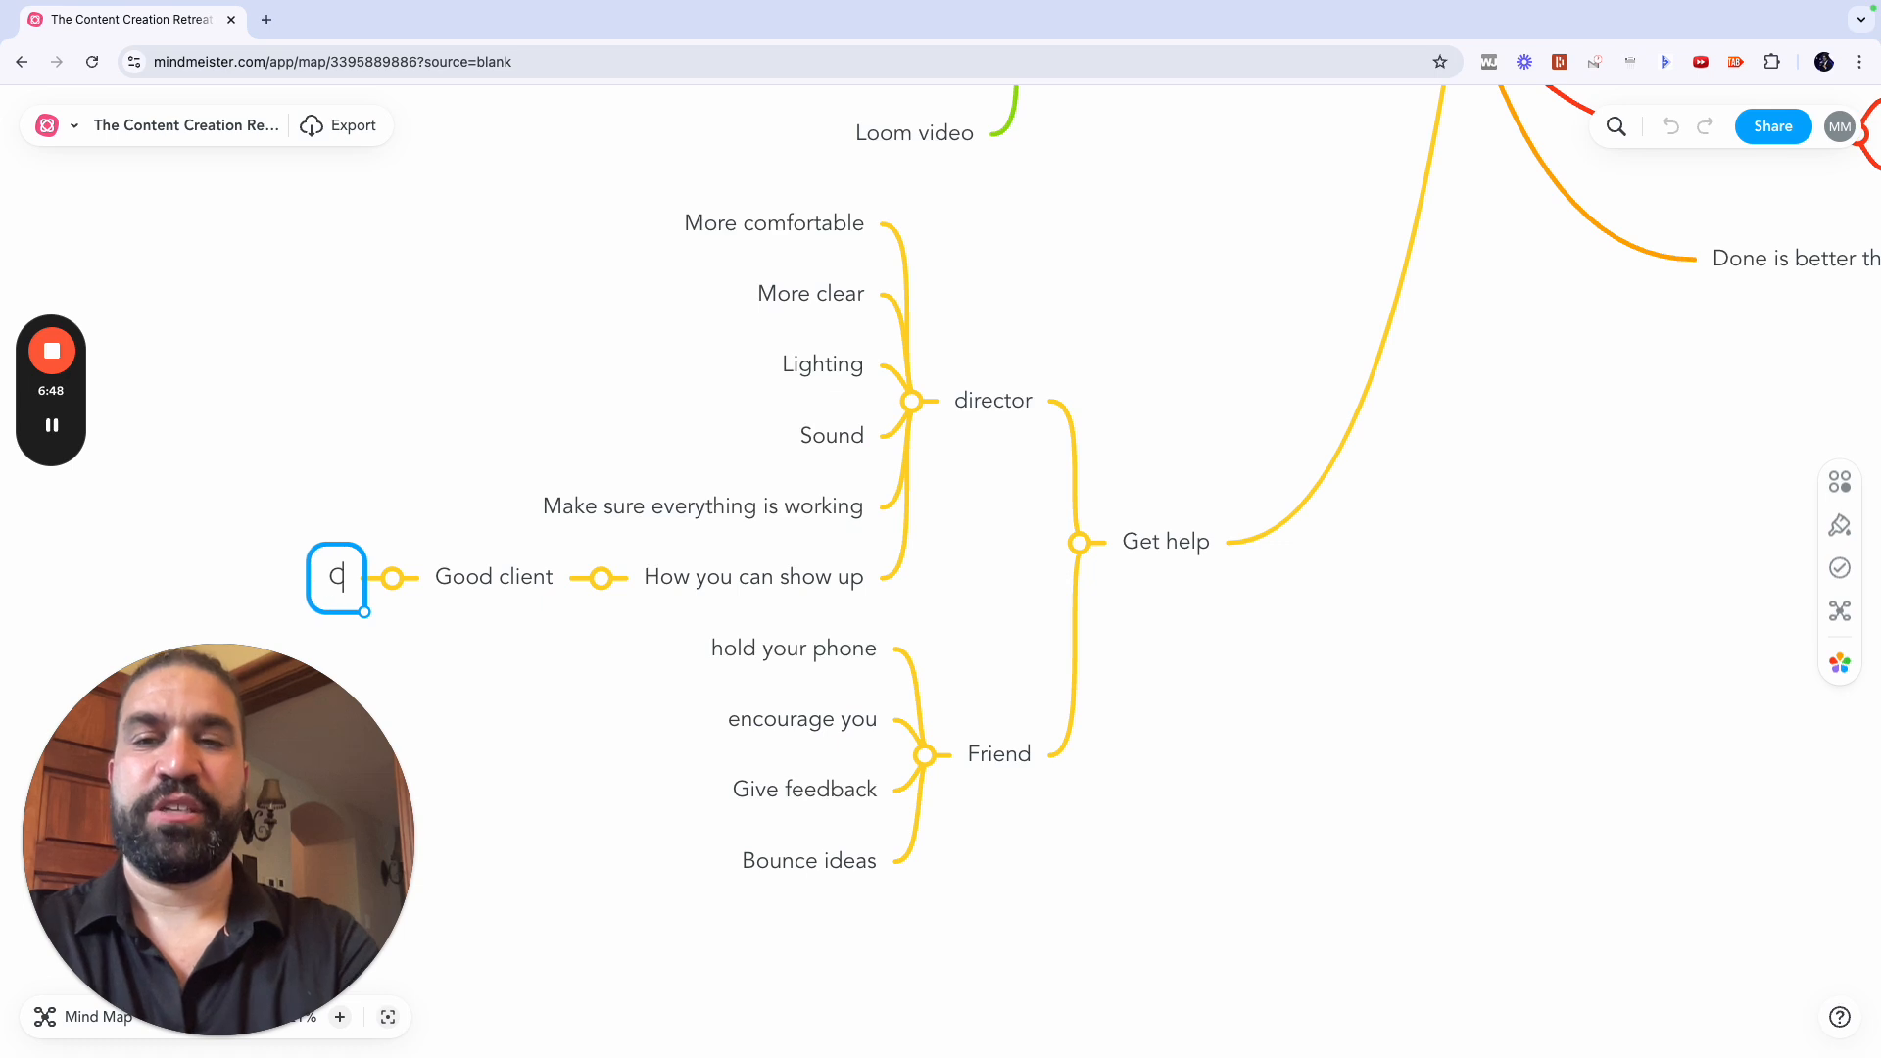
{"action": "key", "text": "BackSpace"}
{"action": "type", "text": "achable"}
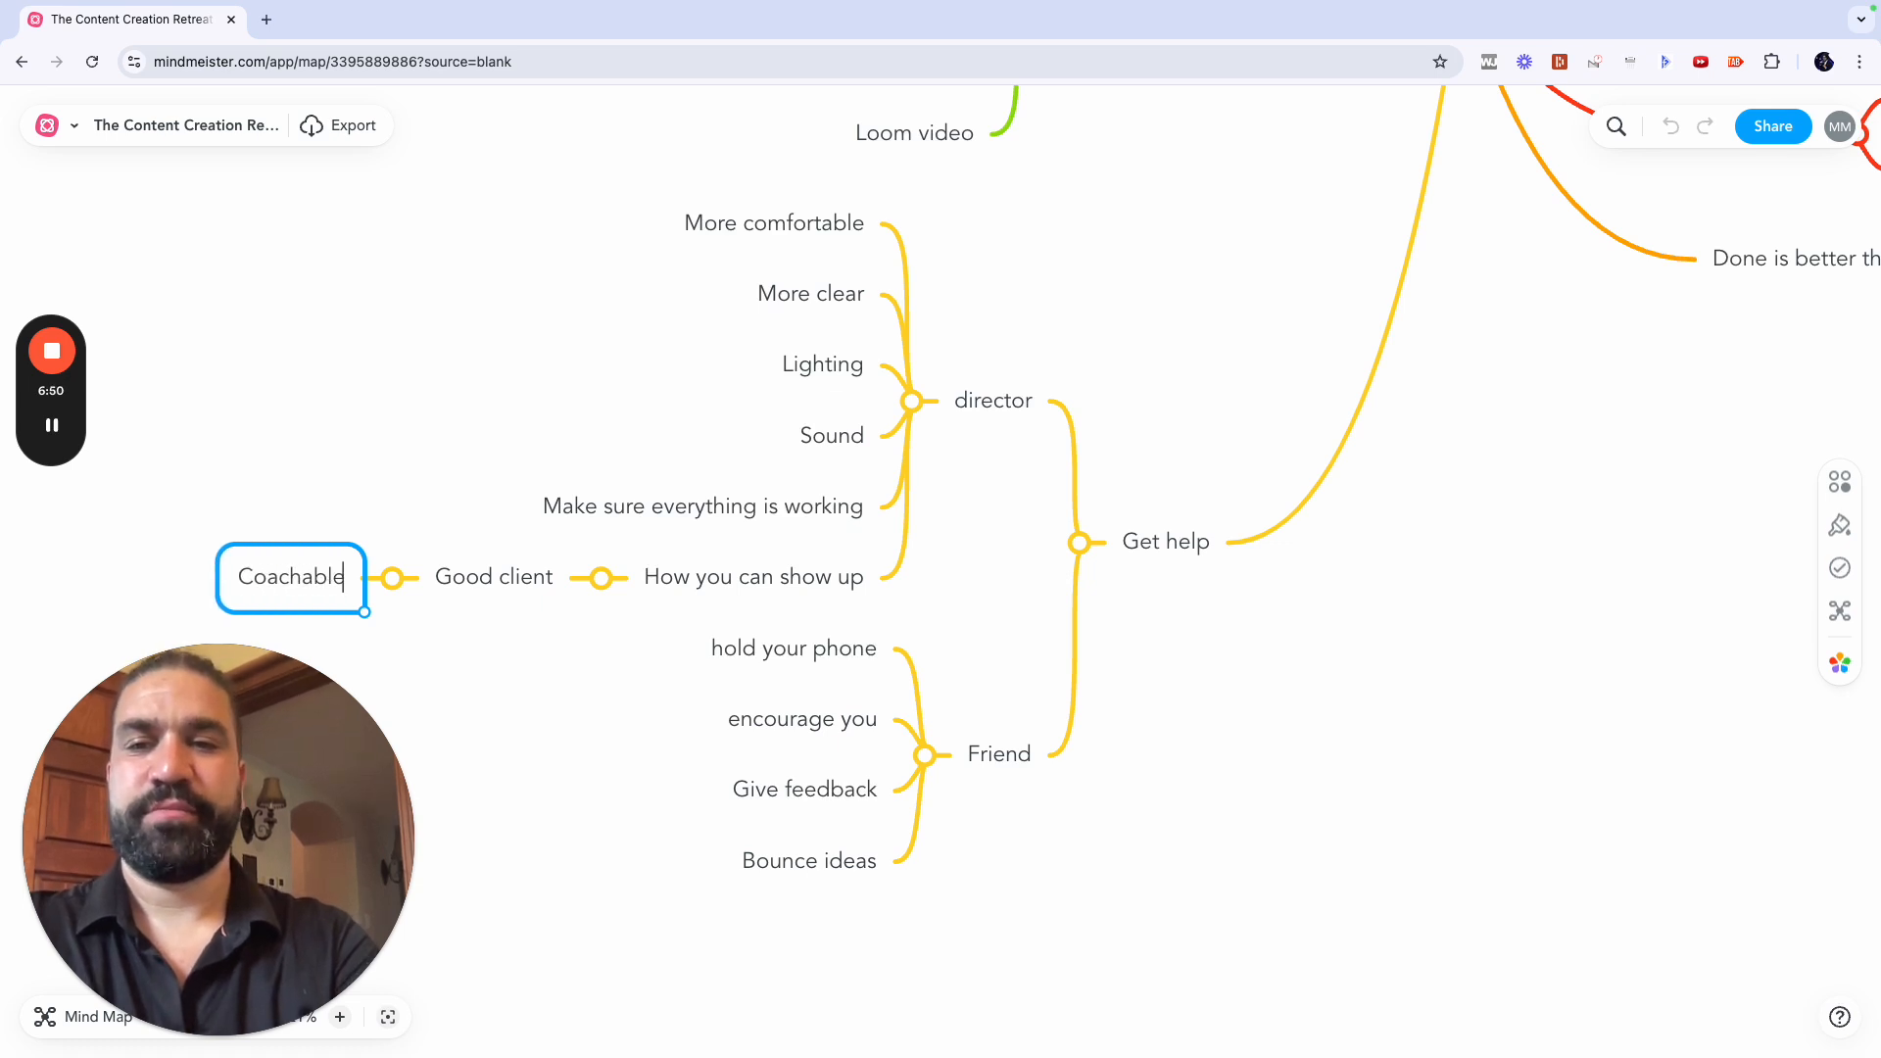
{"action": "key", "text": "Return"}
{"action": "type", "text": "pared"}
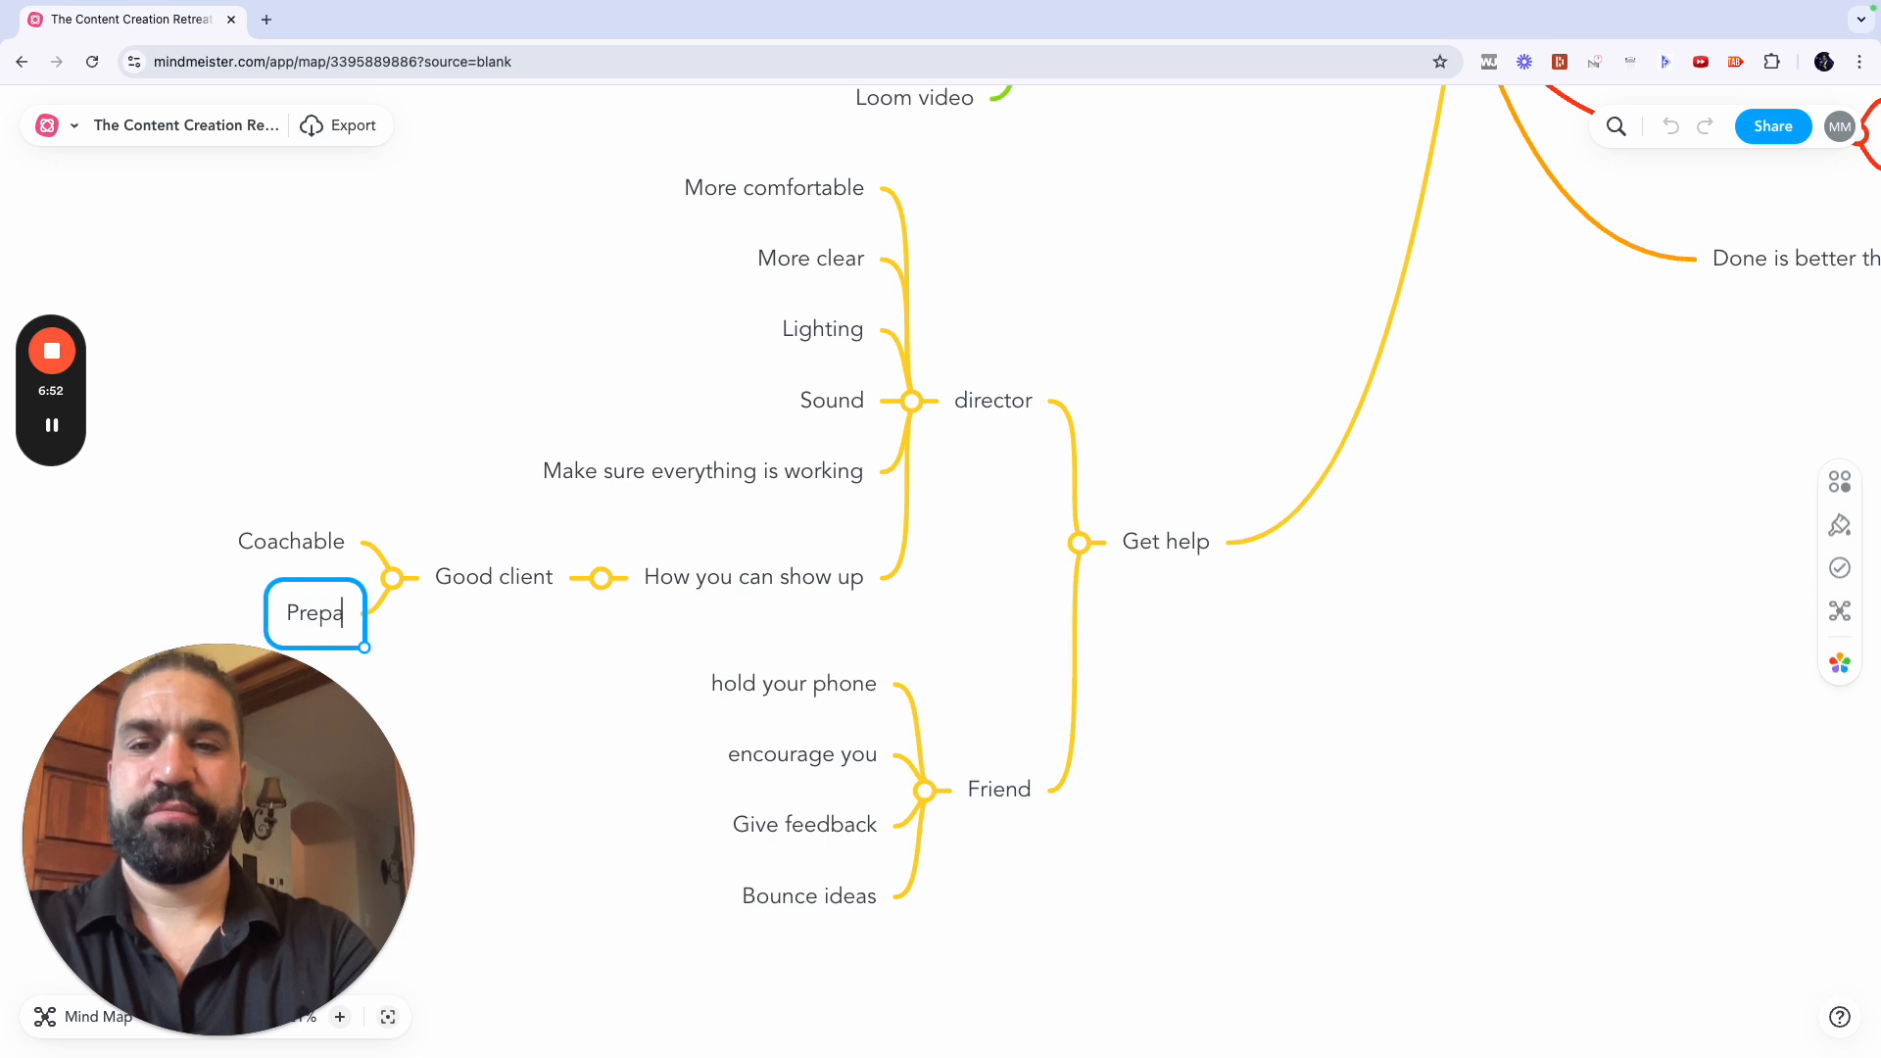
Step: Add two more child topics, "Positive attitude" and "Brings their own value", under the Good client topic
{"action": "key", "text": "Return"}
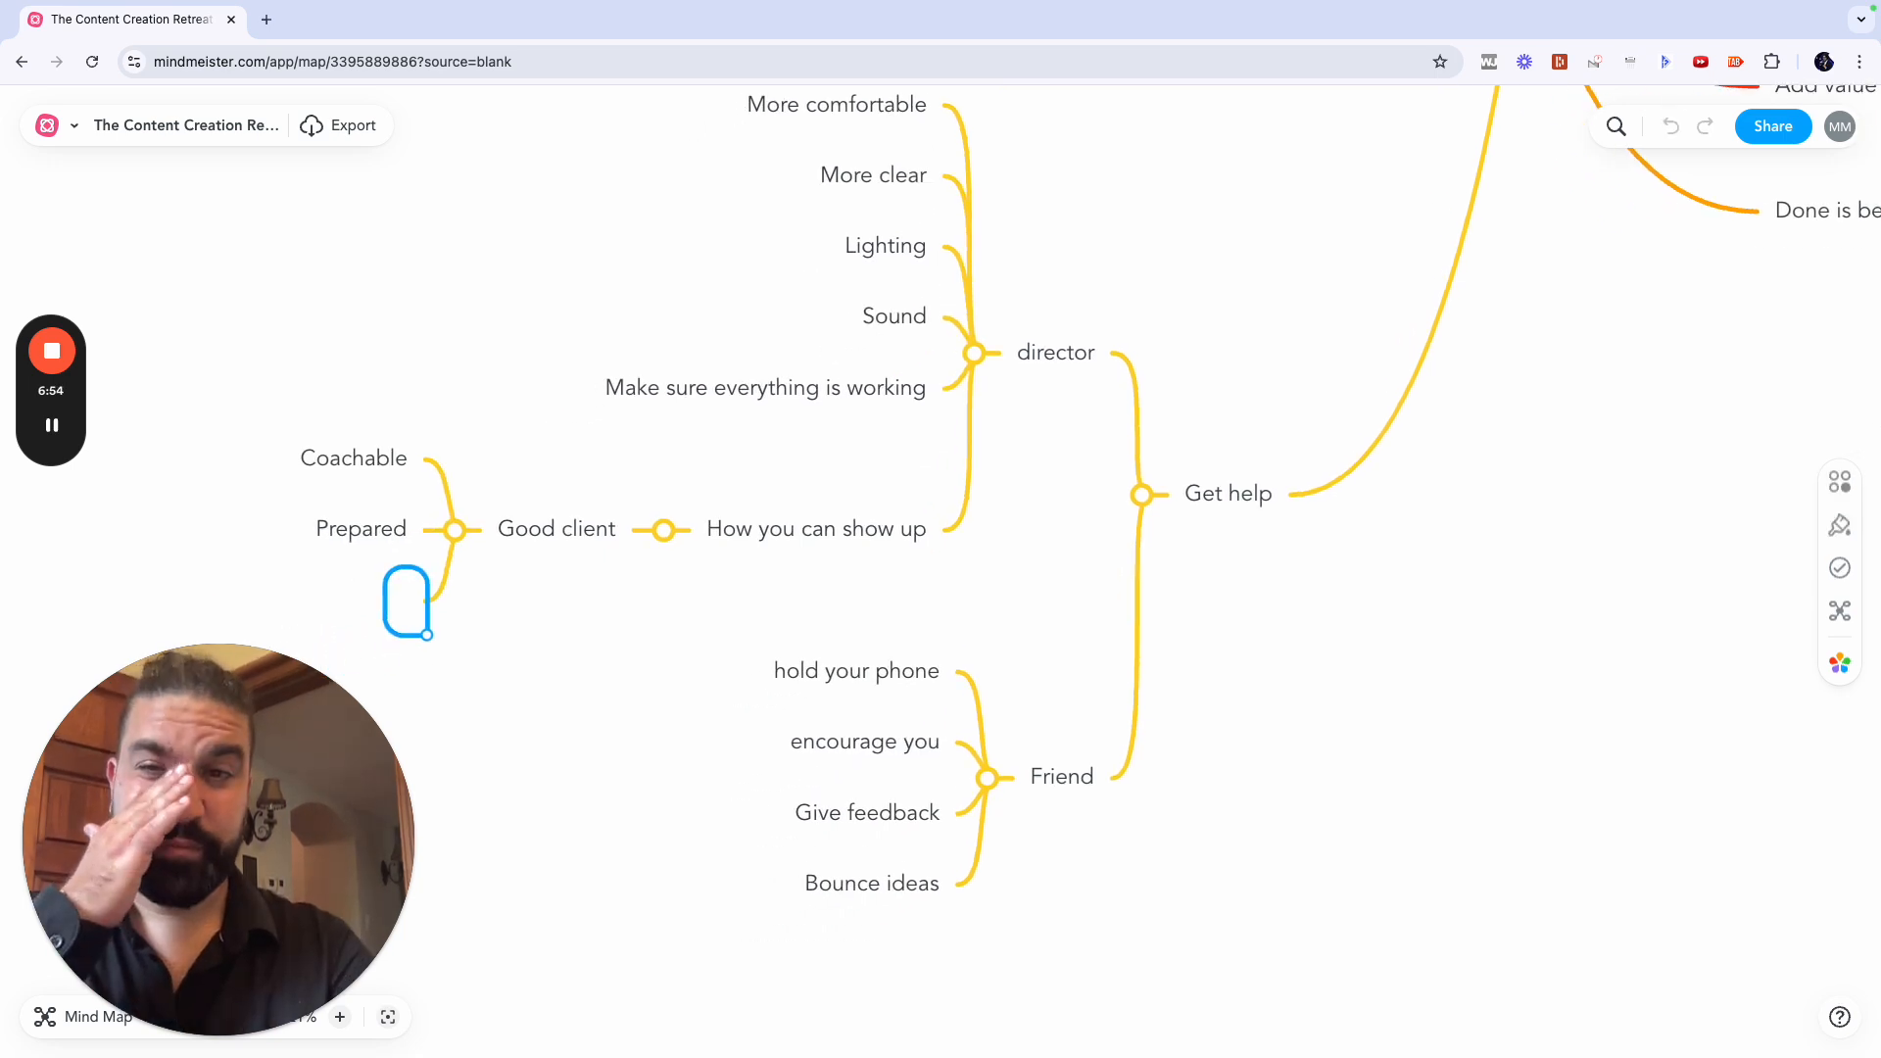
{"action": "type", "text": "Positive attitue"}
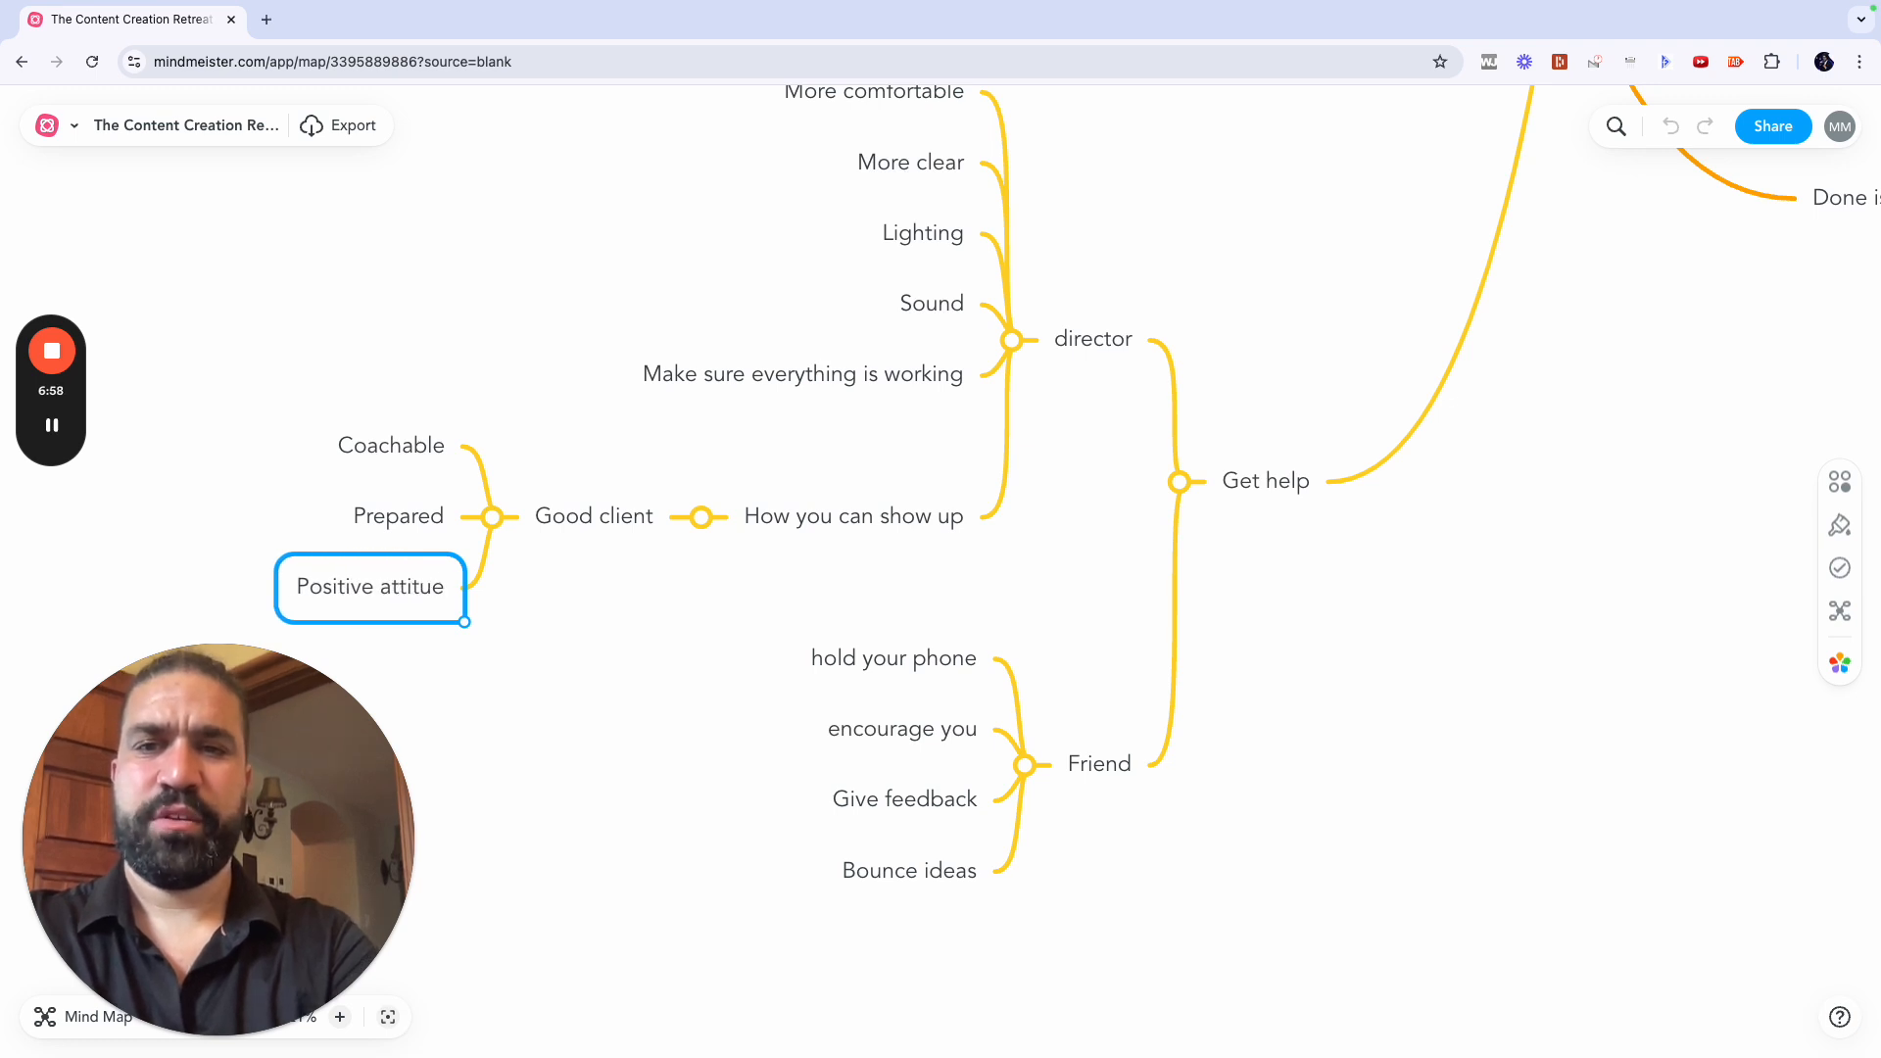
{"action": "key", "text": "BackSpace"}
{"action": "type", "text": "de"}
{"action": "key", "text": "Return"}
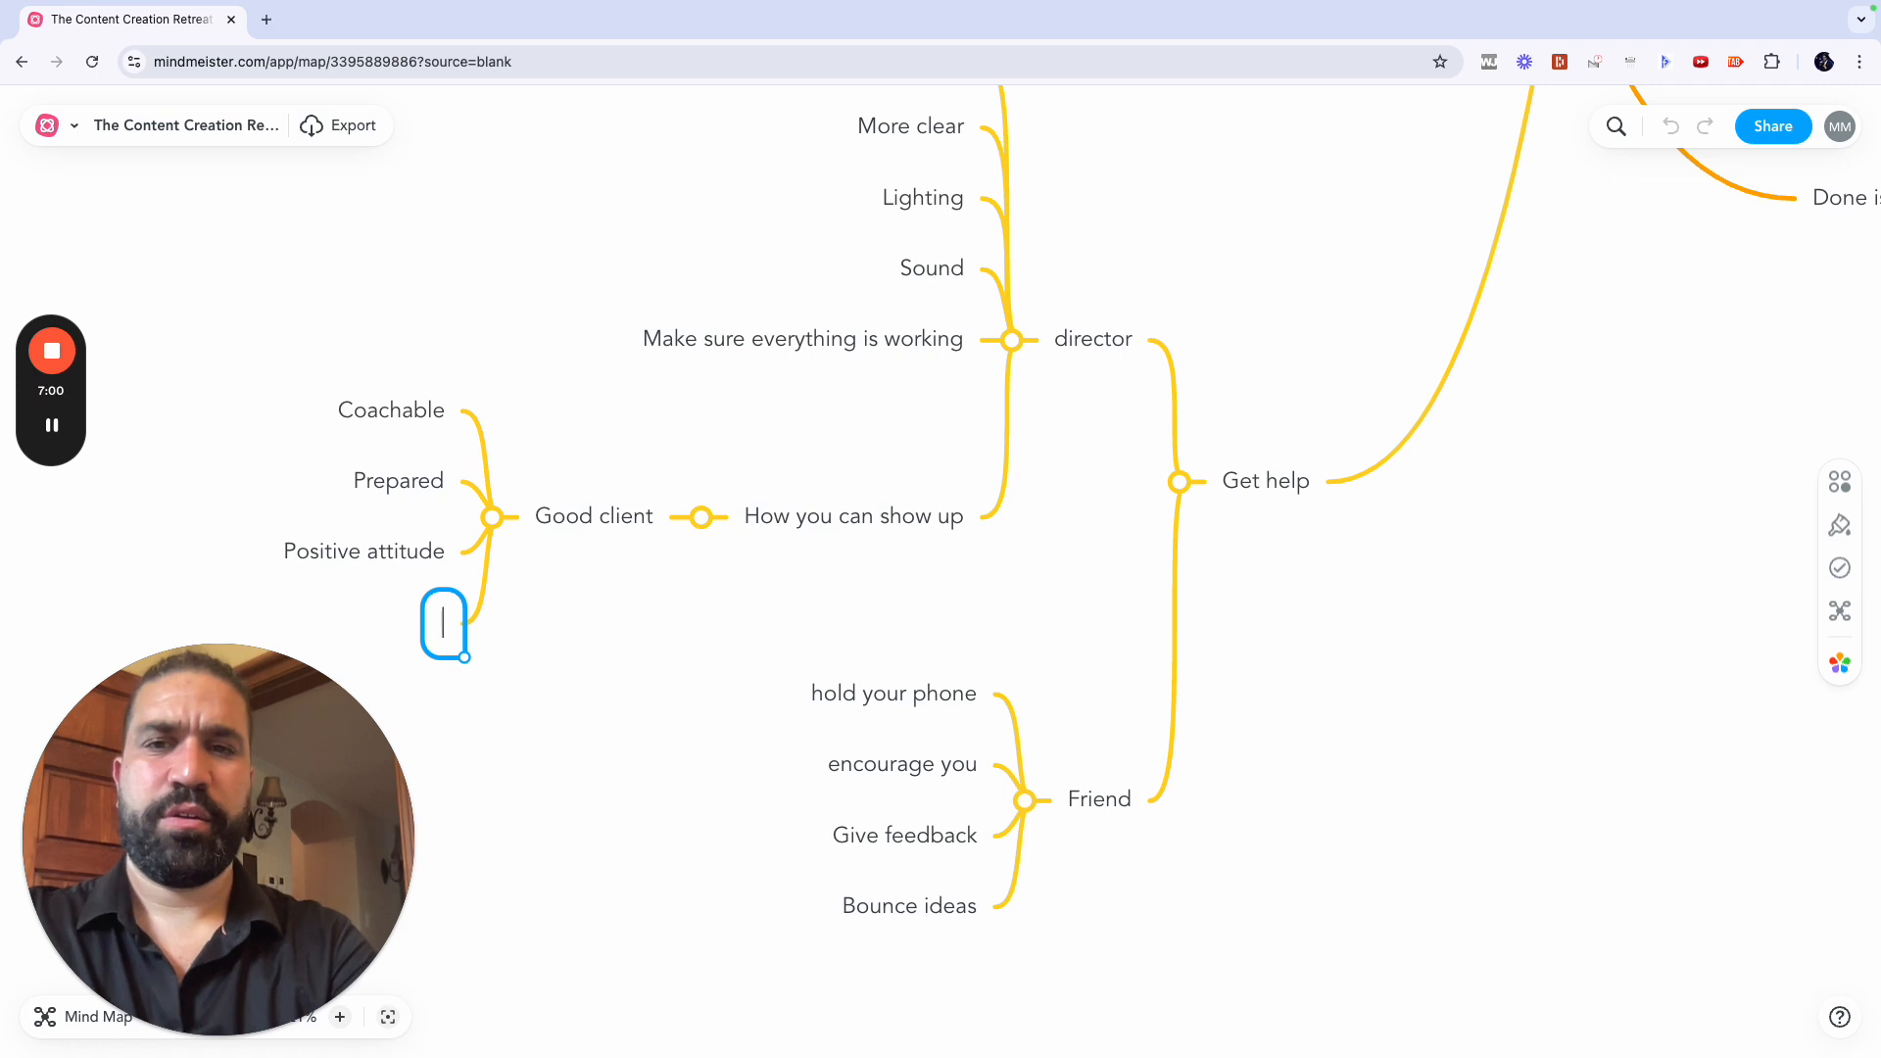
{"action": "type", "text": "Brings"}
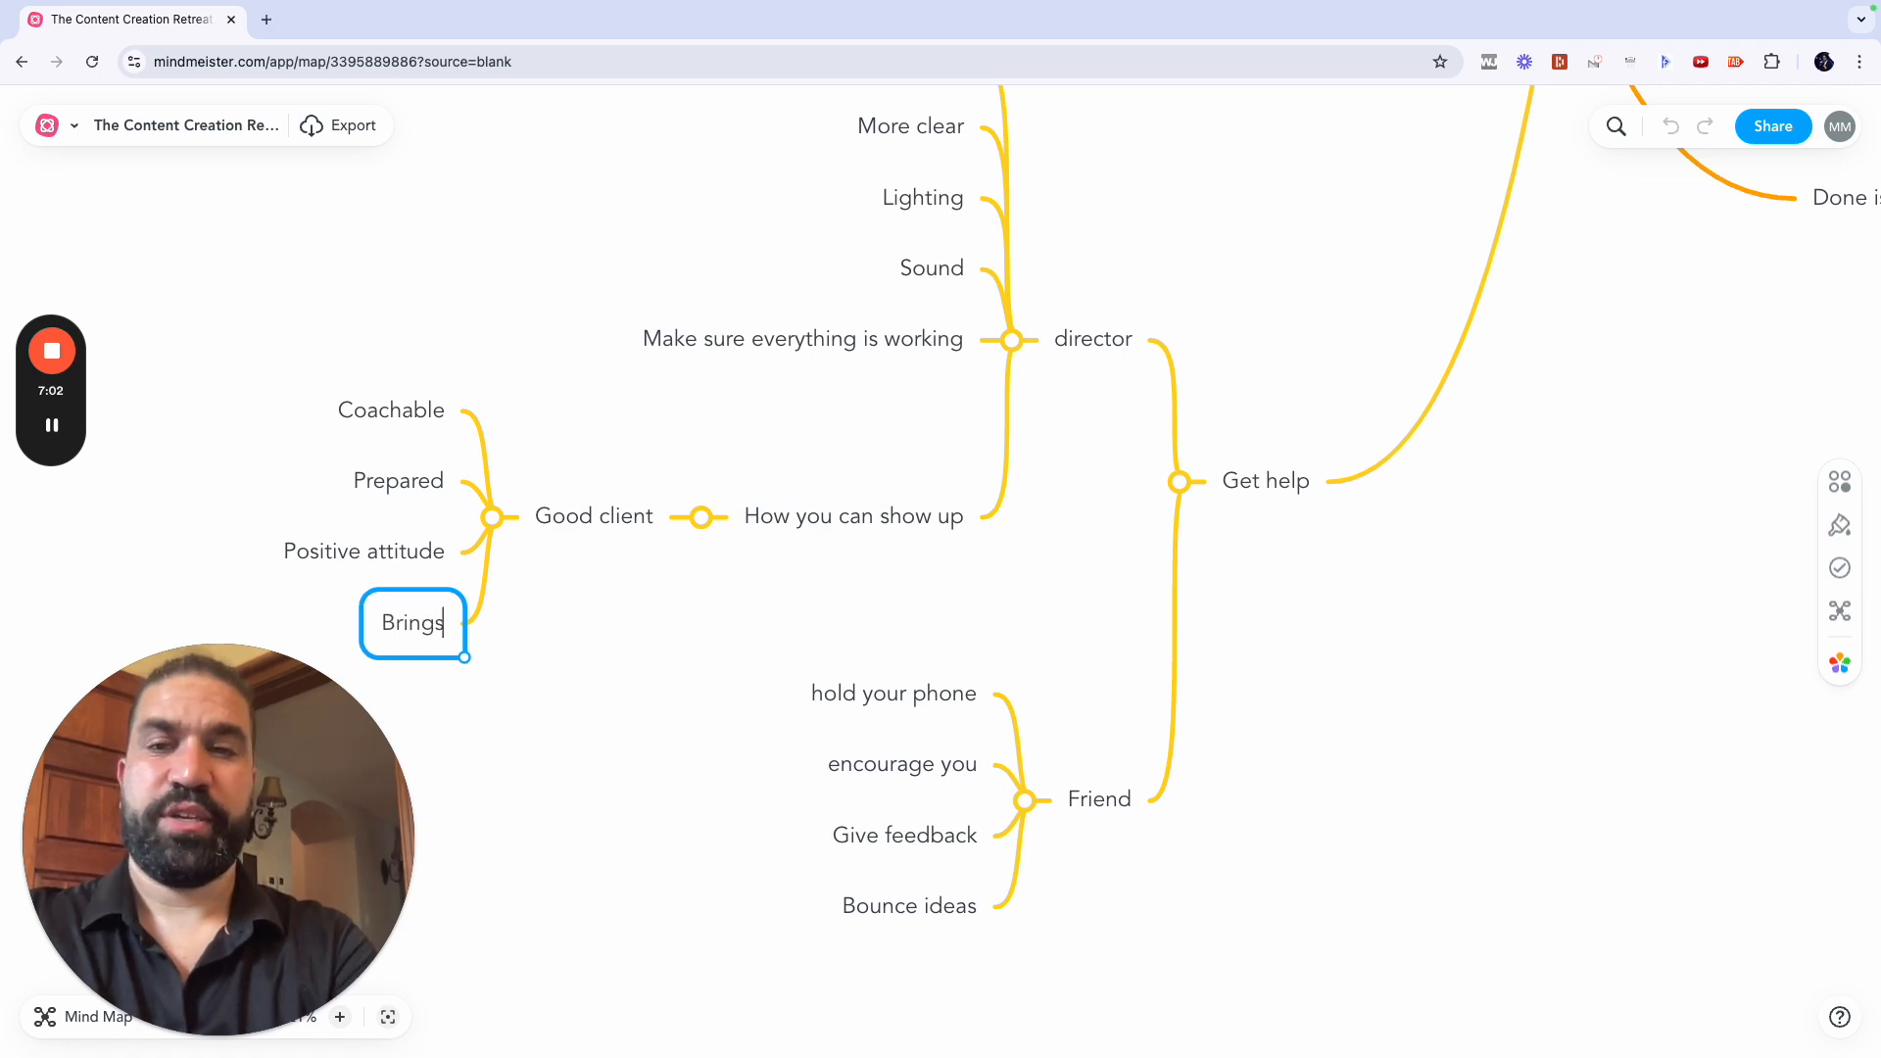
{"action": "type", "text": " their own value"}
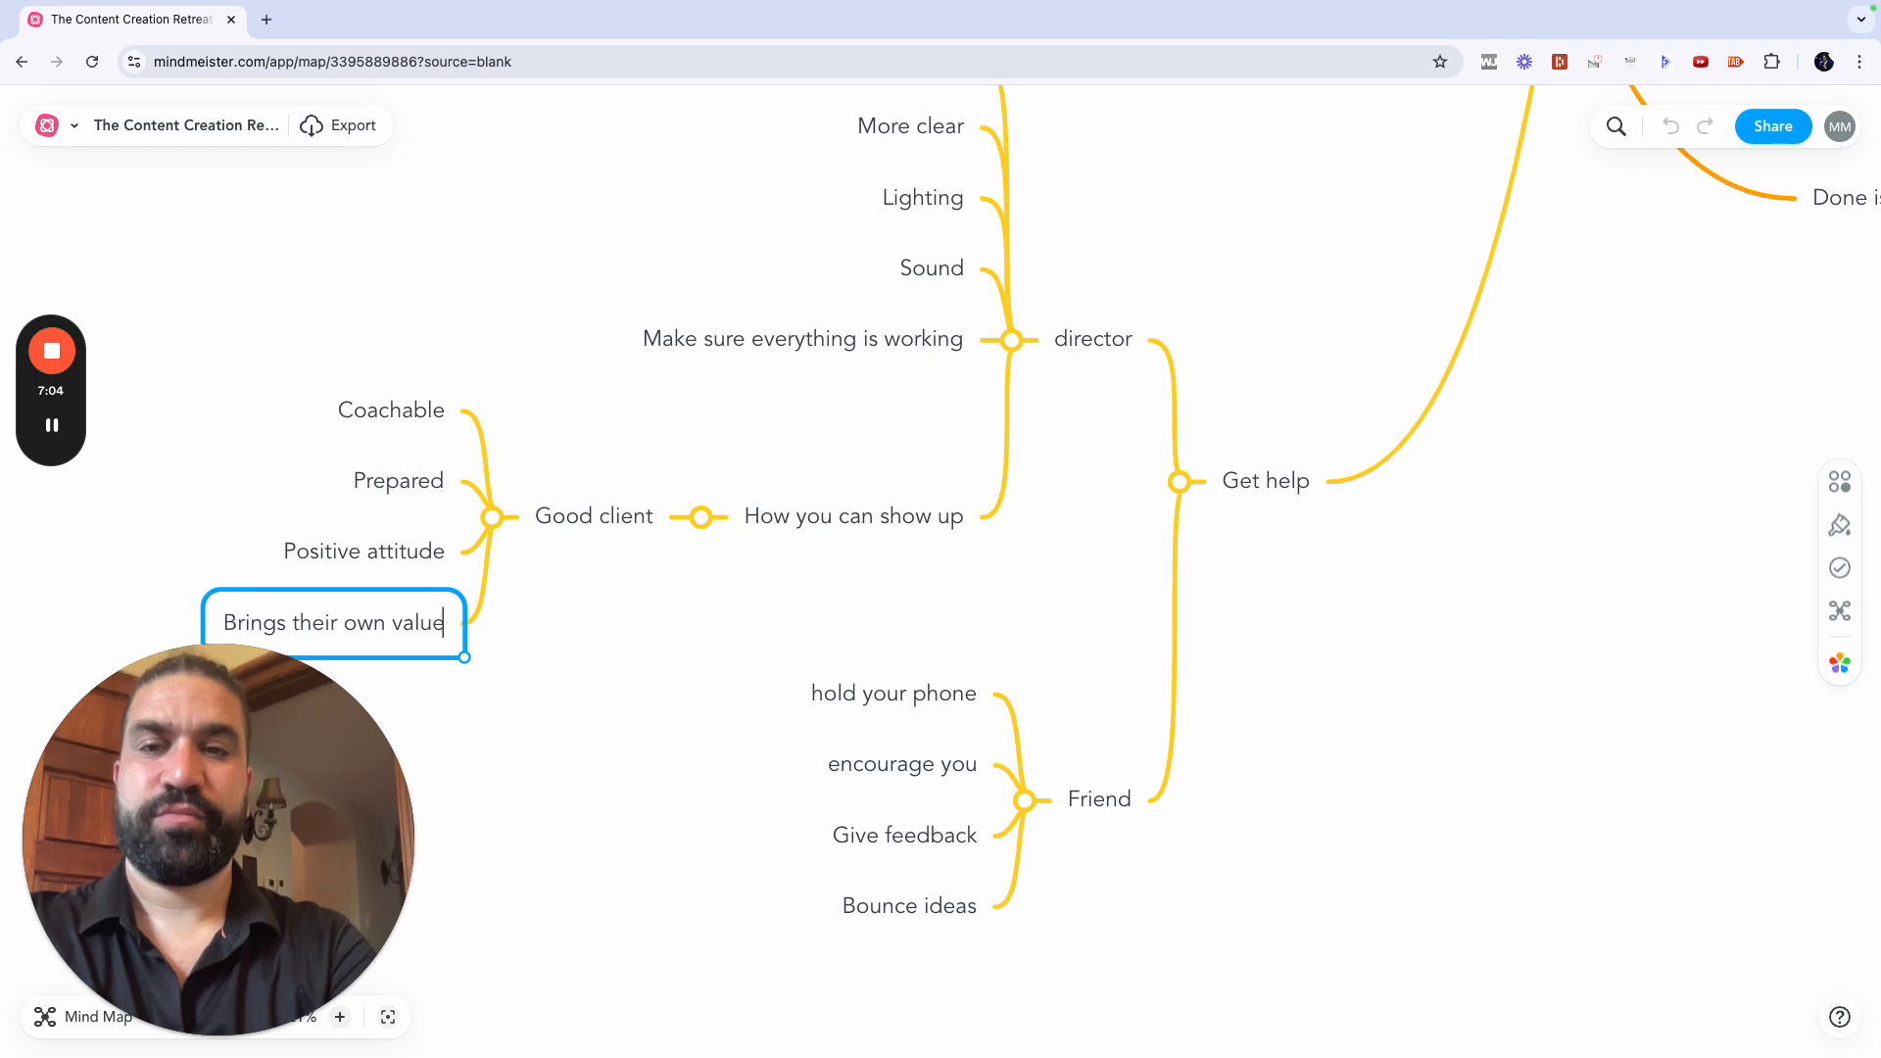
Step: Add another child topic "Gratitude" below "Brings their own value" under the Good client topic
{"action": "key", "text": "Return"}
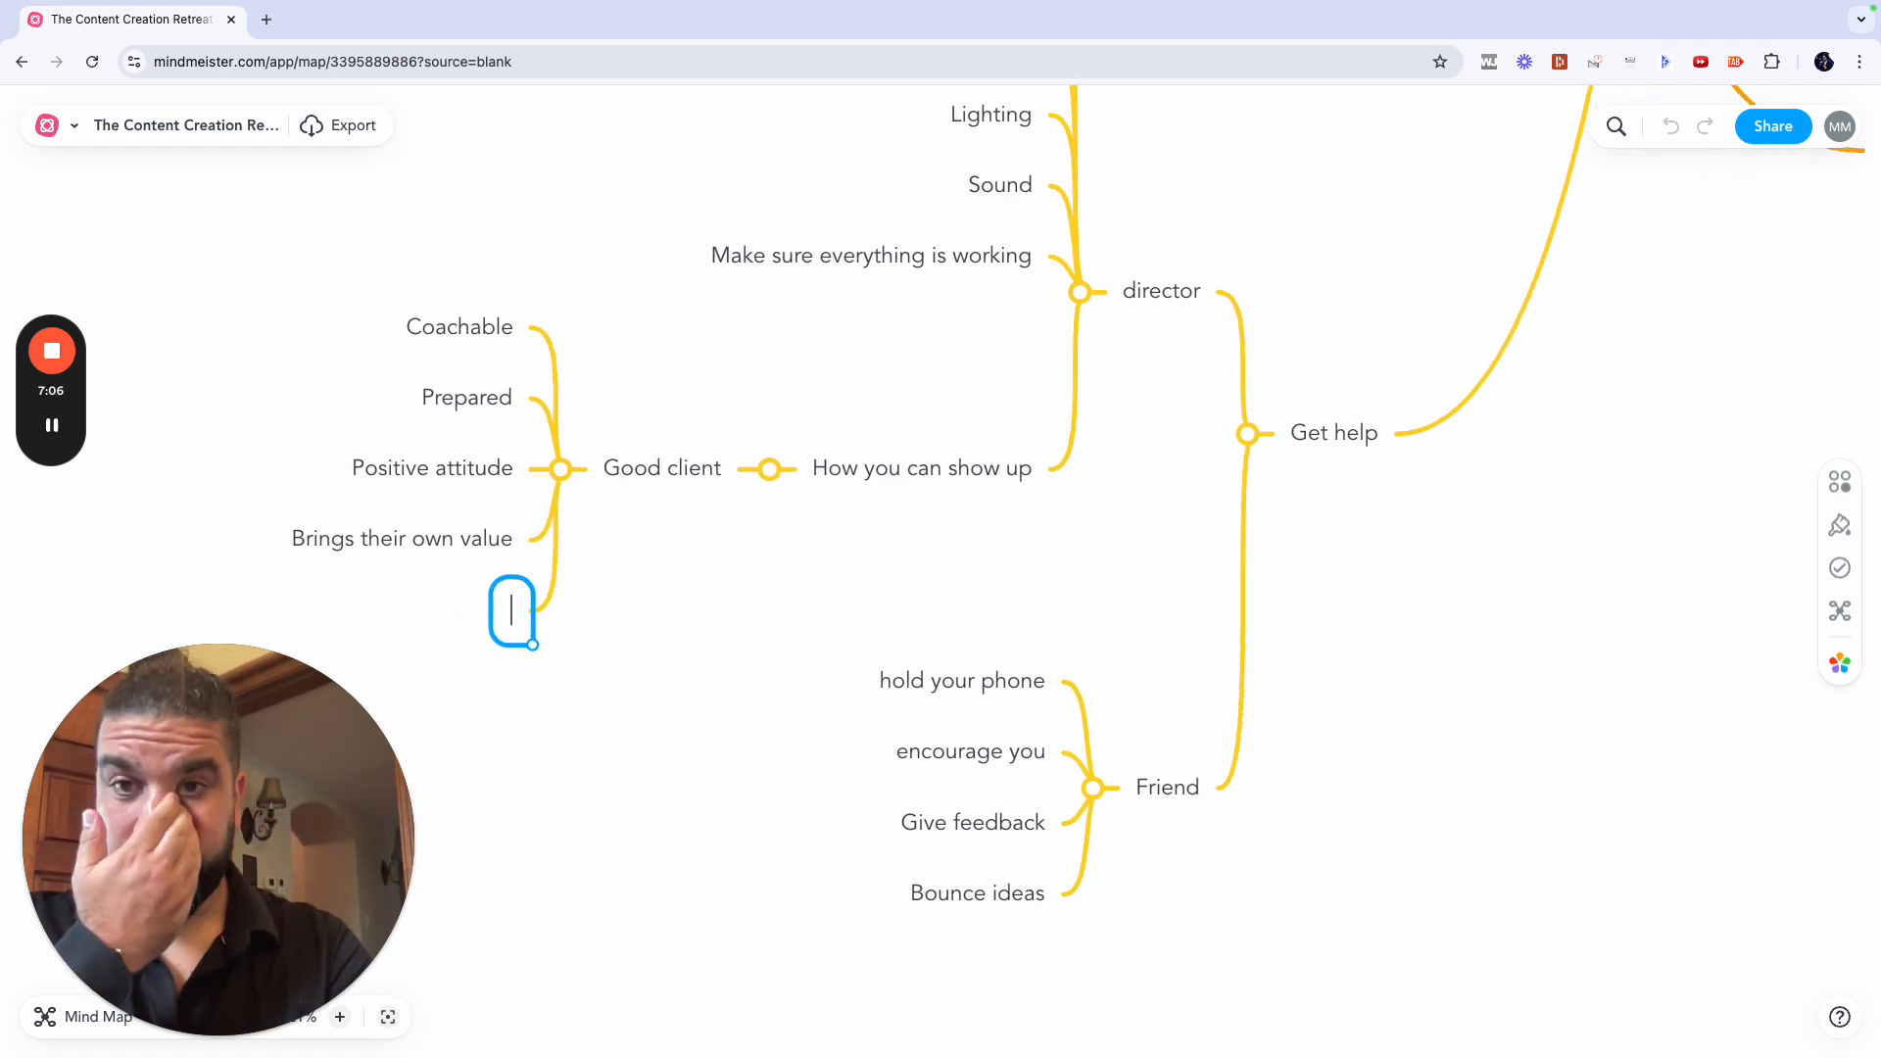
{"action": "type", "text": "Gratitue"}
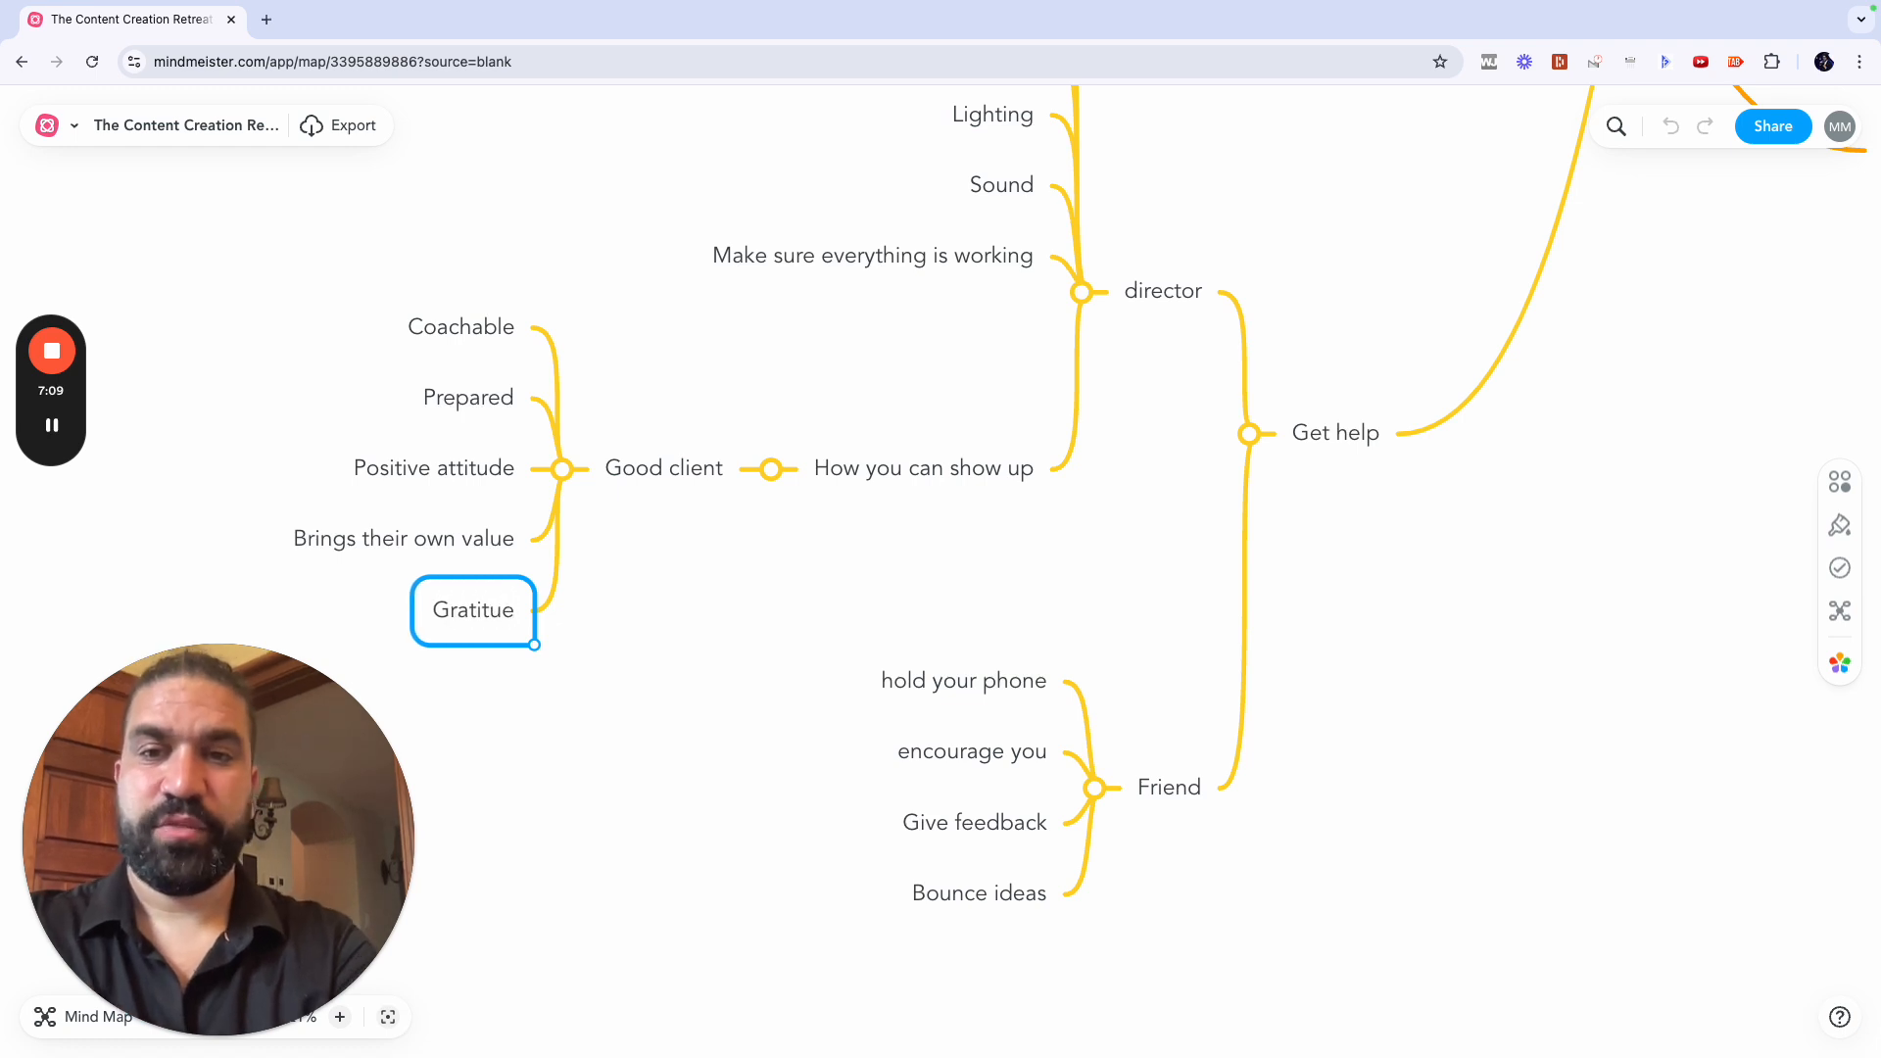
{"action": "key", "text": "BackSpace"}
{"action": "type", "text": "de"}
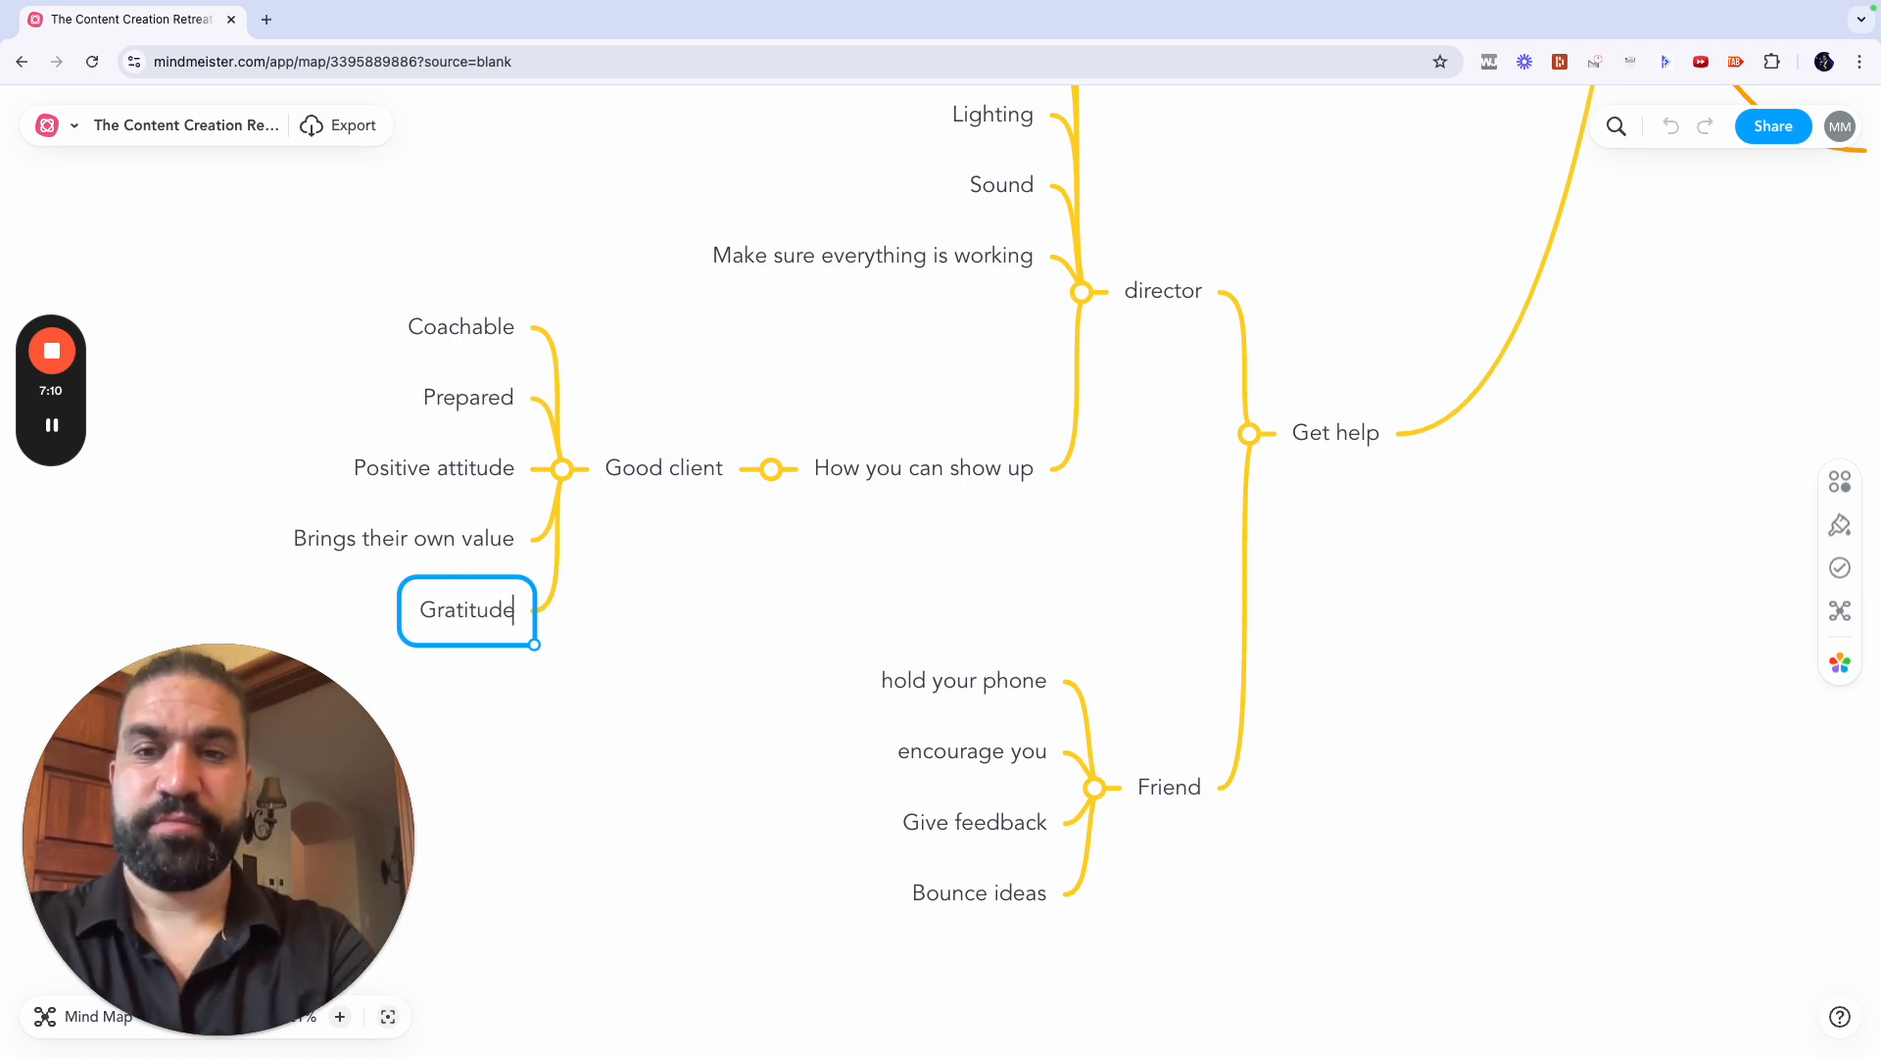
{"action": "key", "text": "Return"}
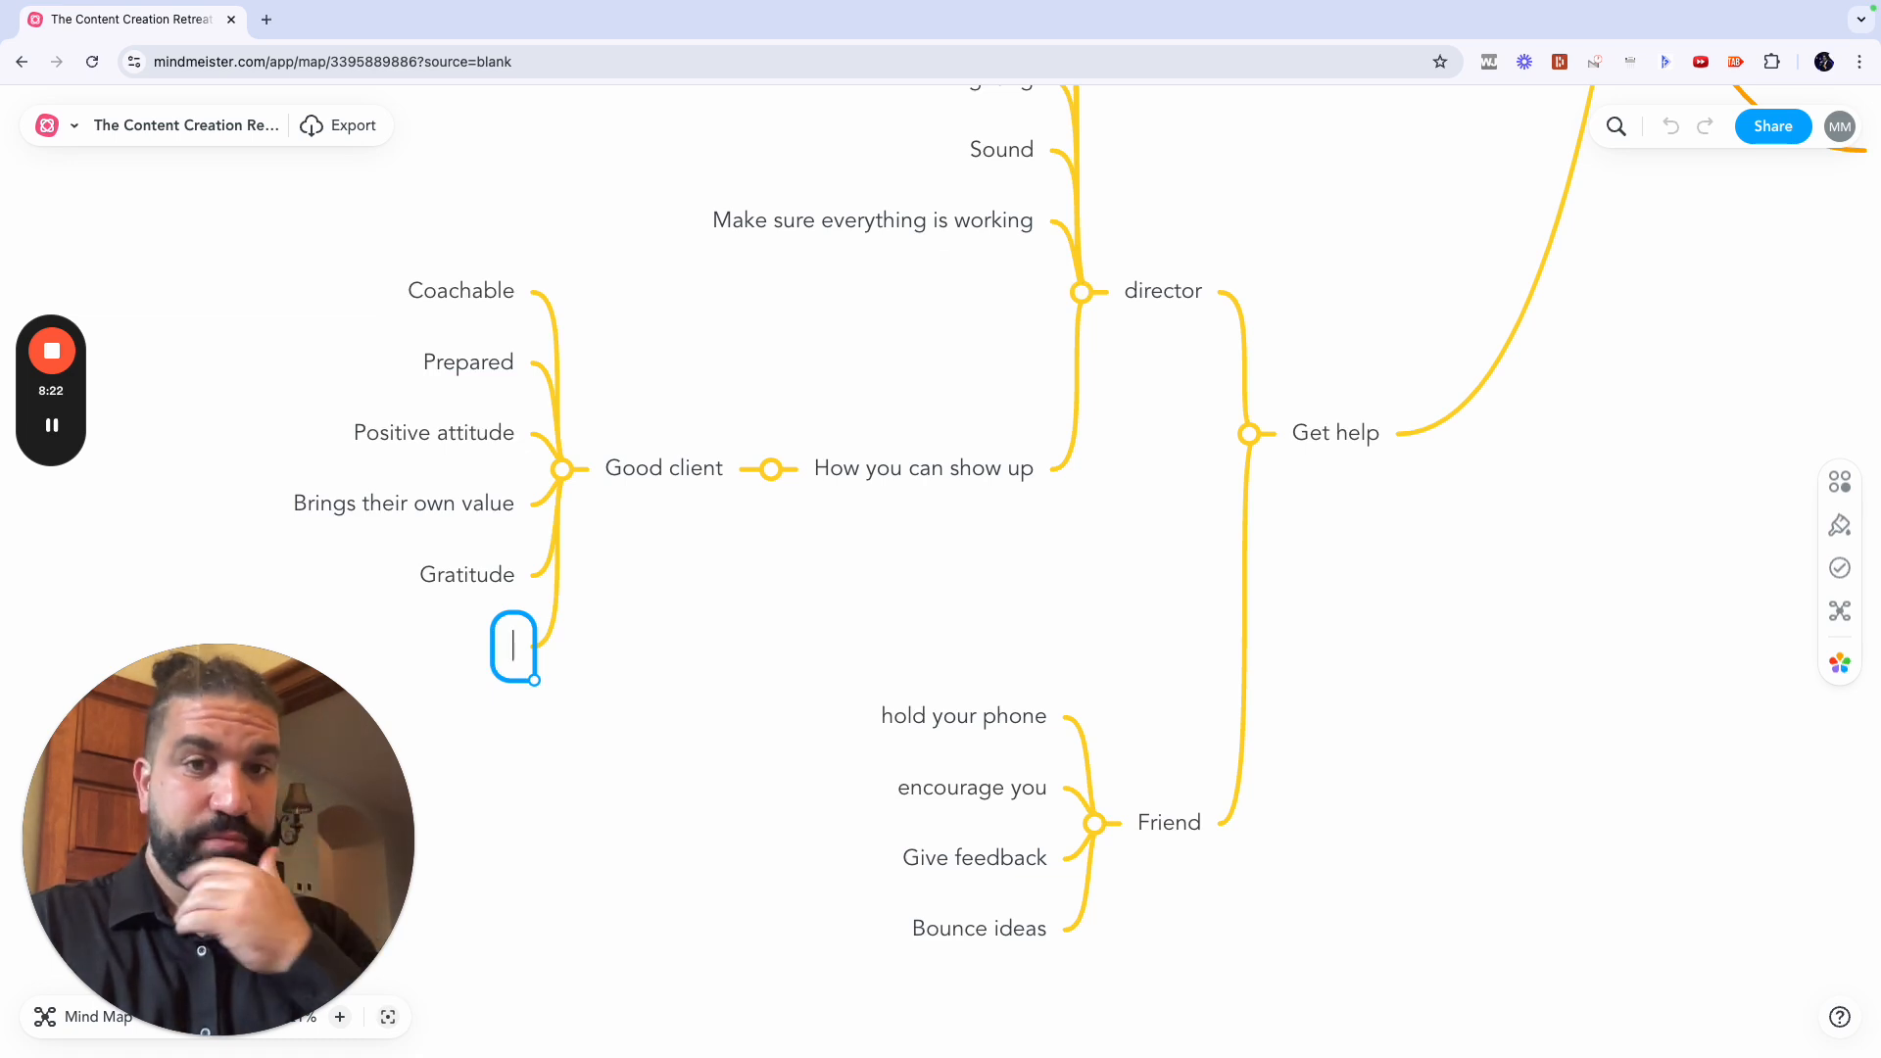
Step: Add a child topic "A great director..." under the director topic
{"action": "left_click", "coordinate": [1173, 296]}
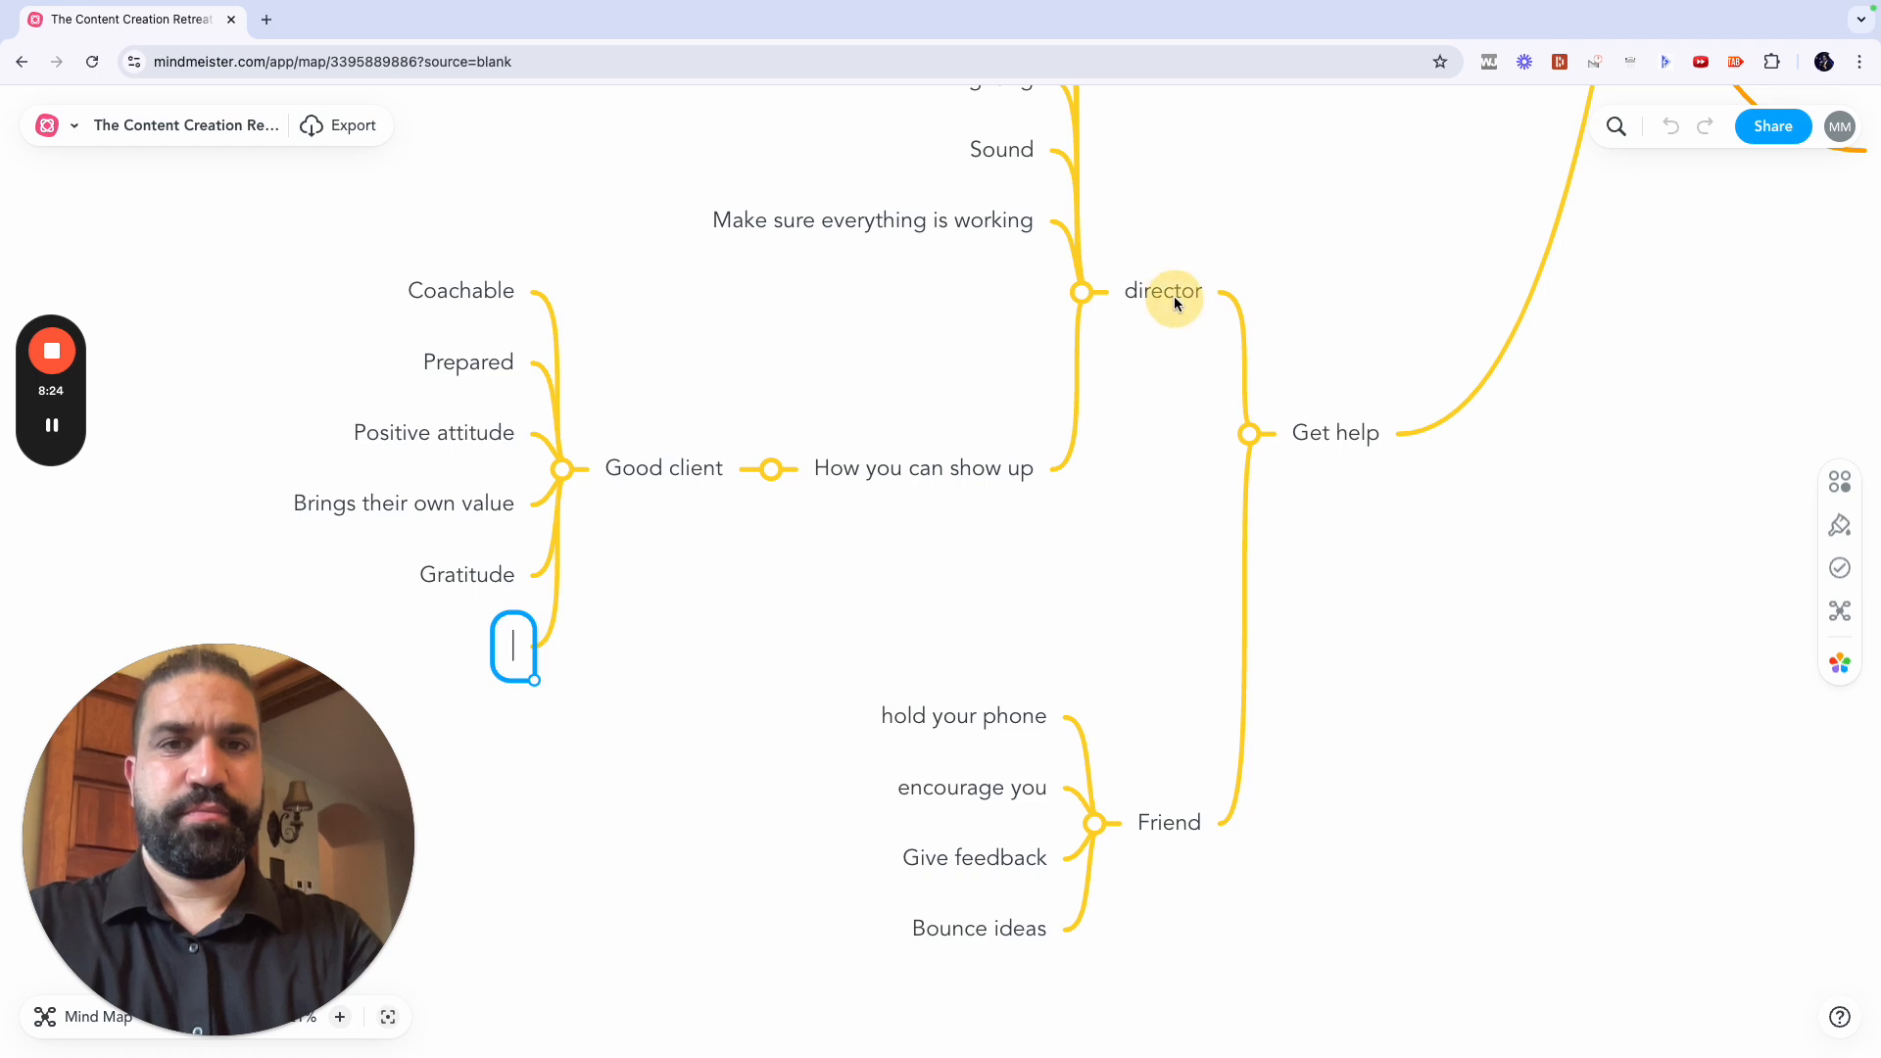
{"action": "left_click", "coordinate": [1163, 298]}
{"action": "key", "text": "Tab"}
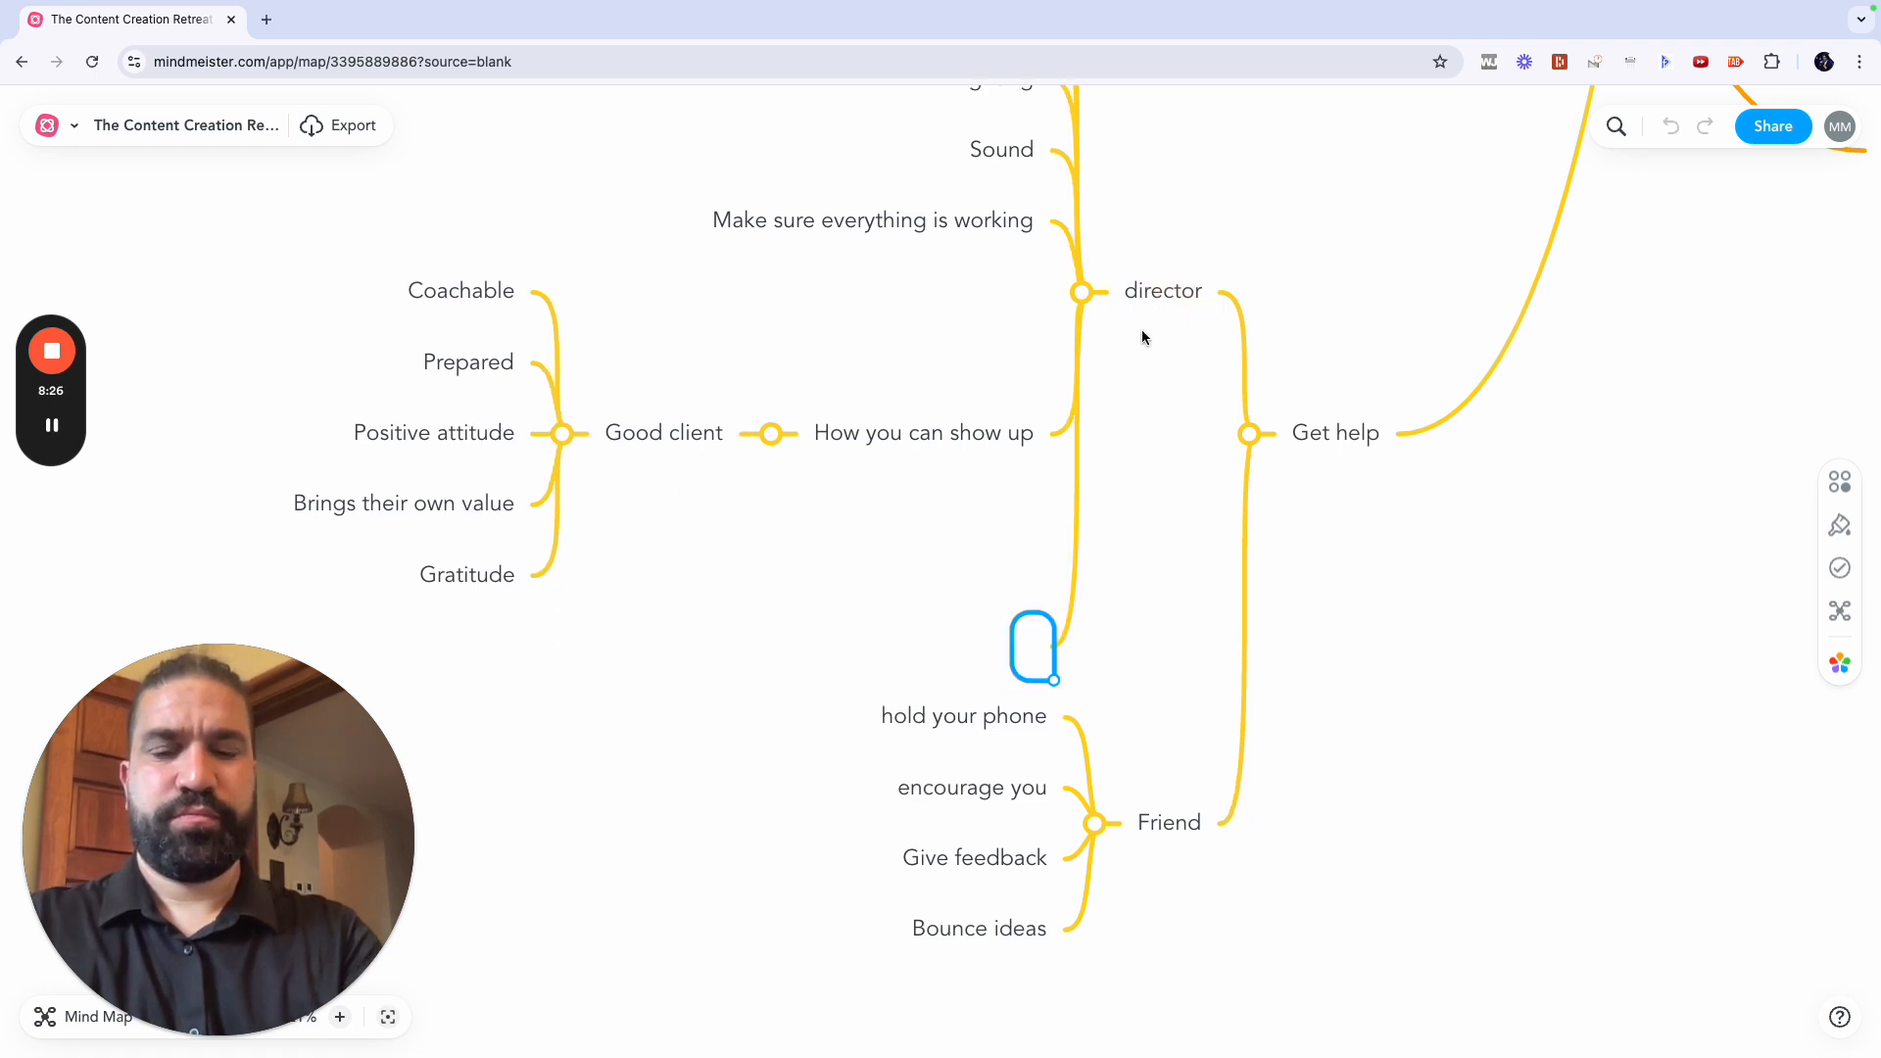
{"action": "type", "text": "Cha"}
{"action": "key", "text": "BackSpace"}
{"action": "key", "text": "BackSpace"}
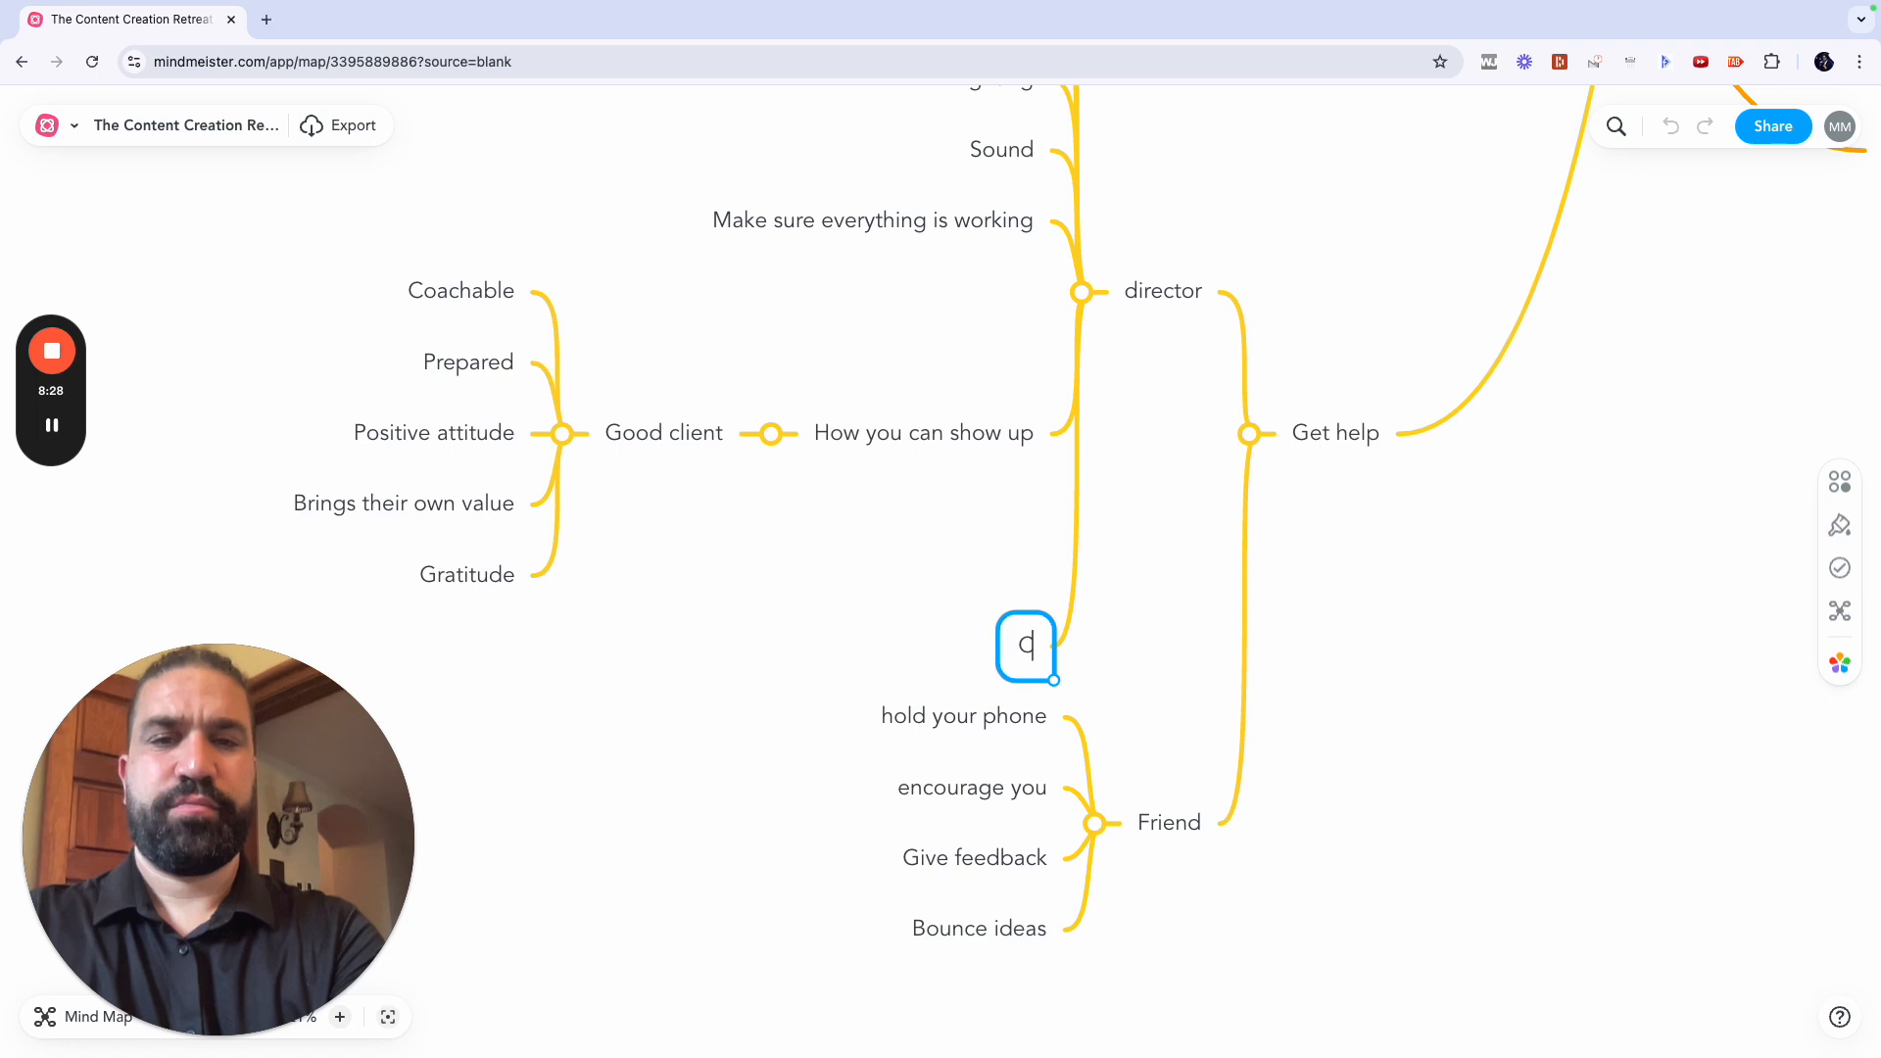
{"action": "key", "text": "BackSpace"}
{"action": "type", "text": "A great"}
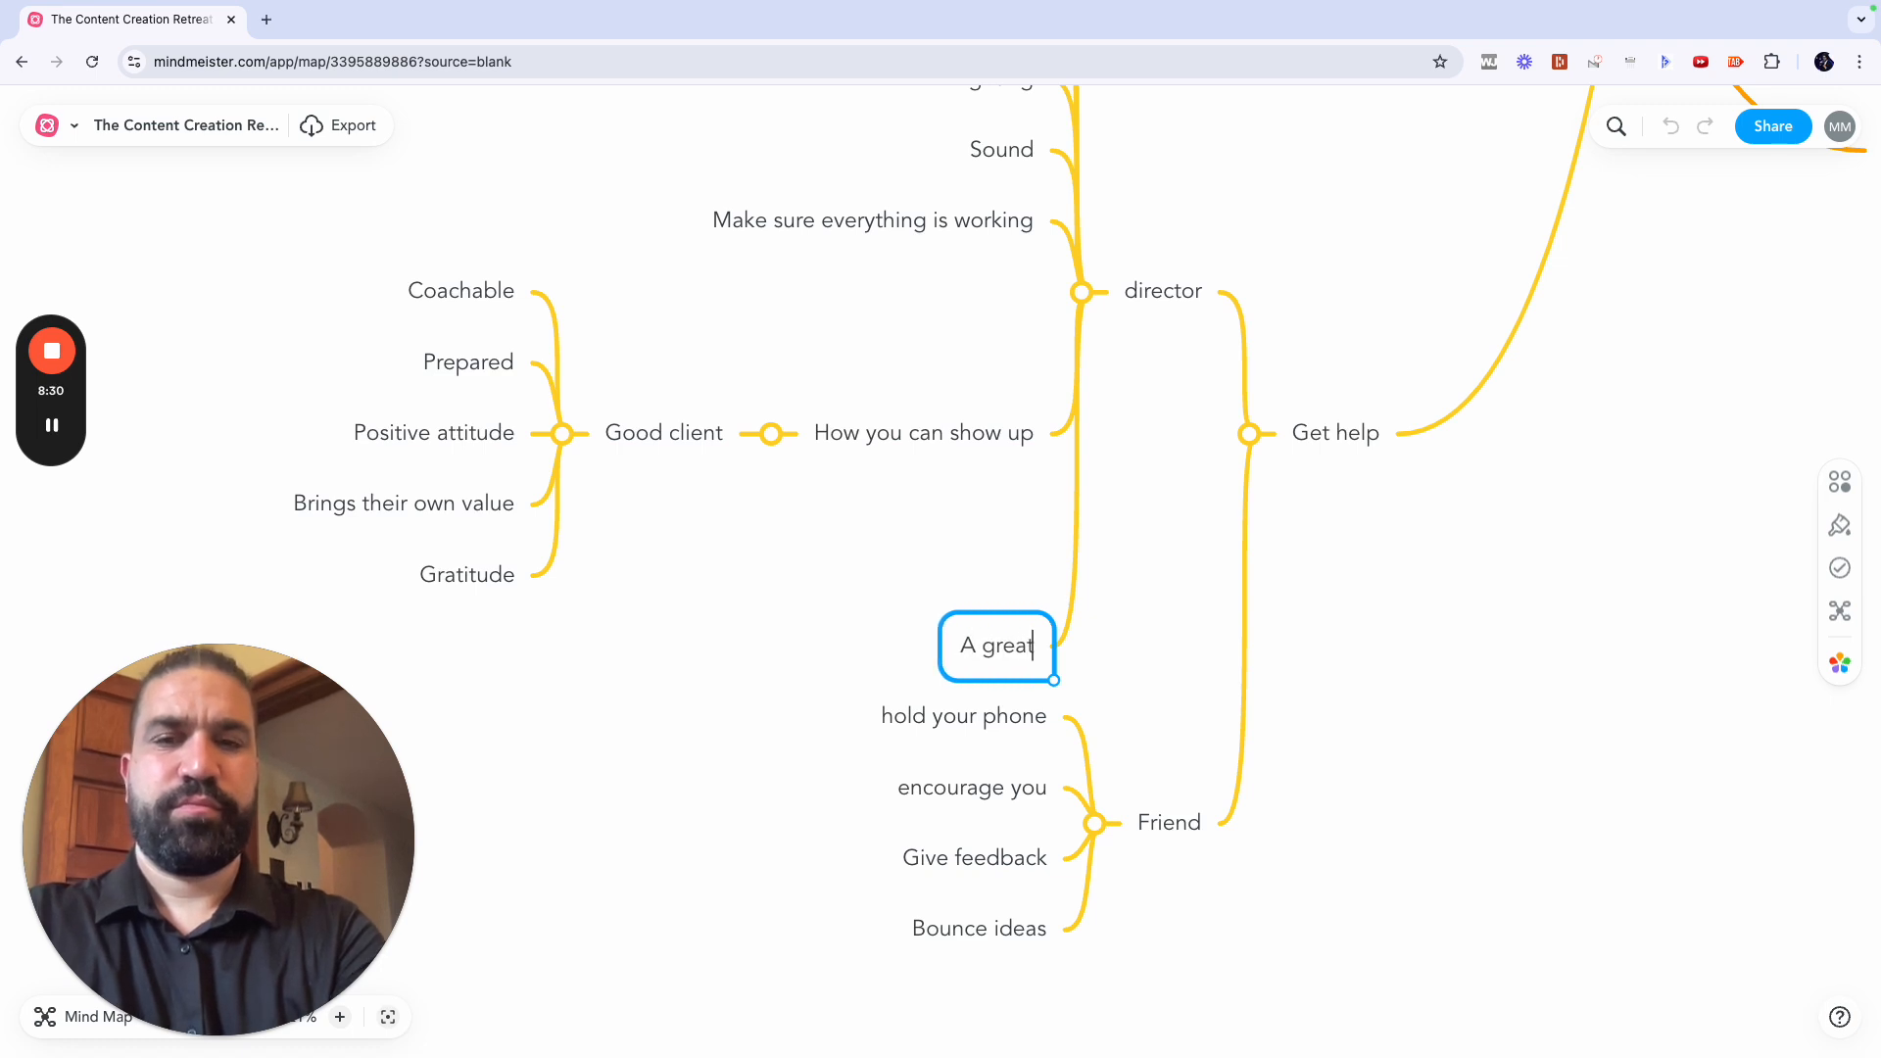
{"action": "type", "text": " director"}
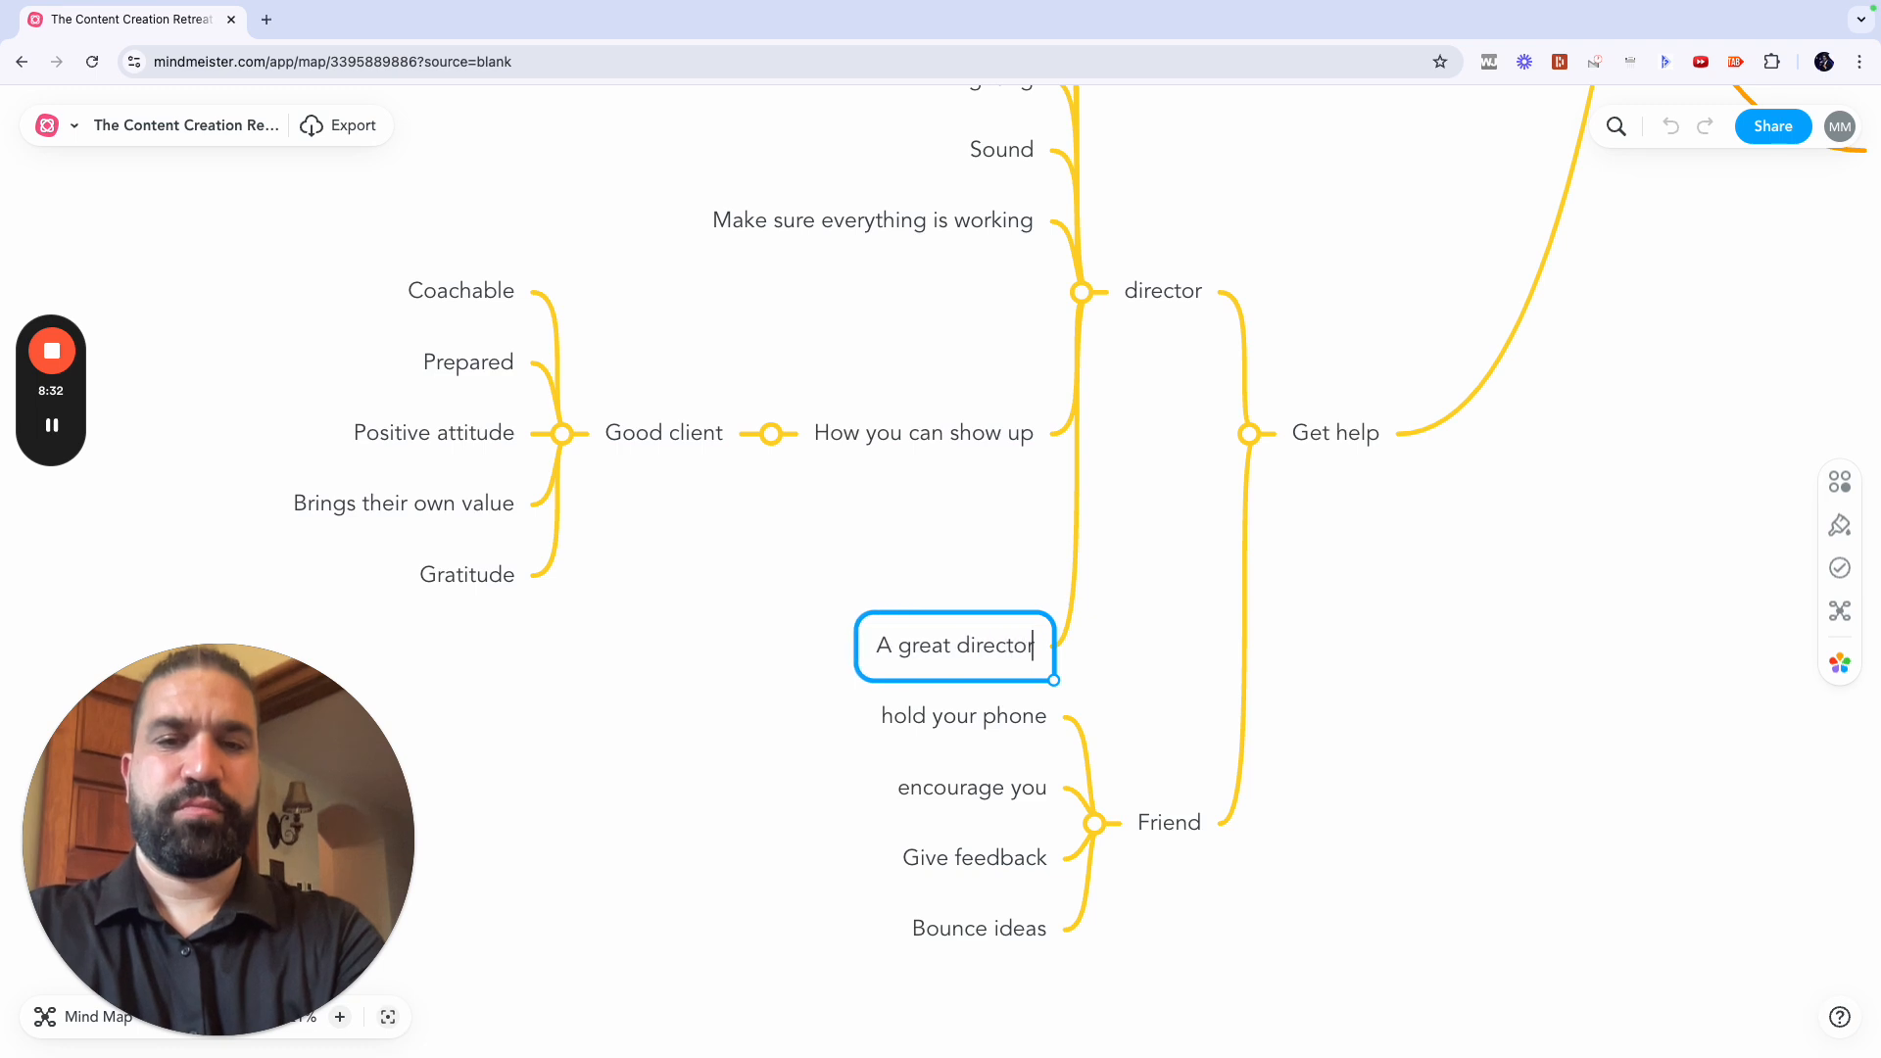
{"action": "type", "text": "..."}
Step: Add the child topics "Looks at the room" and "Plans ahead" under "A great director..."
{"action": "key", "text": "Tab"}
{"action": "type", "text": "Lo"}
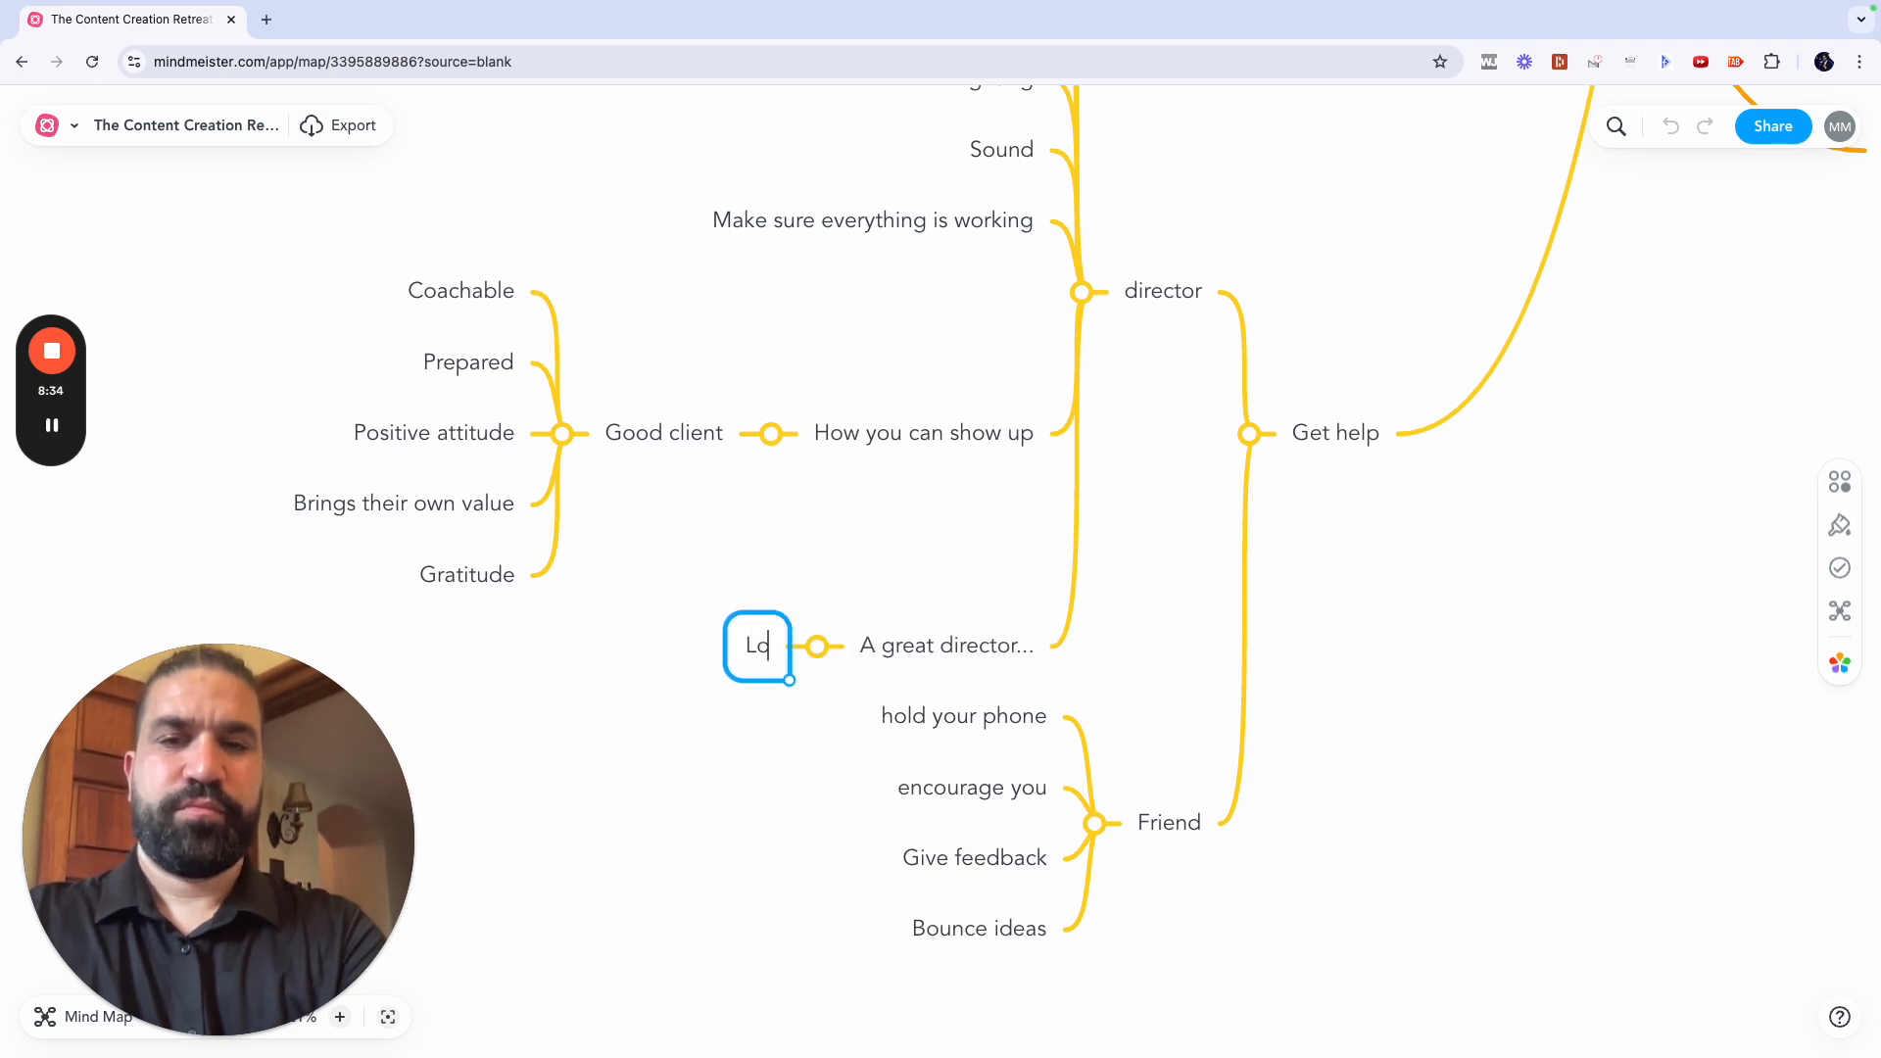
{"action": "type", "text": "oks at the room"}
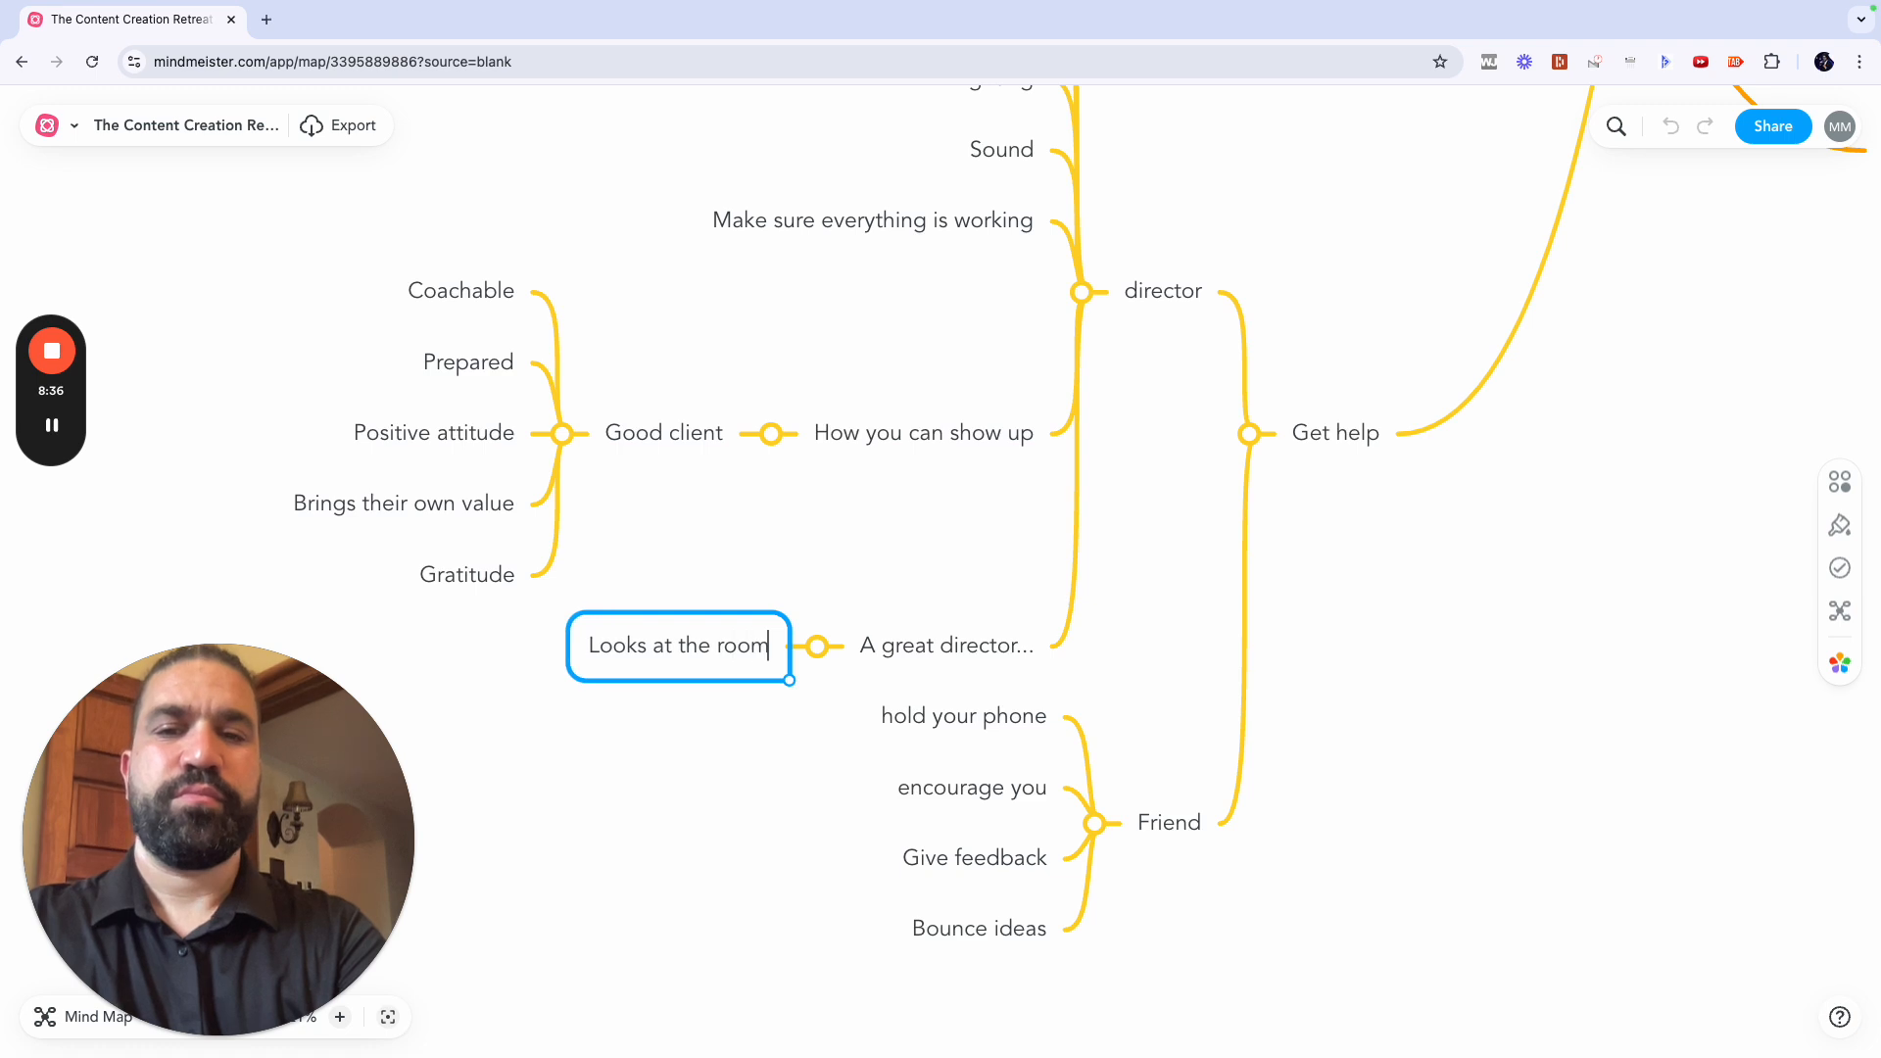
{"action": "key", "text": "Return"}
{"action": "type", "text": "Plans ahead"}
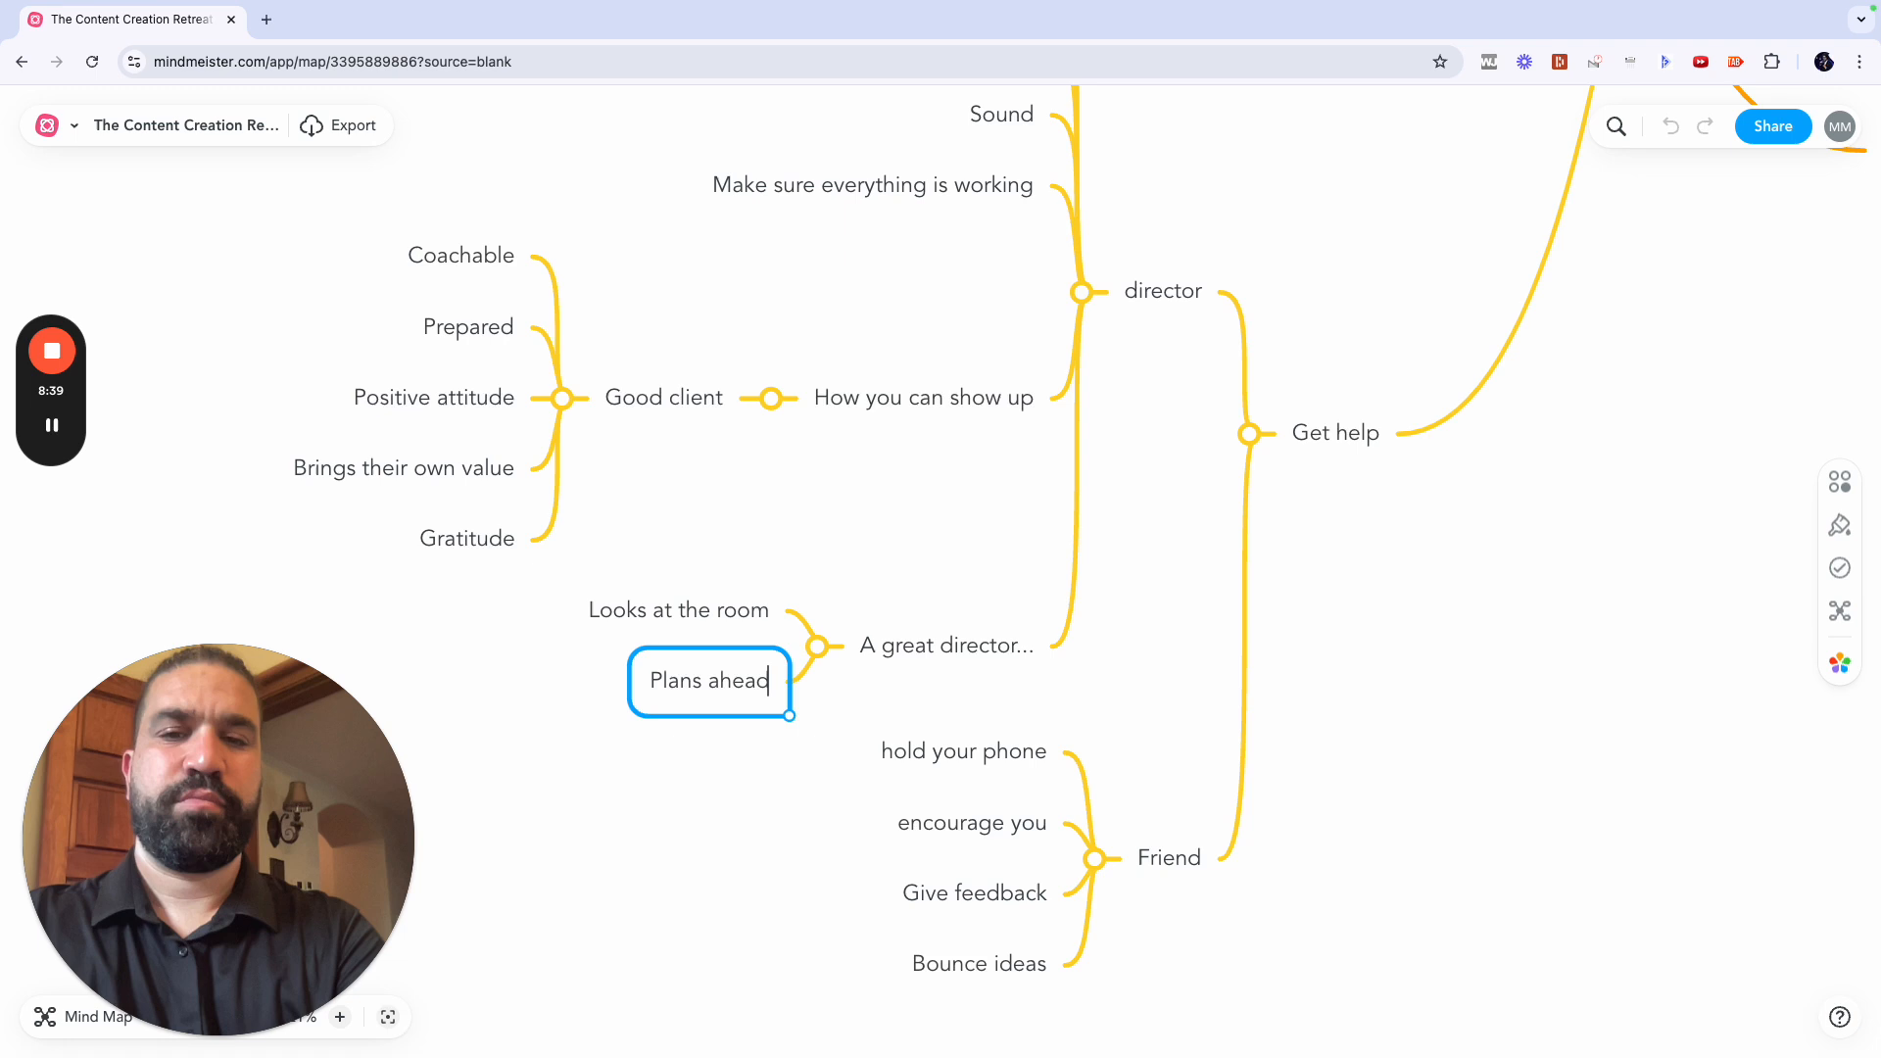
Step: Add two more child topics, "Makes sure client is satisfied" and "Is expensive and worth", under "A great director..."
{"action": "key", "text": "Return"}
{"action": "key", "text": "Return"}
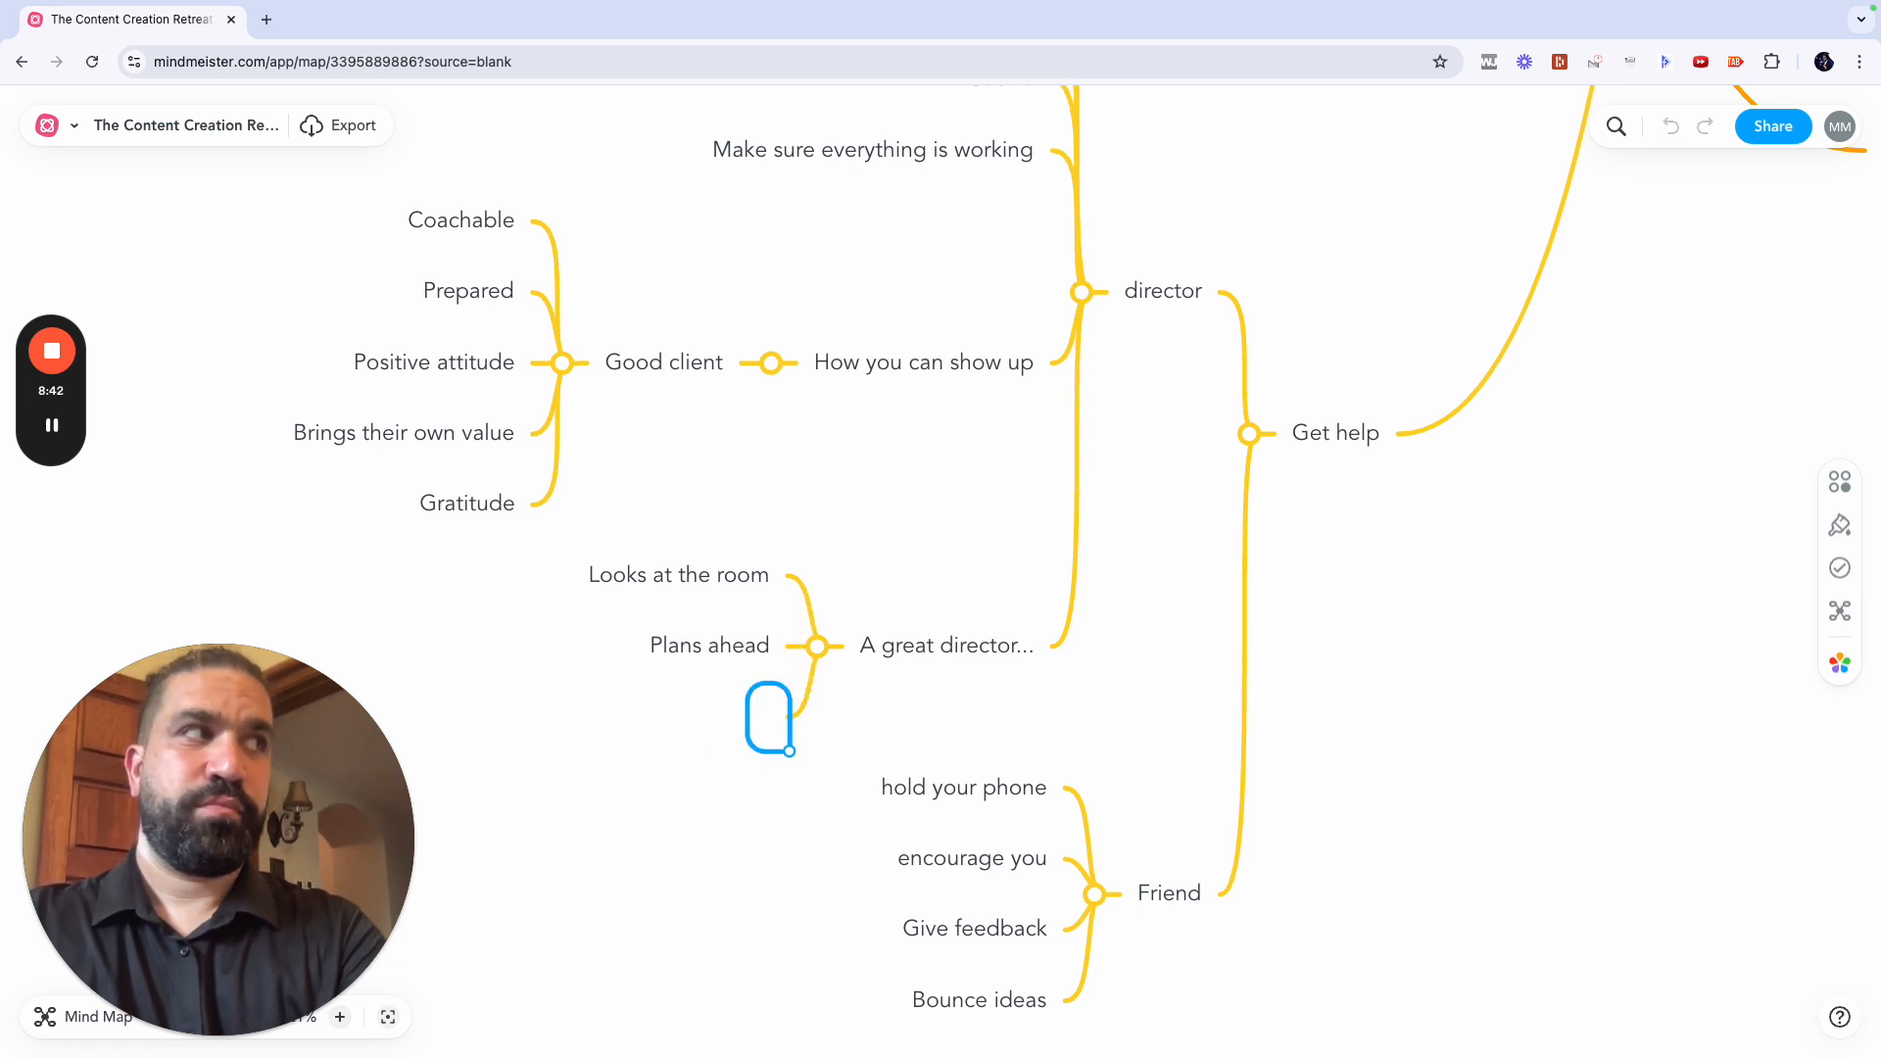
{"action": "type", "text": "Makes"}
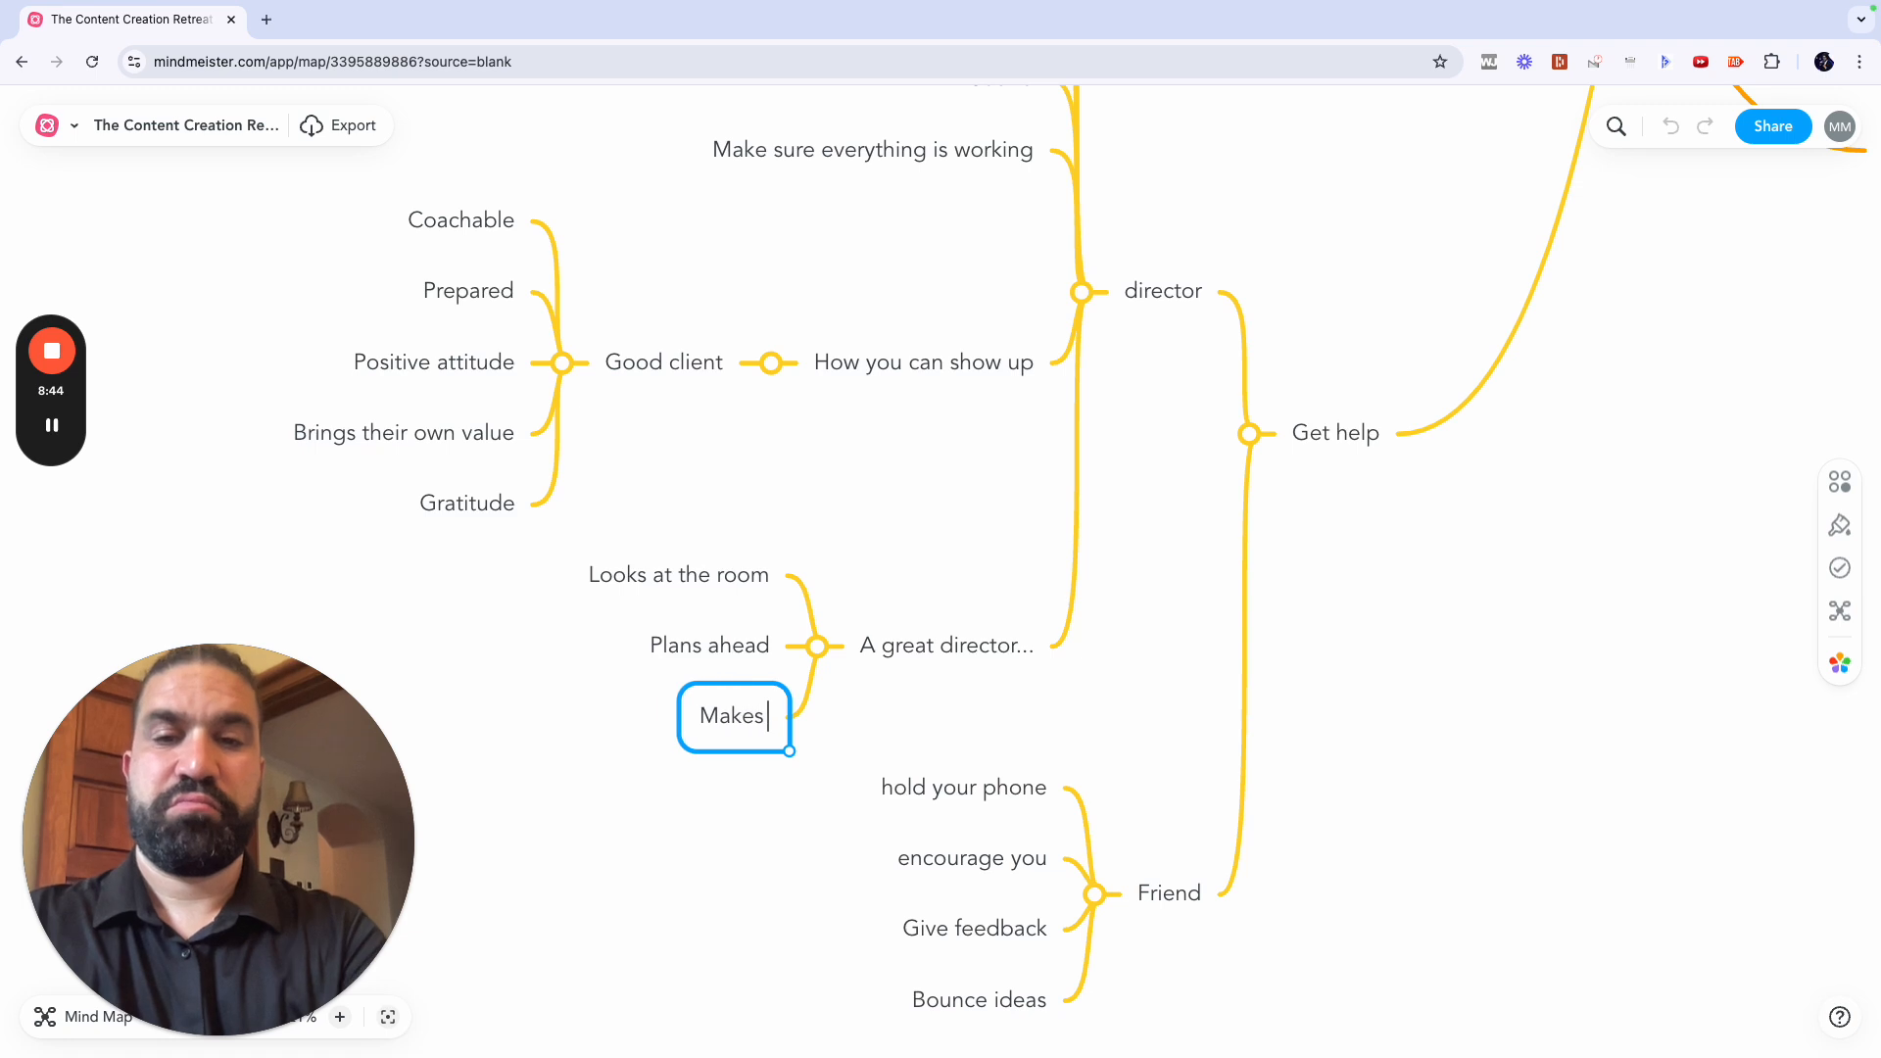
{"action": "type", "text": " sure client is satisfied"}
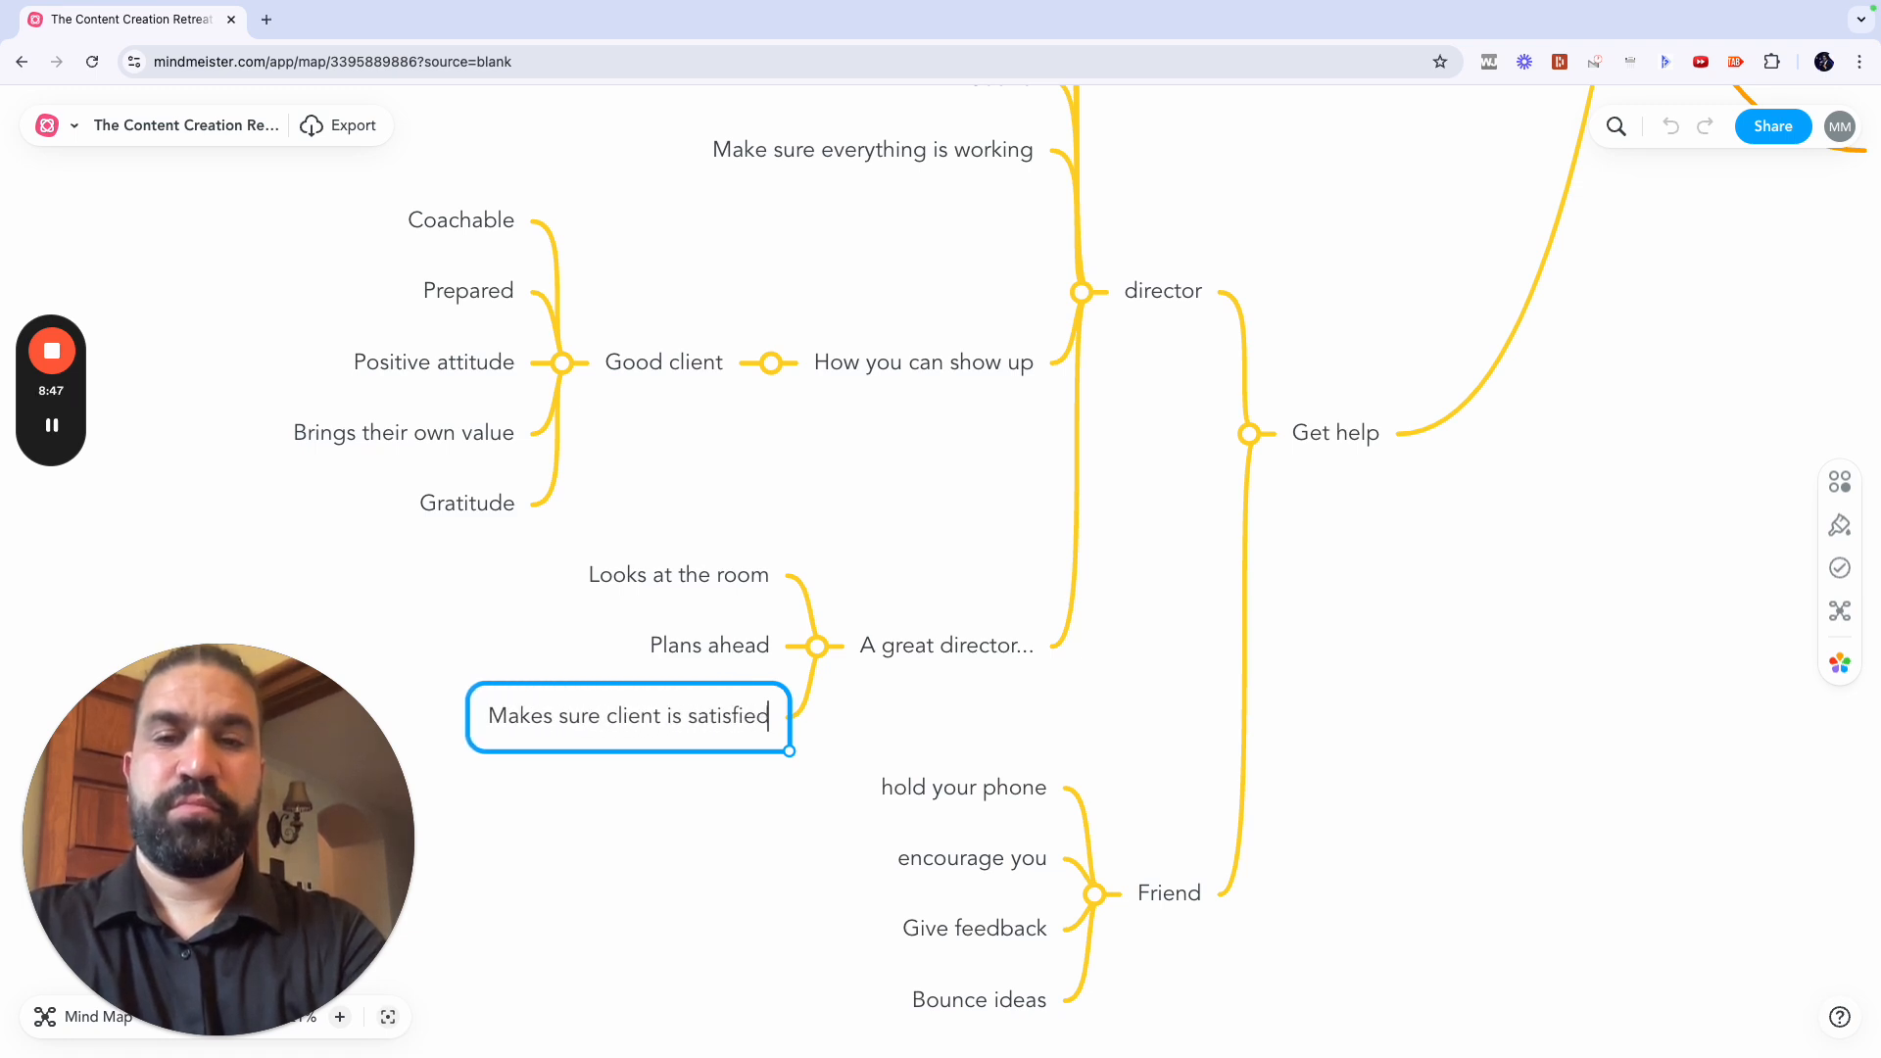
{"action": "key", "text": "Return"}
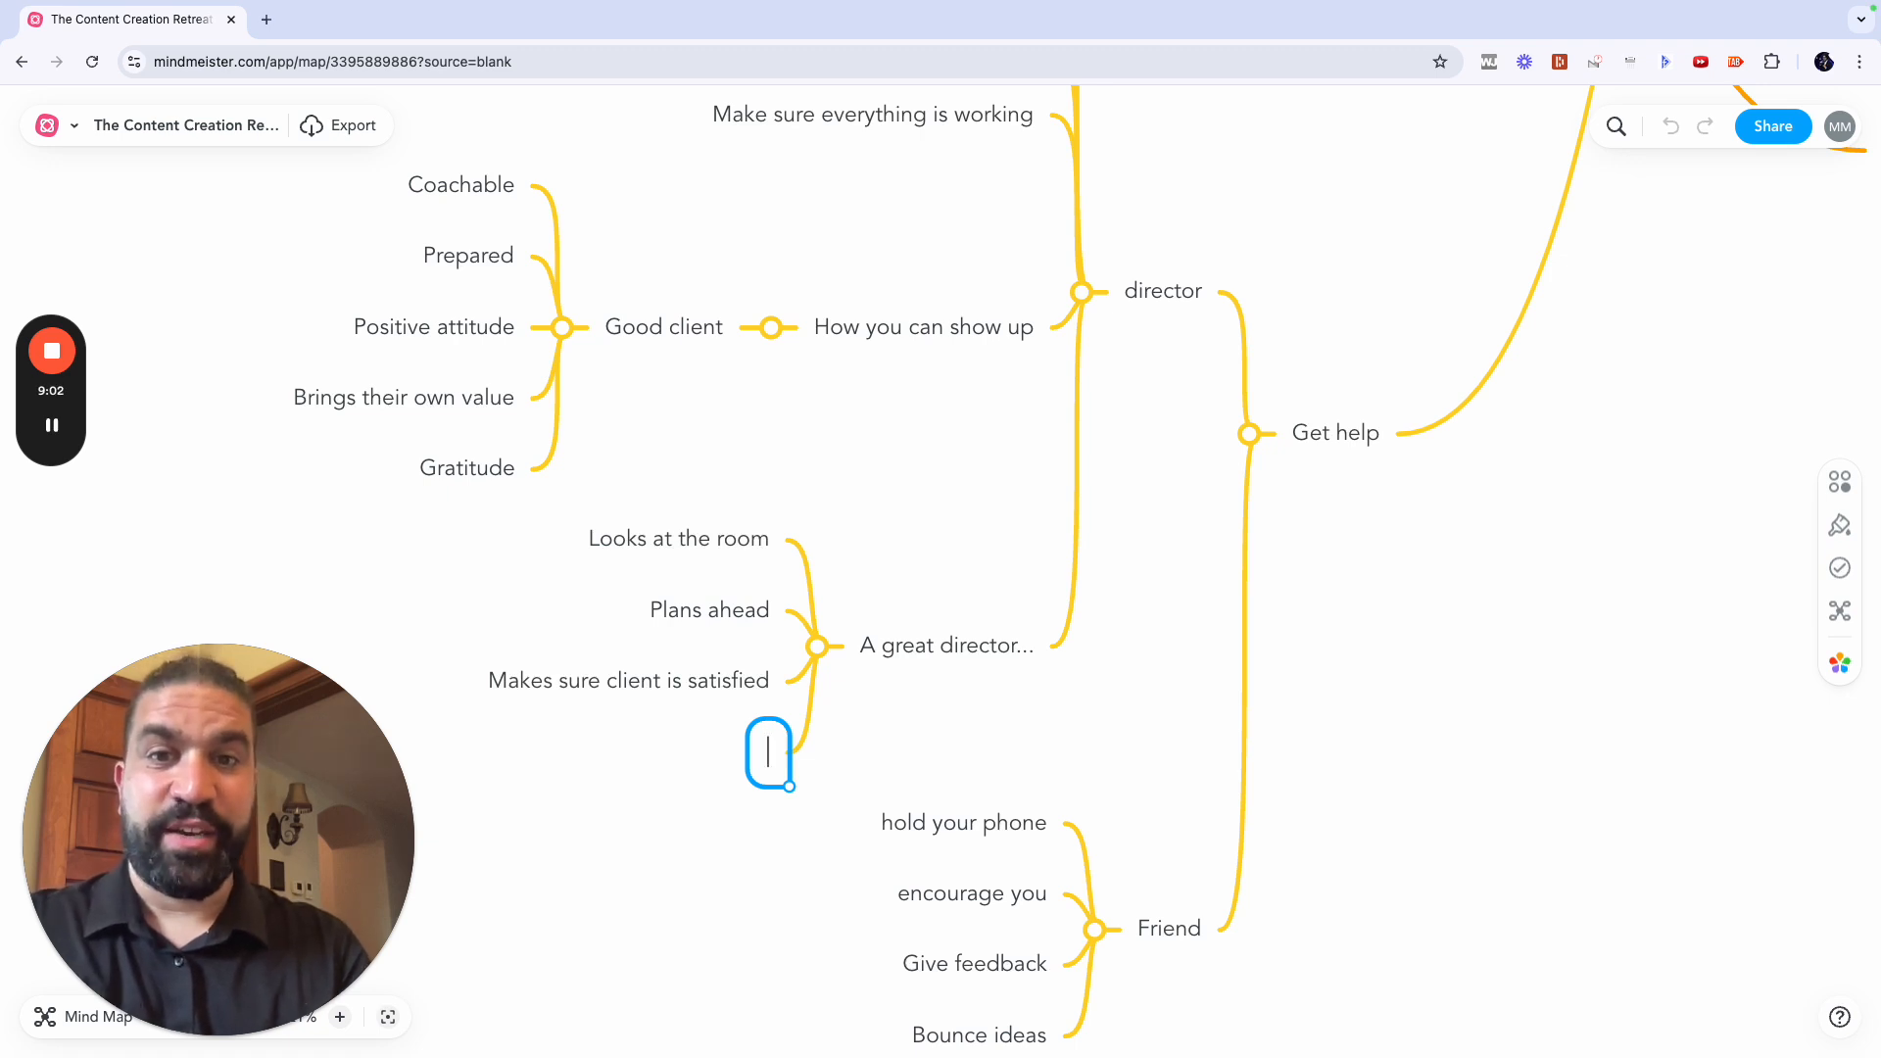
{"action": "scroll", "coordinate": [844, 408], "scroll_direction": "up", "scroll_amount": 1}
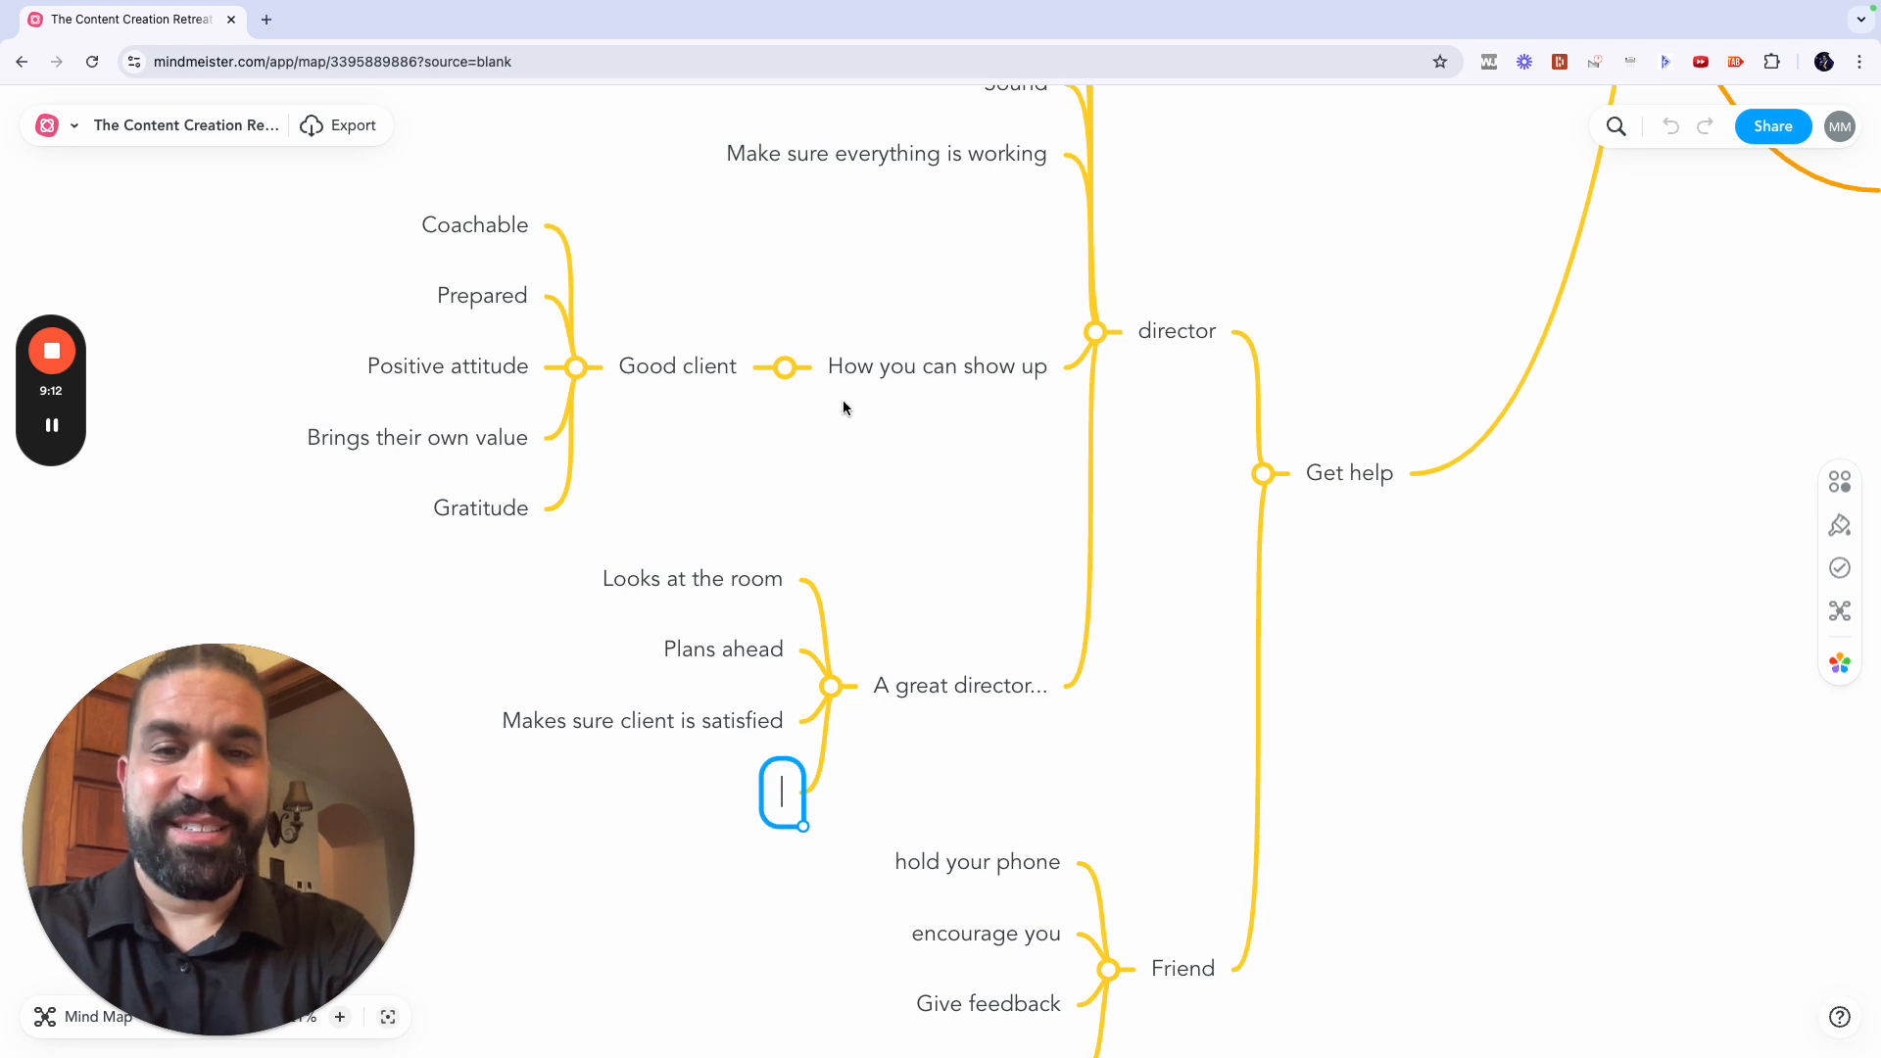
{"action": "type", "text": "Is e"}
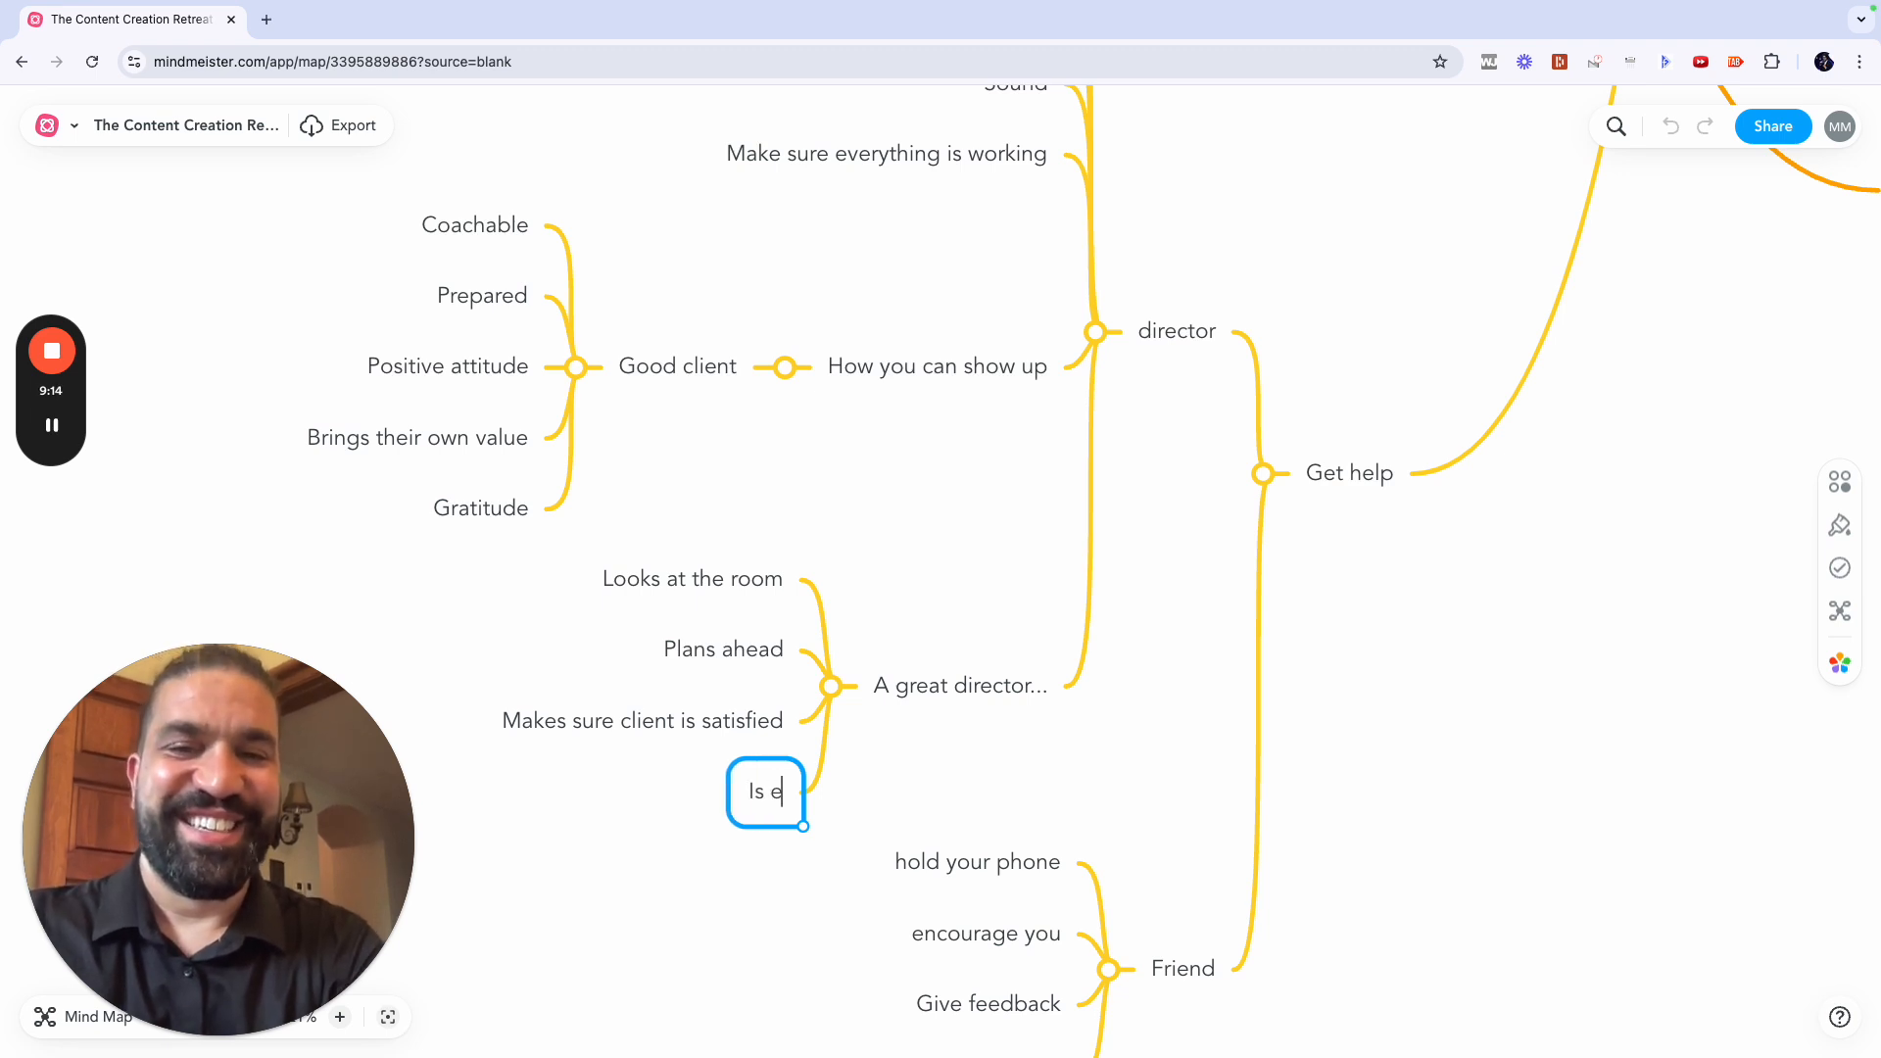
{"action": "type", "text": "xpensive and worth"}
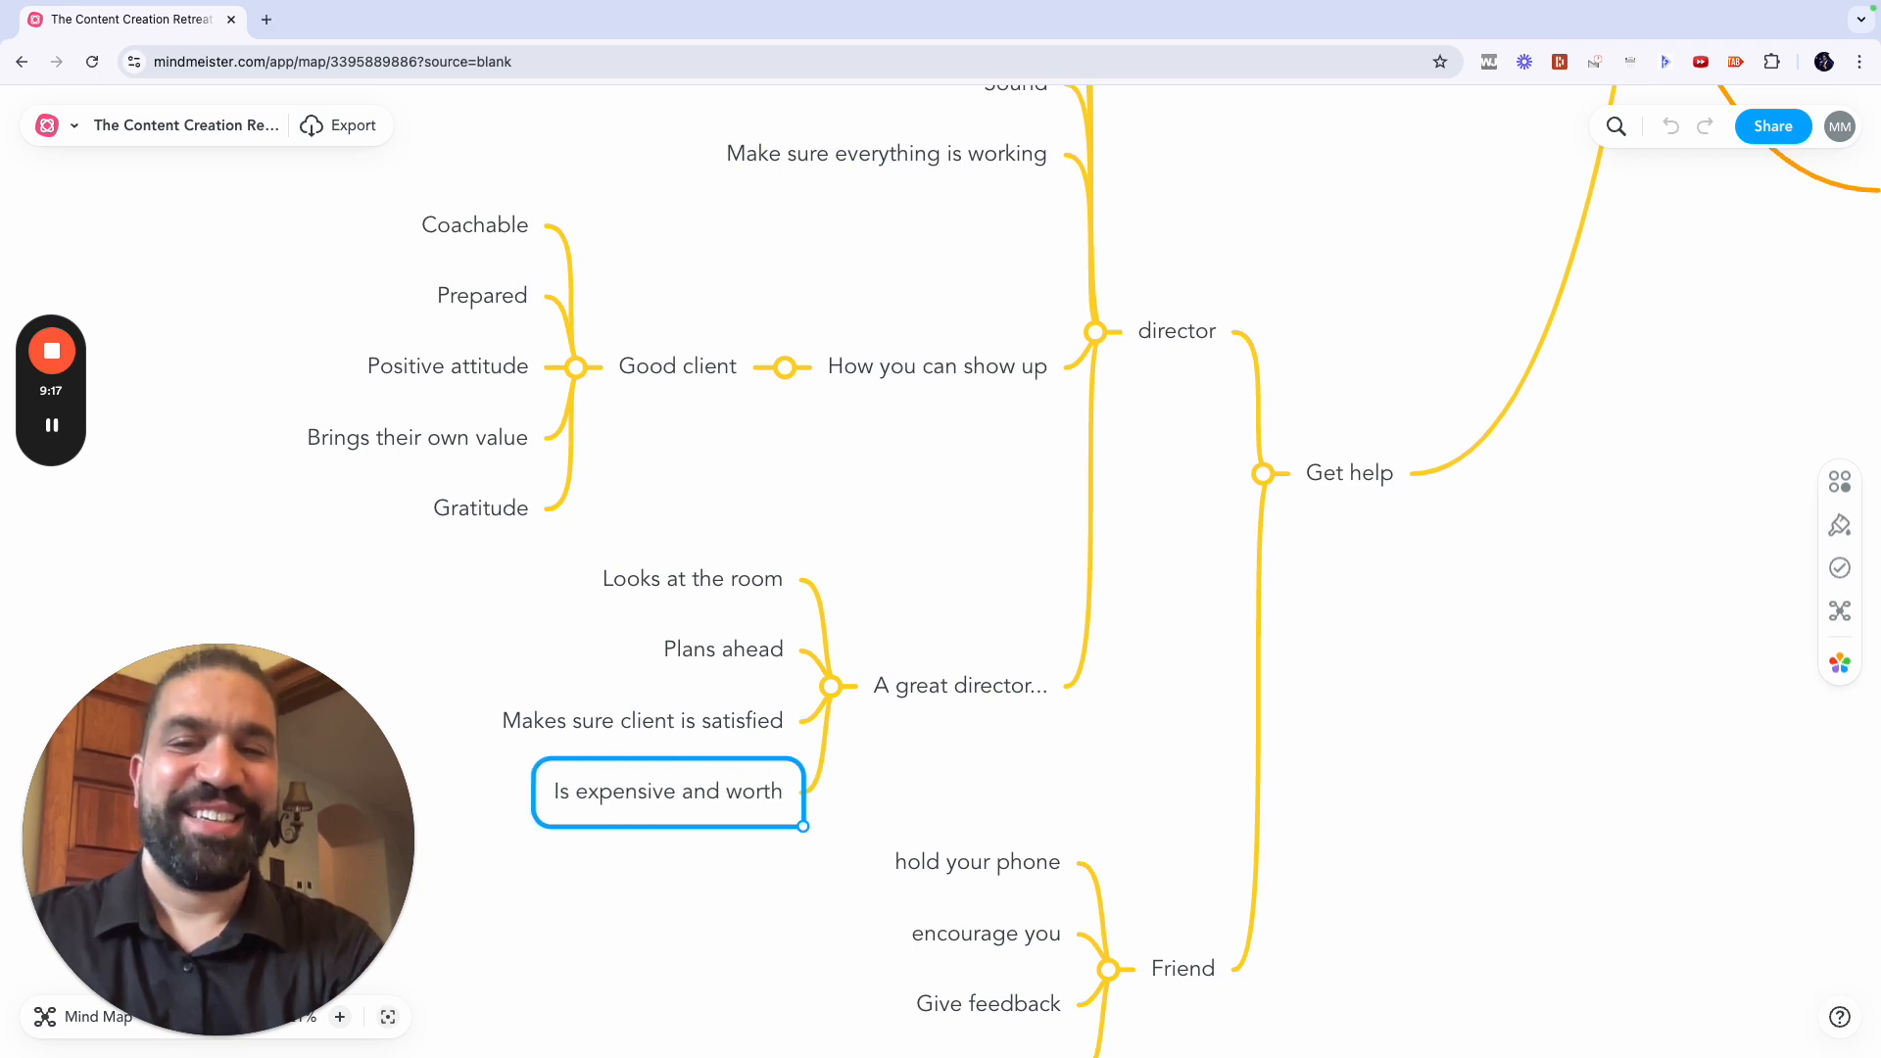
{"action": "key", "text": "Return"}
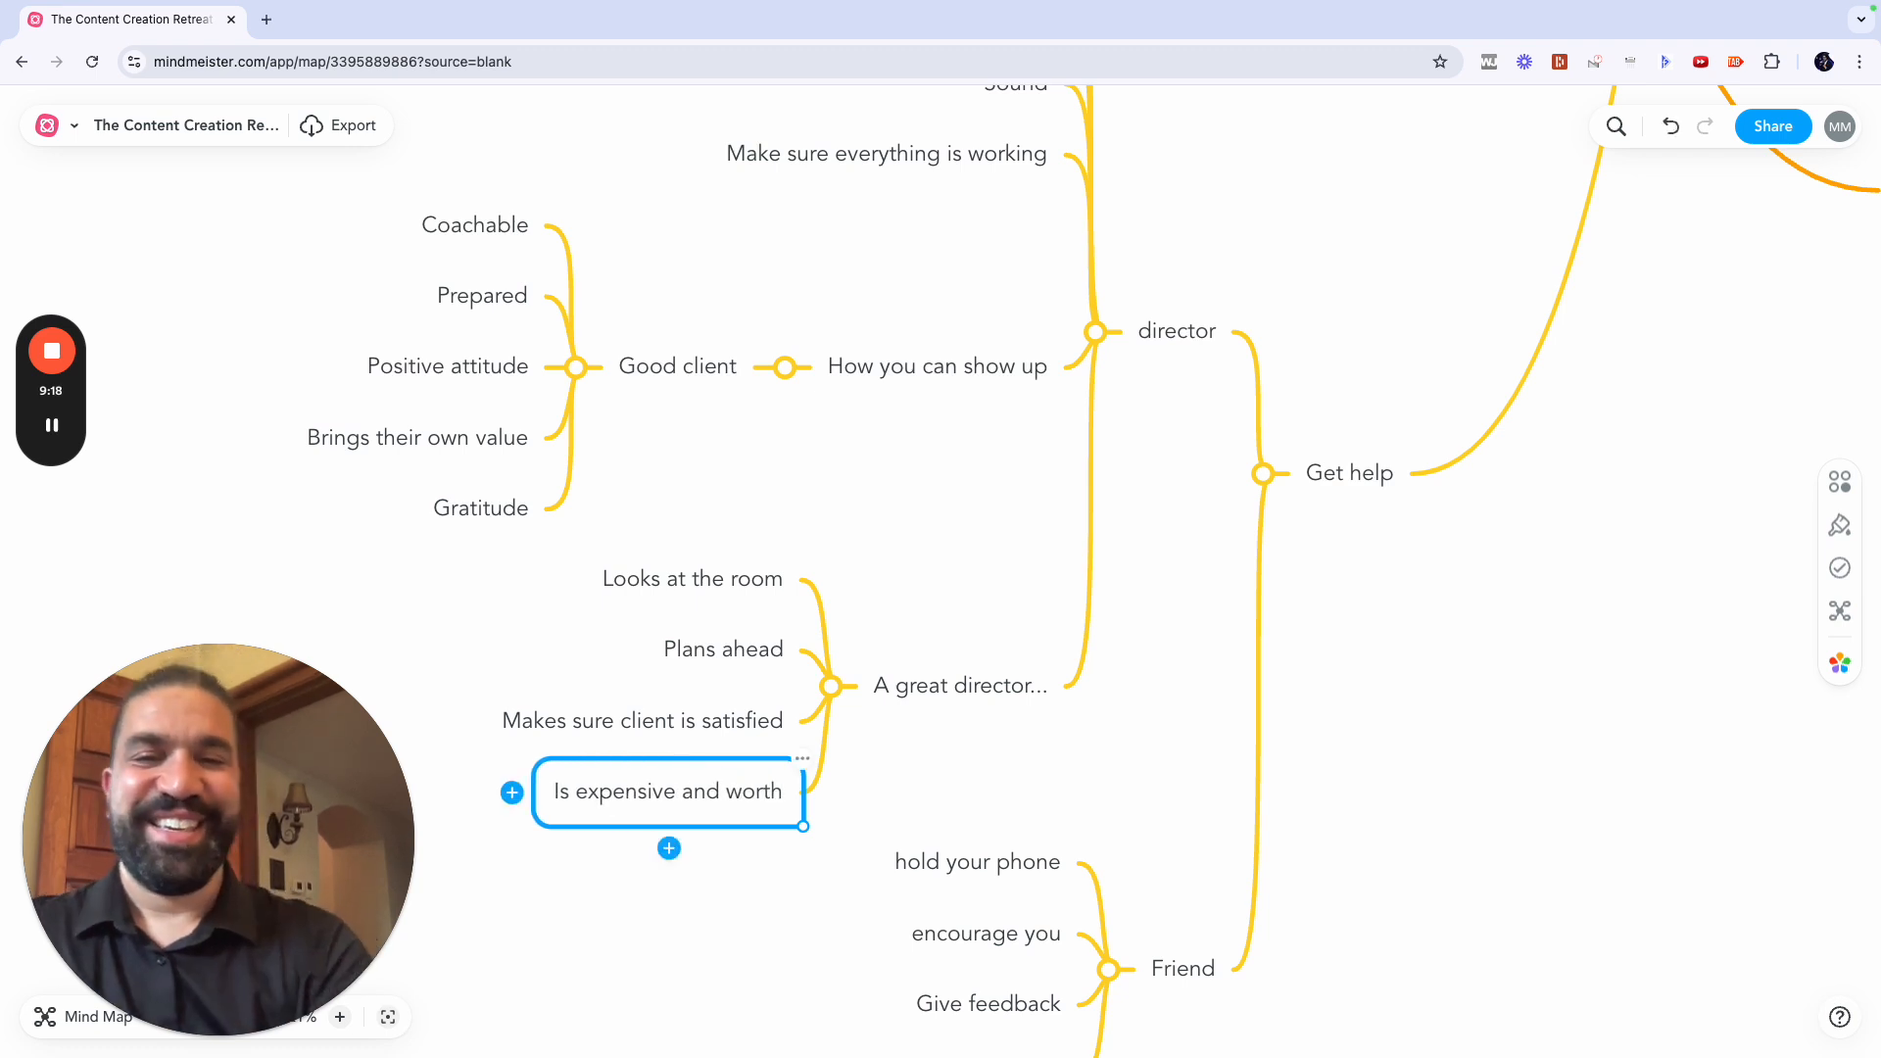
{"action": "double_click", "coordinate": [933, 576]}
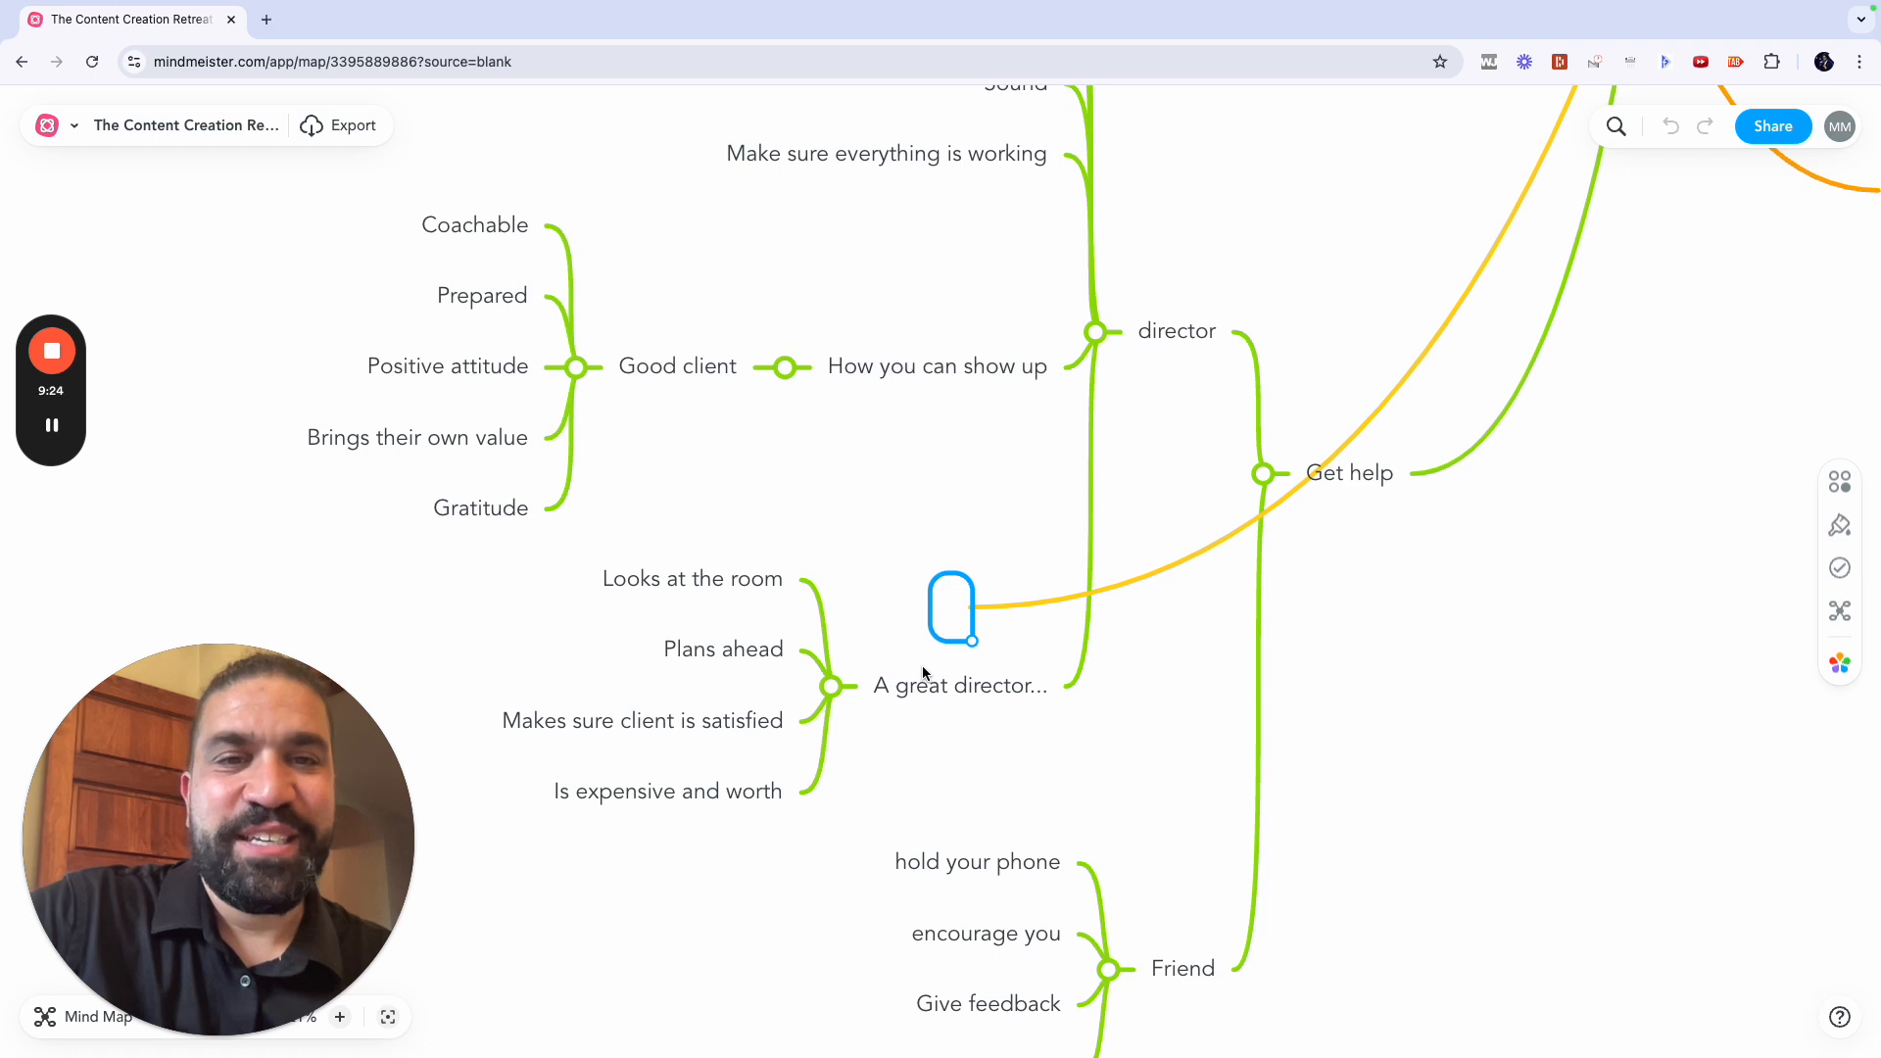
{"action": "left_click", "coordinate": [880, 529]}
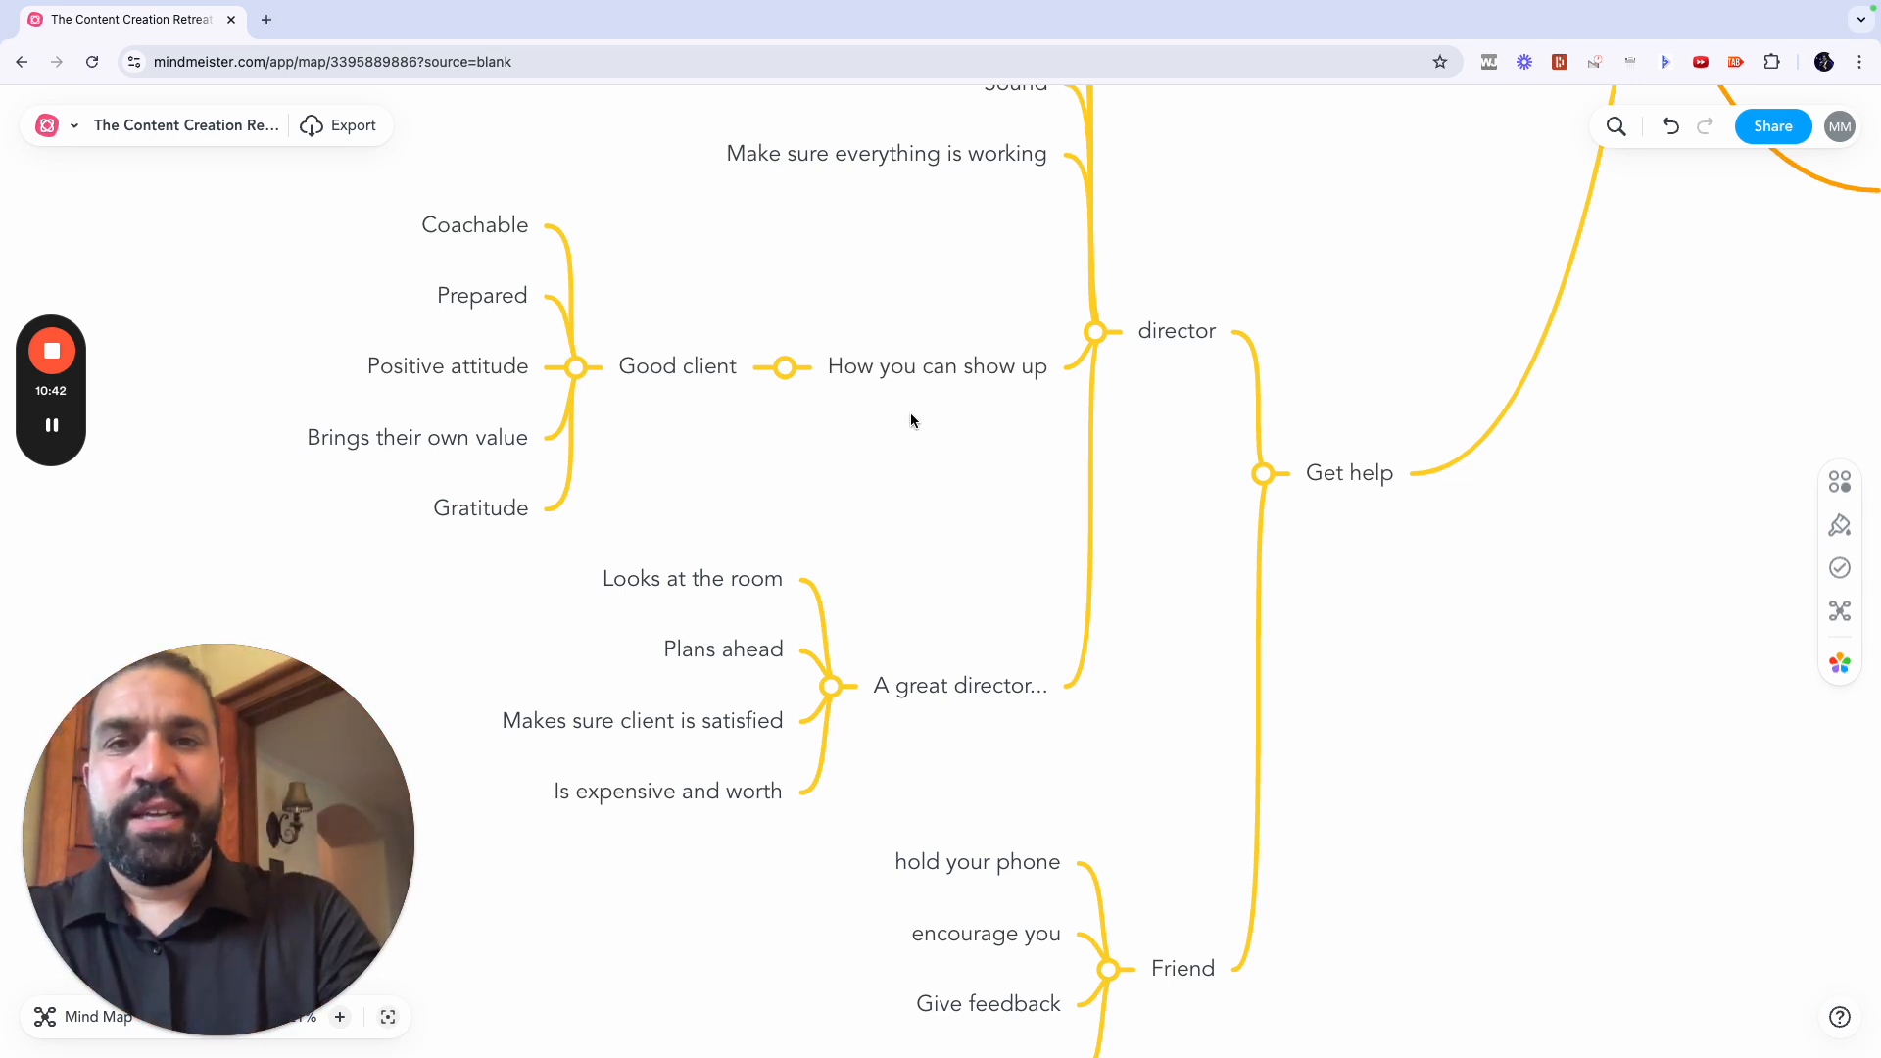
Step: Add a second child topic "Bad client" under "How you can show up"
{"action": "left_click", "coordinate": [902, 377]}
{"action": "key", "text": "Tab"}
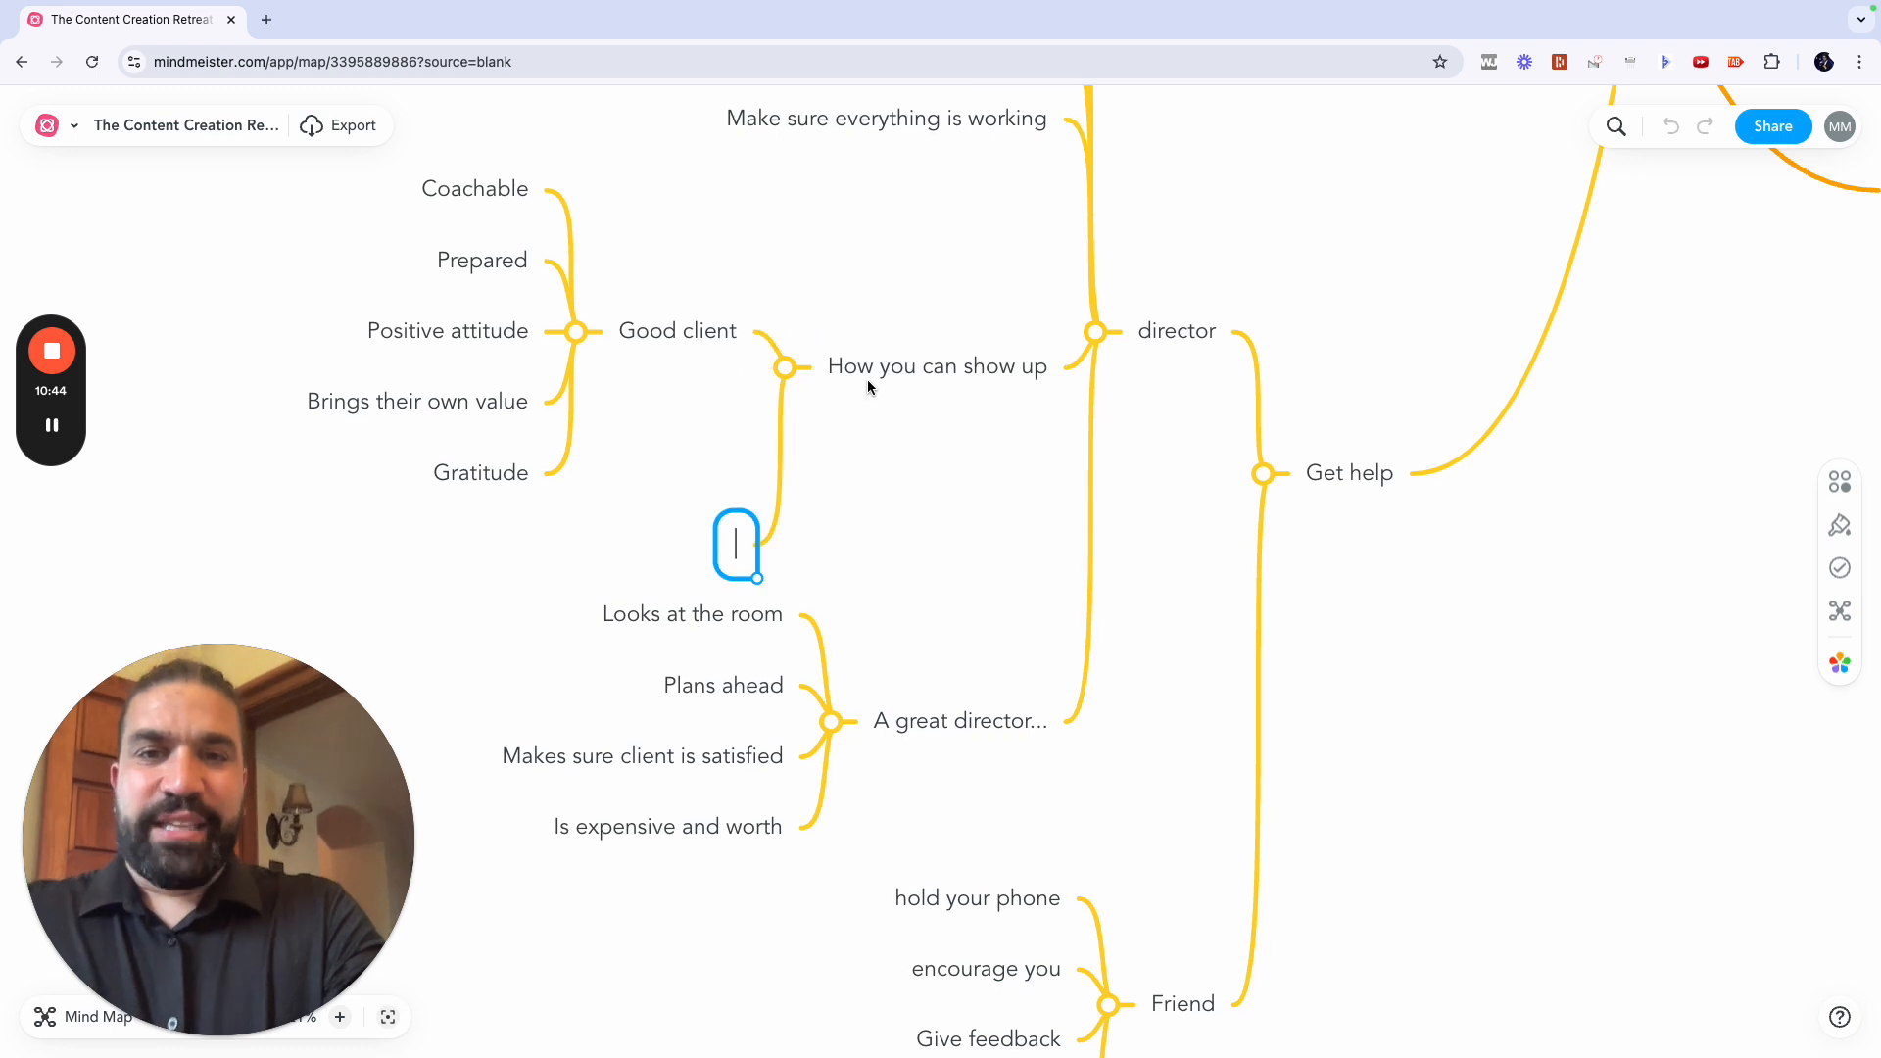
{"action": "type", "text": "Bad client"}
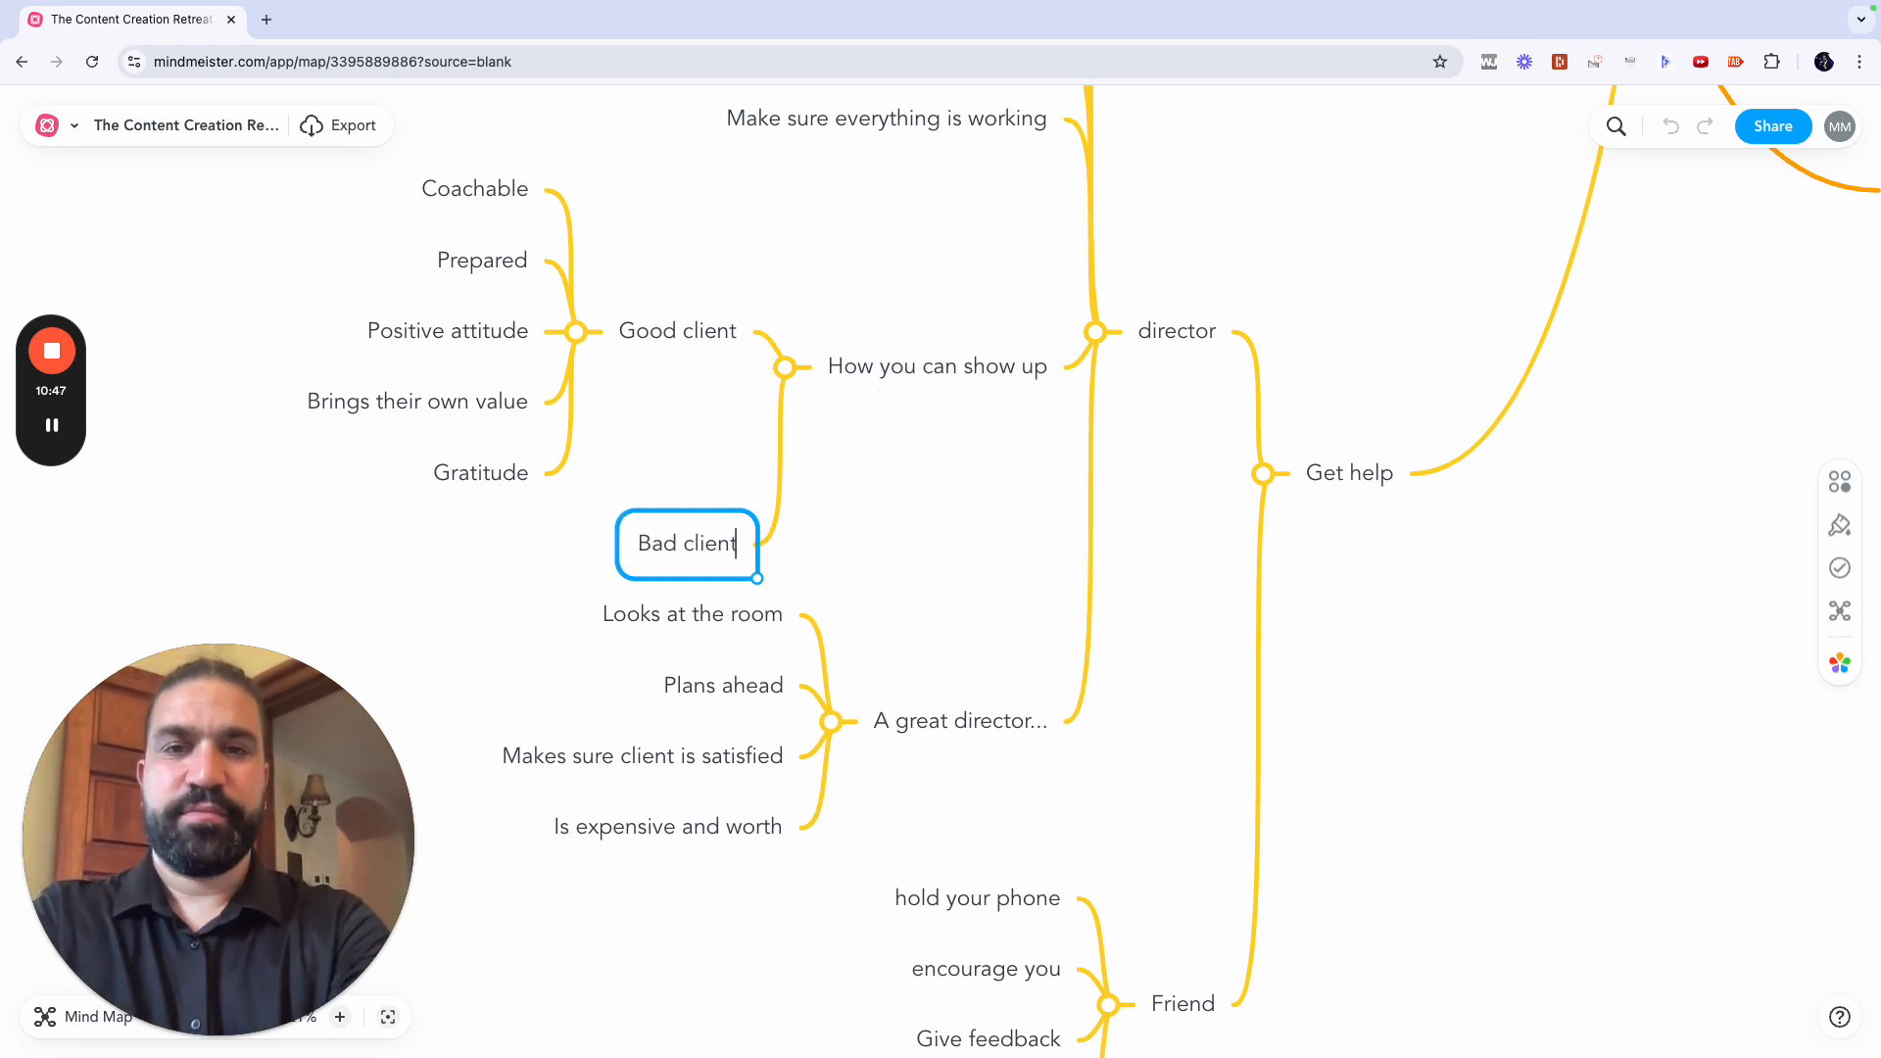
{"action": "key", "text": "Tab"}
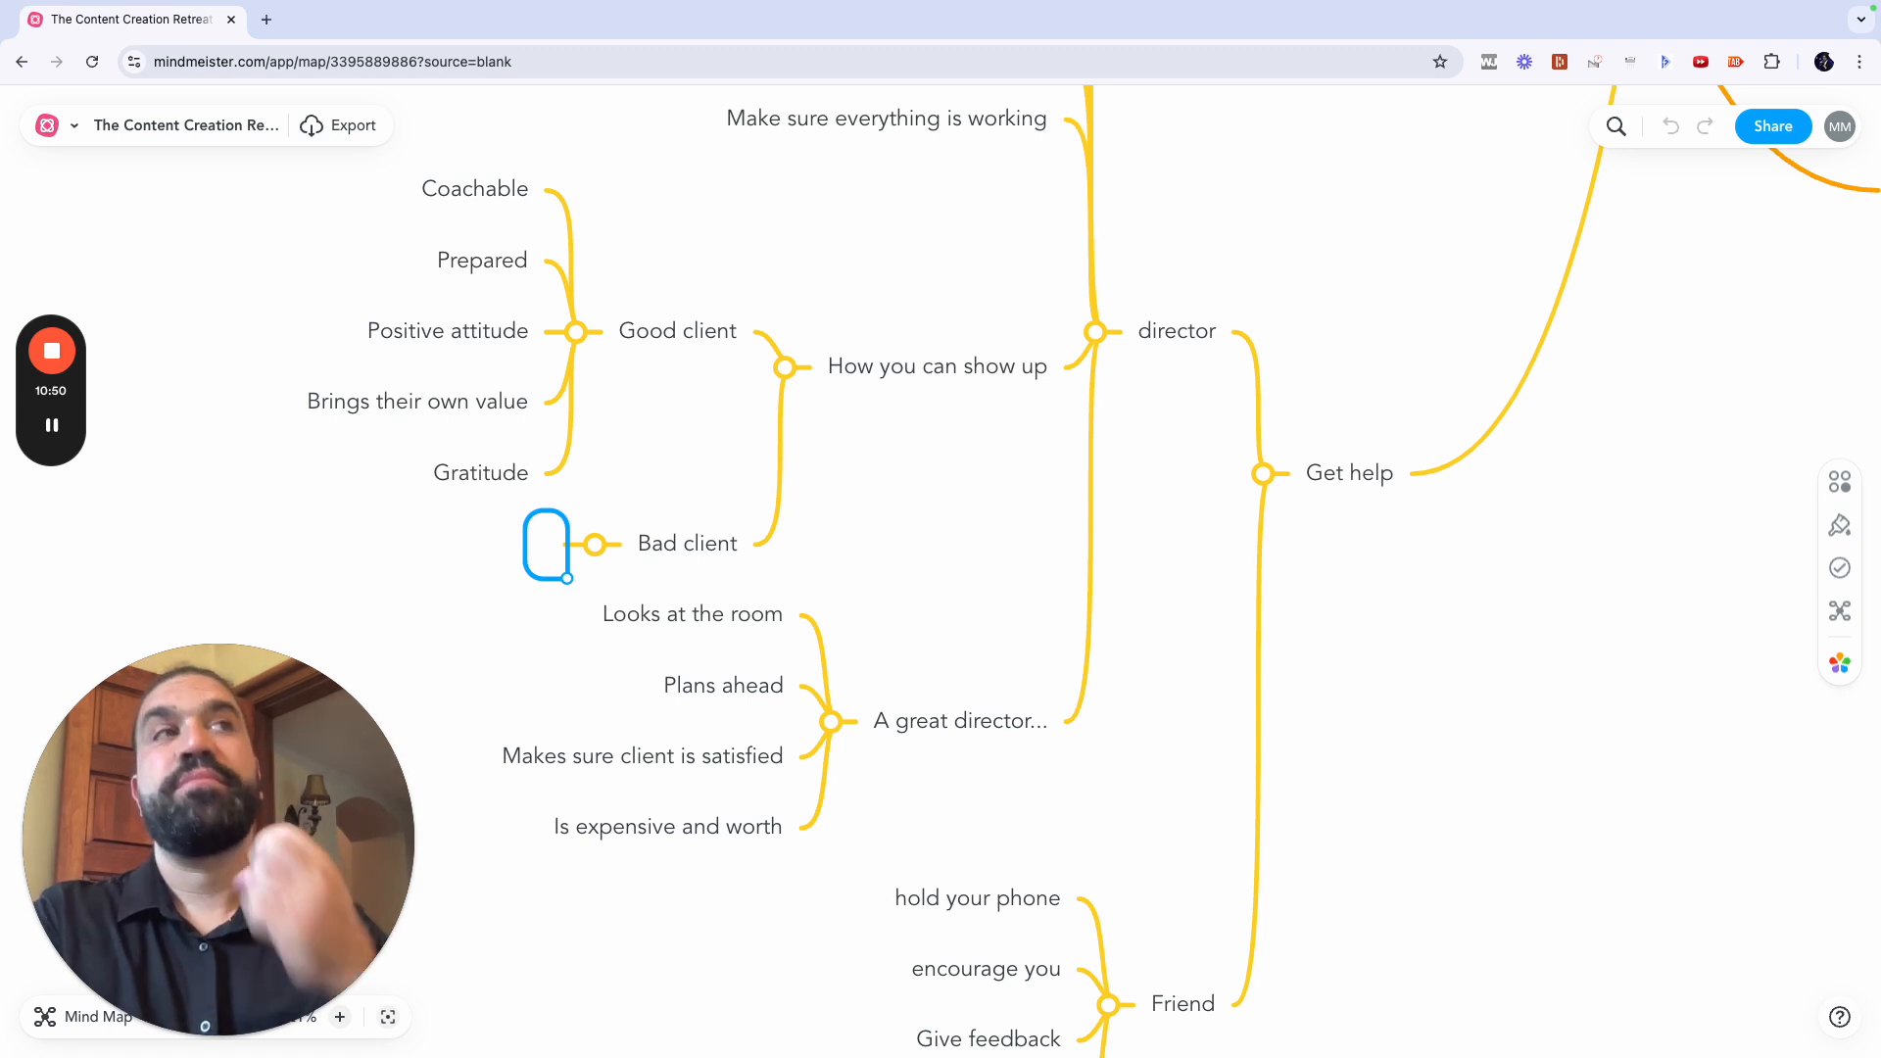
{"action": "key", "text": "Escape"}
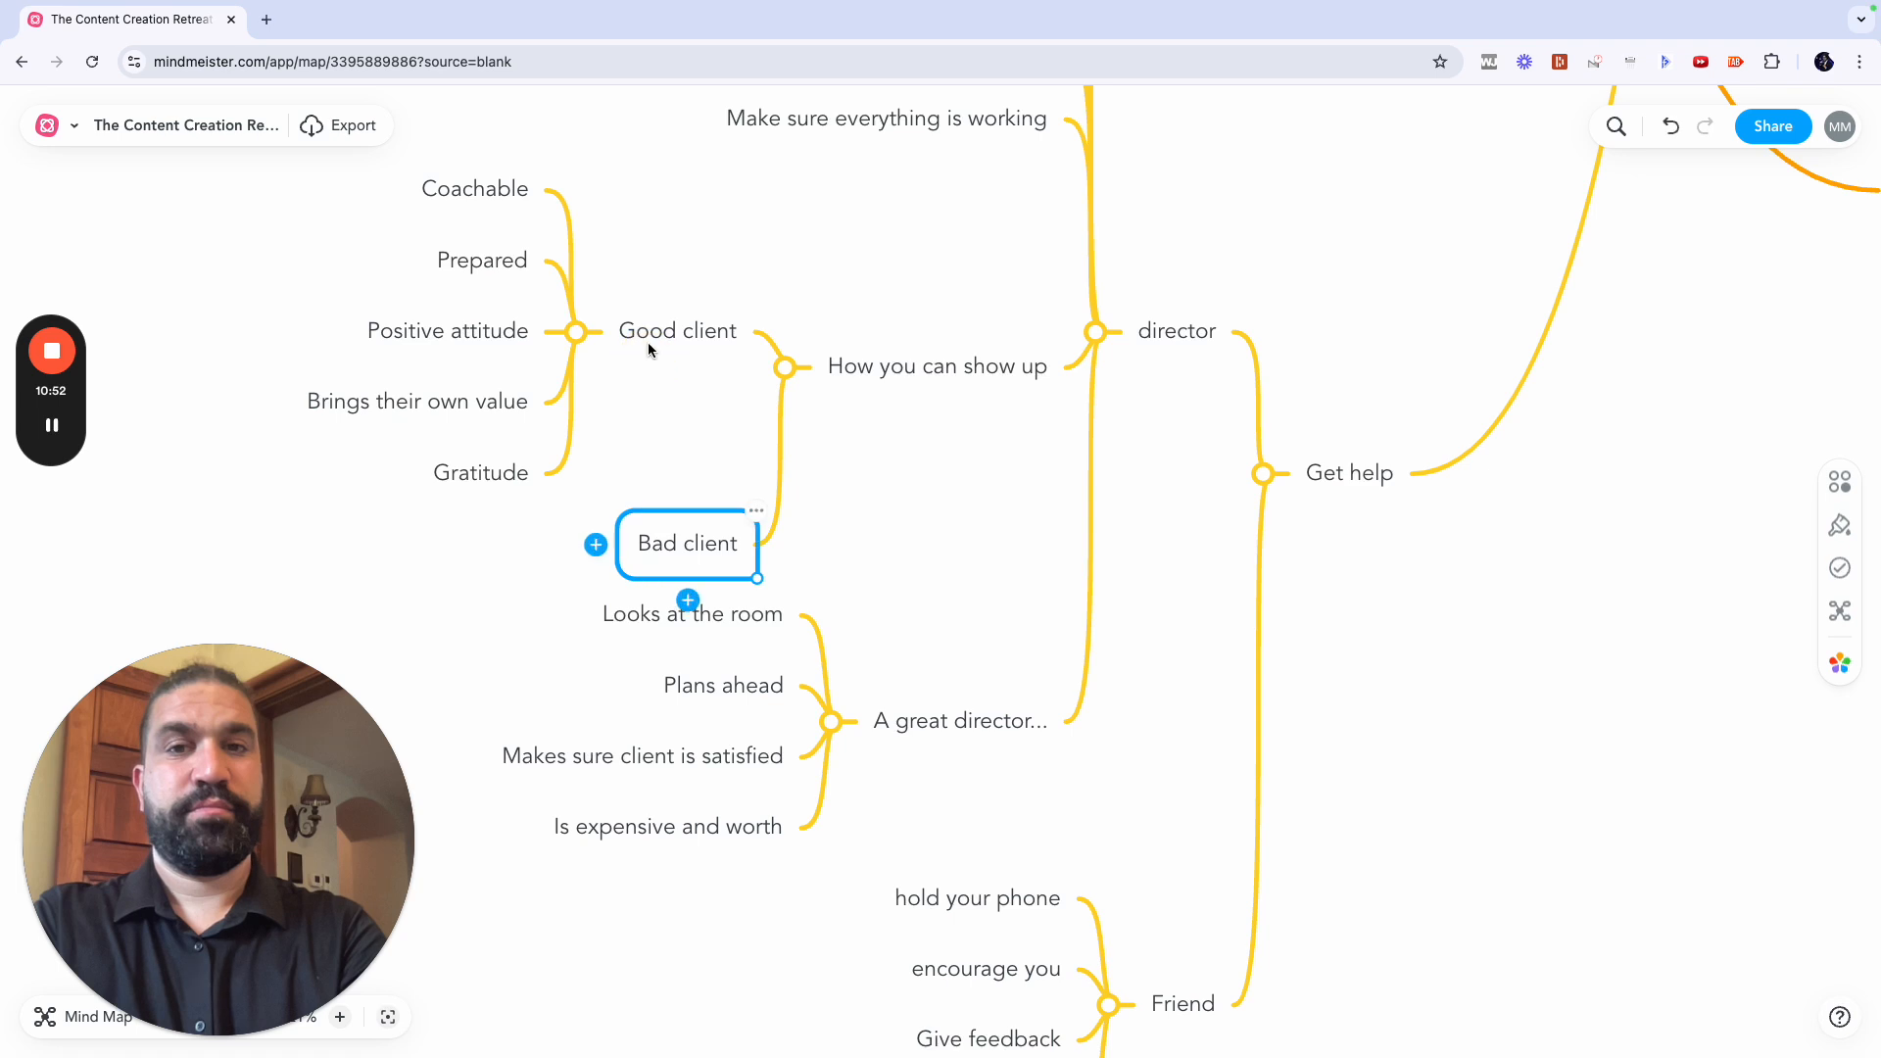
Step: Add a child topic "Bring thank you cards" under the Good client topic
{"action": "left_click", "coordinate": [648, 350]}
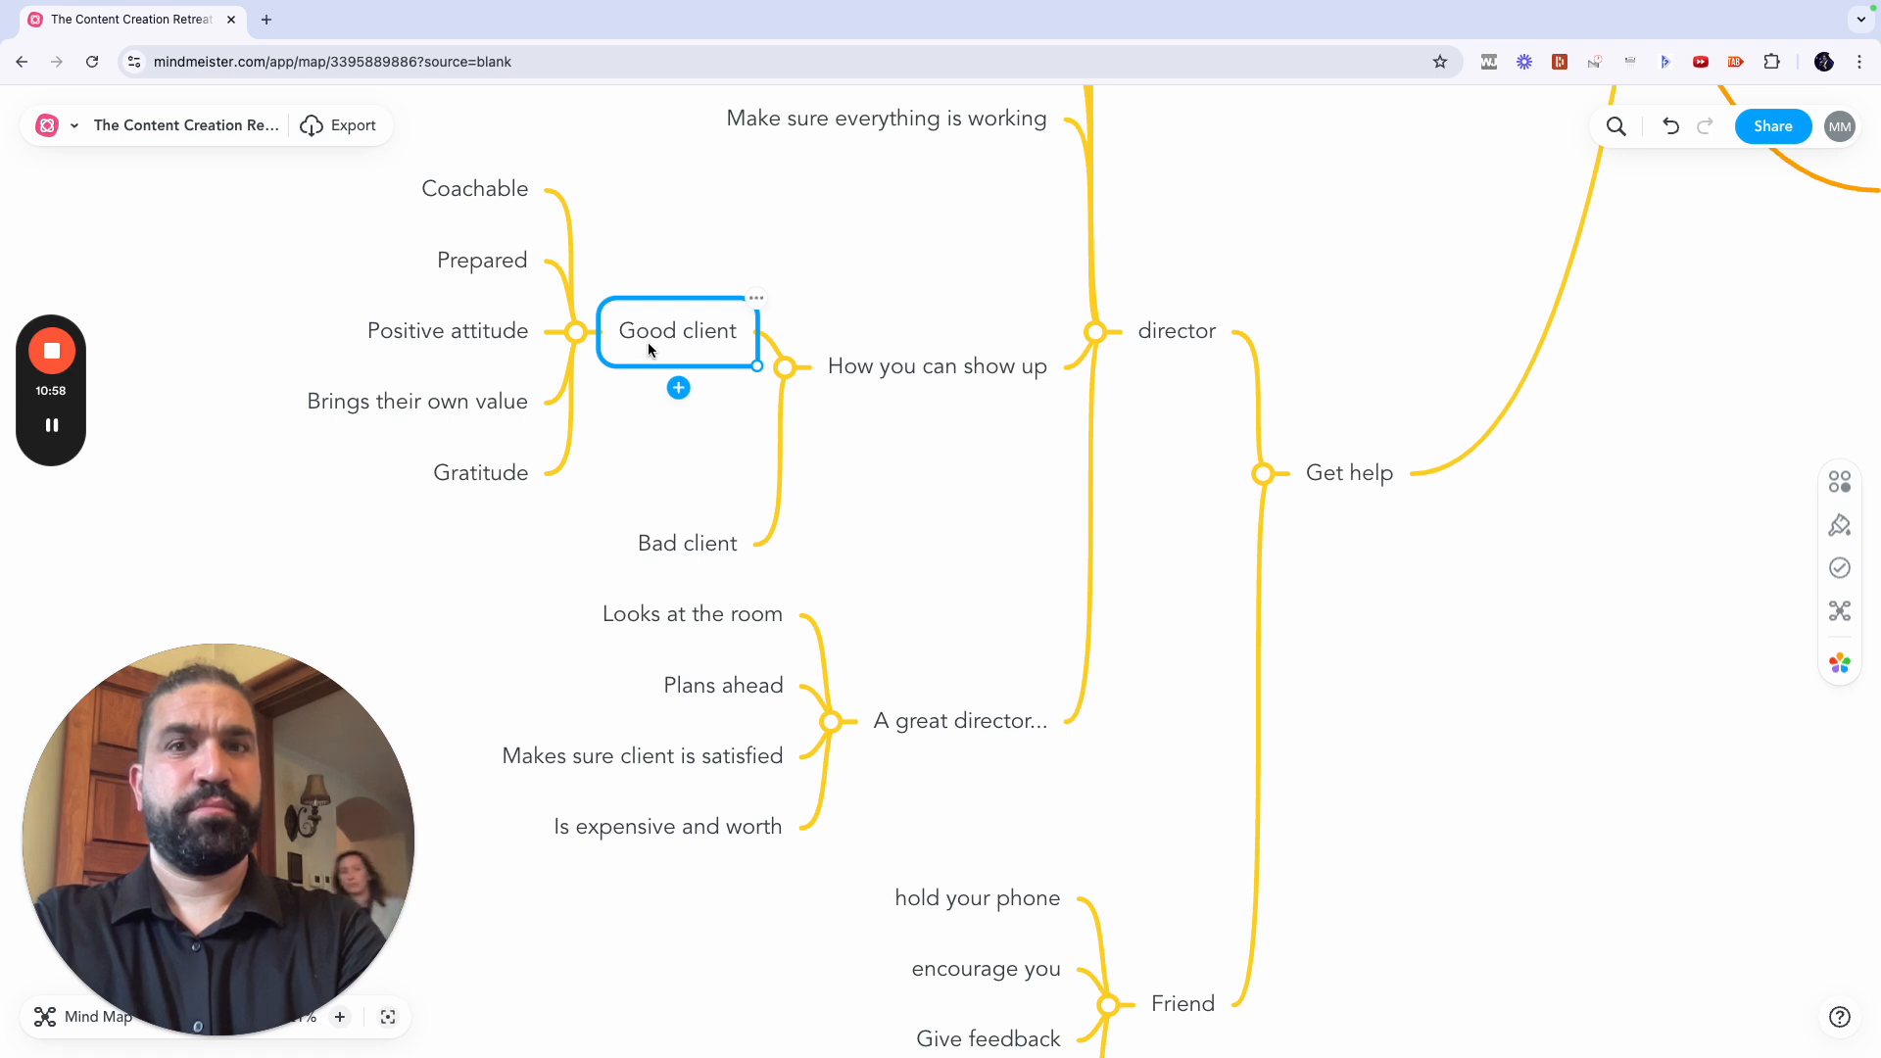
{"action": "key", "text": "Tab"}
{"action": "type", "text": "Bring"}
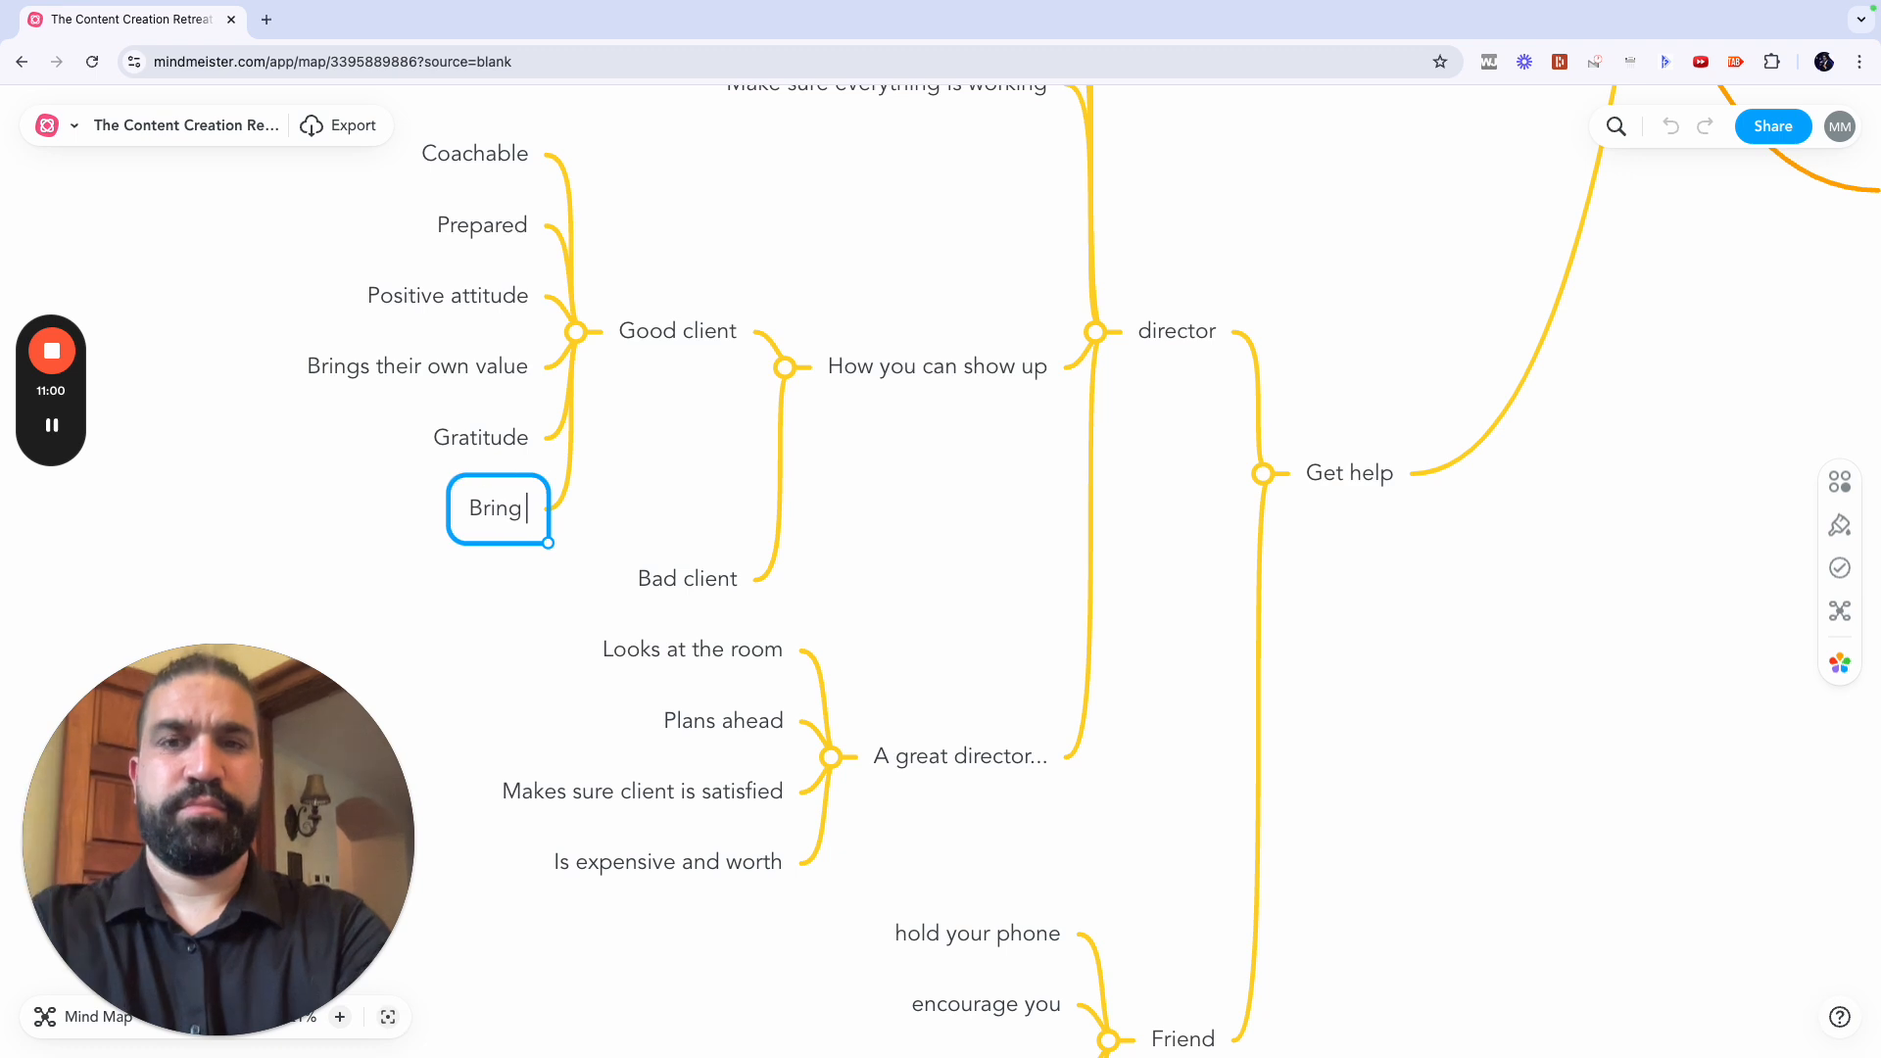
{"action": "type", "text": " thank you cards"}
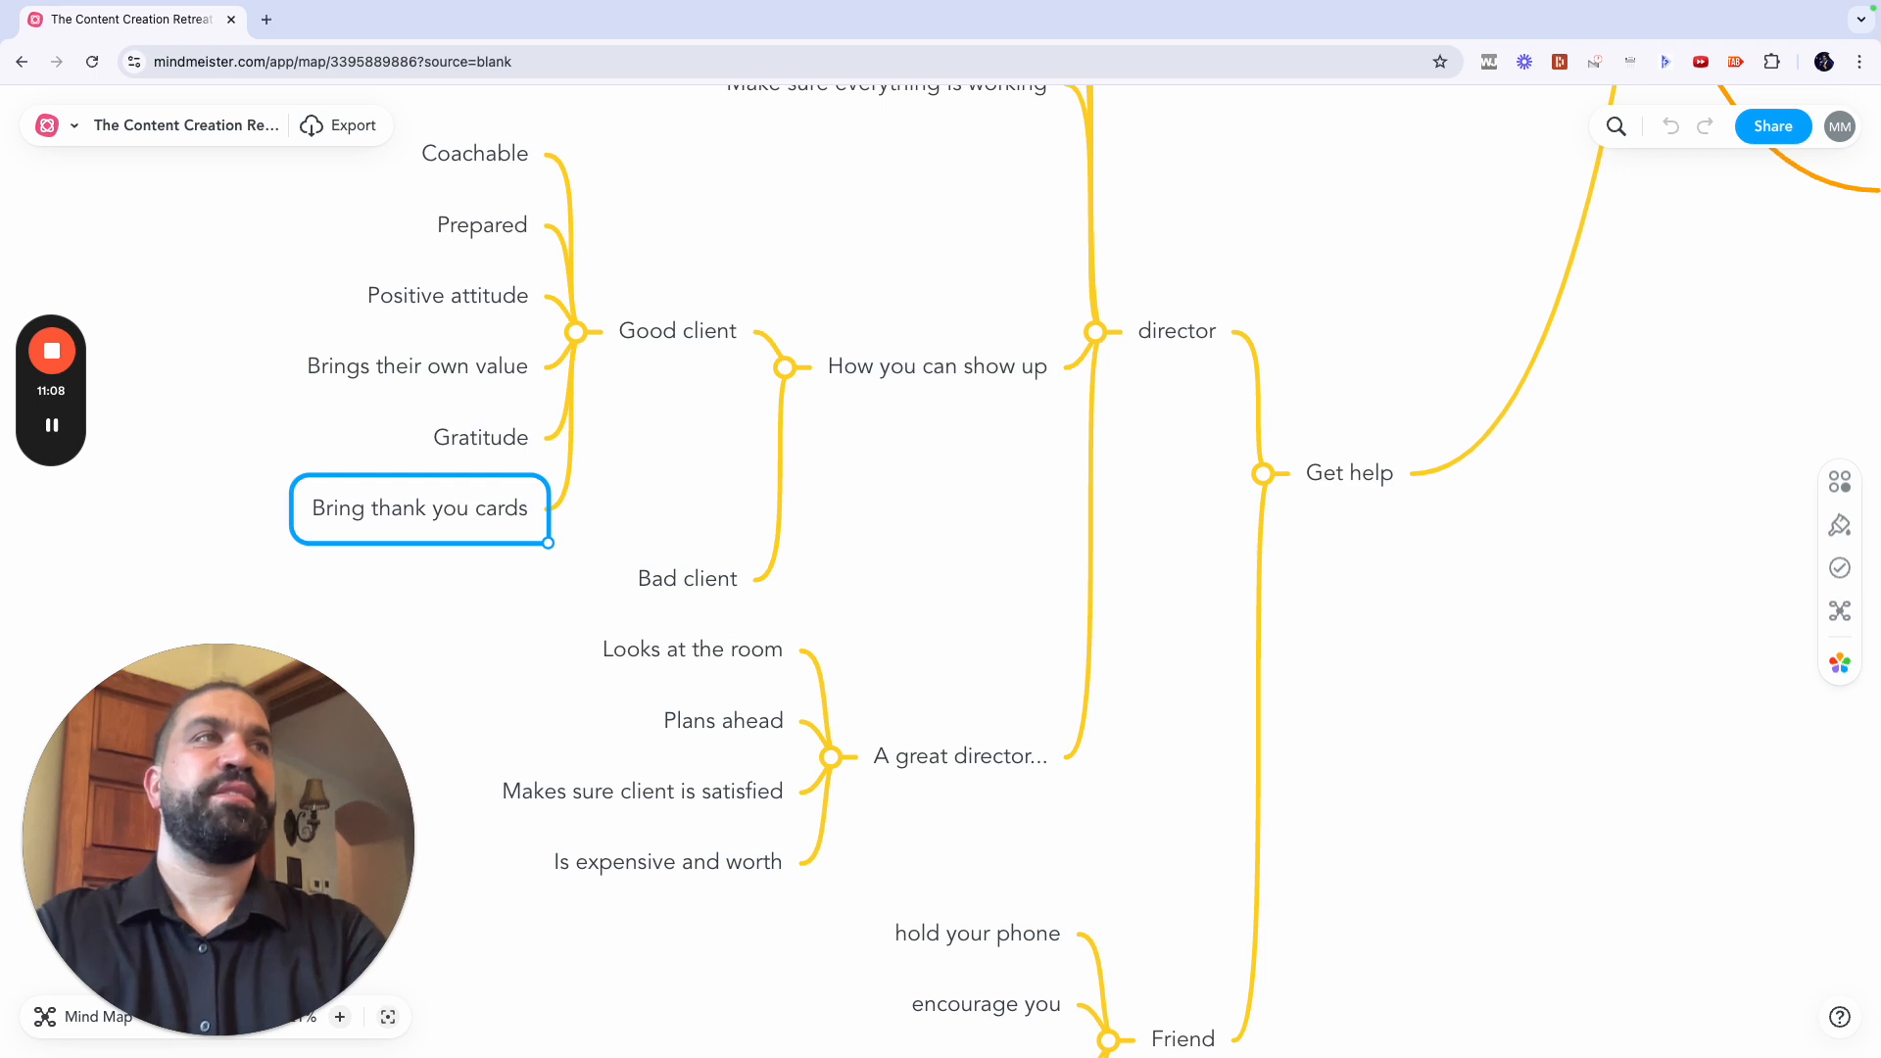
{"action": "key", "text": "Return"}
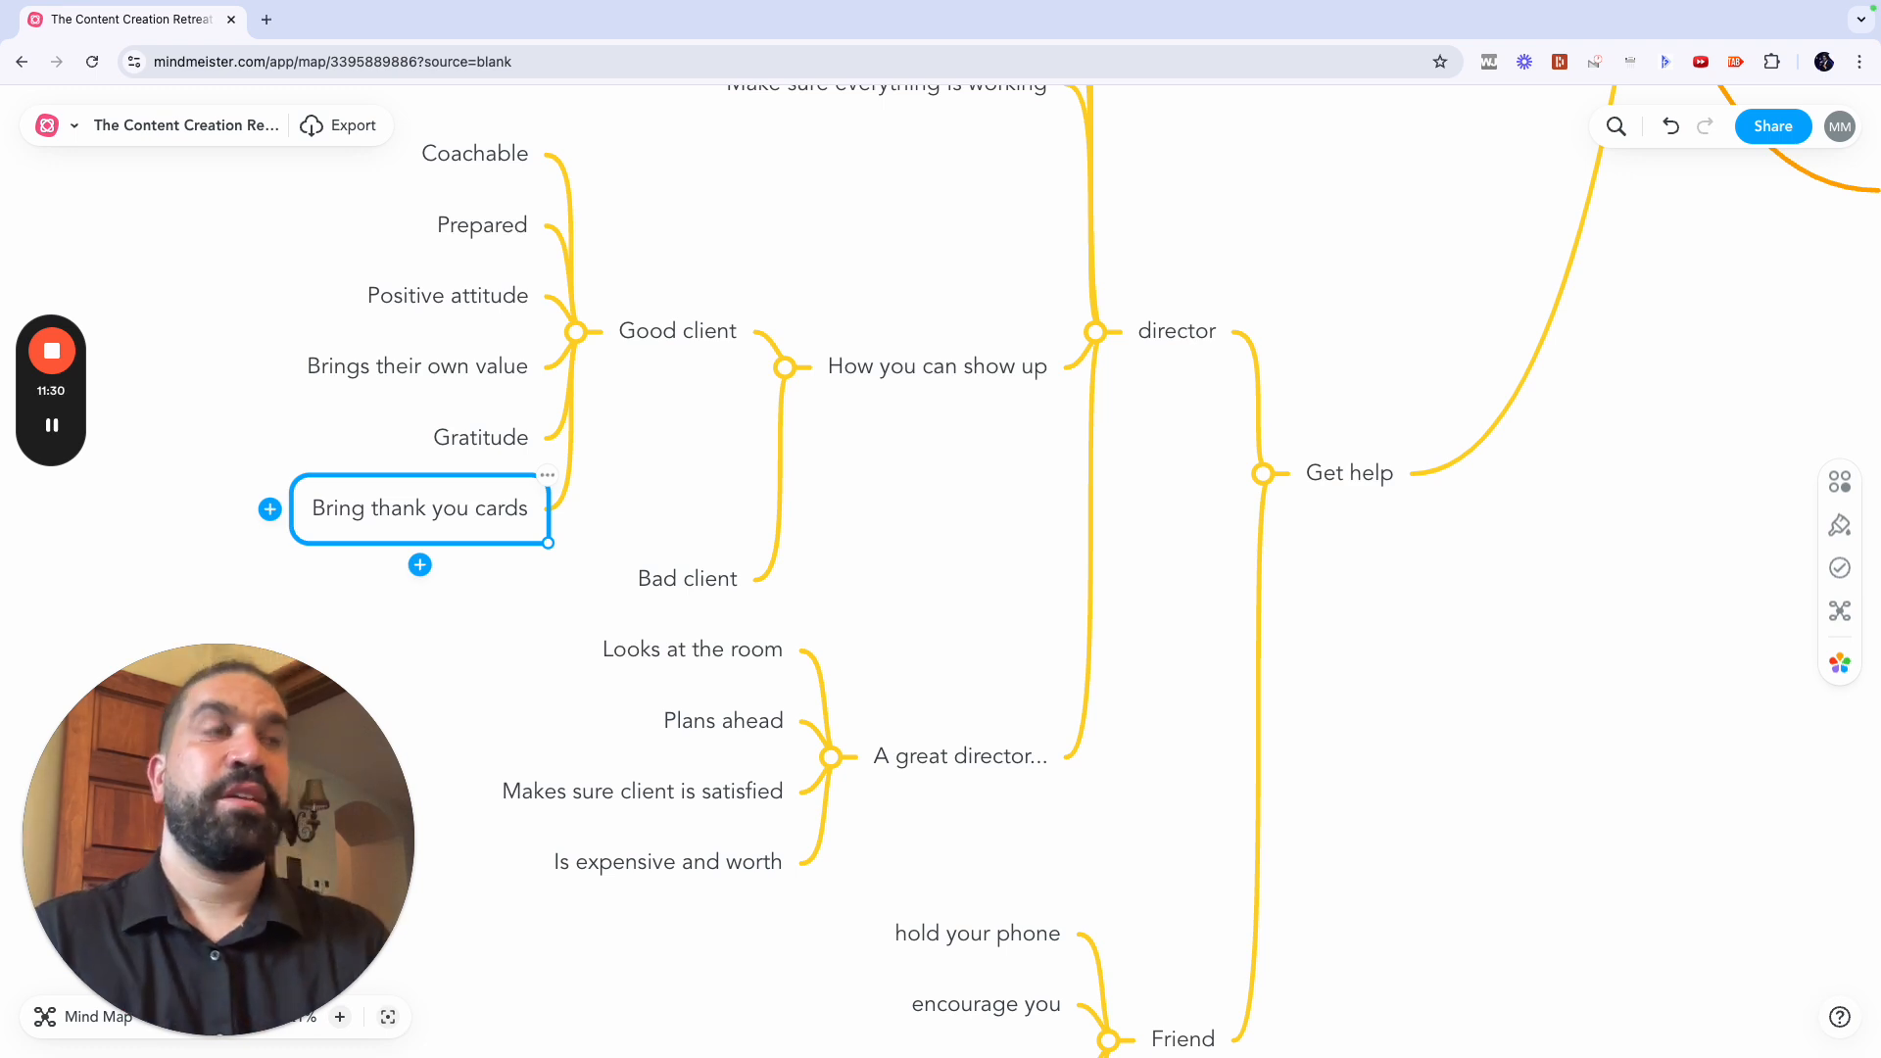
Step: Add the child topics "late" and "unprepared" under the Bad client topic
{"action": "left_click", "coordinate": [693, 600]}
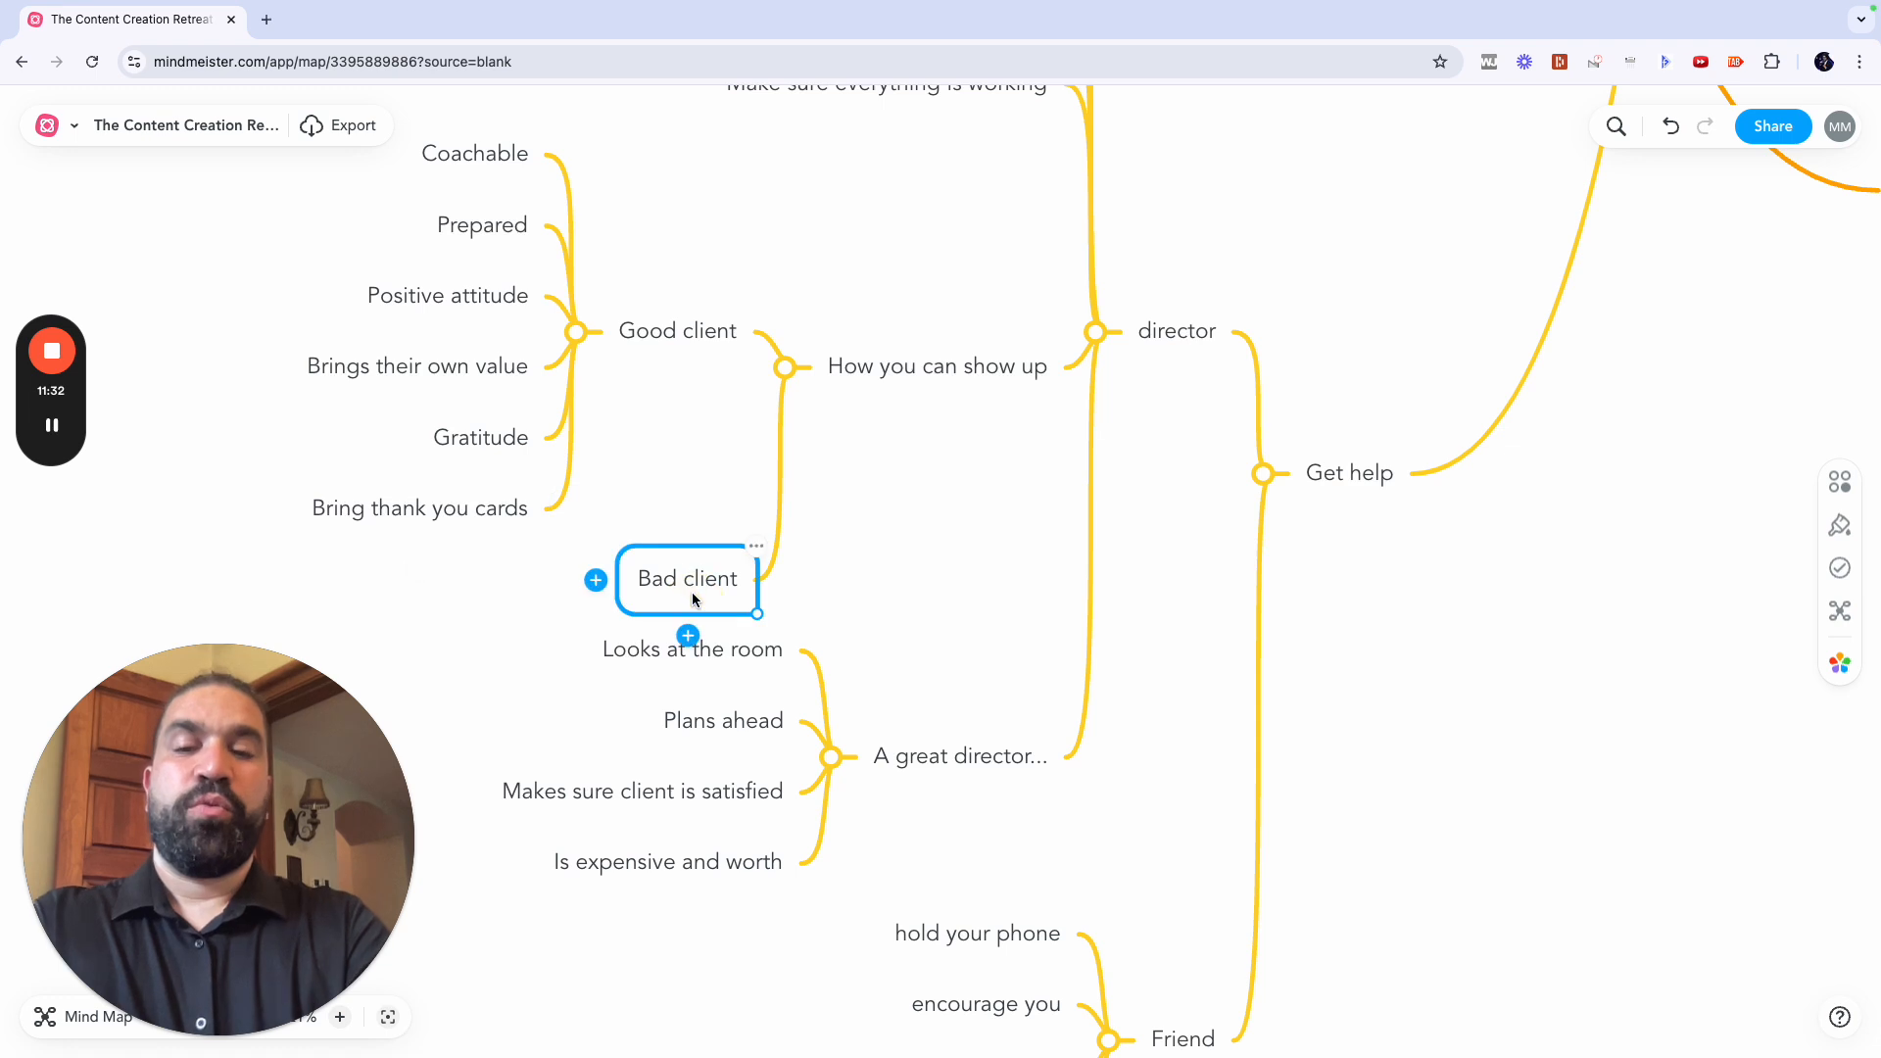
{"action": "key", "text": "Tab"}
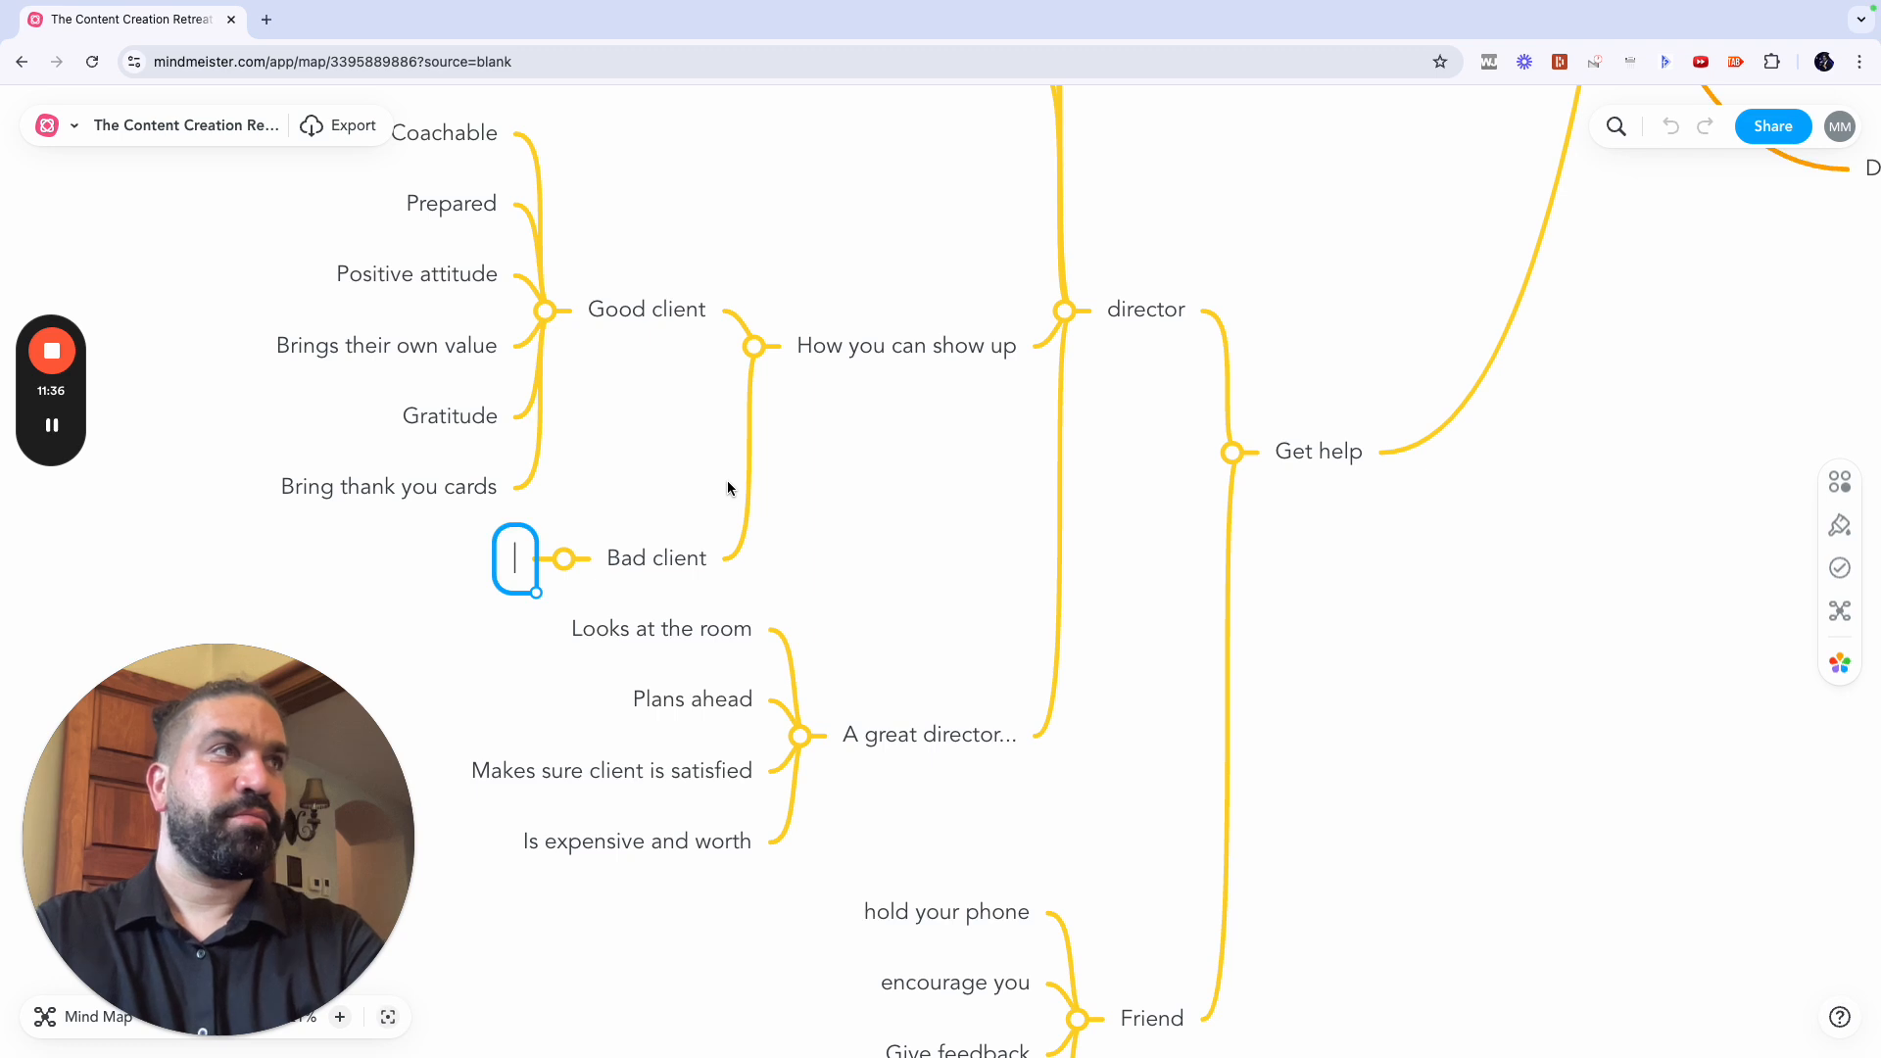
{"action": "type", "text": "late"}
{"action": "key", "text": "Return"}
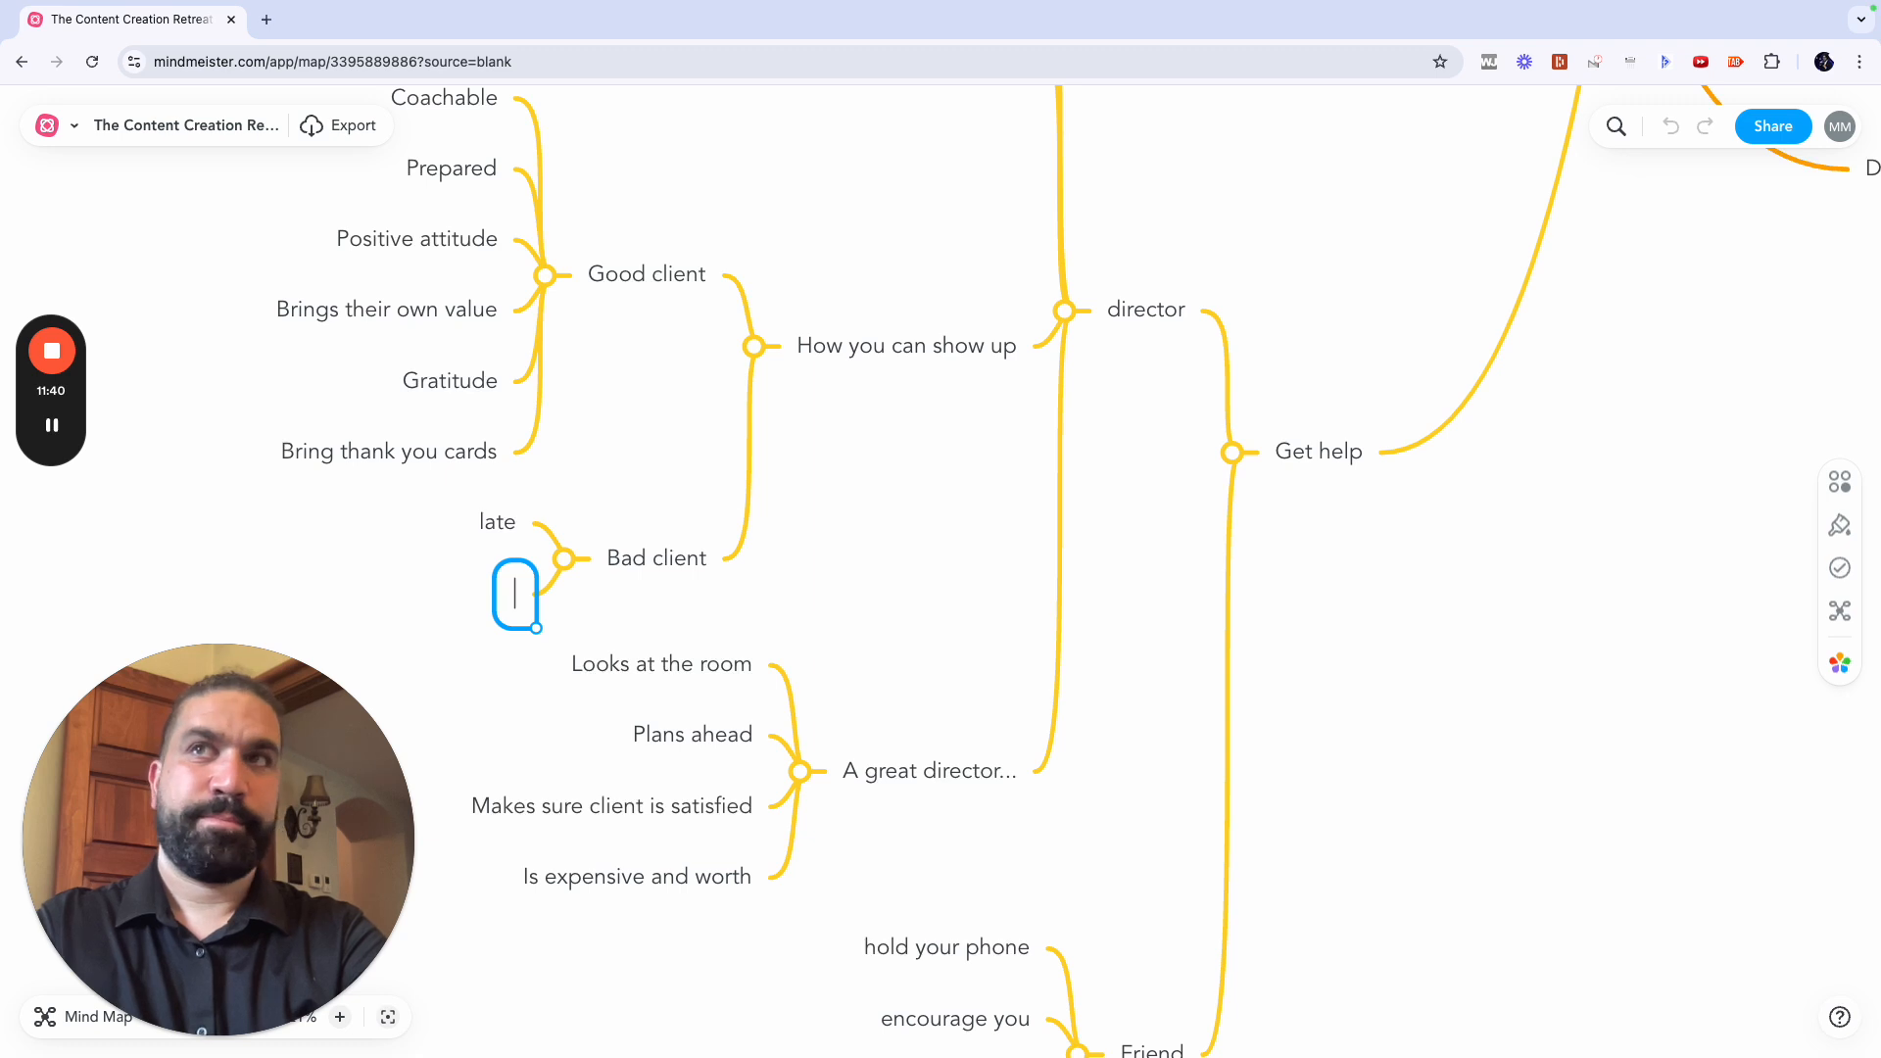
{"action": "type", "text": "u"}
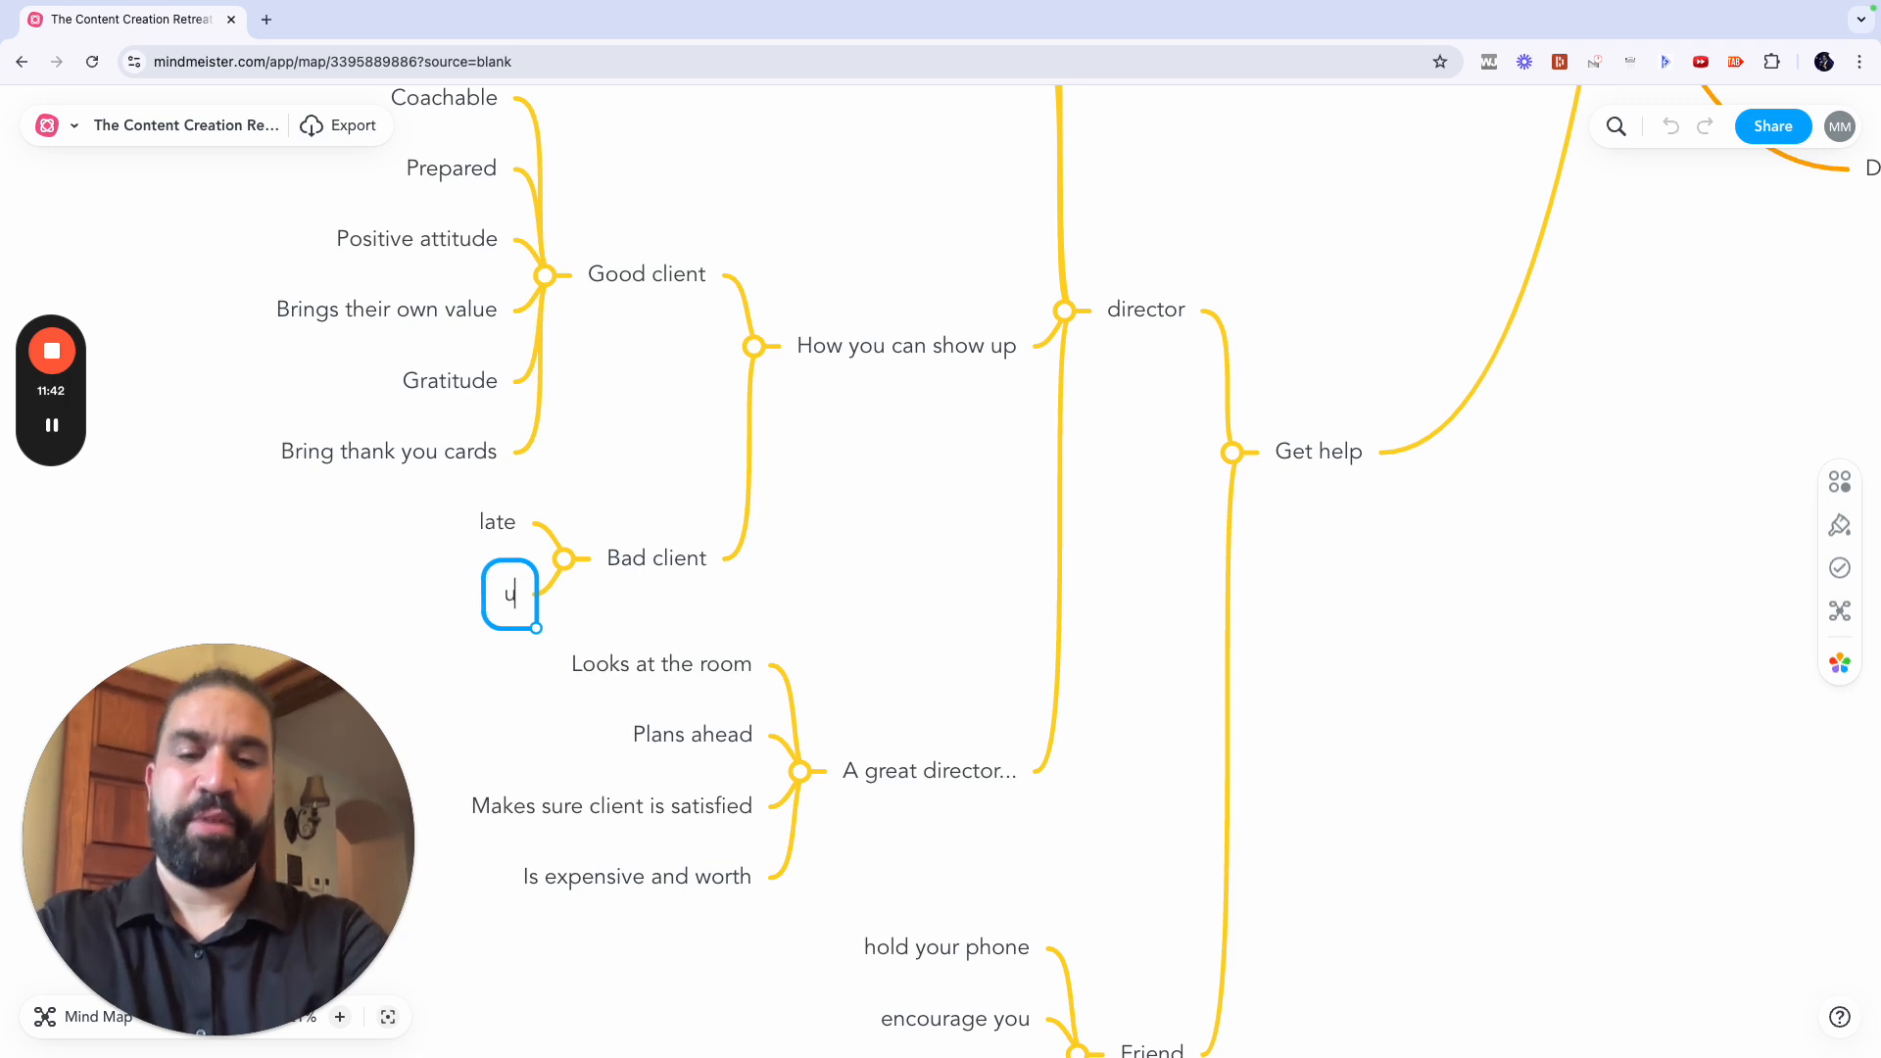
{"action": "type", "text": "nprepared"}
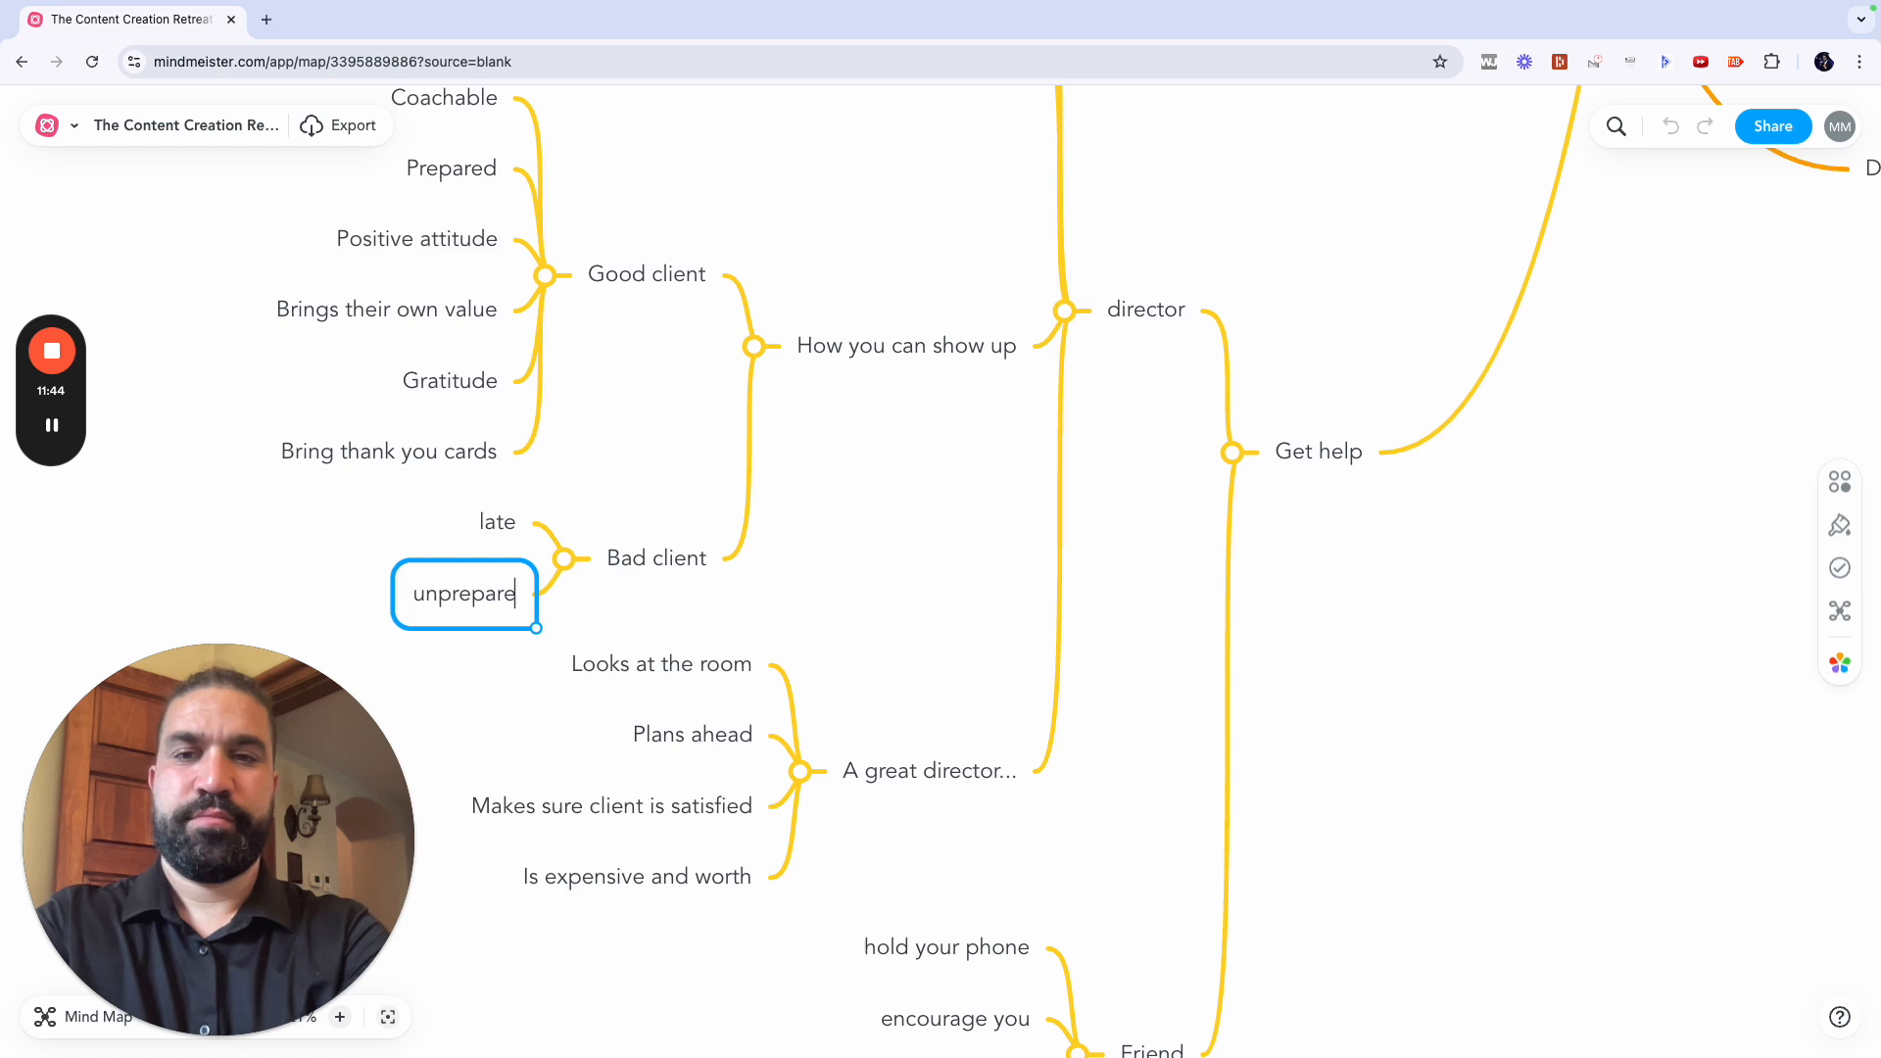
Step: Add the child topics "bad attitude" and "unable to take criticizm" under the Bad client topic
{"action": "key", "text": "Return"}
{"action": "type", "text": "bad attitude"}
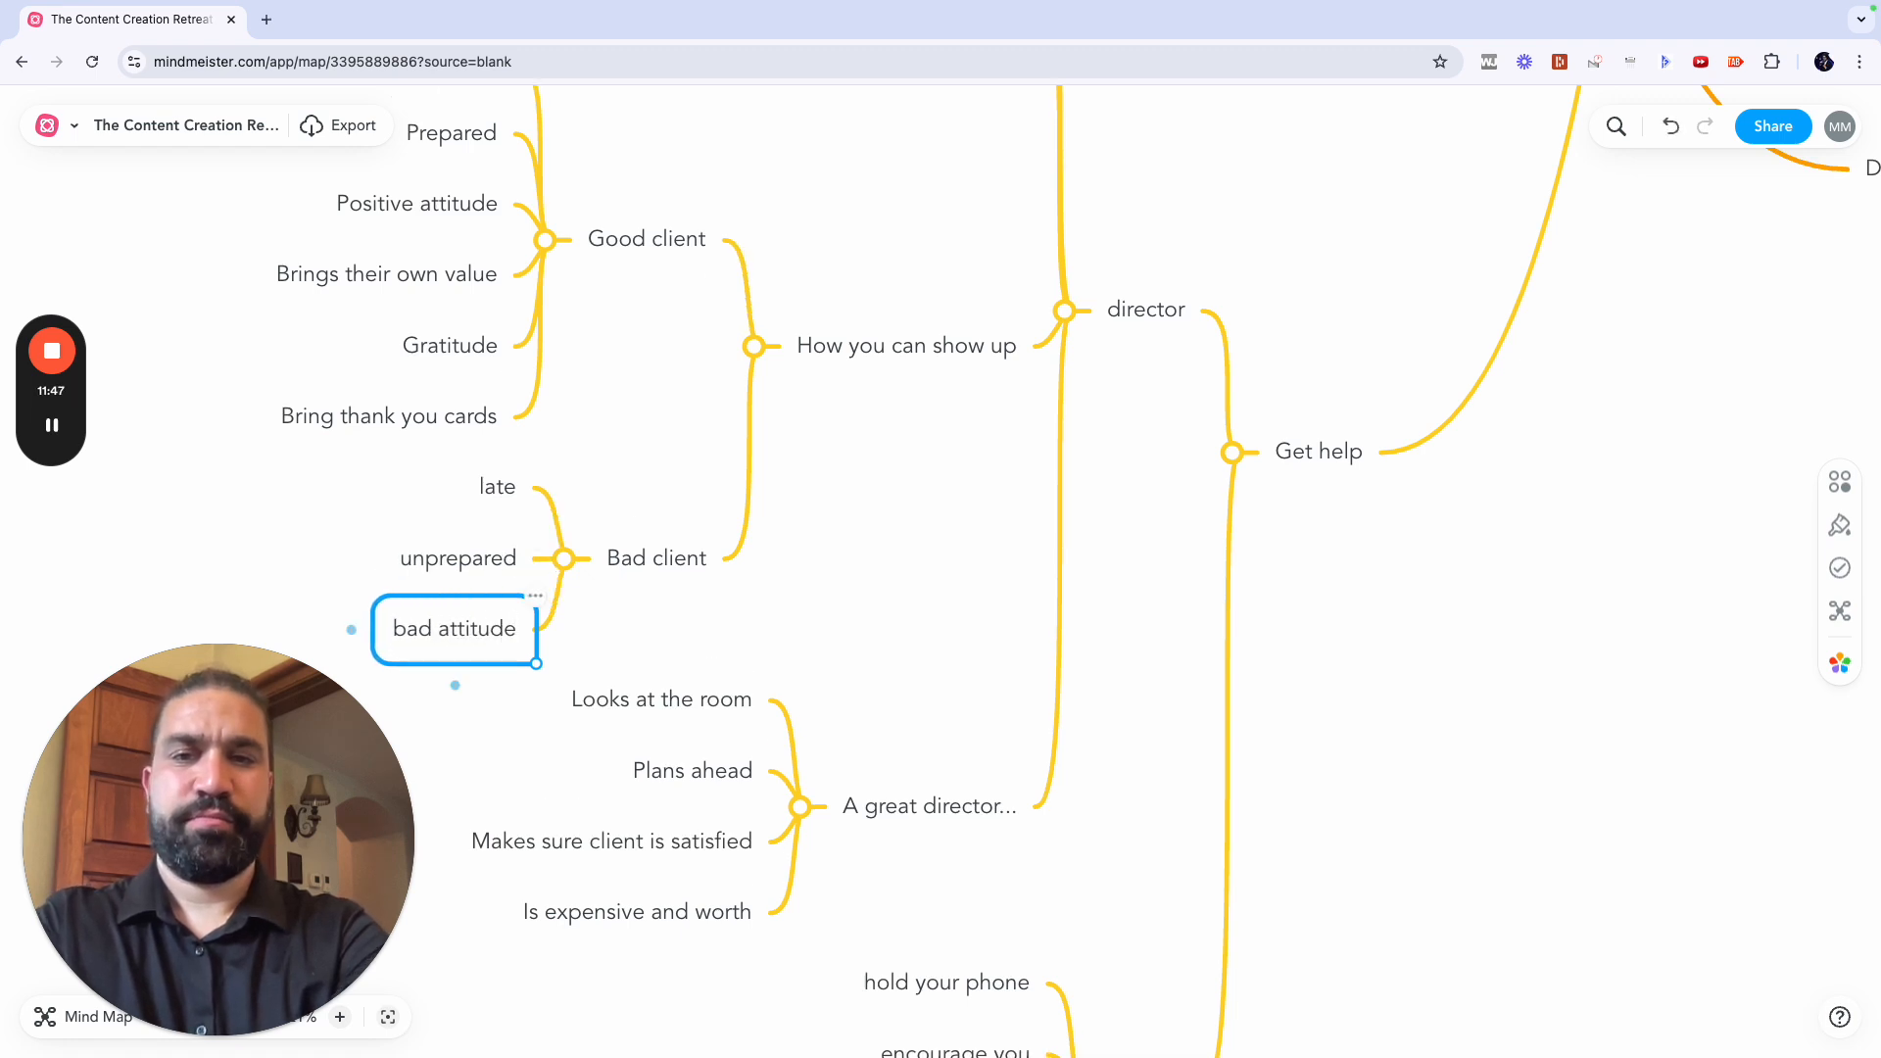
{"action": "key", "text": "Return"}
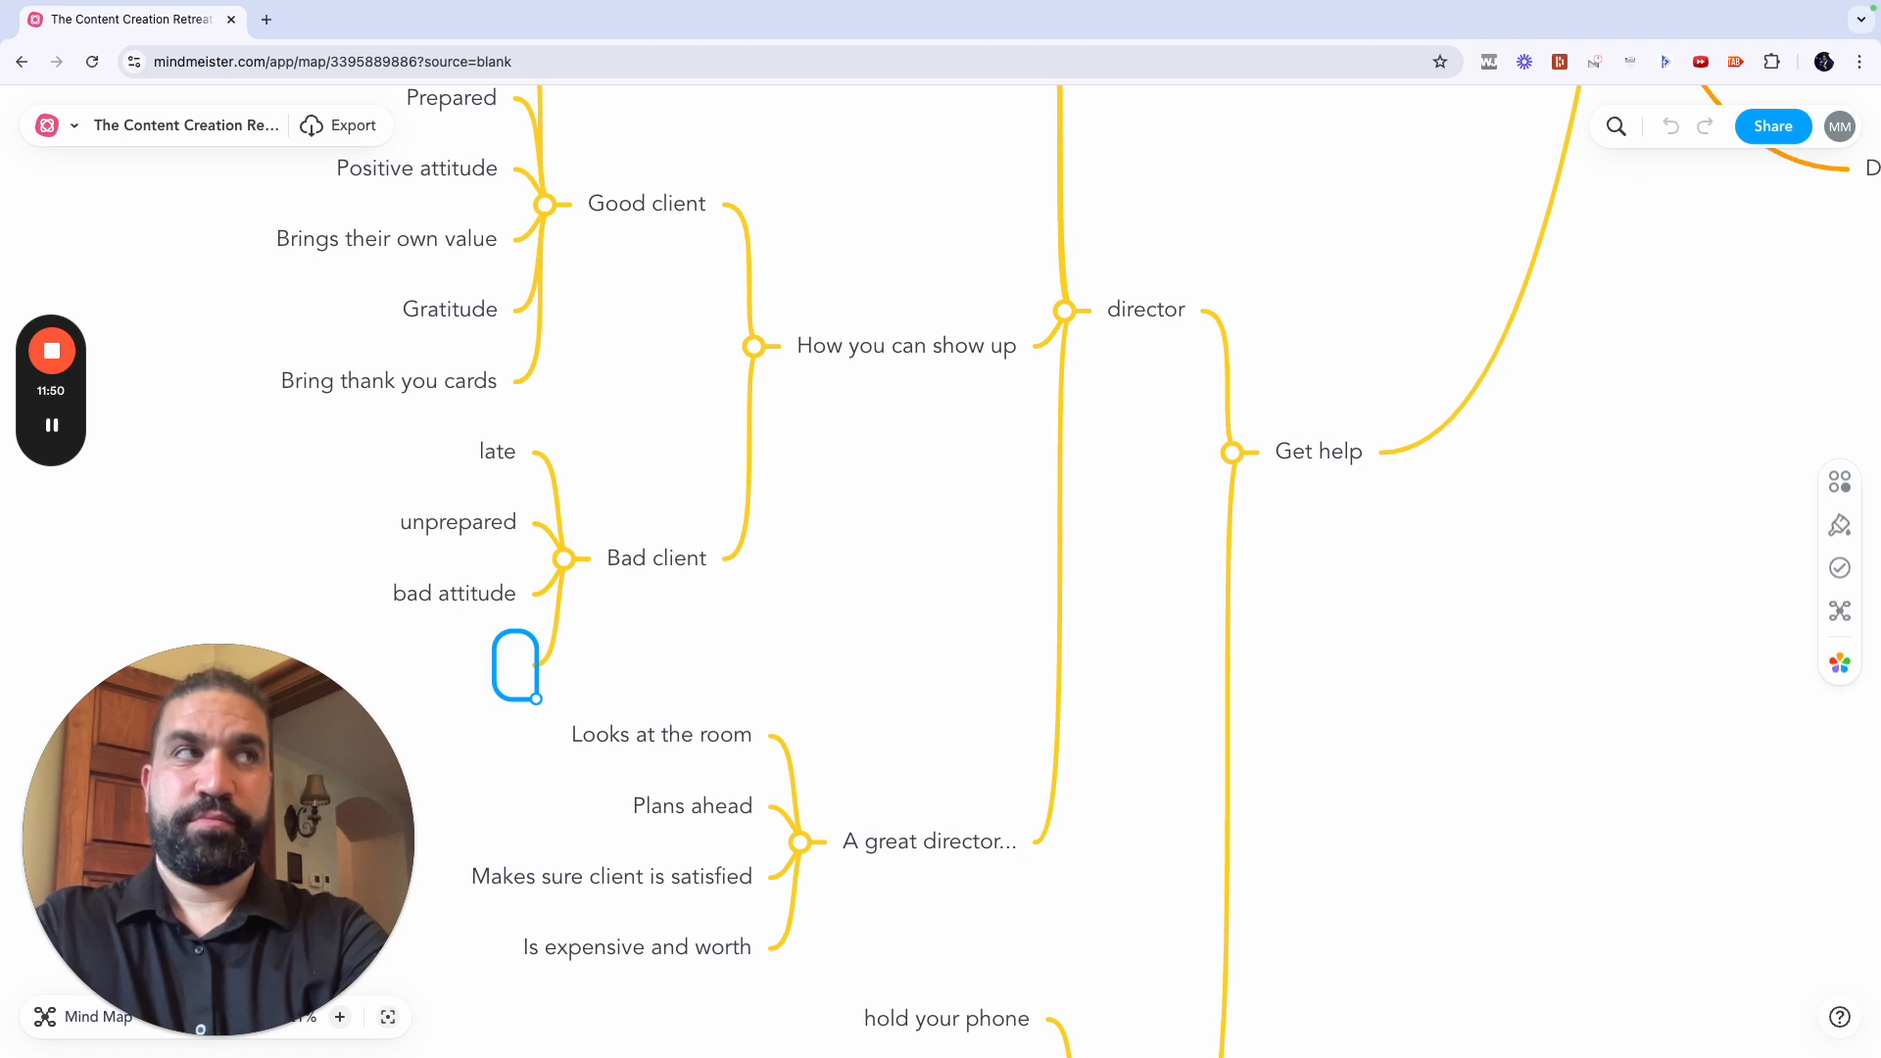
{"action": "type", "text": "unab"}
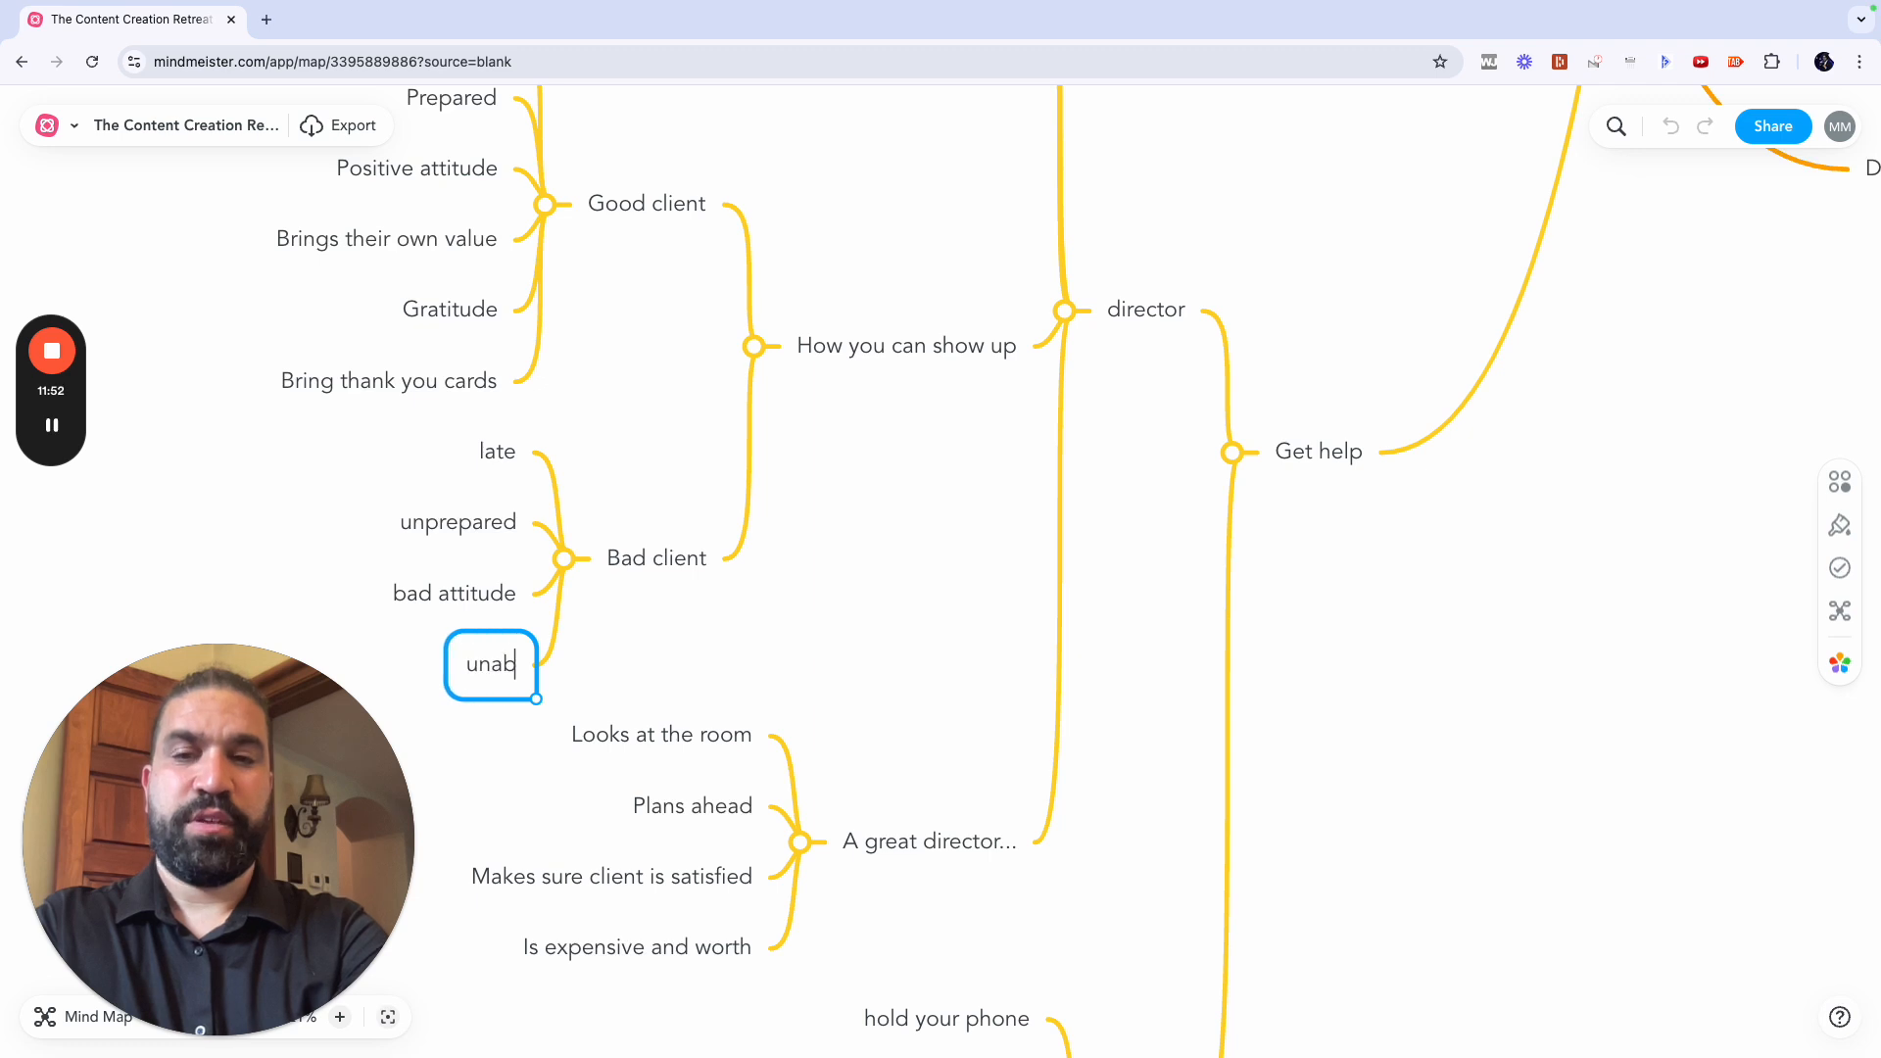
{"action": "type", "text": "le to take crit"}
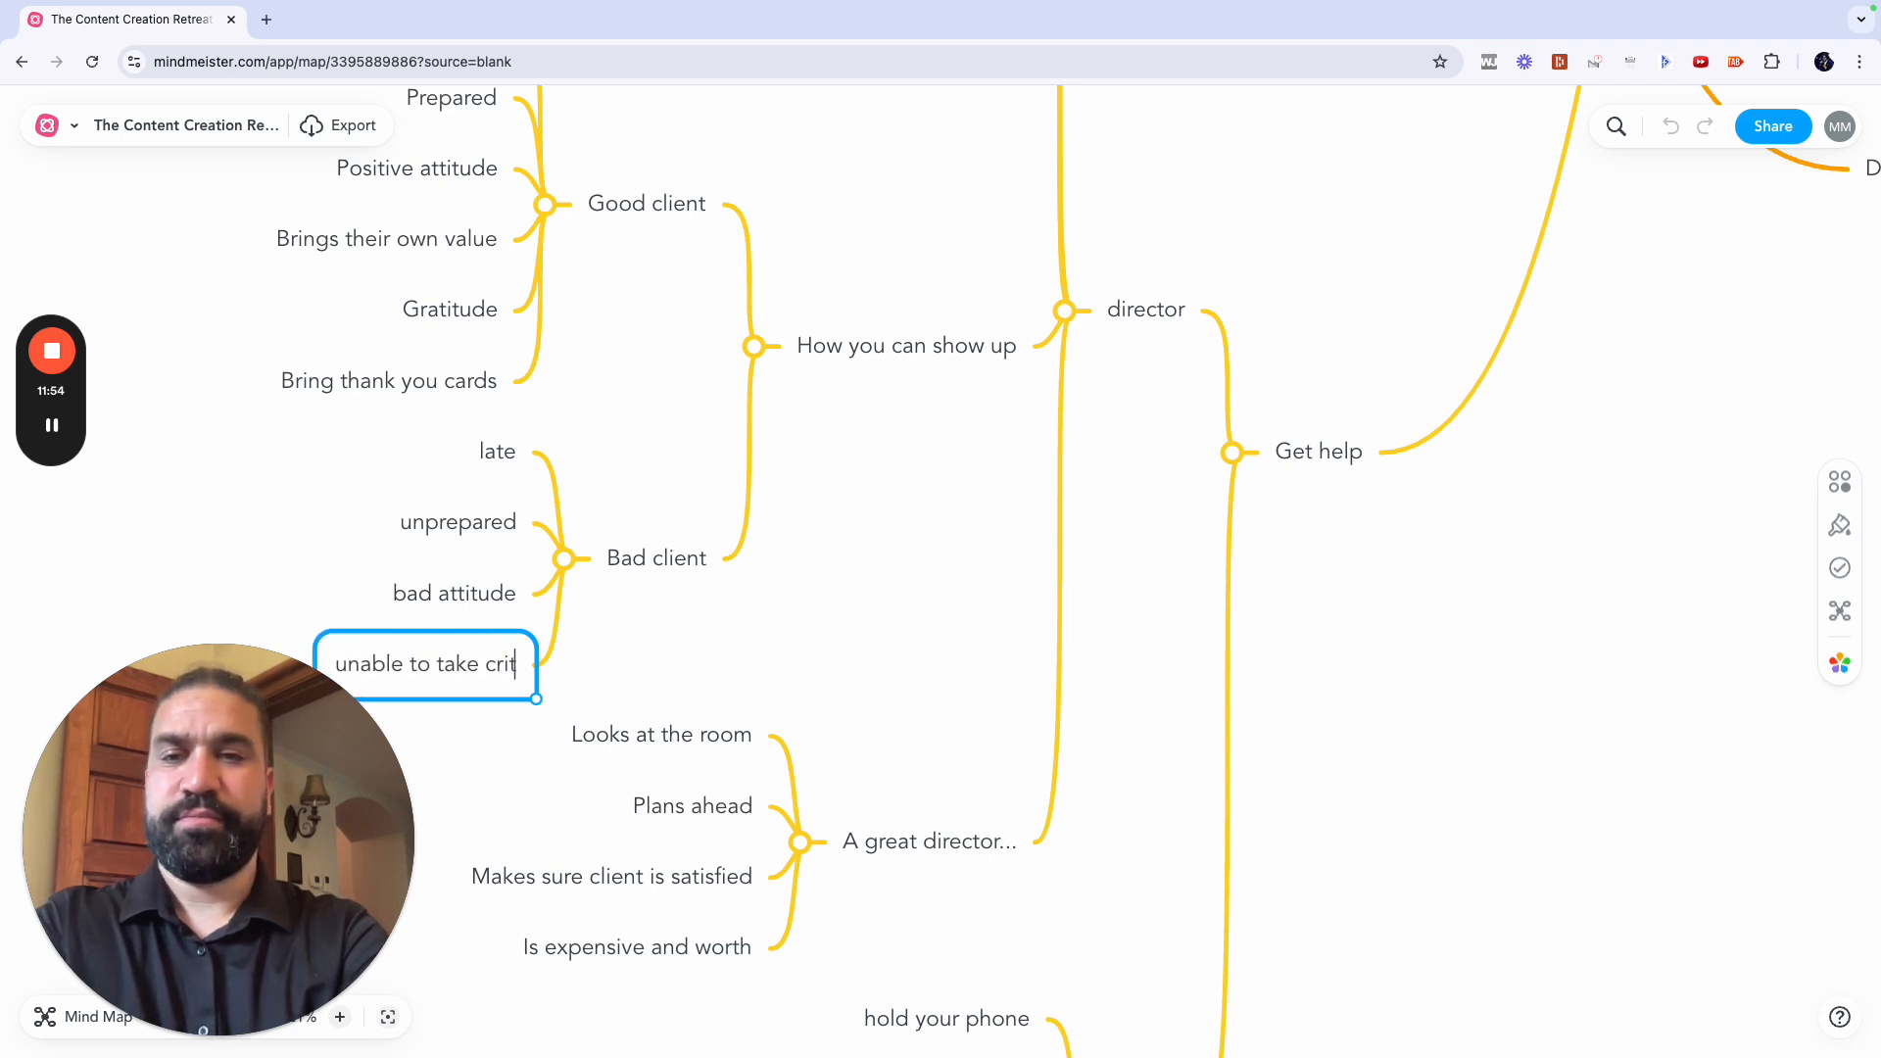
{"action": "type", "text": "icizm"}
{"action": "key", "text": "Return"}
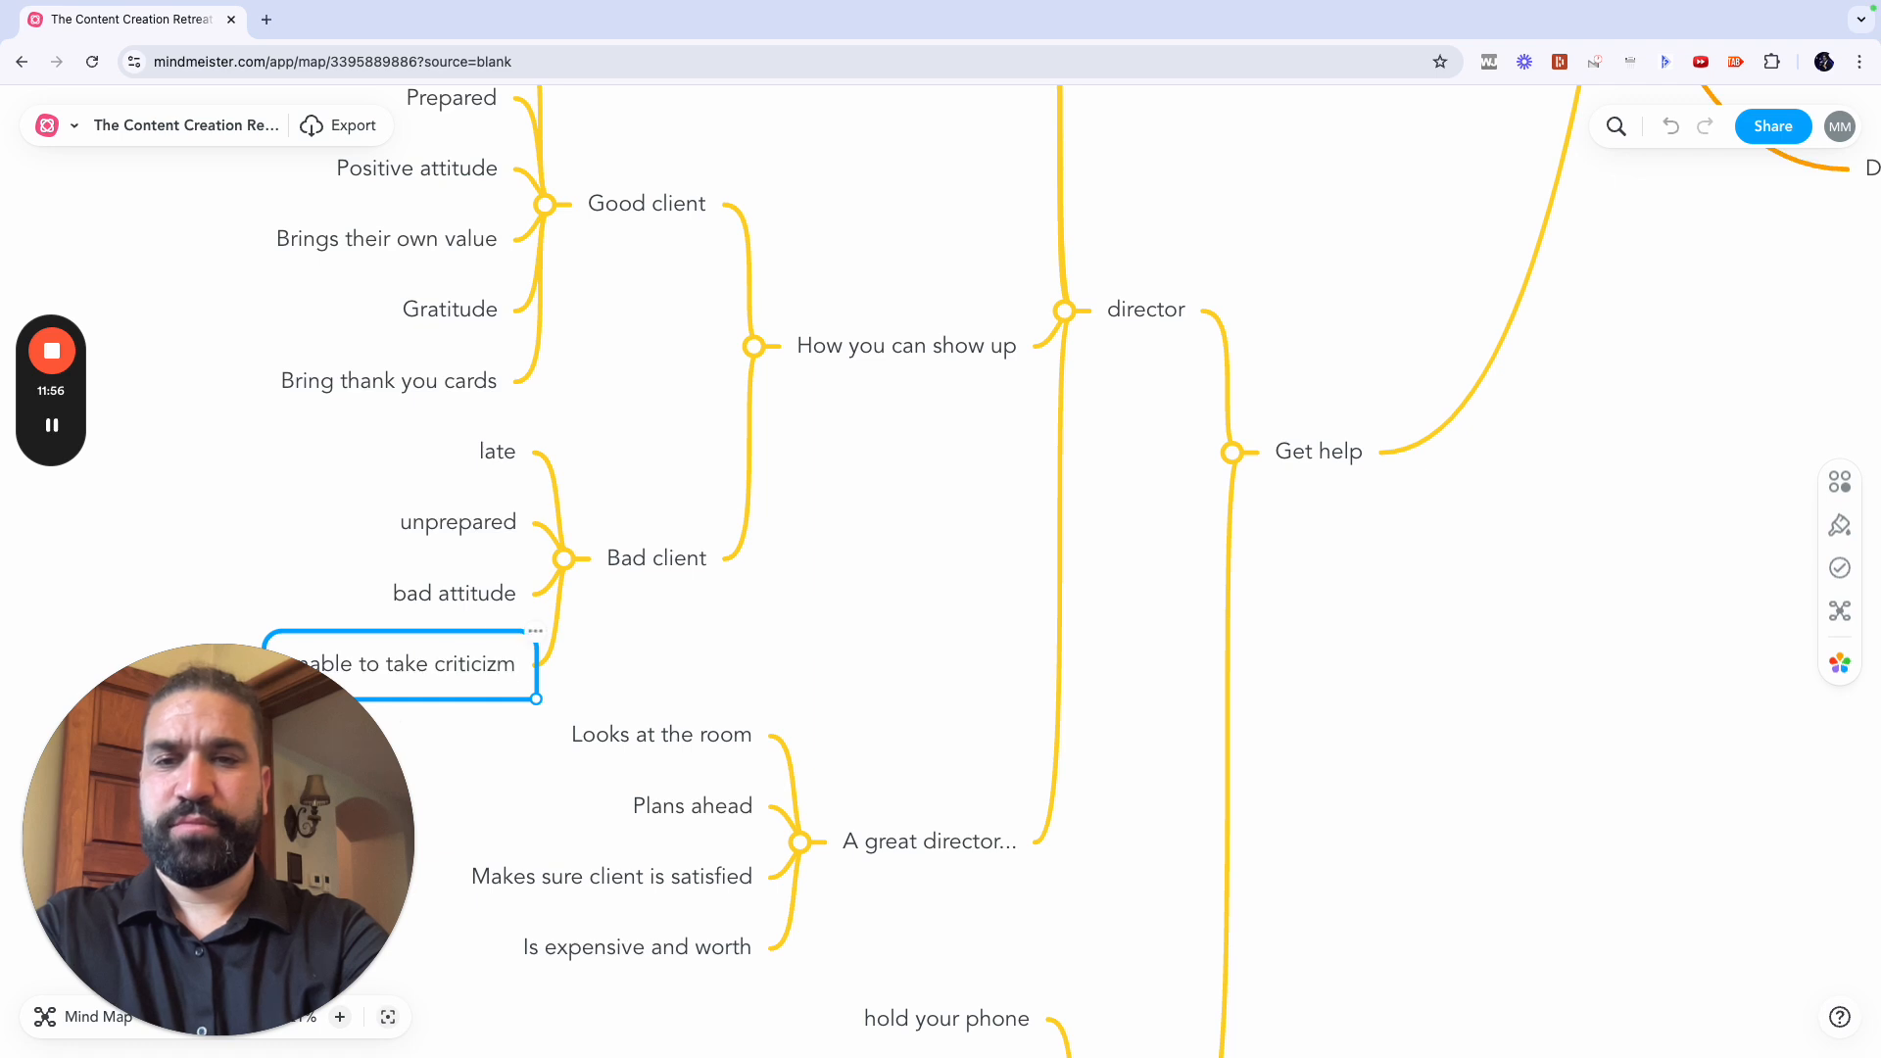
{"action": "key", "text": "Return"}
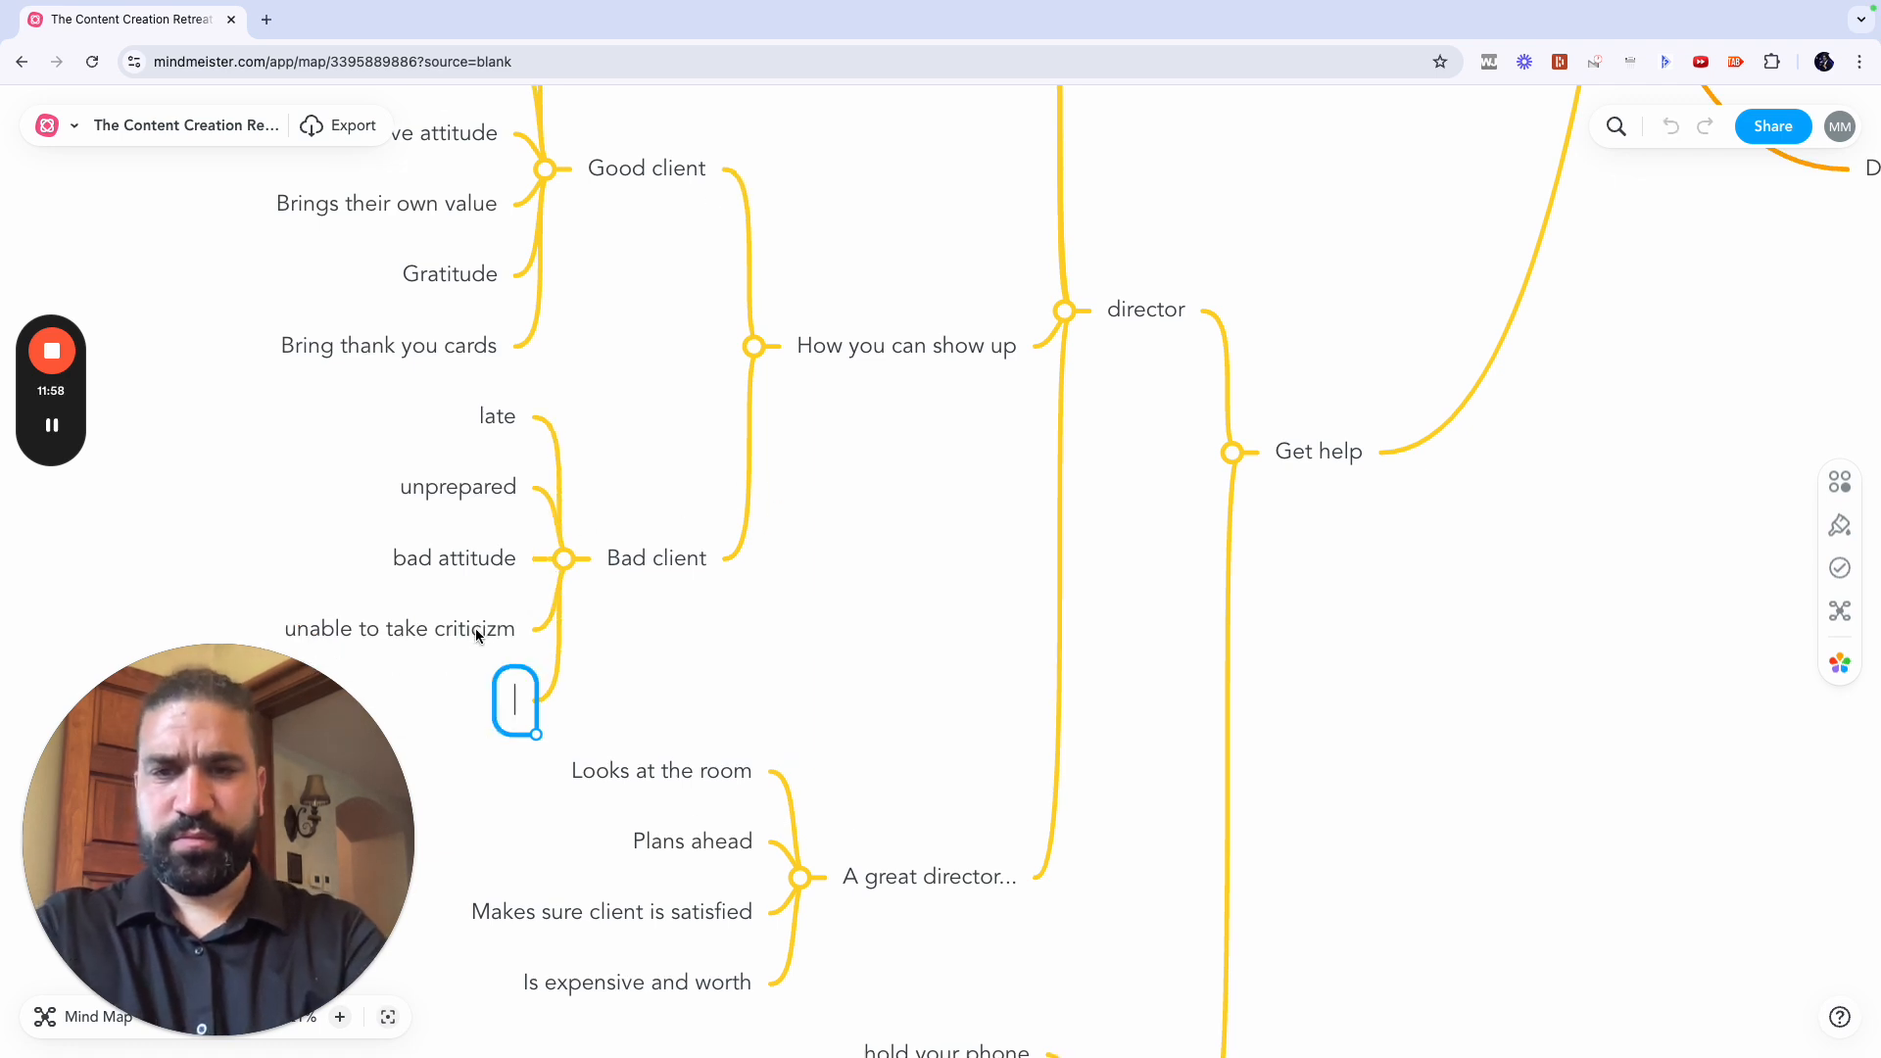
{"action": "key", "text": "Escape"}
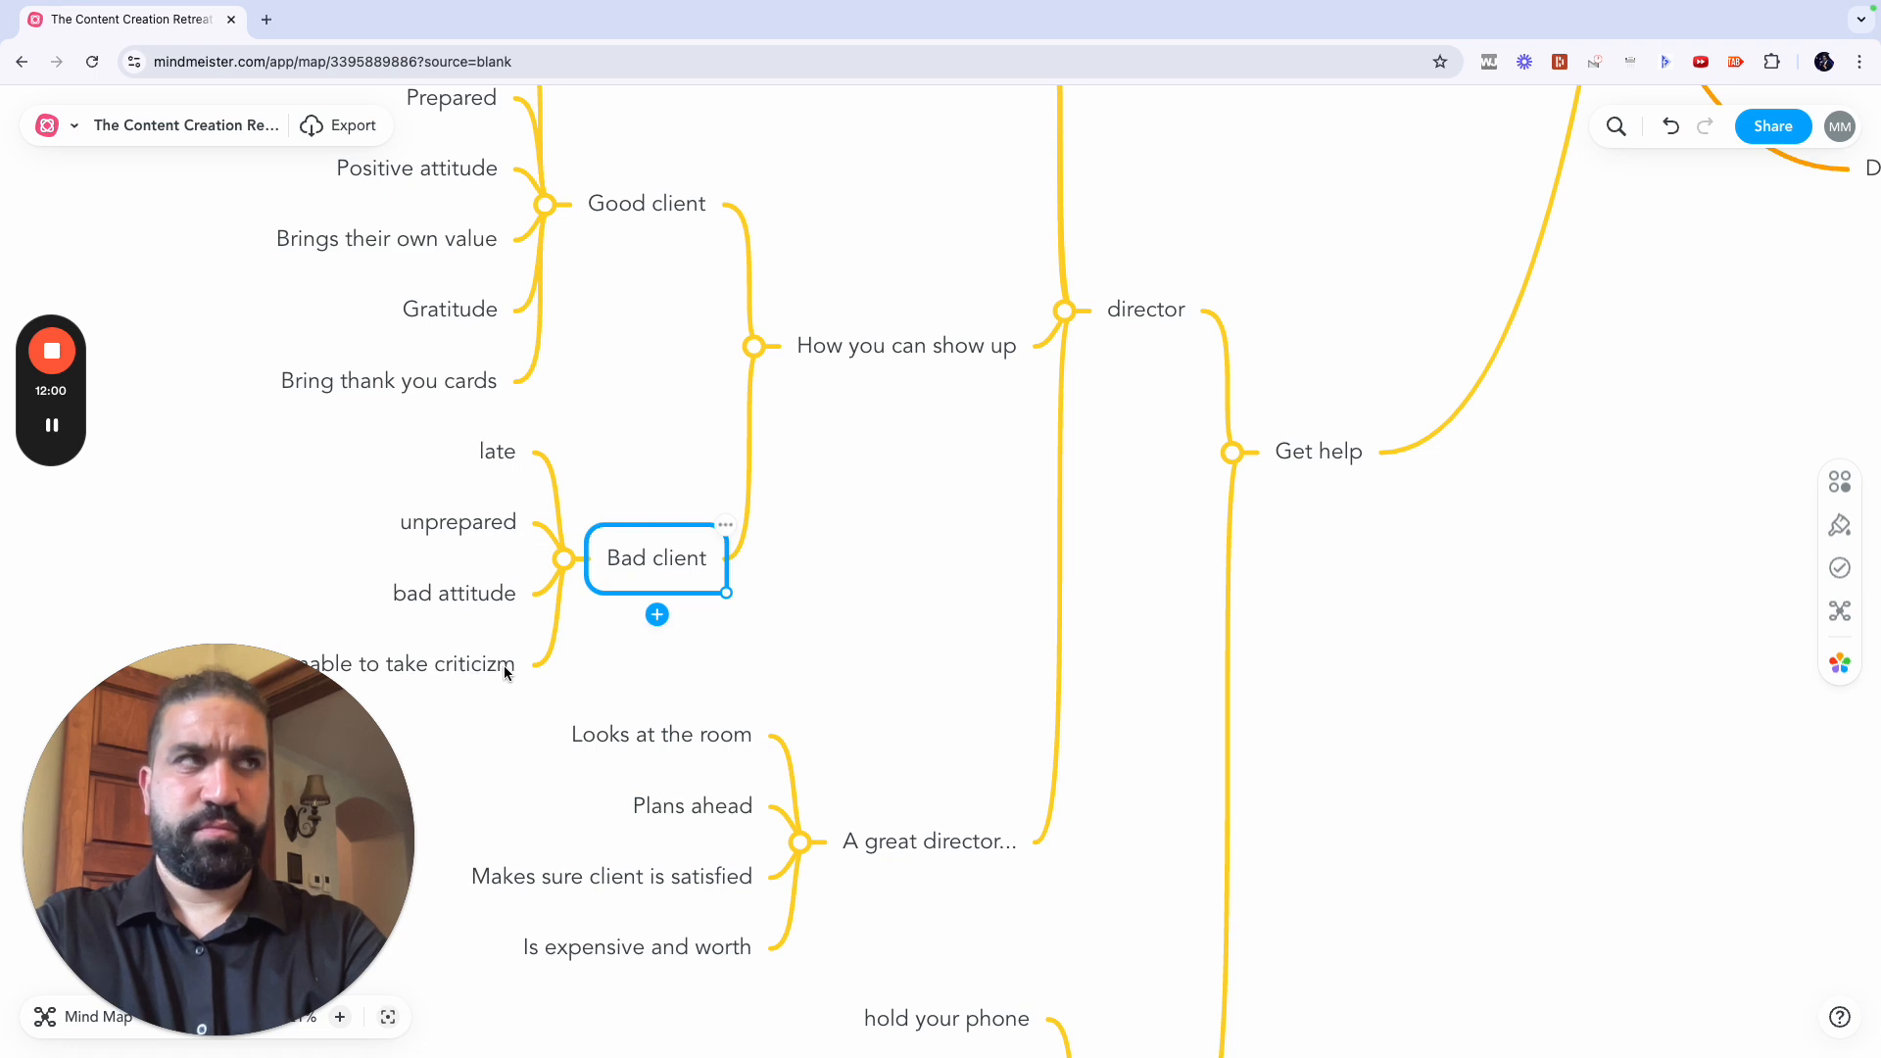
Step: Add another child topic, "Just want to do things my way", under the Bad client topic
{"action": "scroll", "coordinate": [566, 641], "scroll_direction": "down", "scroll_amount": 2}
{"action": "scroll", "coordinate": [566, 642], "scroll_direction": "left", "scroll_amount": 2}
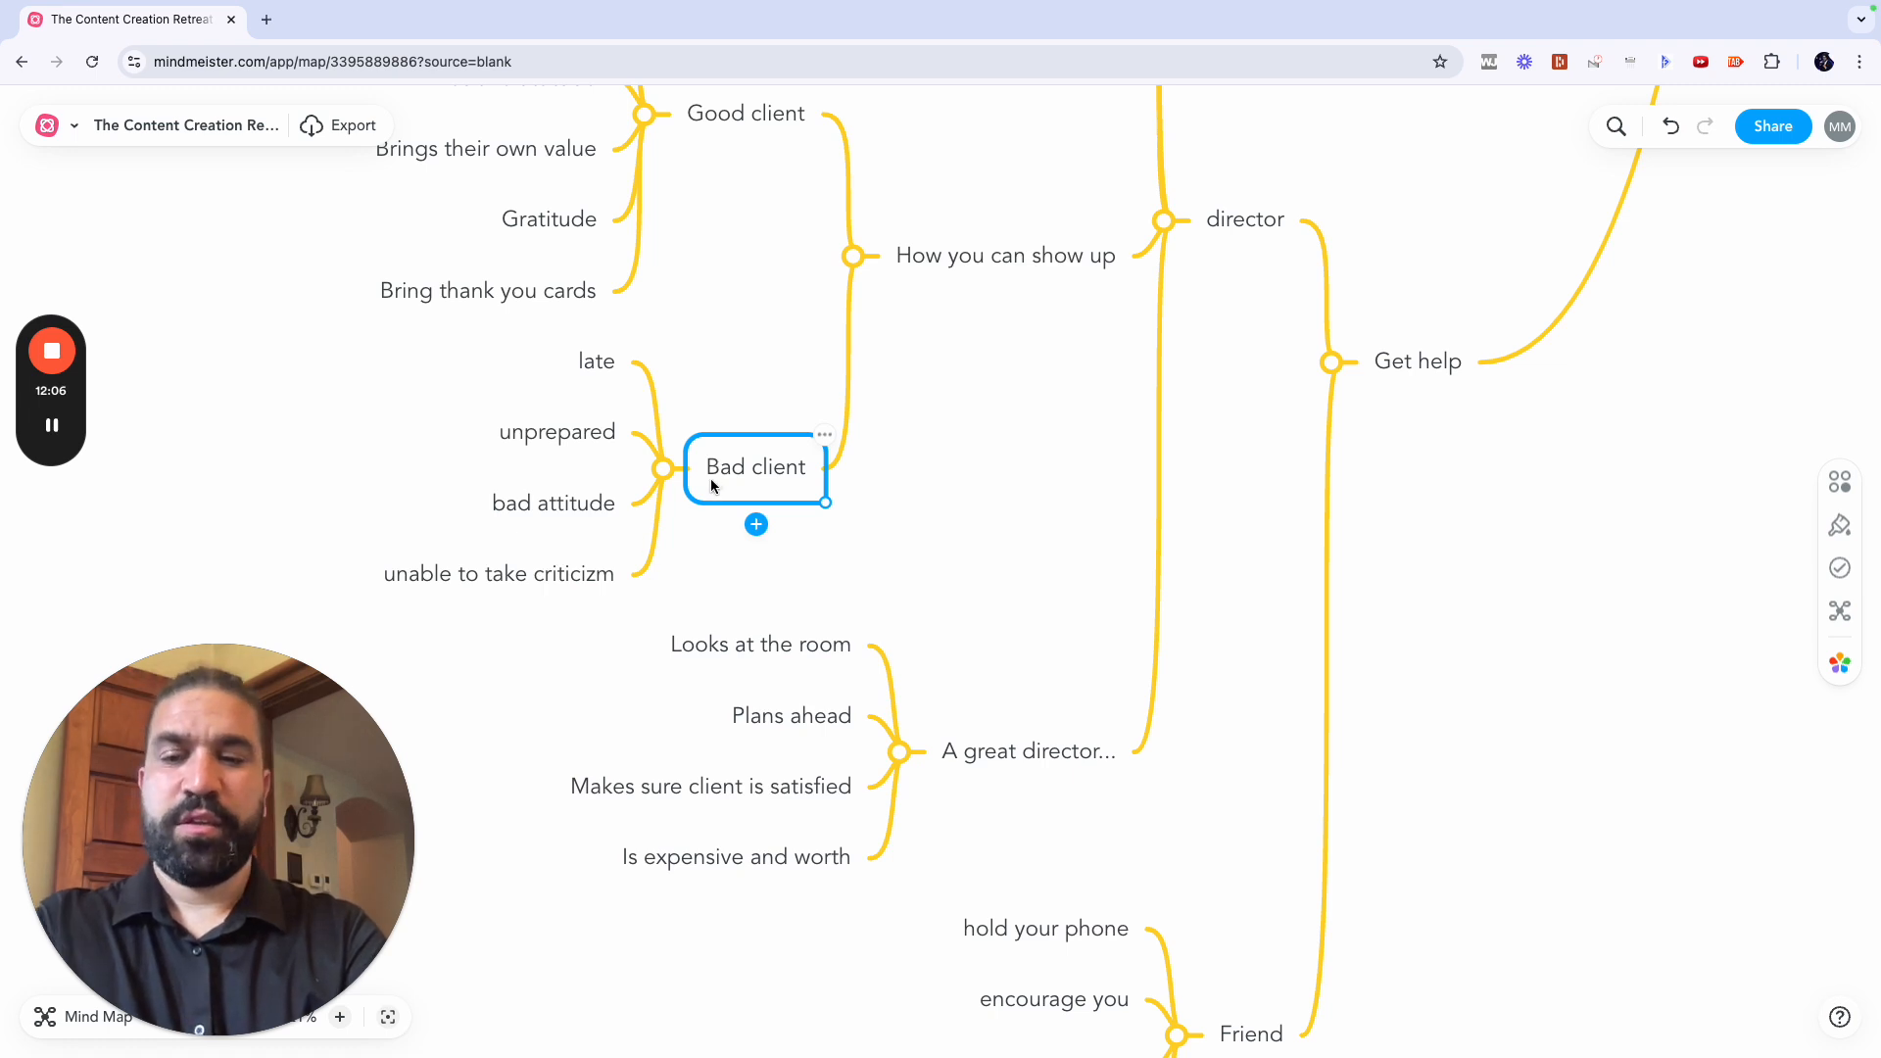
{"action": "key", "text": "Tab"}
{"action": "type", "text": "Just want to"}
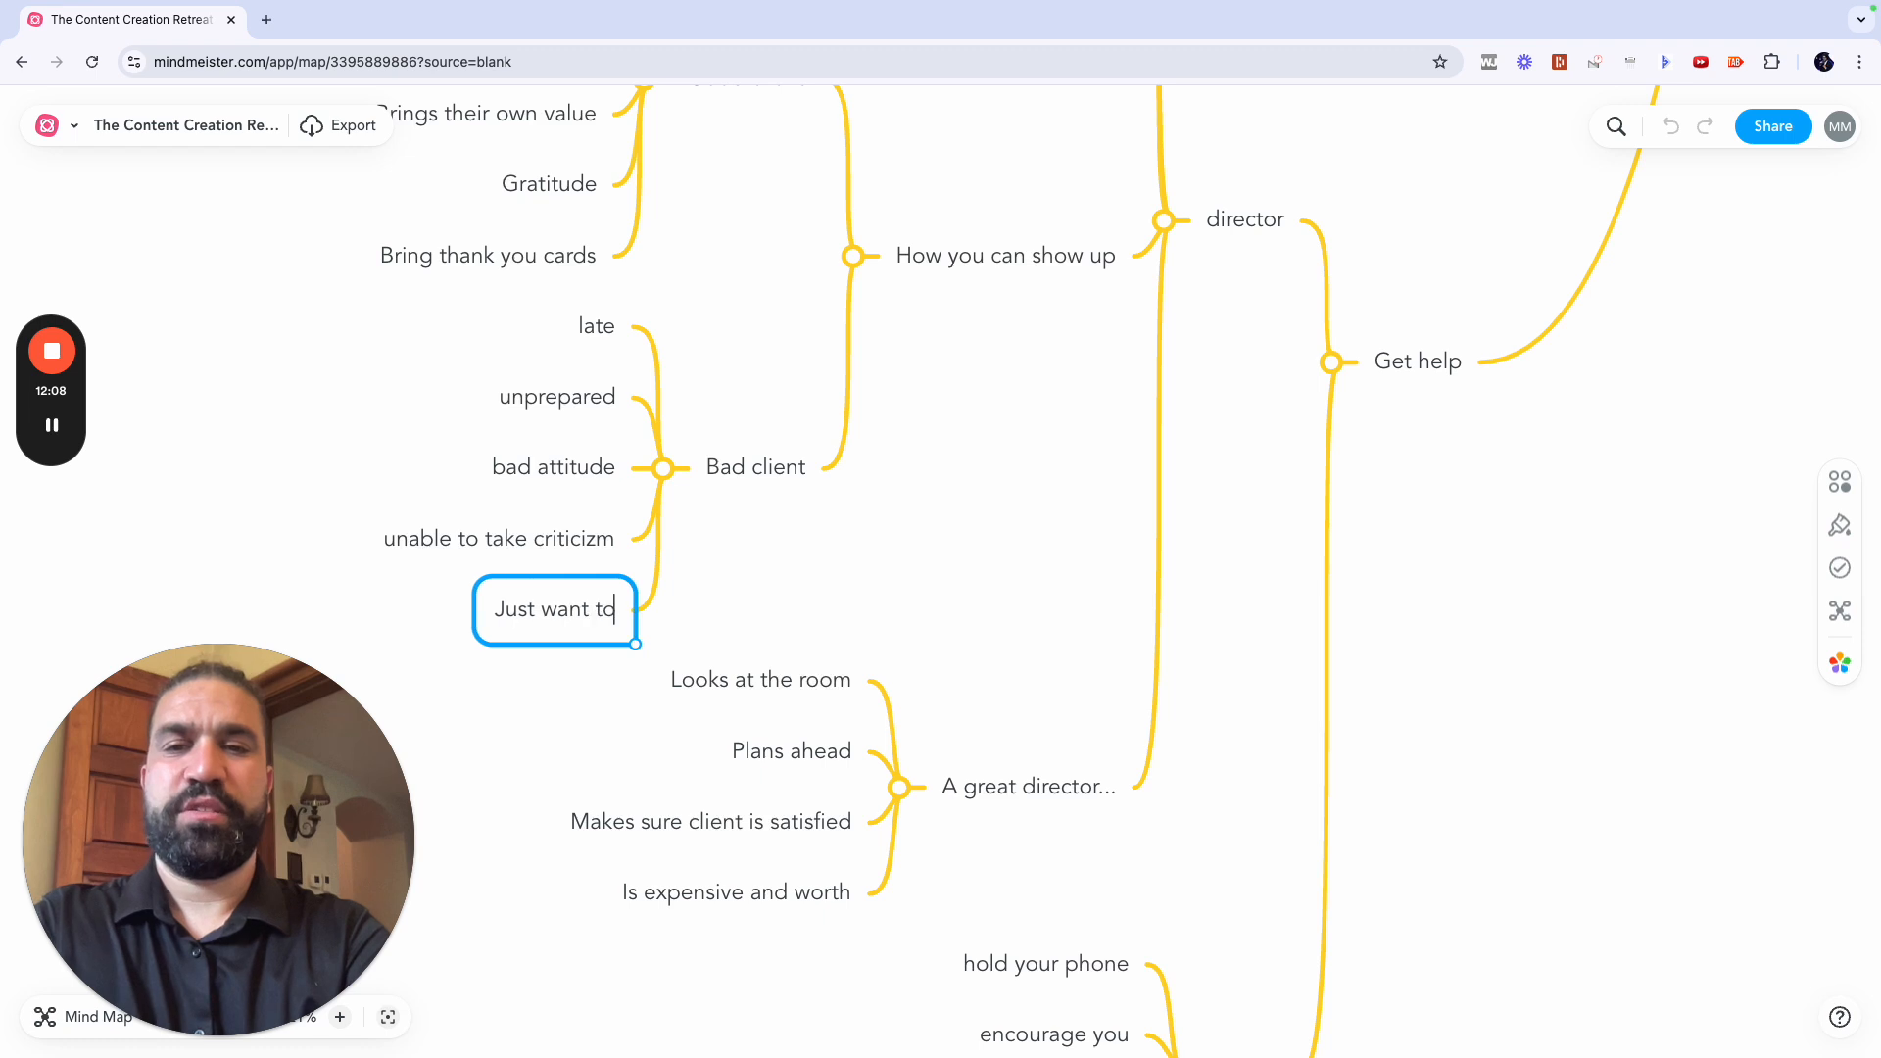
{"action": "type", "text": " do things"}
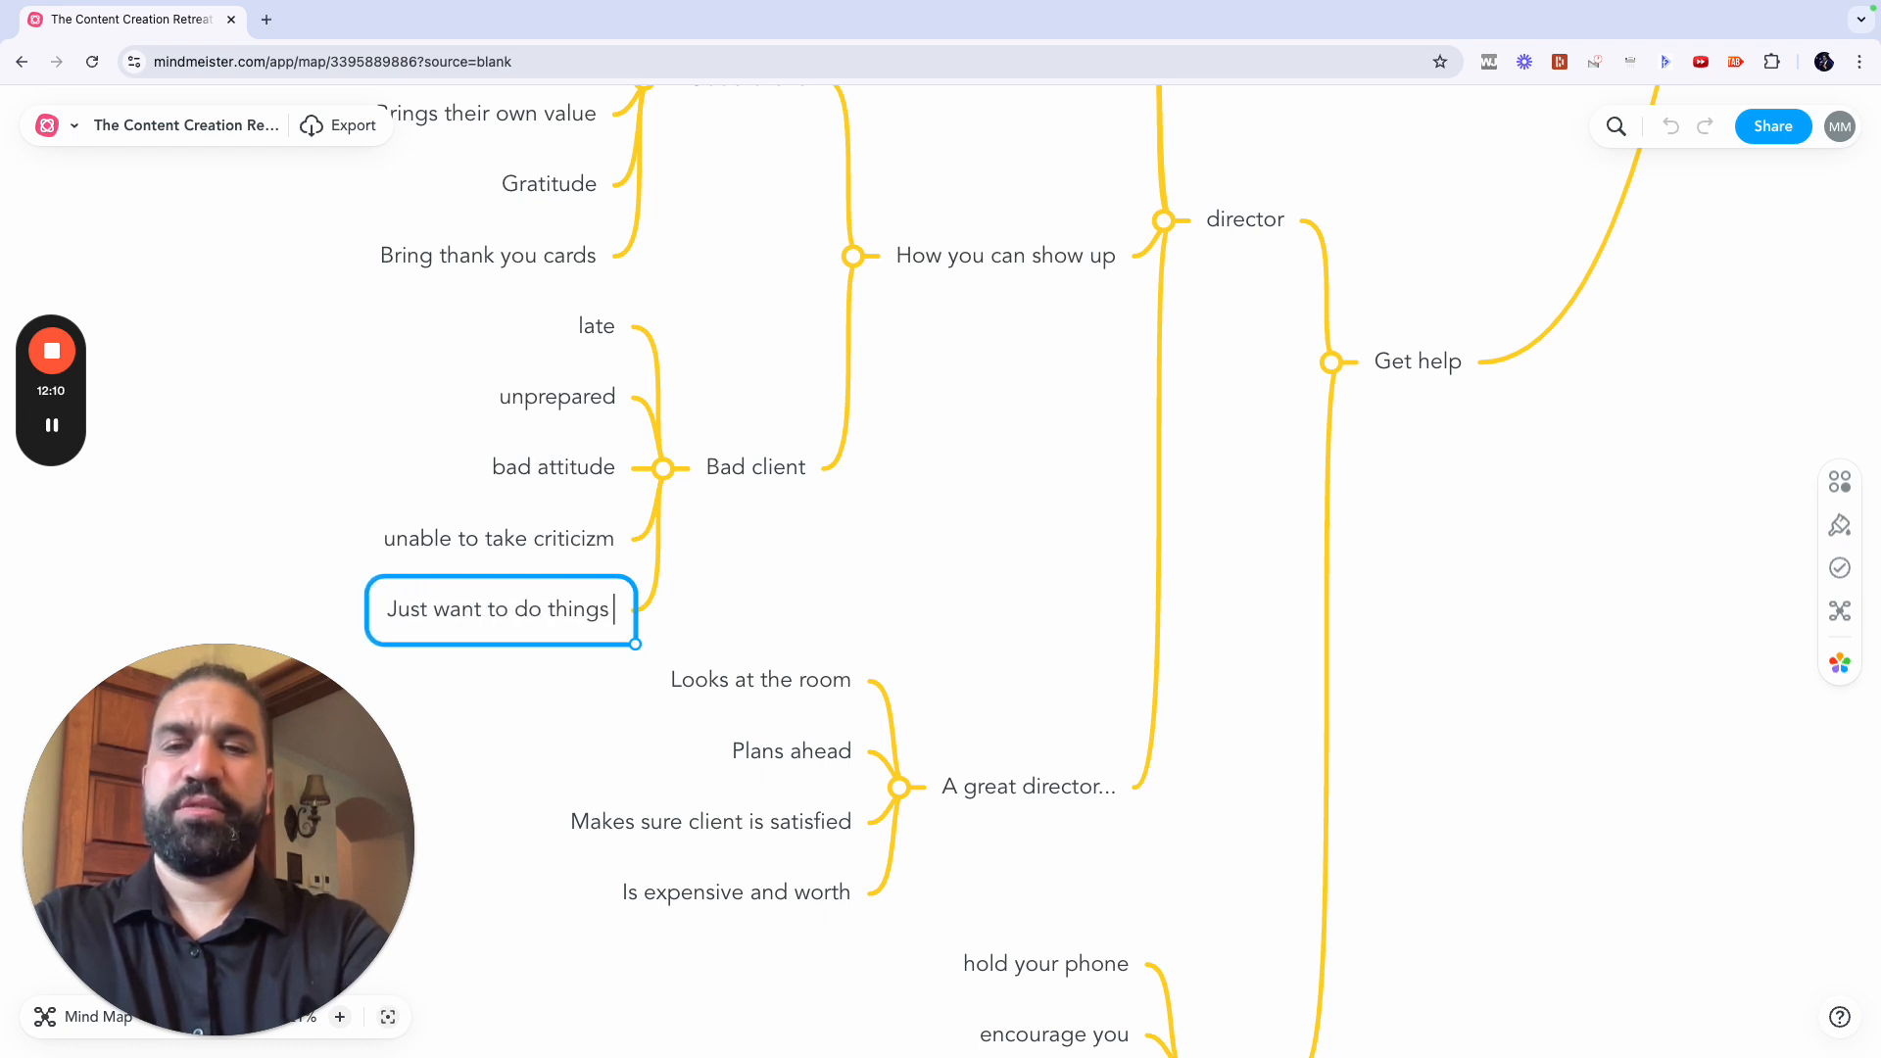
{"action": "type", "text": " my way"}
{"action": "key", "text": "Return"}
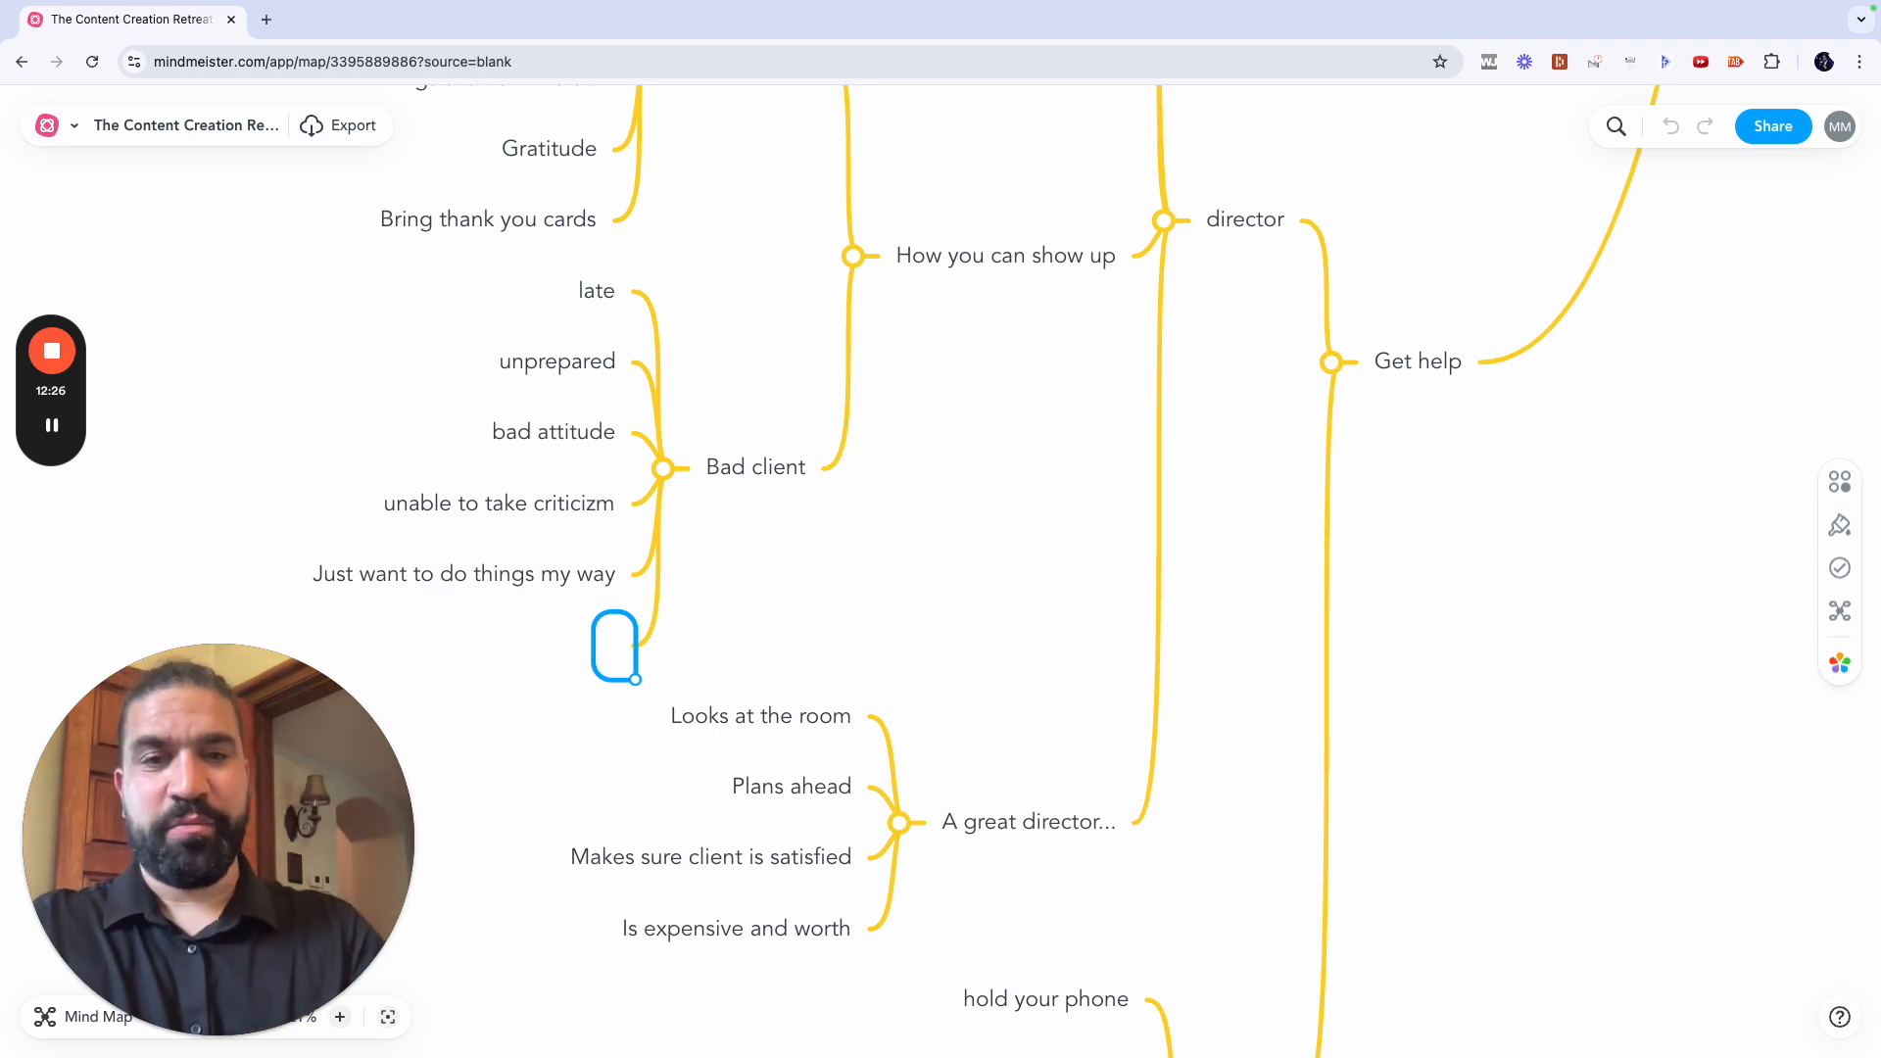
Step: Collapse the director branch under Get help
{"action": "scroll", "coordinate": [943, 403], "scroll_direction": "up", "scroll_amount": 3}
{"action": "scroll", "coordinate": [928, 415], "scroll_direction": "right", "scroll_amount": 2}
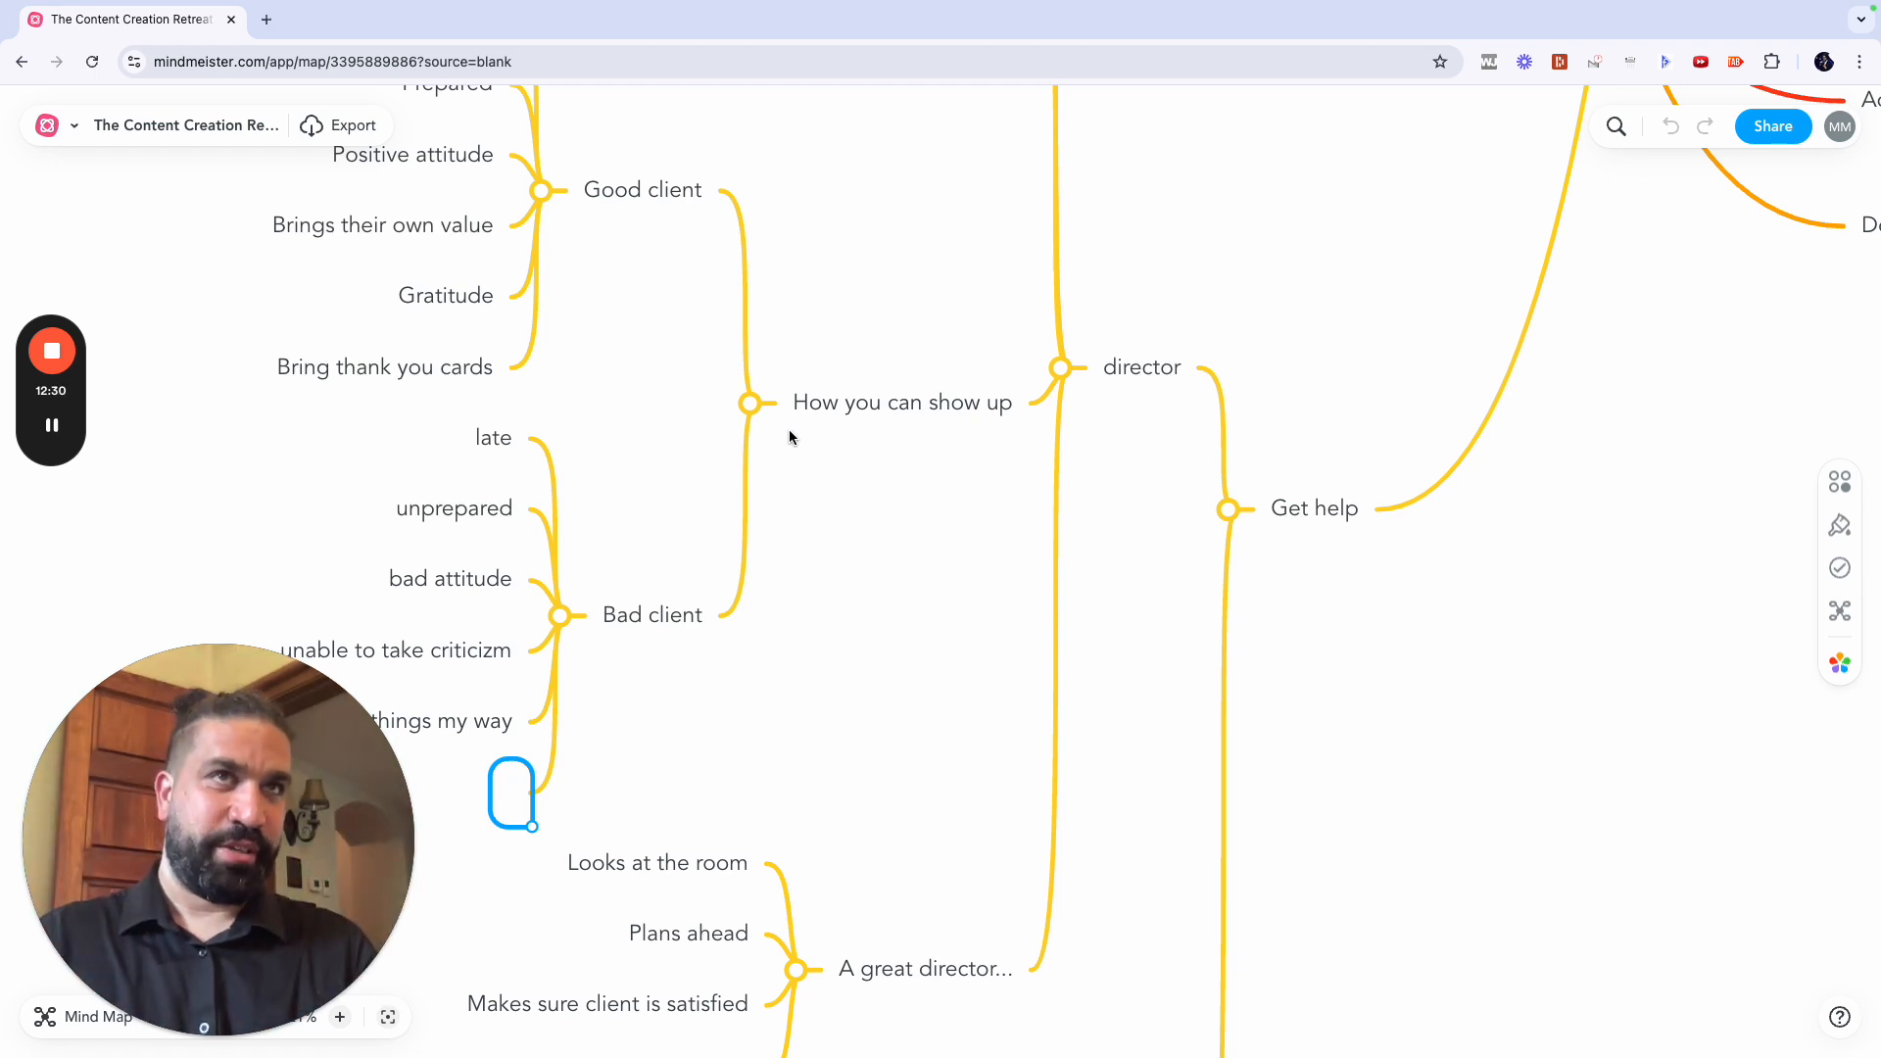
{"action": "scroll", "coordinate": [790, 433], "scroll_direction": "up", "scroll_amount": 10}
{"action": "scroll", "coordinate": [790, 433], "scroll_direction": "right", "scroll_amount": 8}
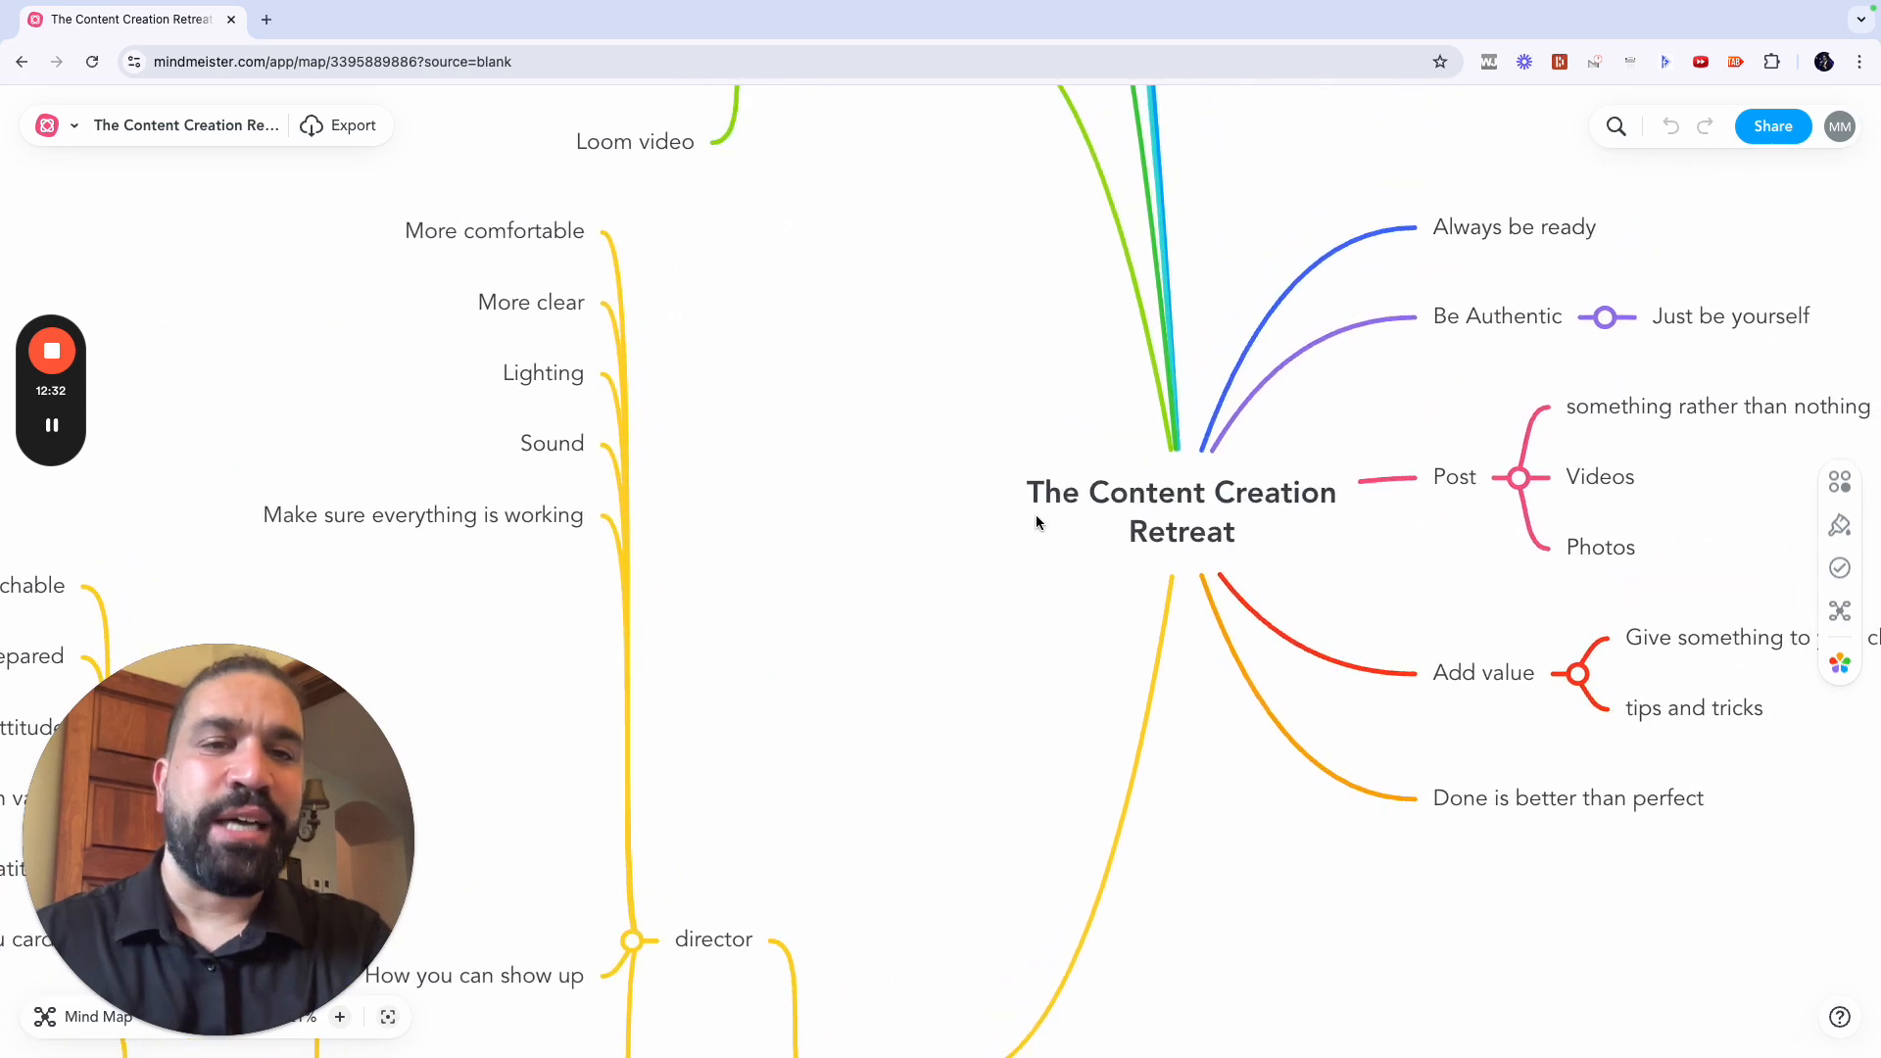
{"action": "scroll", "coordinate": [1137, 522], "scroll_direction": "down", "scroll_amount": 3}
{"action": "scroll", "coordinate": [1136, 522], "scroll_direction": "right", "scroll_amount": 2}
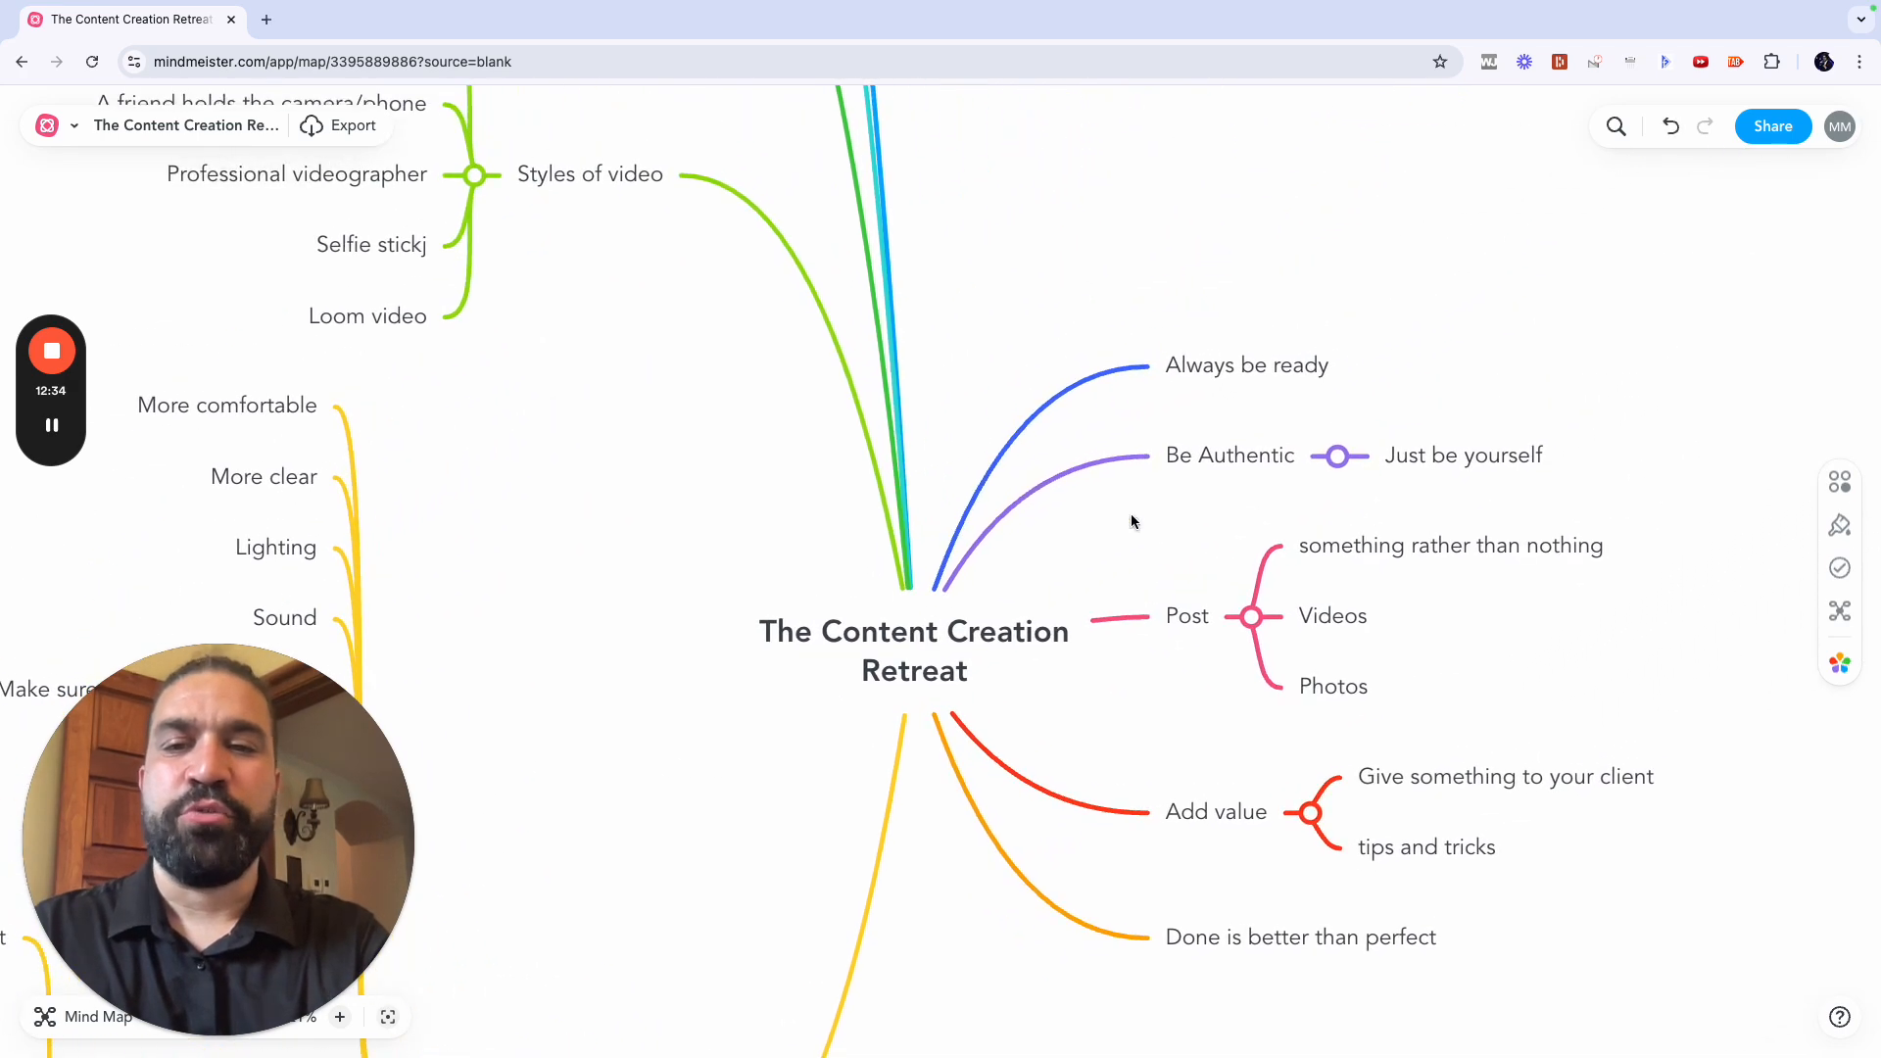
{"action": "left_click", "coordinate": [515, 779]}
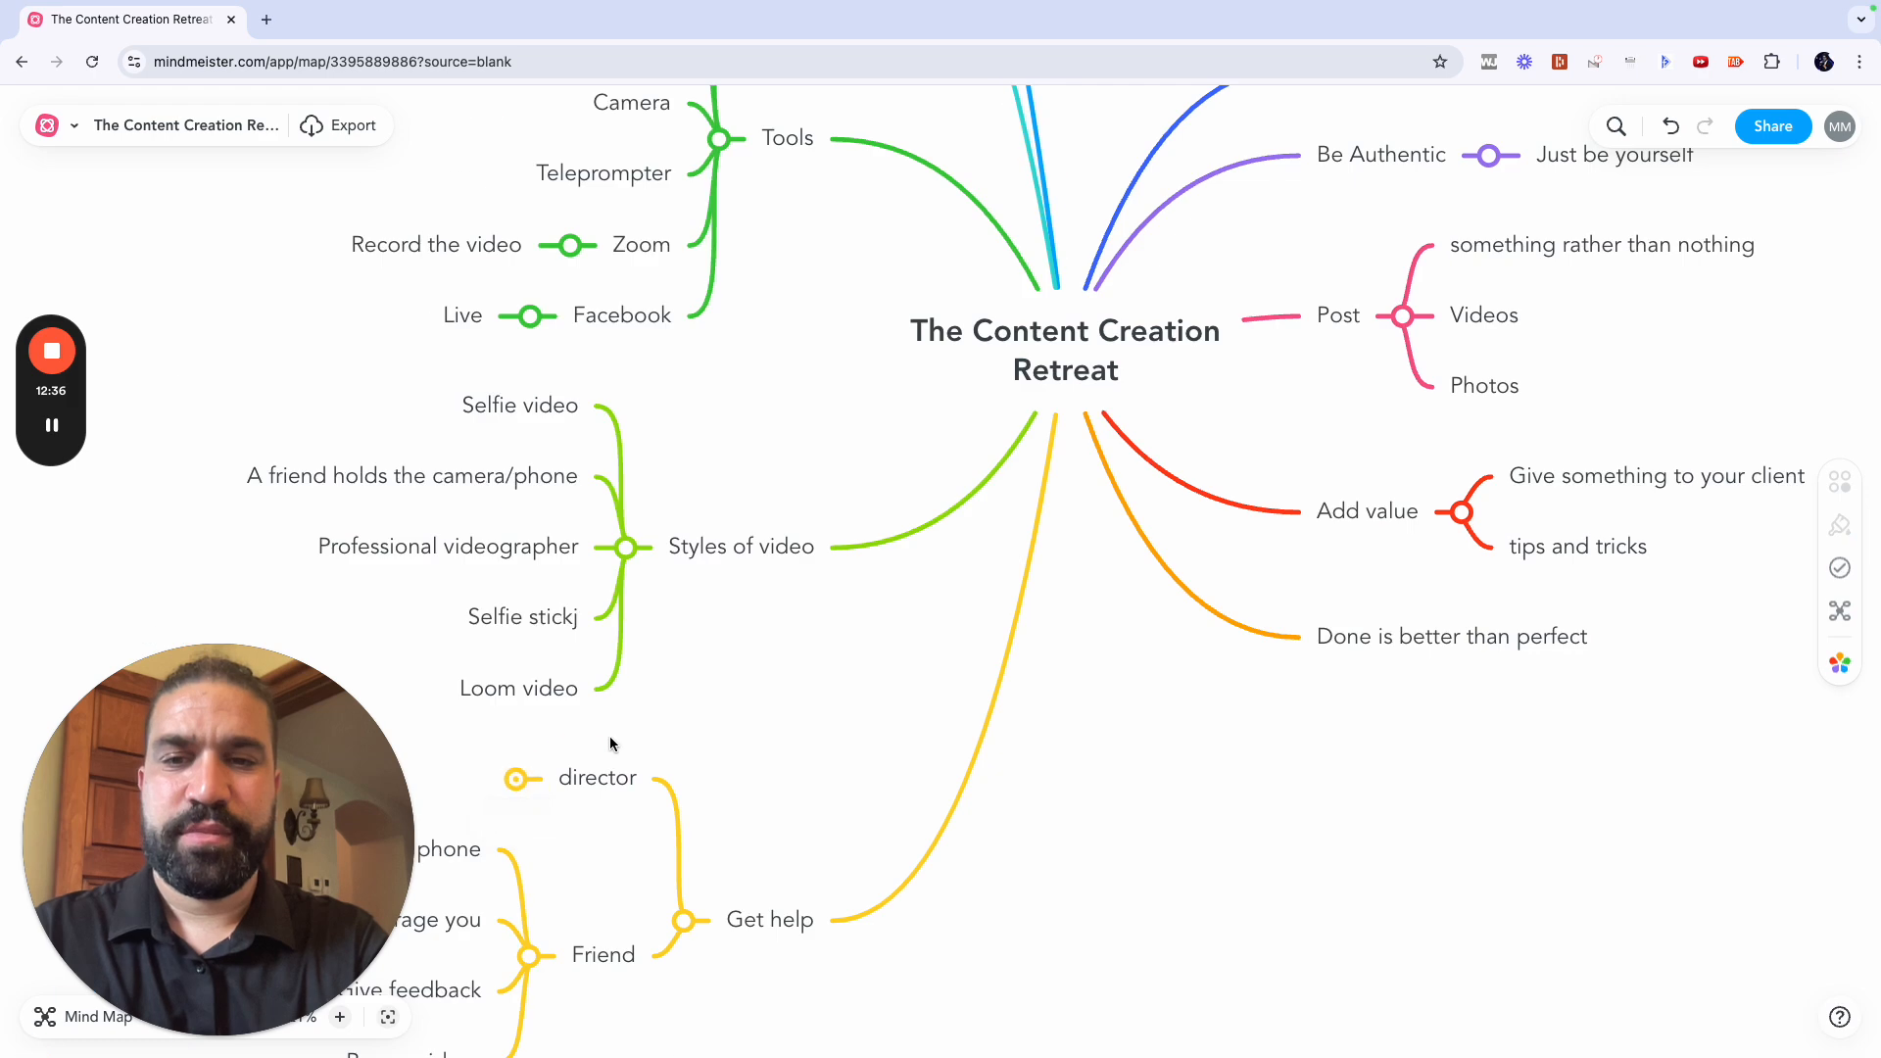
Step: Add a main topic "Clothes" to the central topic The Content Creation Retreat
{"action": "scroll", "coordinate": [1030, 672], "scroll_direction": "up", "scroll_amount": 3}
{"action": "left_click", "coordinate": [1048, 601]}
{"action": "left_click", "coordinate": [1240, 586]}
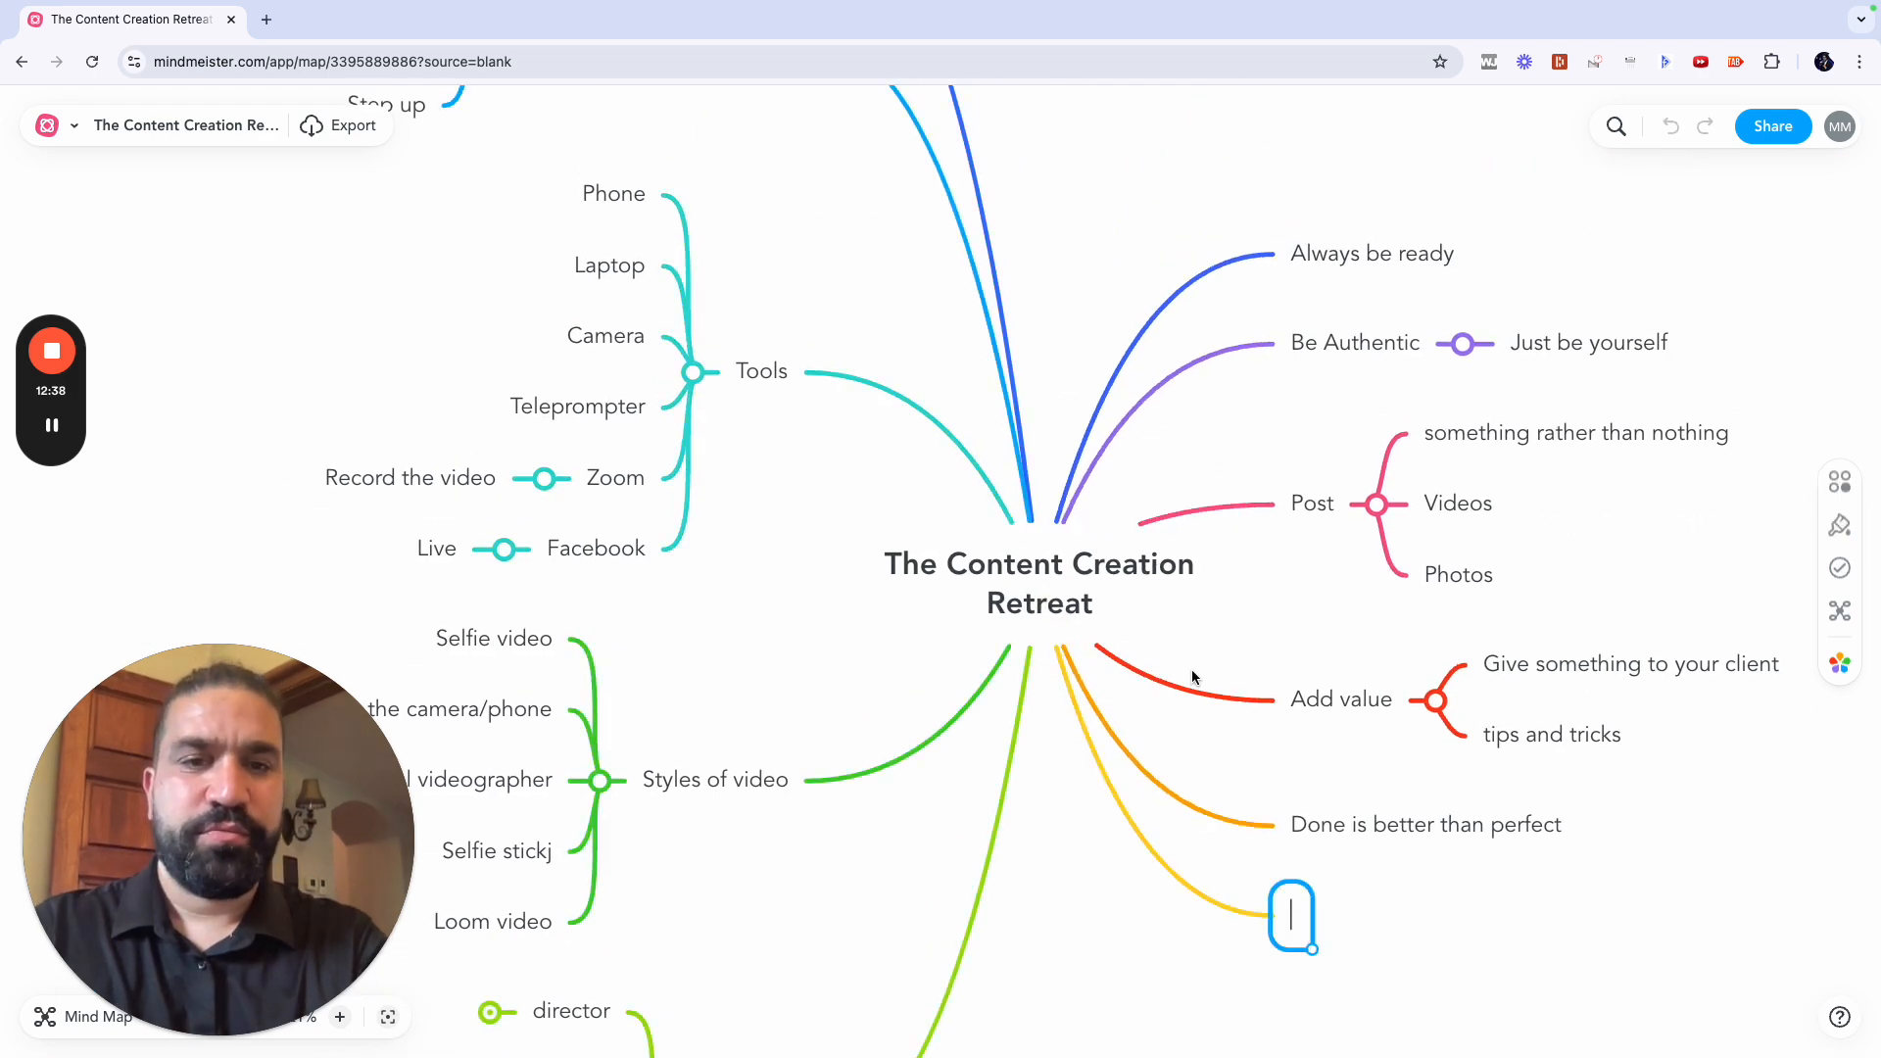
{"action": "type", "text": "Clothes"}
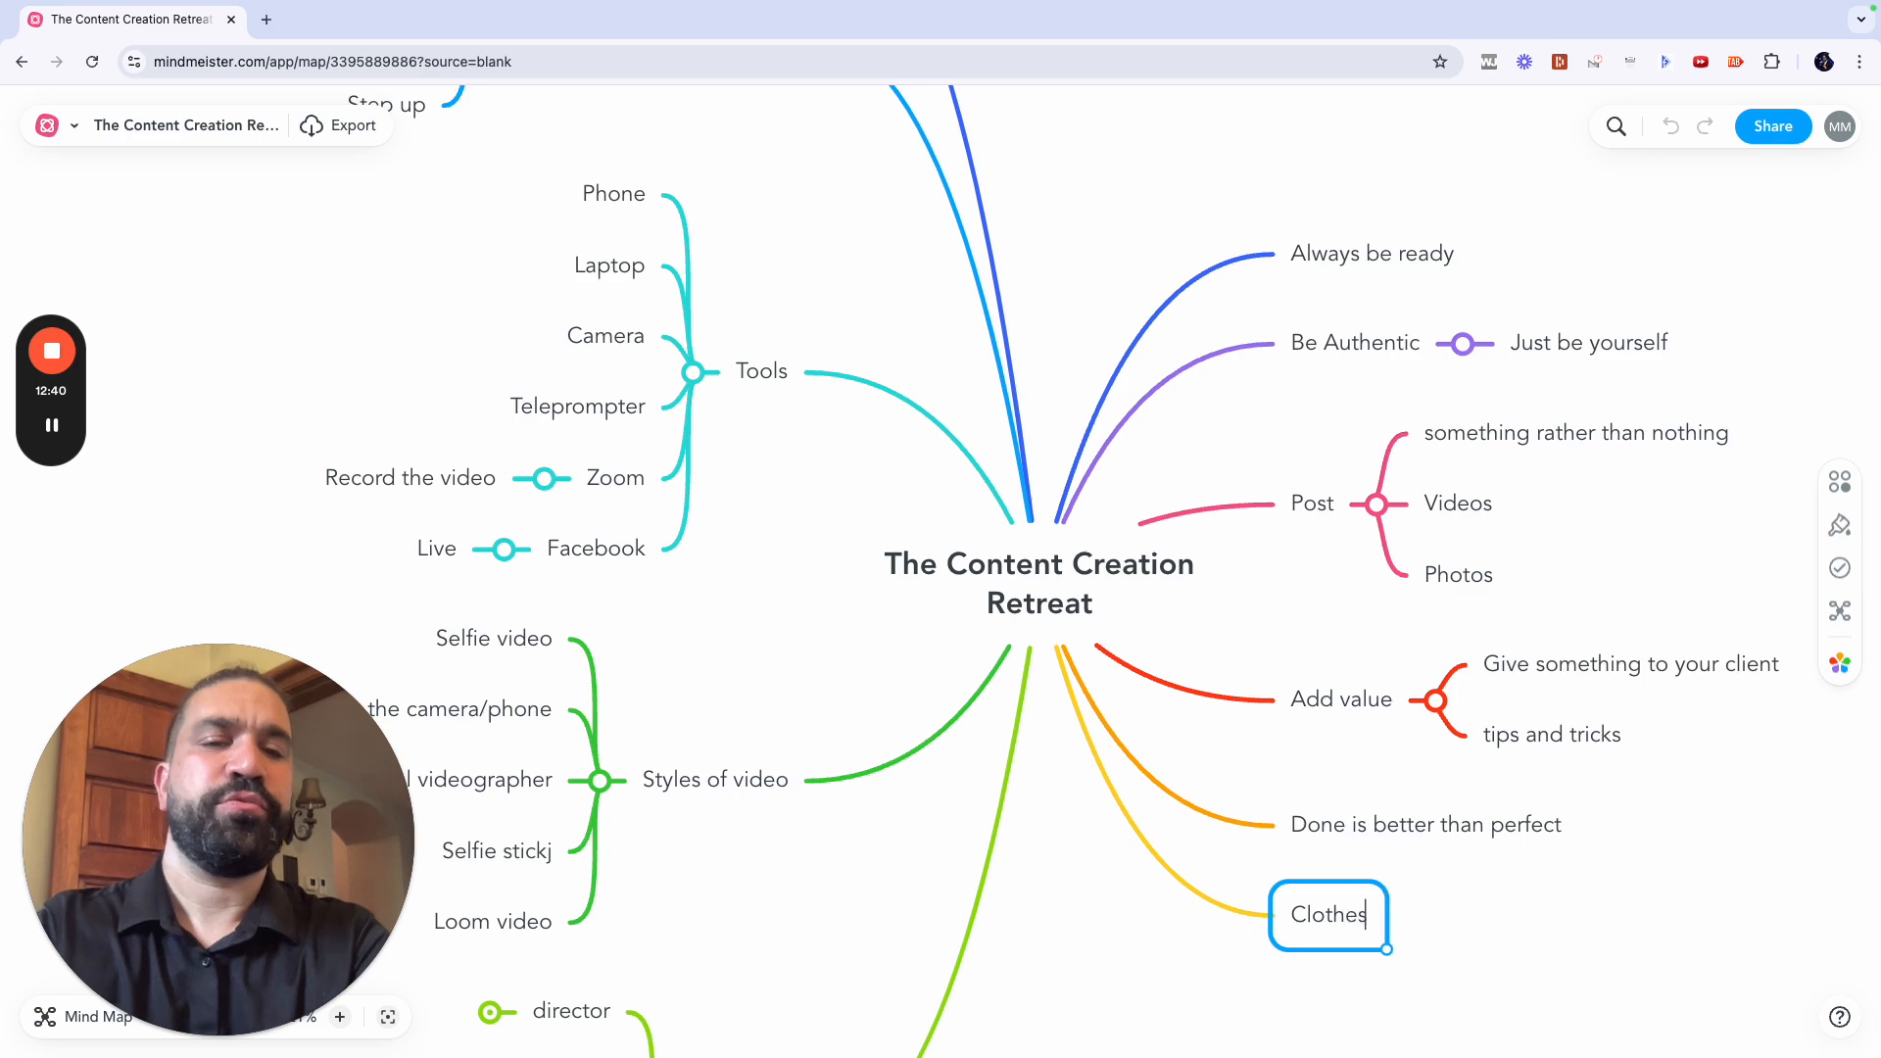
Step: Add the child topics "suits", "professional" and "on brand" under the Clothes topic
{"action": "key", "text": "Tab"}
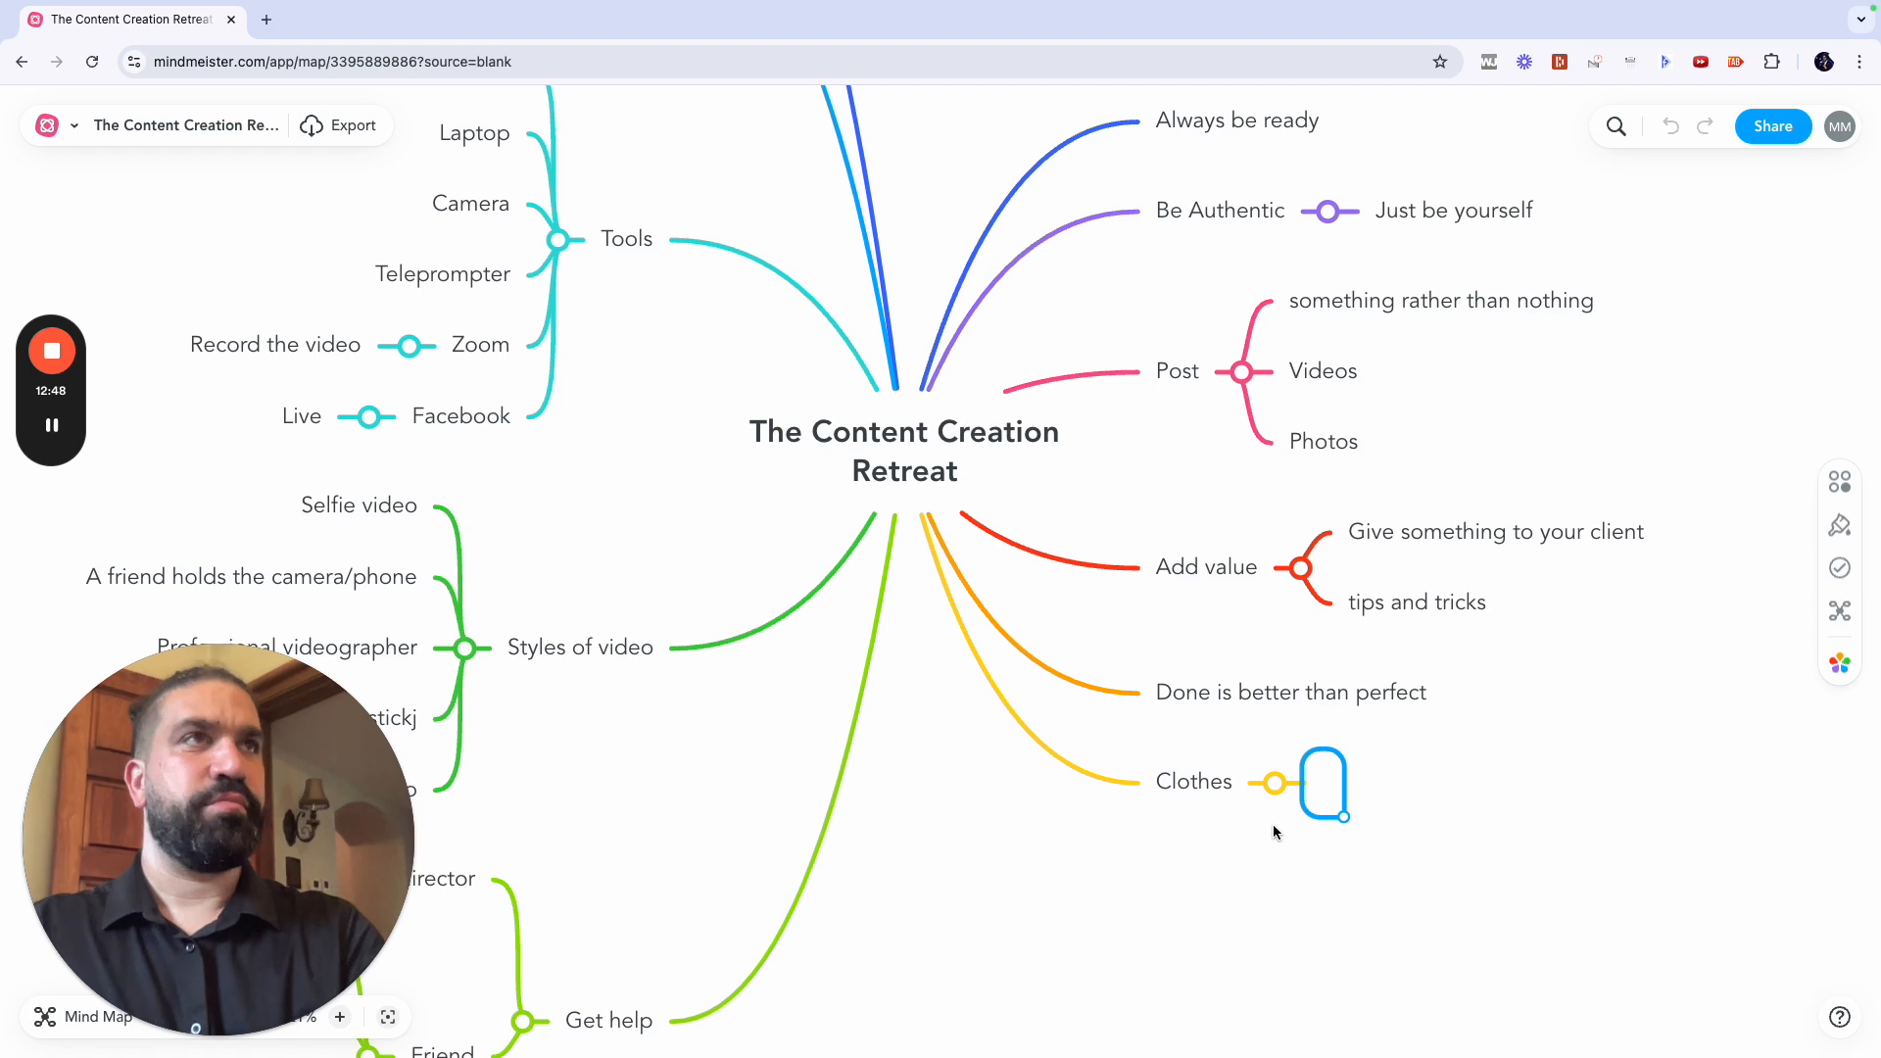
{"action": "type", "text": "suits"}
{"action": "key", "text": "Return"}
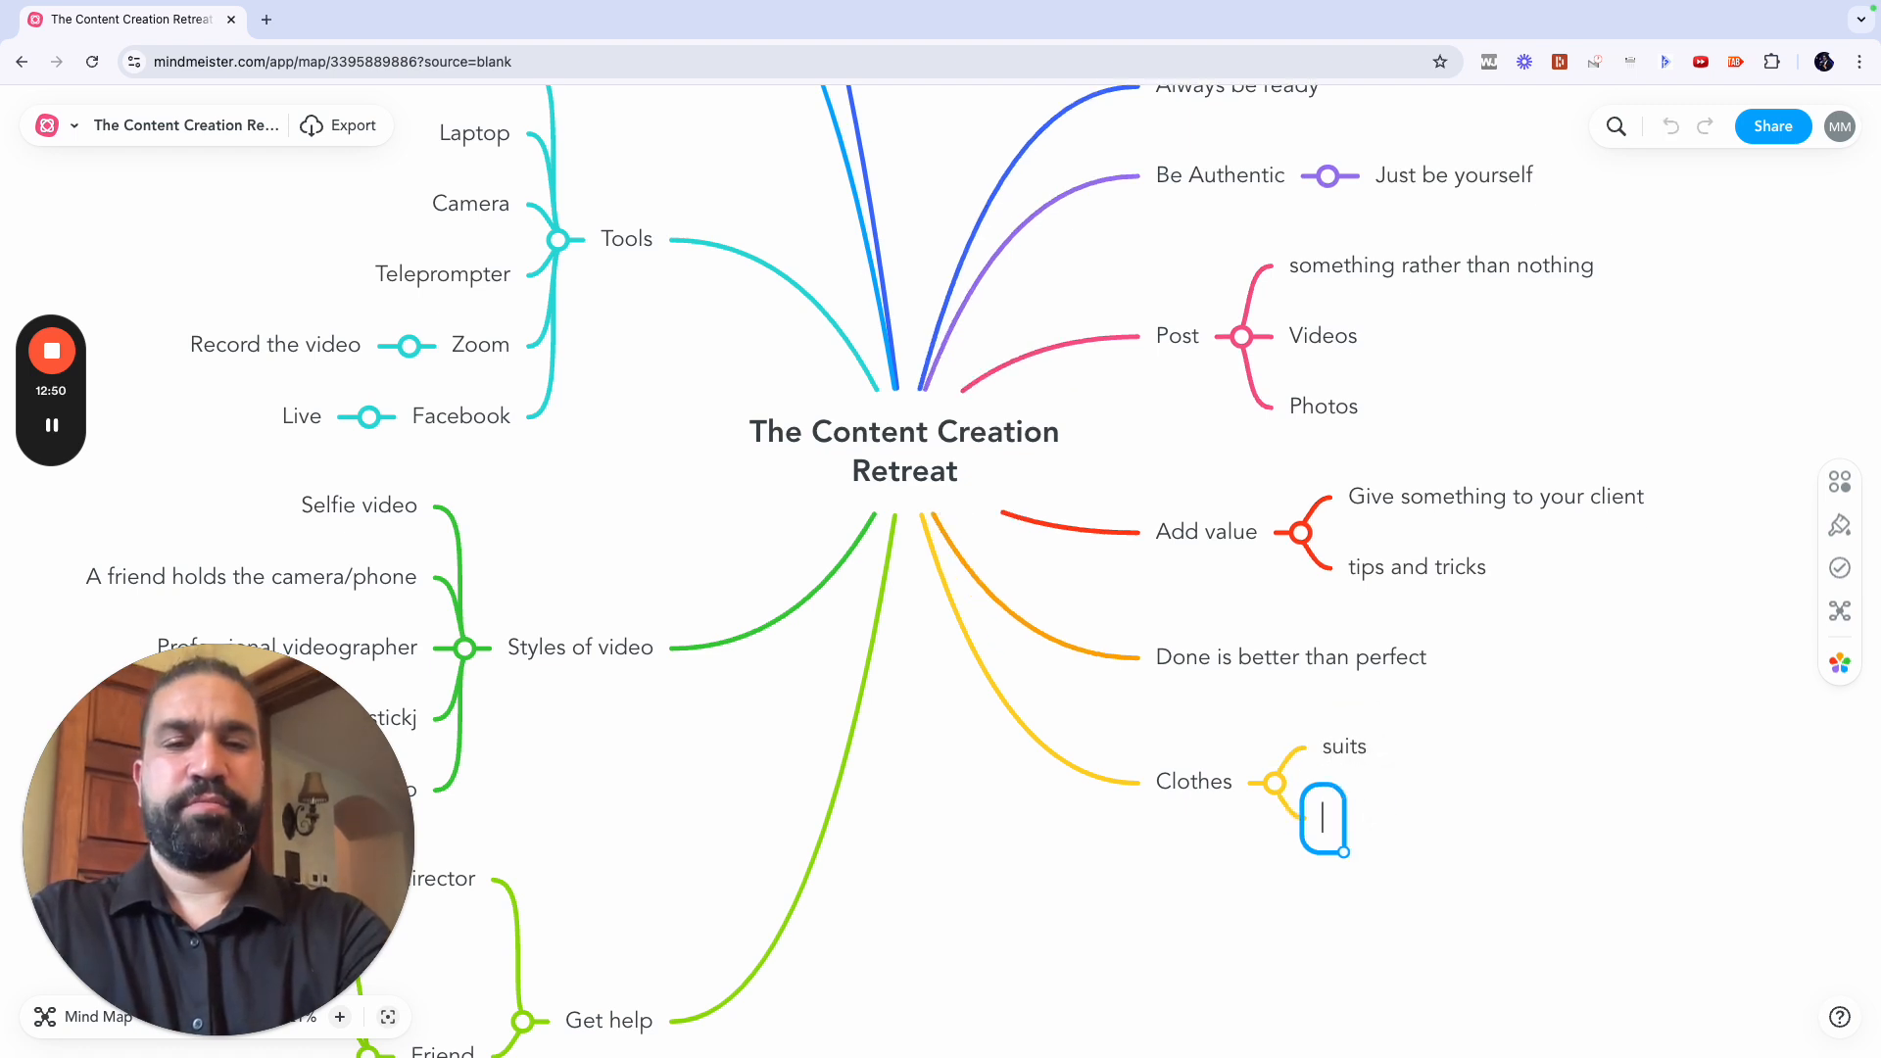
{"action": "type", "text": "Professional"}
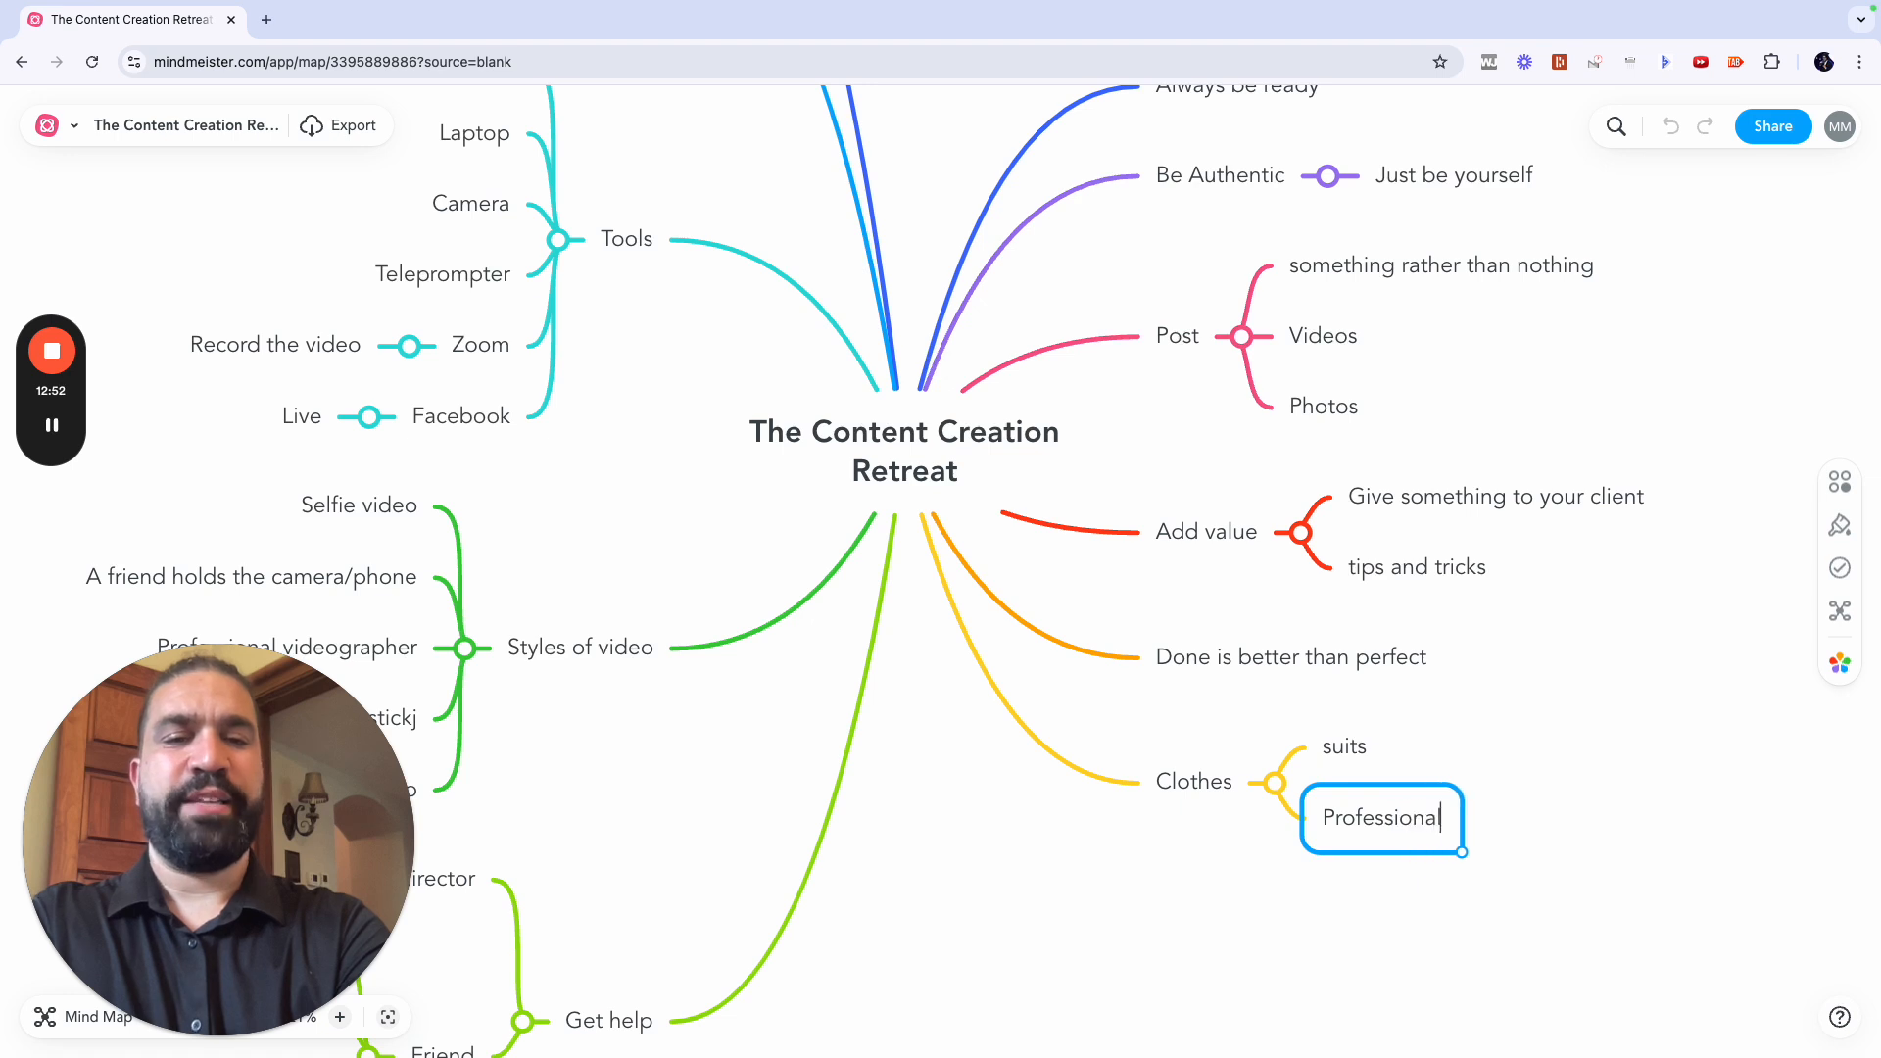
{"action": "key", "text": "Return"}
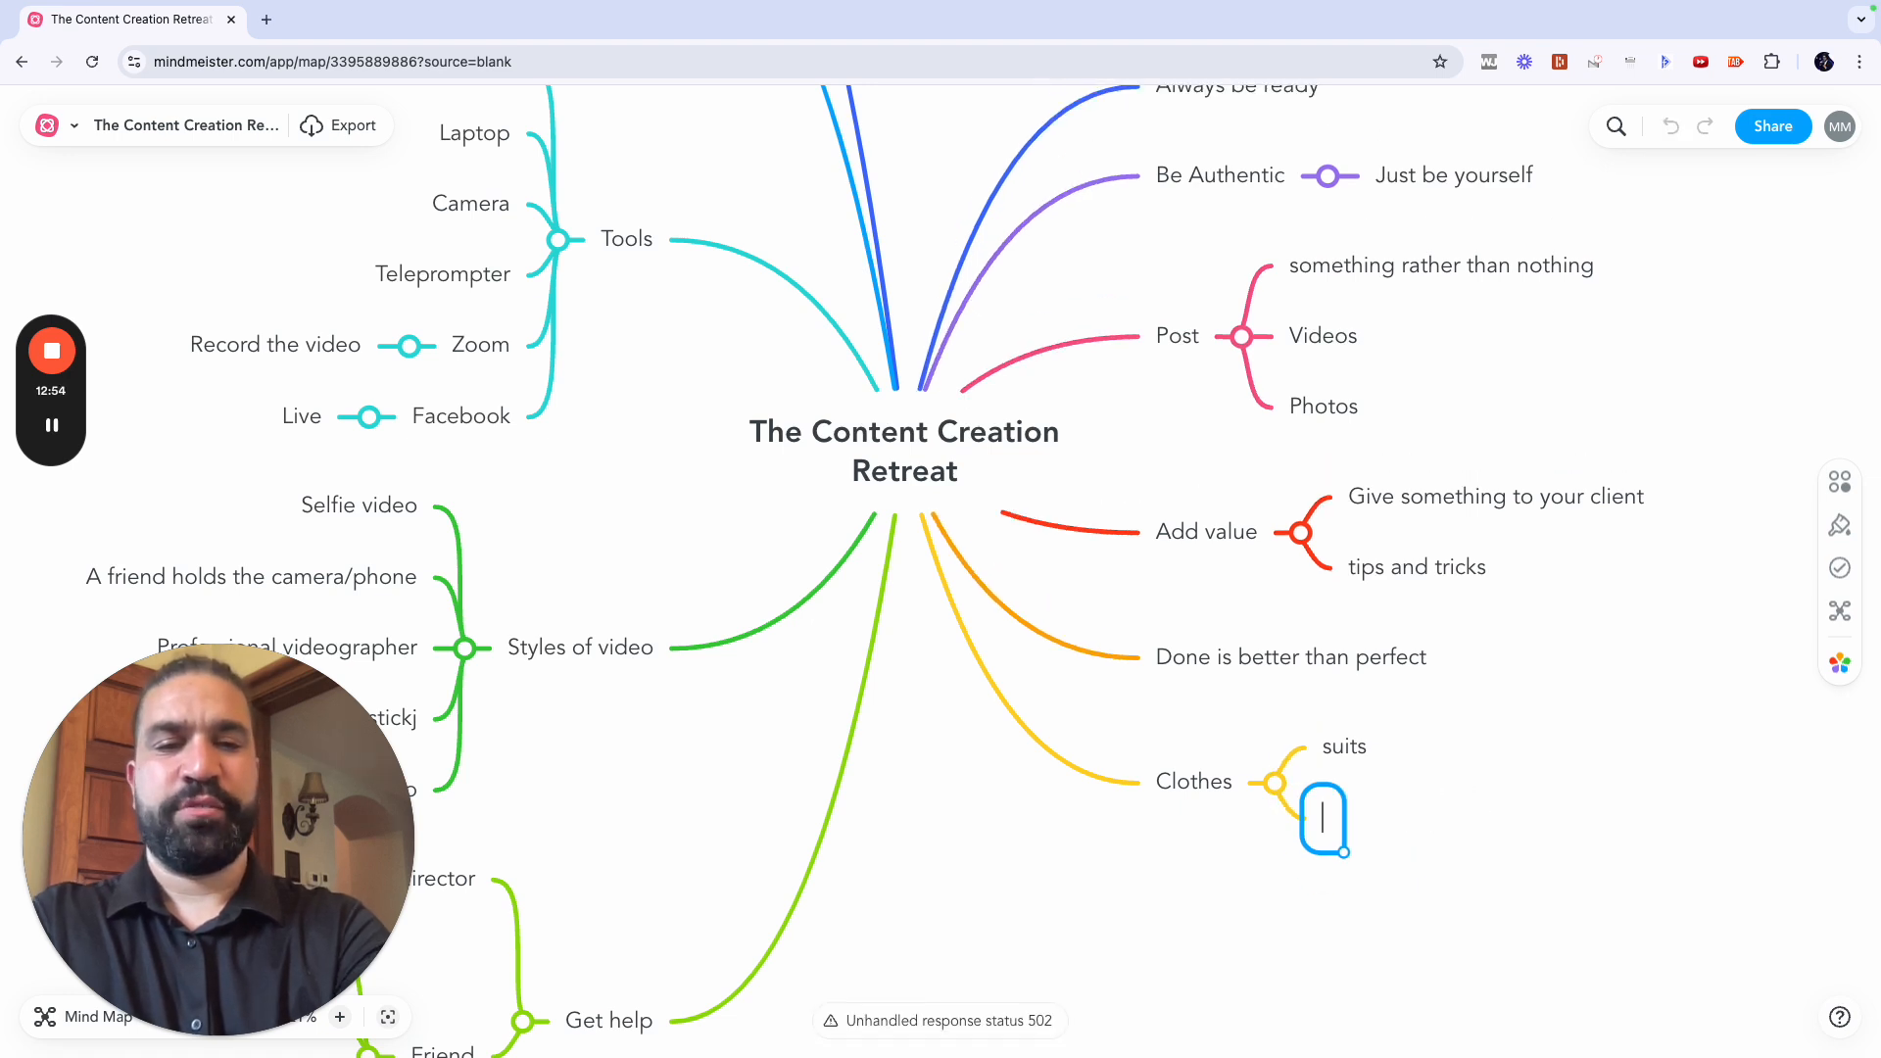
{"action": "type", "text": "professional"}
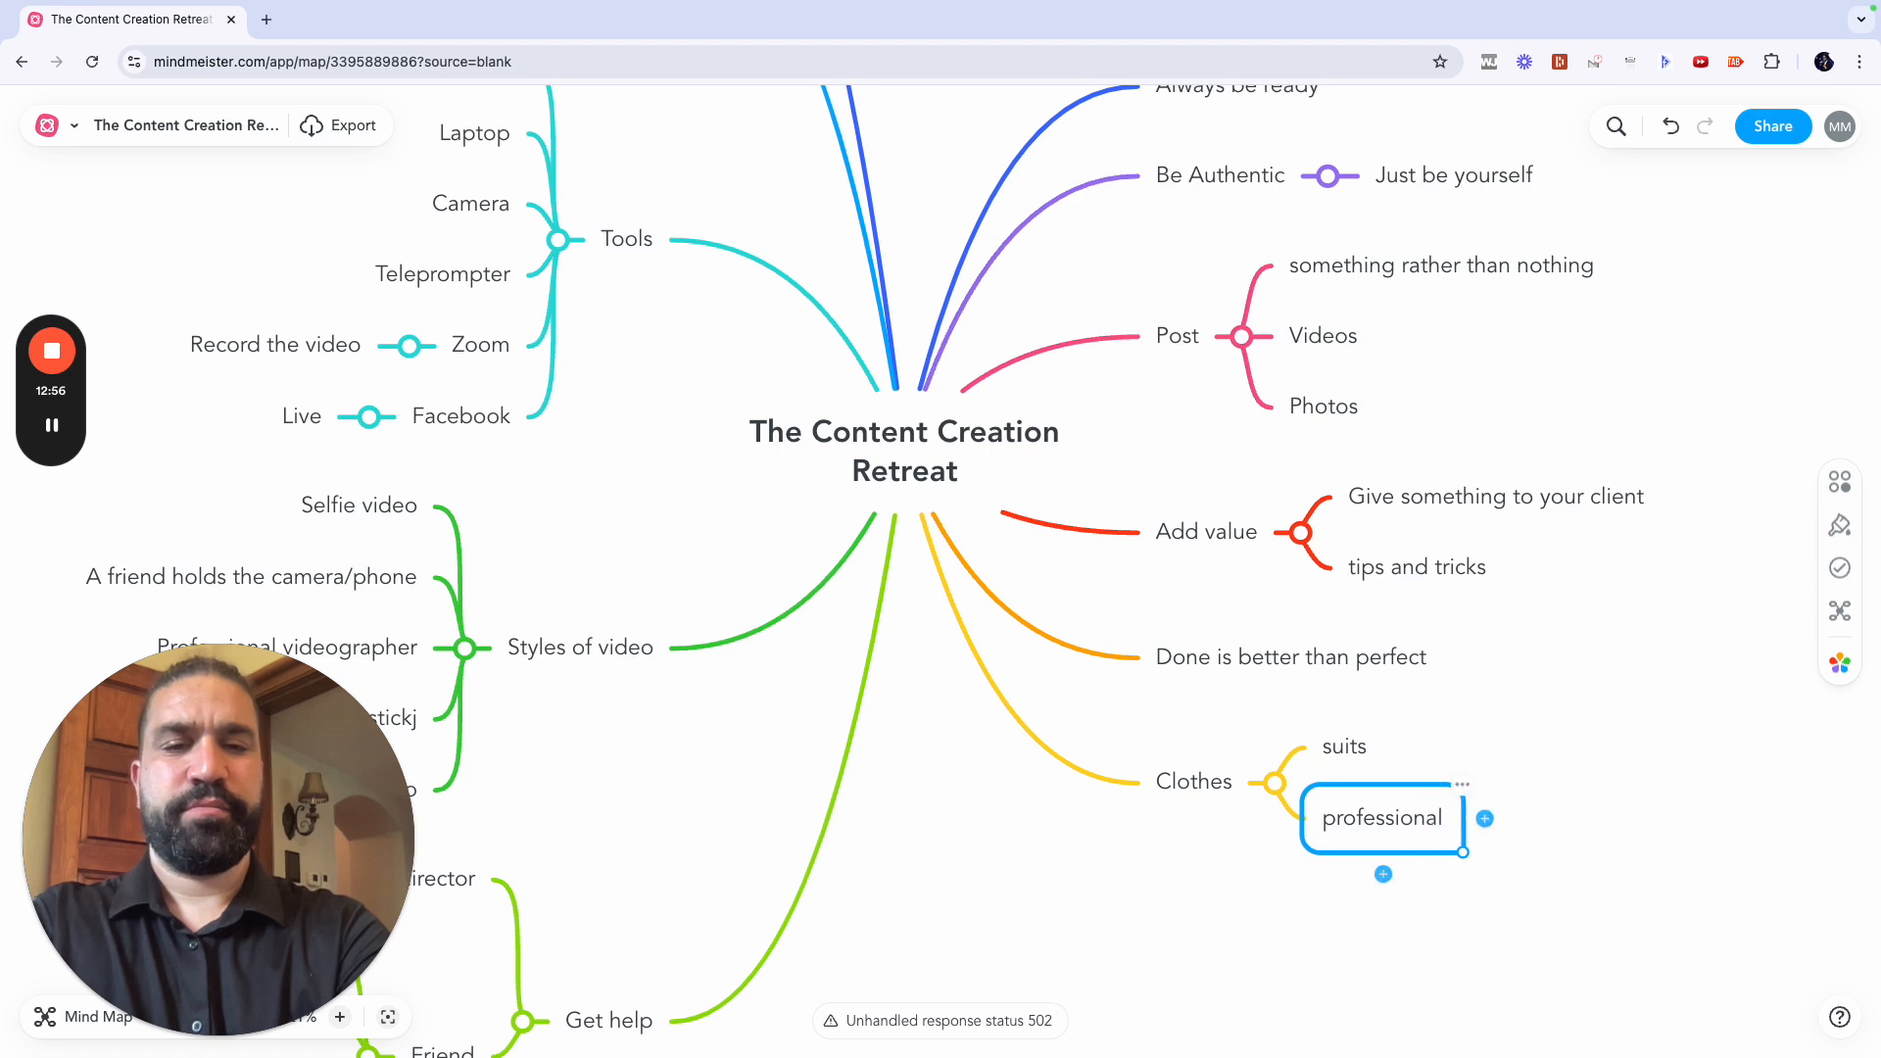
{"action": "key", "text": "Return"}
{"action": "type", "text": "p"}
{"action": "key", "text": "BackSpace"}
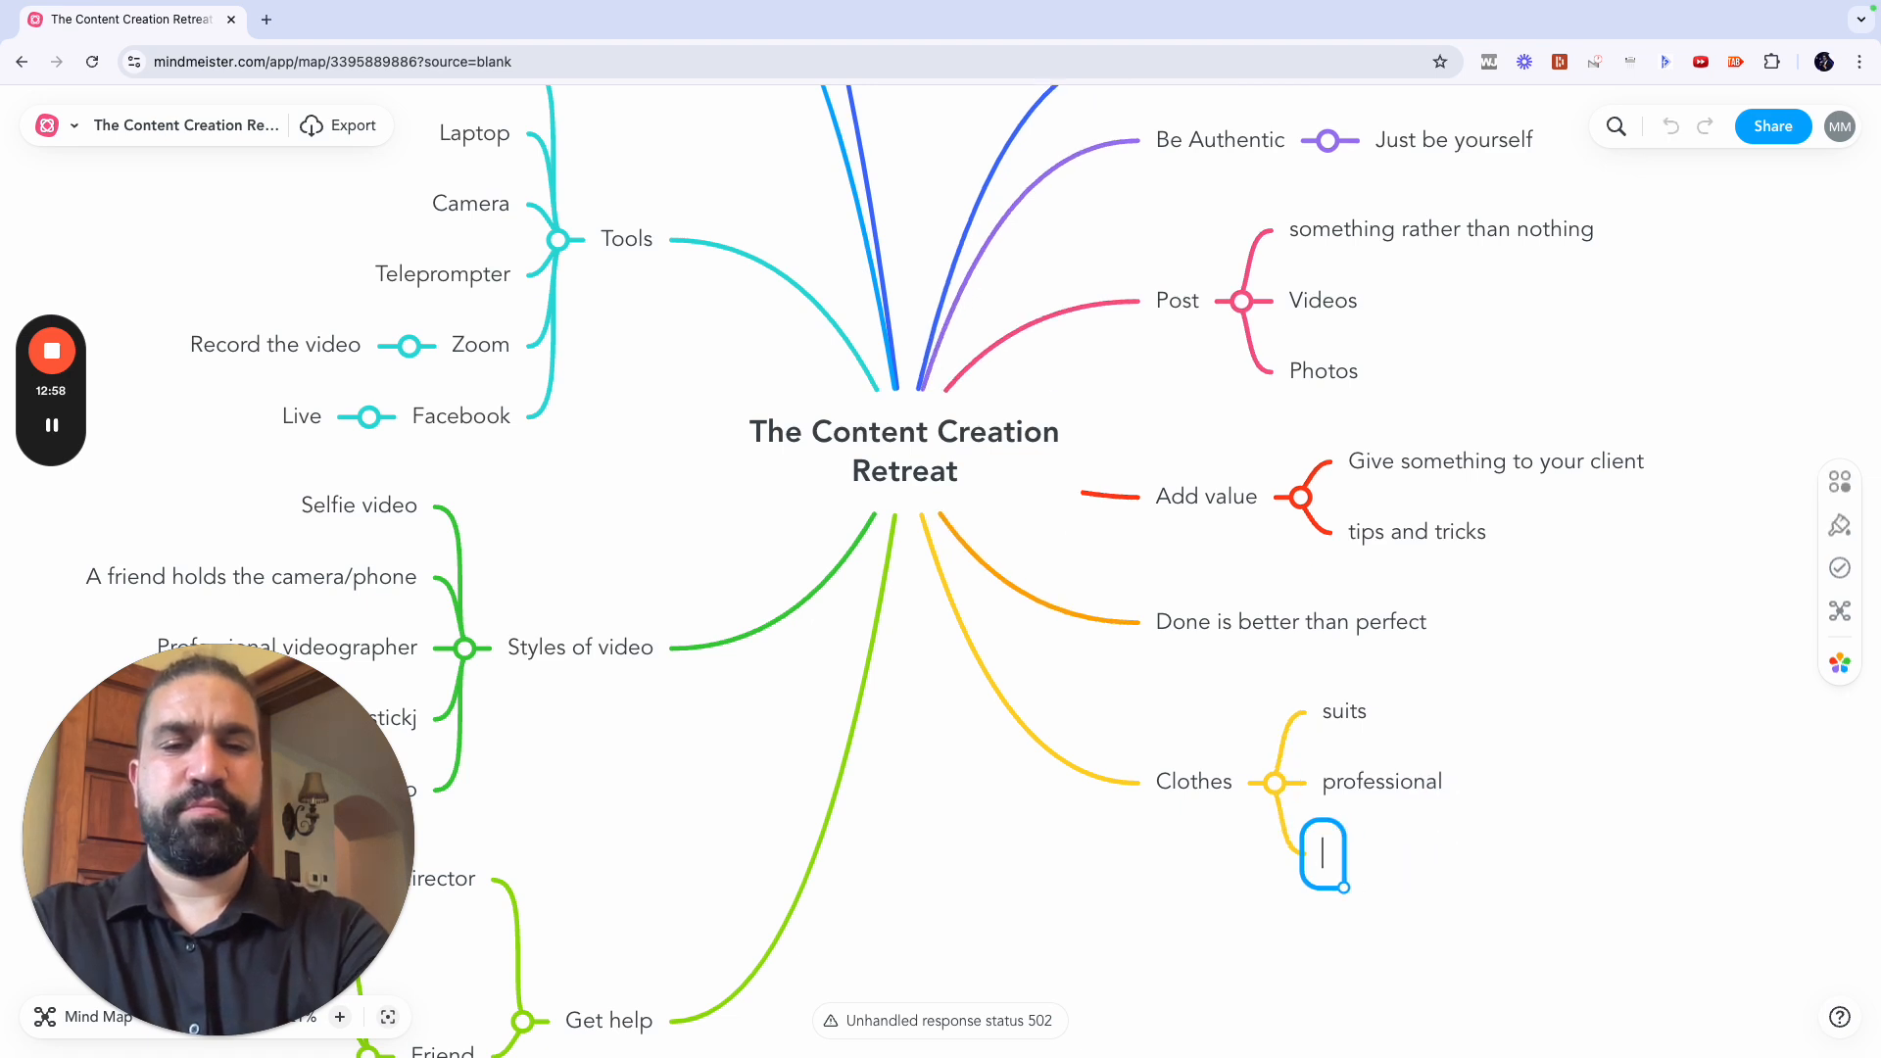
{"action": "type", "text": "on brand"}
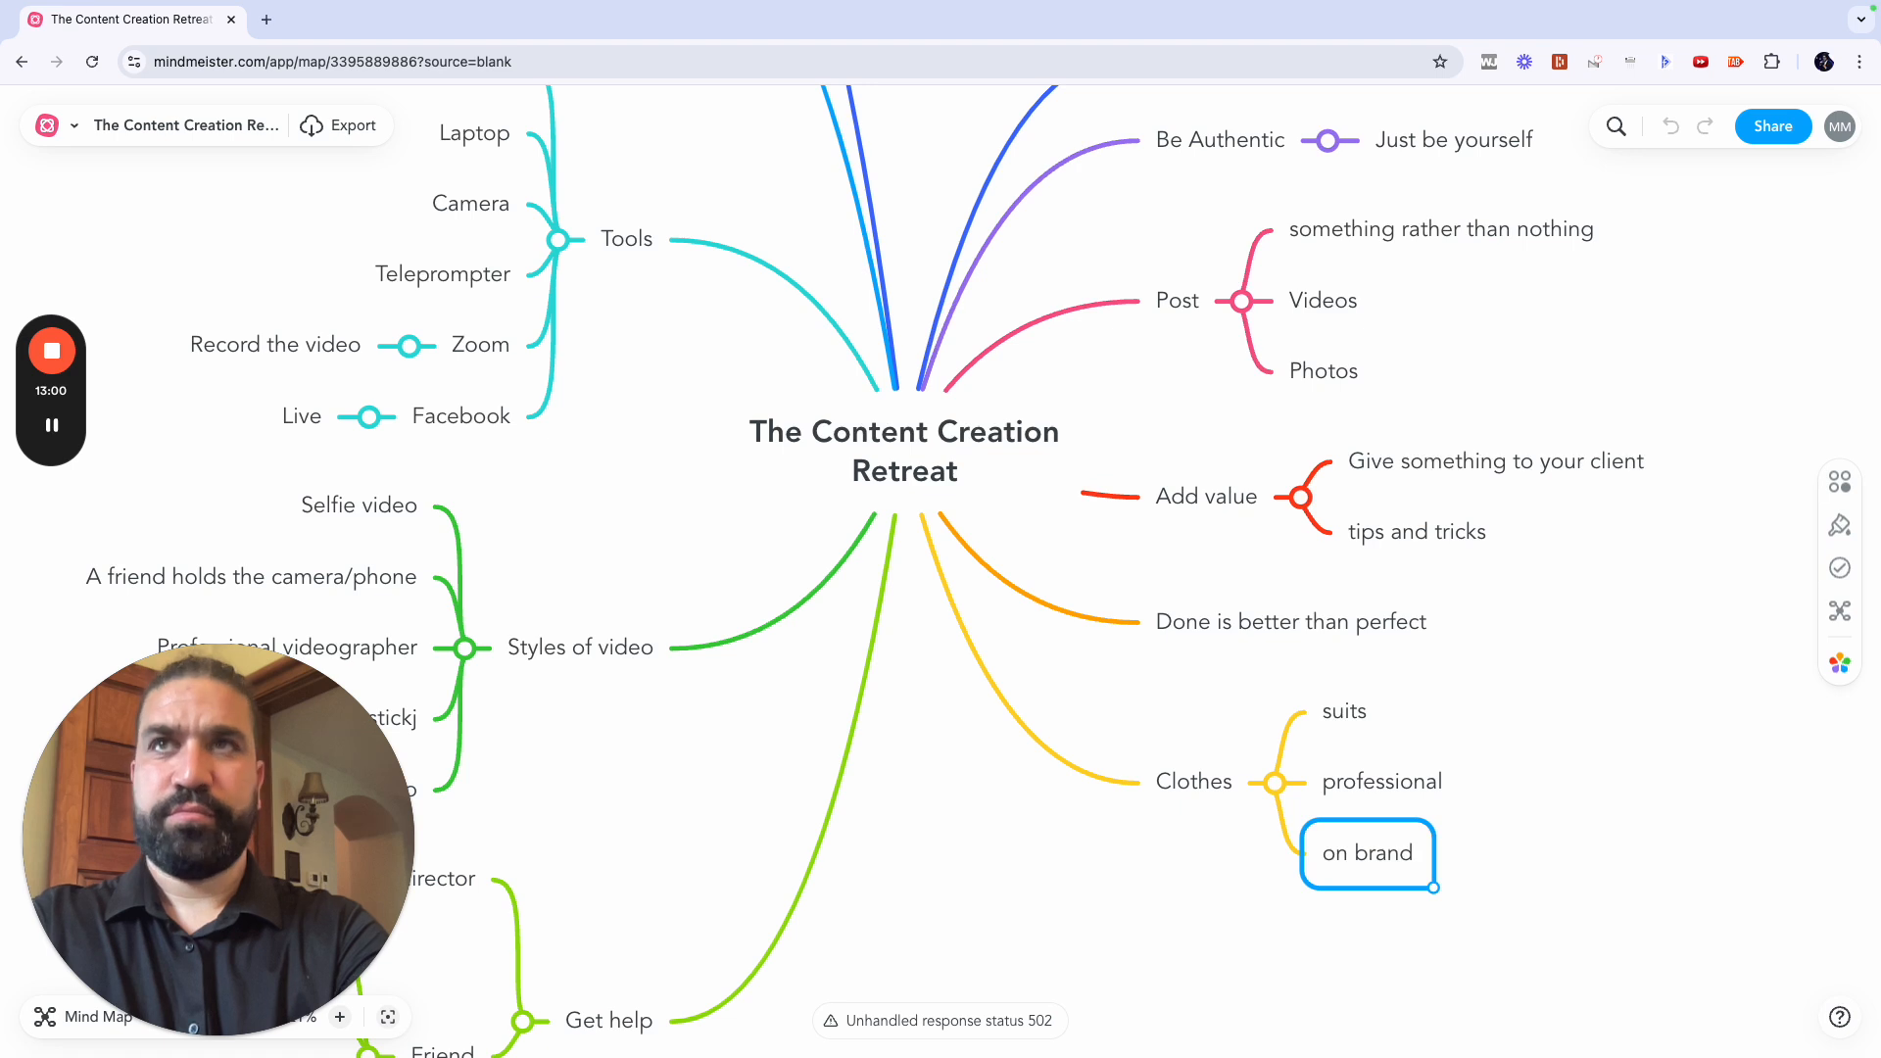
Step: Add "want to attract the right client" under the on brand topic and a further child topic "Comfortable" under Clothes
{"action": "key", "text": "Tab"}
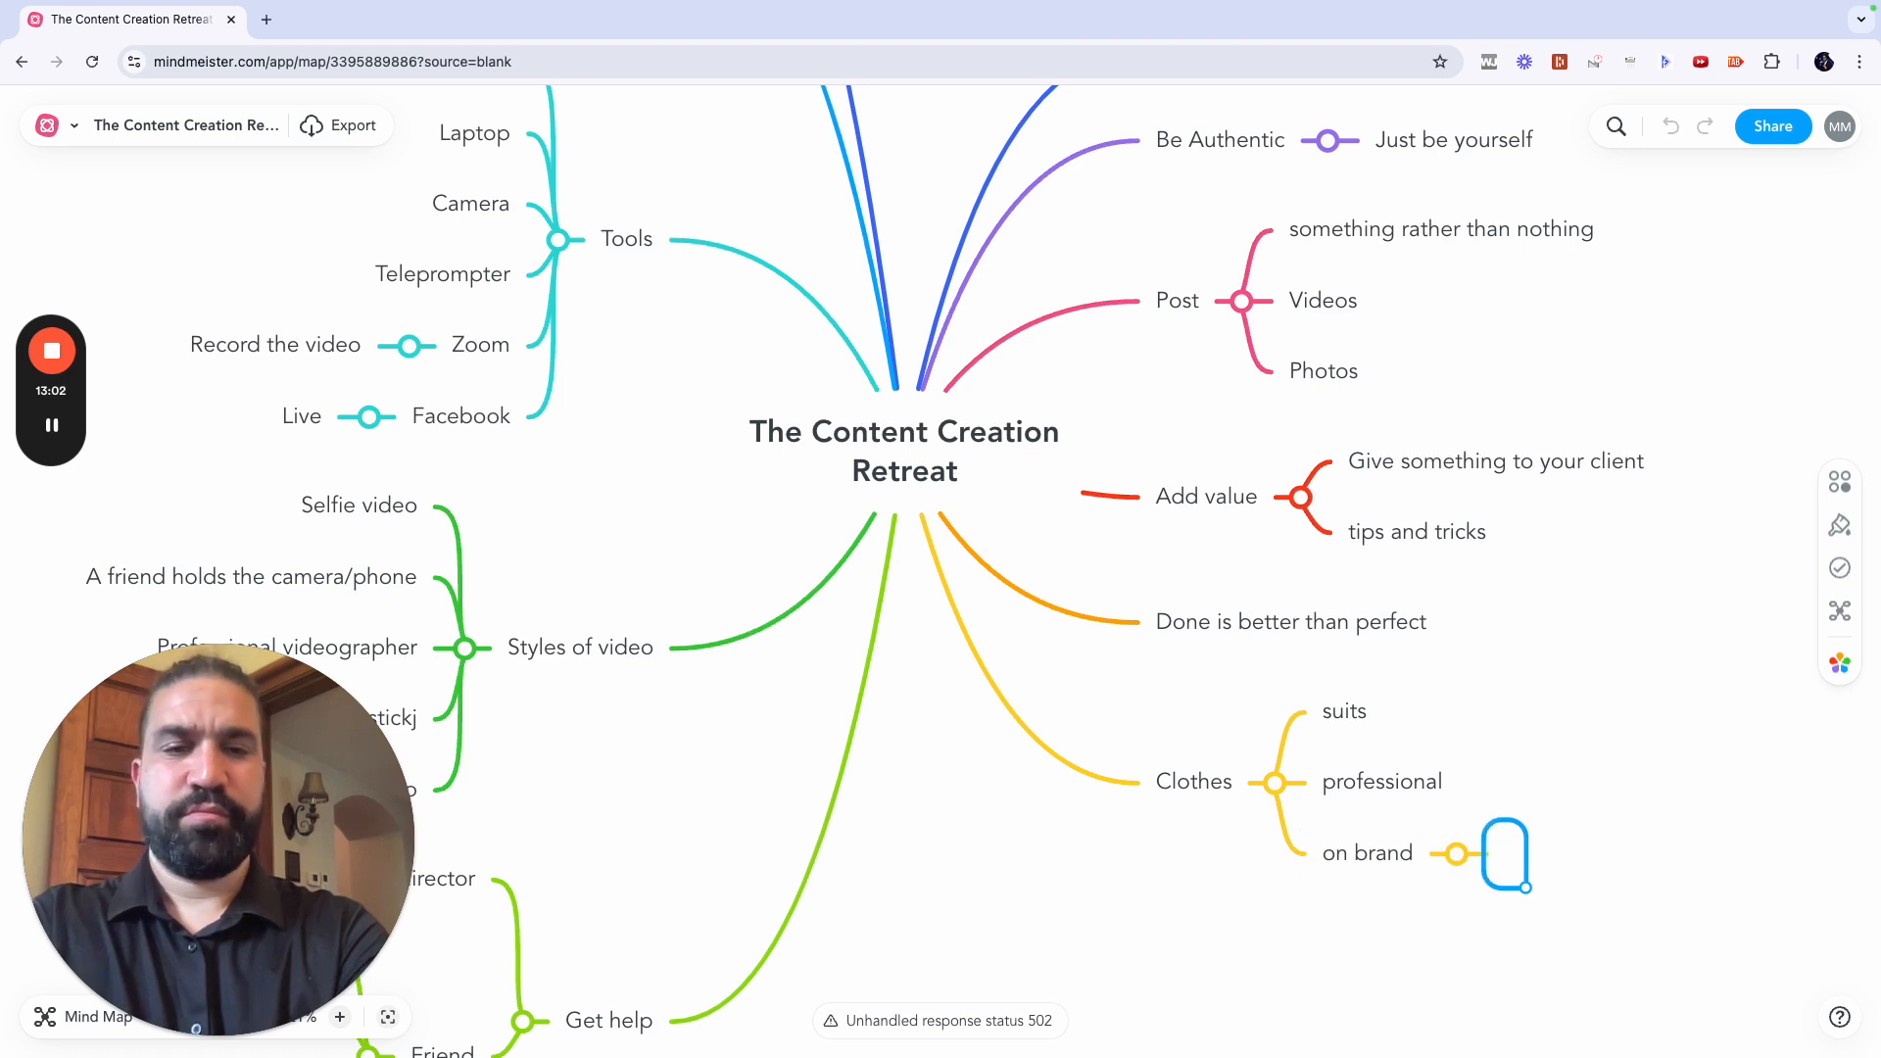
{"action": "type", "text": "want to"}
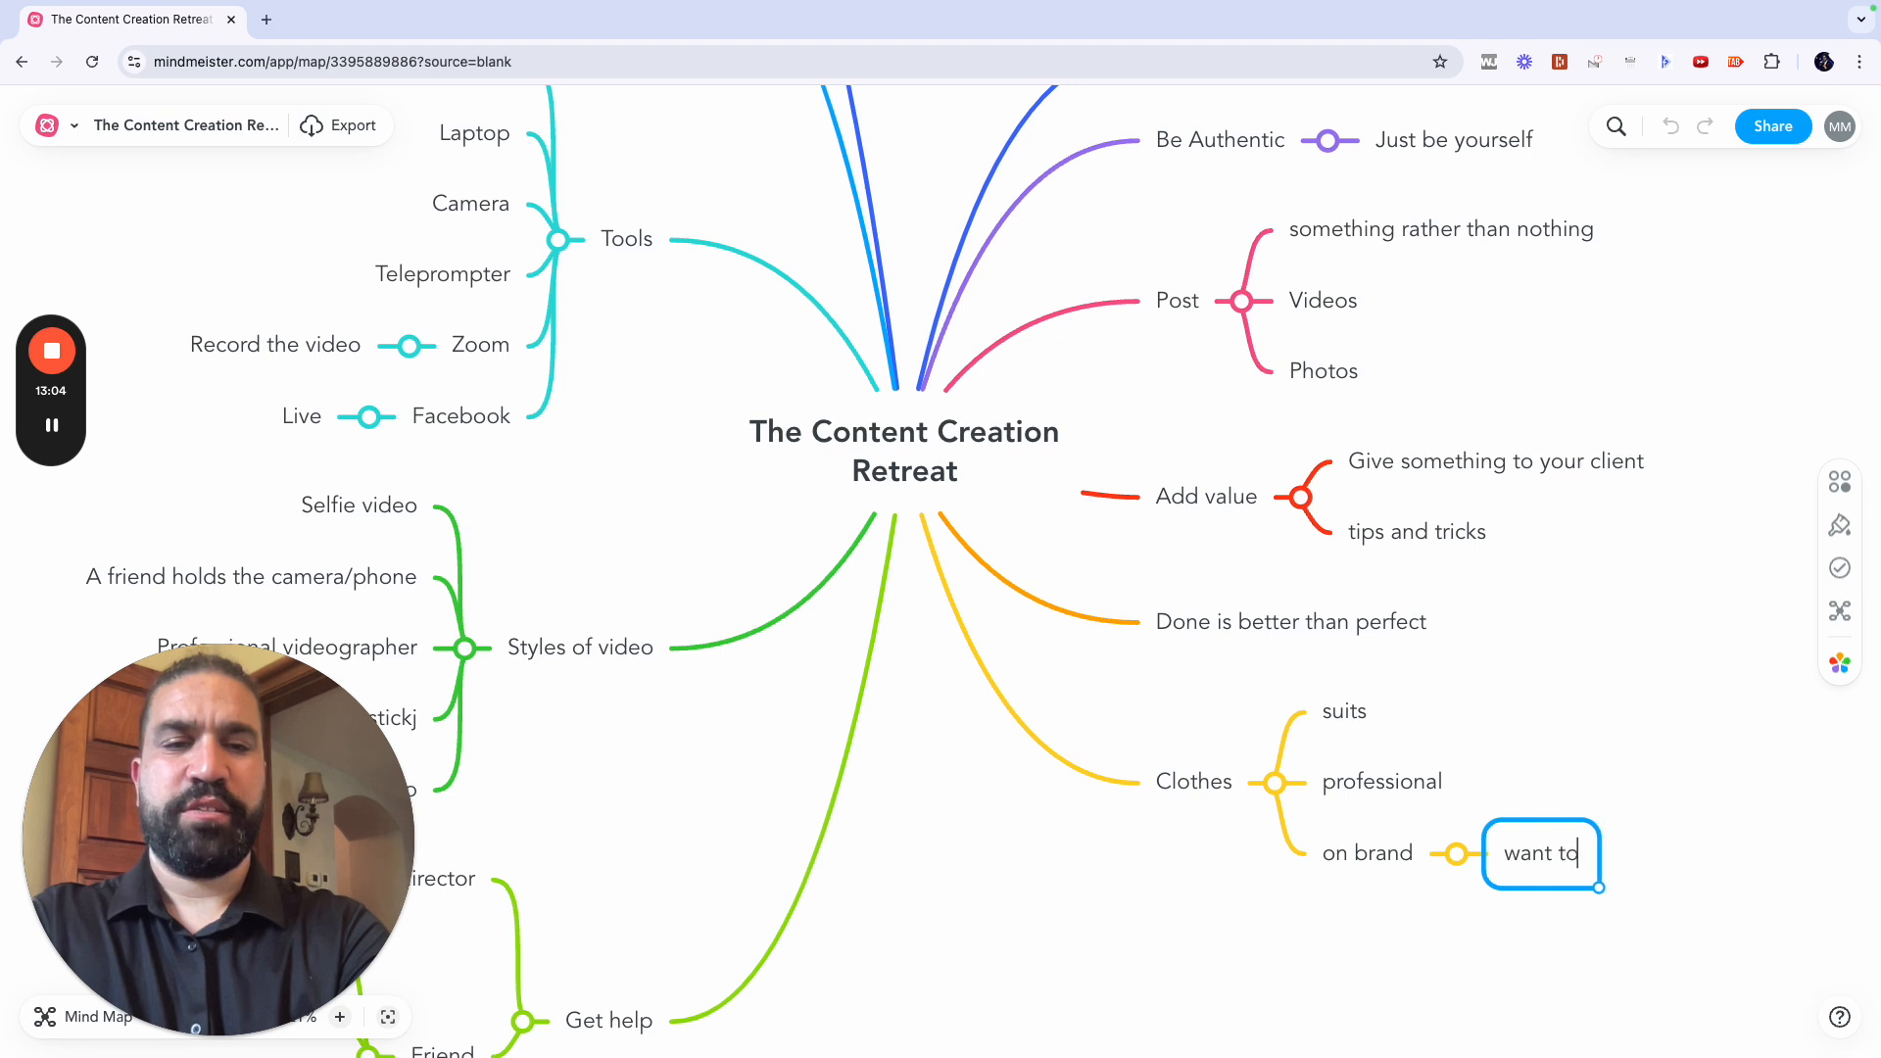
{"action": "type", "text": " attract the r"}
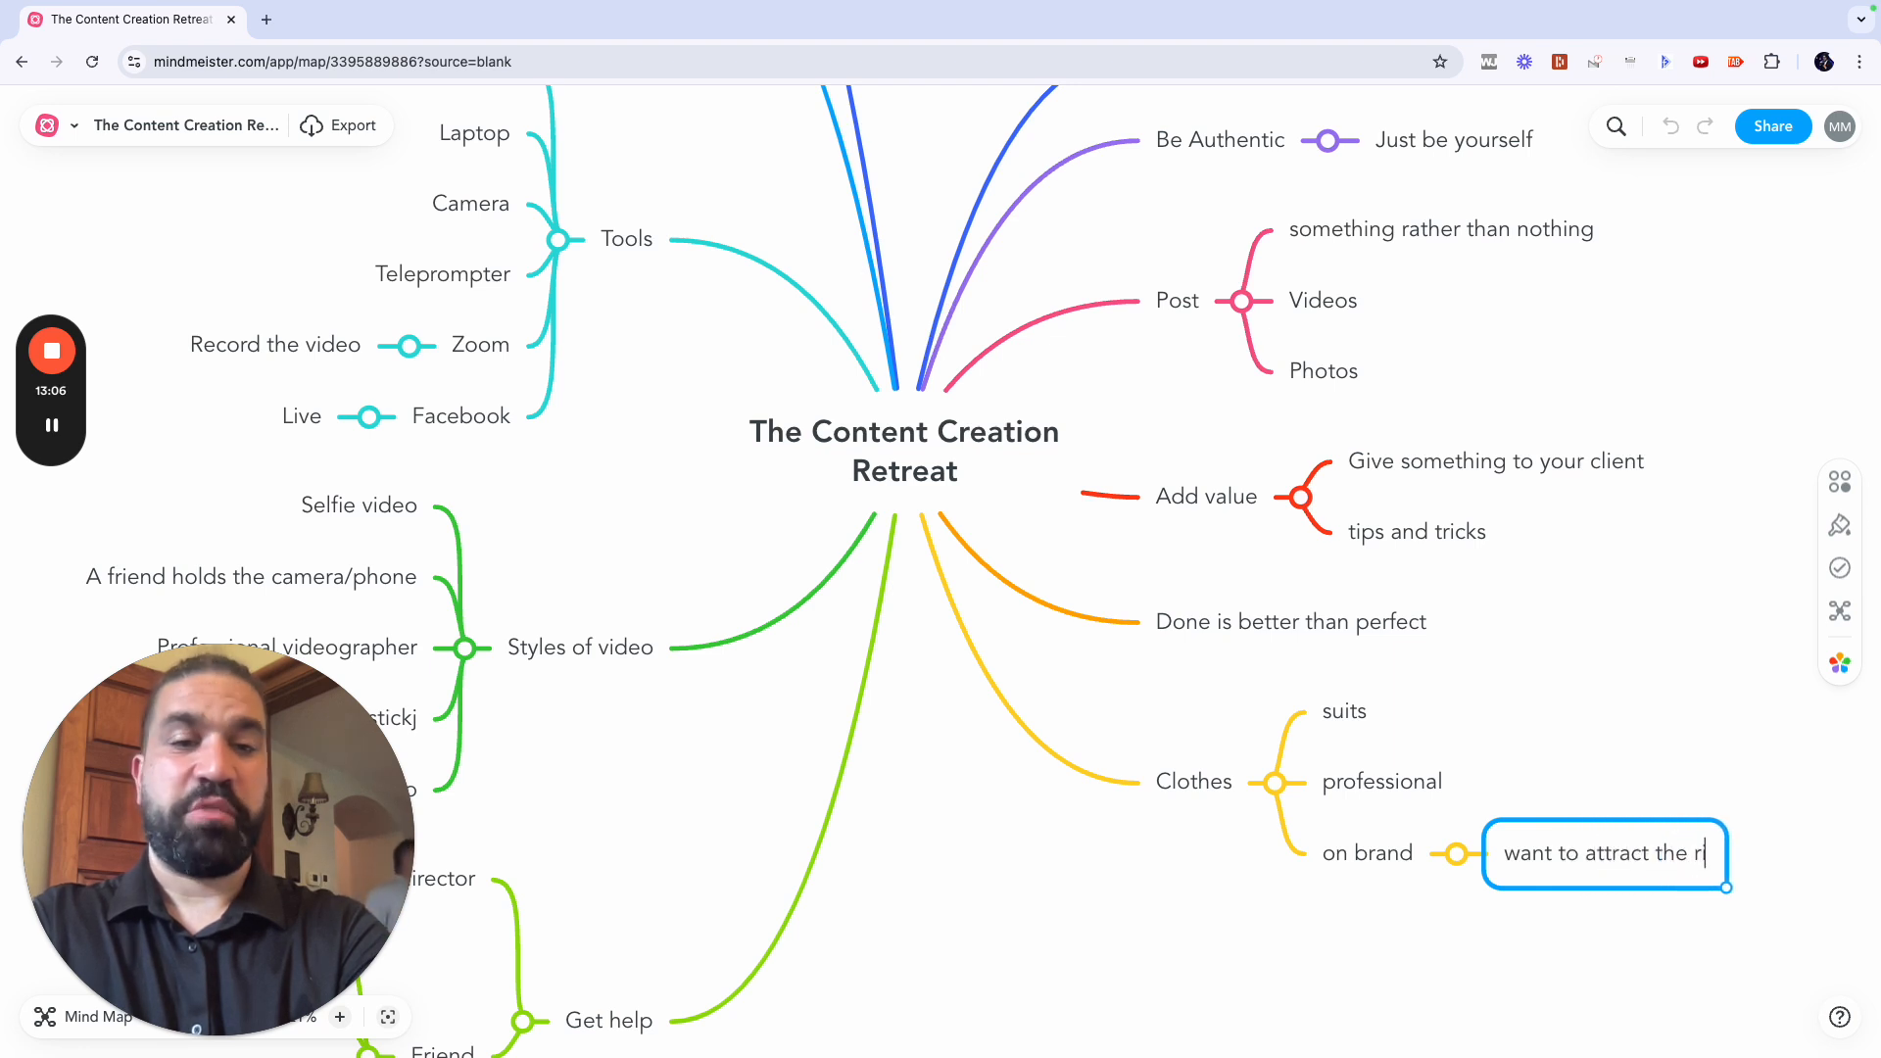
{"action": "type", "text": "ight client"}
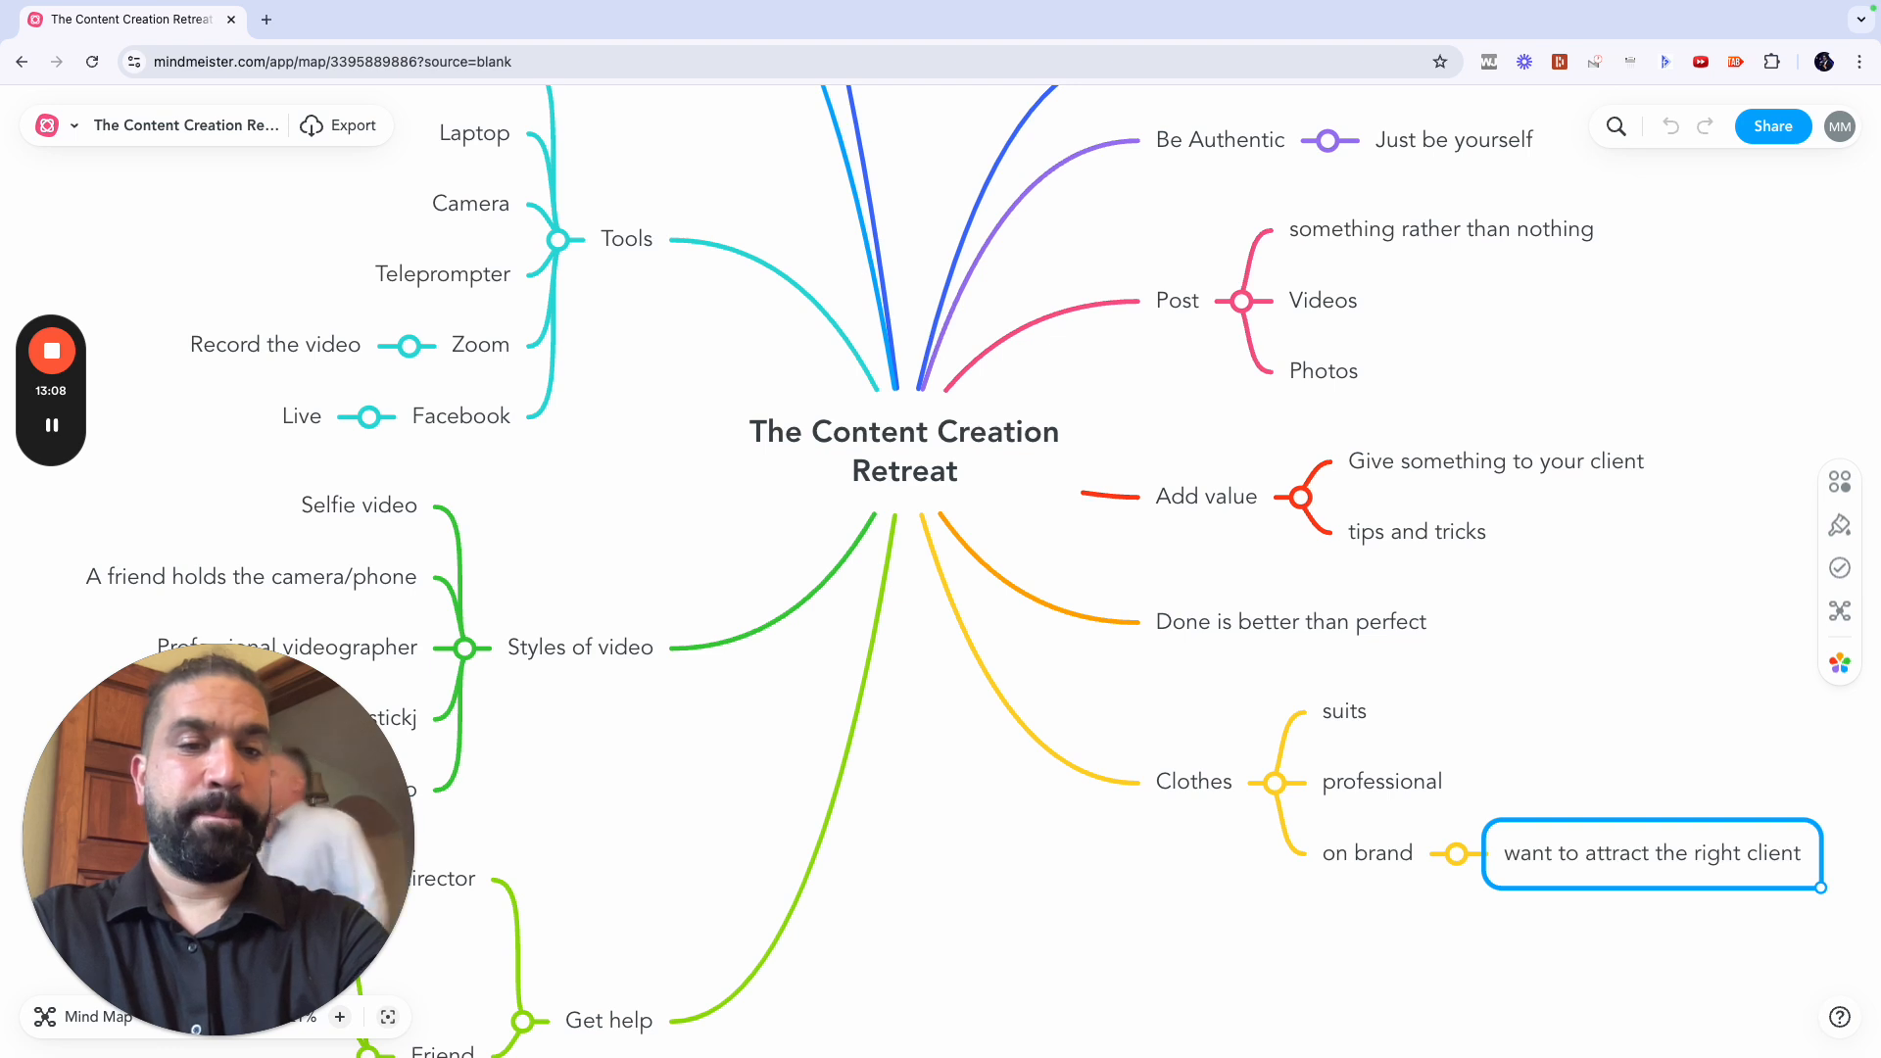
{"action": "key", "text": "Return"}
{"action": "left_click", "coordinate": [1194, 781]}
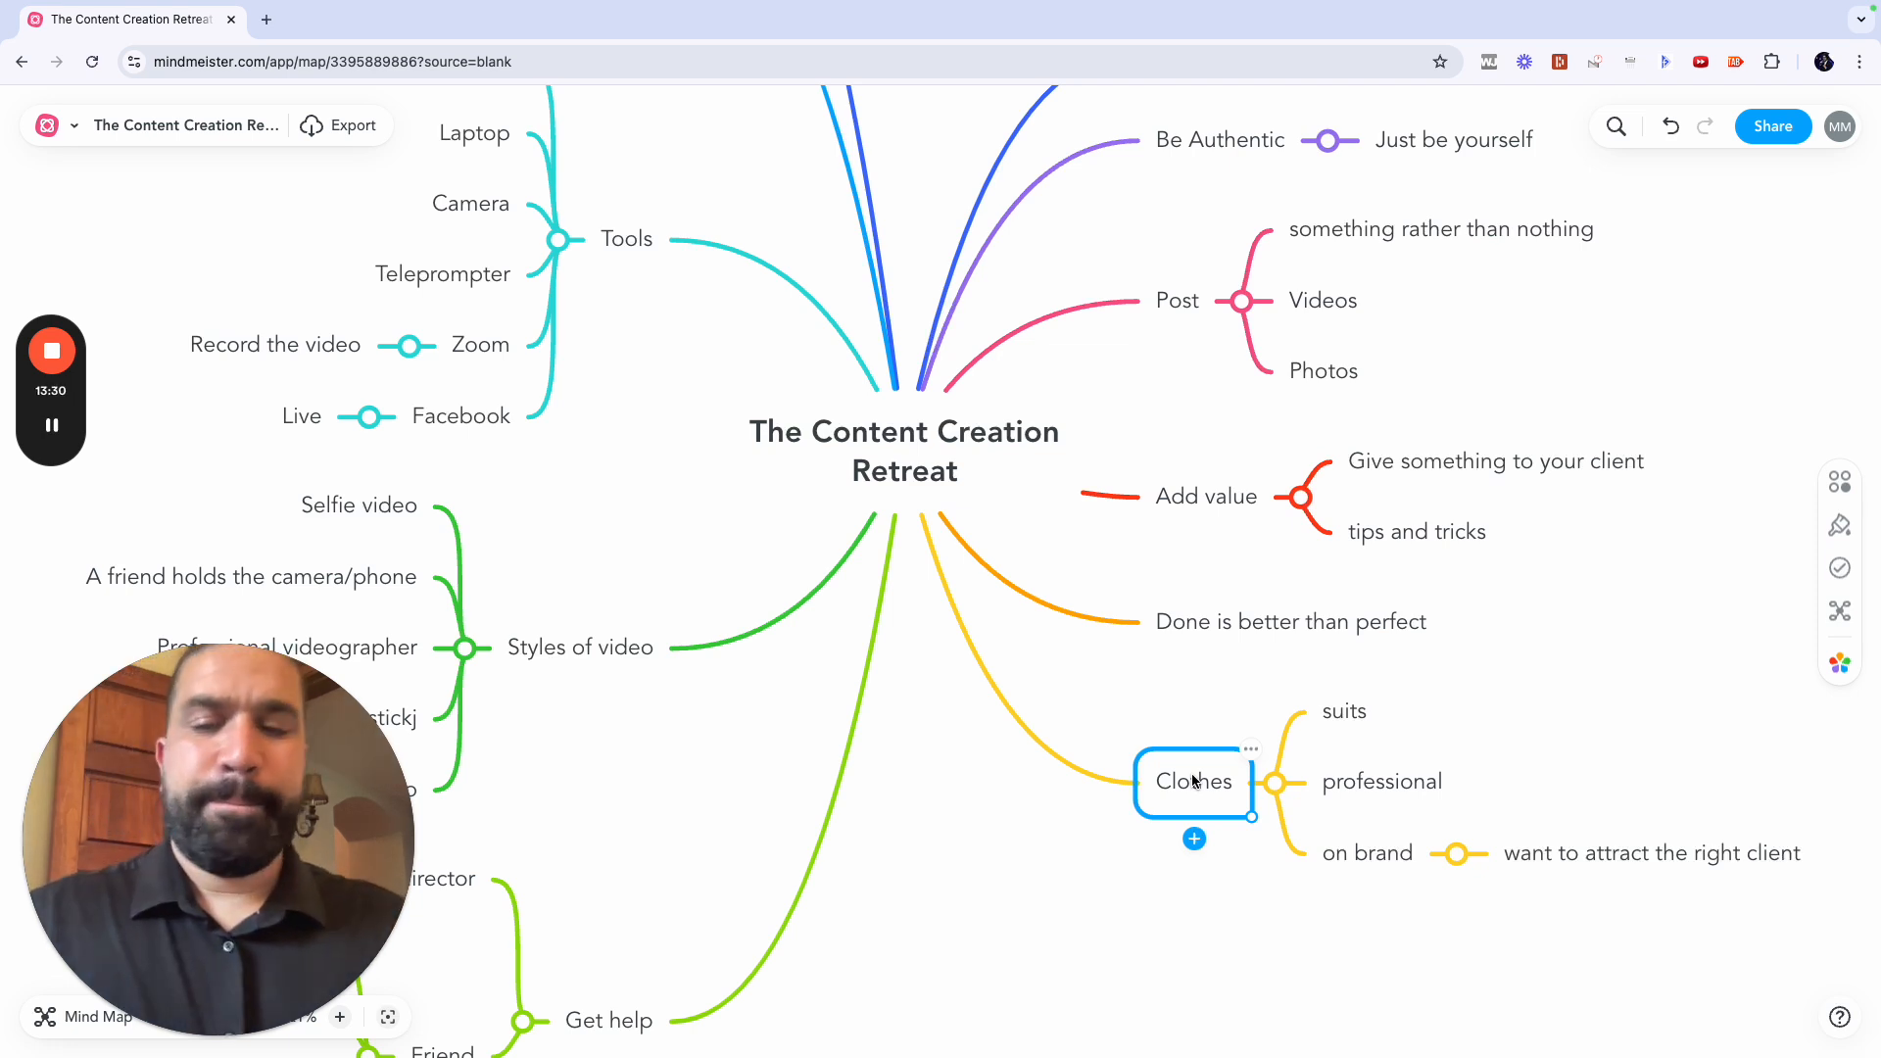
{"action": "type", "text": "Comfortable"}
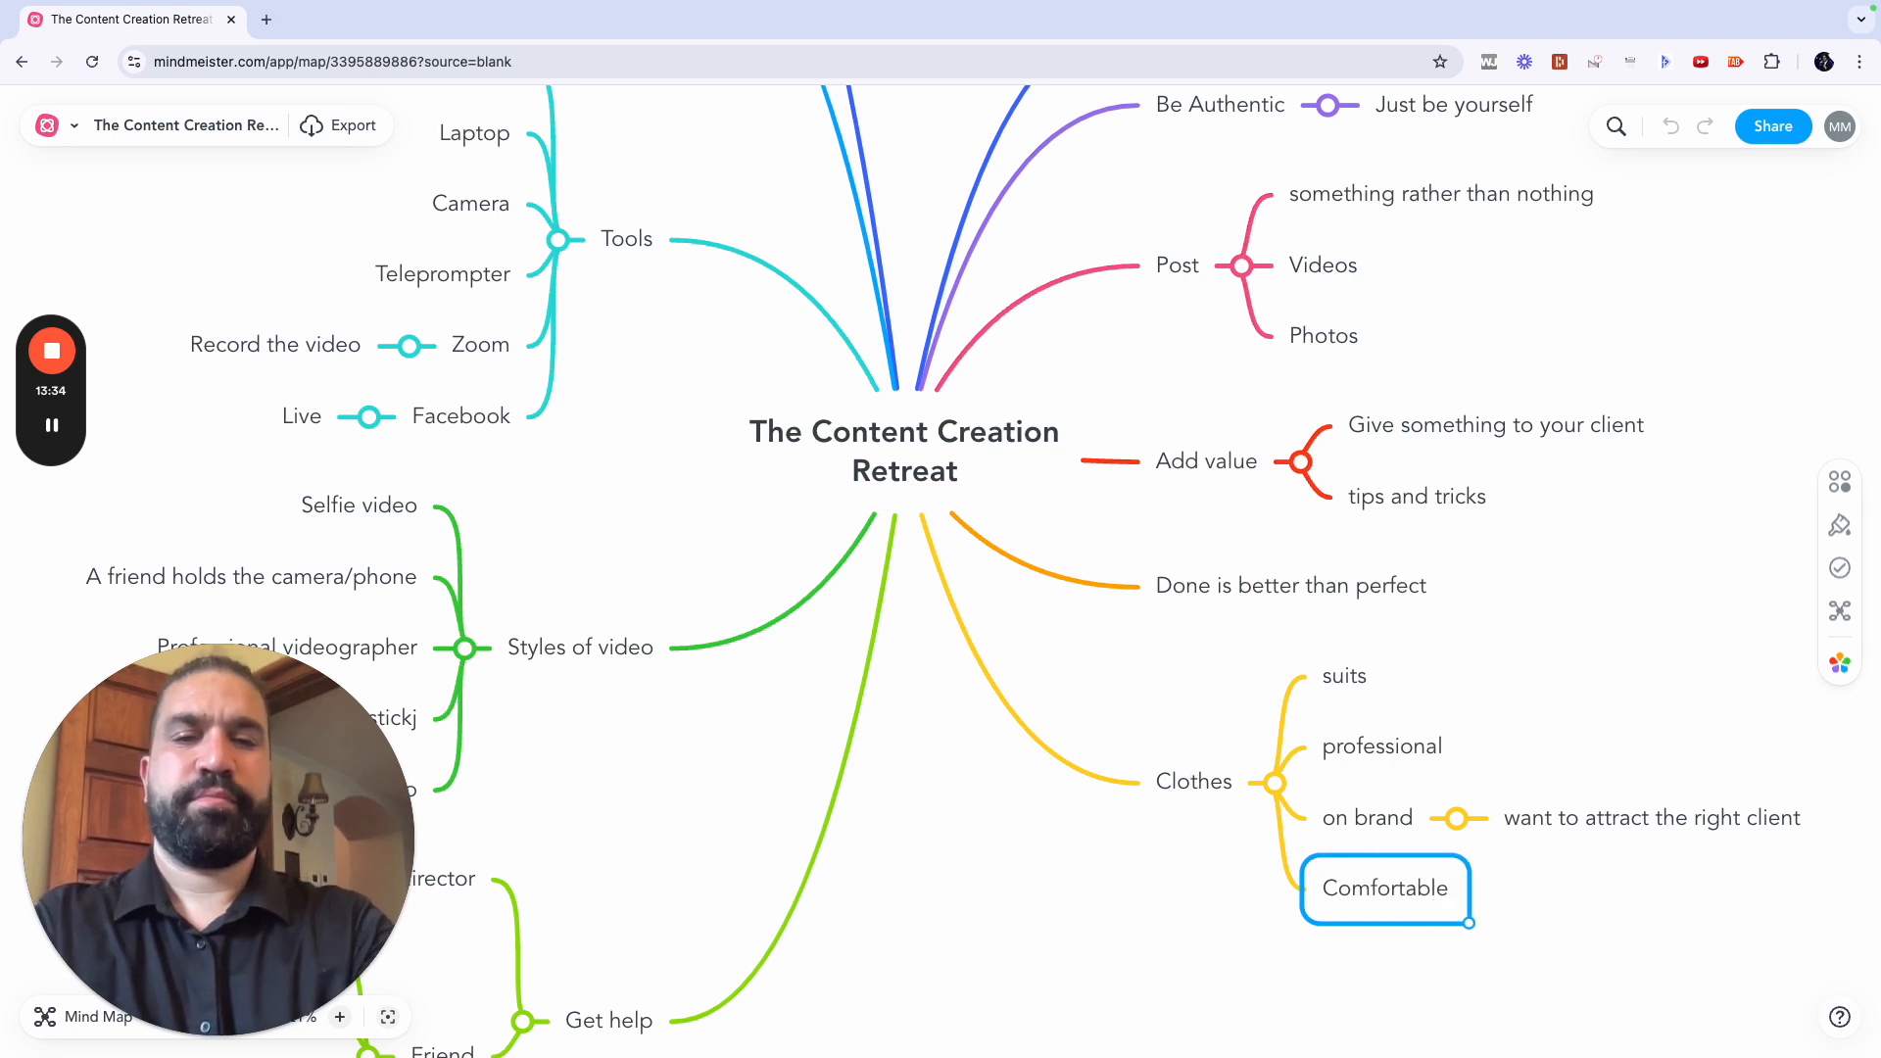
Step: Add a main topic "Presence" to the central topic The Content Creation Retreat
{"action": "left_click", "coordinate": [939, 480]}
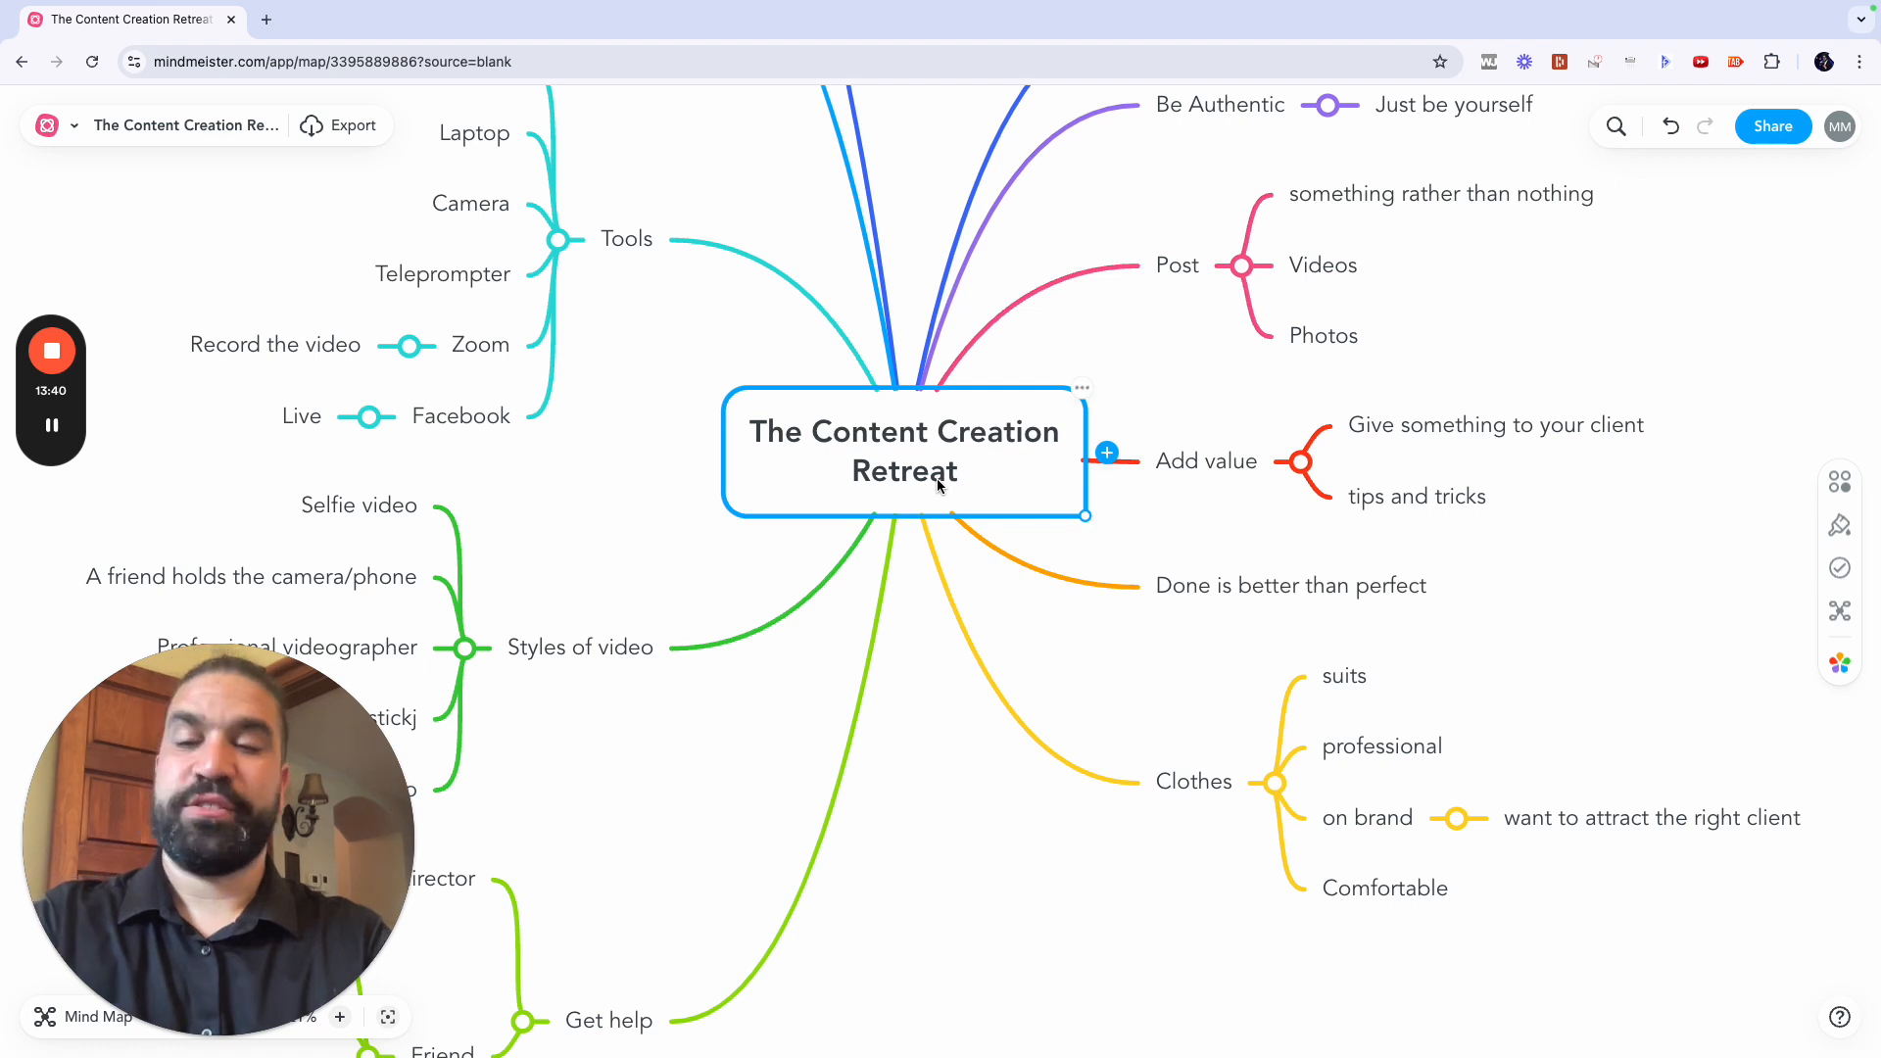
{"action": "key", "text": "Tab"}
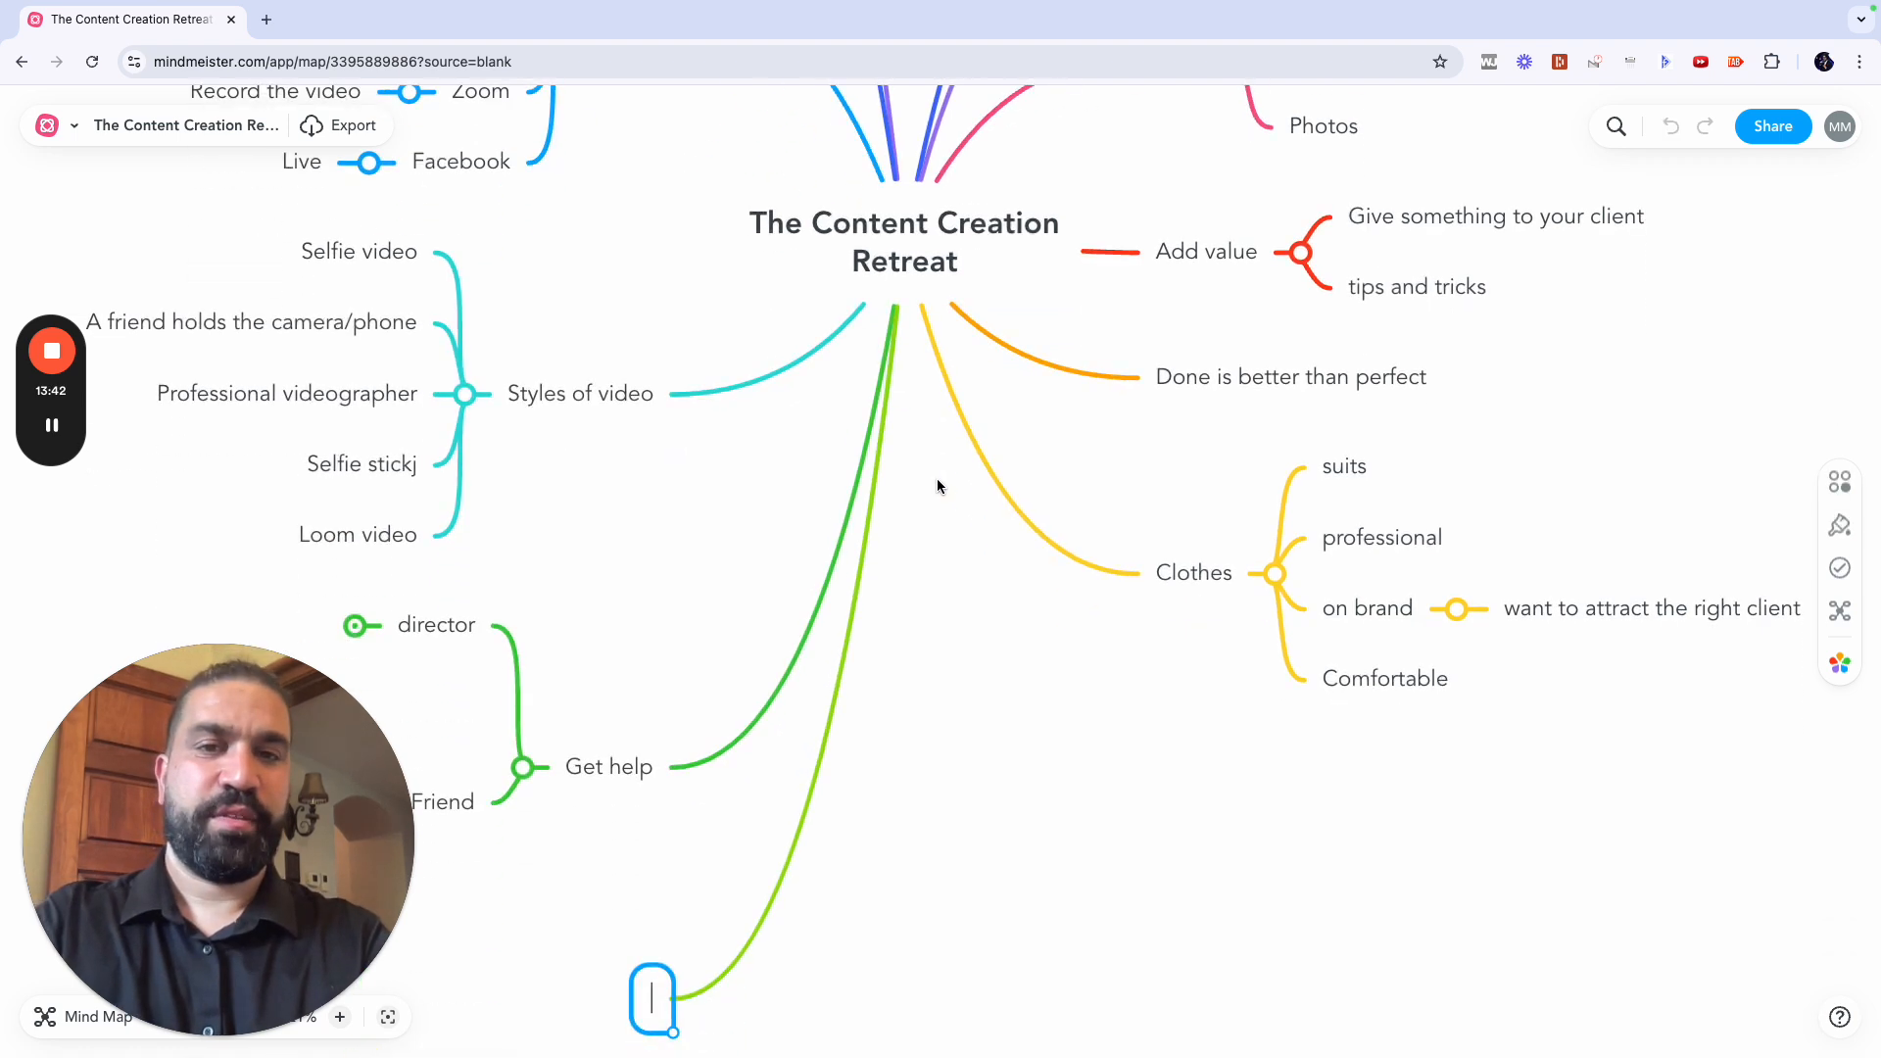
{"action": "type", "text": "Presence"}
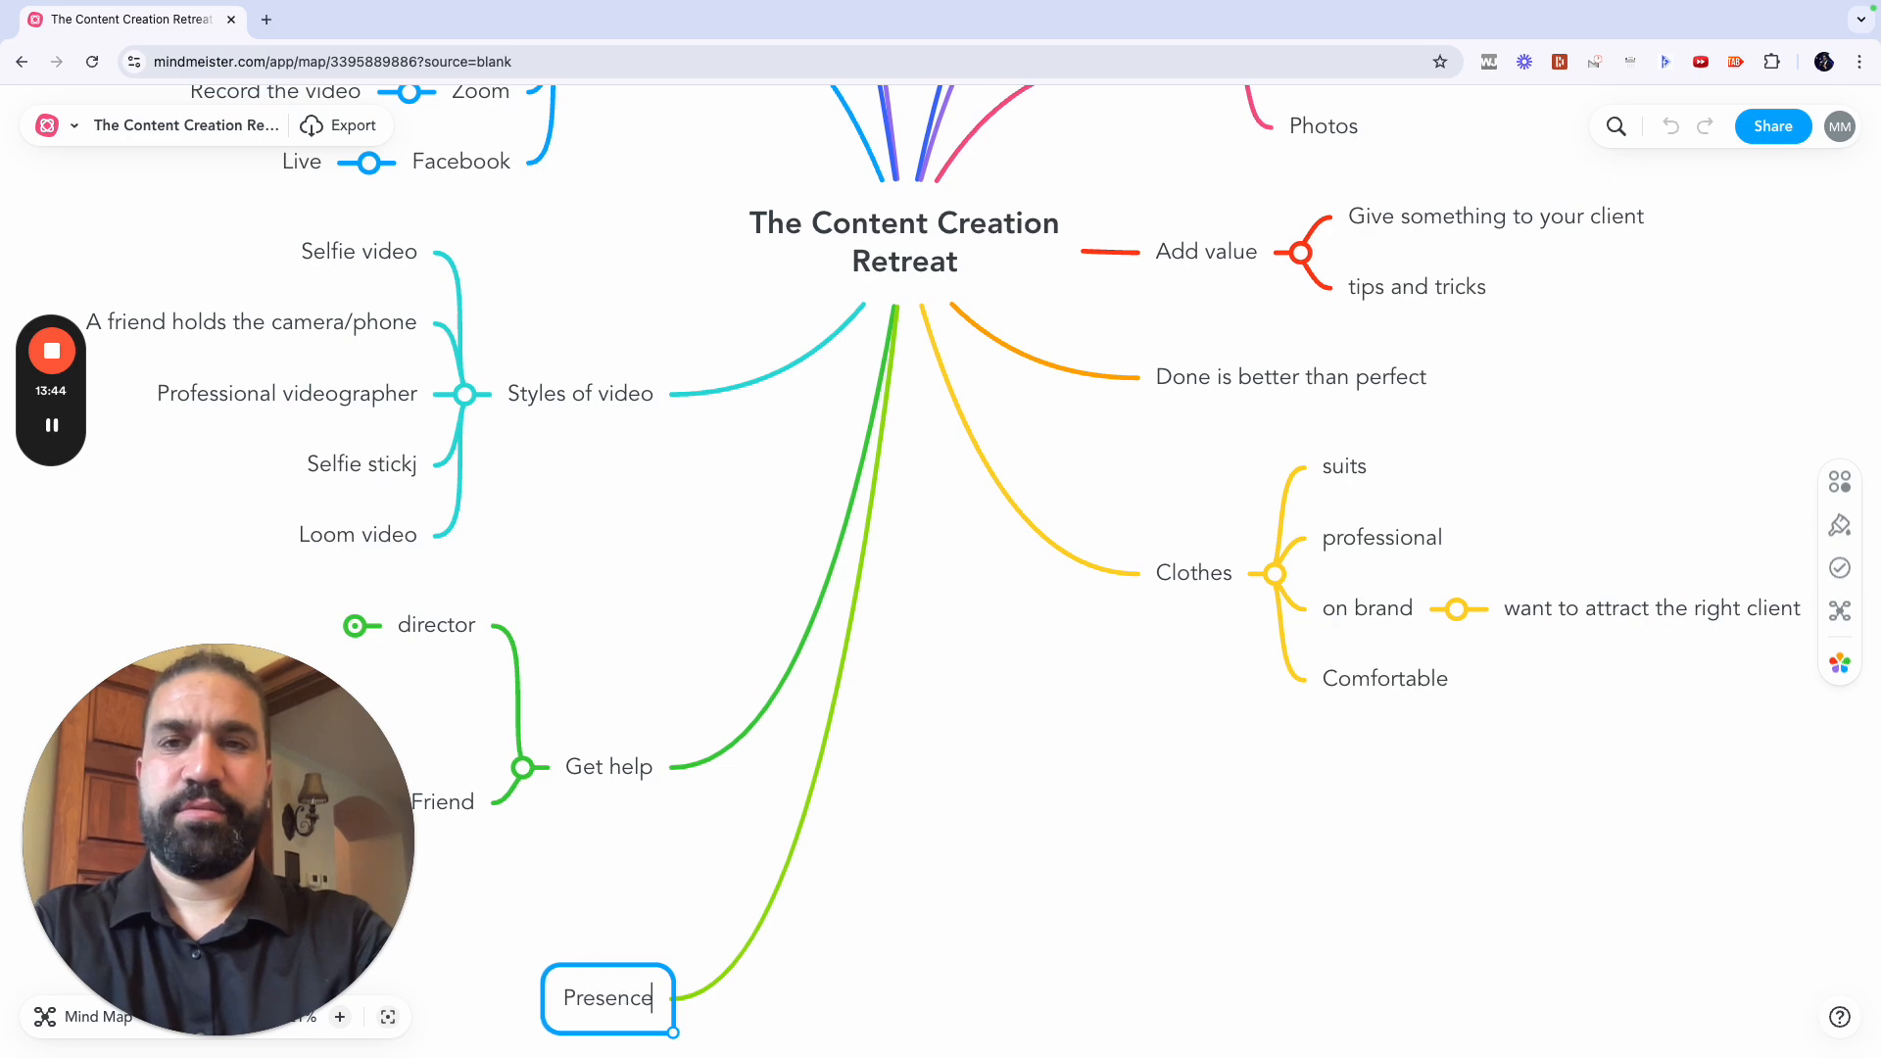
Step: Add the child topic "Clothese does not distract from you" under the Presence topic that holds Branding
{"action": "scroll", "coordinate": [932, 487], "scroll_direction": "up", "scroll_amount": 5}
{"action": "scroll", "coordinate": [933, 534], "scroll_direction": "up", "scroll_amount": 4}
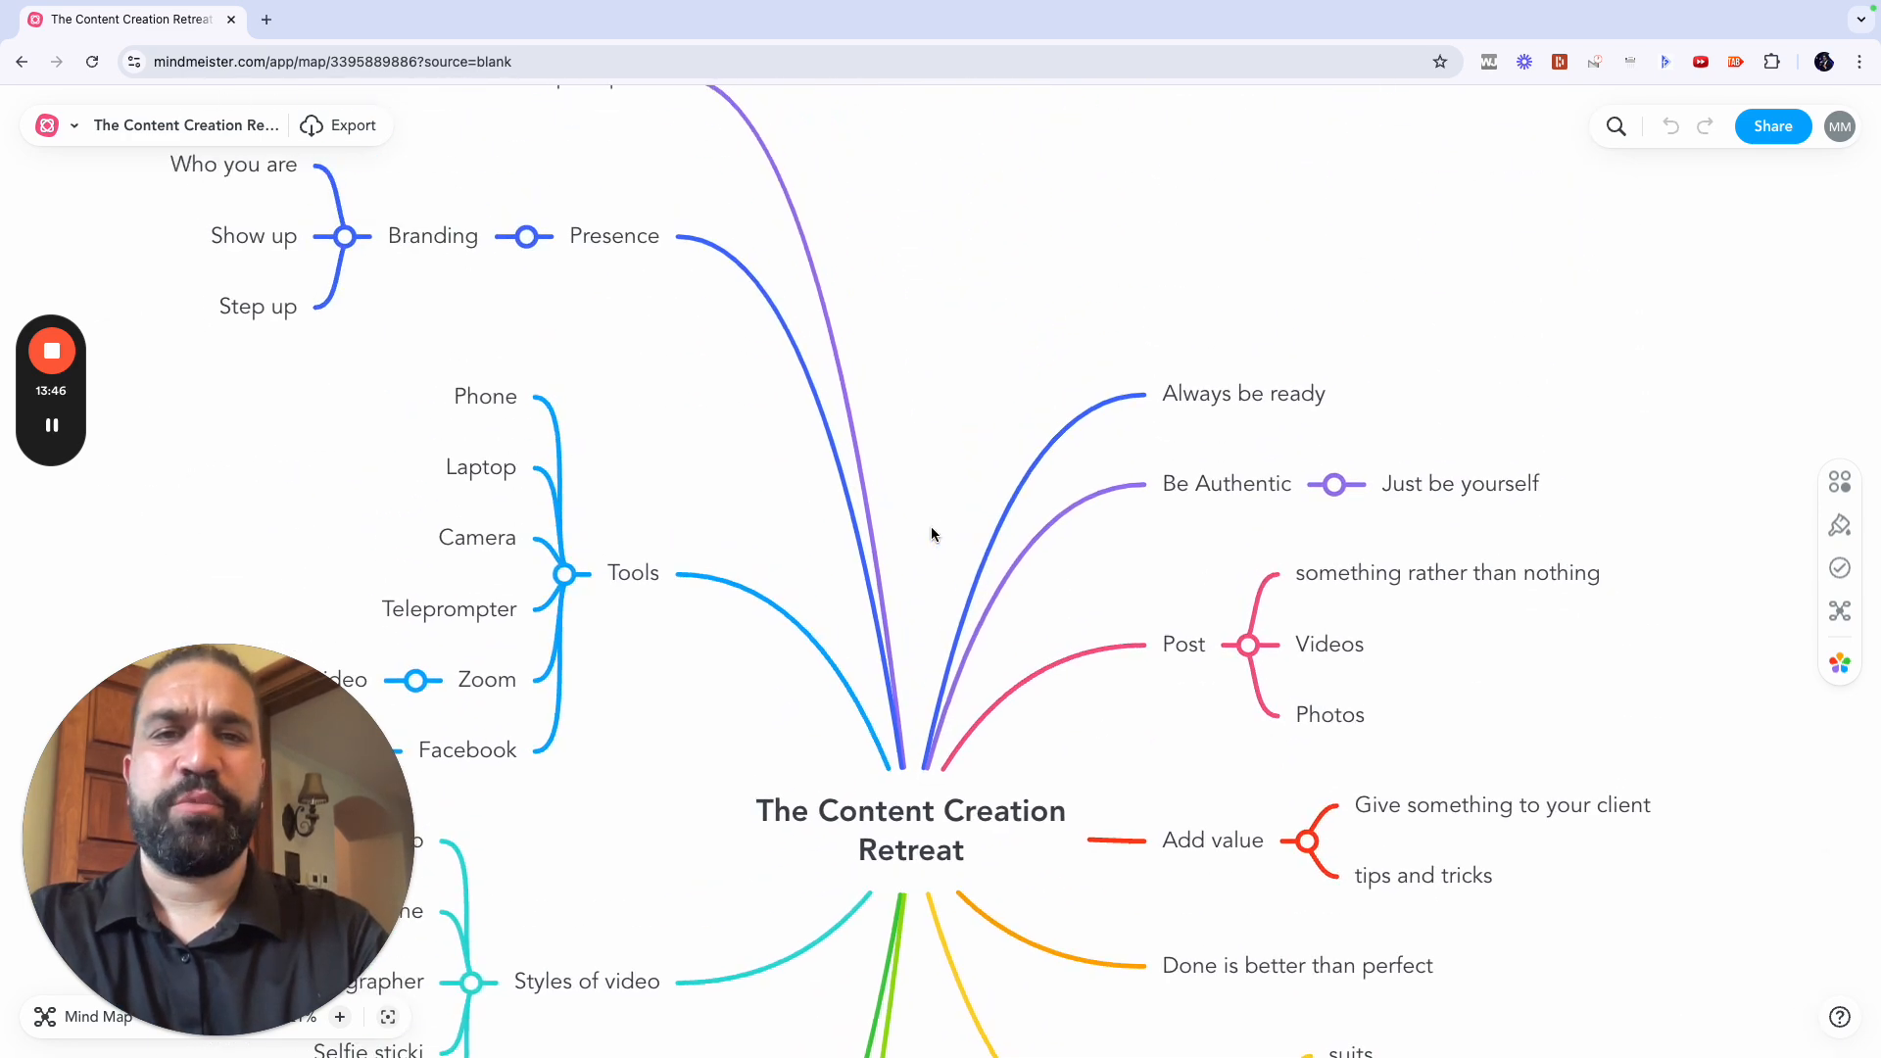
{"action": "left_click", "coordinate": [605, 267]}
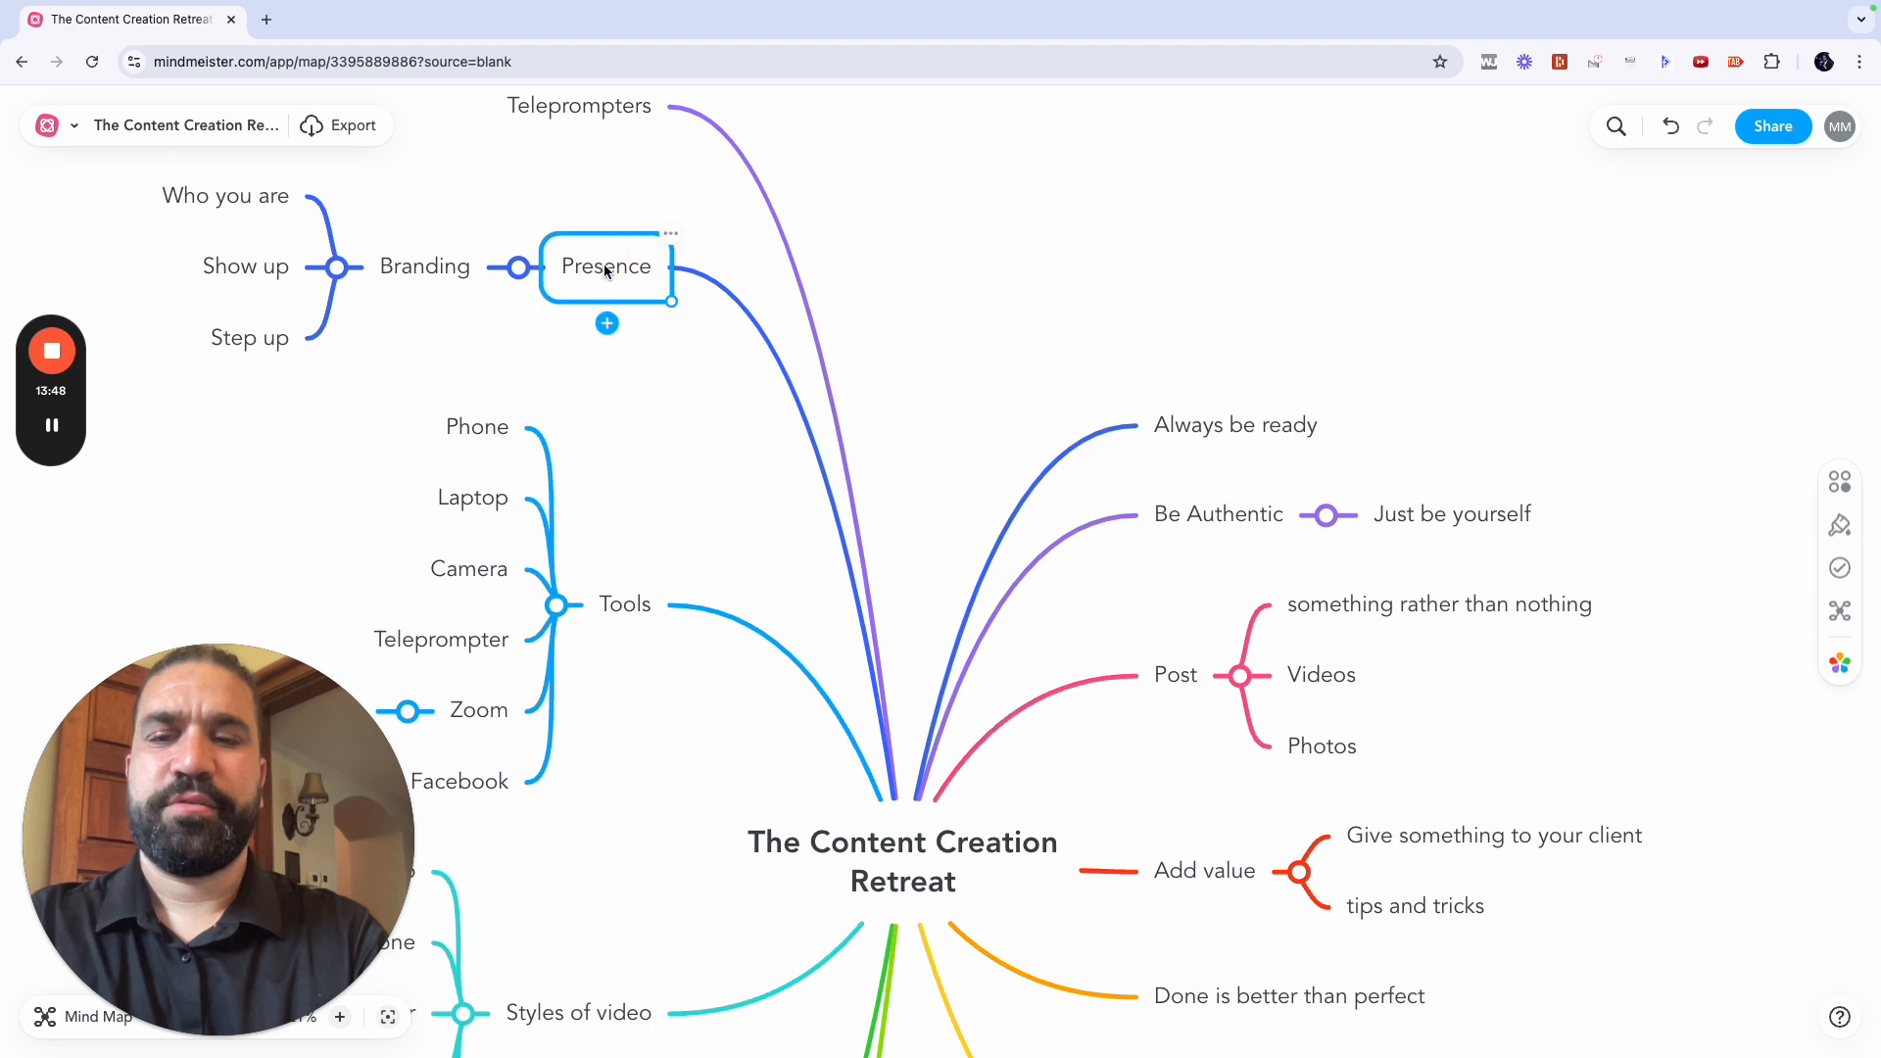
{"action": "key", "text": "Tab"}
{"action": "type", "text": "Clothe"}
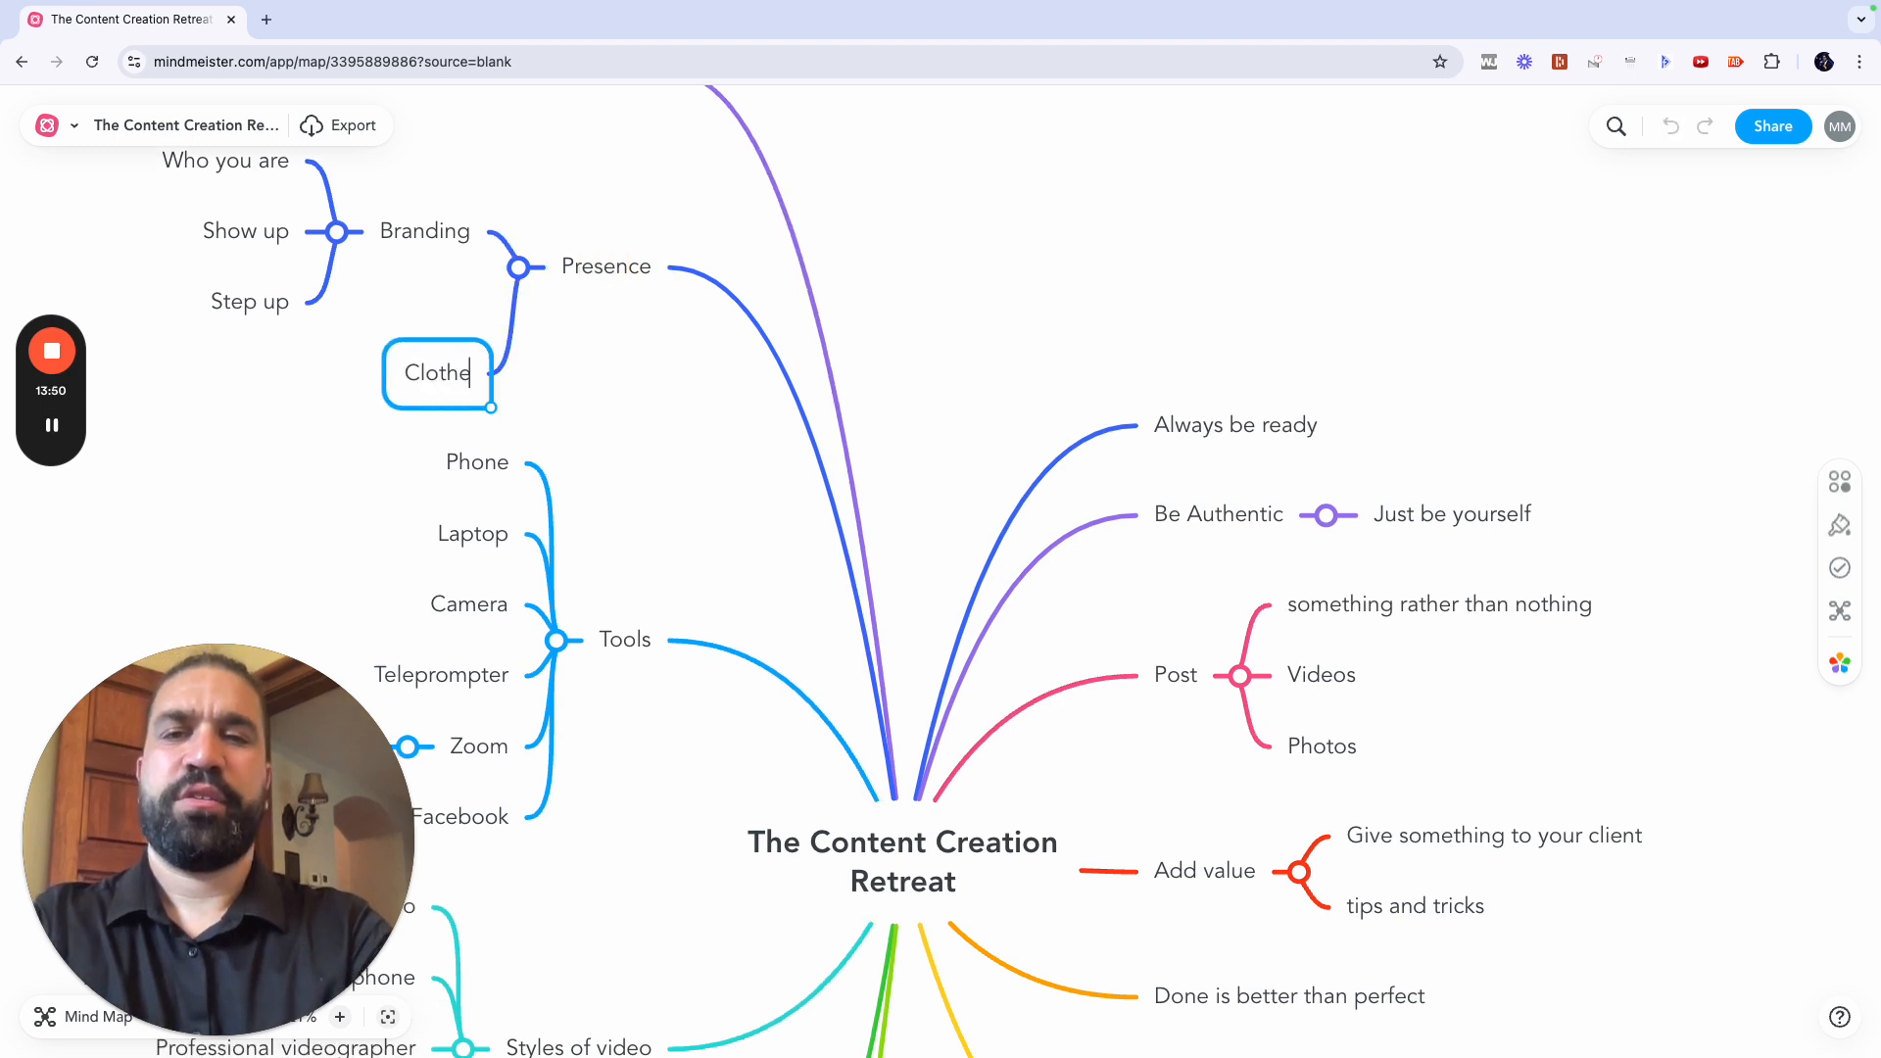
{"action": "type", "text": "se does not sistract from you"}
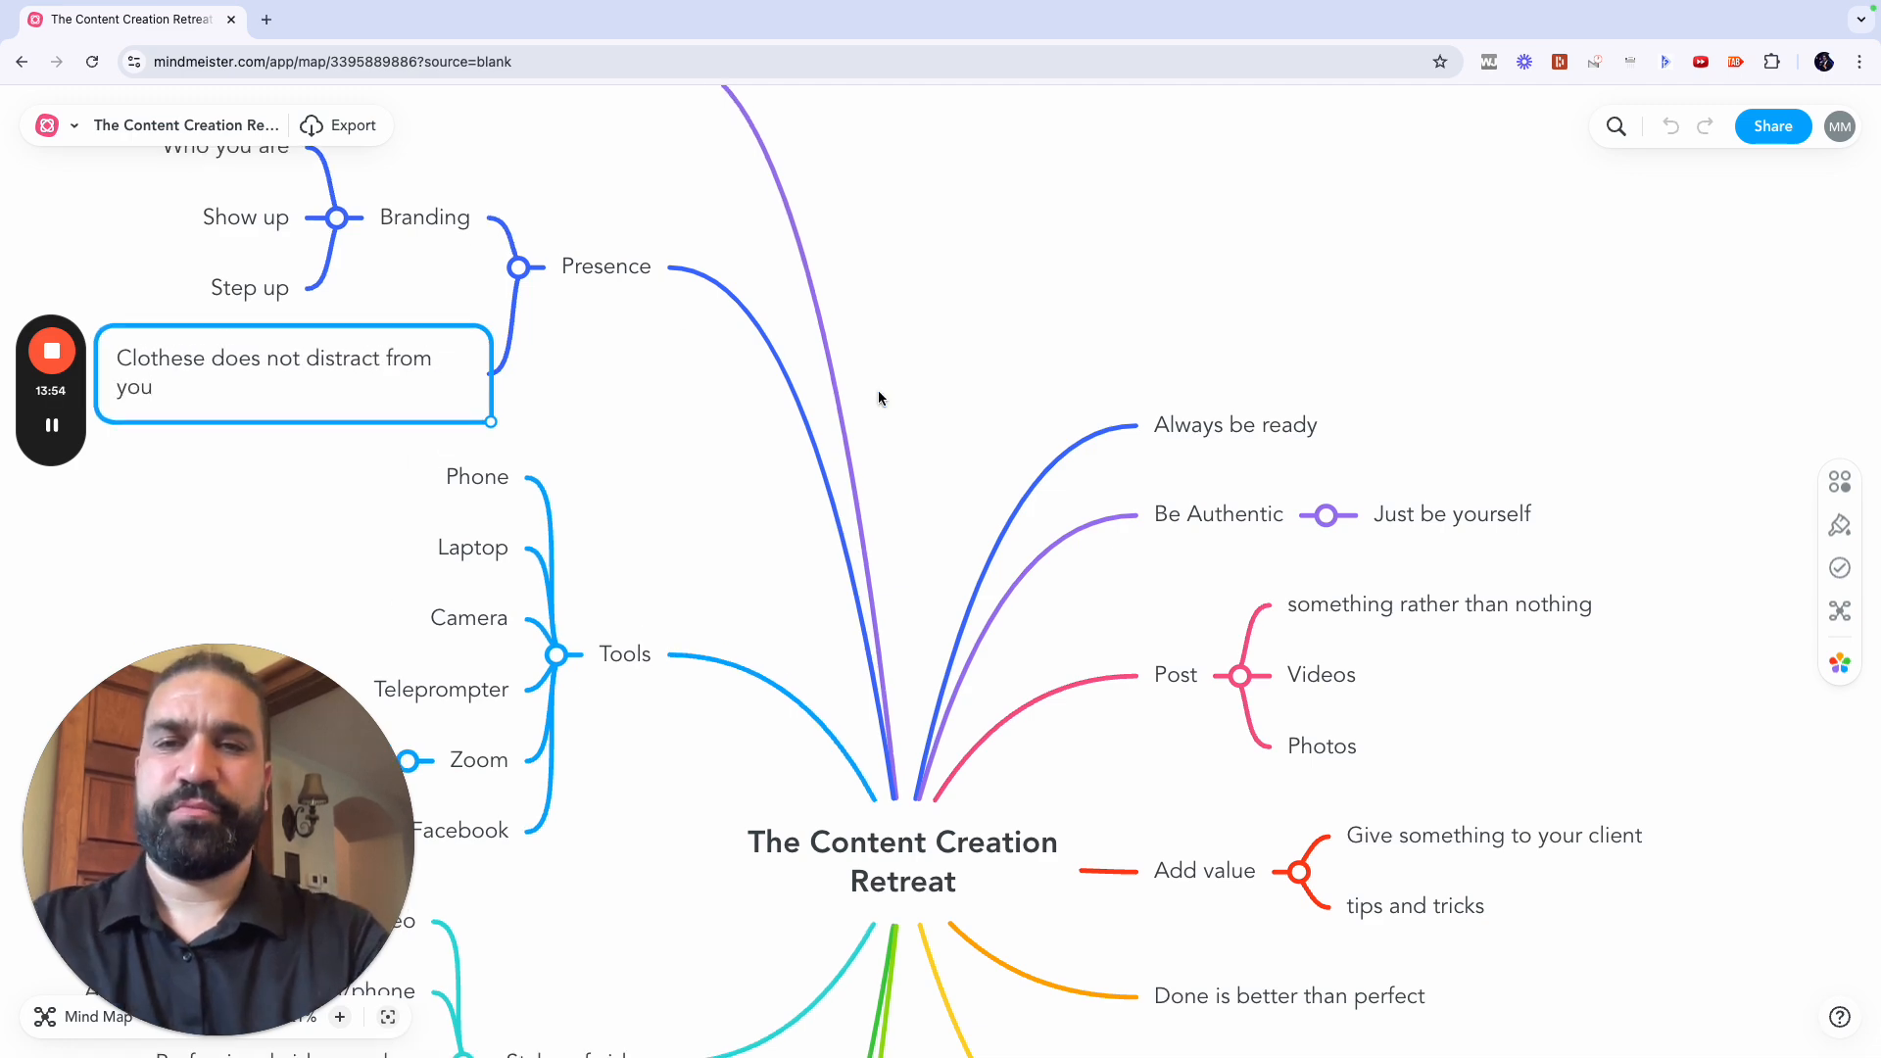
{"action": "key", "text": "Return"}
Step: Move the Teleprompters topic to the right side of the map, above Always be ready
{"action": "scroll", "coordinate": [686, 444], "scroll_direction": "up", "scroll_amount": 4}
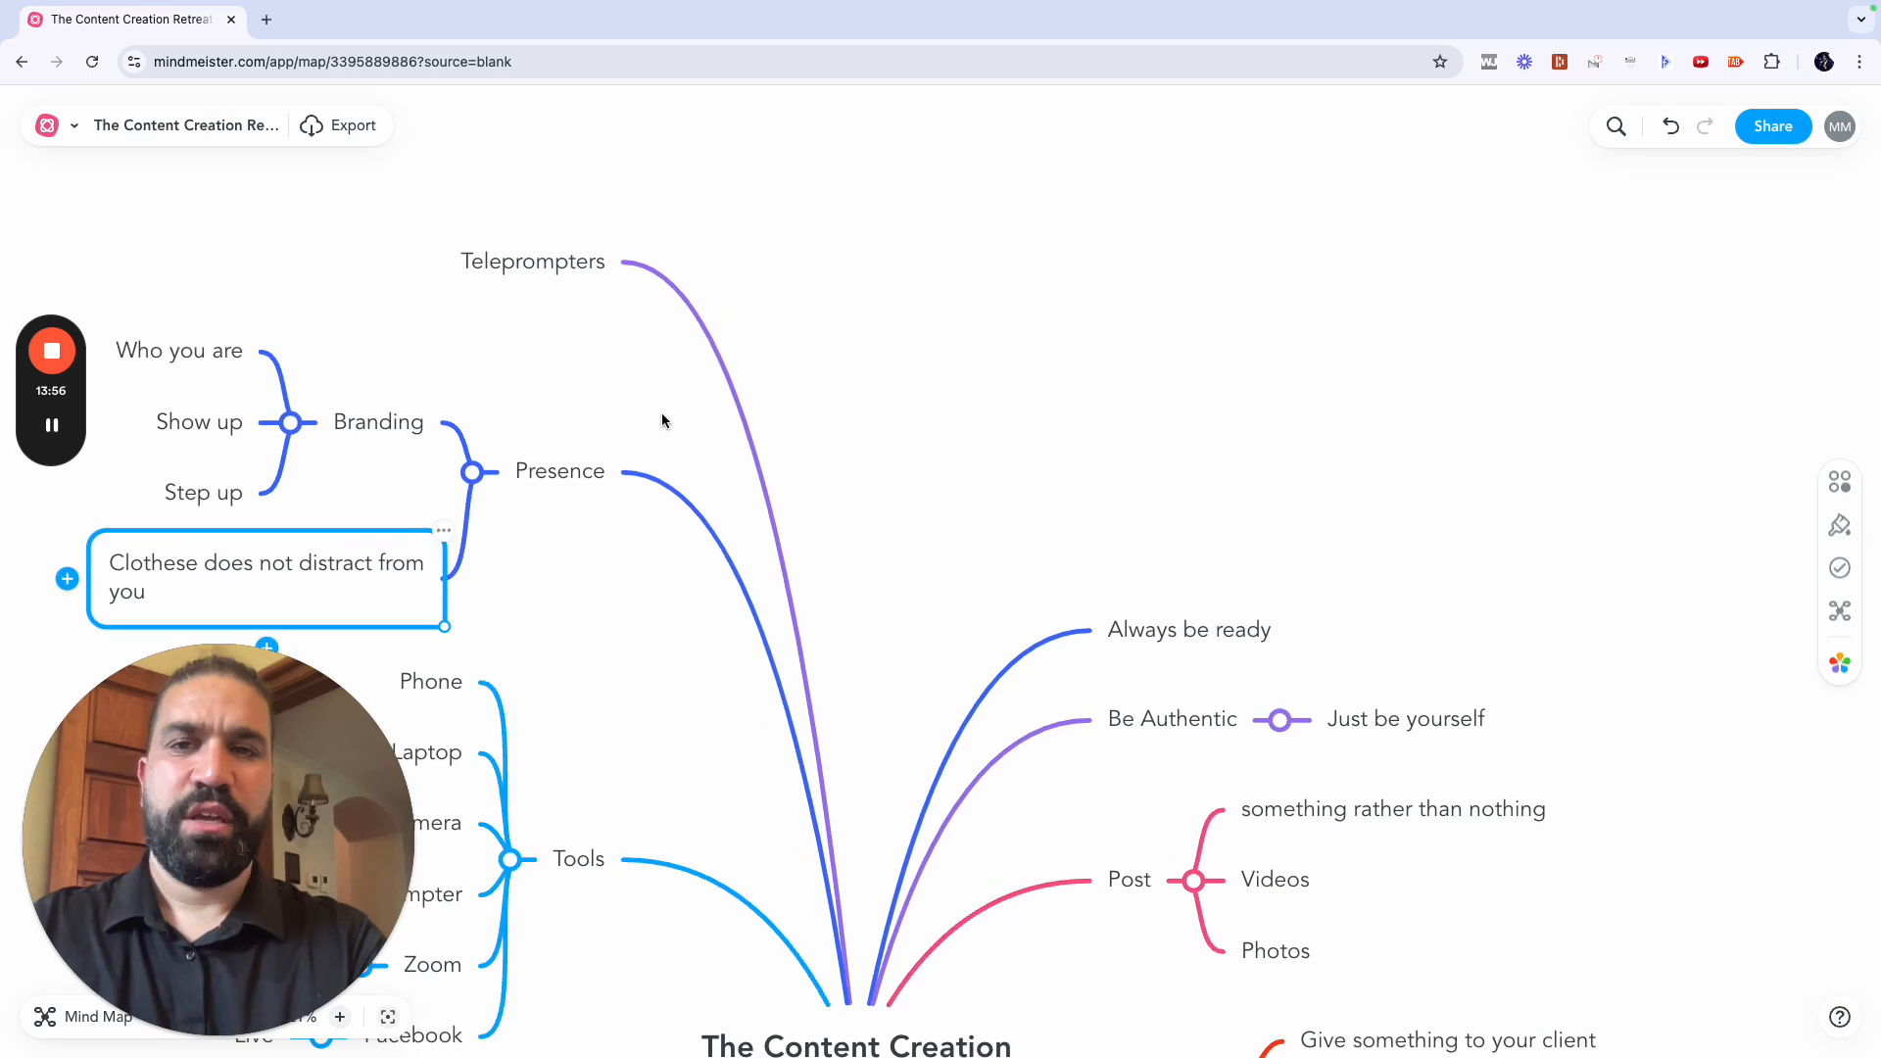
{"action": "left_click_drag", "start_coordinate": [544, 262], "coordinate": [1141, 460]}
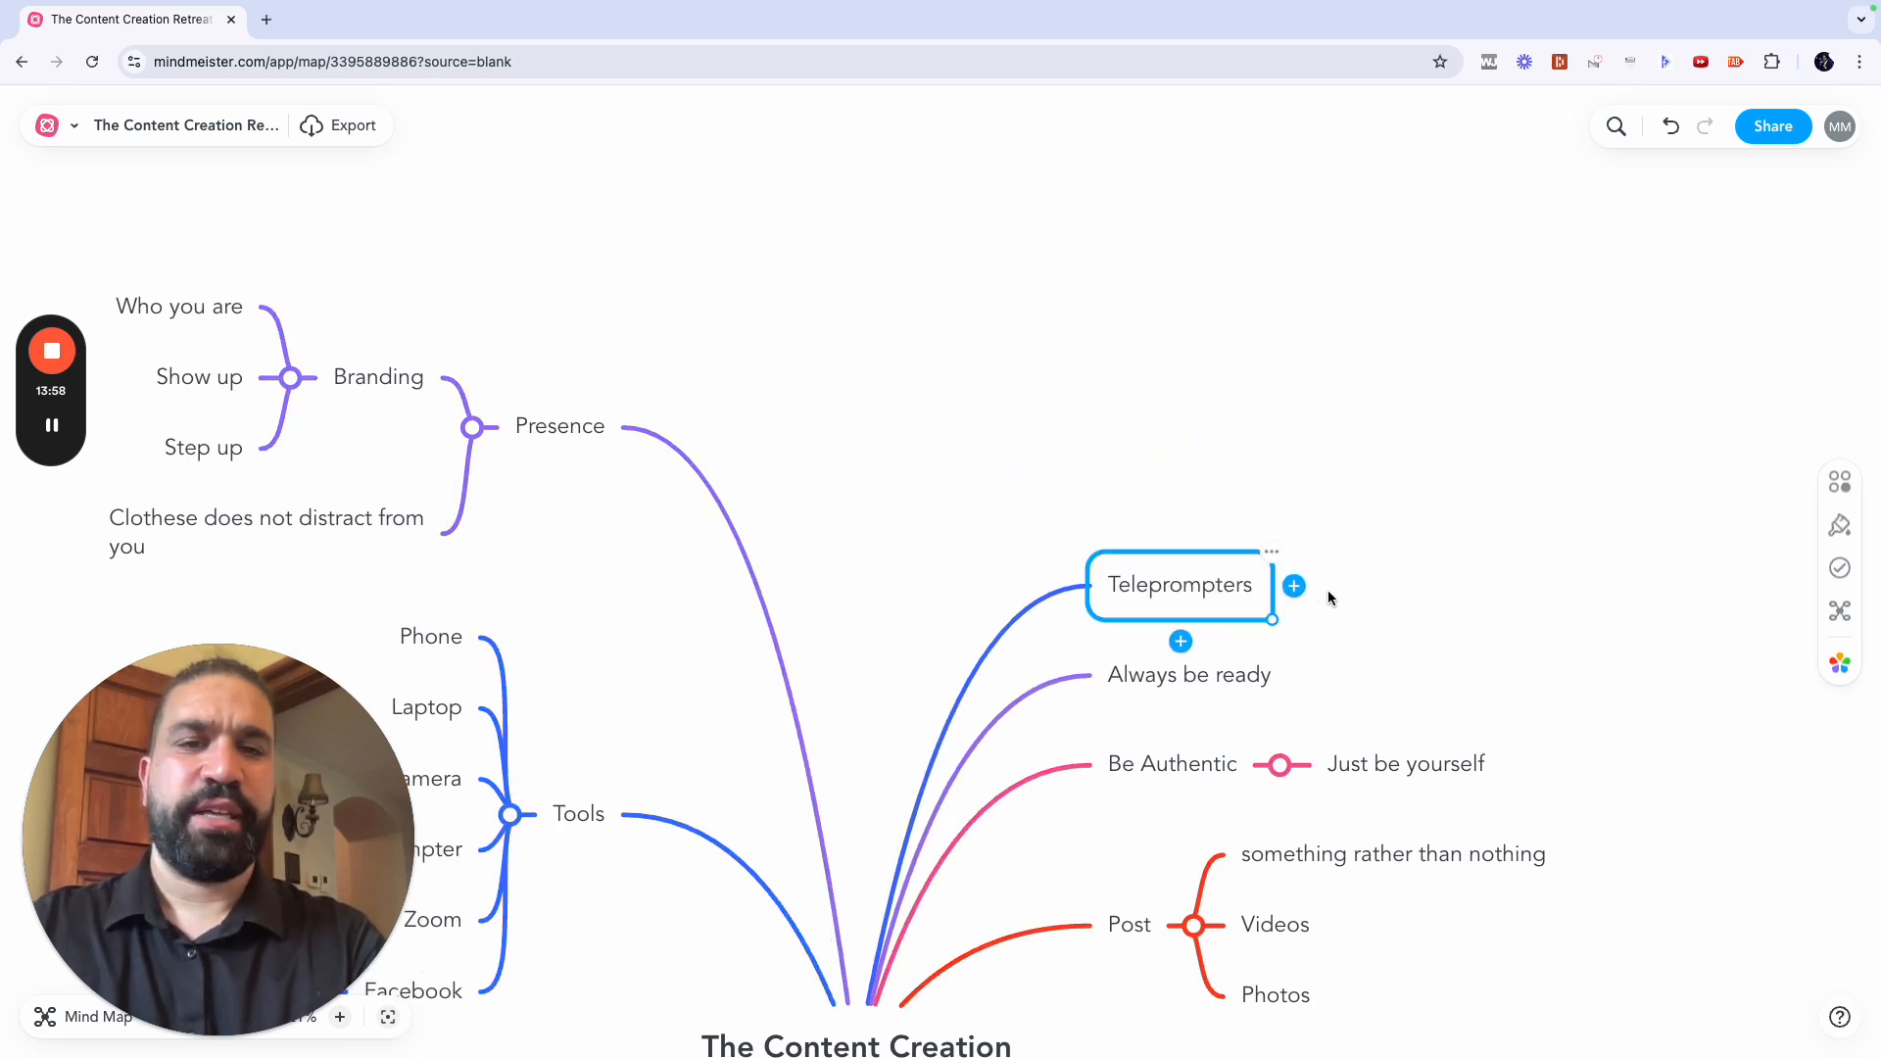
{"action": "scroll", "coordinate": [1140, 585], "scroll_direction": "down", "scroll_amount": 1}
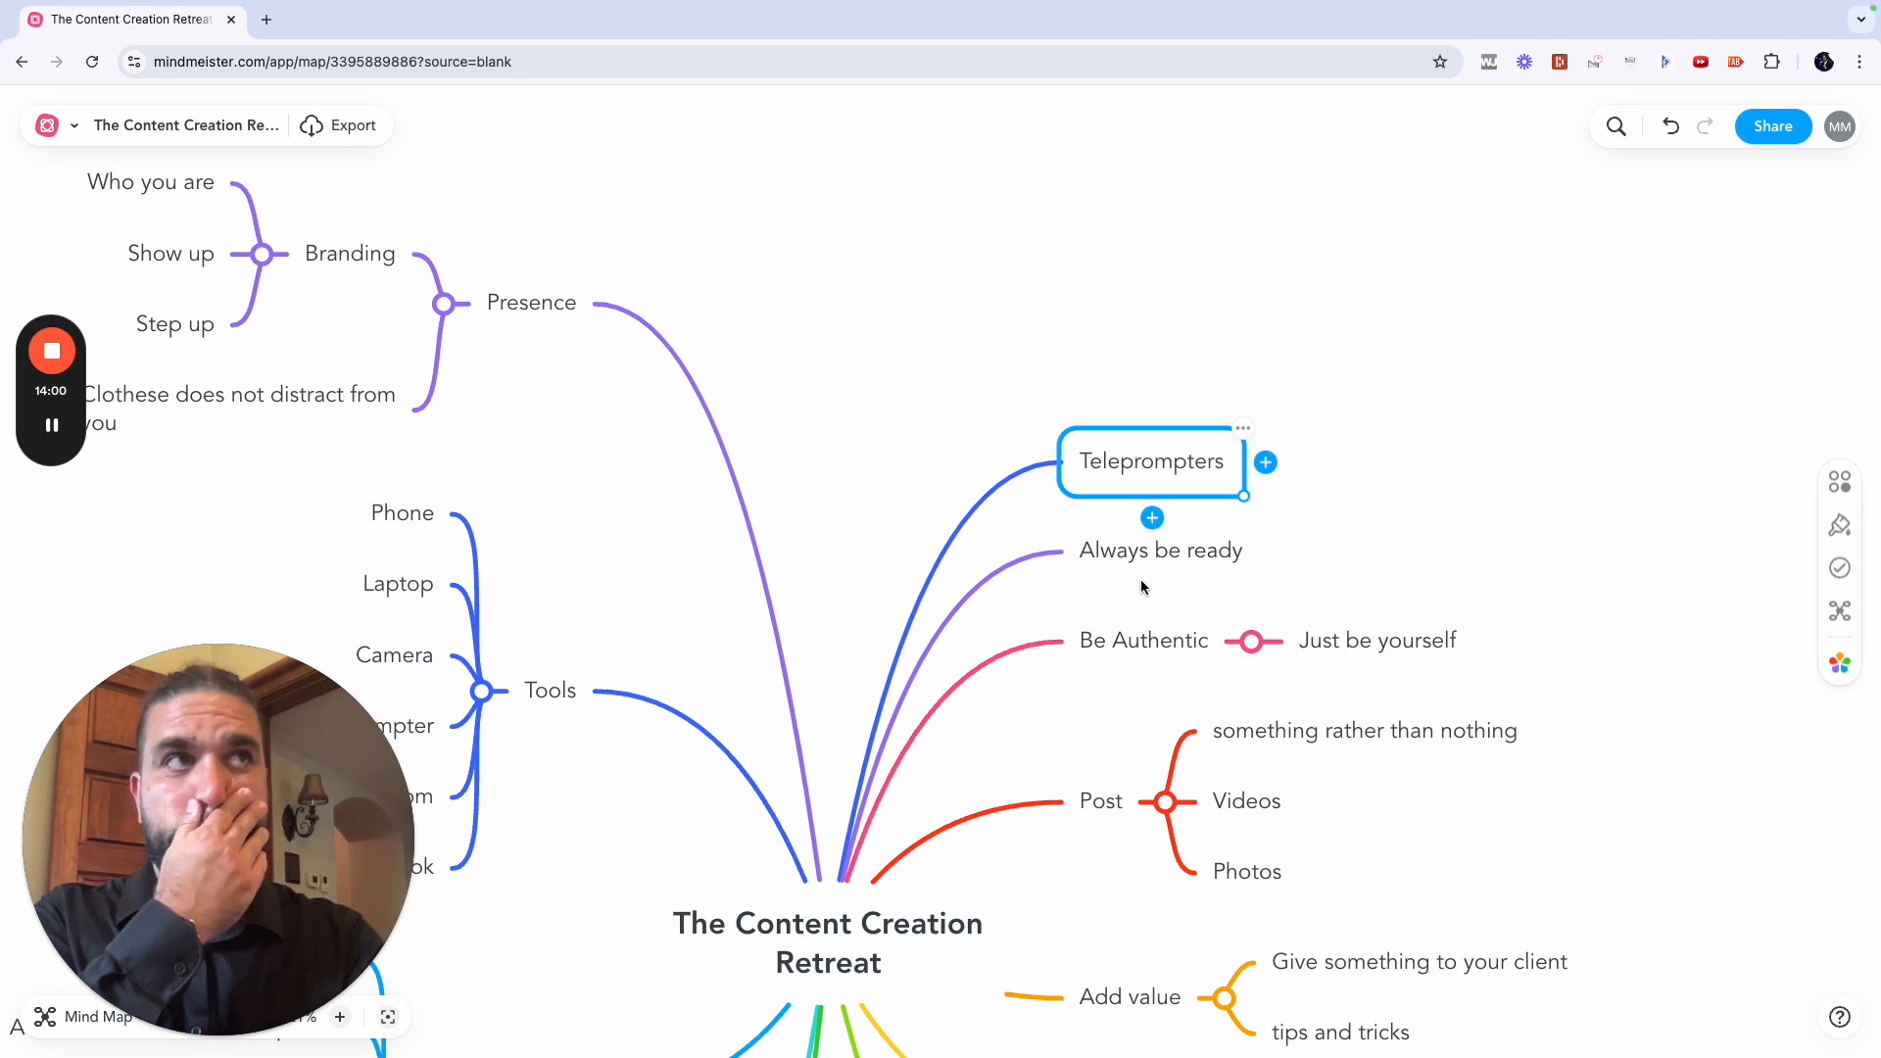
Step: Add the child topics "Loved it!" and "Easier" under the Teleprompters topic
{"action": "key", "text": "Tab"}
{"action": "type", "text": "Love"}
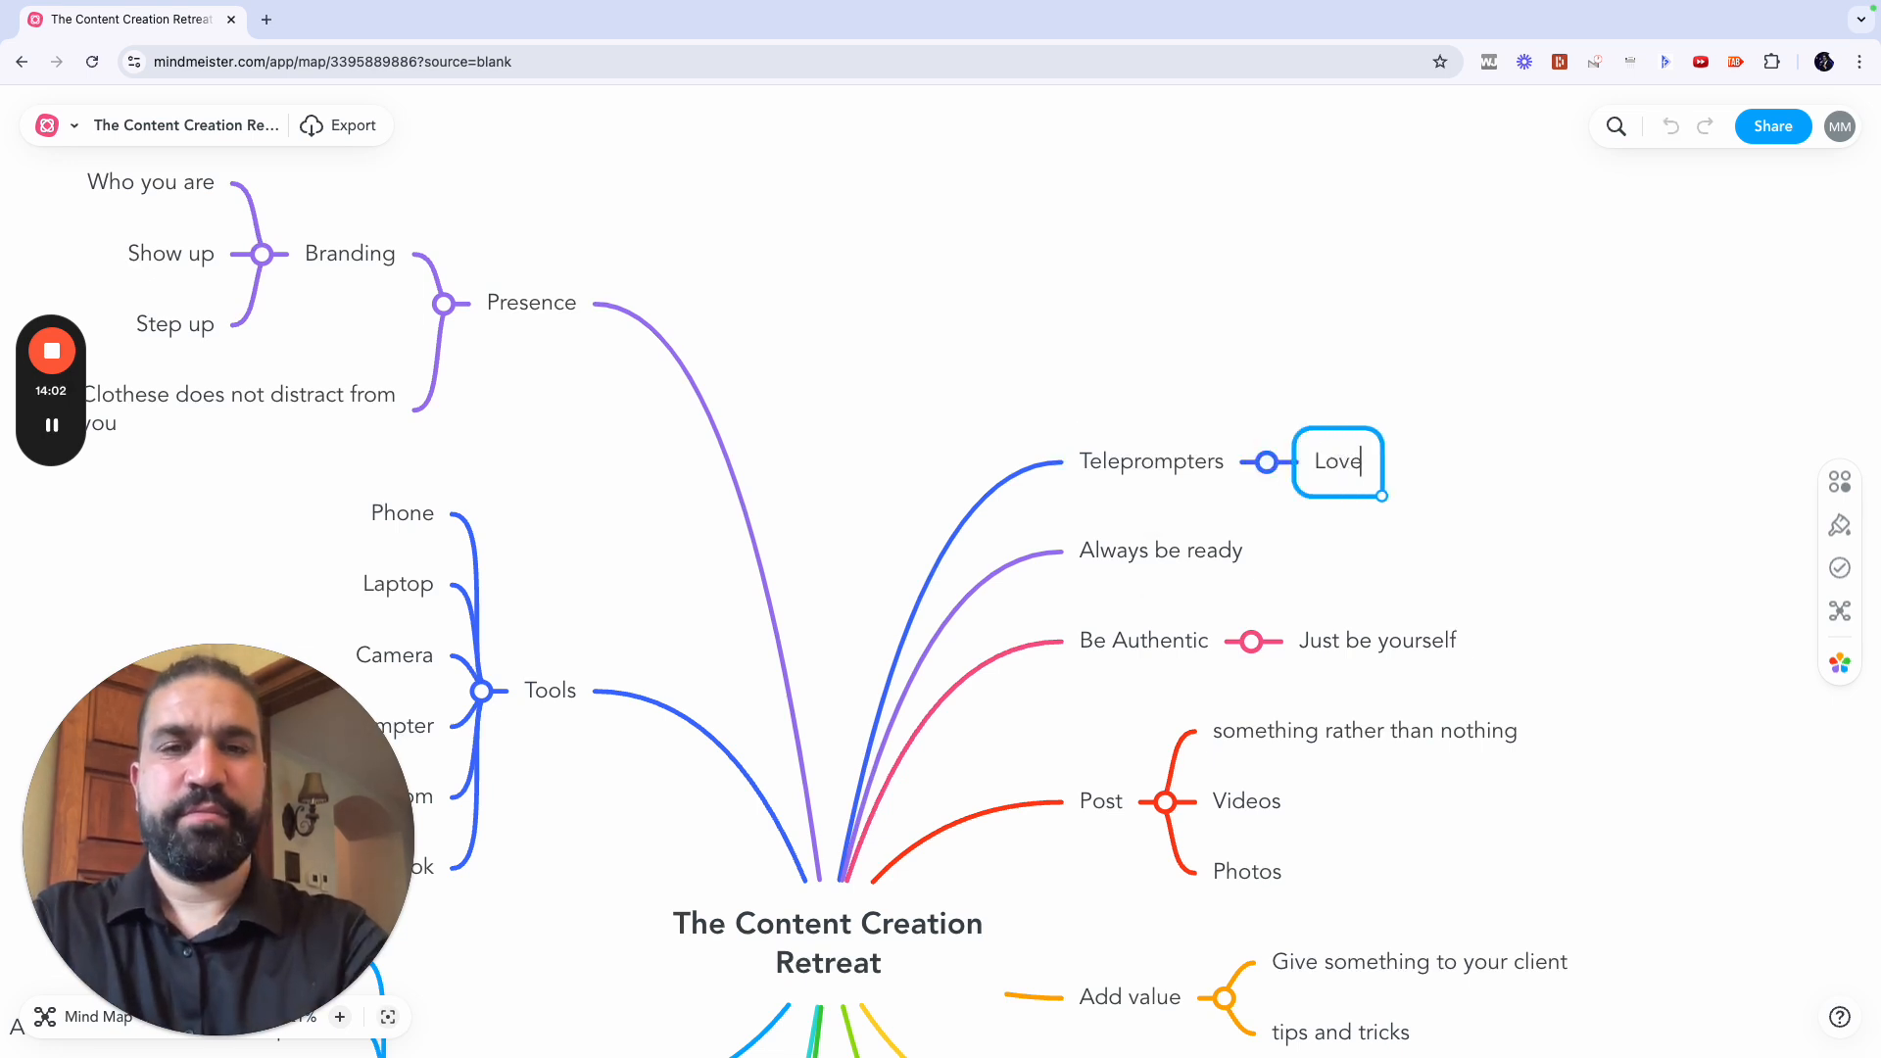
{"action": "type", "text": "d it!"}
{"action": "key", "text": "Return"}
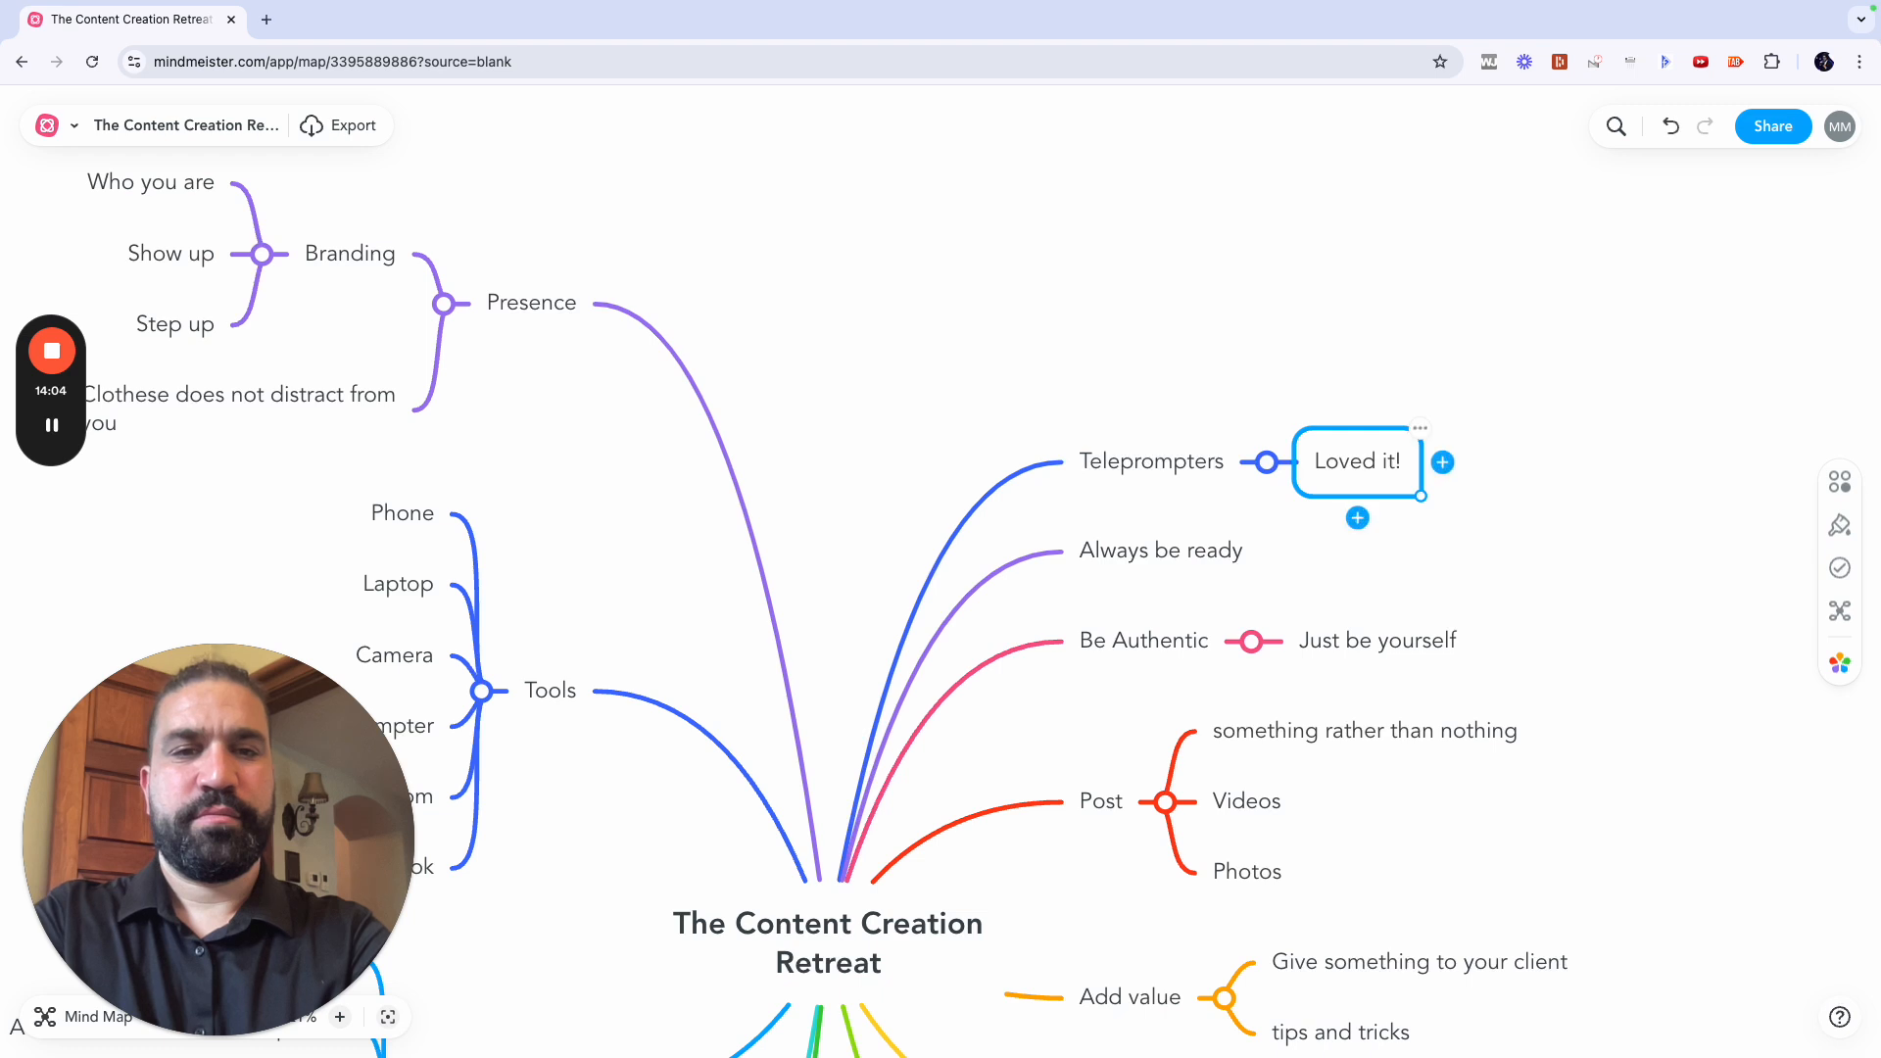
{"action": "key", "text": "Return"}
{"action": "type", "text": "Easier"}
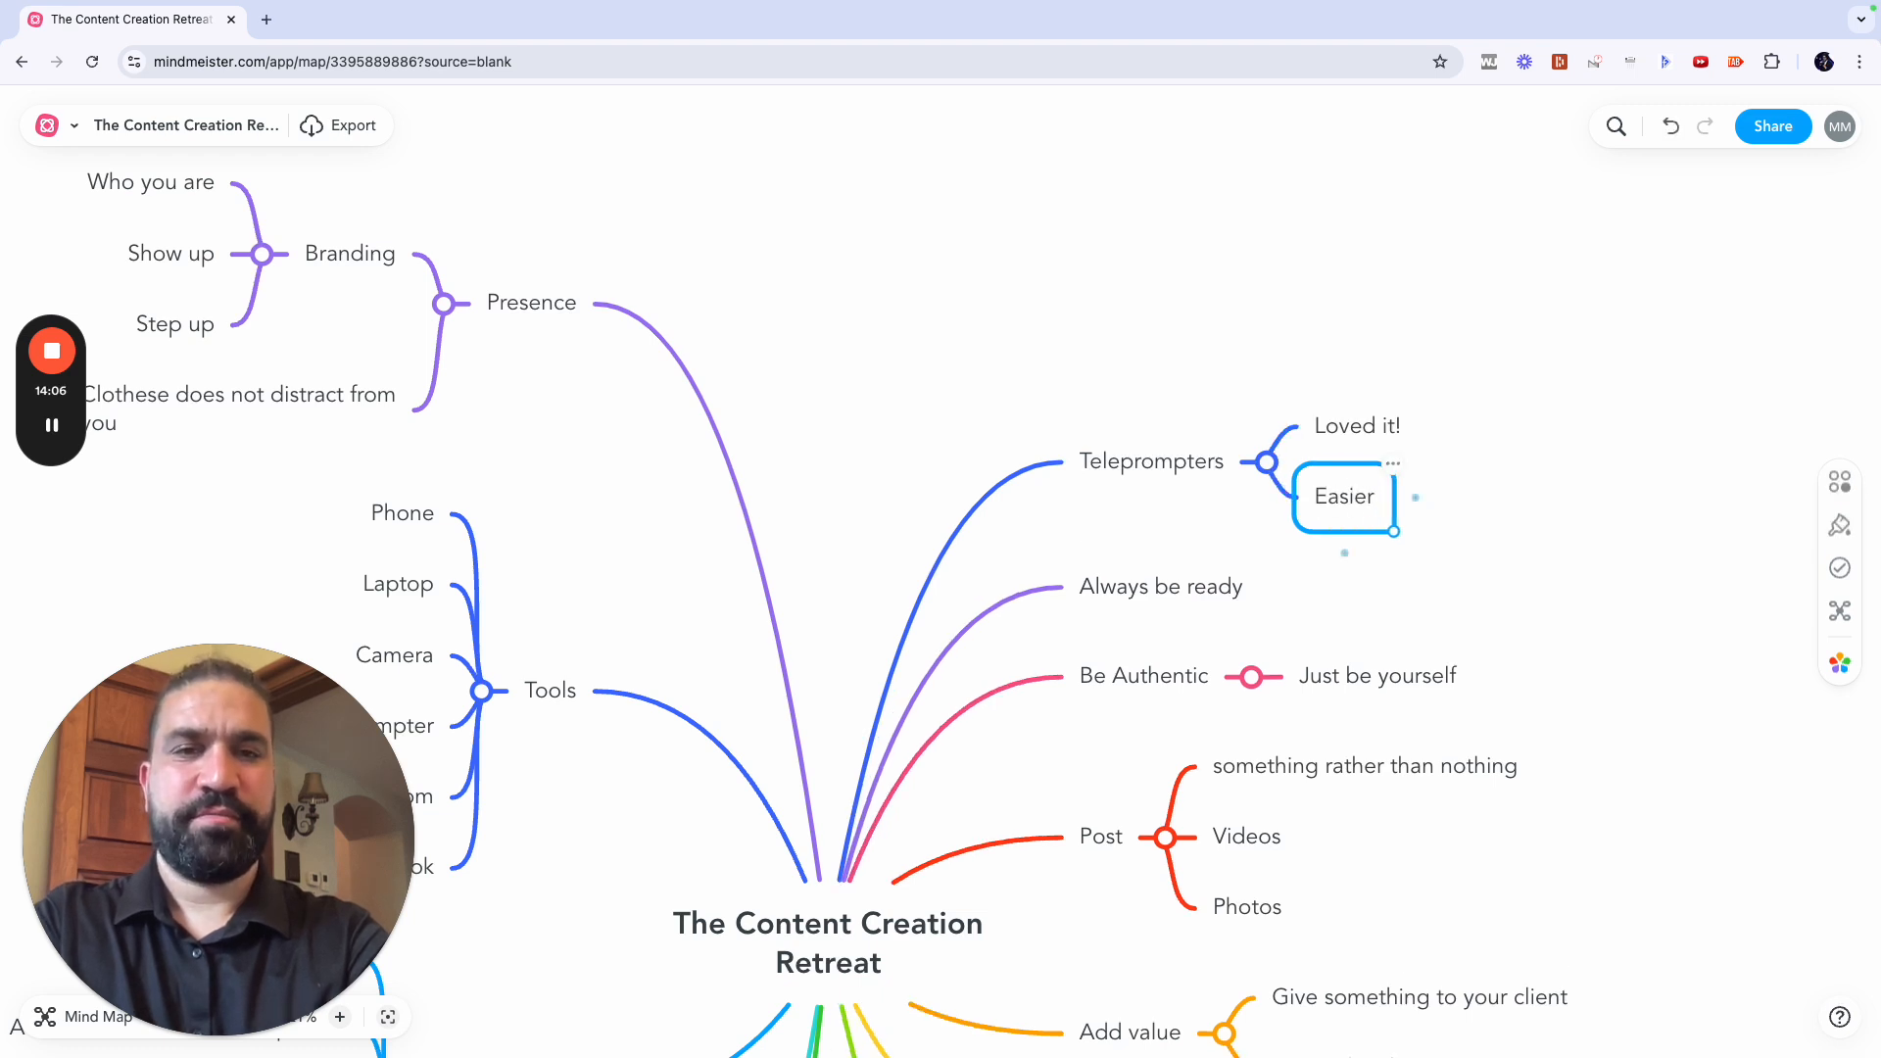
{"action": "key", "text": "Return"}
Step: Add the child topic "Script vs. bullet points" under Teleprompters and give it the child topic "script is better"
{"action": "key", "text": "Return"}
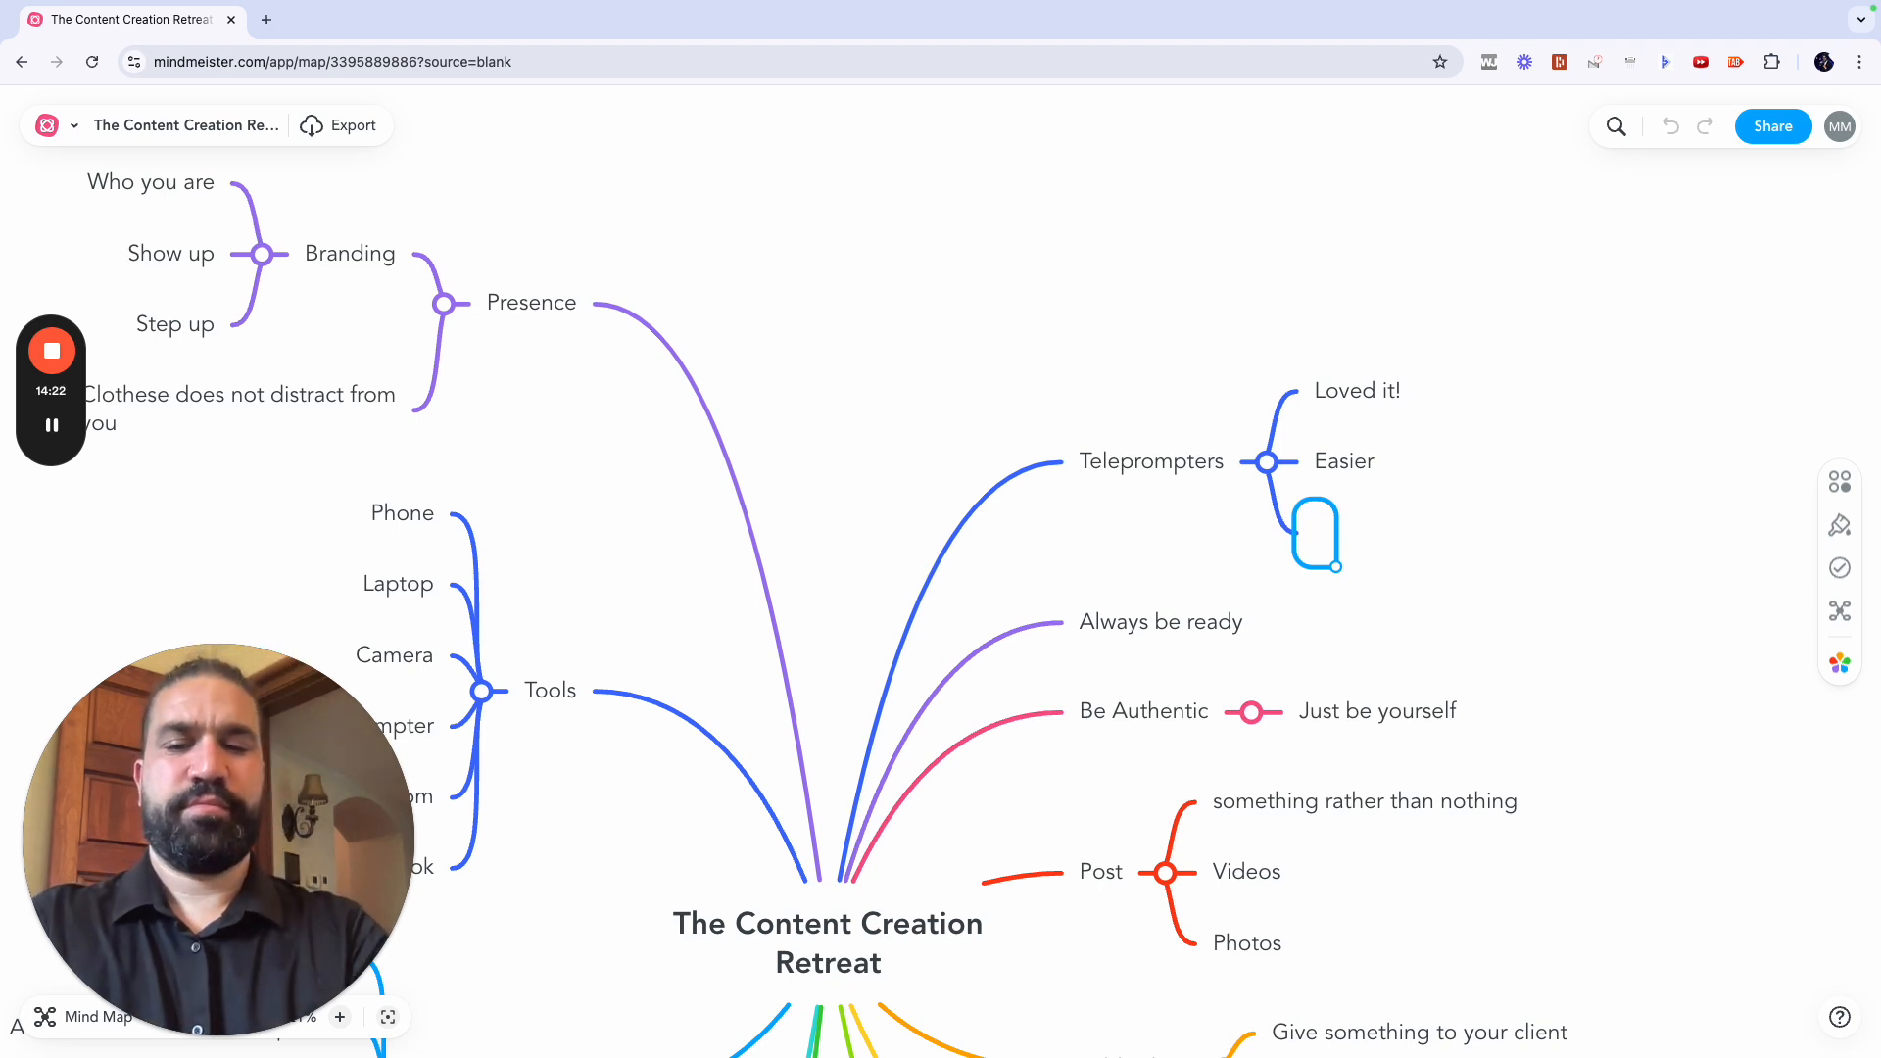
{"action": "type", "text": "Script"}
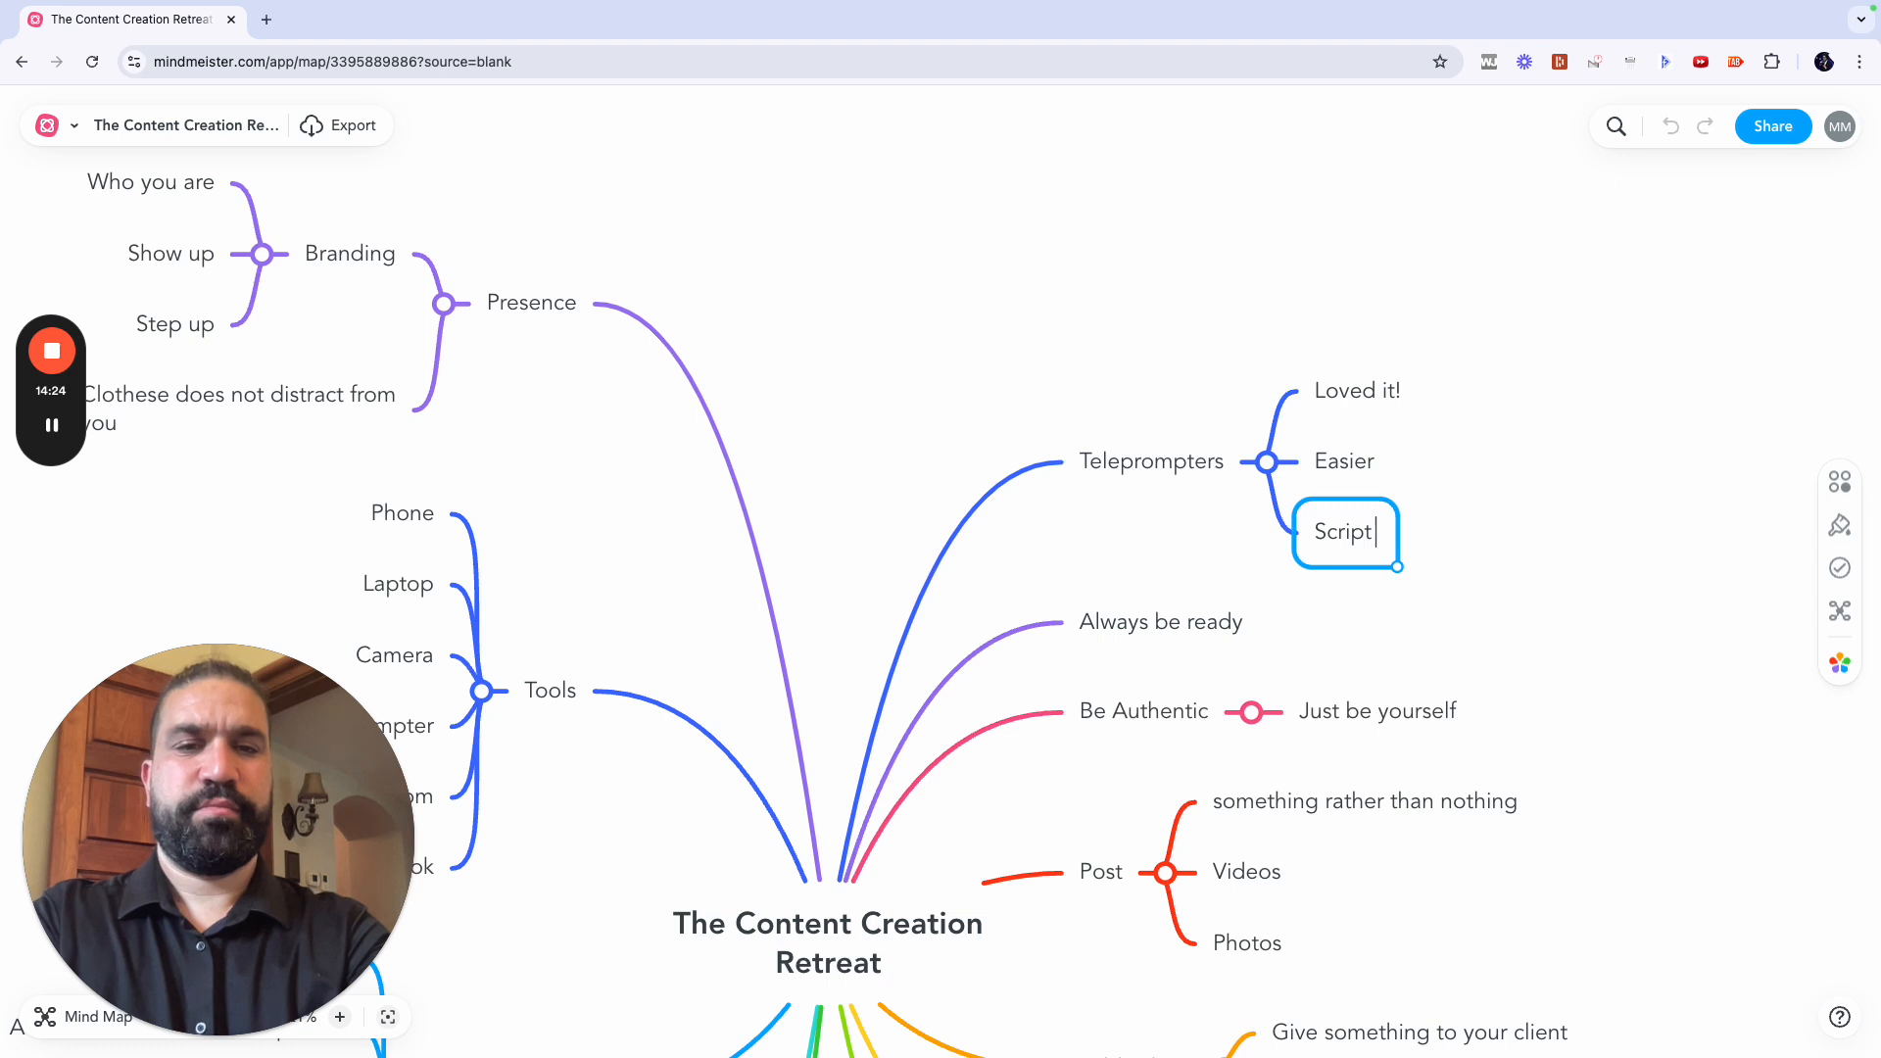
{"action": "type", "text": " vs. bul"}
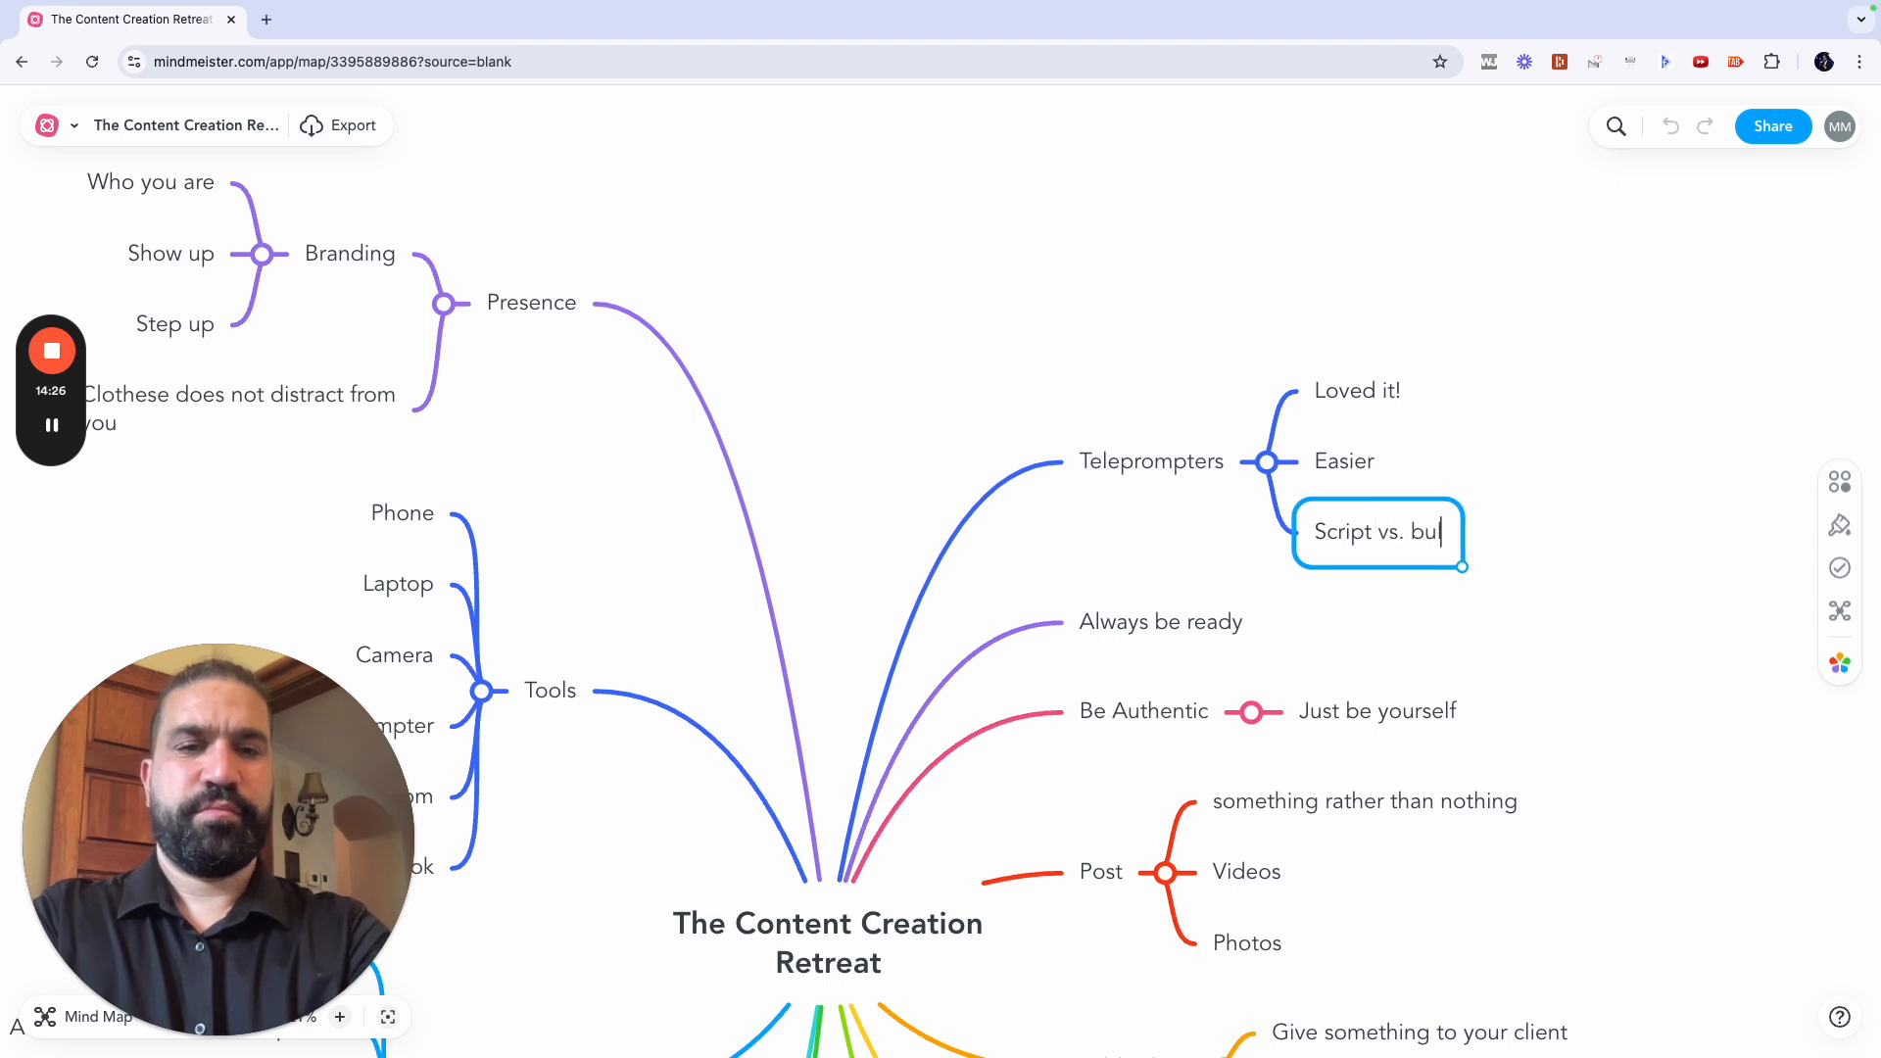
{"action": "type", "text": "let points"}
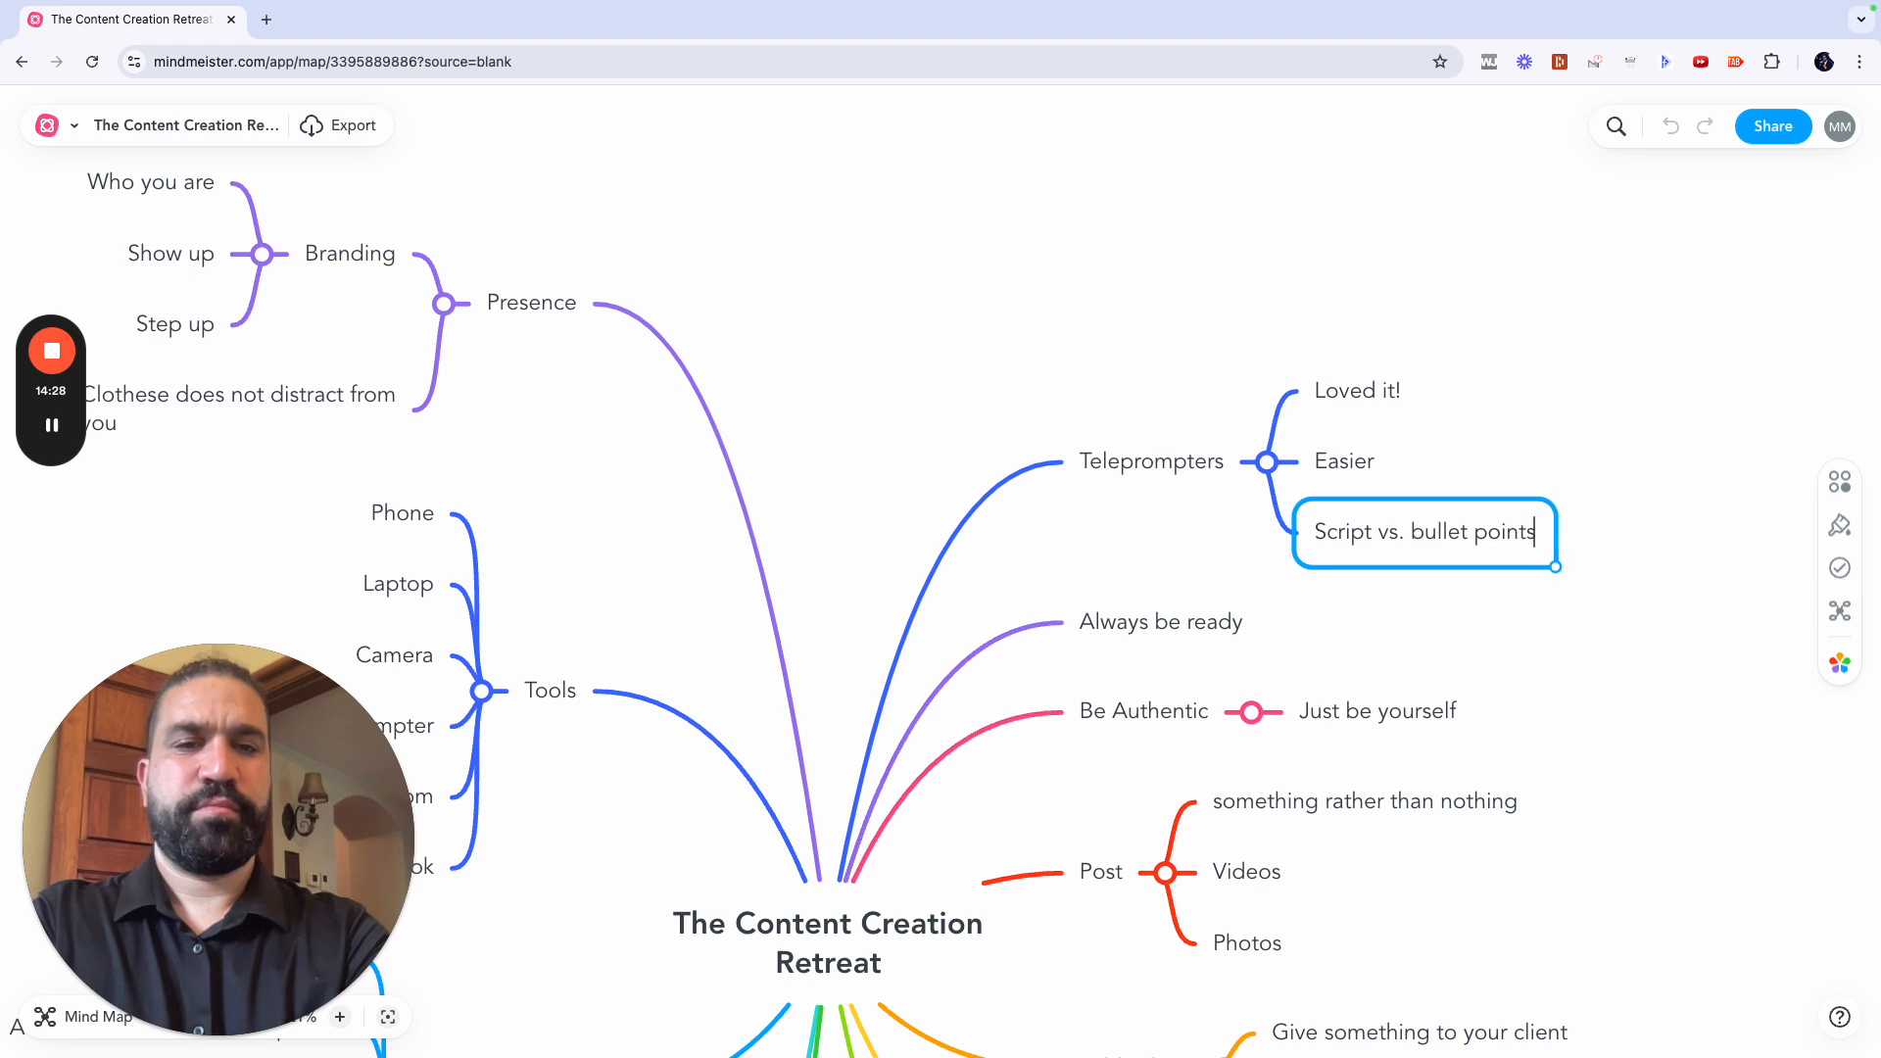
{"action": "key", "text": "Tab"}
{"action": "type", "text": "script"}
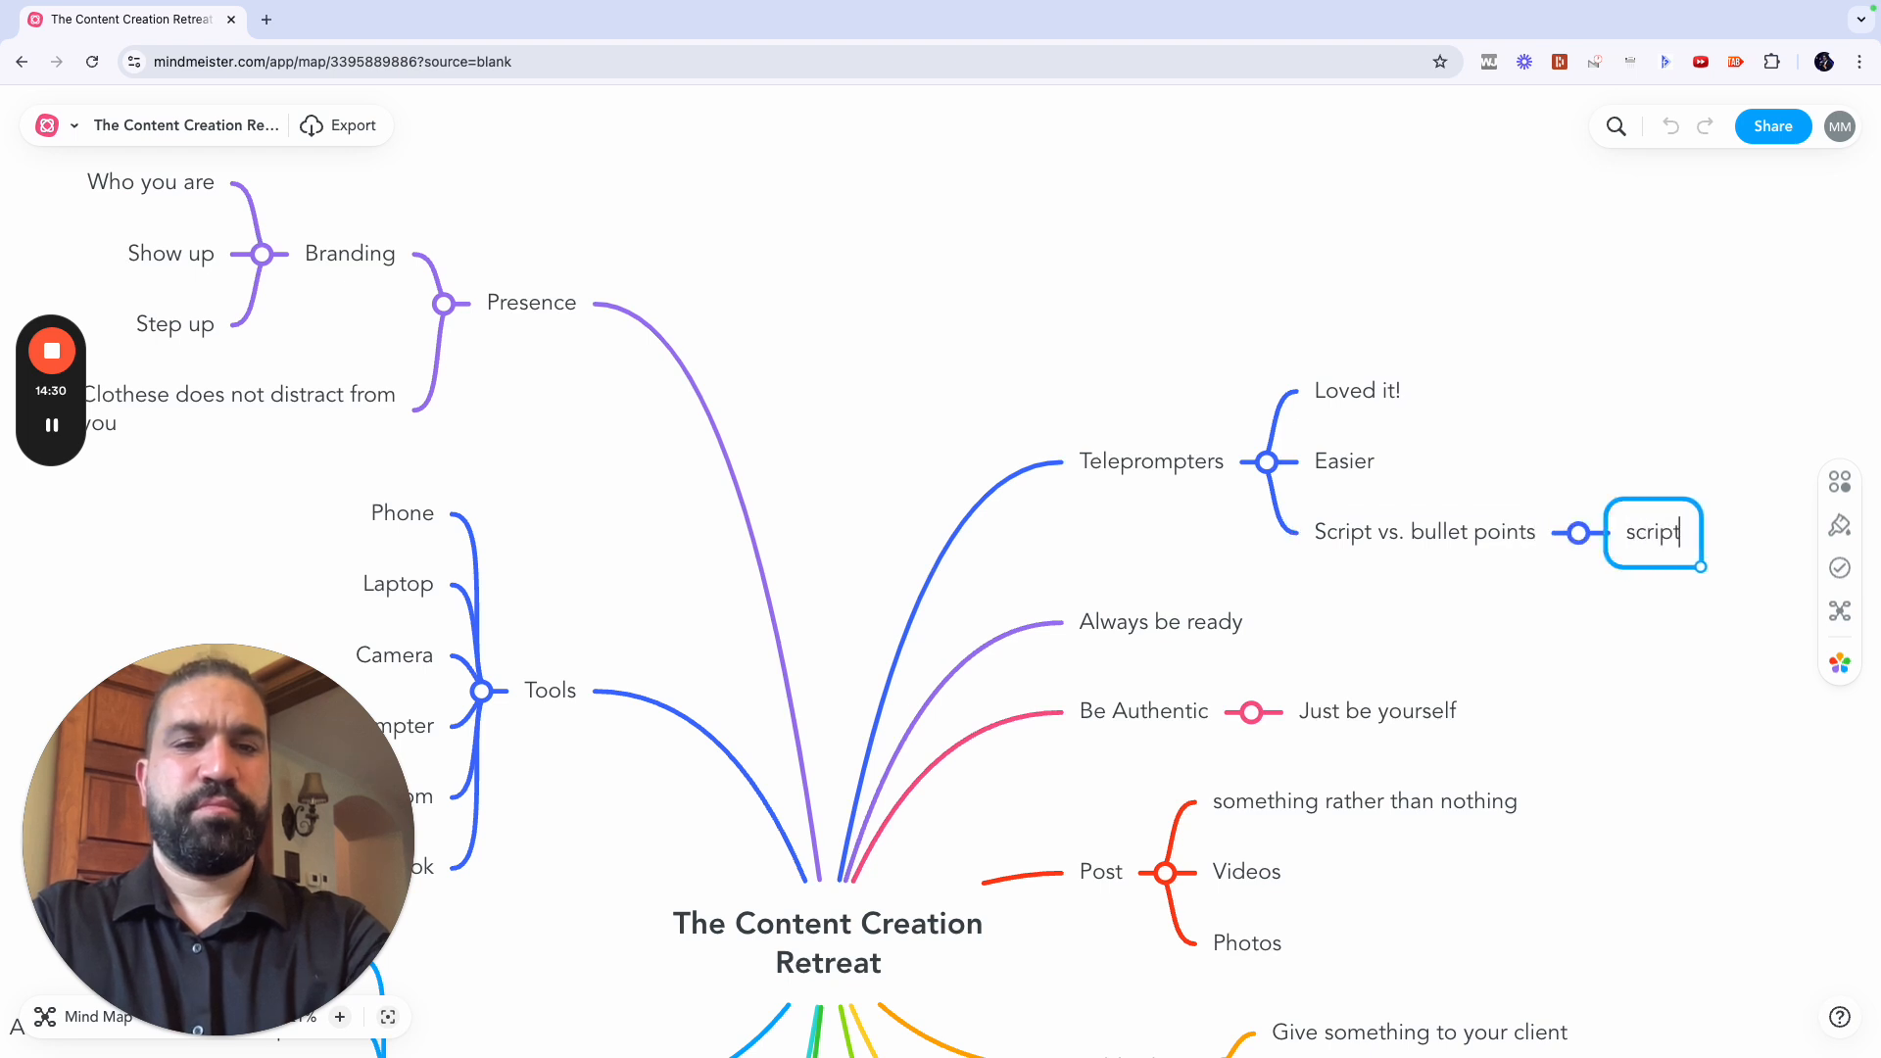
{"action": "type", "text": " is better"}
{"action": "key", "text": "Return"}
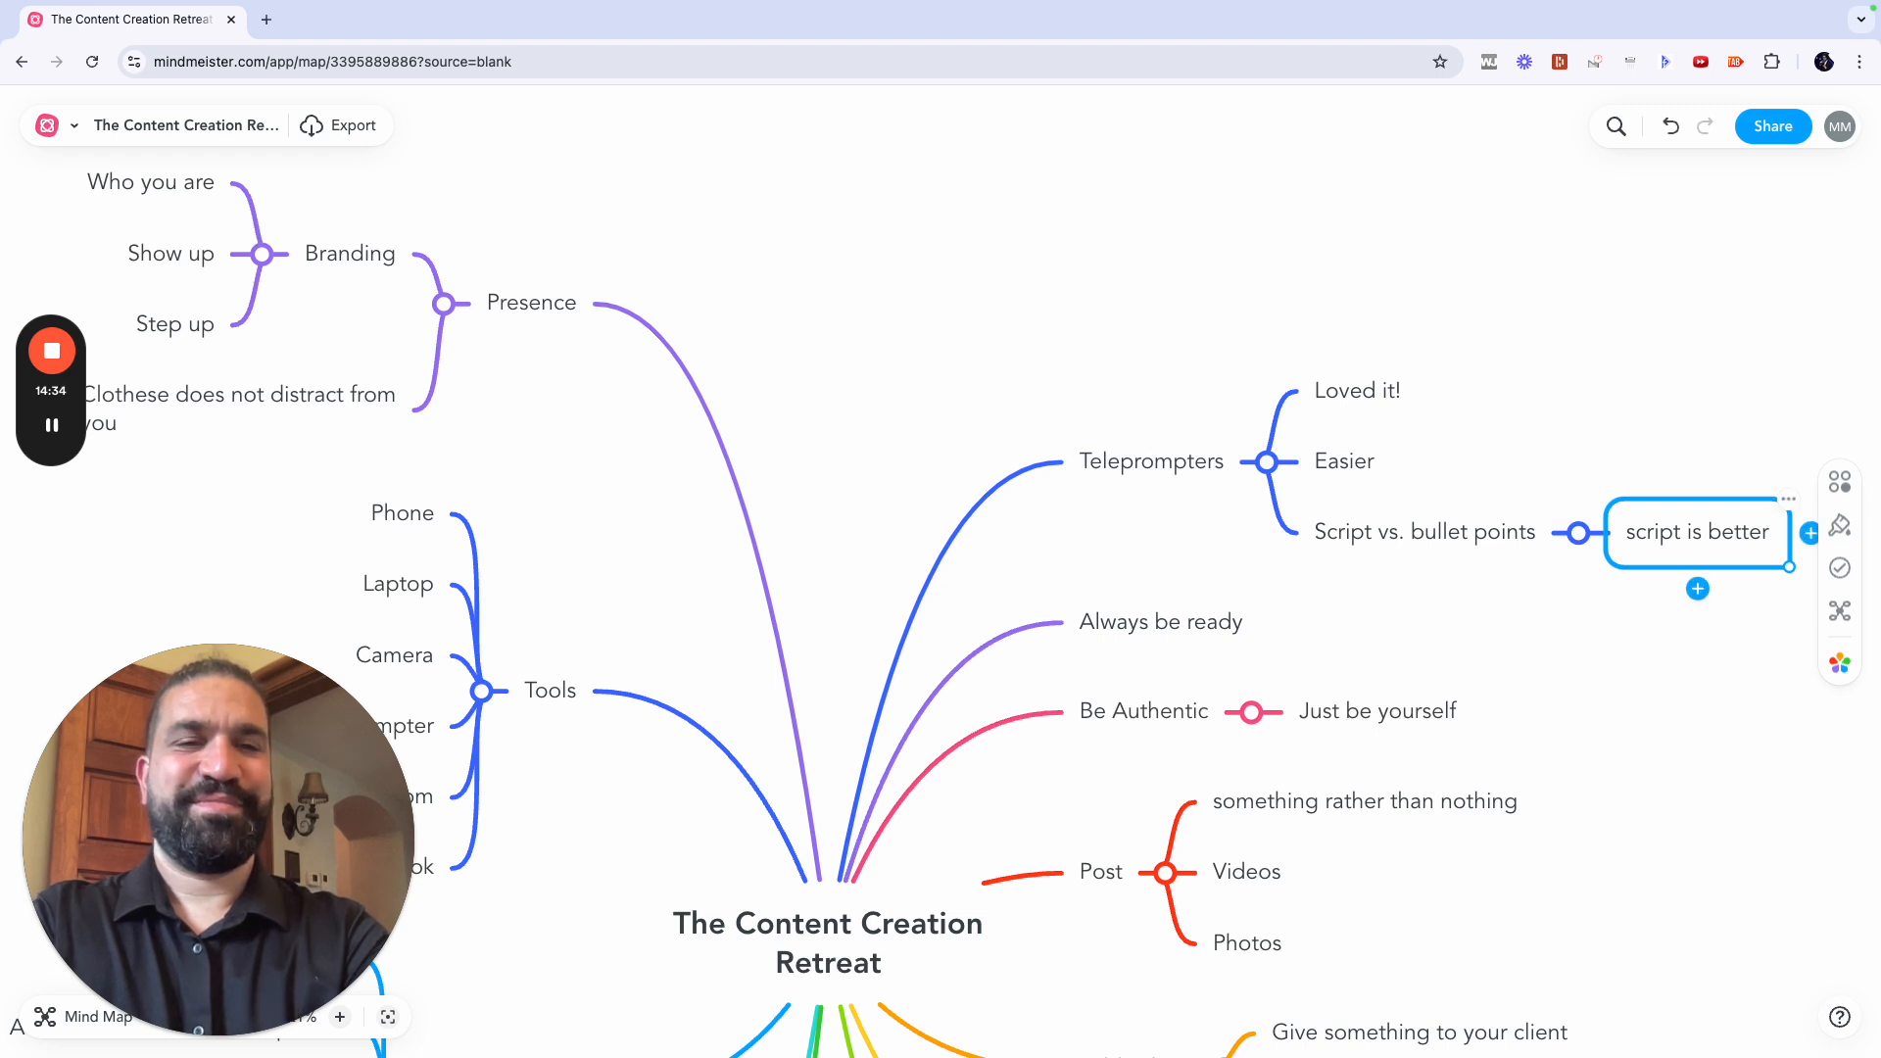
{"action": "left_click", "coordinate": [1203, 474]}
{"action": "scroll", "coordinate": [1201, 472], "scroll_direction": "down", "scroll_amount": 2}
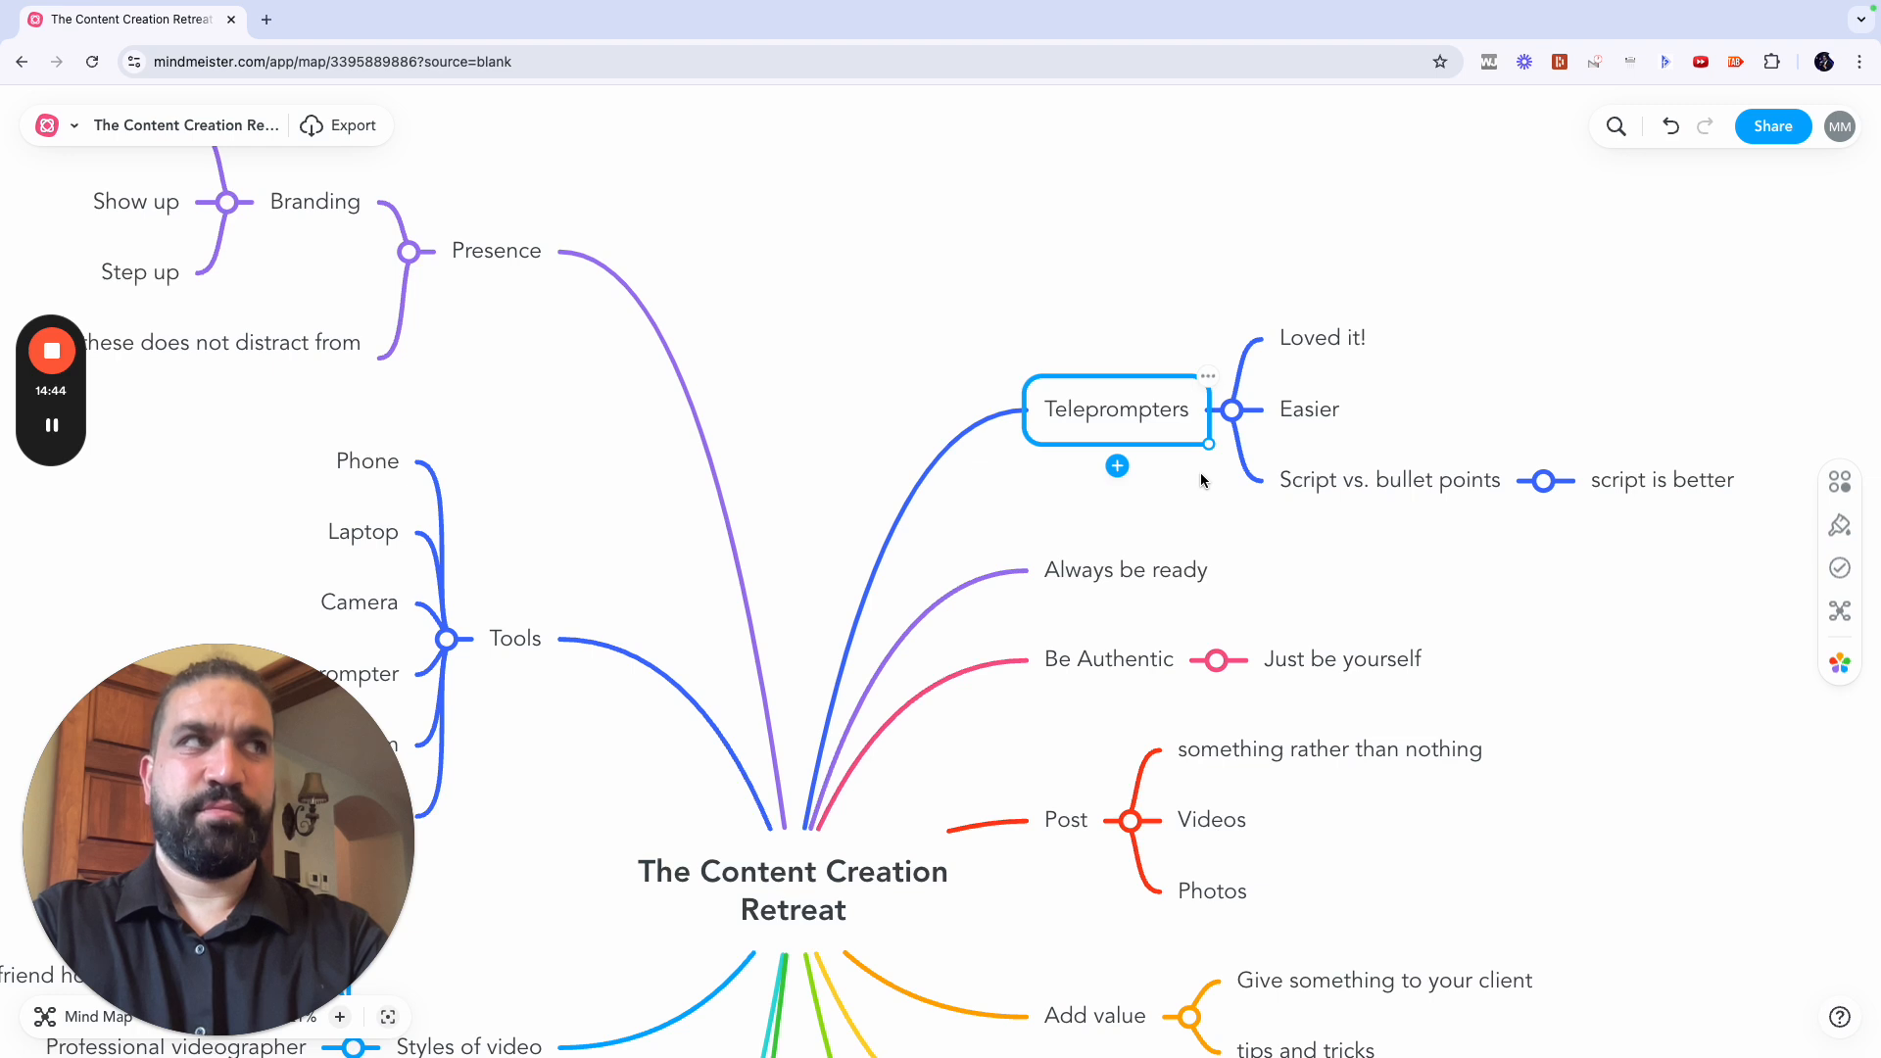
Step: Add the subtopics "Faster" and "Takes the stress away" under the Teleprompters topic
{"action": "left_click", "coordinate": [938, 252]}
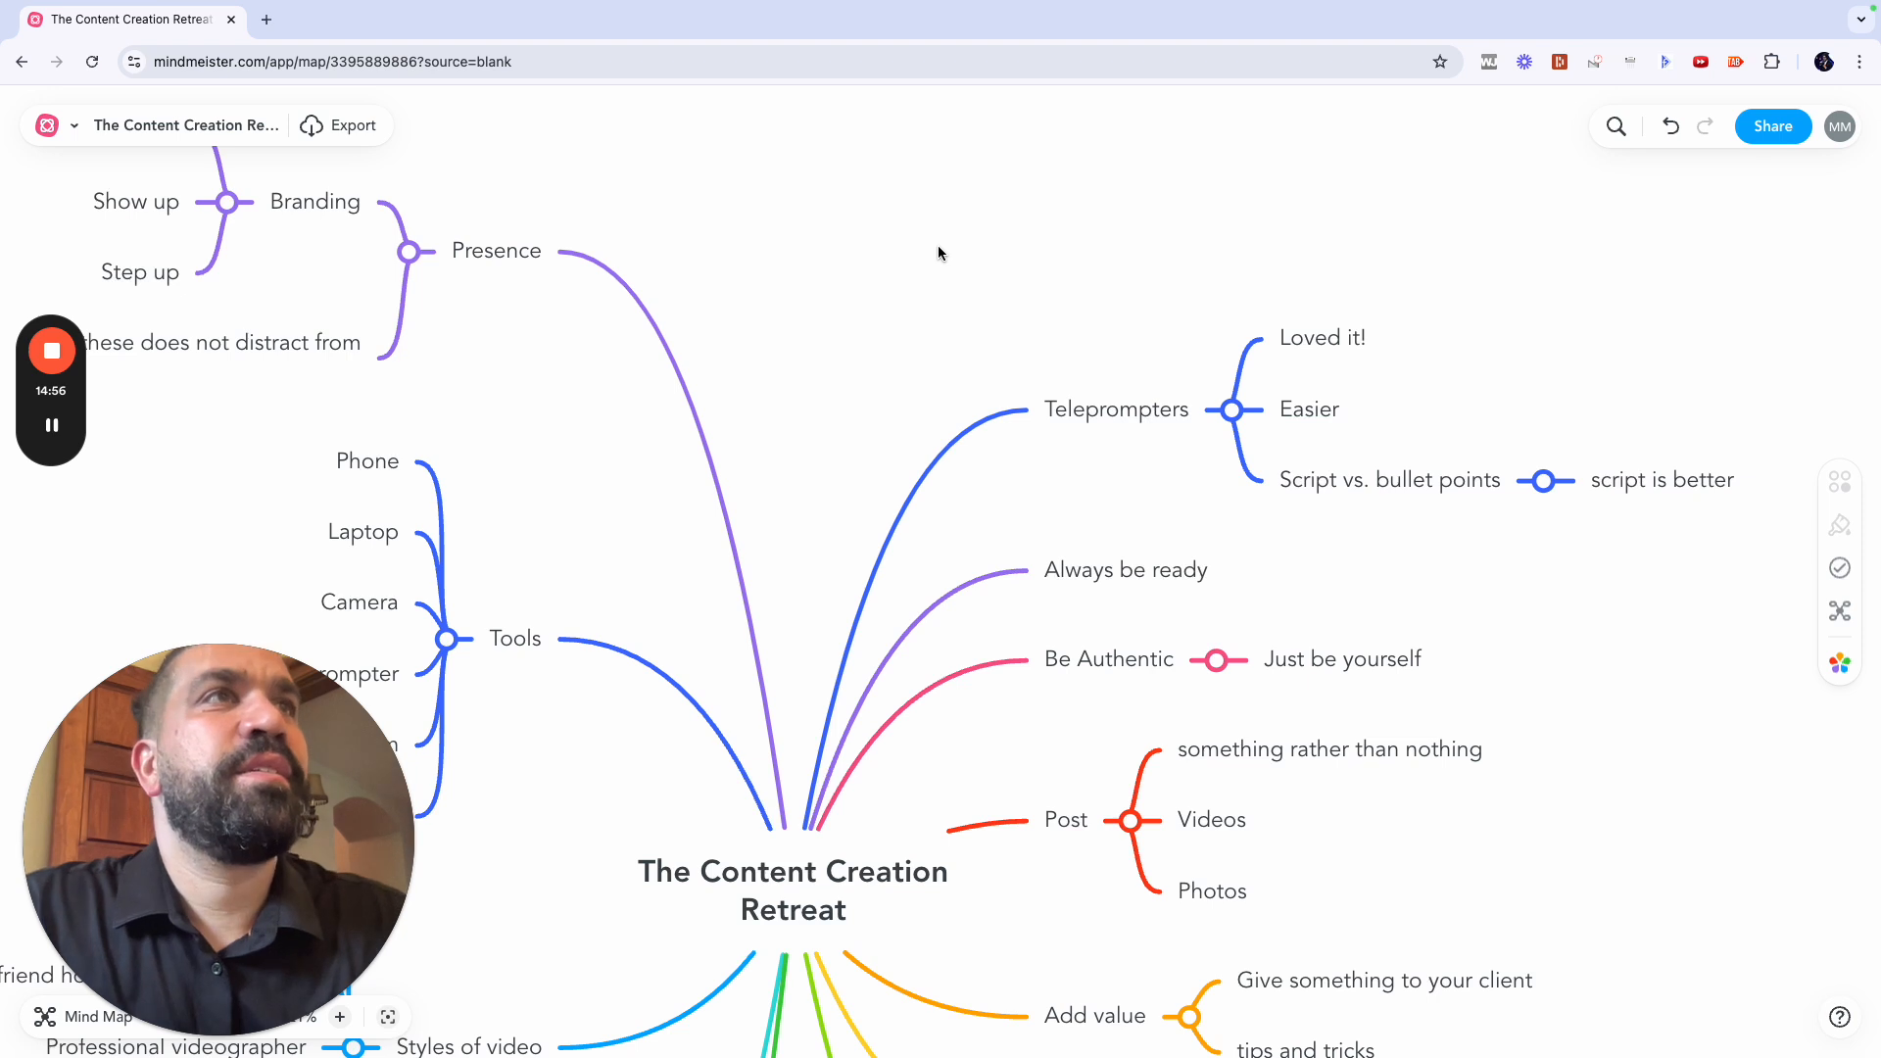
{"action": "left_click", "coordinate": [1112, 417]}
{"action": "key", "text": "Tab"}
{"action": "type", "text": "Faster"}
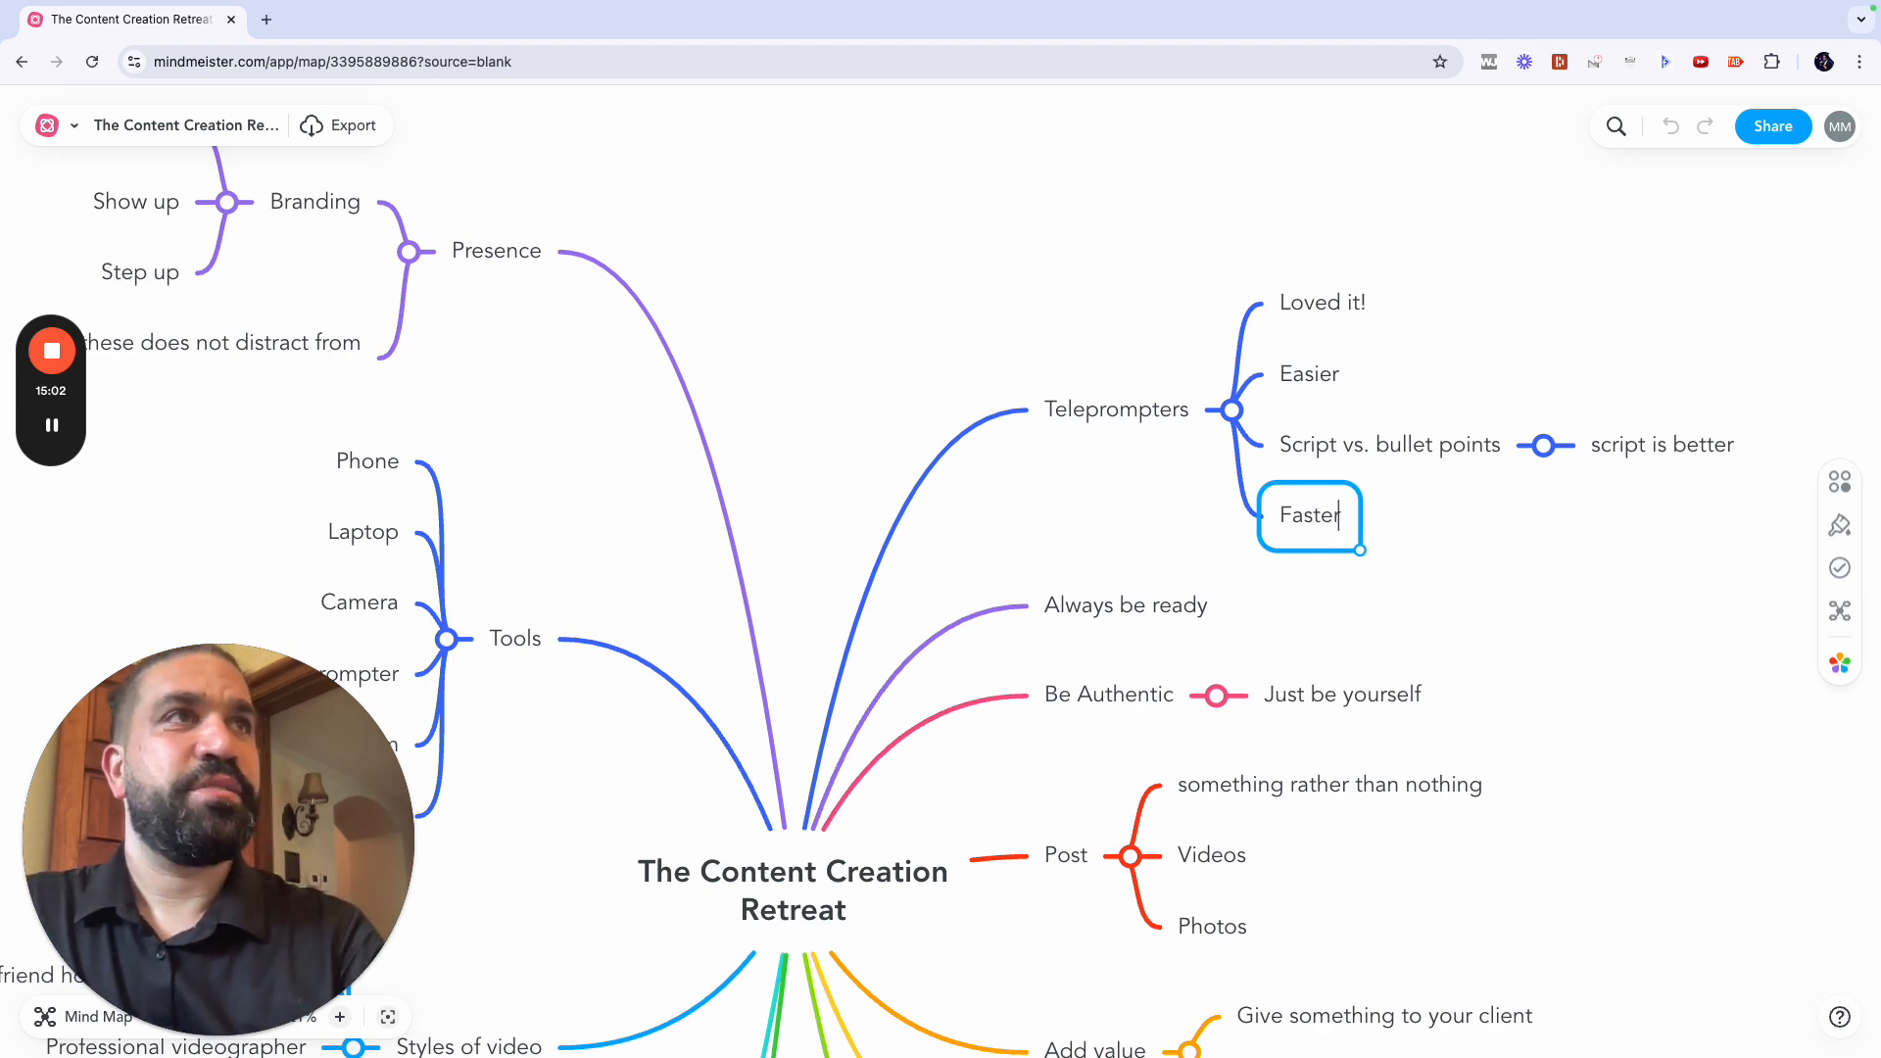
{"action": "key", "text": "Return"}
{"action": "type", "text": "Takes "}
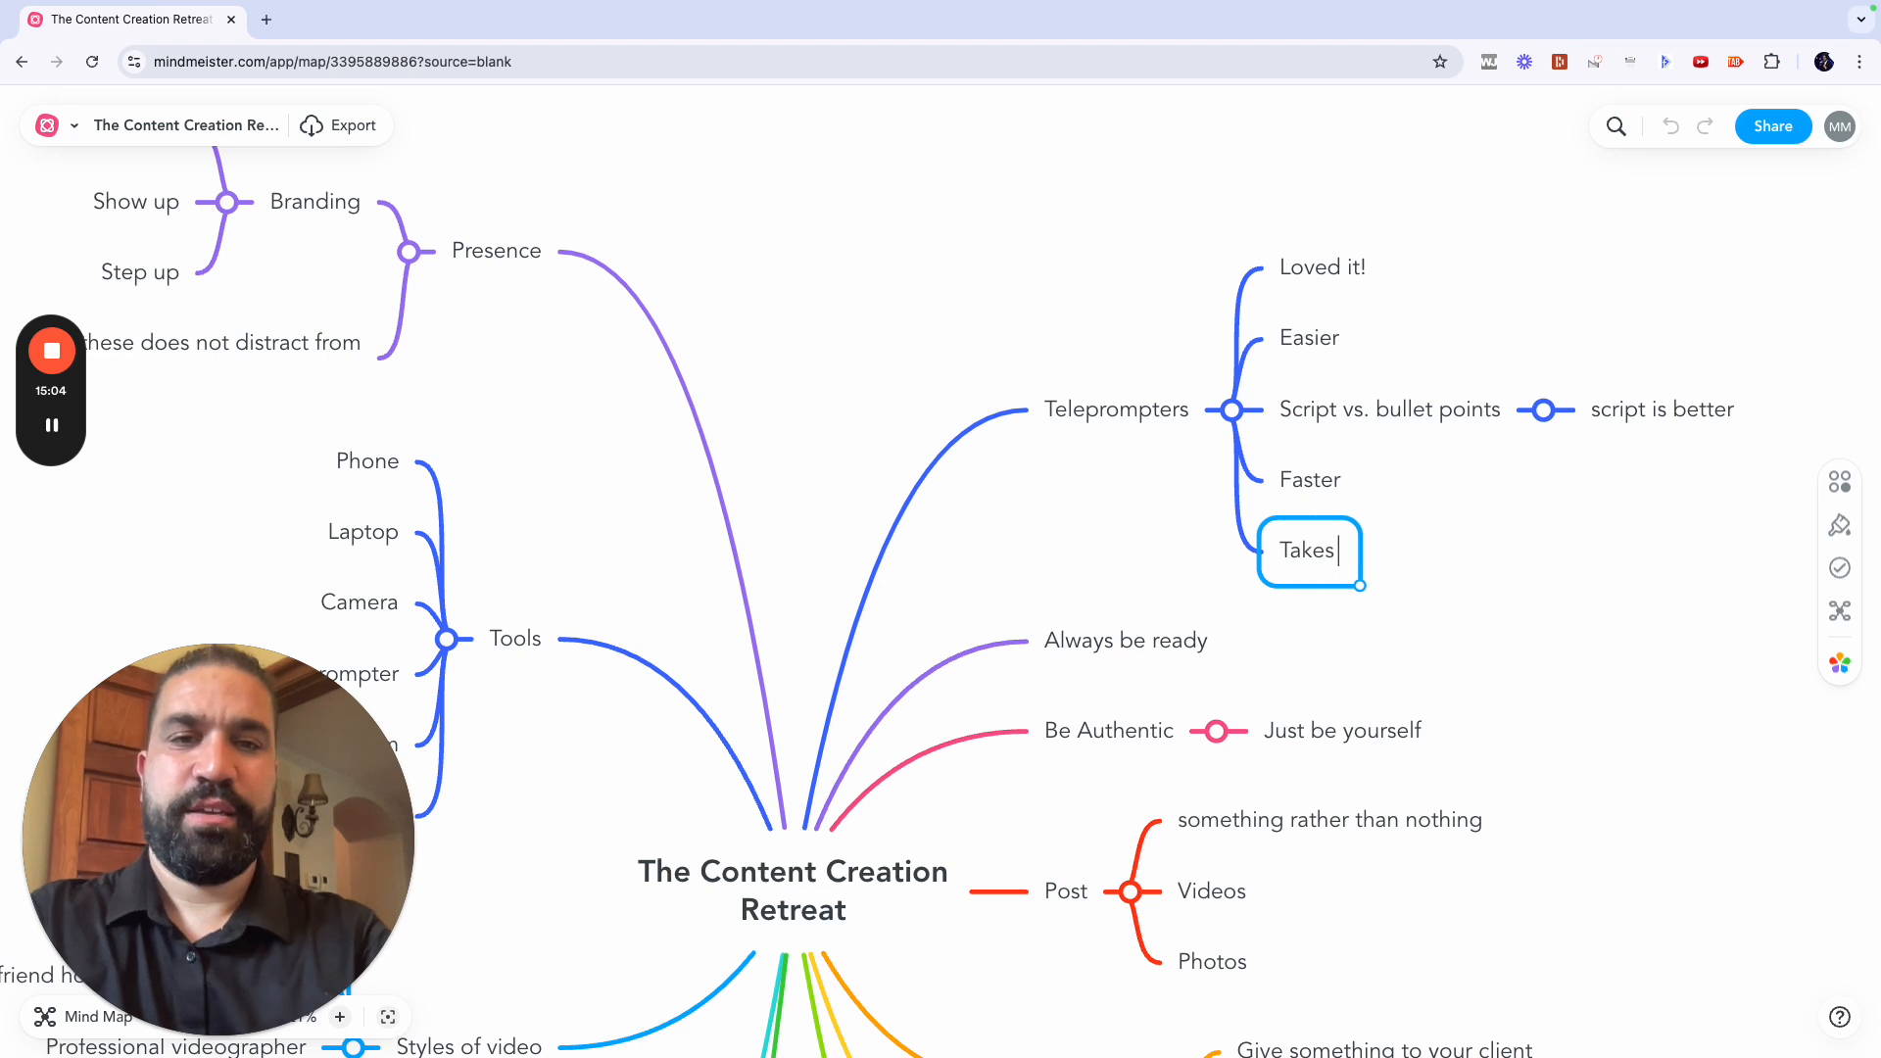
{"action": "type", "text": "the str"}
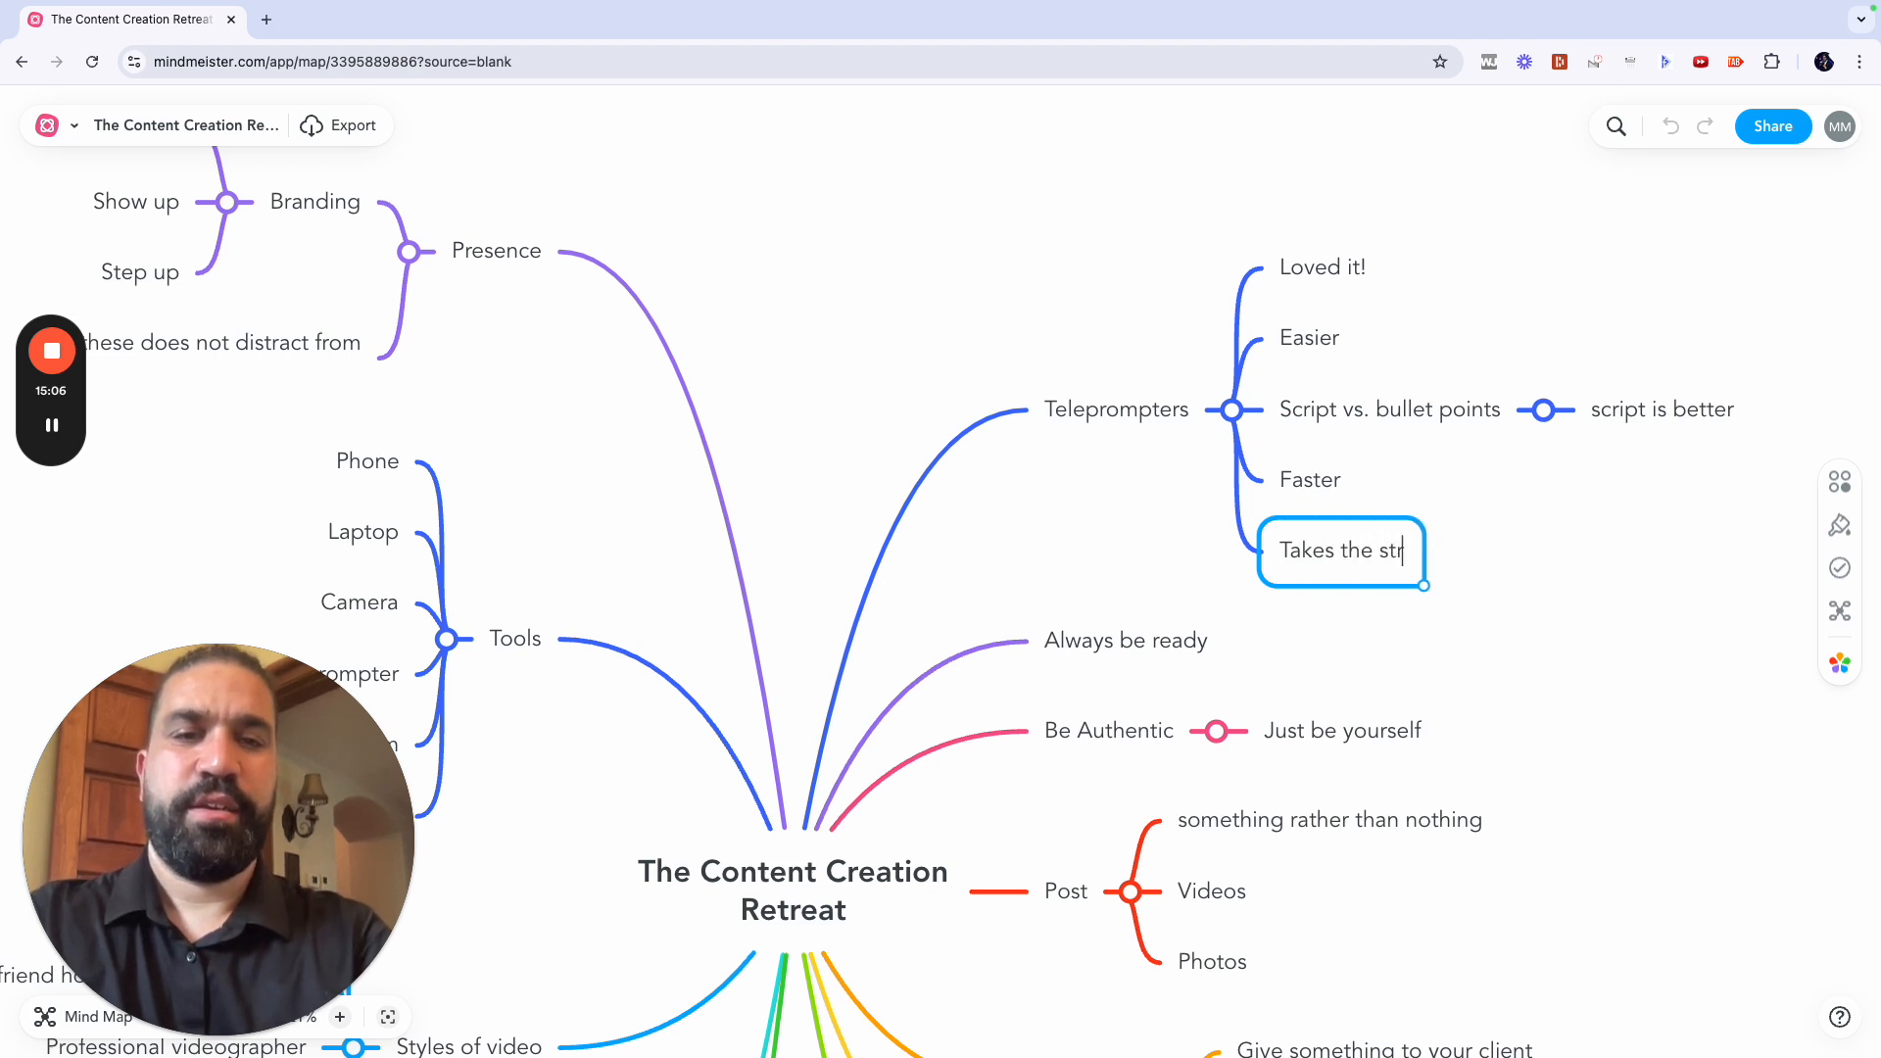
{"action": "type", "text": "ess away"}
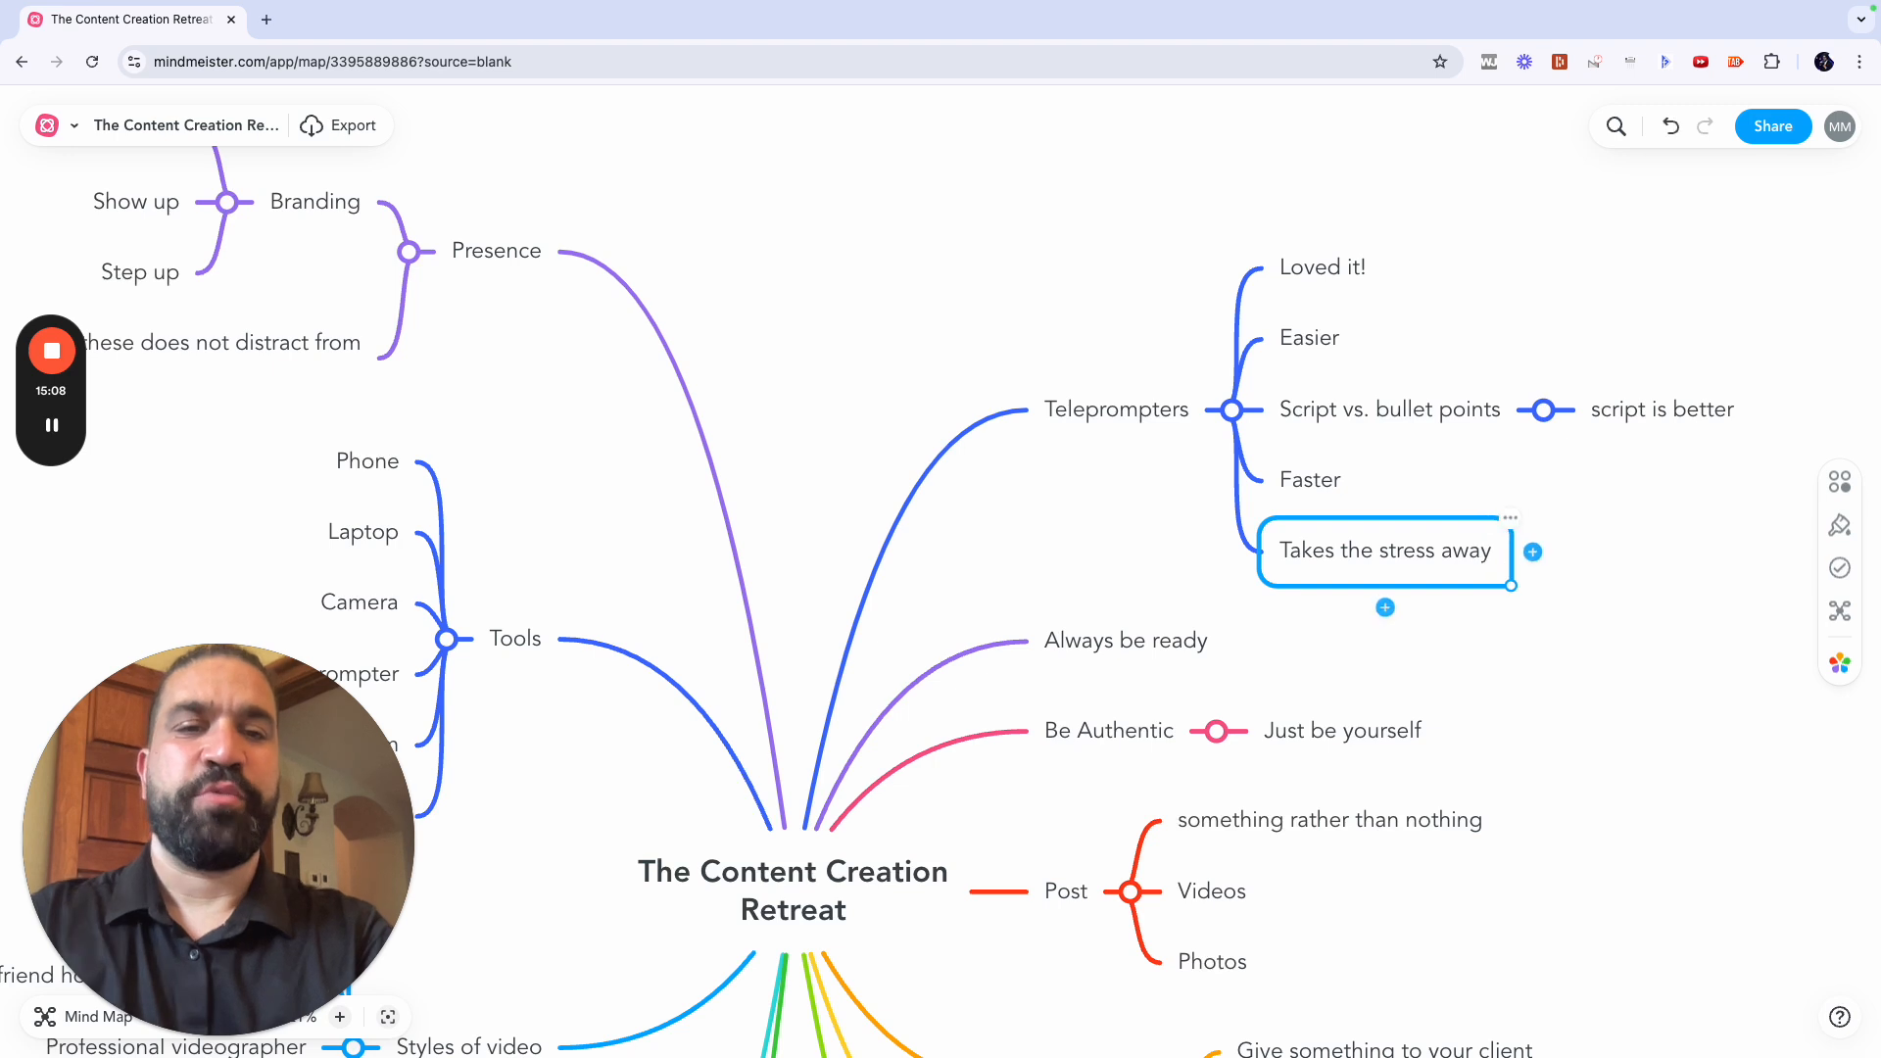
{"action": "key", "text": "Return"}
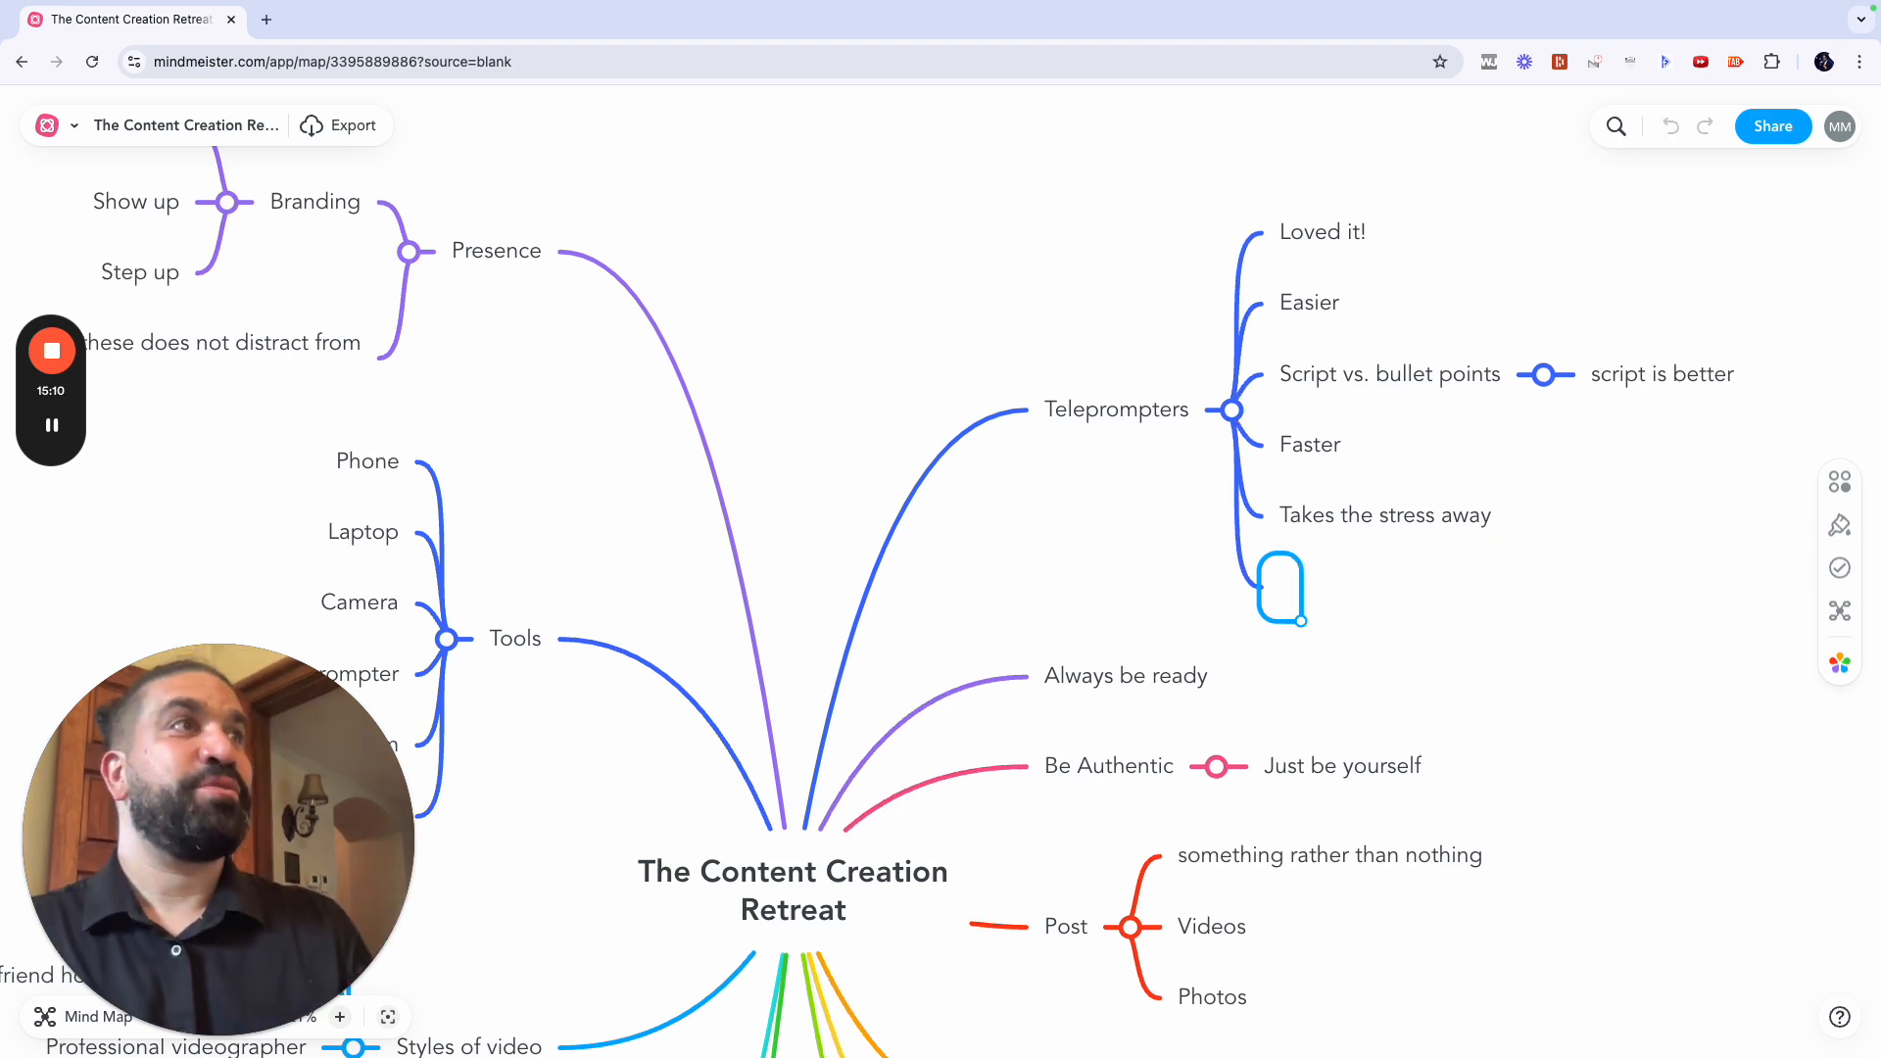
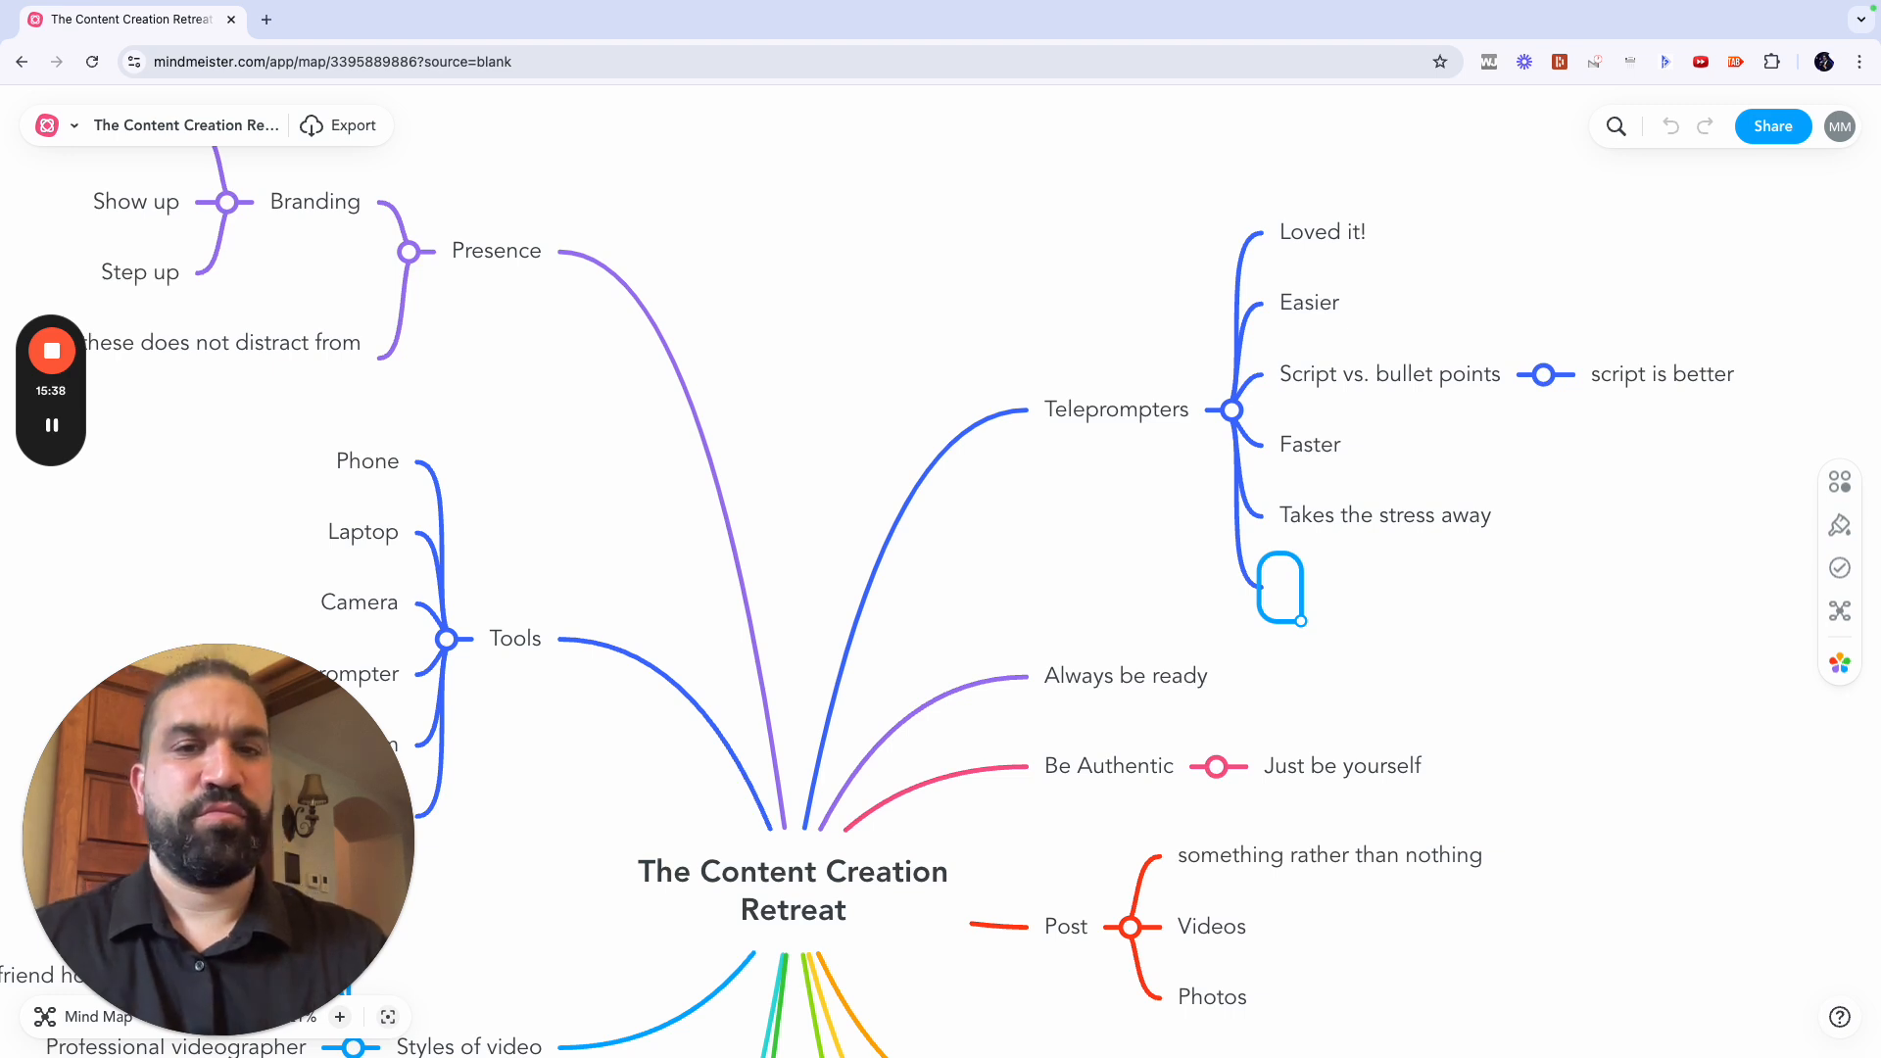
Step: Add a new main topic named "AI" to the central topic "The Content Creation Retreat"
{"action": "scroll", "coordinate": [946, 600], "scroll_direction": "up", "scroll_amount": 1}
{"action": "scroll", "coordinate": [947, 599], "scroll_direction": "down", "scroll_amount": 5}
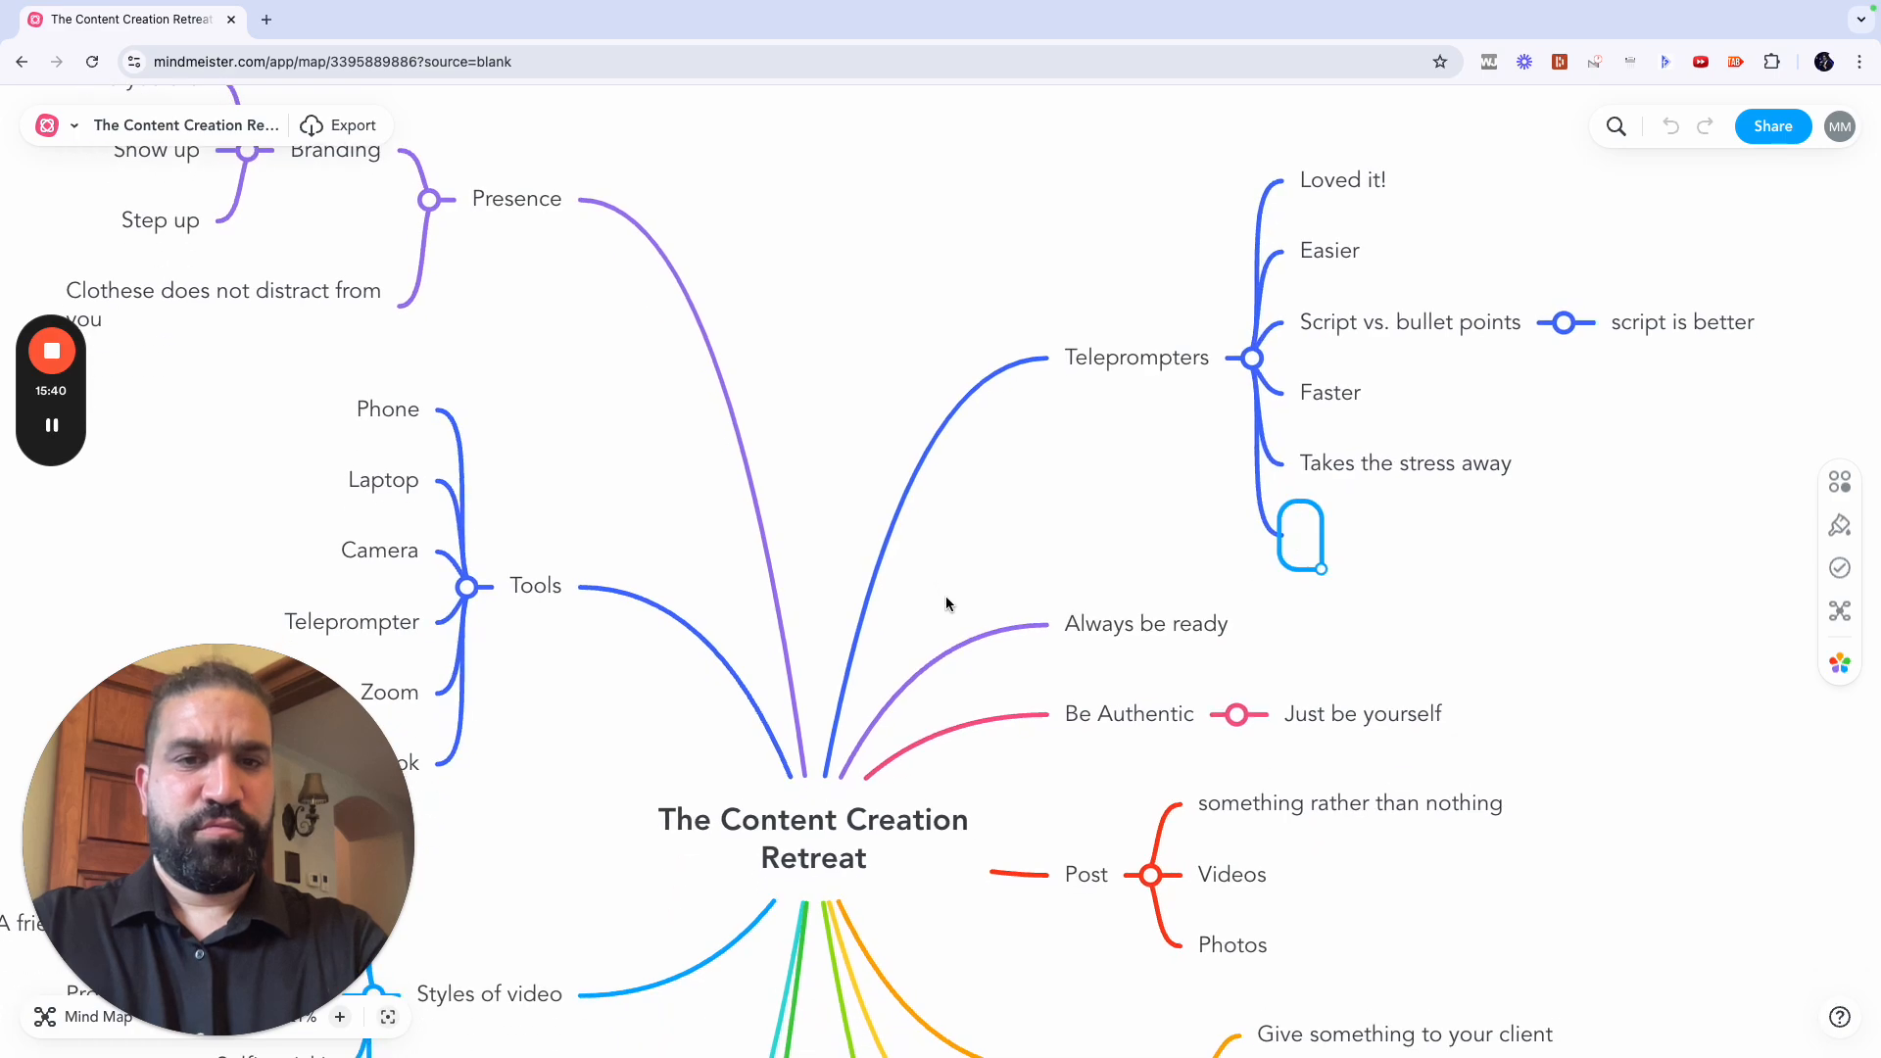
{"action": "scroll", "coordinate": [946, 599], "scroll_direction": "left", "scroll_amount": 2}
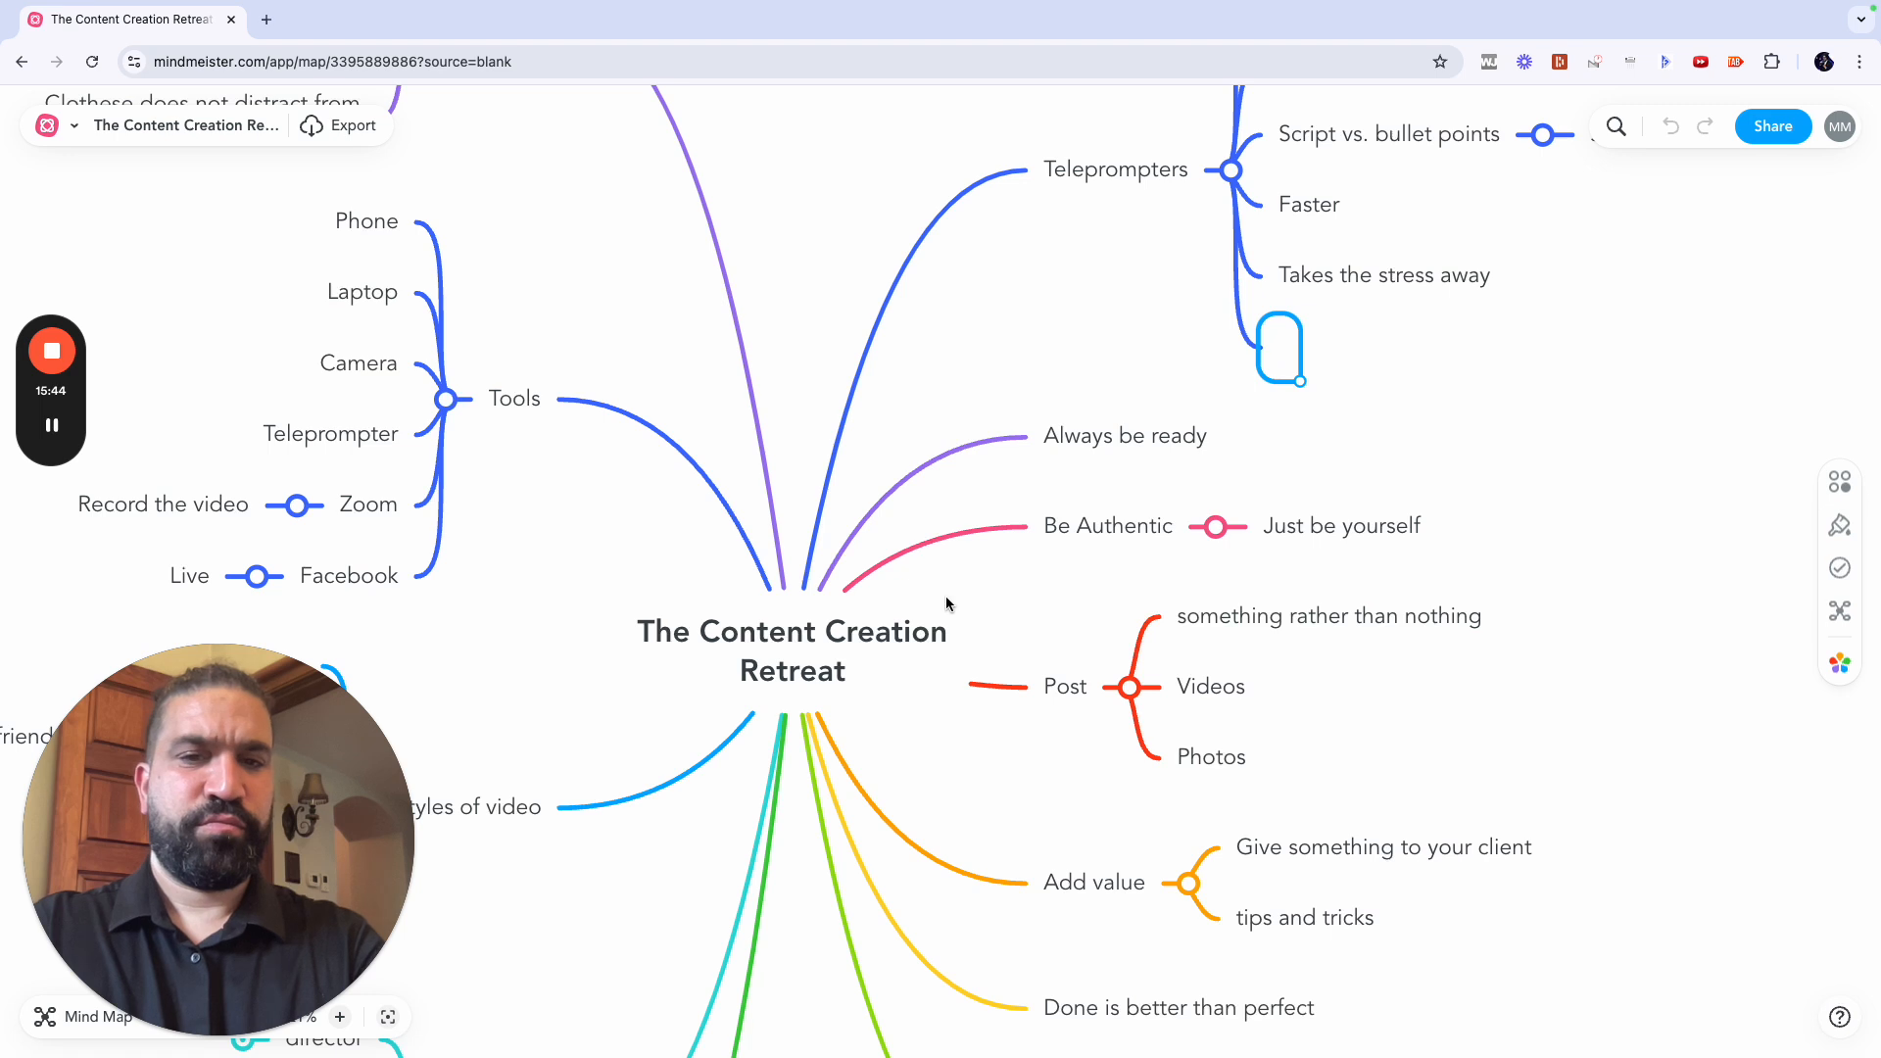
{"action": "scroll", "coordinate": [946, 600], "scroll_direction": "down", "scroll_amount": 2}
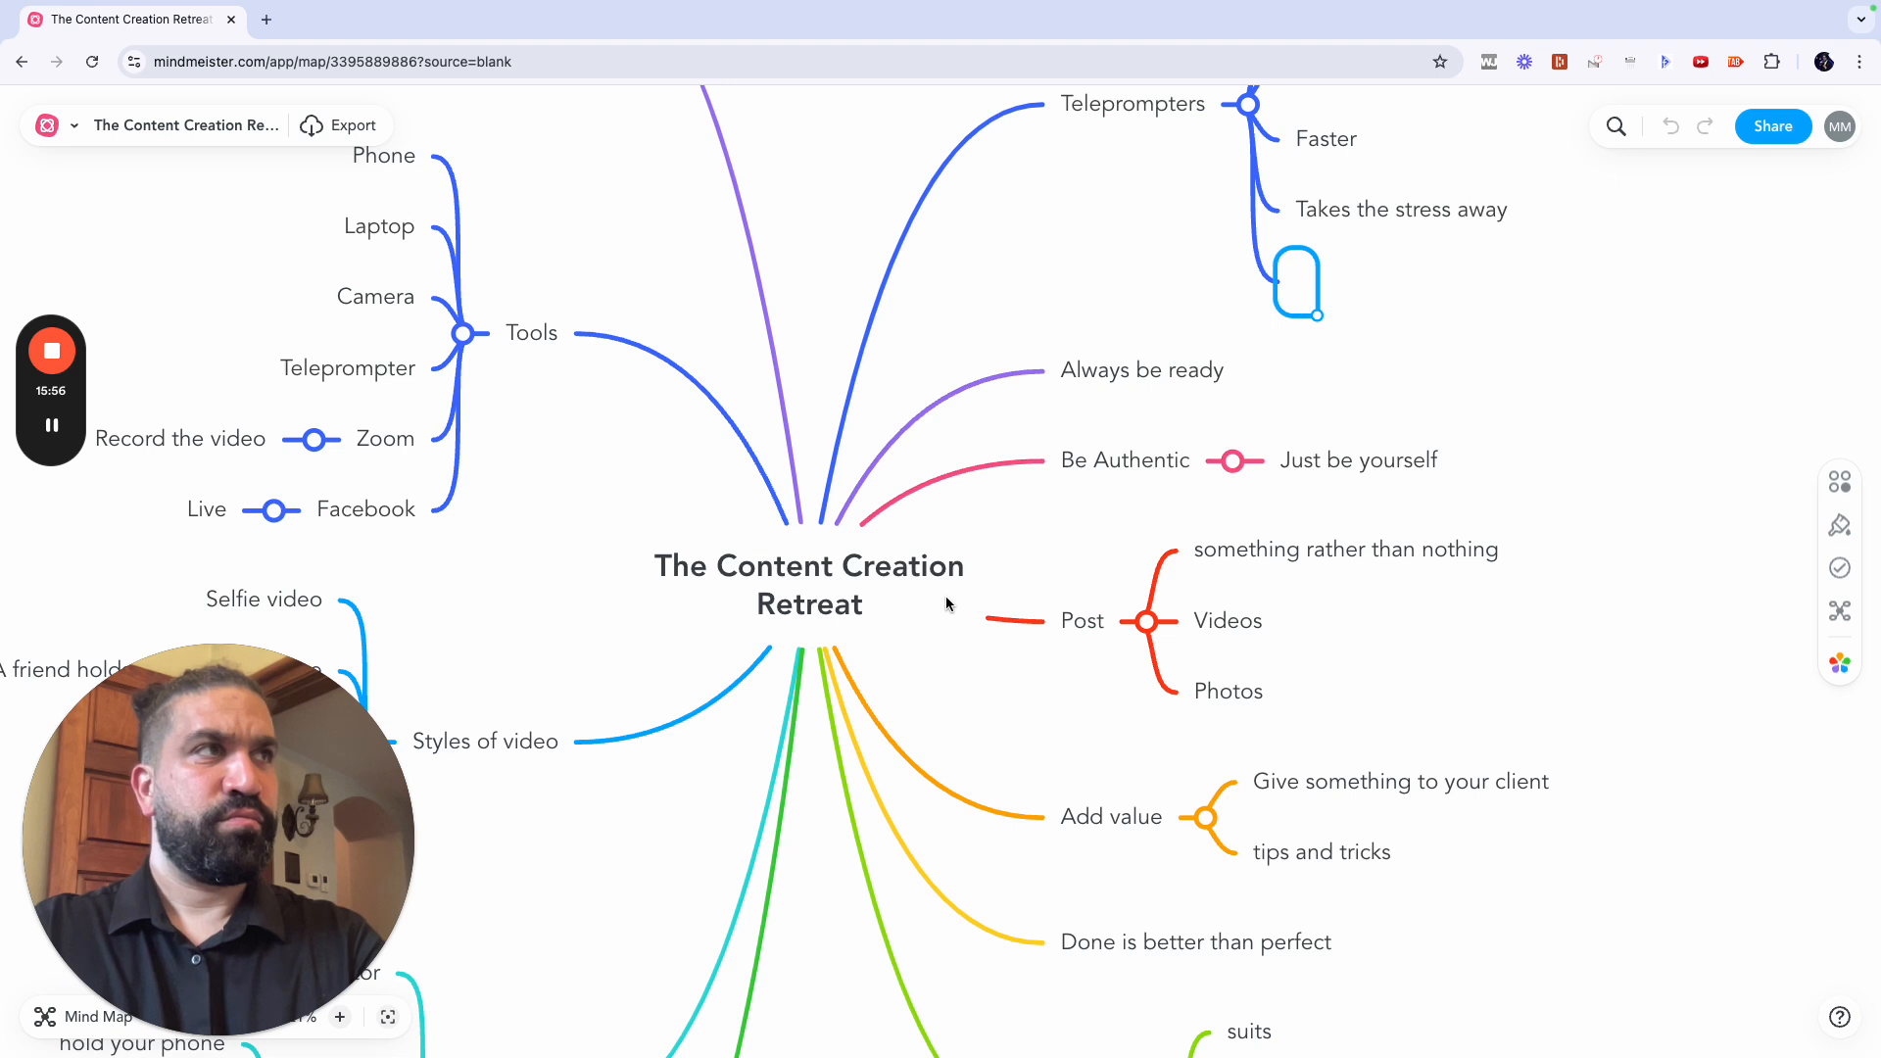
{"action": "left_click", "coordinate": [797, 617]}
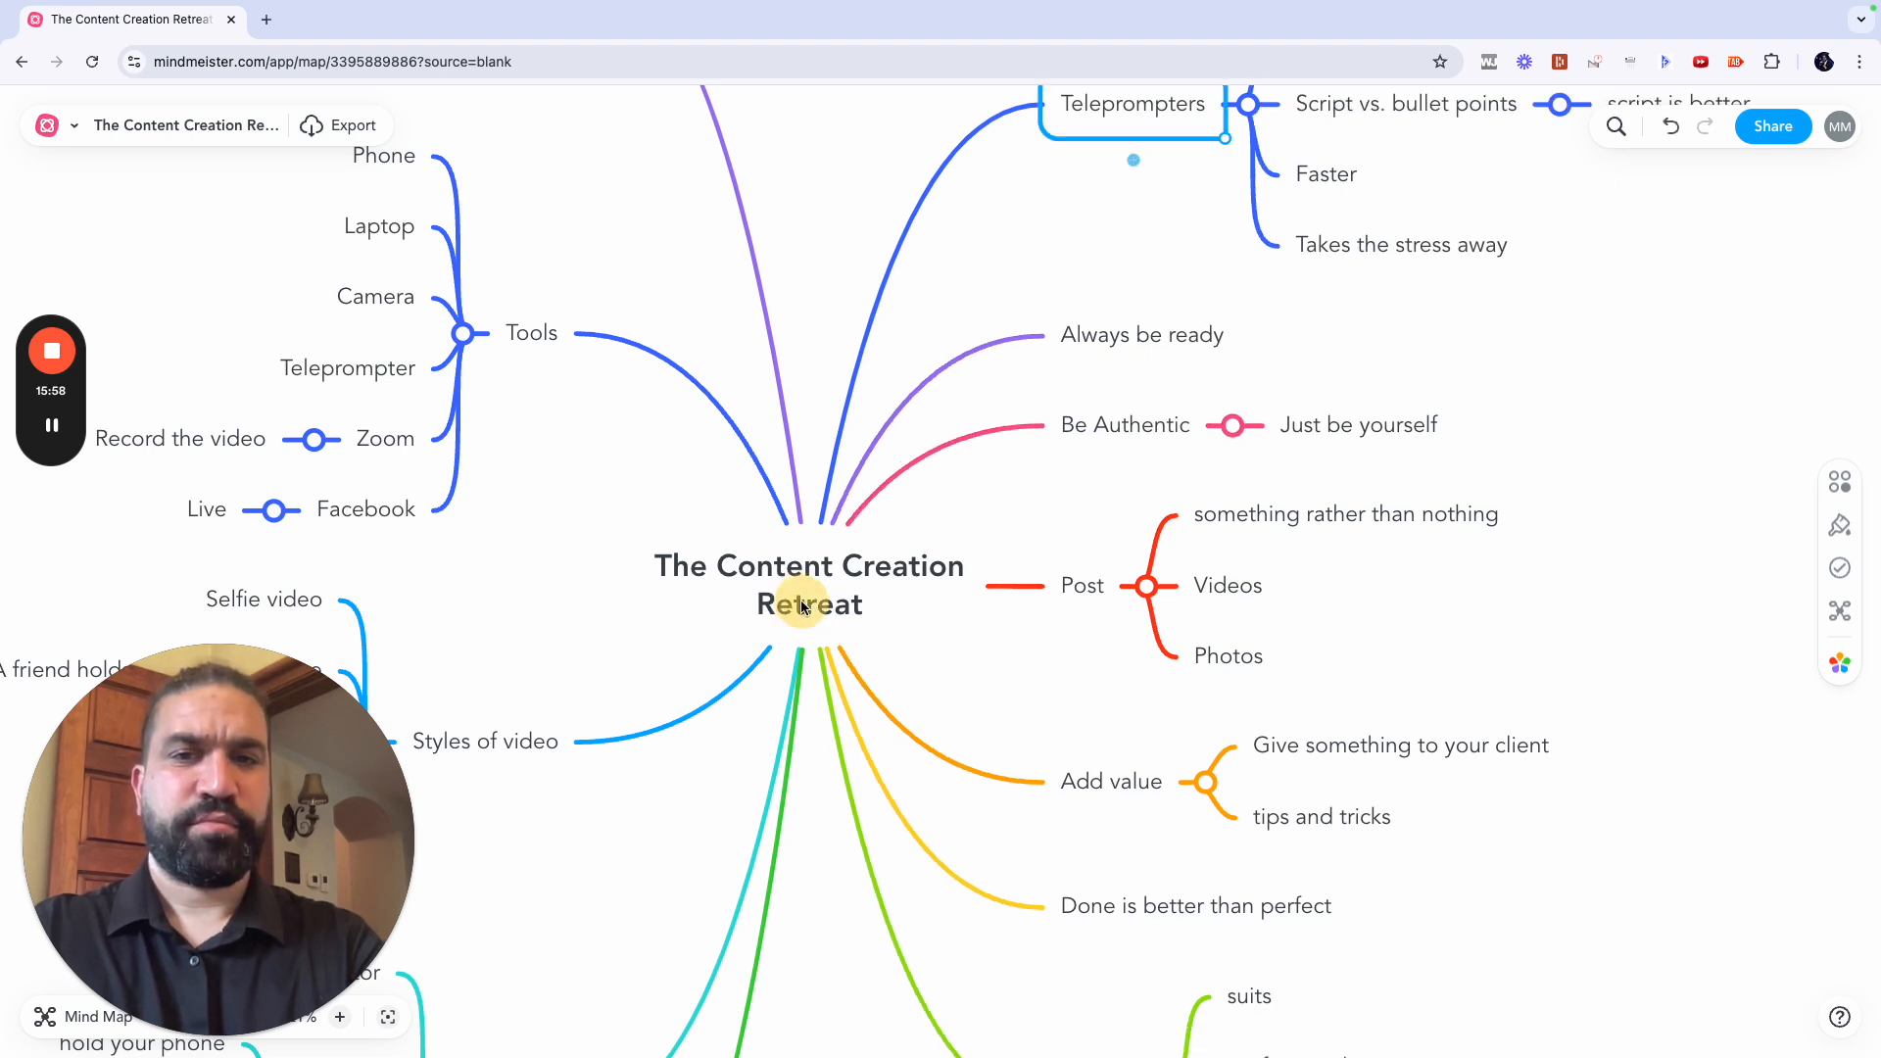
{"action": "left_click", "coordinate": [793, 571]}
{"action": "key", "text": "Tab"}
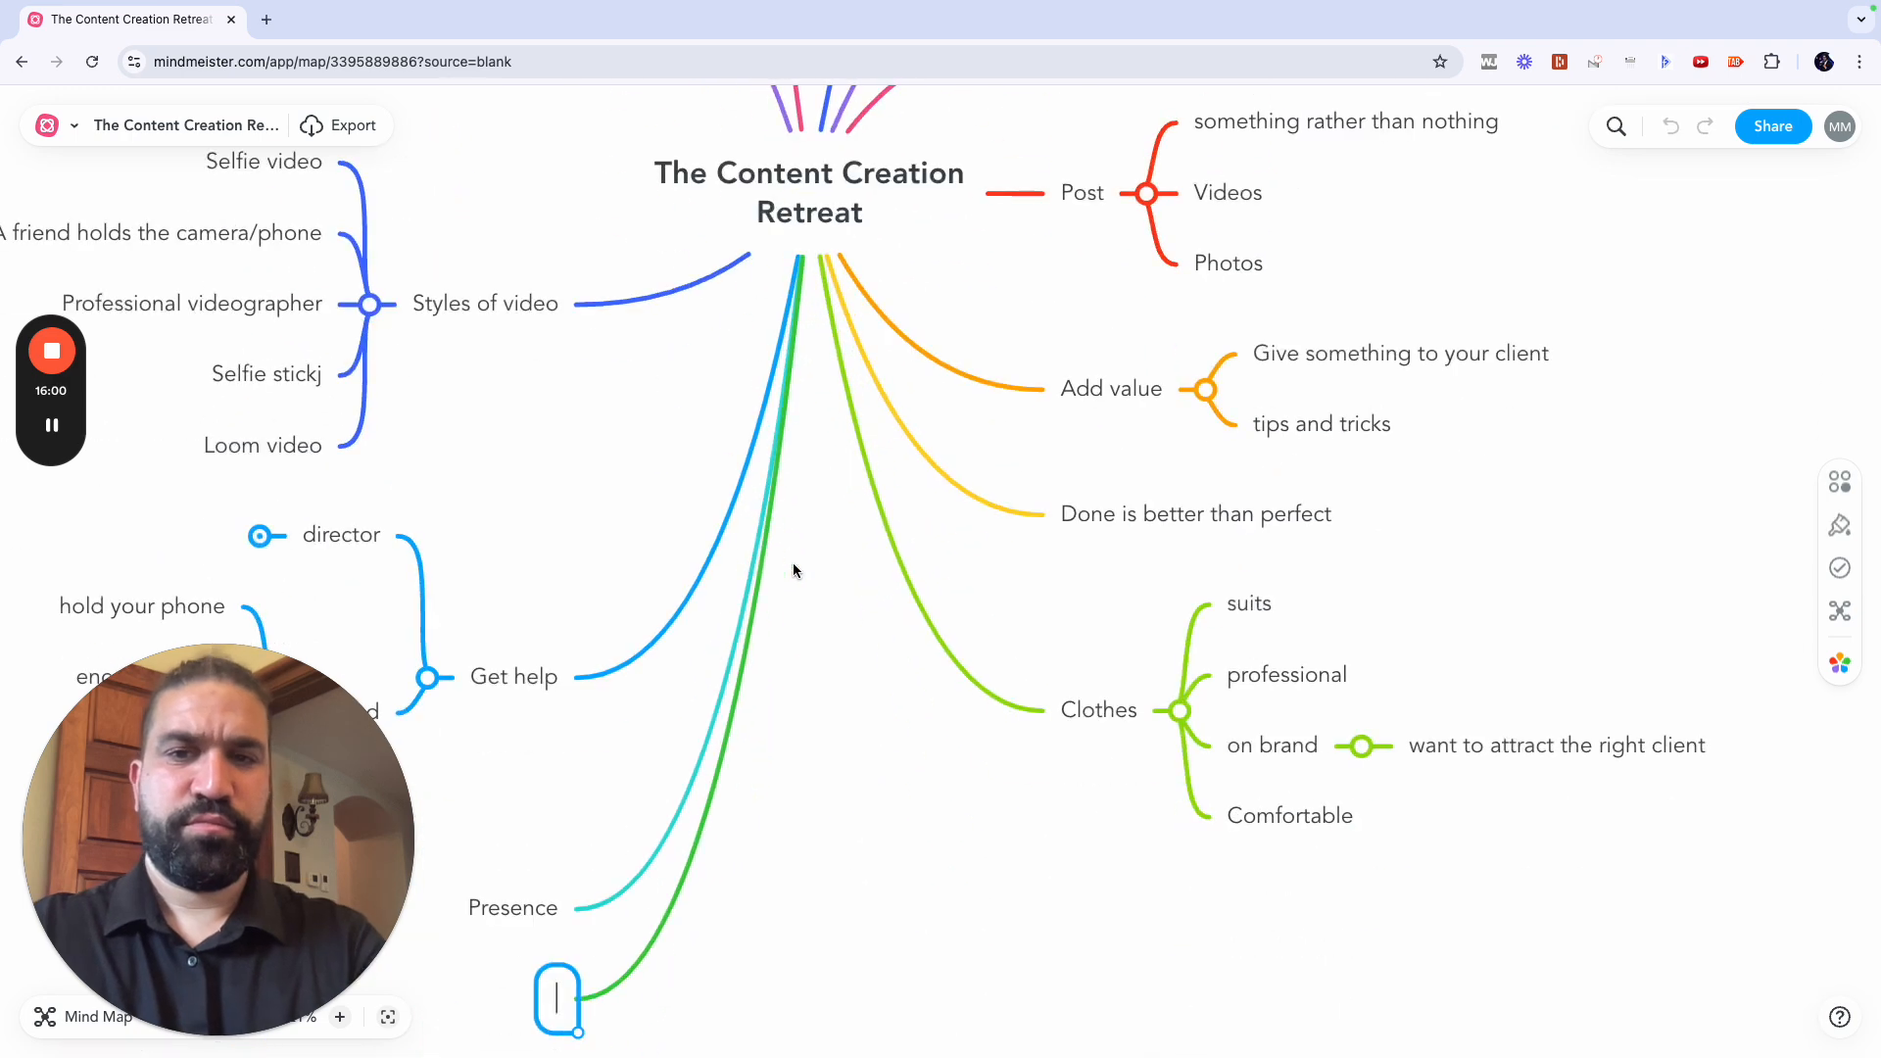
{"action": "type", "text": "AI"}
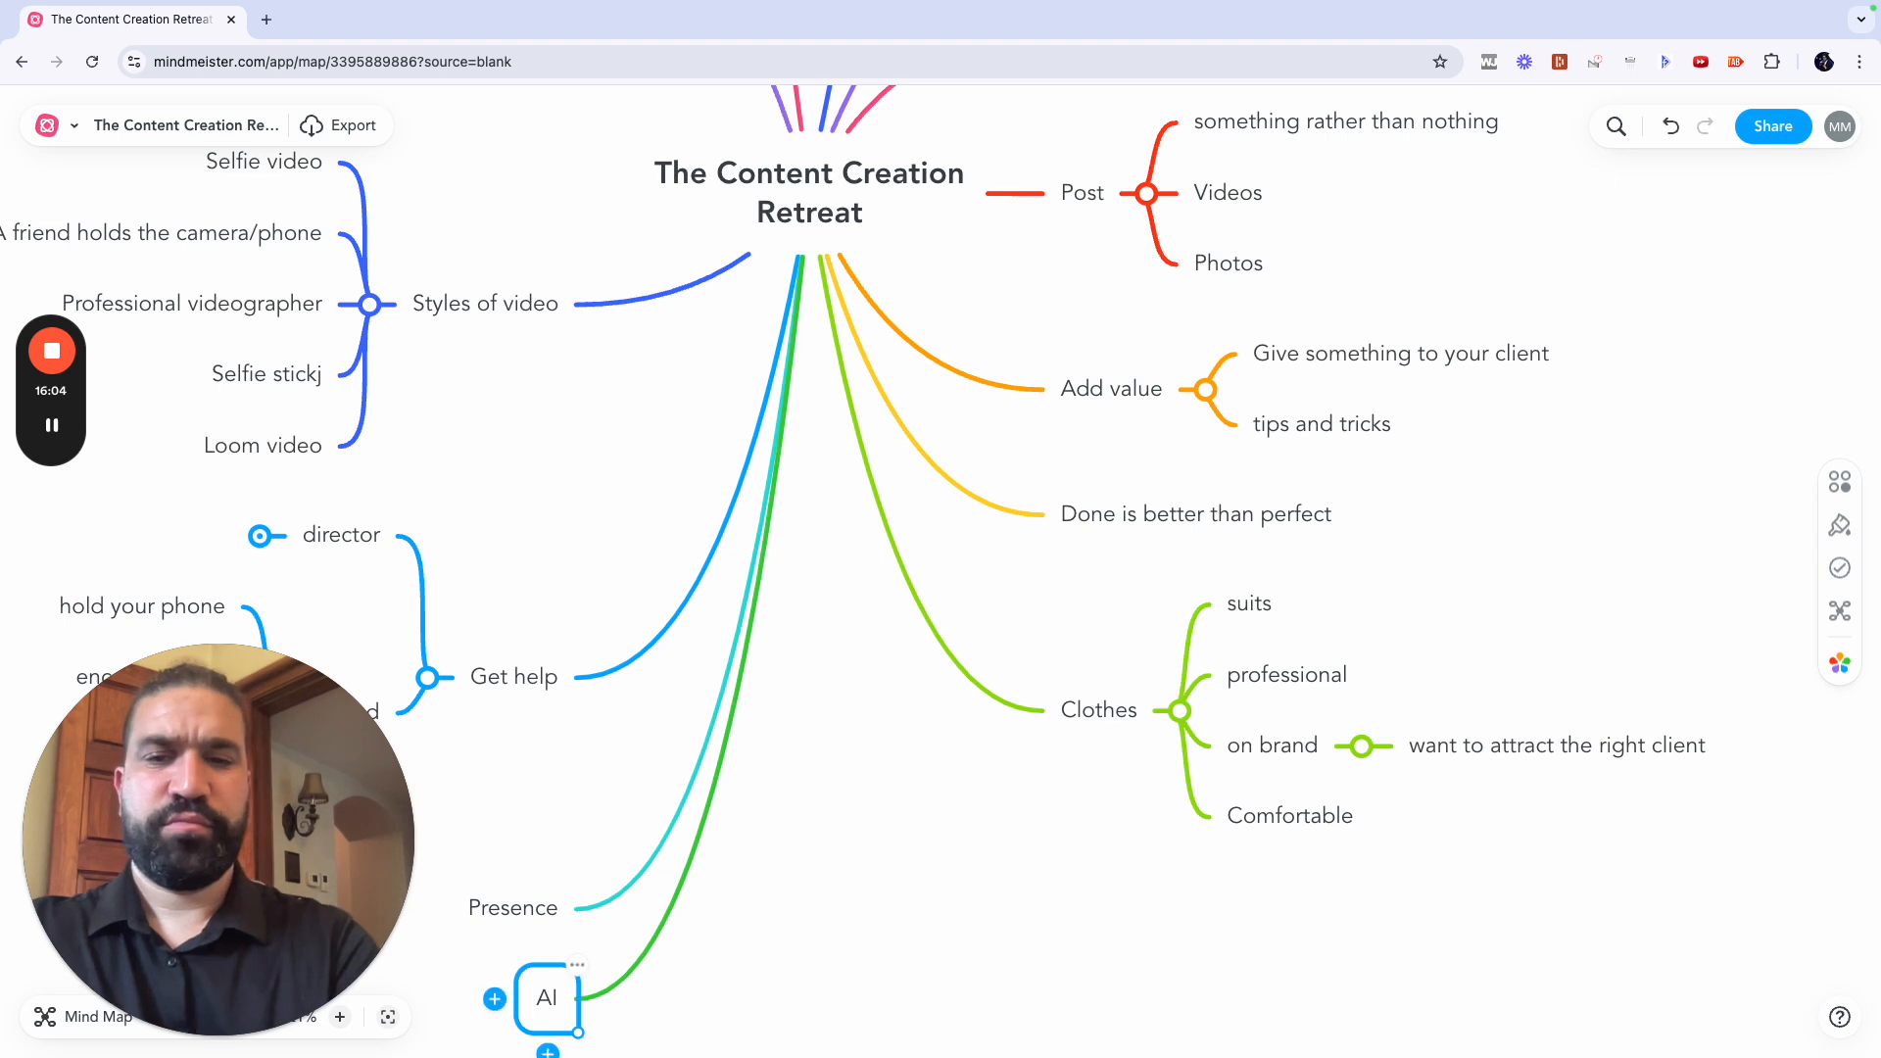
Step: Add the subtopics "Script" and "Outline" under the AI topic
{"action": "key", "text": "Return"}
{"action": "key", "text": "Tab"}
{"action": "type", "text": "Script"}
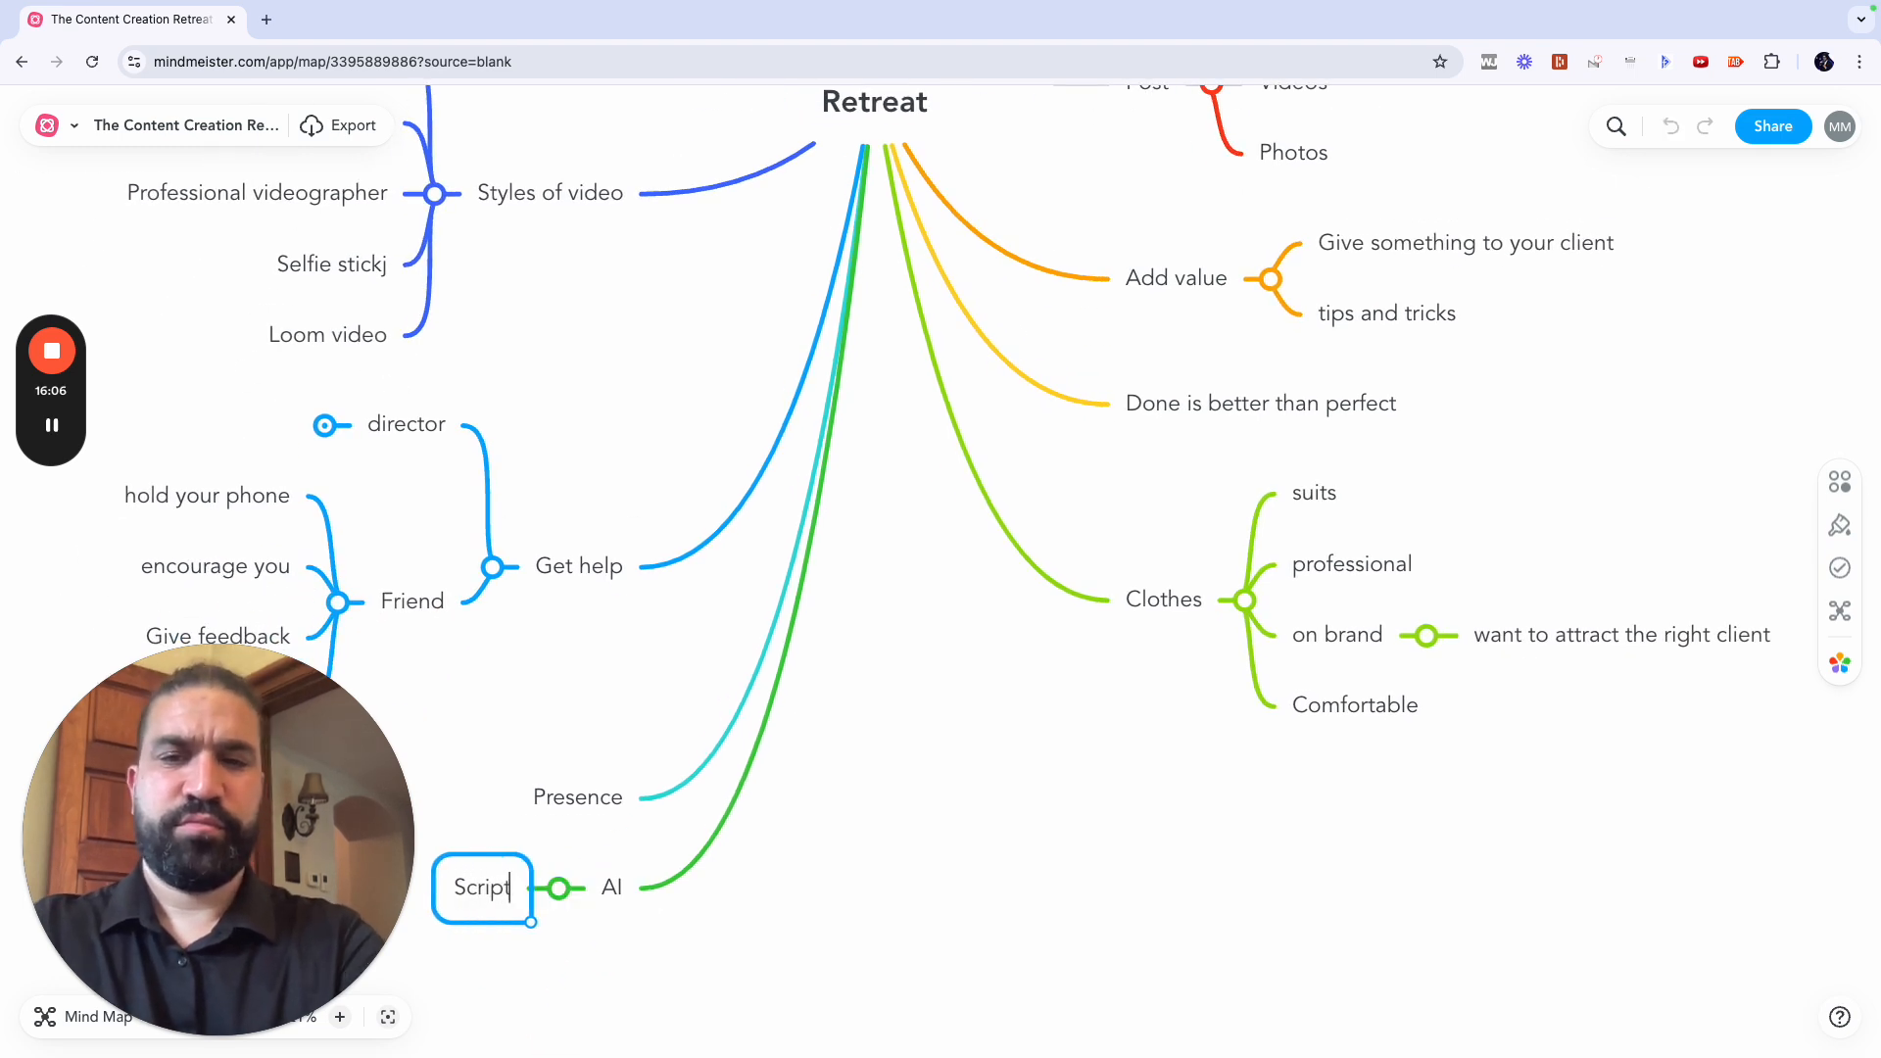
{"action": "key", "text": "Return"}
{"action": "type", "text": "Outline"}
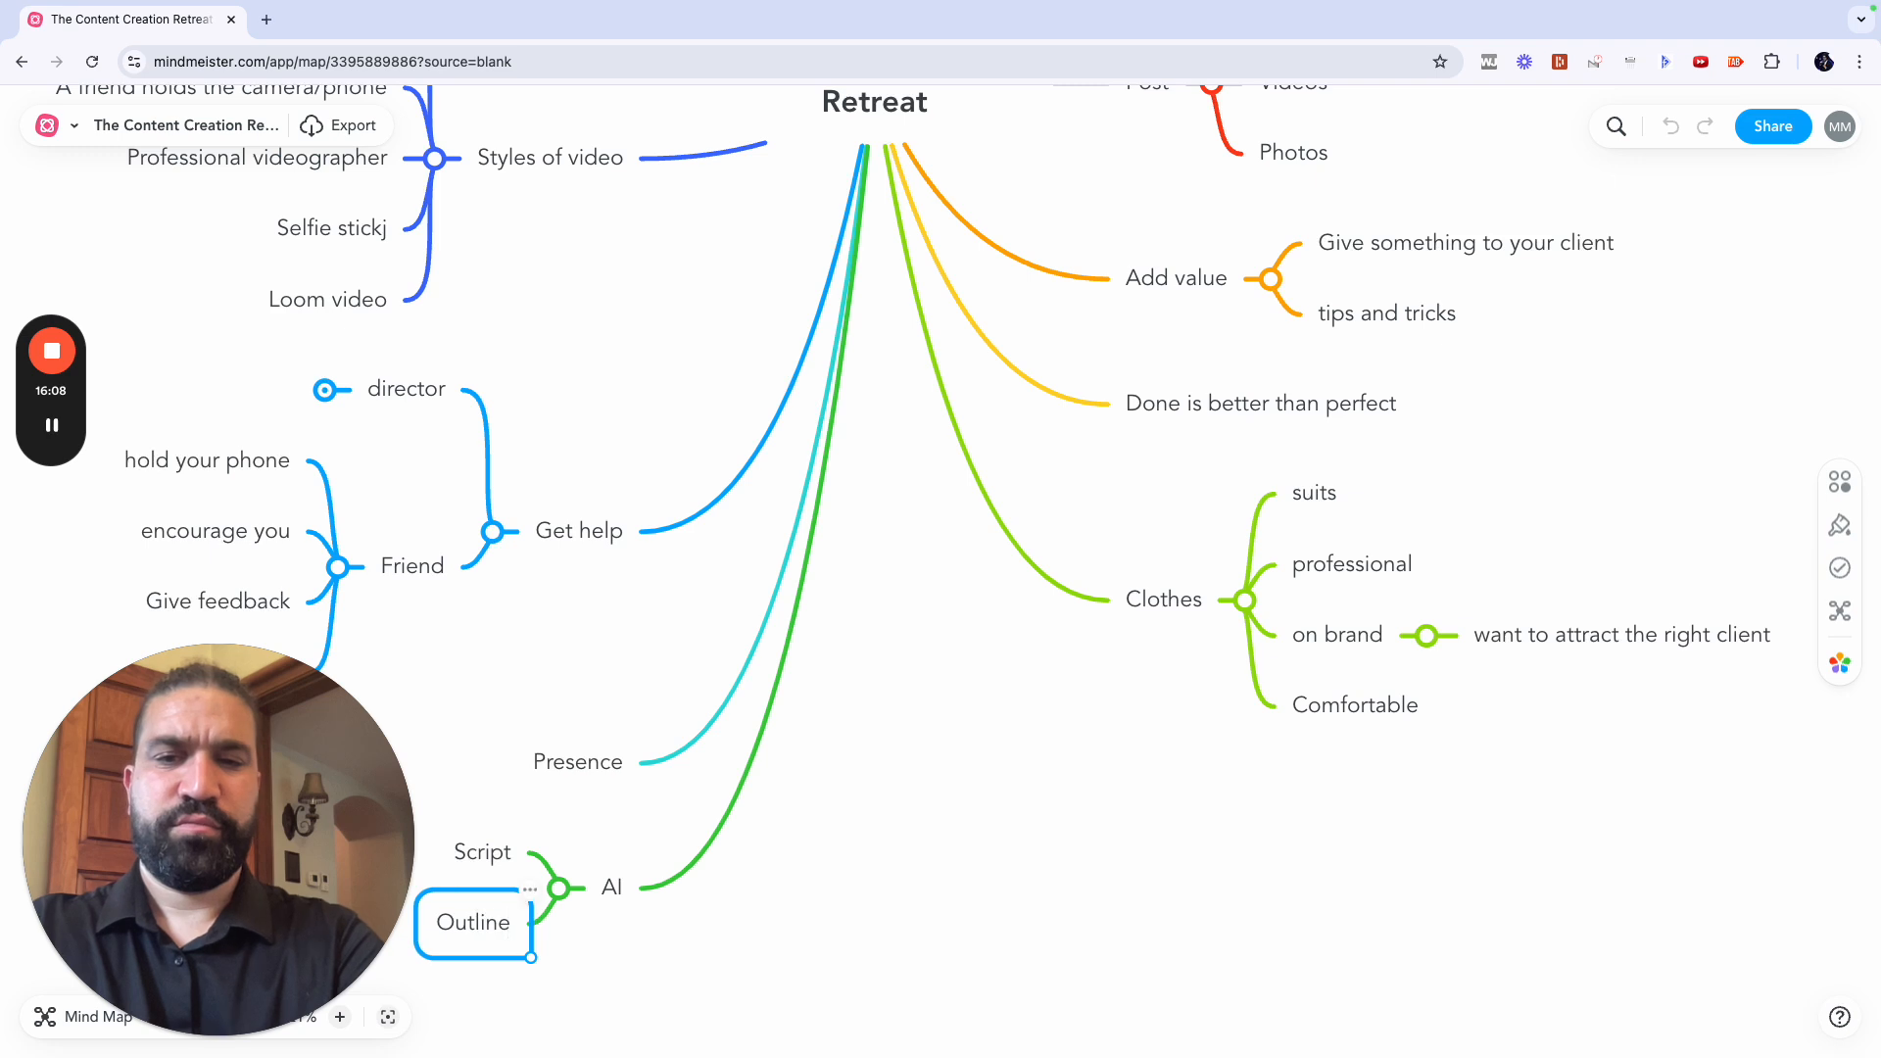
{"action": "key", "text": "Return"}
Step: Delete the Presence topic without subtopics that sits directly above the AI topic
{"action": "left_click", "coordinate": [588, 760]}
{"action": "key", "text": "Delete"}
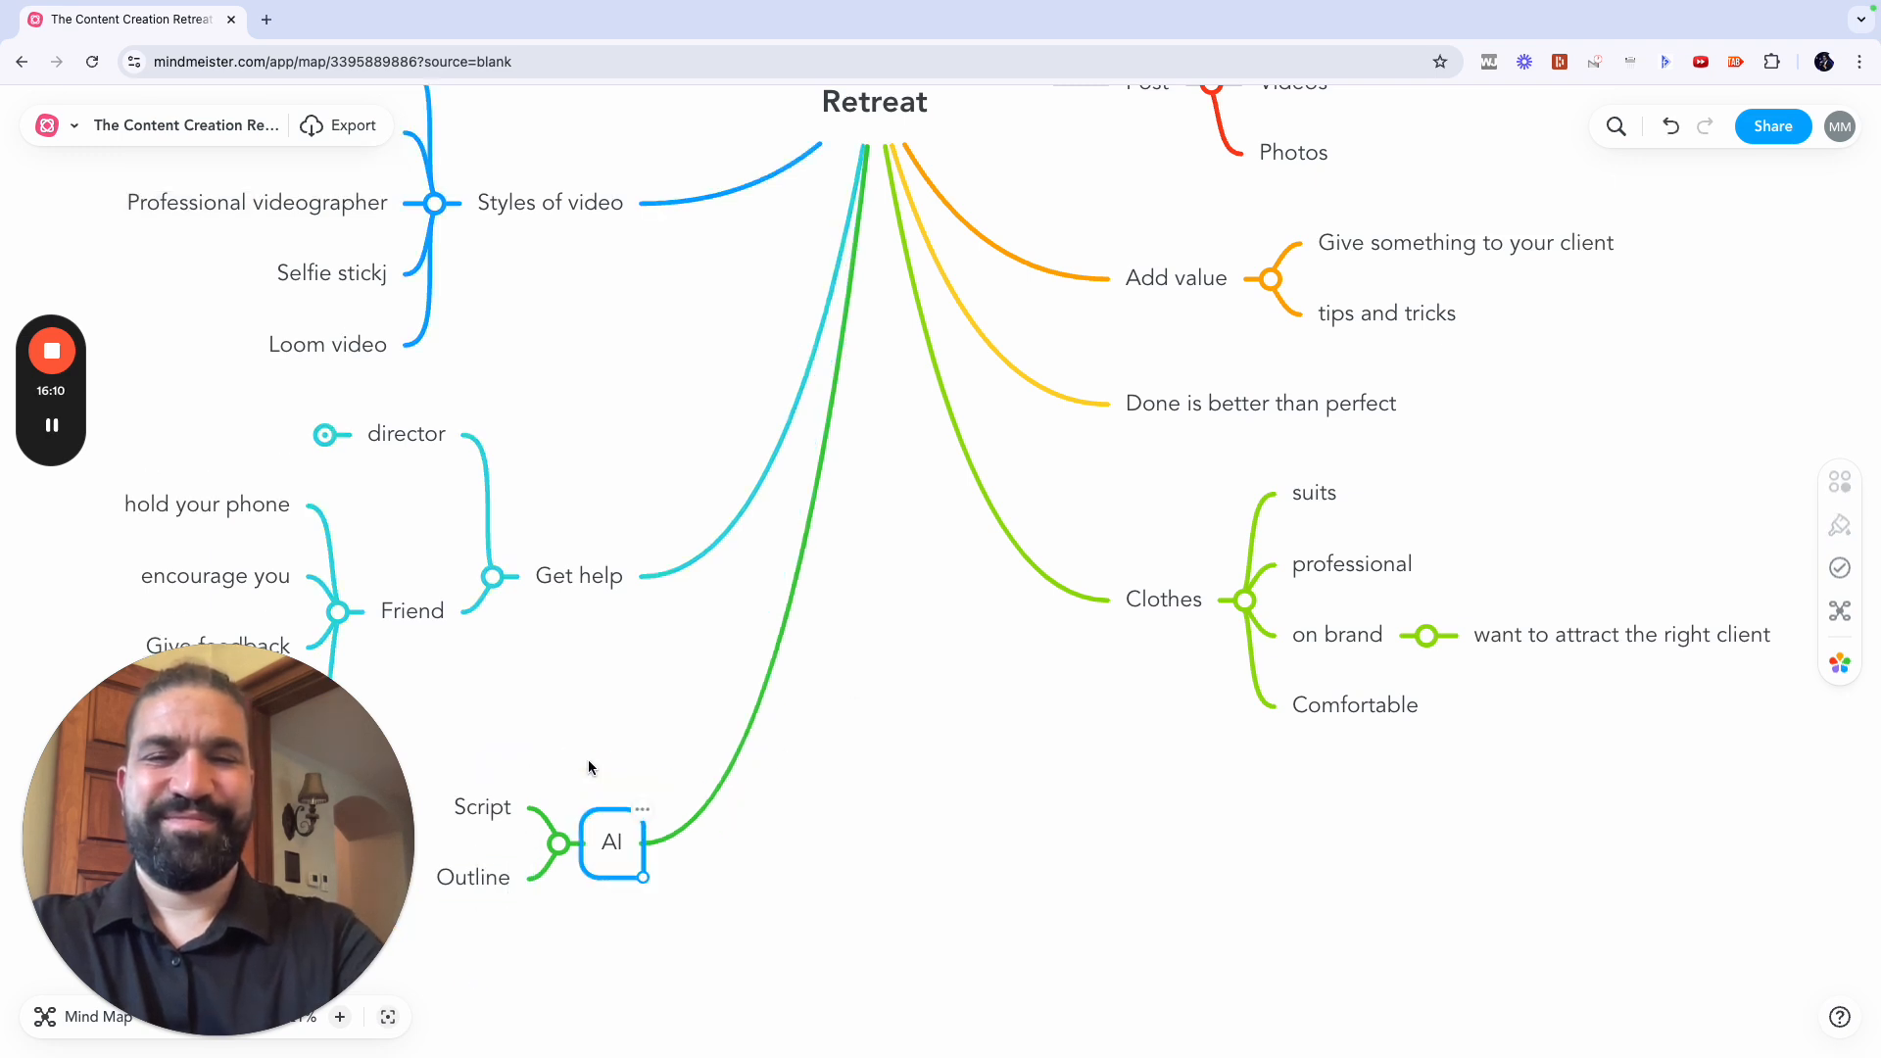
Step: Add the subtopic "Tell ChatGPT who your ideal client is" under the AI topic
{"action": "key", "text": "Tab"}
{"action": "type", "text": "Tell"}
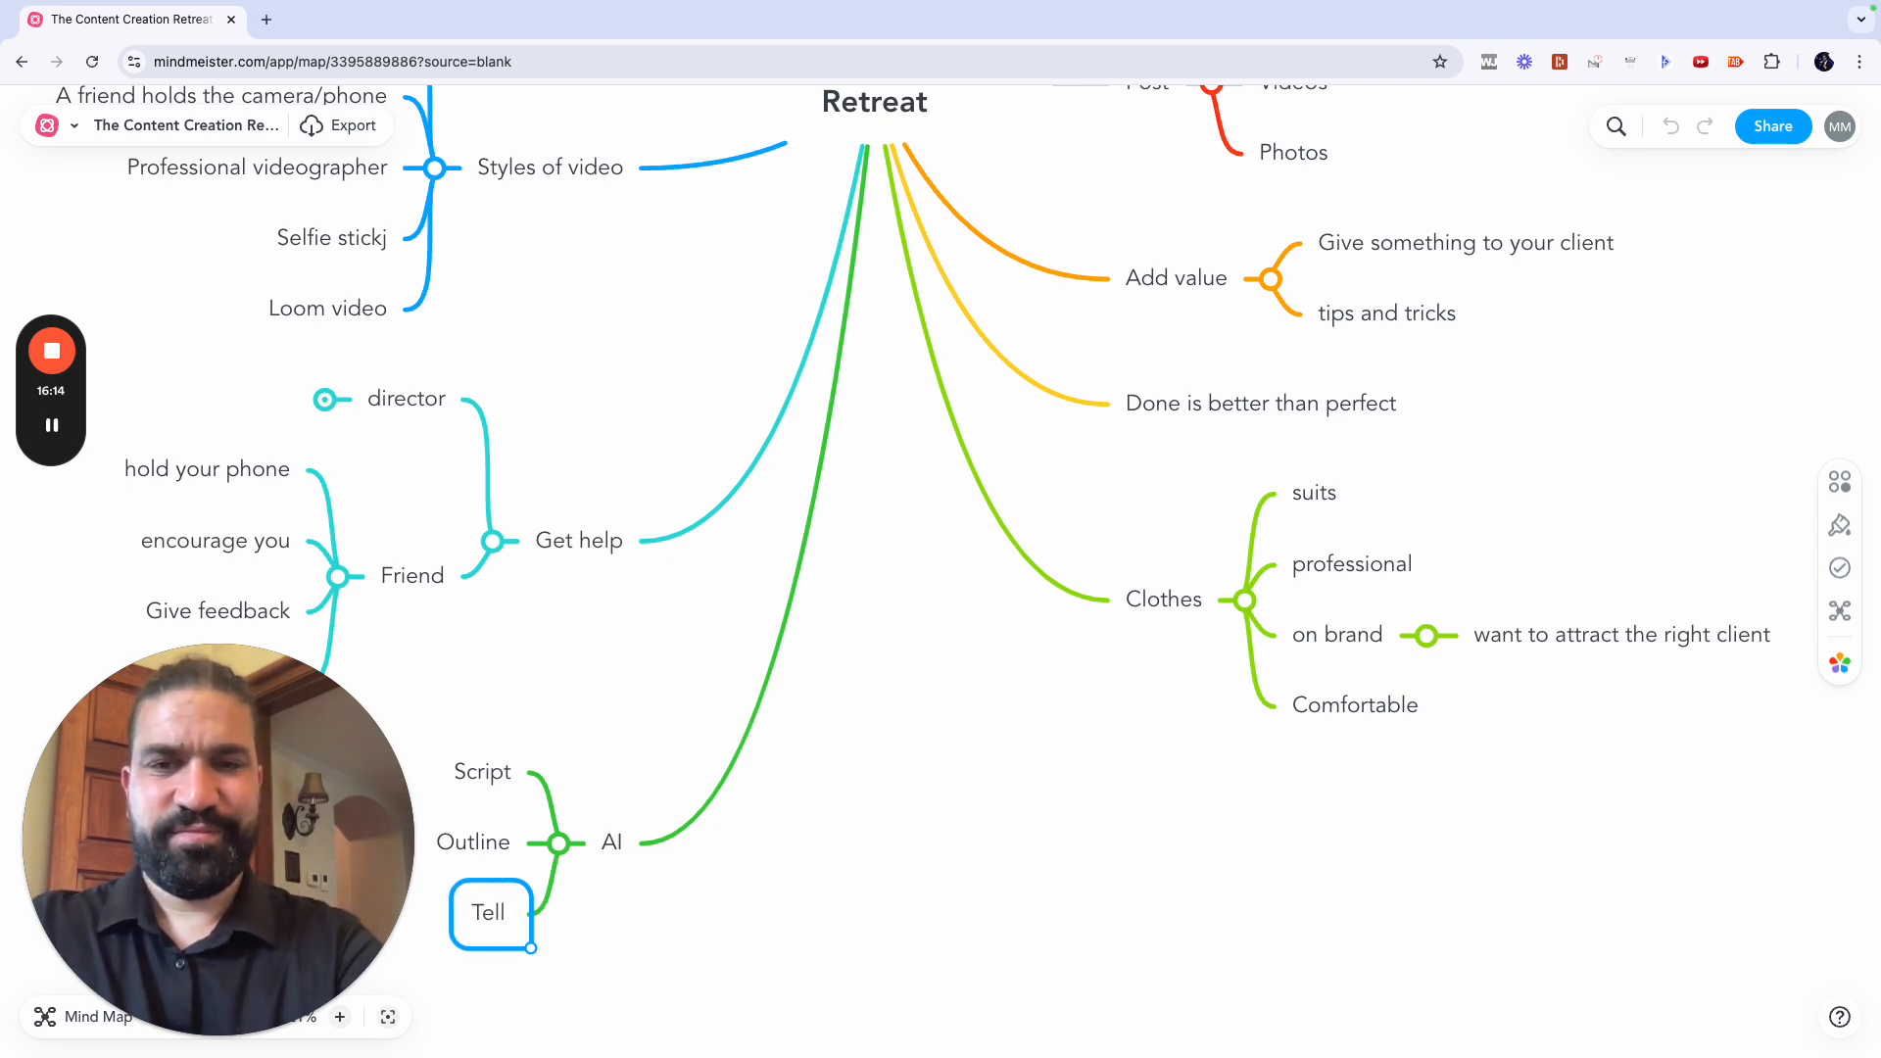
{"action": "type", "text": " ChatGPT"}
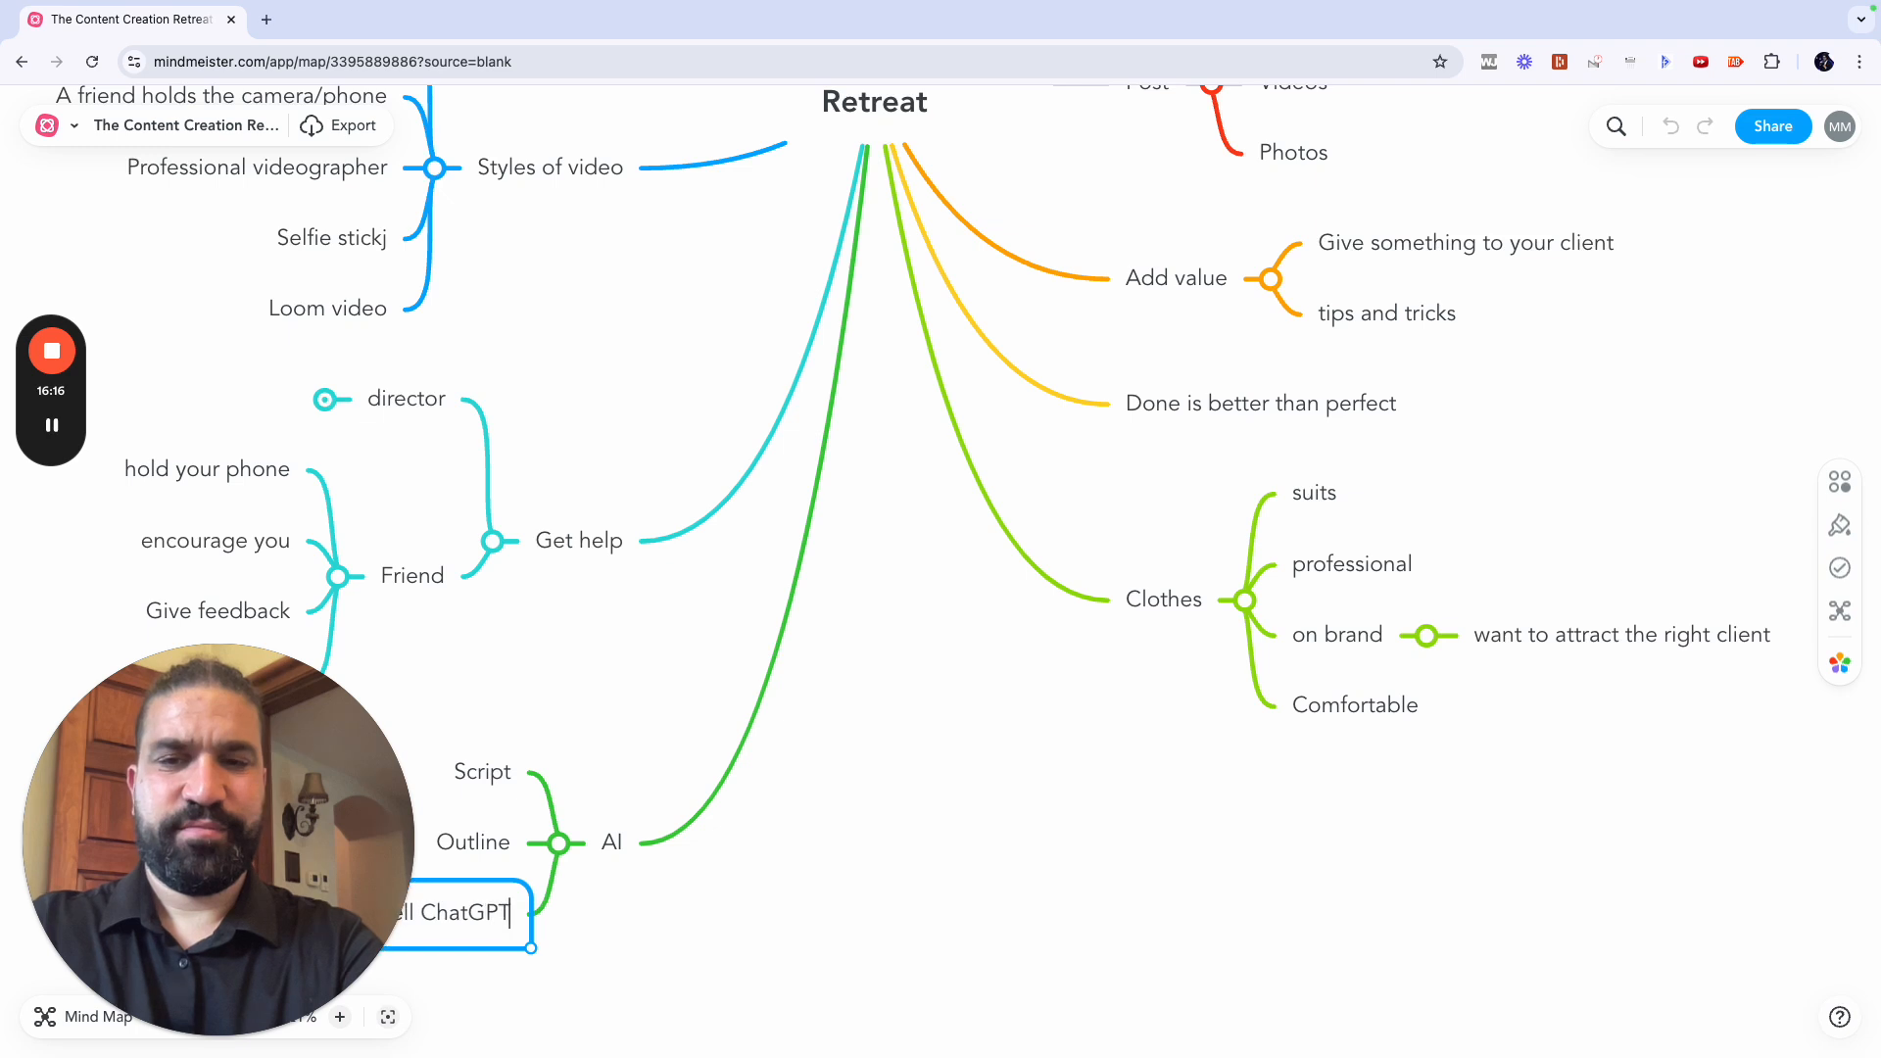
{"action": "type", "text": " who your ideal client"}
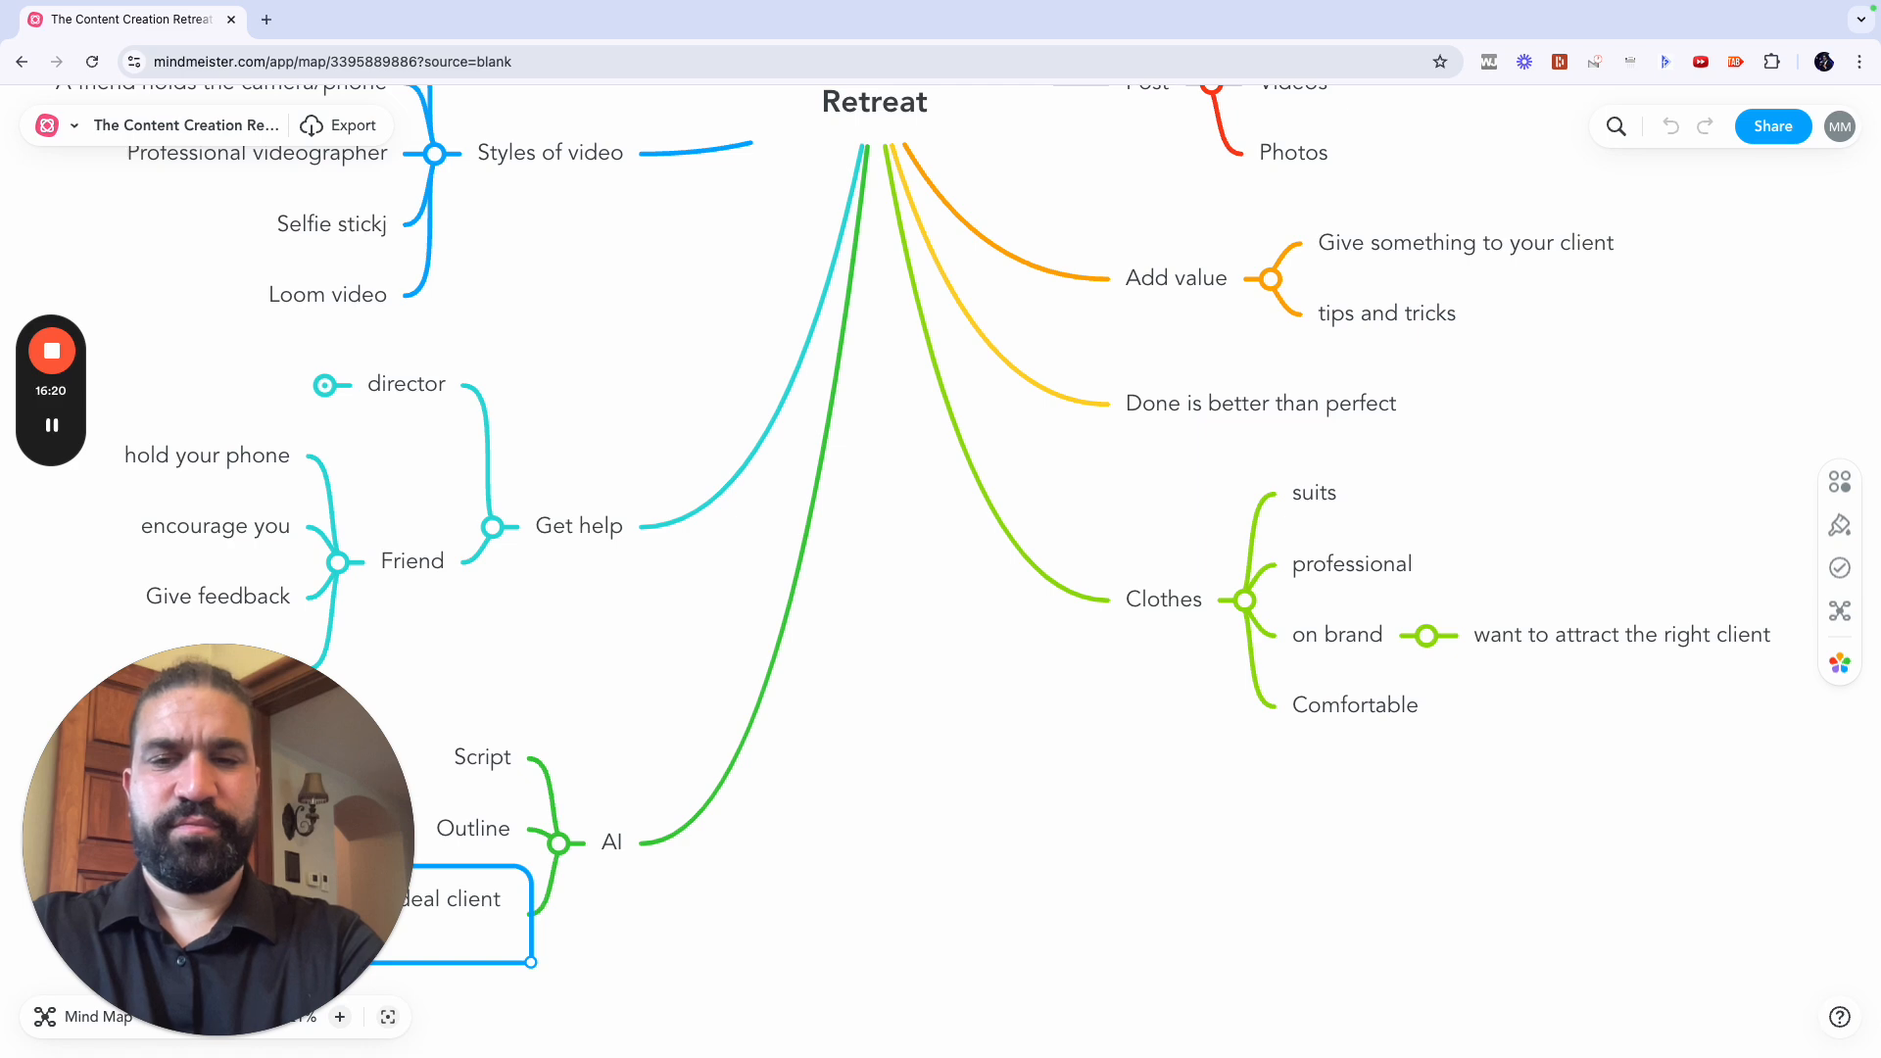
{"action": "key", "text": "Return"}
{"action": "scroll", "coordinate": [742, 780], "scroll_direction": "left", "scroll_amount": 2}
{"action": "scroll", "coordinate": [742, 773], "scroll_direction": "left", "scroll_amount": 5}
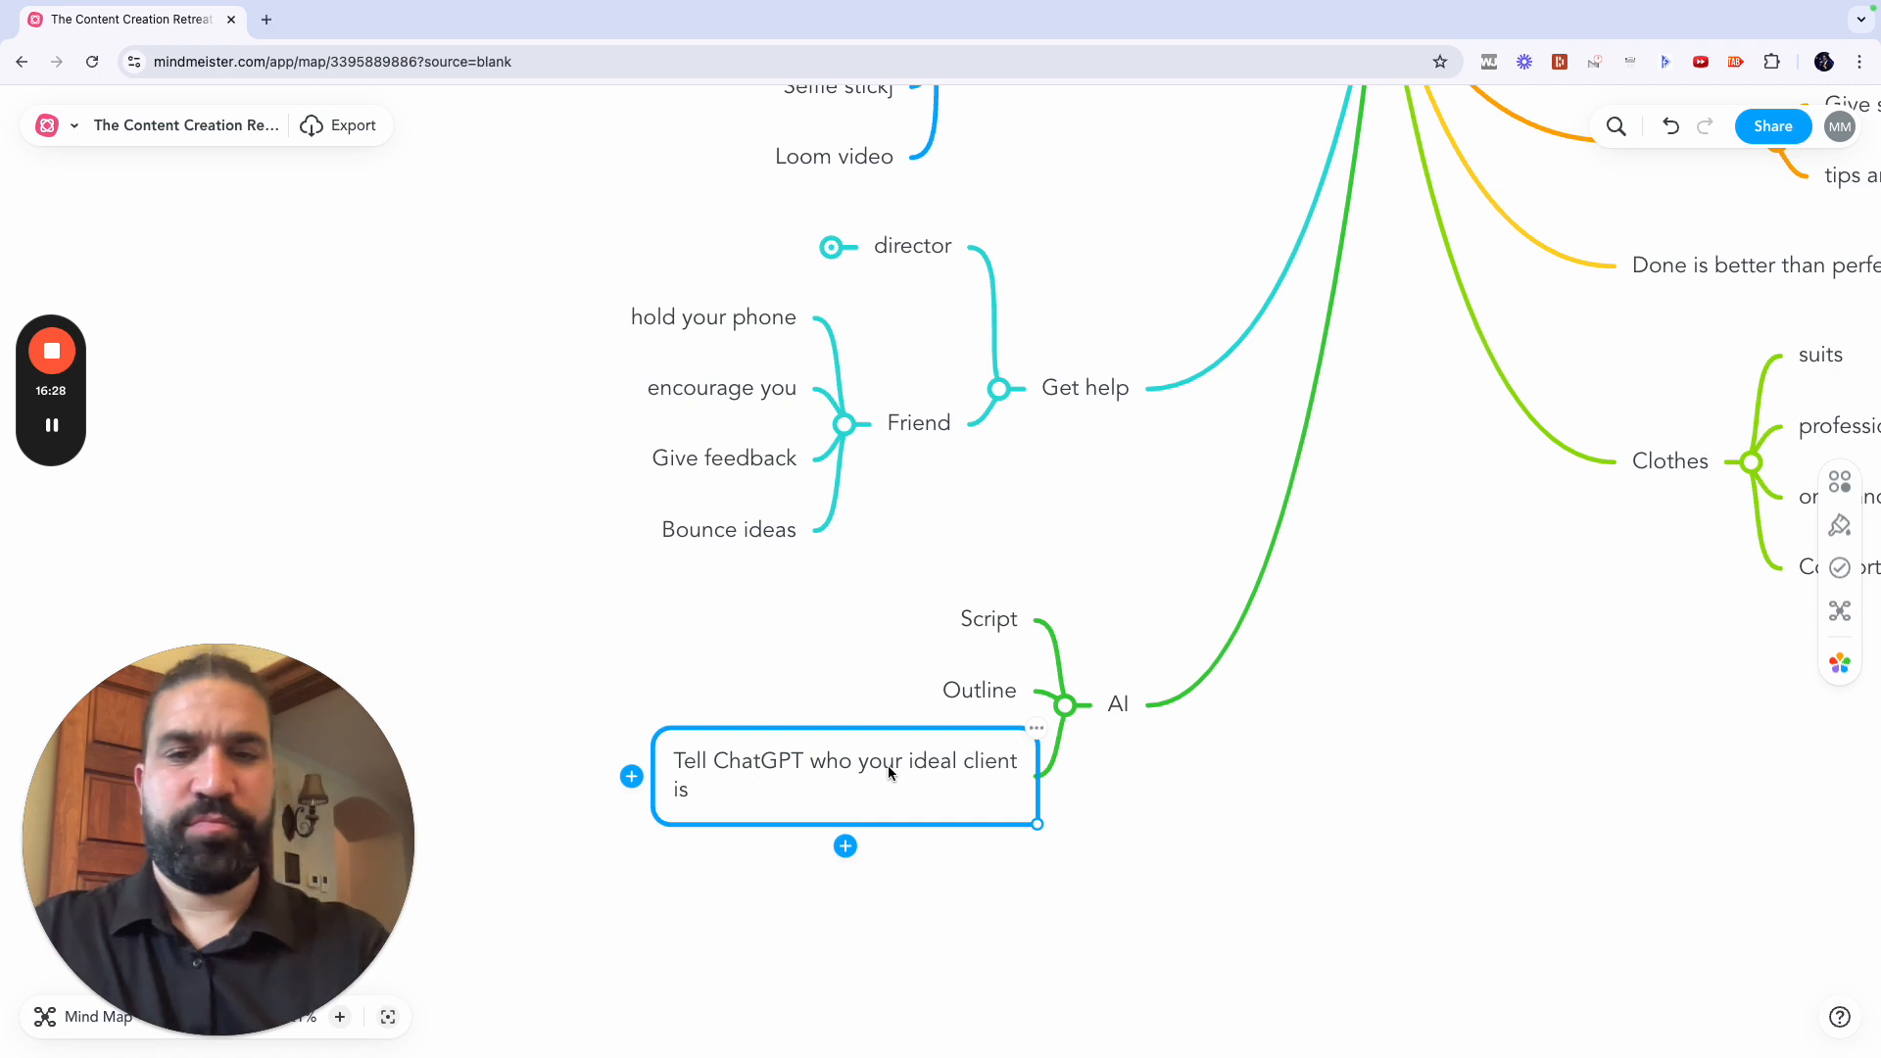
Step: Add the AI subtopic "Keeps things clear and direct" below the one about telling ChatGPT the ideal client
{"action": "key", "text": "Return"}
{"action": "type", "text": "Keeps"}
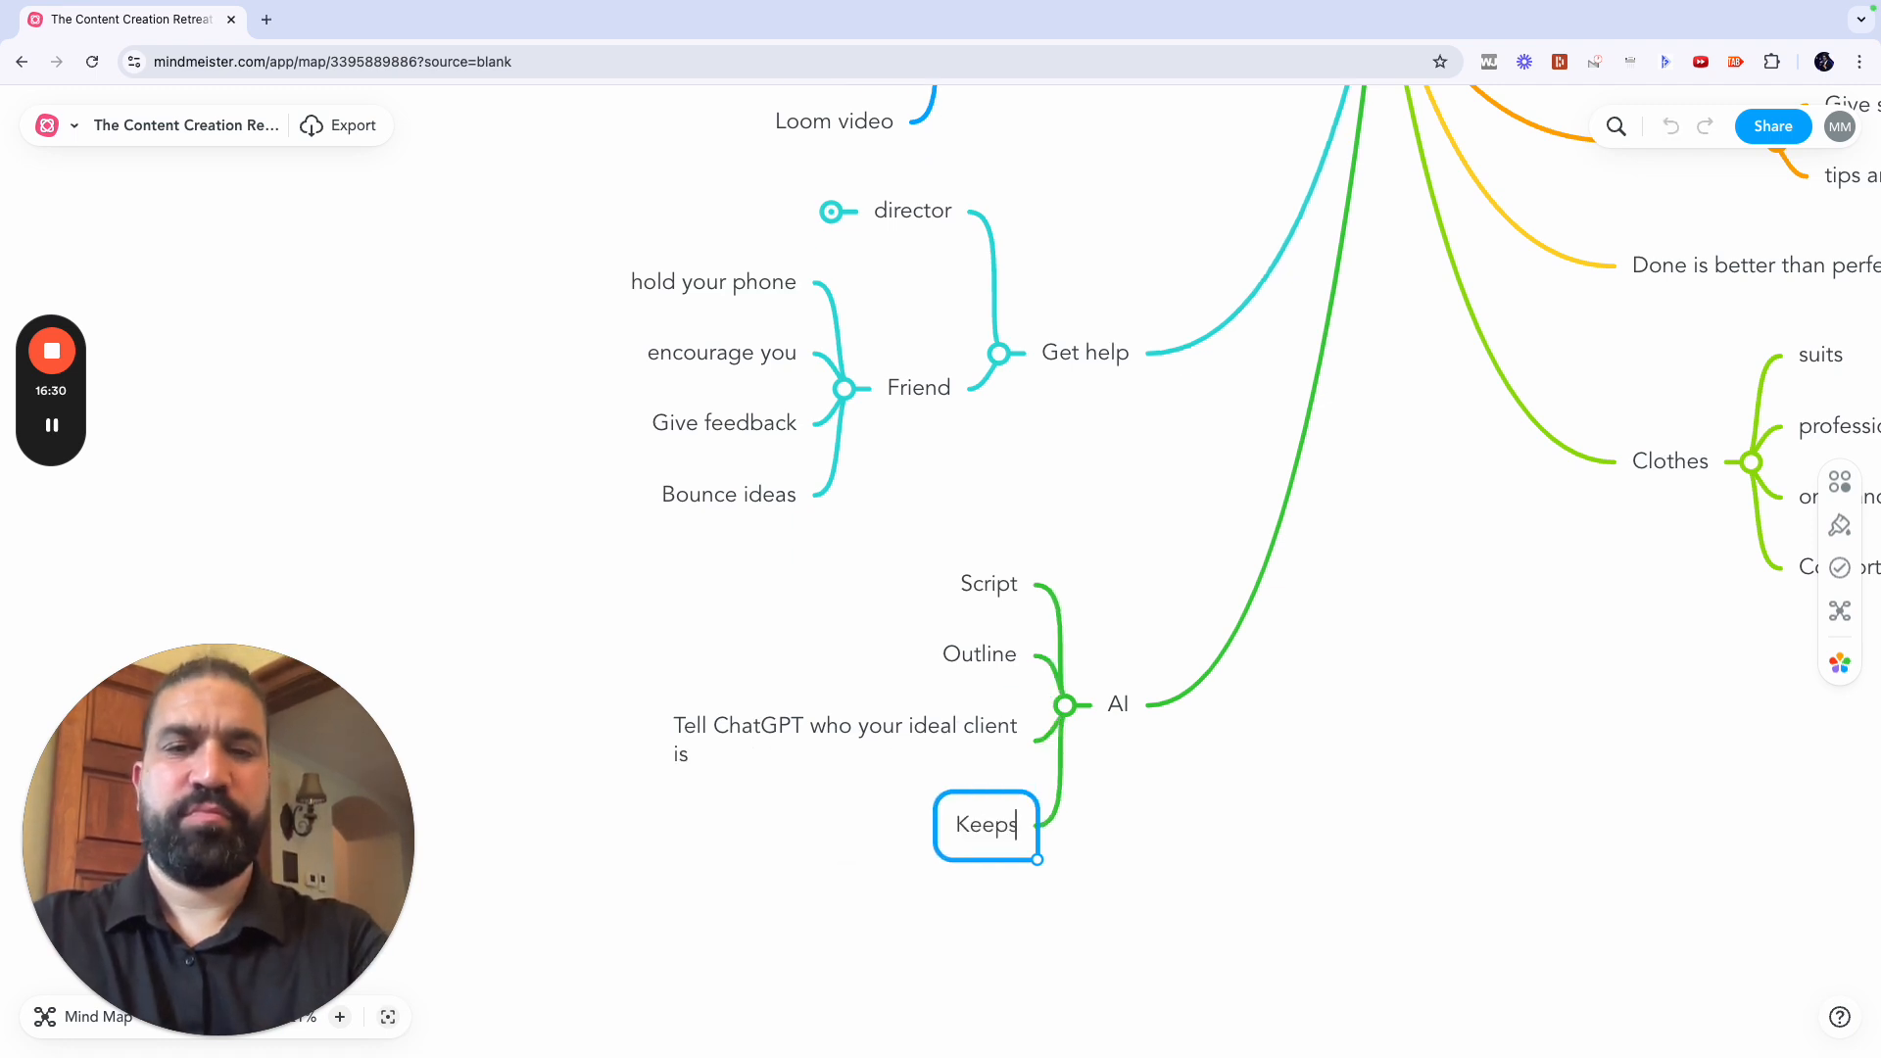
{"action": "type", "text": " things c"}
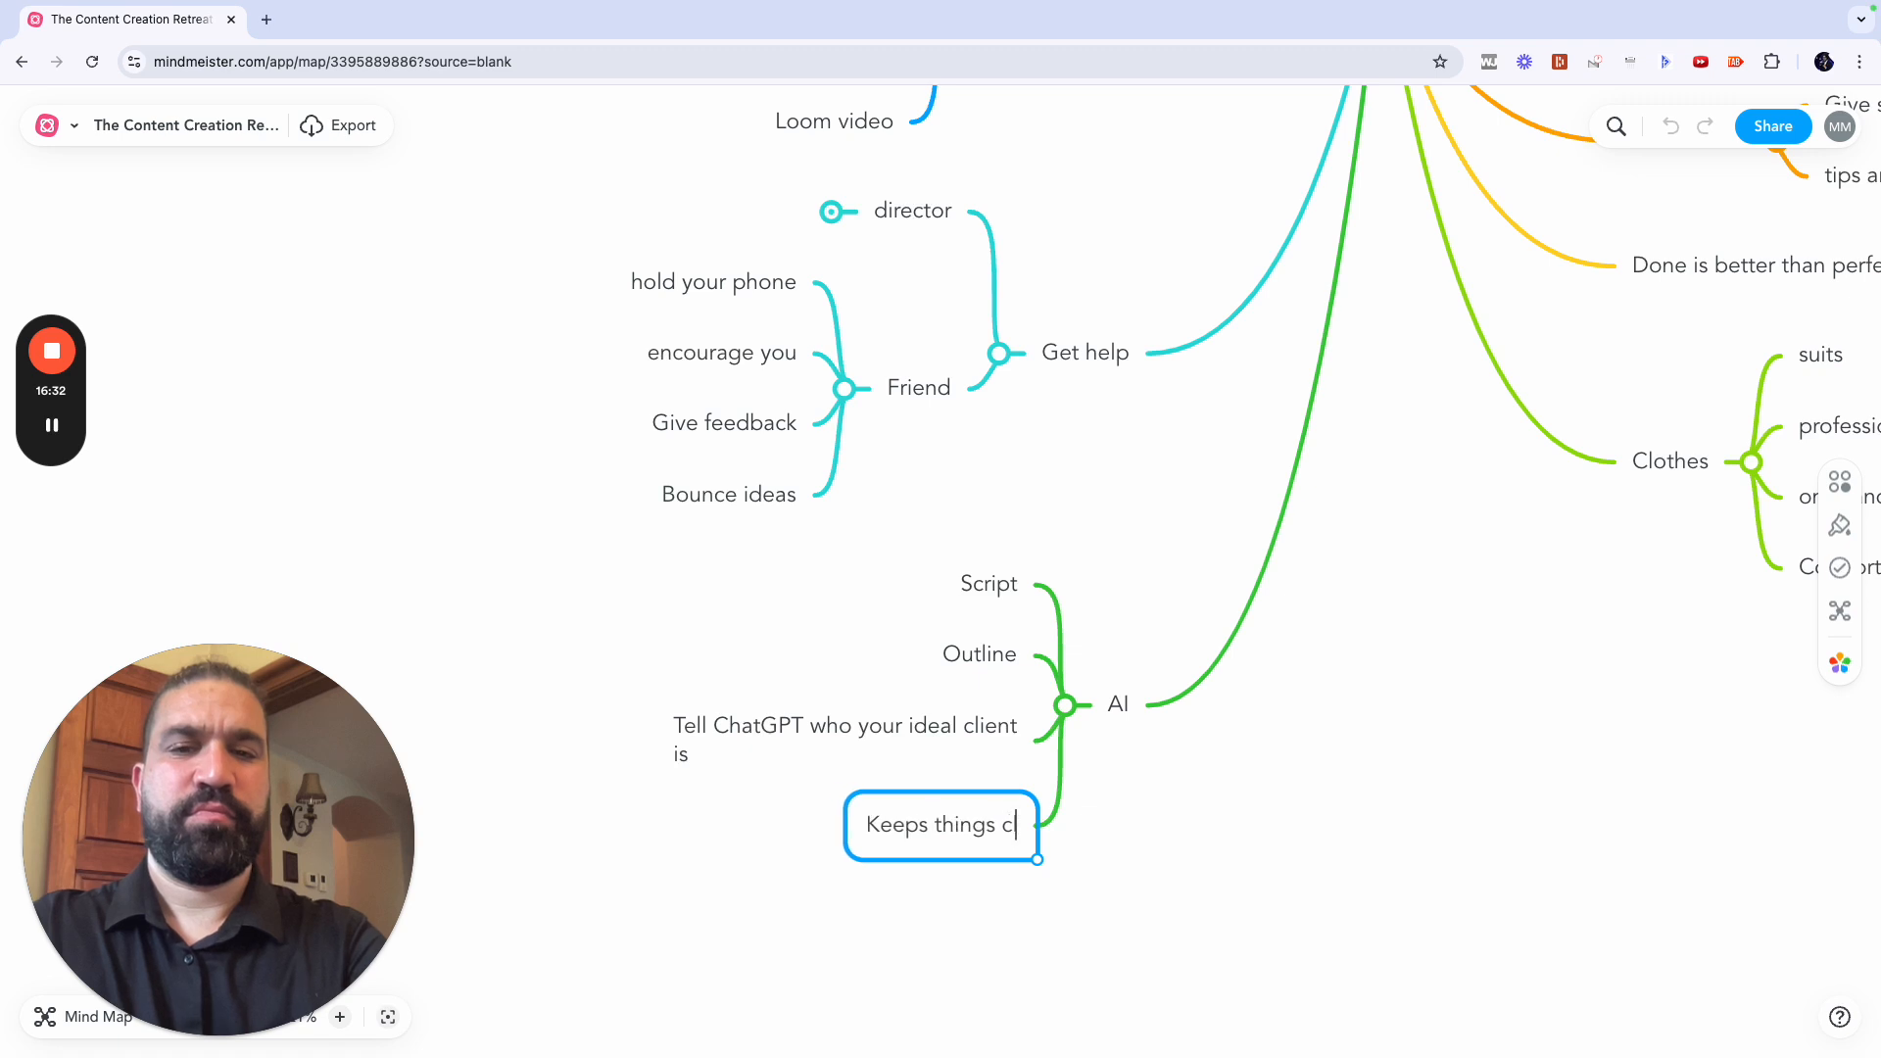
{"action": "type", "text": "lear and direct"}
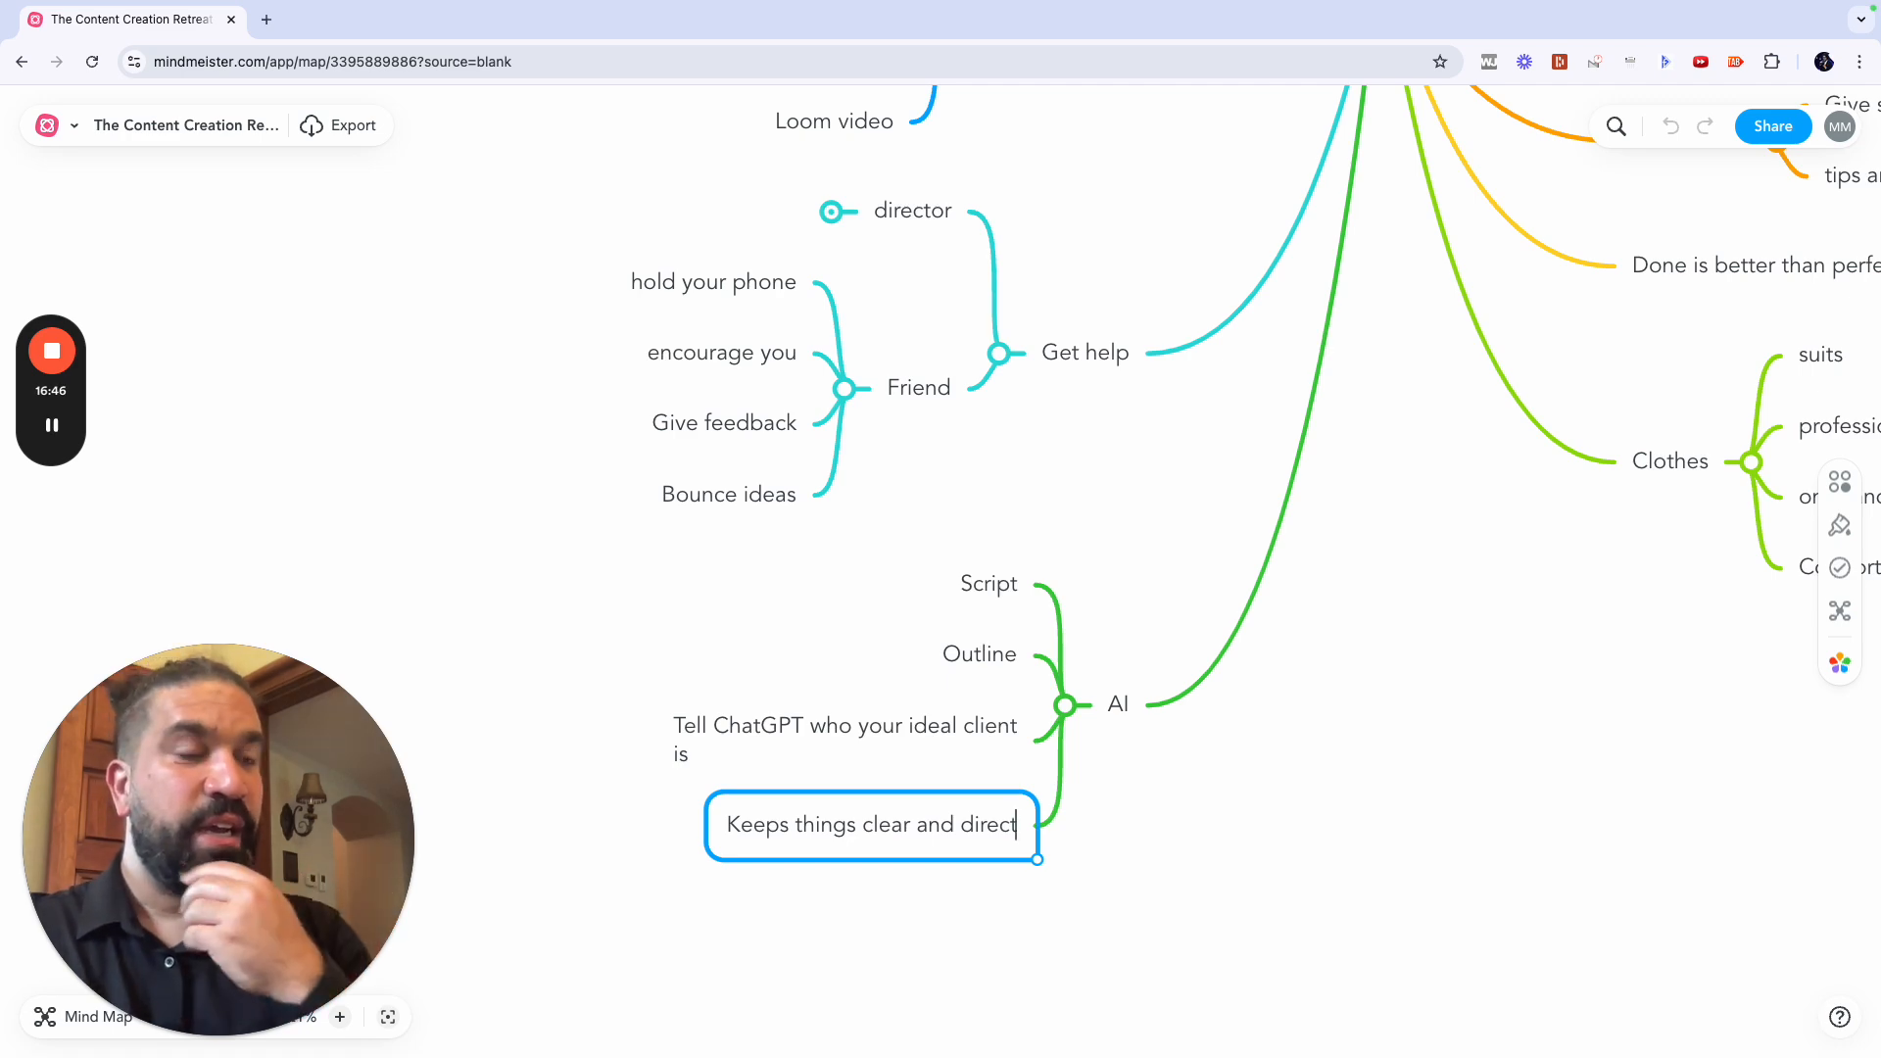
Step: Add a main topic named "Content Ideas" to the central topic and give it the subtopic "Other people"
{"action": "scroll", "coordinate": [1338, 274], "scroll_direction": "up", "scroll_amount": 3}
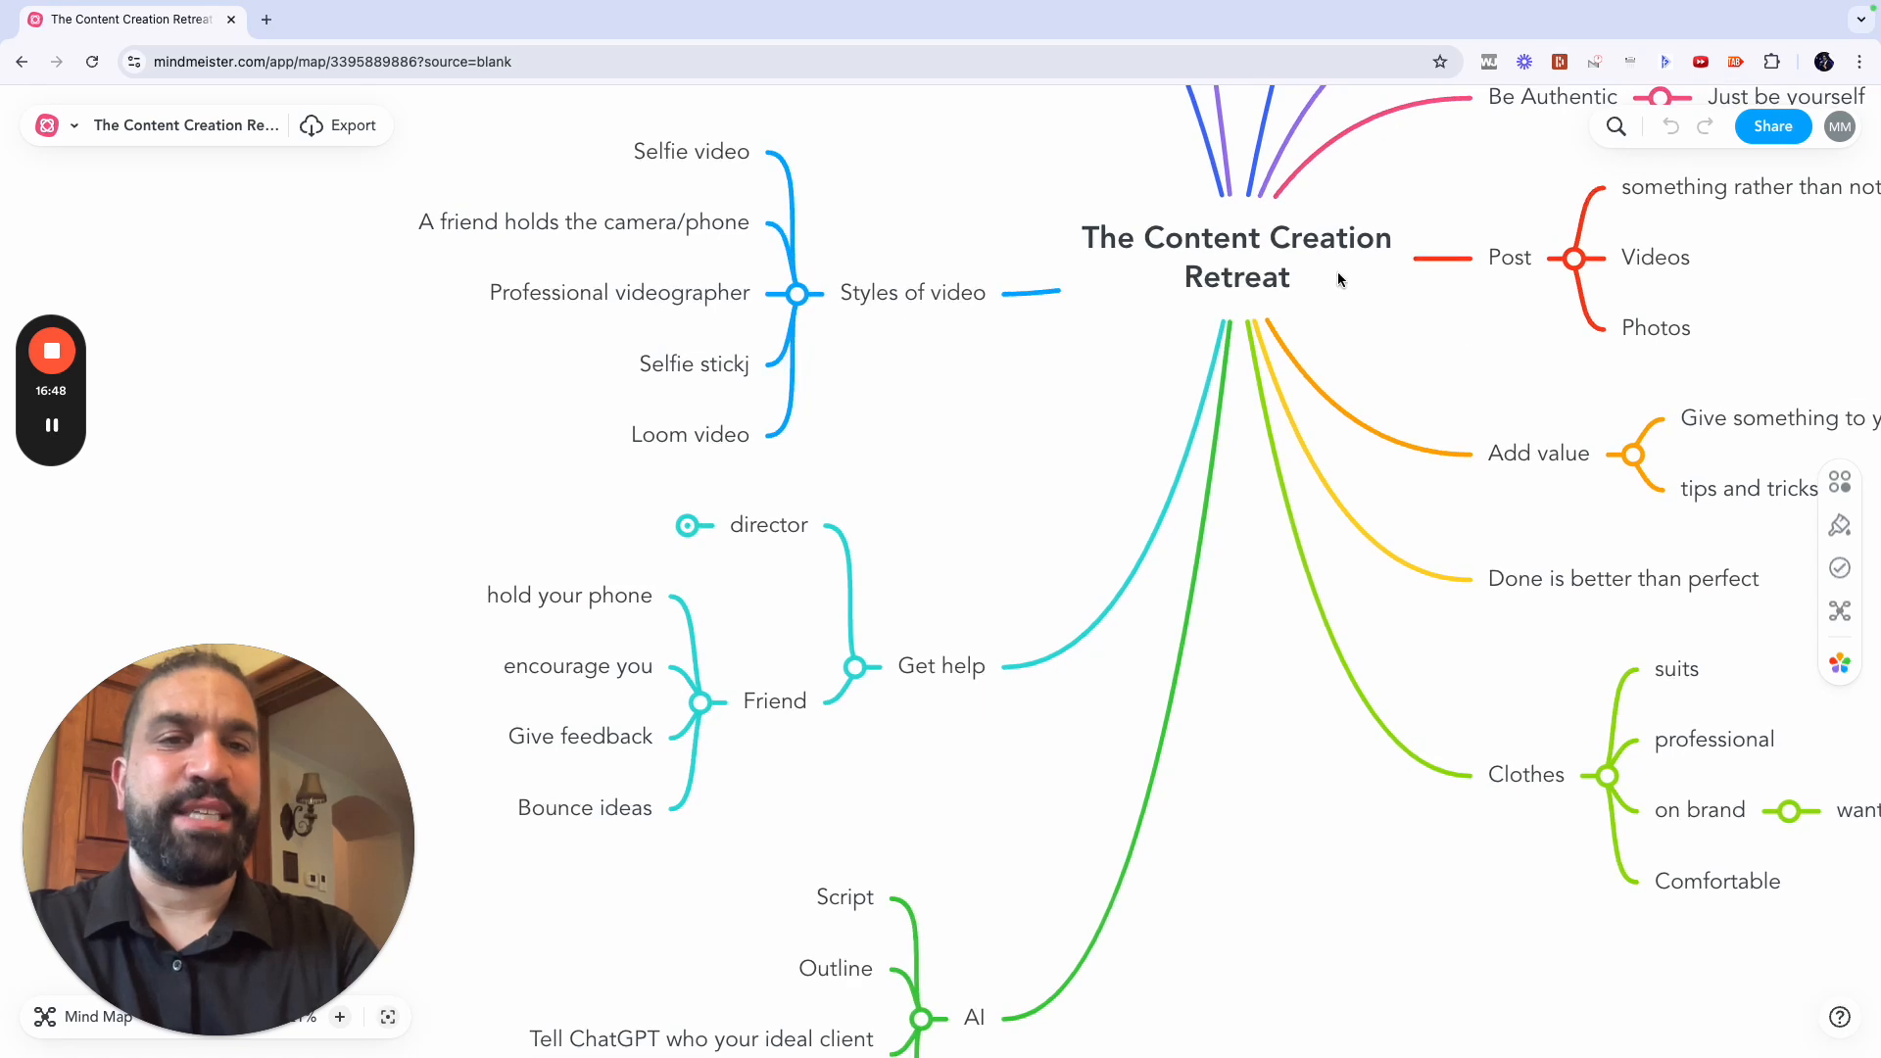
{"action": "left_click", "coordinate": [1287, 275]}
{"action": "key", "text": "Tab"}
{"action": "type", "text": "Content"}
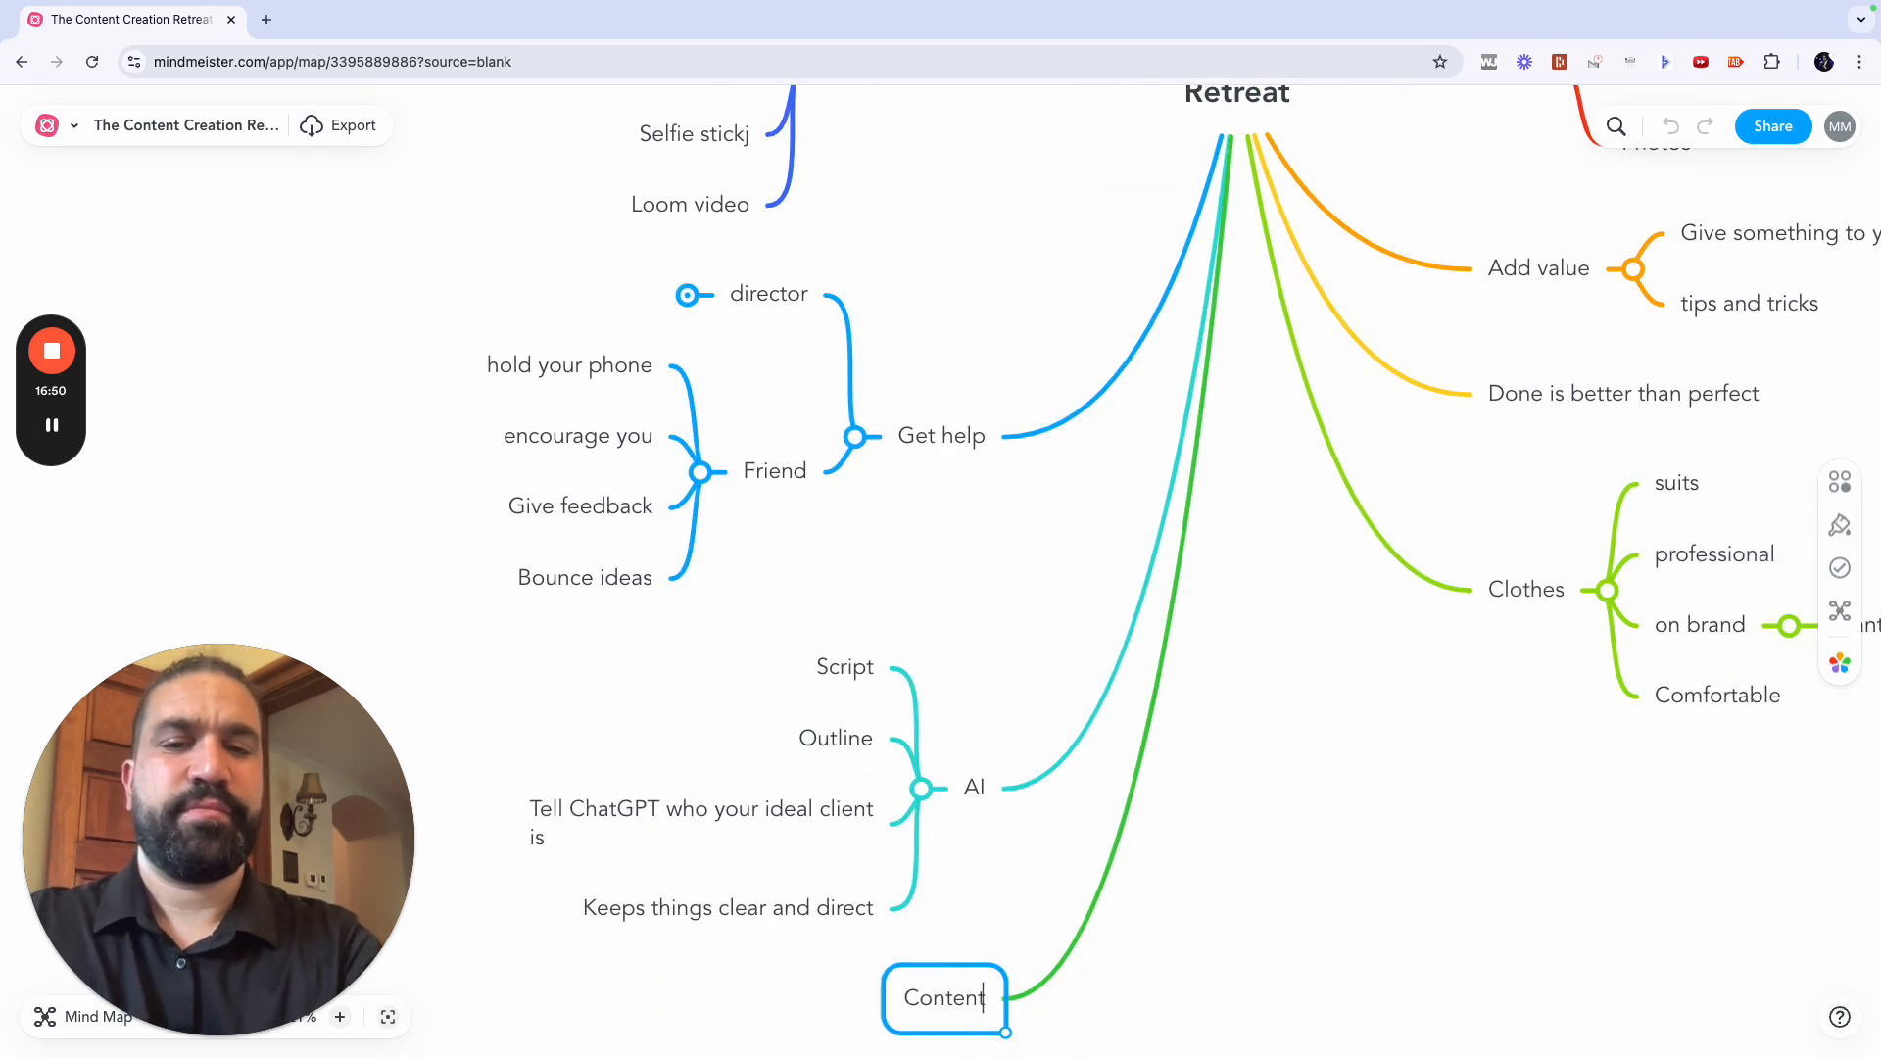
{"action": "type", "text": " Ideas"}
{"action": "key", "text": "Tab"}
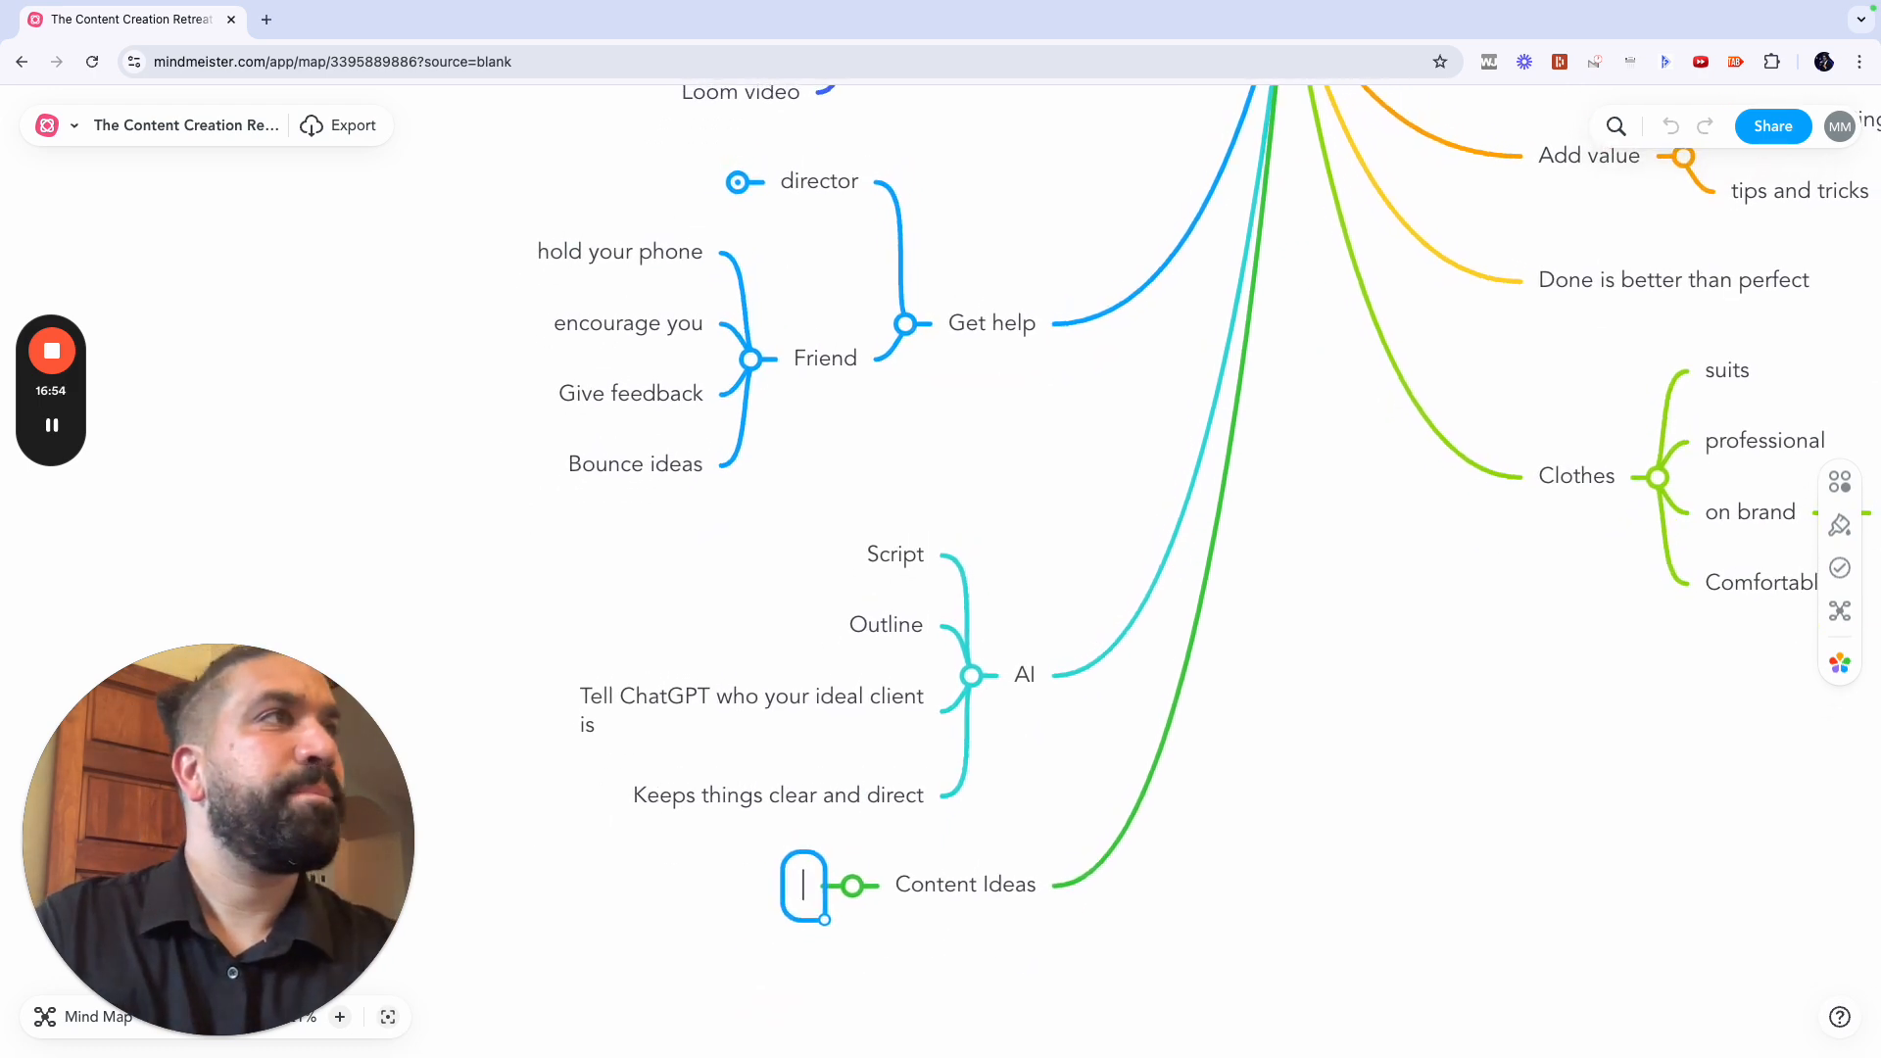
{"action": "type", "text": "Other people"}
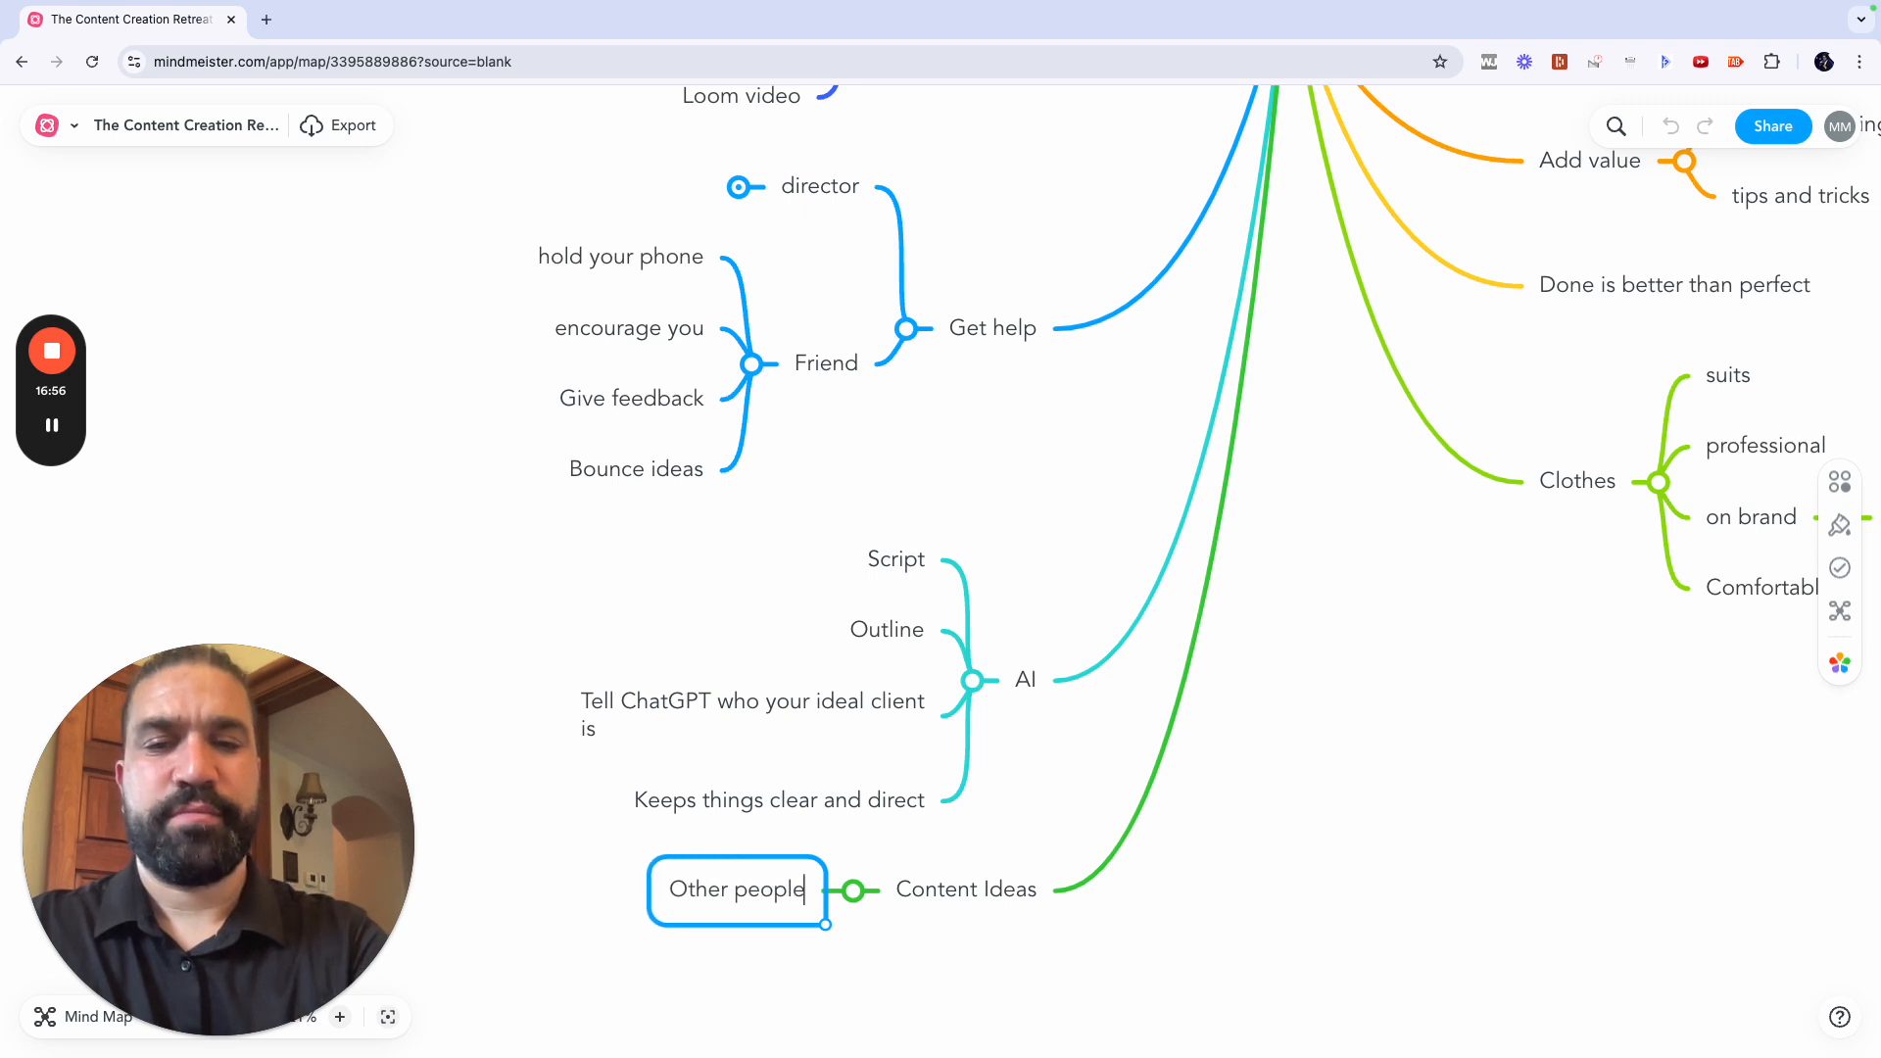
Step: Add the subtopic "Interview people" under Other people in the Content Ideas branch
{"action": "key", "text": "Tab"}
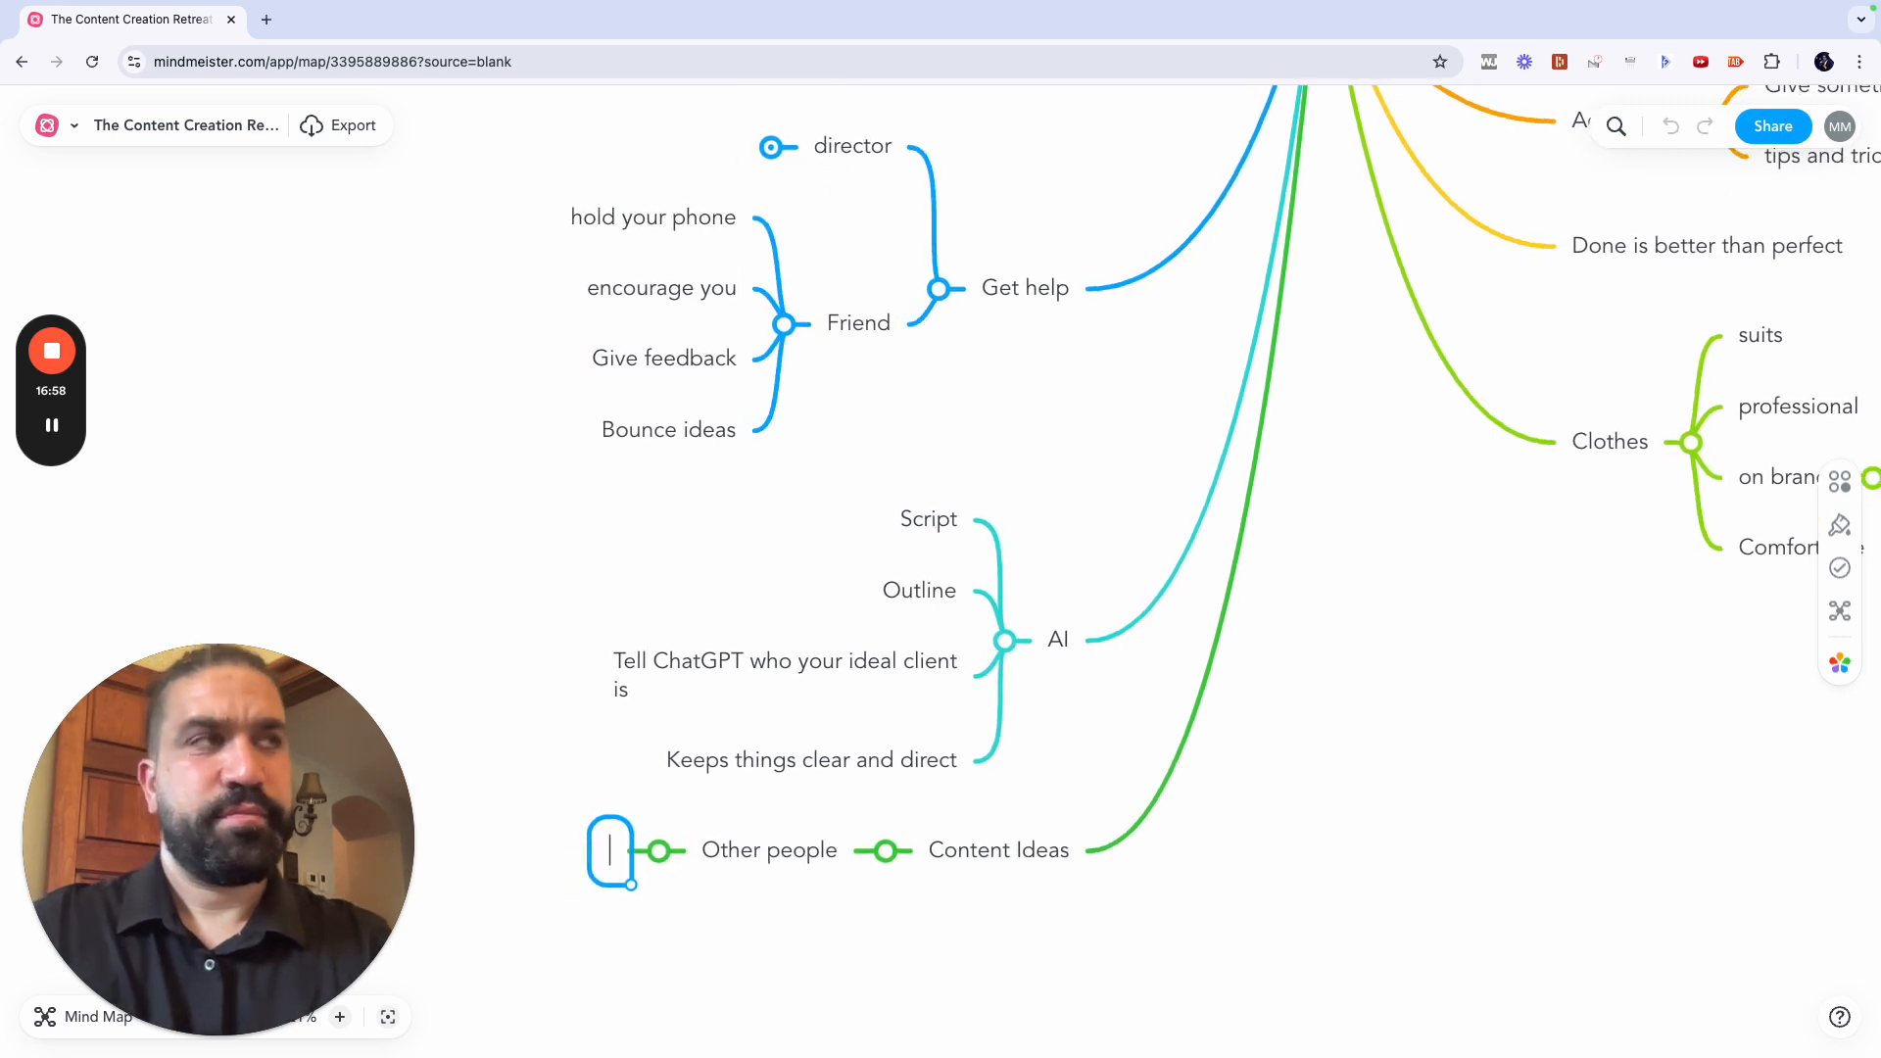
{"action": "type", "text": "Inter"}
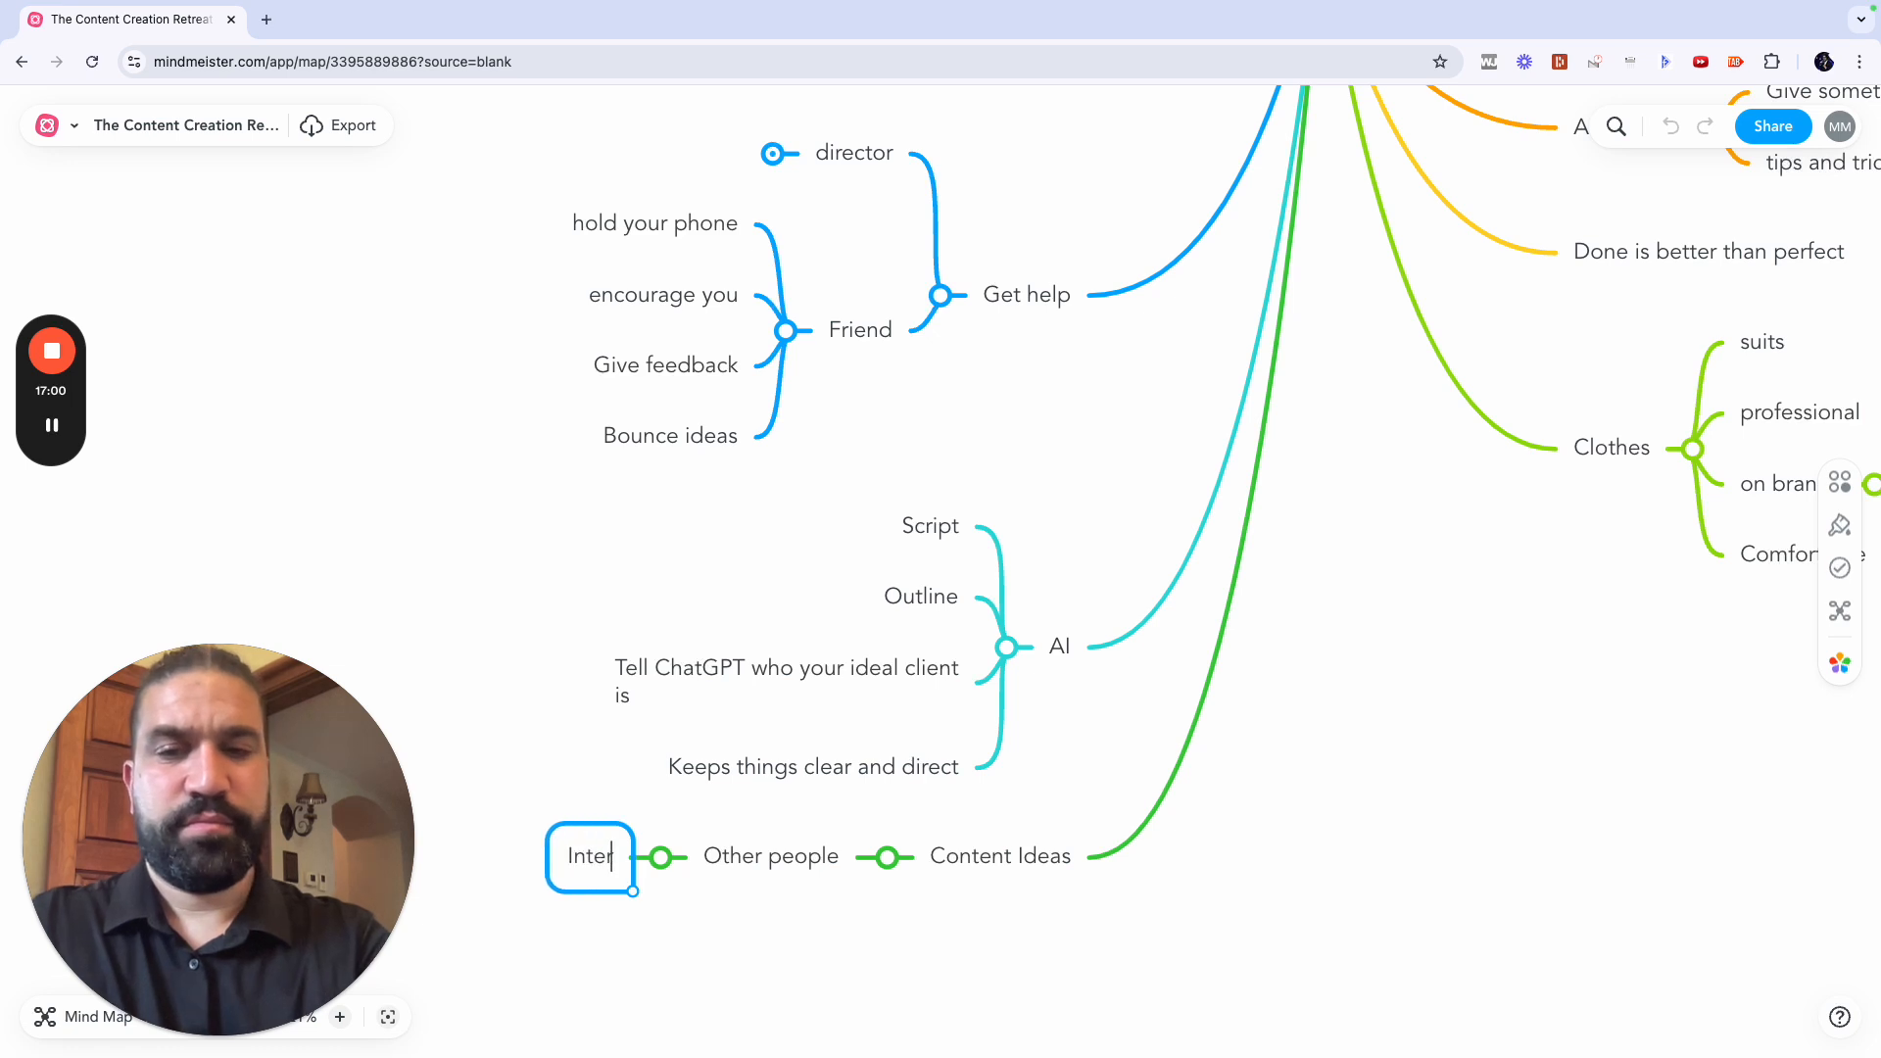
{"action": "type", "text": "view people"}
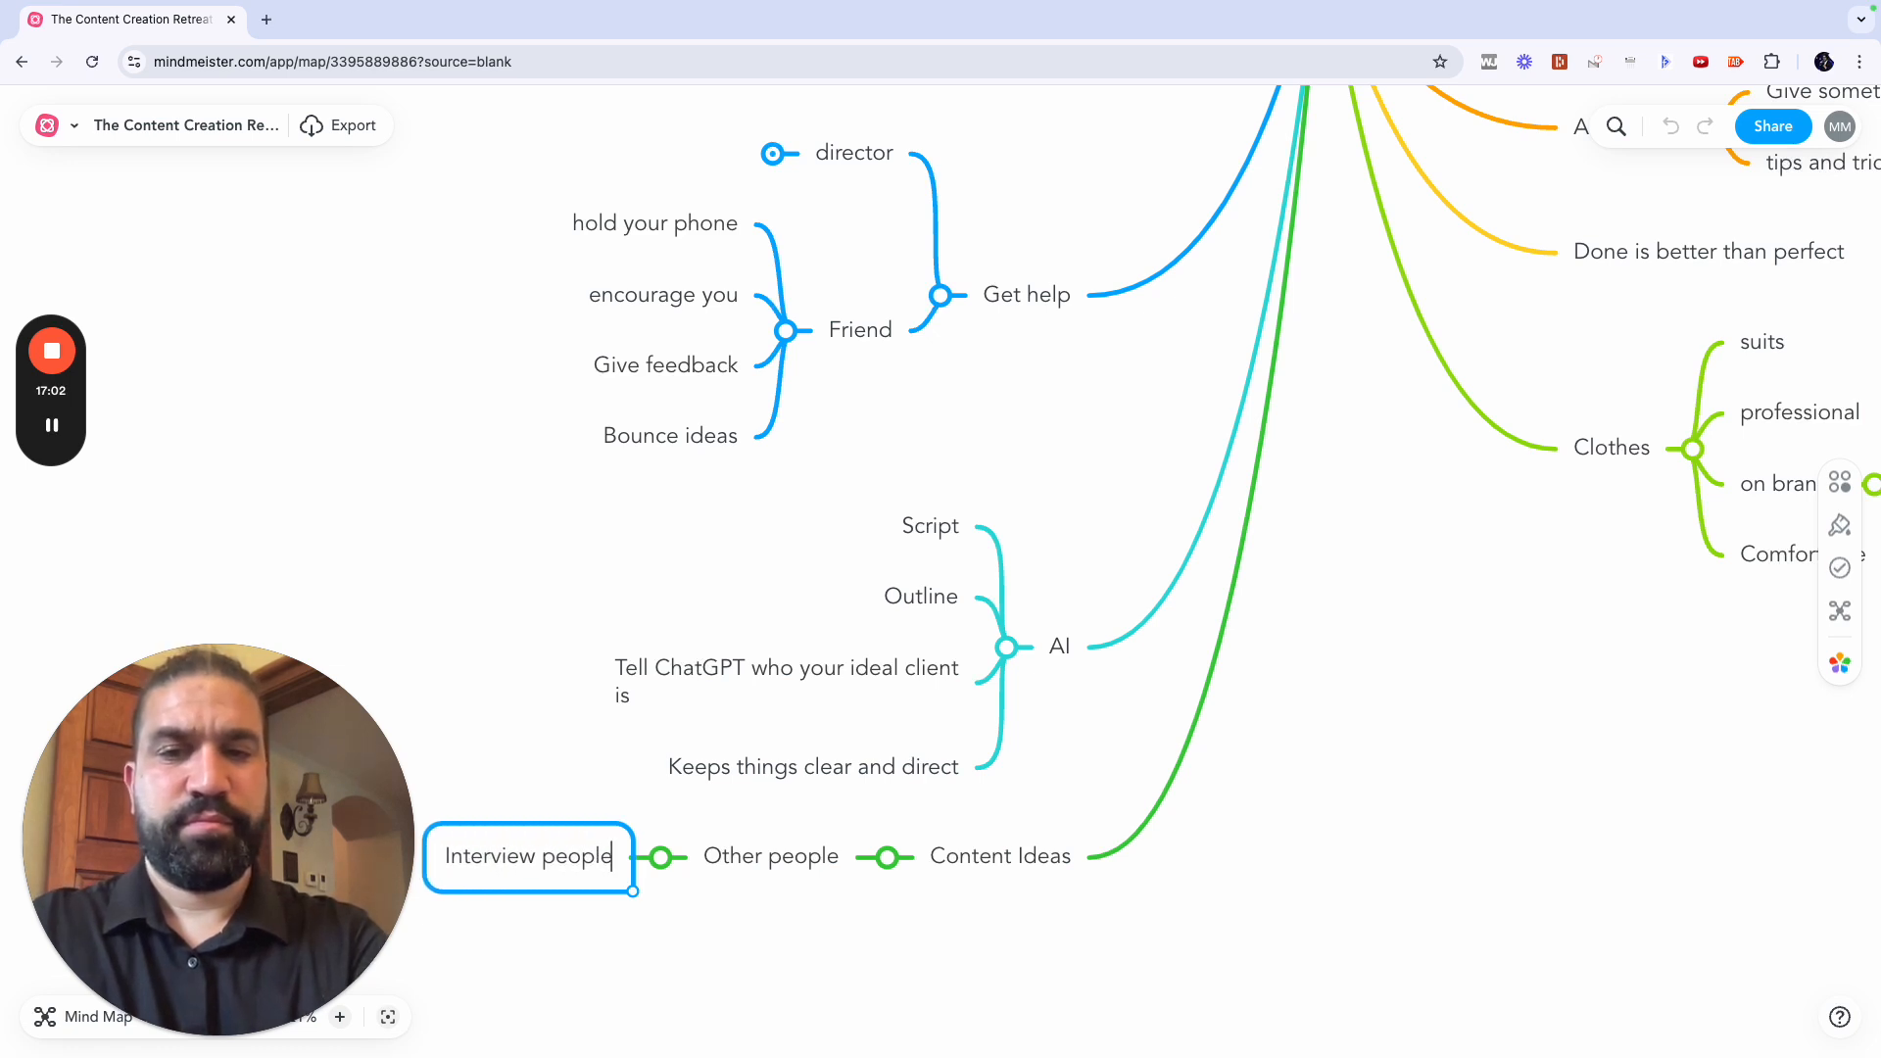
{"action": "key", "text": "Return"}
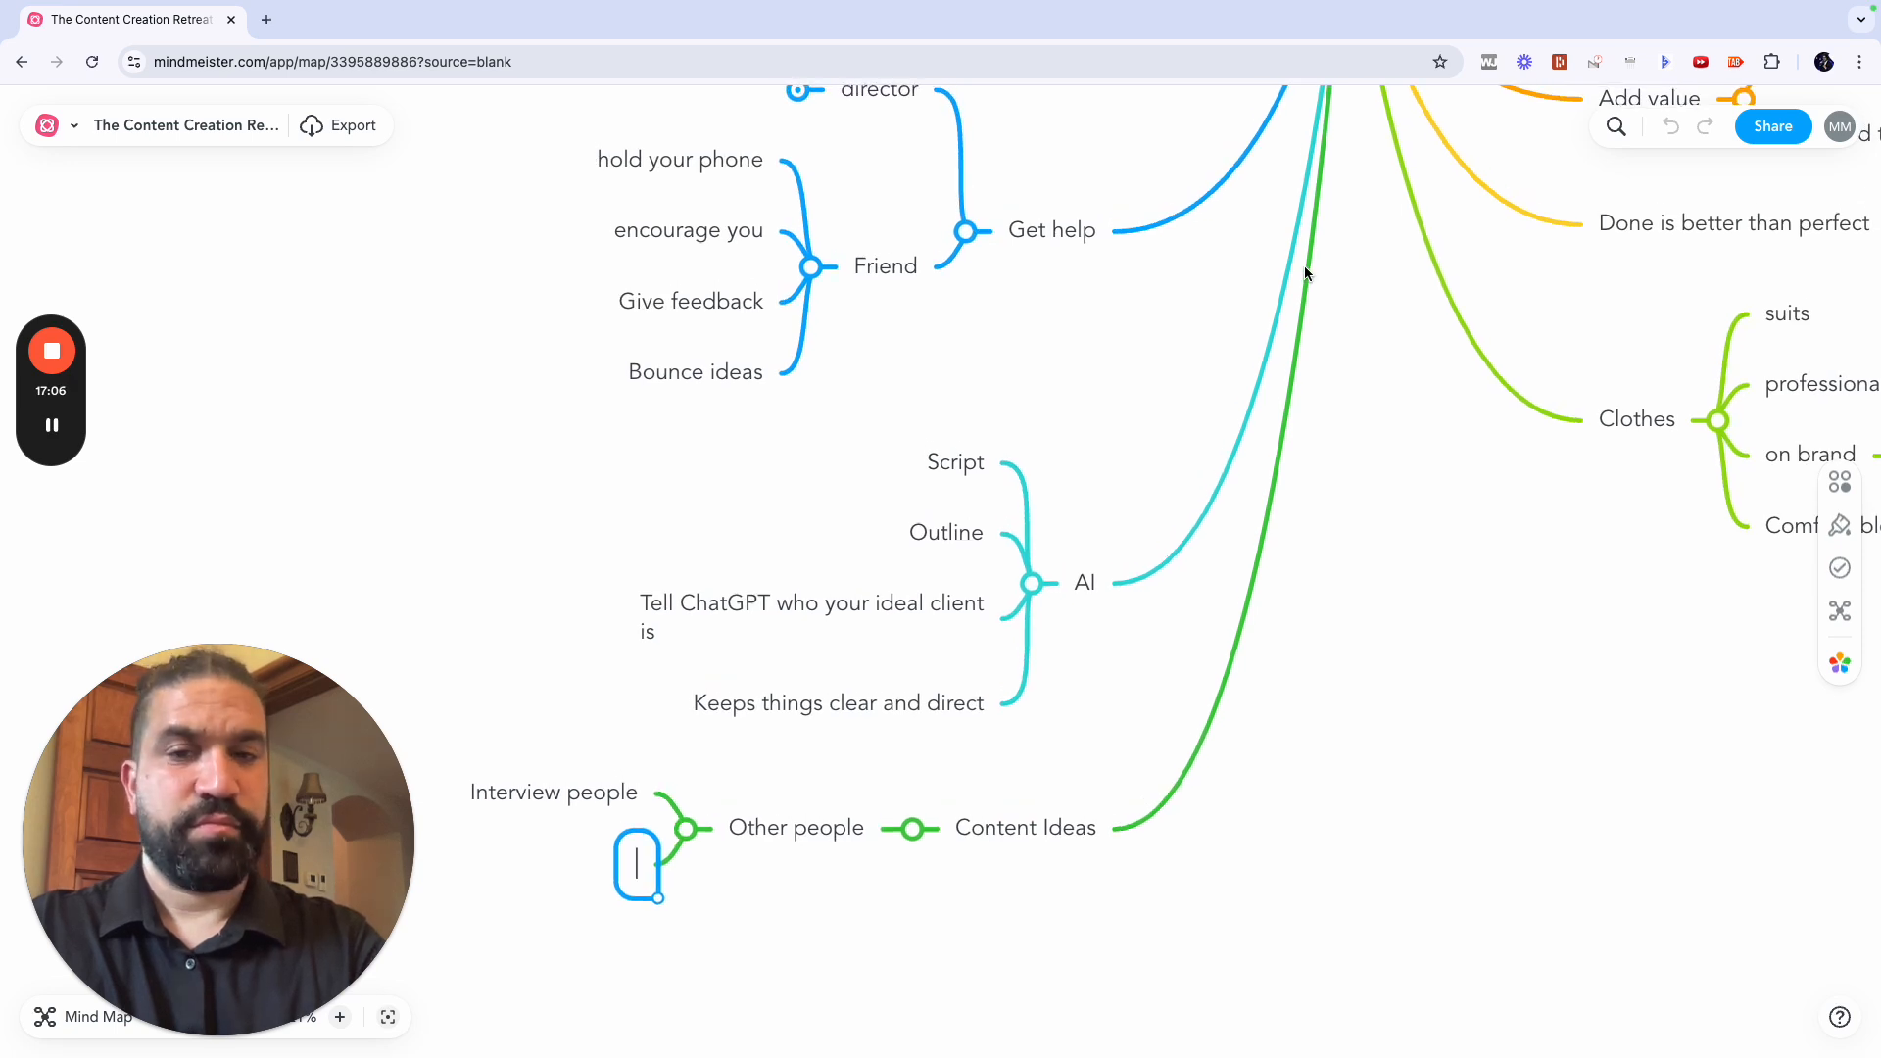
{"action": "key", "text": "Escape"}
Step: Add a second subtopic, "Bring someone in to my stage", under Other people
{"action": "left_click", "coordinate": [1010, 826]}
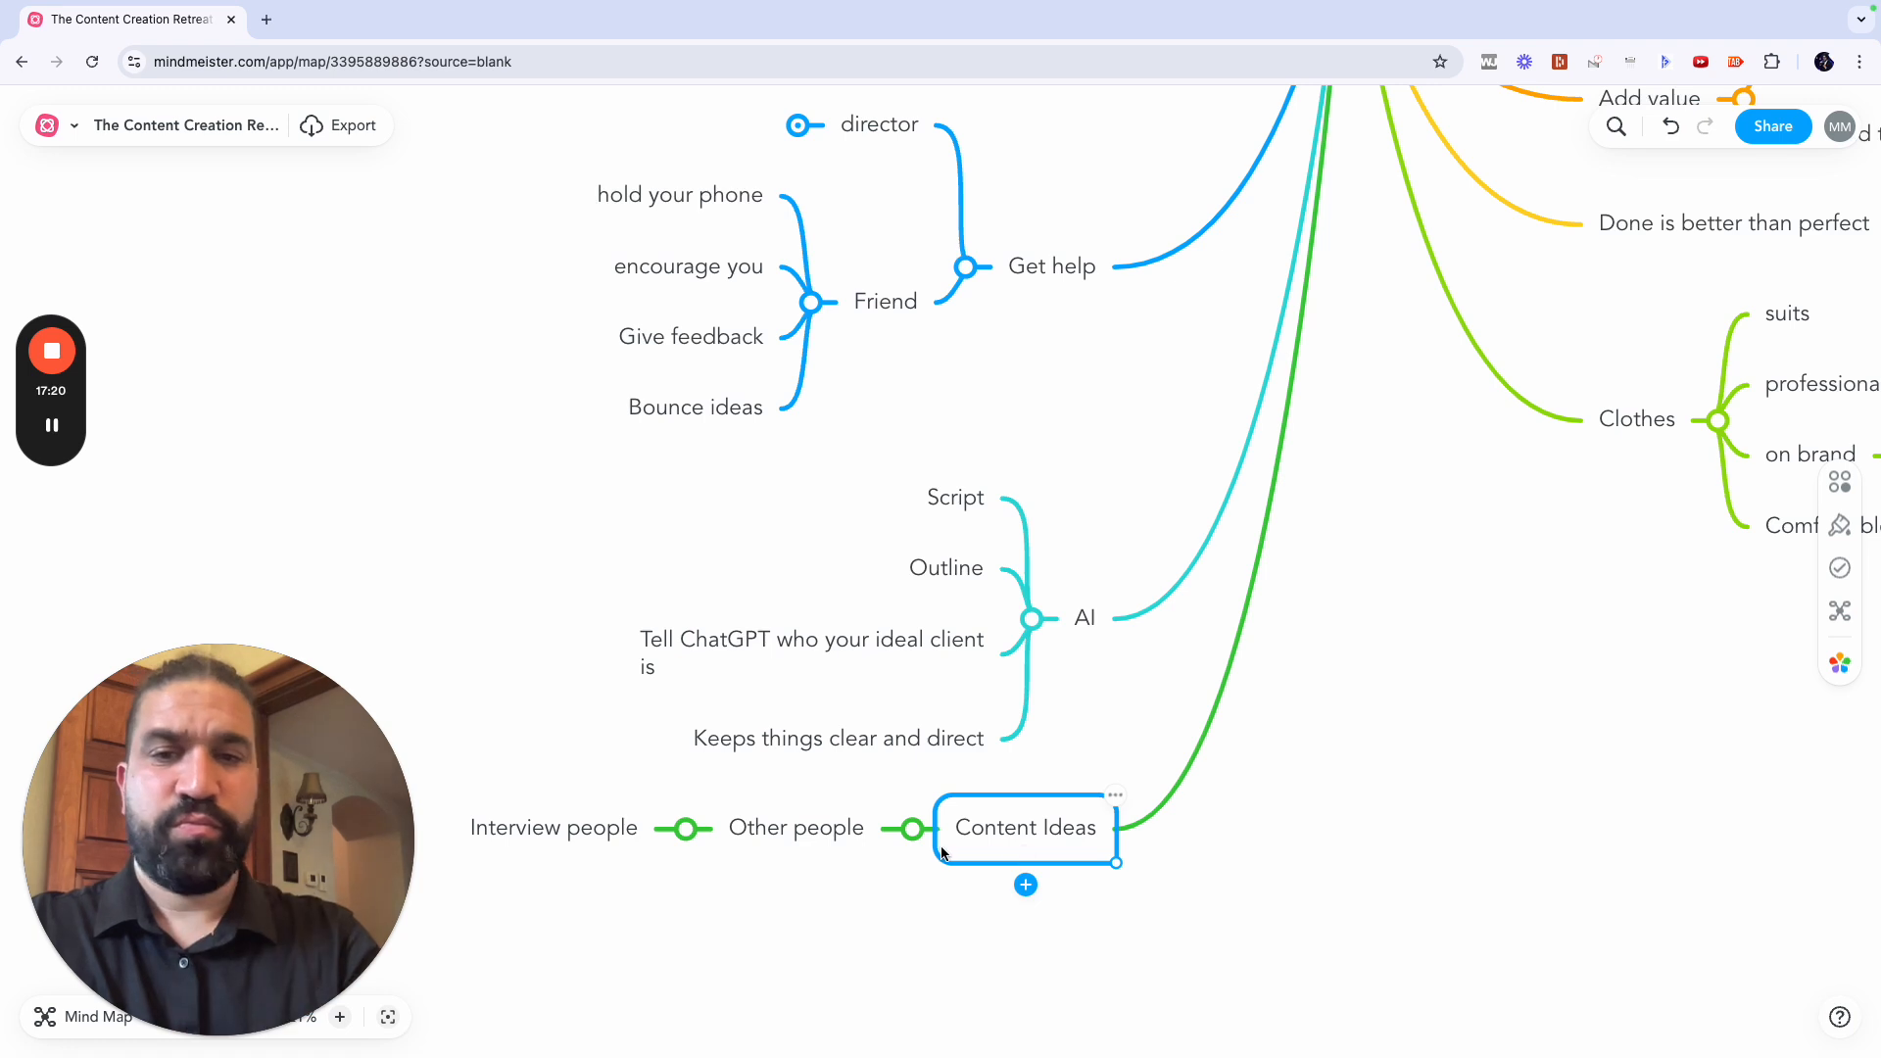
{"action": "left_click", "coordinate": [798, 831]}
{"action": "key", "text": "Tab"}
{"action": "type", "text": "Bring"}
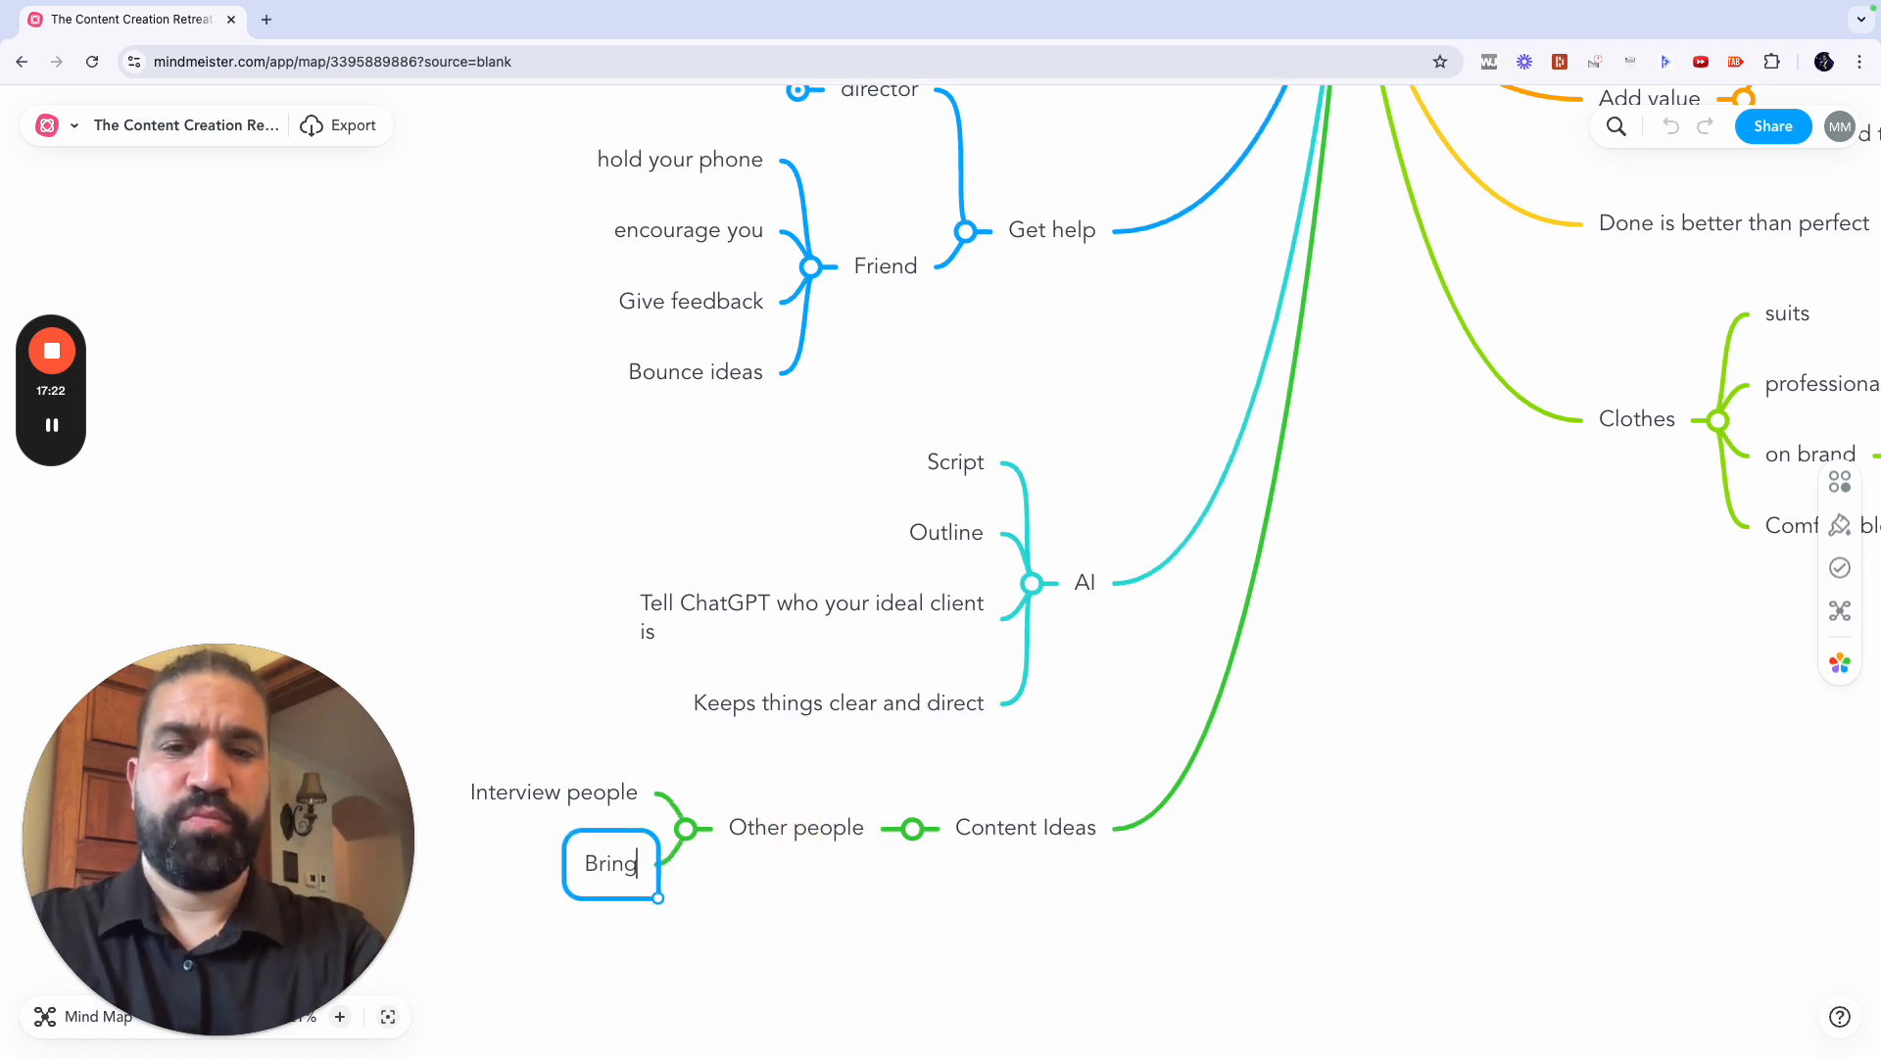
{"action": "type", "text": " someone in to my"}
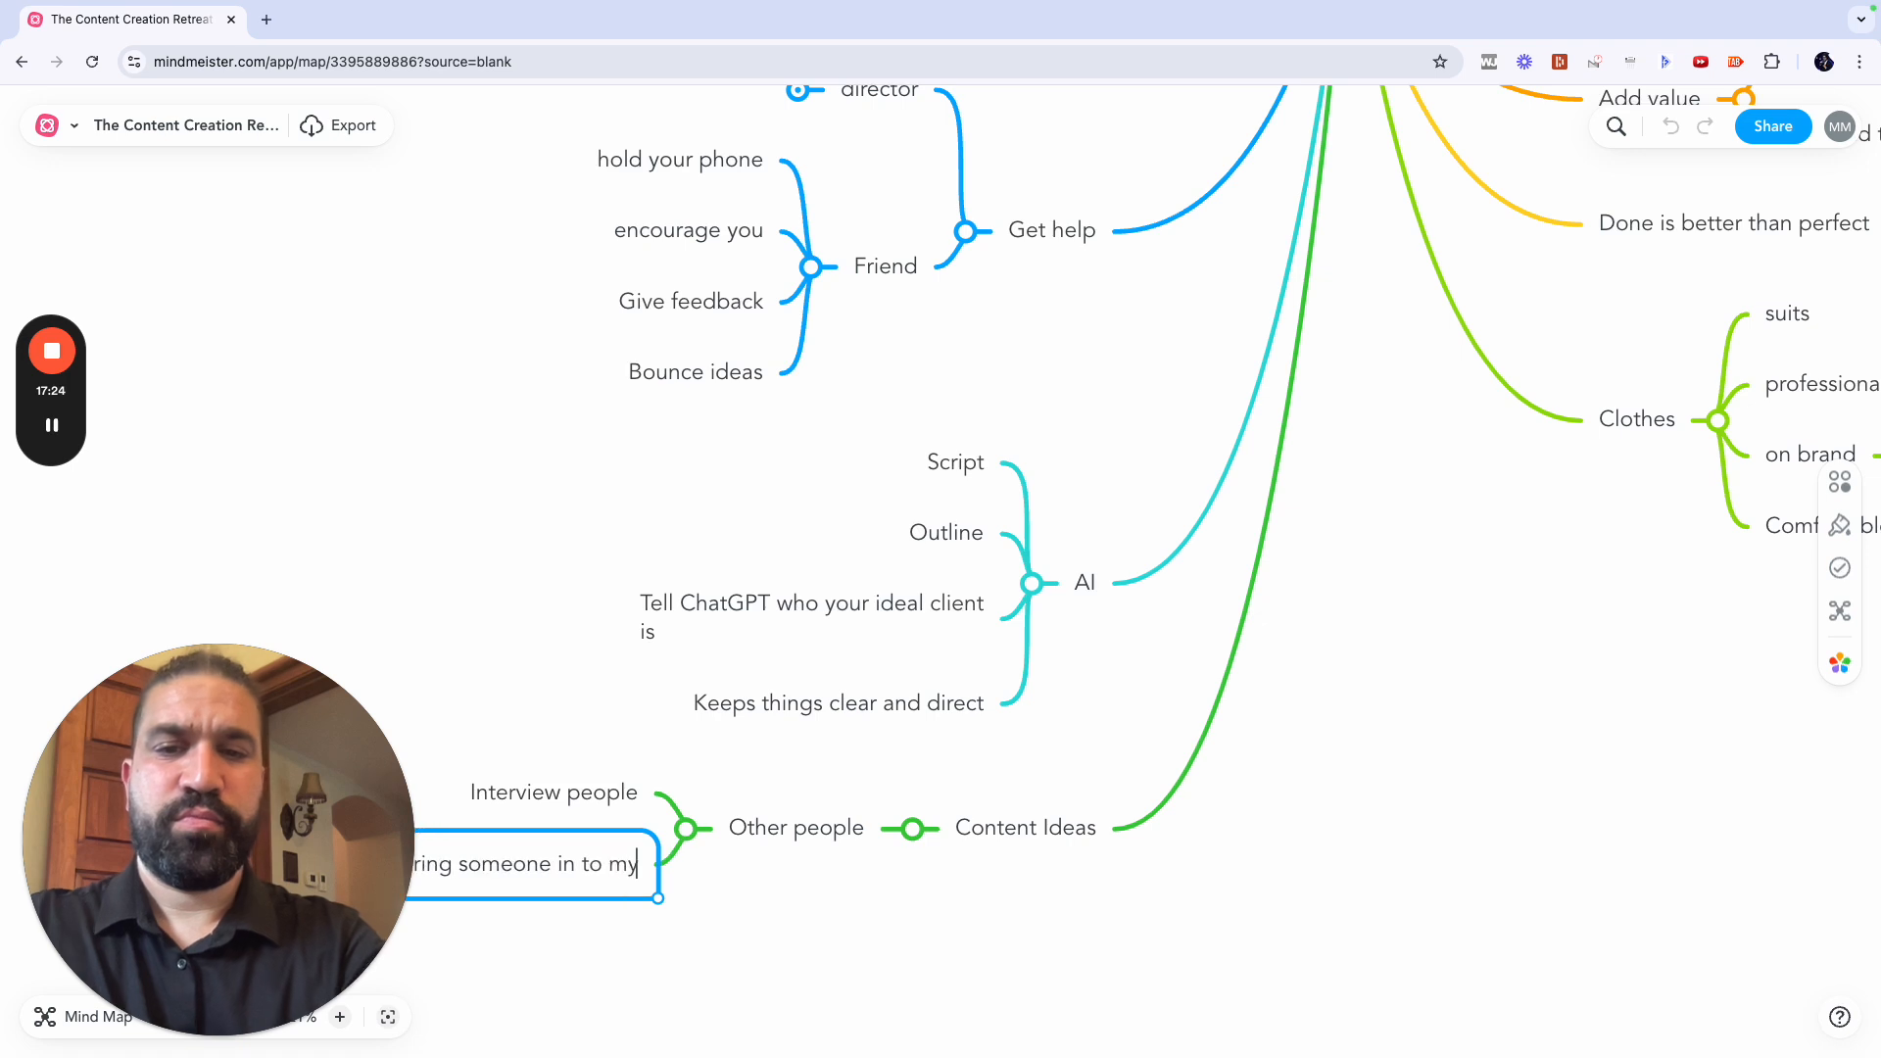
{"action": "type", "text": " stage"}
{"action": "key", "text": "Return"}
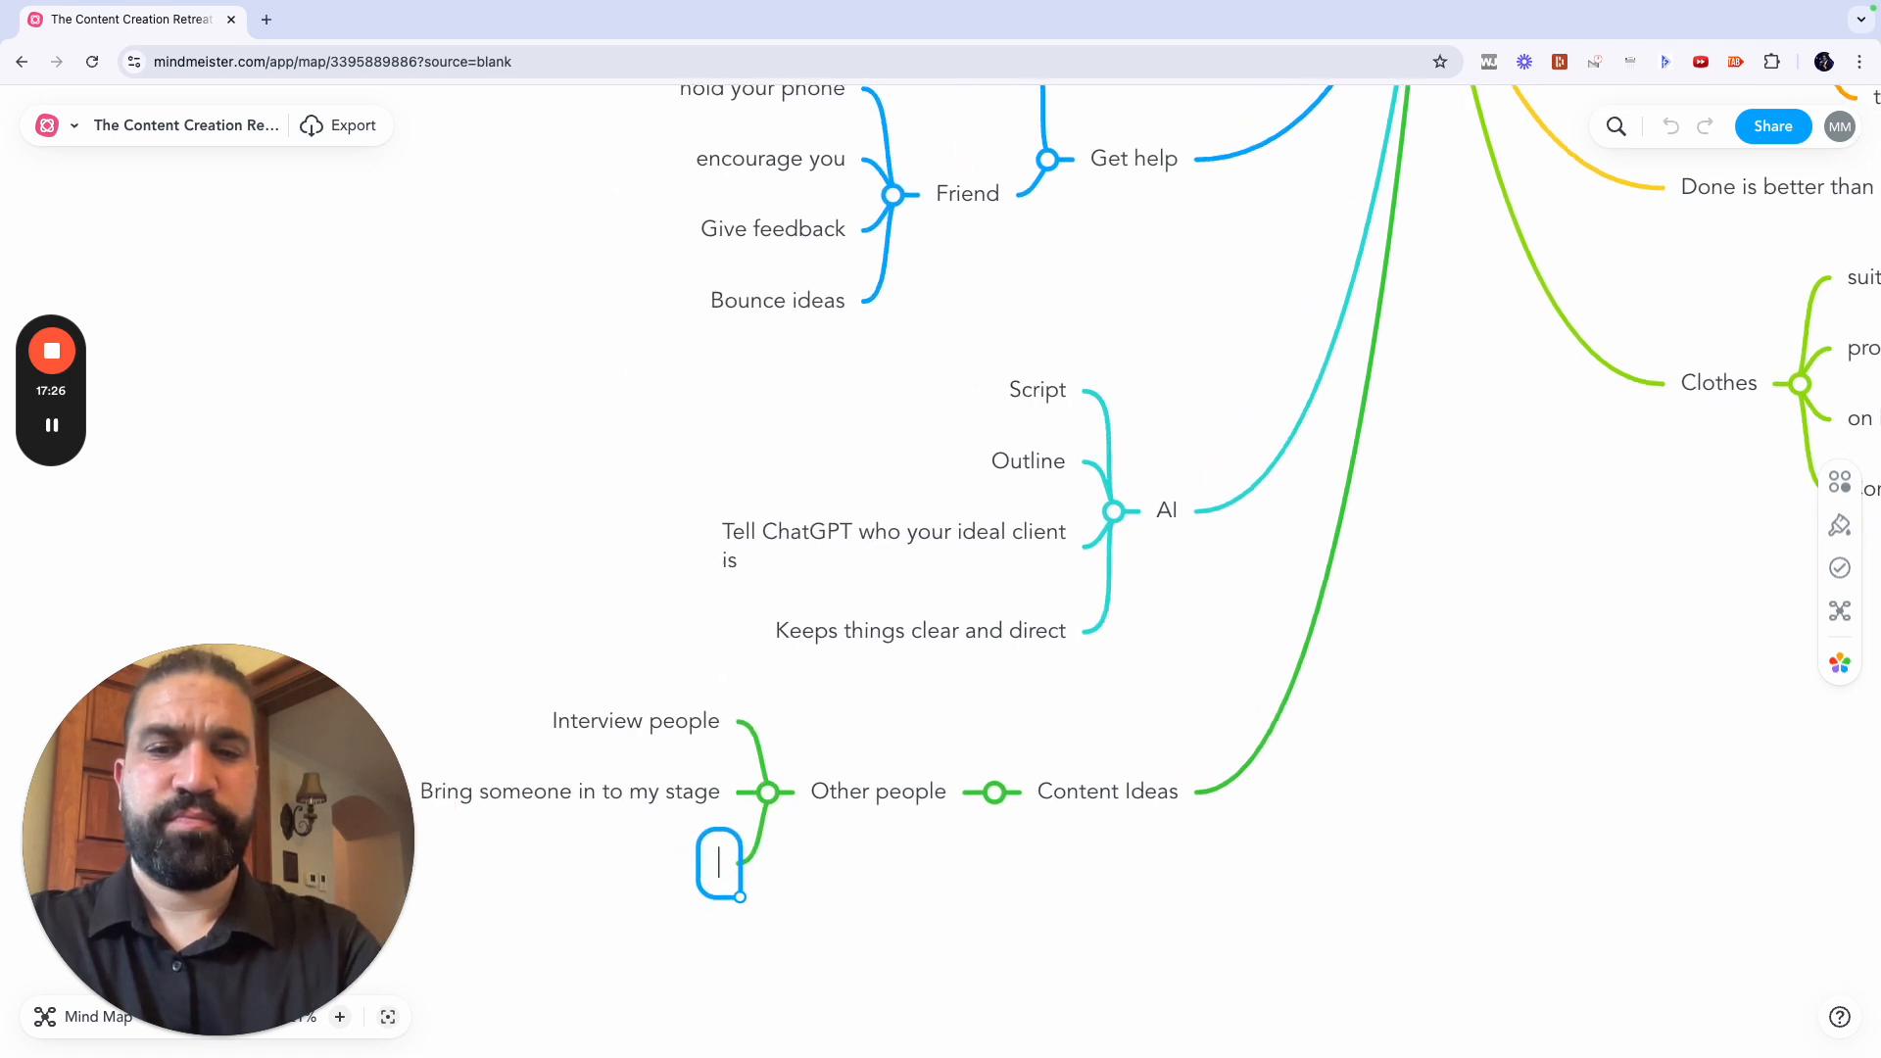
Step: Fill in the new third subtopic under Other people with the text "edify other people"
{"action": "type", "text": "edify"}
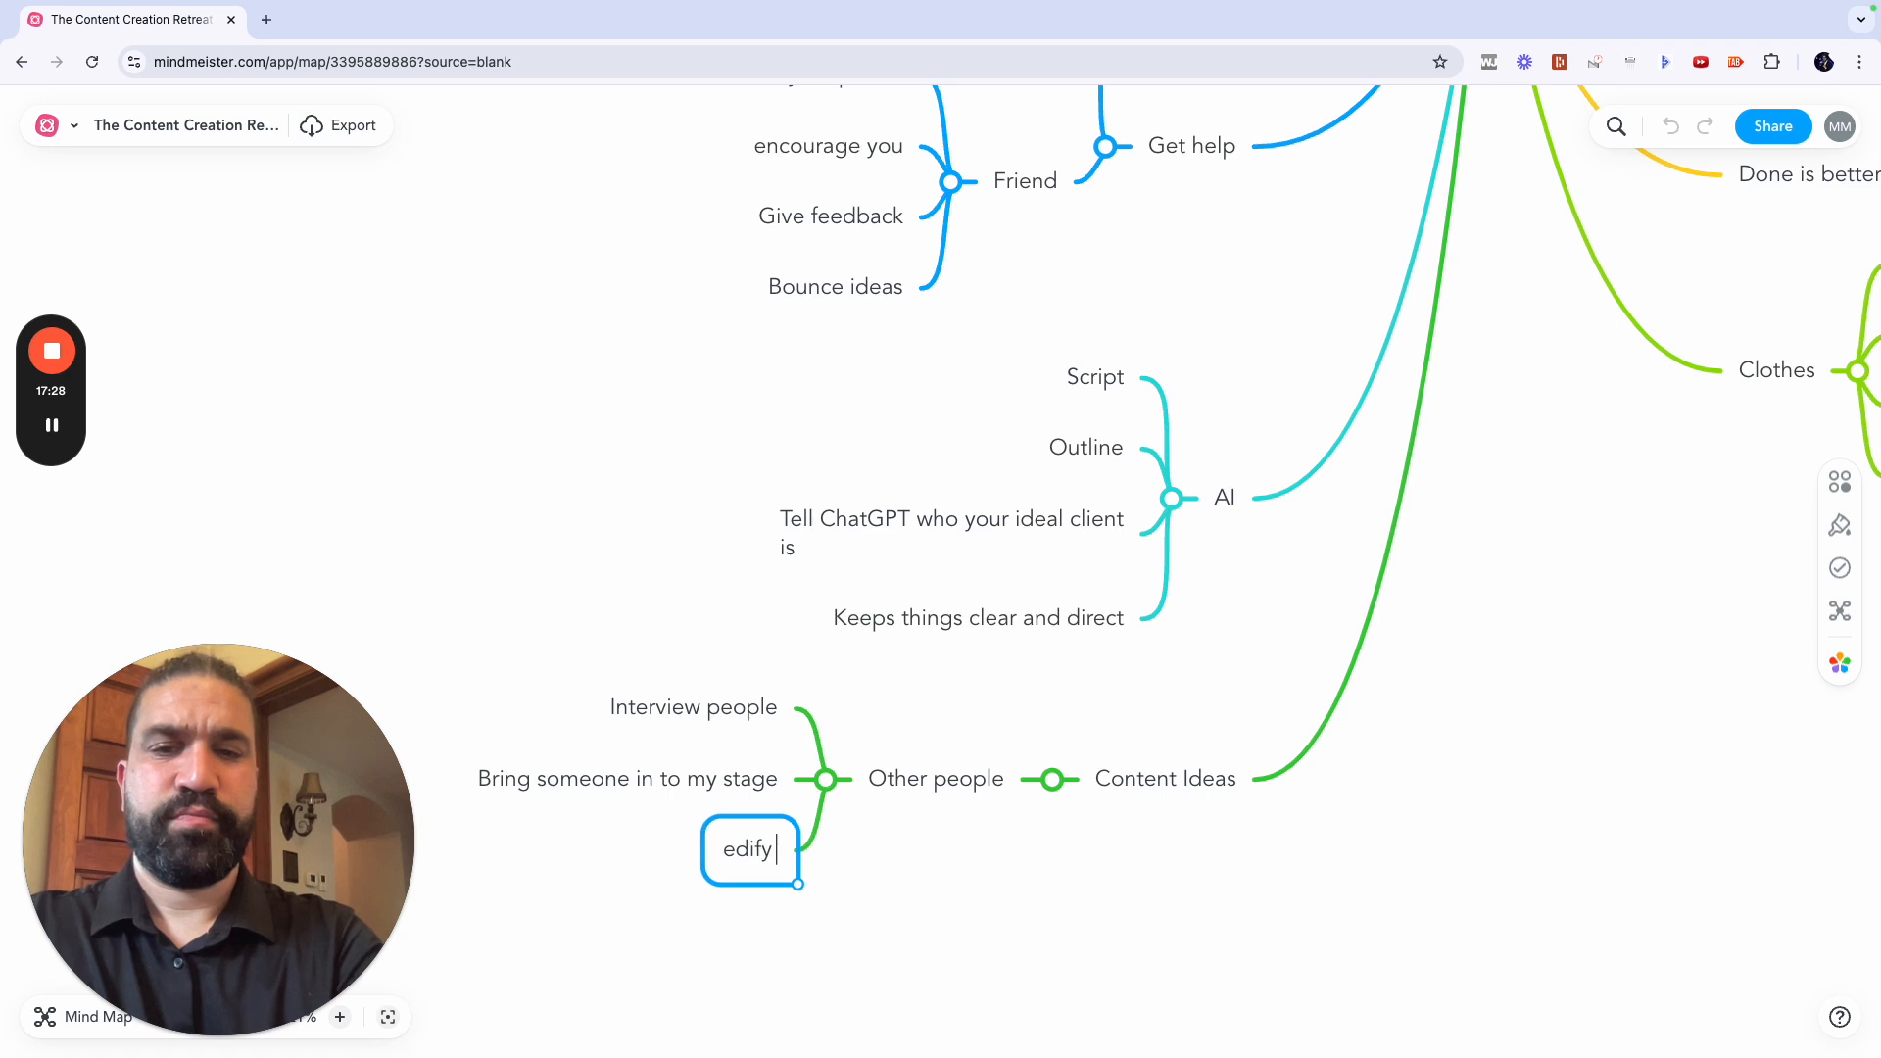
{"action": "type", "text": " other people"}
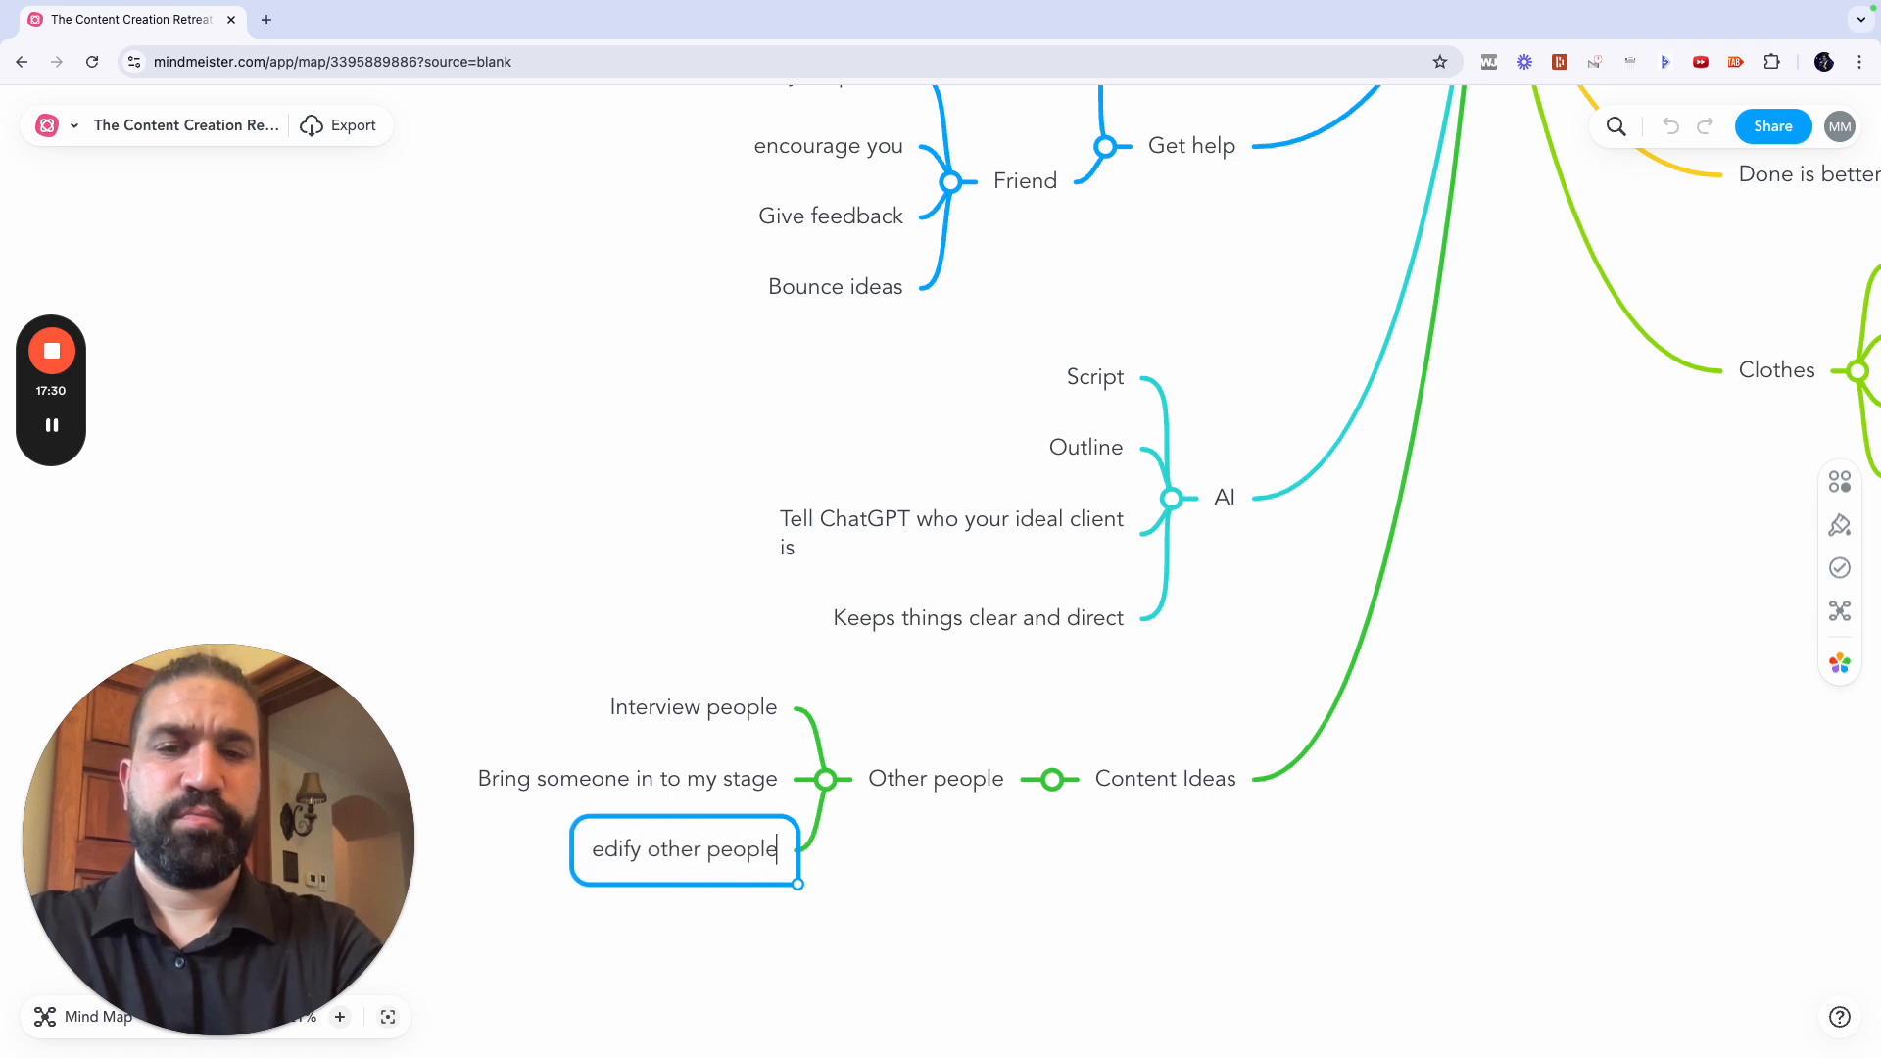
{"action": "key", "text": "Return"}
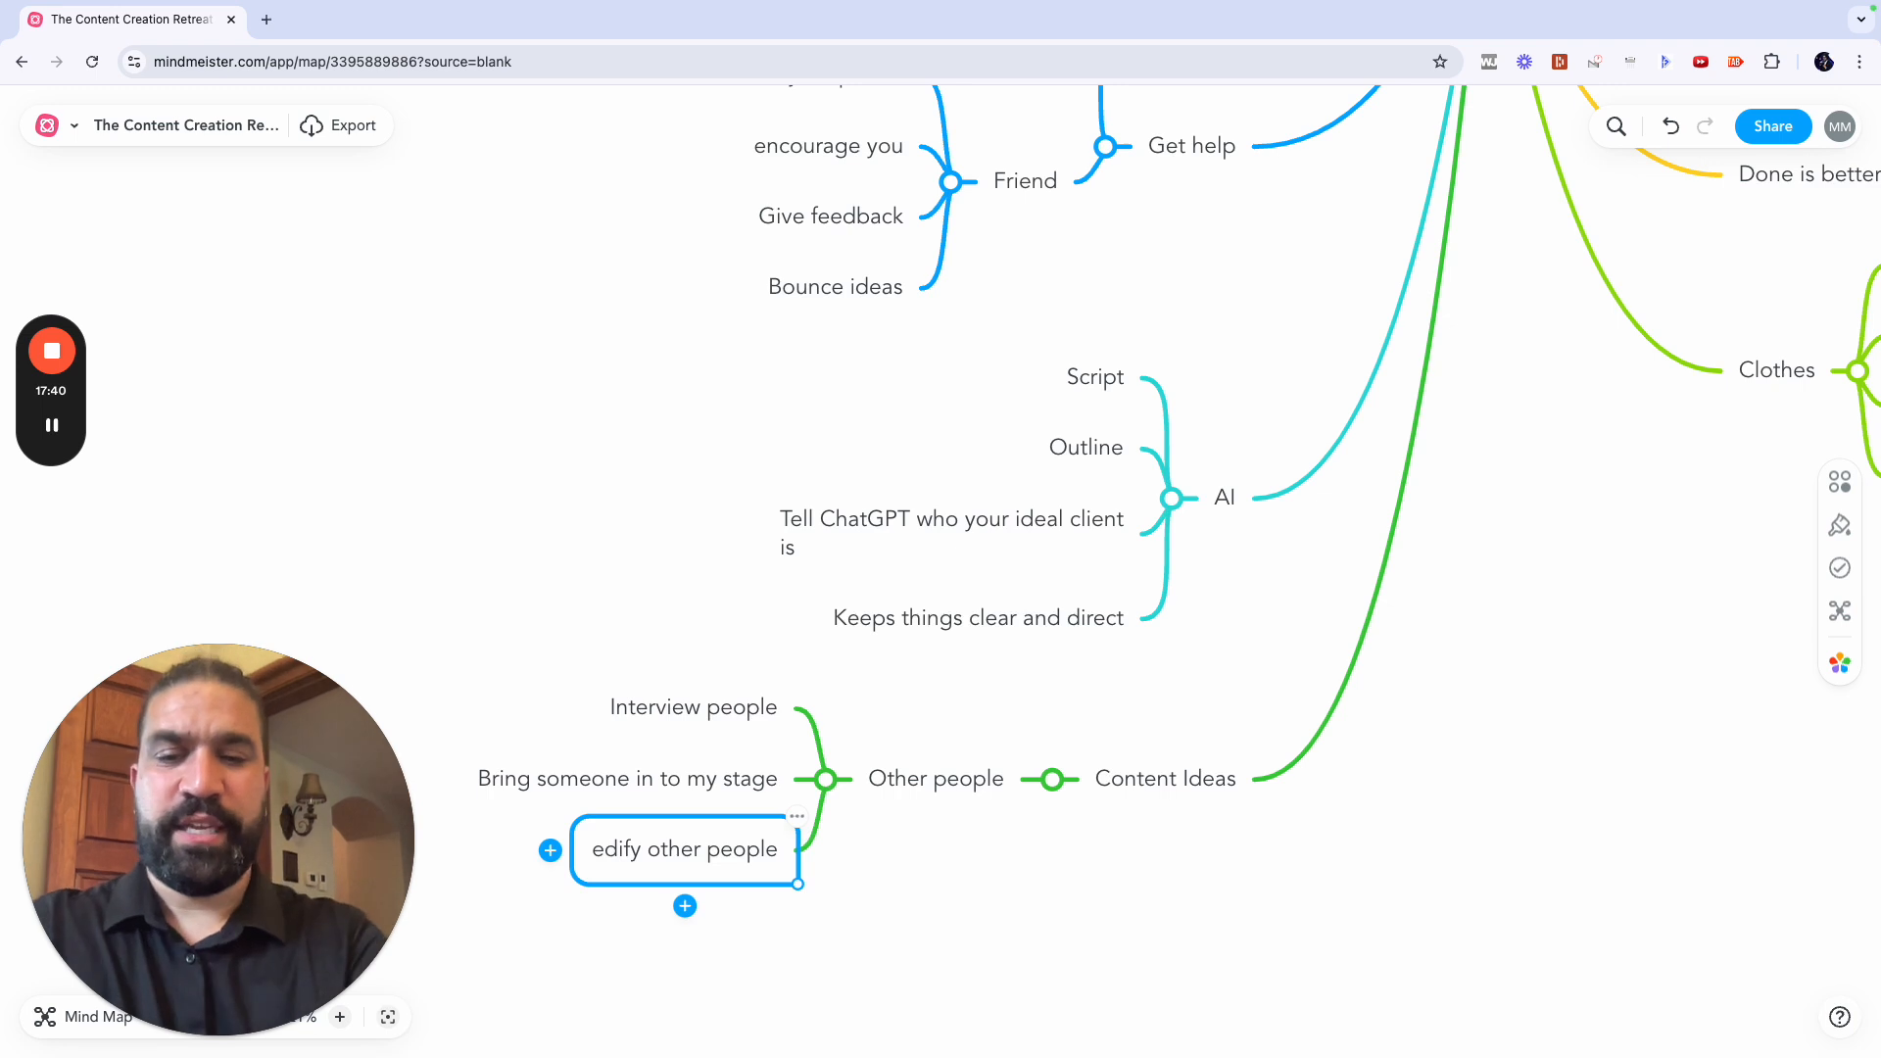
Step: Add a fourth subtopic, "Let other people have a majority of the attention", under Other people
{"action": "key", "text": "Return"}
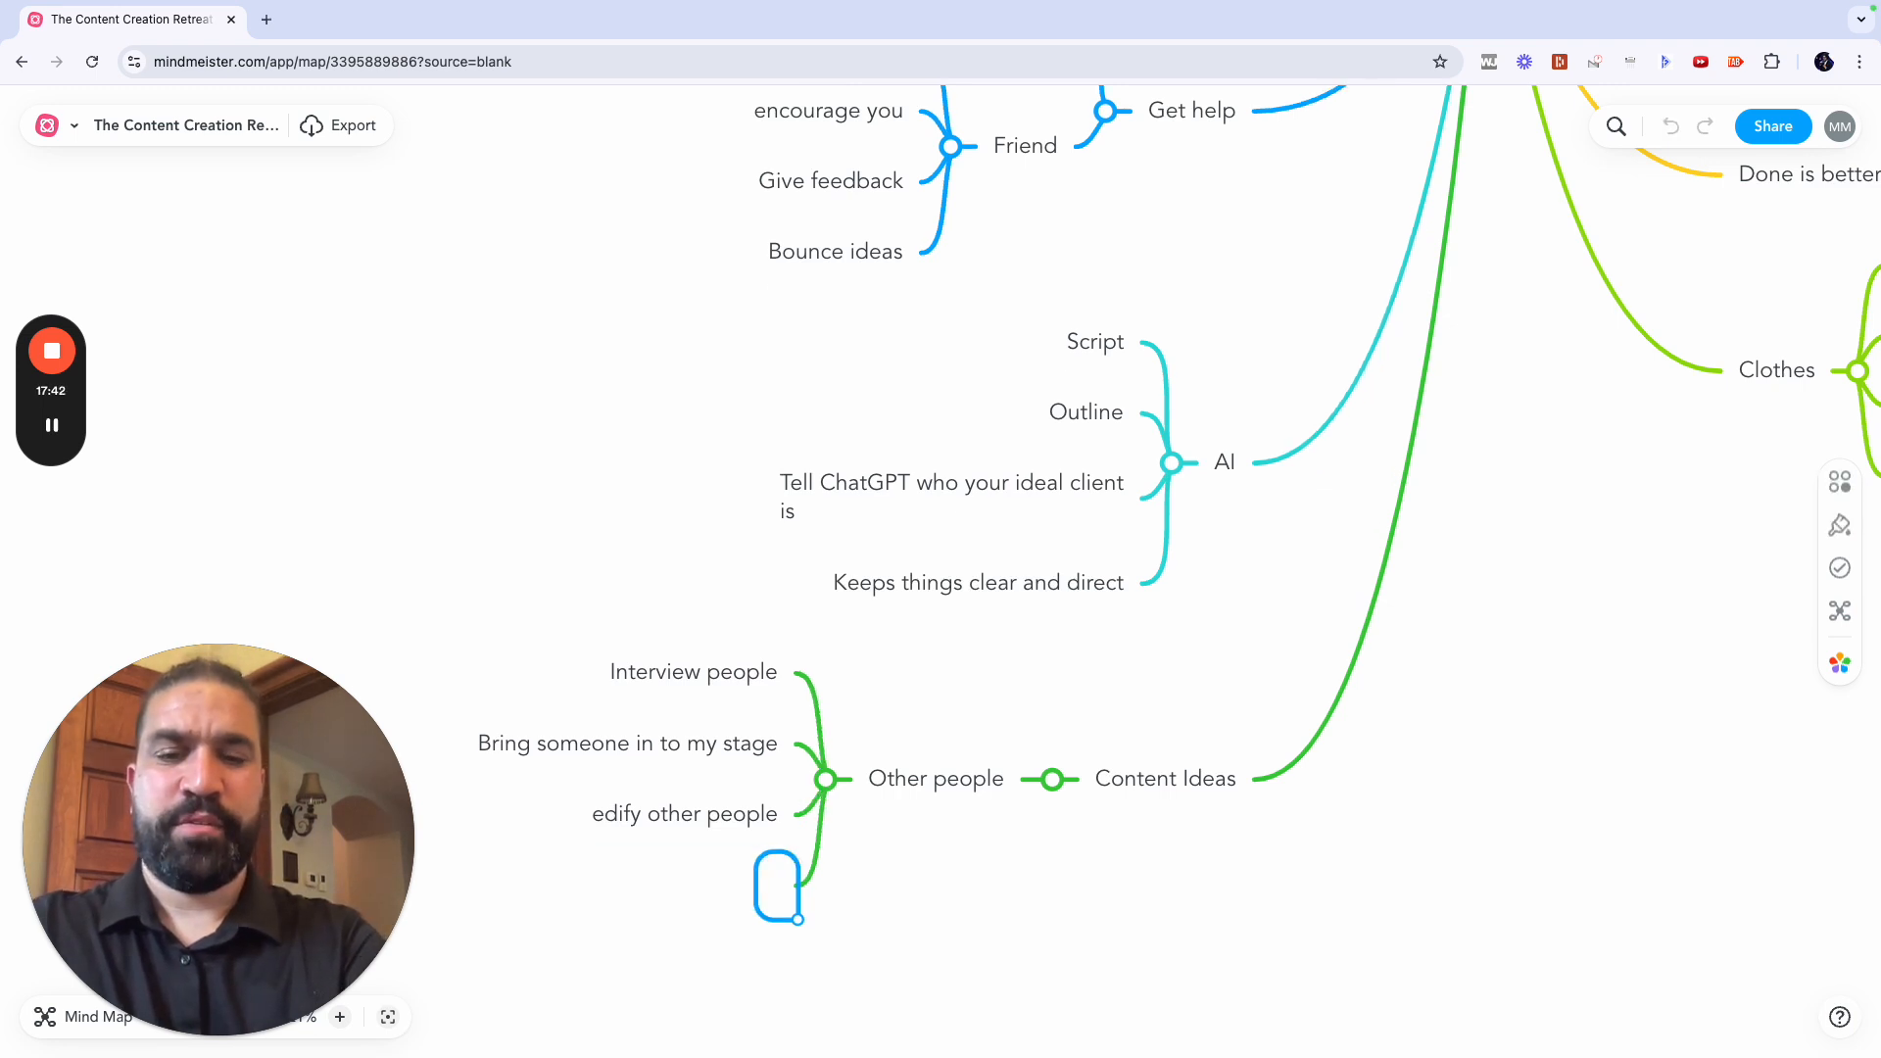
{"action": "type", "text": "Let other people"}
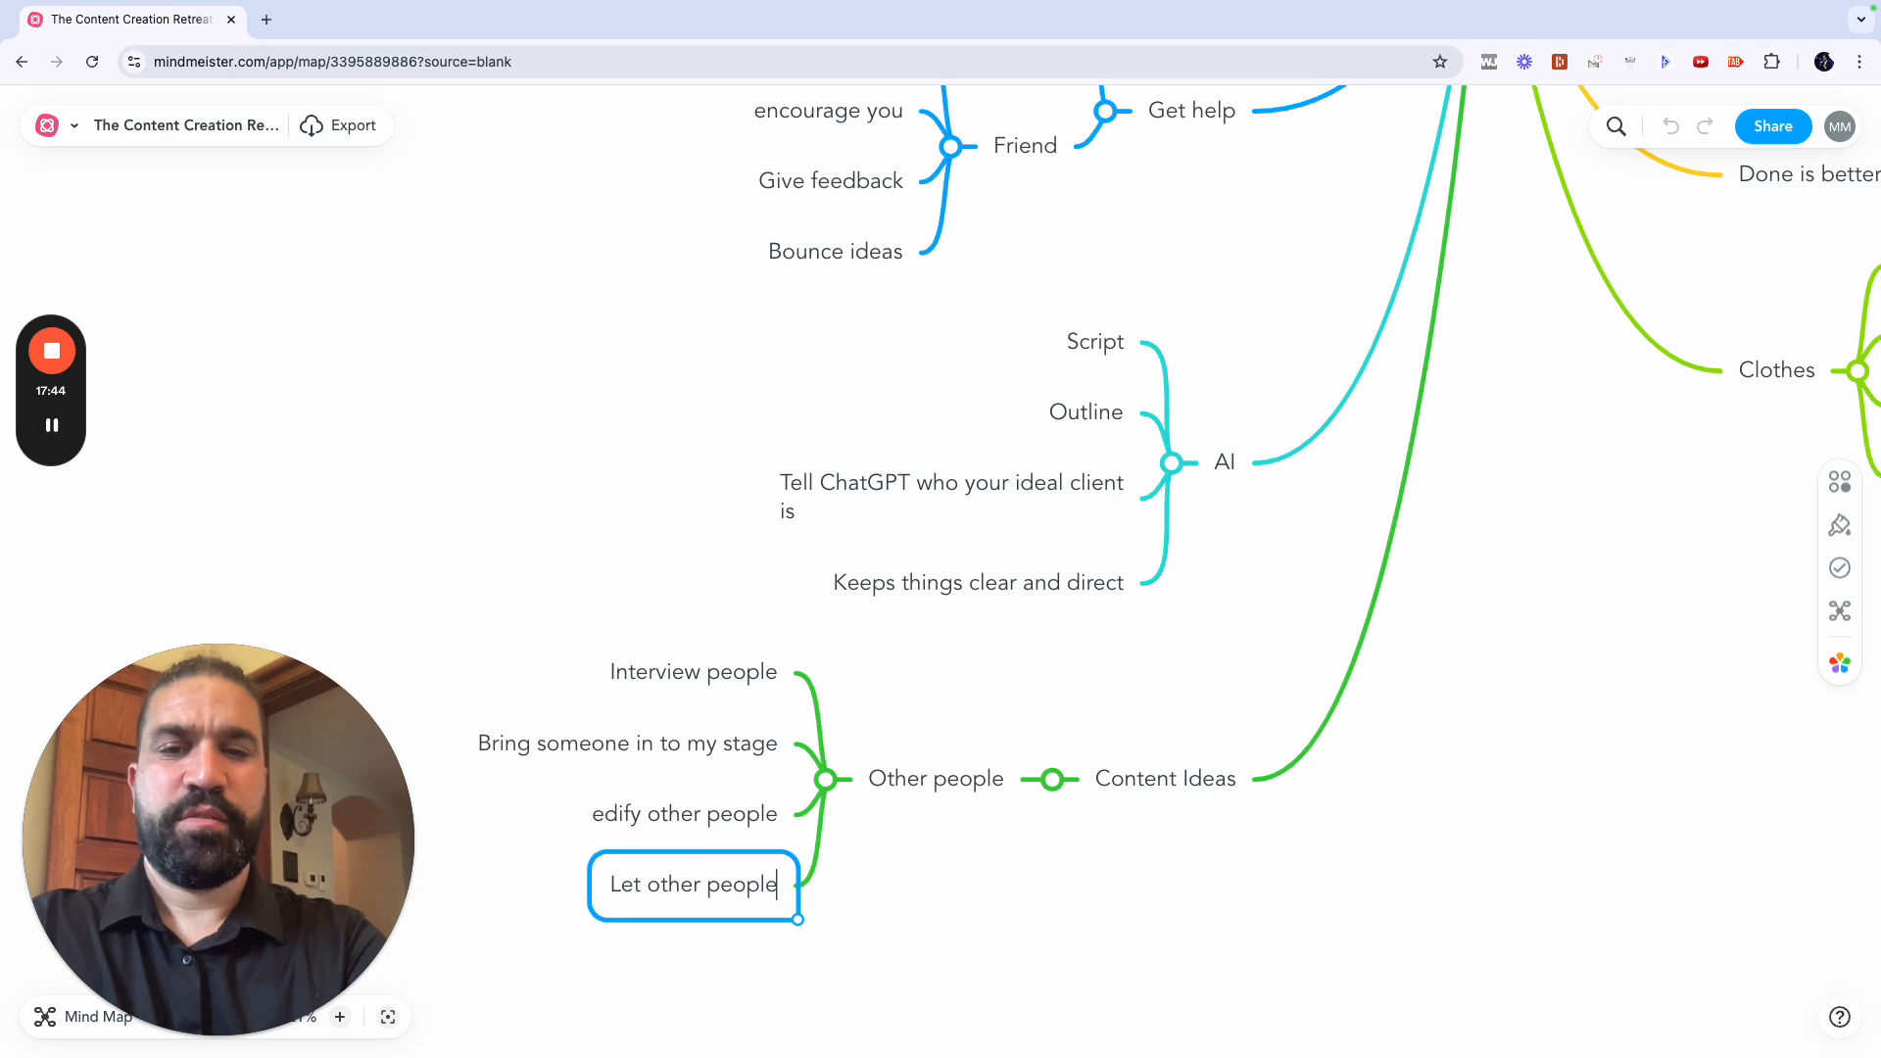
{"action": "type", "text": " have a major"}
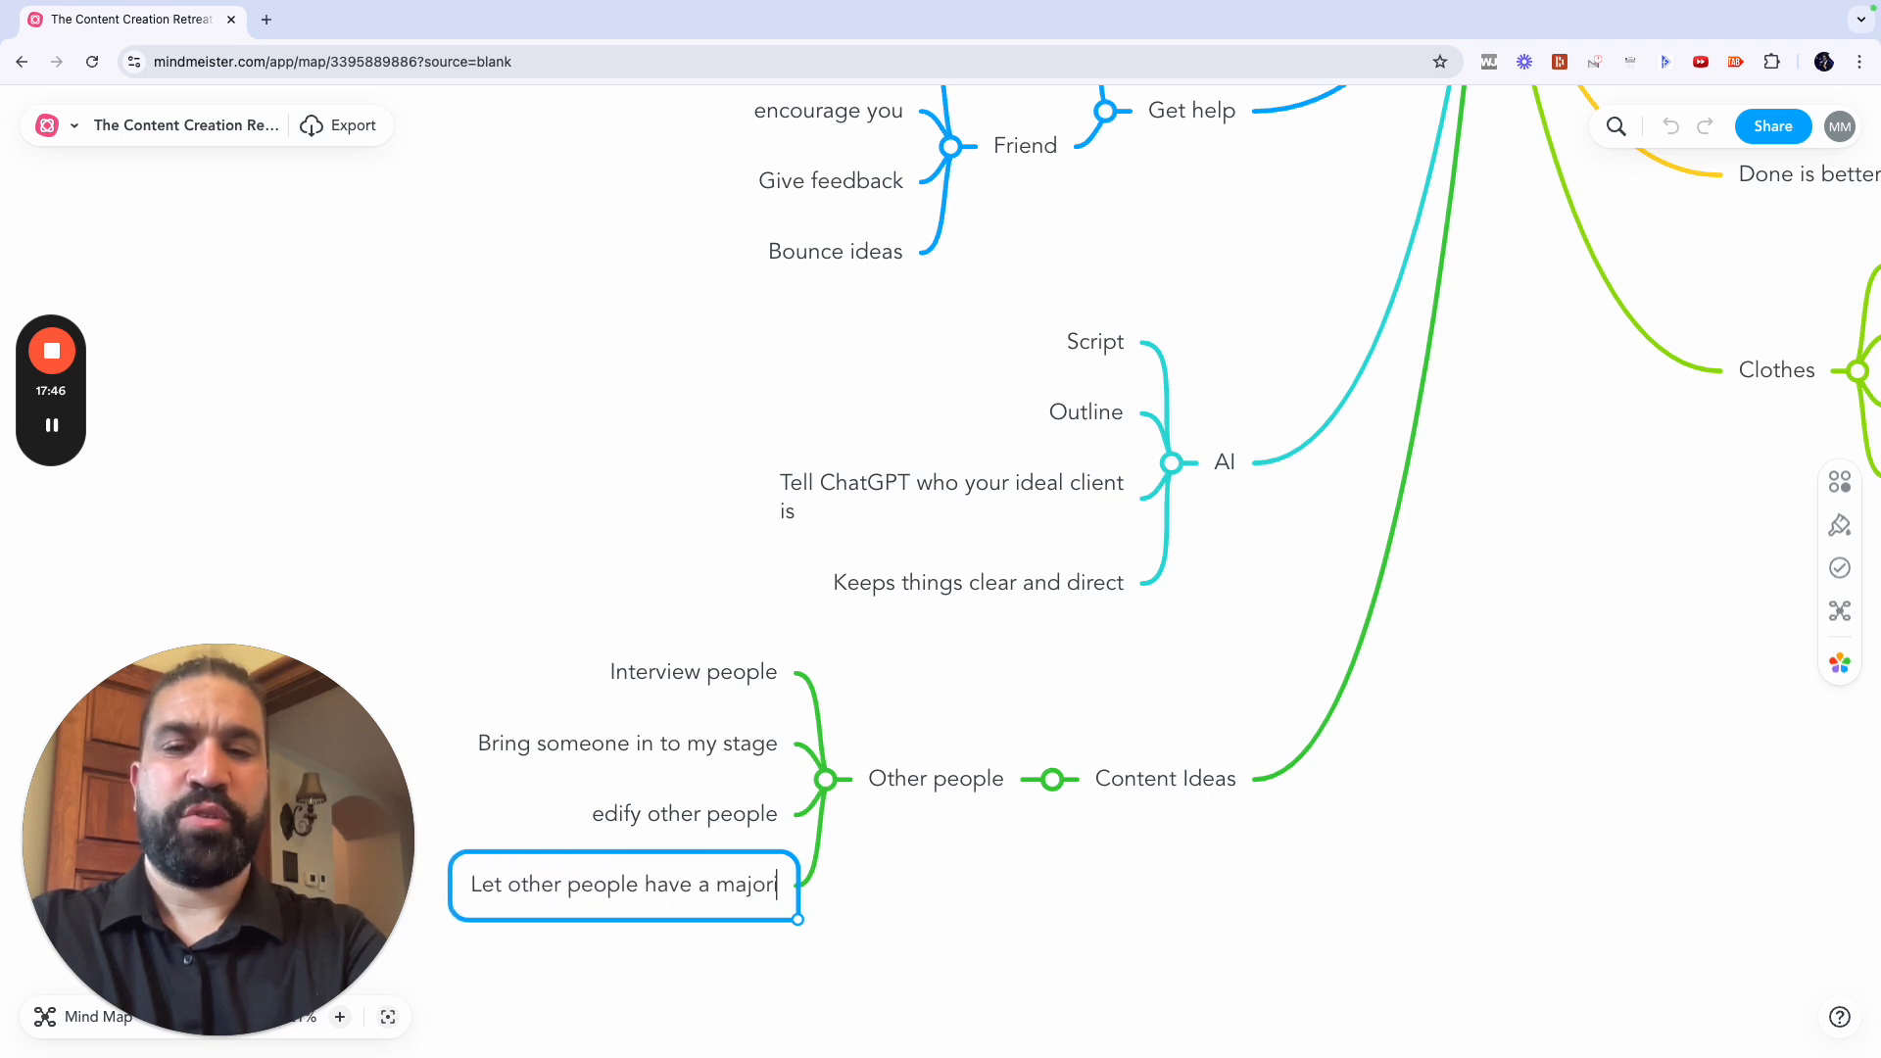
{"action": "type", "text": "ity of the atten"}
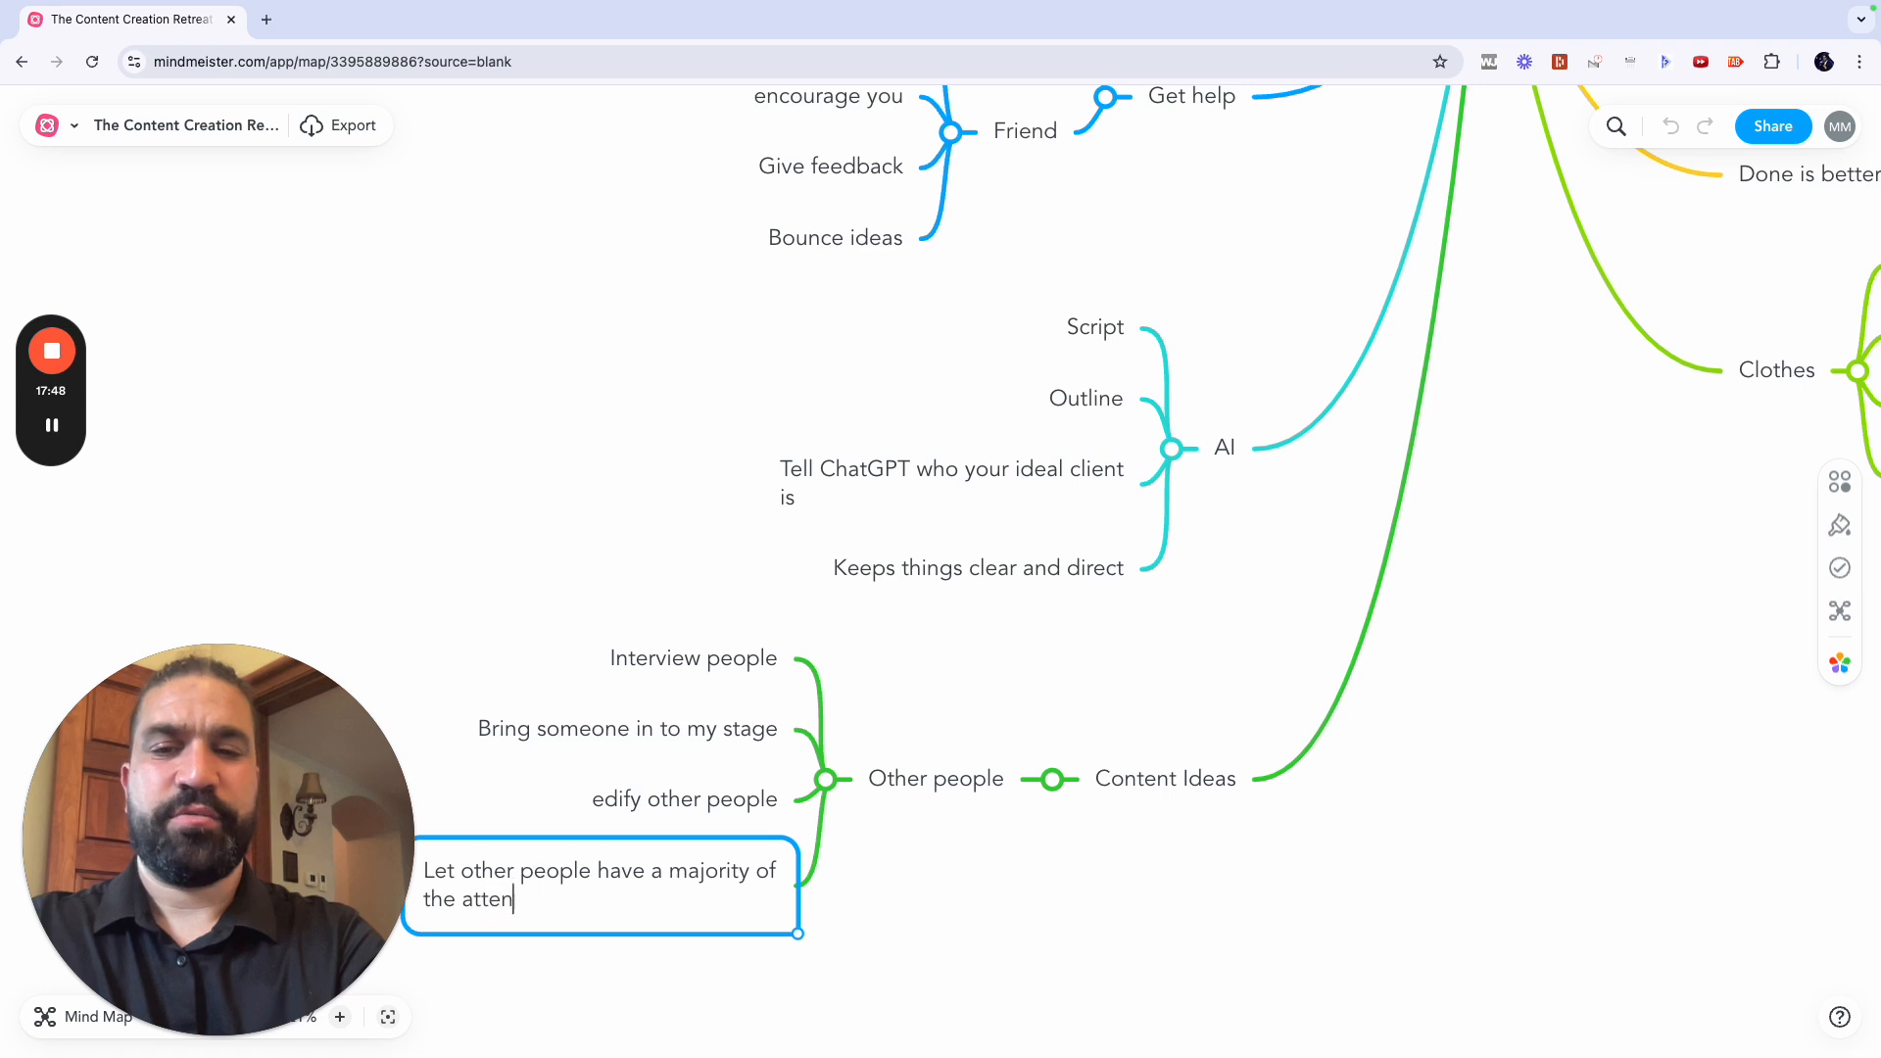
{"action": "type", "text": "tion"}
{"action": "key", "text": "Return"}
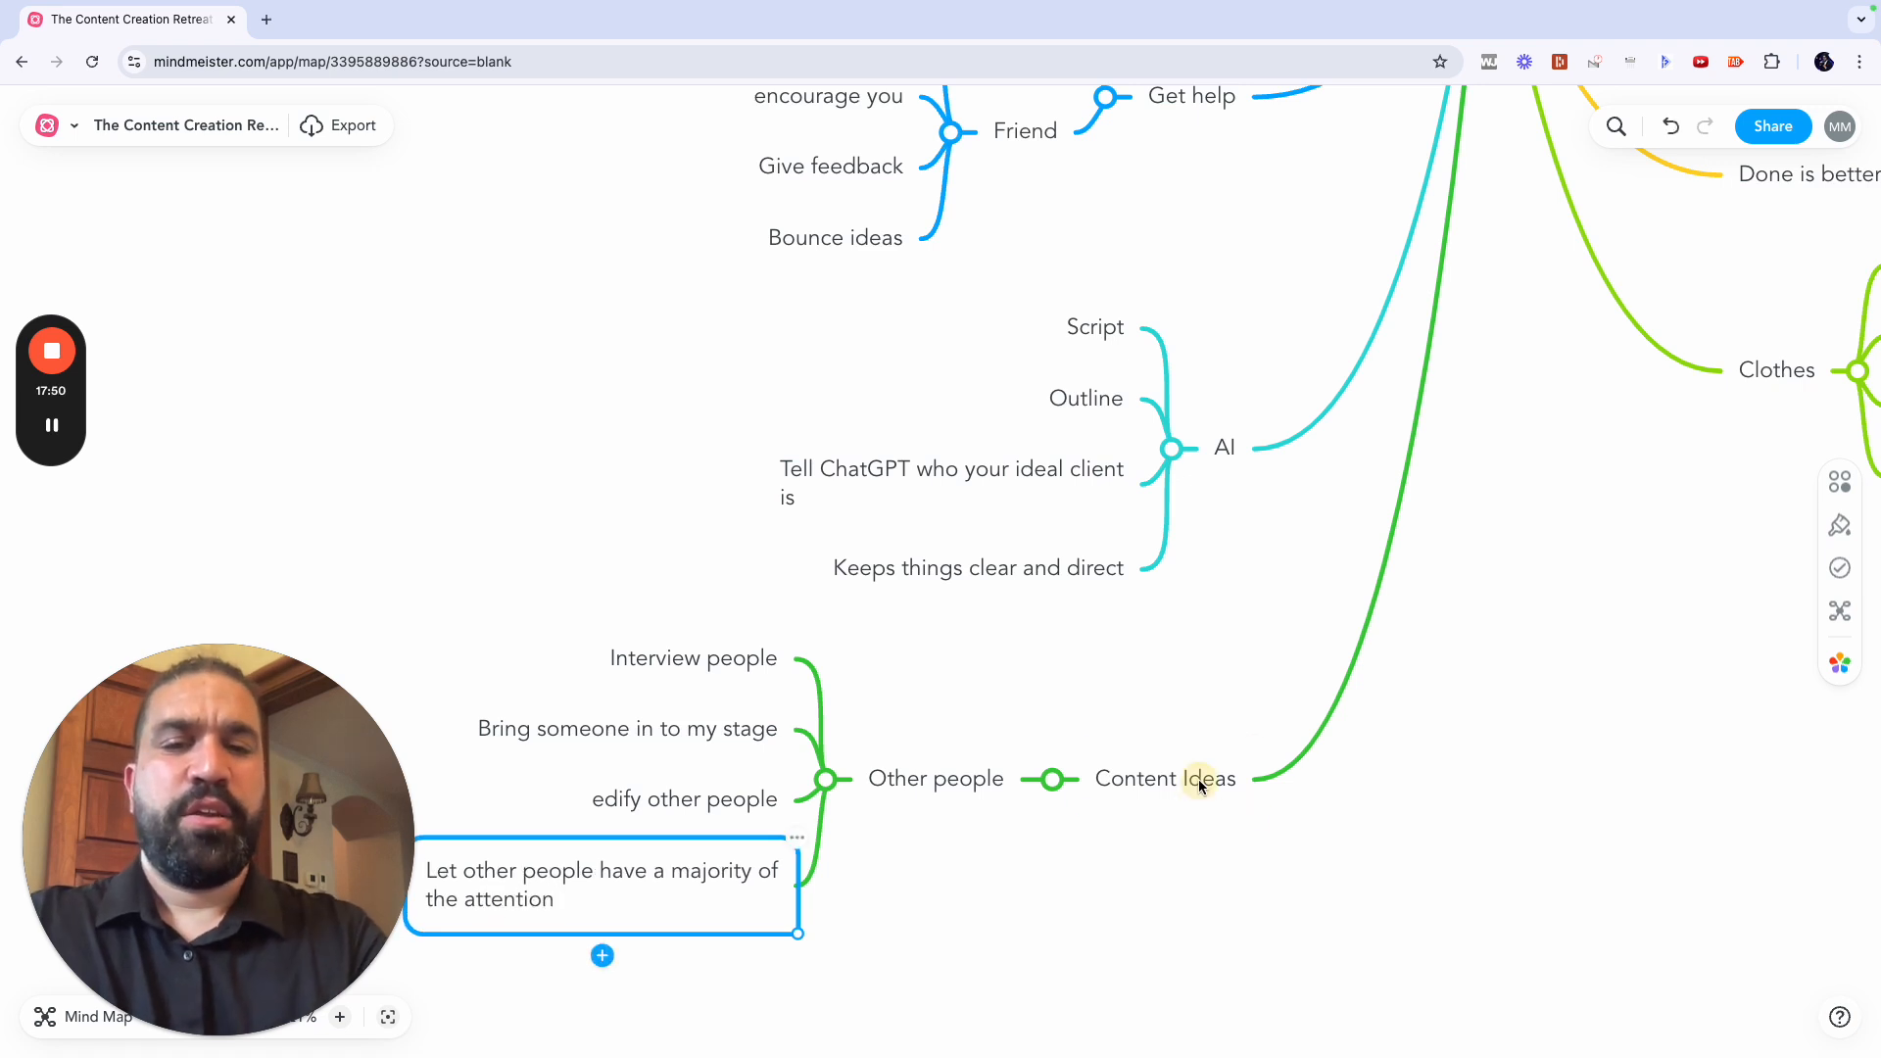
Step: Add the subtopic "Think about your client. What would they ask you?" directly under Content Ideas
{"action": "left_click", "coordinate": [1199, 783]}
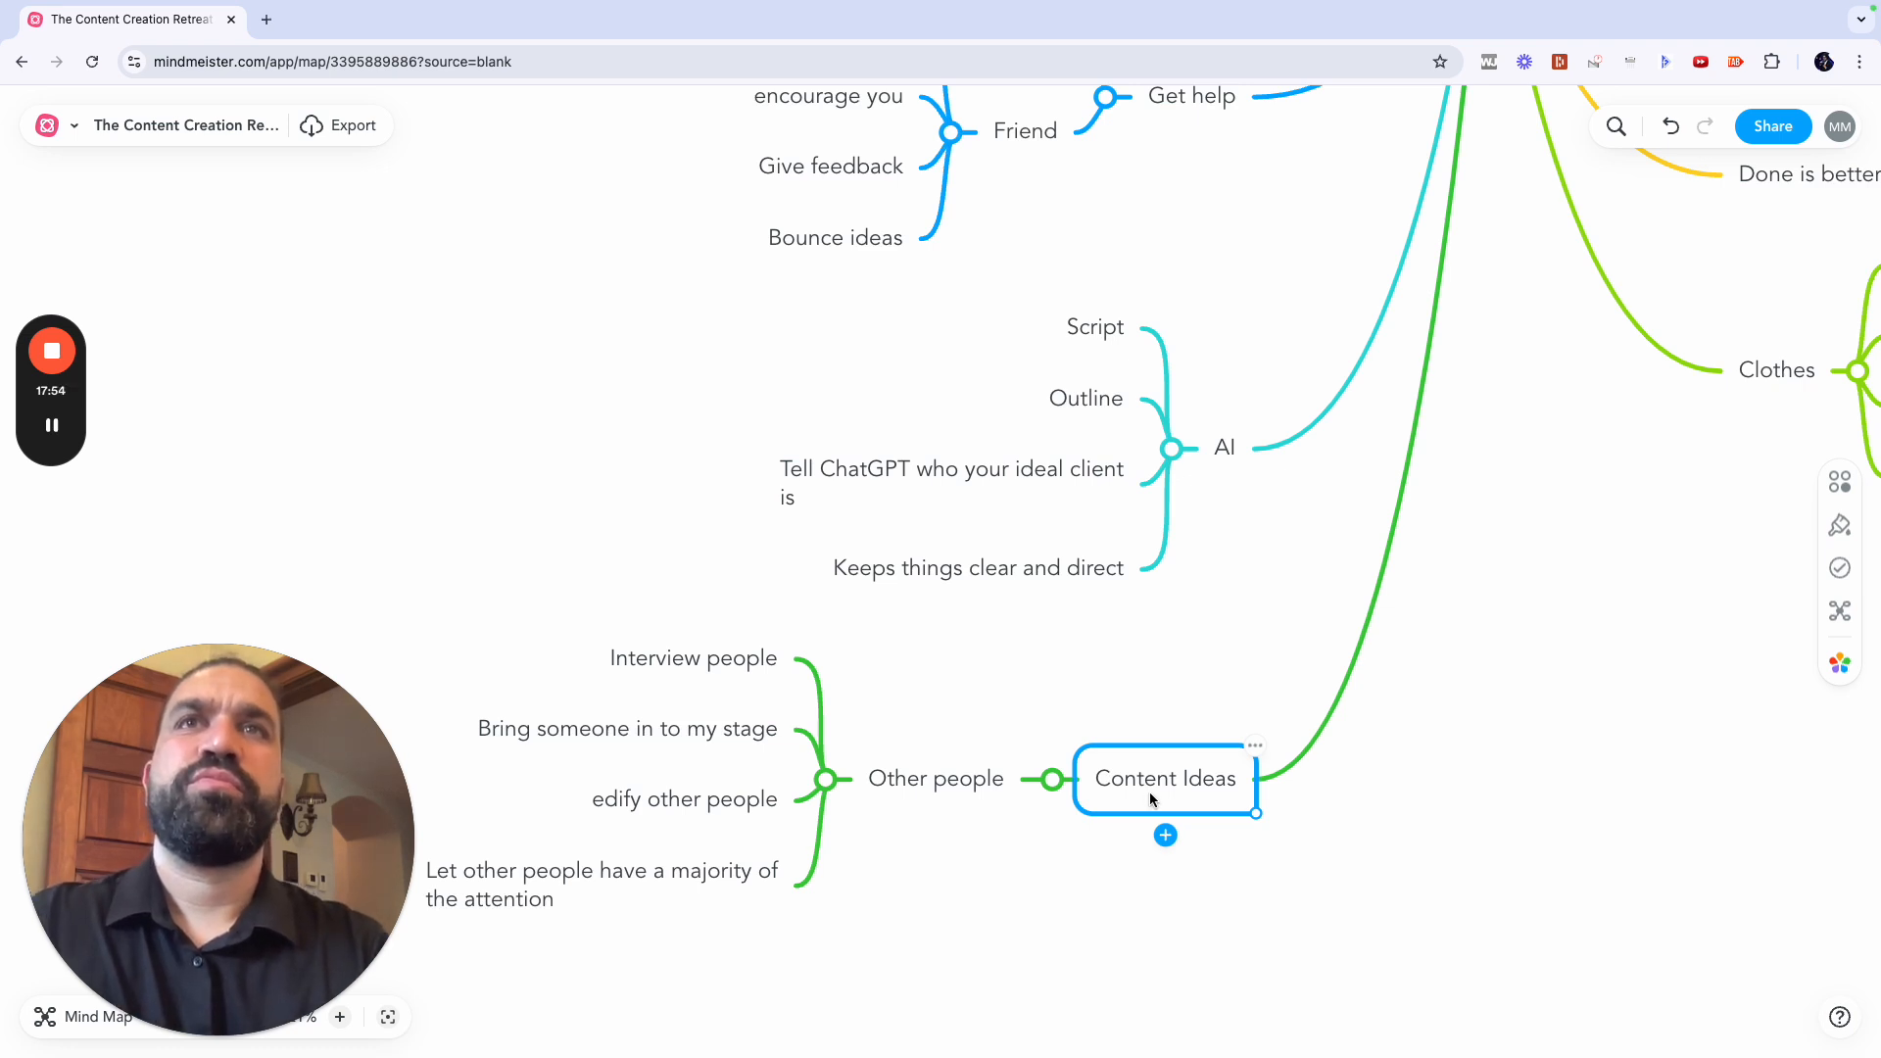
{"action": "key", "text": "Tab"}
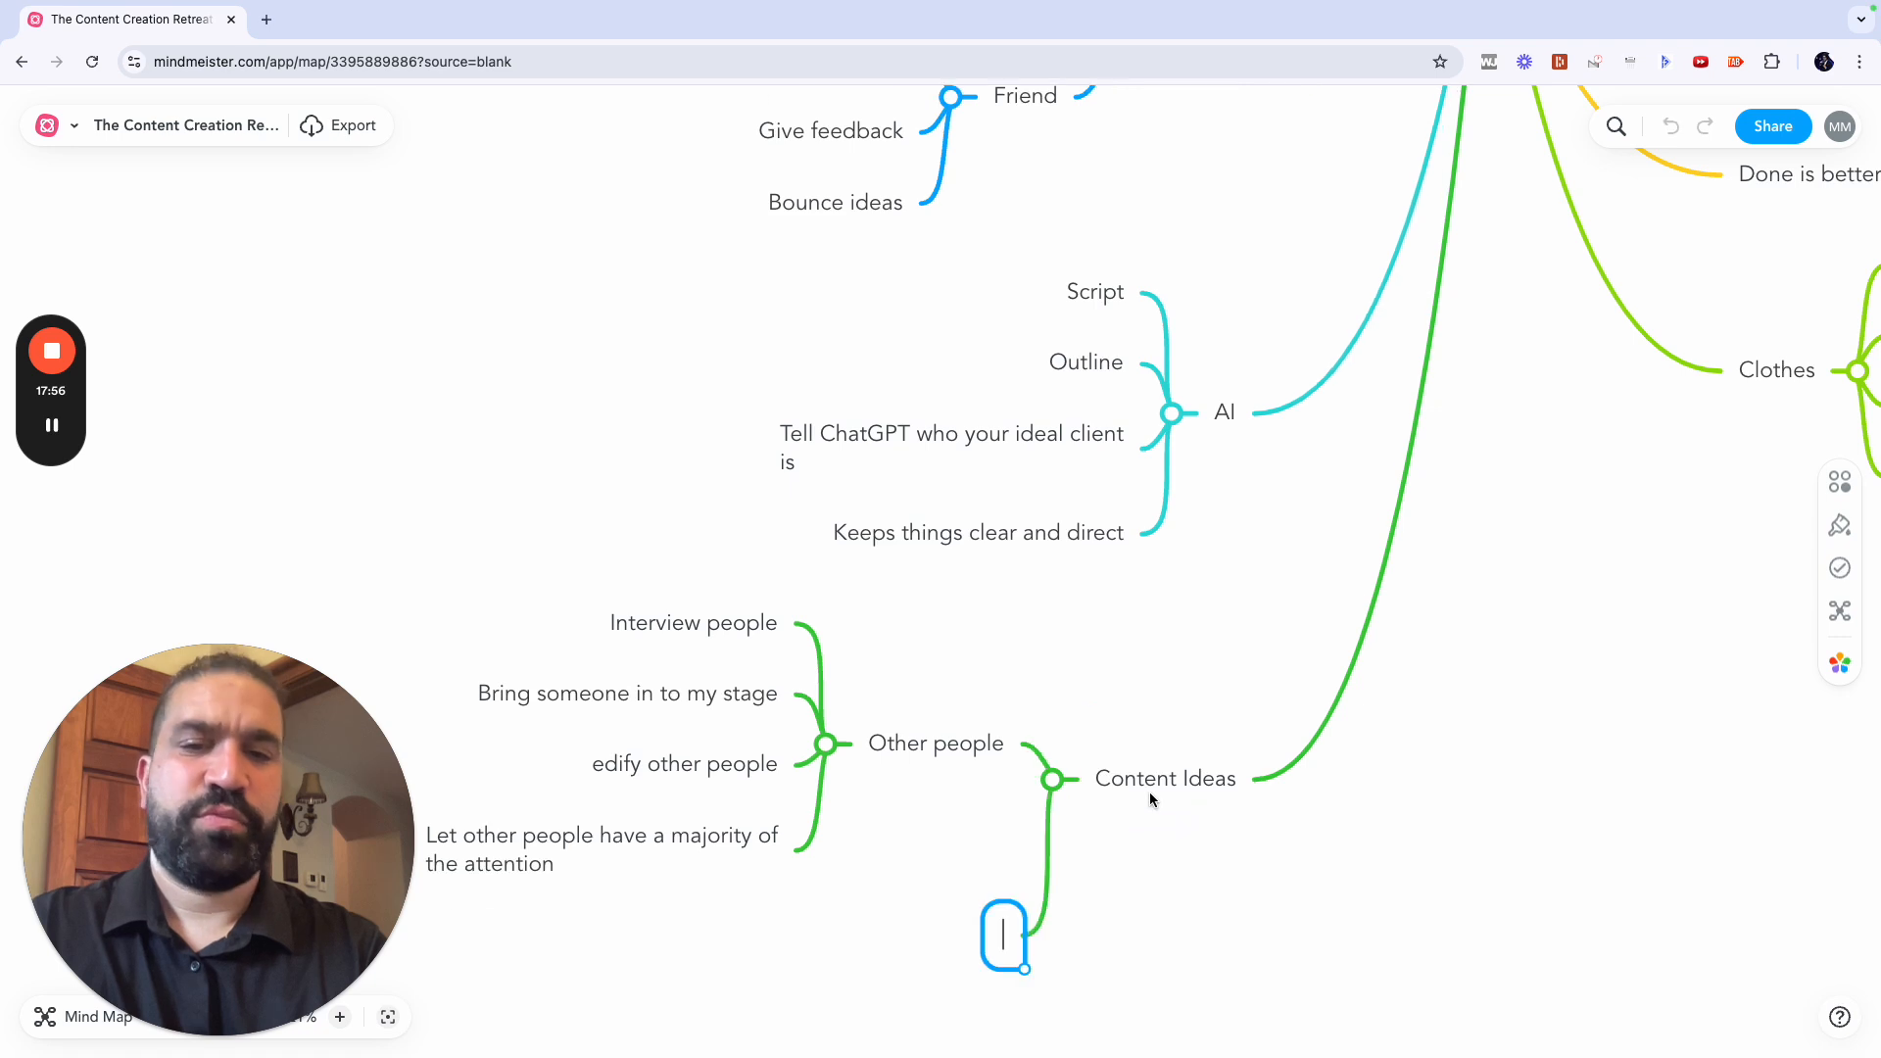
{"action": "type", "text": "Think about your"}
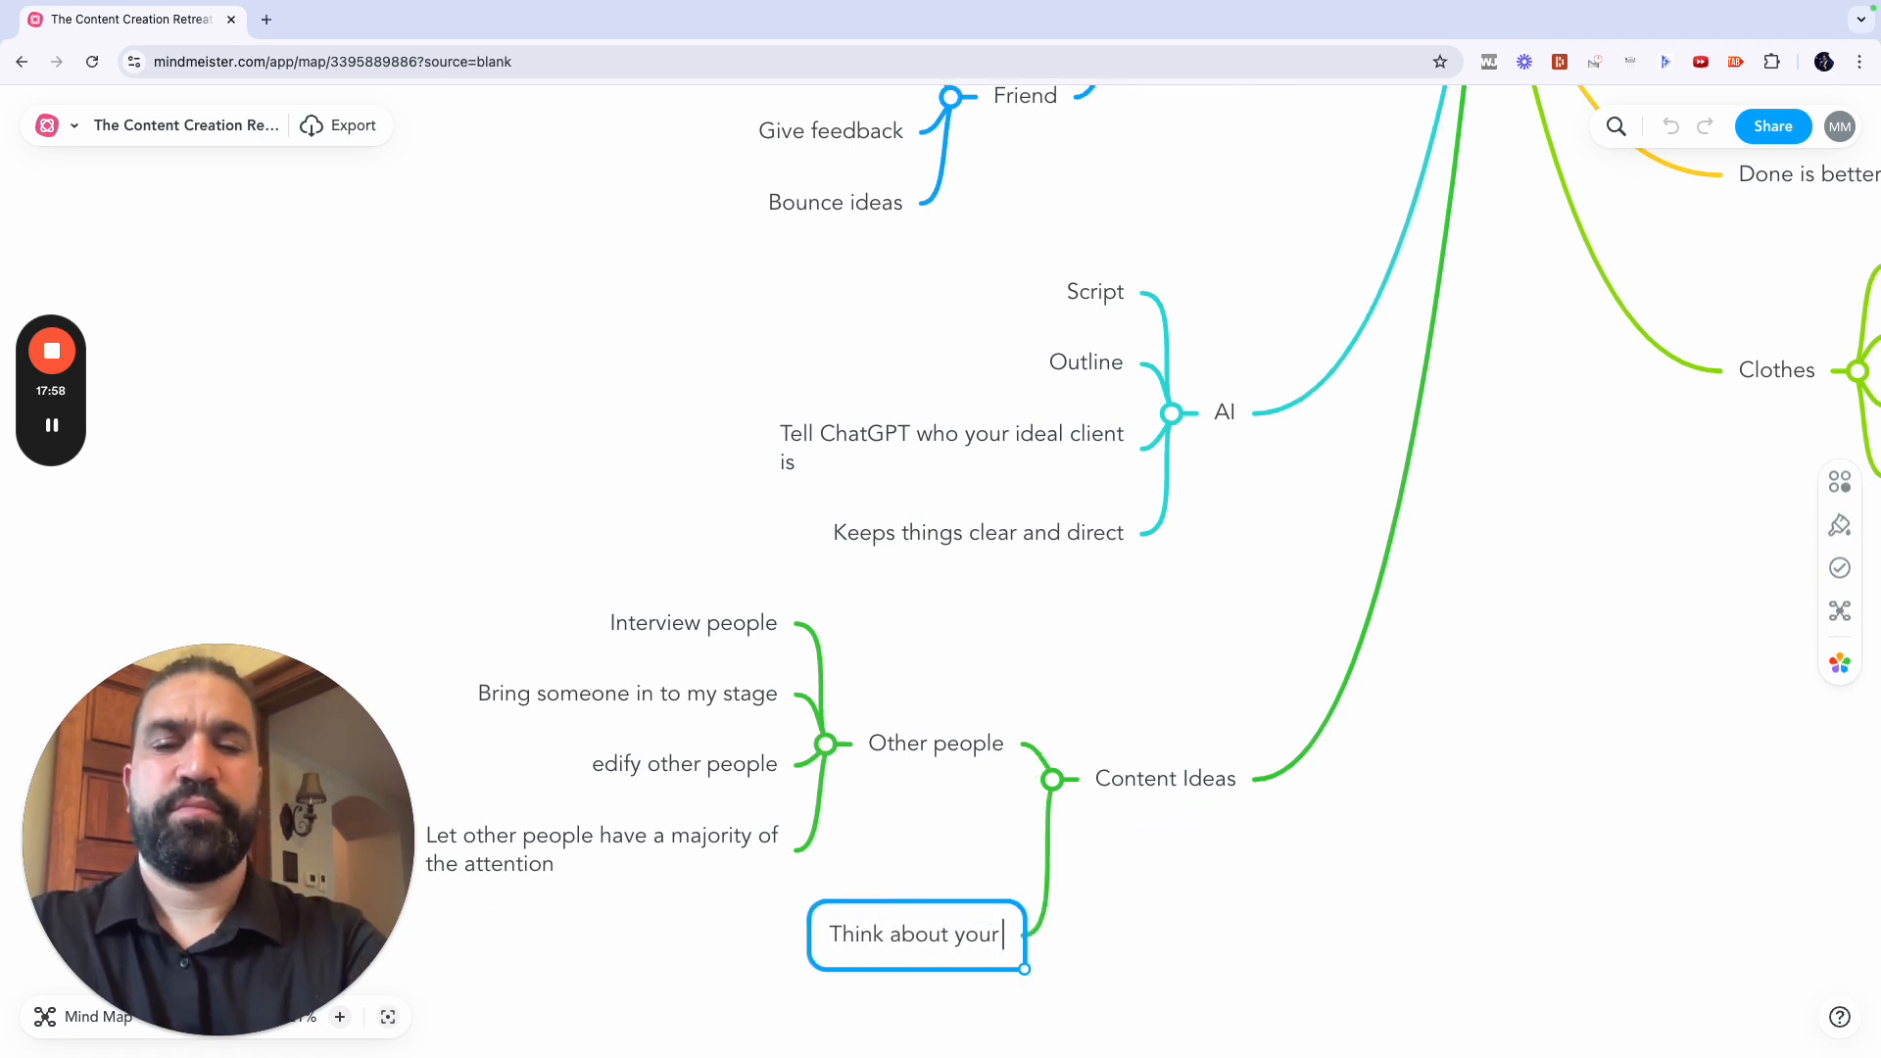
{"action": "type", "text": " client. W"}
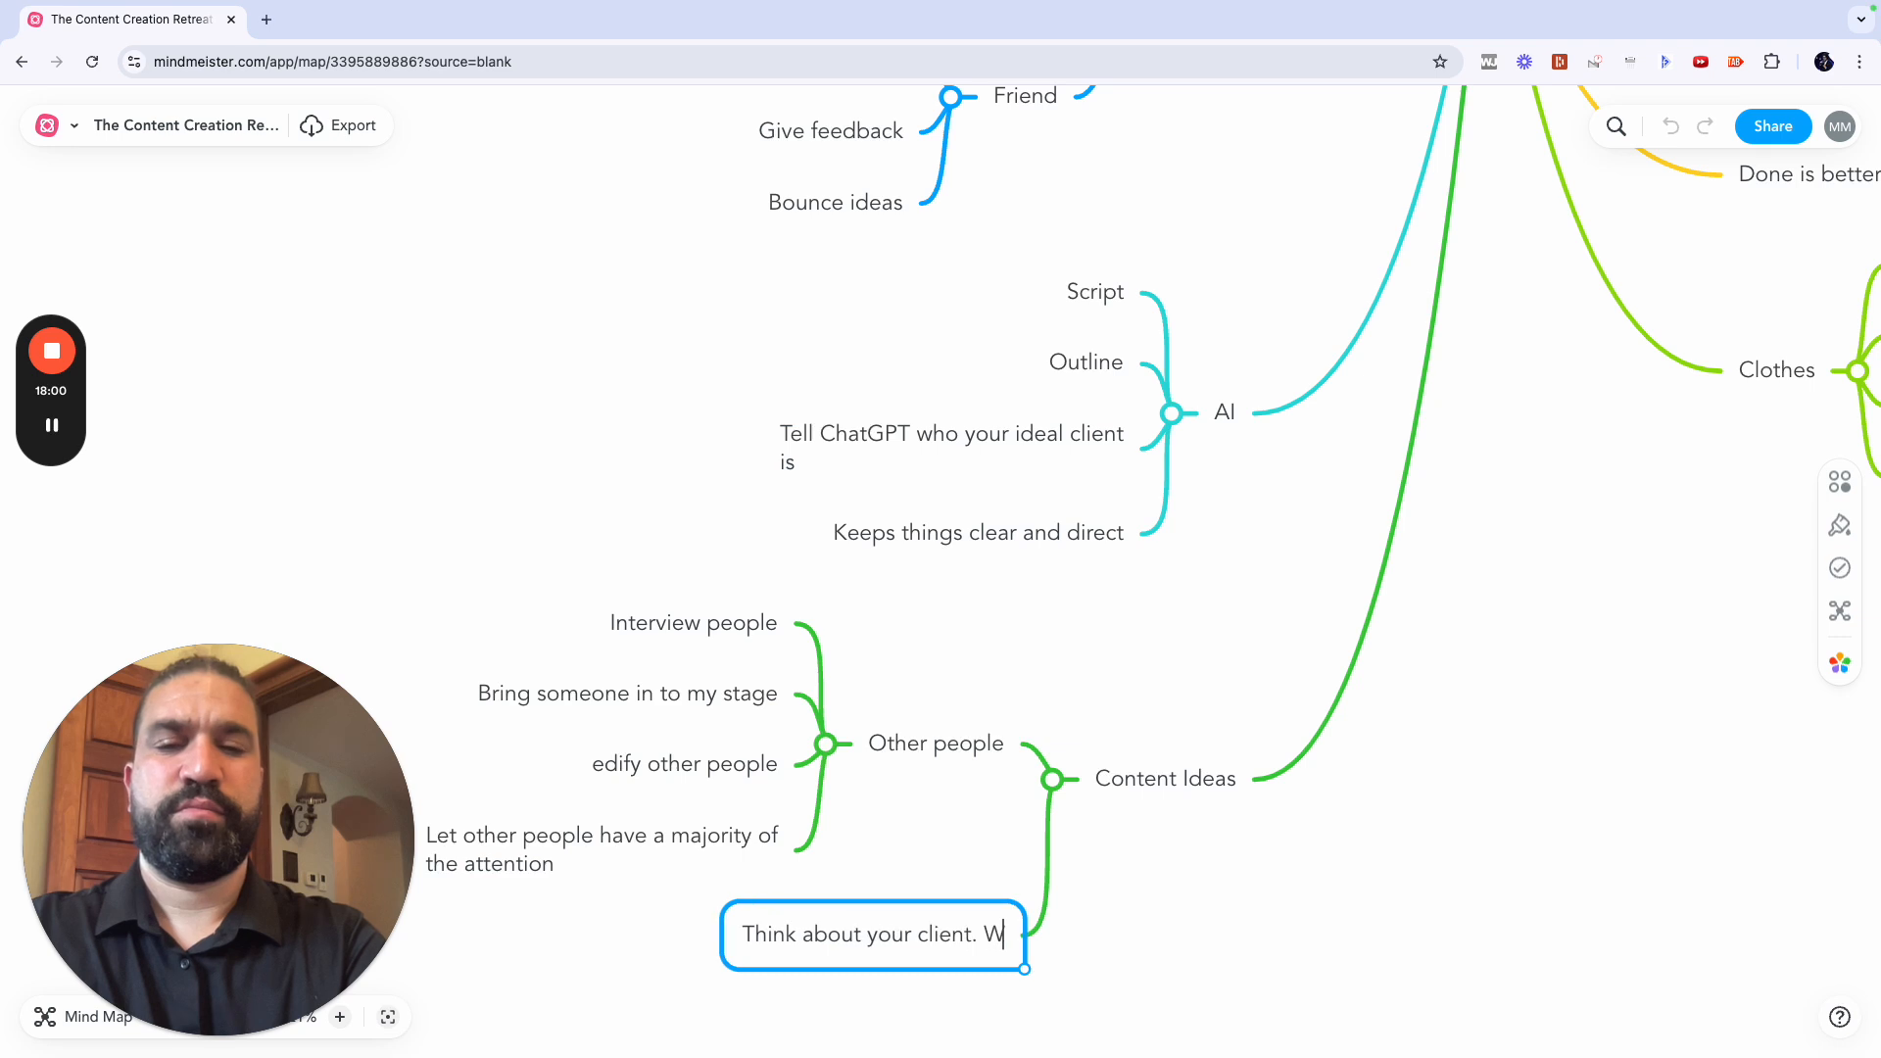
{"action": "type", "text": "hat would they ask you?"}
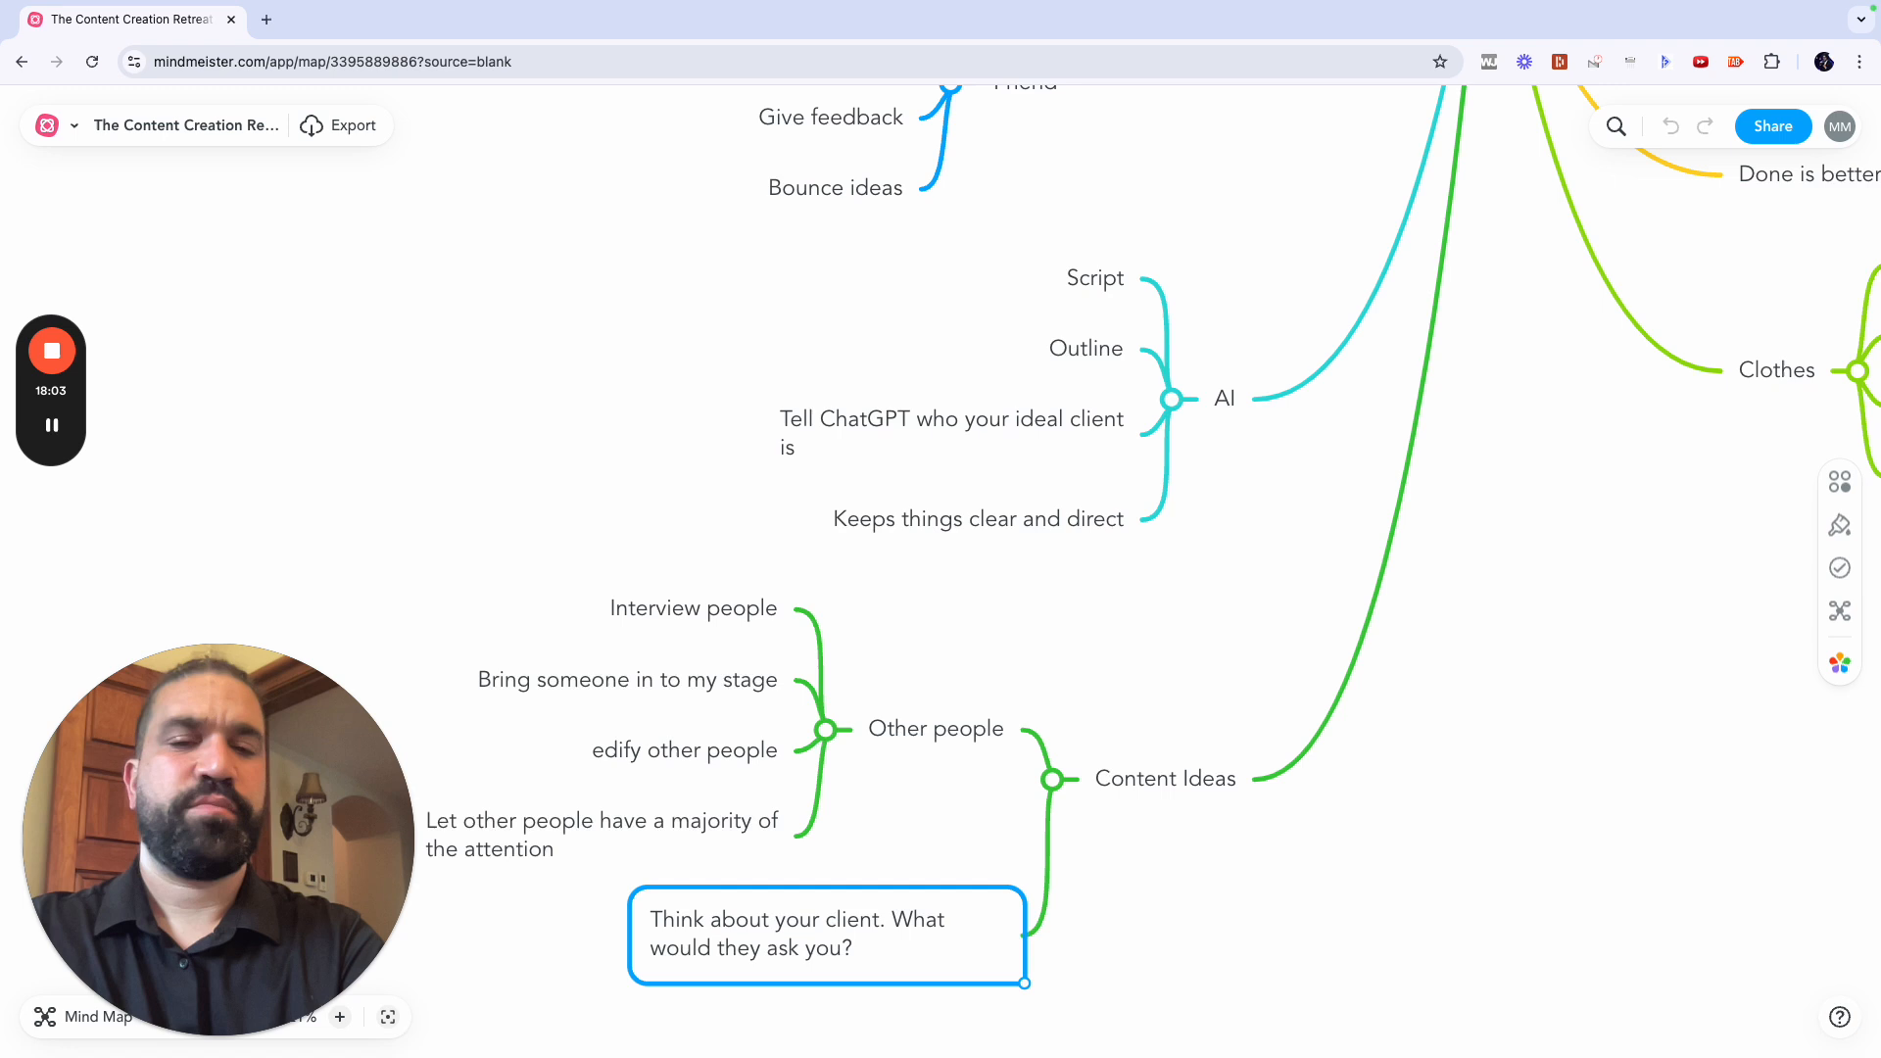
{"action": "key", "text": "Return"}
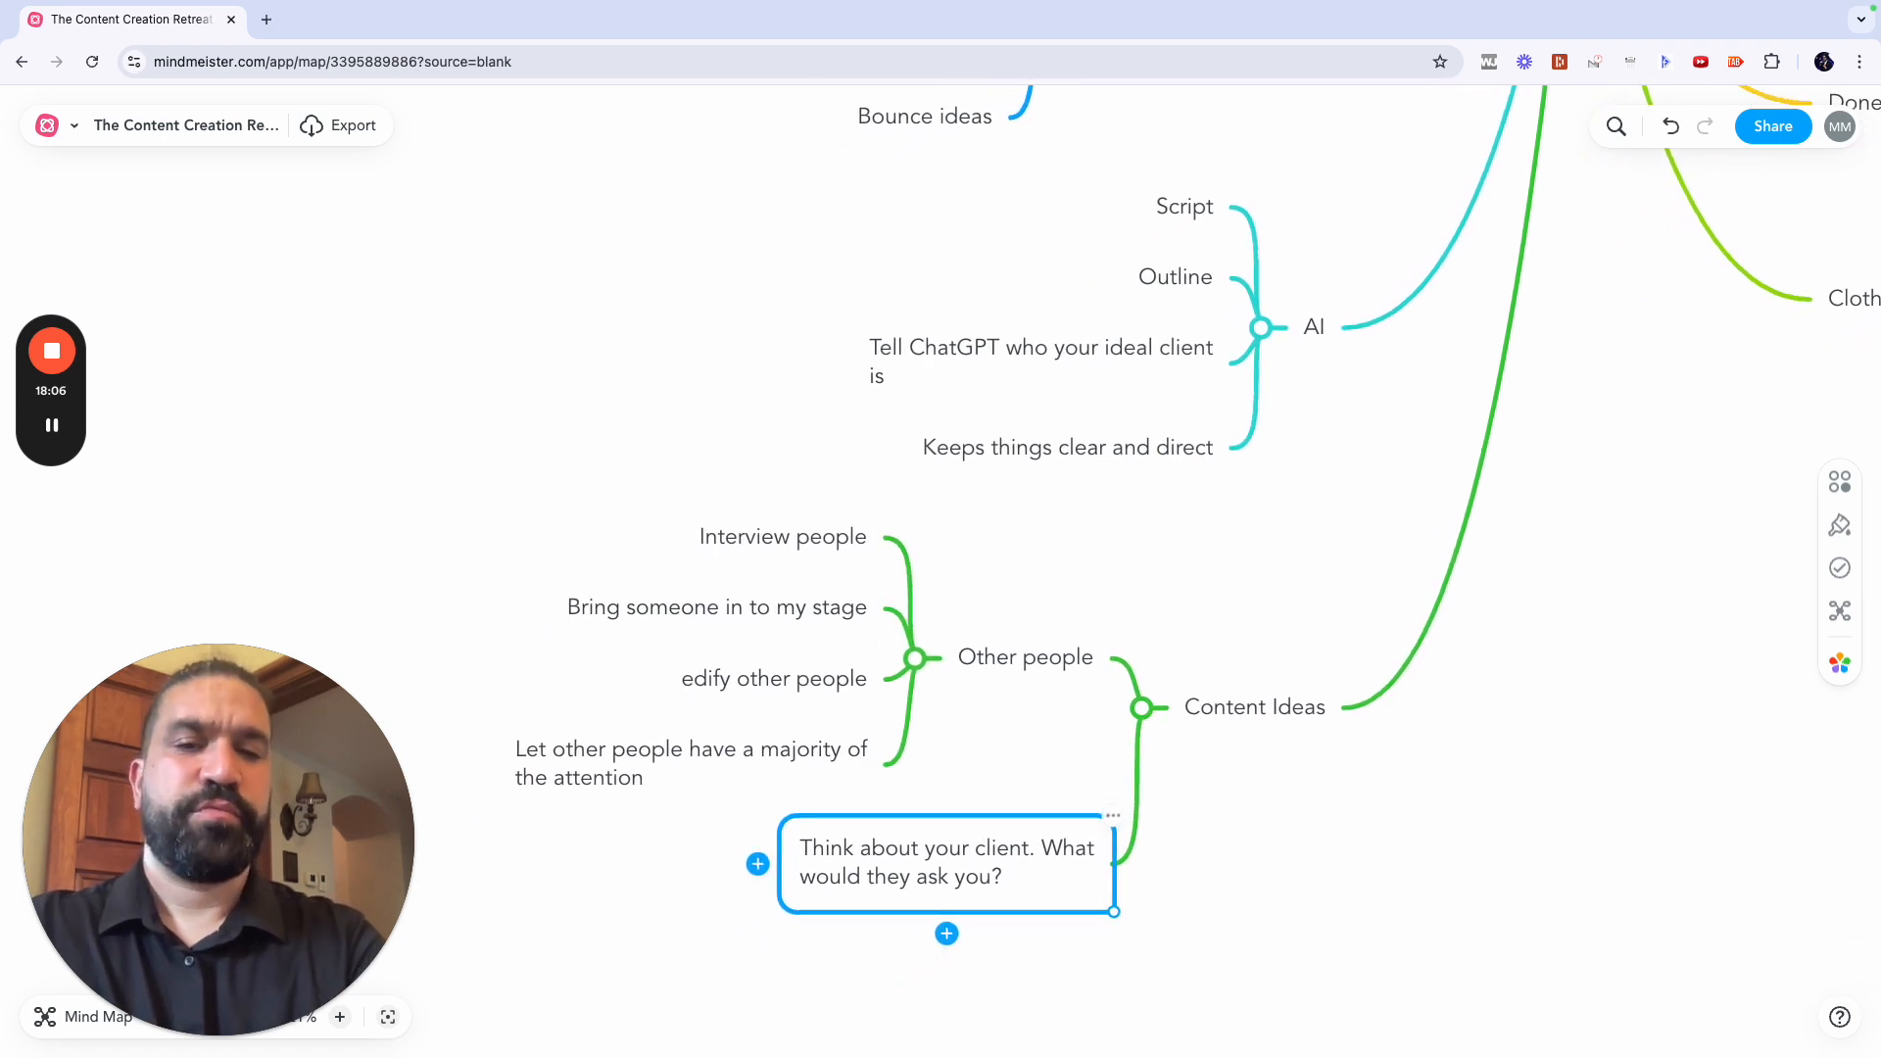
Step: Add the subtopic "Answer the questions that your client would ask" under the one about thinking of your client
{"action": "key", "text": "Tab"}
{"action": "type", "text": "Answe"}
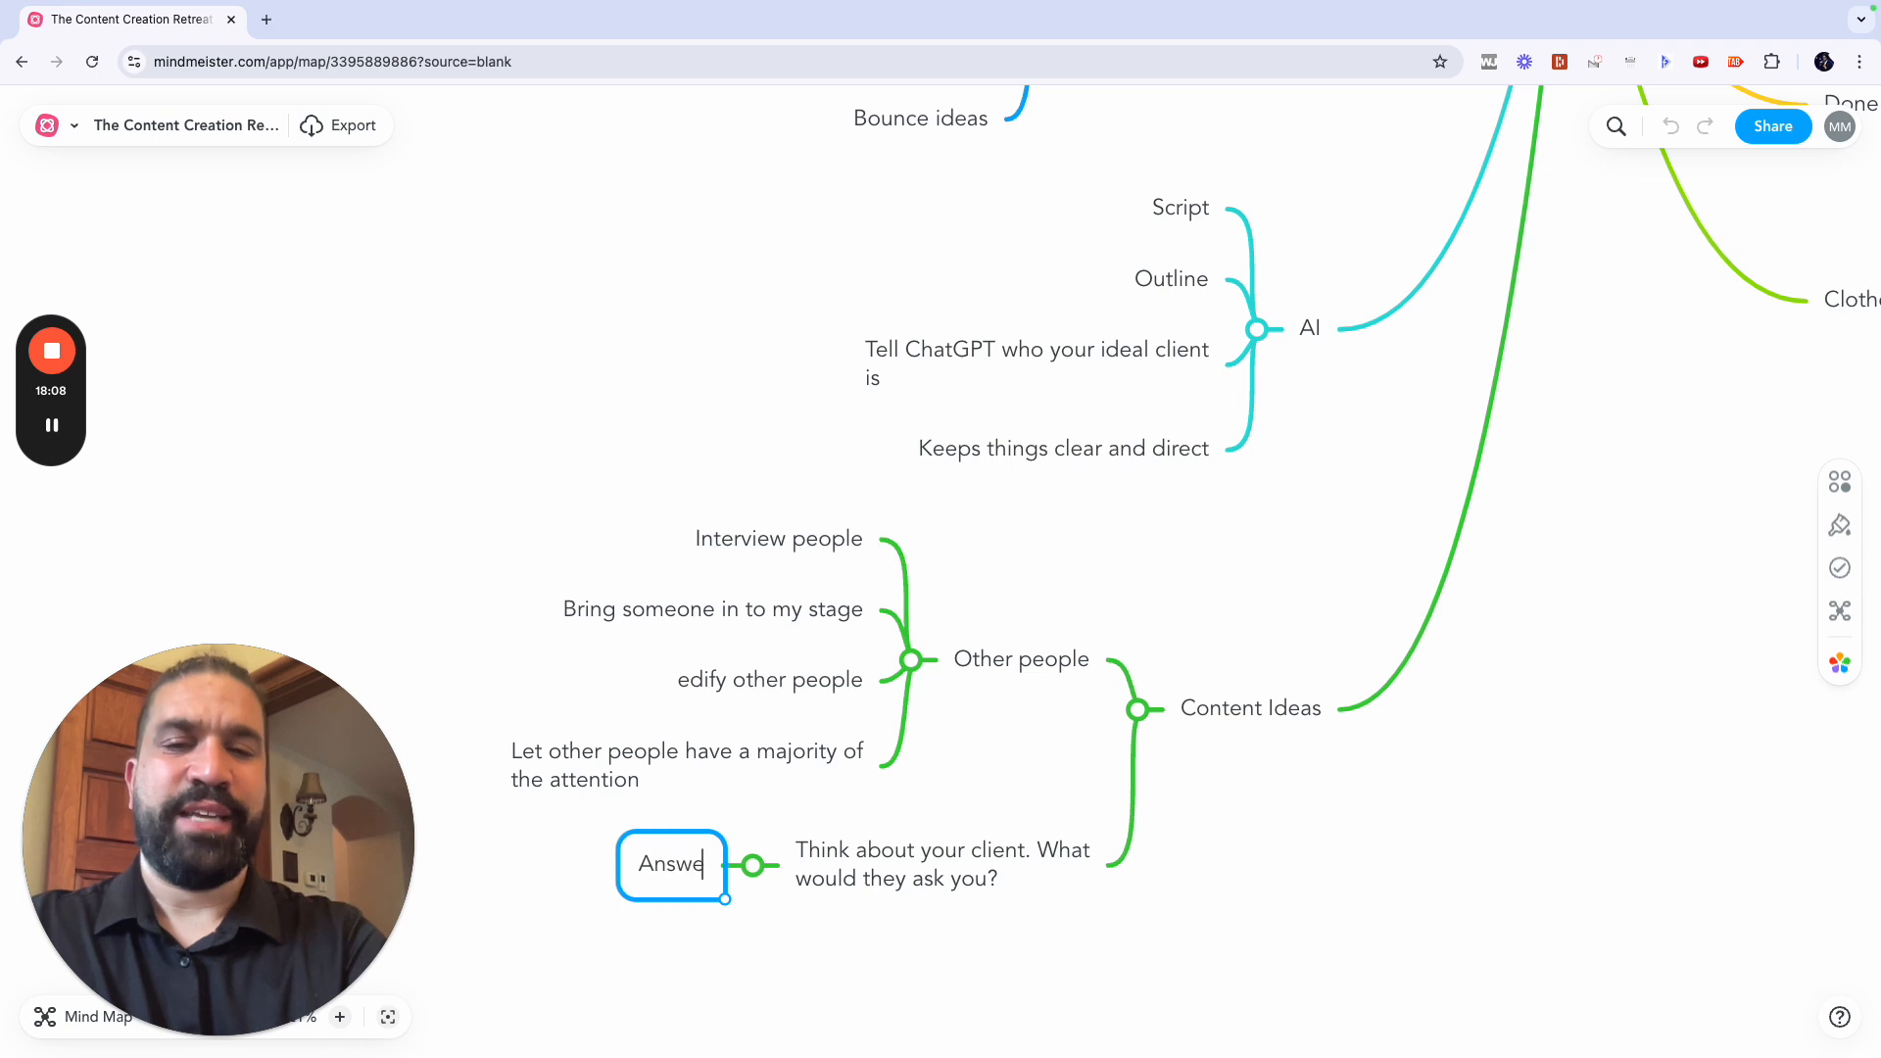
{"action": "type", "text": "r the questions tha"}
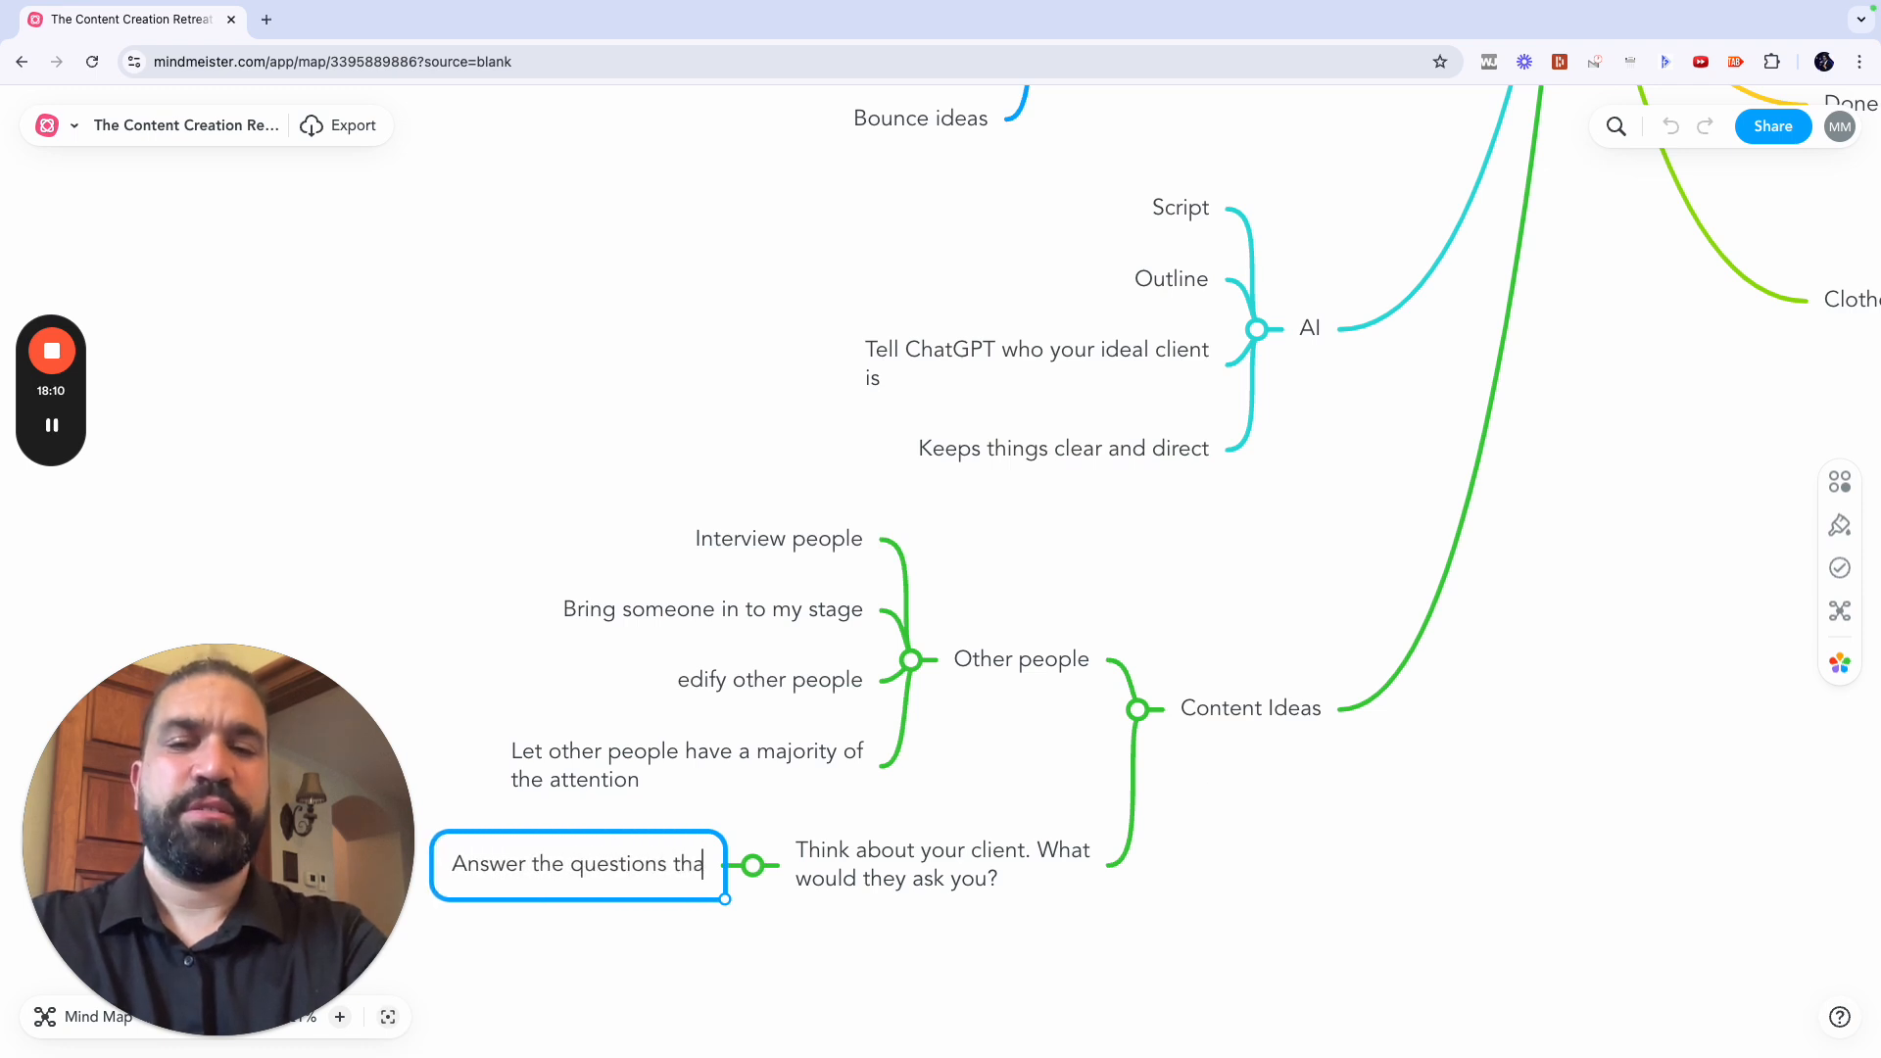
{"action": "type", "text": "t your client would ask"}
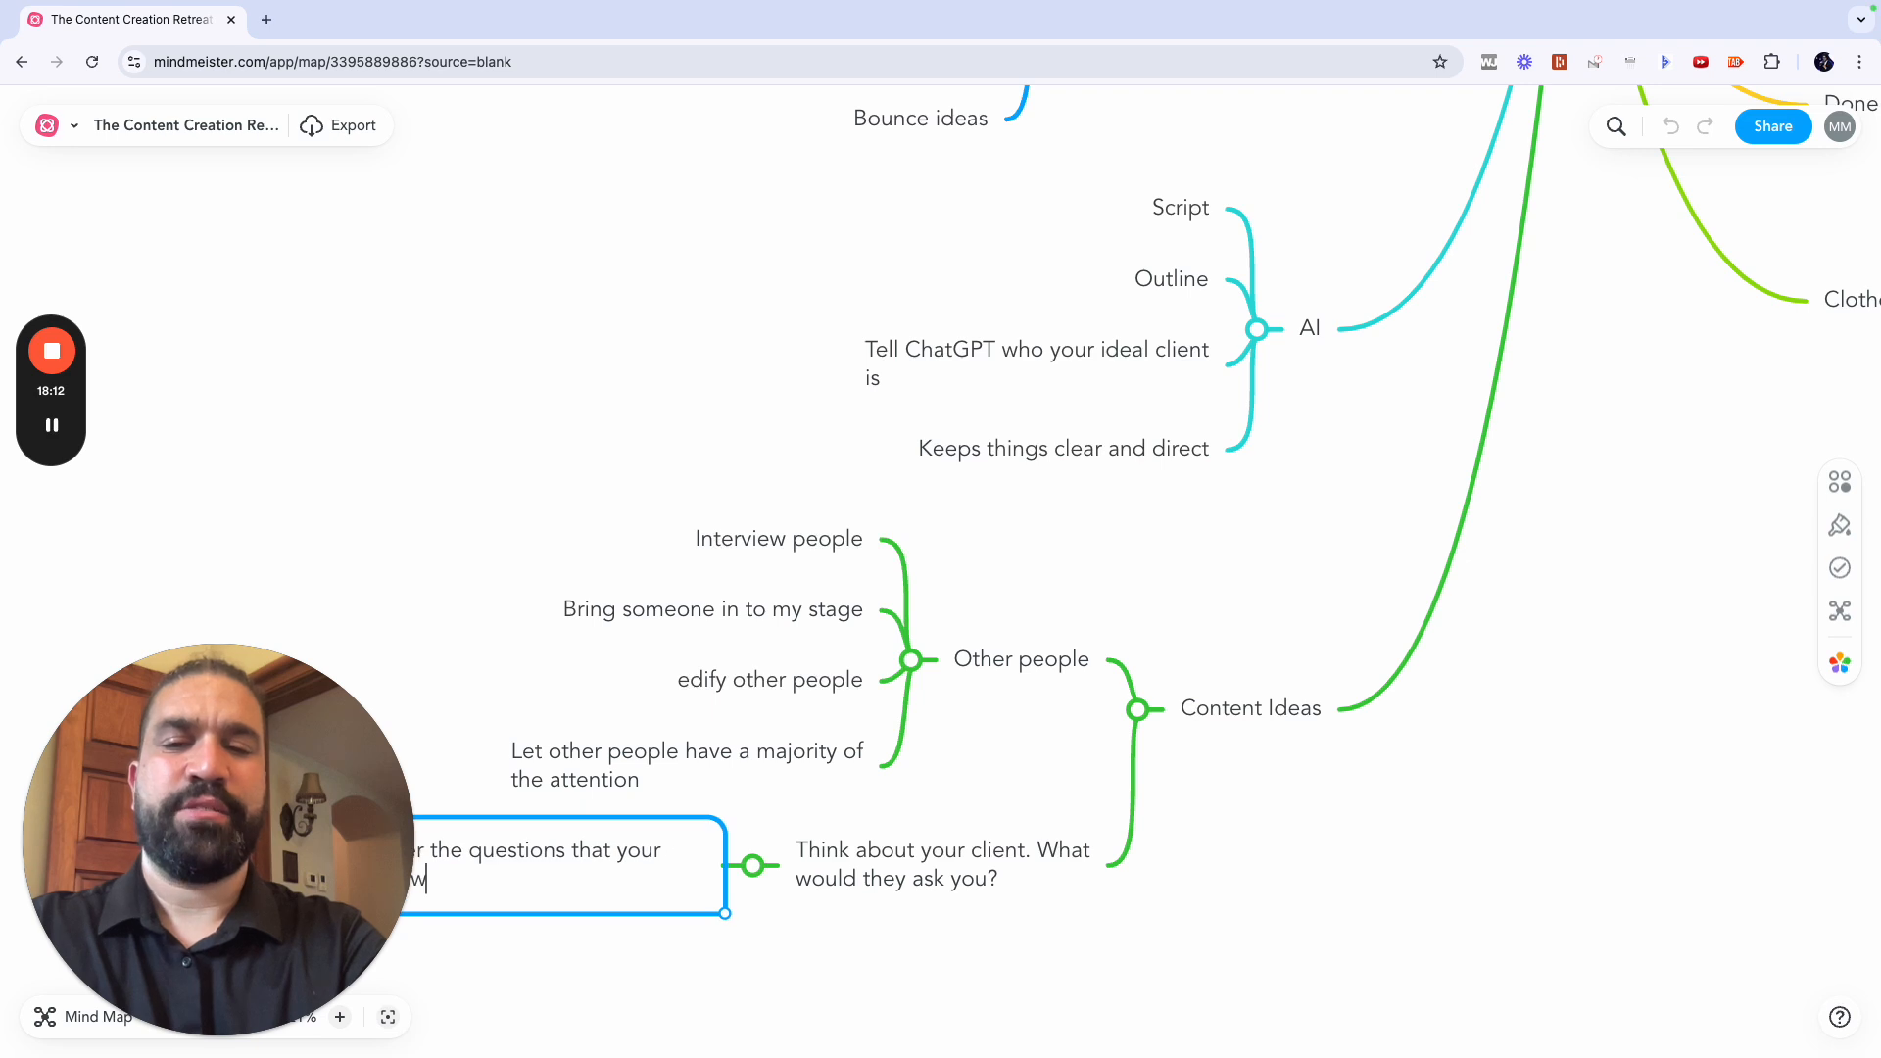
{"action": "key", "text": "Return"}
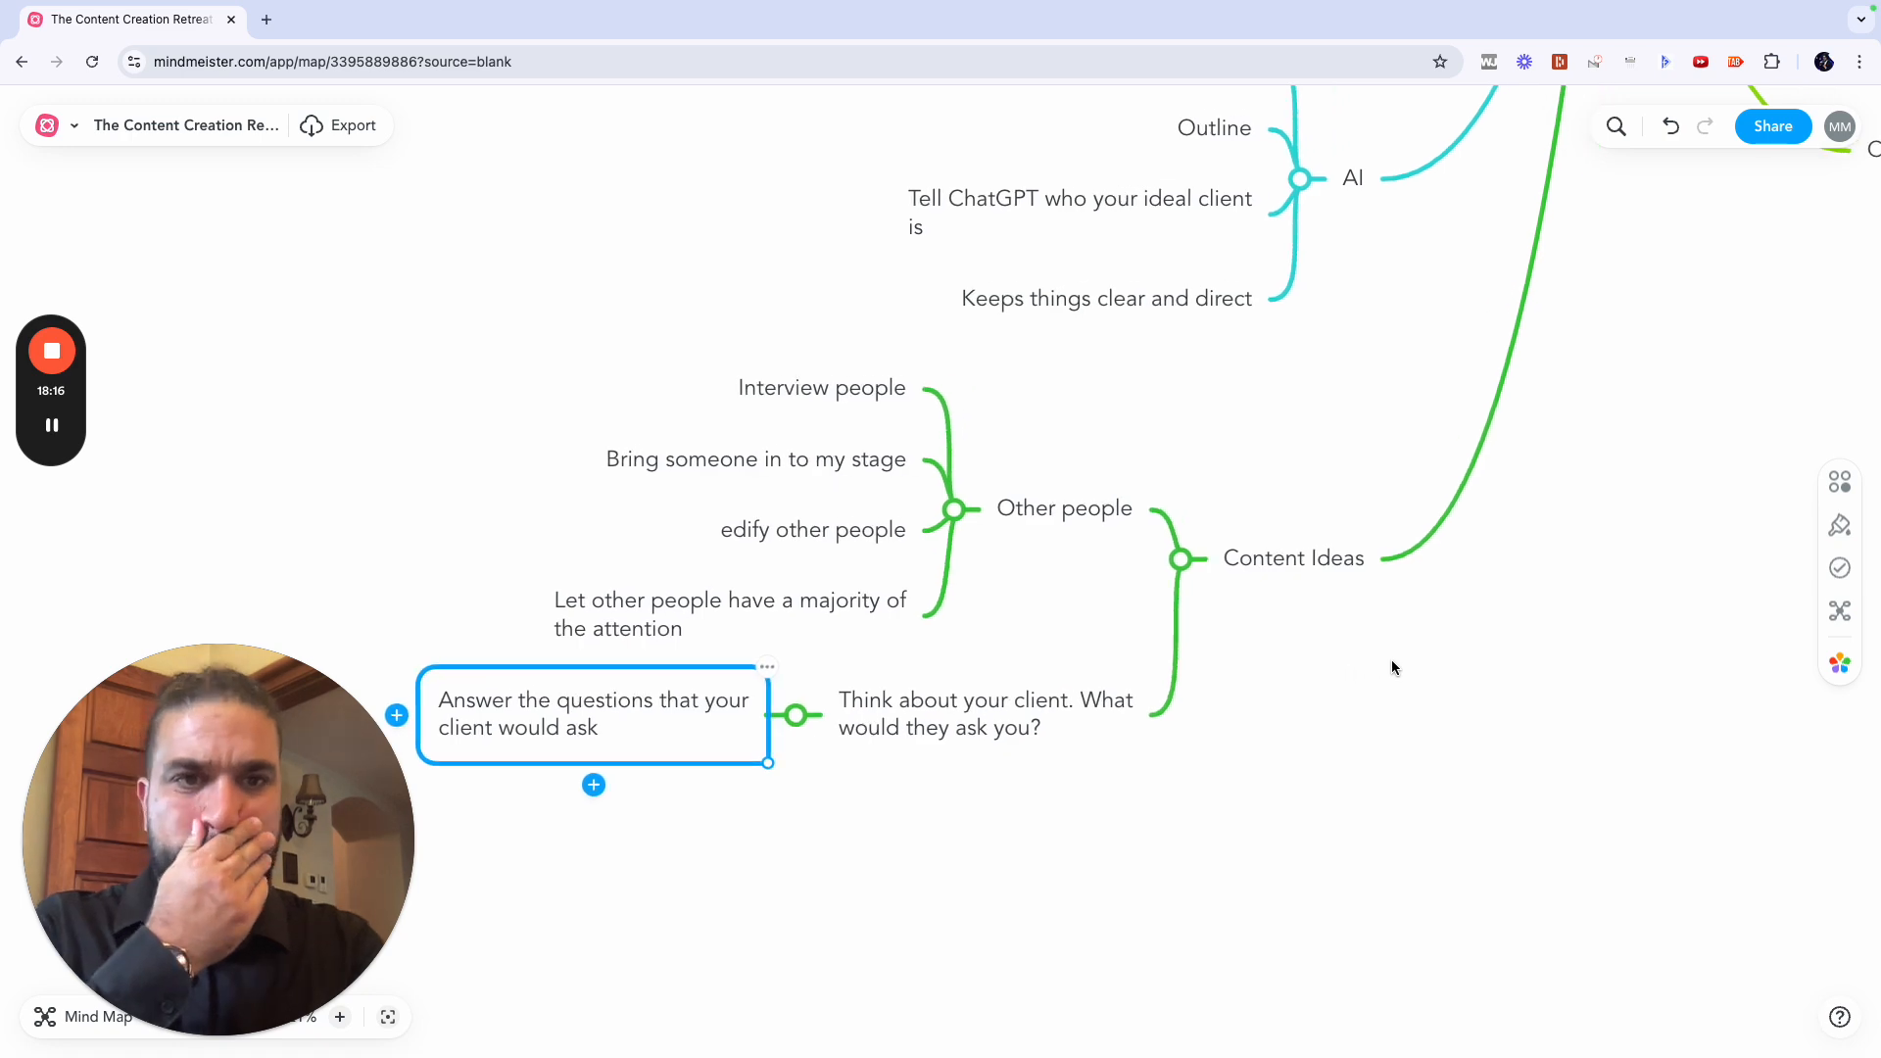
Step: Add a main topic named "Fears" to the central topic and give it the subtopic "Technology"
{"action": "scroll", "coordinate": [1391, 660], "scroll_direction": "up", "scroll_amount": 8}
{"action": "scroll", "coordinate": [1391, 660], "scroll_direction": "right", "scroll_amount": 6}
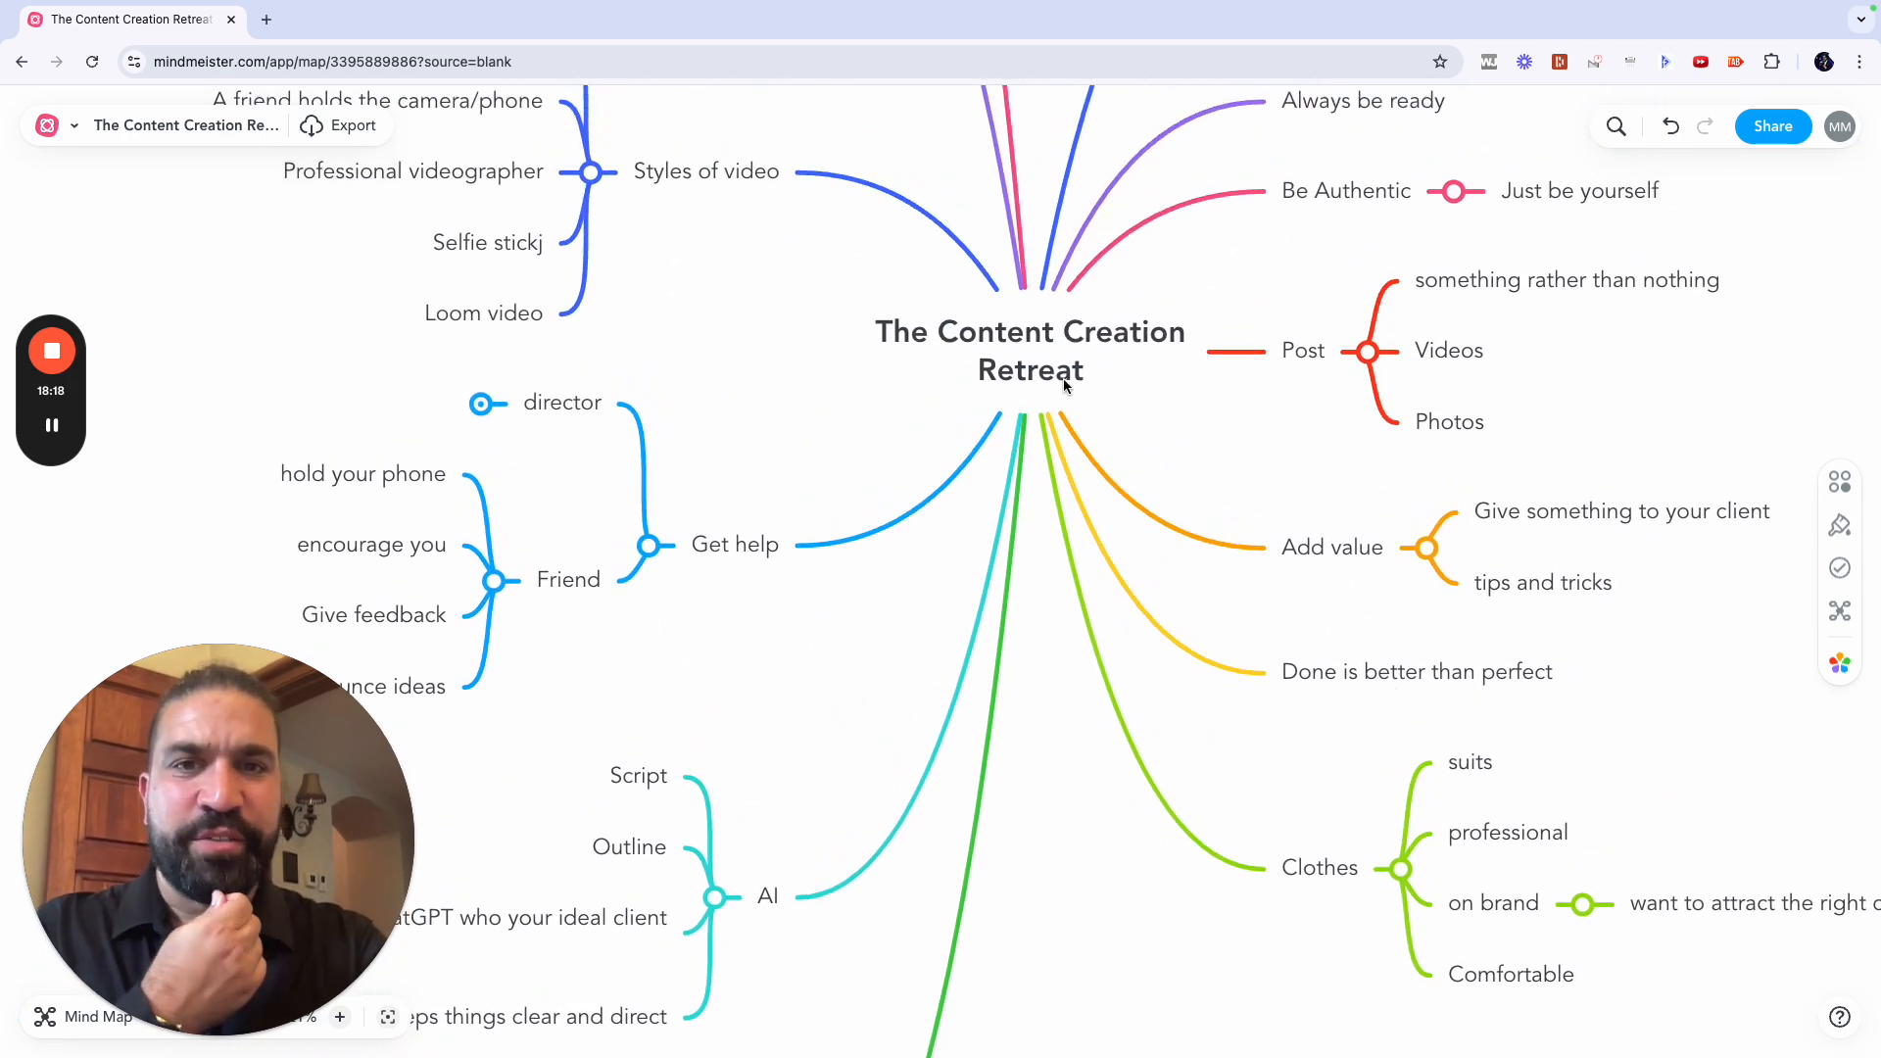
{"action": "left_click", "coordinate": [1061, 378]}
{"action": "key", "text": "Tab"}
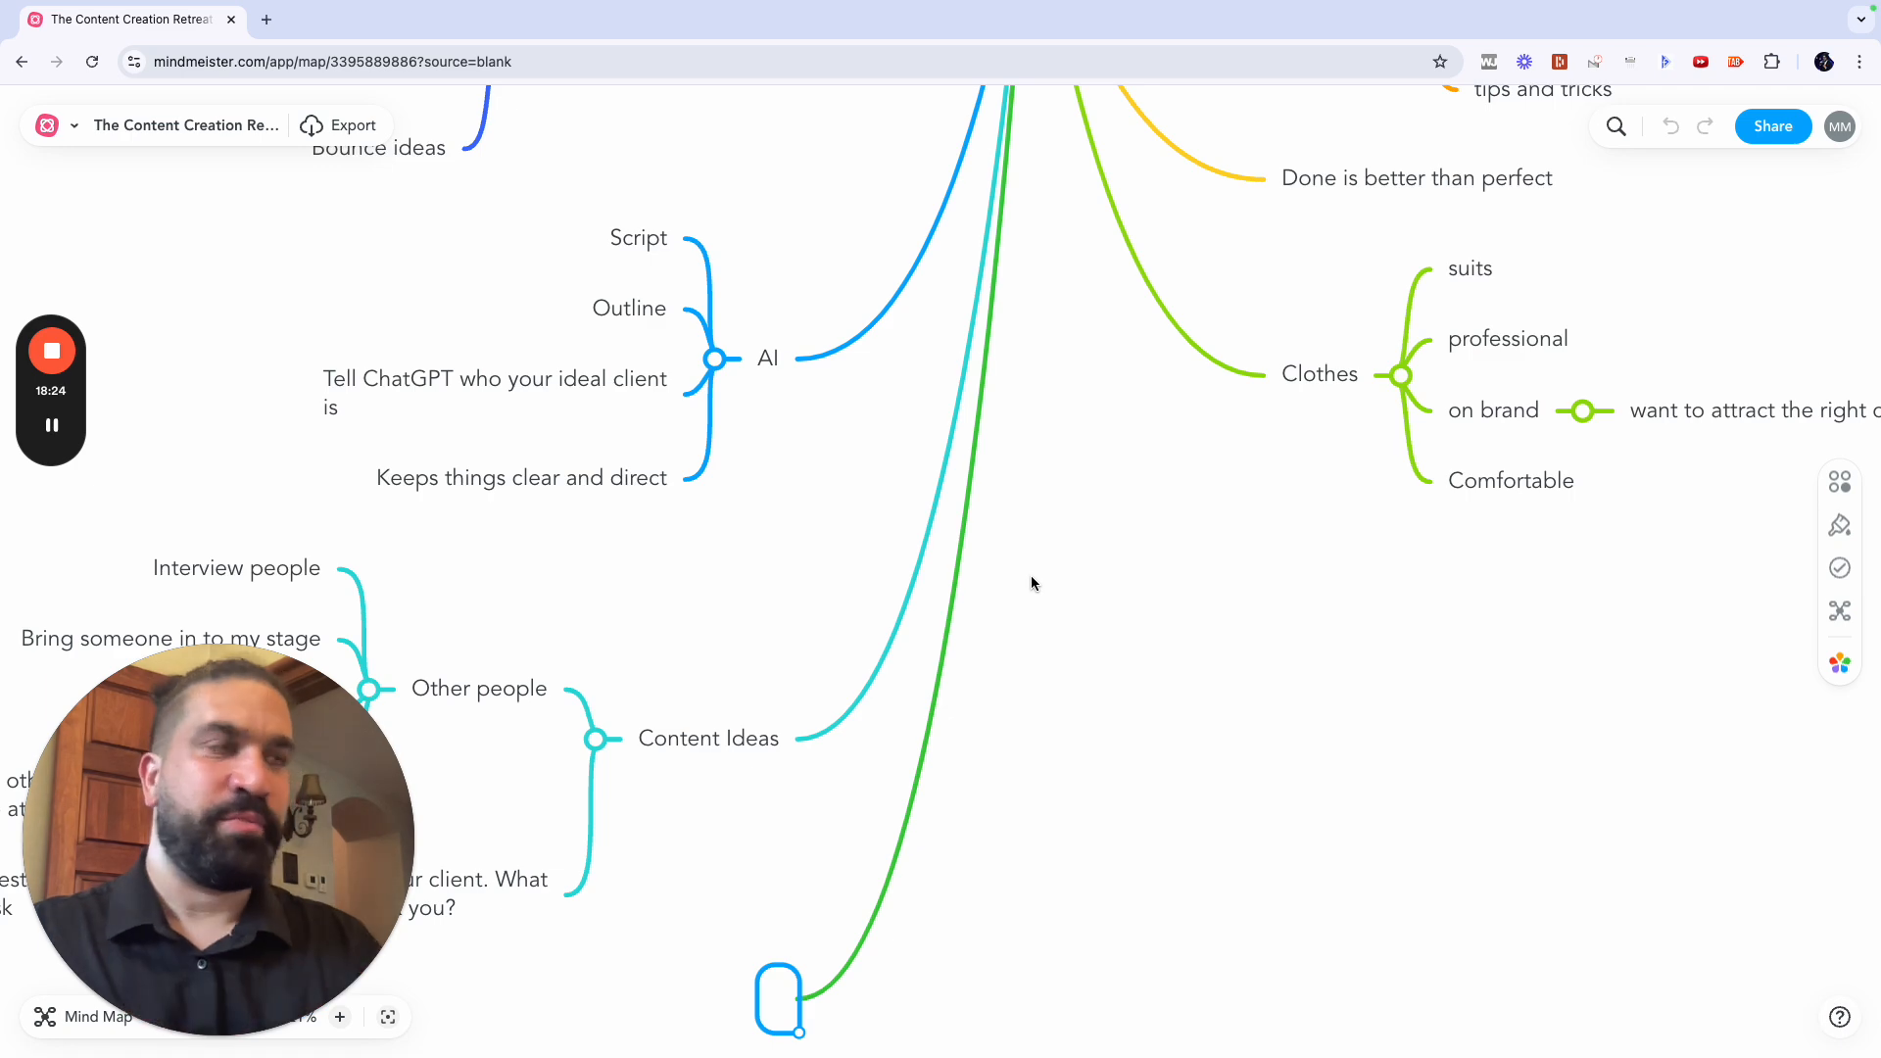
{"action": "type", "text": "Fears"}
{"action": "key", "text": "Tab"}
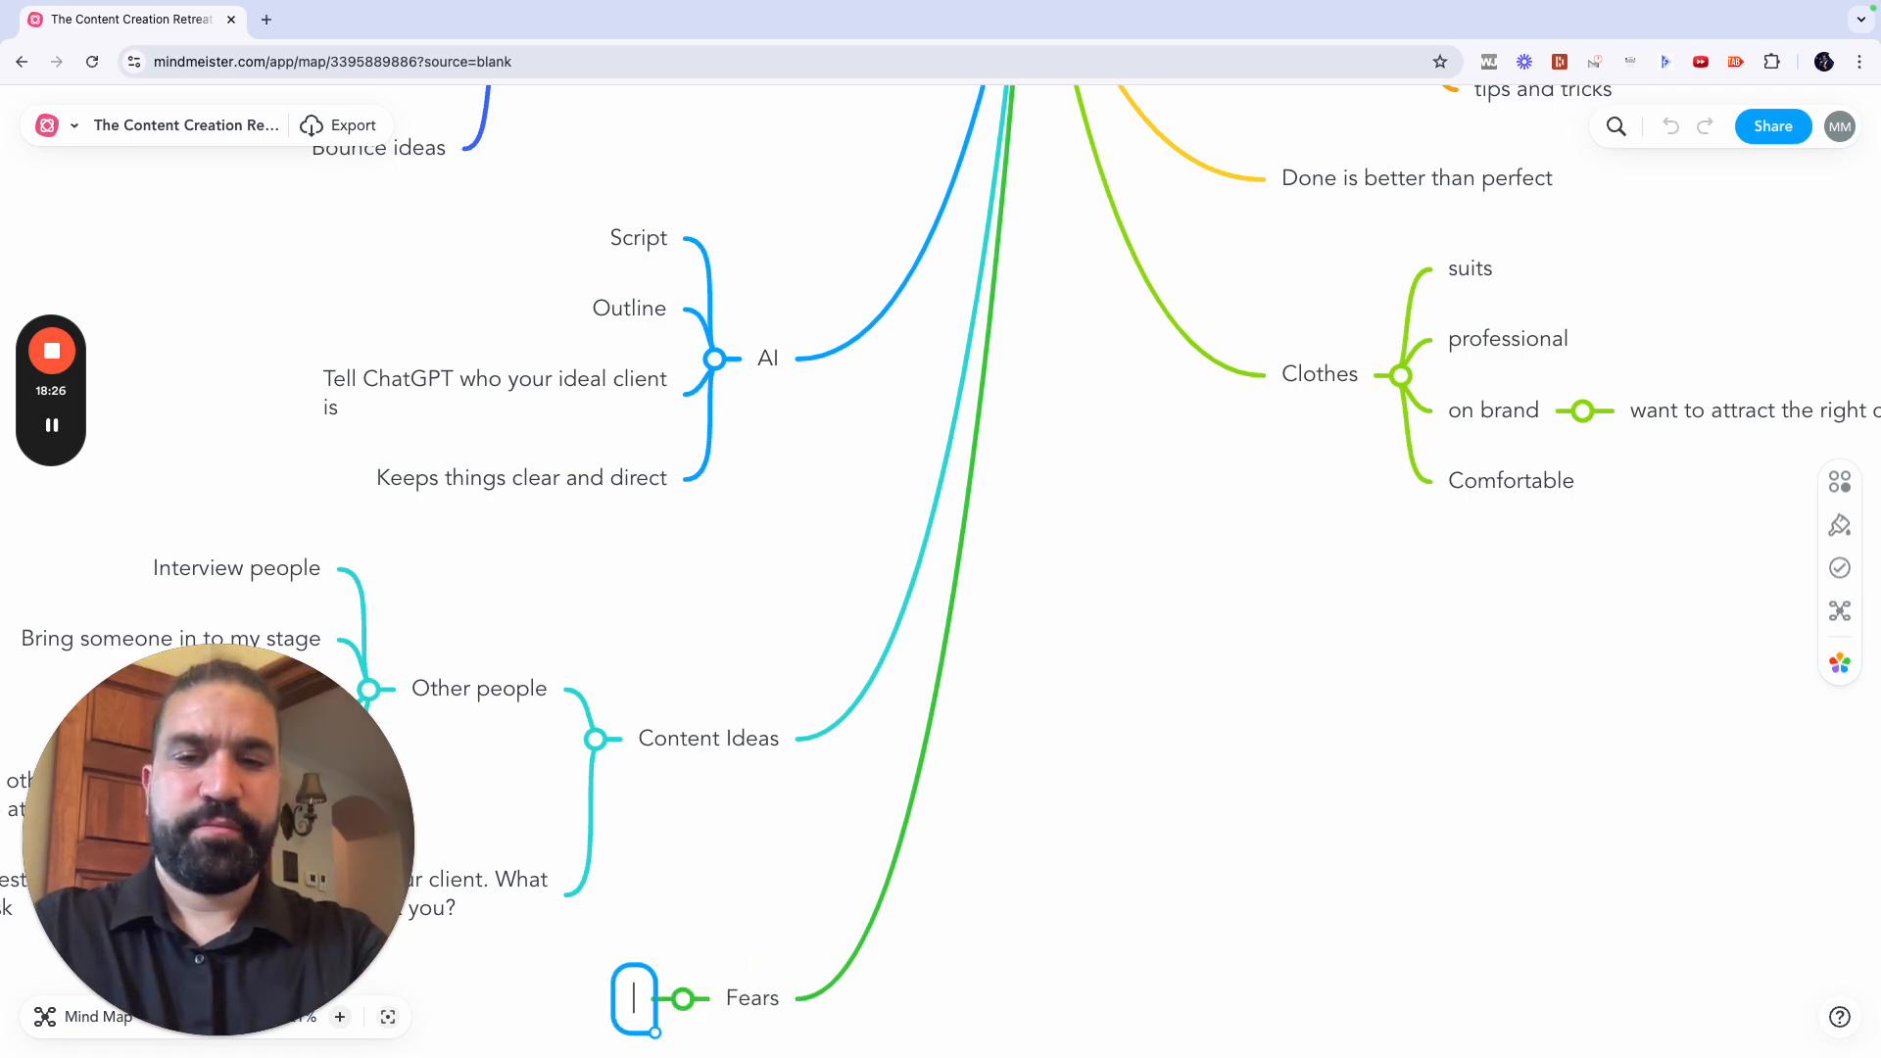
{"action": "type", "text": "Tech"}
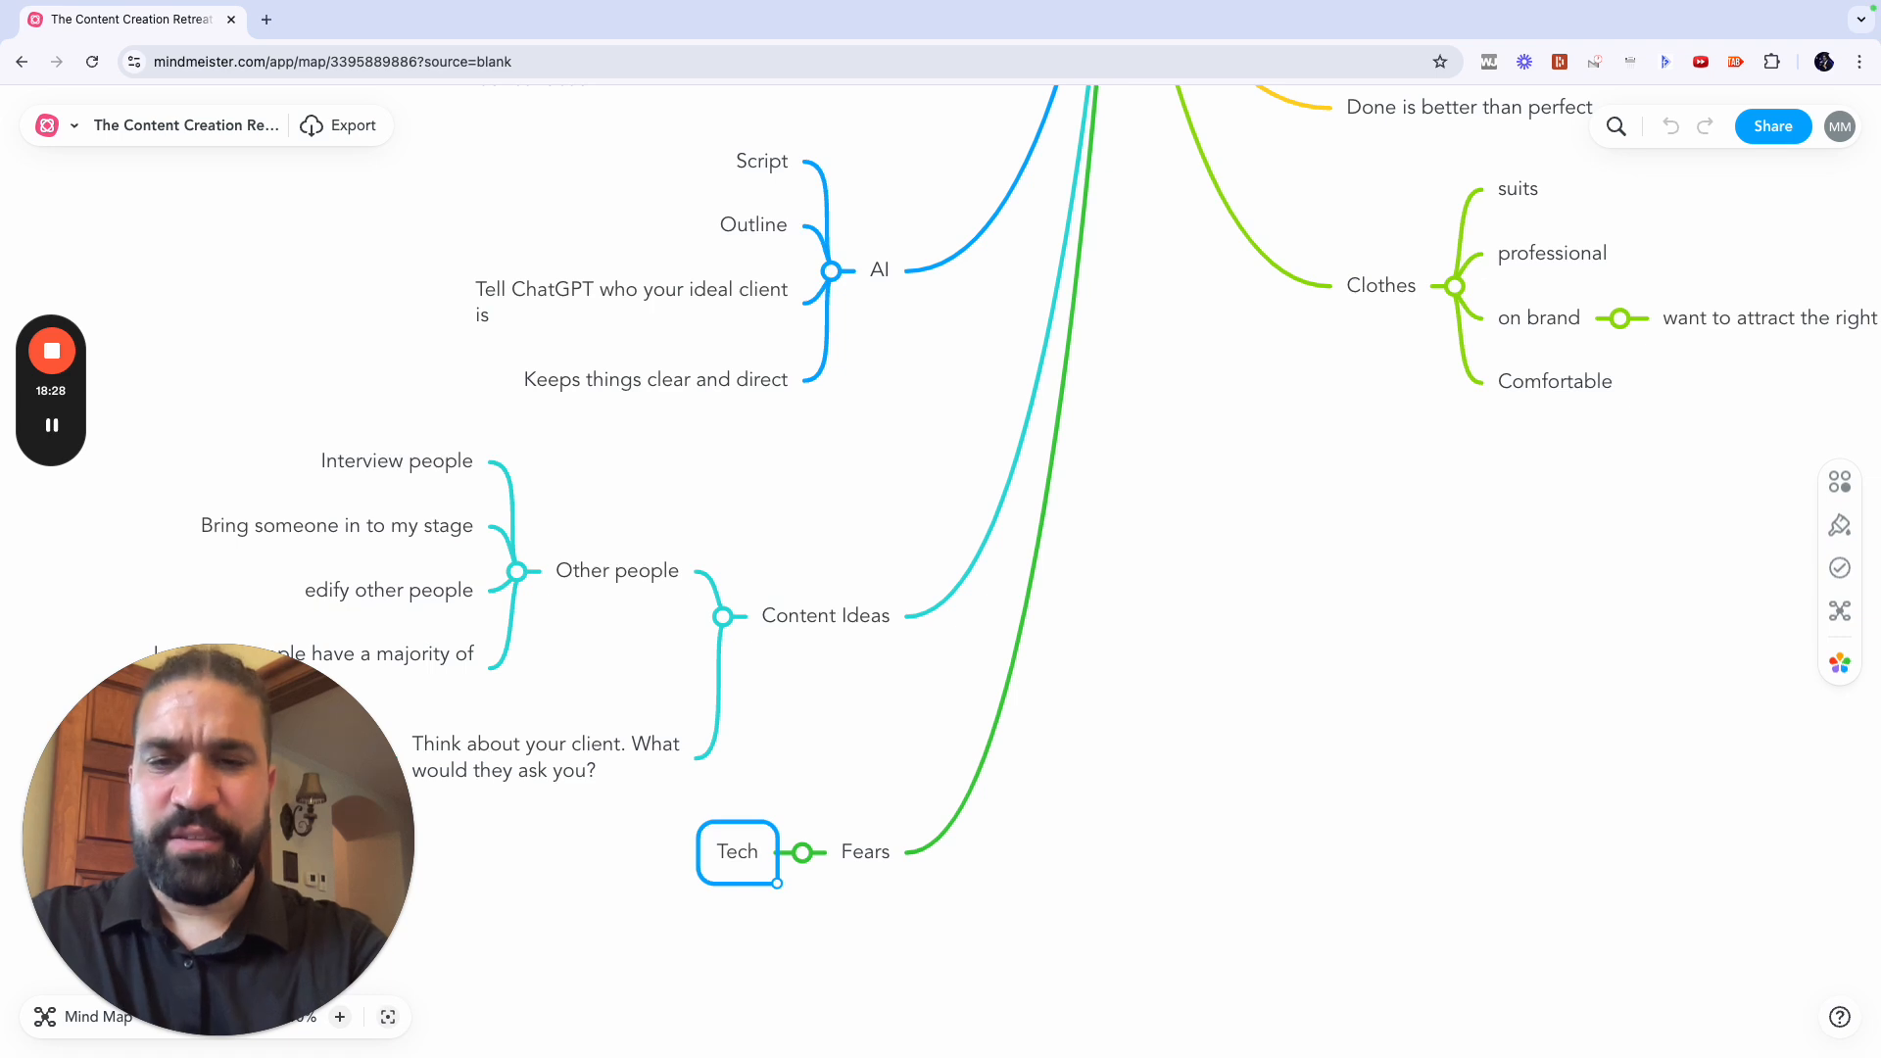
{"action": "type", "text": "nology"}
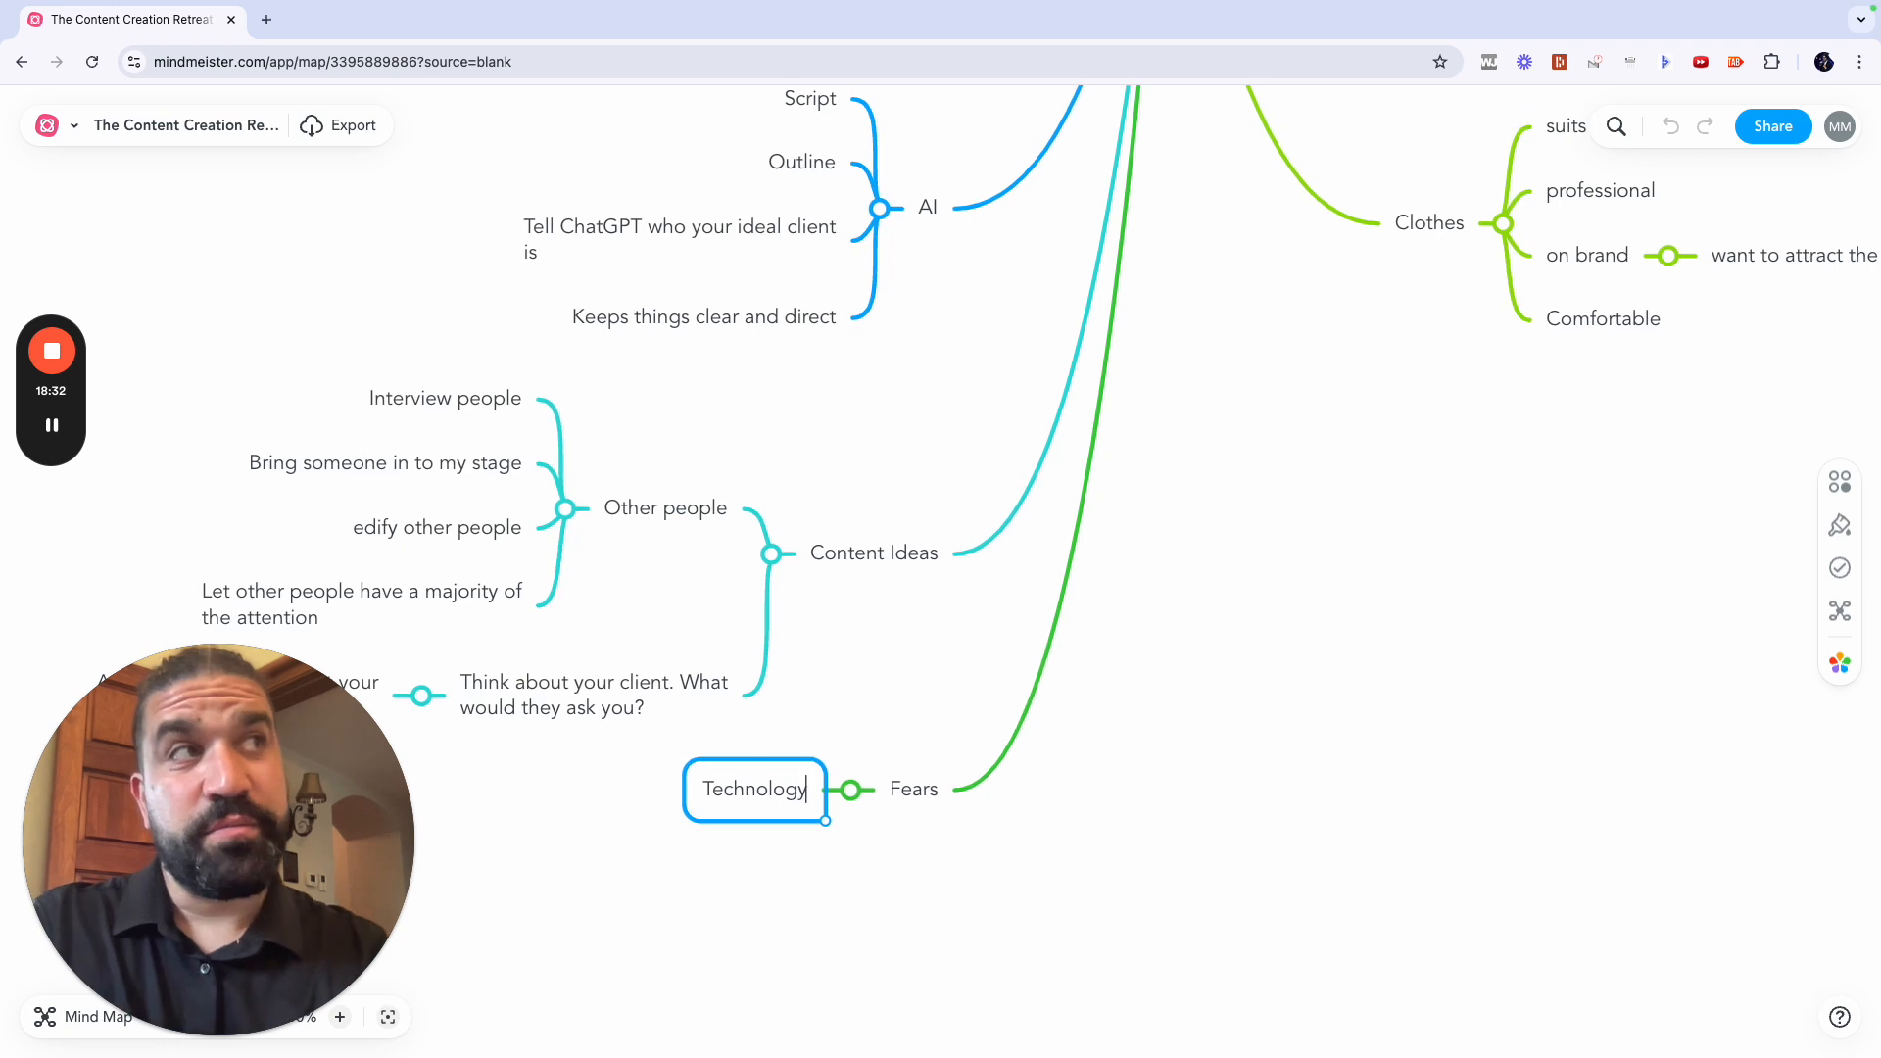
{"action": "key", "text": "Tab"}
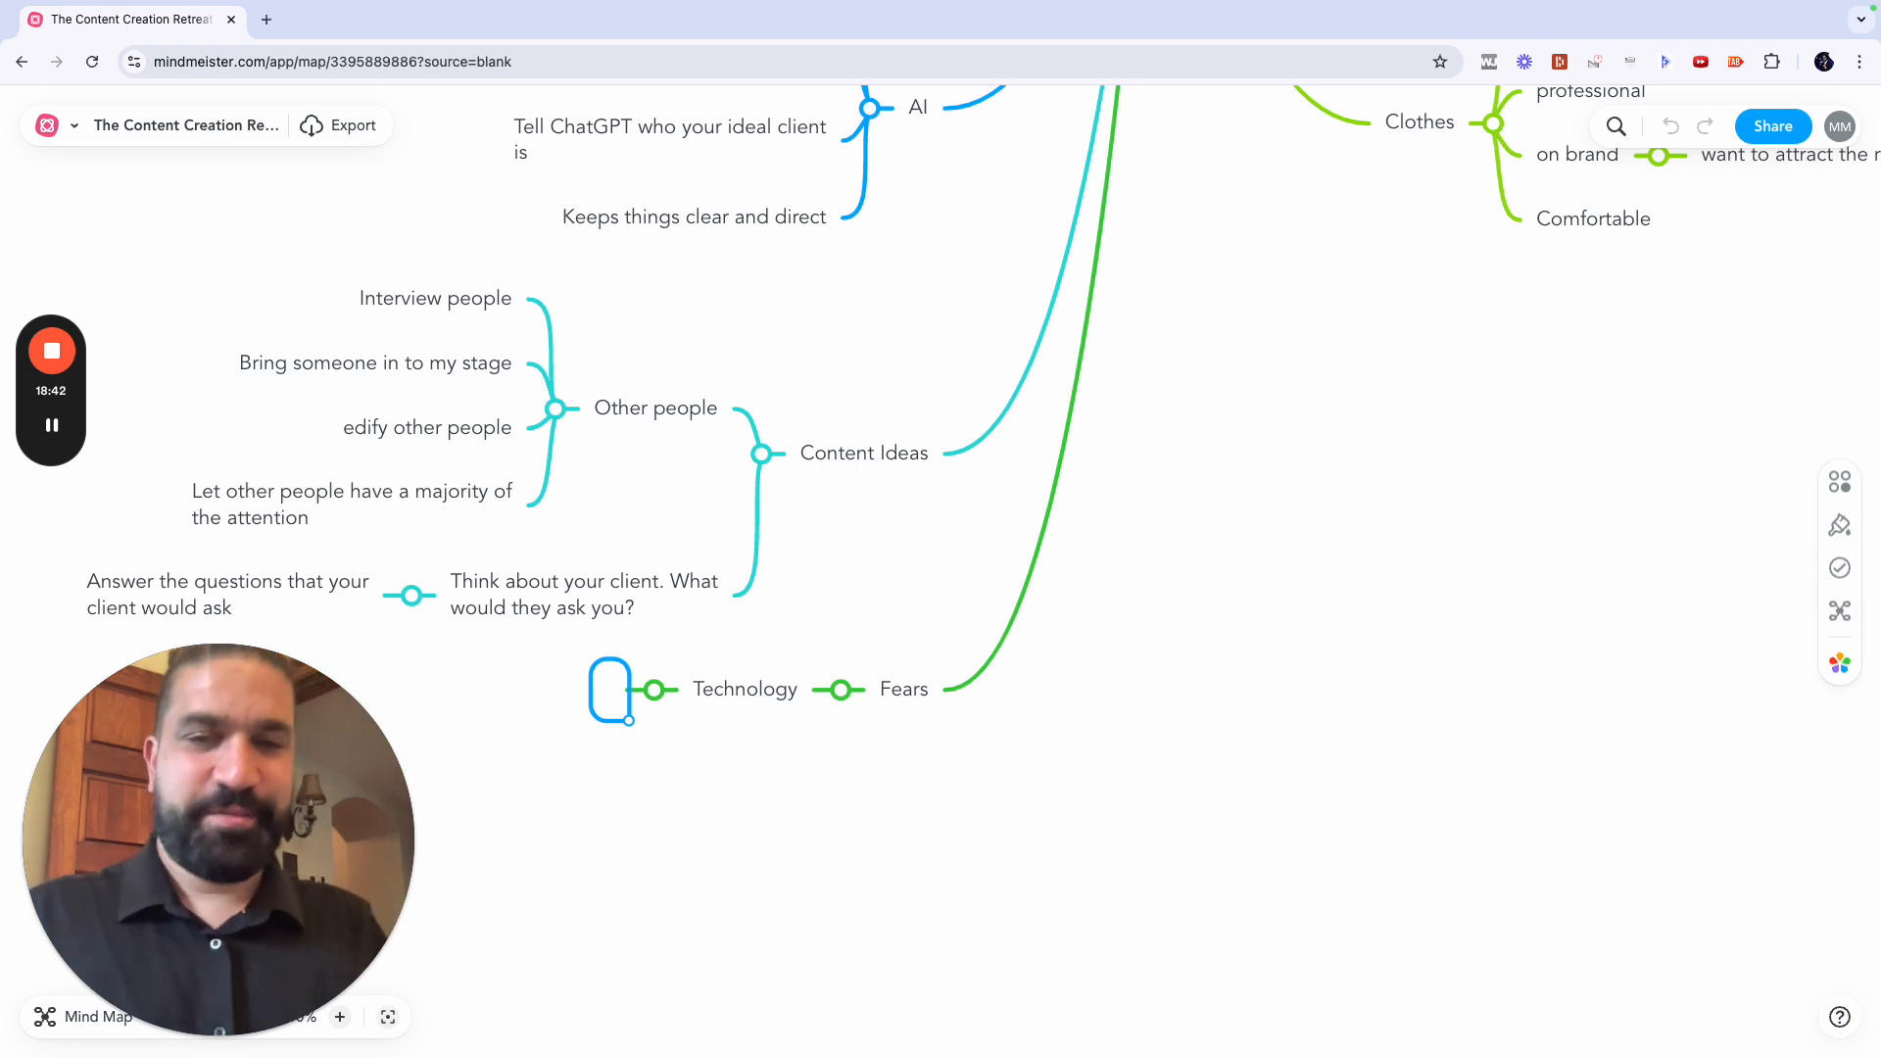
{"action": "left_click", "coordinate": [911, 690]}
{"action": "key", "text": "Tab"}
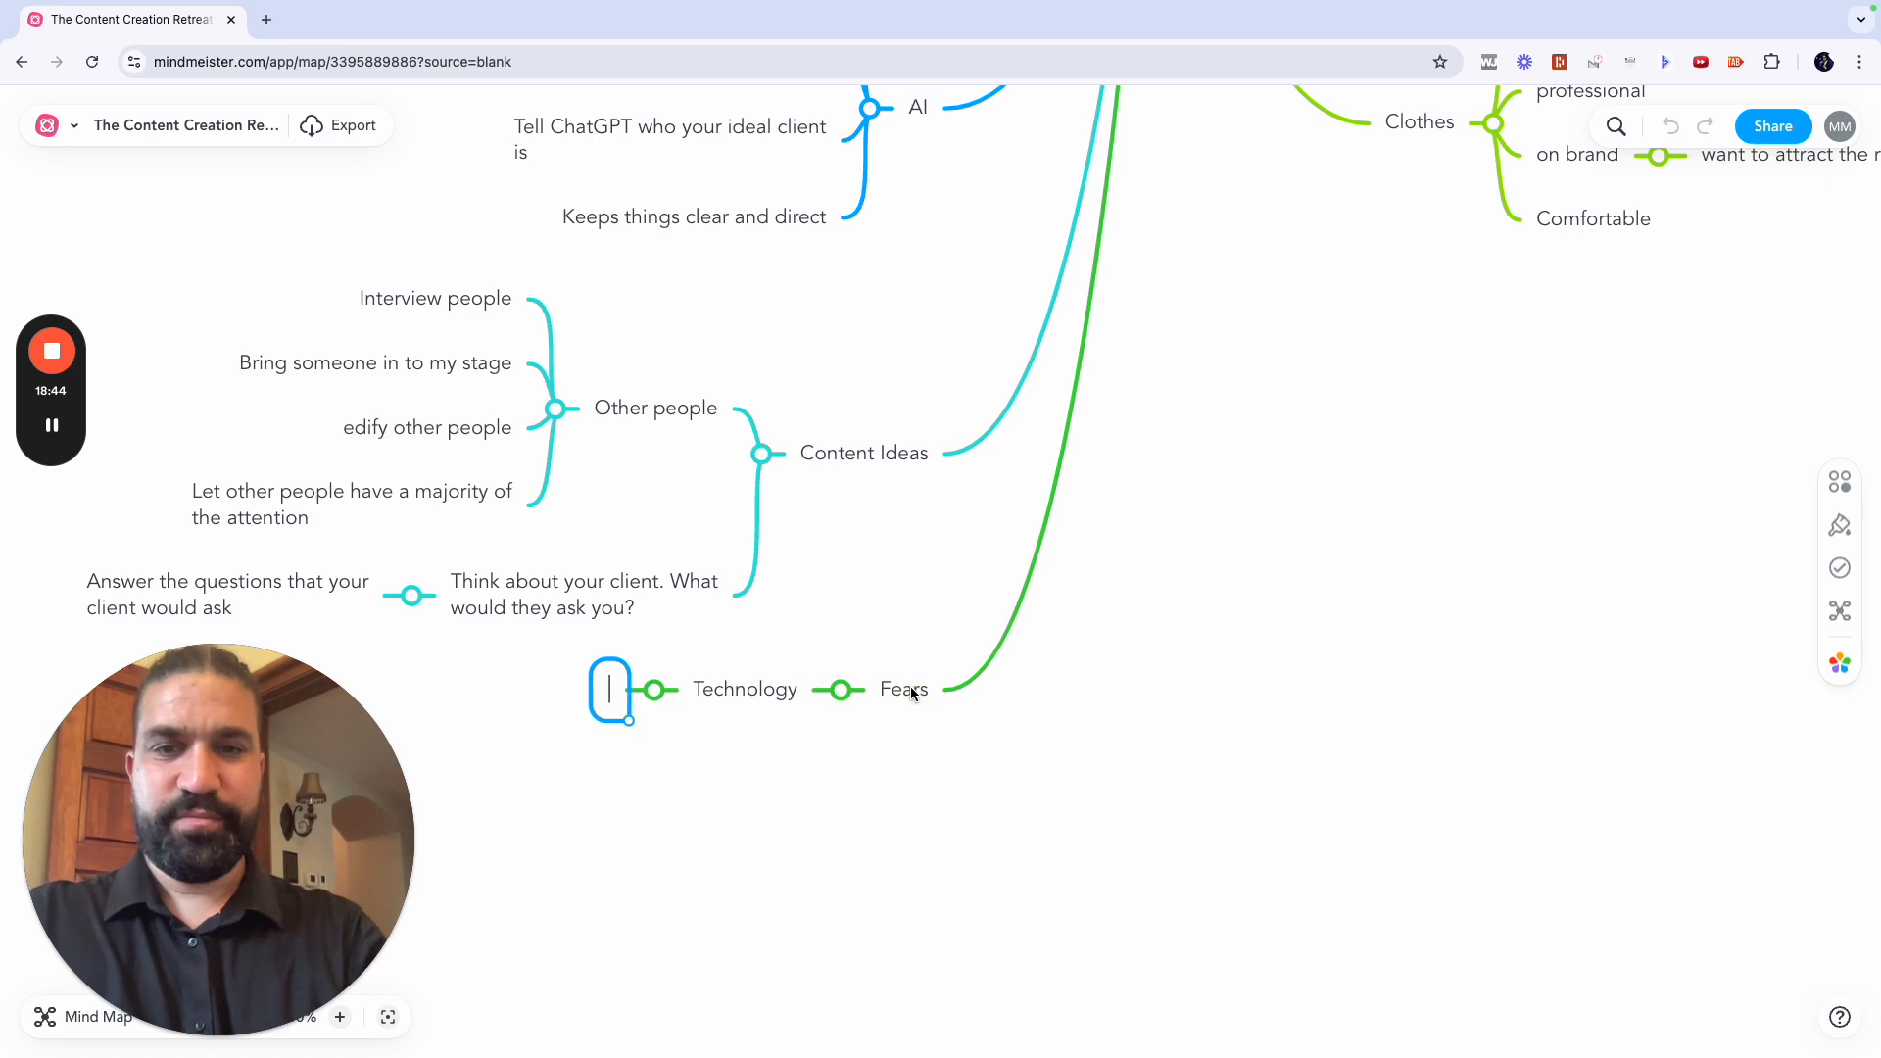
Step: Add a second subtopic, "Not looking good", under Fears below Technology
{"action": "left_click", "coordinate": [912, 689]}
{"action": "left_click", "coordinate": [903, 690]}
{"action": "key", "text": "Tab"}
{"action": "type", "text": "No t"}
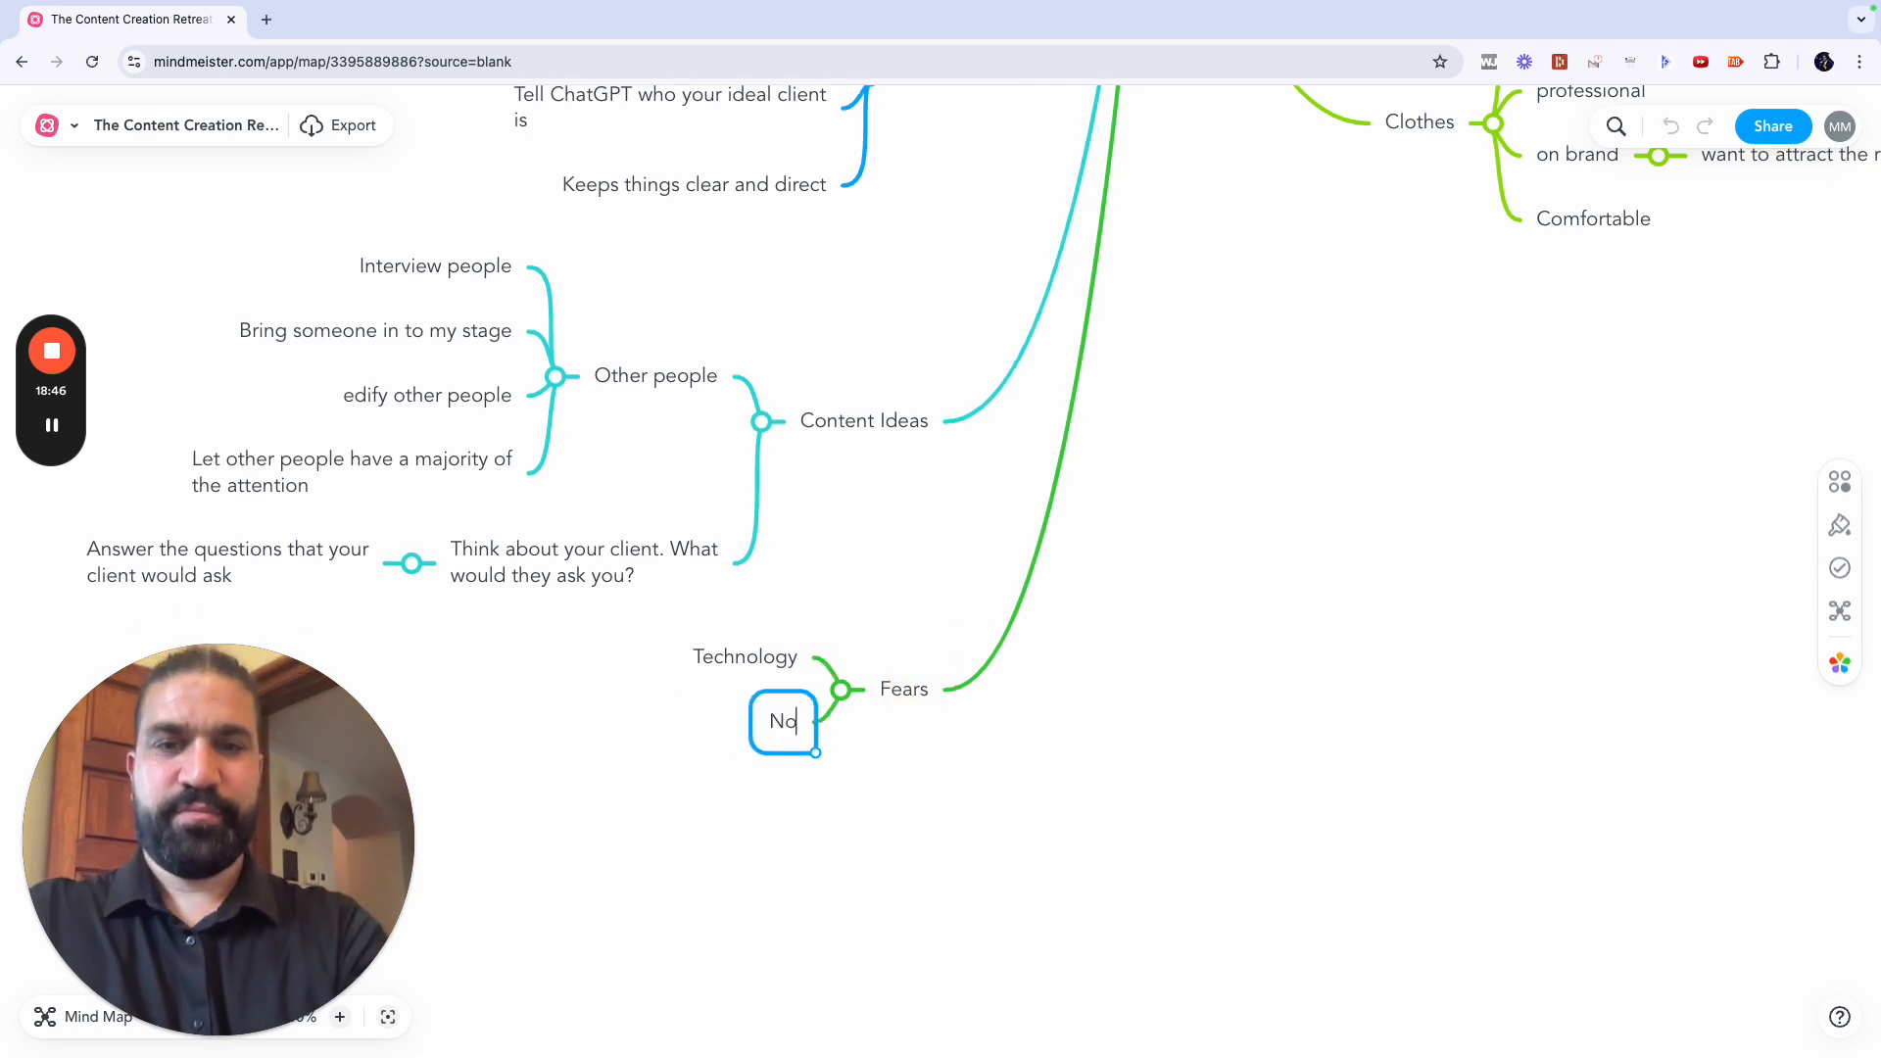
{"action": "key", "text": "BackSpace"}
{"action": "key", "text": "BackSpace"}
{"action": "type", "text": "t lookiong"}
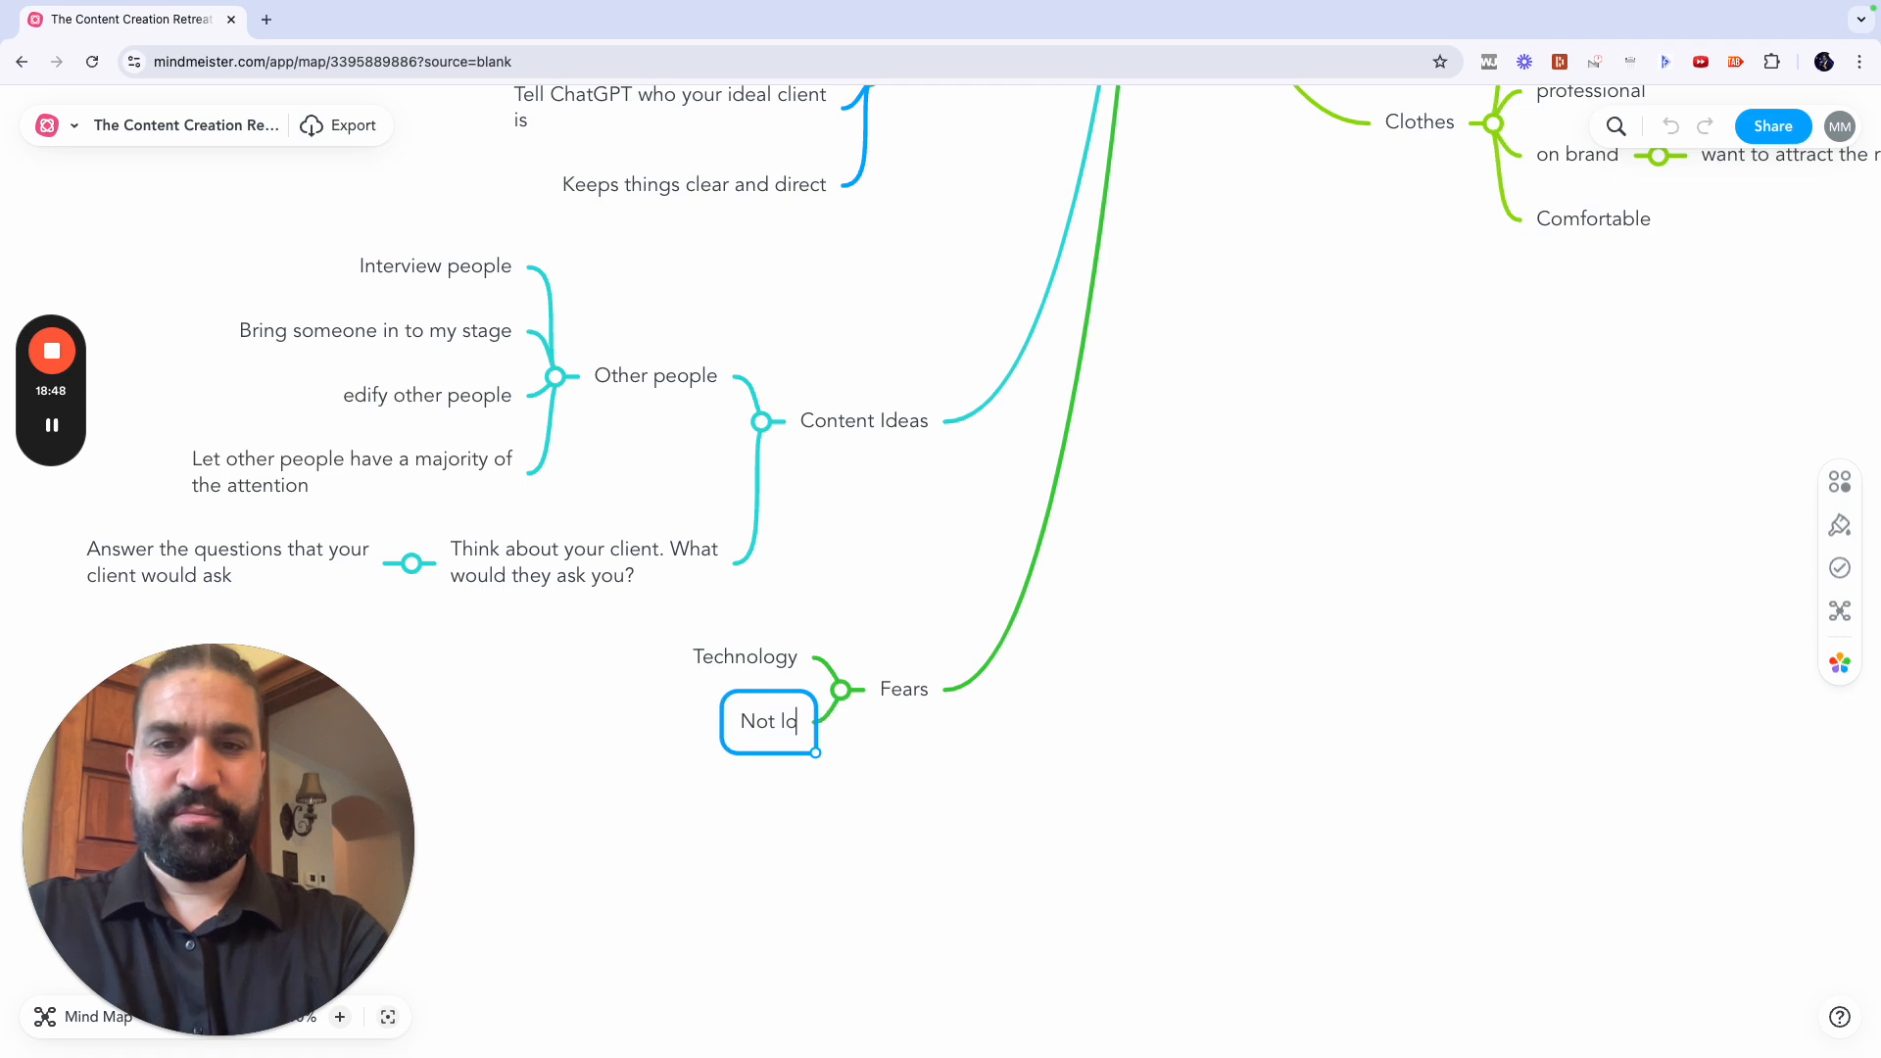
{"action": "key", "text": "BackSpace"}
{"action": "key", "text": "BackSpace"}
{"action": "key", "text": "BackSpace"}
{"action": "type", "text": "ng good"}
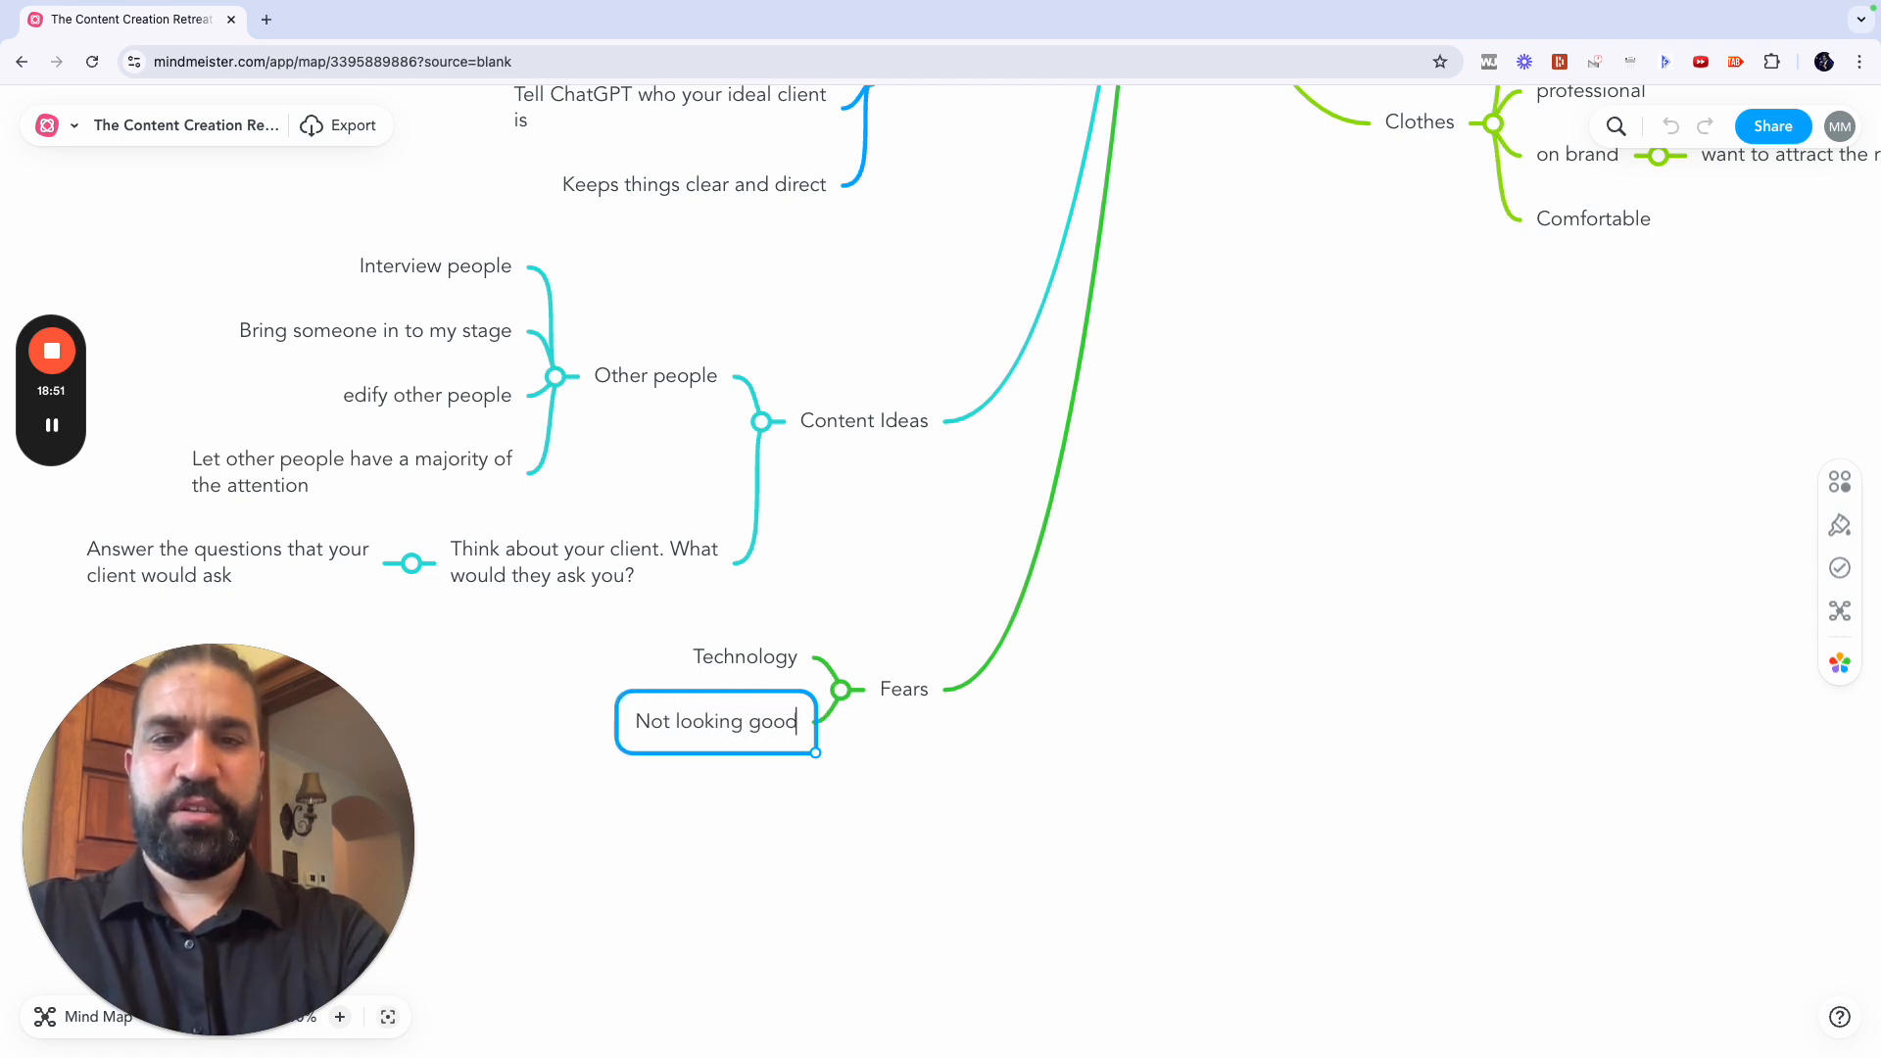
Step: Add the subtopic "Not looking professional" under Fears below the one about not looking good
{"action": "key", "text": "Return"}
{"action": "type", "text": "Not looking"}
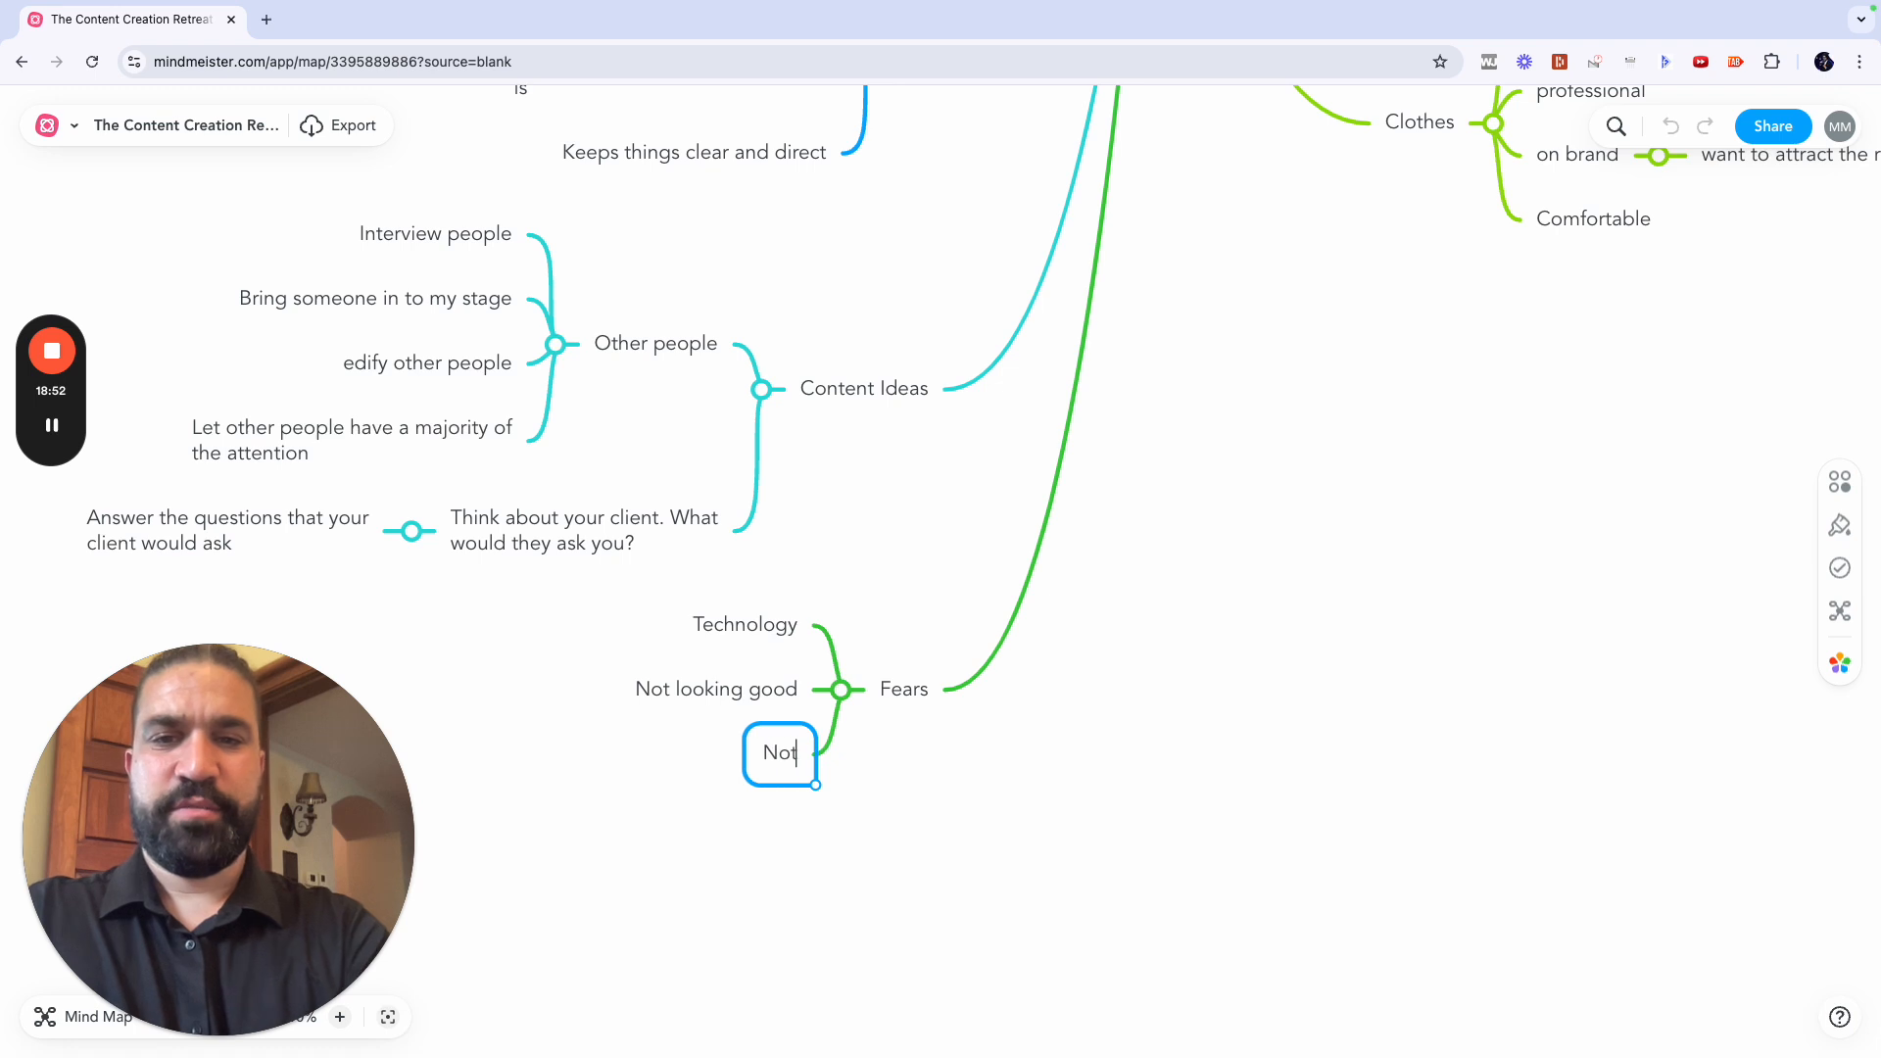
{"action": "type", "text": " fa"}
{"action": "key", "text": "BackSpace"}
{"action": "key", "text": "BackSpace"}
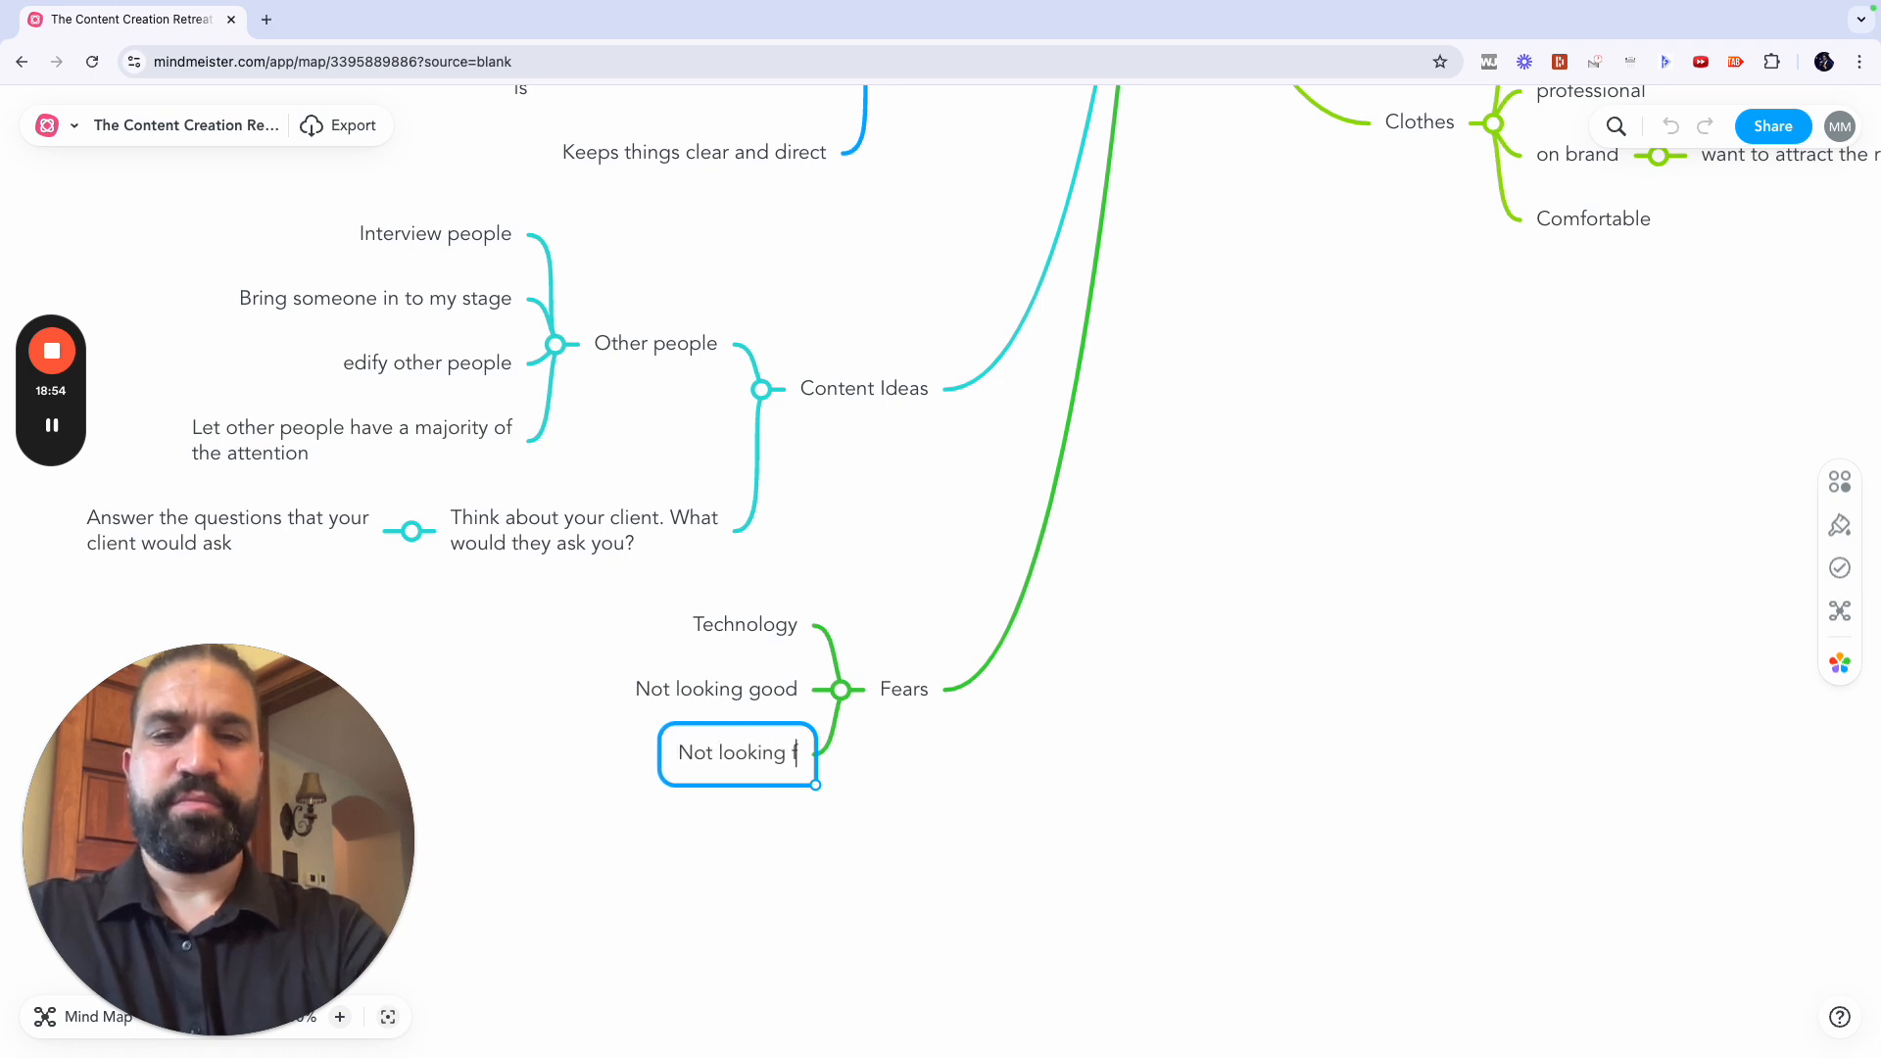
{"action": "type", "text": "professional"}
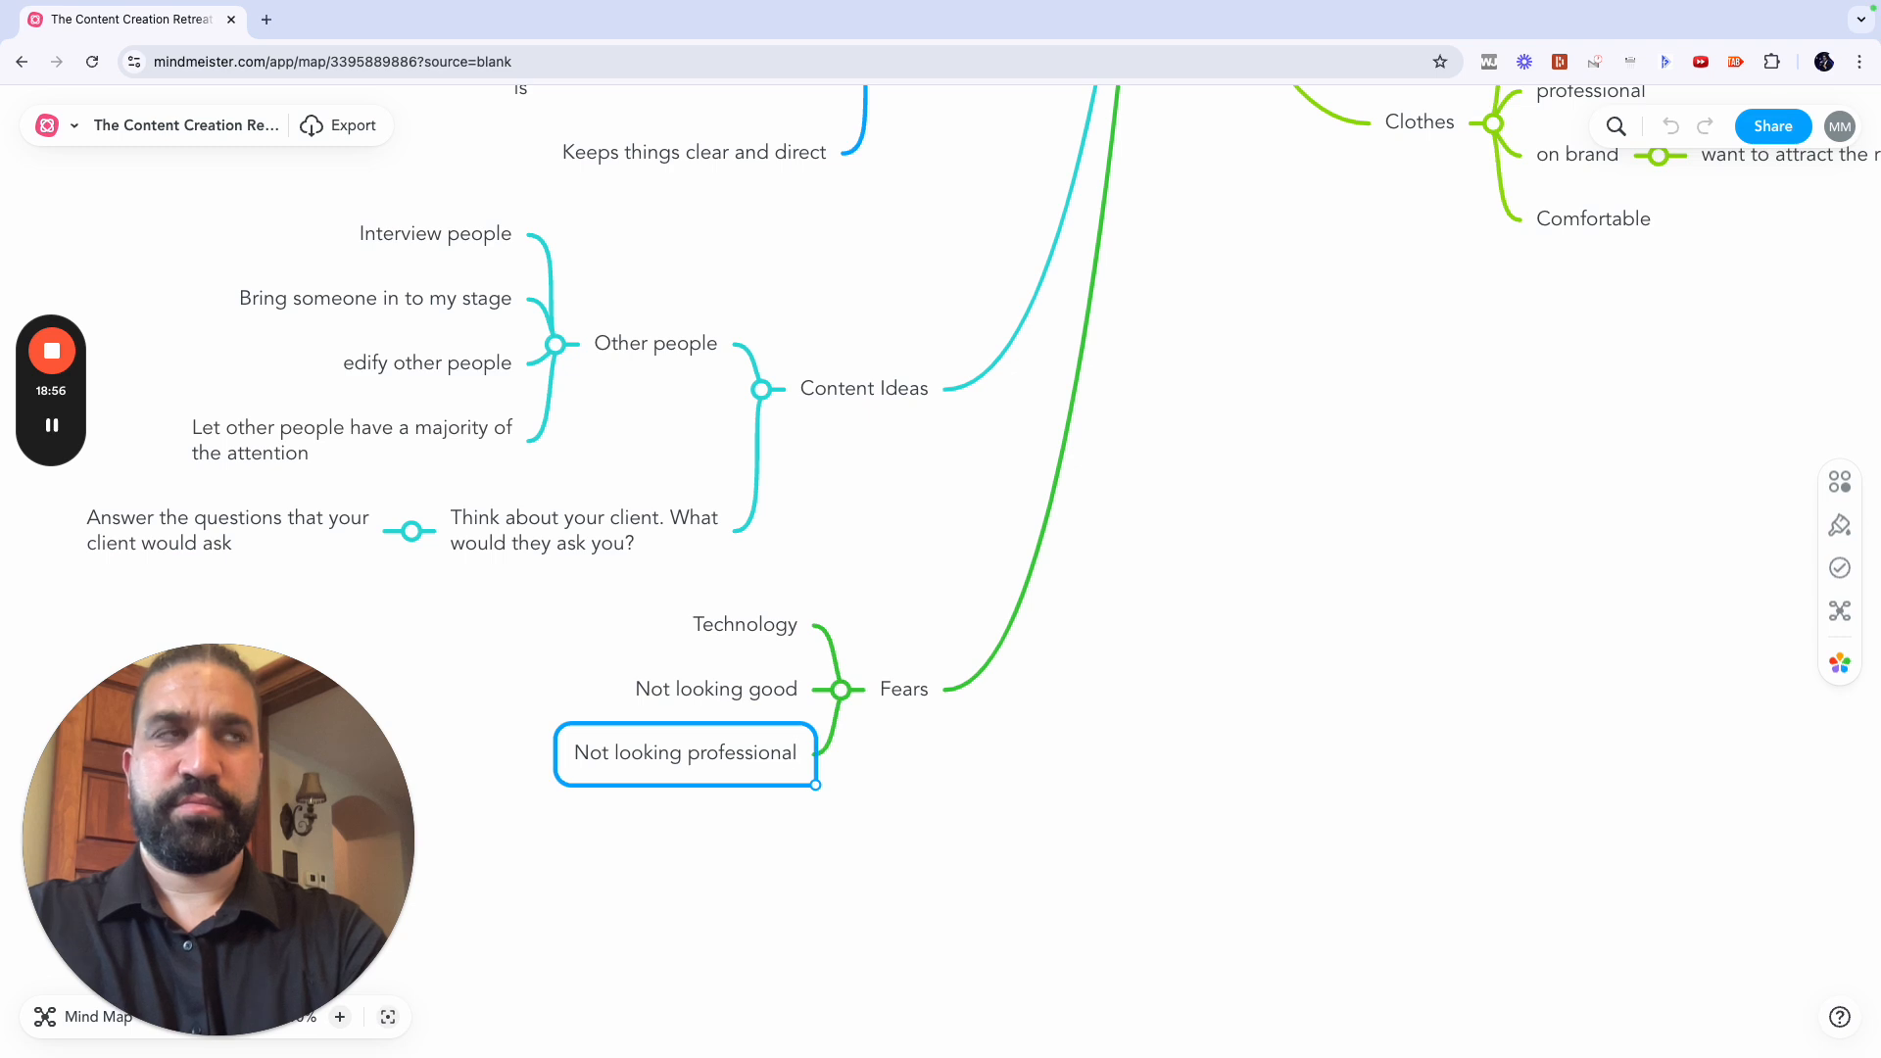
{"action": "key", "text": "Escape"}
Step: Add the subtopics "Overthinking" and "Running out of ideas" under Fears, below the one about not looking professional
{"action": "key", "text": "Return"}
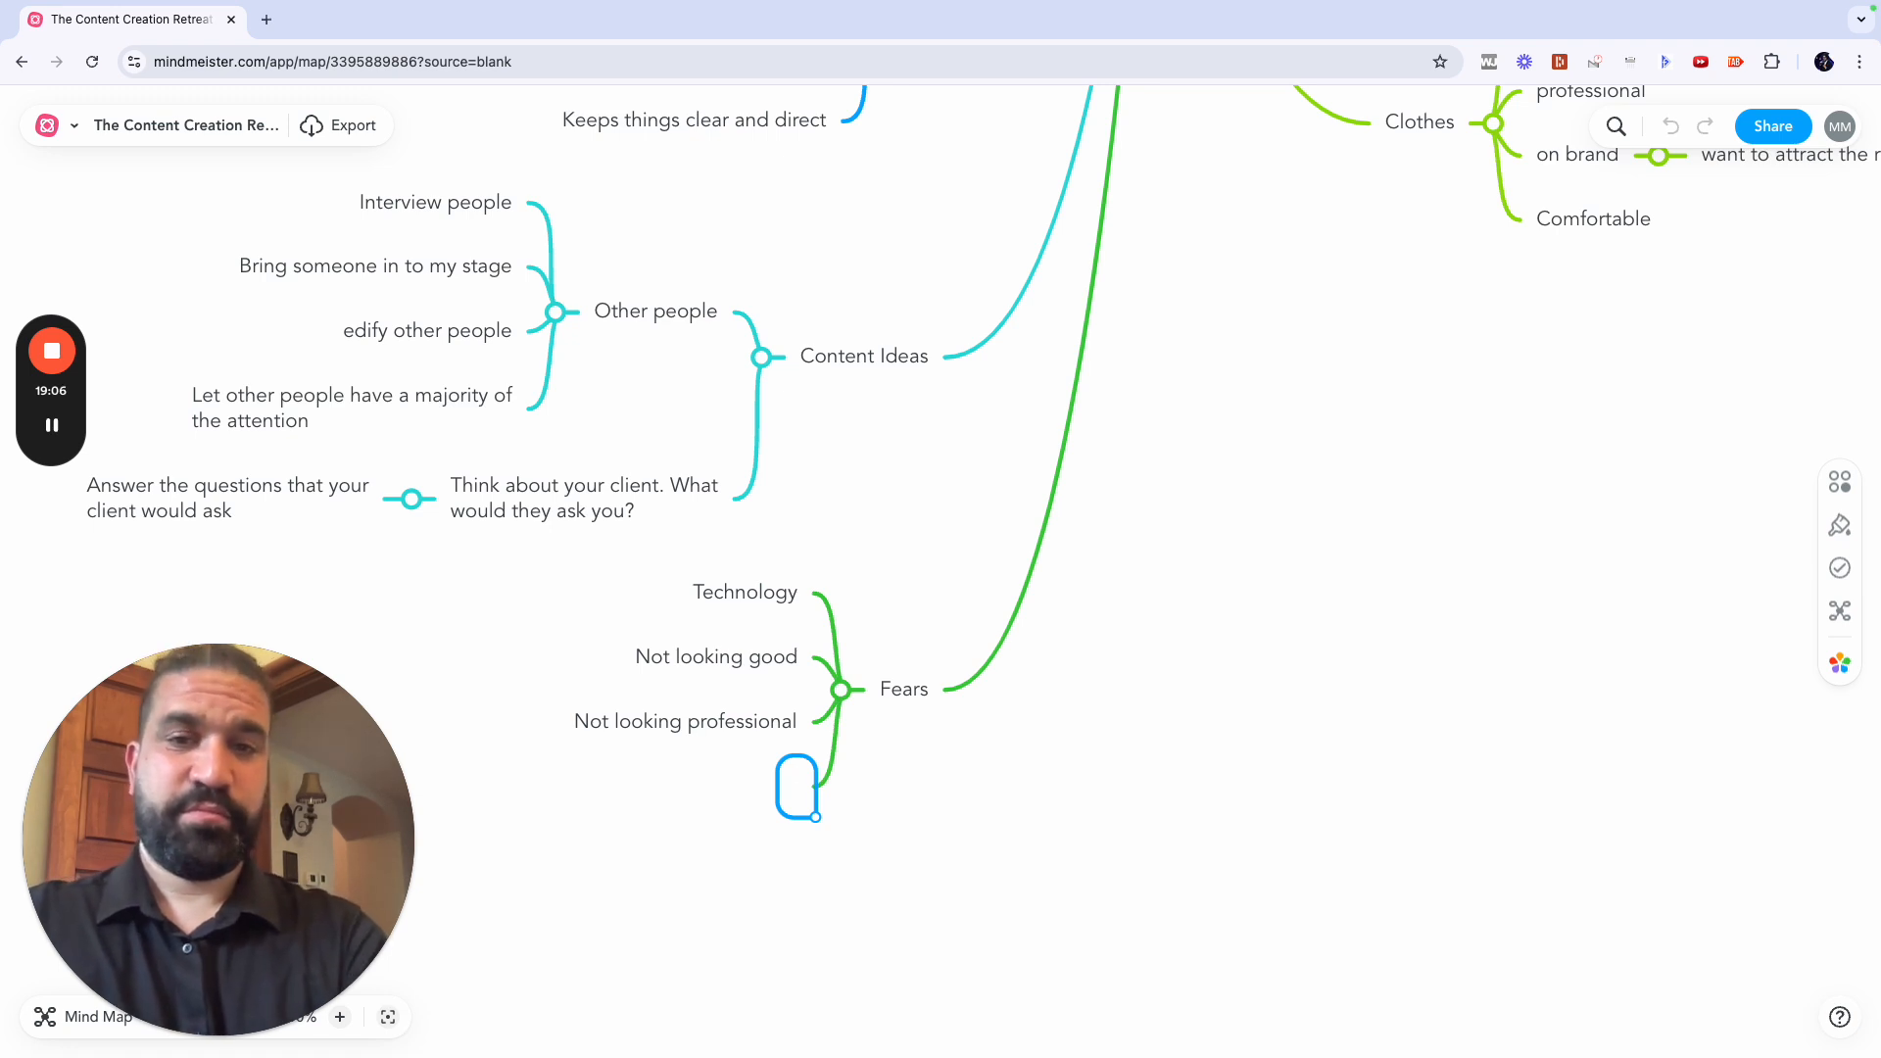
{"action": "type", "text": "Overthinking"}
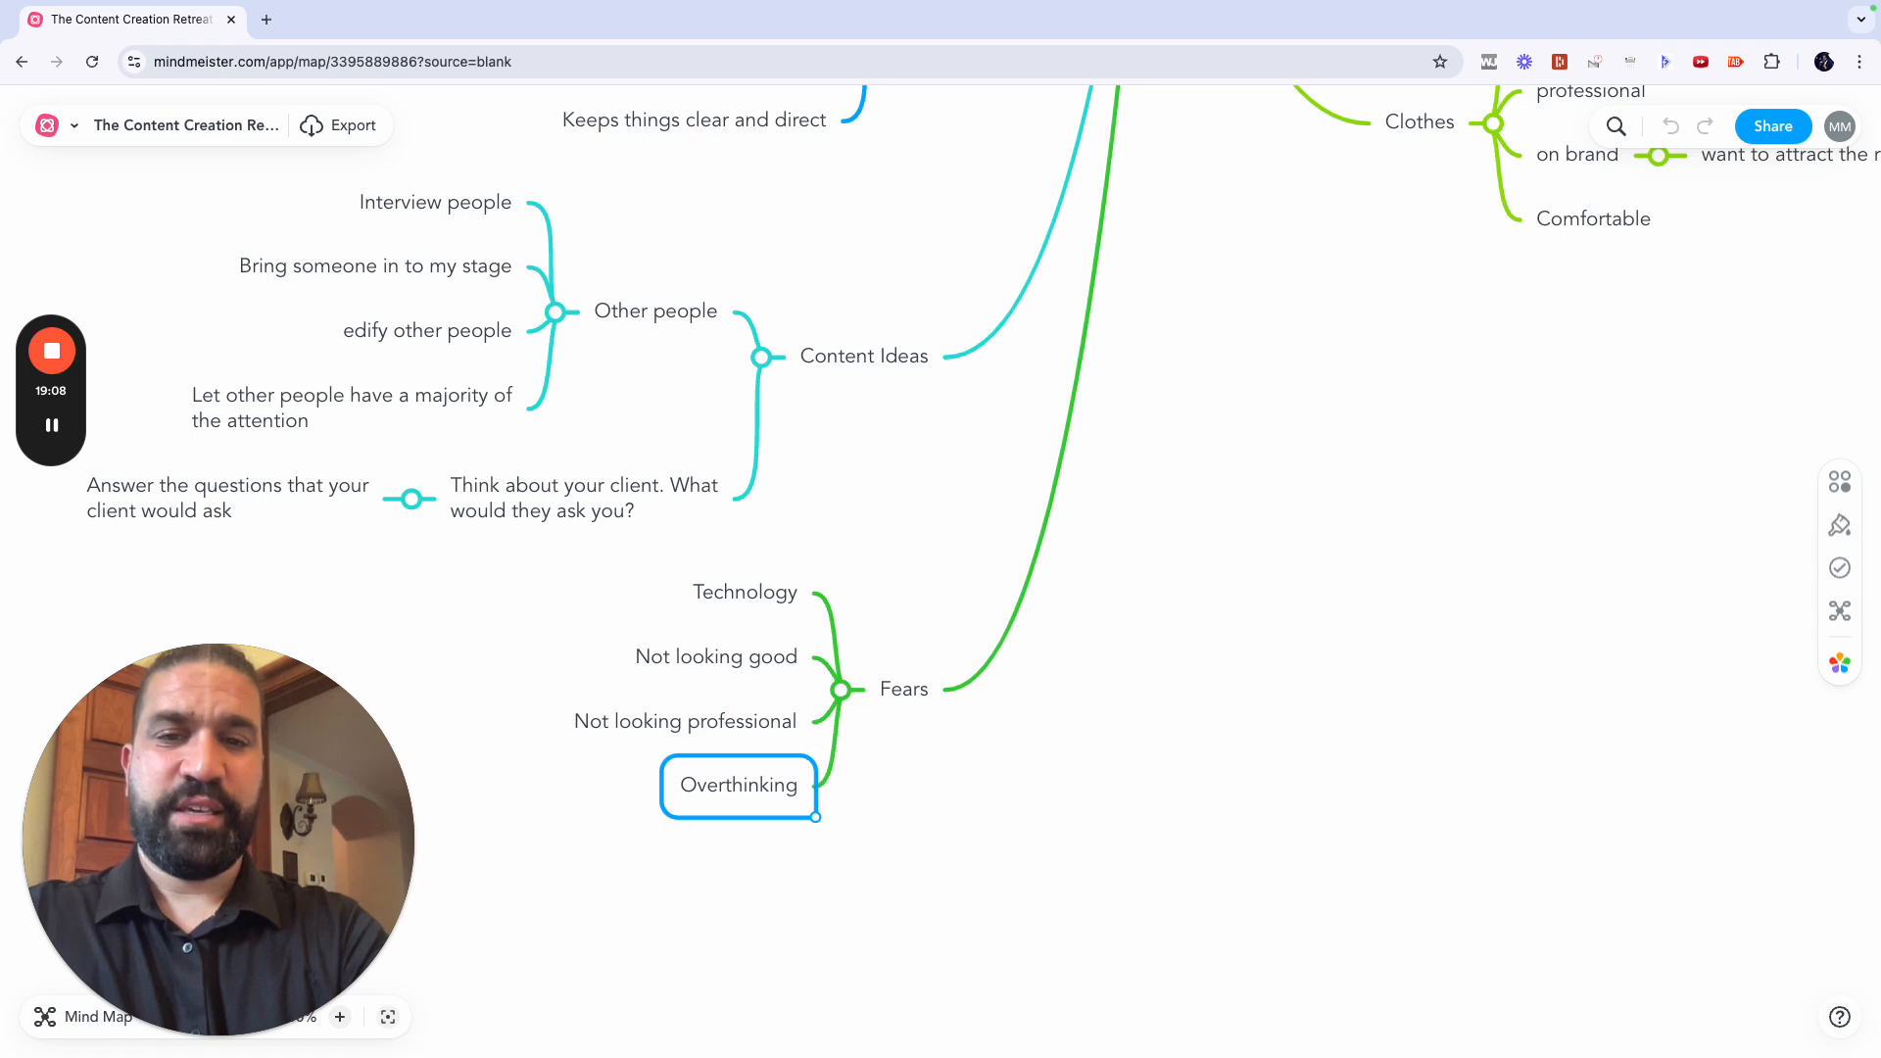
{"action": "key", "text": "Return"}
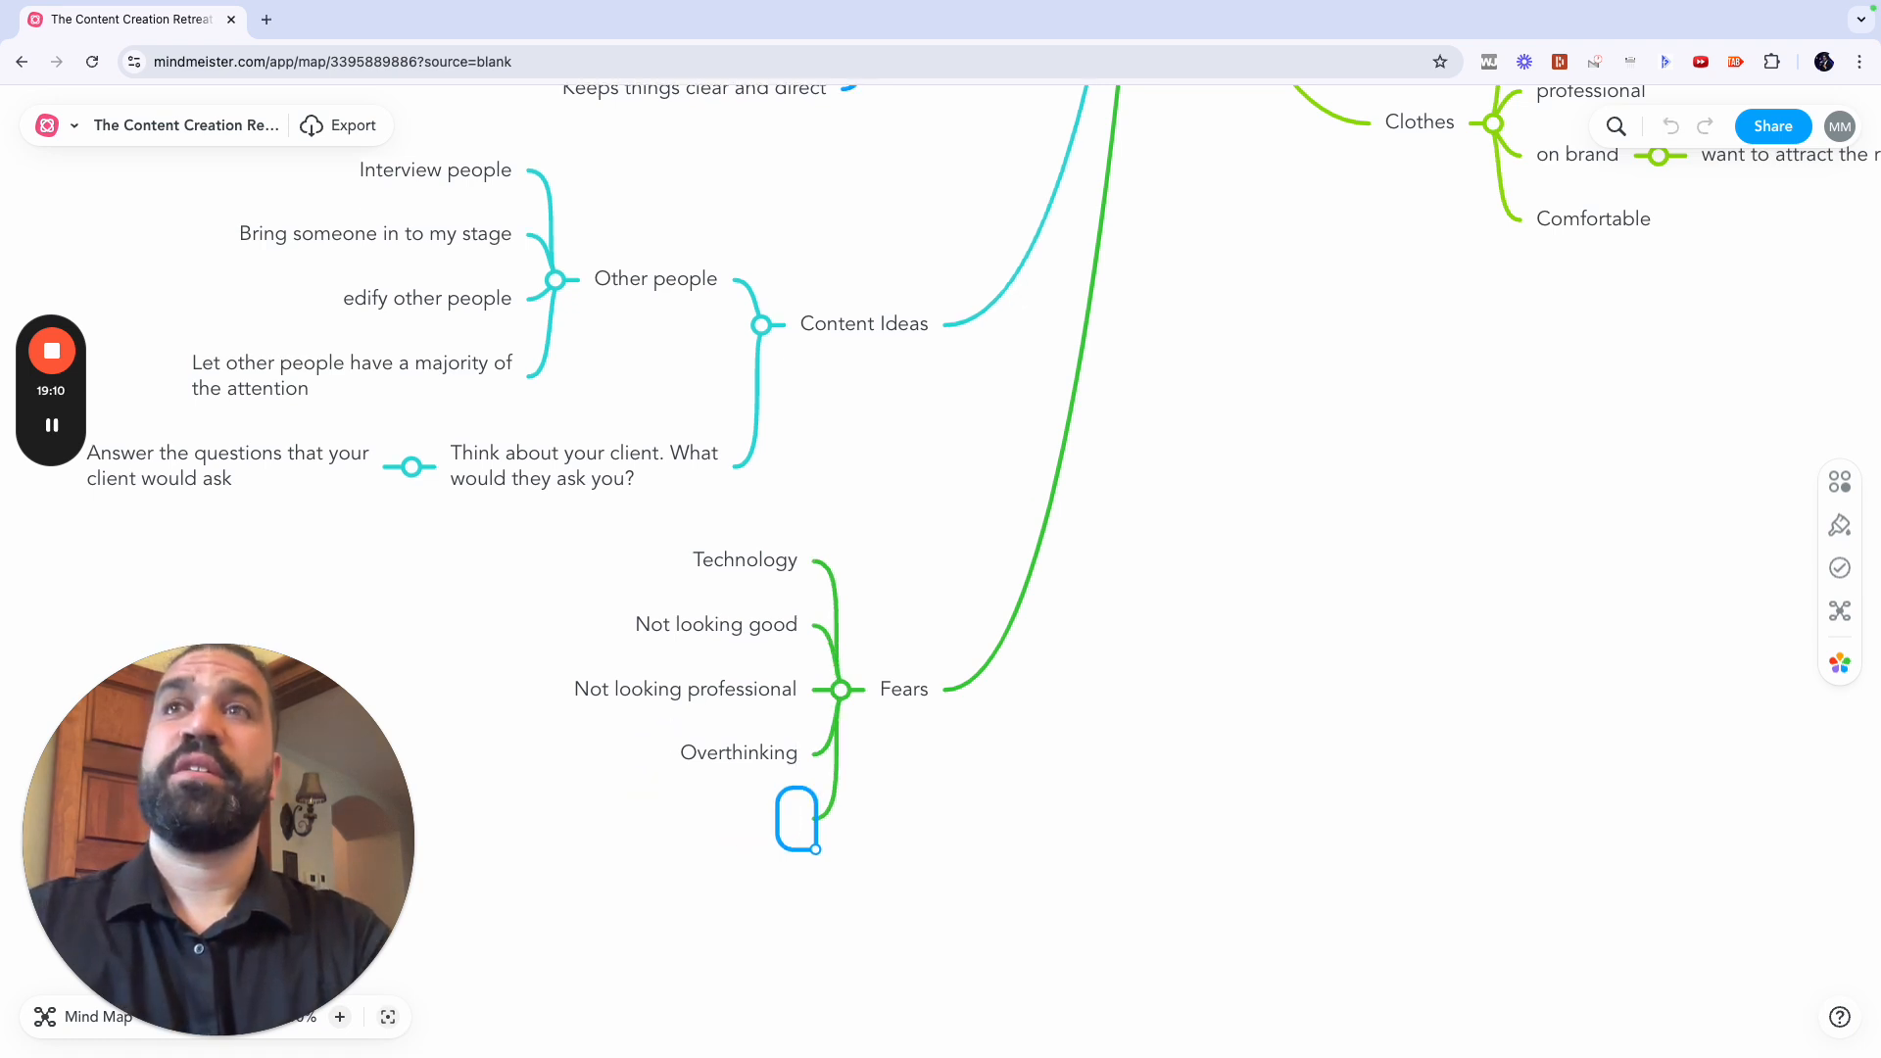
{"action": "type", "text": "Running o"}
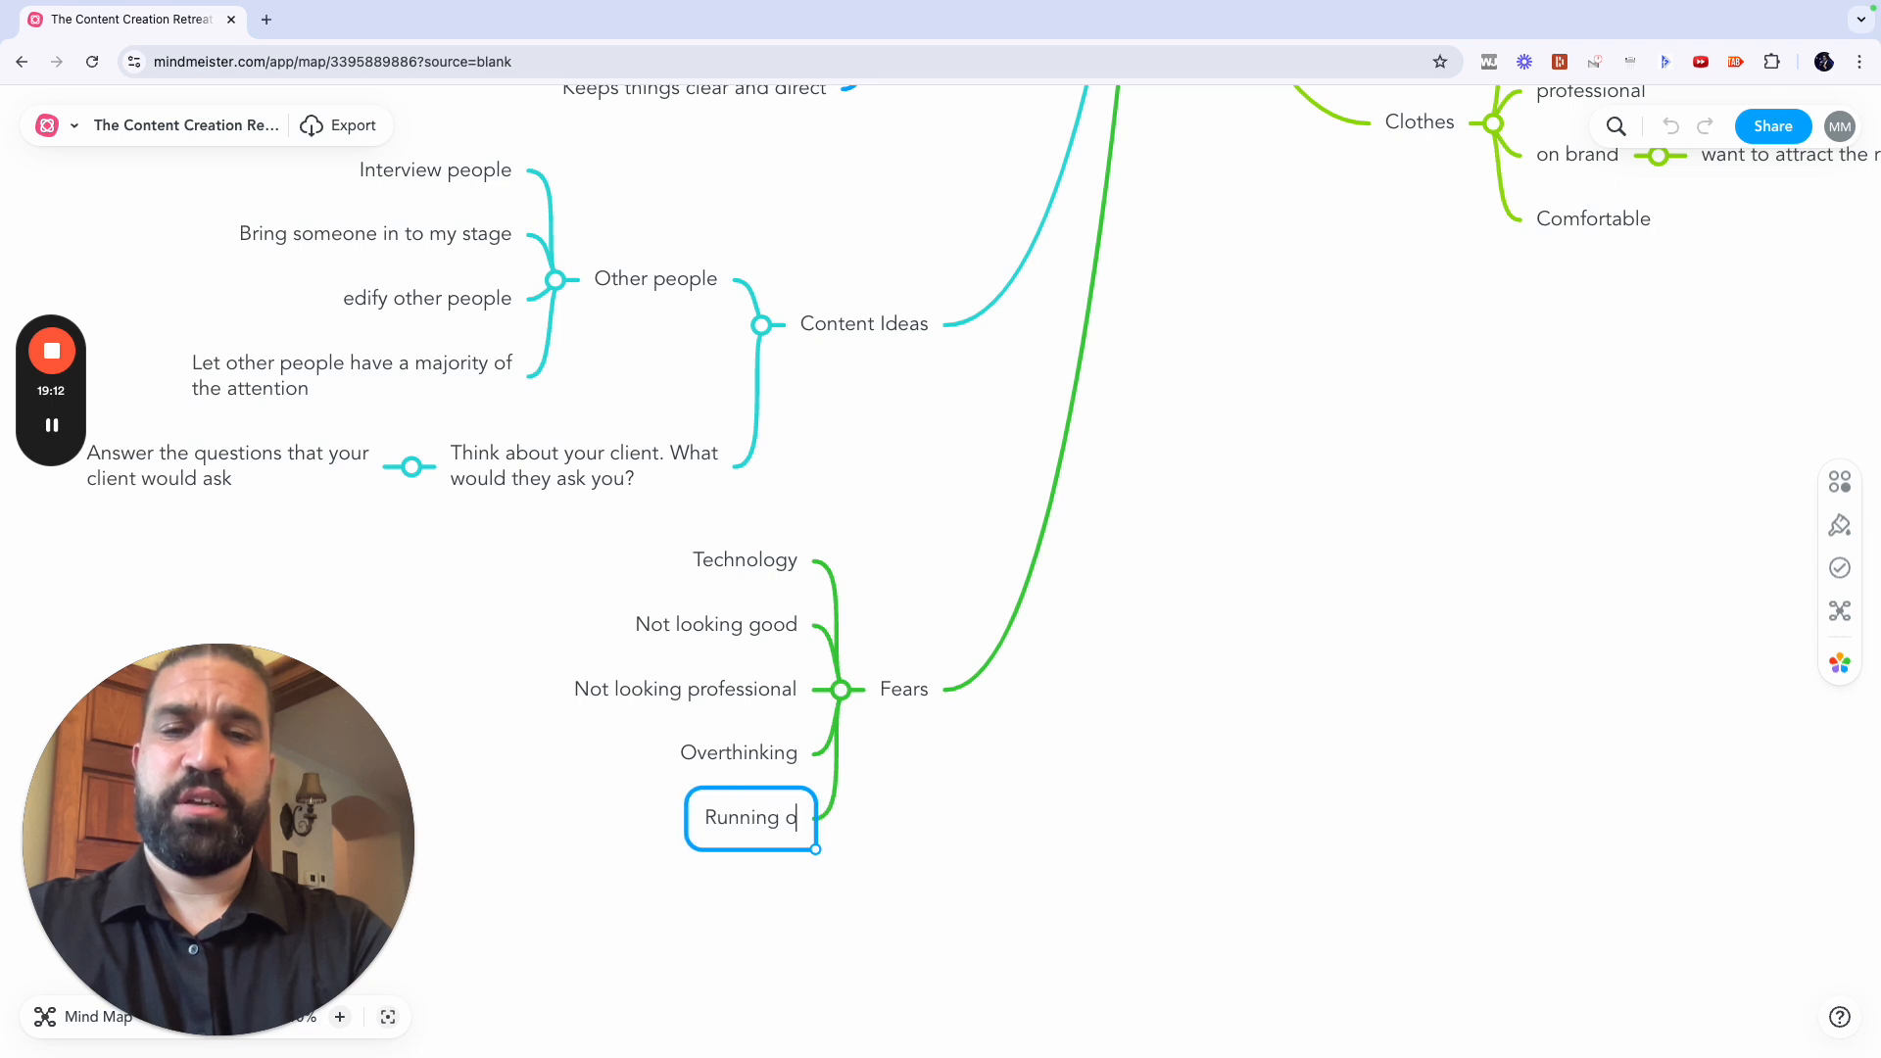
{"action": "type", "text": "ut of ideas"}
Step: Add the subtopic "Filler words (ums, ahs)" under Fears below the one about running out of ideas
{"action": "key", "text": "Return"}
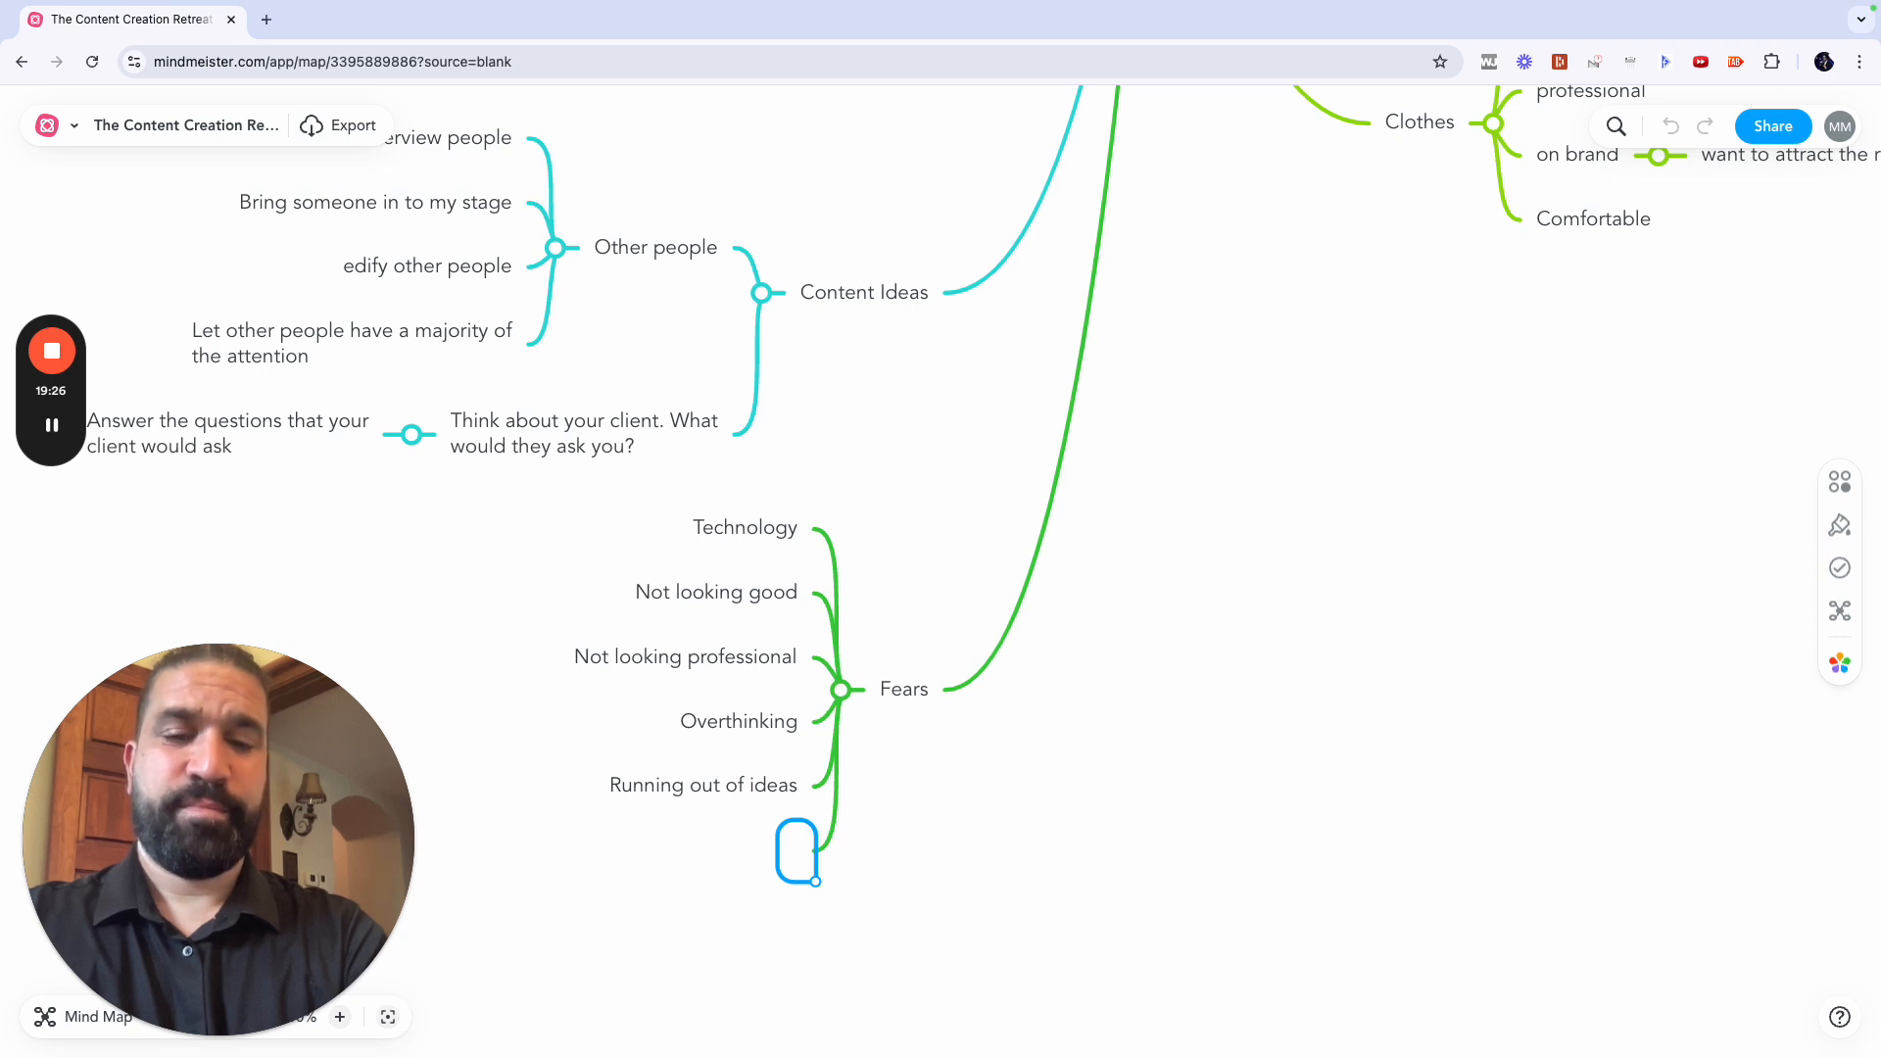
{"action": "key", "text": "BackSpace"}
{"action": "key", "text": "BackSpace"}
{"action": "key", "text": "BackSpace"}
{"action": "type", "text": "Filler"}
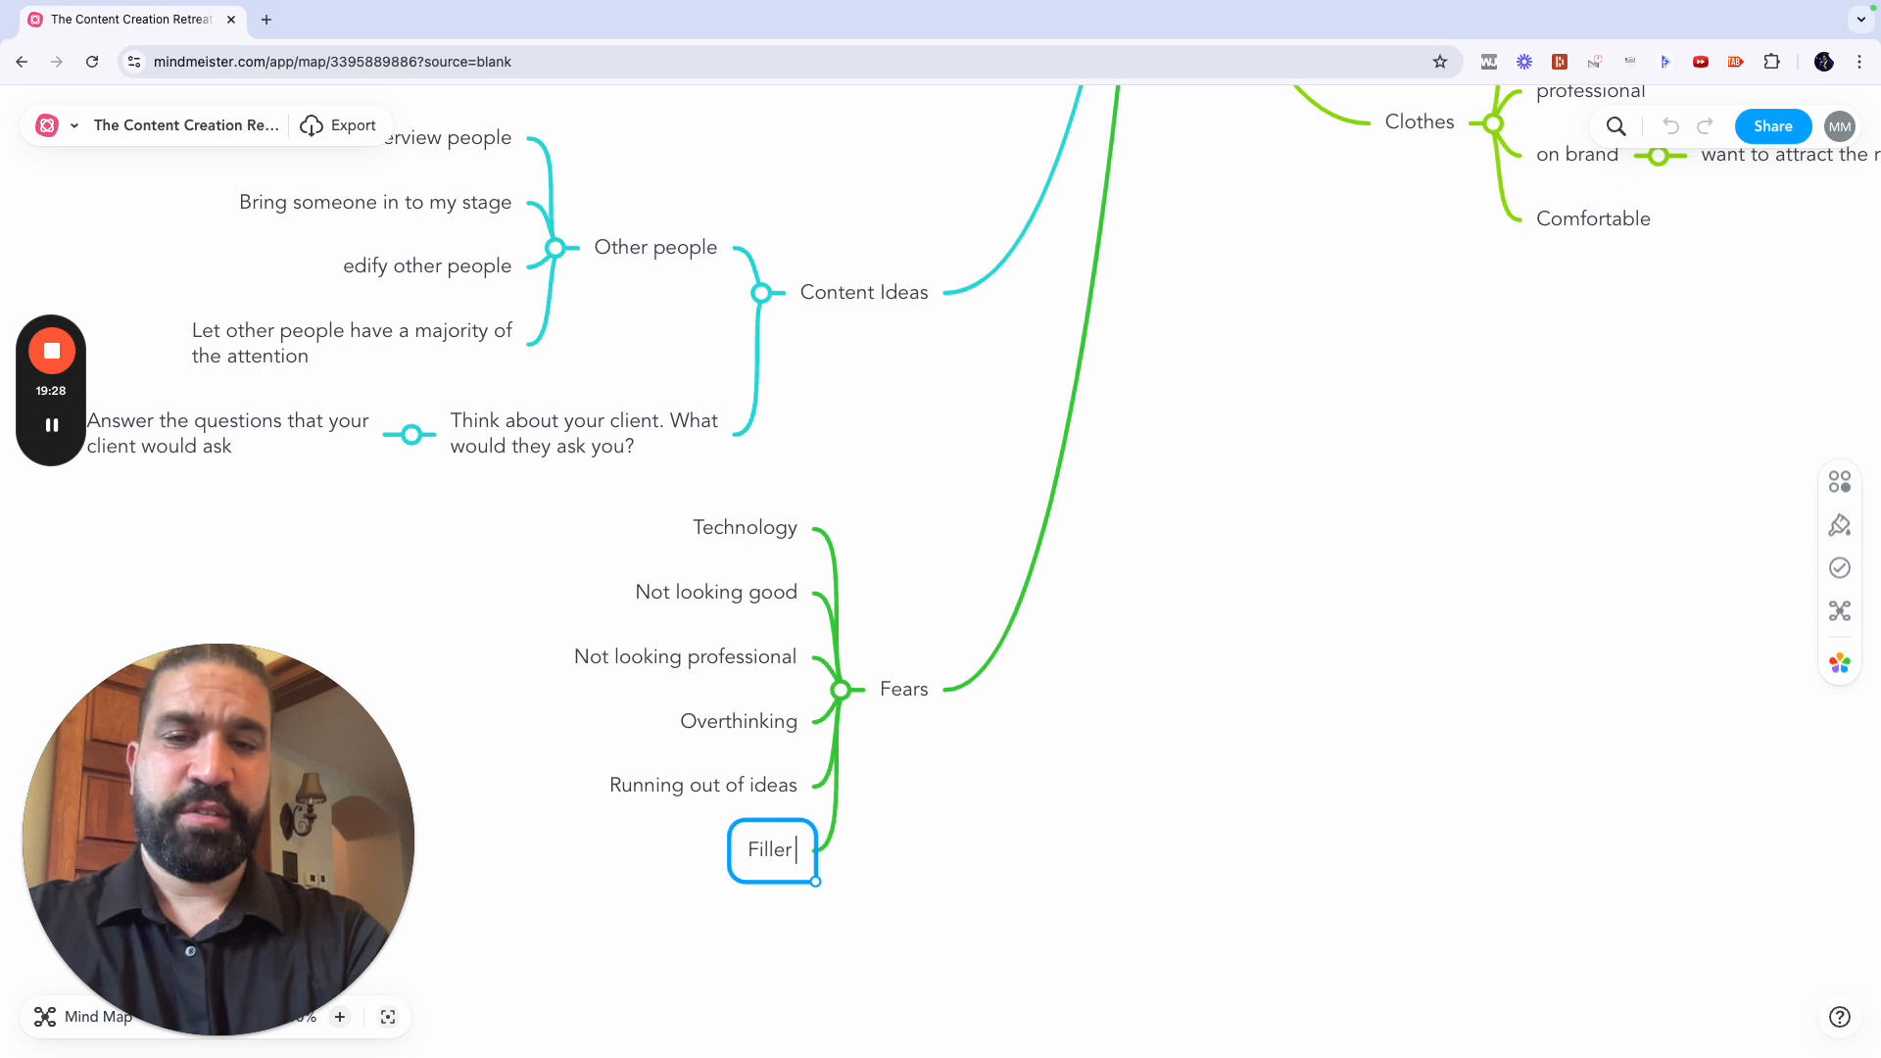
{"action": "type", "text": " words"}
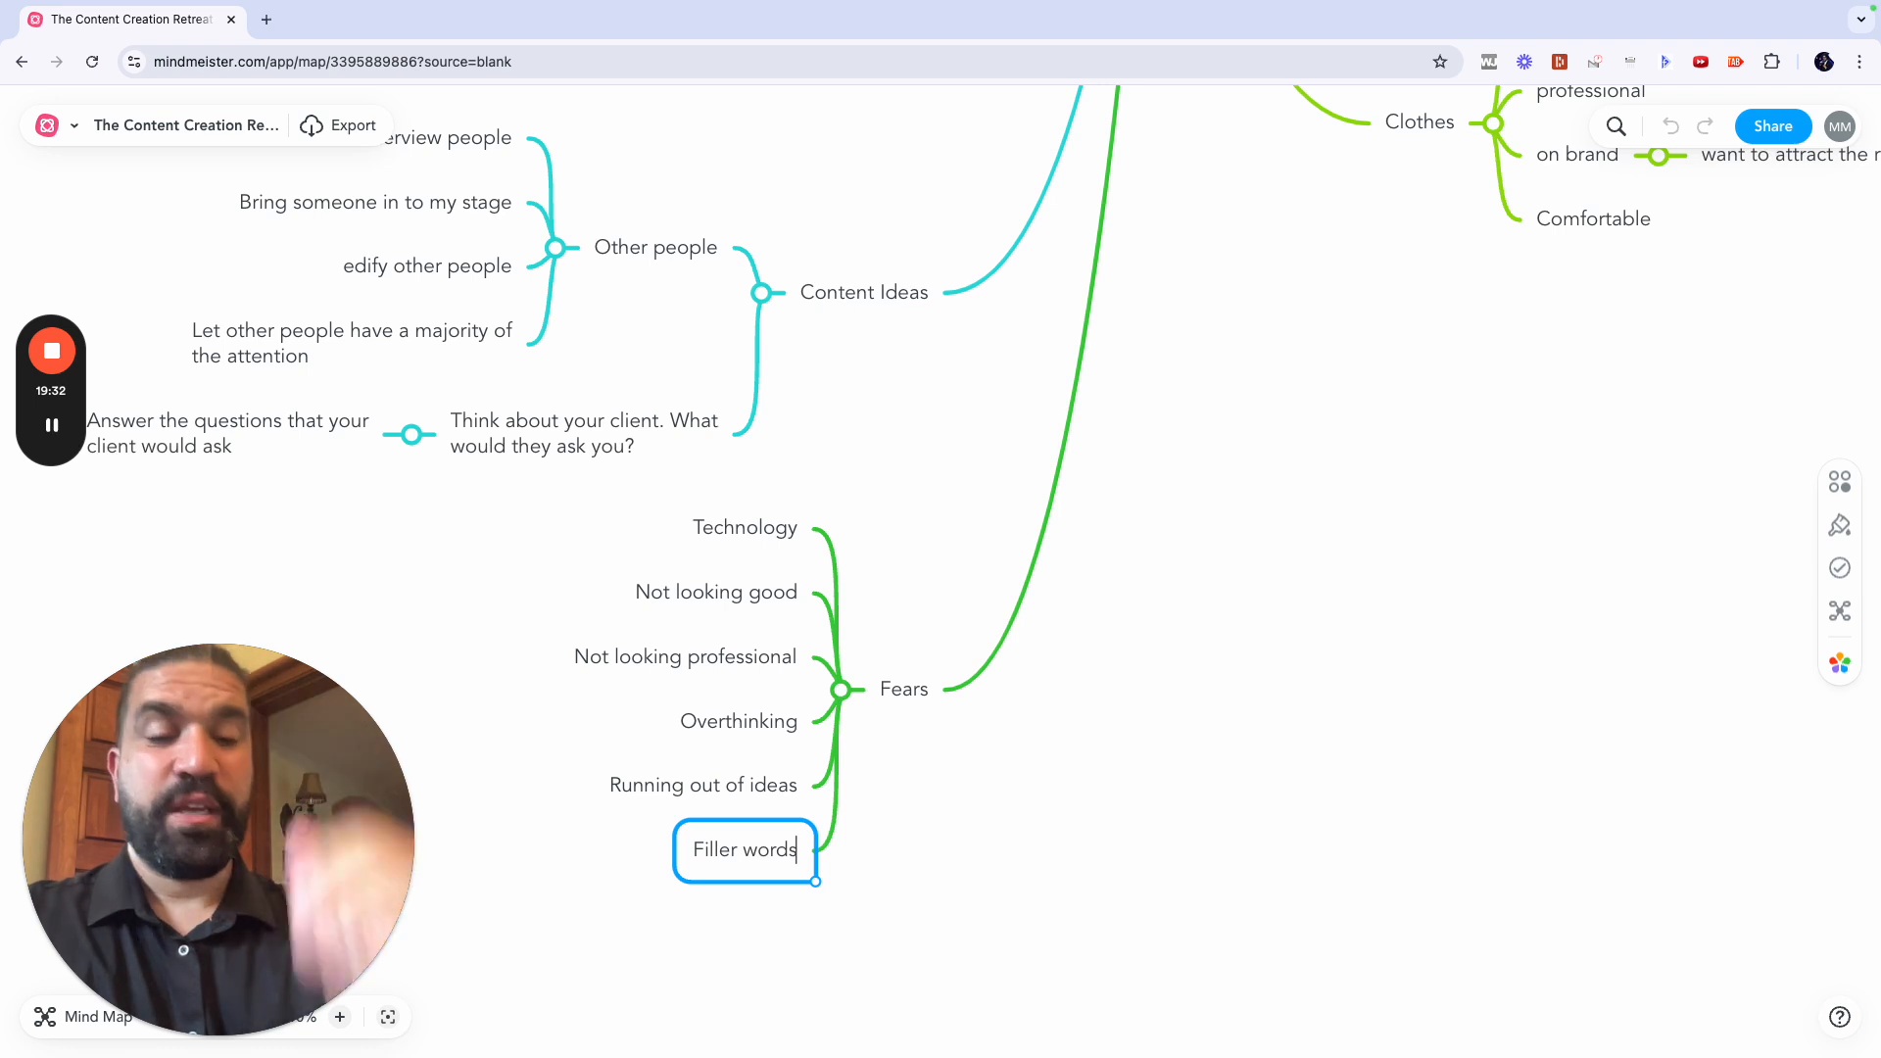
{"action": "type", "text": " (ums"}
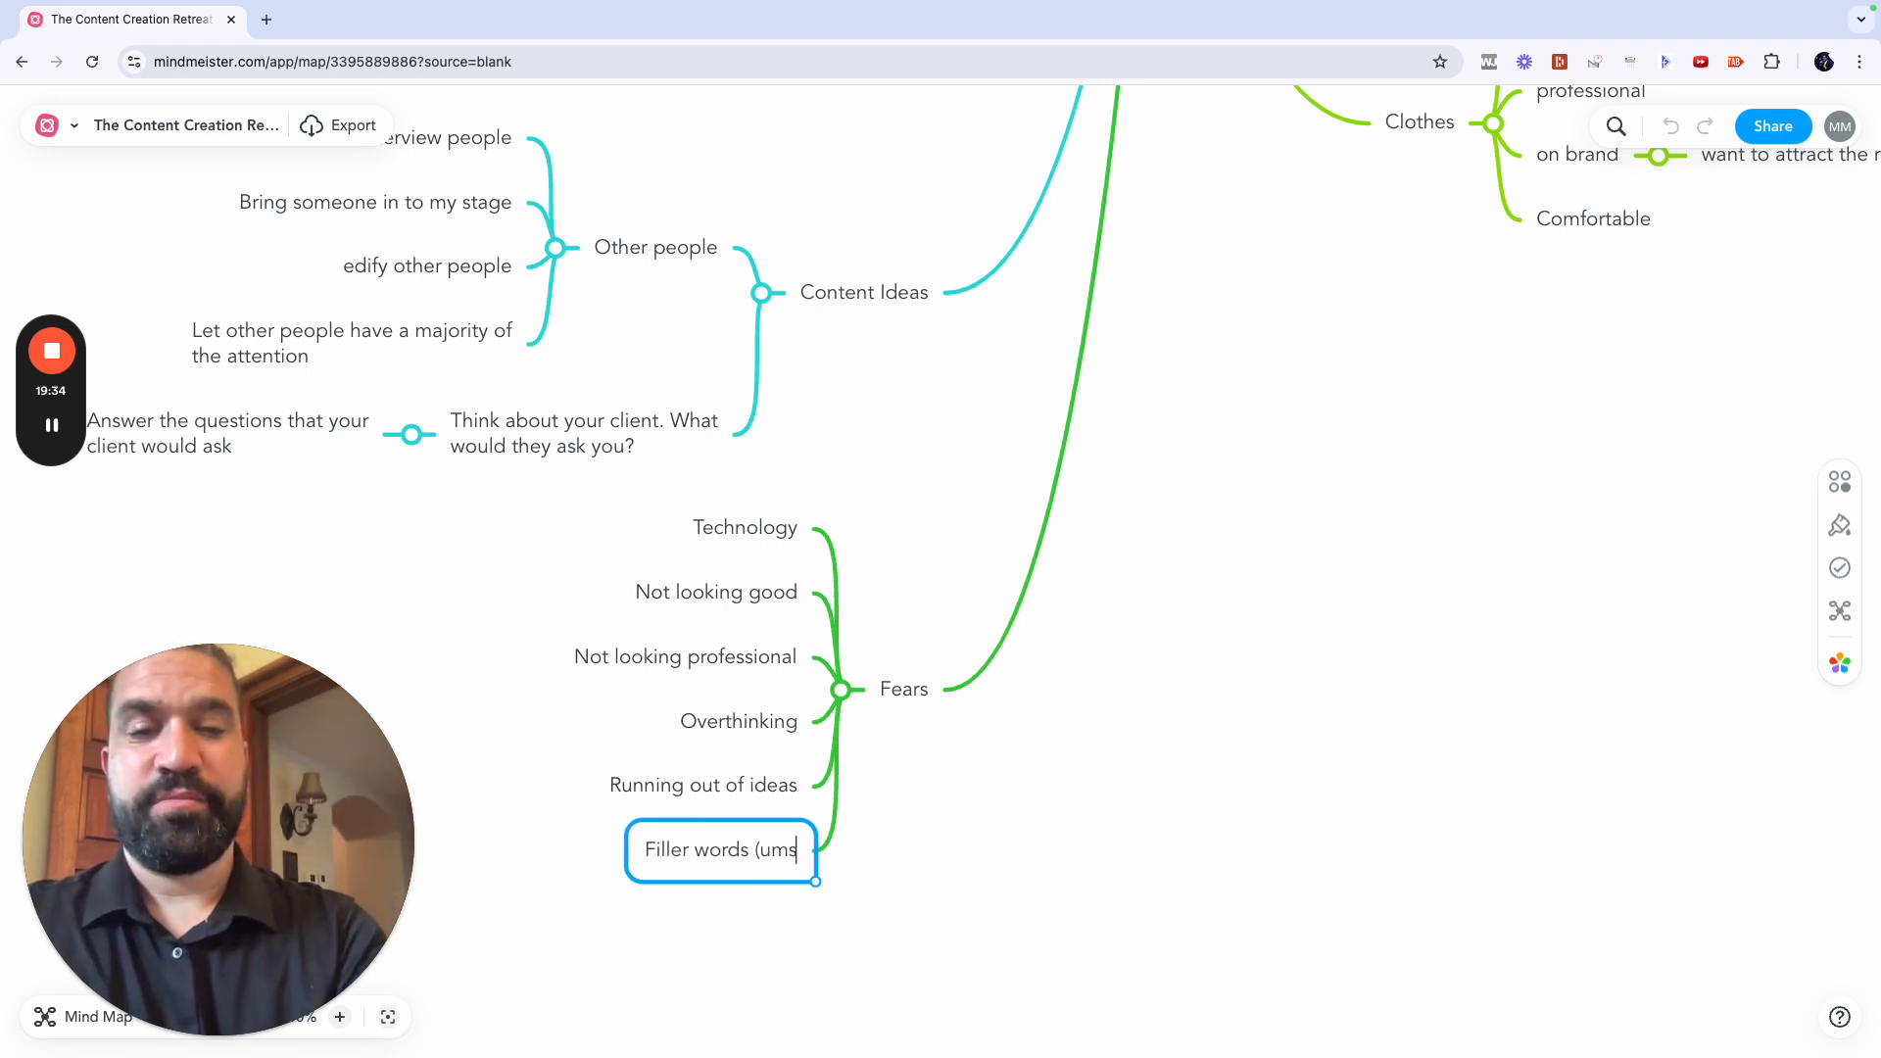
{"action": "type", "text": ", ahs)"}
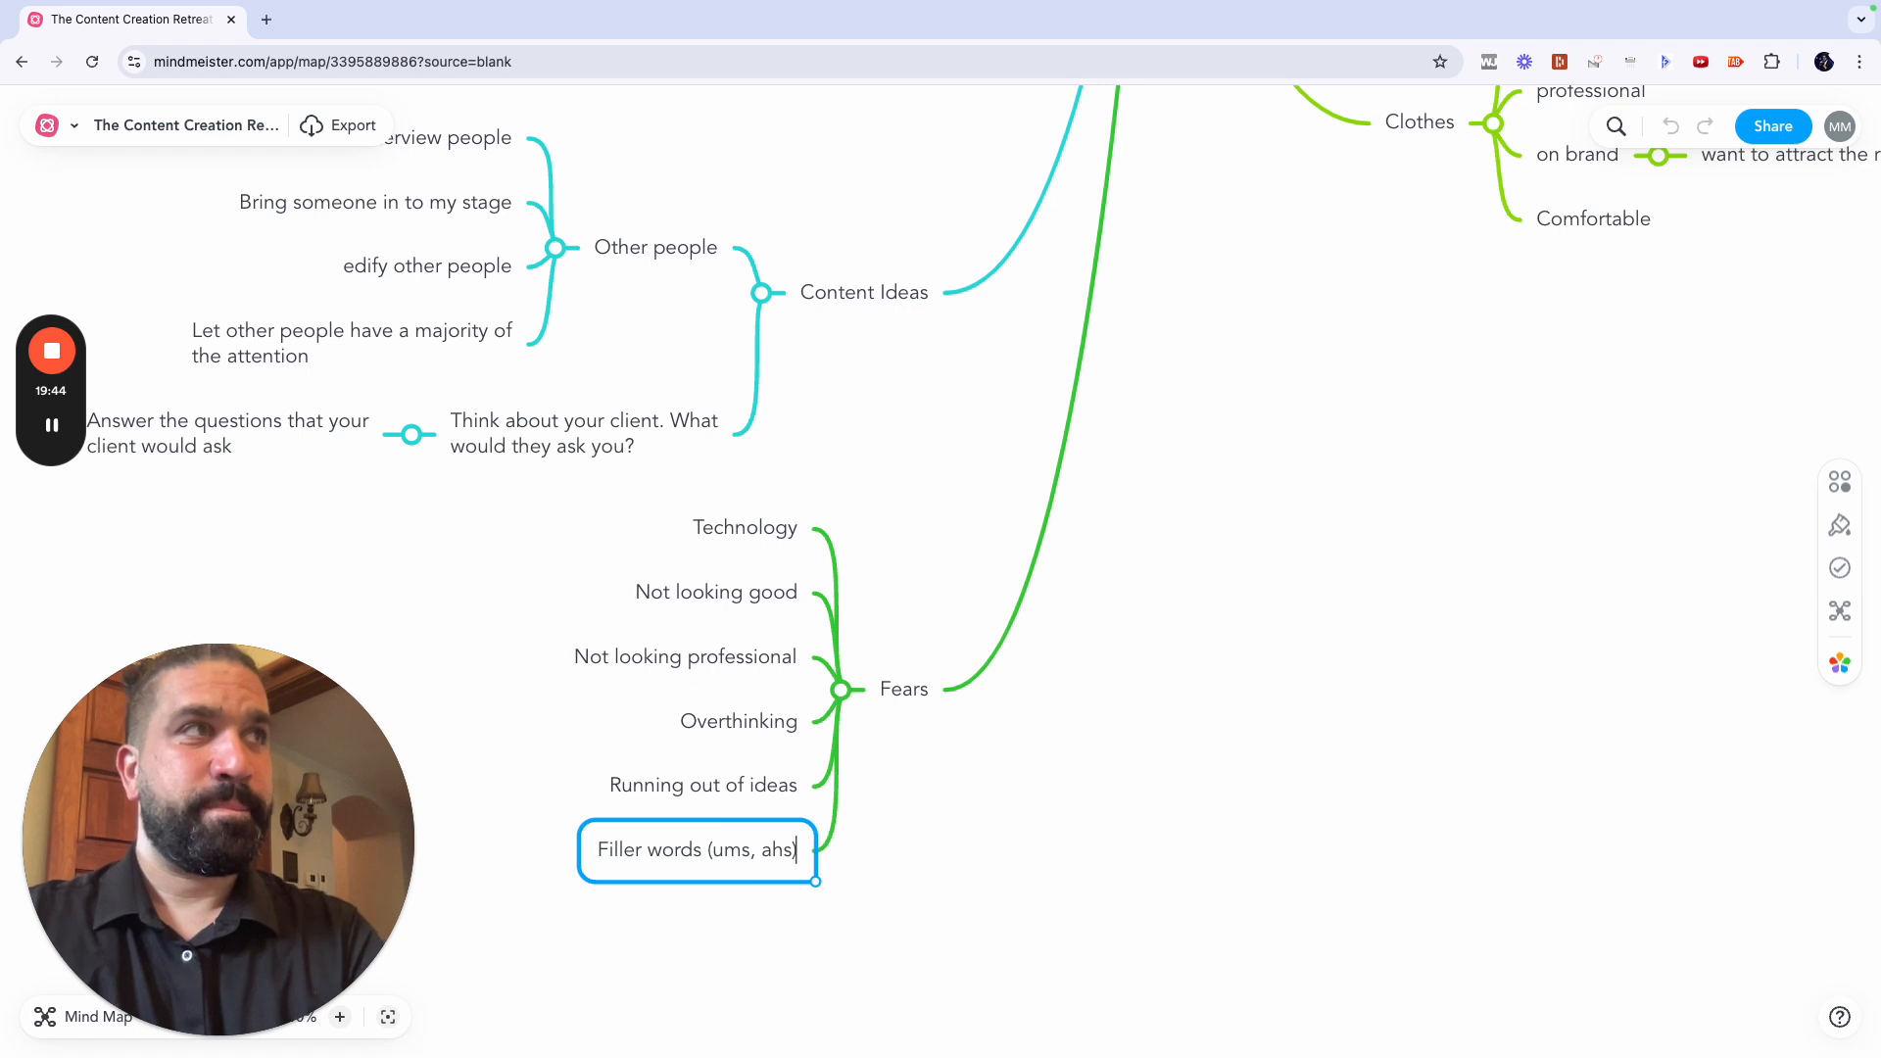
Step: Give the filler words topic the subtopic "You look like you're not sure what you're talking about"
{"action": "key", "text": "Tab"}
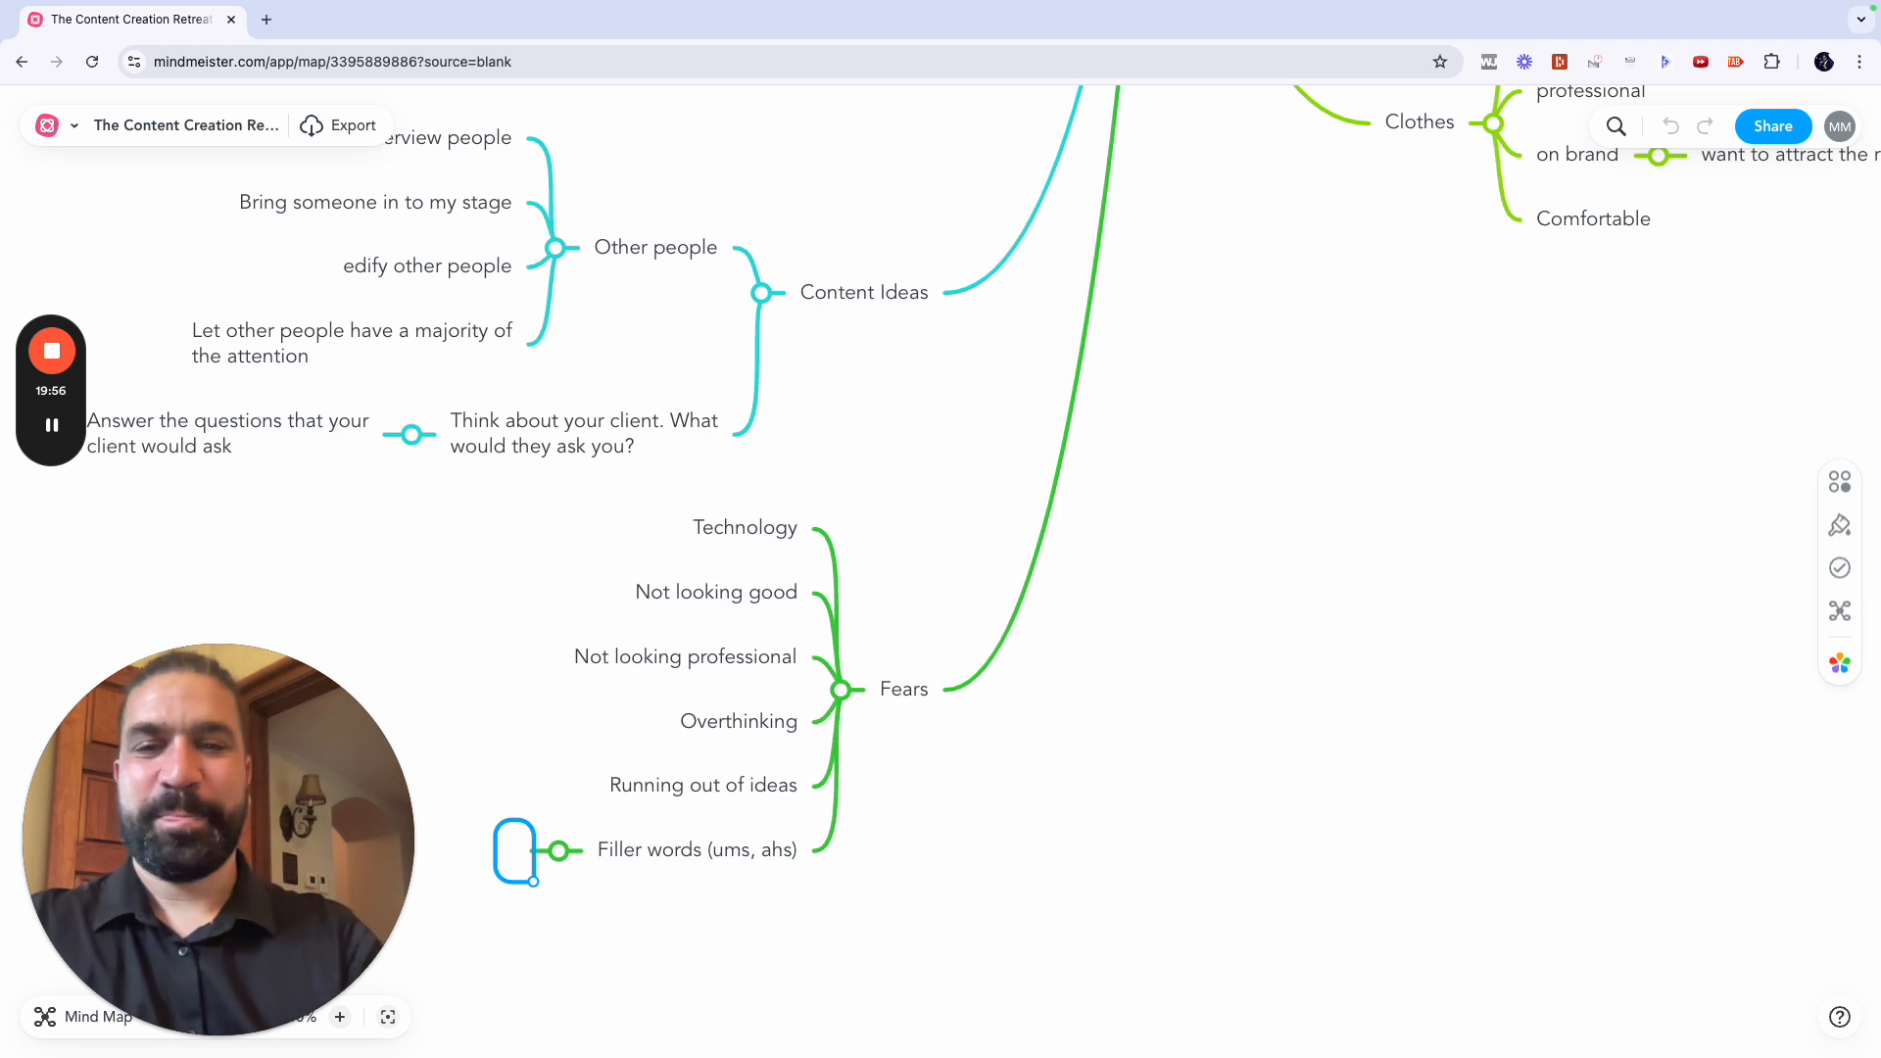
{"action": "type", "text": "Y"}
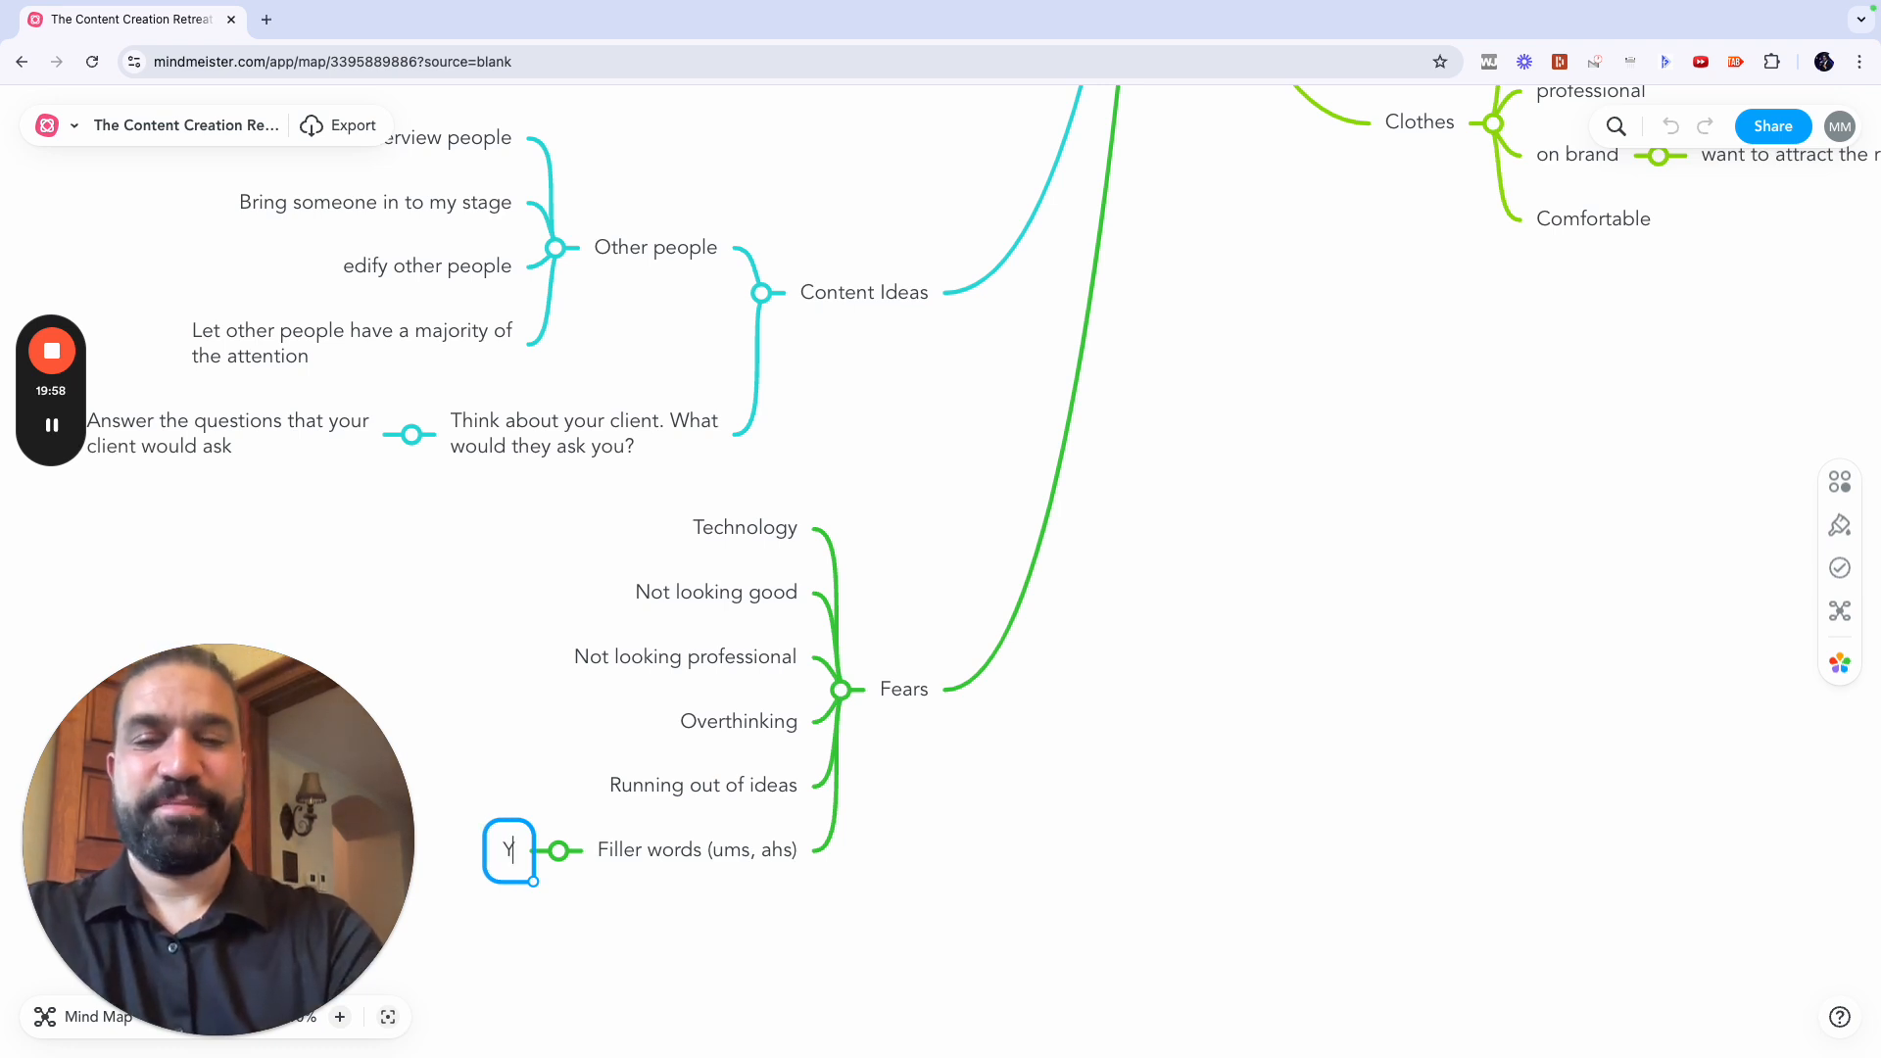
{"action": "type", "text": "ou look like you'r"}
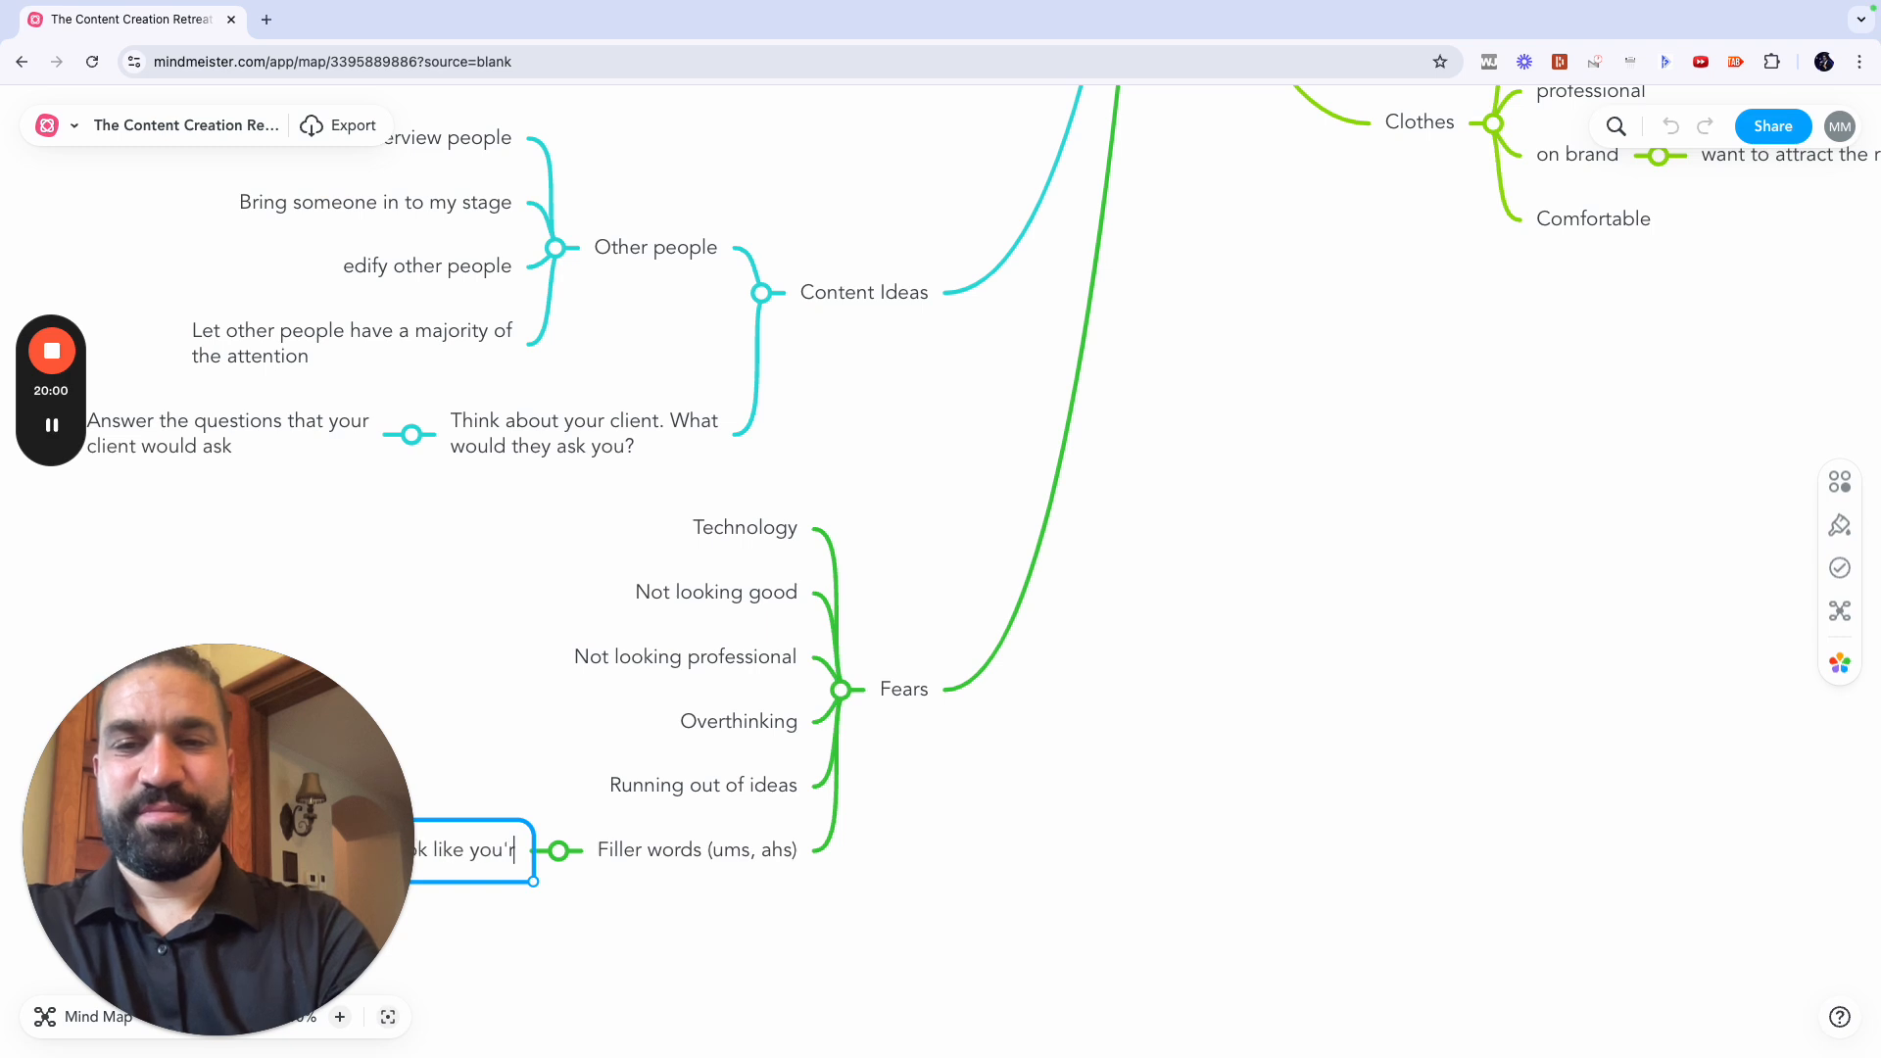
{"action": "type", "text": "e not sure what"}
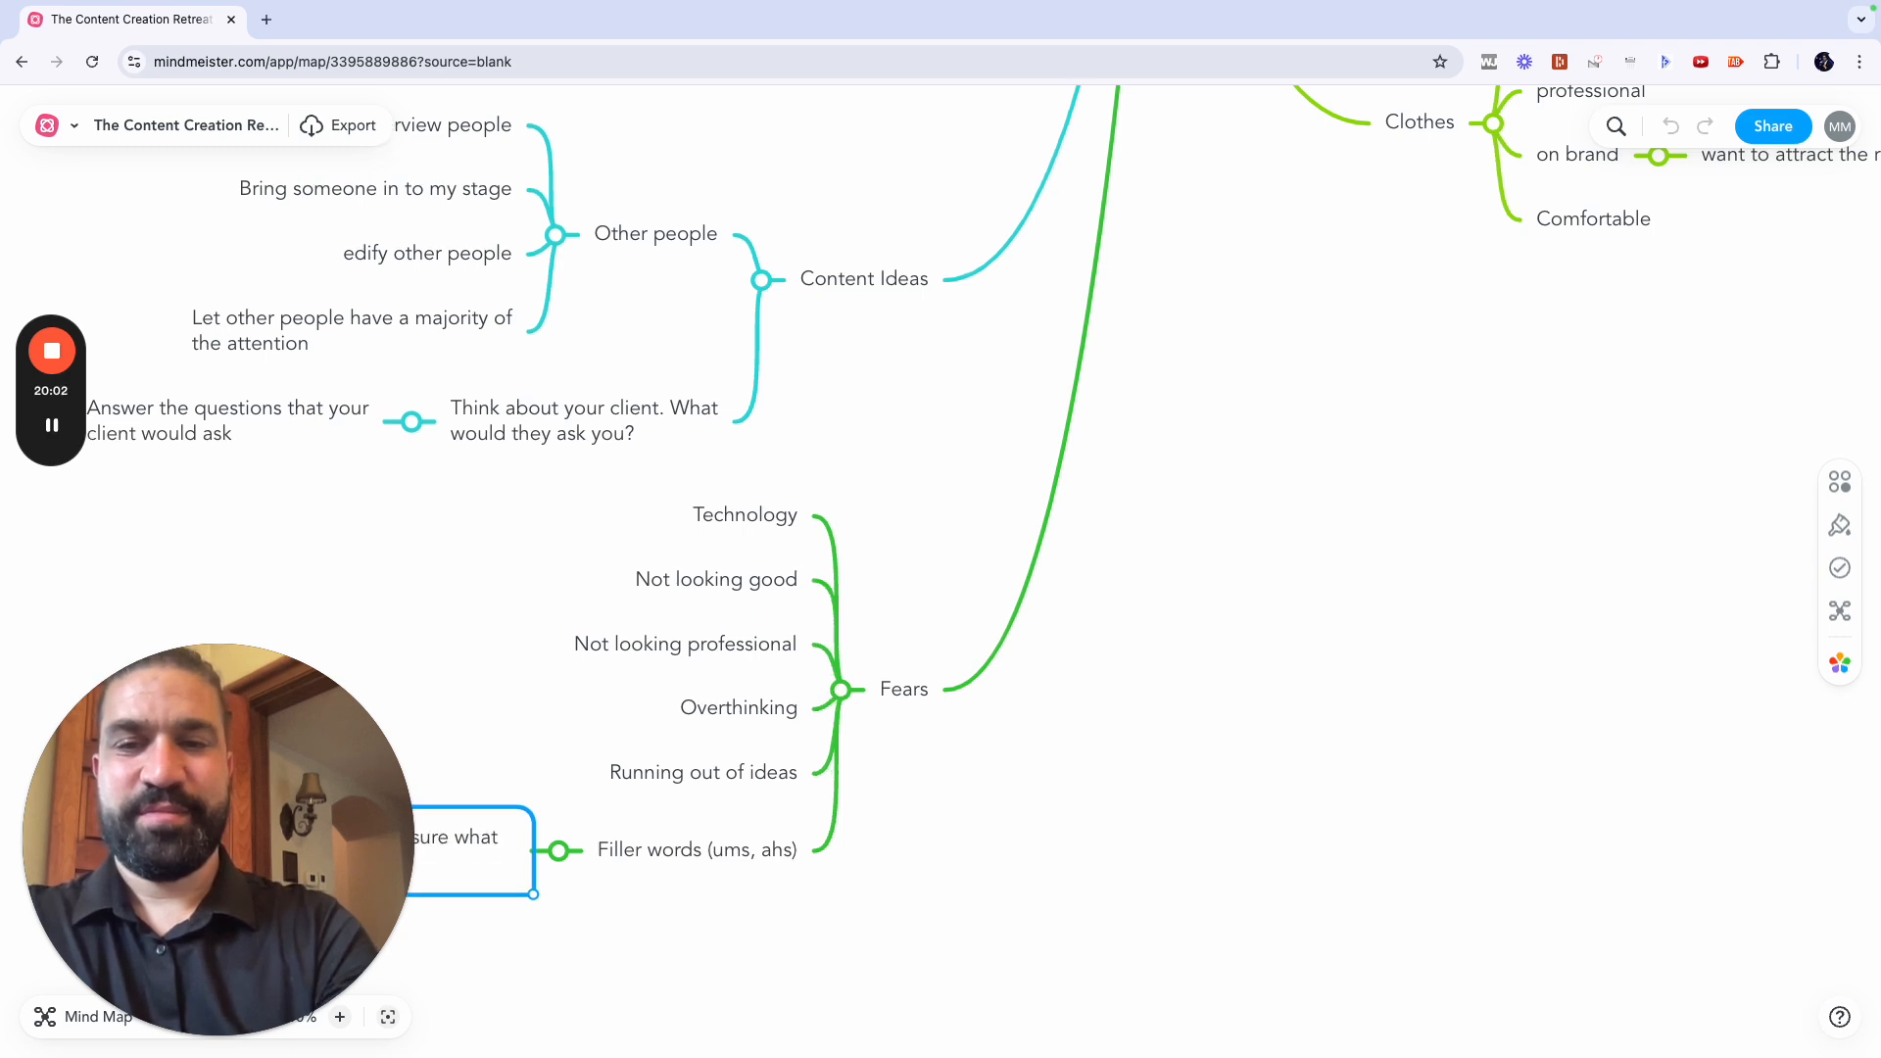
{"action": "left_click_drag", "start_coordinate": [262, 697], "coordinate": [261, 447]}
{"action": "type", "text": "you're talking about"}
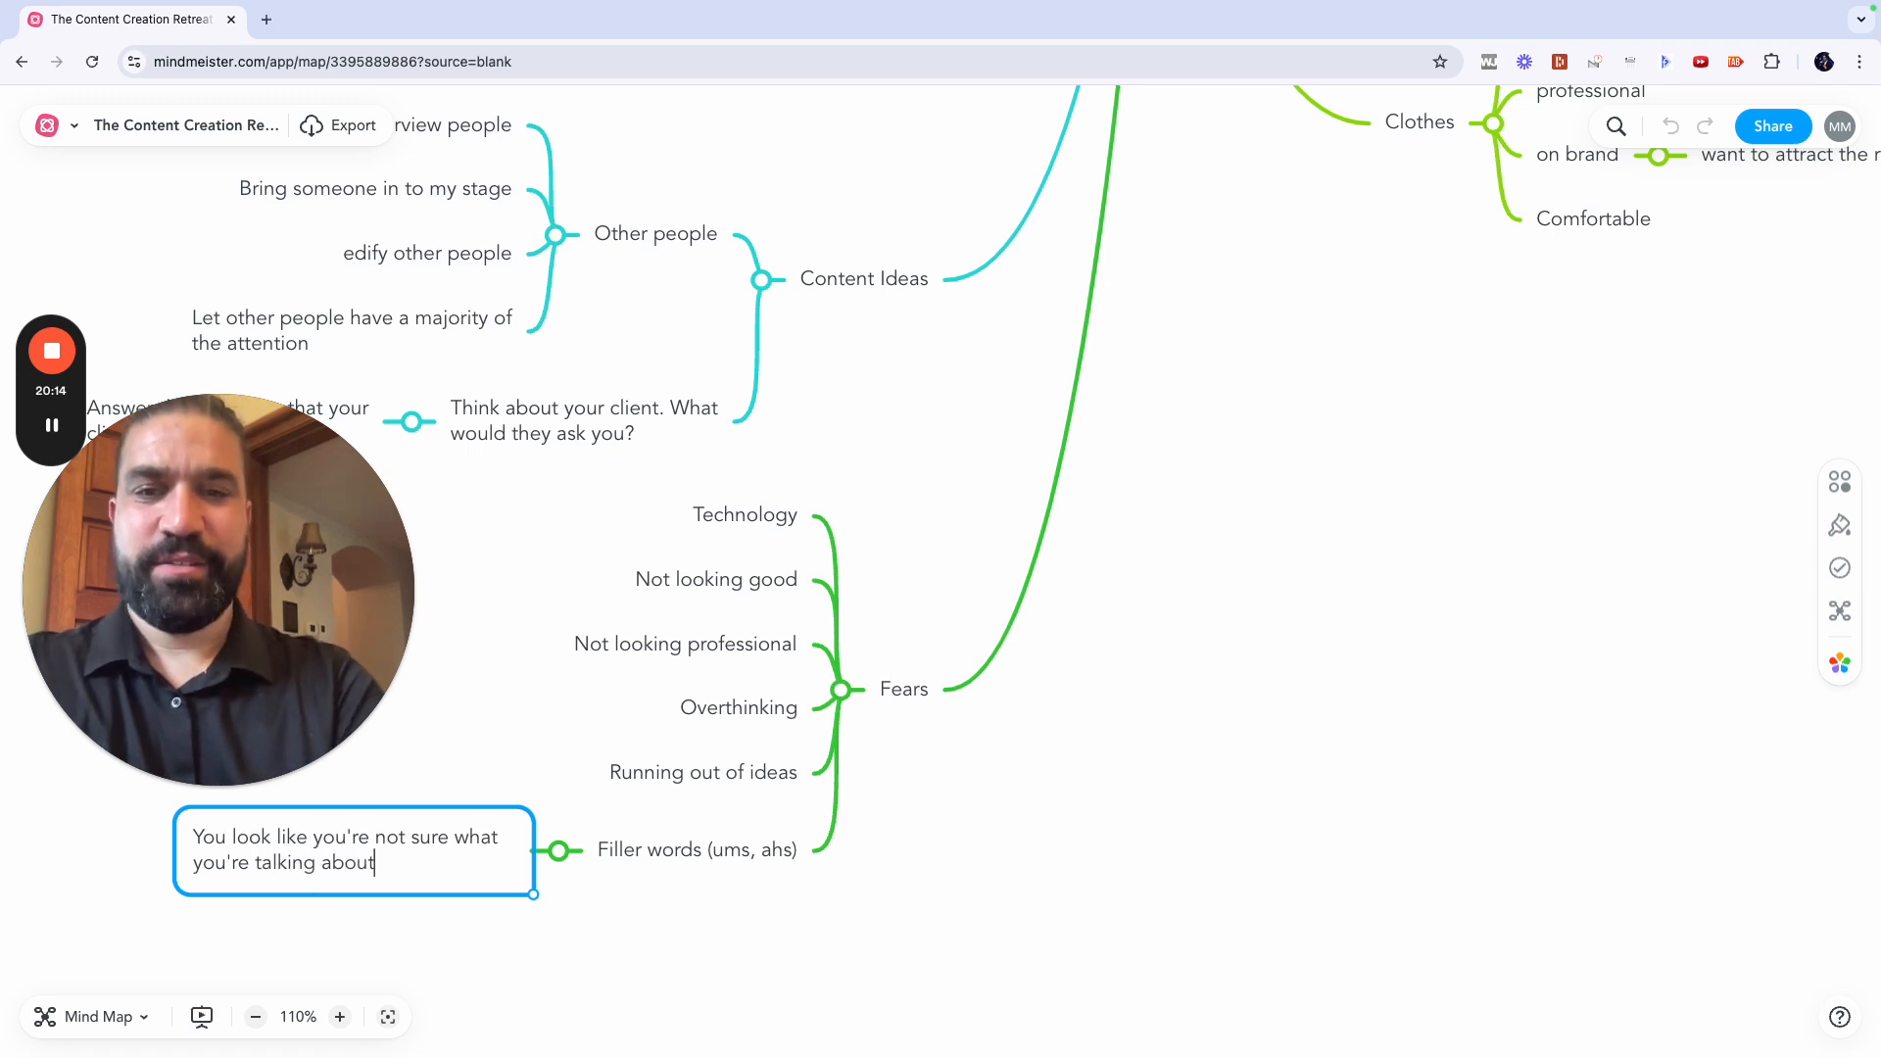
{"action": "key", "text": "Return"}
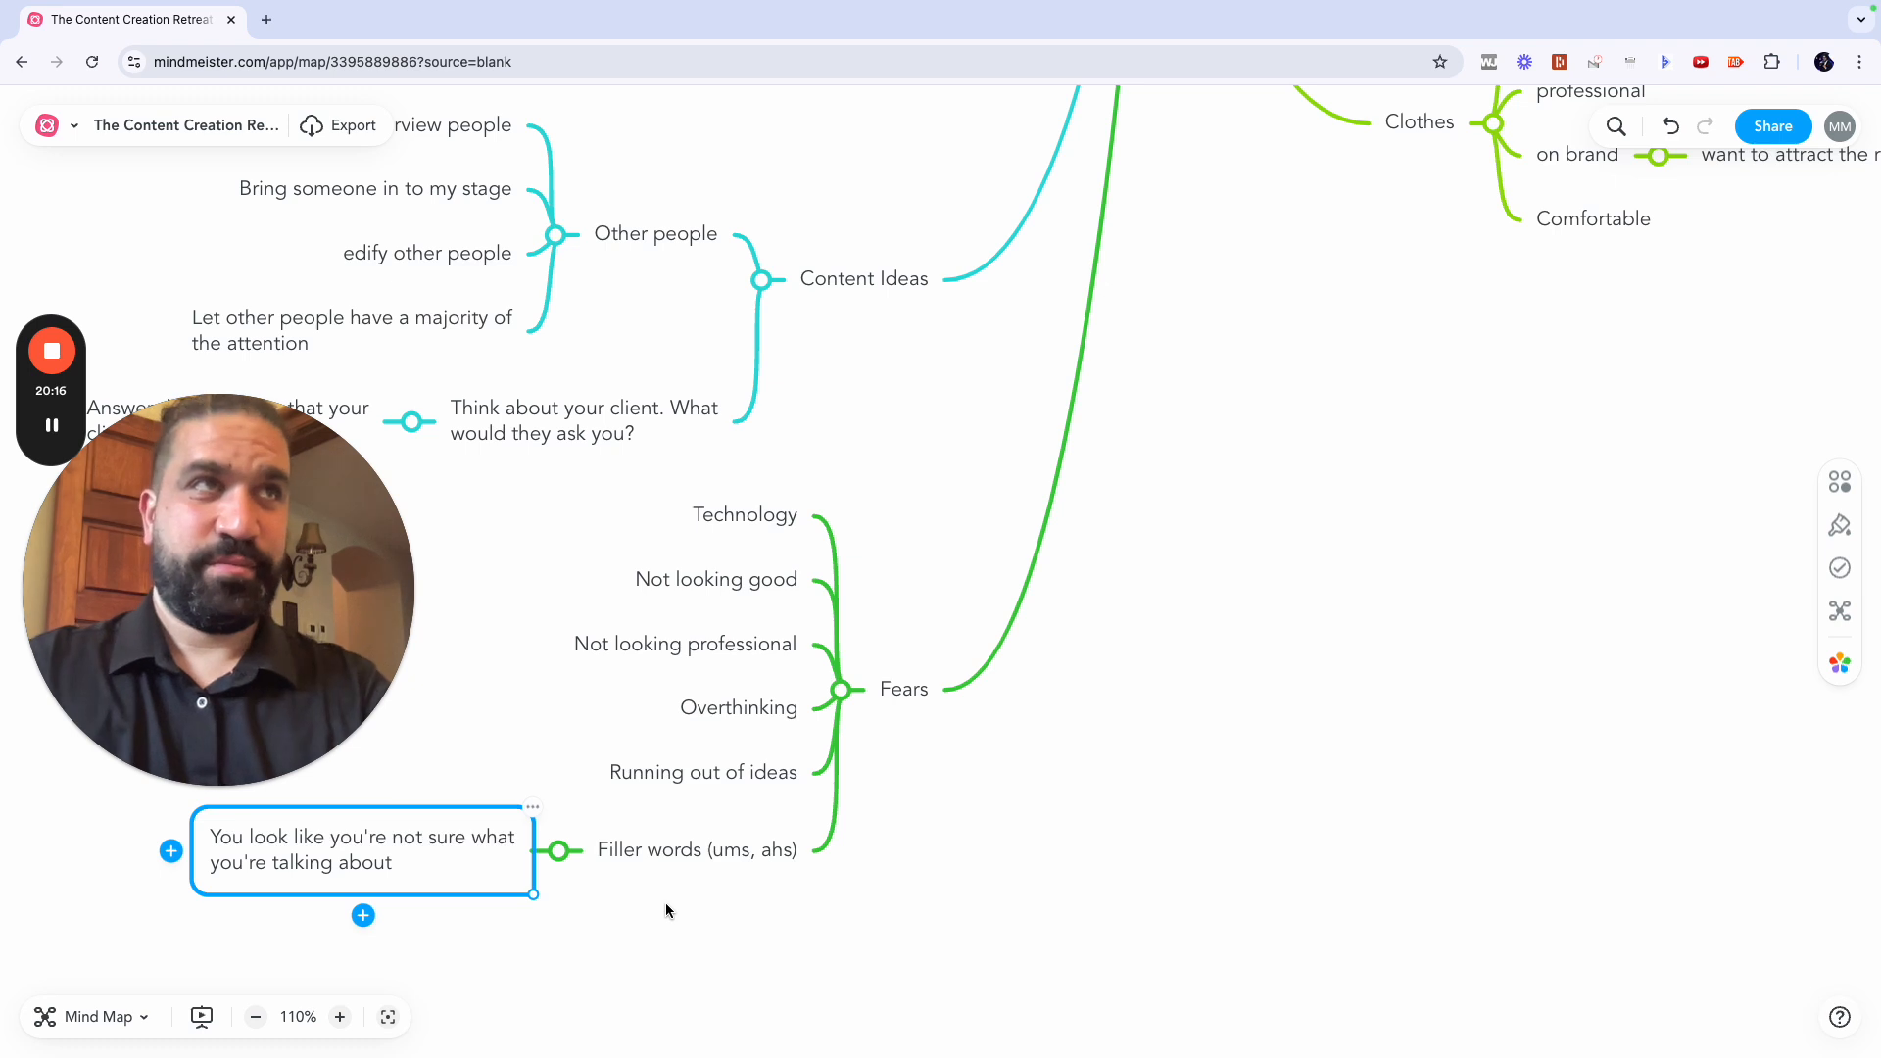
Step: Add the subtopic "Afraid people will lose interest" under Fears below the filler words topic
{"action": "left_click", "coordinate": [656, 850]}
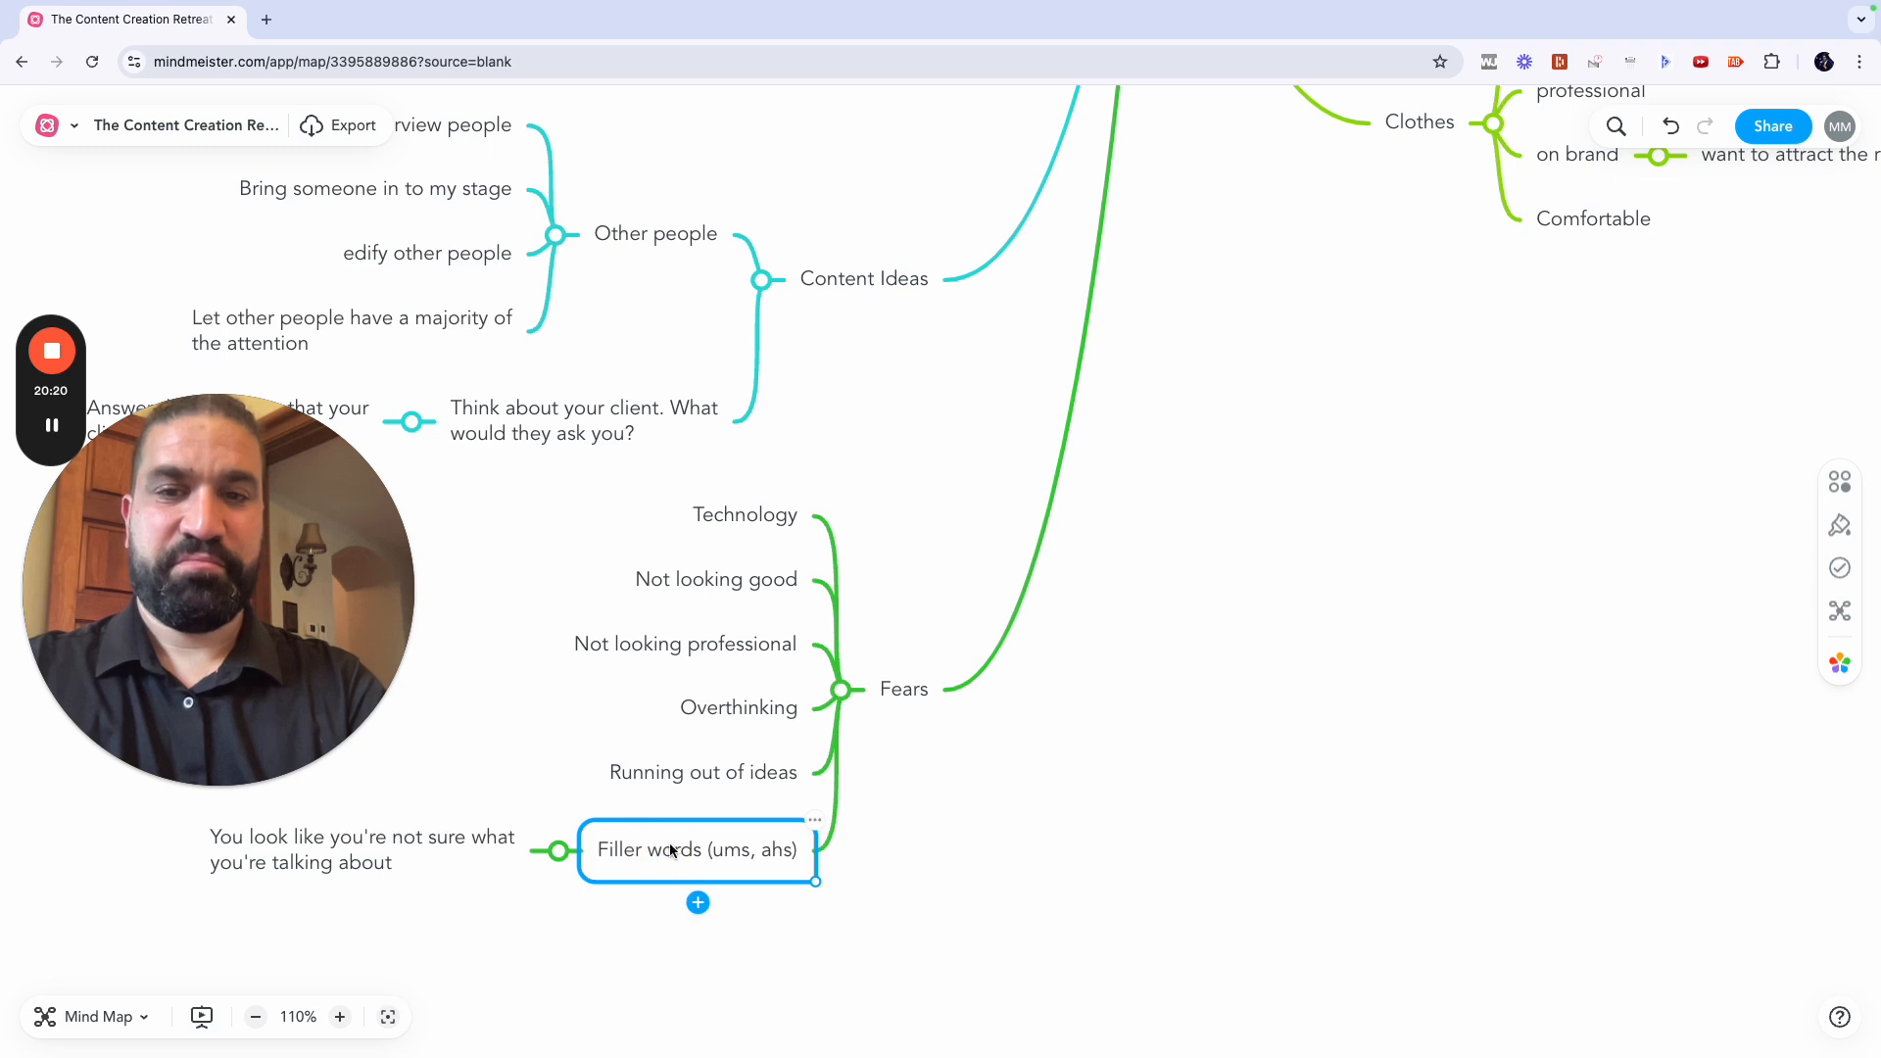
{"action": "left_click", "coordinate": [902, 703]}
{"action": "key", "text": "Tab"}
{"action": "type", "text": "A"}
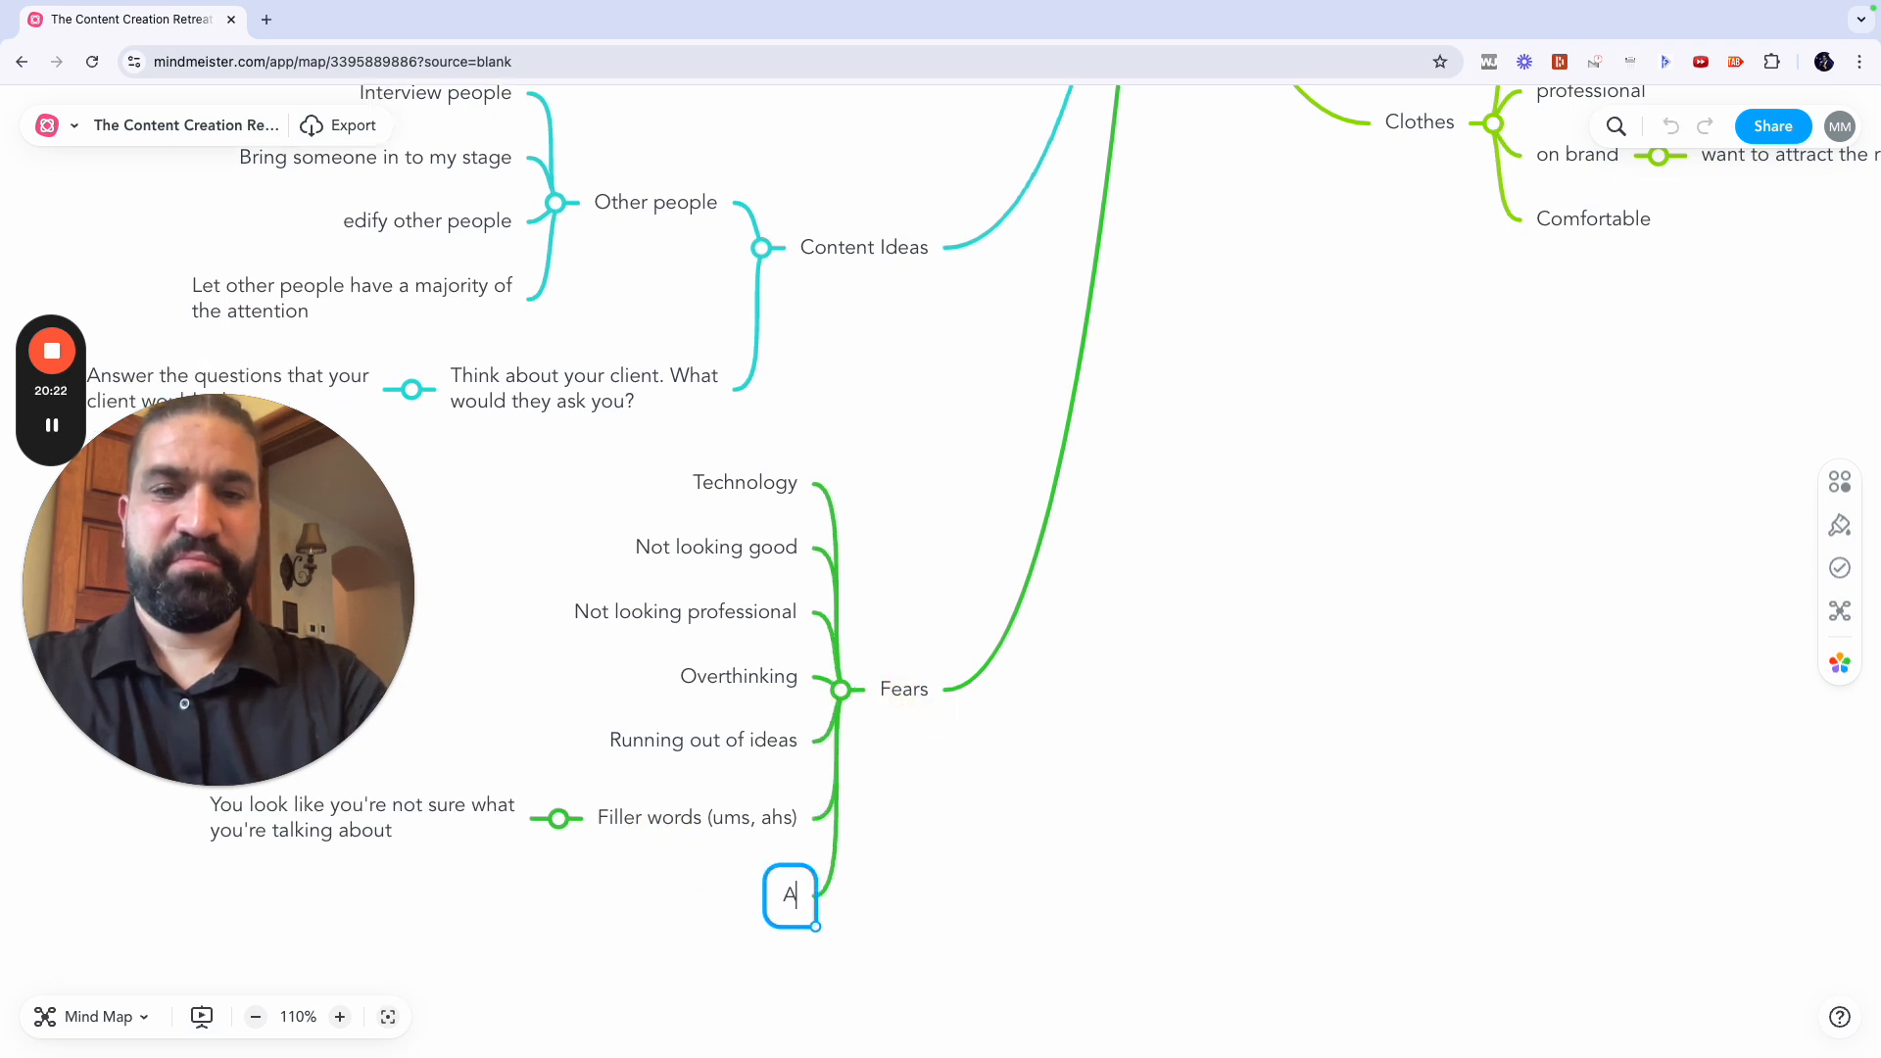
{"action": "type", "text": "fraid people wi"}
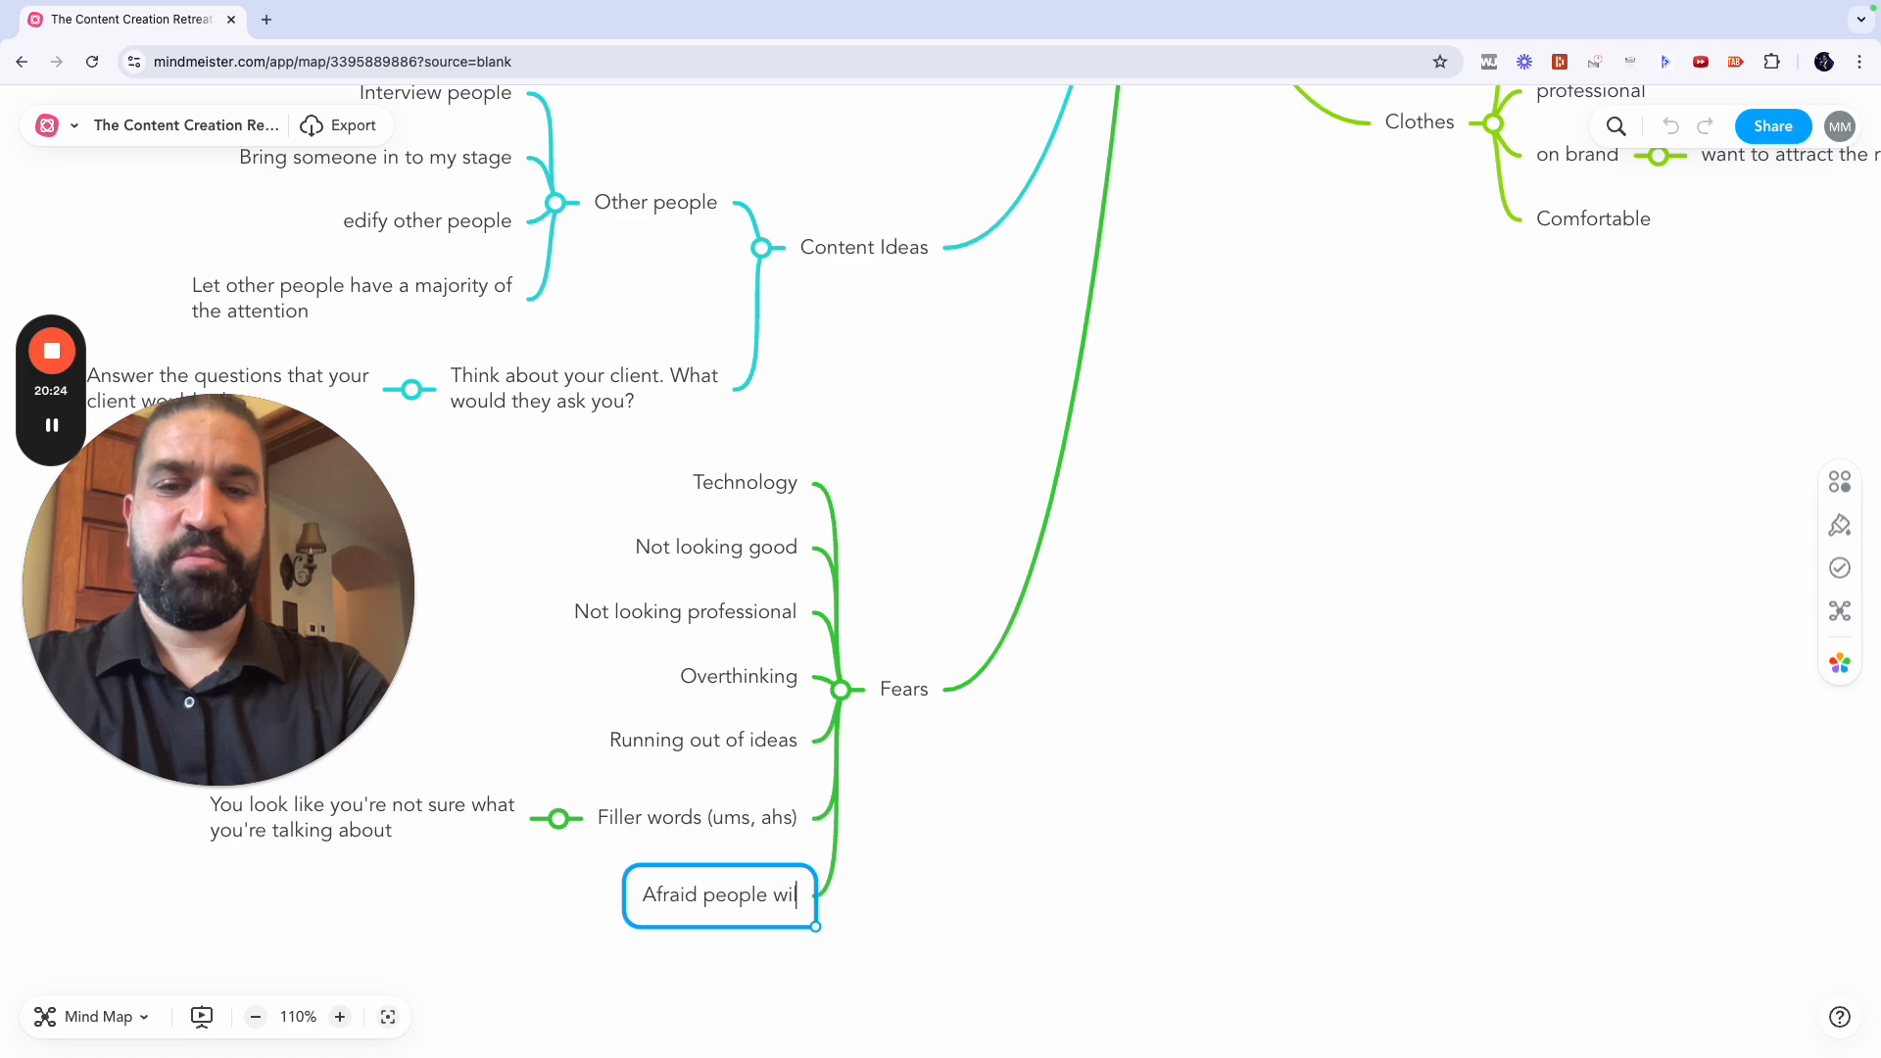
{"action": "type", "text": "ll lose interest"}
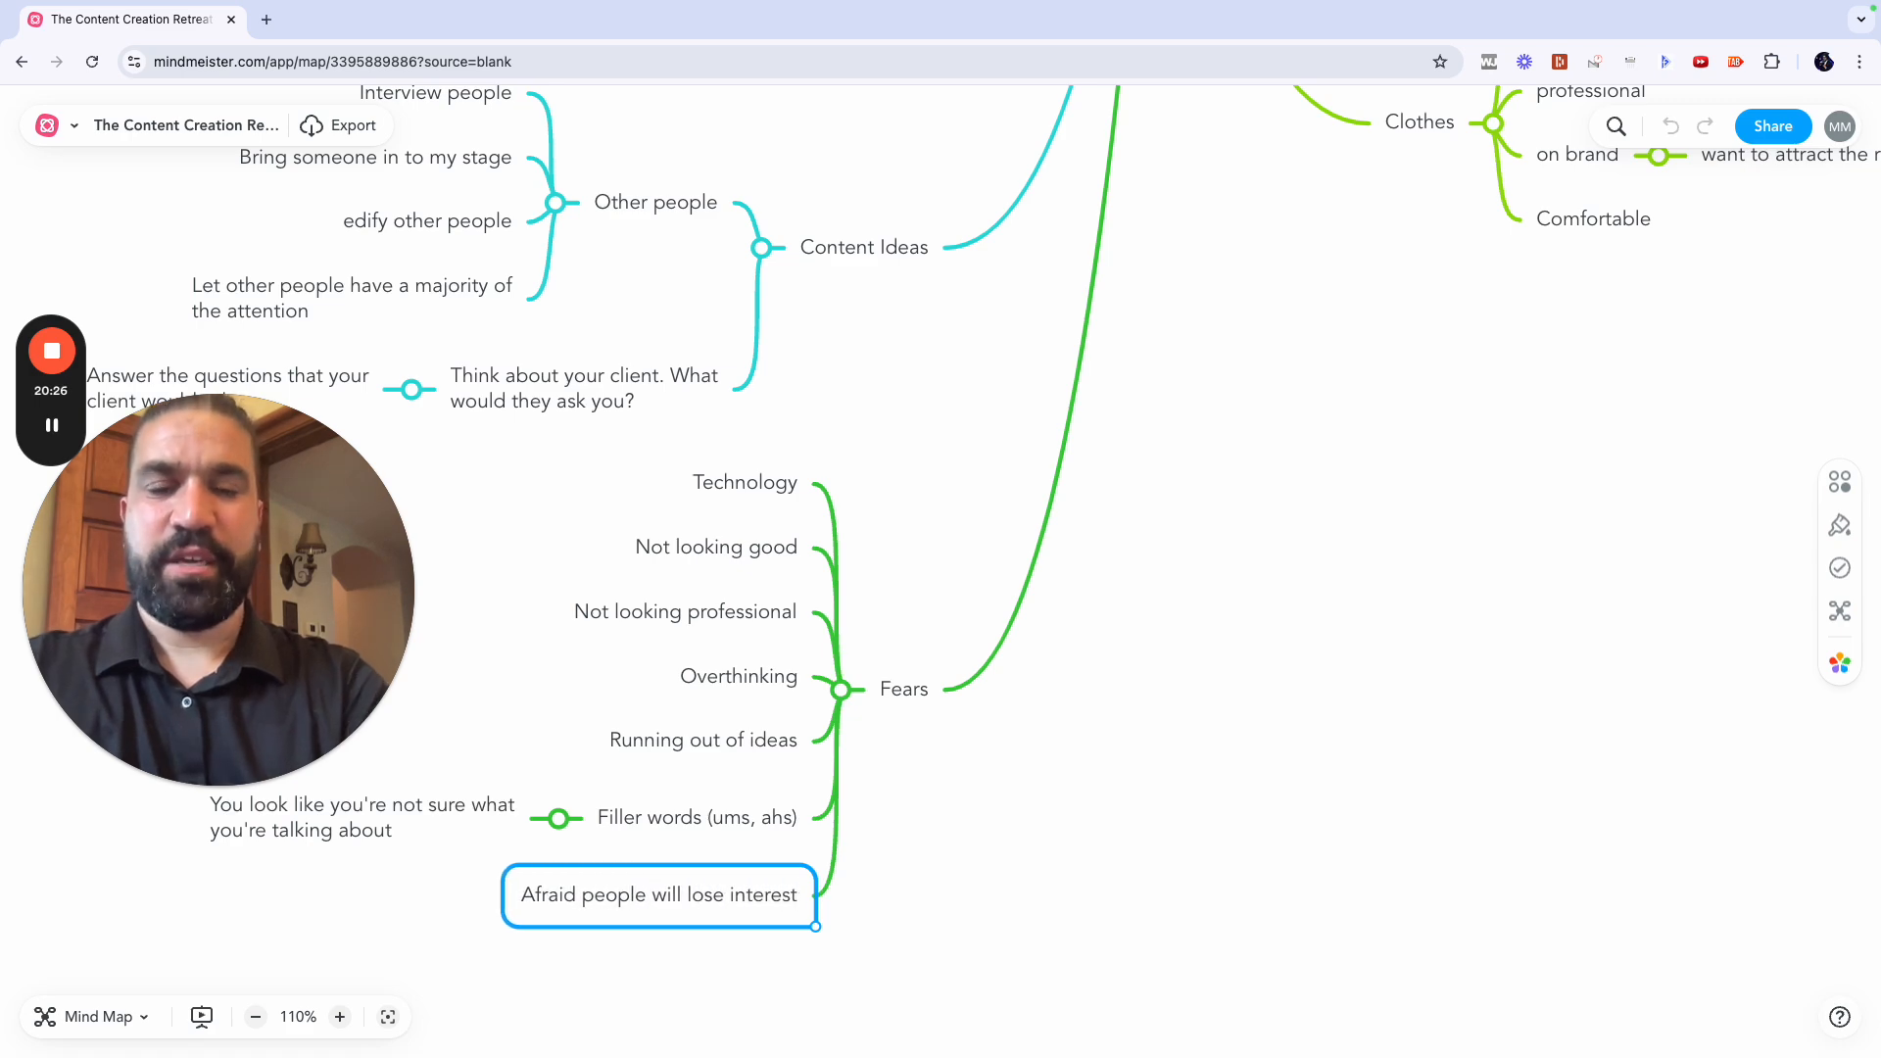
{"action": "left_click", "coordinate": [1156, 691]}
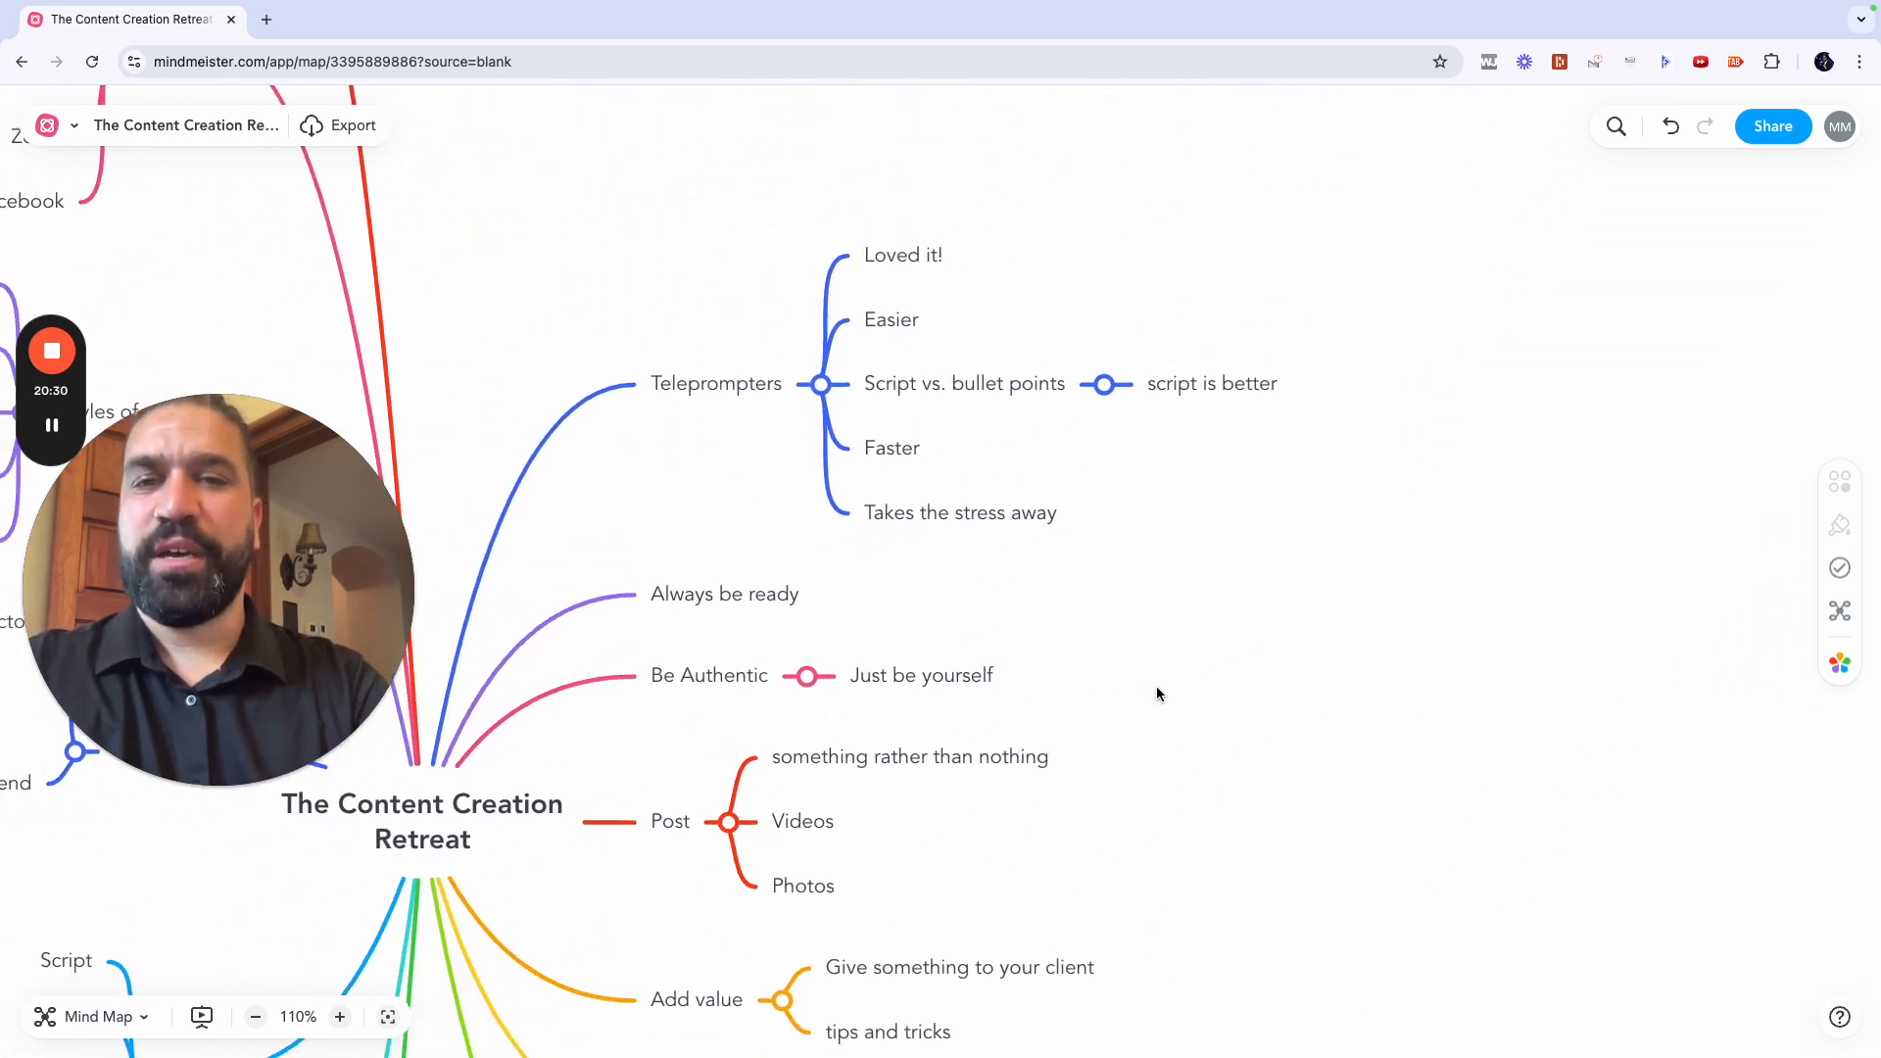
Step: Add a main topic named "This group" to the central topic and give it the subtopic "Great group"
{"action": "left_click", "coordinate": [585, 827]}
{"action": "key", "text": "Tab"}
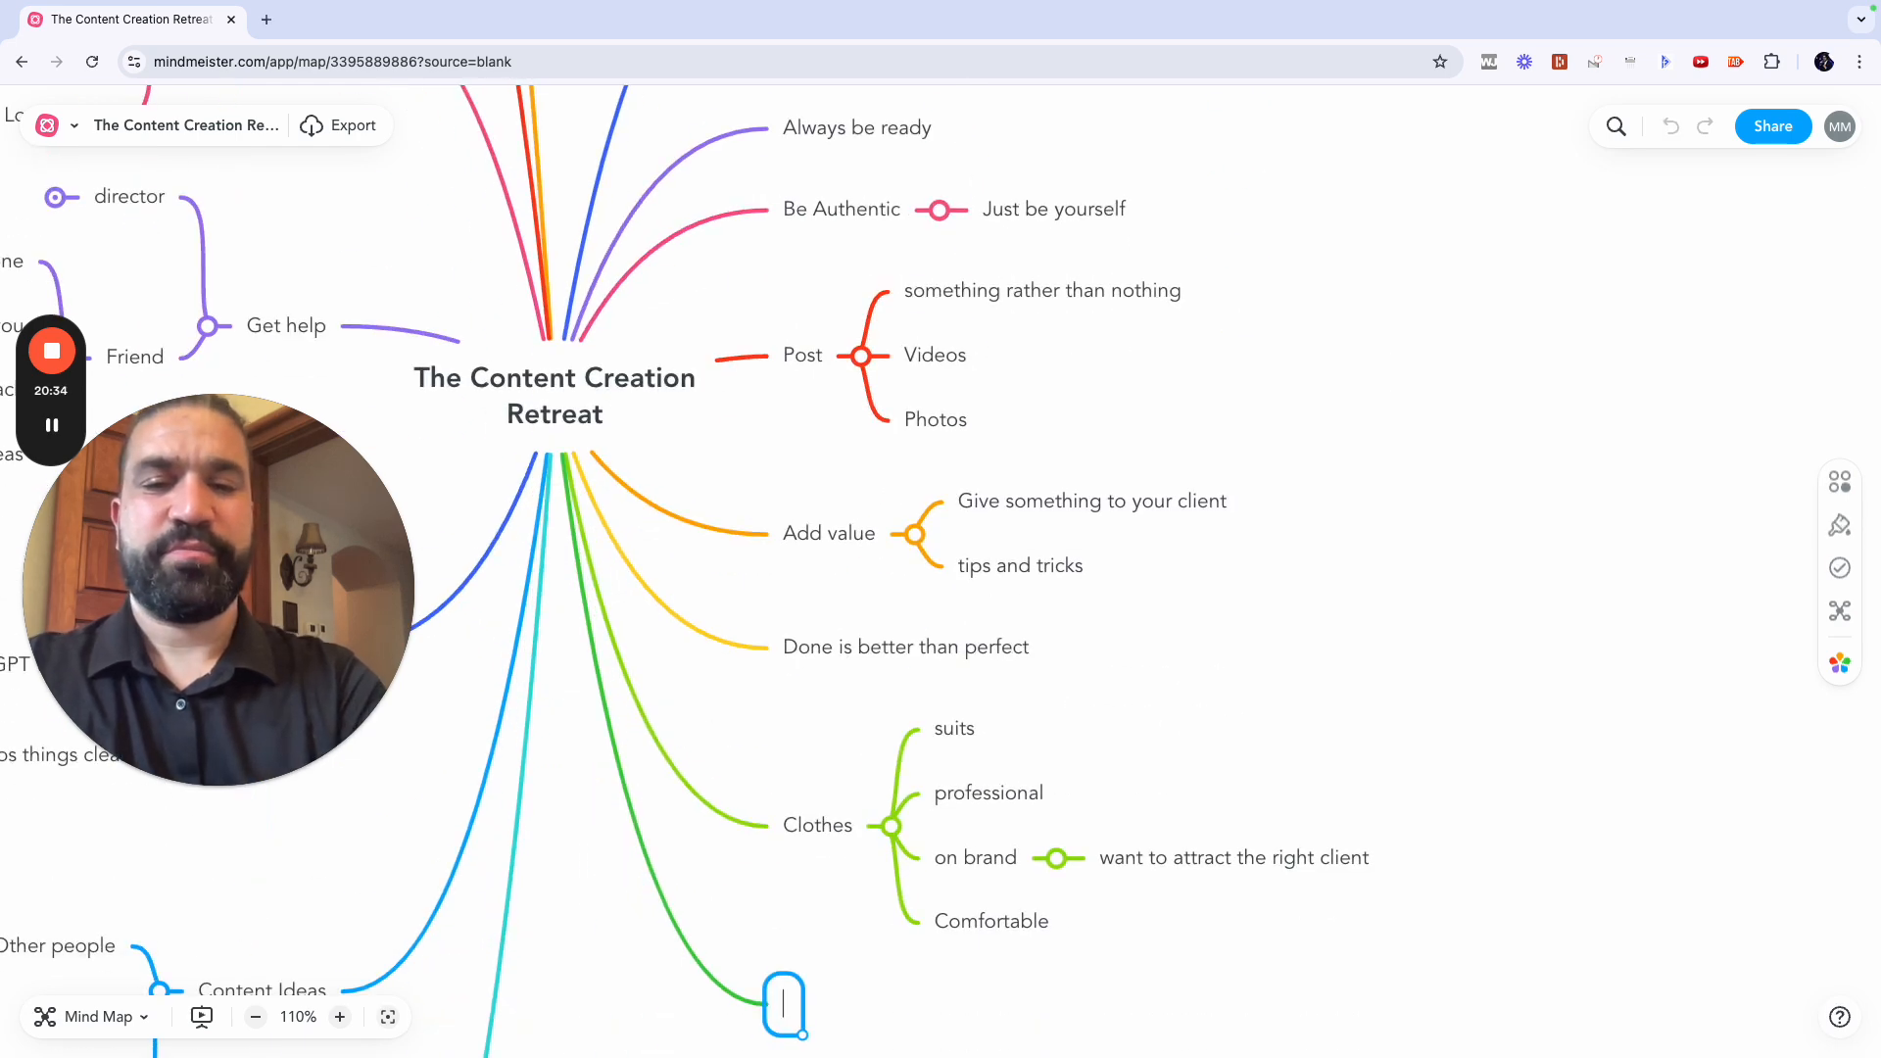
{"action": "type", "text": "This group"}
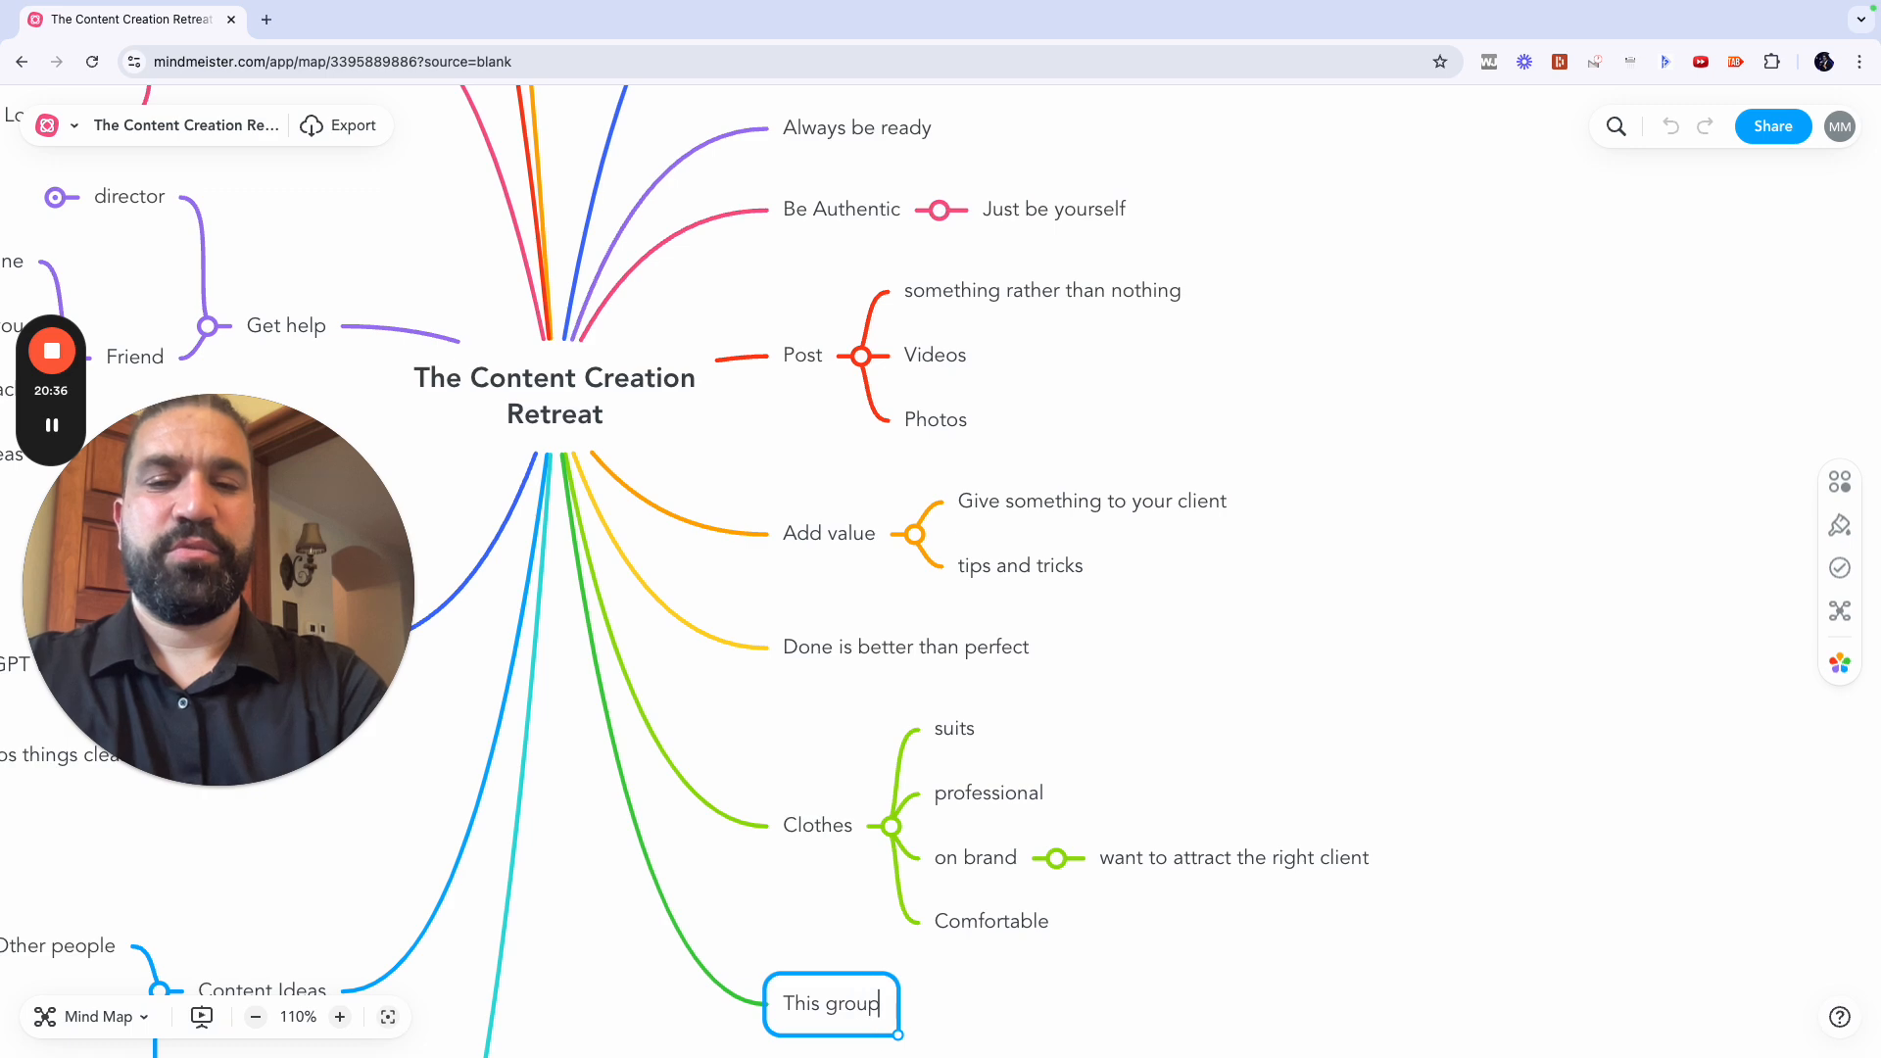
{"action": "key", "text": "Tab"}
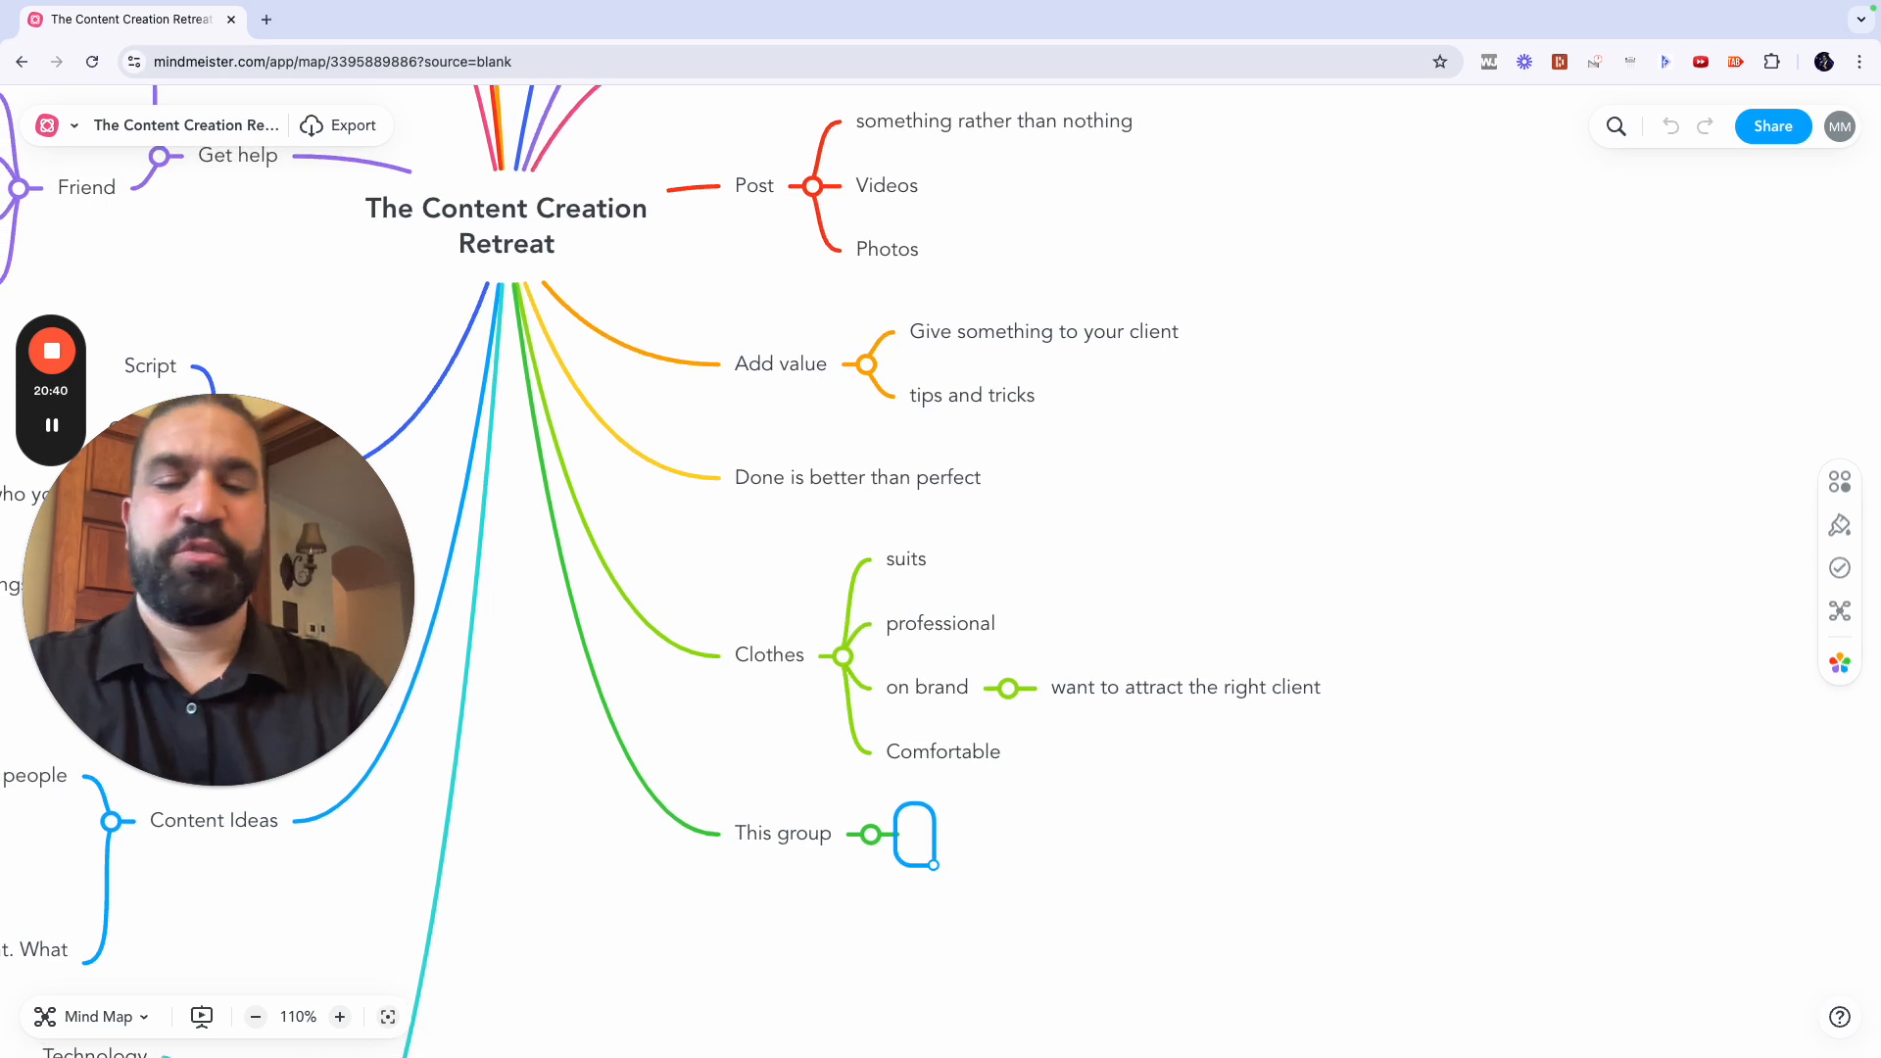
{"action": "type", "text": "Great groups"}
{"action": "key", "text": "Tab"}
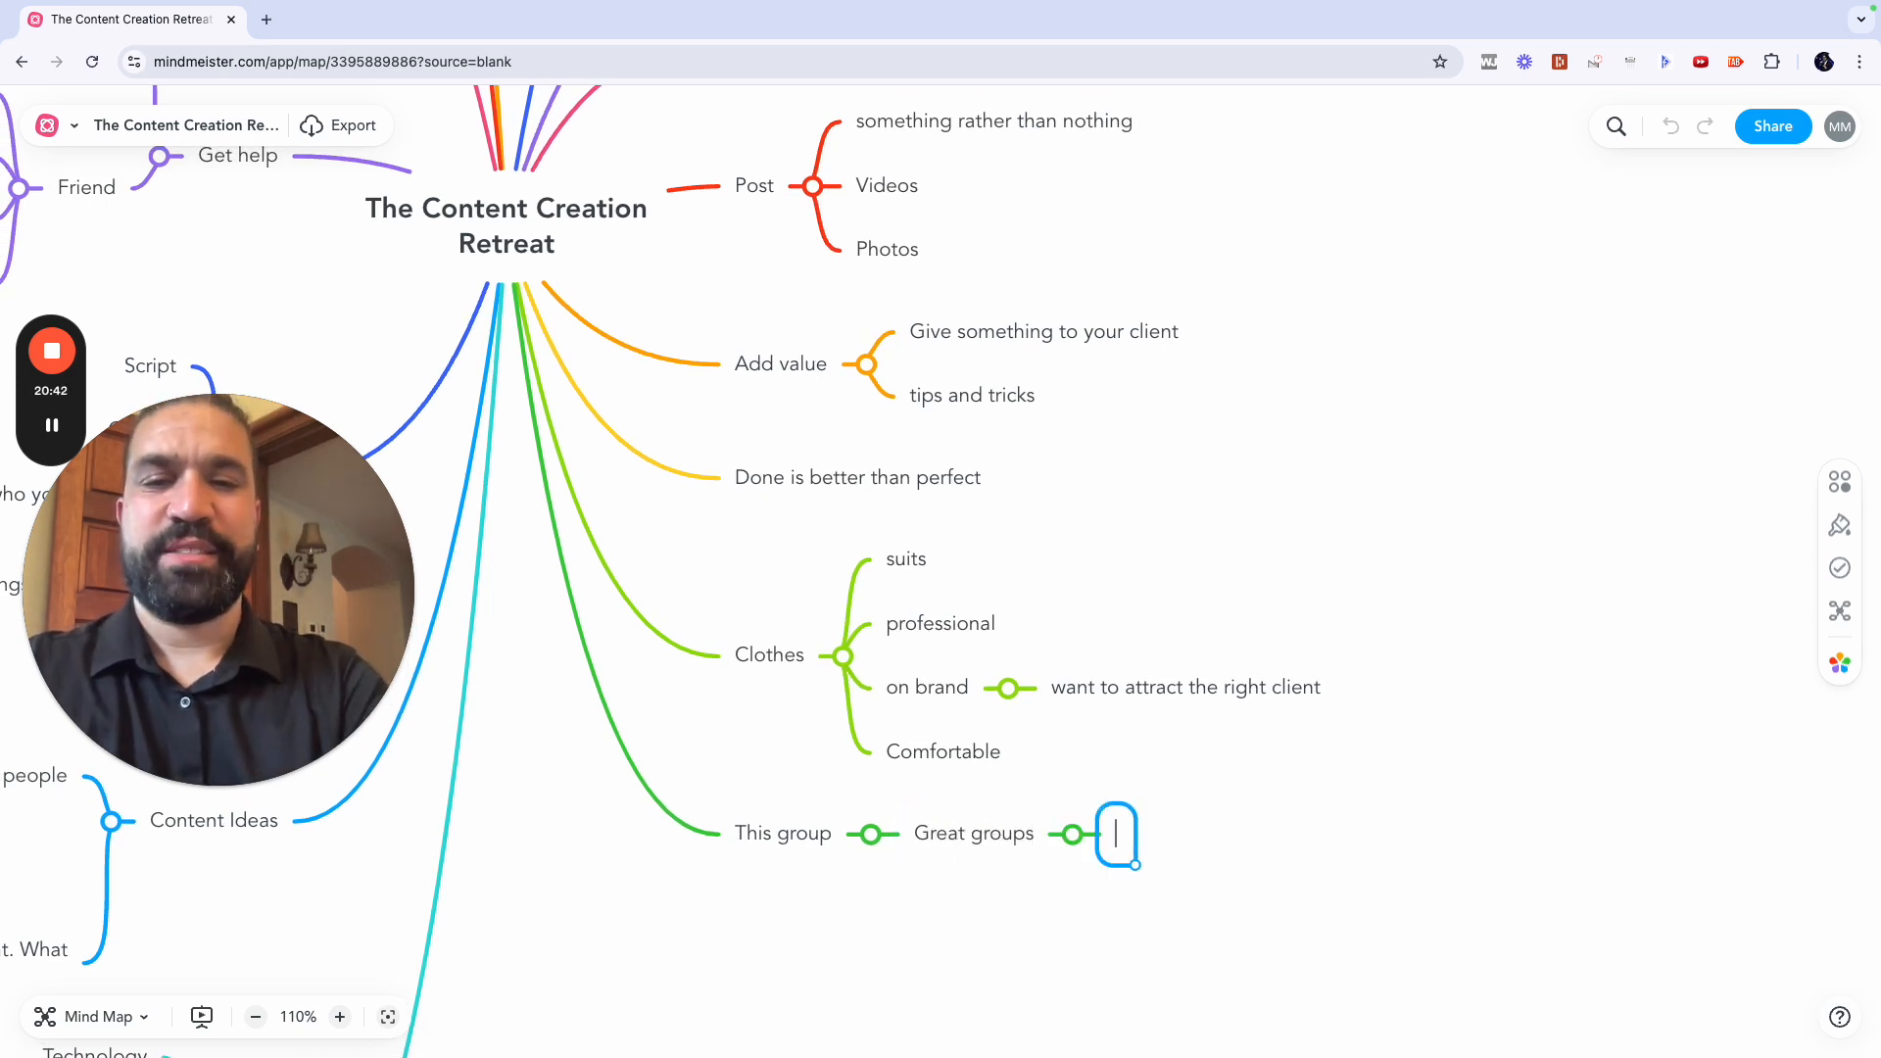
{"action": "double_click", "coordinate": [995, 835]}
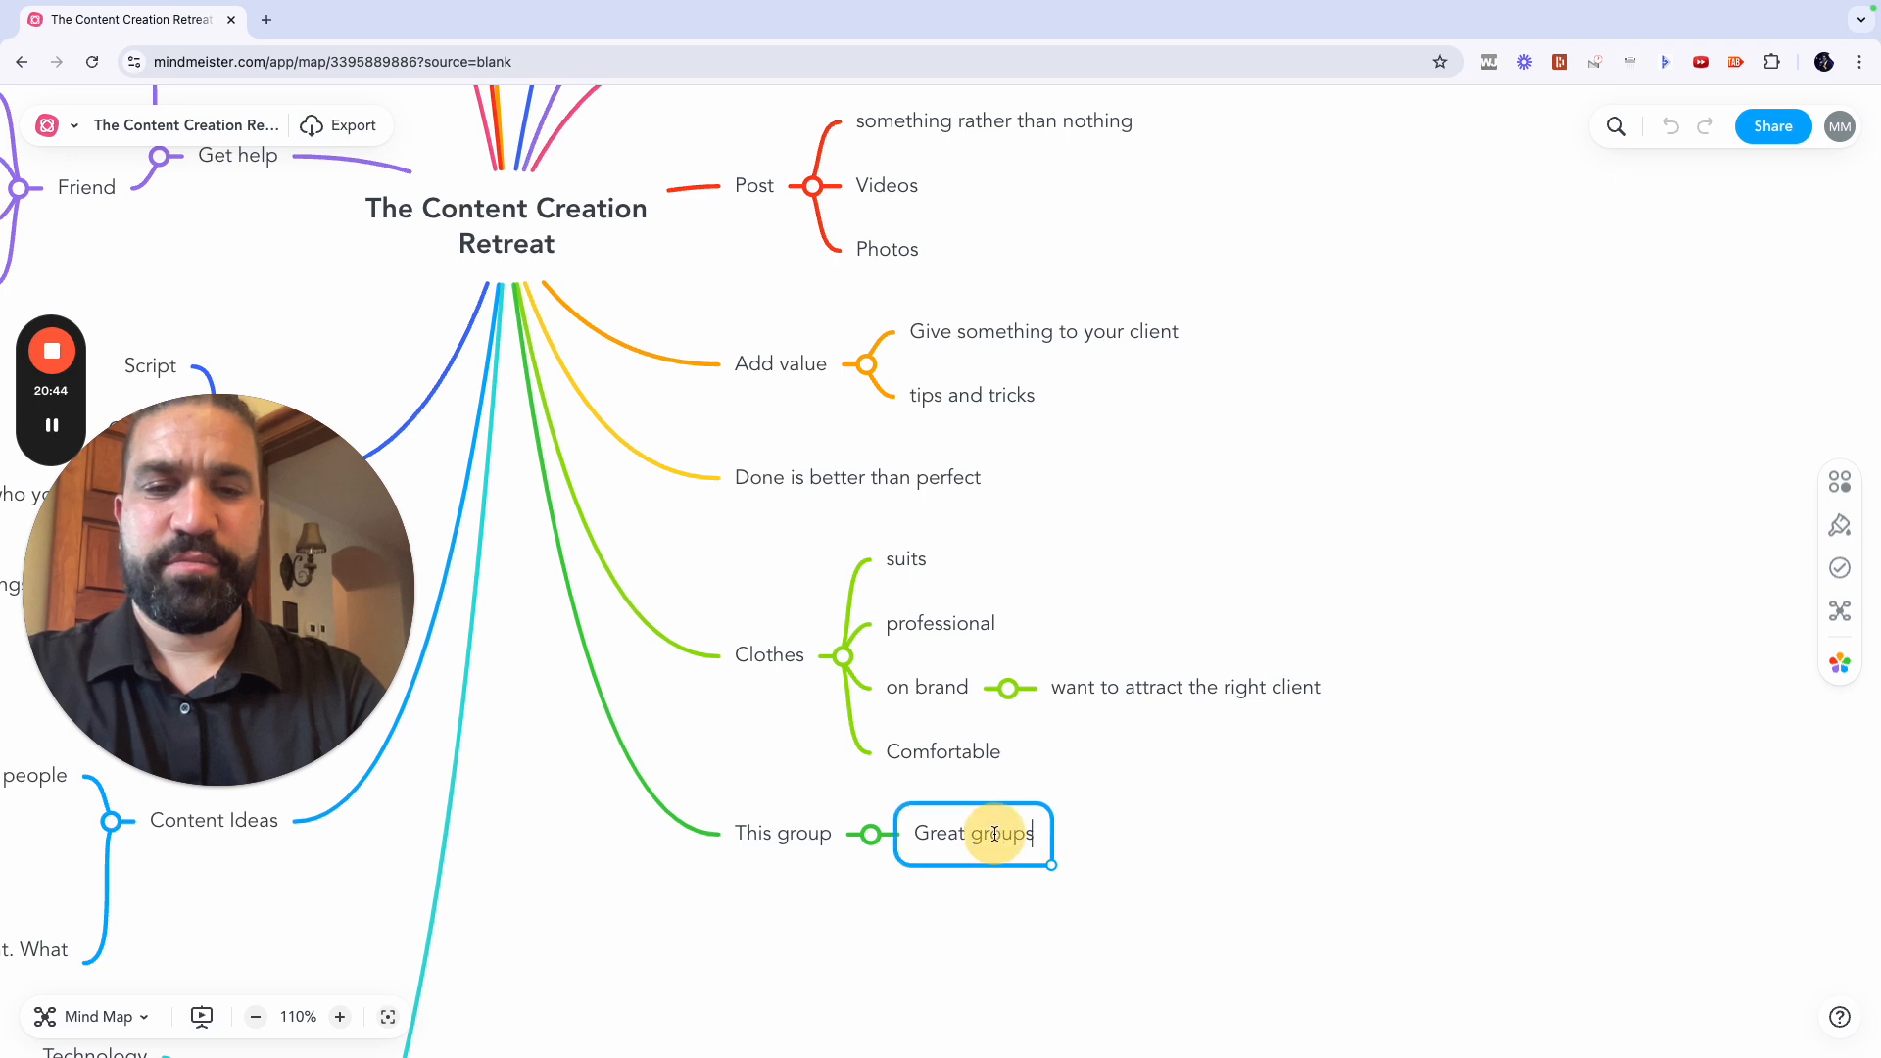
{"action": "key", "text": "Right"}
{"action": "key", "text": "BackSpace"}
Step: Add the subtopics "Good energy", "Professionals" and "Supportive" under Great group
{"action": "key", "text": "Tab"}
{"action": "type", "text": "Good energy"}
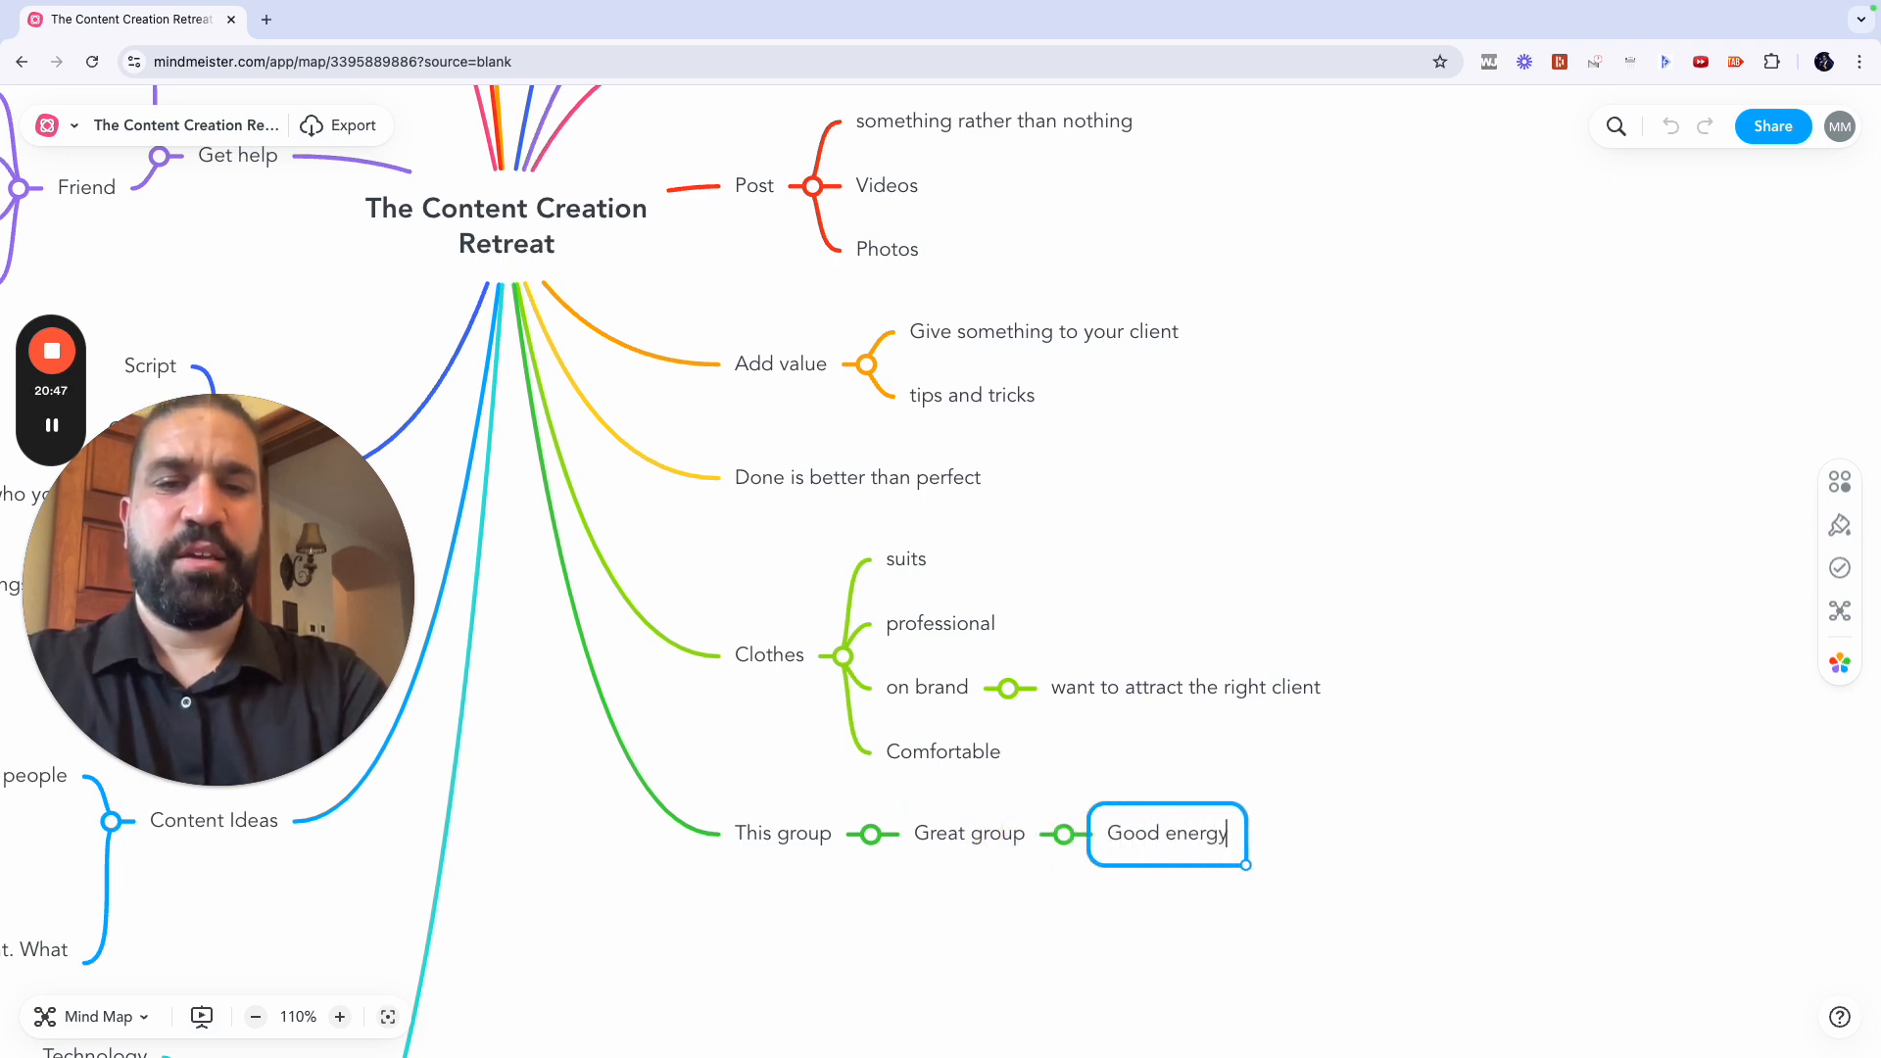
{"action": "key", "text": "Return"}
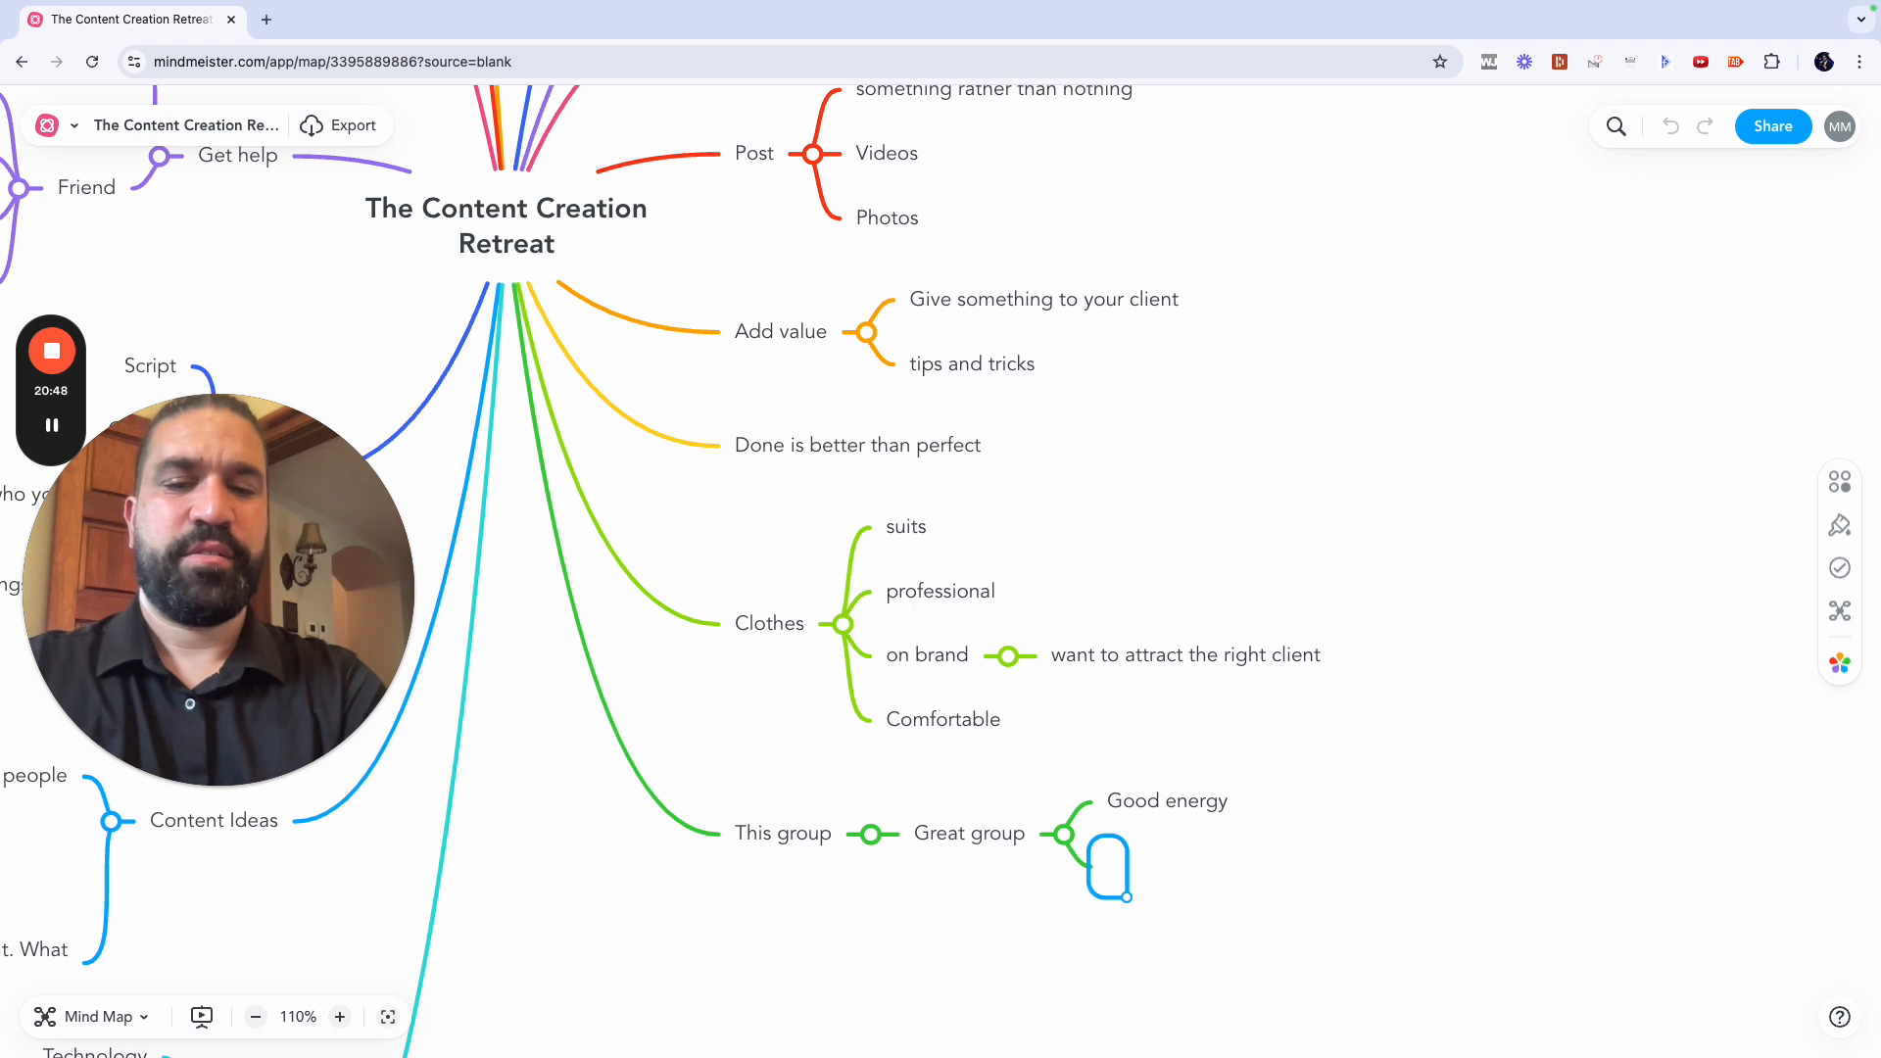
{"action": "type", "text": "Professionals"}
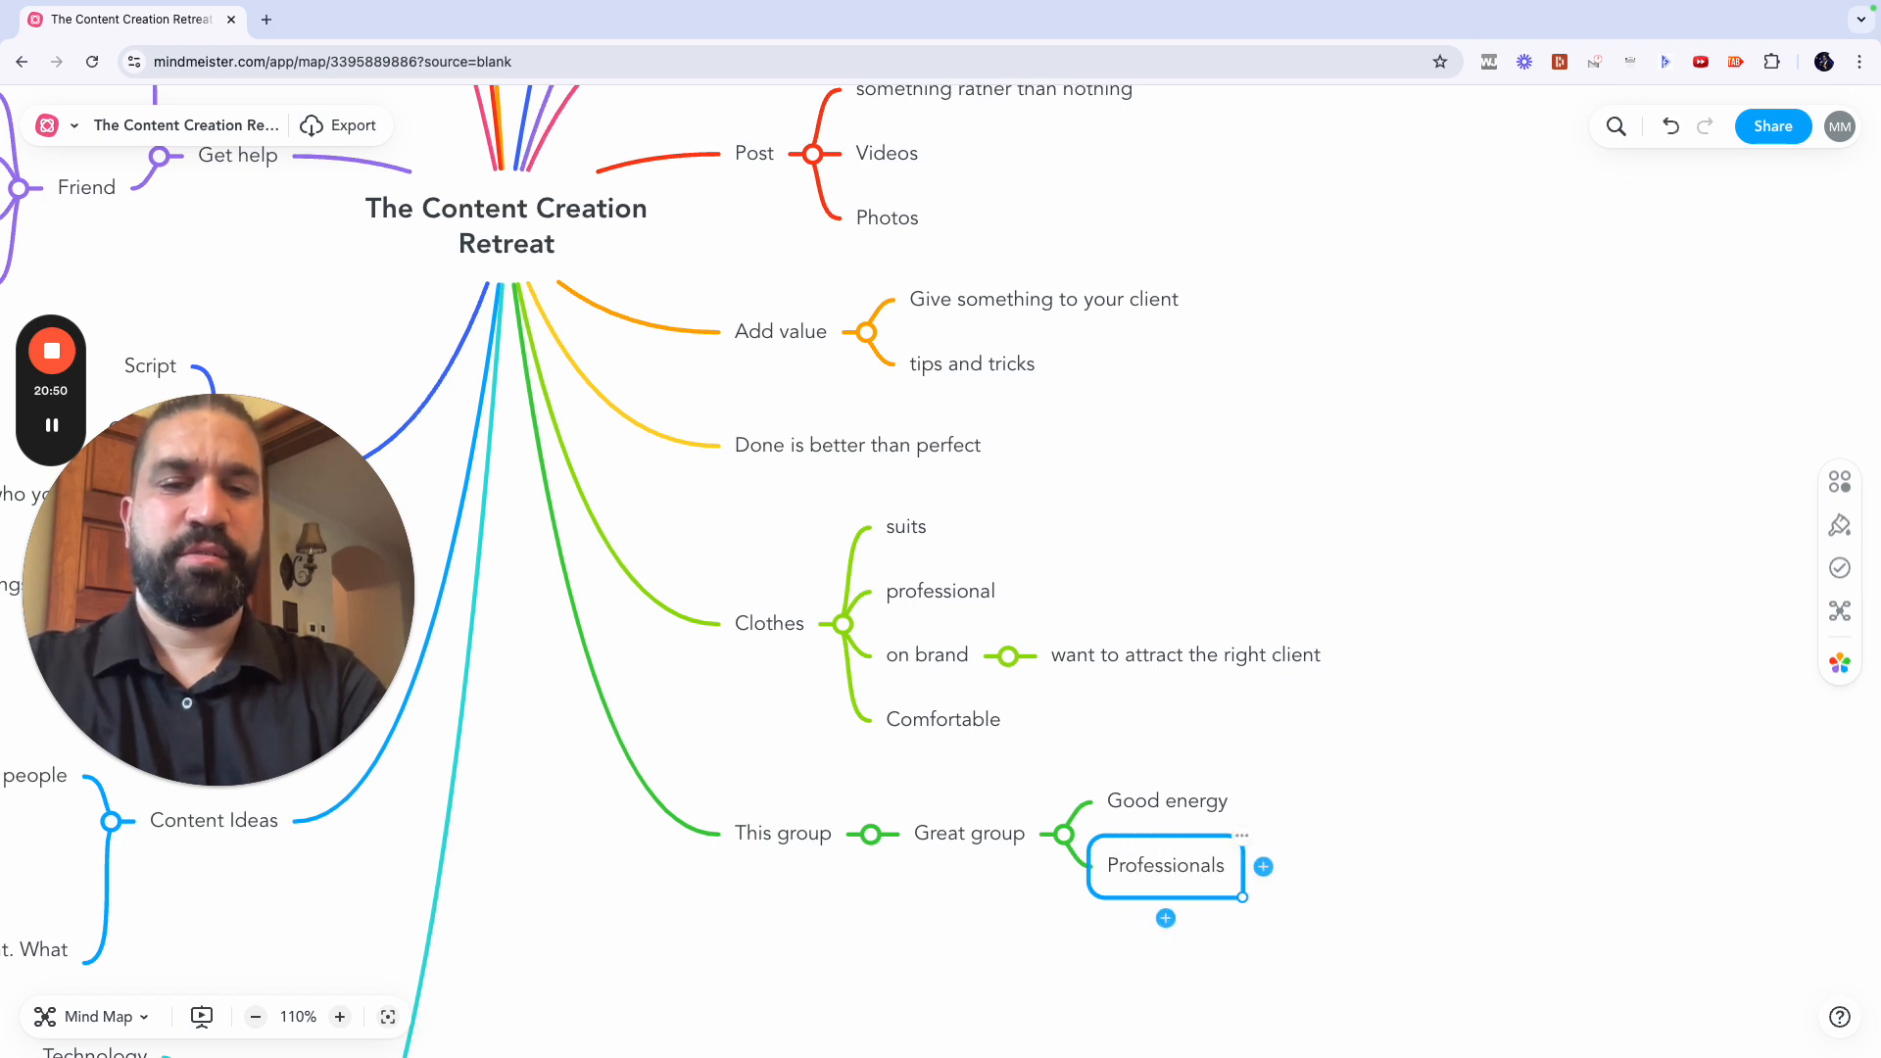
{"action": "key", "text": "Return"}
{"action": "type", "text": "Support"}
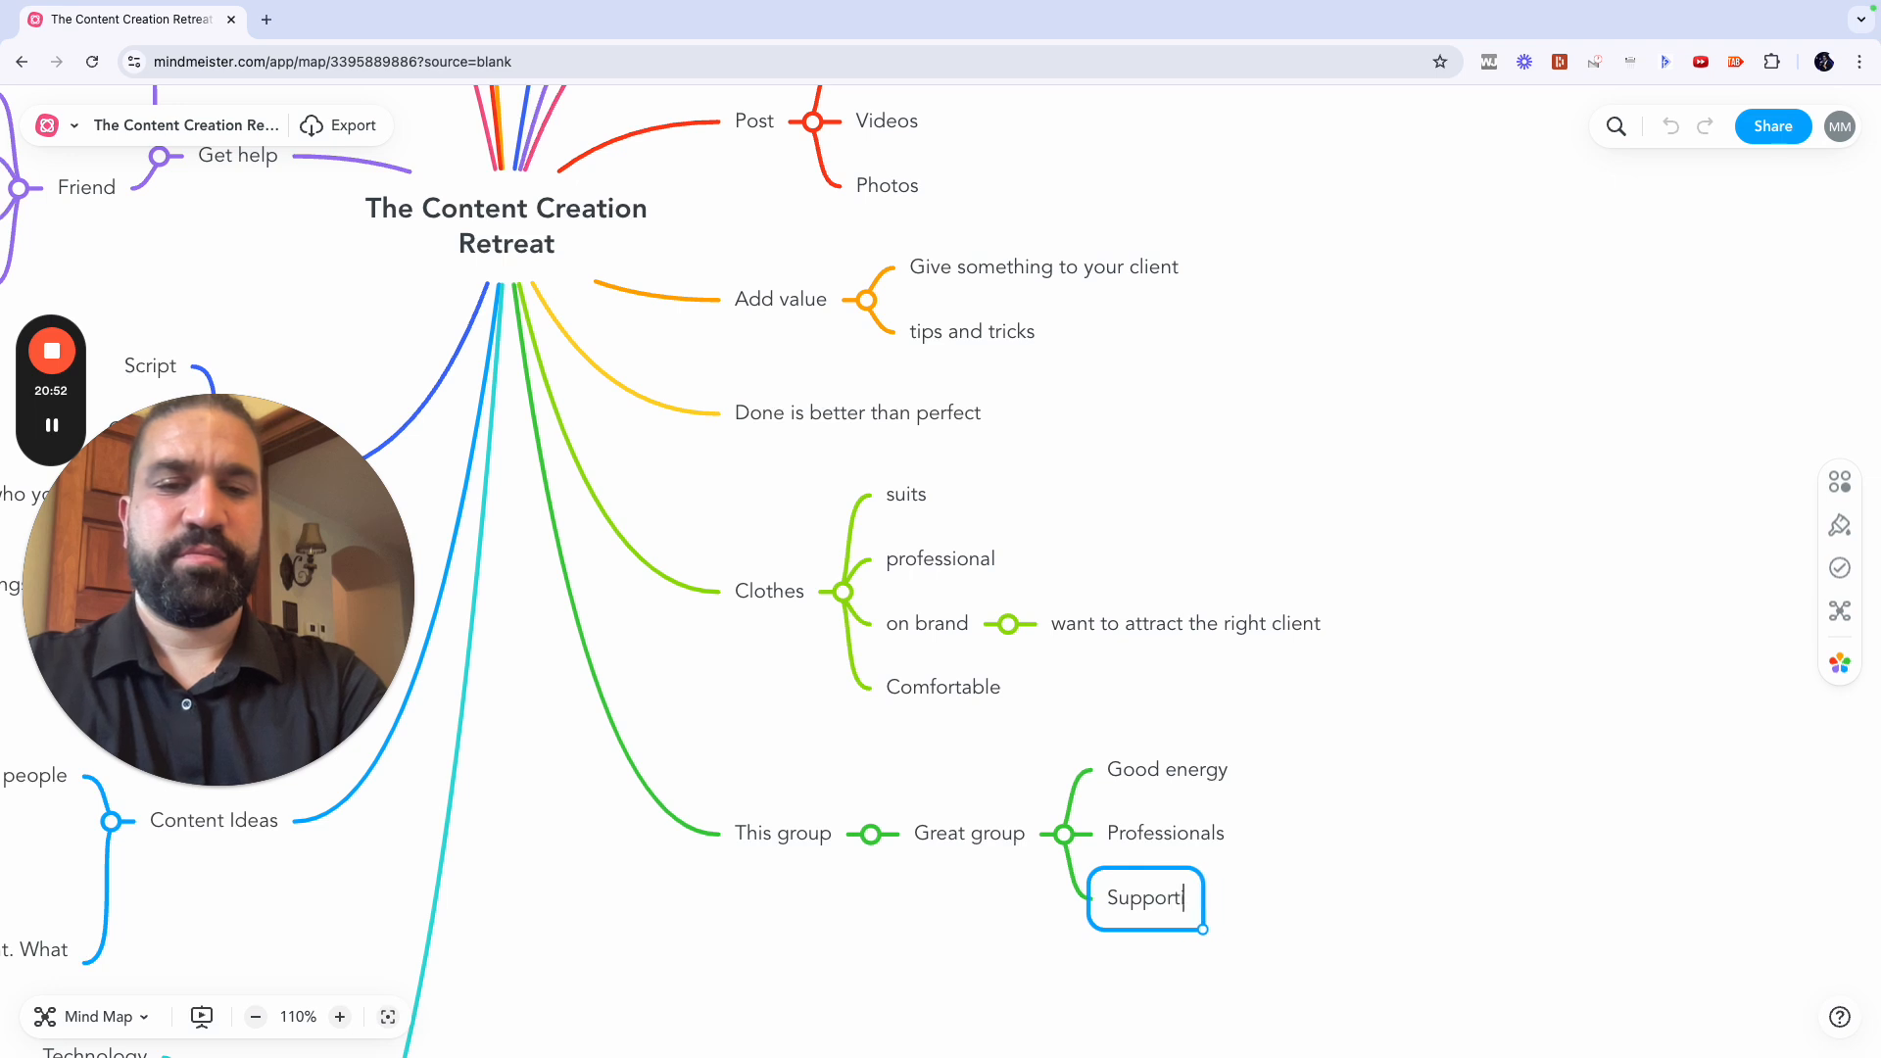
{"action": "type", "text": "ive"}
Step: Add the subtopics "Likeminded", "Successful" and "Fun" under Great group below Supportive
{"action": "key", "text": "Return"}
{"action": "type", "text": "Likemind"}
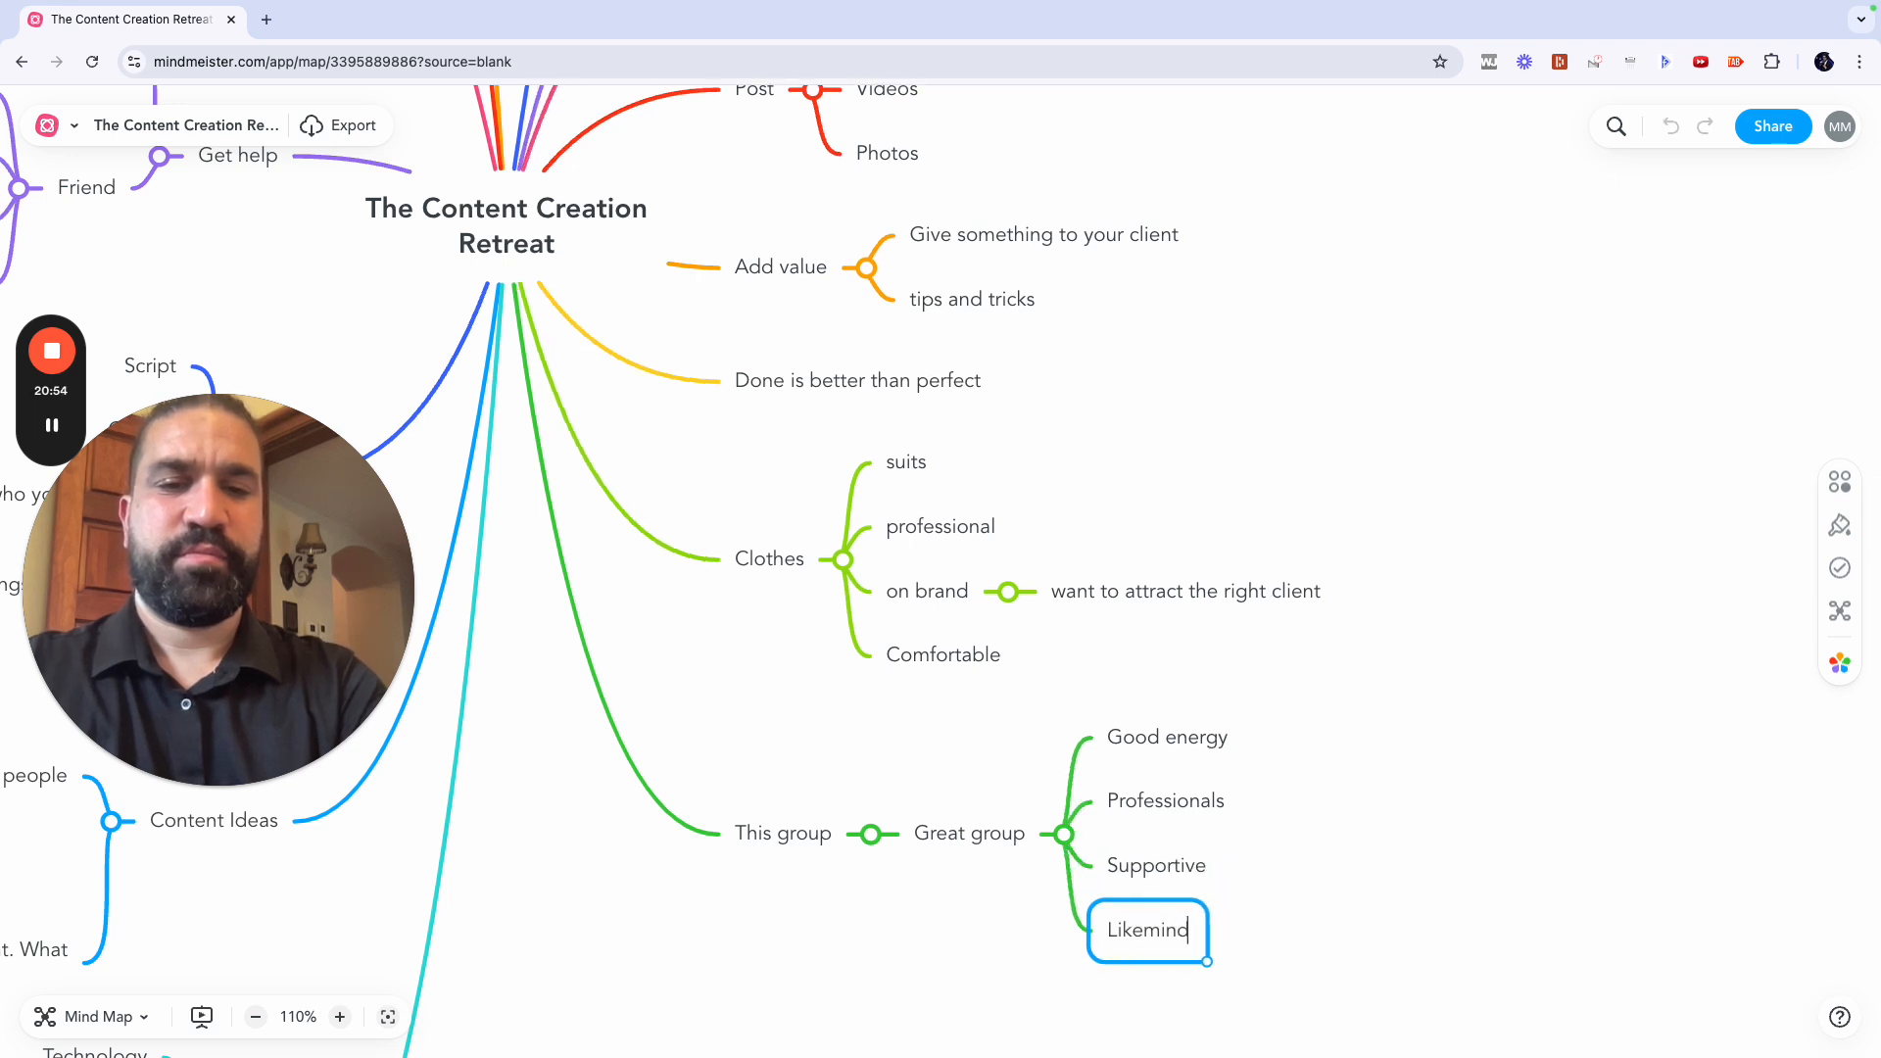
{"action": "type", "text": "ed"}
{"action": "key", "text": "Return"}
{"action": "type", "text": "Successf"}
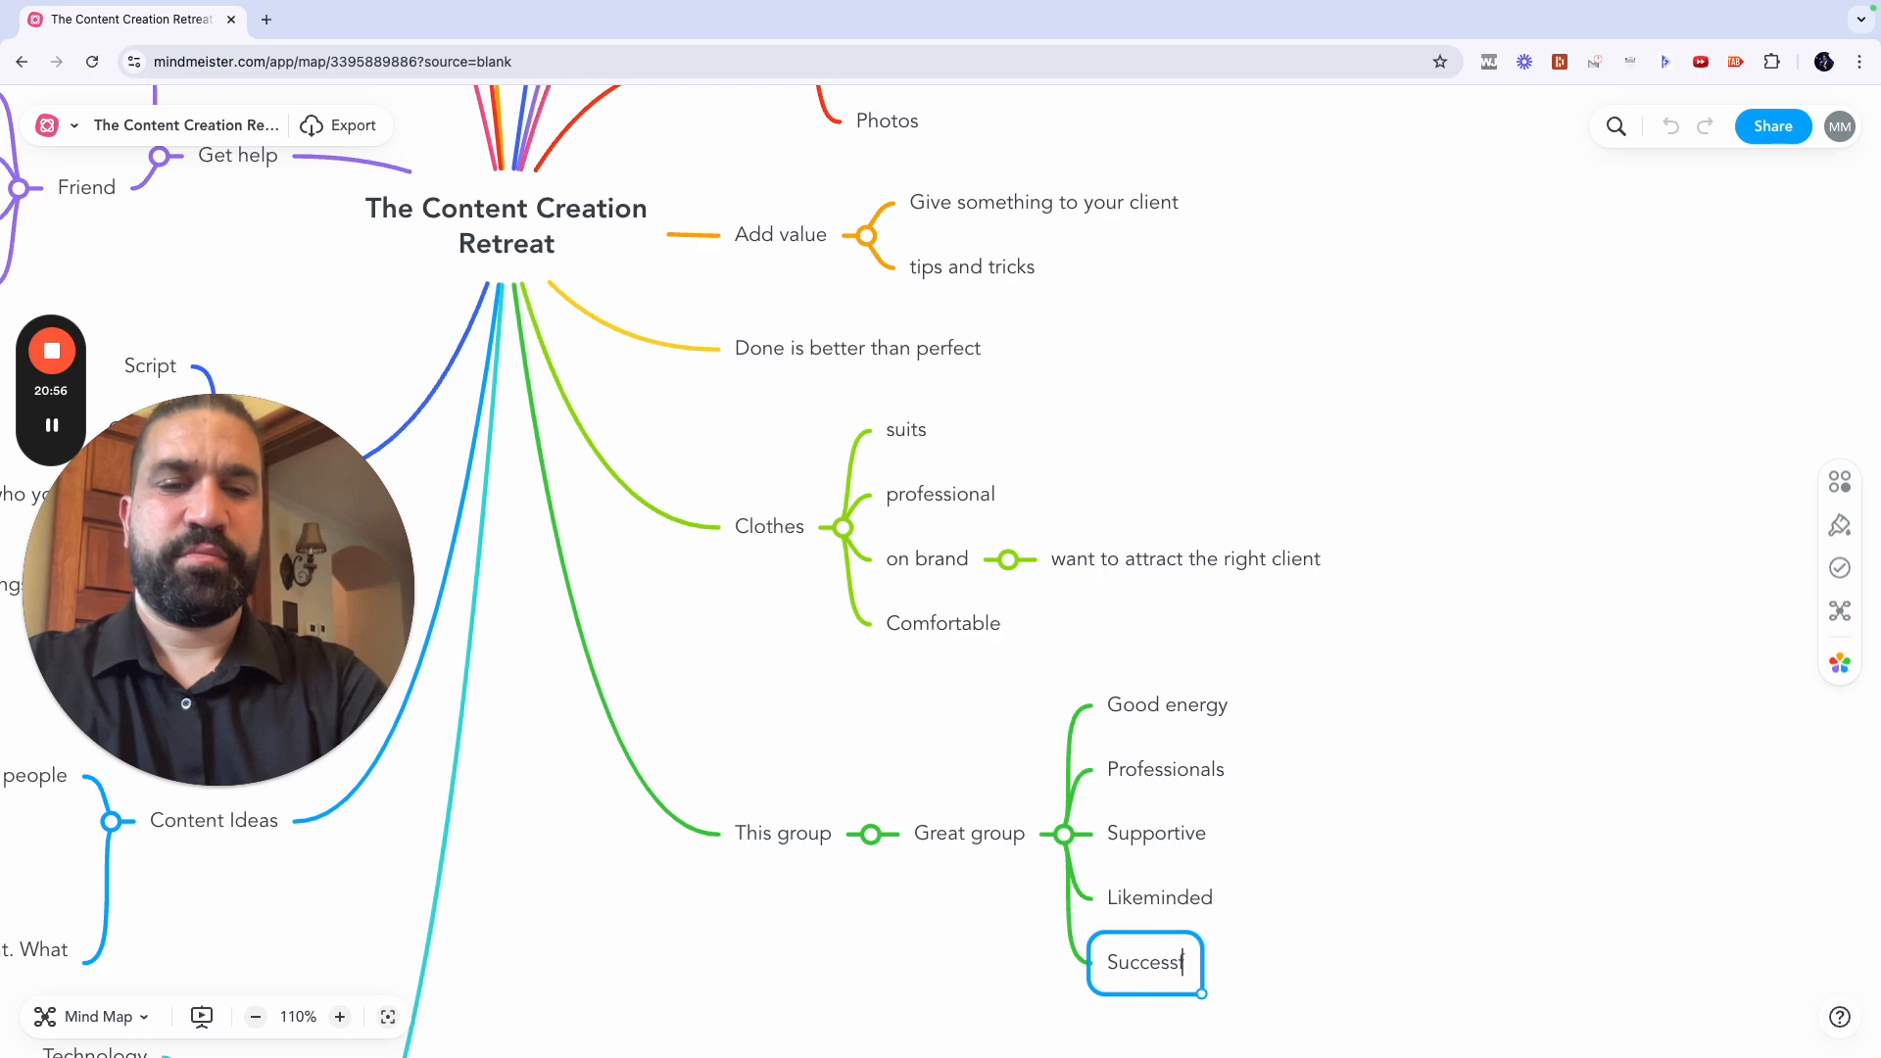
{"action": "type", "text": "ul"}
{"action": "key", "text": "Return"}
{"action": "type", "text": "Fun"}
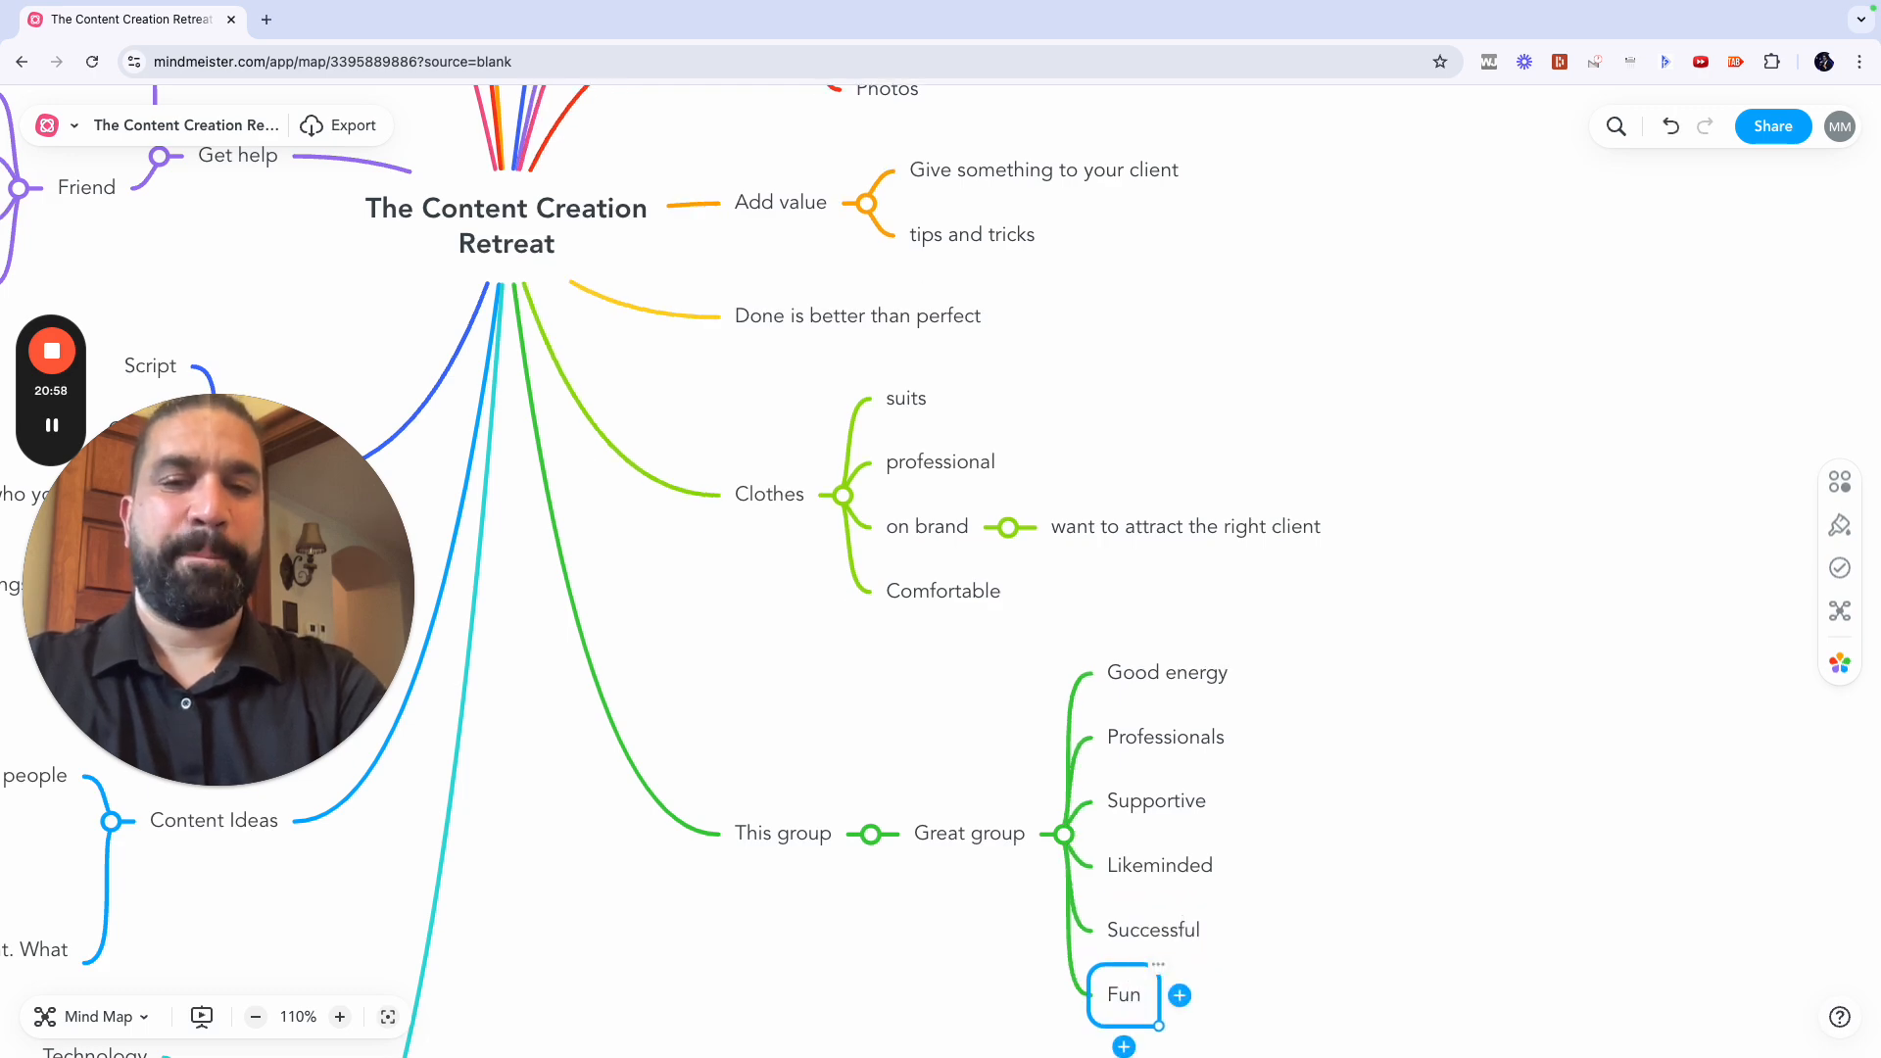
Step: Add the subtopic "You" under Great group below Fun and give it the subtopic "Present"
{"action": "key", "text": "Return"}
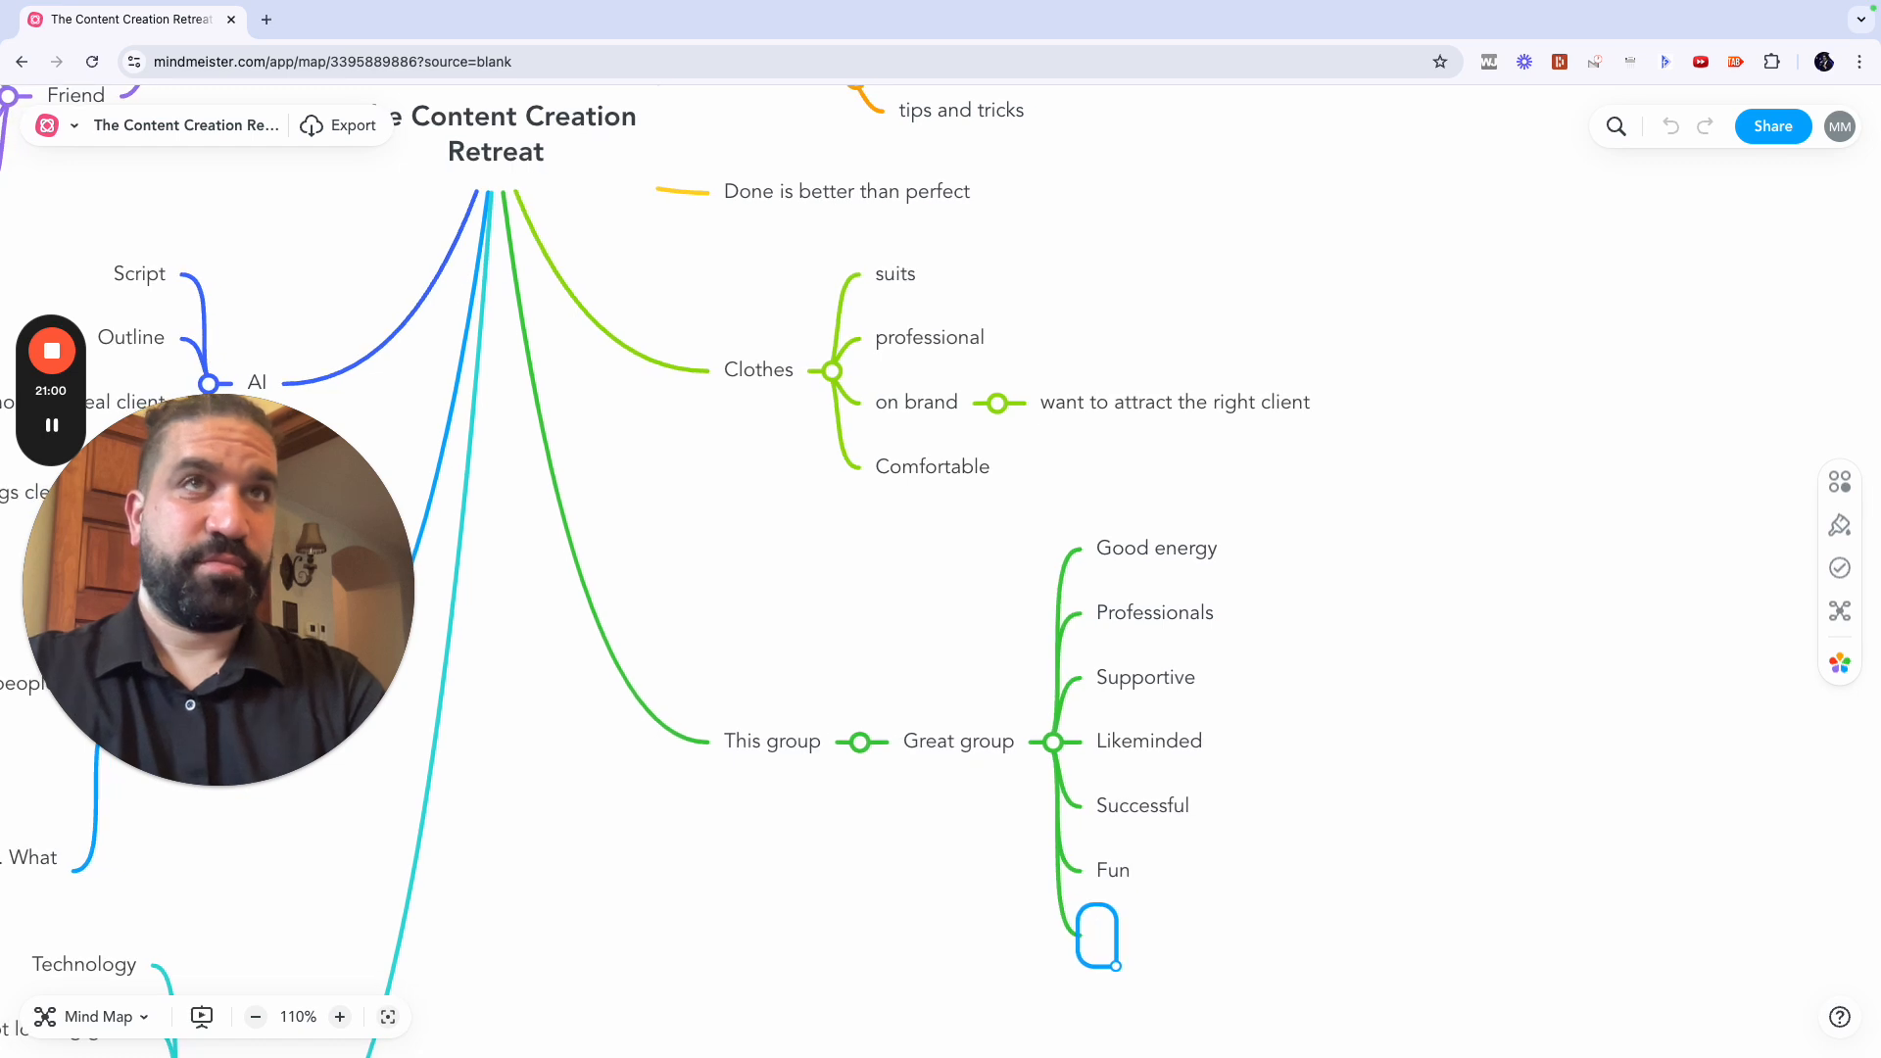
{"action": "left_click", "coordinate": [989, 745]}
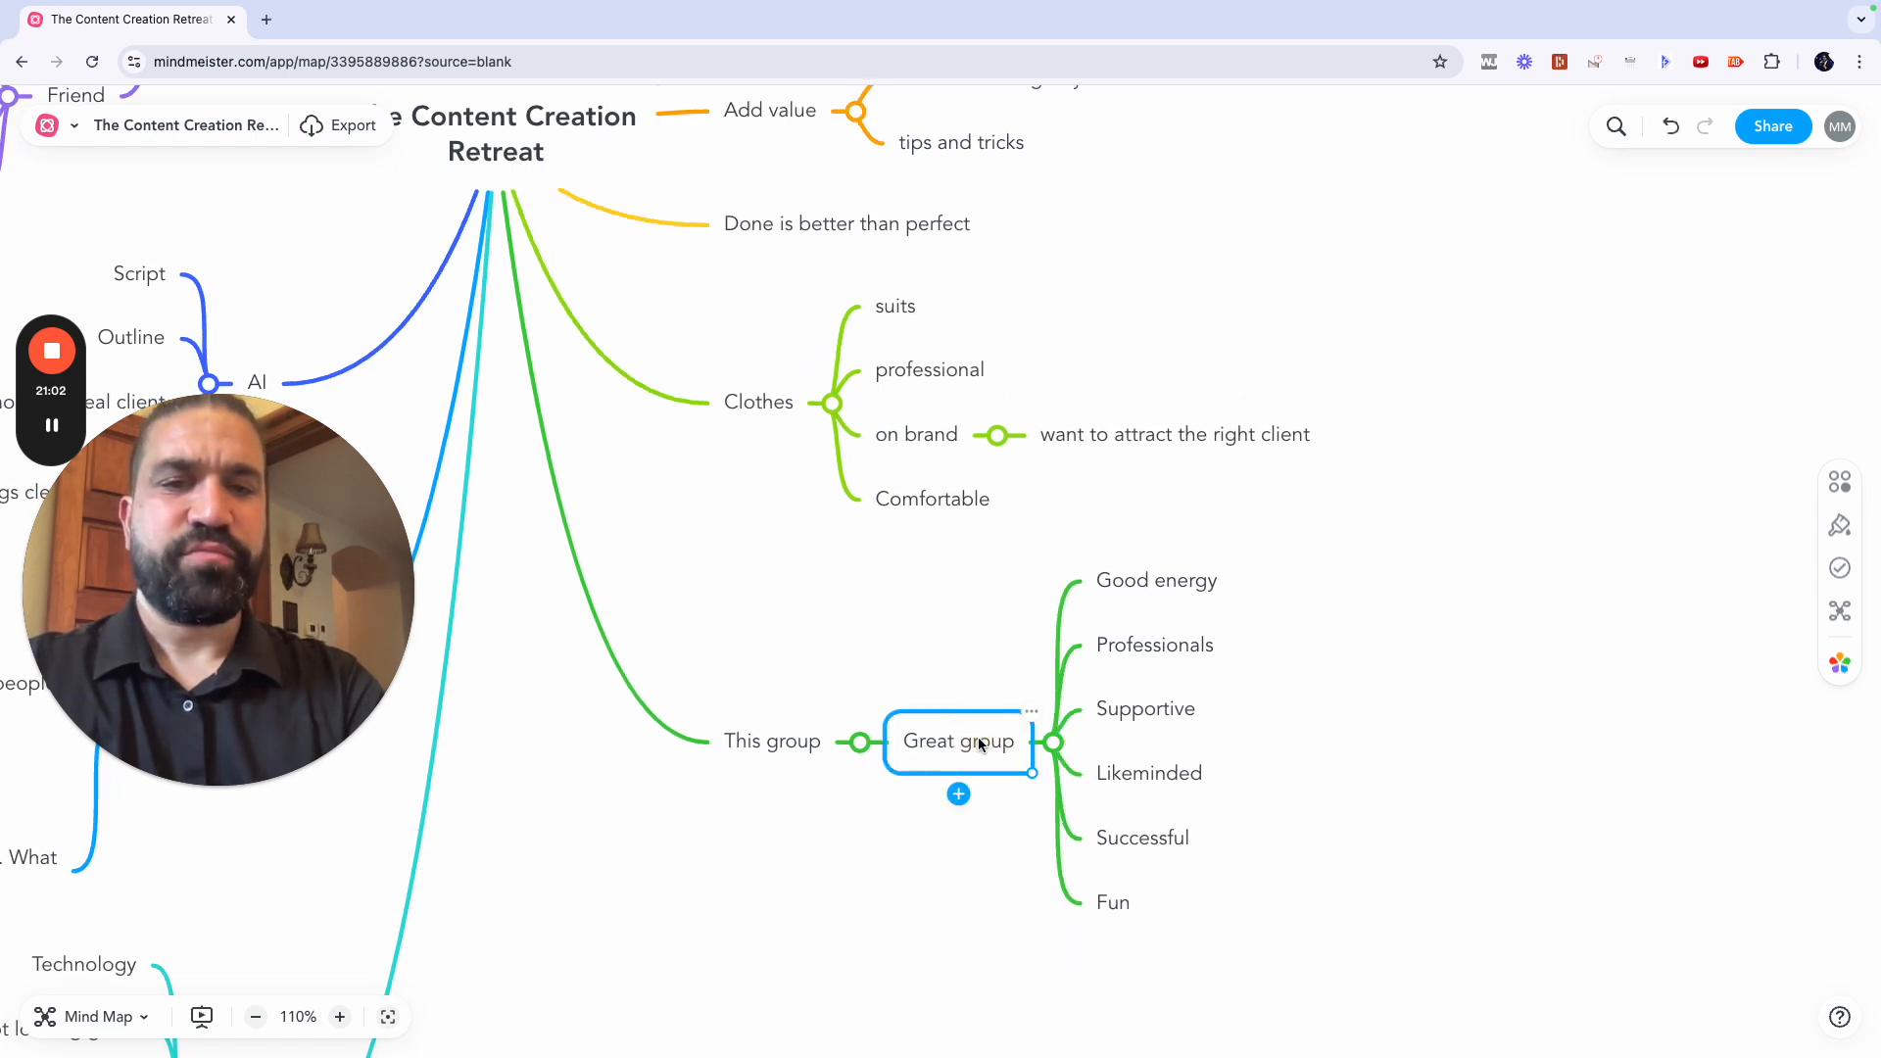
{"action": "key", "text": "Tab"}
{"action": "type", "text": "You"}
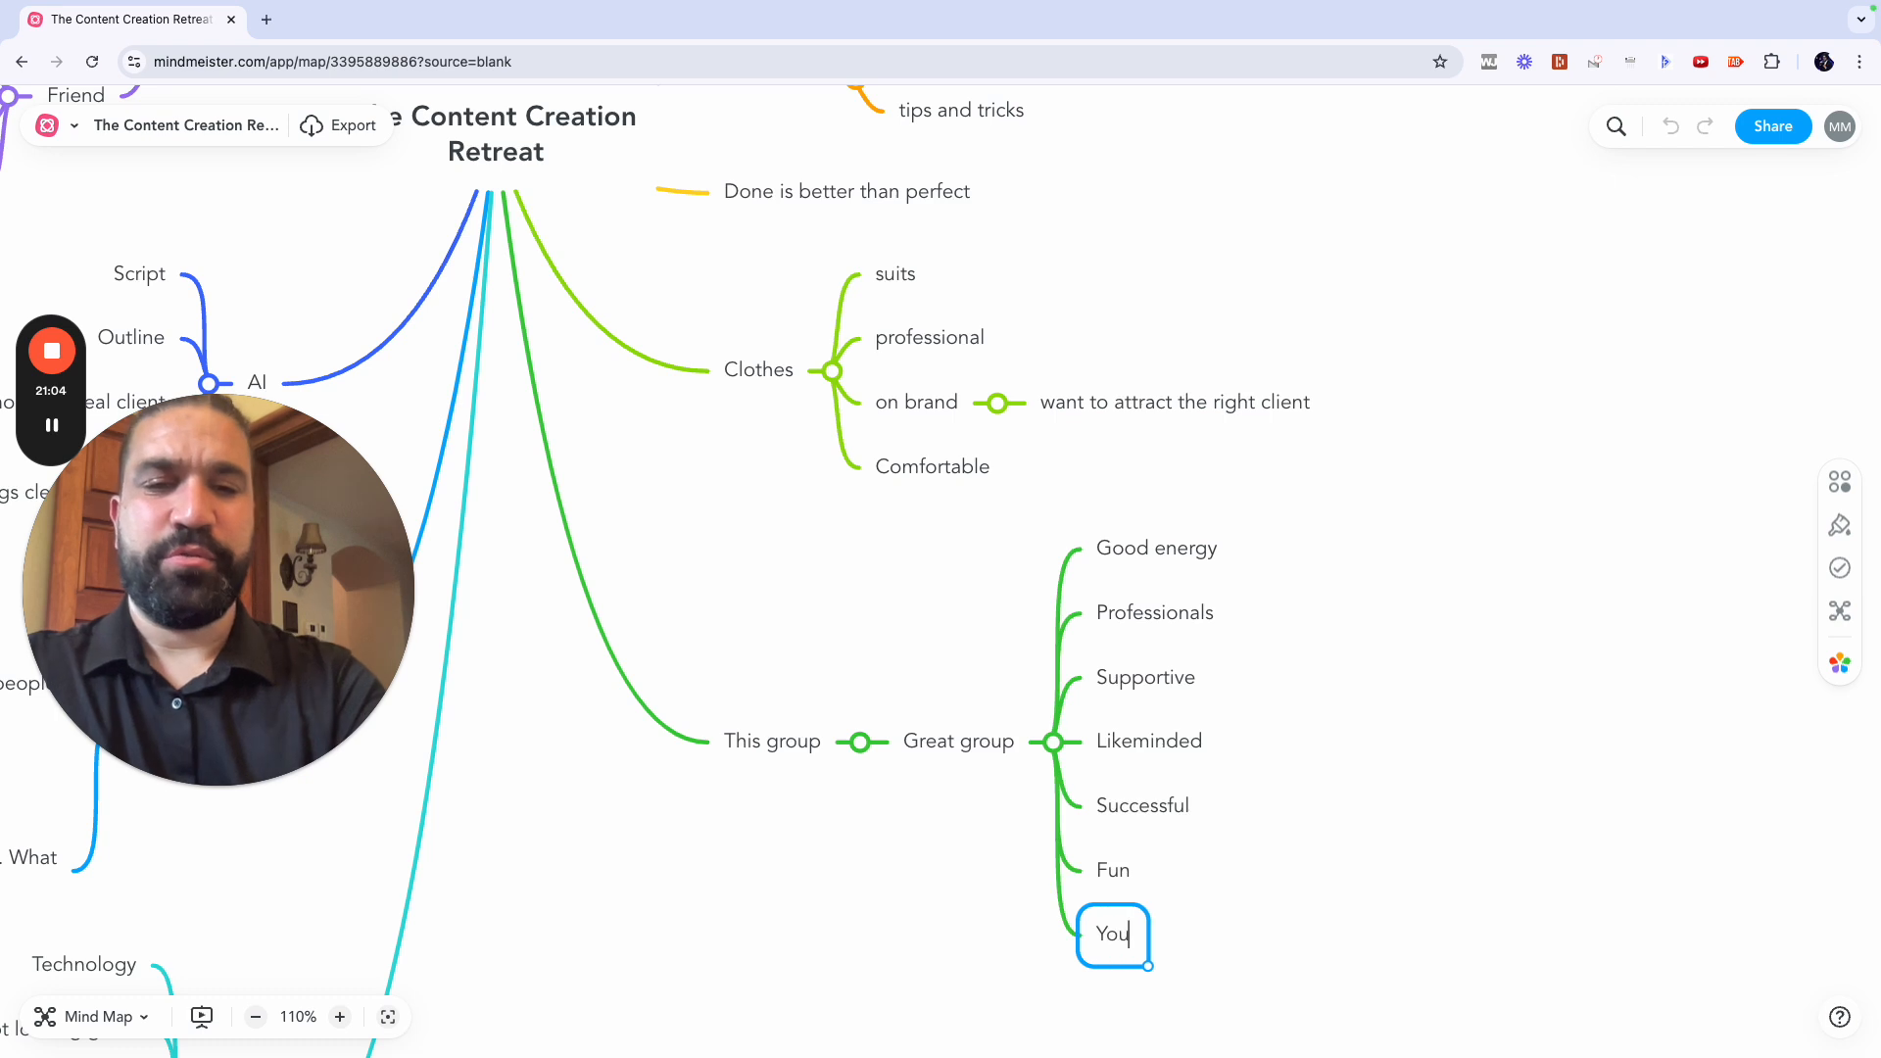
{"action": "key", "text": "Tab"}
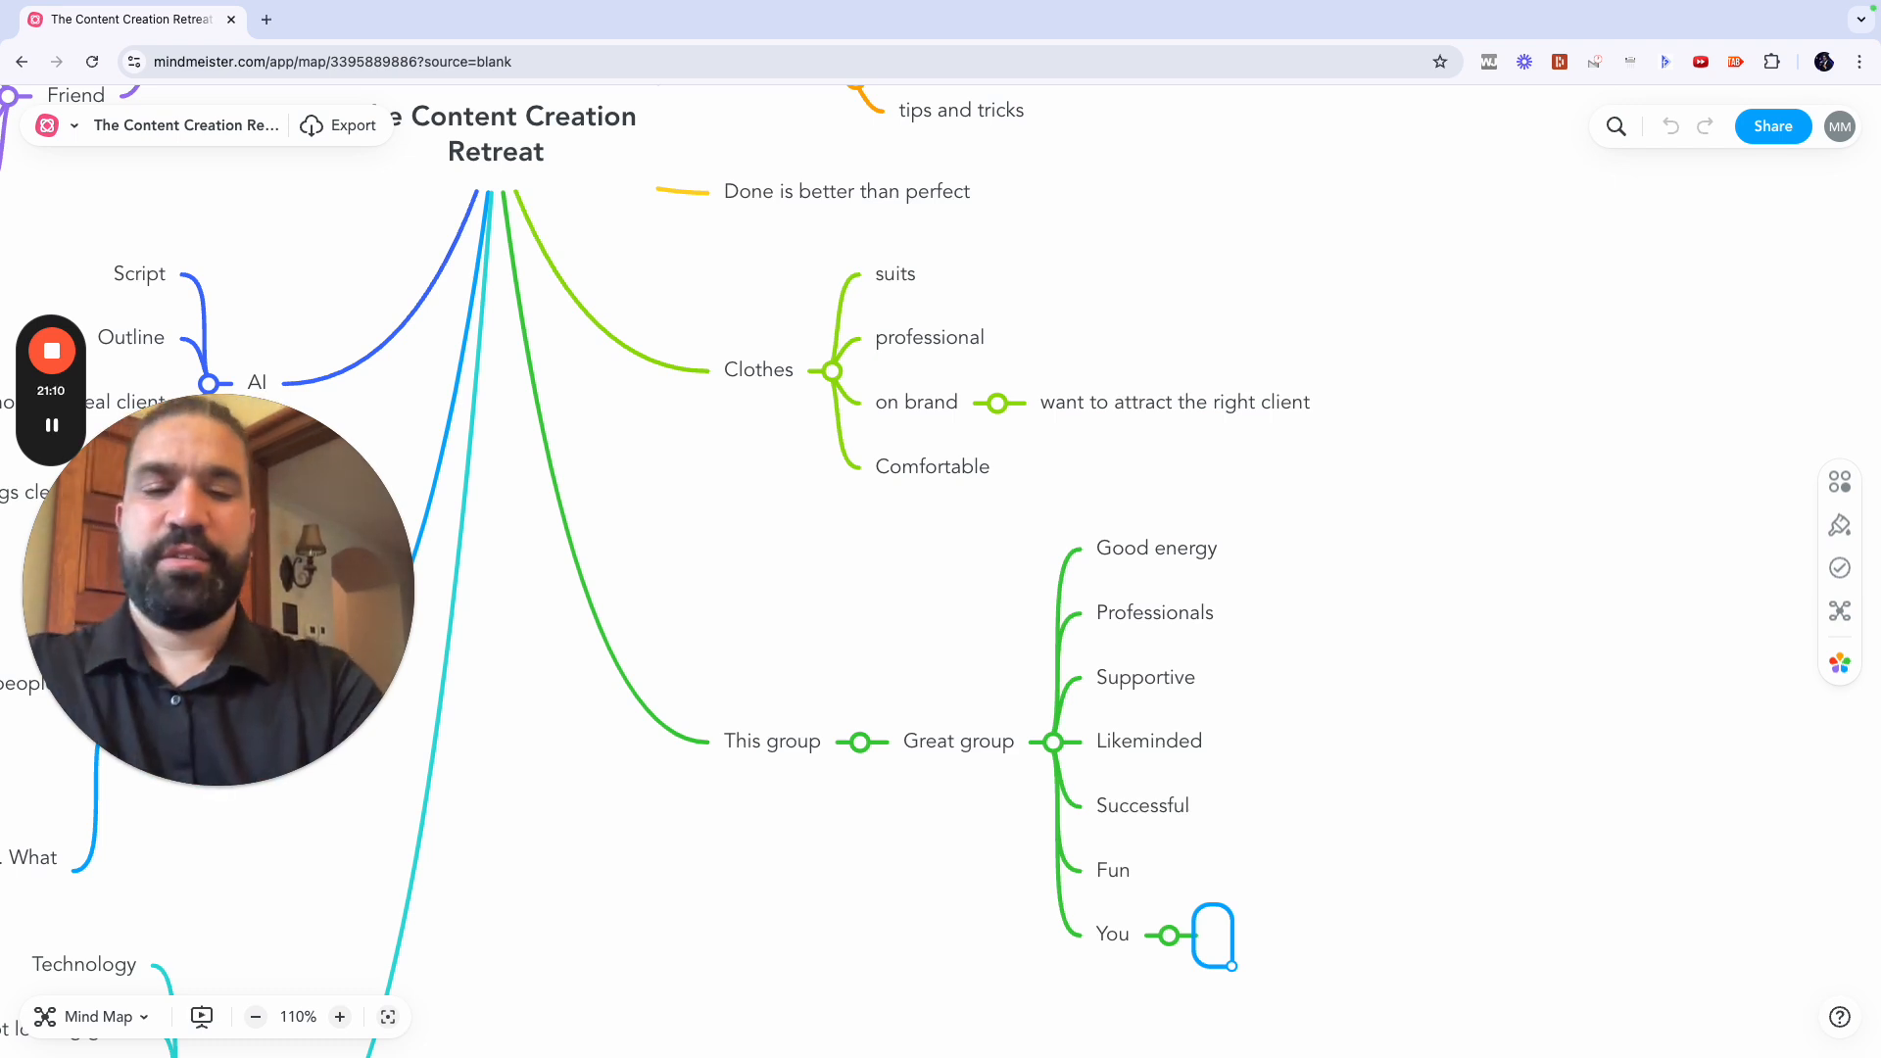
{"action": "type", "text": "Present"}
{"action": "key", "text": "Tab"}
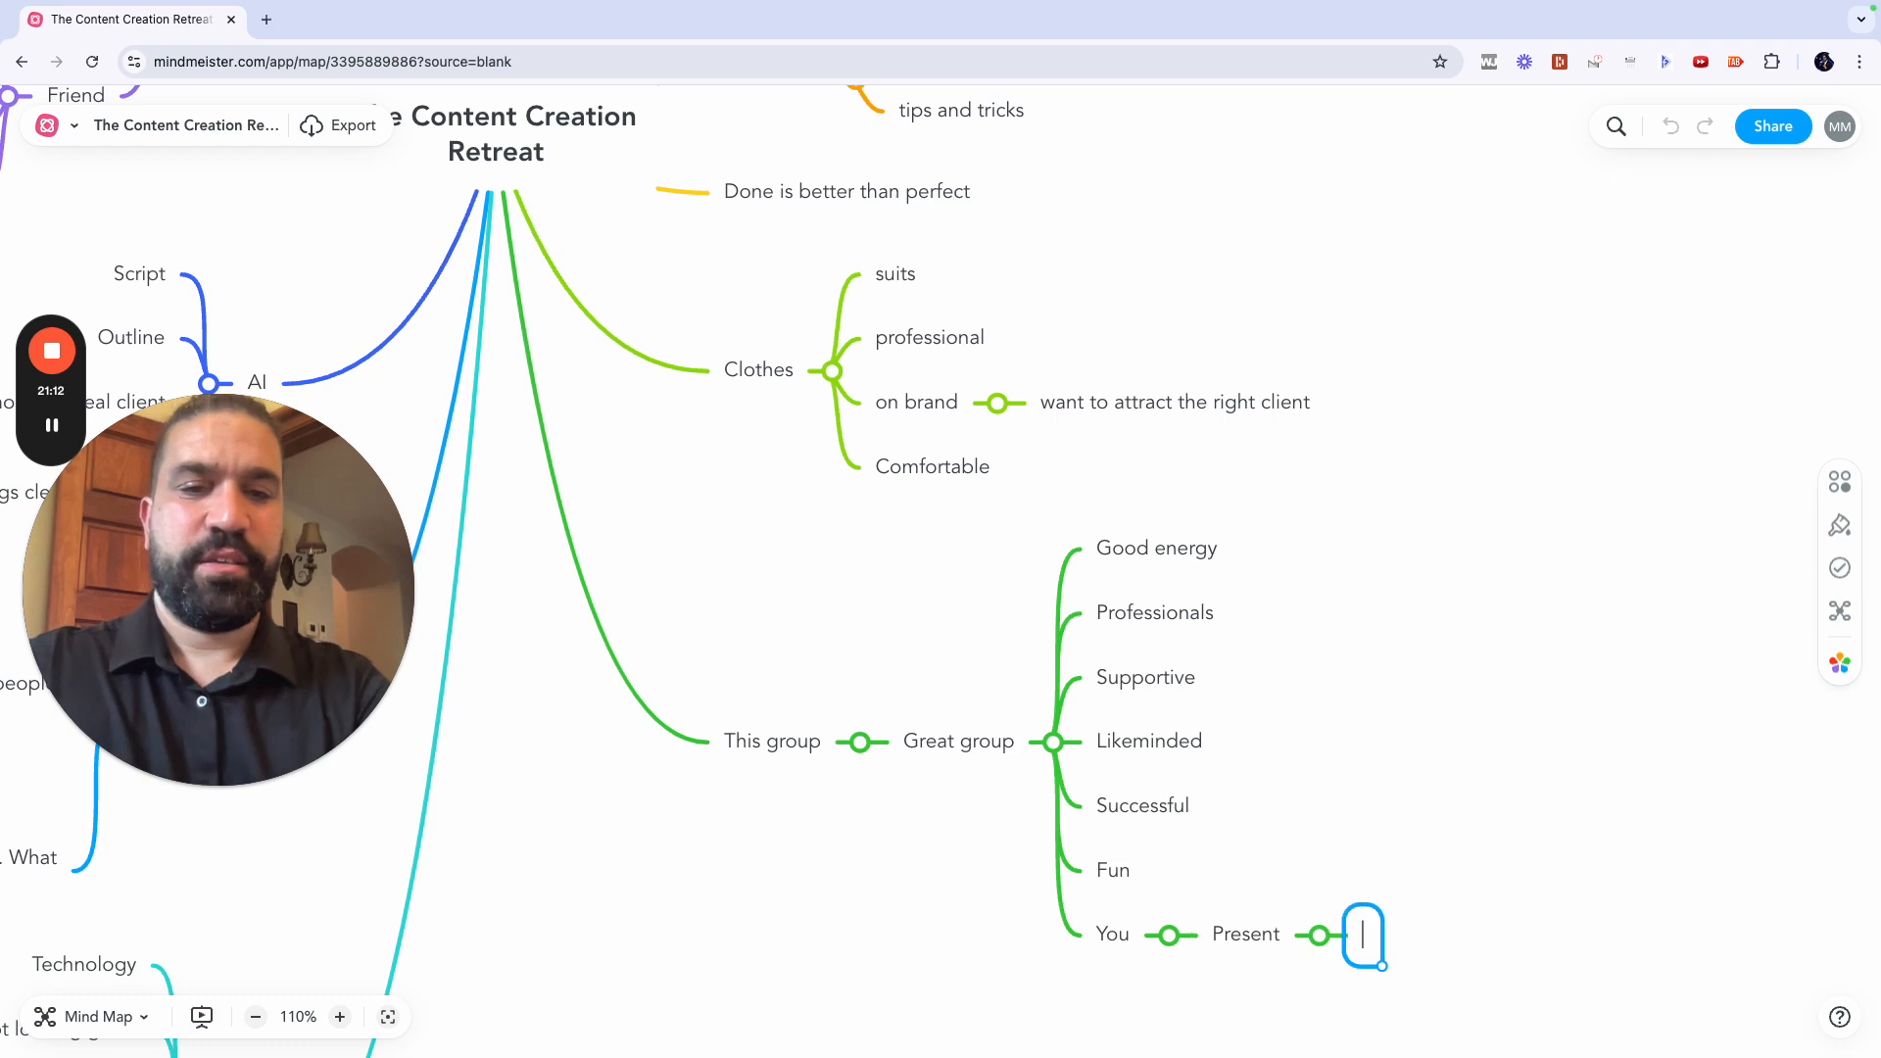
Step: Add the subtopics "Participate" and "Posting" under You below Present
{"action": "left_click", "coordinate": [1246, 936]}
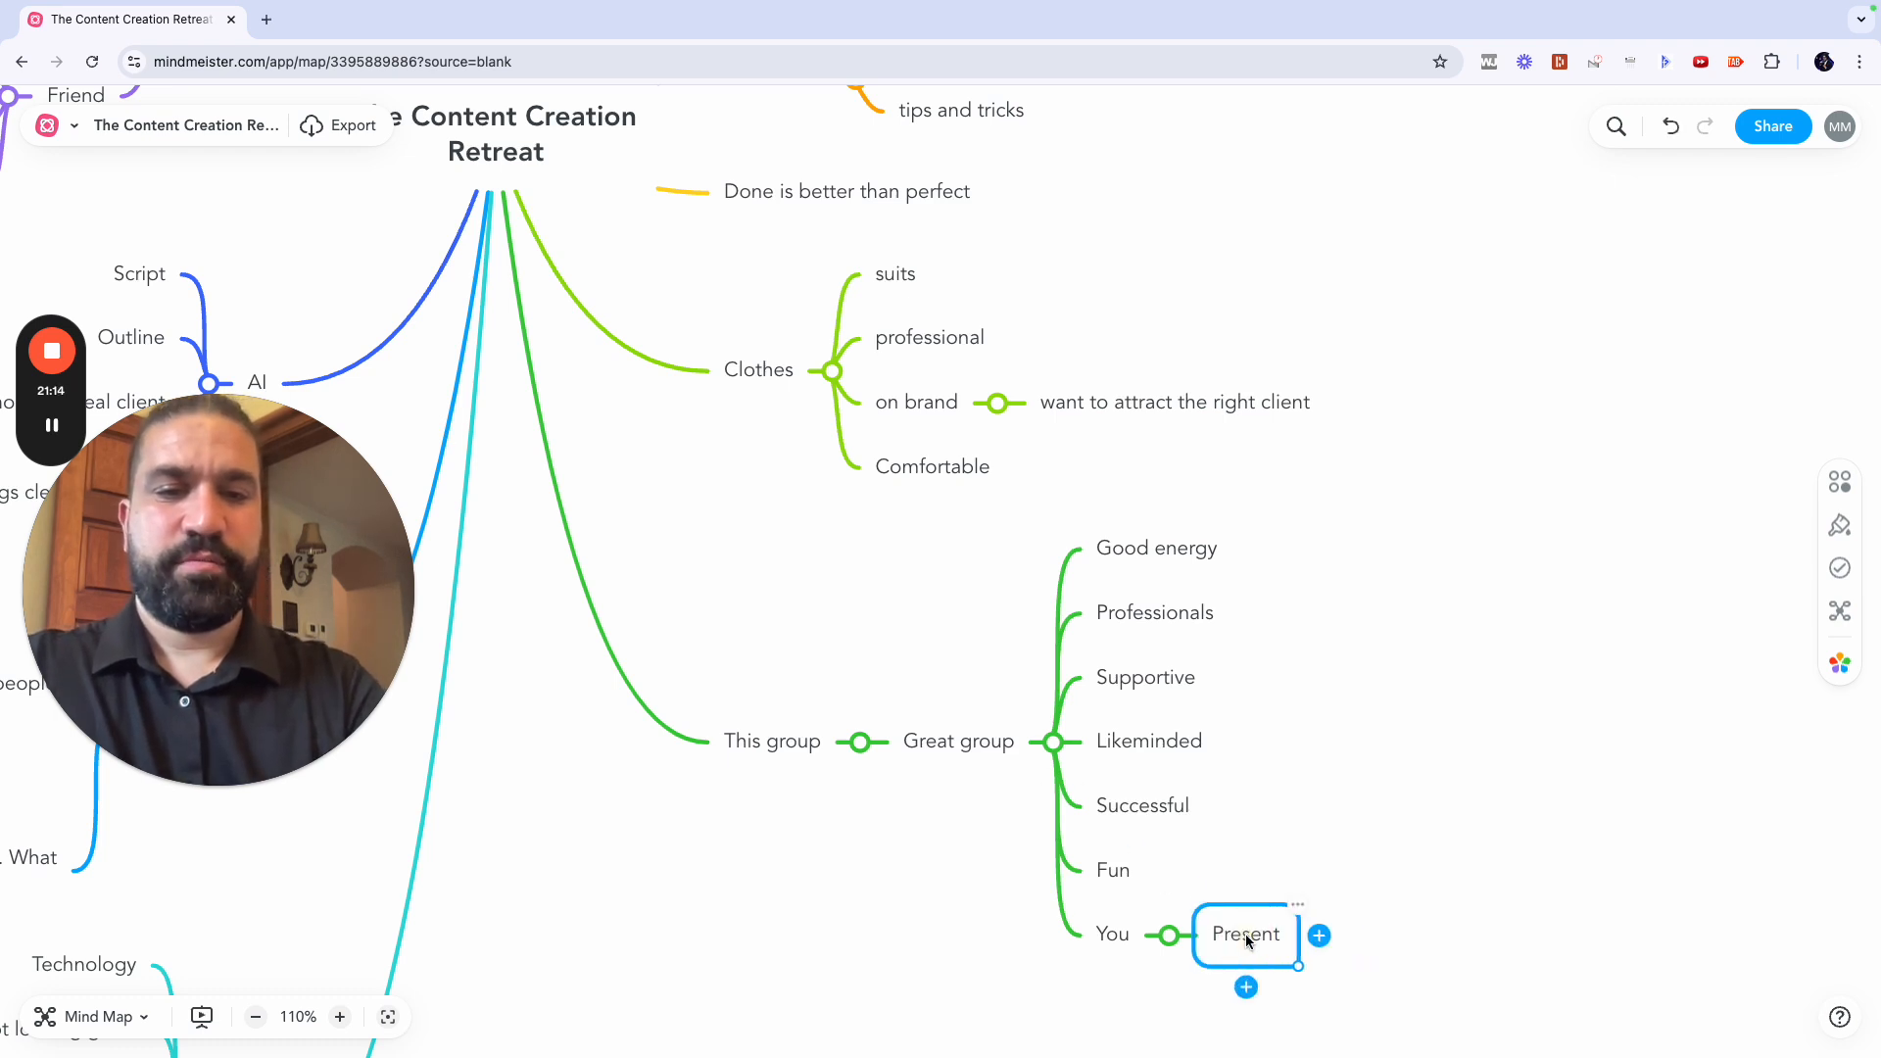
{"action": "key", "text": "Return"}
{"action": "type", "text": "Par"}
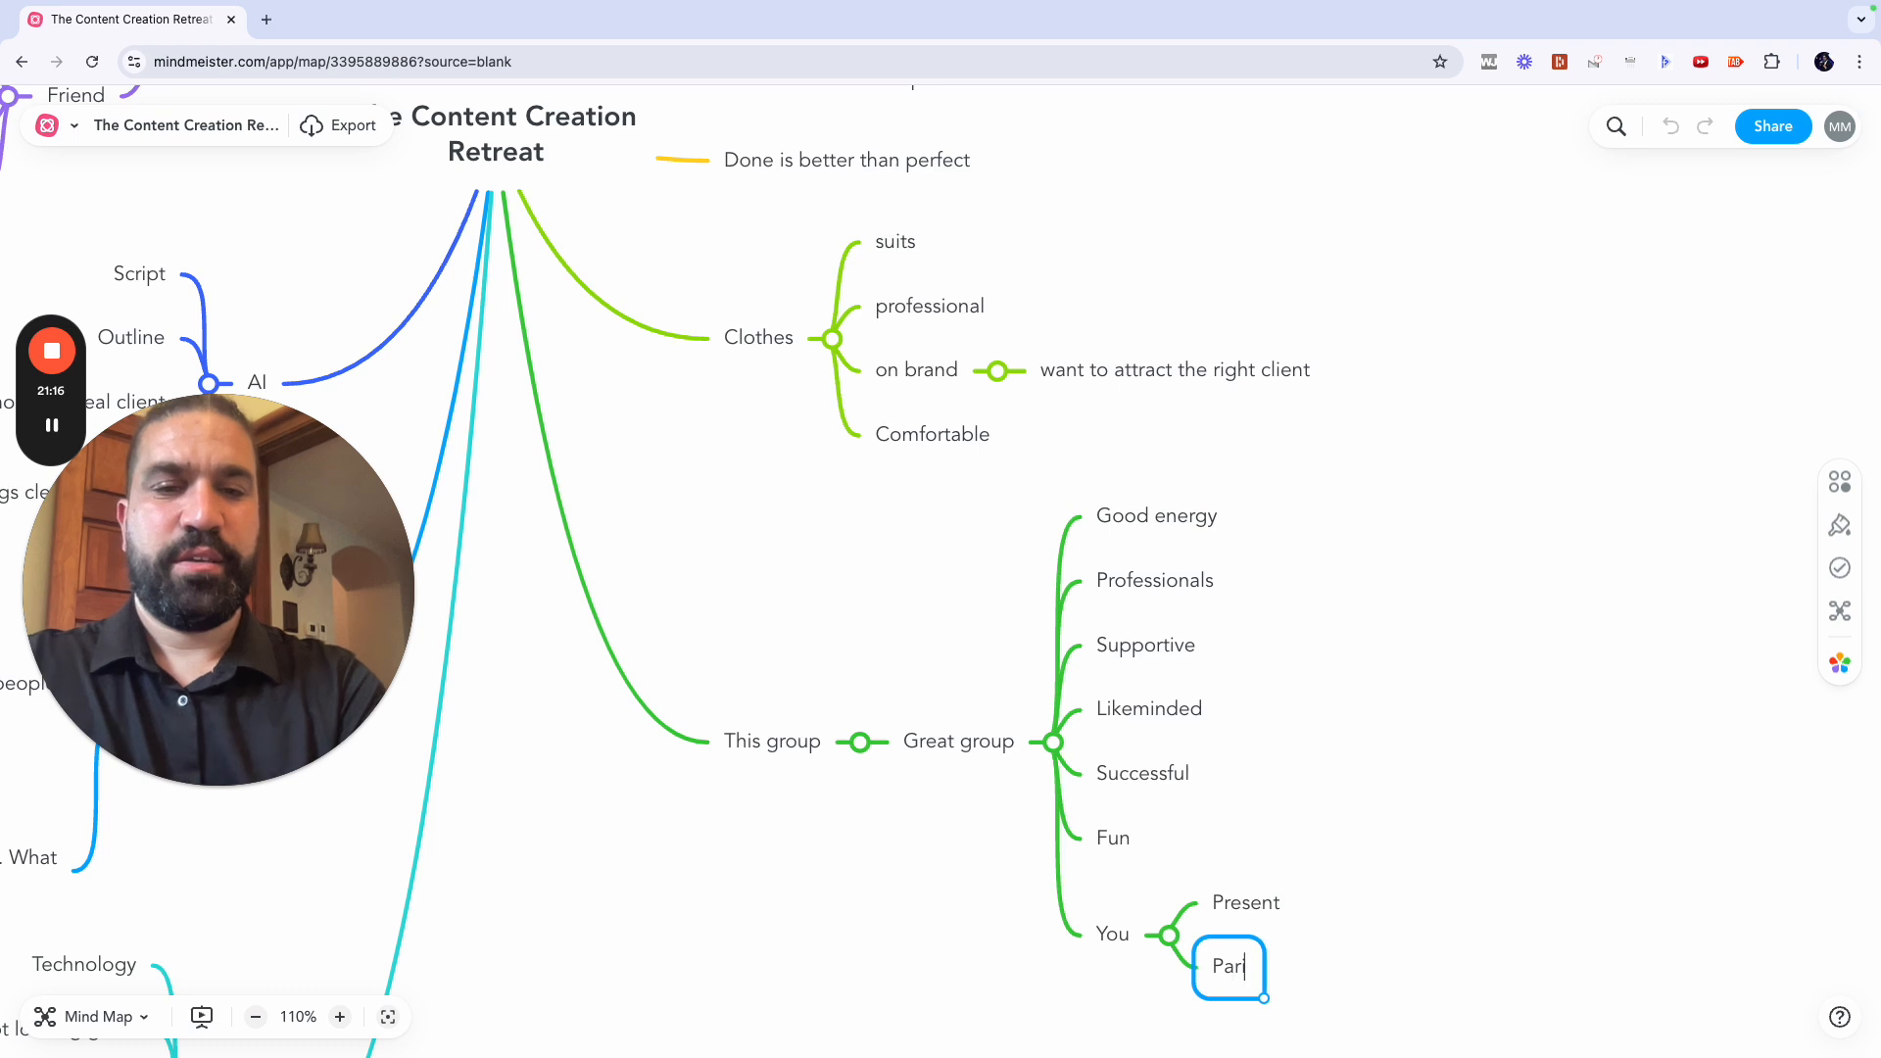
{"action": "type", "text": "ticipate"}
{"action": "key", "text": "Return"}
{"action": "type", "text": "P"}
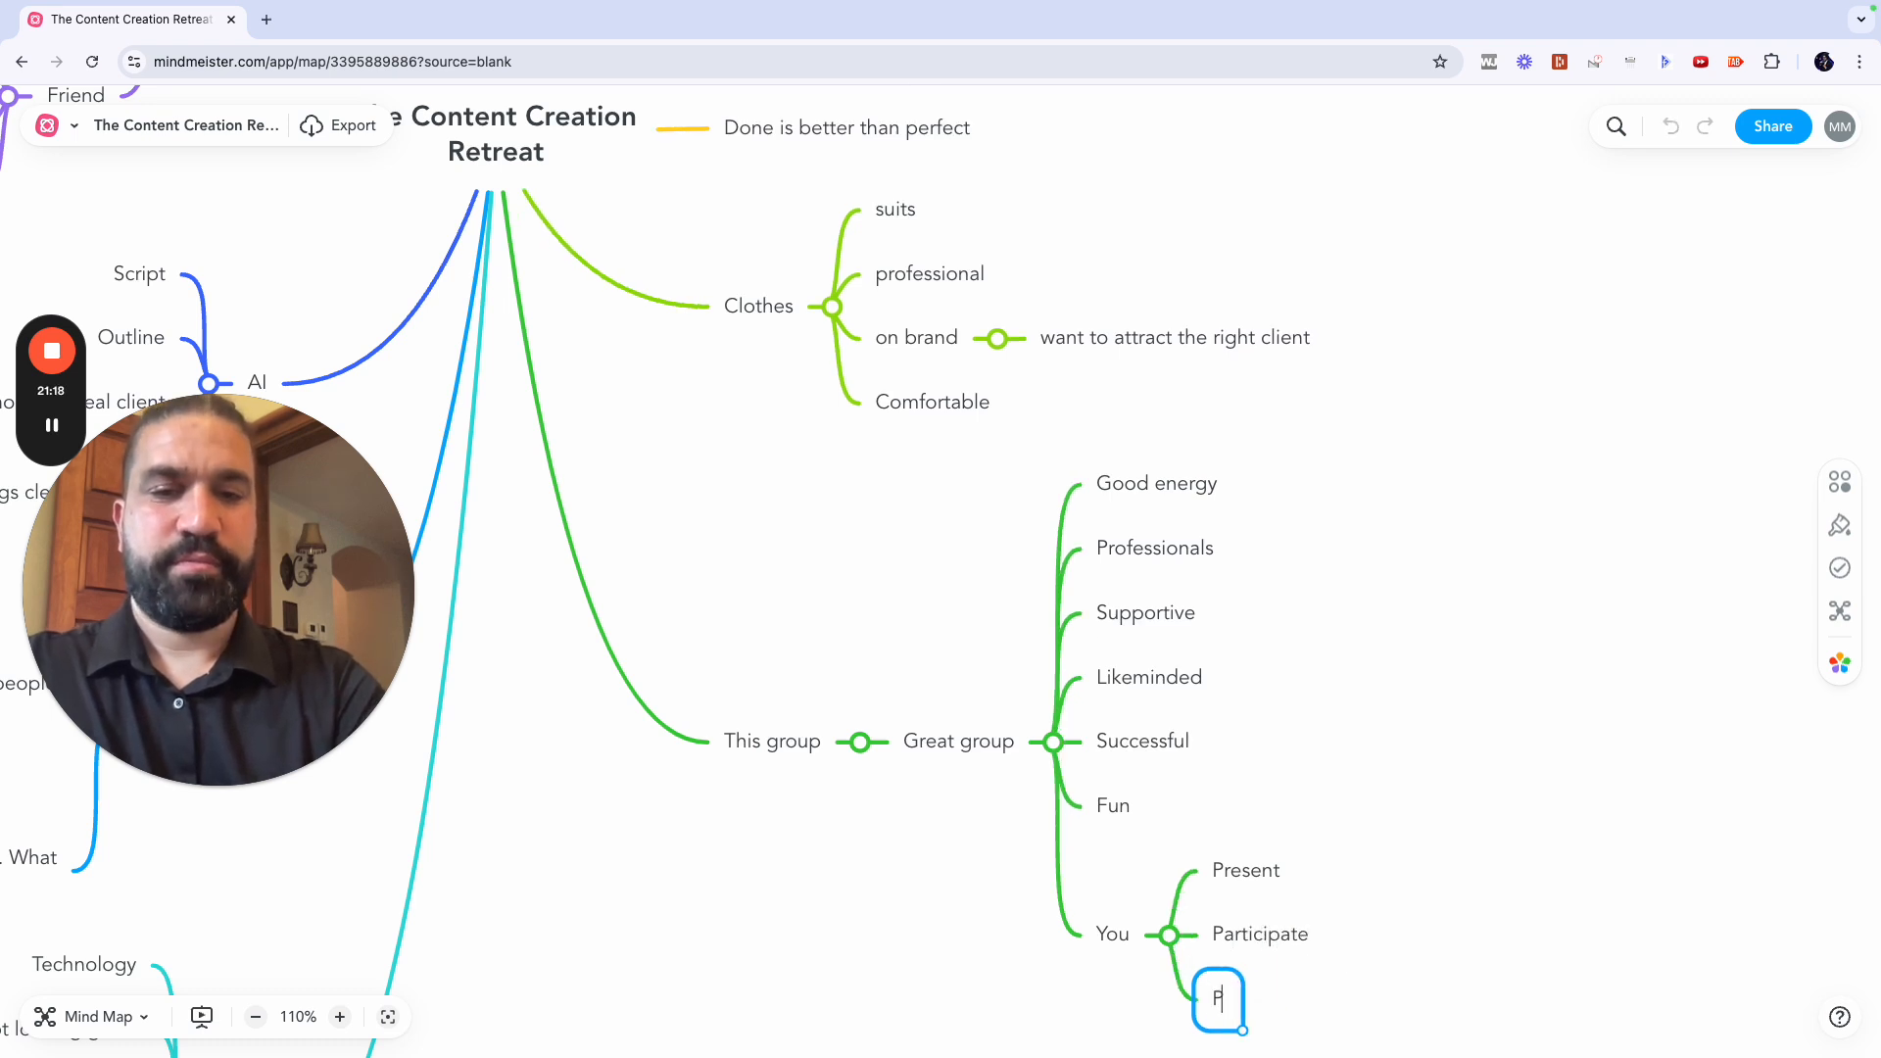
{"action": "type", "text": "osting"}
{"action": "key", "text": "Return"}
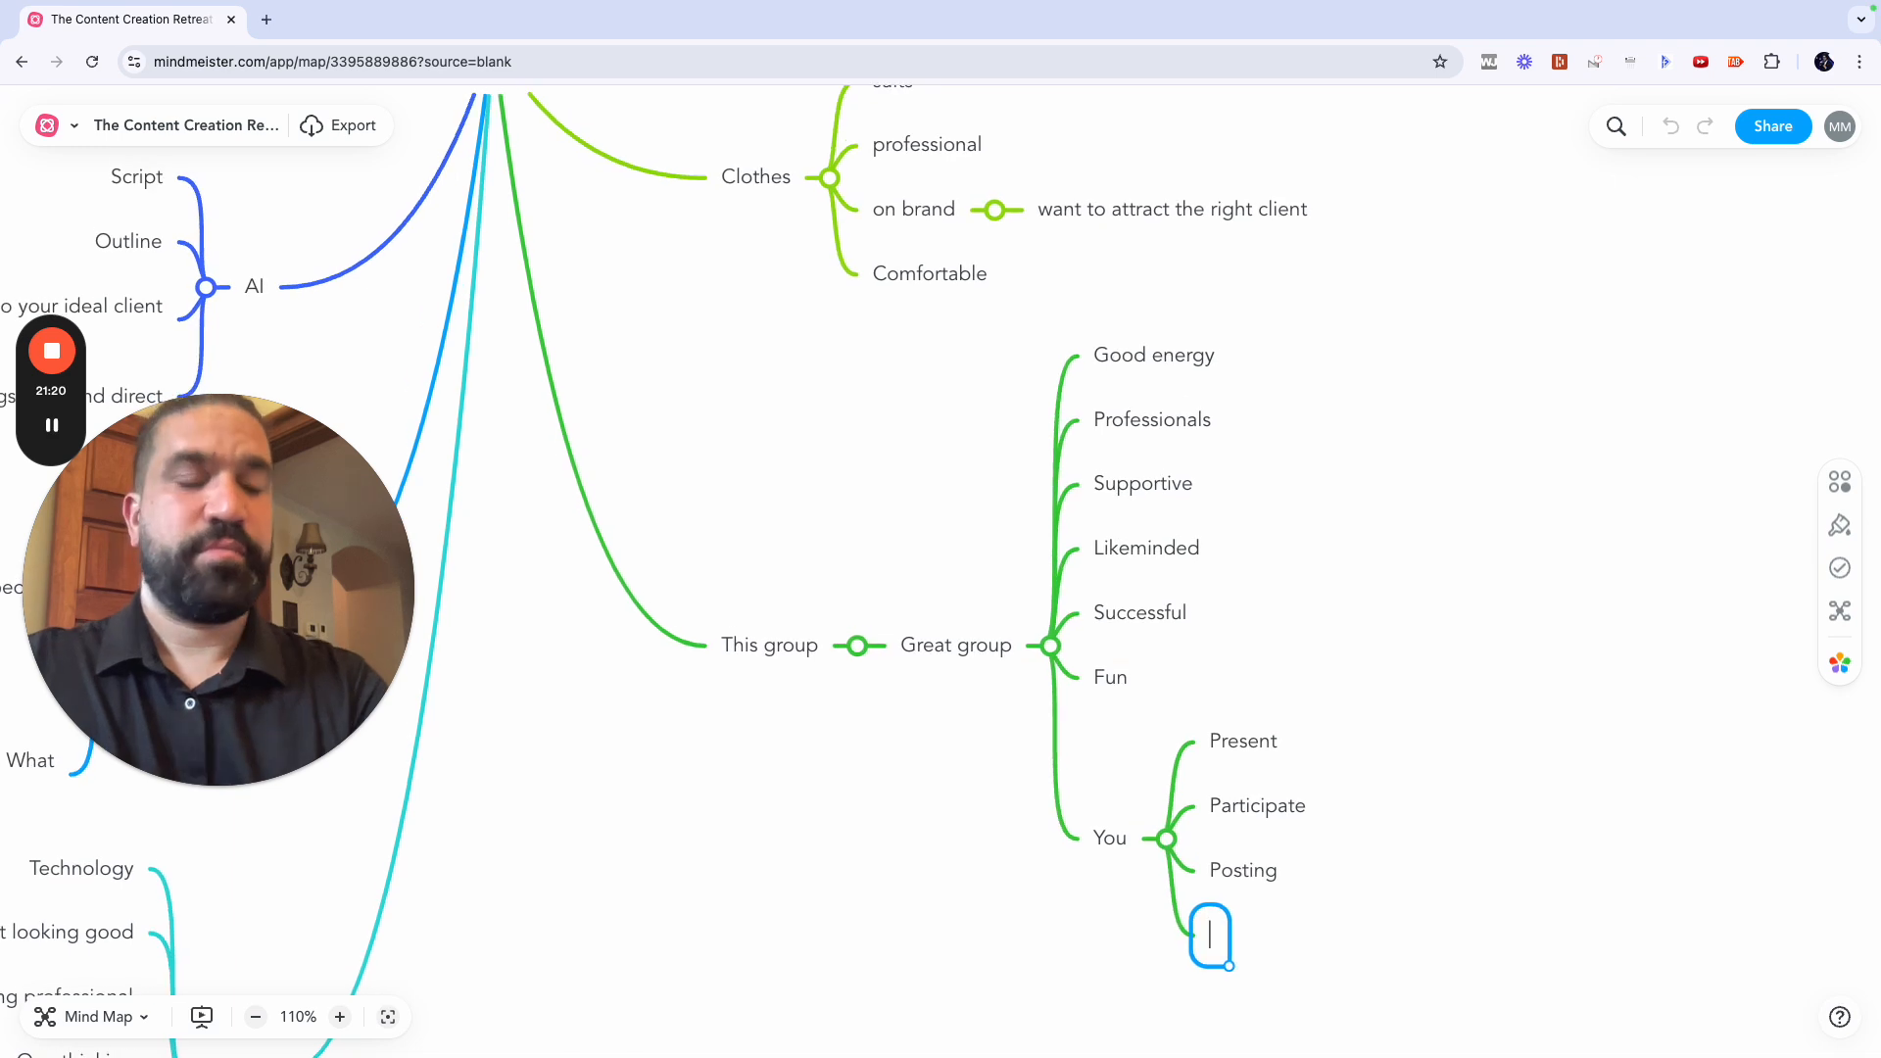
Step: Add the subtopics "Sharing ideas" and "Encourage others" under You below Posting
{"action": "type", "text": "Sharing ideas"}
{"action": "key", "text": "Return"}
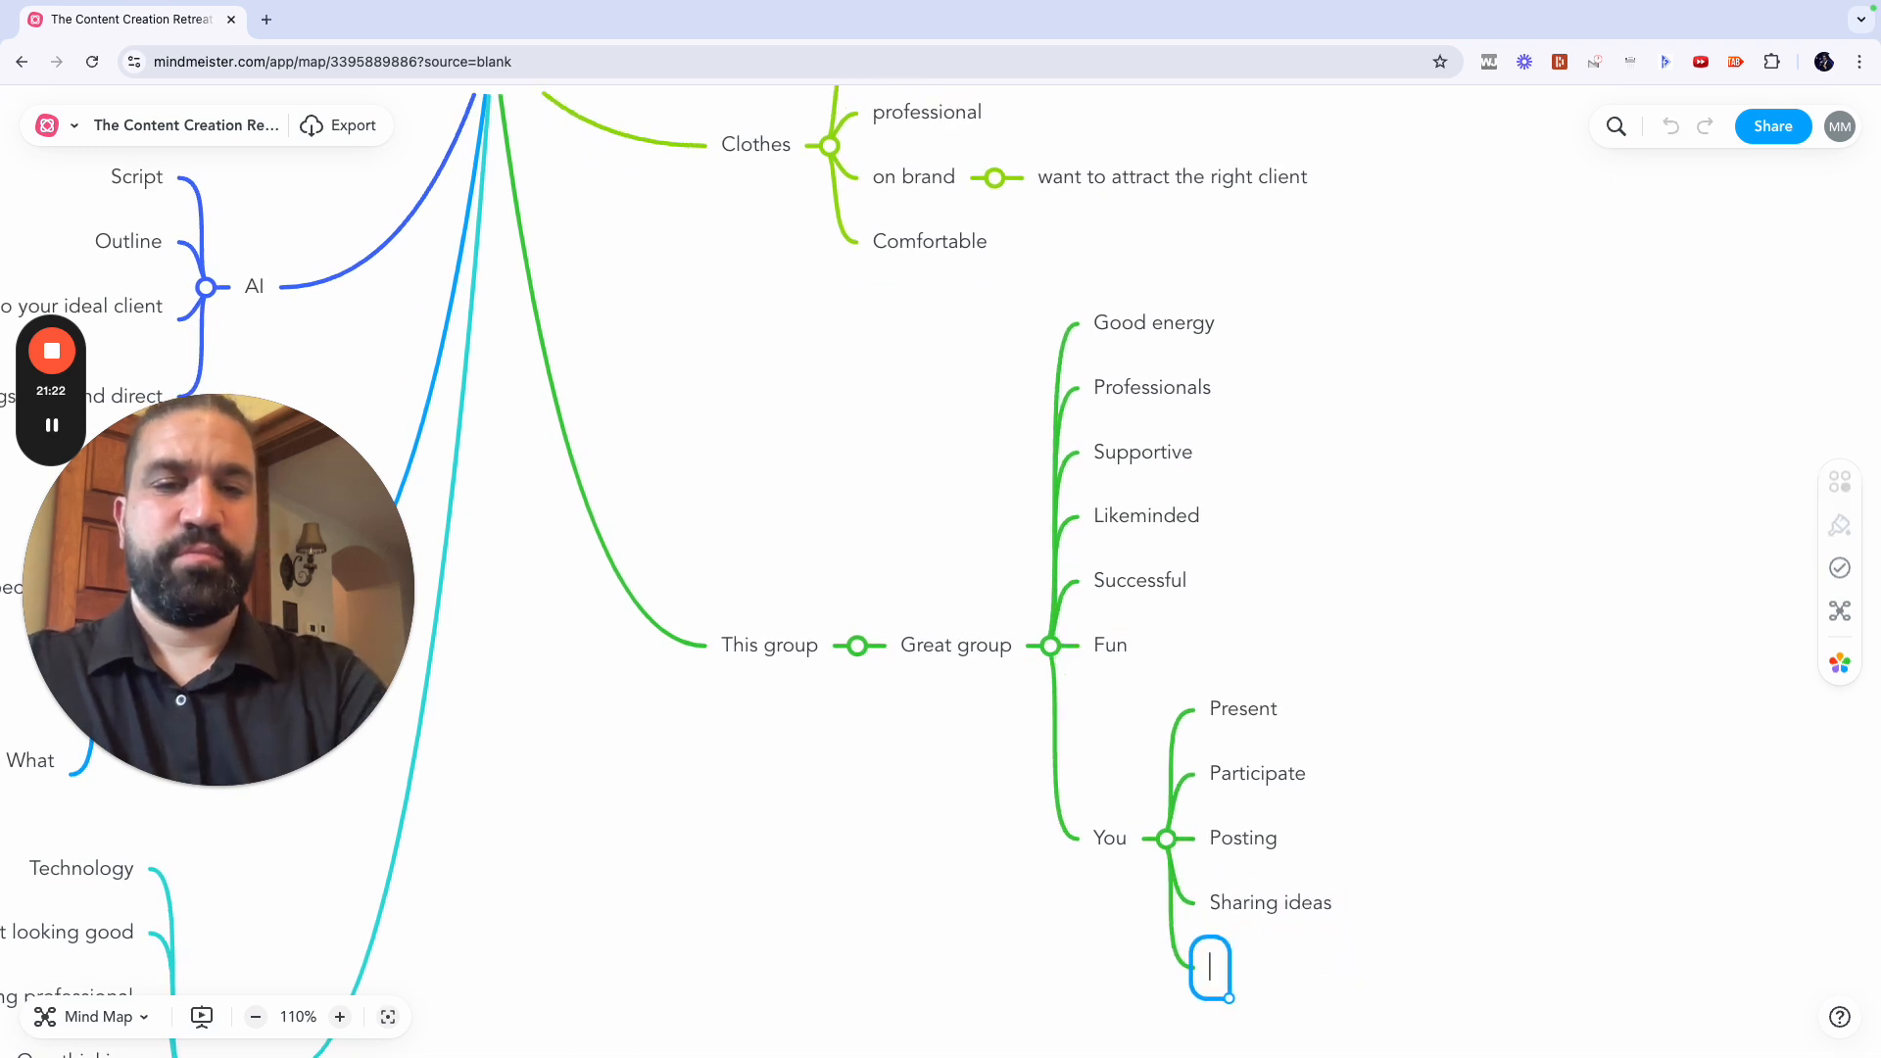
{"action": "type", "text": "e"}
{"action": "key", "text": "BackSpace"}
{"action": "type", "text": "Encour"}
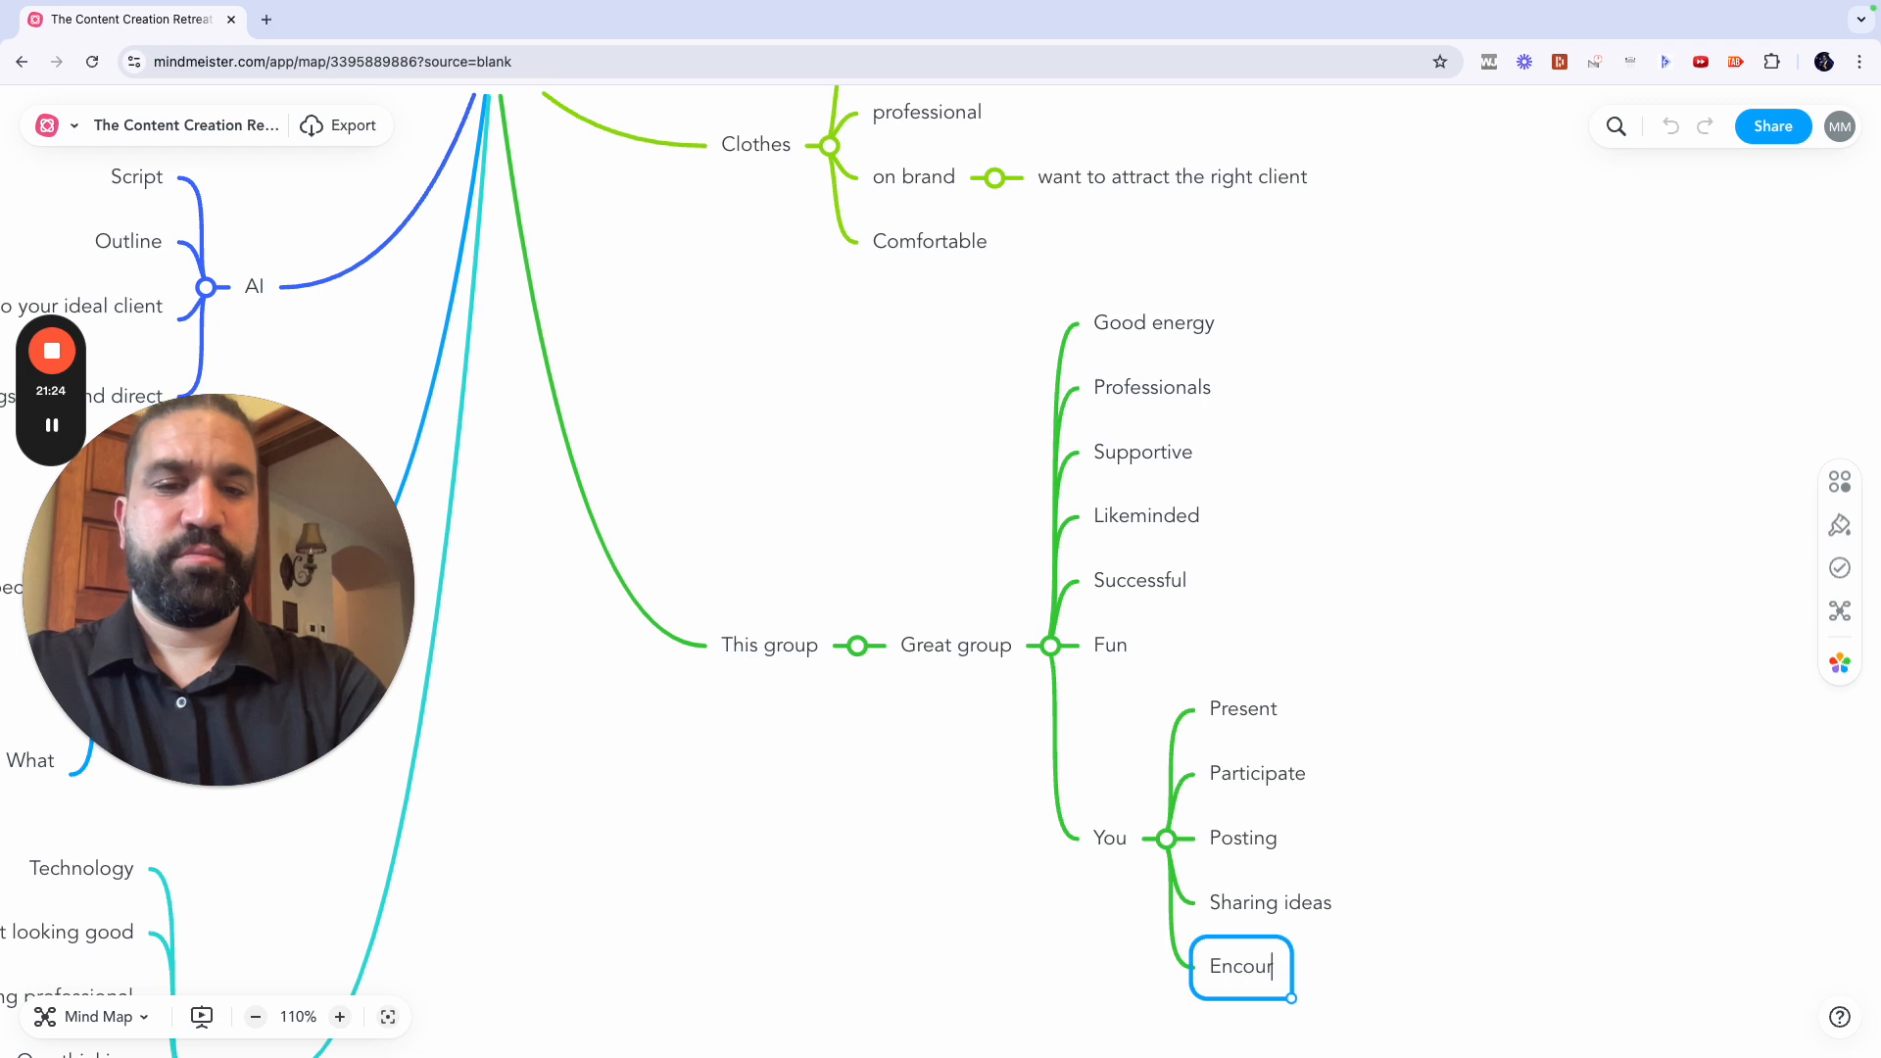
{"action": "type", "text": "age others"}
{"action": "key", "text": "Return"}
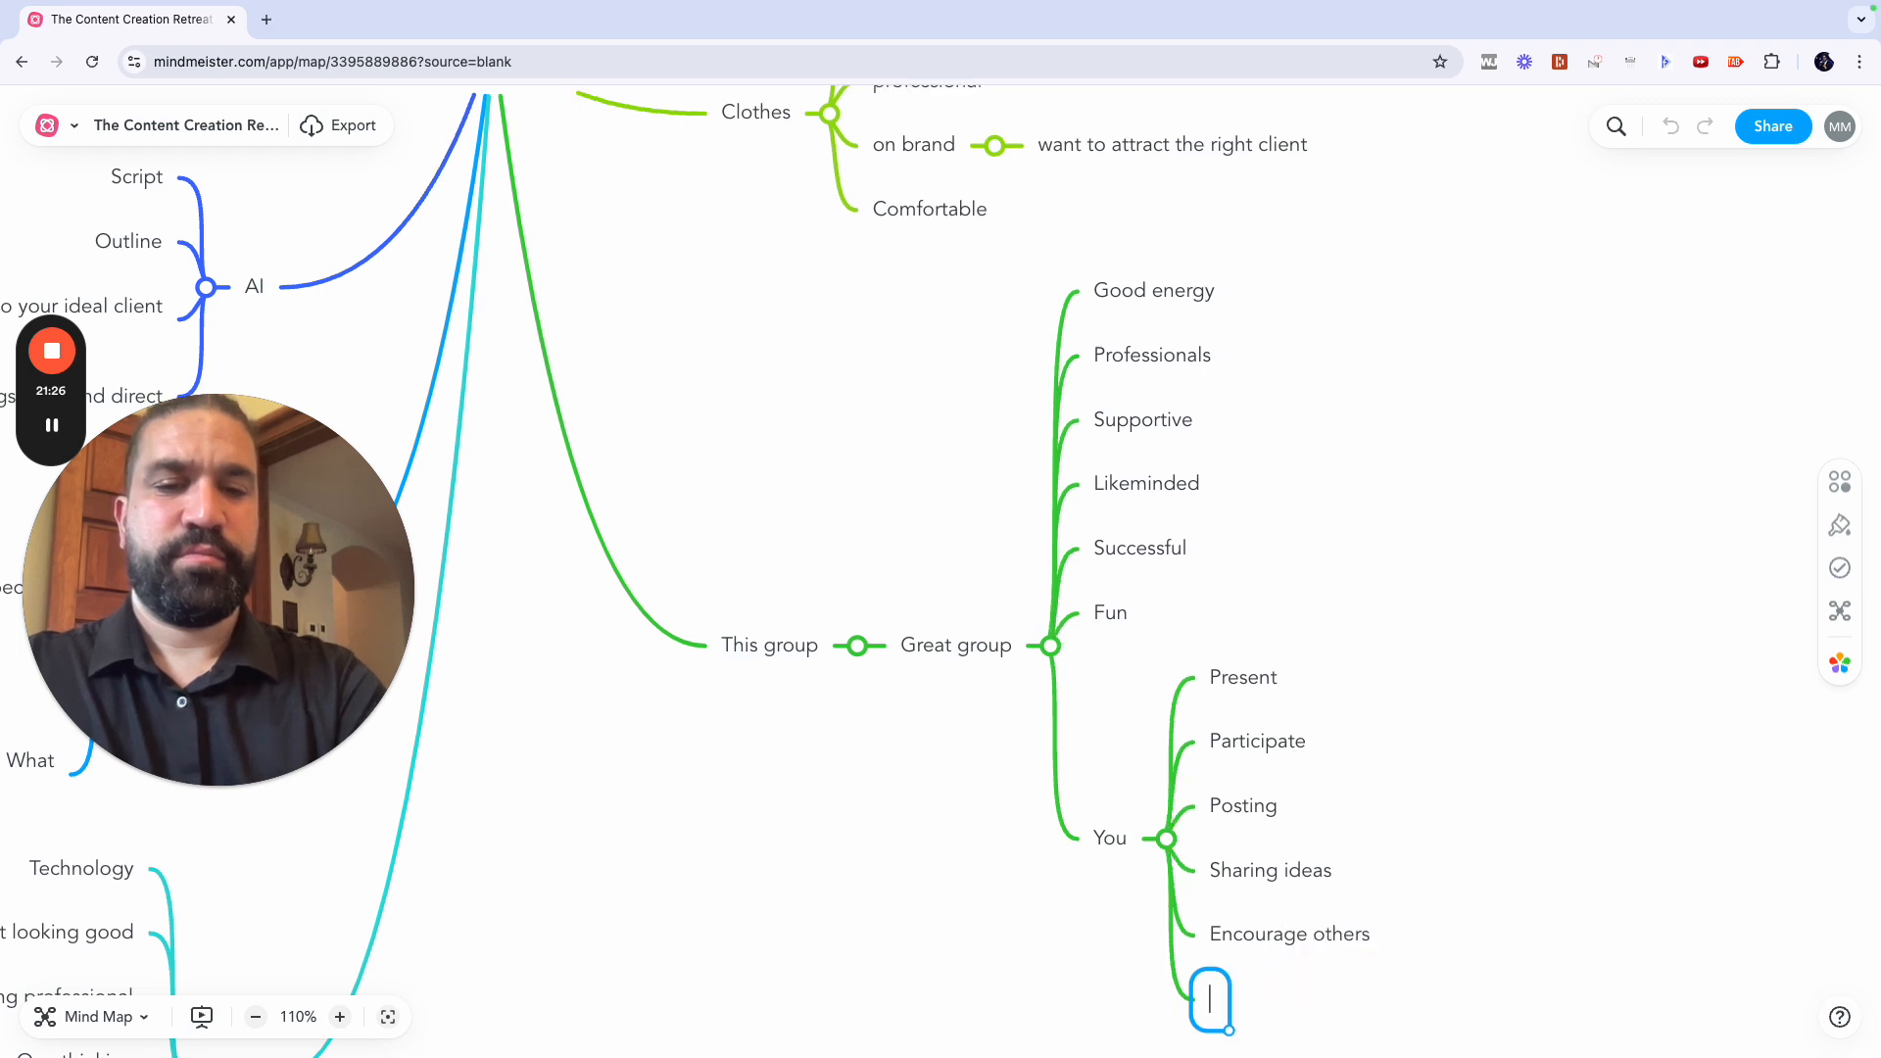
Step: Add the subtopics "Be yourself", "Accountability" and "Celebrate other's wins" under You below Encourage others
{"action": "type", "text": "Be yourself"}
{"action": "key", "text": "Return"}
{"action": "type", "text": "A"}
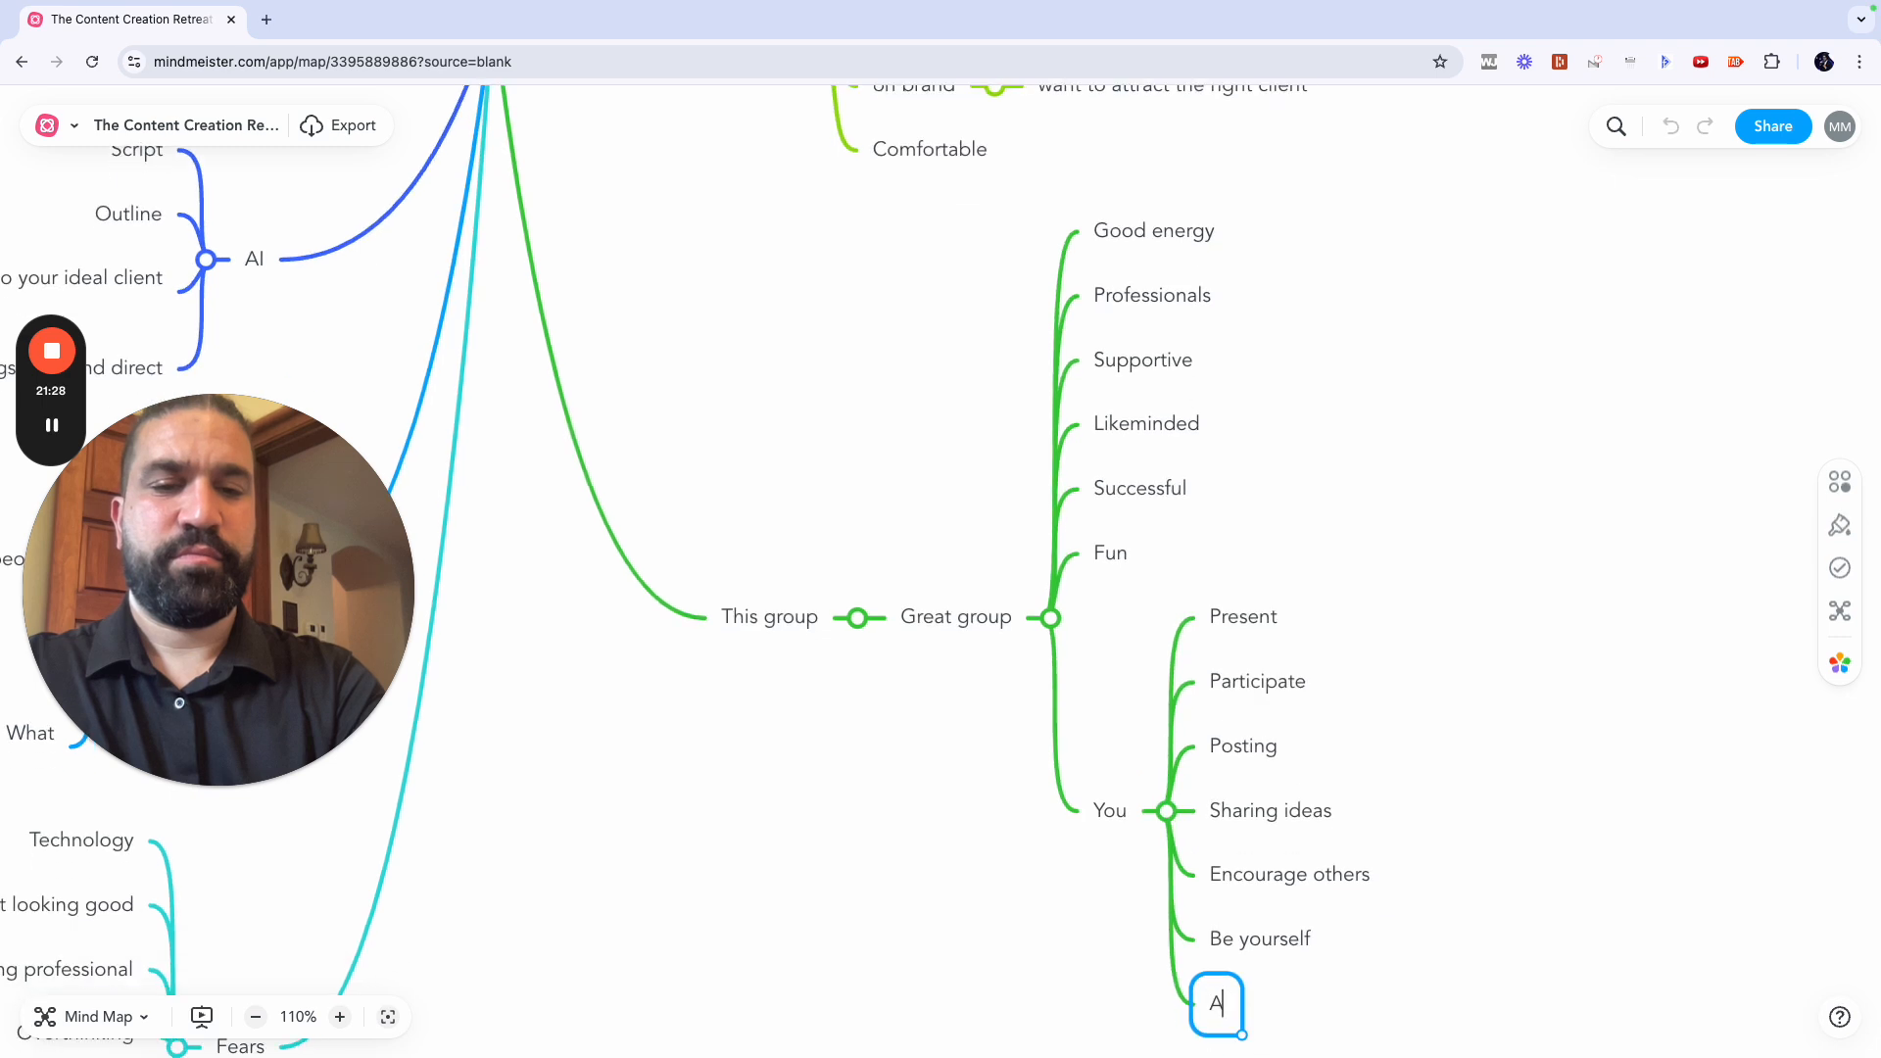
{"action": "type", "text": "ccountability"}
{"action": "key", "text": "Return"}
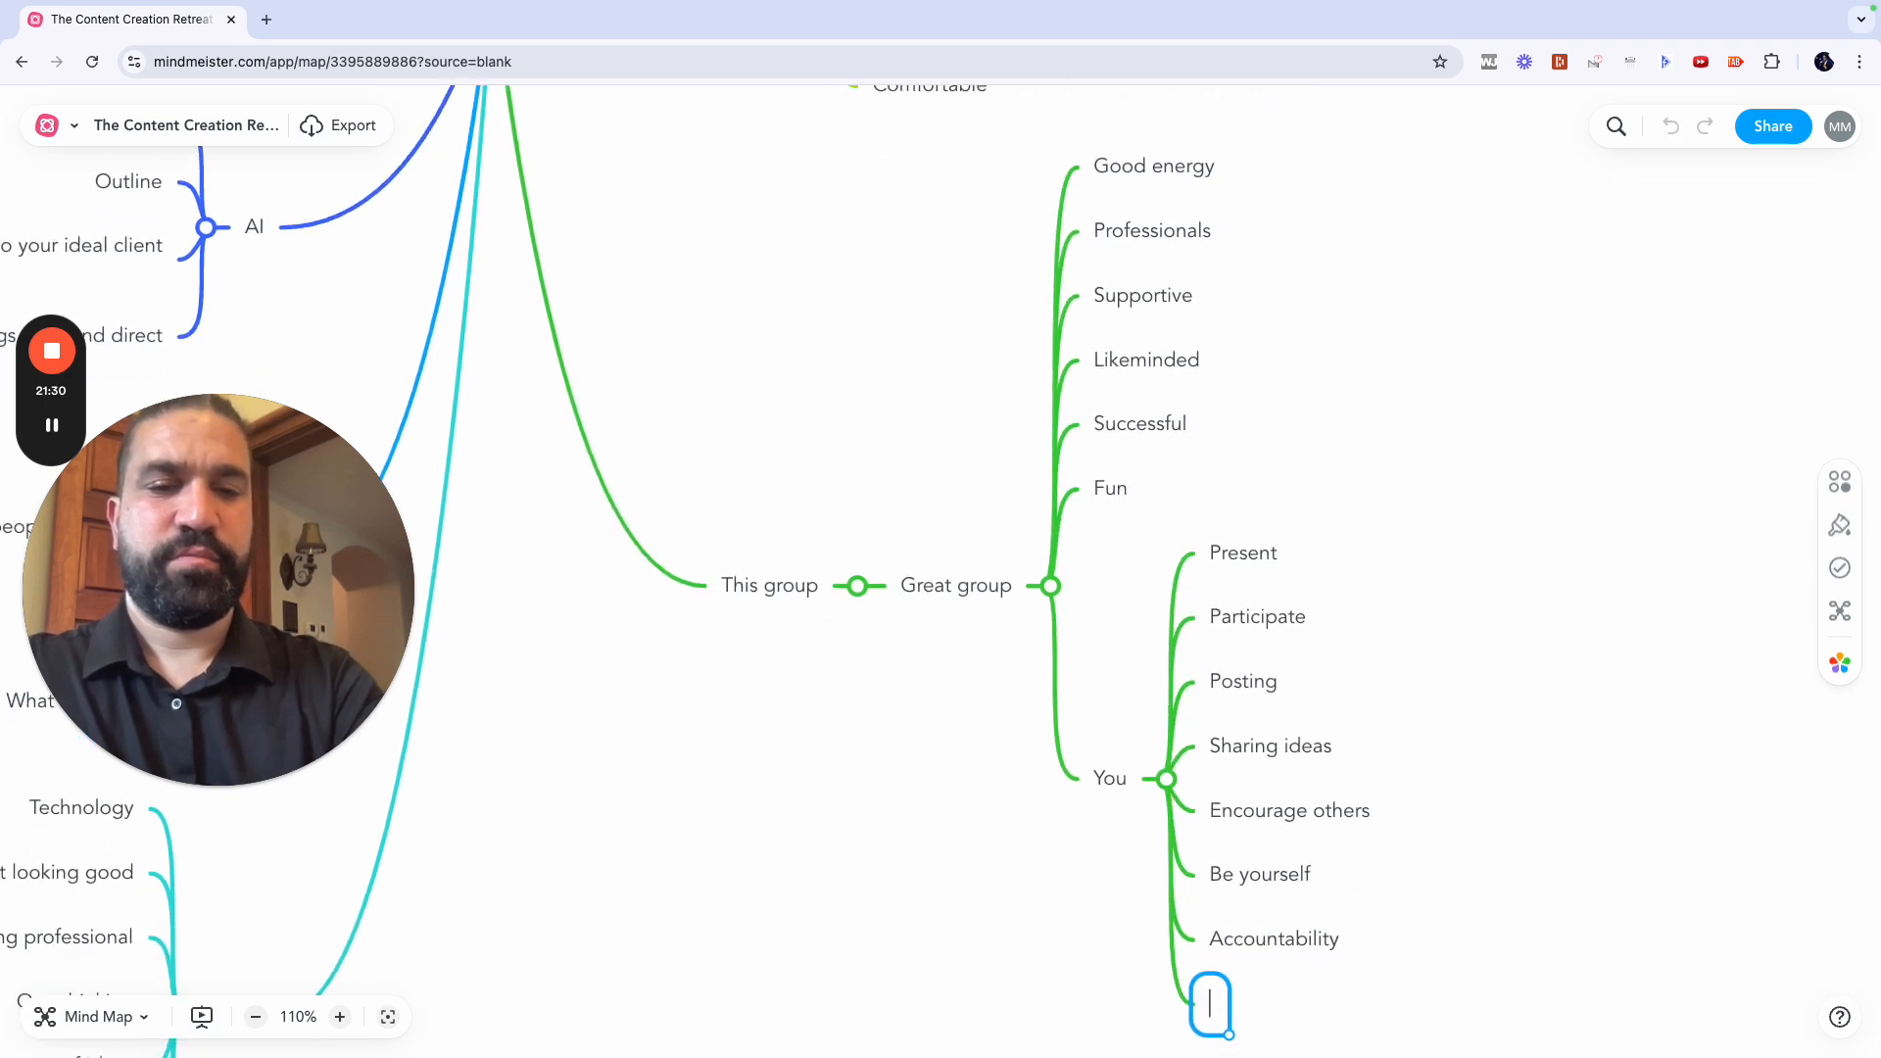
{"action": "type", "text": "Celebrate o"}
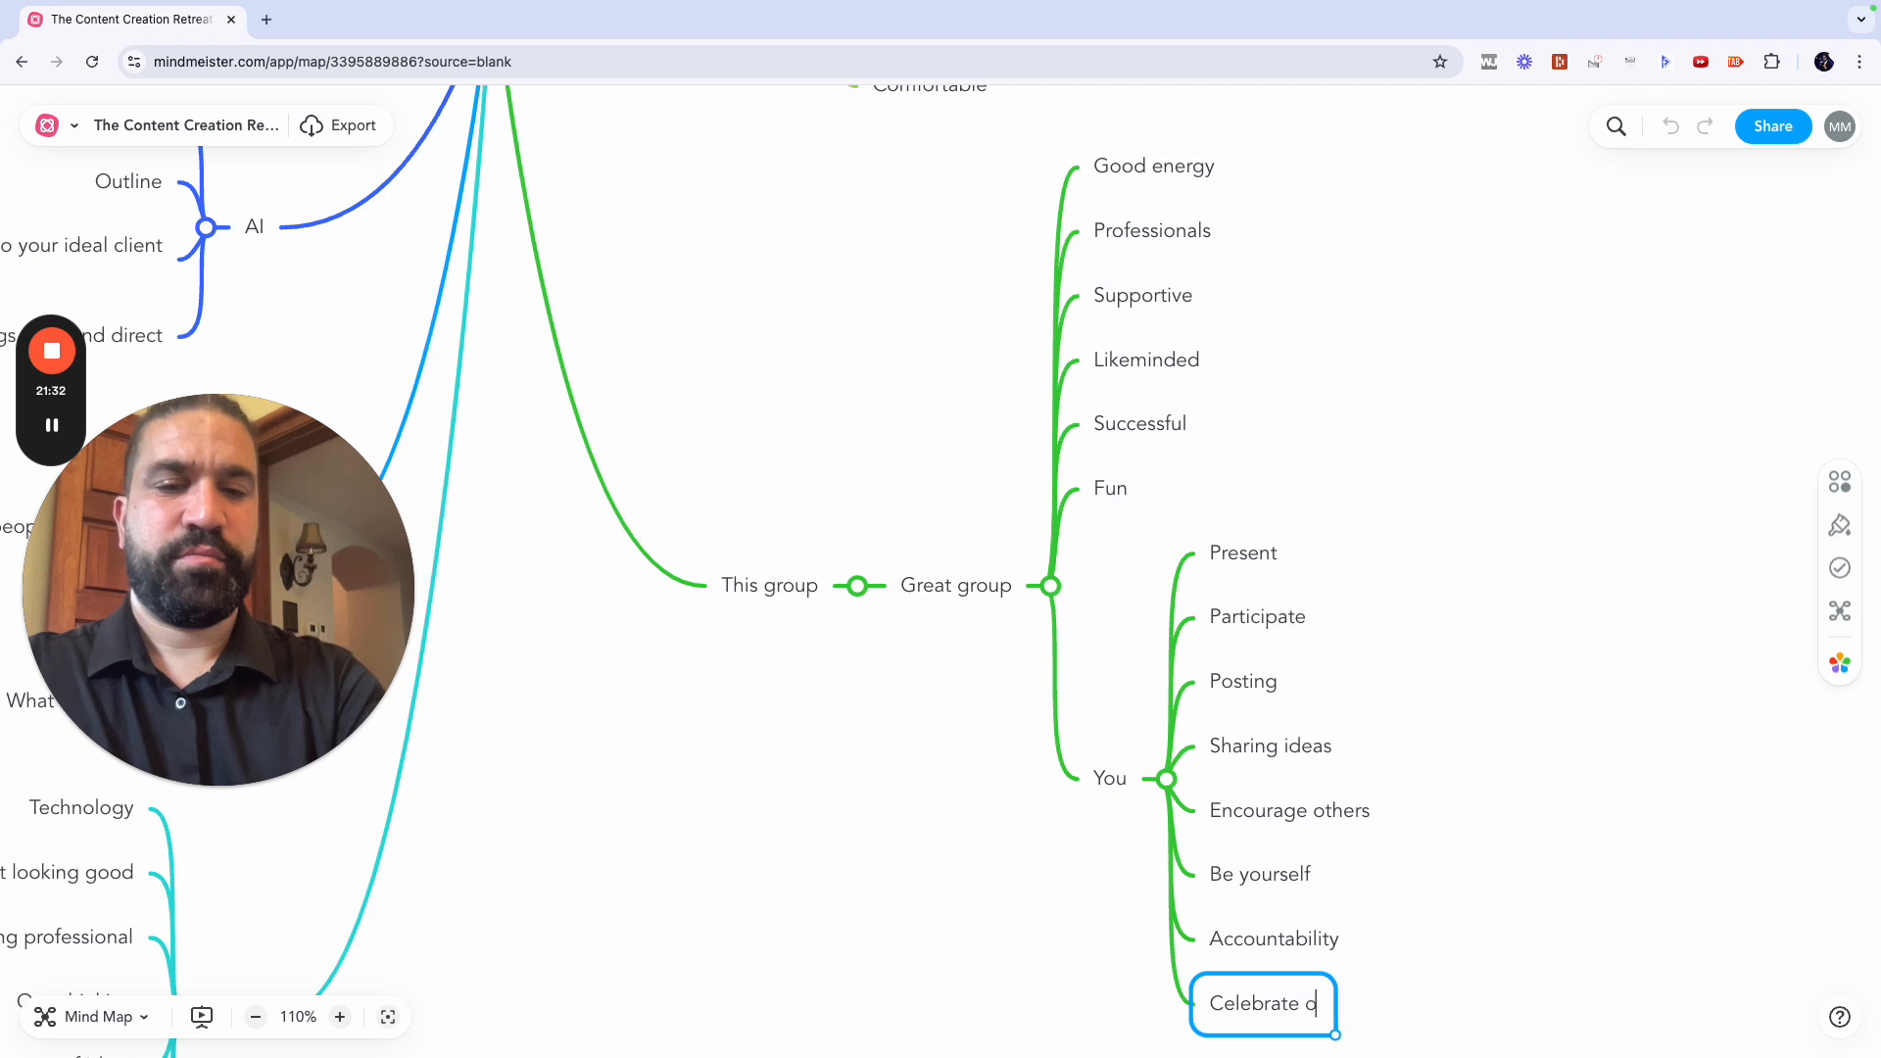
{"action": "type", "text": "ther's wins"}
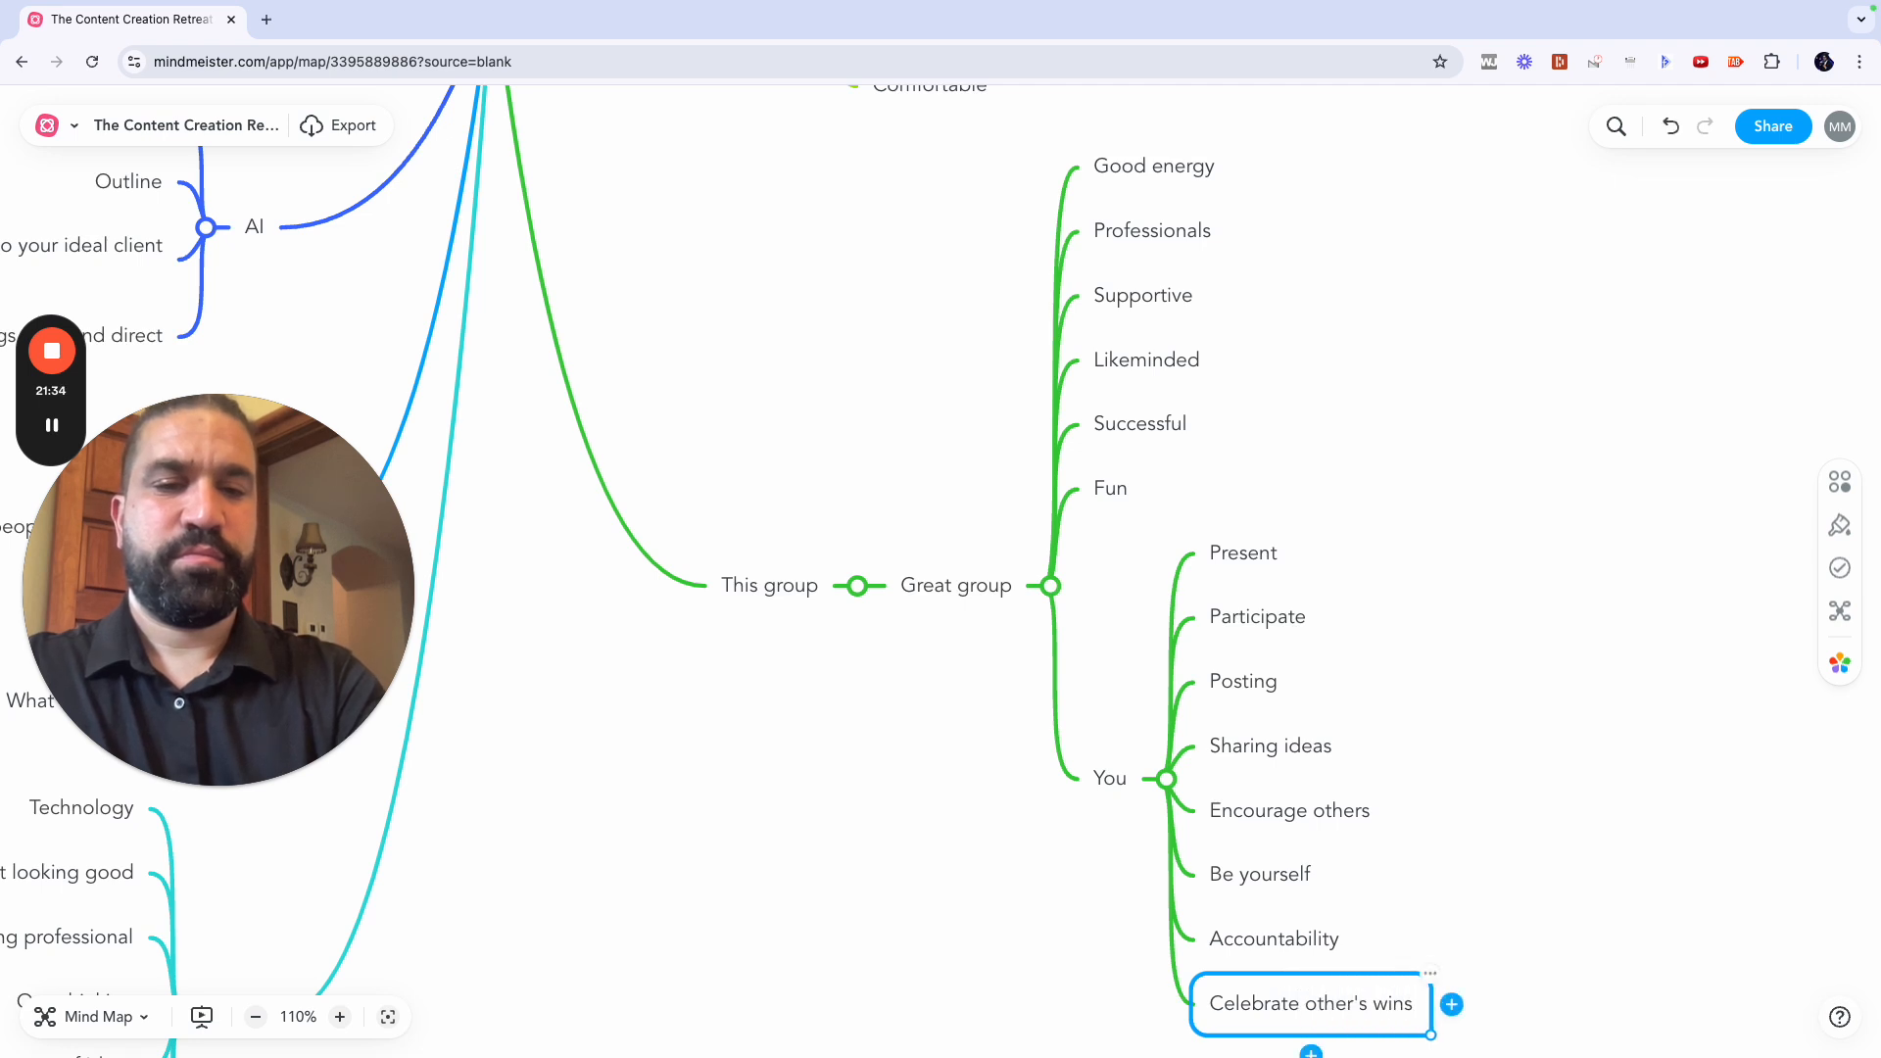
Step: Add "Laugh at each other" as the last subtopic under You and leave topic entry without an extra blank topic
{"action": "key", "text": "Return"}
{"action": "type", "text": "Laugh at"}
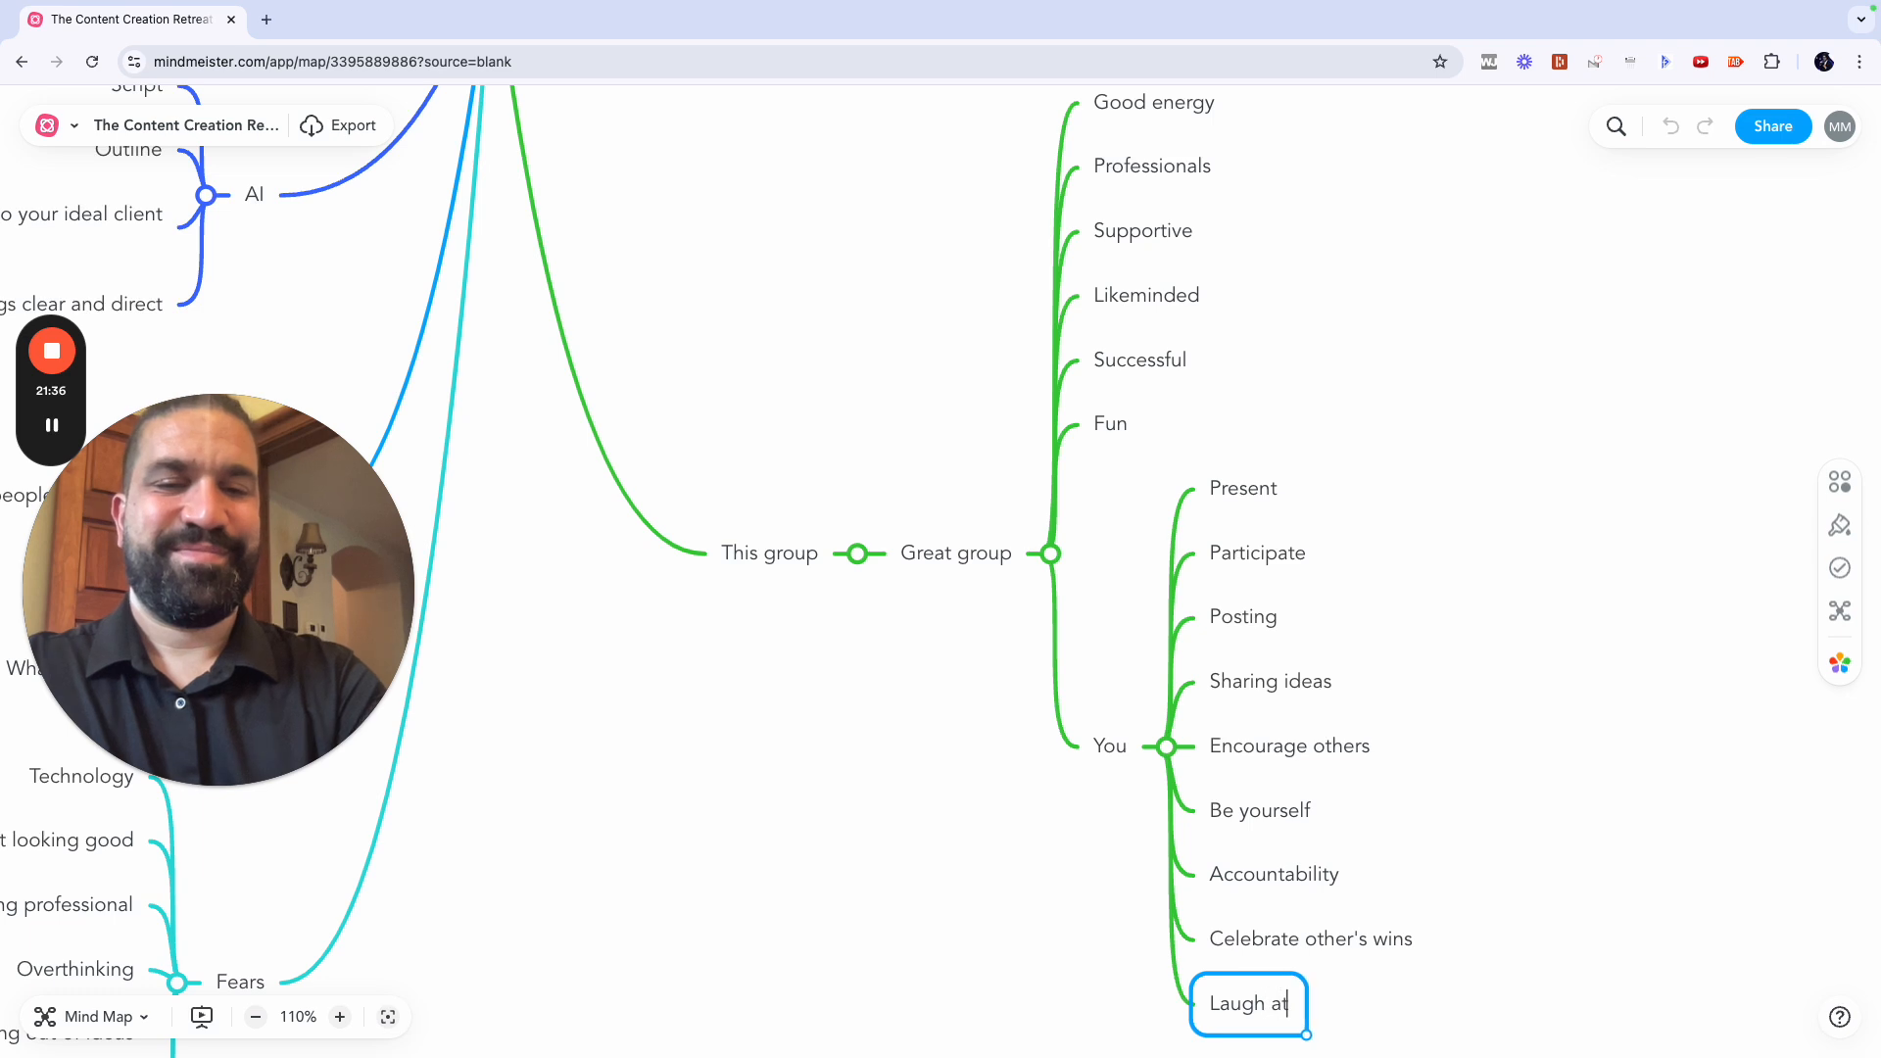
{"action": "type", "text": " each other"}
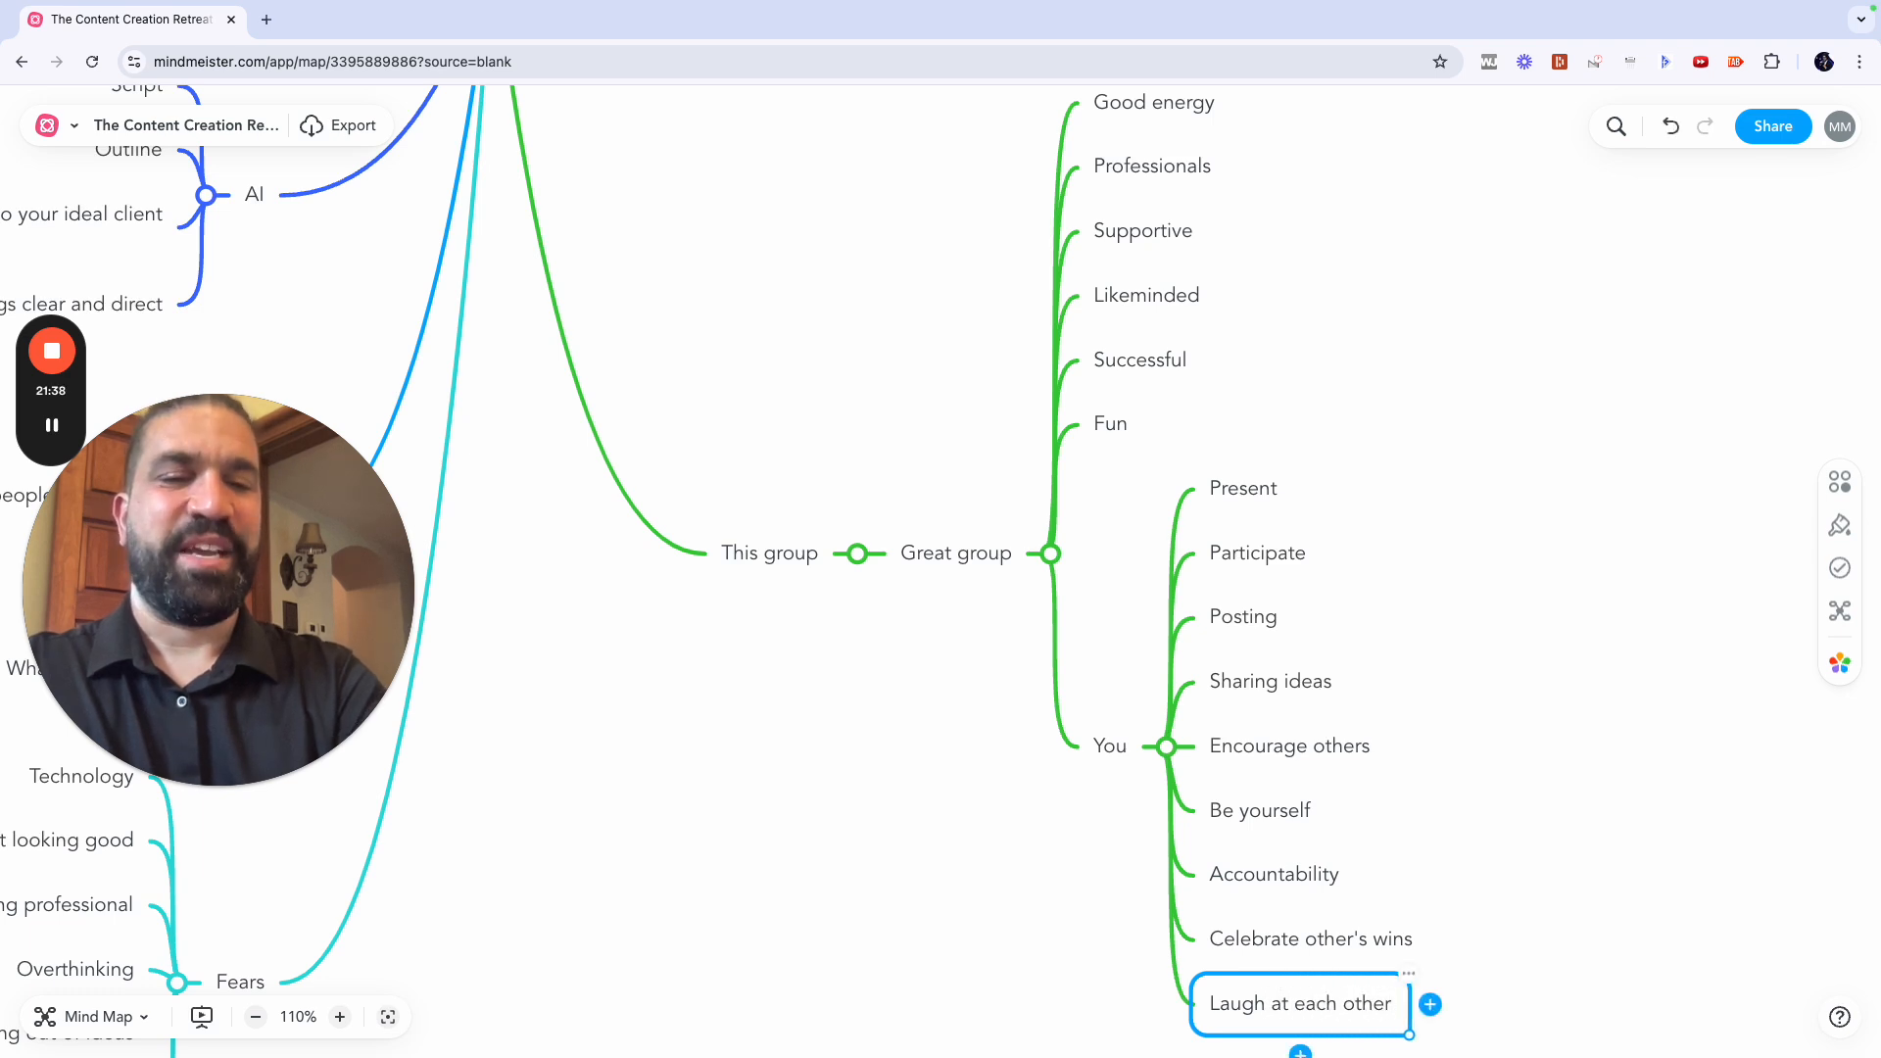
{"action": "key", "text": "Return"}
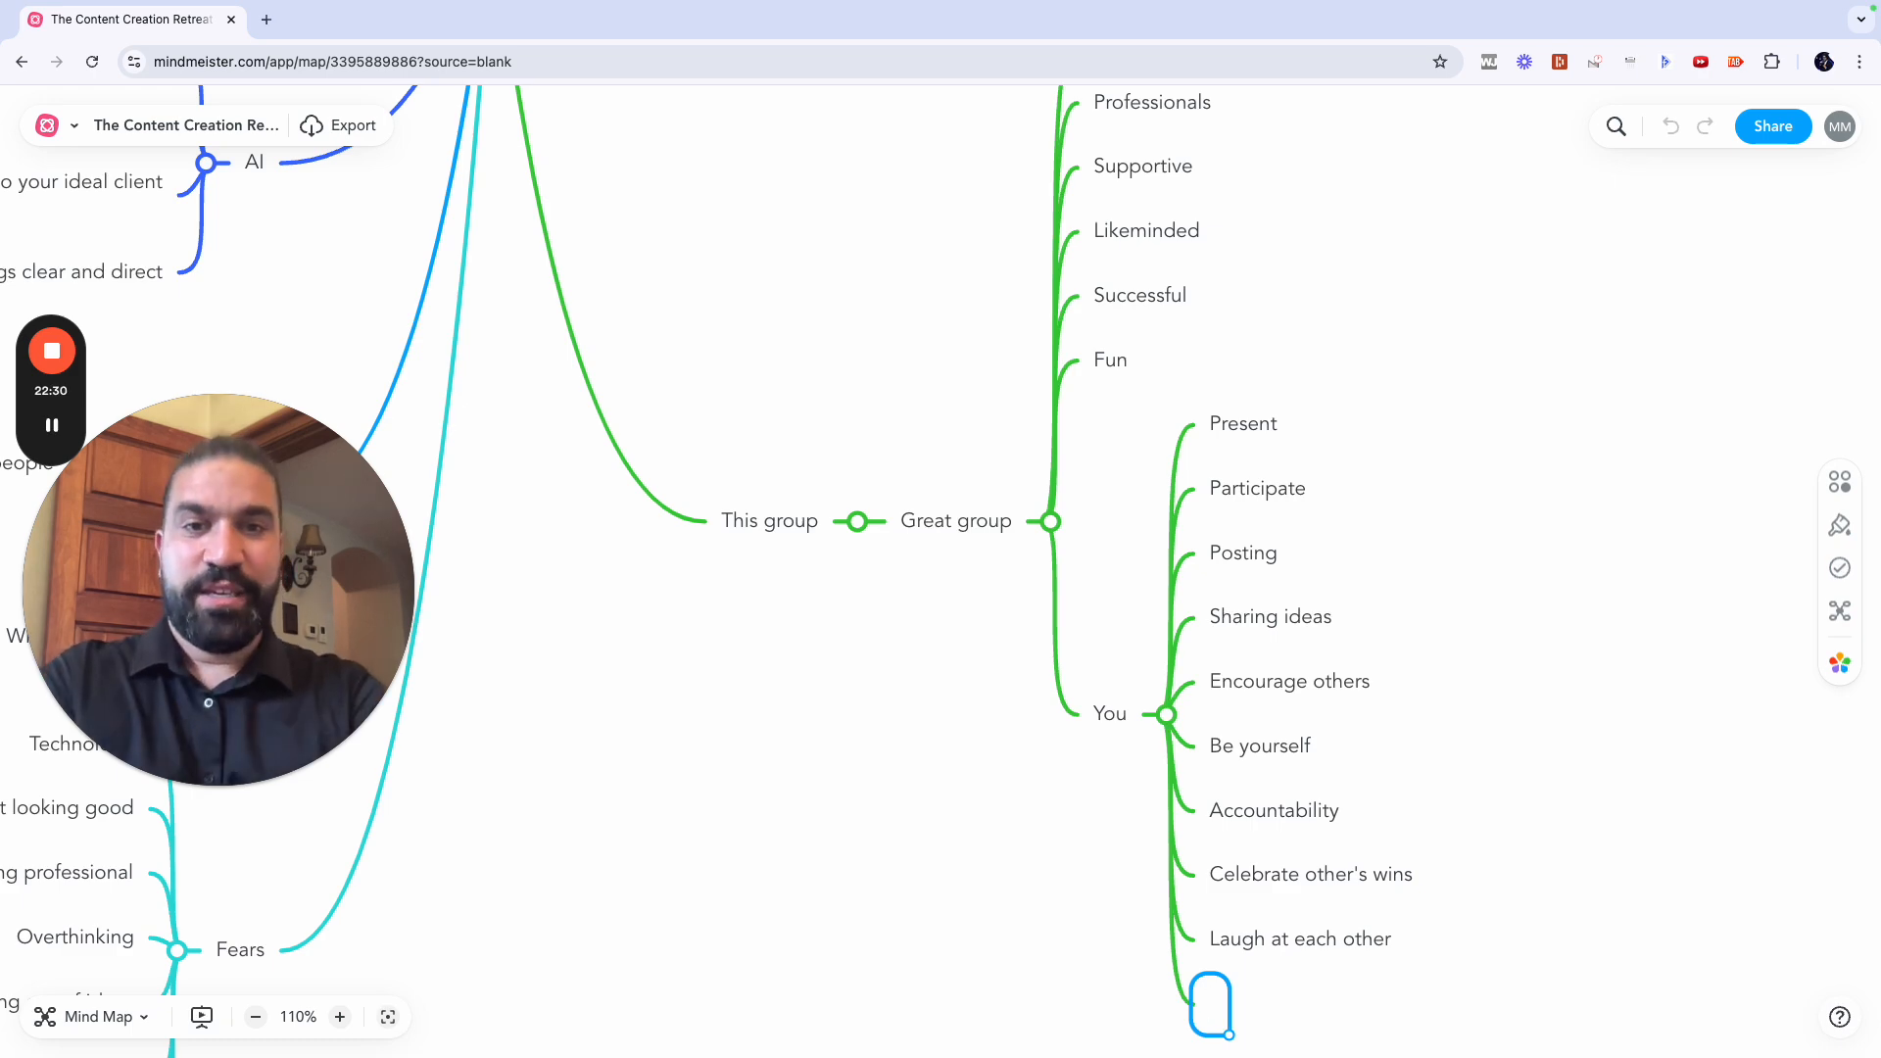
{"action": "scroll", "coordinate": [1102, 885], "scroll_direction": "down", "scroll_amount": 1}
{"action": "left_click", "coordinate": [902, 733]}
{"action": "scroll", "coordinate": [902, 733], "scroll_direction": "up", "scroll_amount": 1}
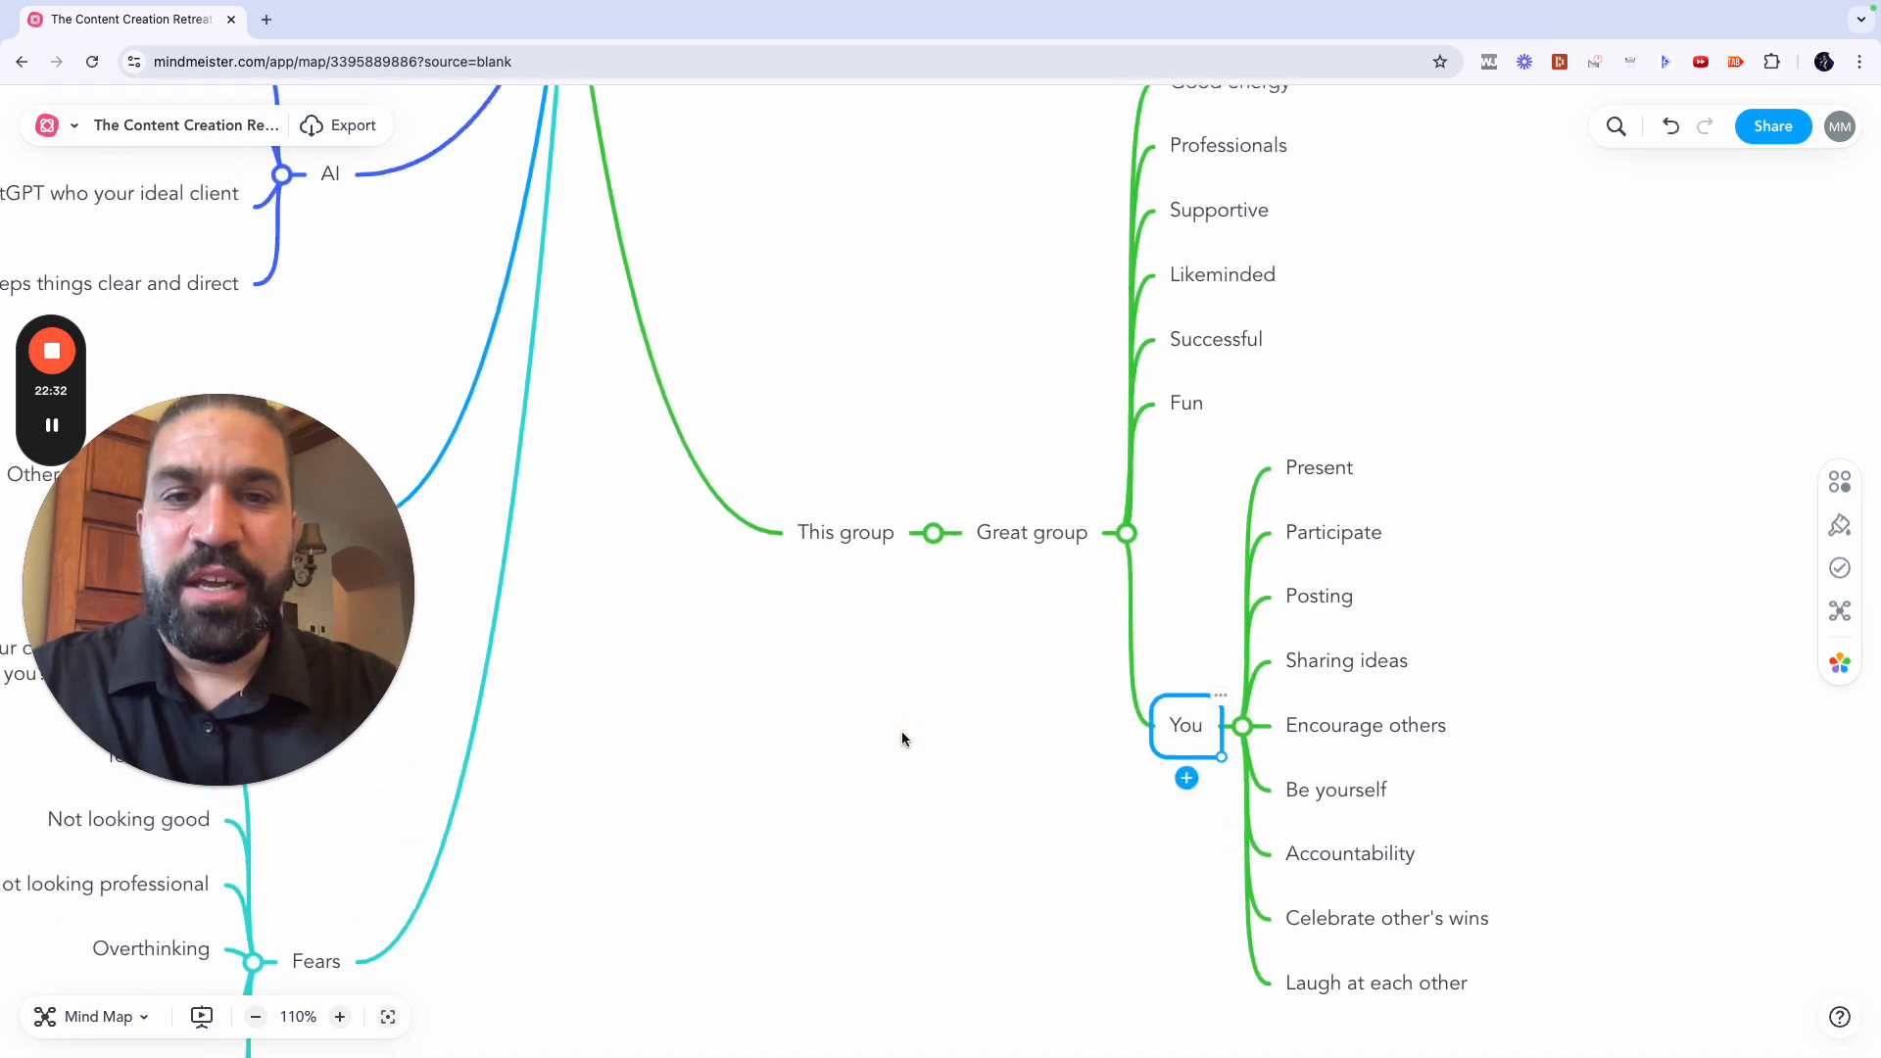
Step: Add a main topic named "Logistics" to the central topic and give it the subtopic "Detailed"
{"action": "scroll", "coordinate": [901, 731], "scroll_direction": "up", "scroll_amount": 5}
{"action": "left_click", "coordinate": [635, 823]}
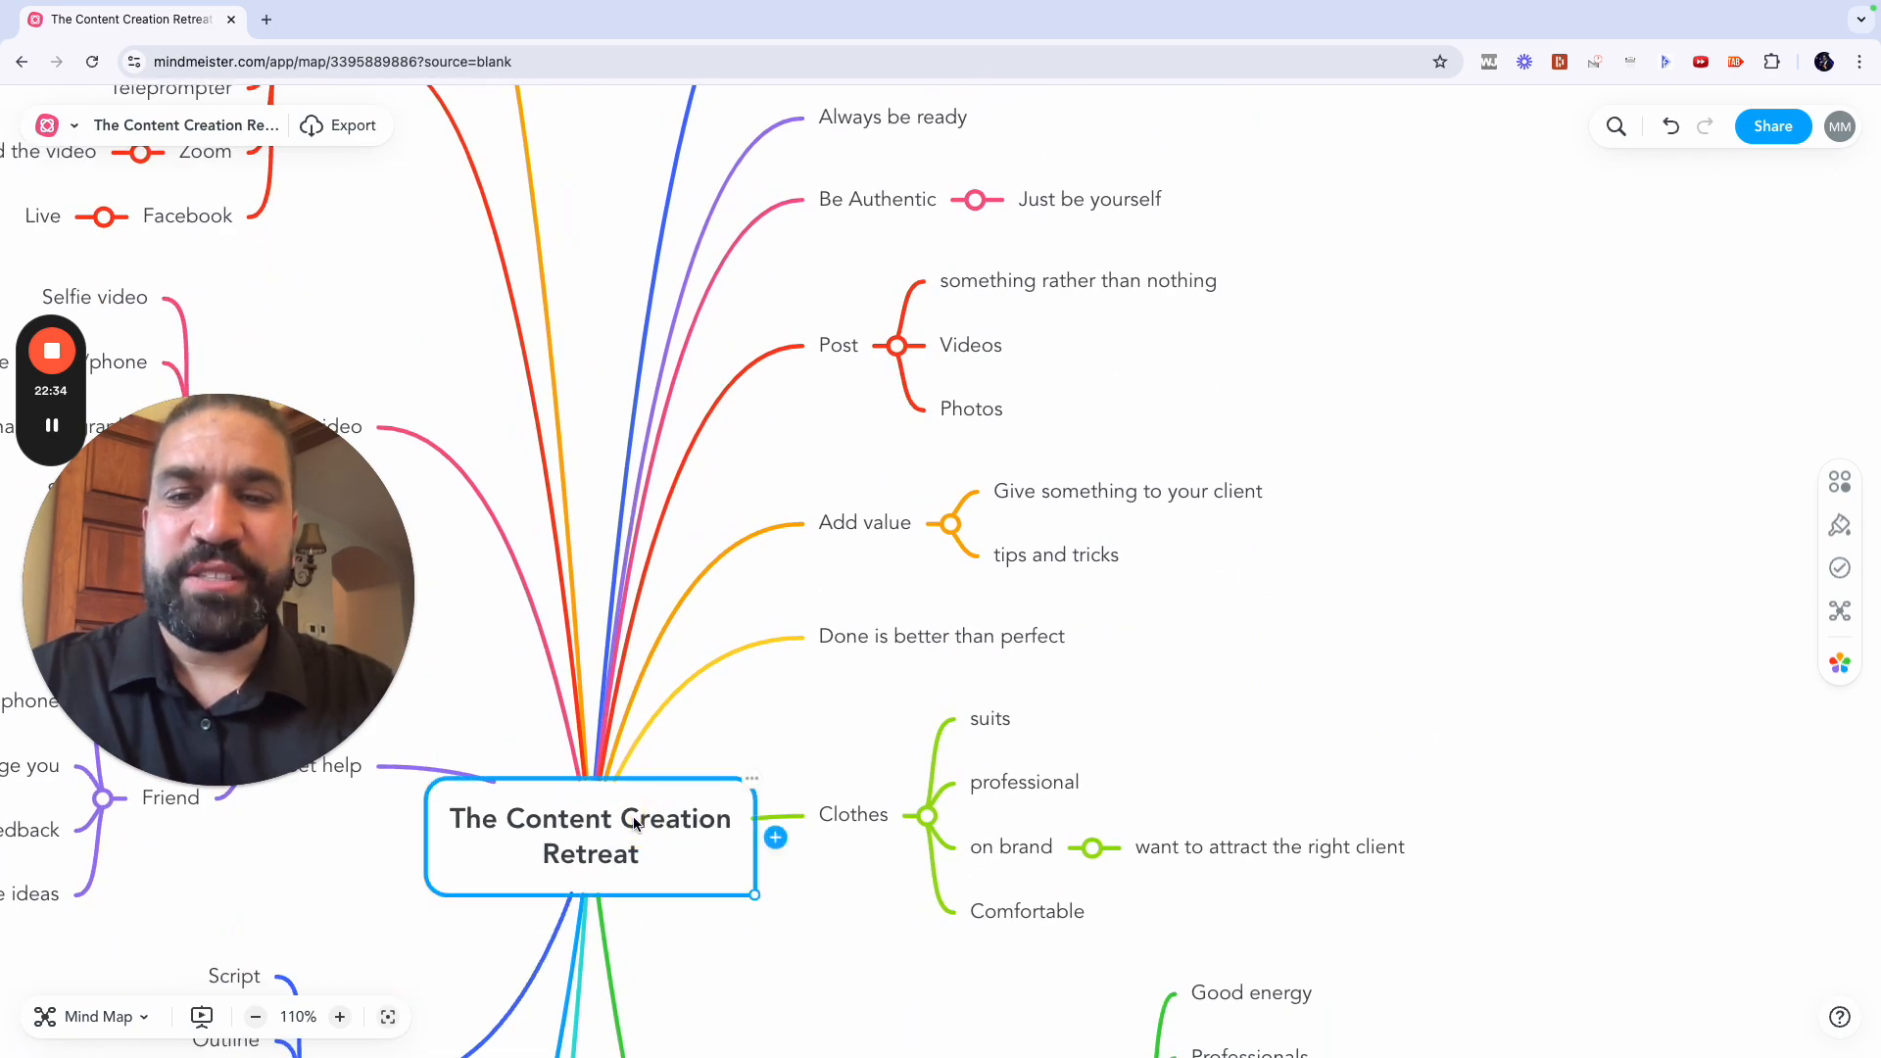
{"action": "key", "text": "Tab"}
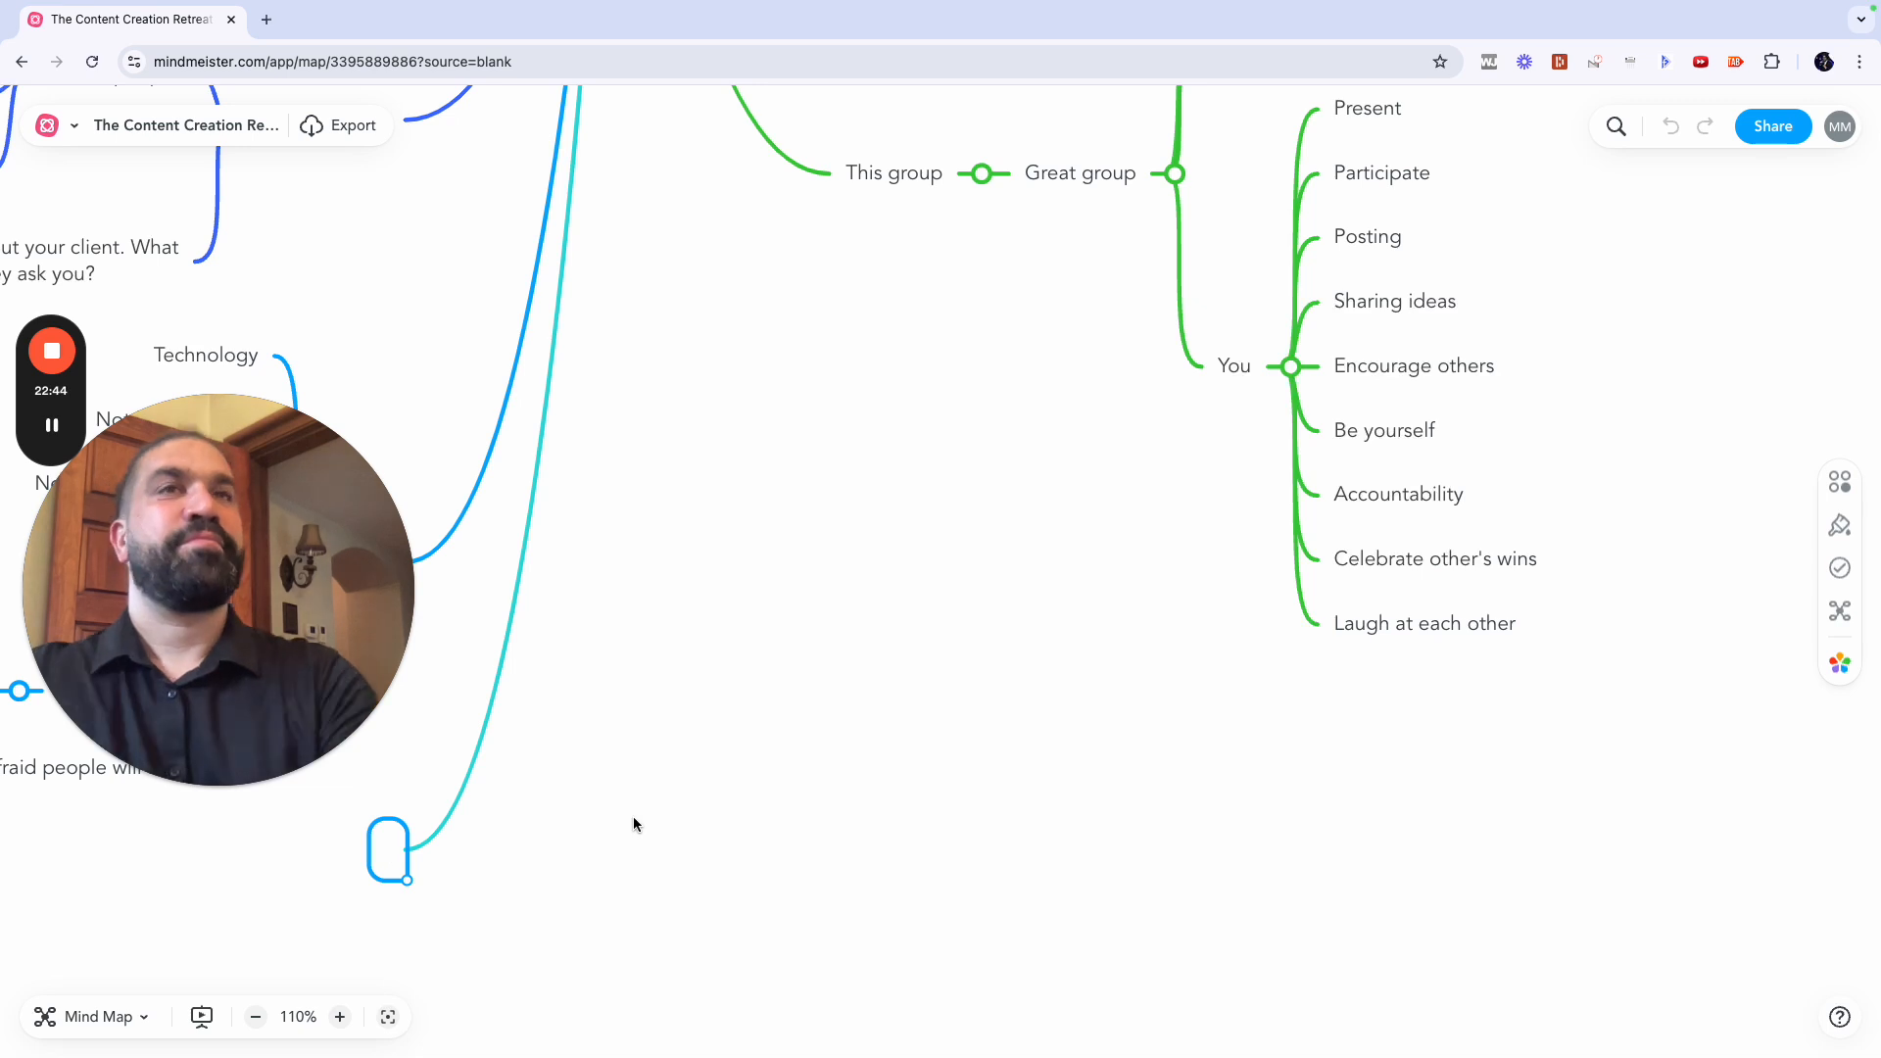
{"action": "type", "text": "Logistic"}
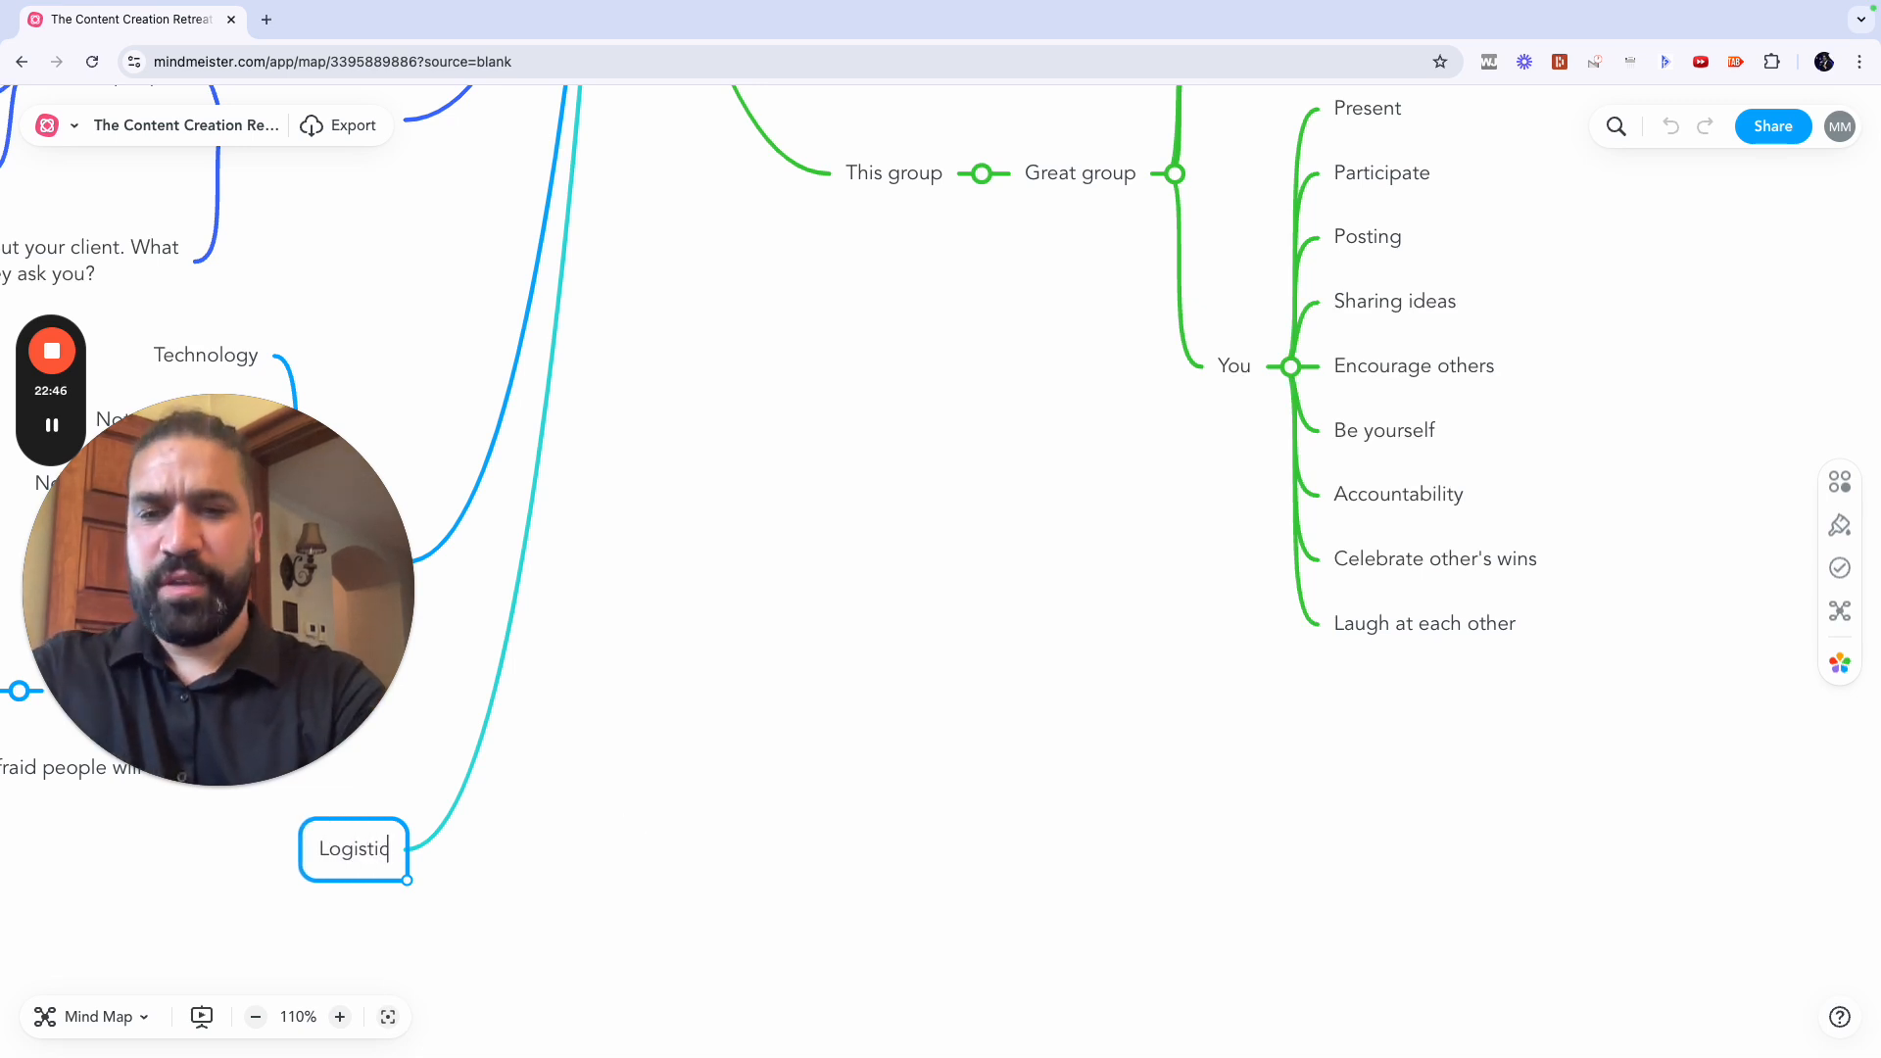
{"action": "type", "text": "s"}
{"action": "key", "text": "Tab"}
{"action": "key", "text": "Escape"}
{"action": "key", "text": "Tab"}
{"action": "type", "text": "Deta"}
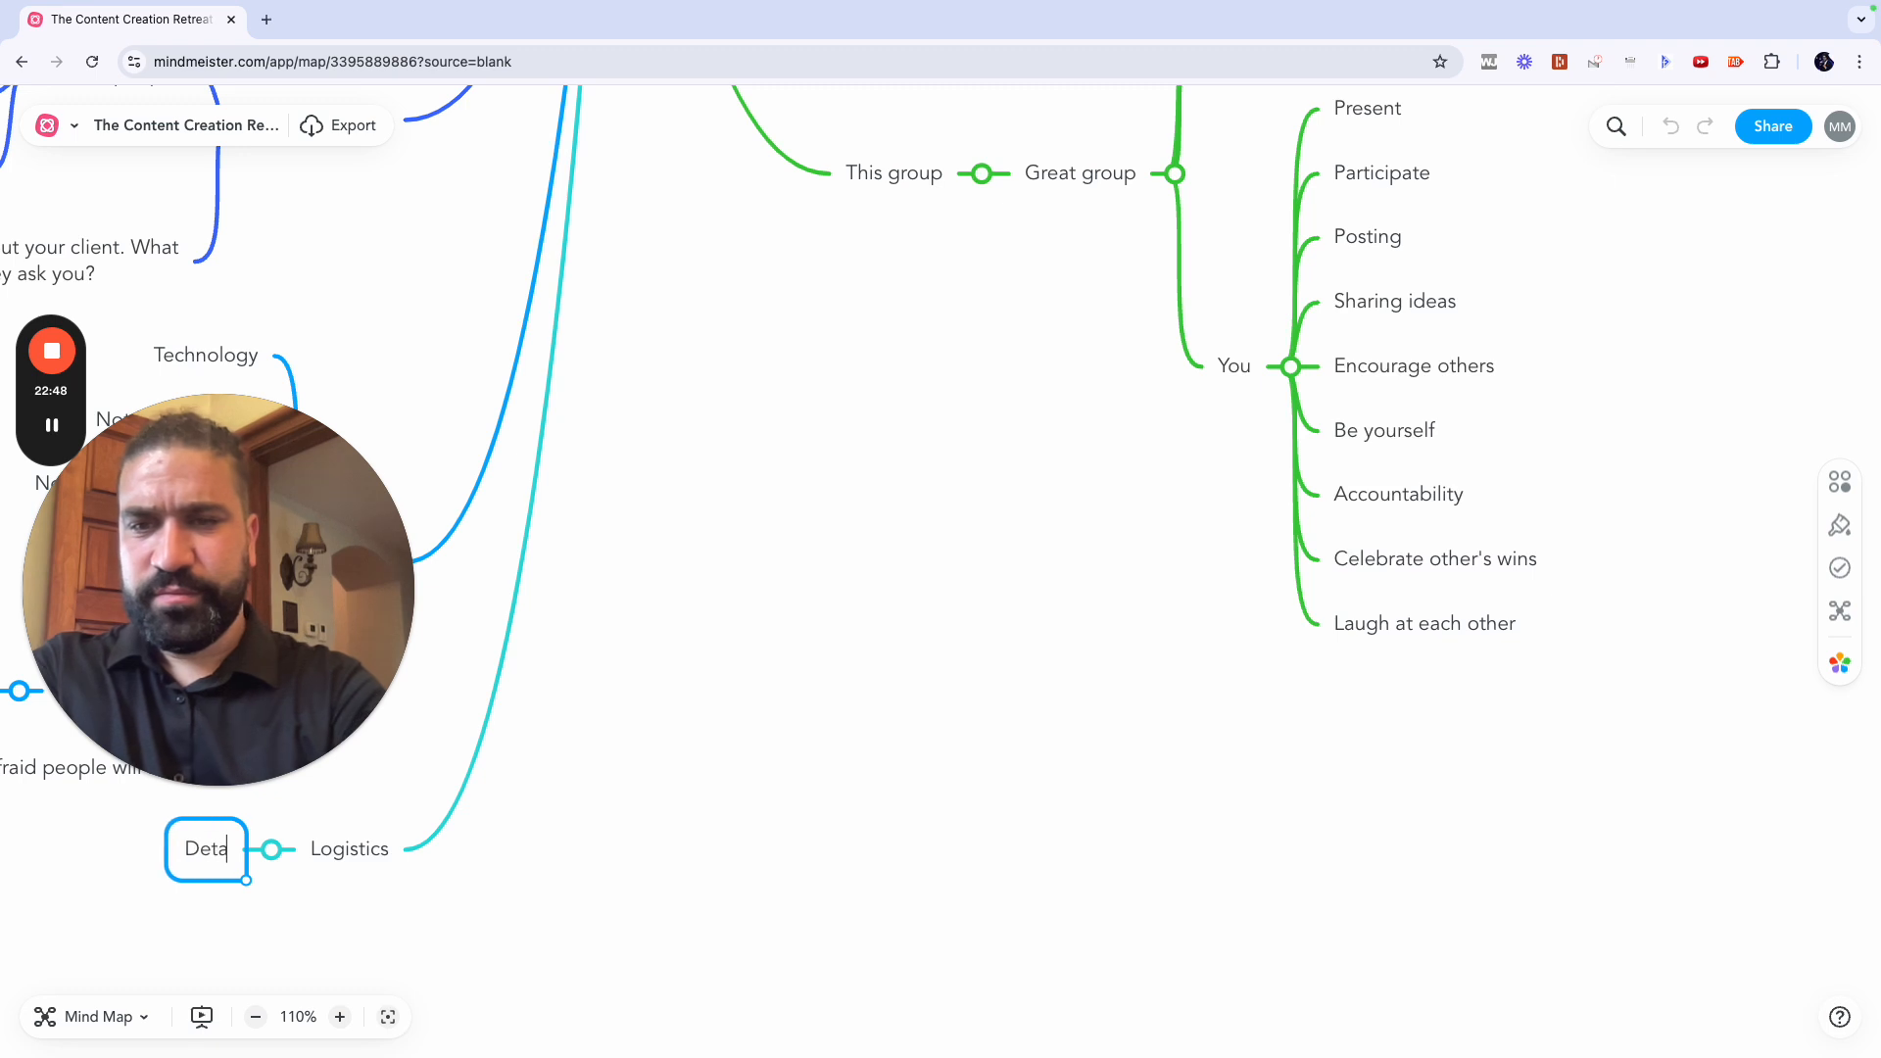
{"action": "type", "text": "iled"}
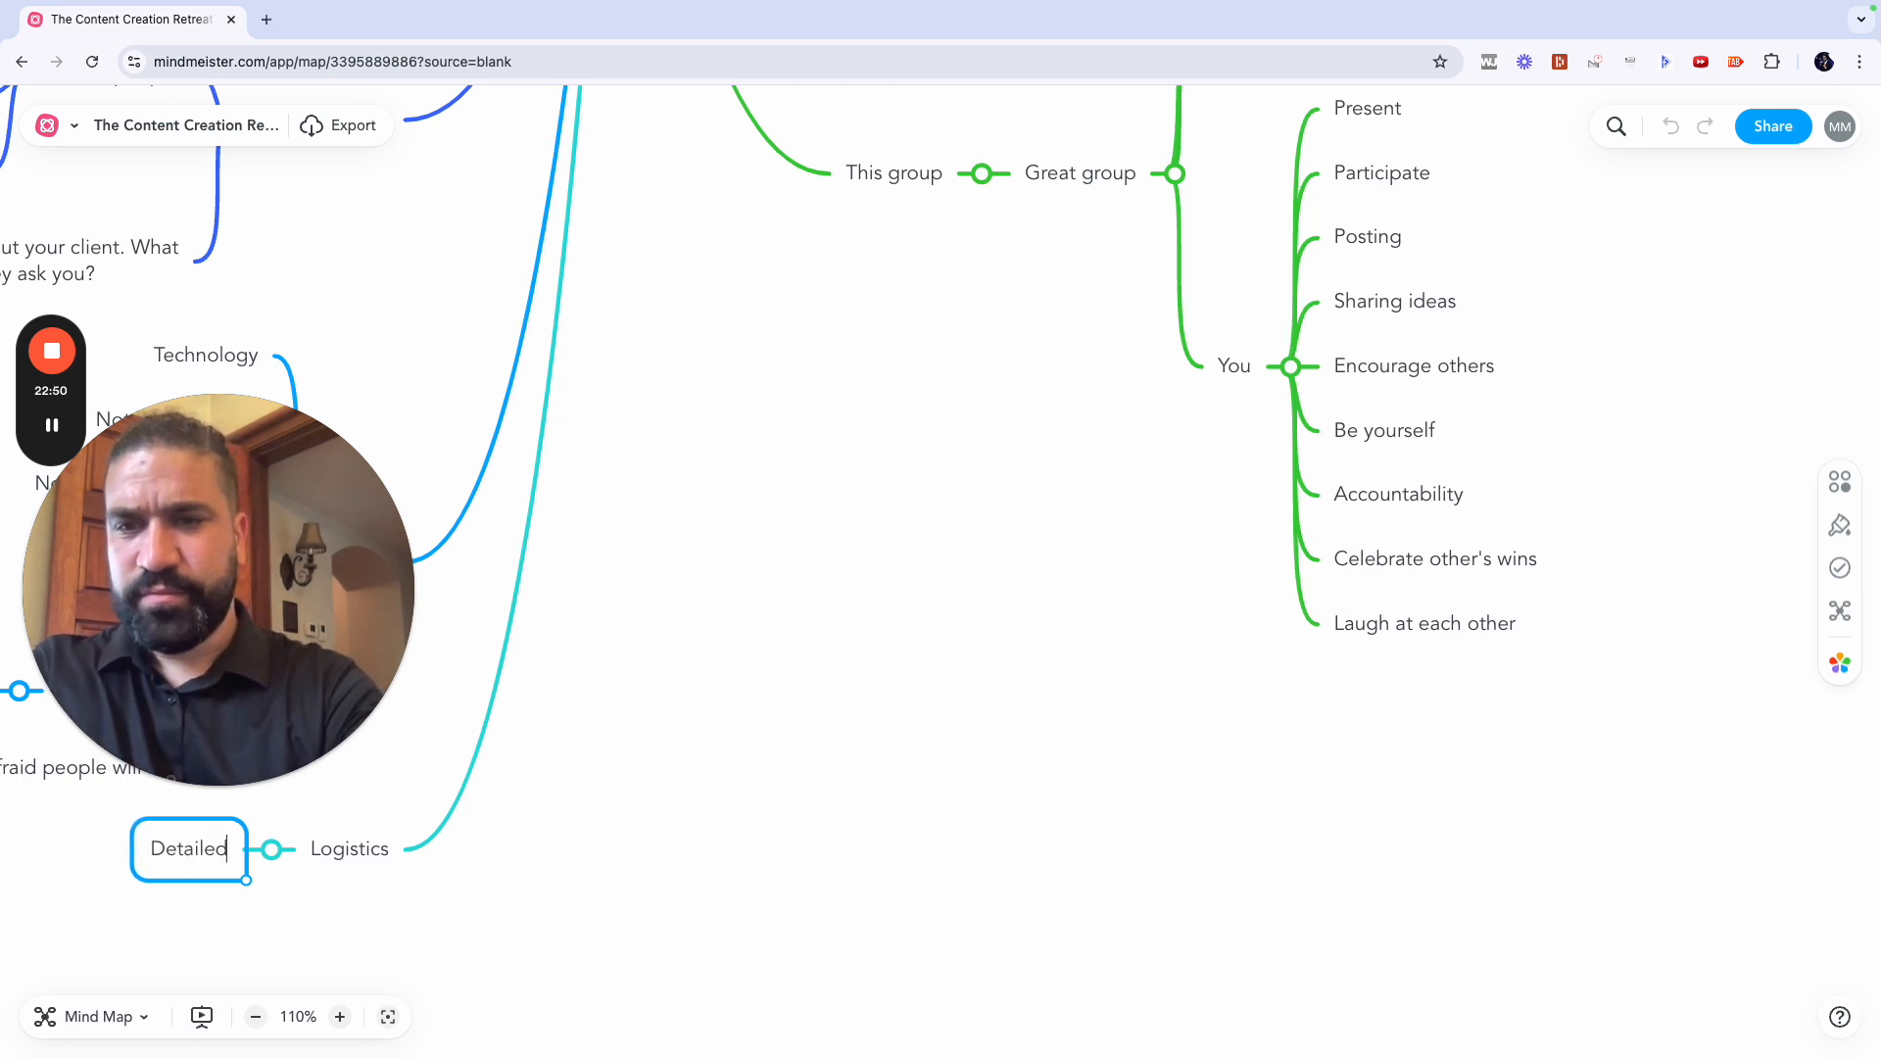
Step: Add the subtopics "Planned" and "Kept everyone together" under Logistics below Detailed
{"action": "key", "text": "Return"}
{"action": "type", "text": "Planned"}
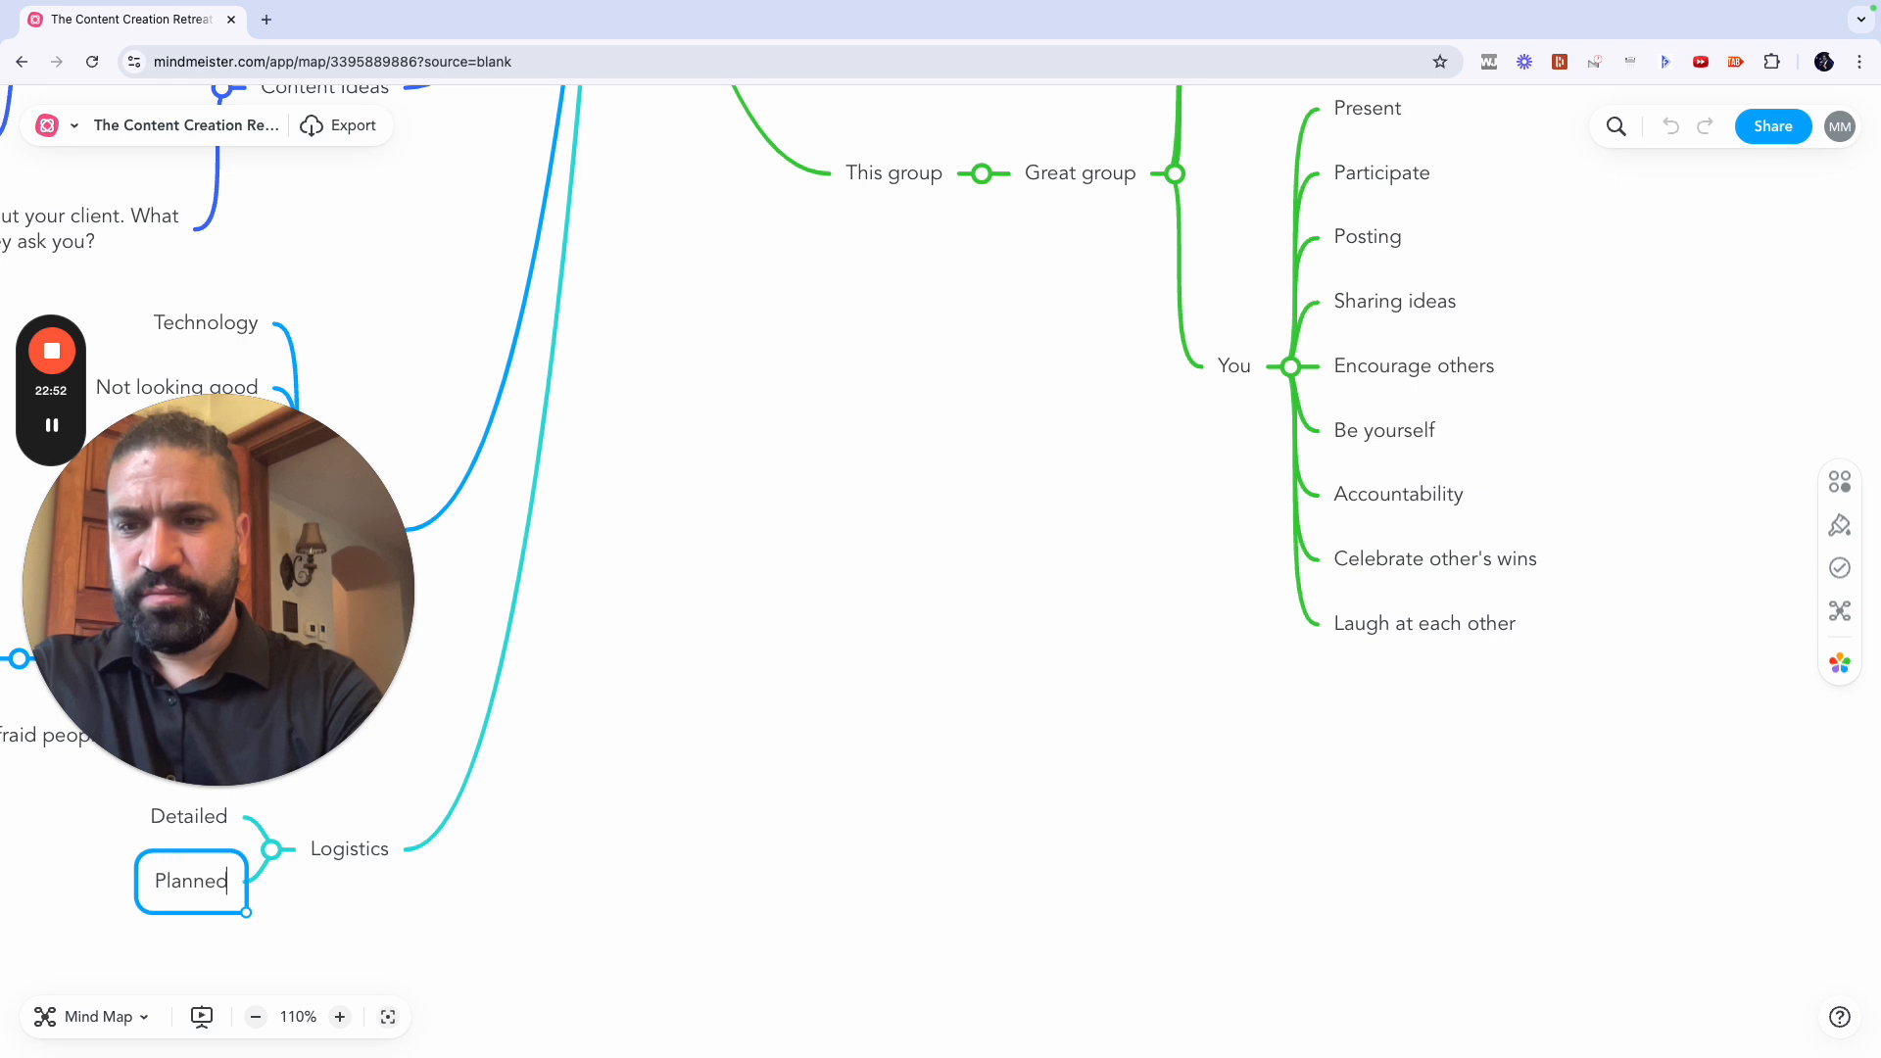
{"action": "key", "text": "Return"}
{"action": "type", "text": "Kept ever"}
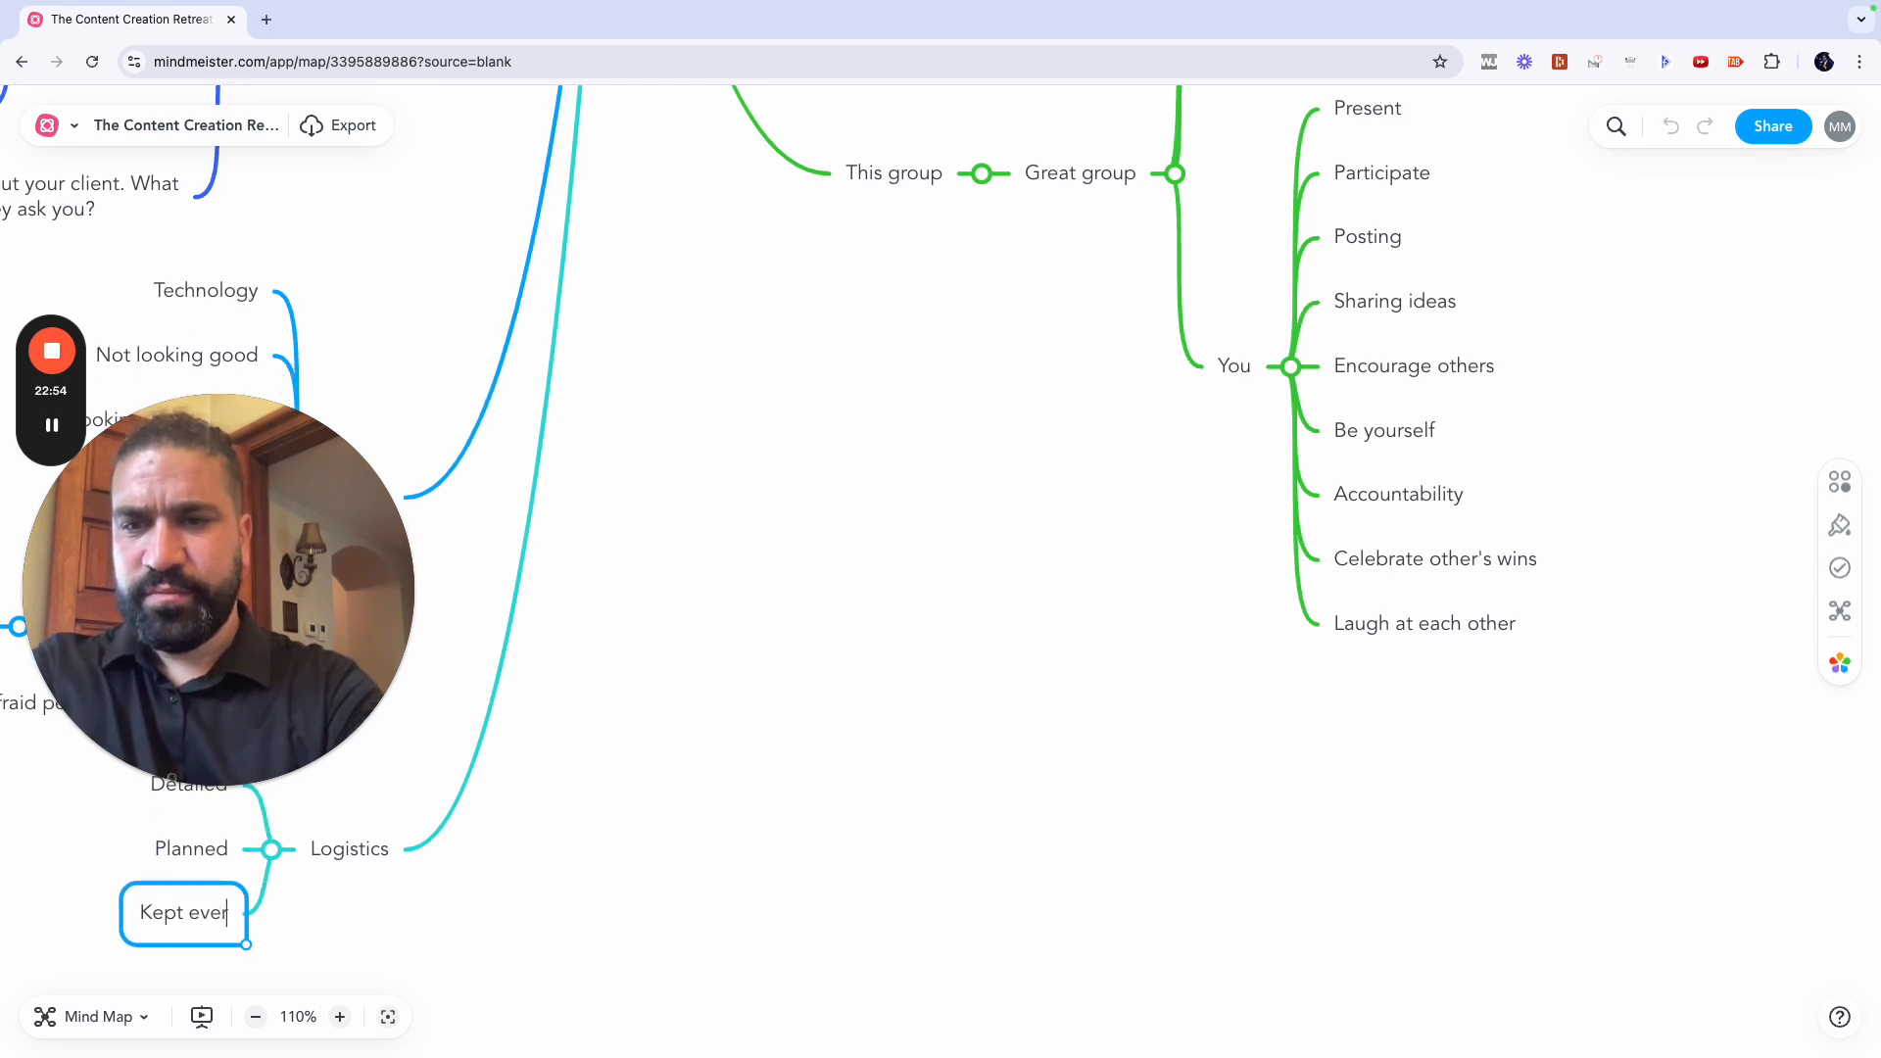
{"action": "type", "text": "yone toget"}
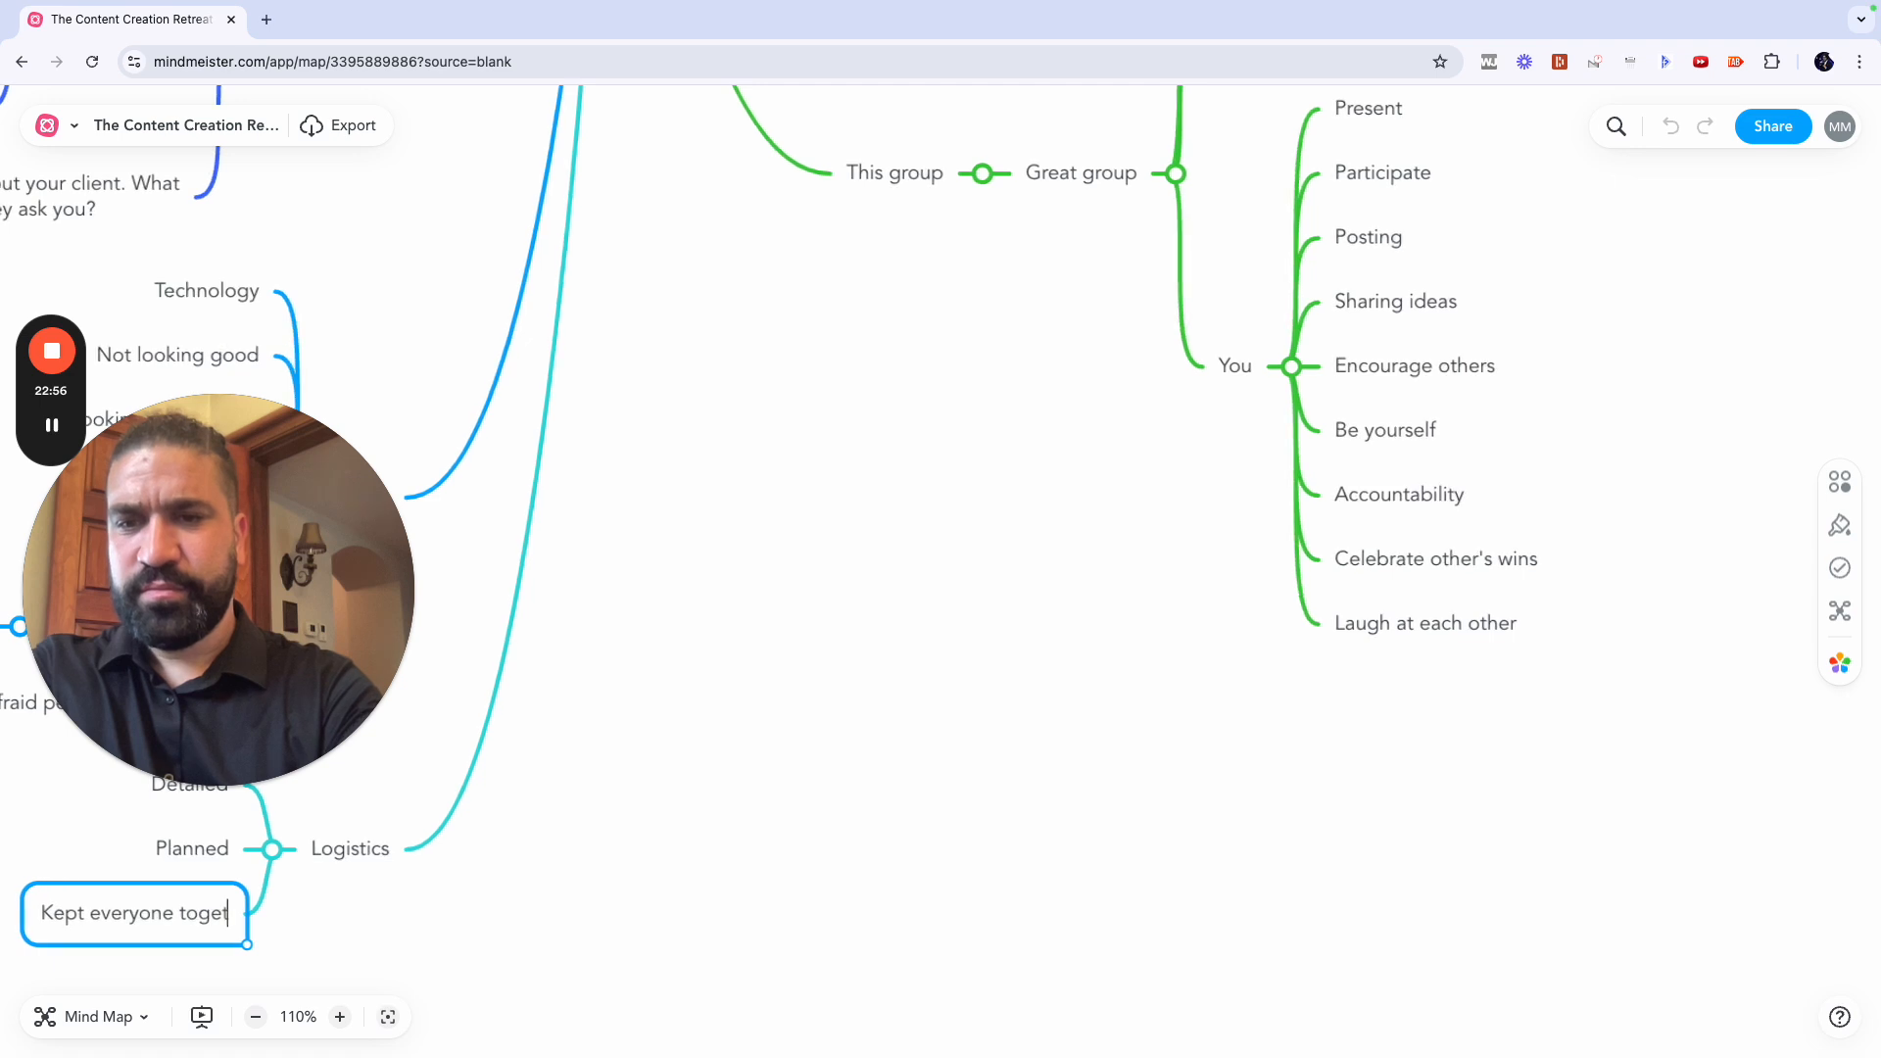
{"action": "type", "text": "her"}
Step: Add the subtopics "Efficient" and "Team building" under Logistics below Kept everyone together
{"action": "key", "text": "Return"}
{"action": "type", "text": "Efficient"}
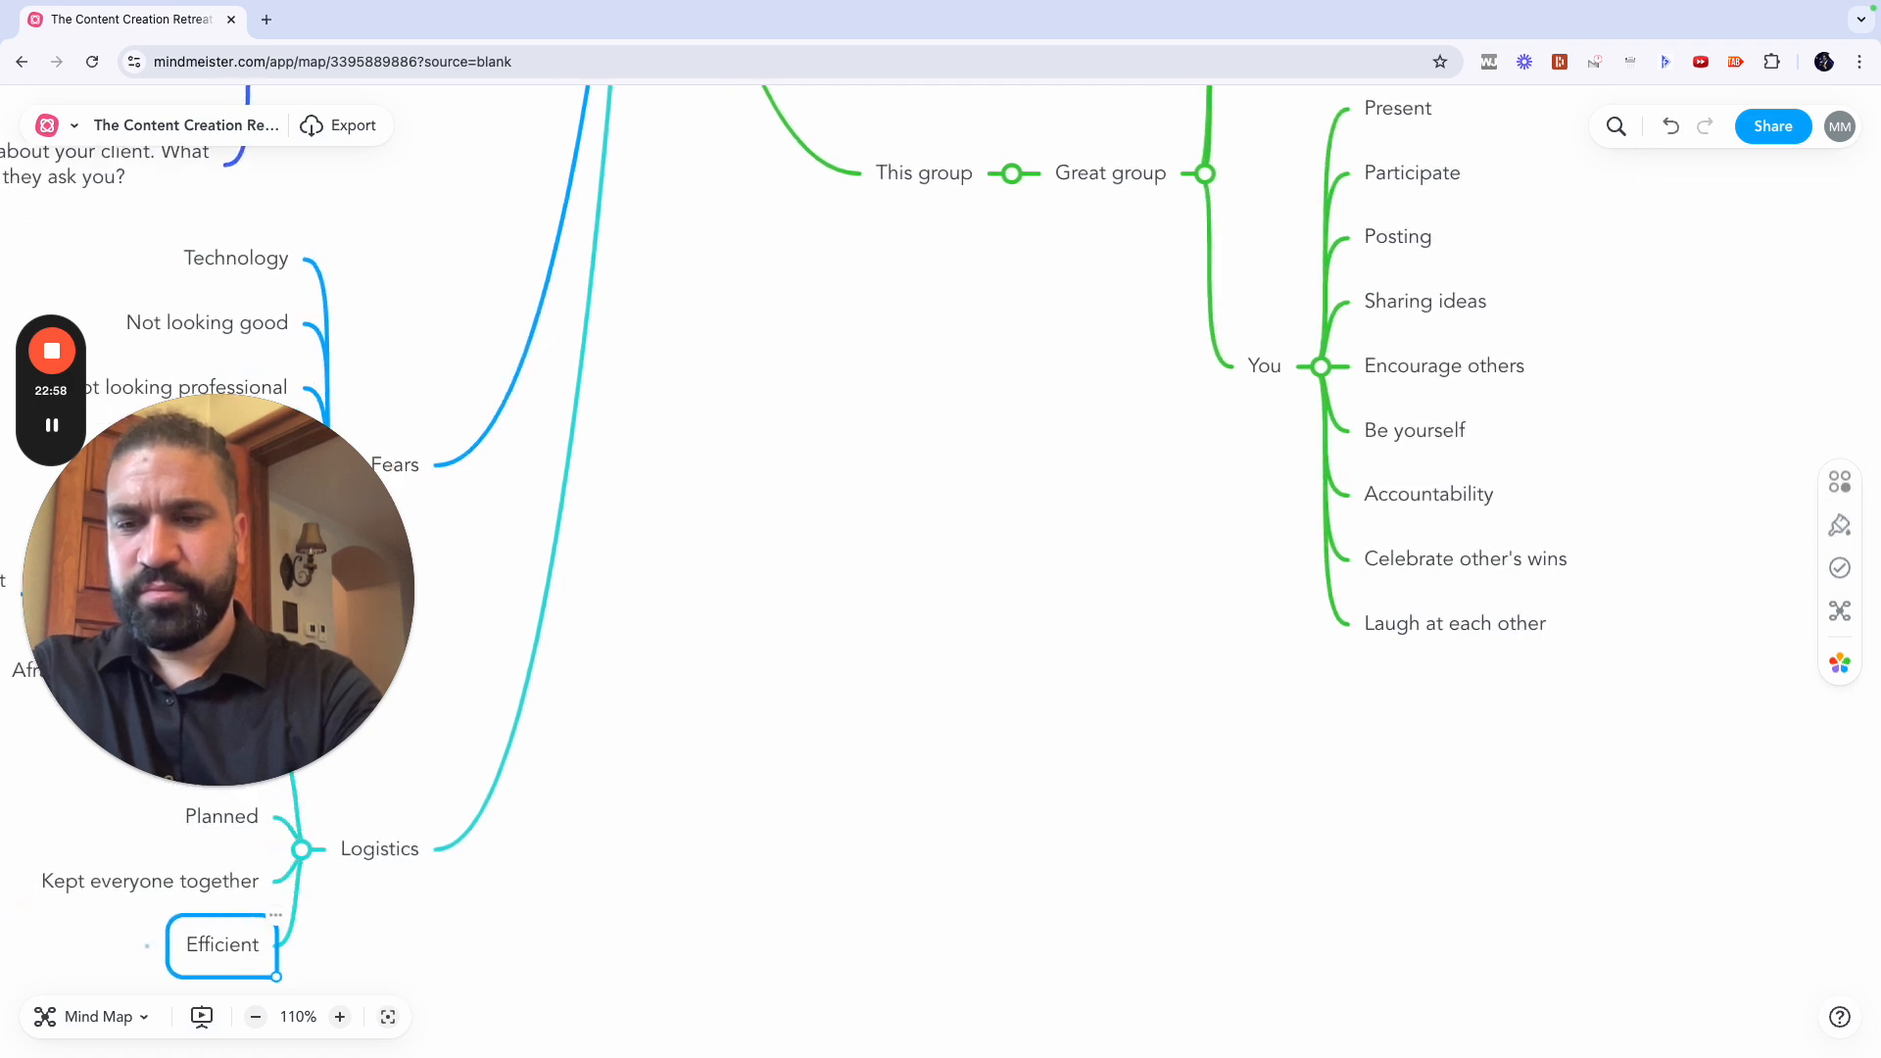
{"action": "key", "text": "Return"}
{"action": "type", "text": "Team building"}
{"action": "key", "text": "Return"}
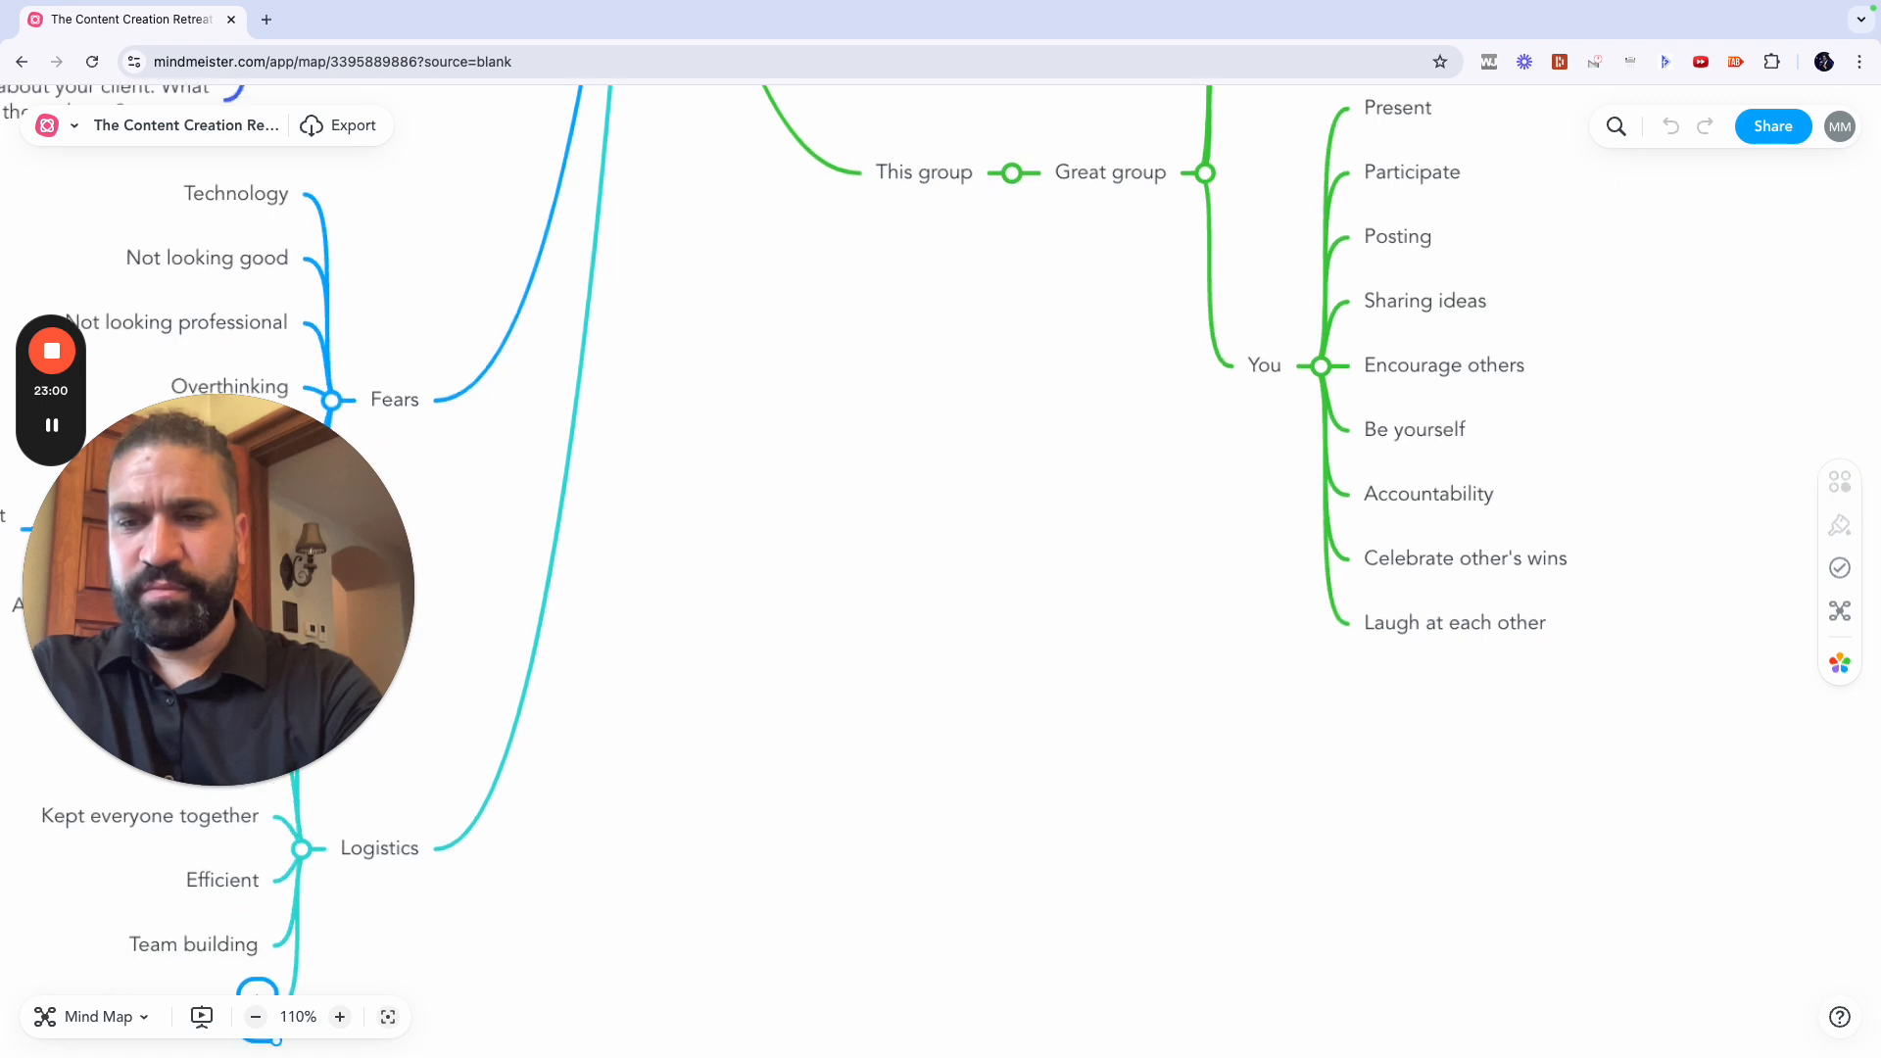
{"action": "left_click_drag", "start_coordinate": [321, 631], "coordinate": [284, 386]}
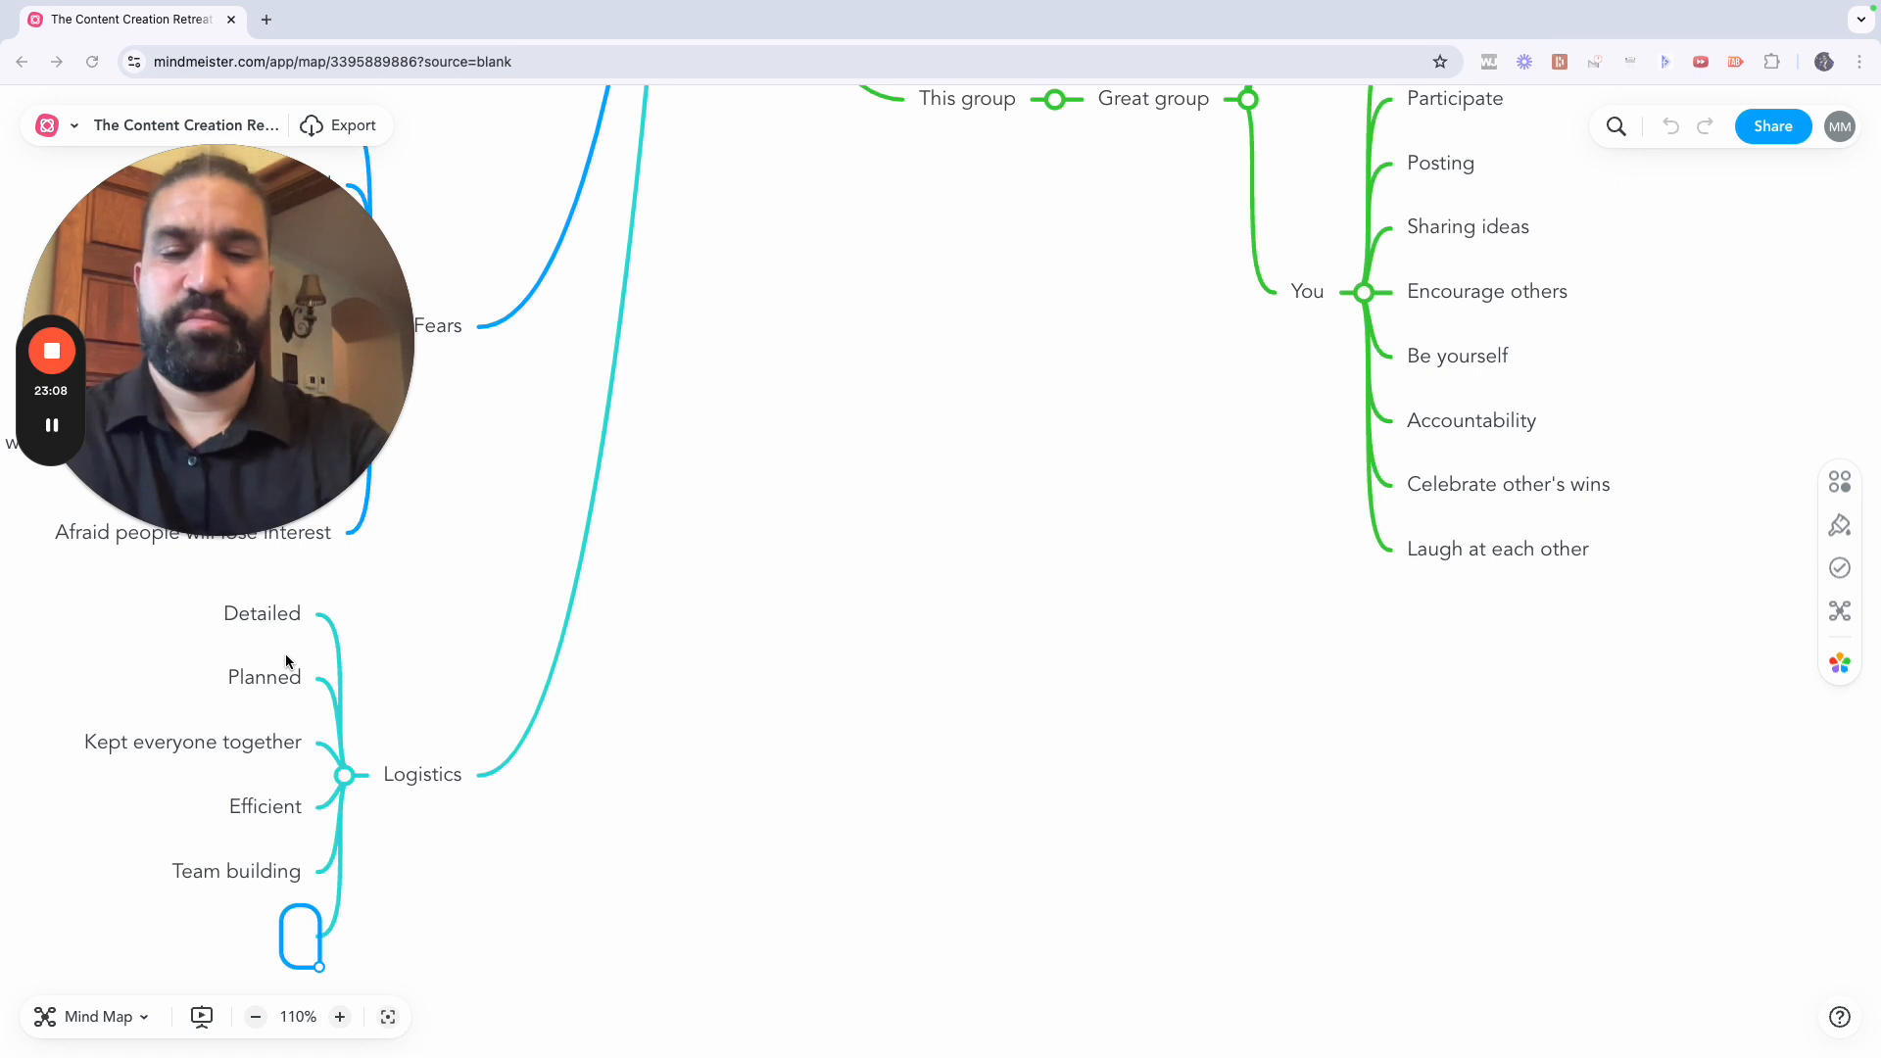
{"action": "left_click", "coordinate": [286, 931]}
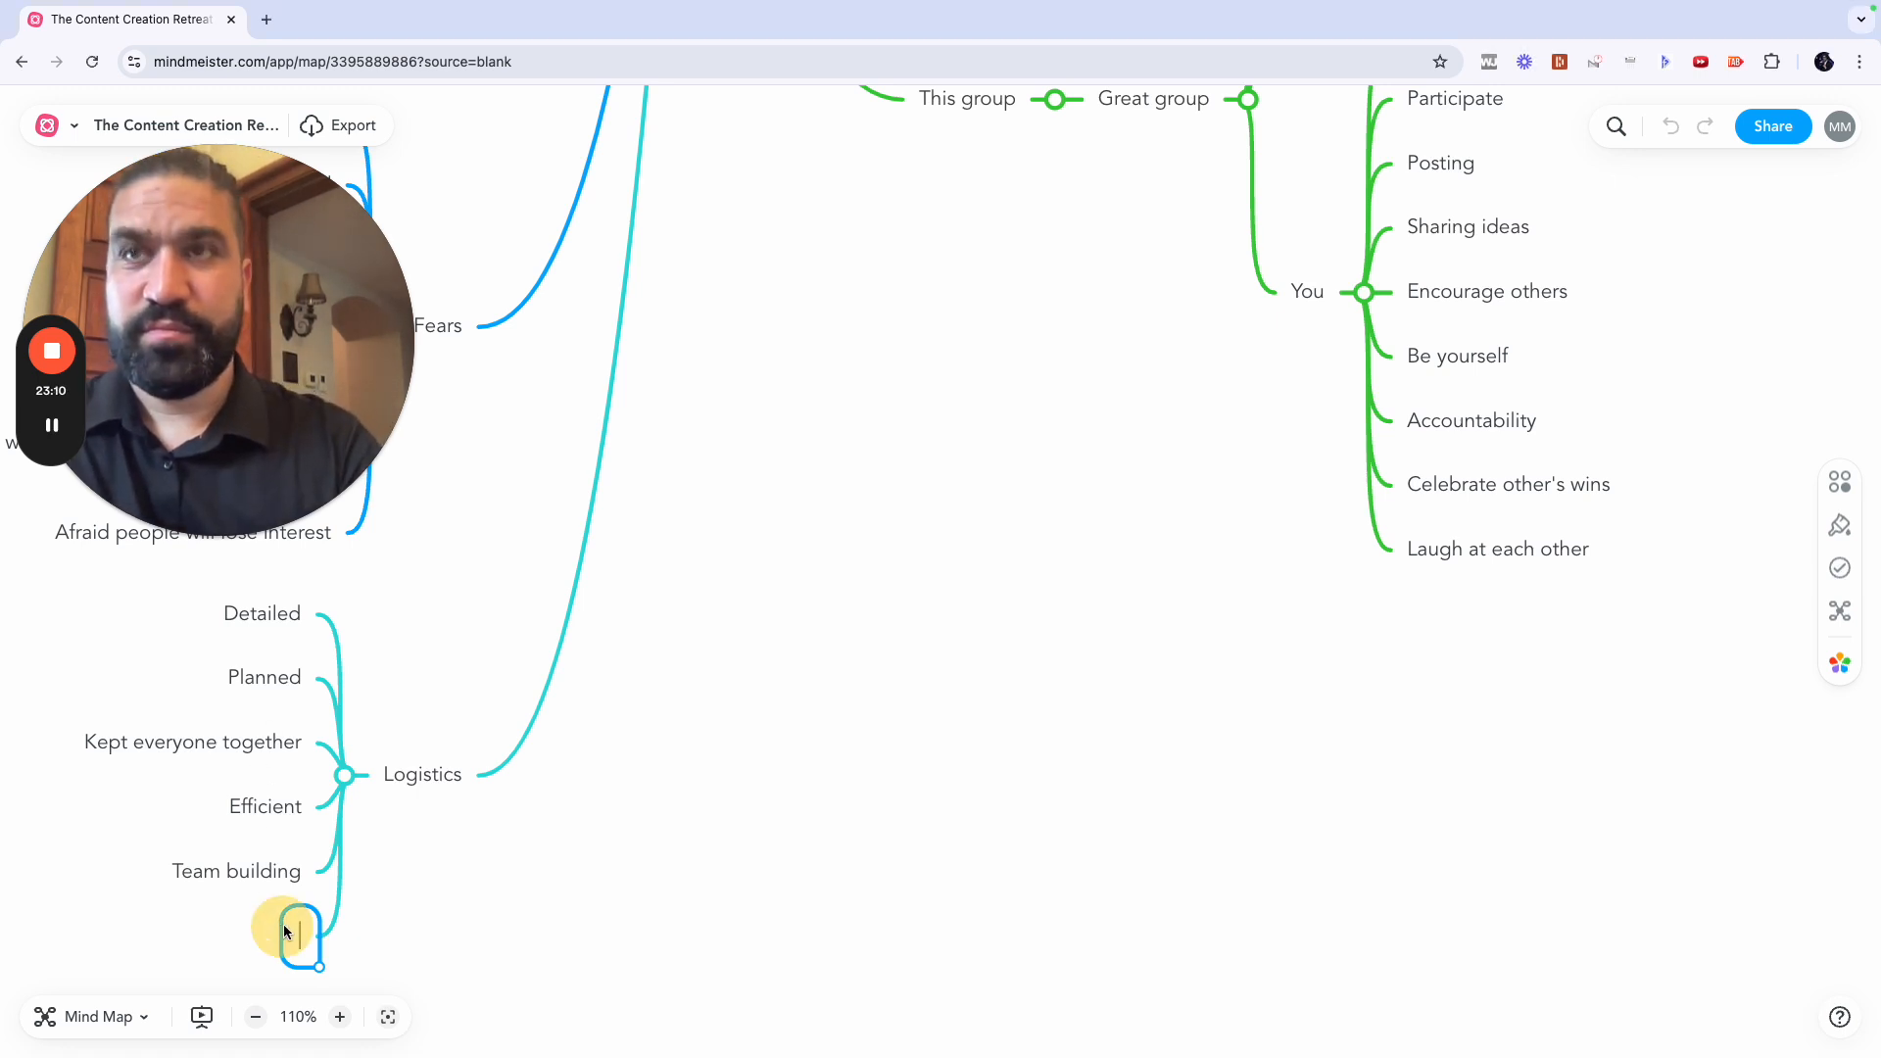
{"action": "key", "text": "BackSpace"}
Step: Add the subtopics "Forged Community" and "Ate as a group" under Logistics below Team building
{"action": "left_click", "coordinate": [421, 775]}
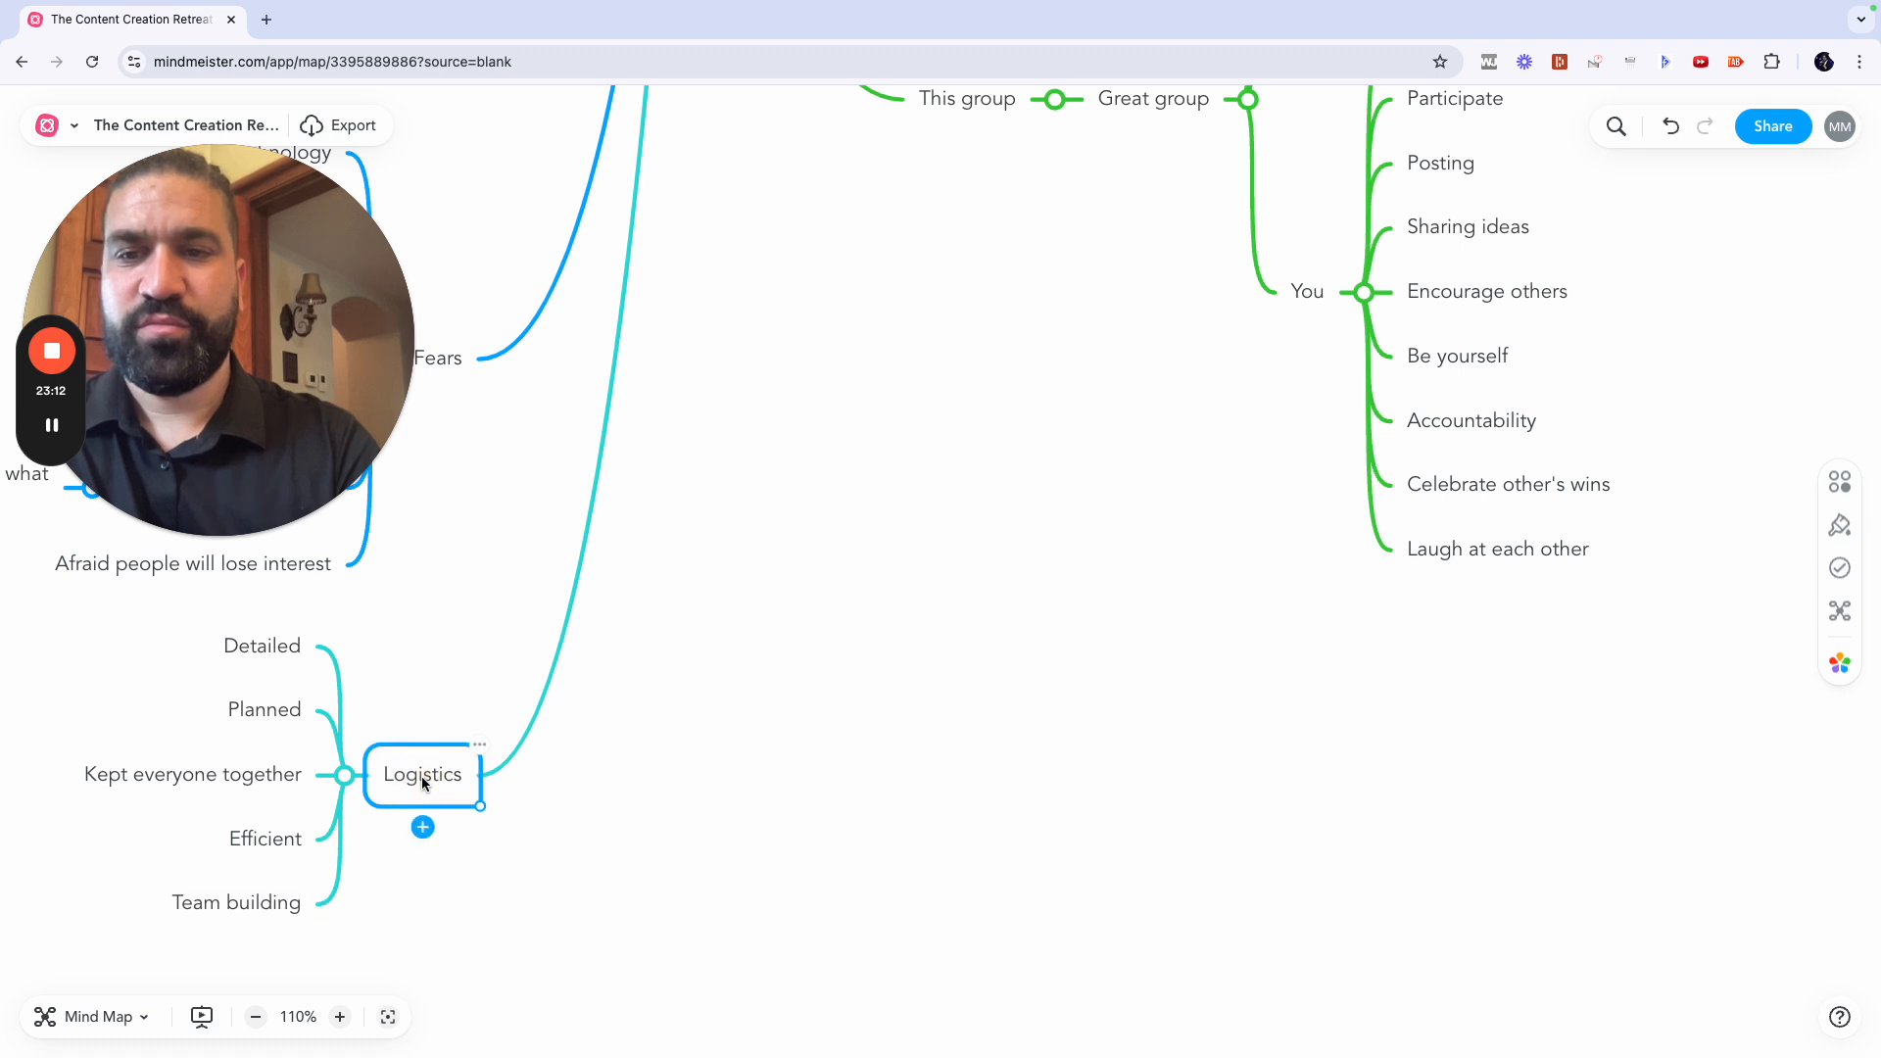
{"action": "key", "text": "Tab"}
{"action": "type", "text": "Forg"}
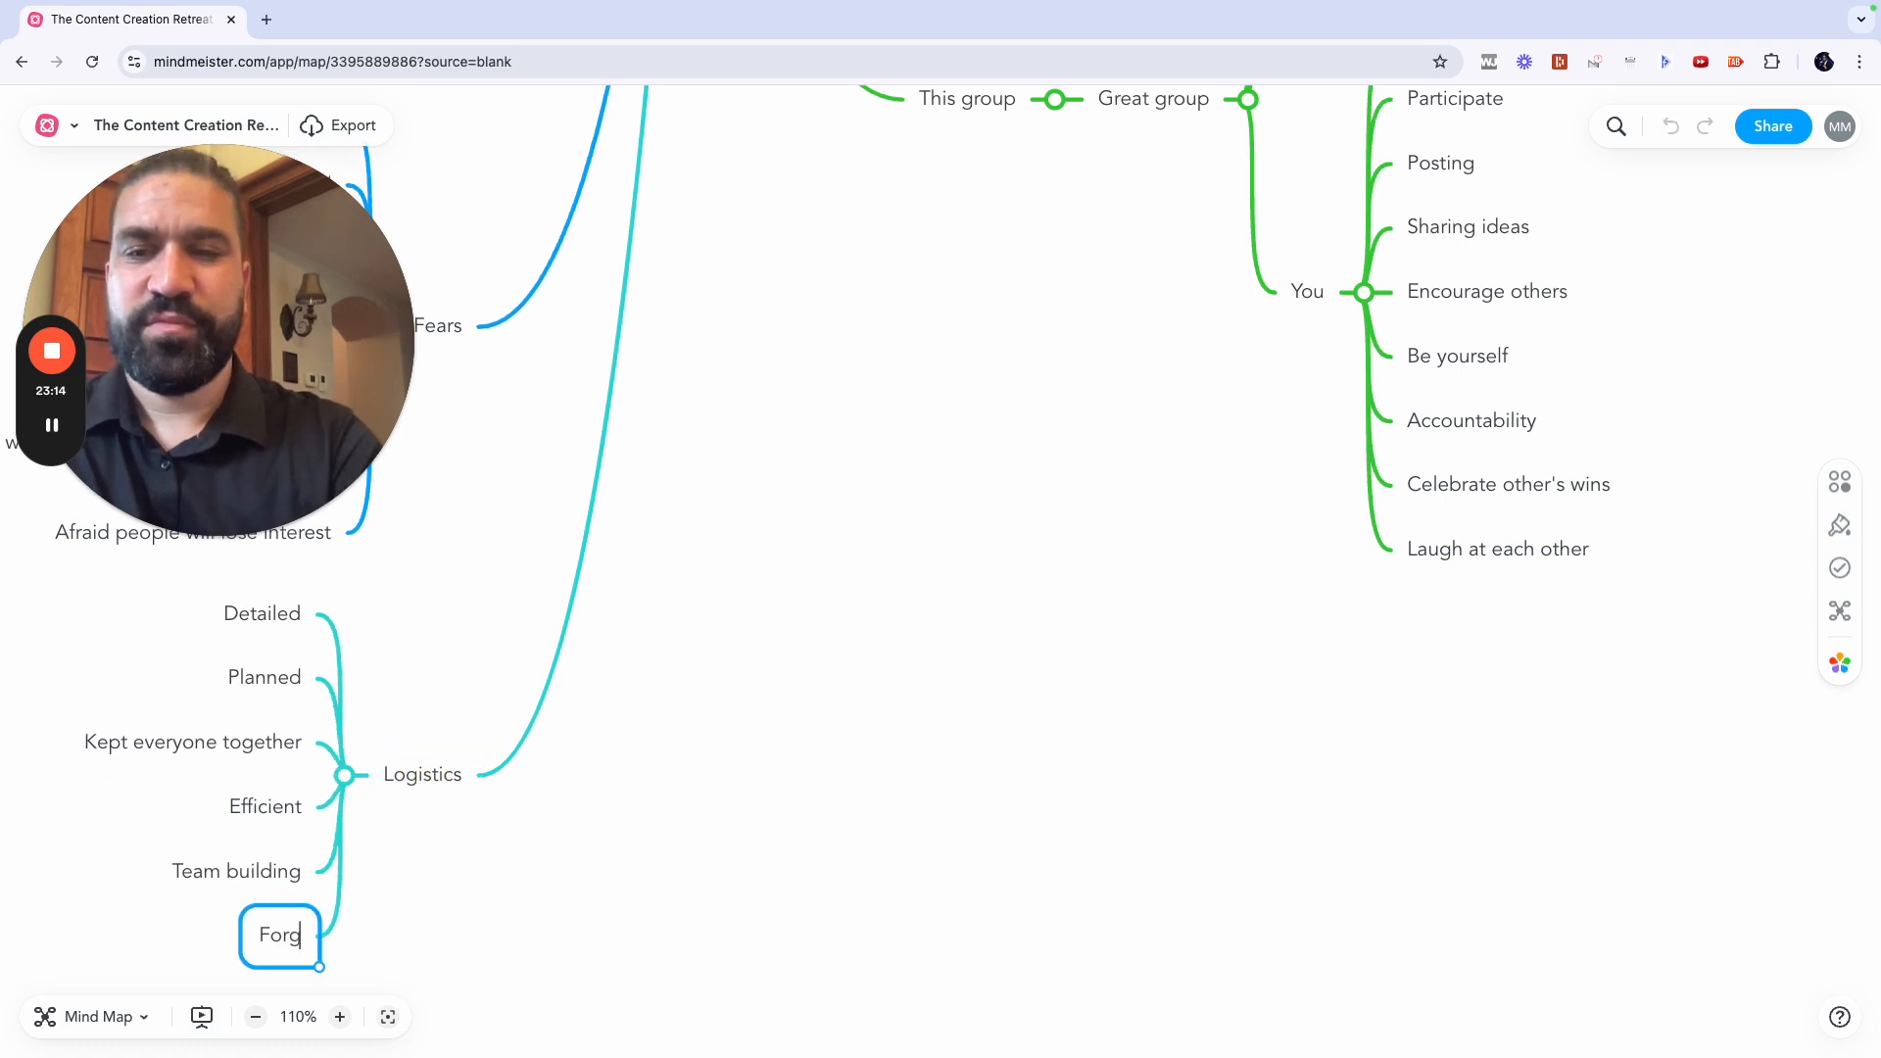
{"action": "type", "text": "ed Communityt"}
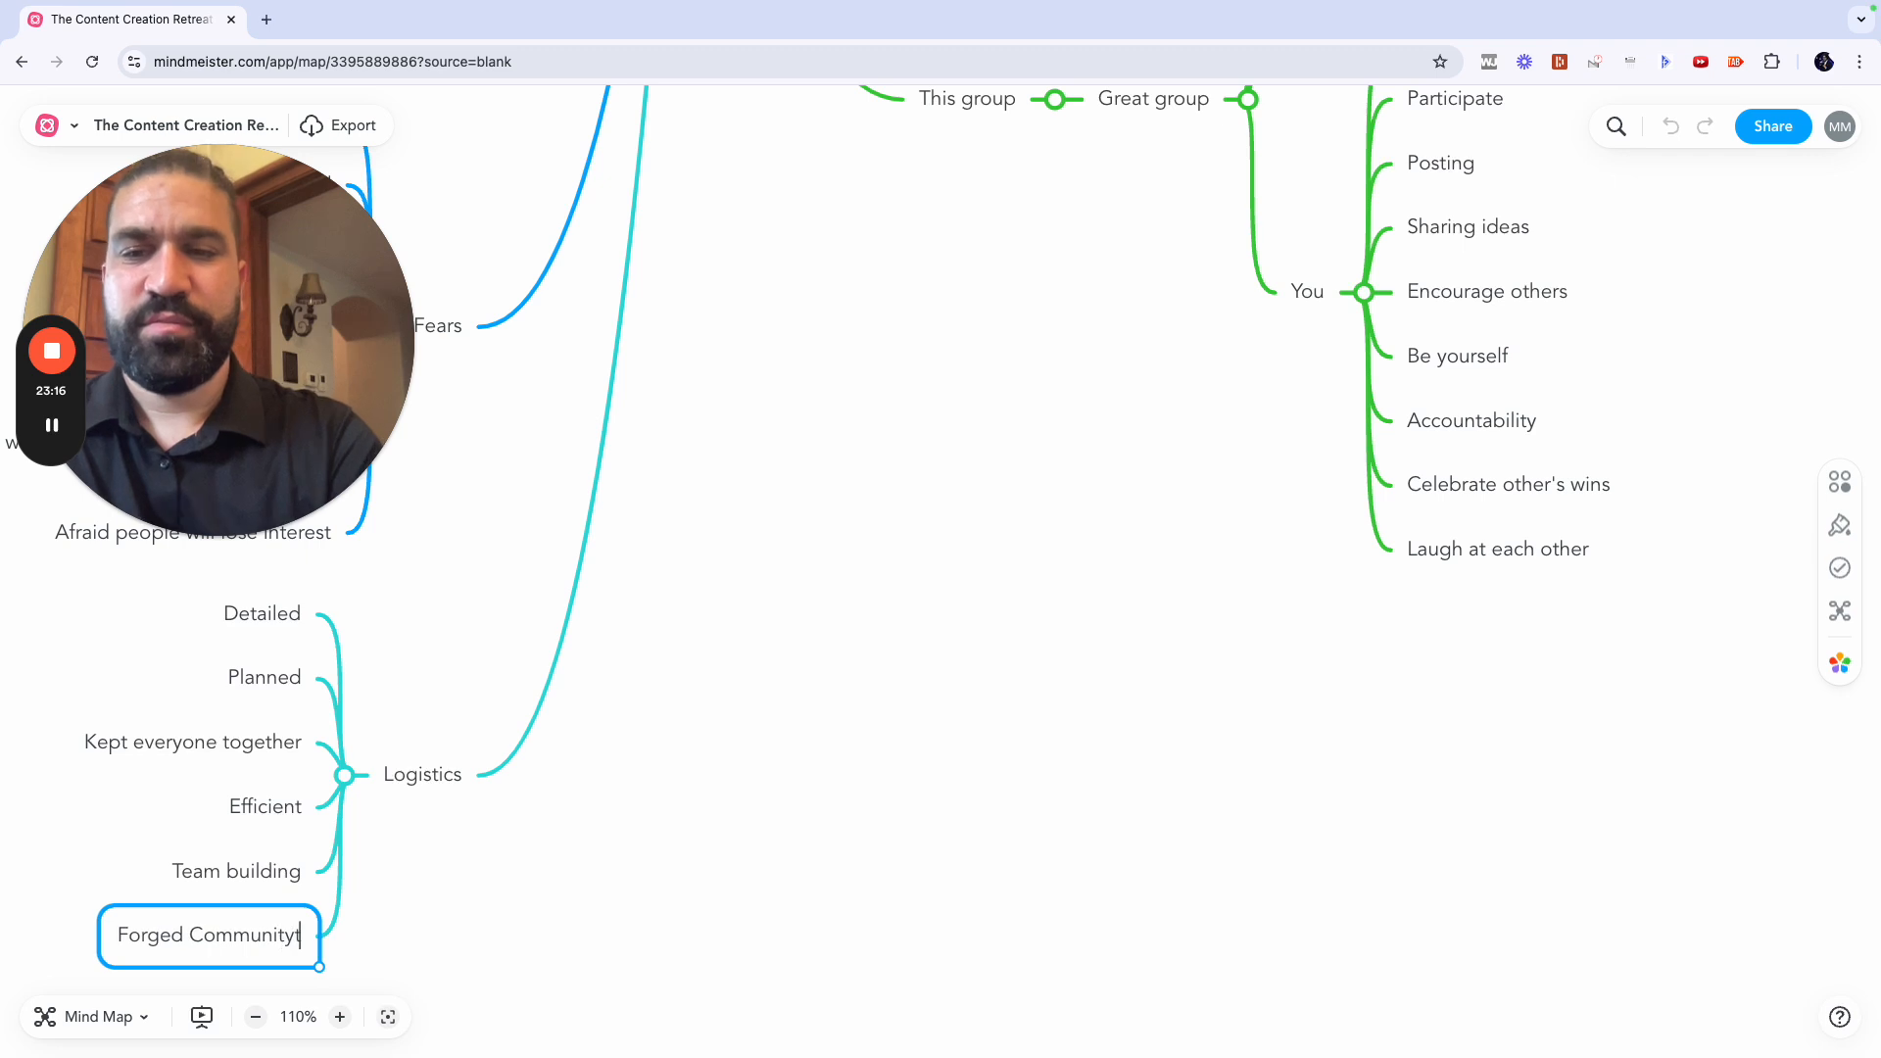
{"action": "key", "text": "BackSpace"}
{"action": "key", "text": "BackSpace"}
{"action": "type", "text": "y"}
{"action": "key", "text": "Return"}
{"action": "type", "text": "A"}
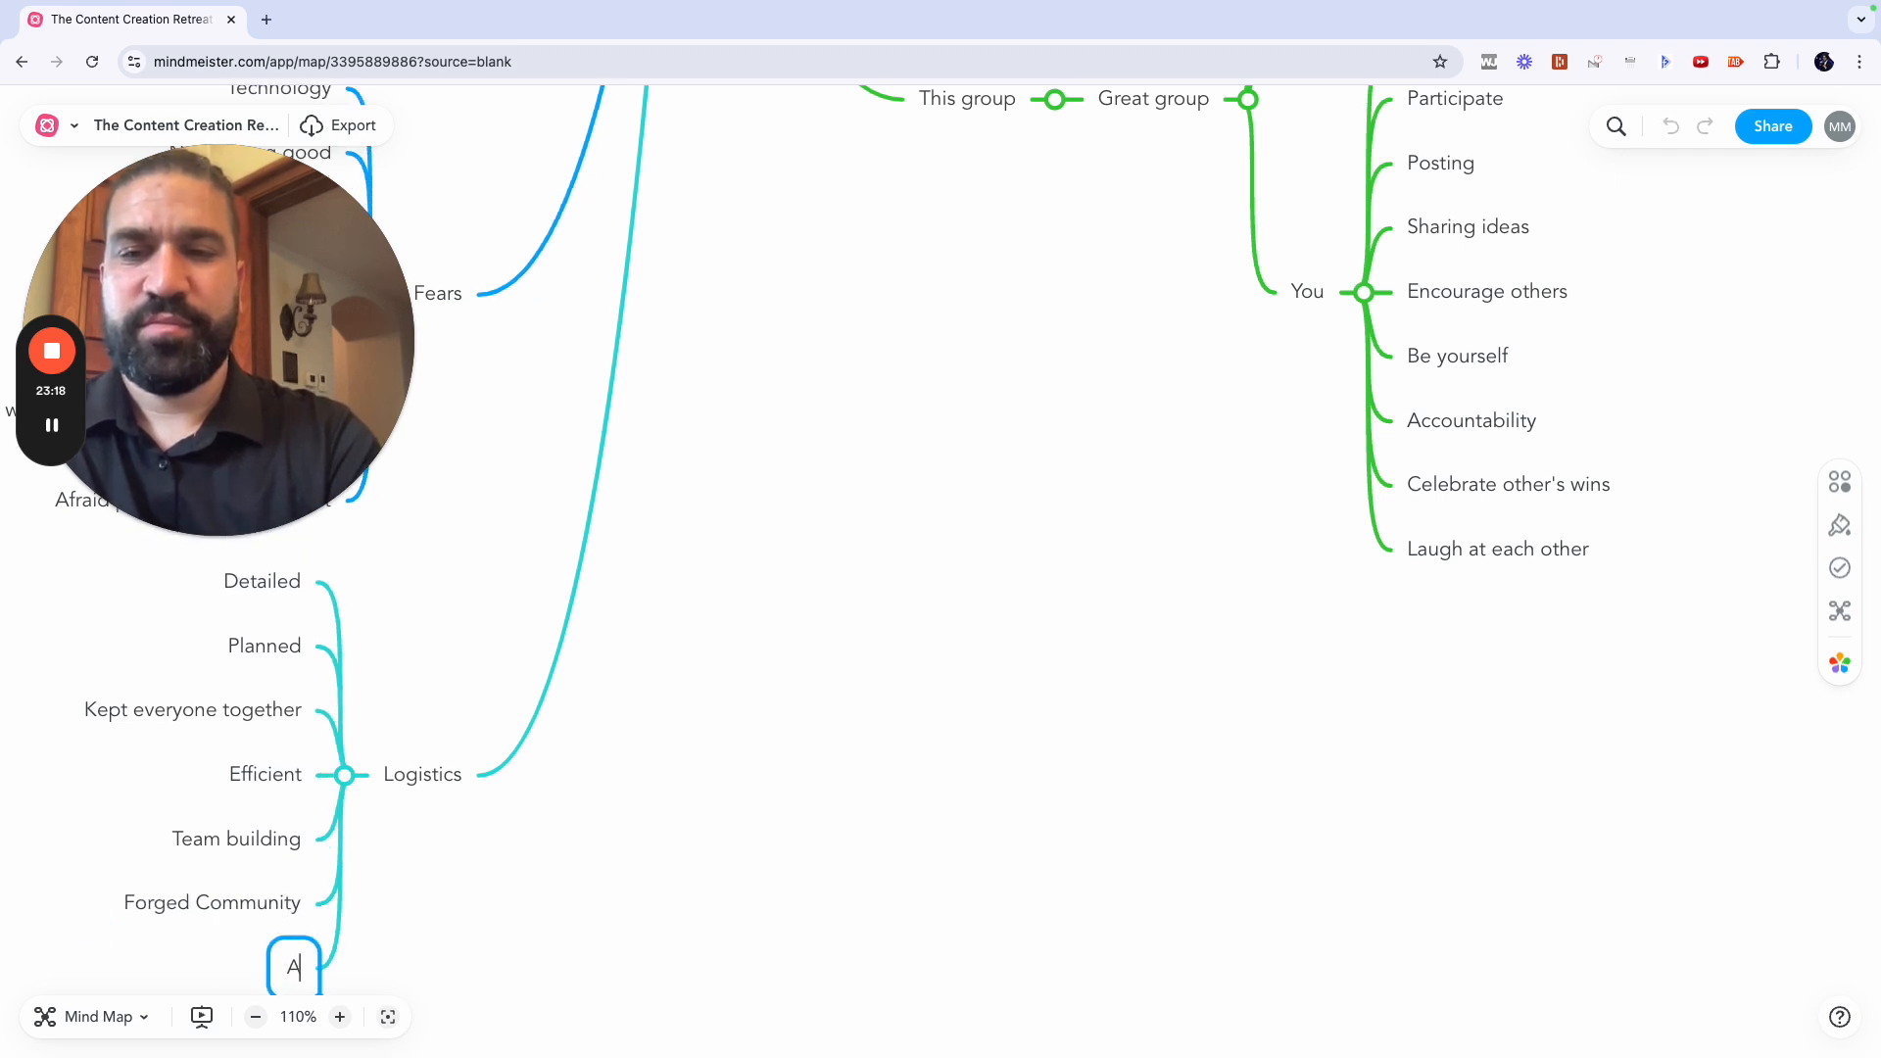
{"action": "type", "text": "te as a group"}
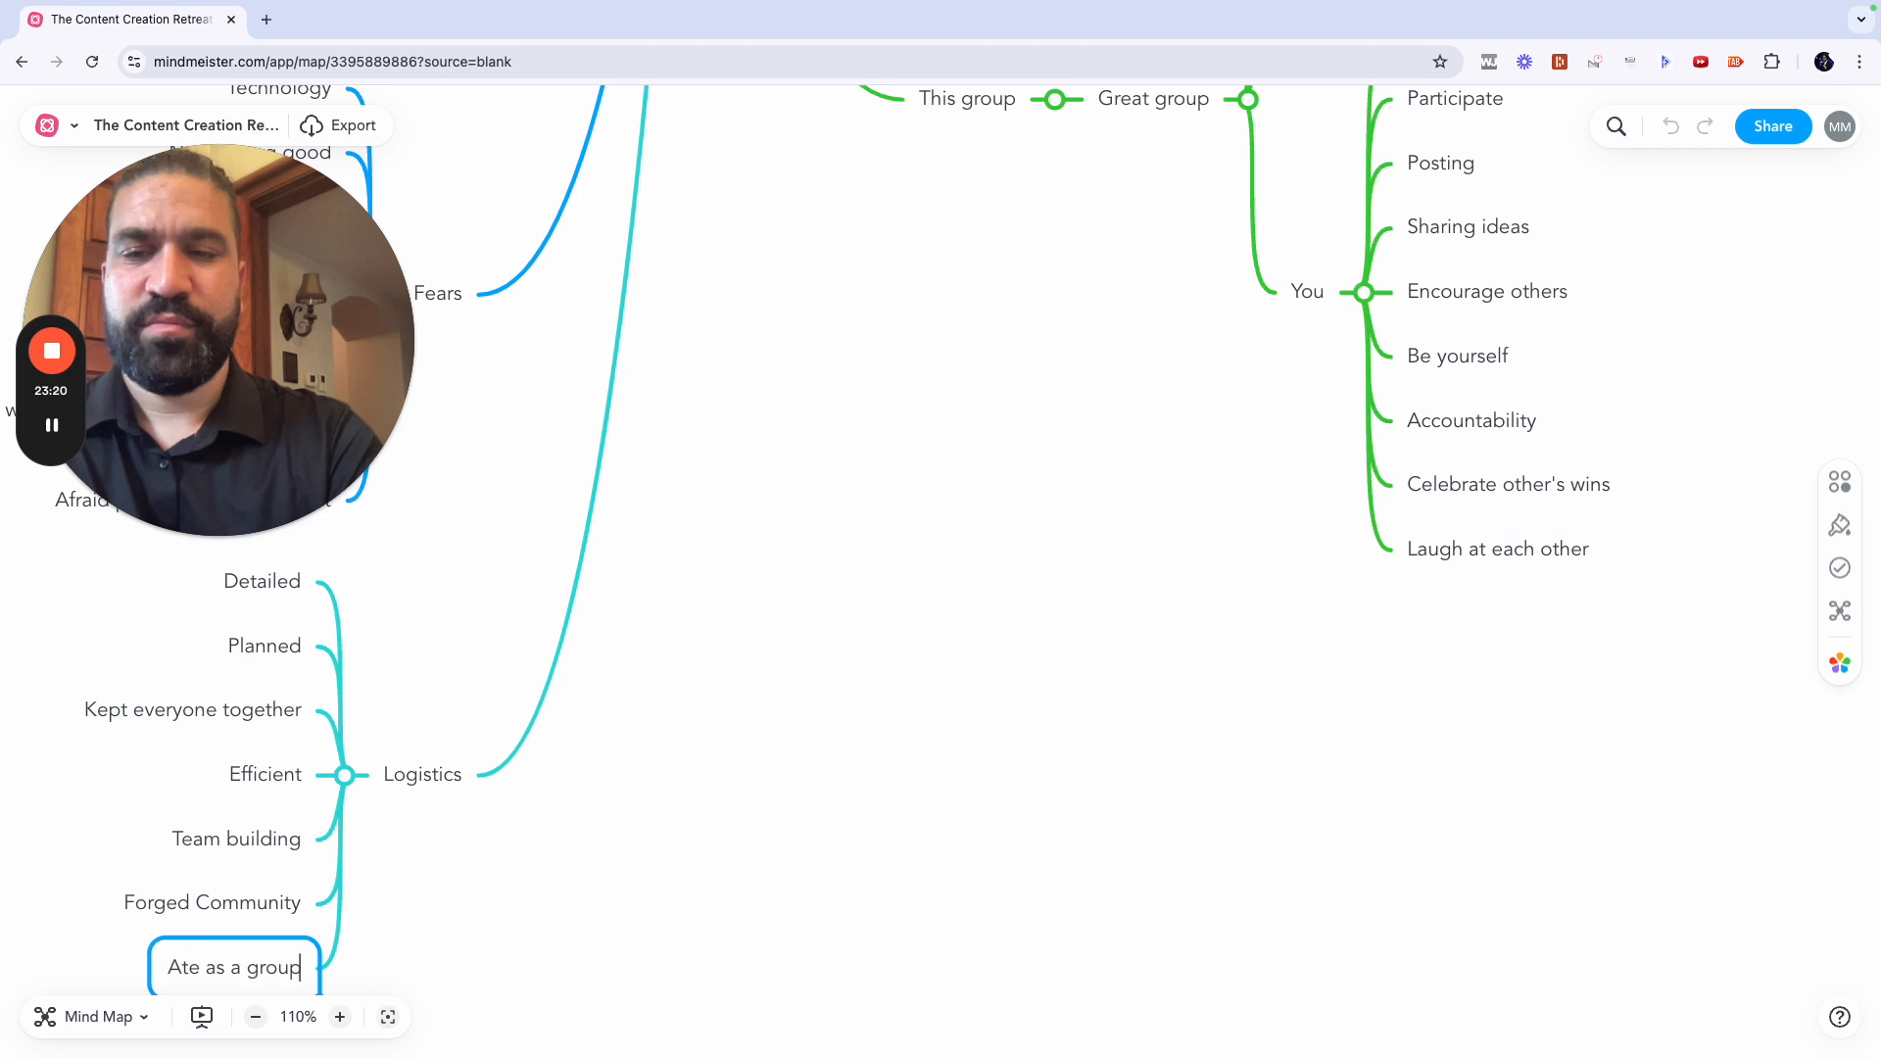
{"action": "key", "text": "Return"}
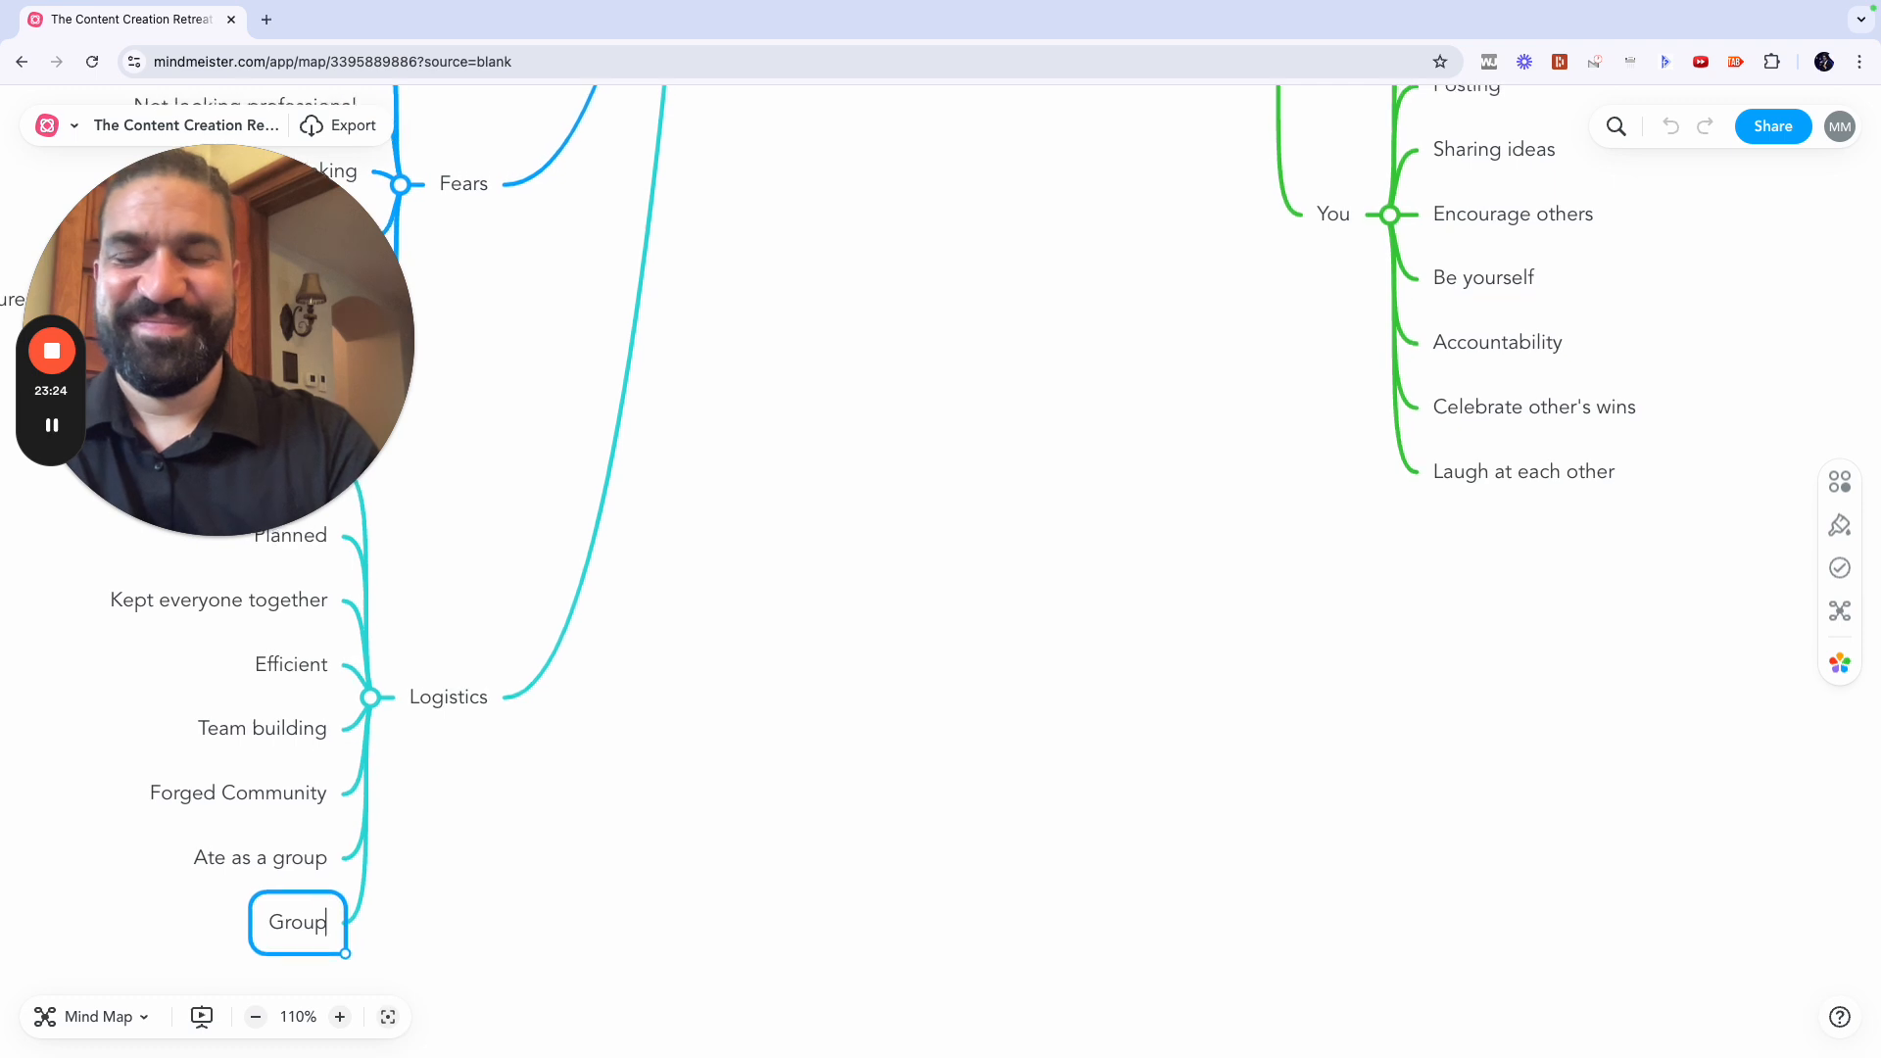
{"action": "key", "text": "BackSpace"}
{"action": "key", "text": "BackSpace"}
{"action": "key", "text": "BackSpace"}
{"action": "key", "text": "BackSpace"}
{"action": "key", "text": "BackSpace"}
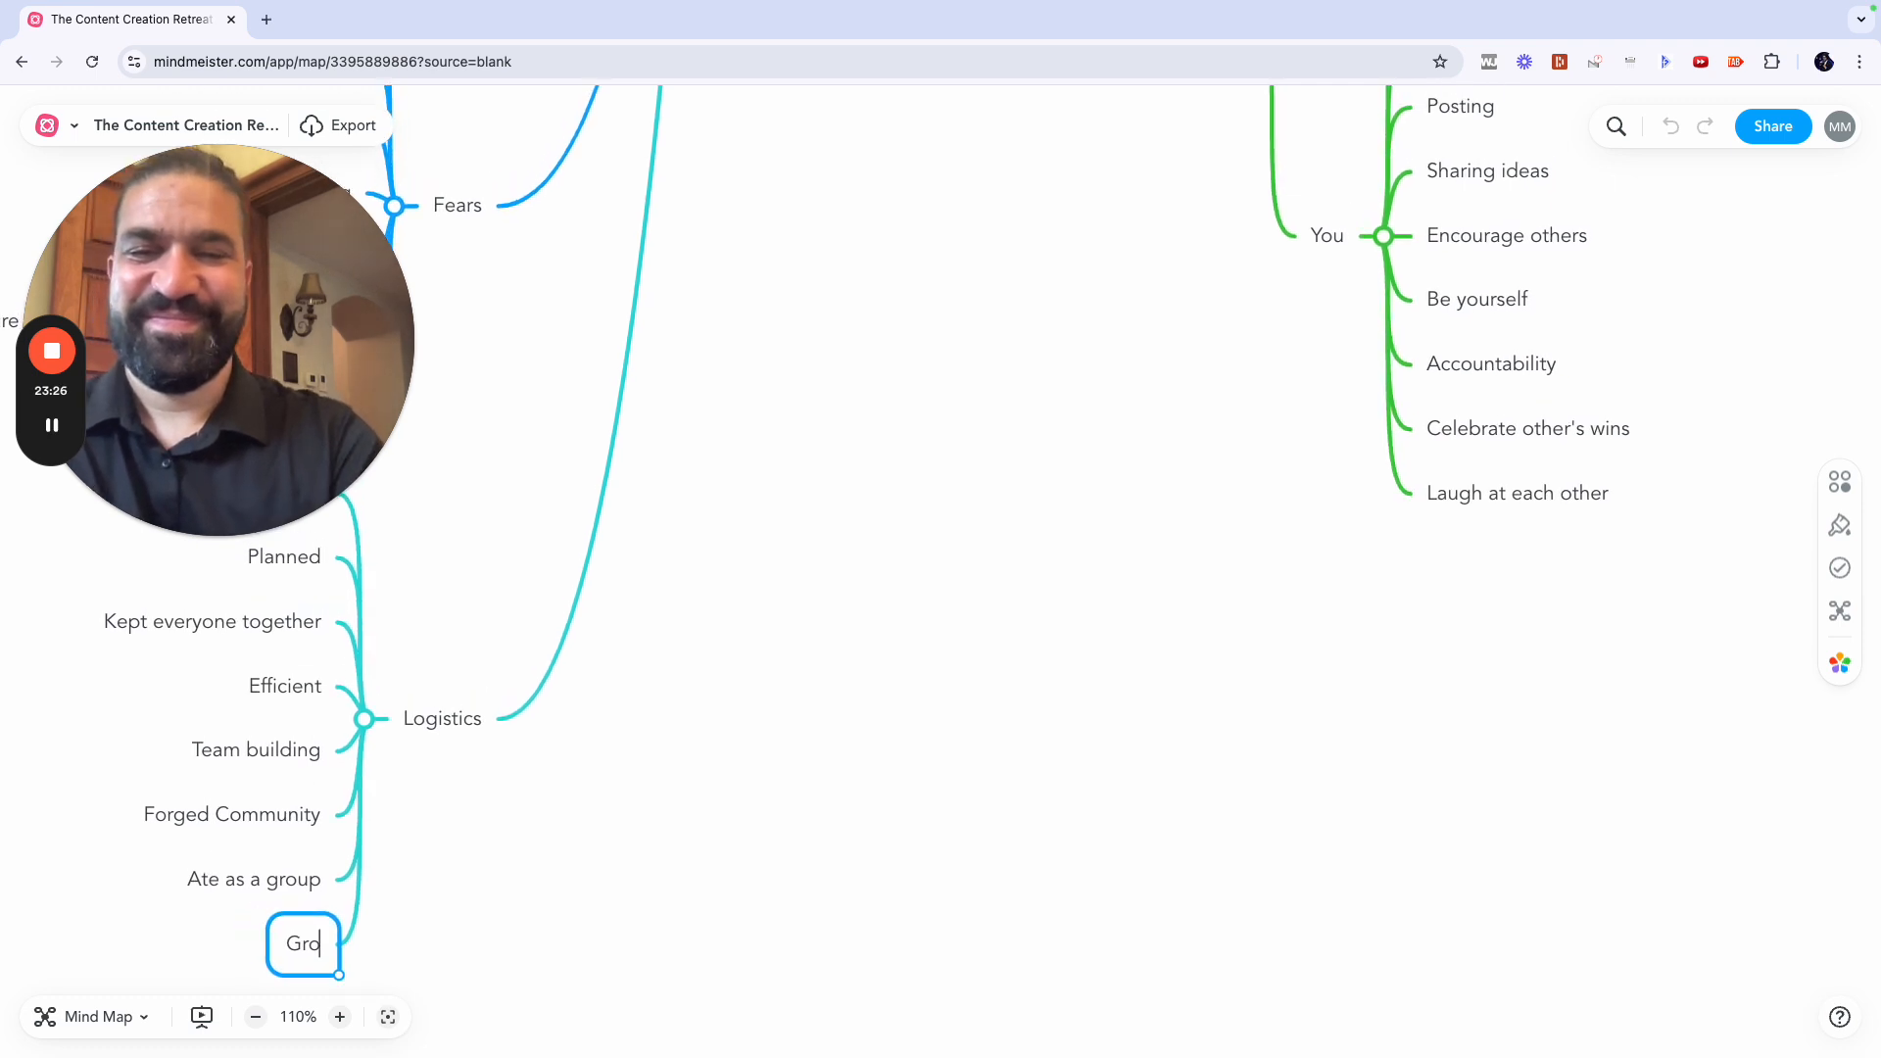
{"action": "key", "text": "Escape"}
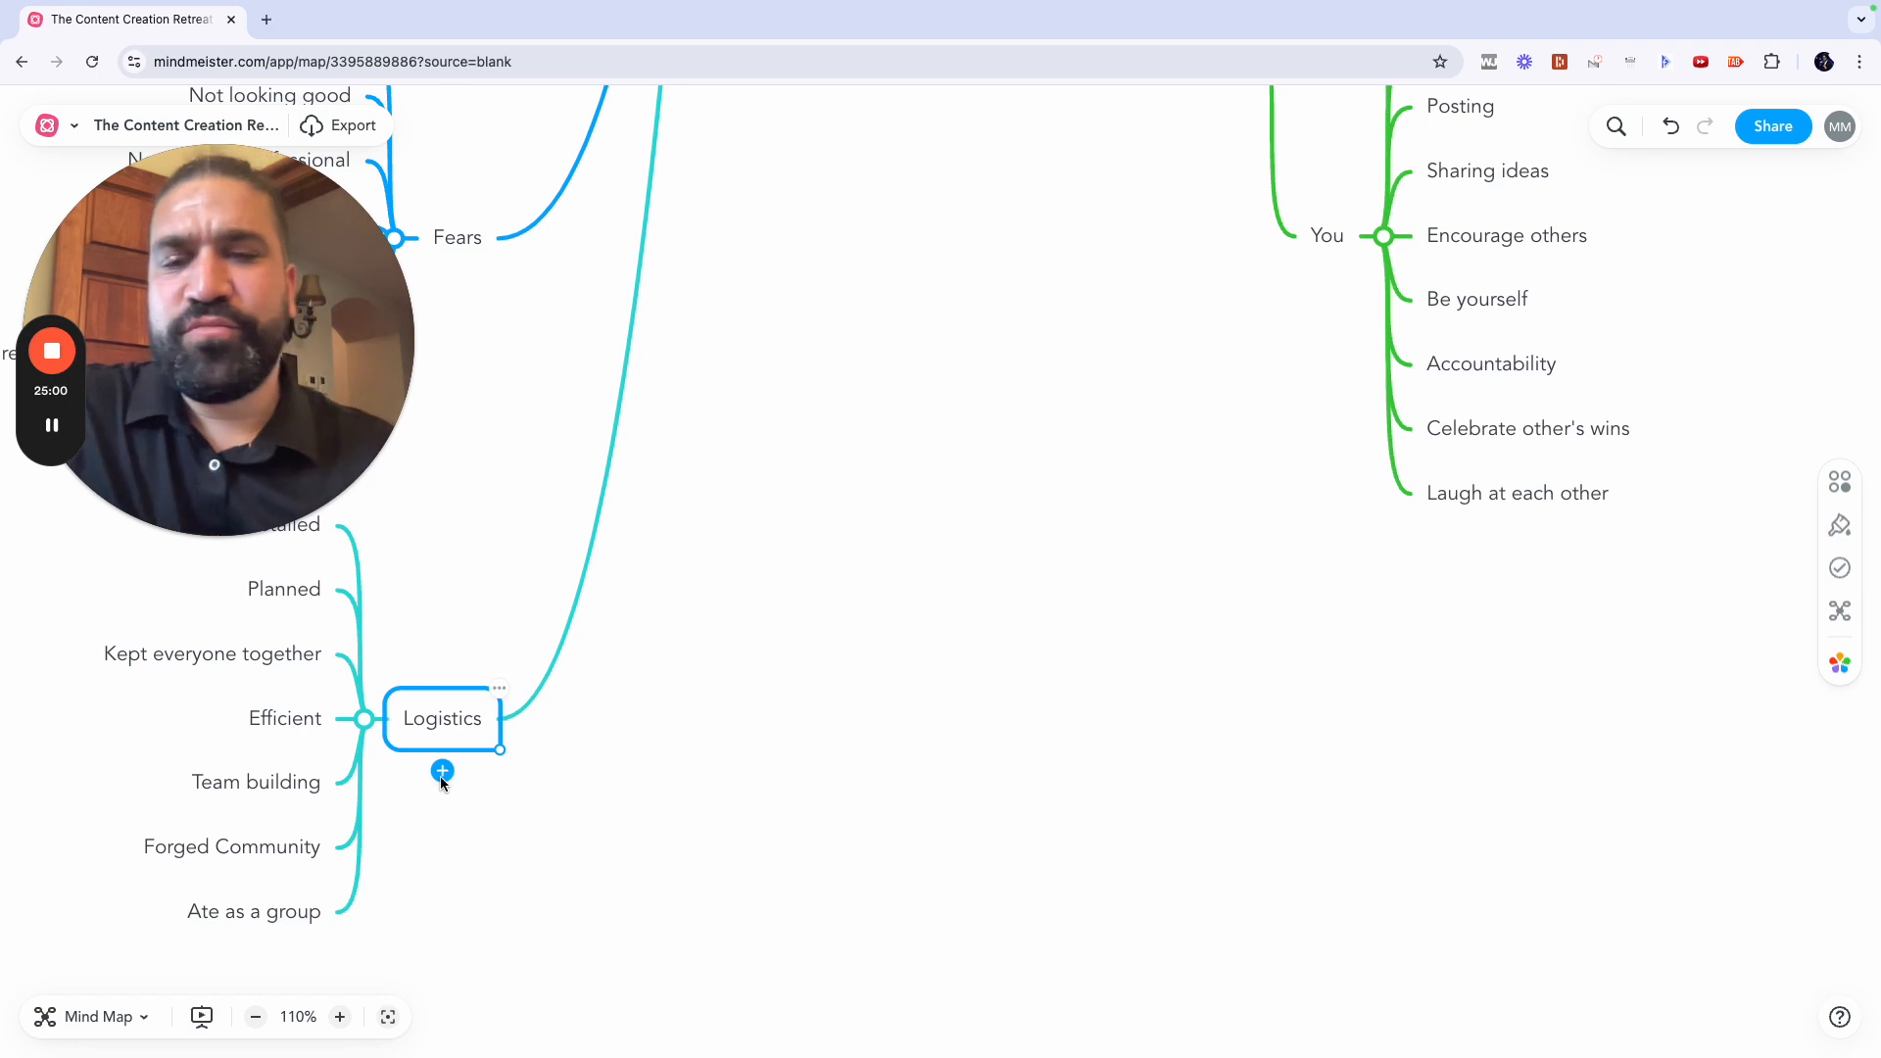
{"action": "double_click", "coordinate": [436, 718]}
{"action": "left_click", "coordinate": [475, 731]}
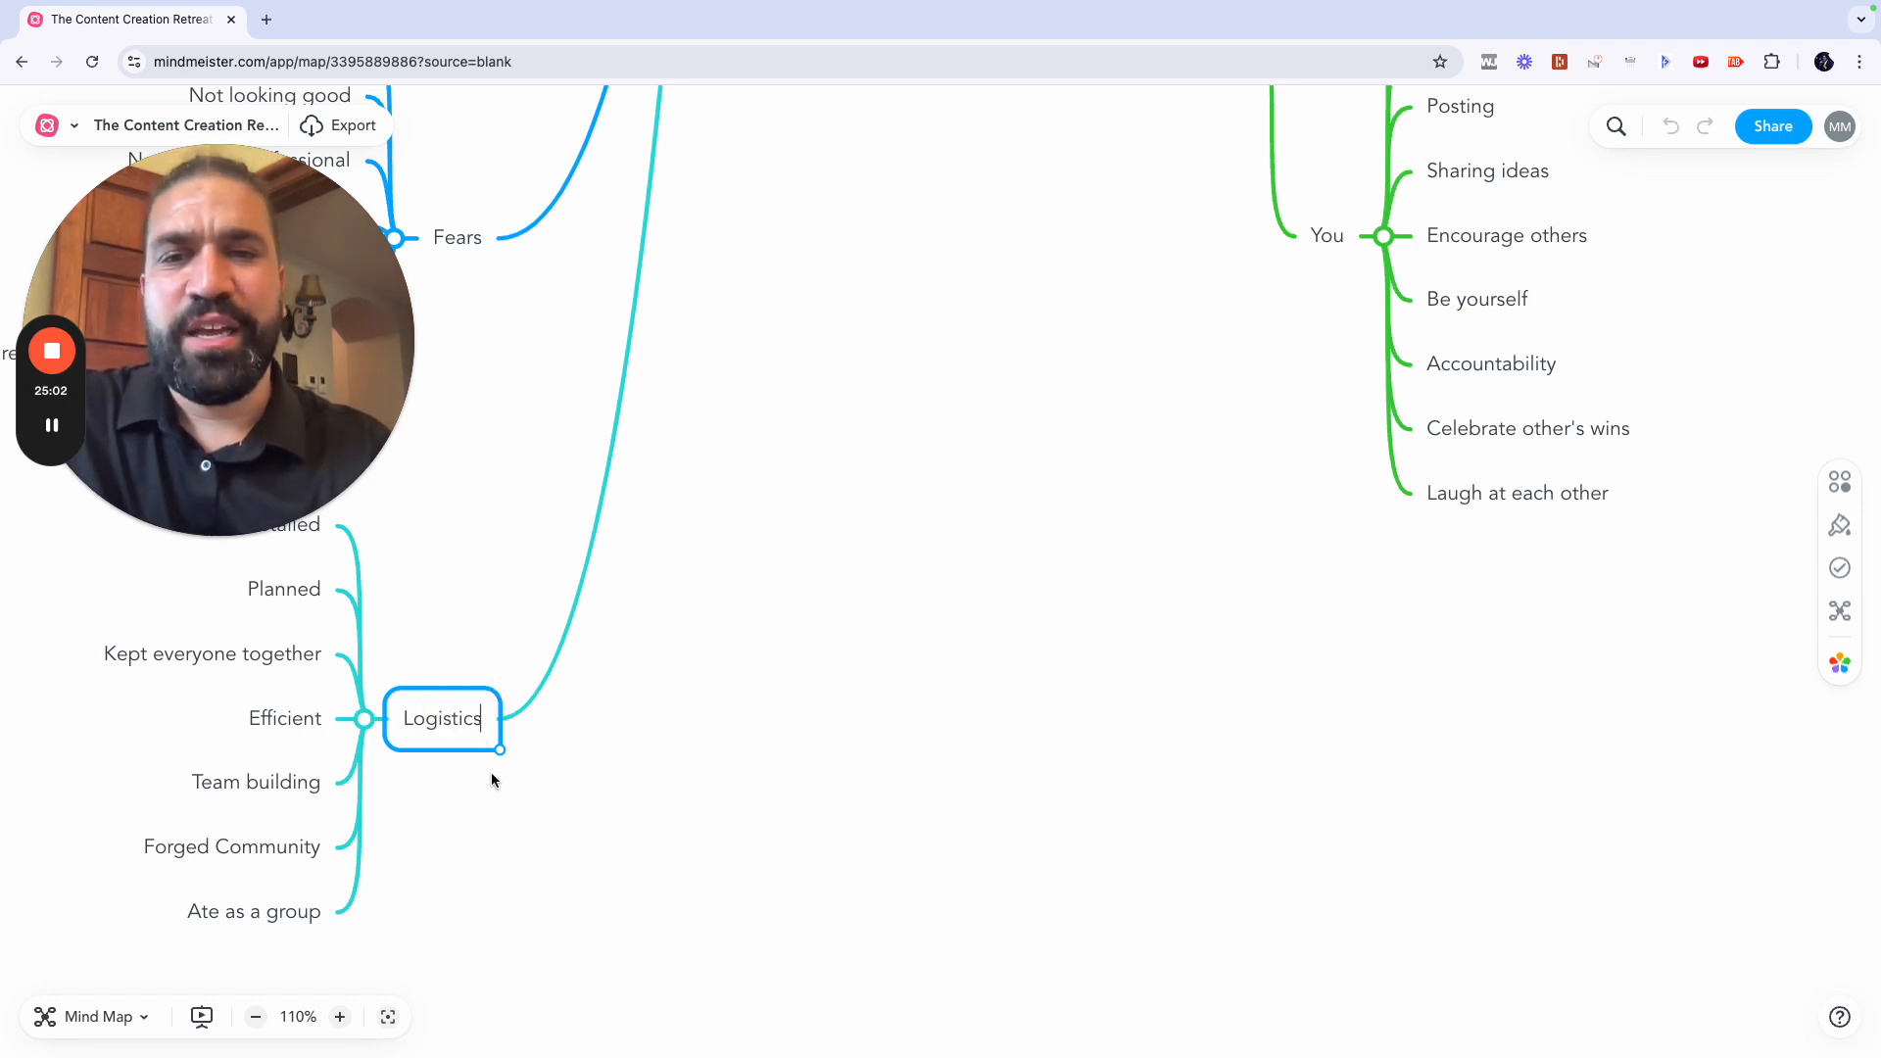
{"action": "scroll", "coordinate": [491, 774], "scroll_direction": "down", "scroll_amount": 1}
{"action": "left_click", "coordinate": [490, 773]}
Step: Add the subtopic "Beach" under Logistics below "Ate as a group"
{"action": "left_click", "coordinate": [449, 675]}
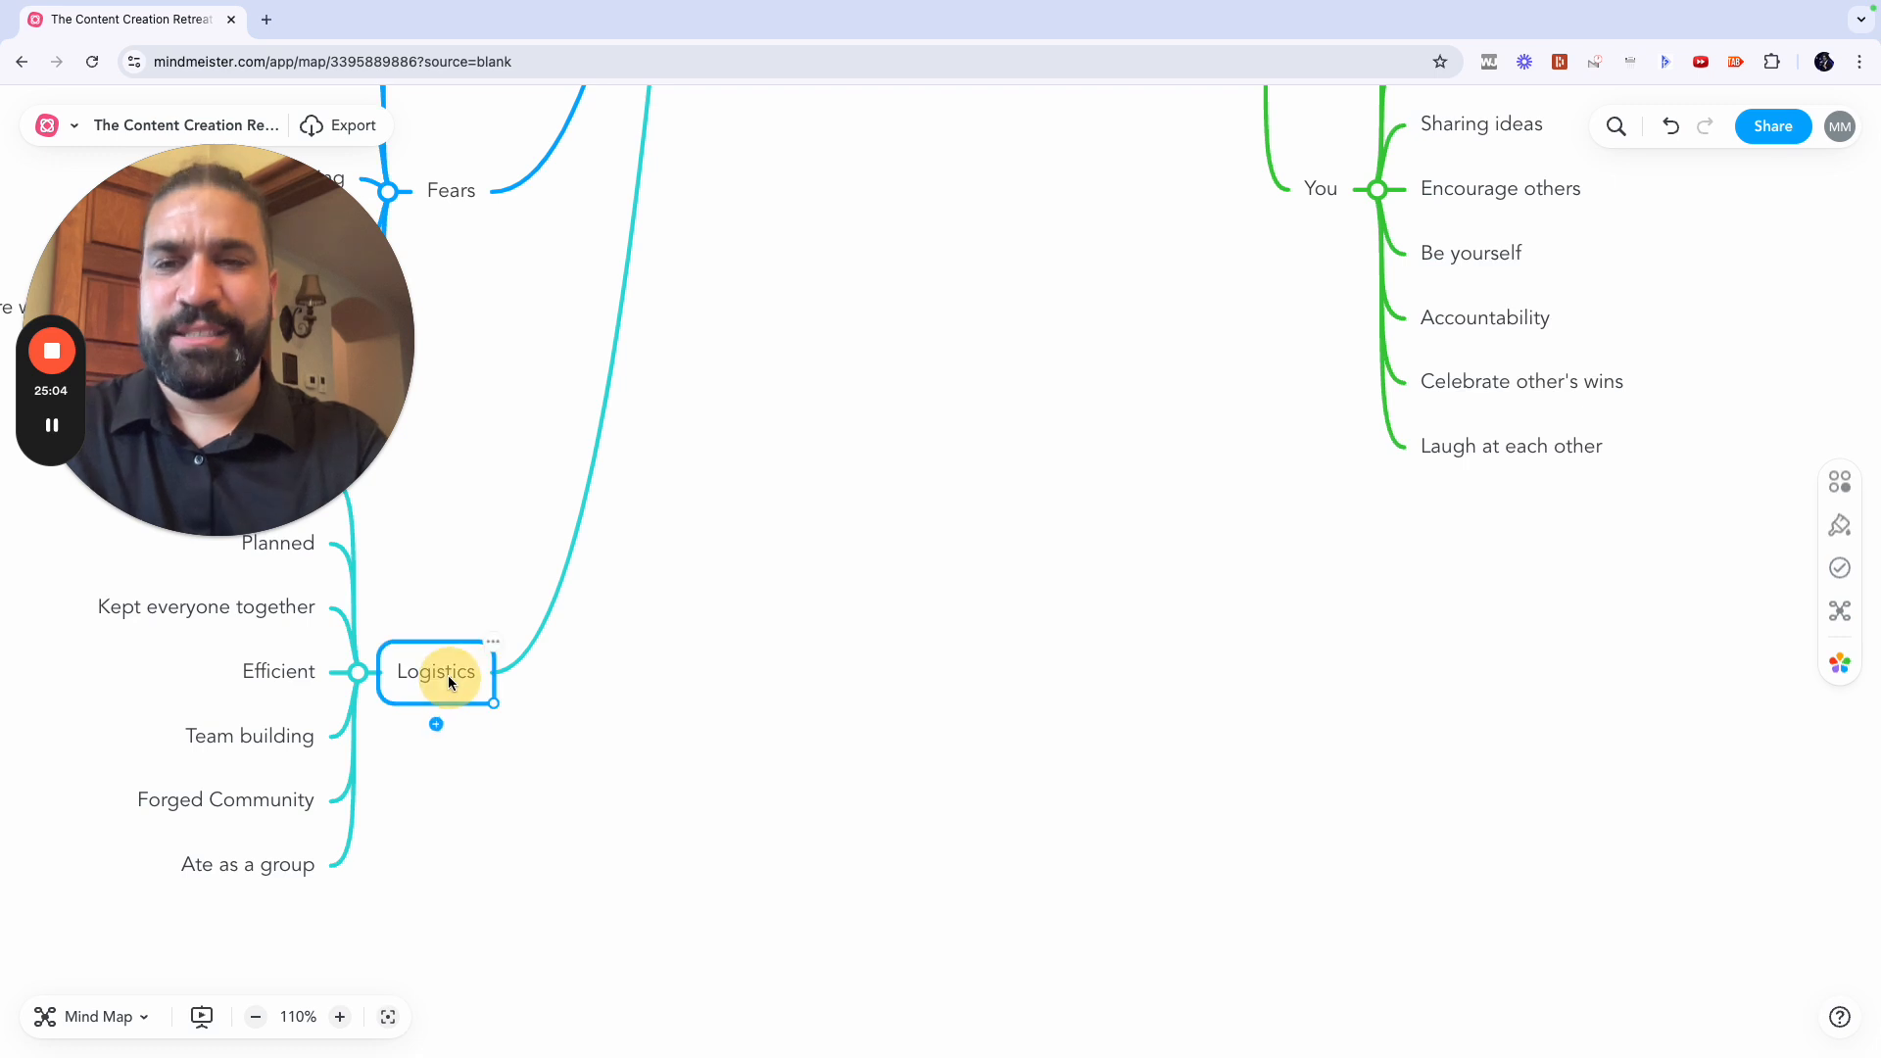
{"action": "key", "text": "Tab"}
{"action": "type", "text": "Spa"}
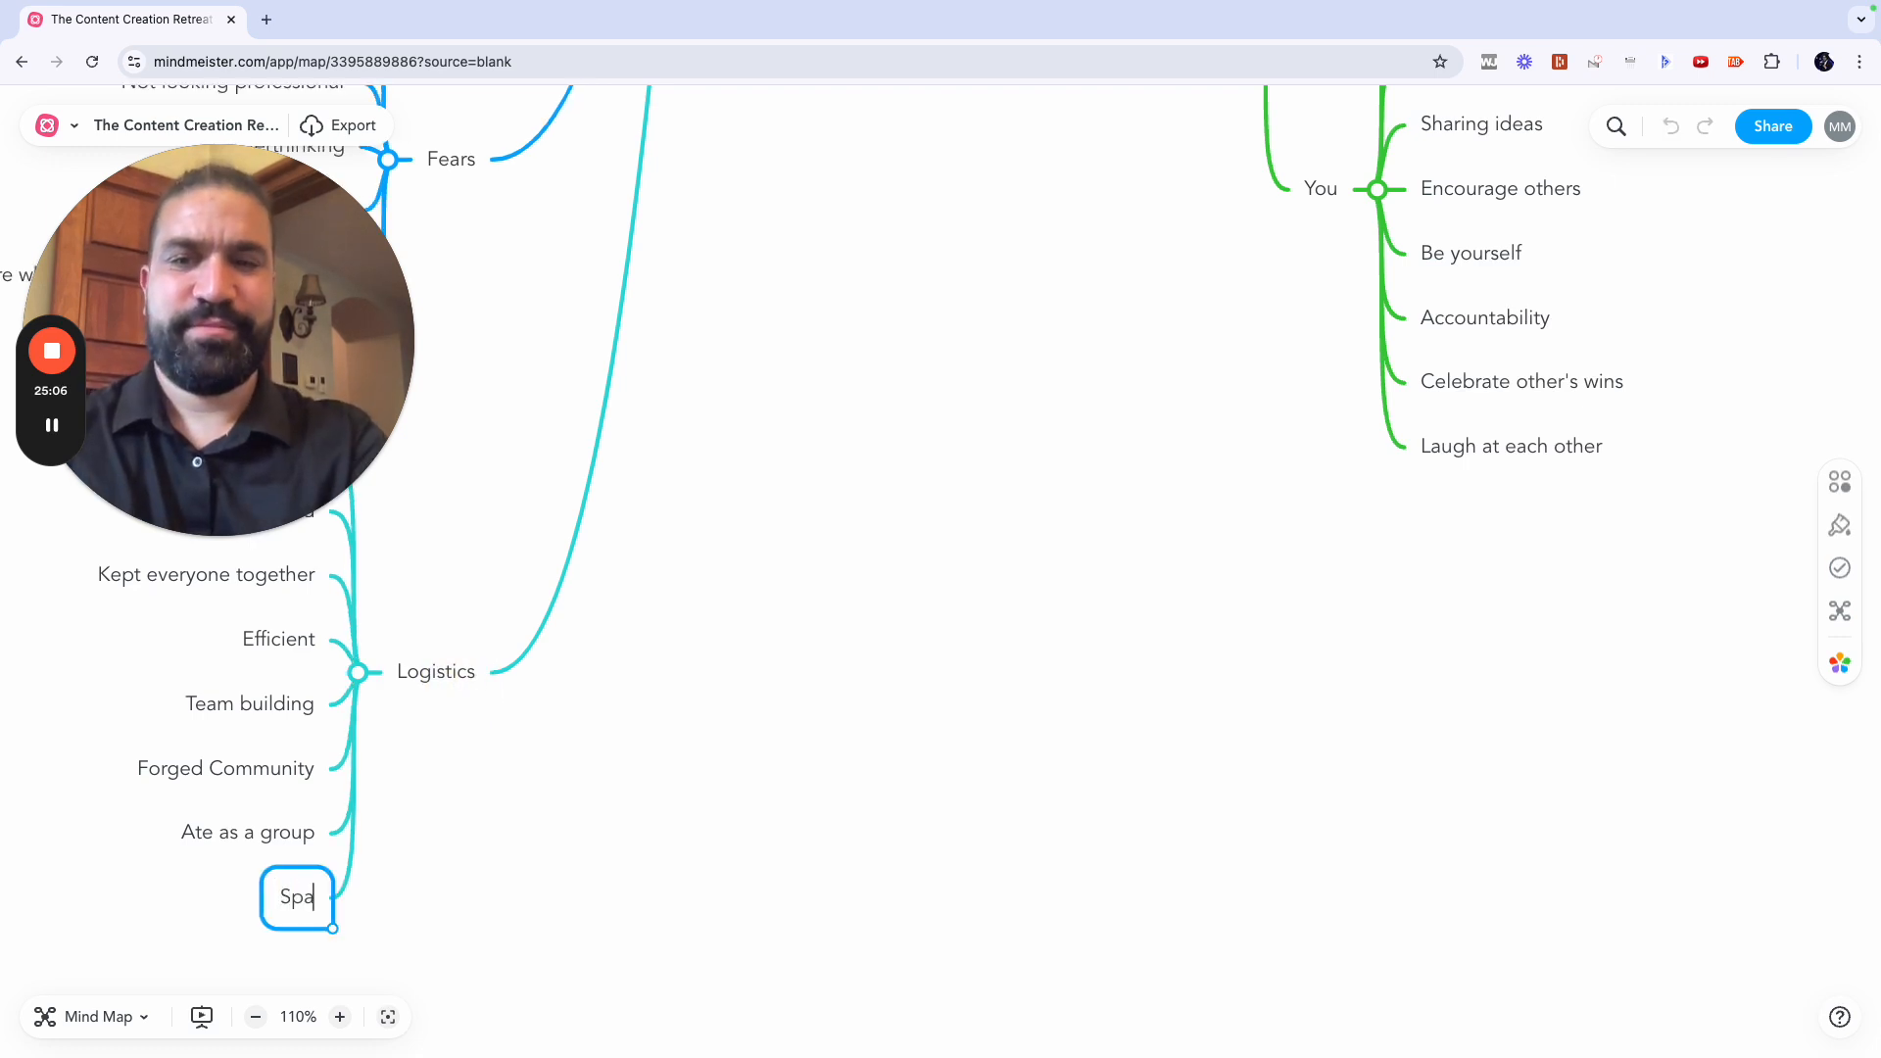
{"action": "key", "text": "Tab"}
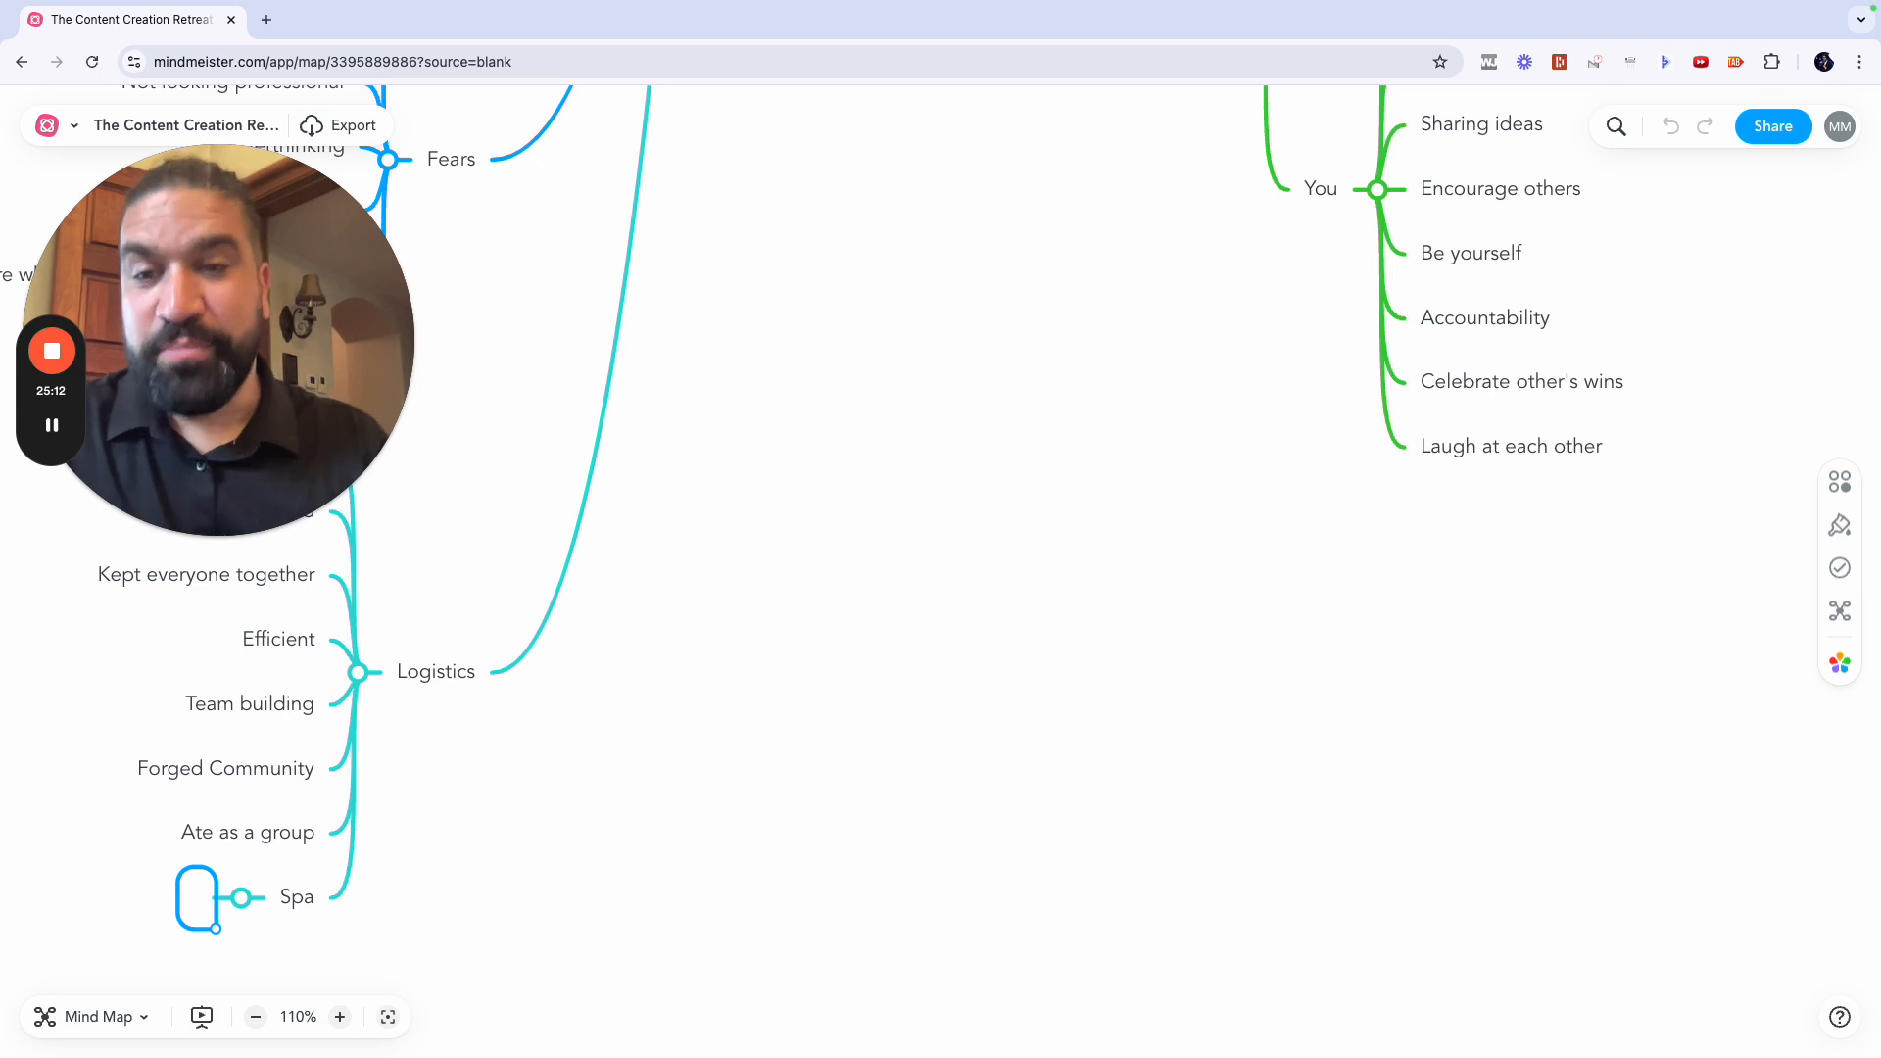
{"action": "double_click", "coordinate": [289, 899]}
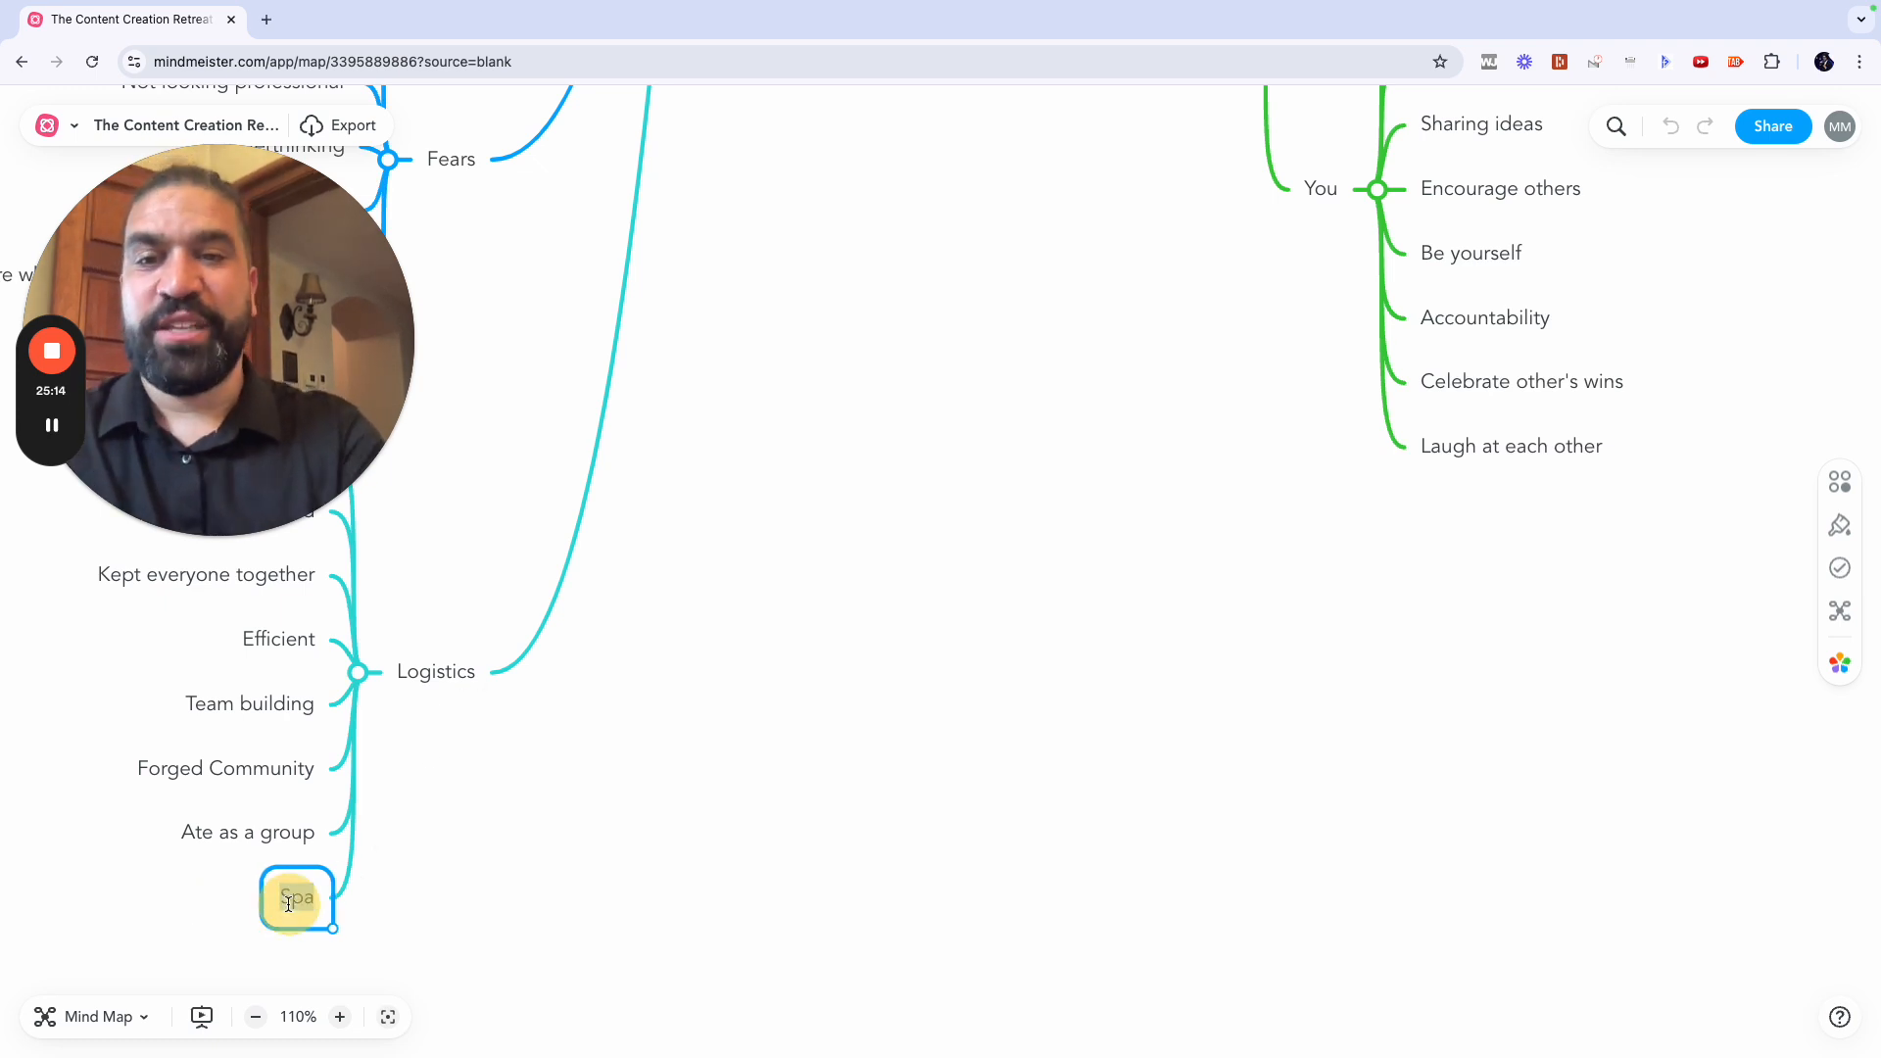
{"action": "type", "text": "Beach"}
Step: Give Beach the subtopics "Connection with nature" and "Grounding"
{"action": "key", "text": "Tab"}
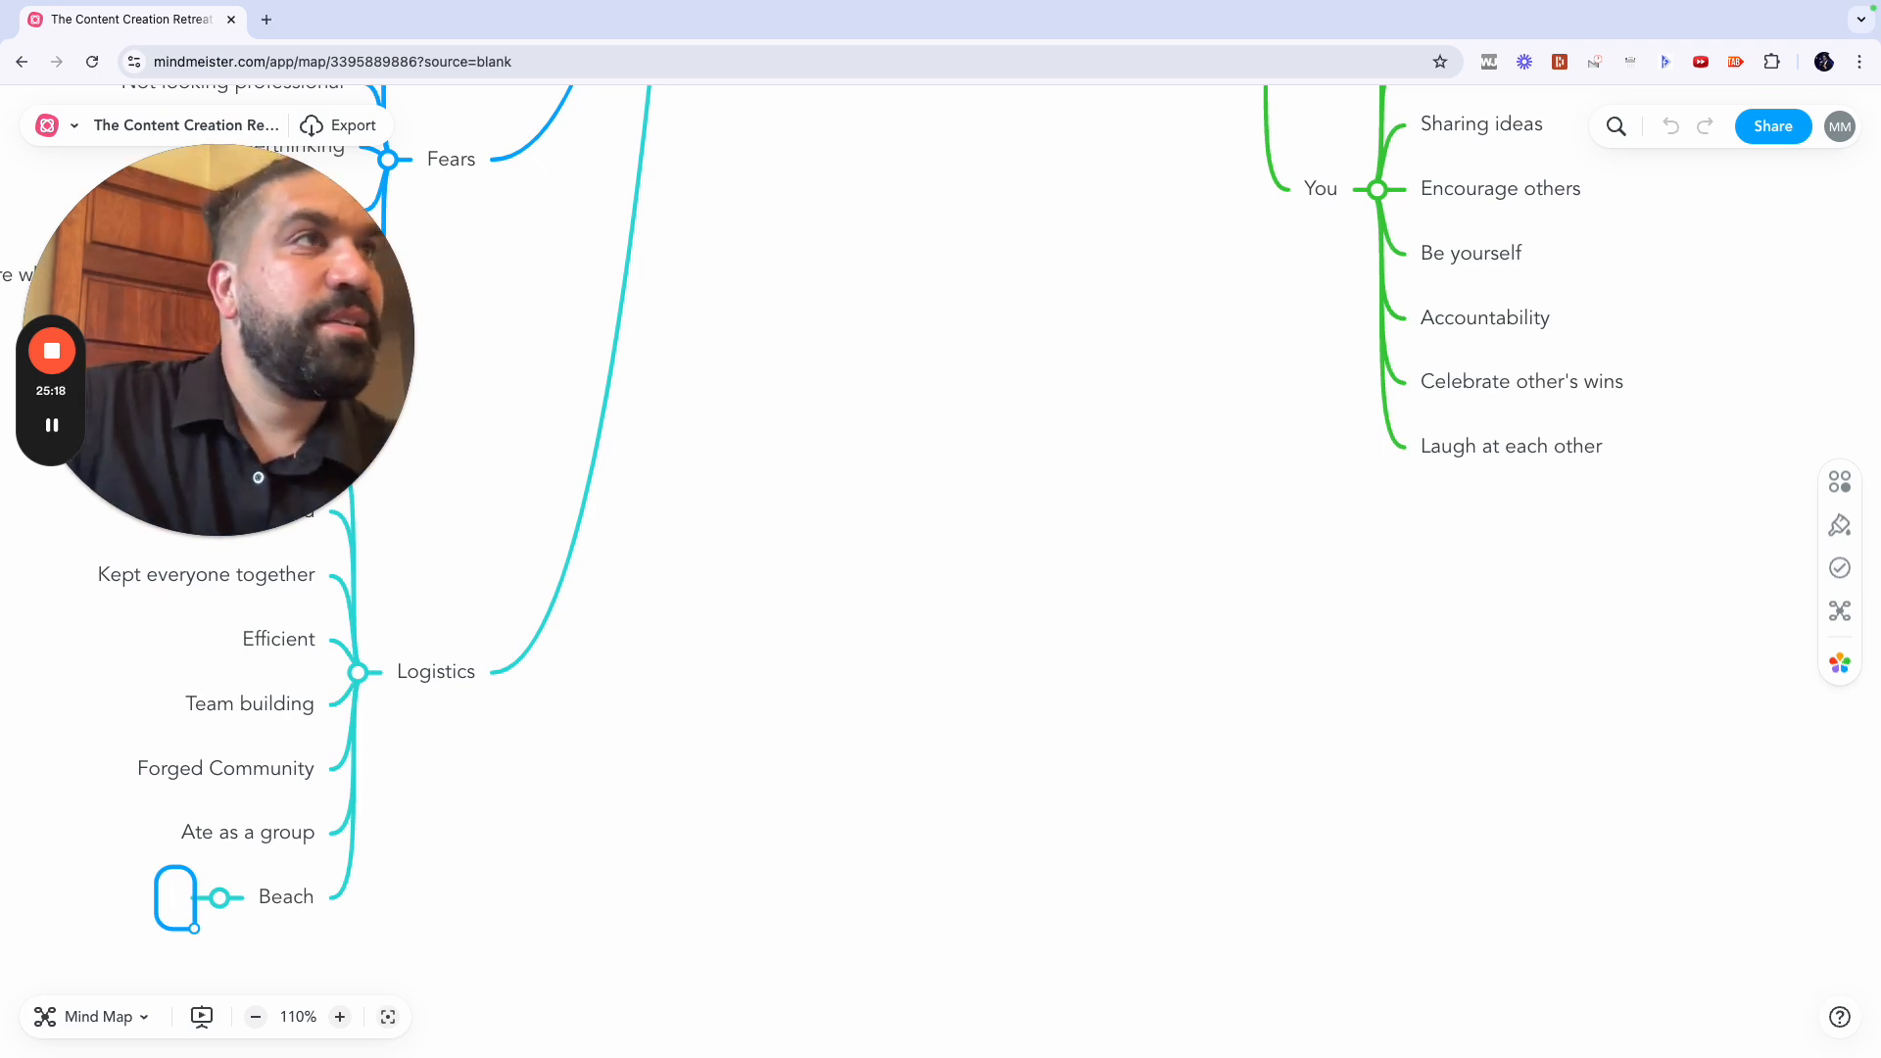
{"action": "type", "text": "Con"}
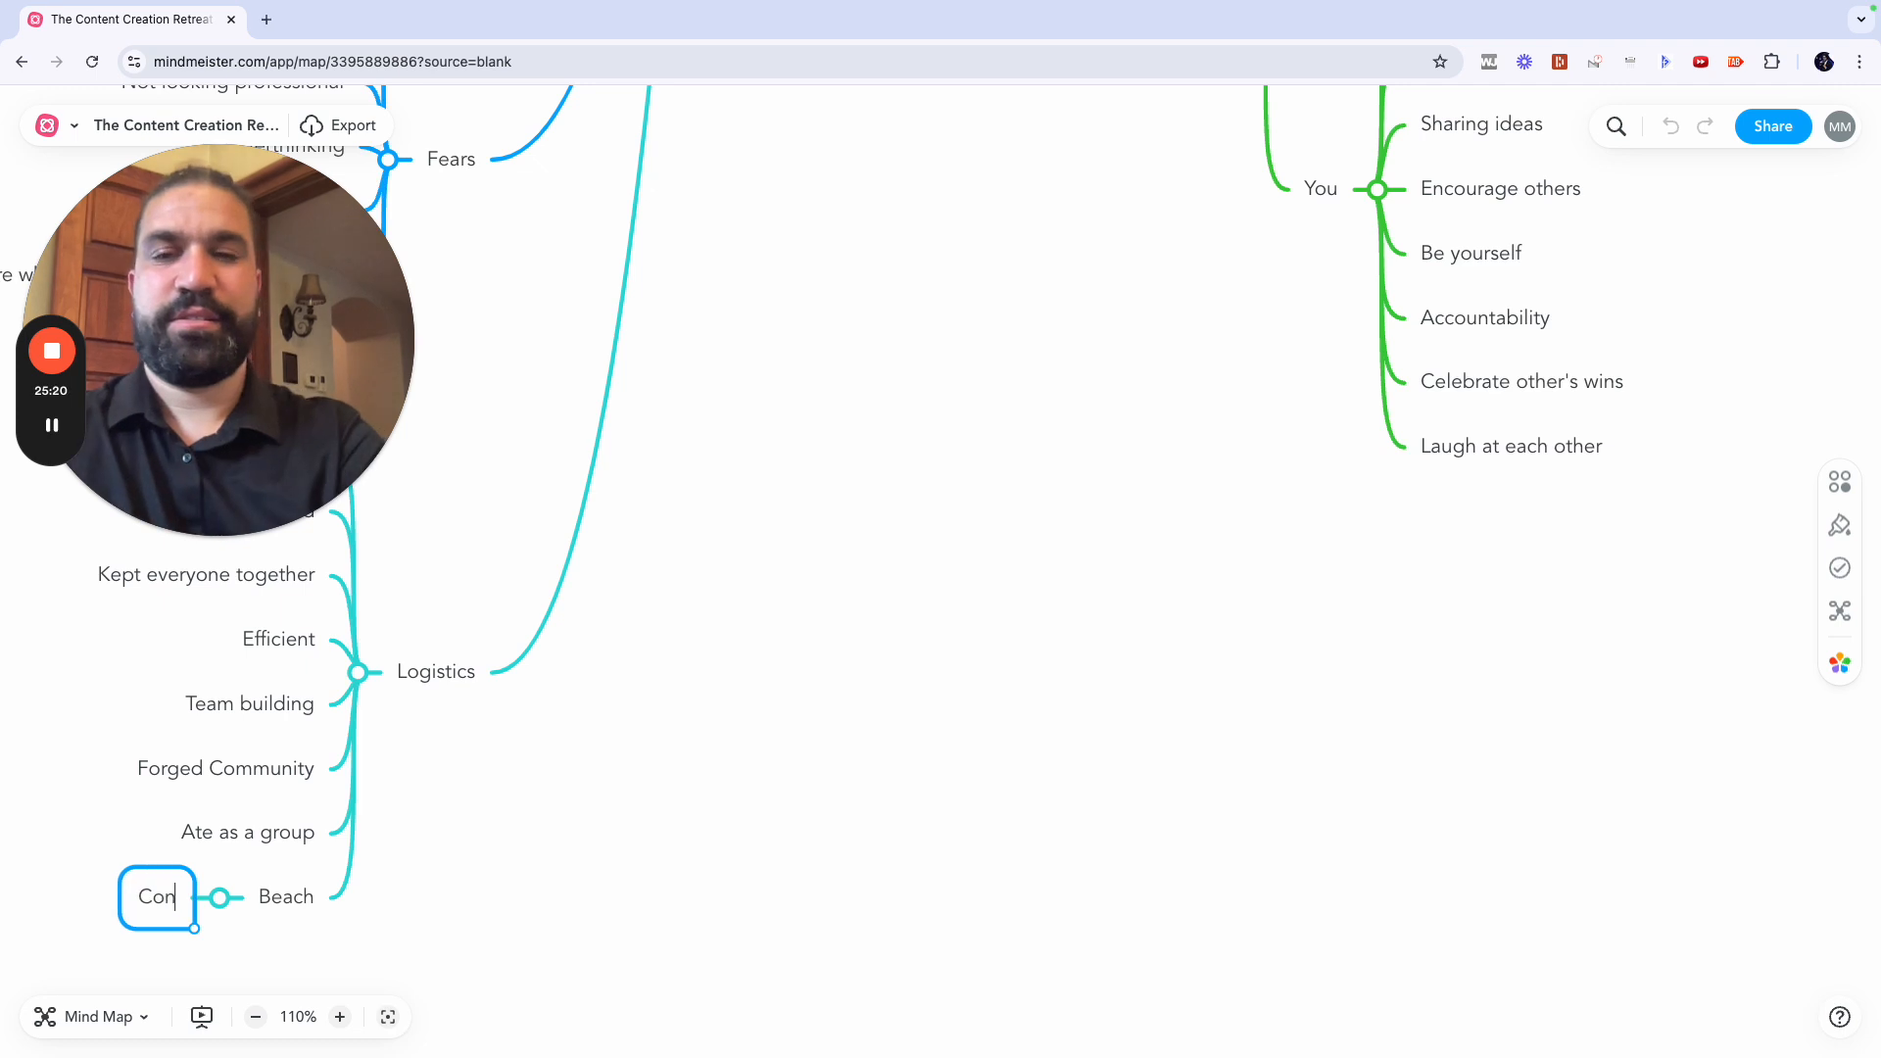
{"action": "type", "text": "nection with nature"}
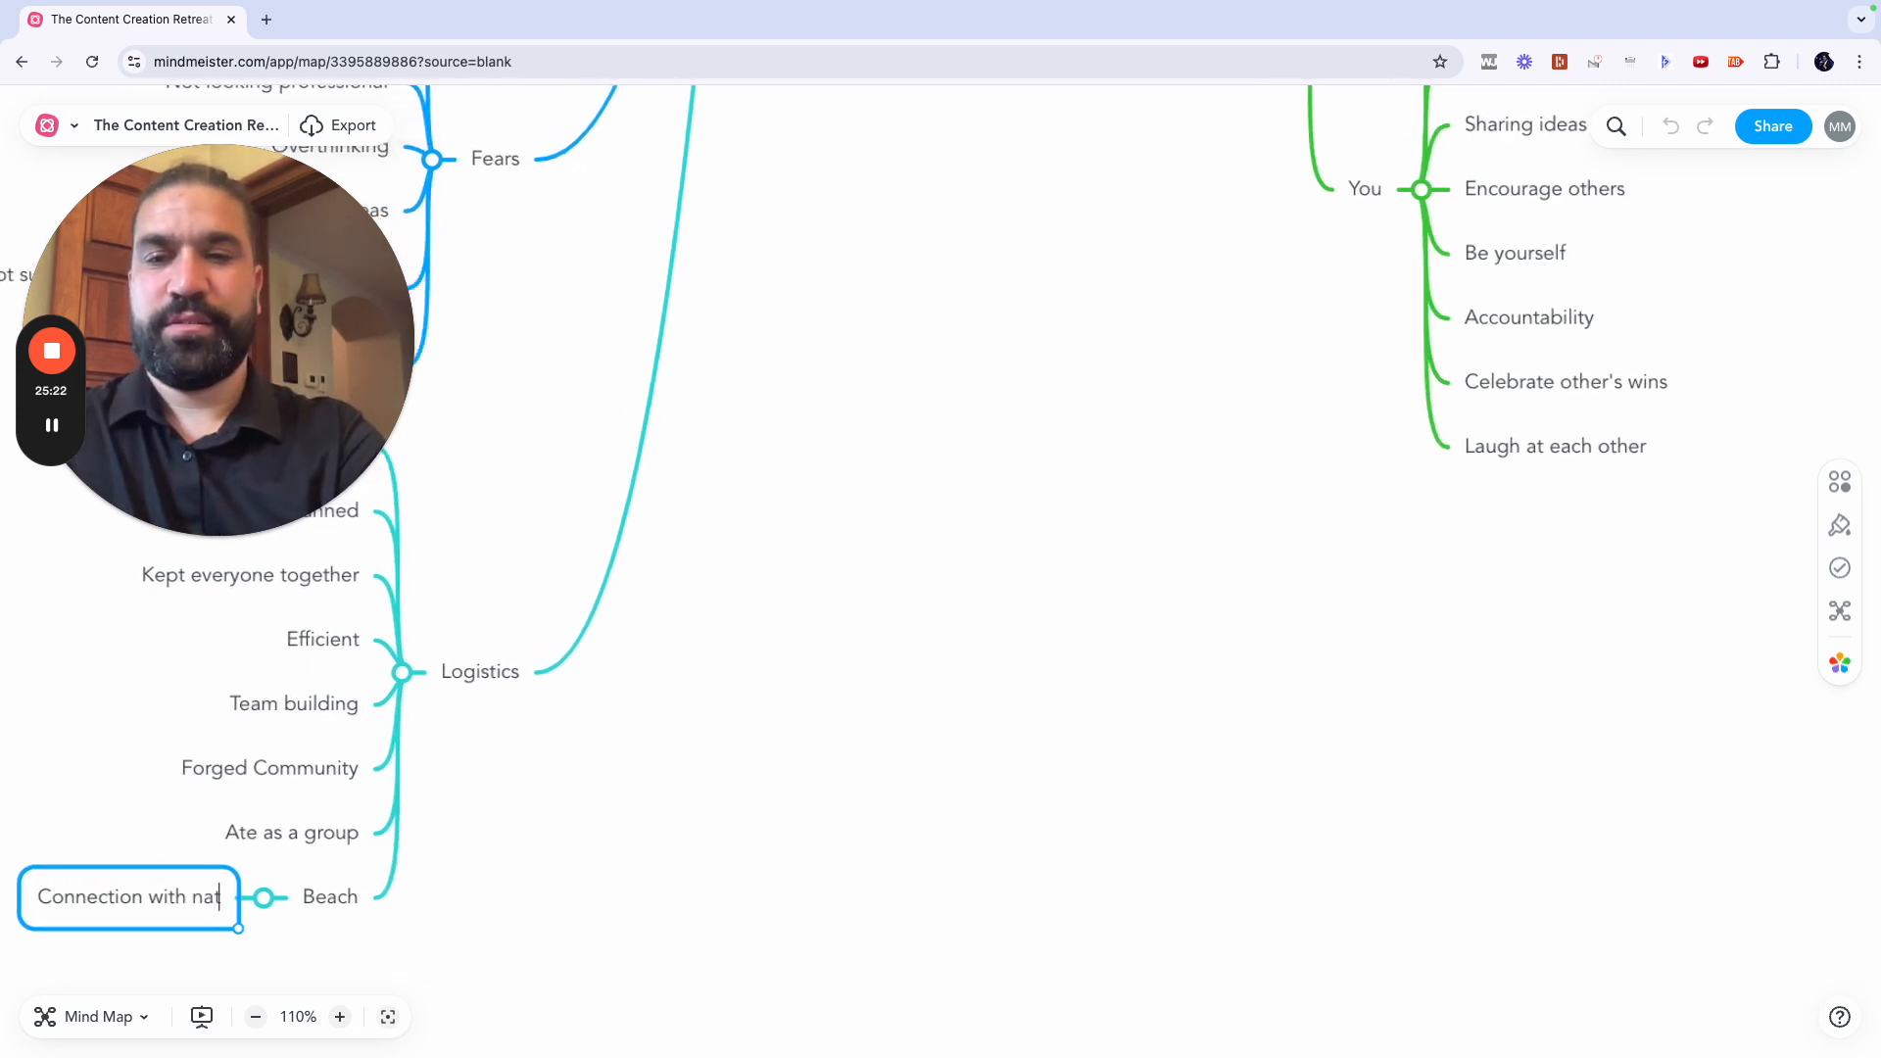
{"action": "key", "text": "Return"}
{"action": "type", "text": "GRou"}
{"action": "key", "text": "BackSpace"}
{"action": "key", "text": "BackSpace"}
{"action": "key", "text": "BackSpace"}
{"action": "type", "text": "rounding"}
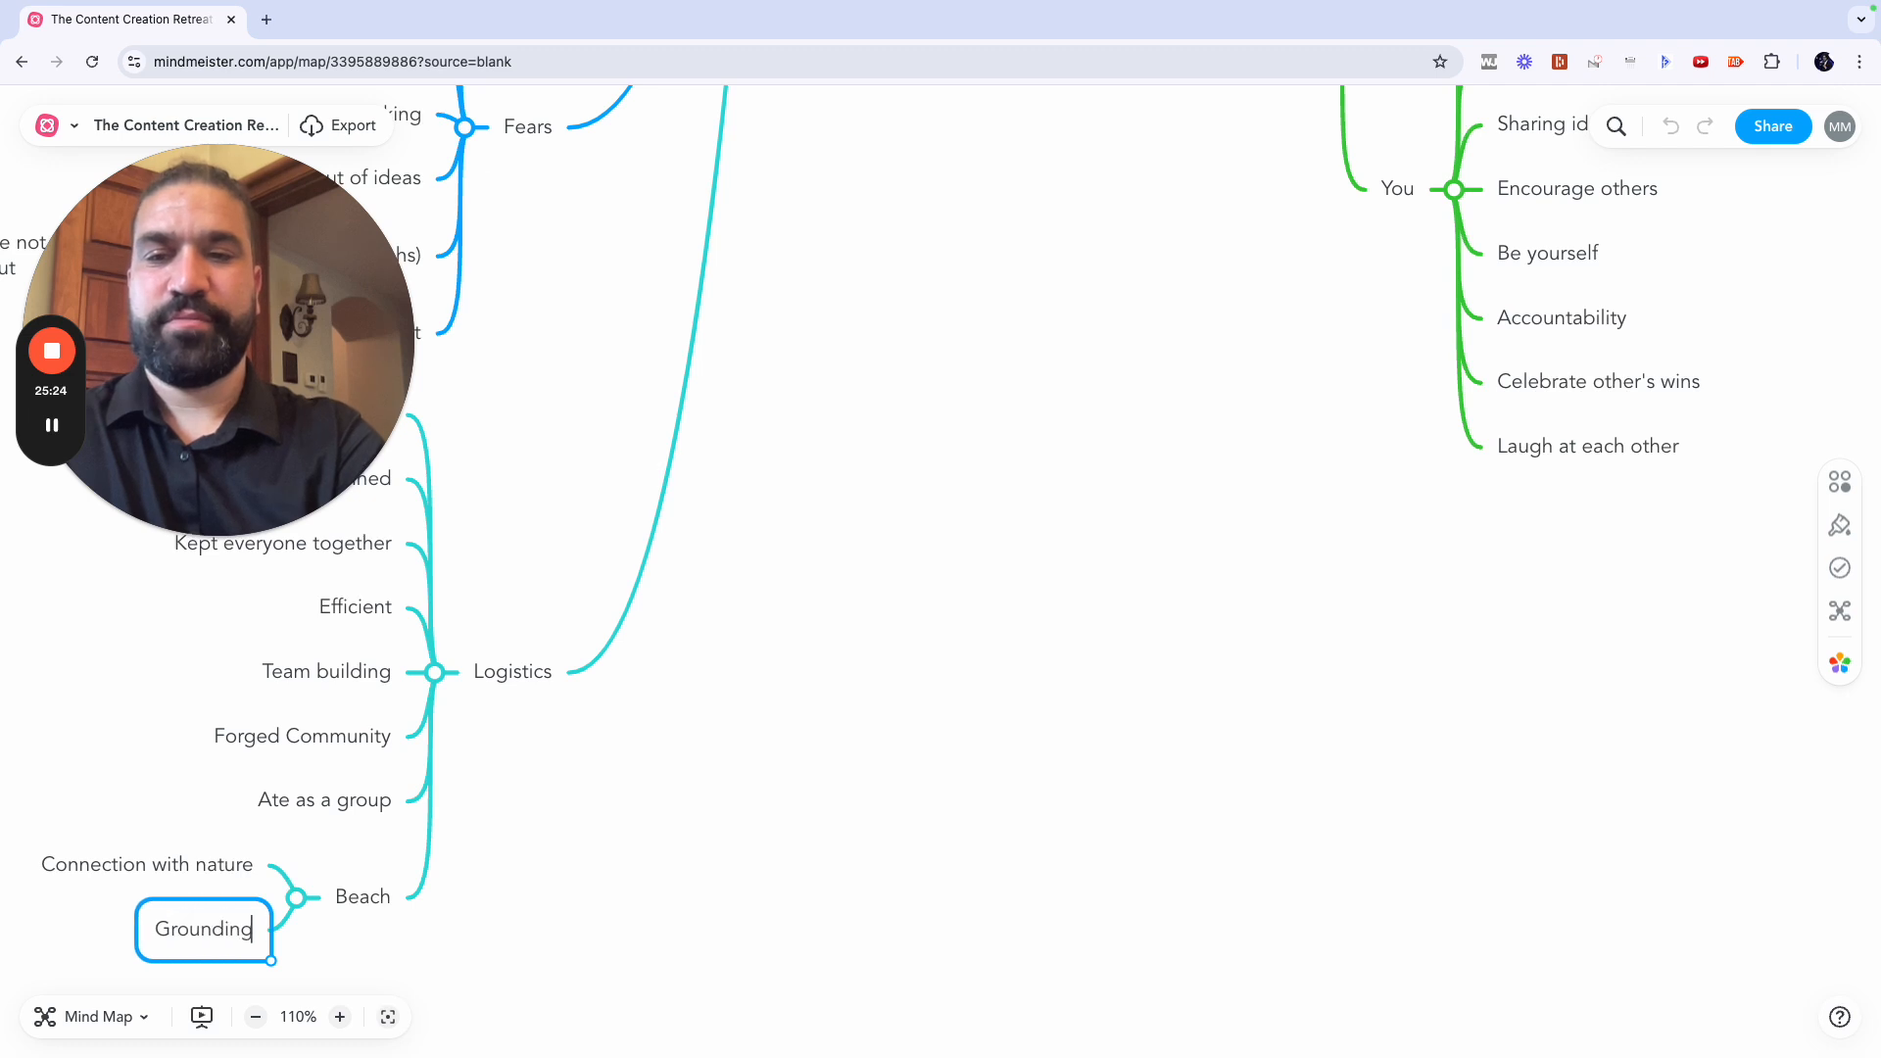
Step: Add the subtopics "We are animals" and "Swiming together" under Beach below Grounding
{"action": "key", "text": "Return"}
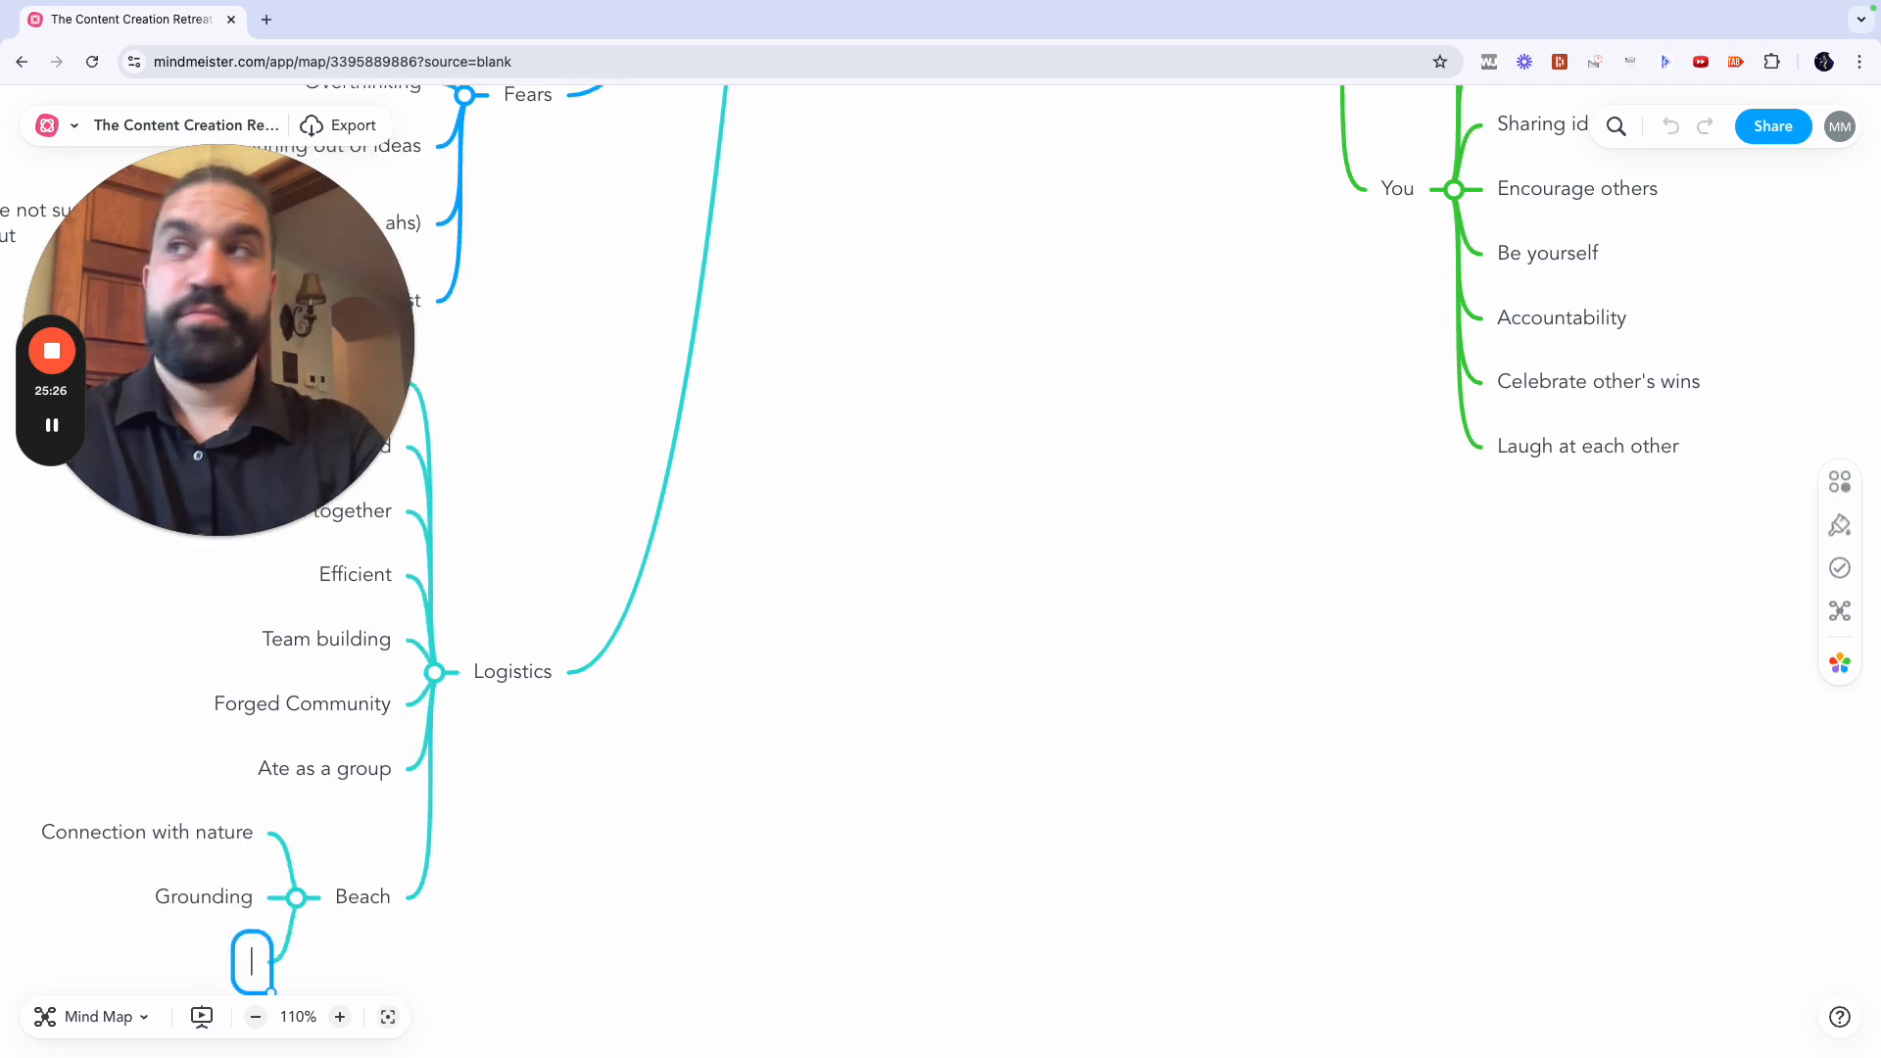
{"action": "type", "text": "We are animals"}
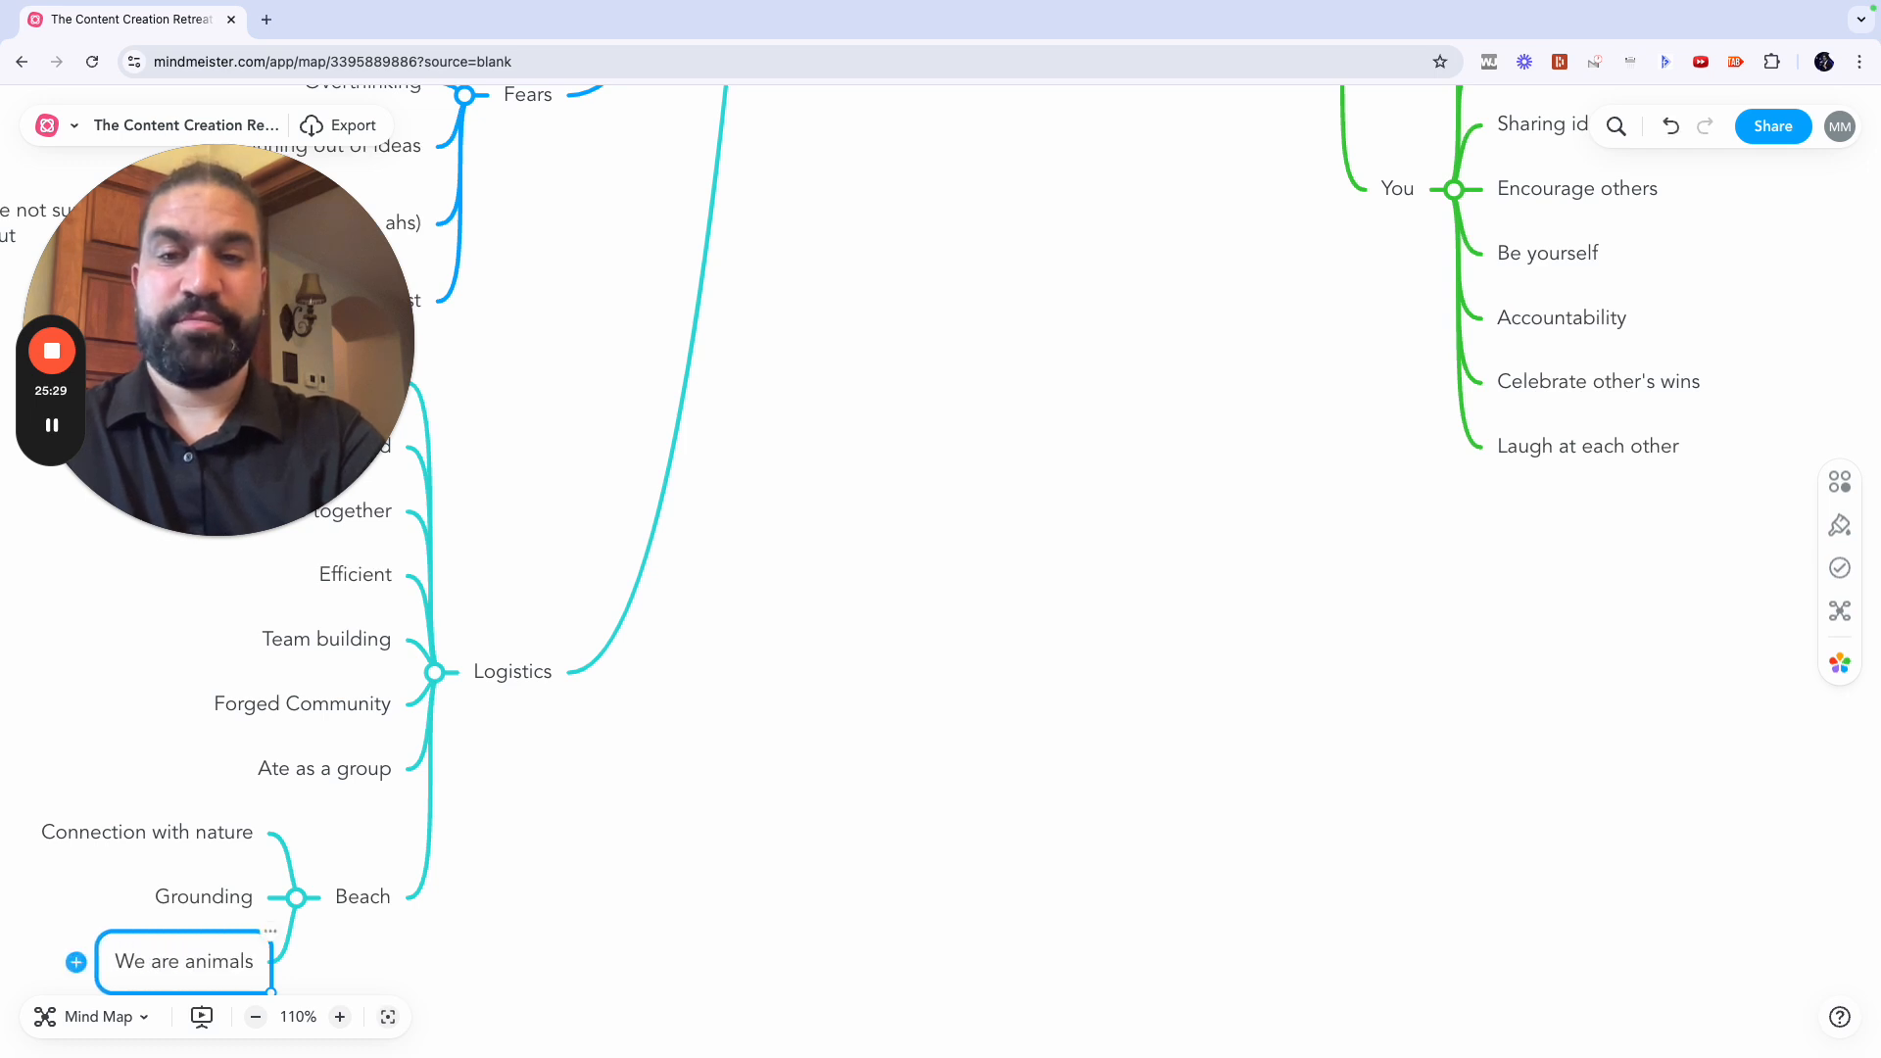
{"action": "key", "text": "Return"}
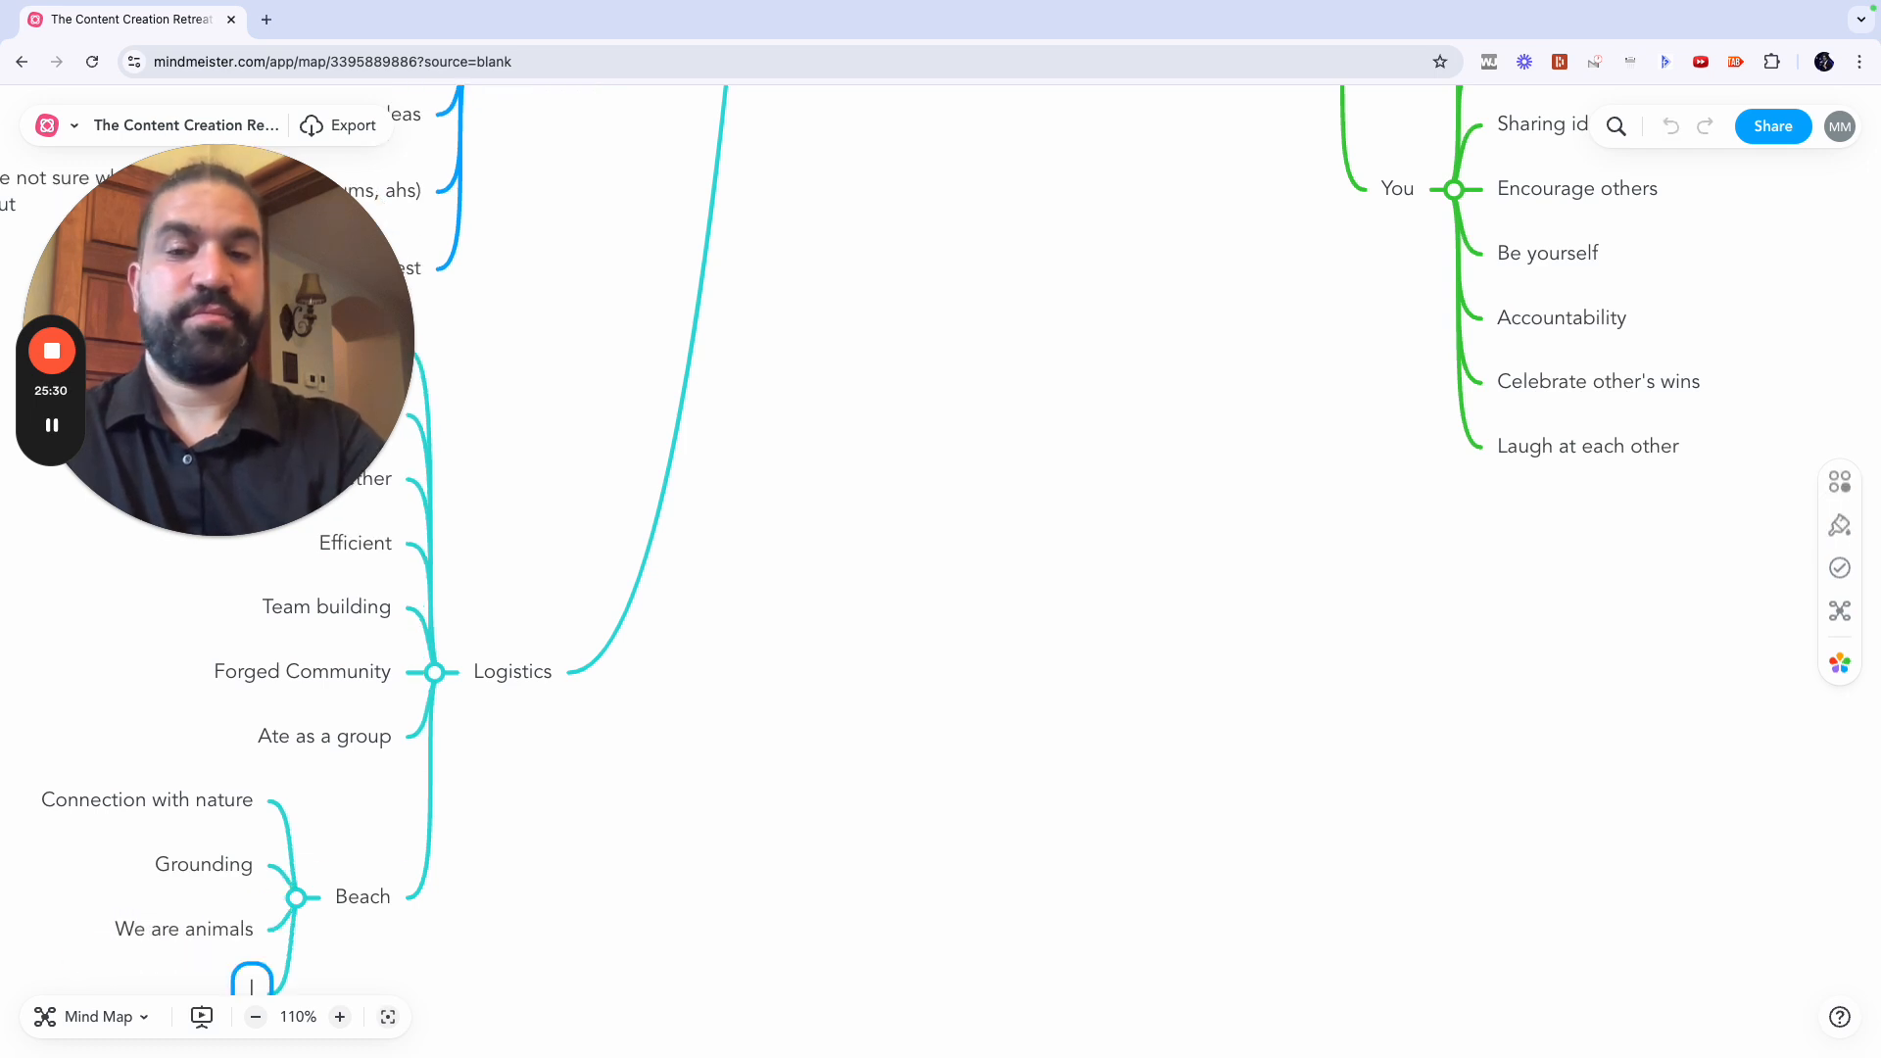
{"action": "type", "text": "Smiling"}
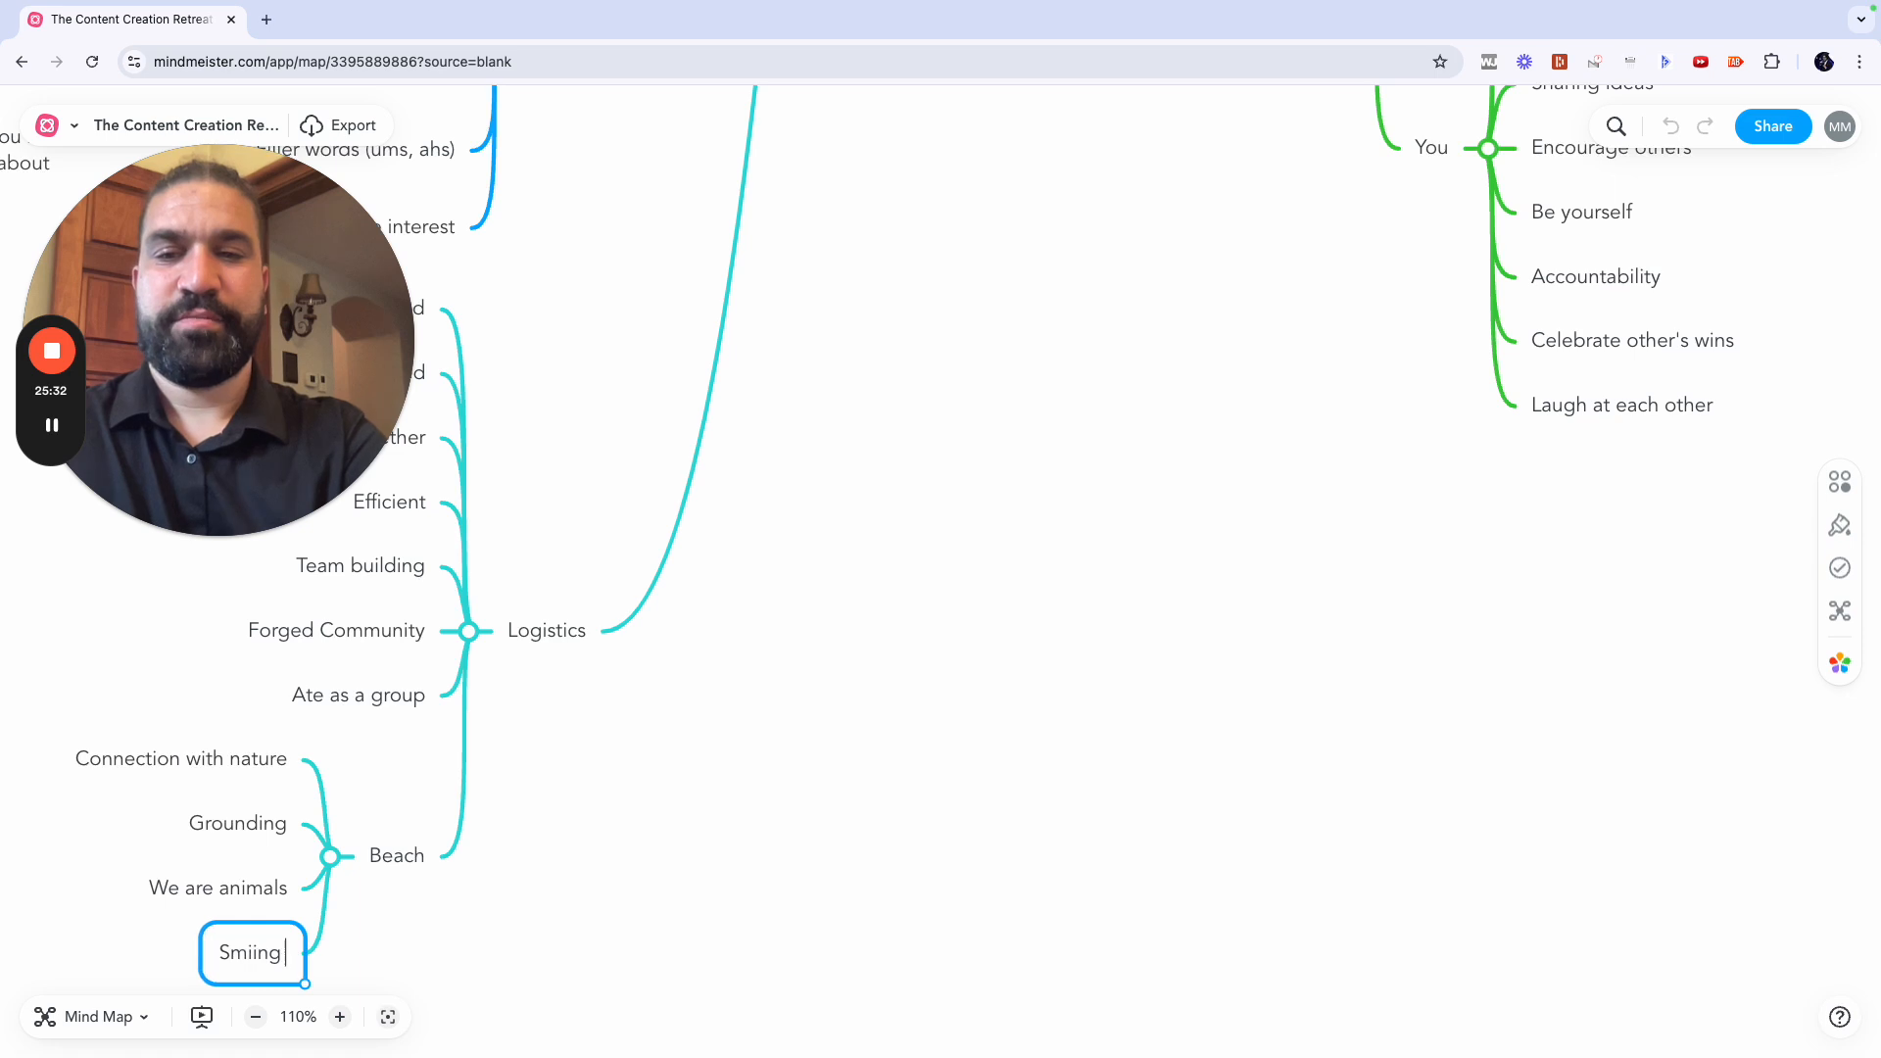
{"action": "key", "text": "BackSpace"}
{"action": "key", "text": "BackSpace"}
{"action": "key", "text": "BackSpace"}
{"action": "key", "text": "BackSpace"}
{"action": "key", "text": "BackSpace"}
{"action": "key", "text": "BackSpace"}
{"action": "type", "text": "wiming together"}
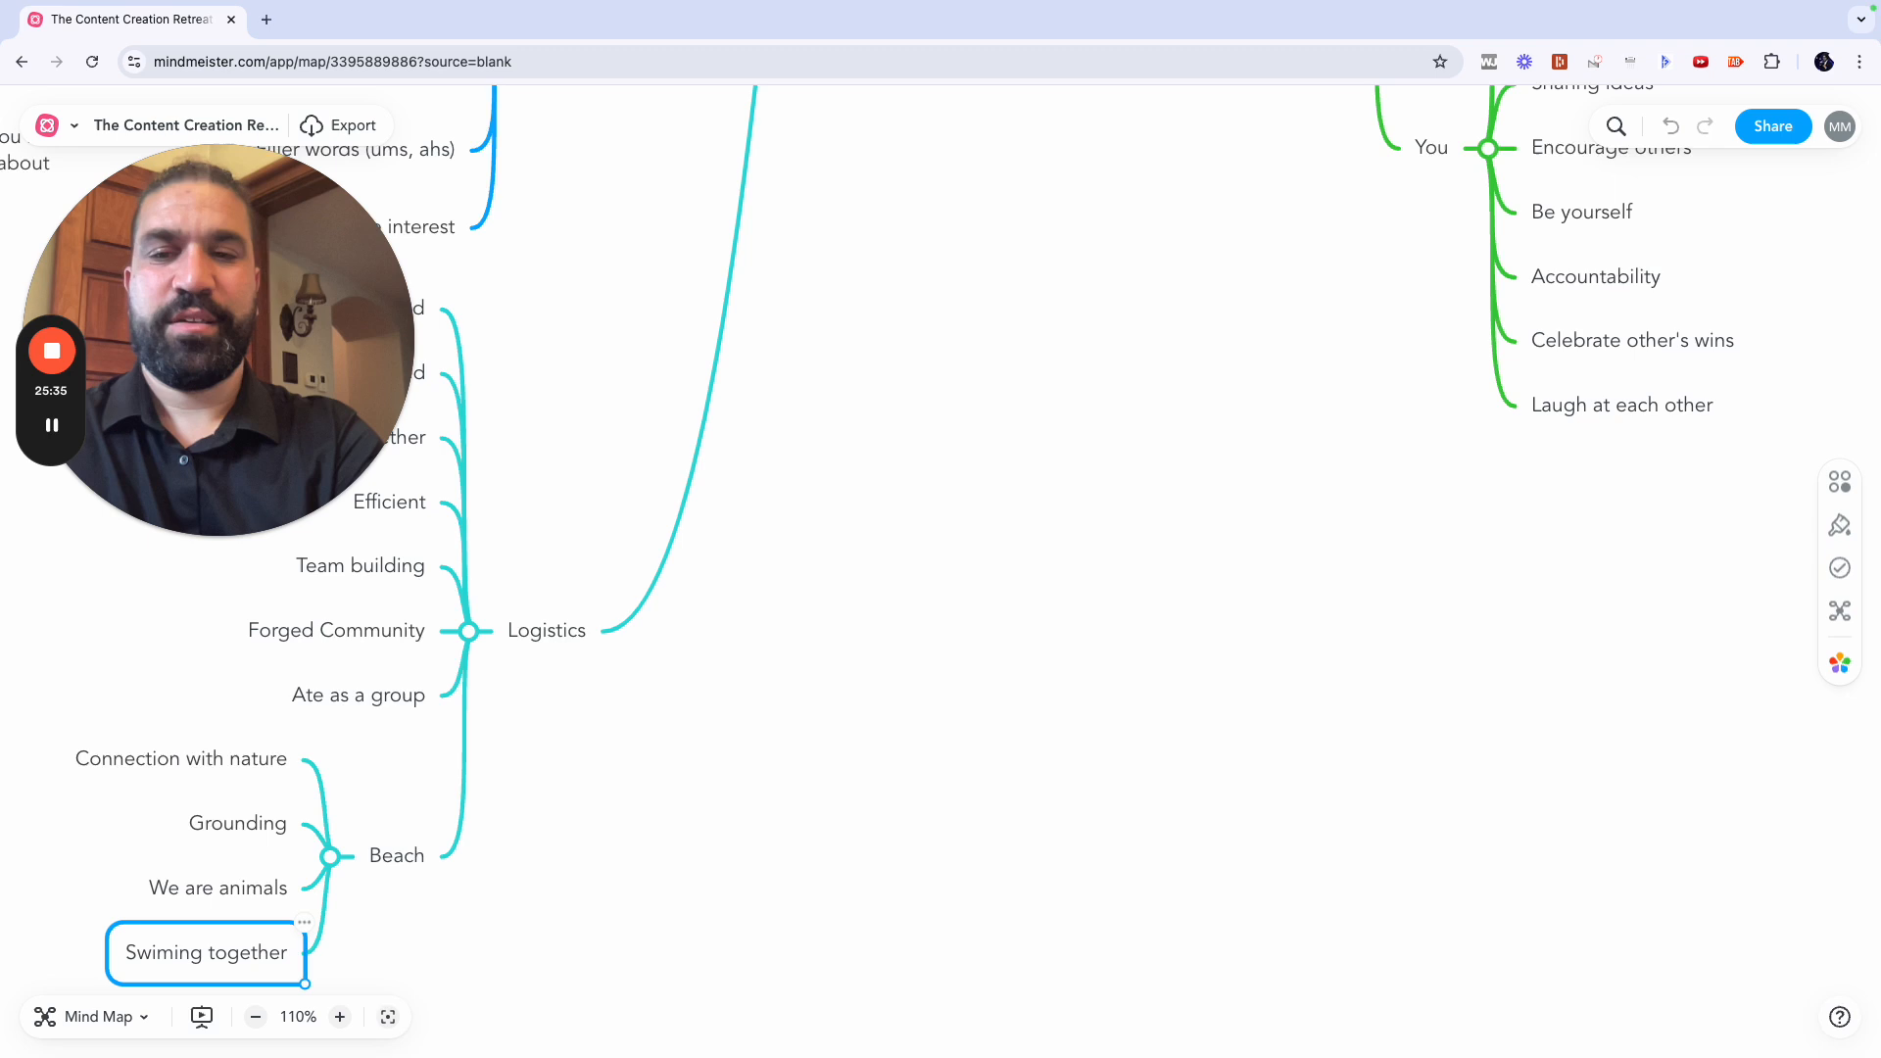
{"action": "key", "text": "Return"}
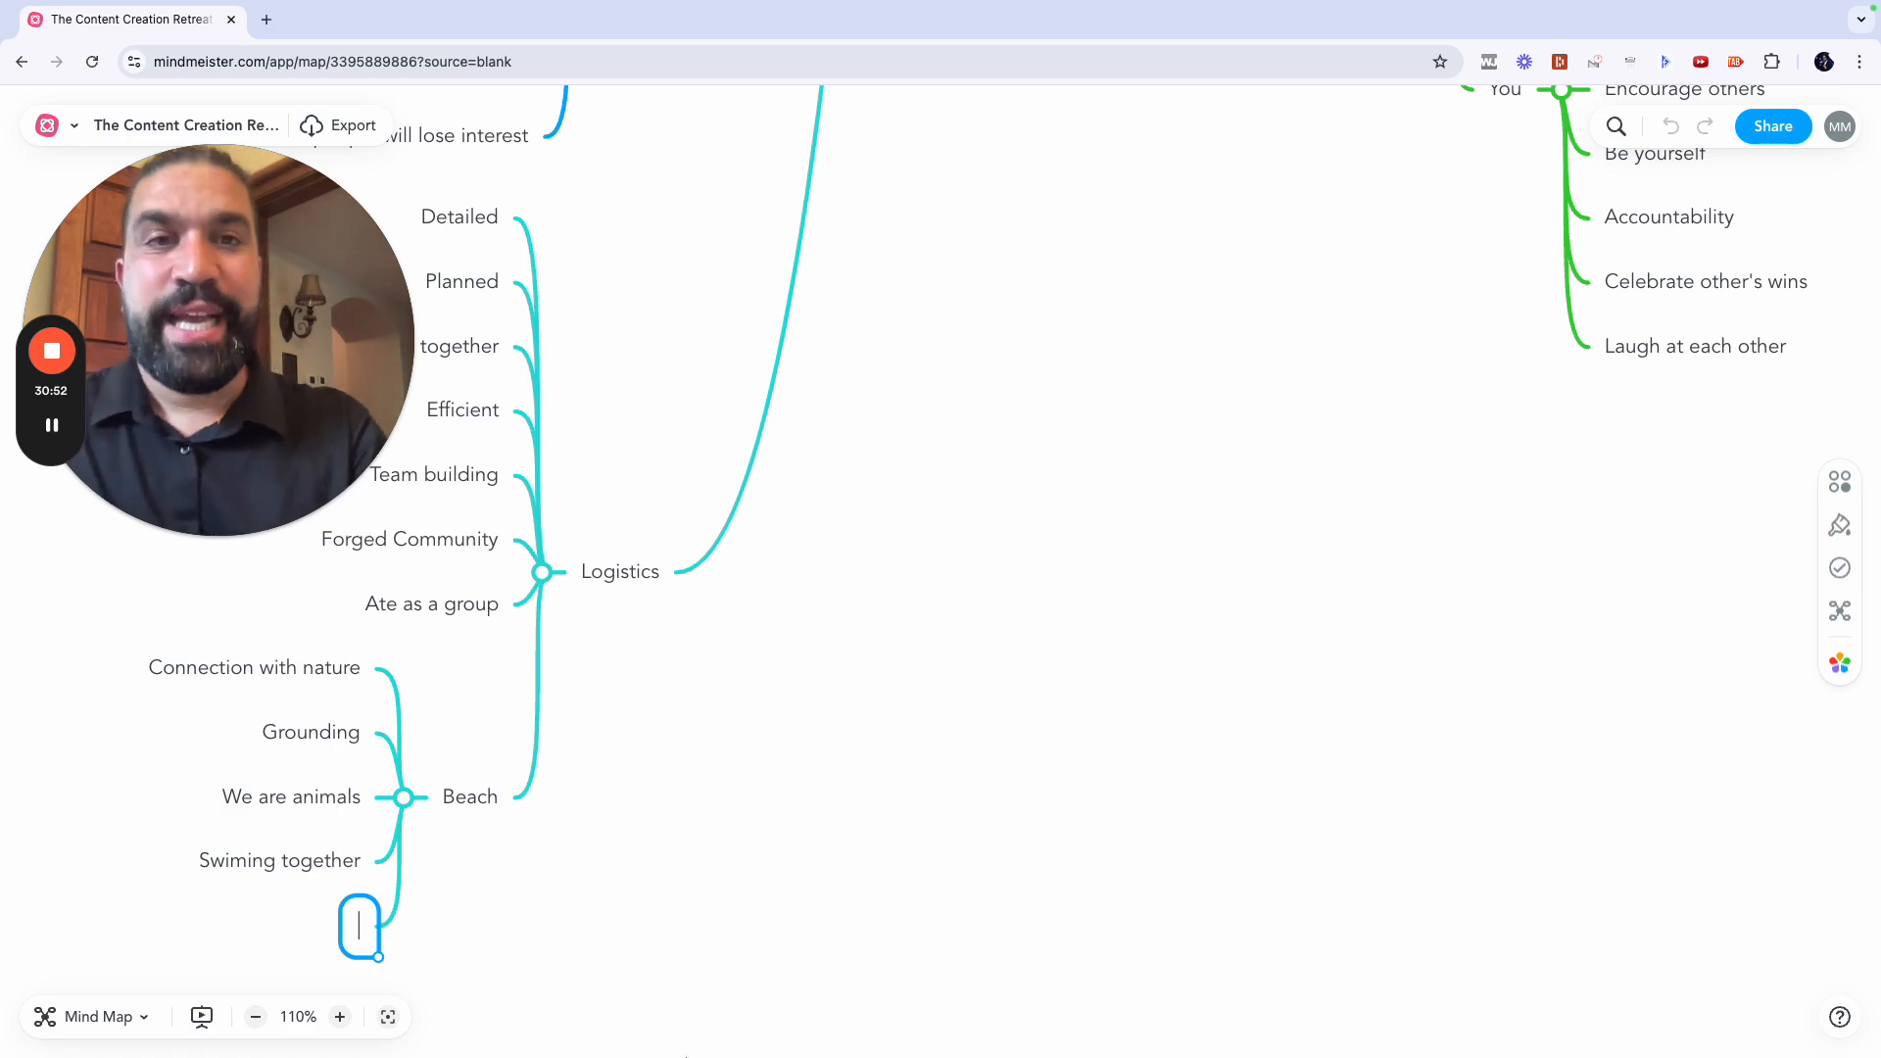
Step: Add a main topic named "Inviting people into the home" to the central topic
{"action": "scroll", "coordinate": [1080, 544], "scroll_direction": "up", "scroll_amount": 7}
{"action": "scroll", "coordinate": [1079, 545], "scroll_direction": "up", "scroll_amount": 3}
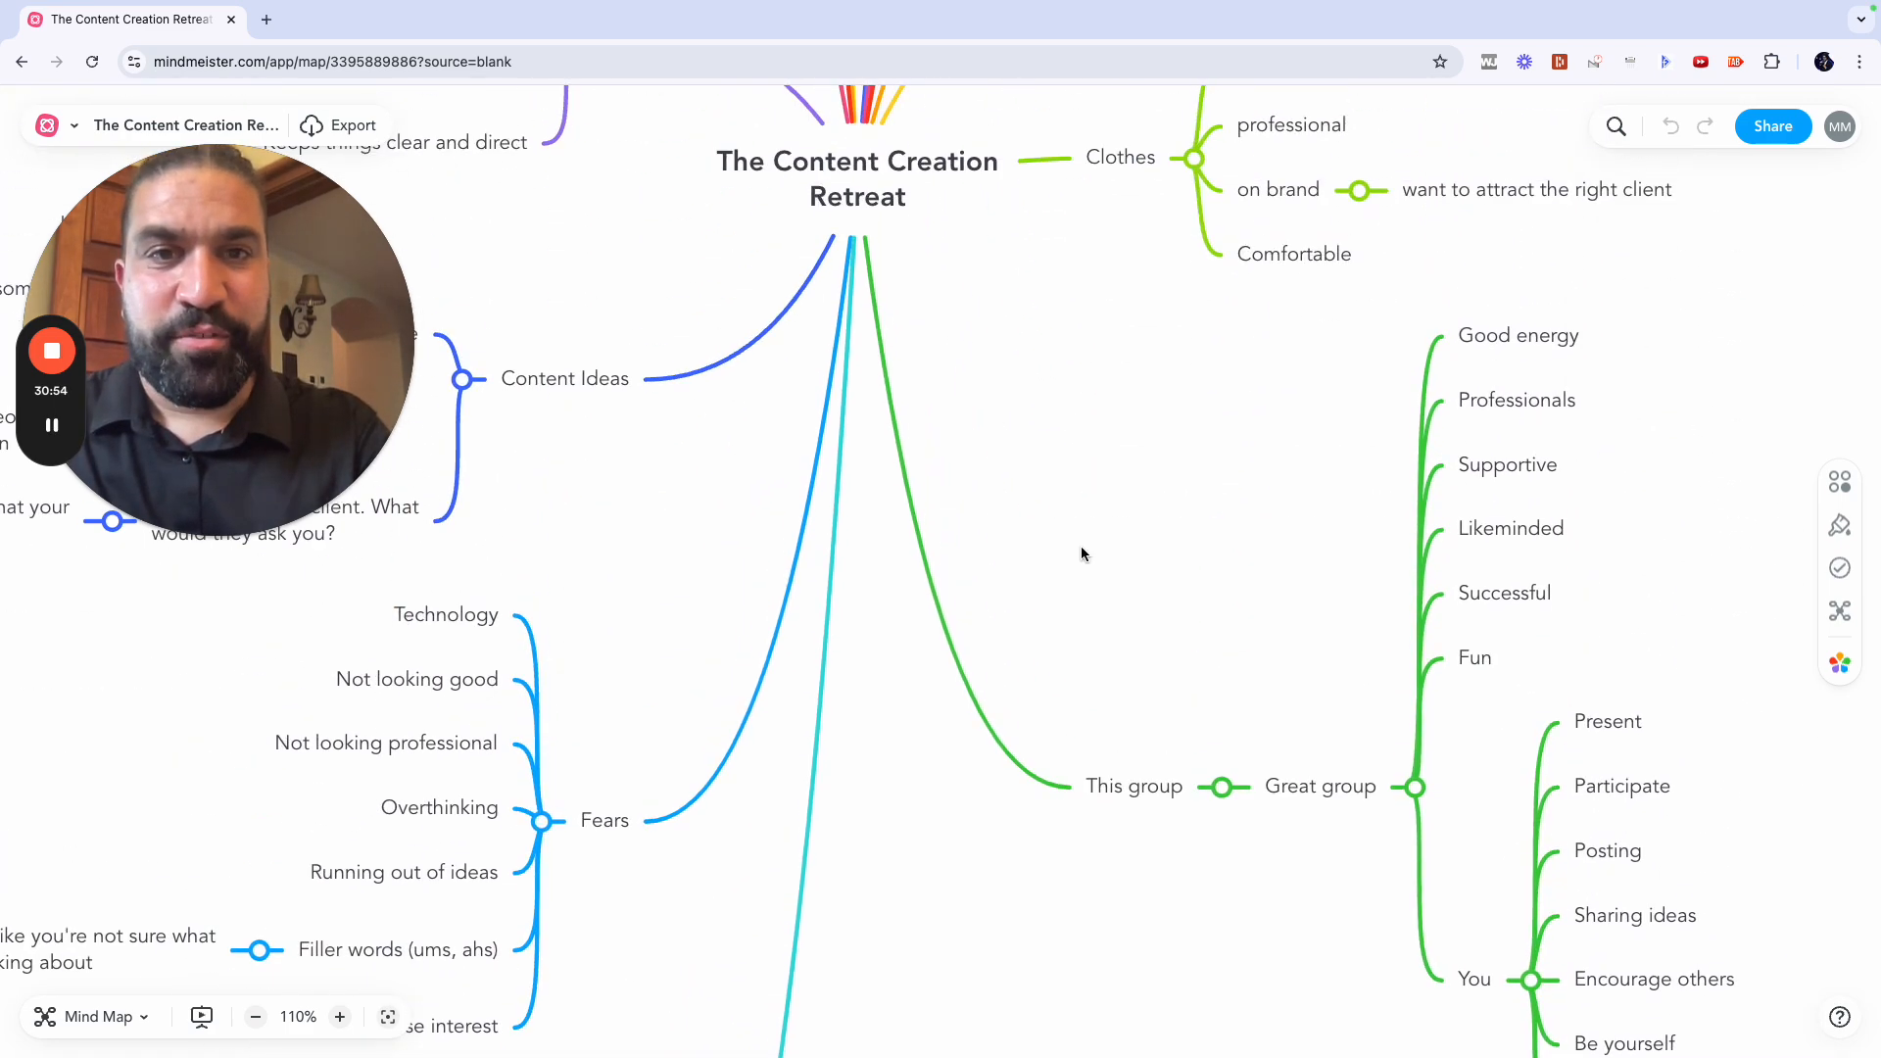
{"action": "scroll", "coordinate": [1079, 544], "scroll_direction": "down", "scroll_amount": 5}
{"action": "scroll", "coordinate": [1079, 545], "scroll_direction": "up", "scroll_amount": 5}
{"action": "scroll", "coordinate": [1081, 553], "scroll_direction": "up", "scroll_amount": 5}
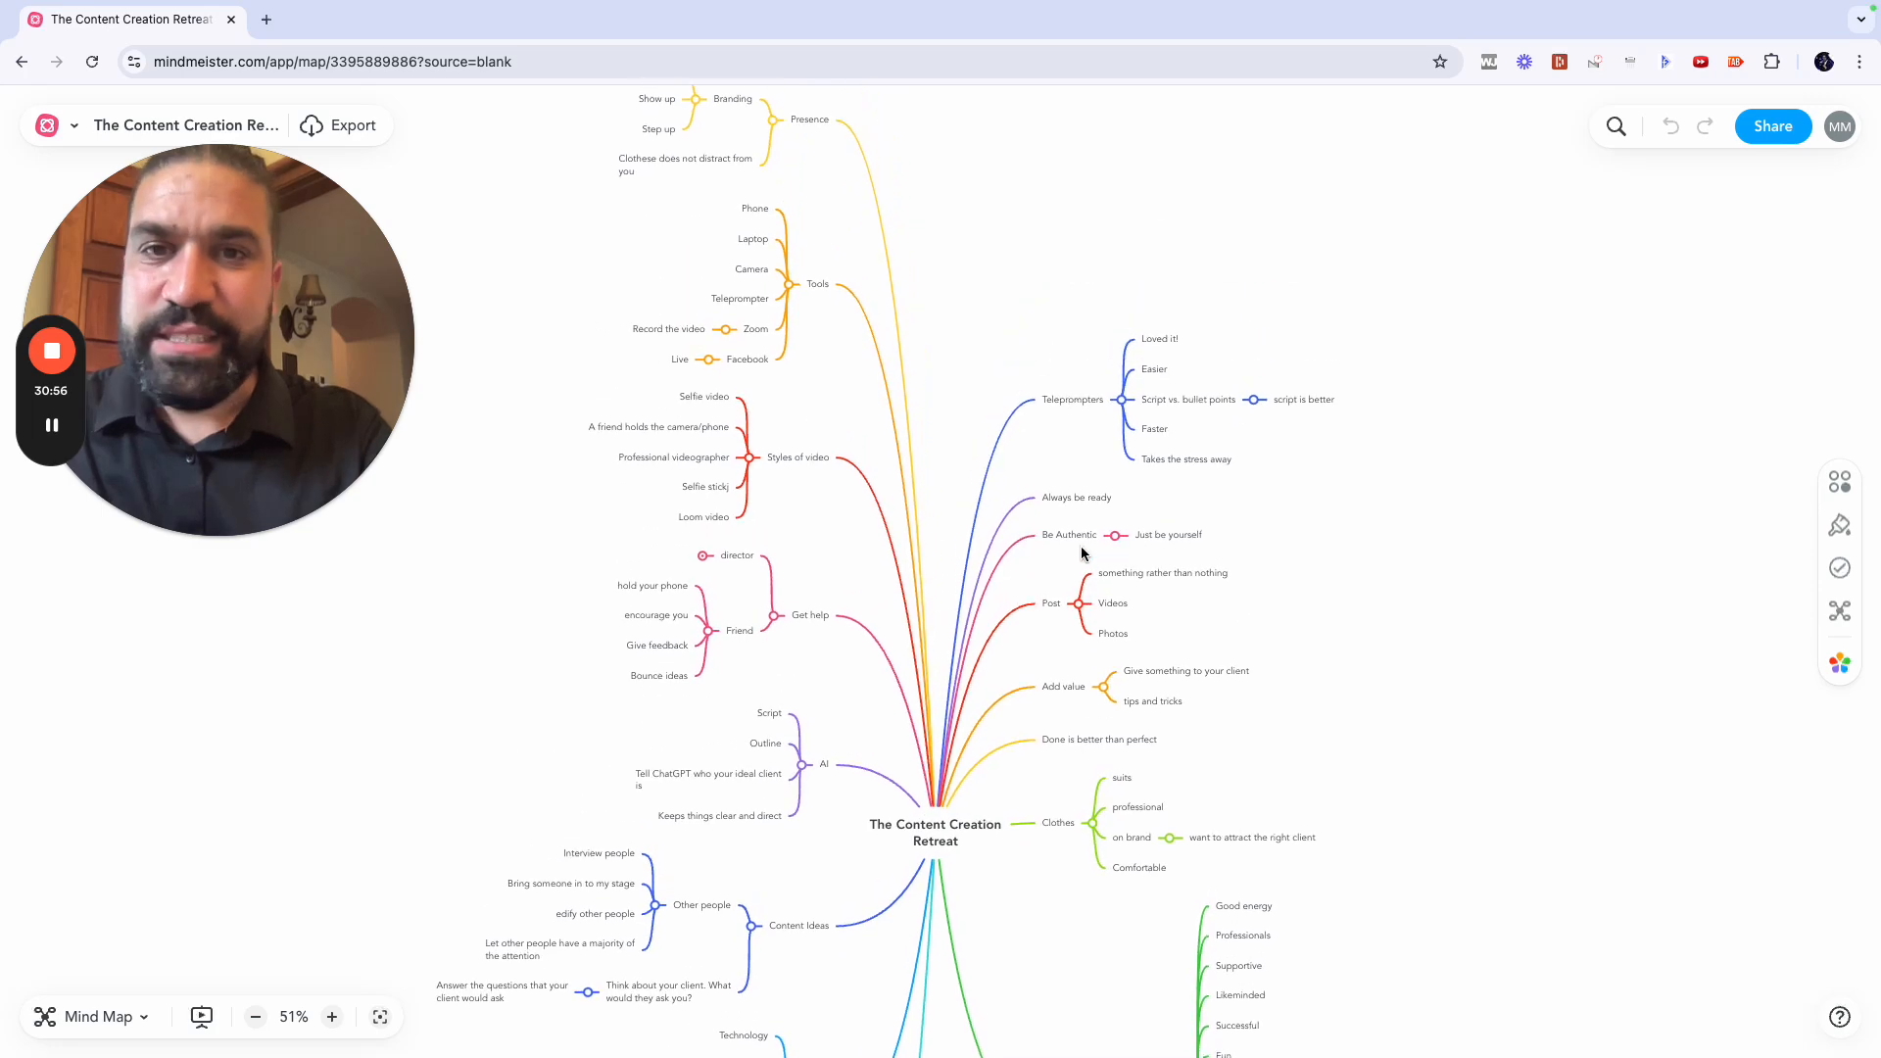
{"action": "scroll", "coordinate": [1081, 554], "scroll_direction": "down", "scroll_amount": 4}
{"action": "scroll", "coordinate": [1082, 553], "scroll_direction": "down", "scroll_amount": 4}
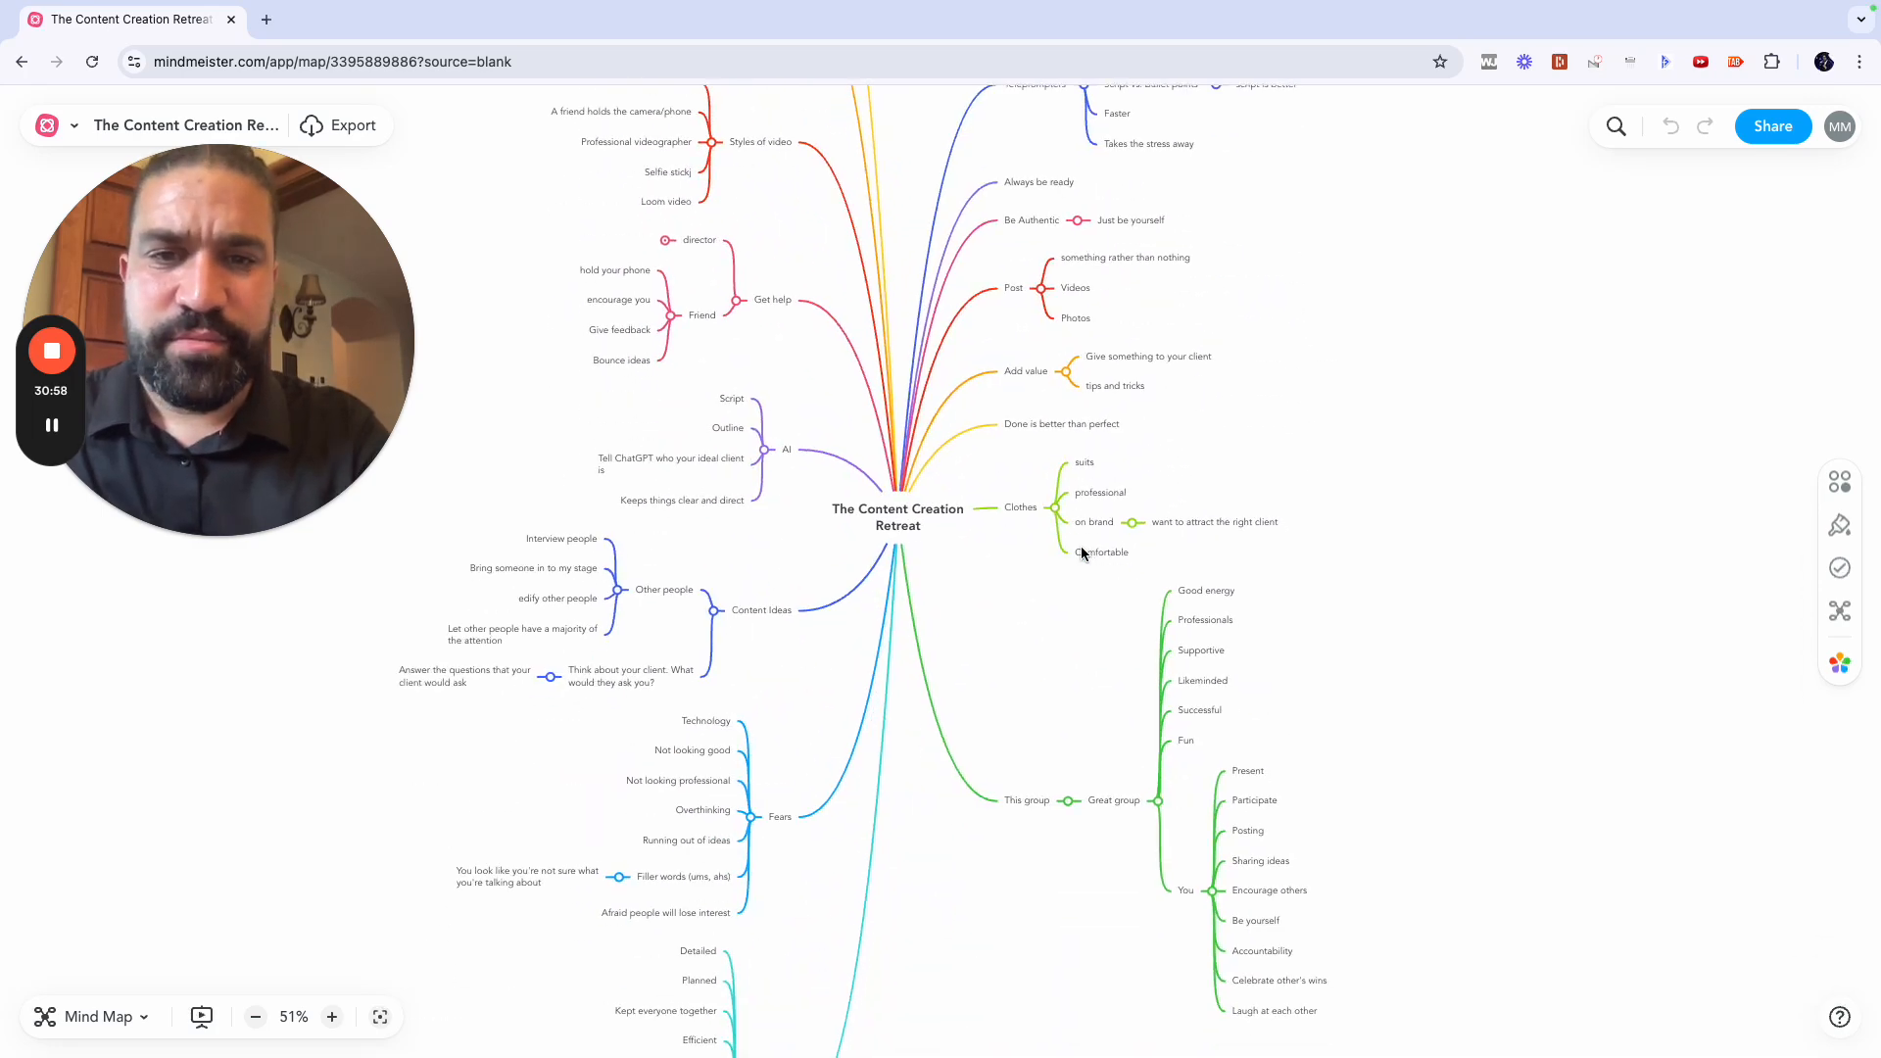
{"action": "scroll", "coordinate": [1081, 553], "scroll_direction": "up", "scroll_amount": 1}
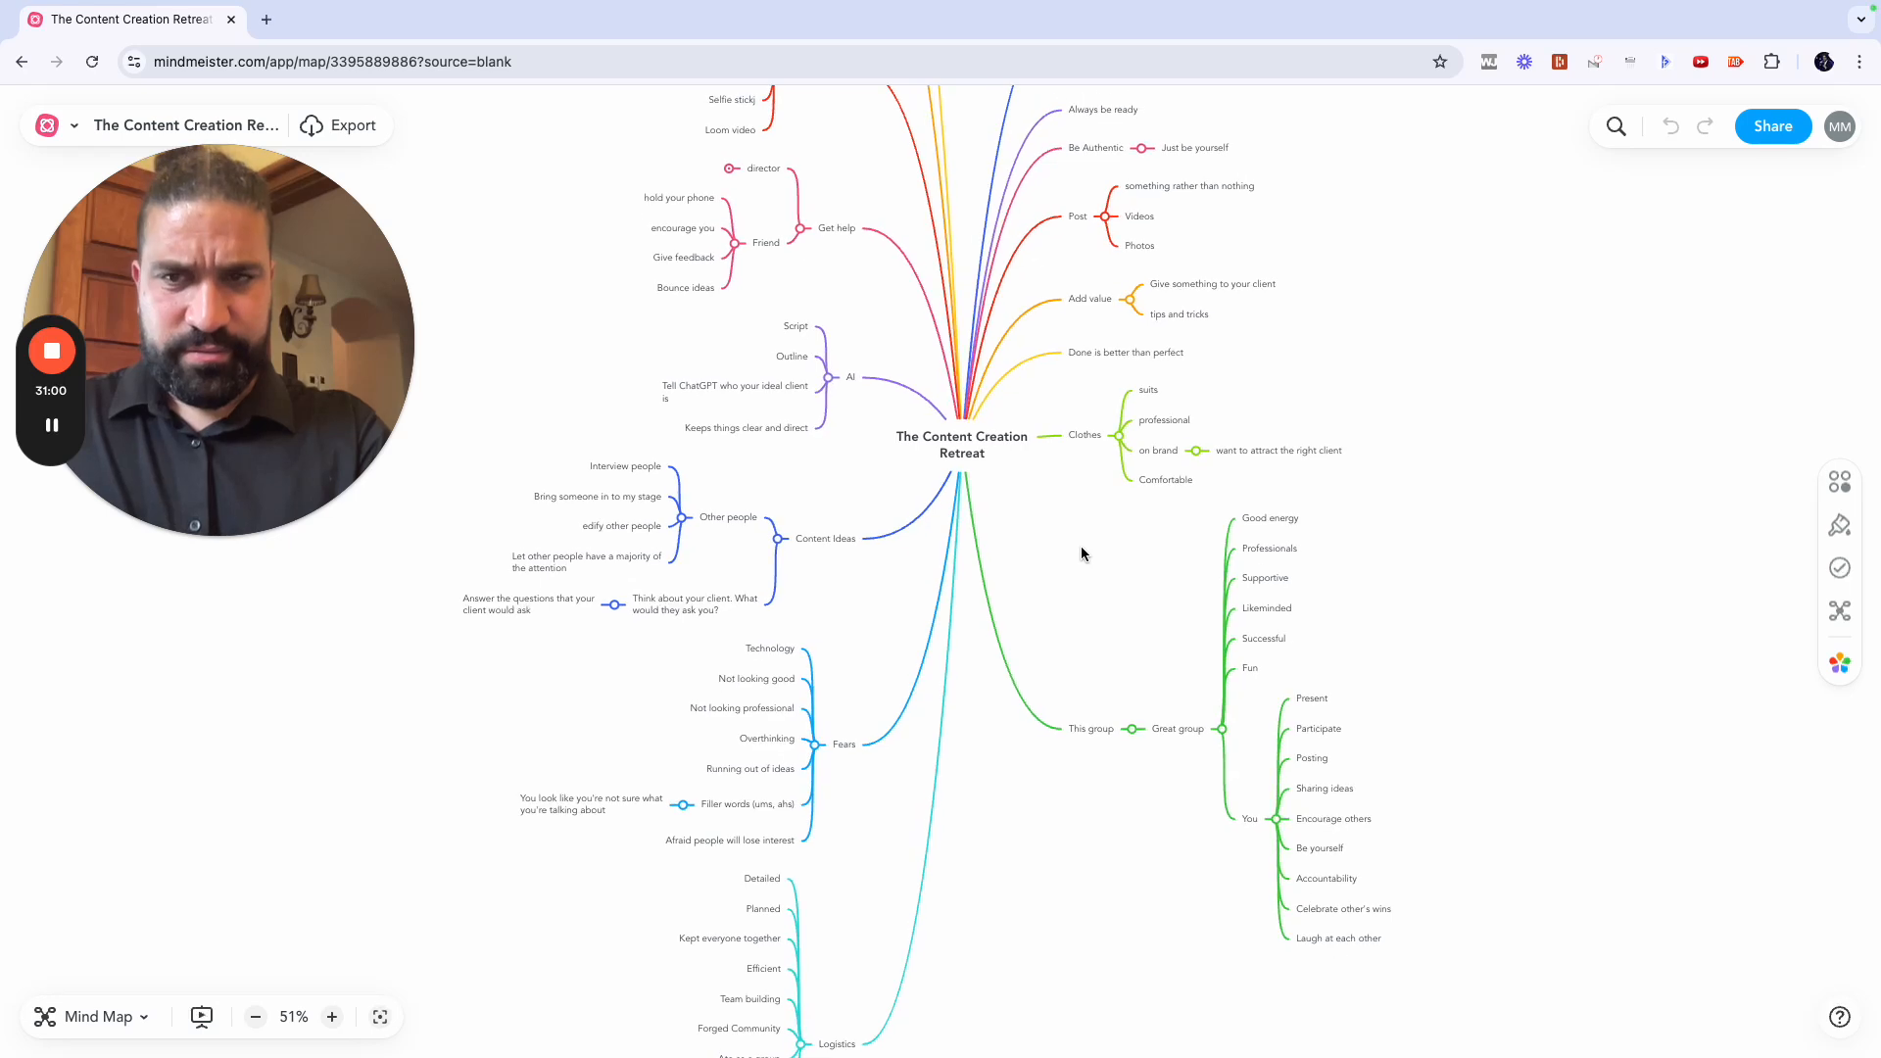
{"action": "left_click", "coordinate": [964, 451]}
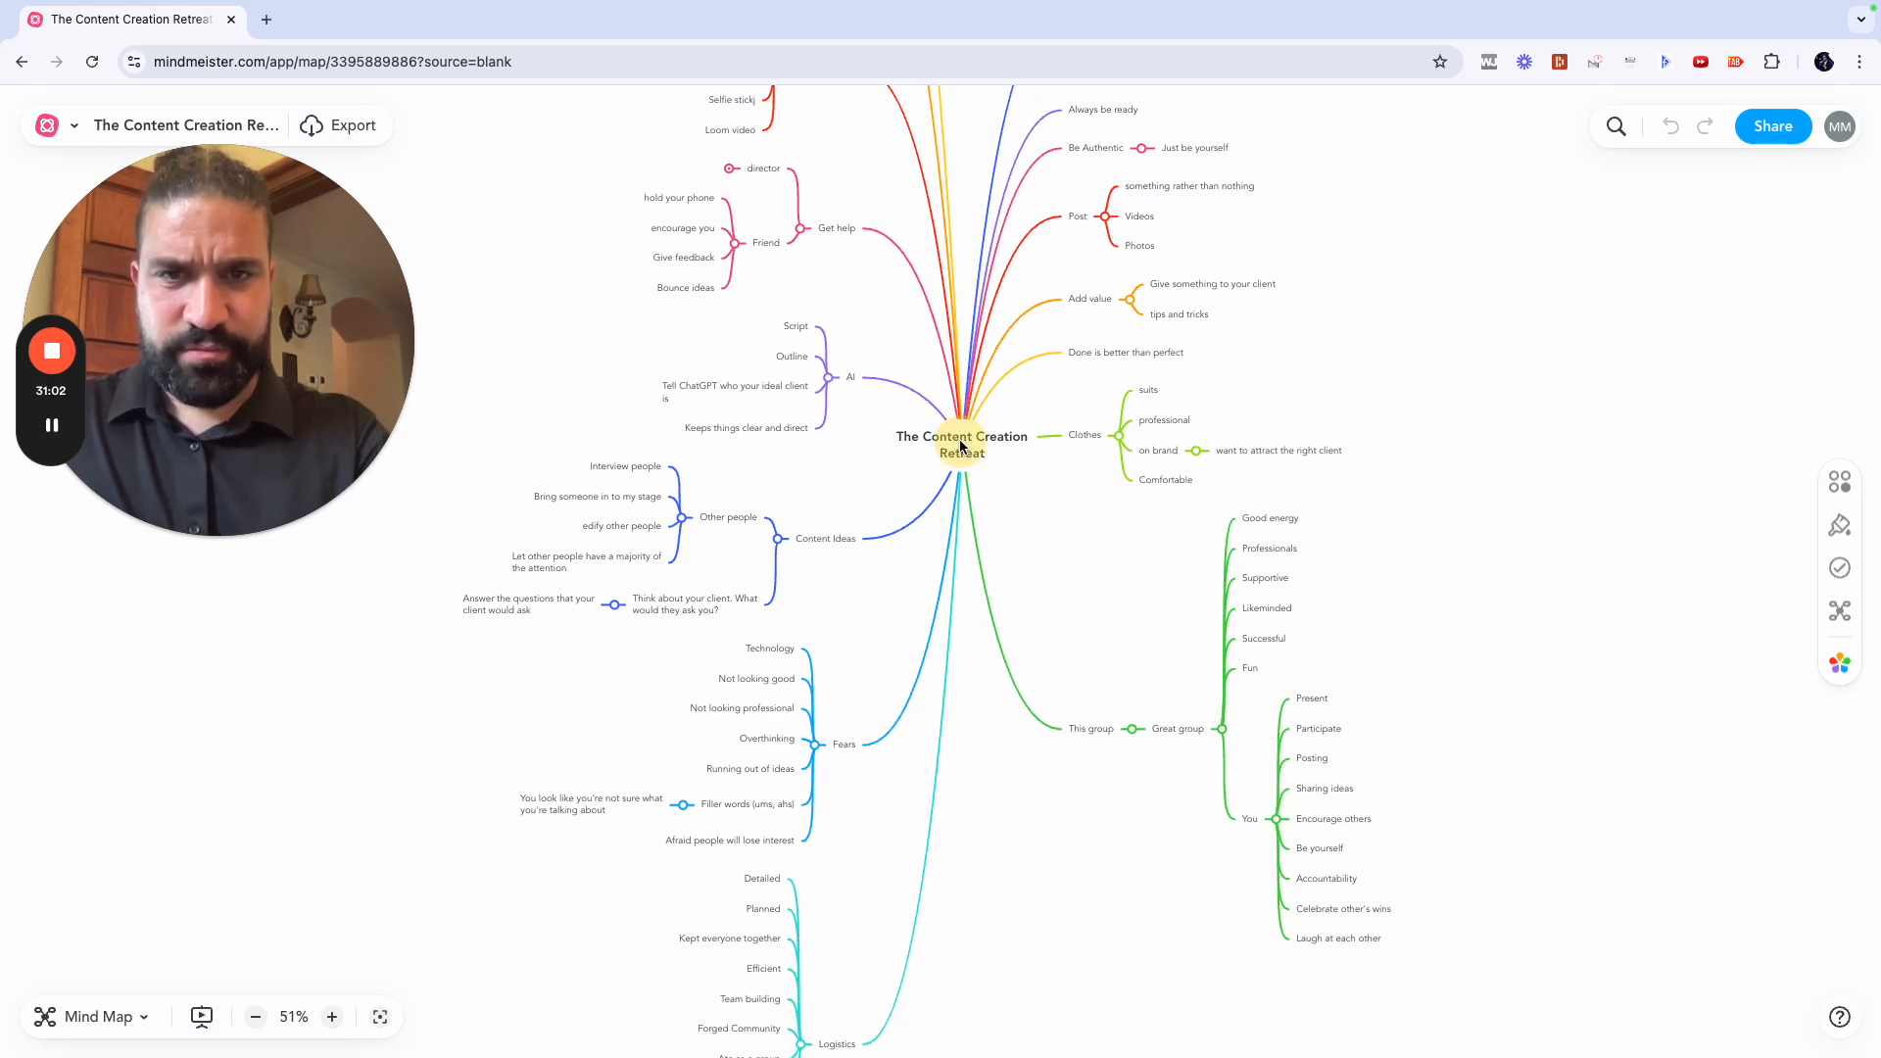
{"action": "left_click", "coordinate": [967, 459]}
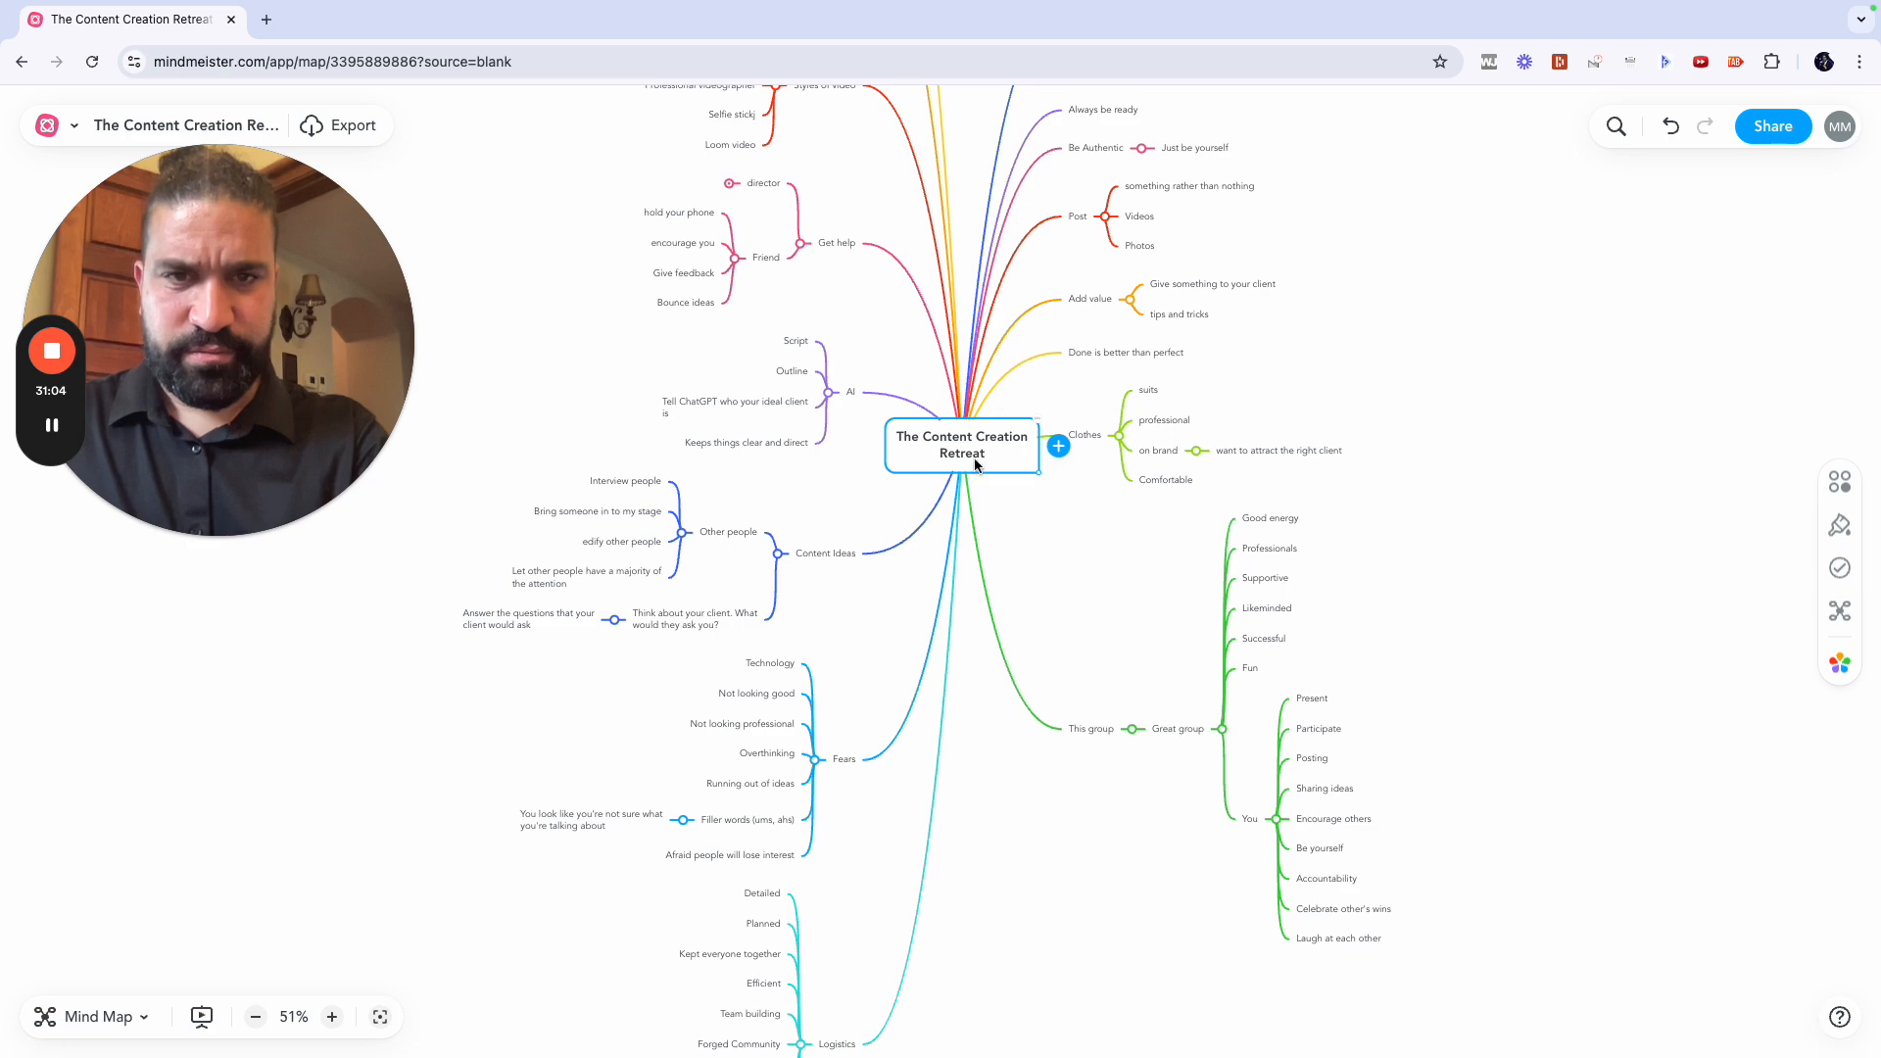
{"action": "scroll", "coordinate": [972, 473], "scroll_direction": "up", "scroll_amount": 3}
{"action": "scroll", "coordinate": [973, 472], "scroll_direction": "up", "scroll_amount": 2}
{"action": "scroll", "coordinate": [972, 473], "scroll_direction": "down", "scroll_amount": 5}
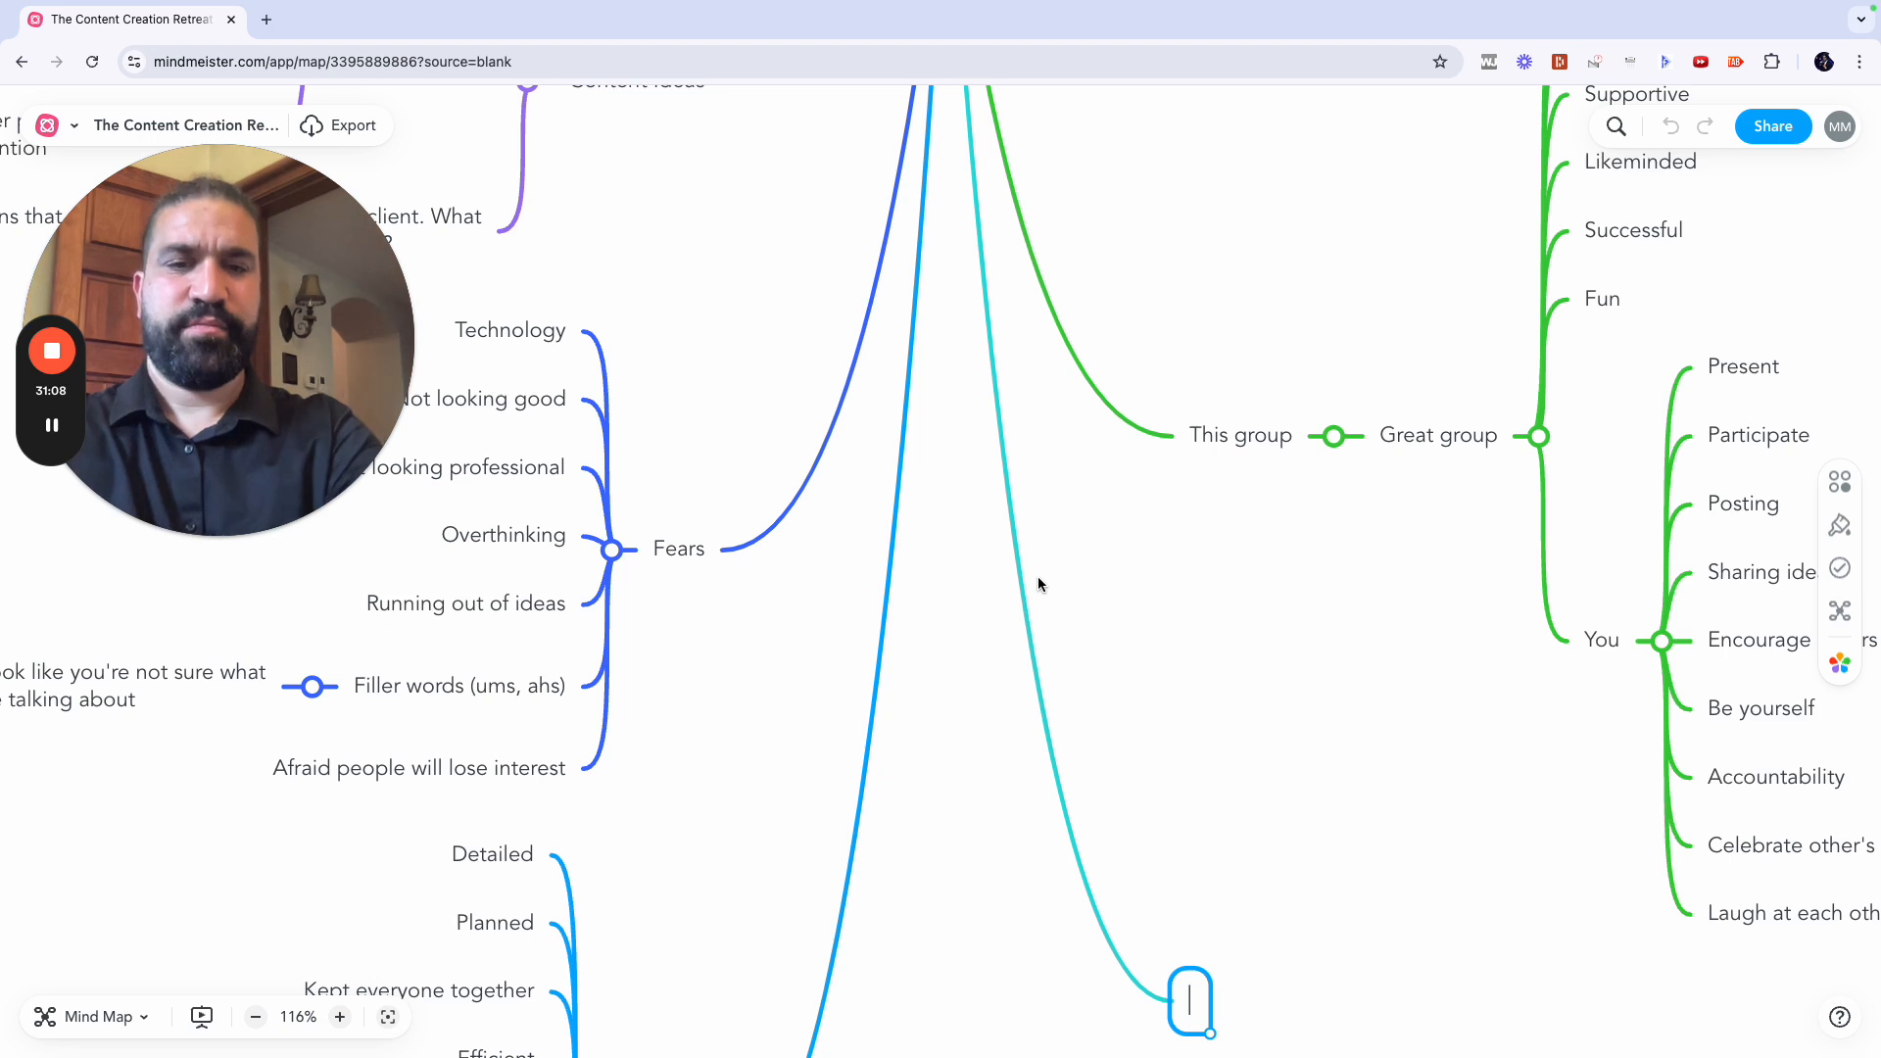
{"action": "type", "text": "Invit"}
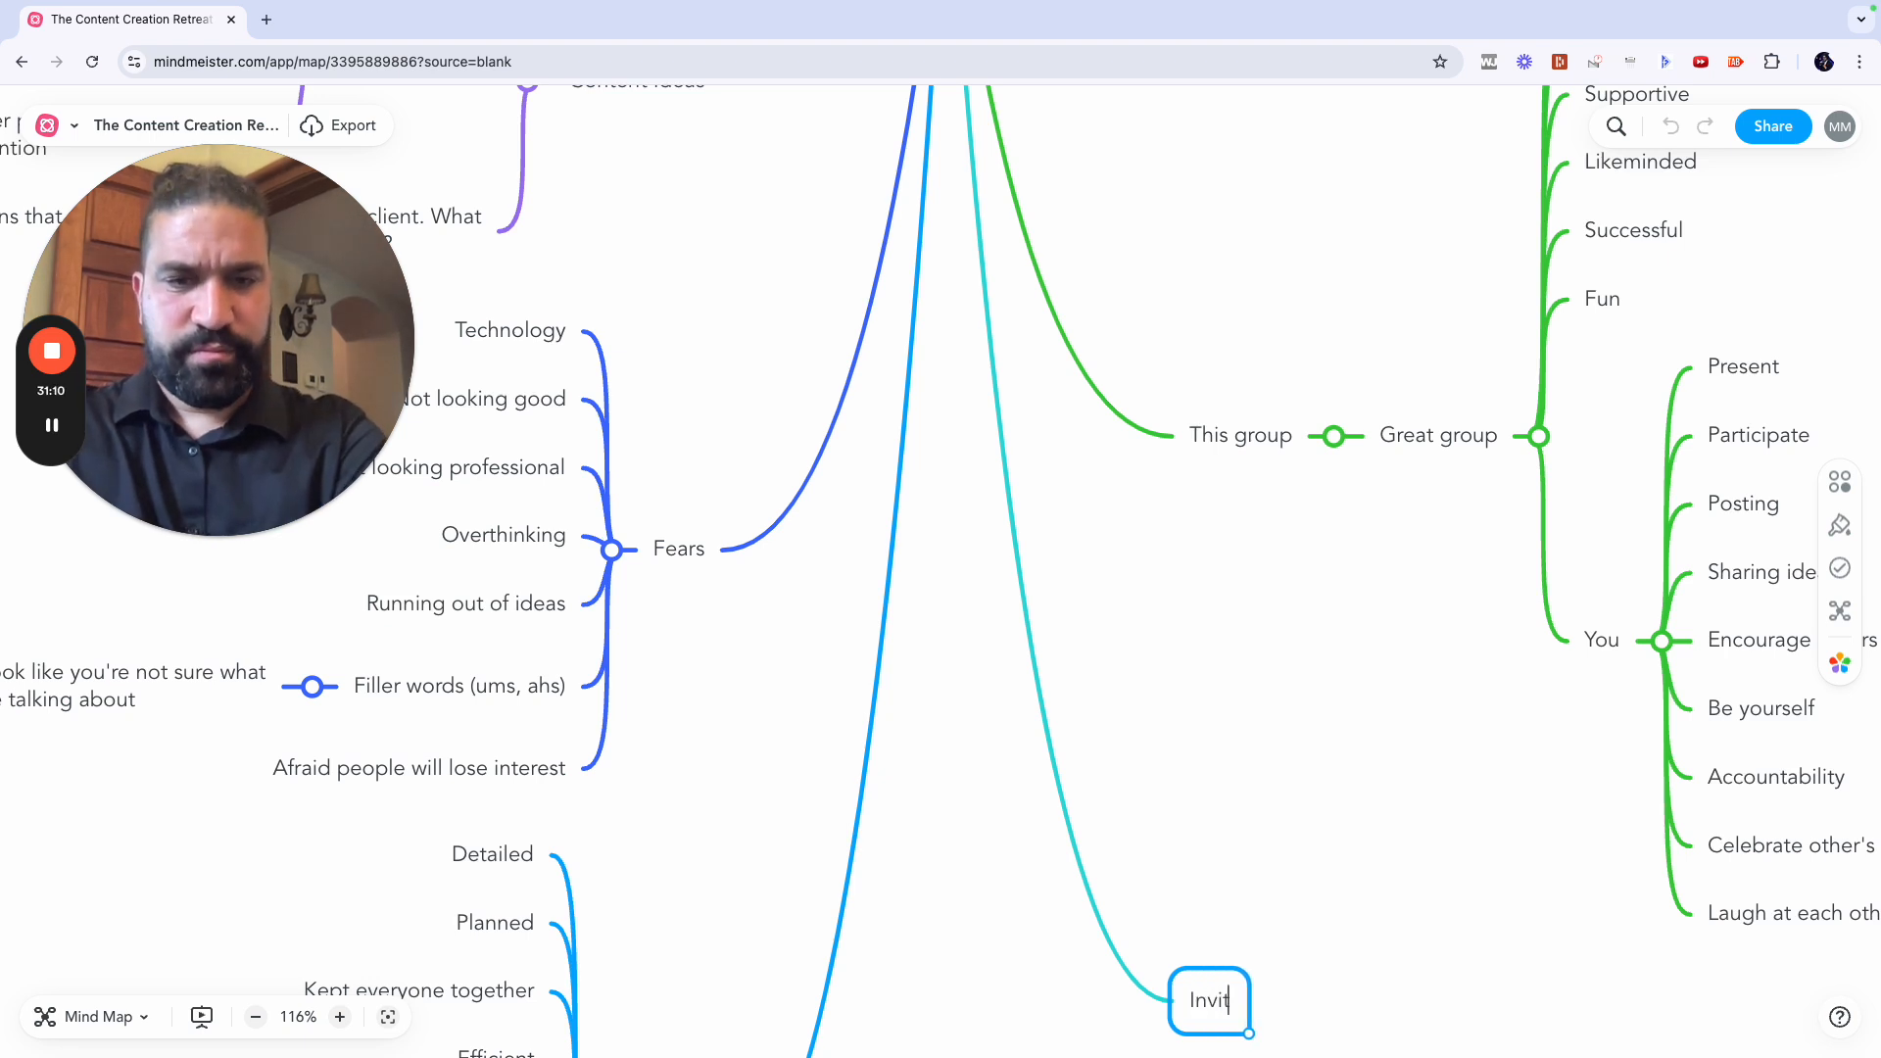
{"action": "type", "text": "ing people into "}
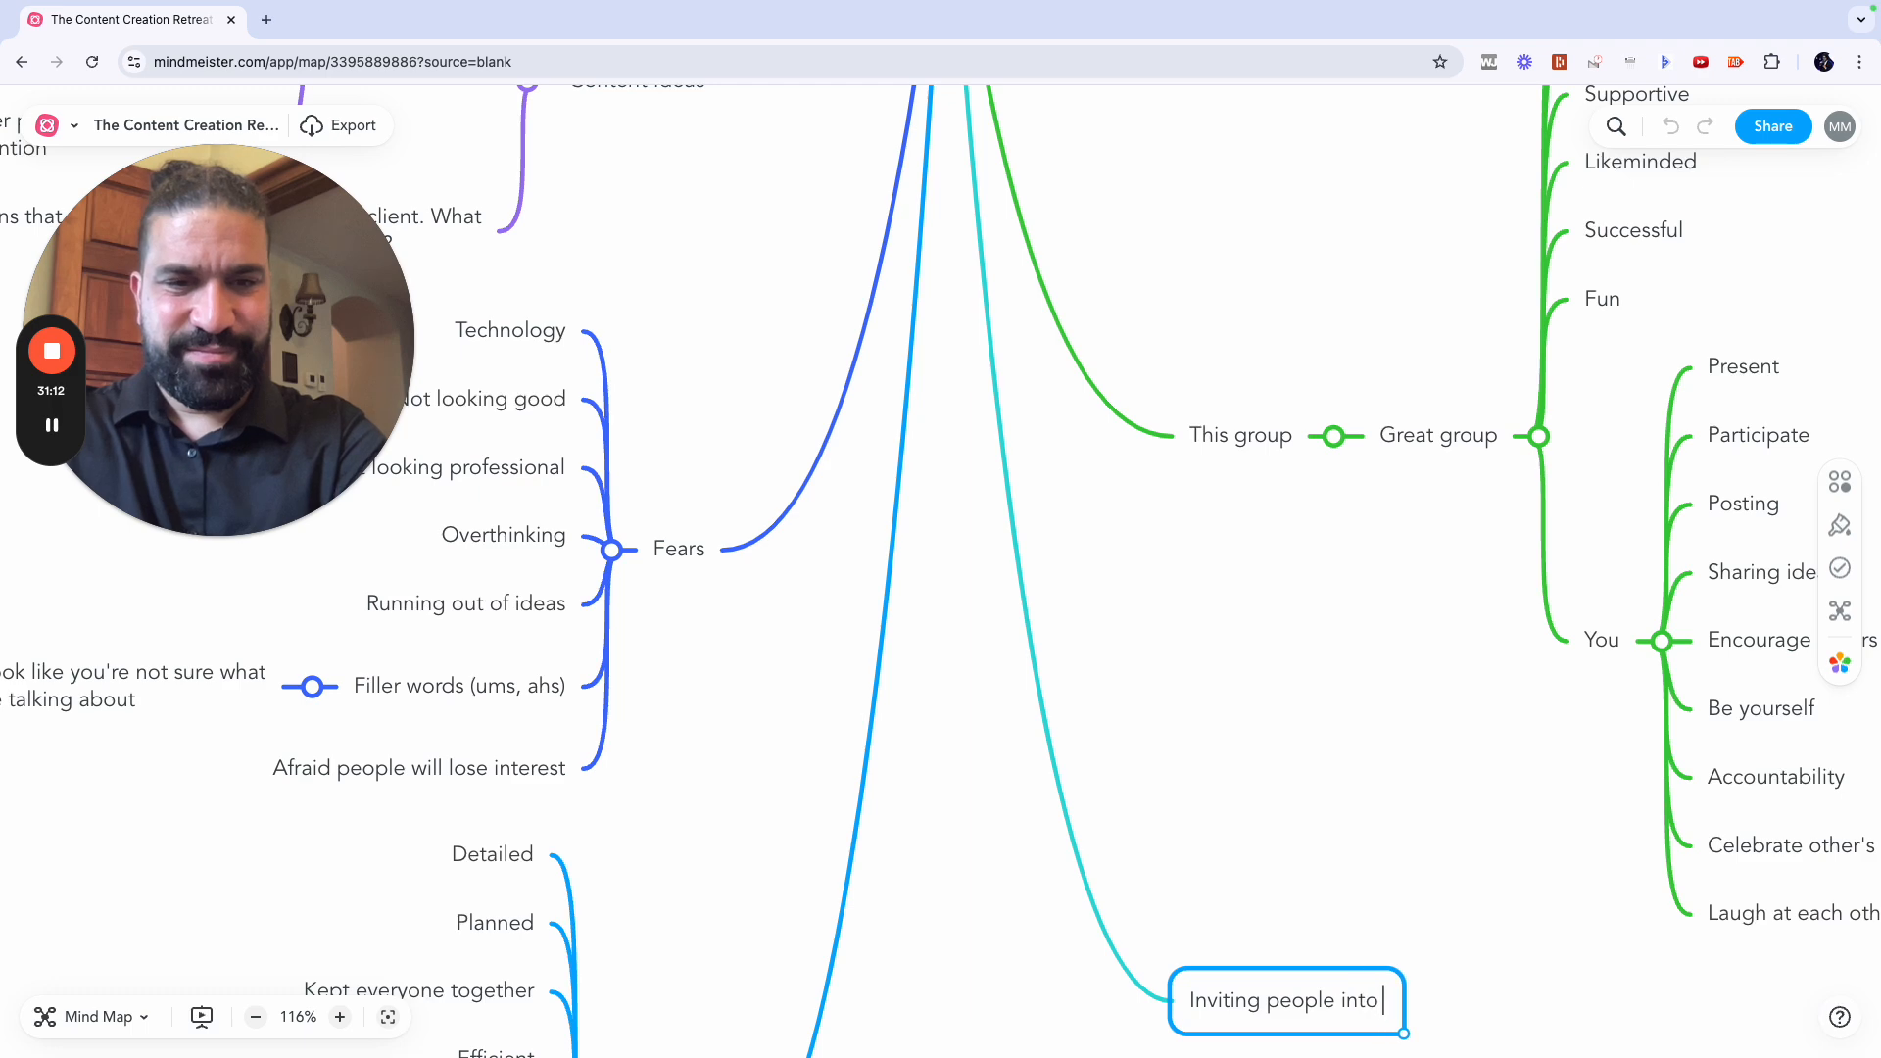
{"action": "type", "text": "the home"}
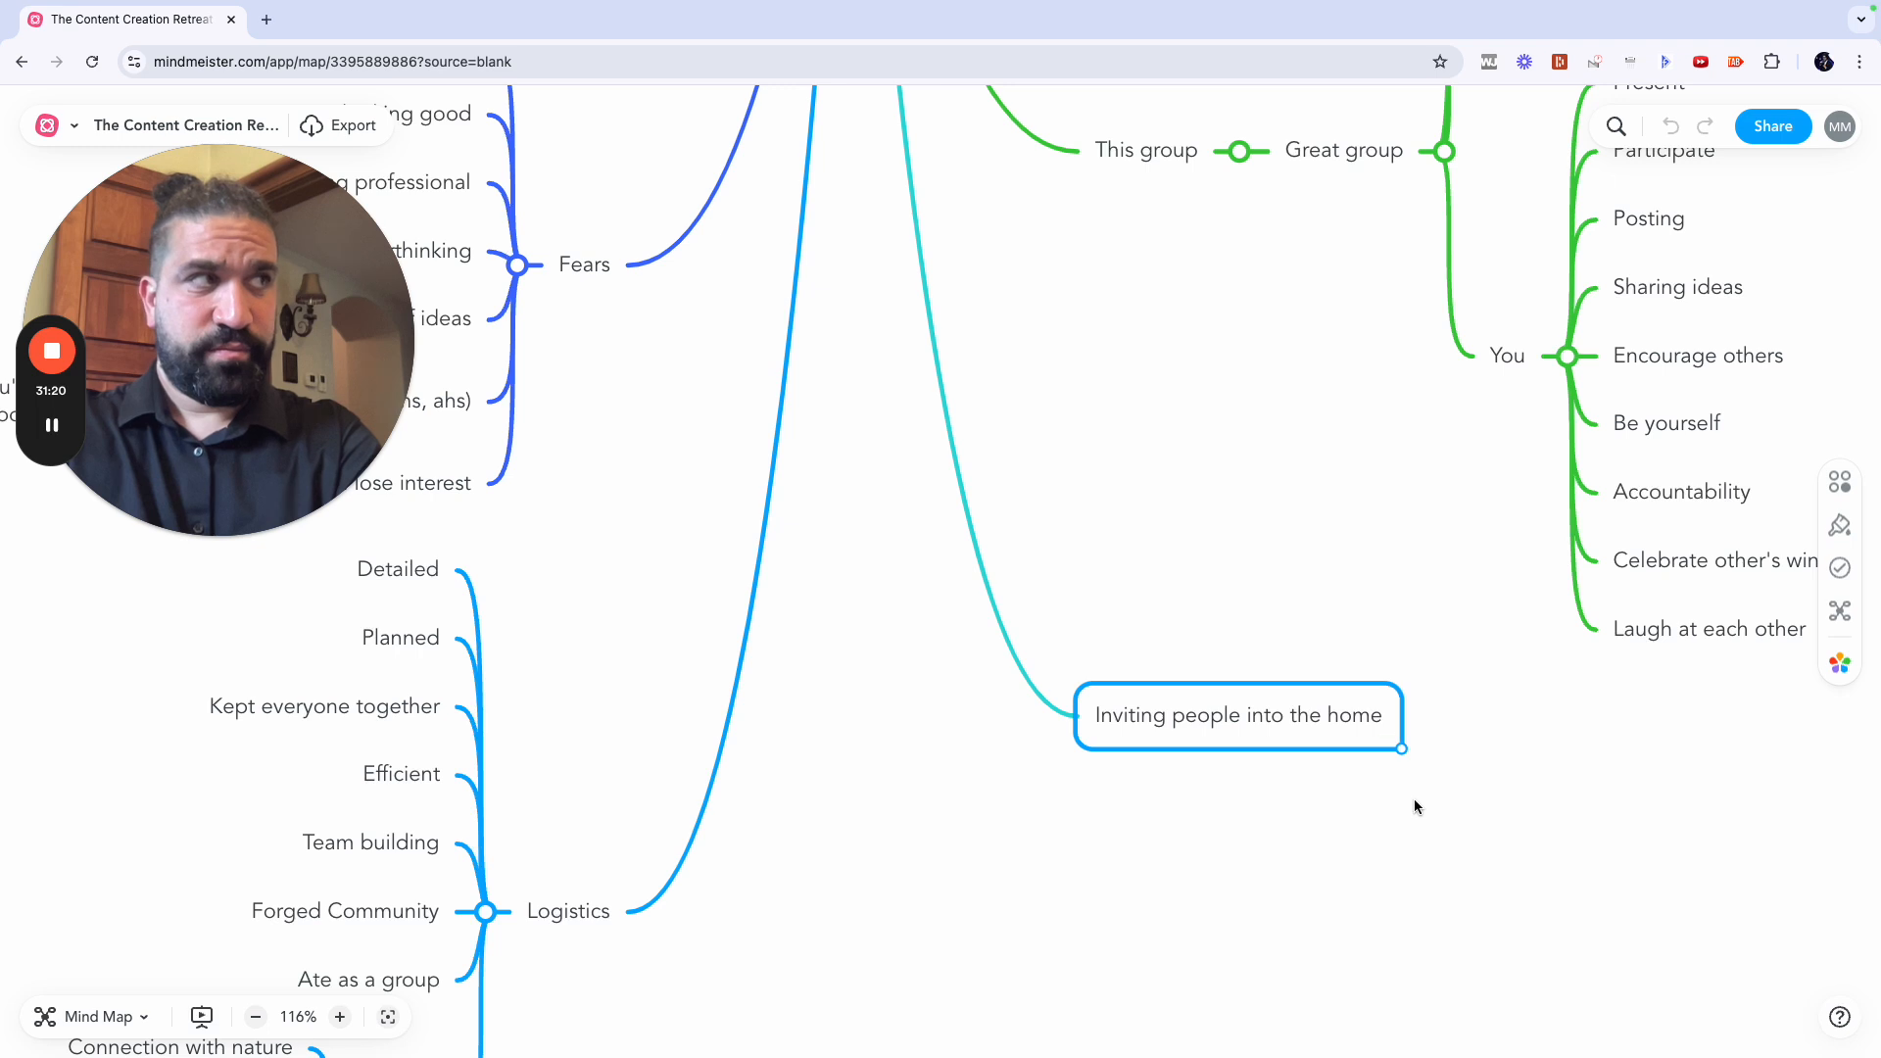
Step: Add the subtopic "Set the tone for what we are doing here" under "Inviting people into the home"
{"action": "key", "text": "Tab"}
{"action": "type", "text": "Set"}
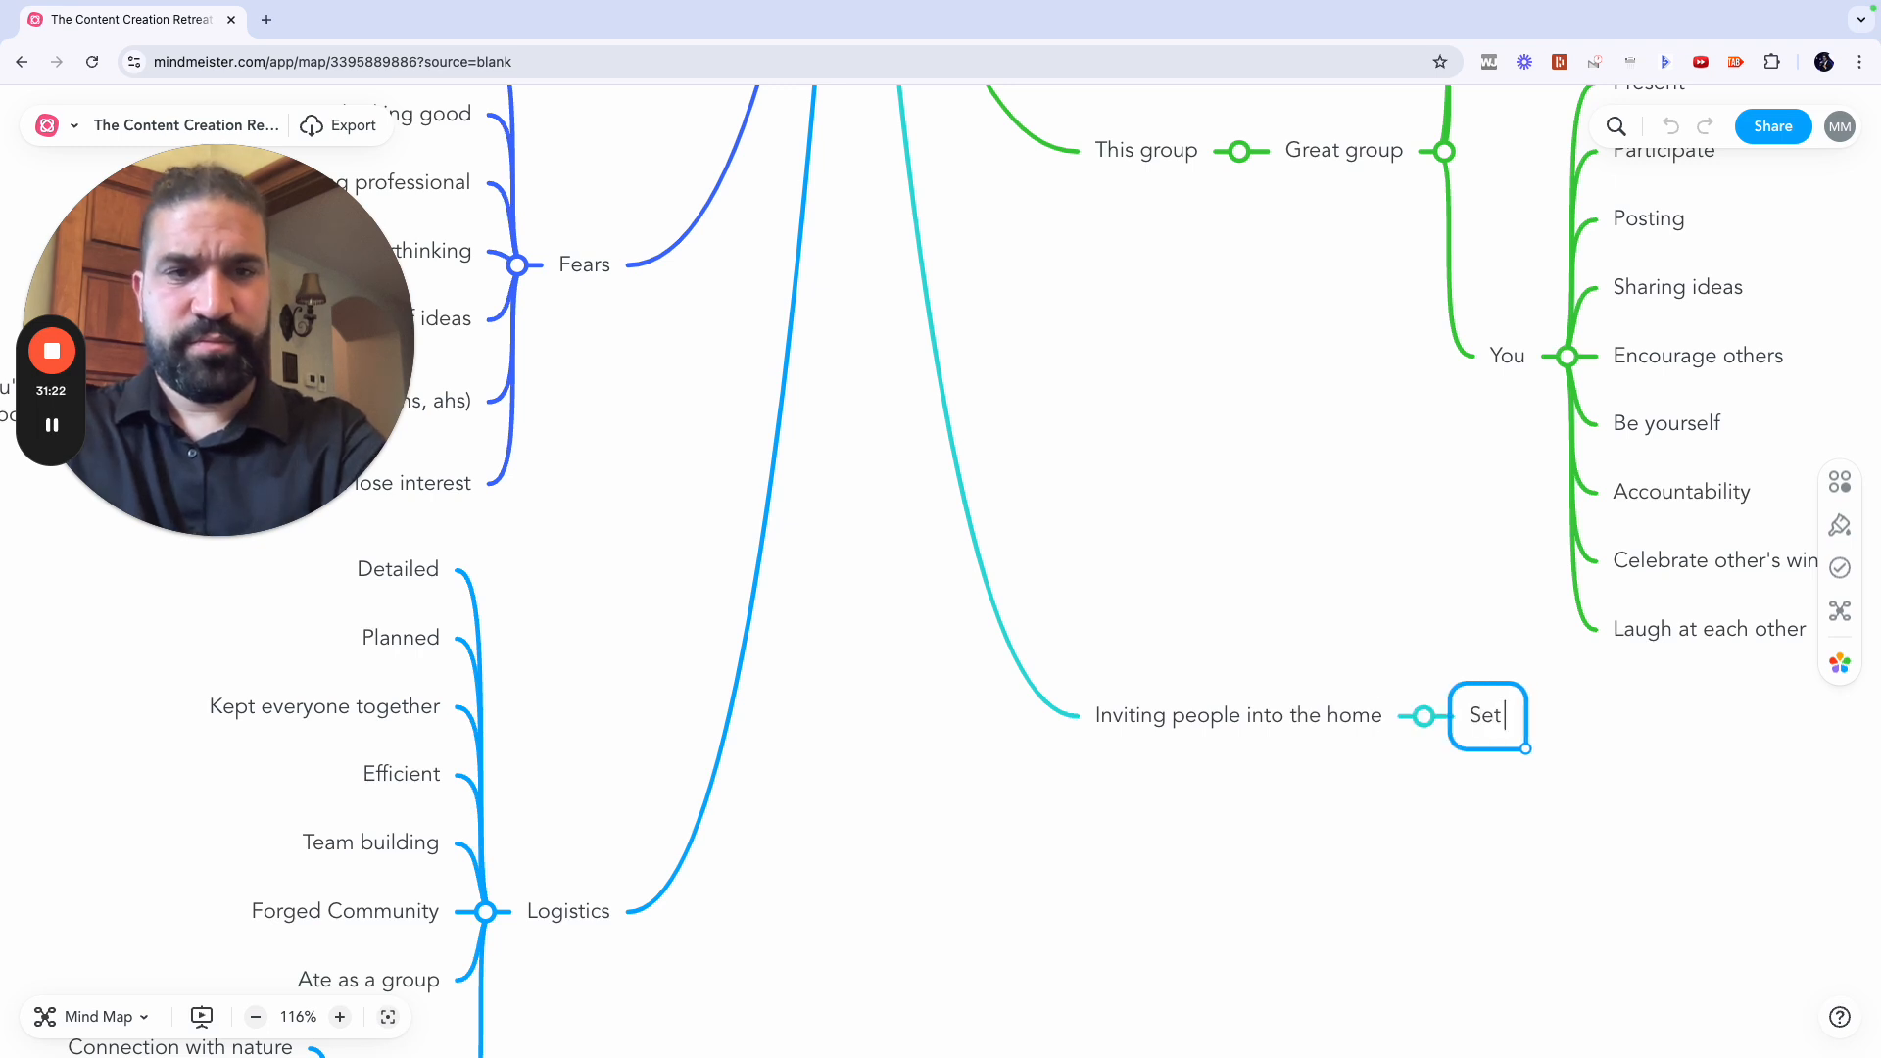
{"action": "type", "text": " the tone for"}
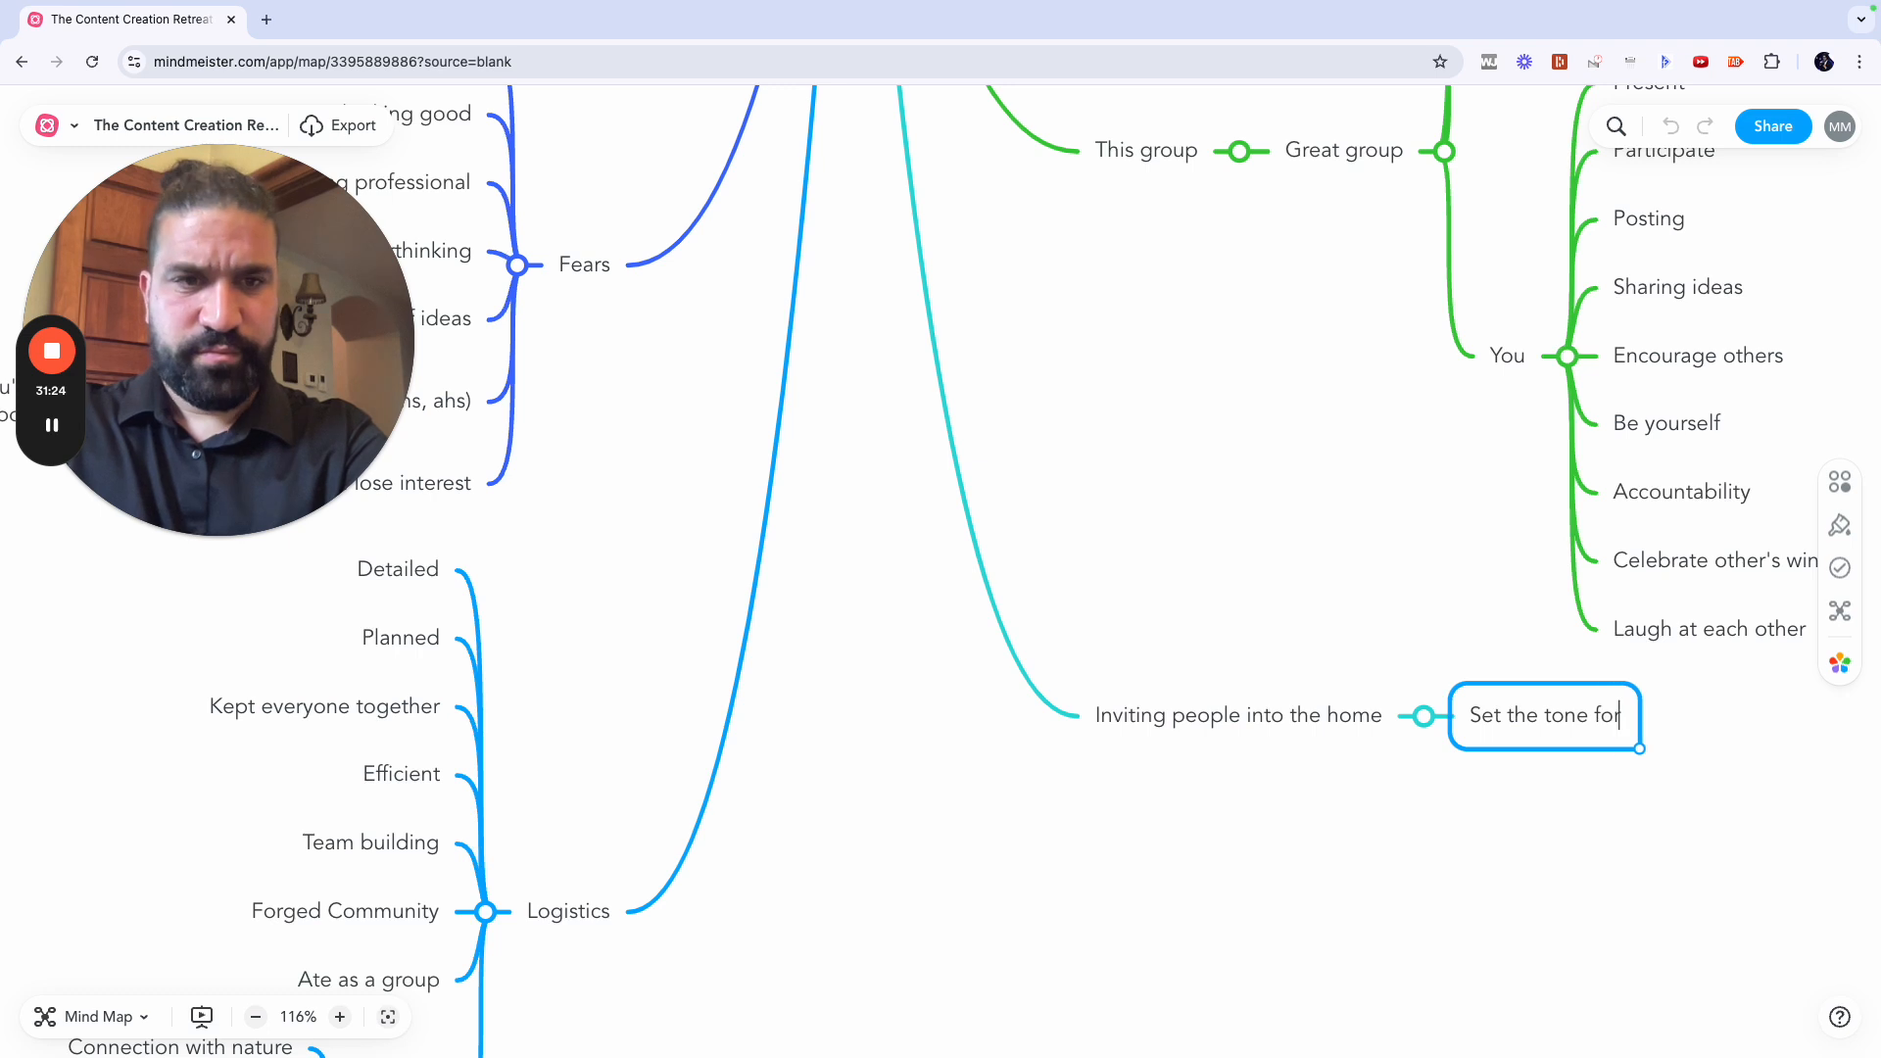
{"action": "type", "text": " what we are"}
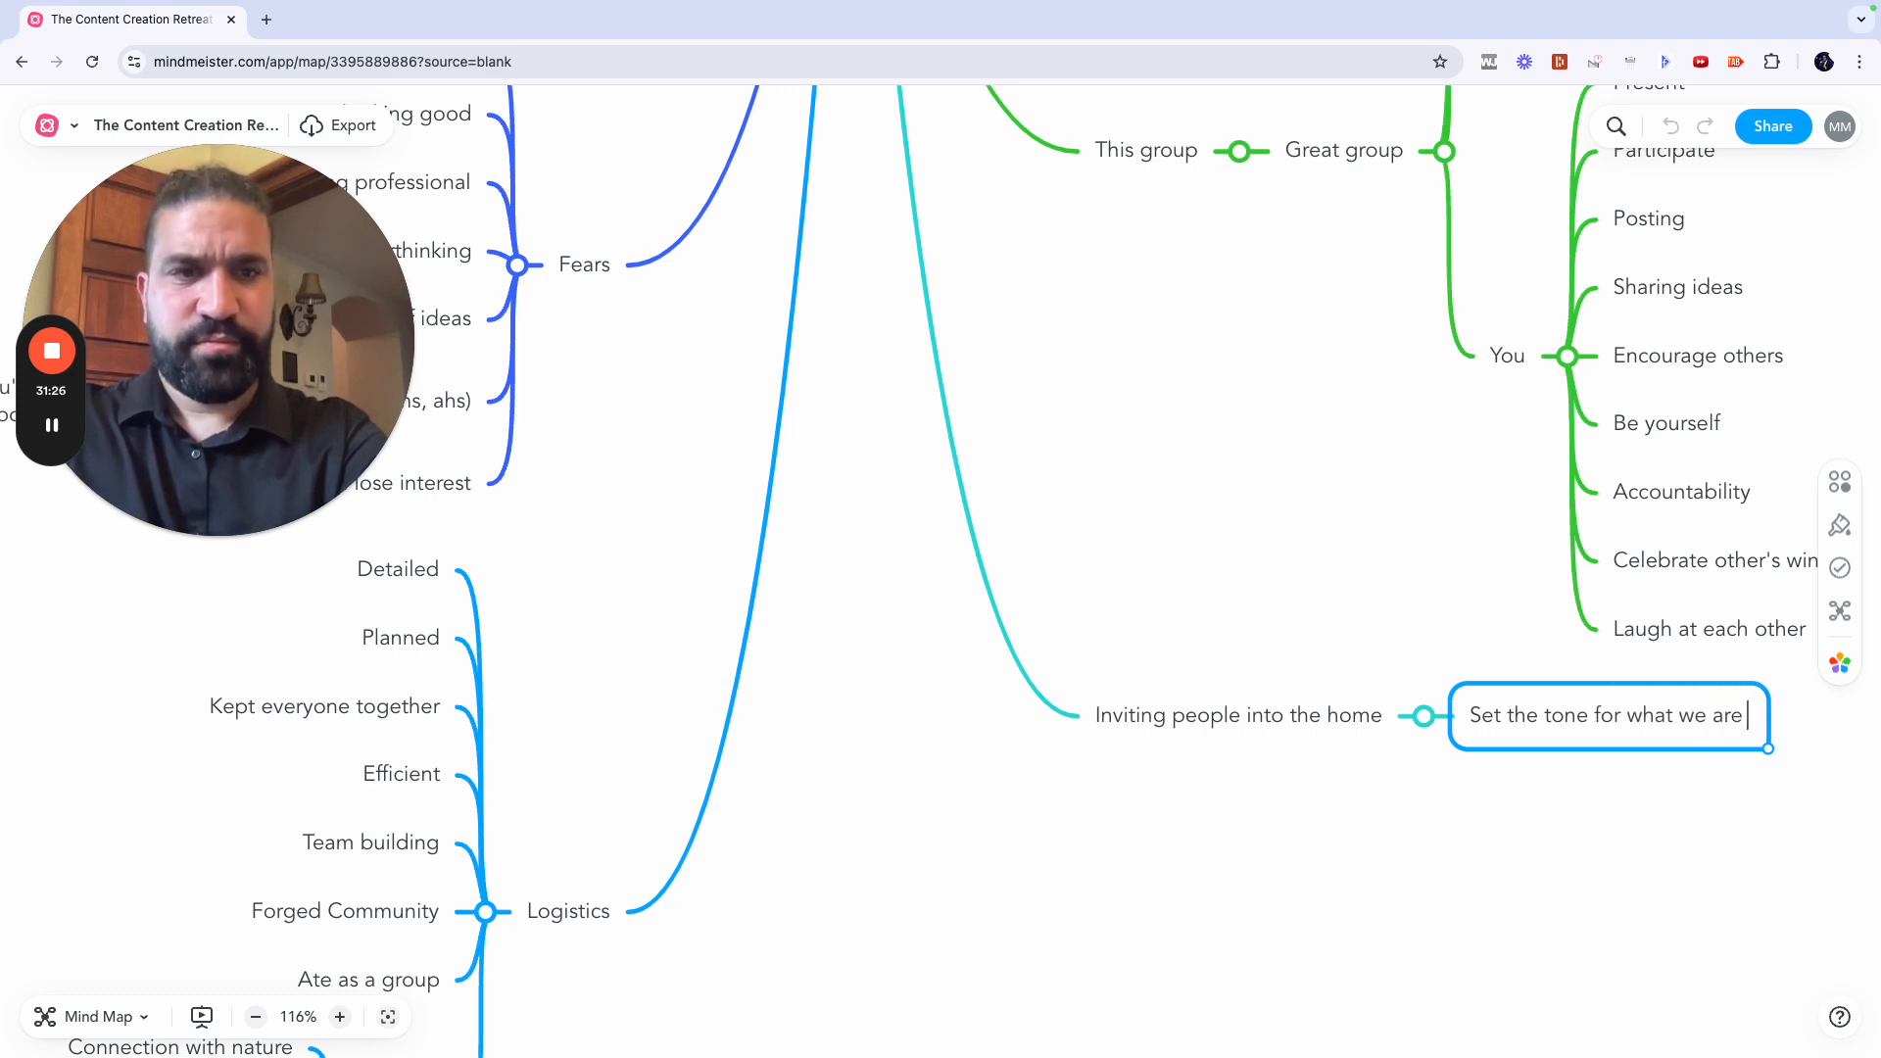
{"action": "type", "text": " doing here"}
{"action": "key", "text": "Return"}
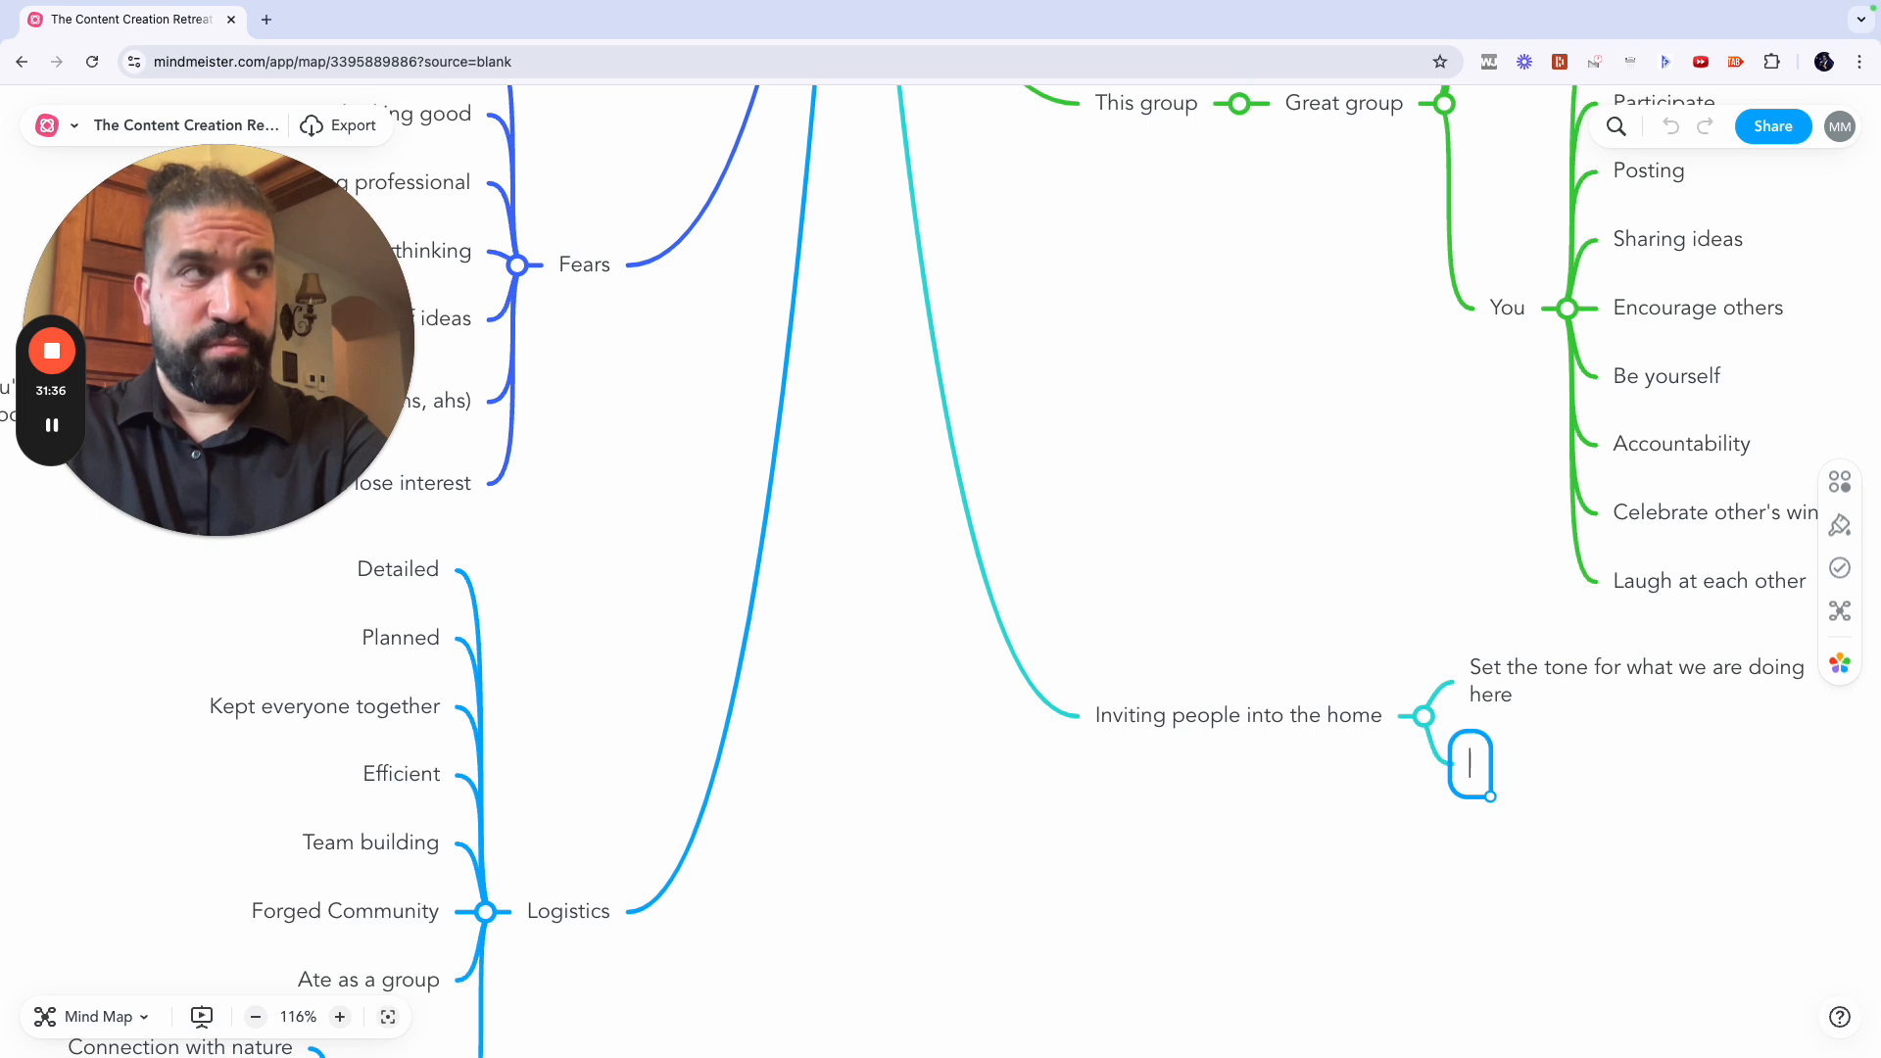
Step: Add the subtopic "Immersion" under "Inviting people into the home" and give it the subtopic "Living together"
{"action": "type", "text": "Immersion"}
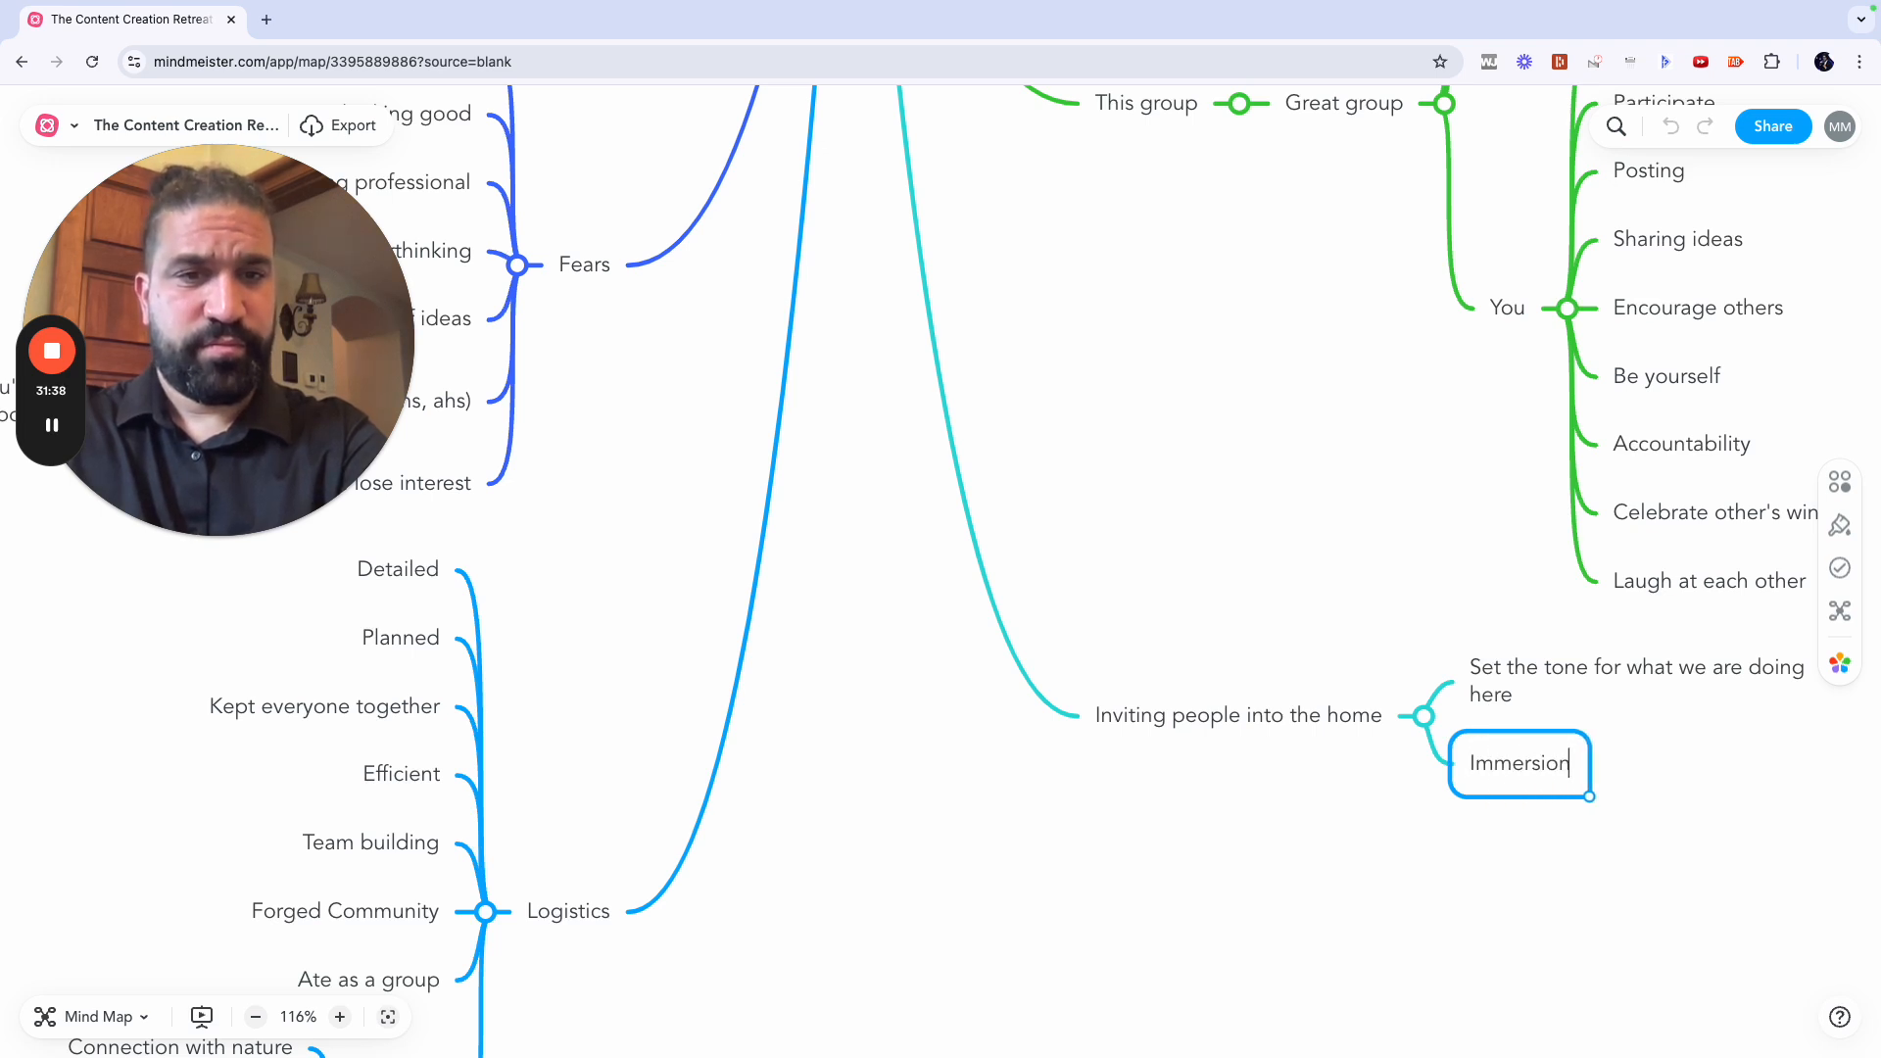
{"action": "key", "text": "Tab"}
{"action": "type", "text": "Living t"}
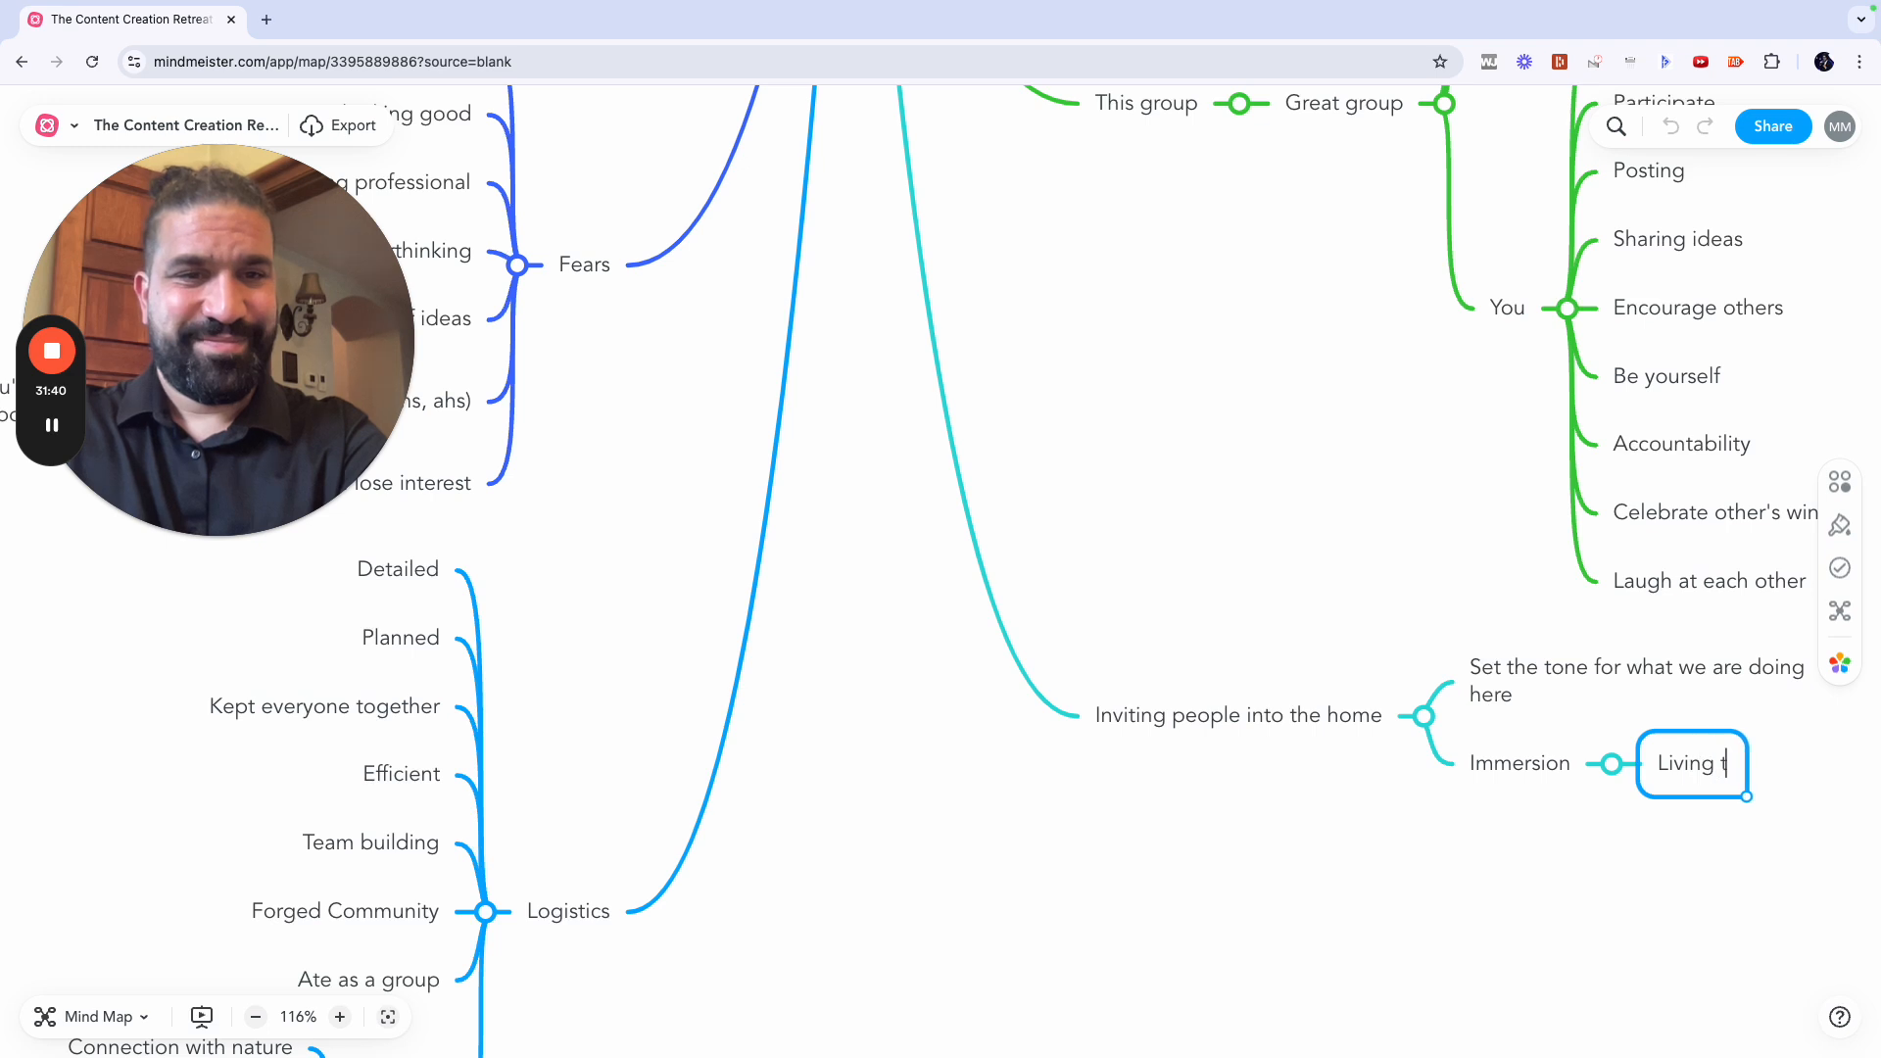
{"action": "type", "text": "ogether"}
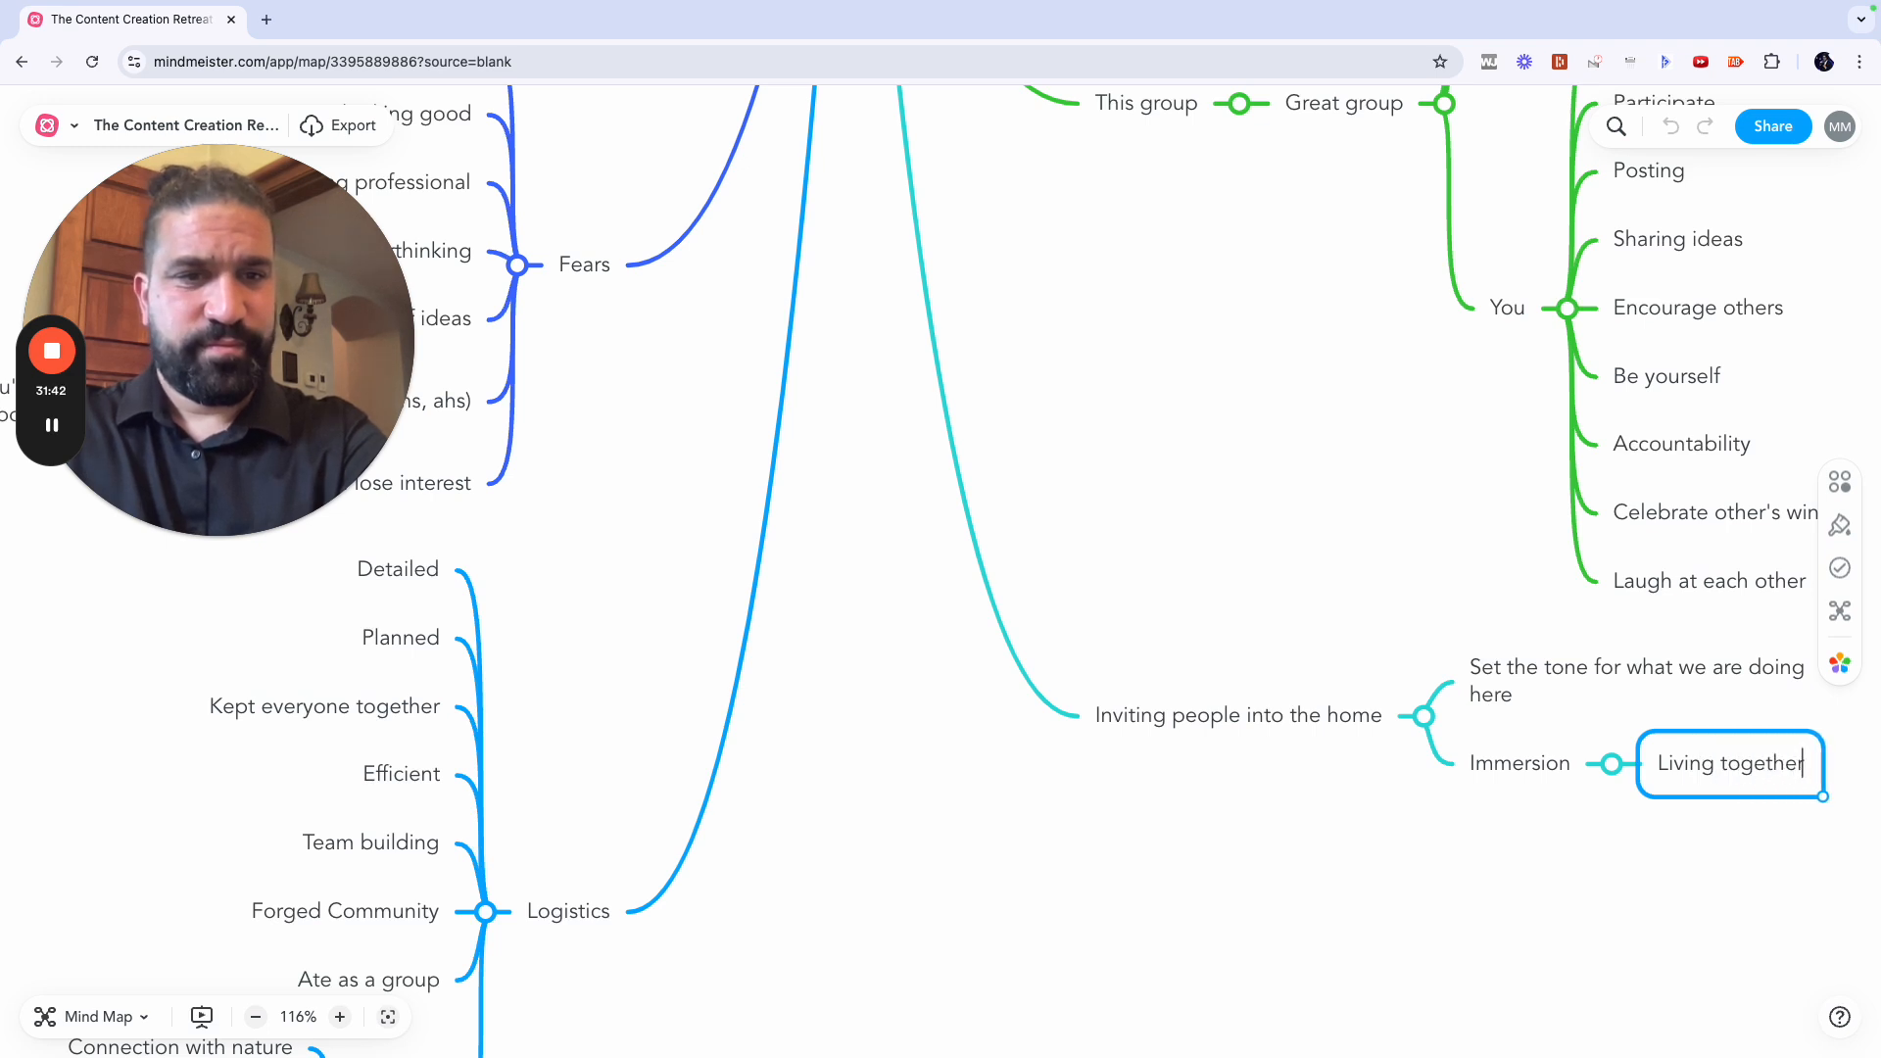
{"action": "key", "text": "Return"}
{"action": "key", "text": "Return"}
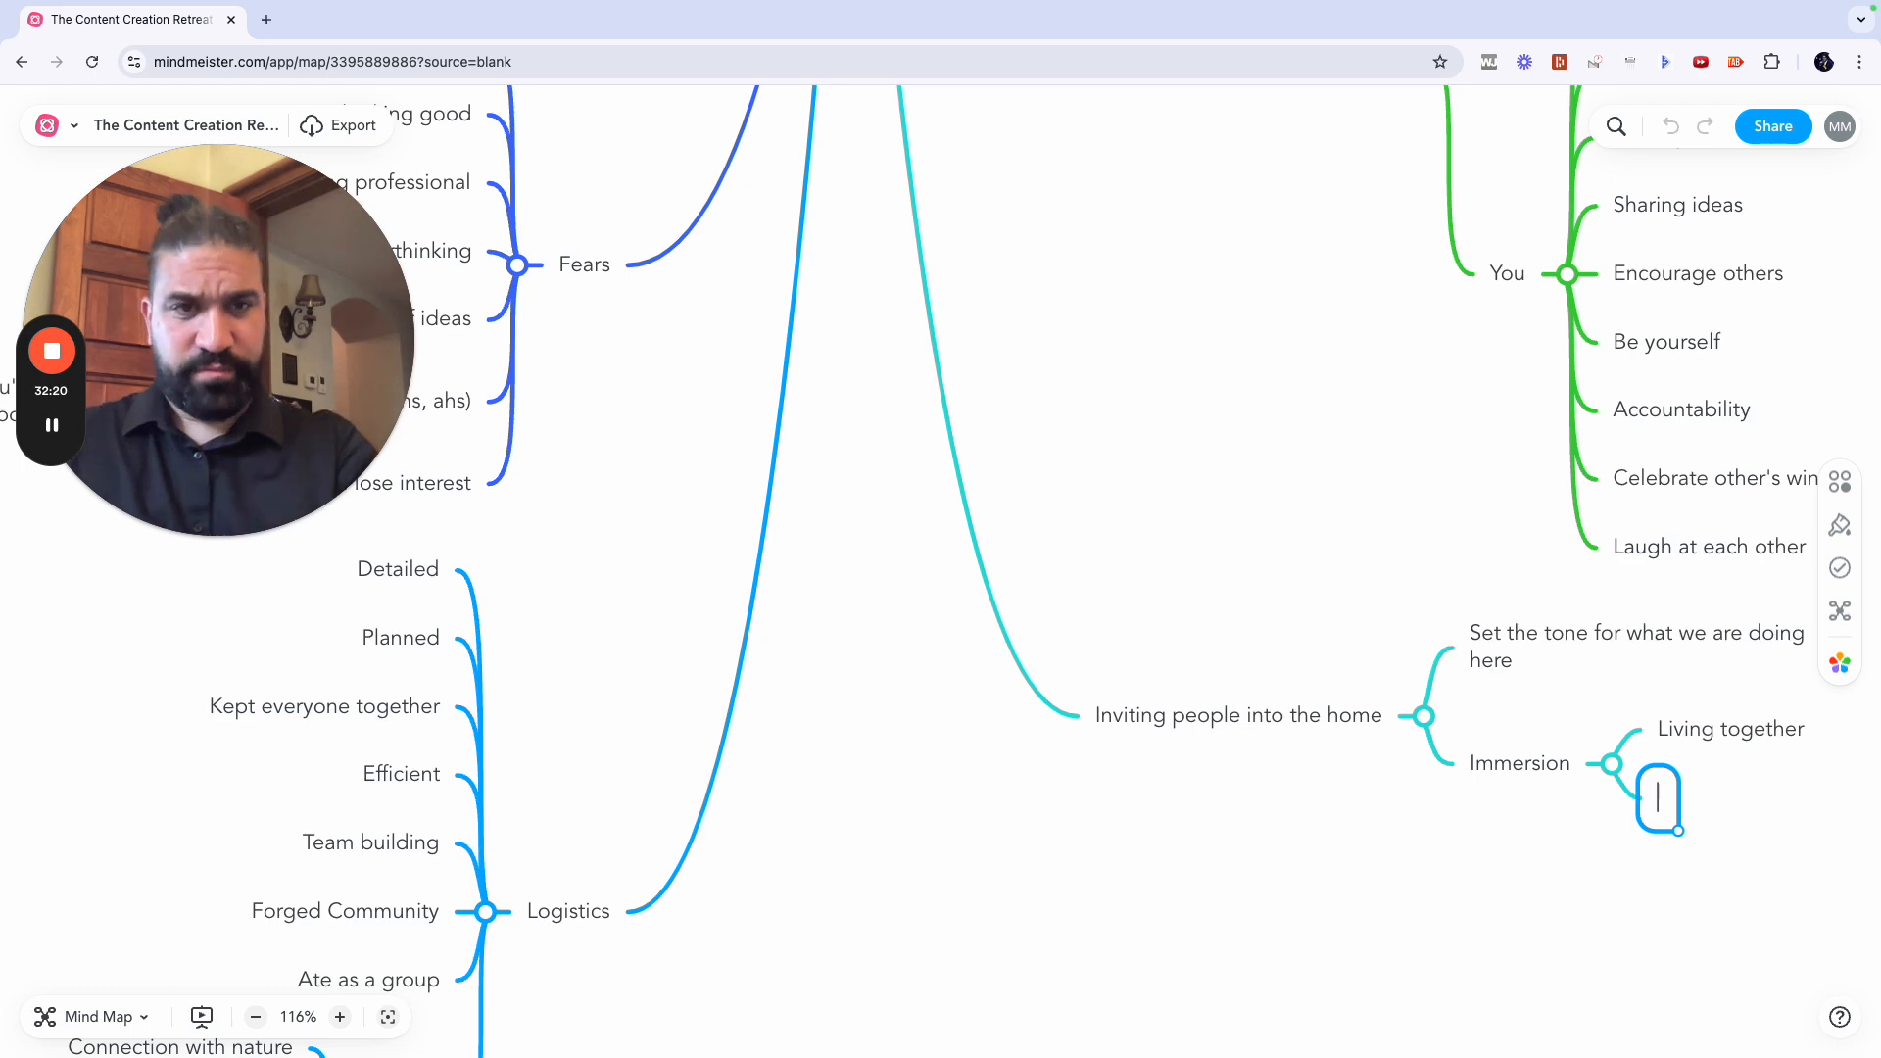
Step: Add a main topic named "I am" to the central topic
{"action": "scroll", "coordinate": [940, 571], "scroll_direction": "up", "scroll_amount": 5}
{"action": "scroll", "coordinate": [797, 538], "scroll_direction": "up", "scroll_amount": 5}
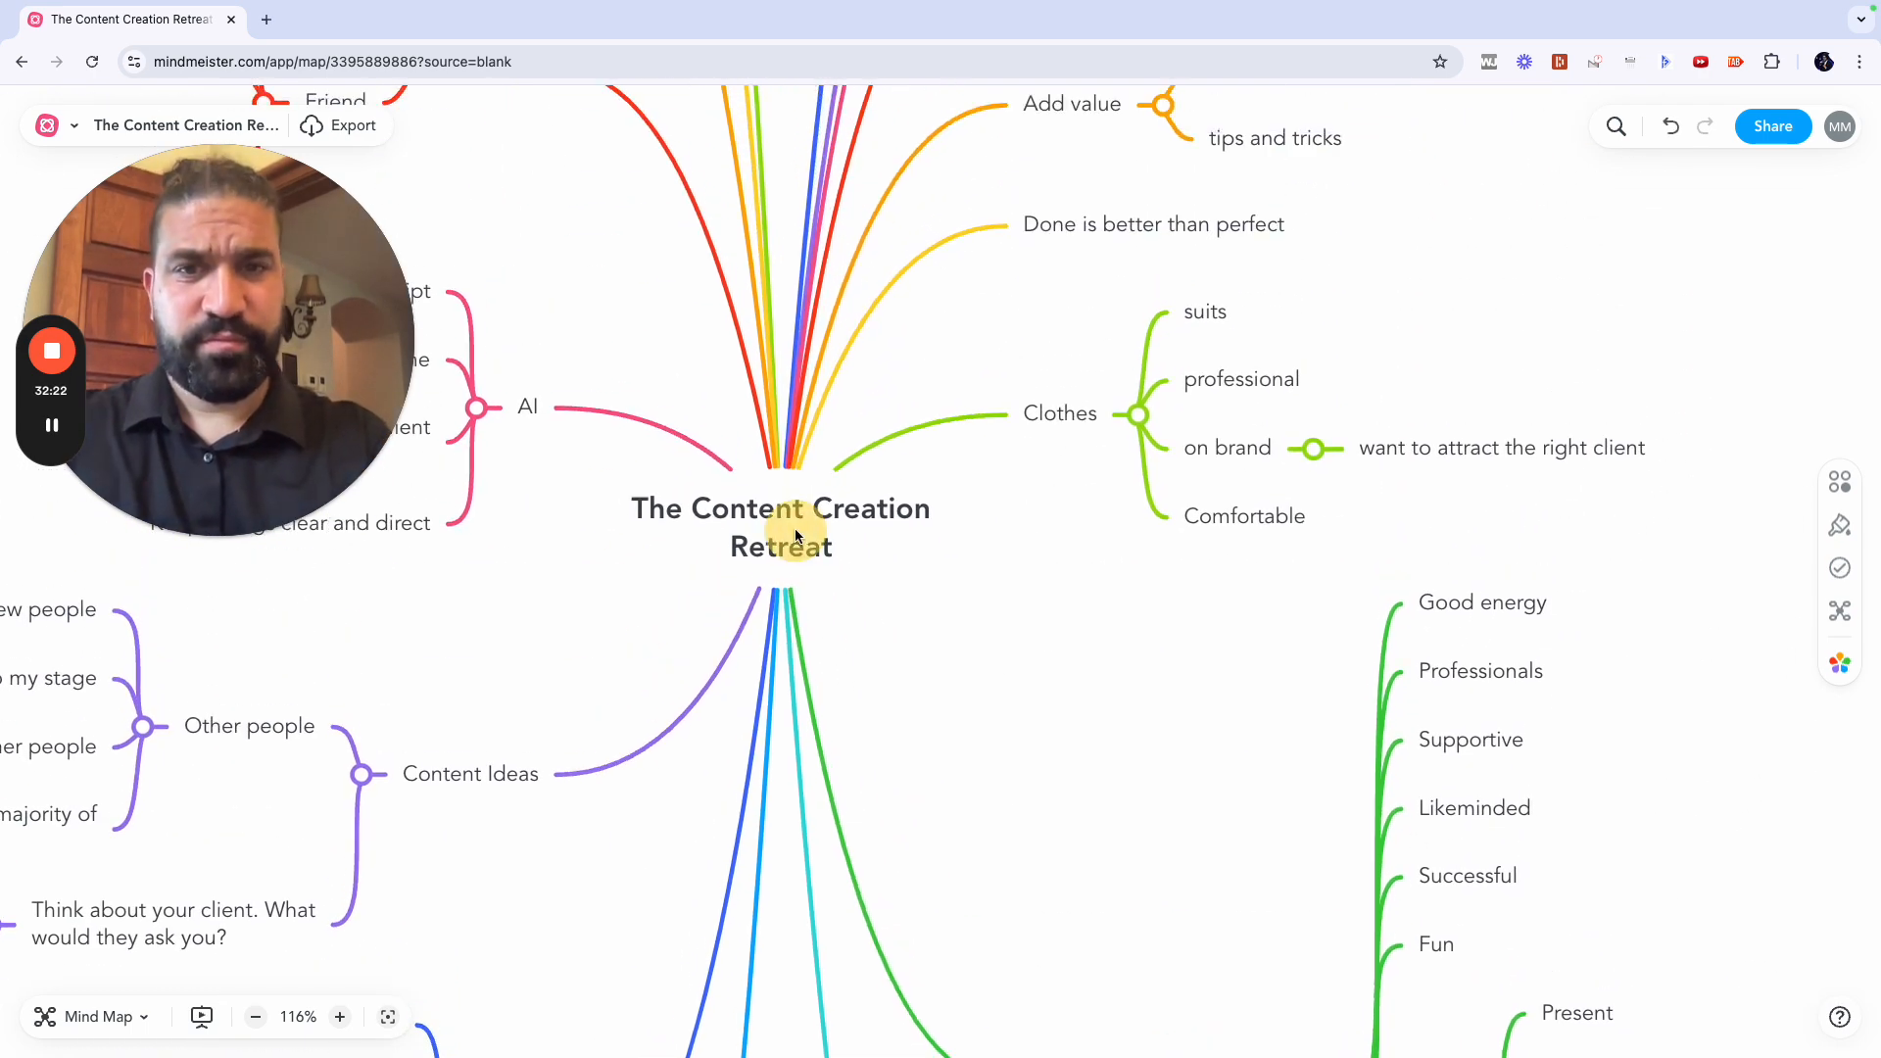
{"action": "left_click", "coordinate": [796, 539]}
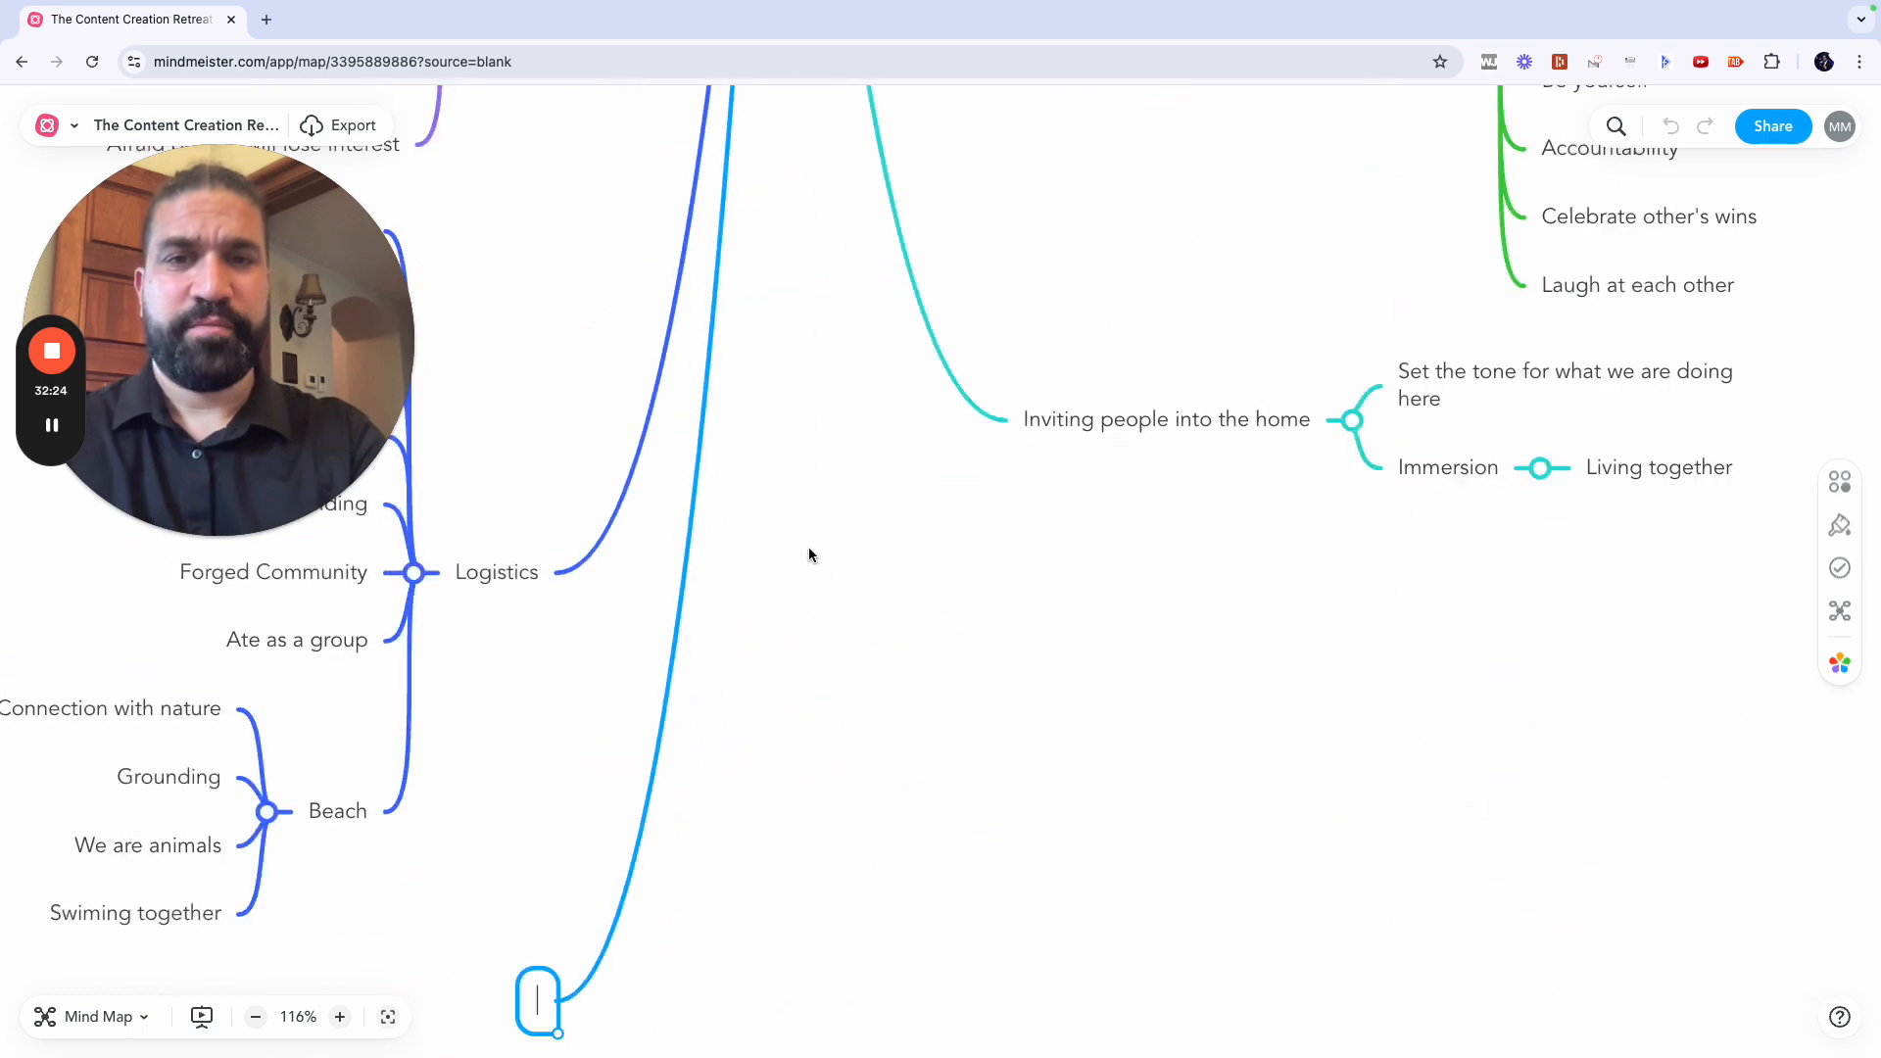
{"action": "key", "text": "Tab"}
{"action": "type", "text": "I am"}
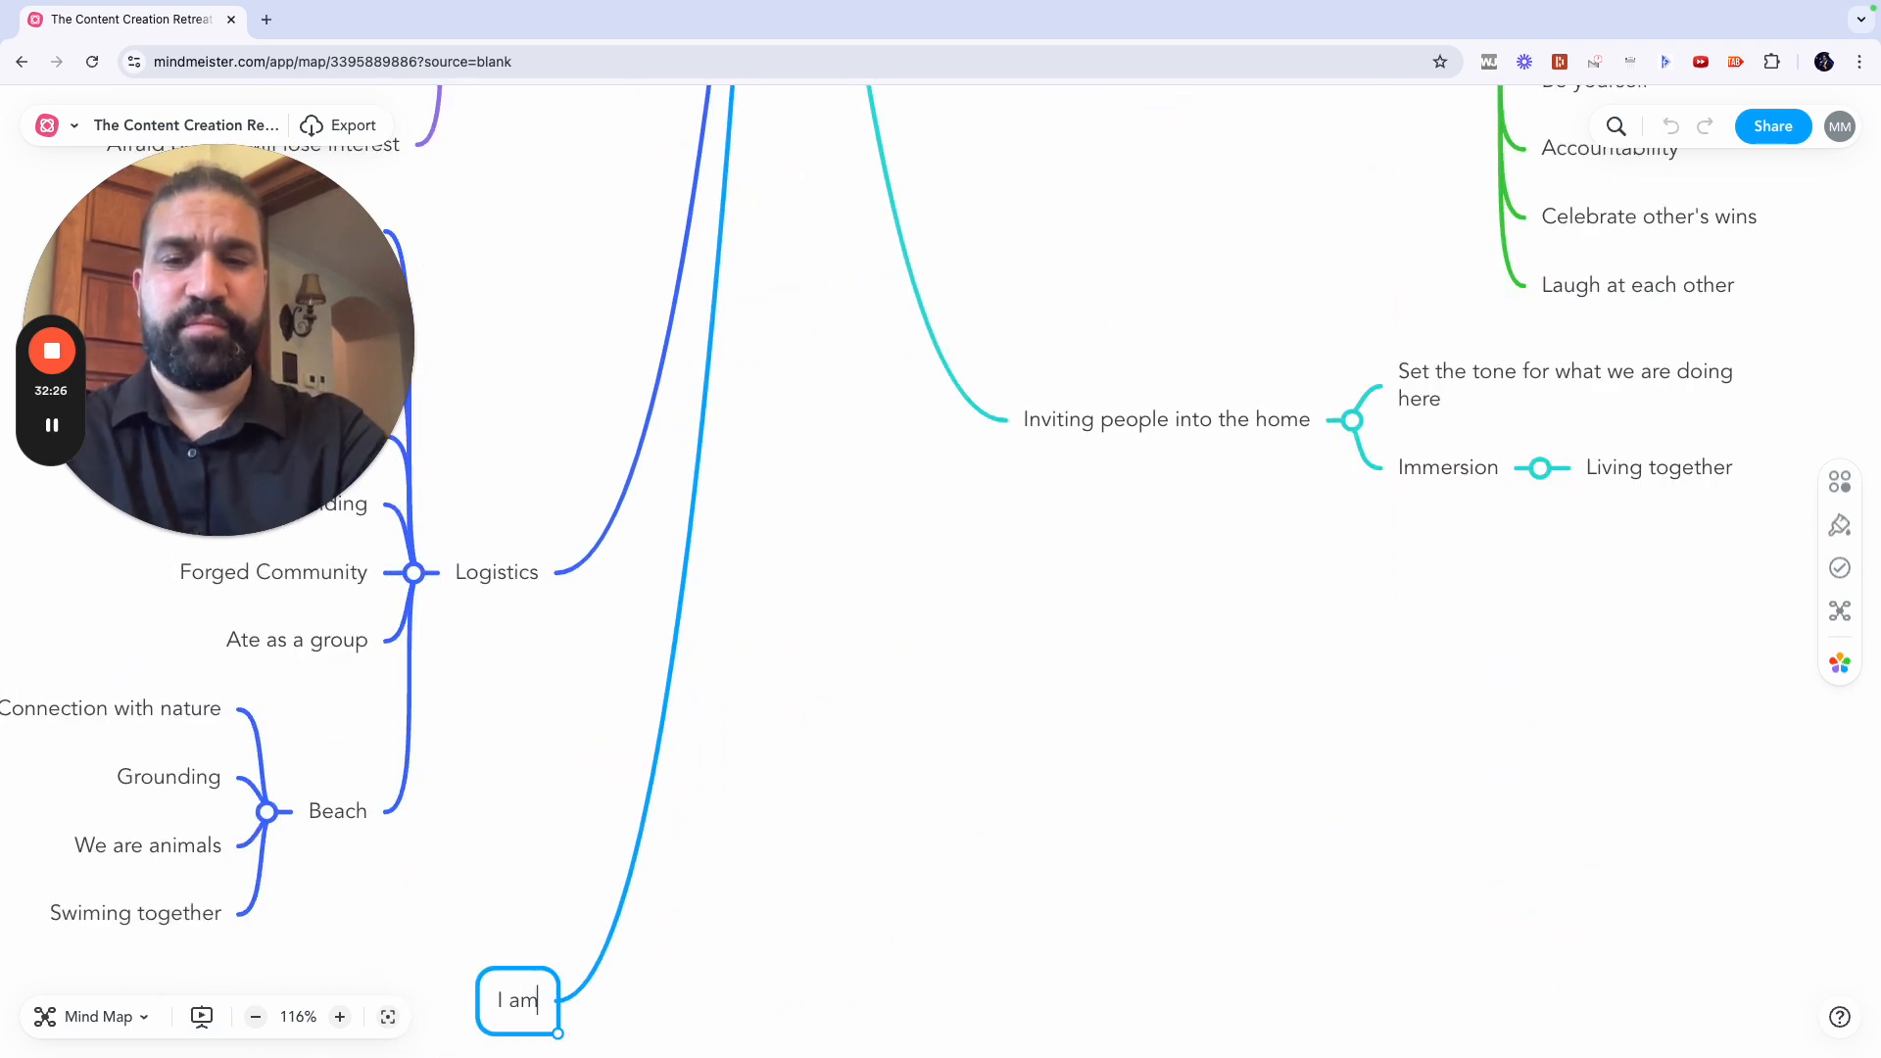
Step: Give the "I am" topic the subtopics "An artitst" and "Historian"
{"action": "key", "text": "Tab"}
{"action": "type", "text": "An artitst"}
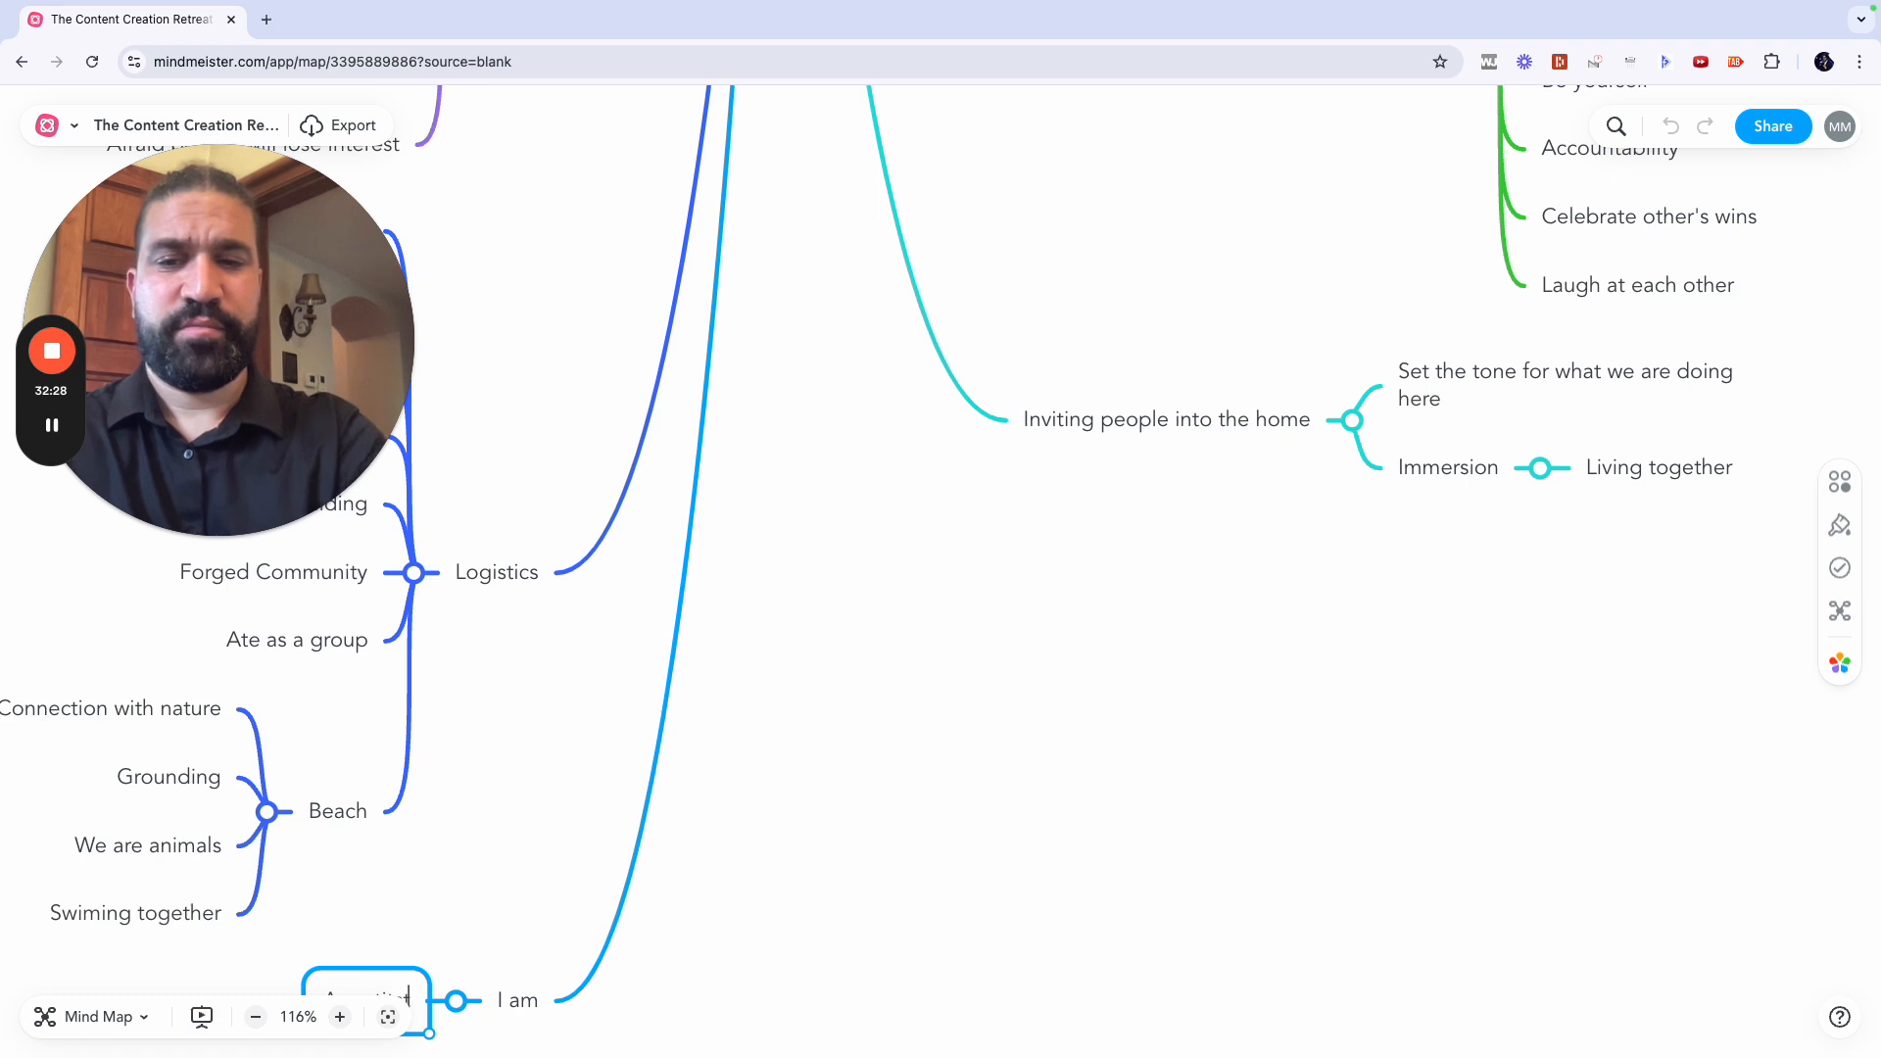
{"action": "key", "text": "Return"}
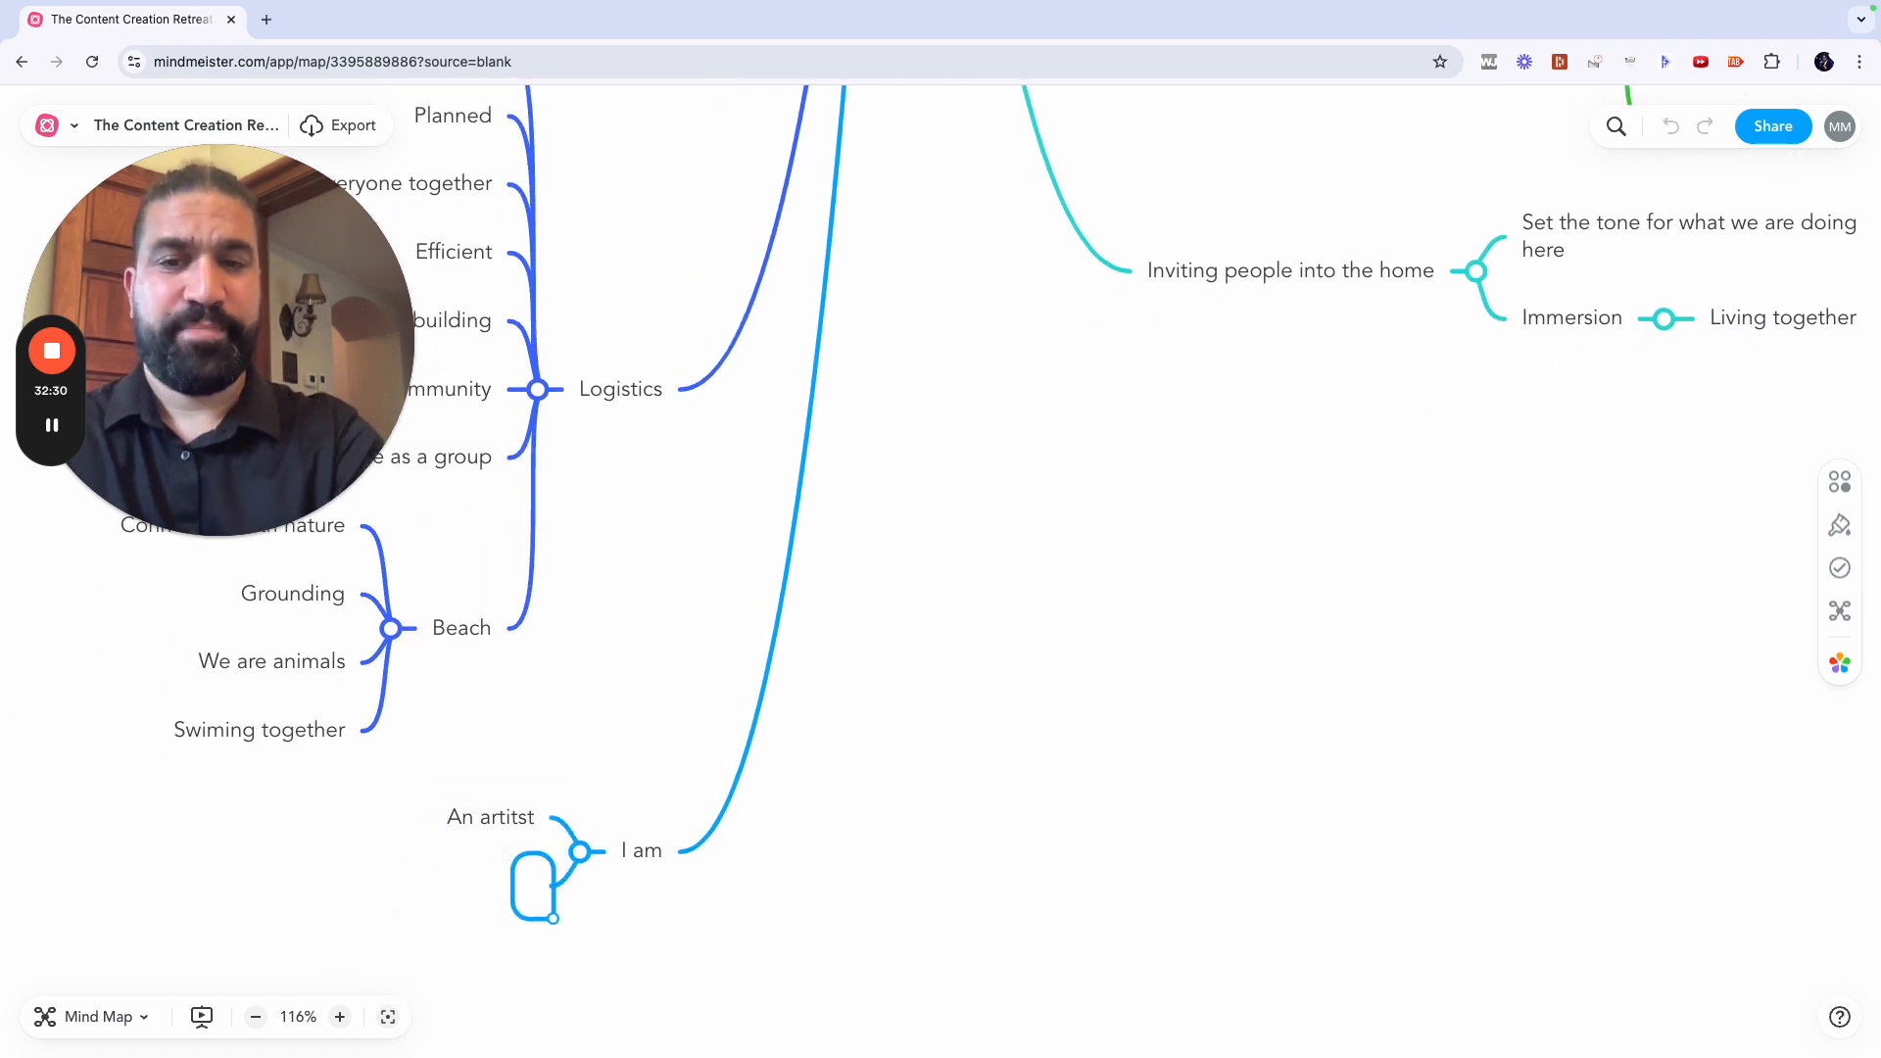
{"action": "type", "text": "Histo"}
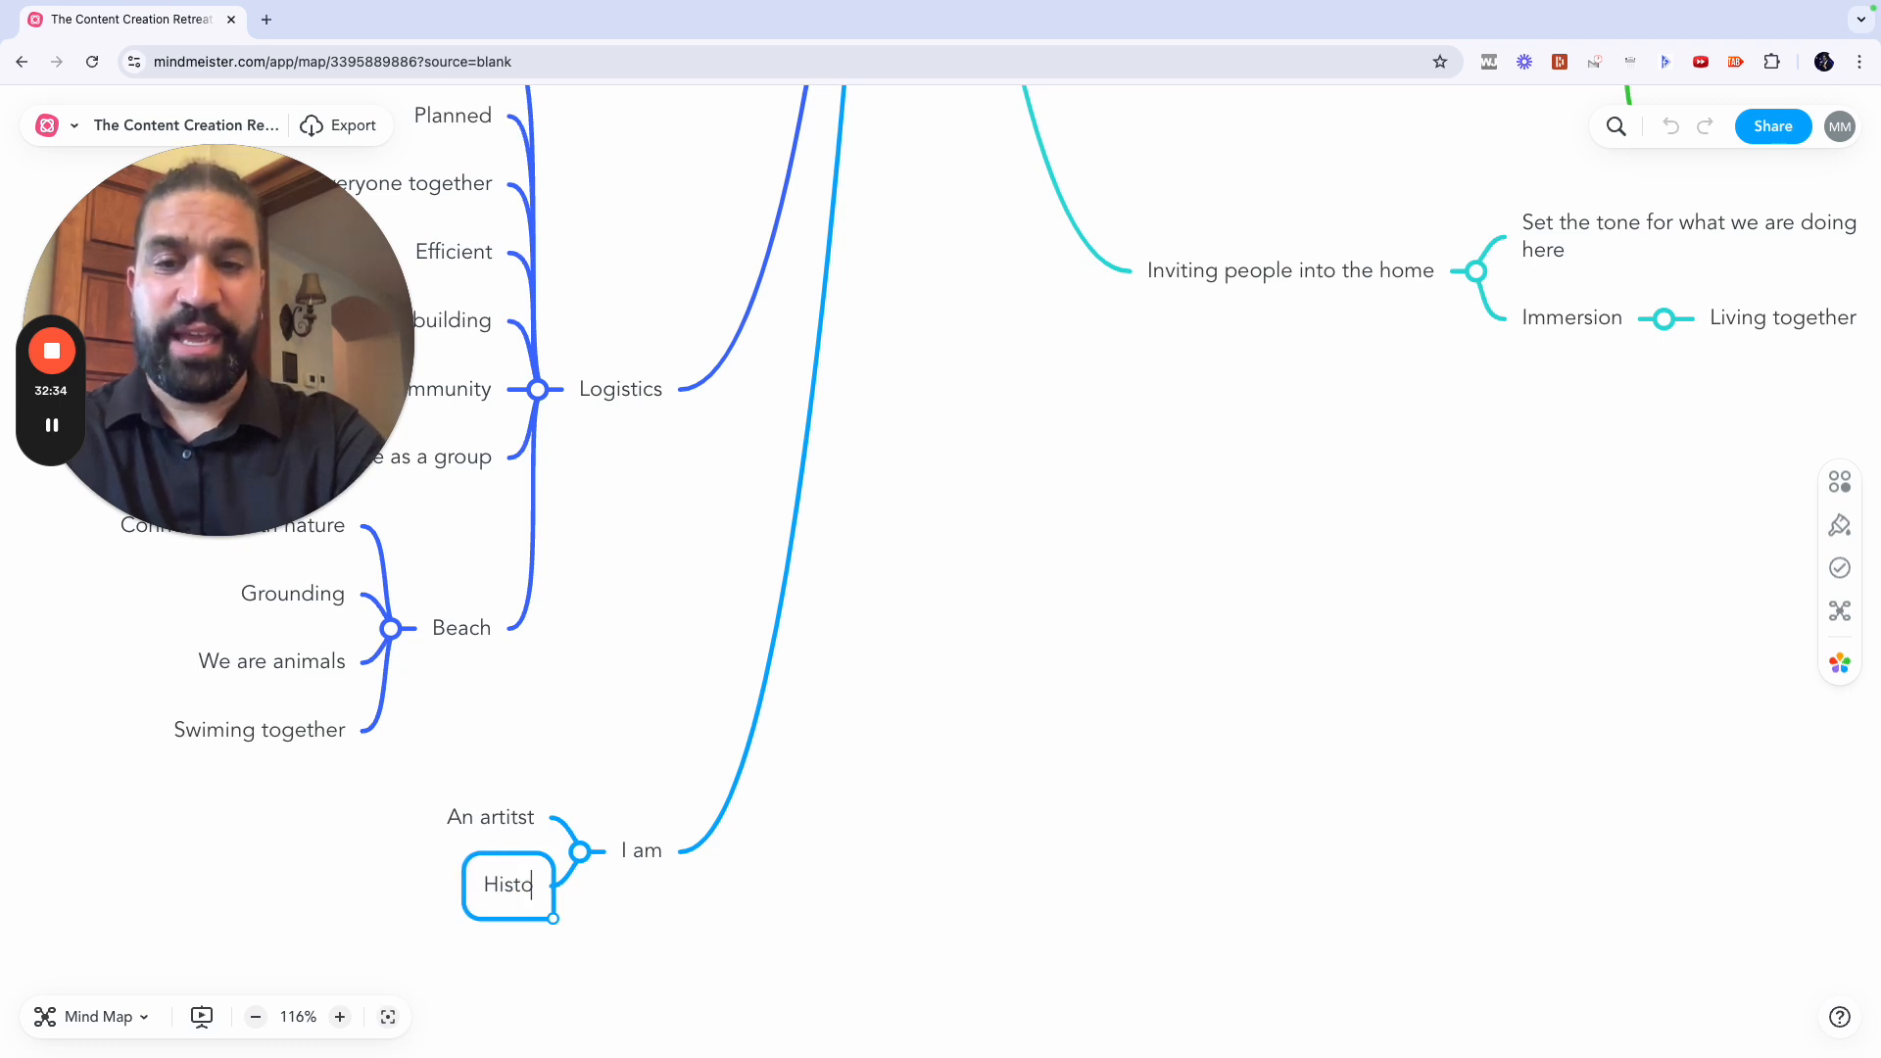
{"action": "type", "text": "rian"}
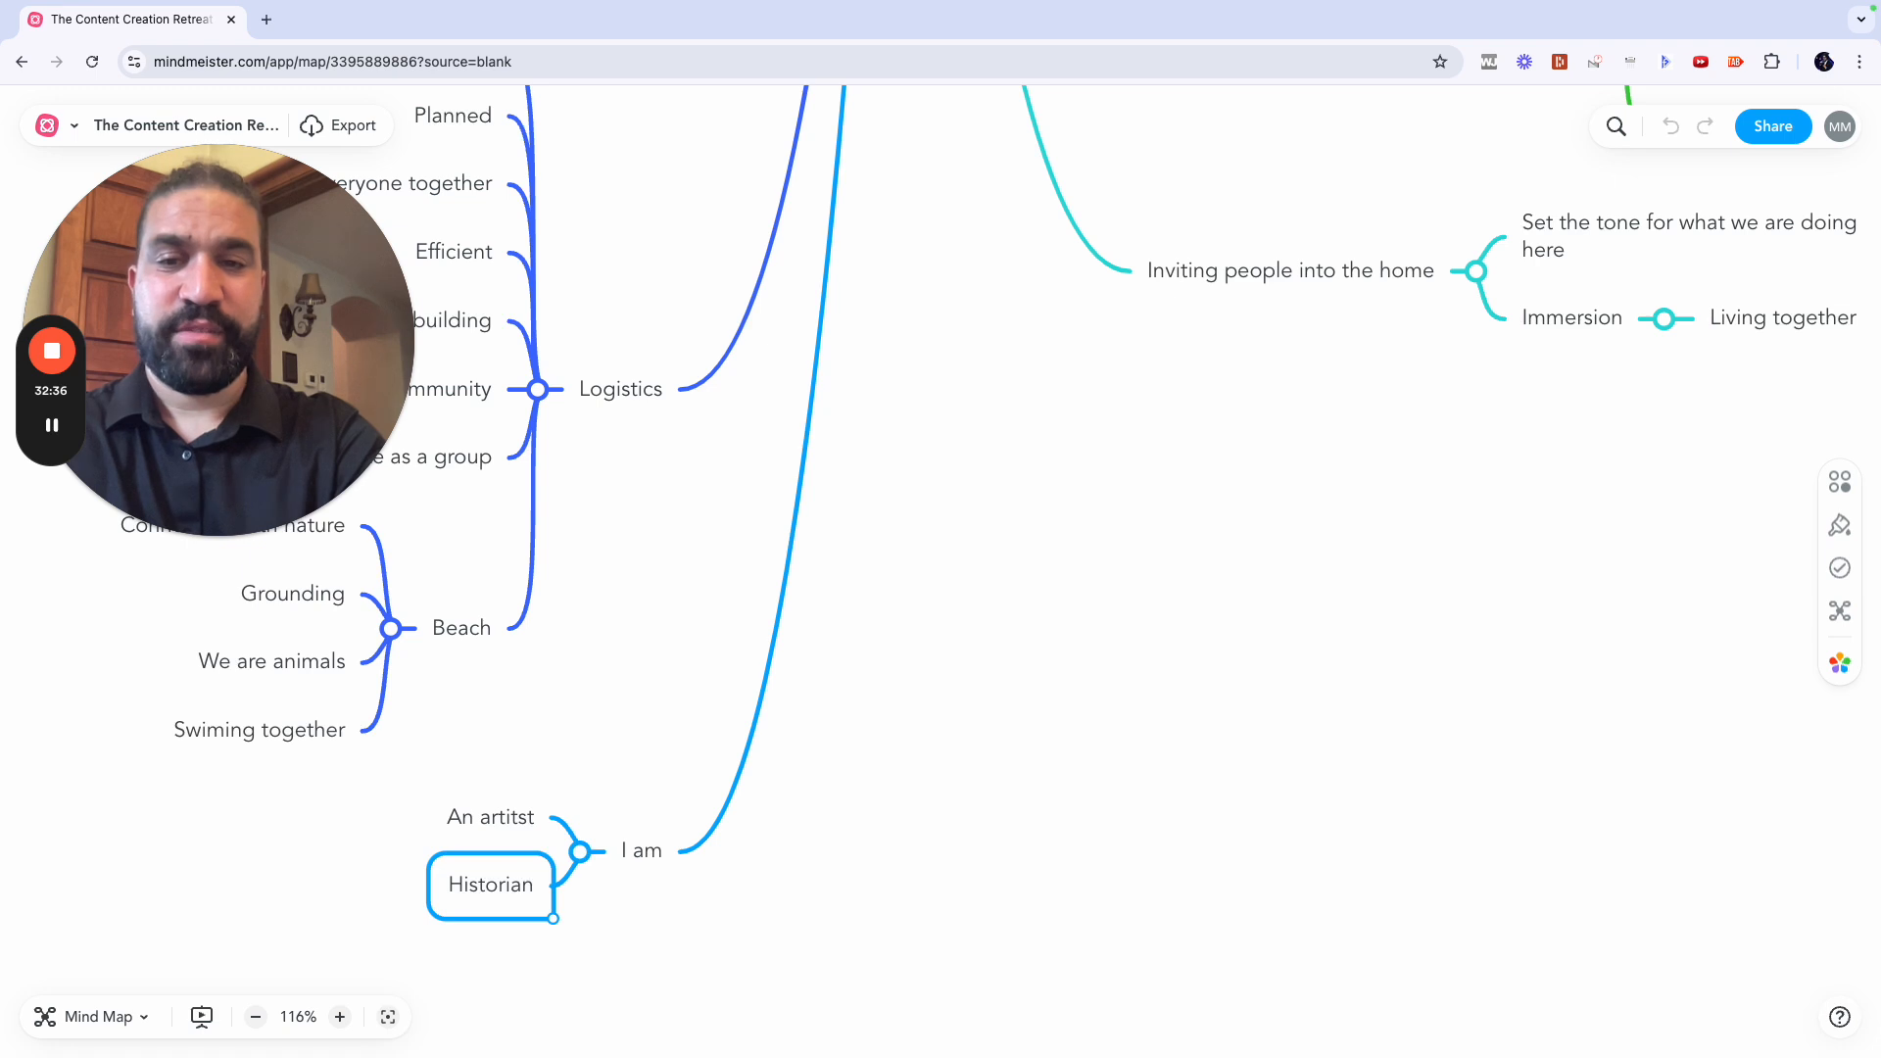
Step: Add the subtopic "Creating history" under Historian
{"action": "key", "text": "Tab"}
{"action": "type", "text": "Creating"}
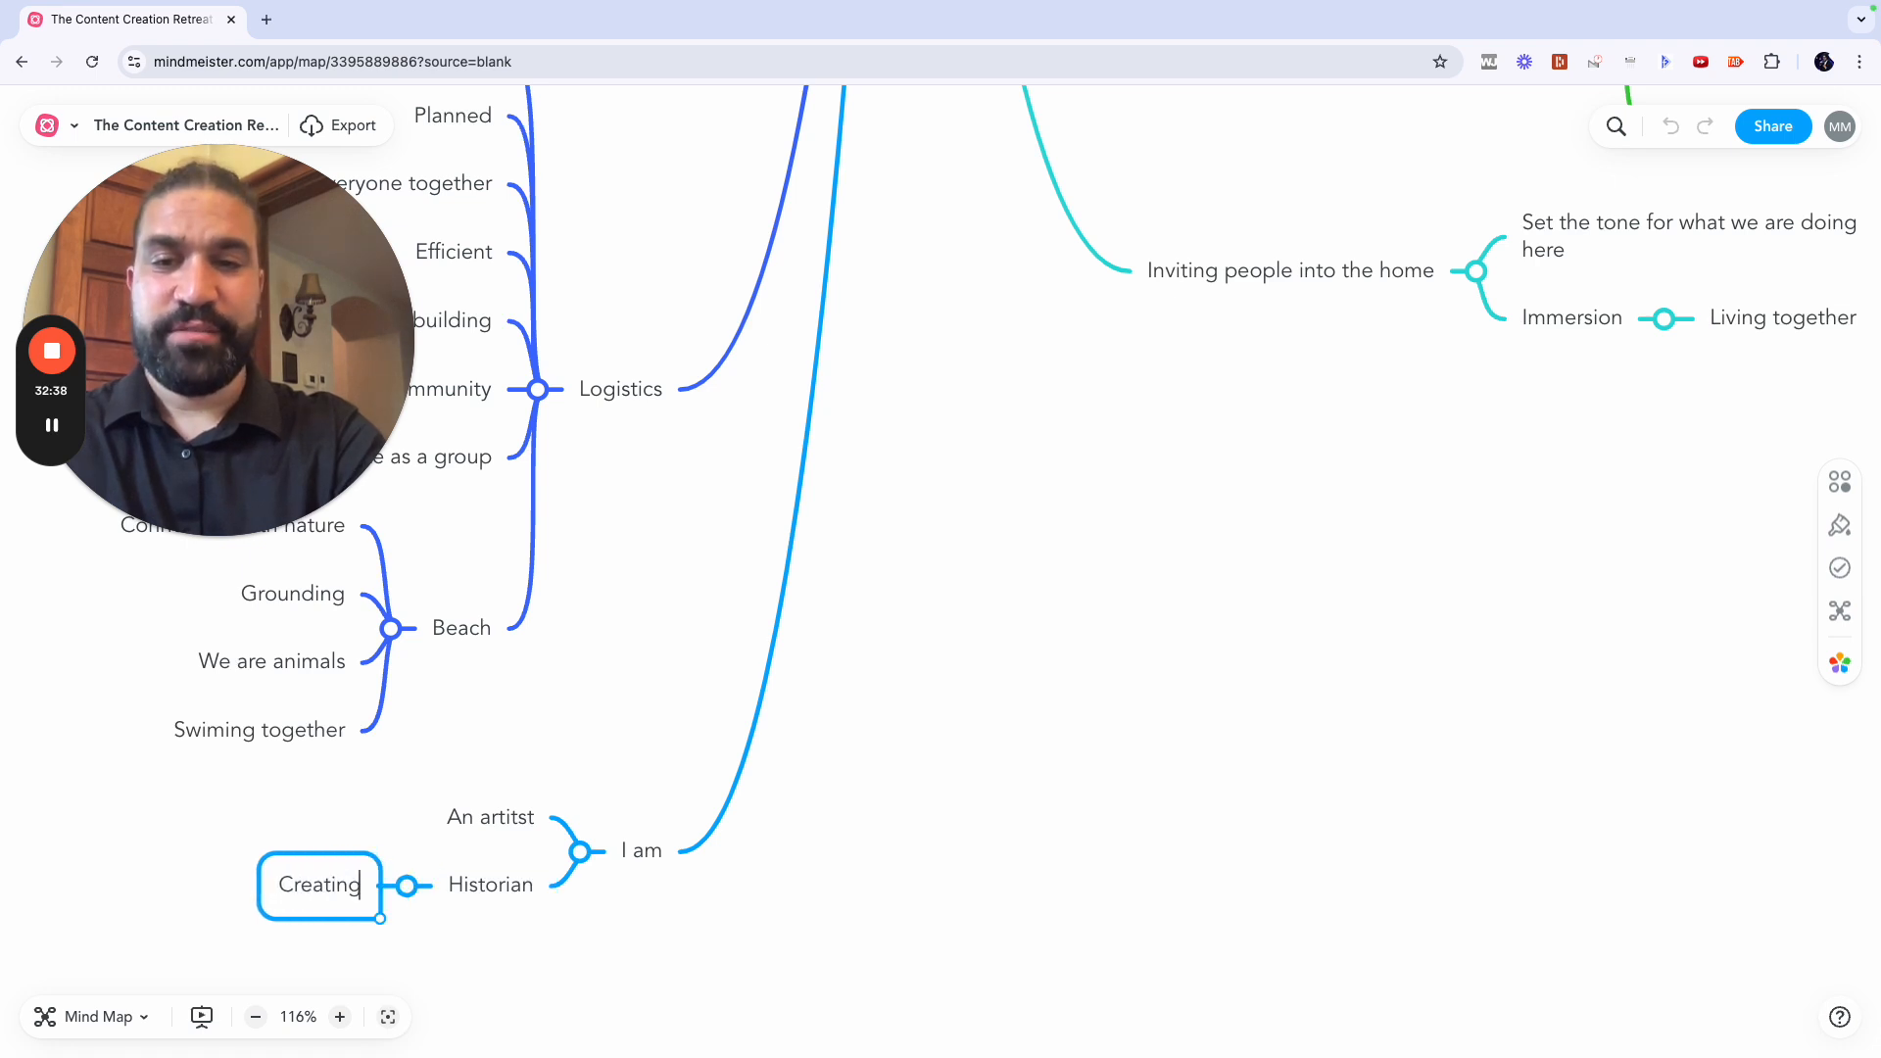
{"action": "type", "text": " histo"}
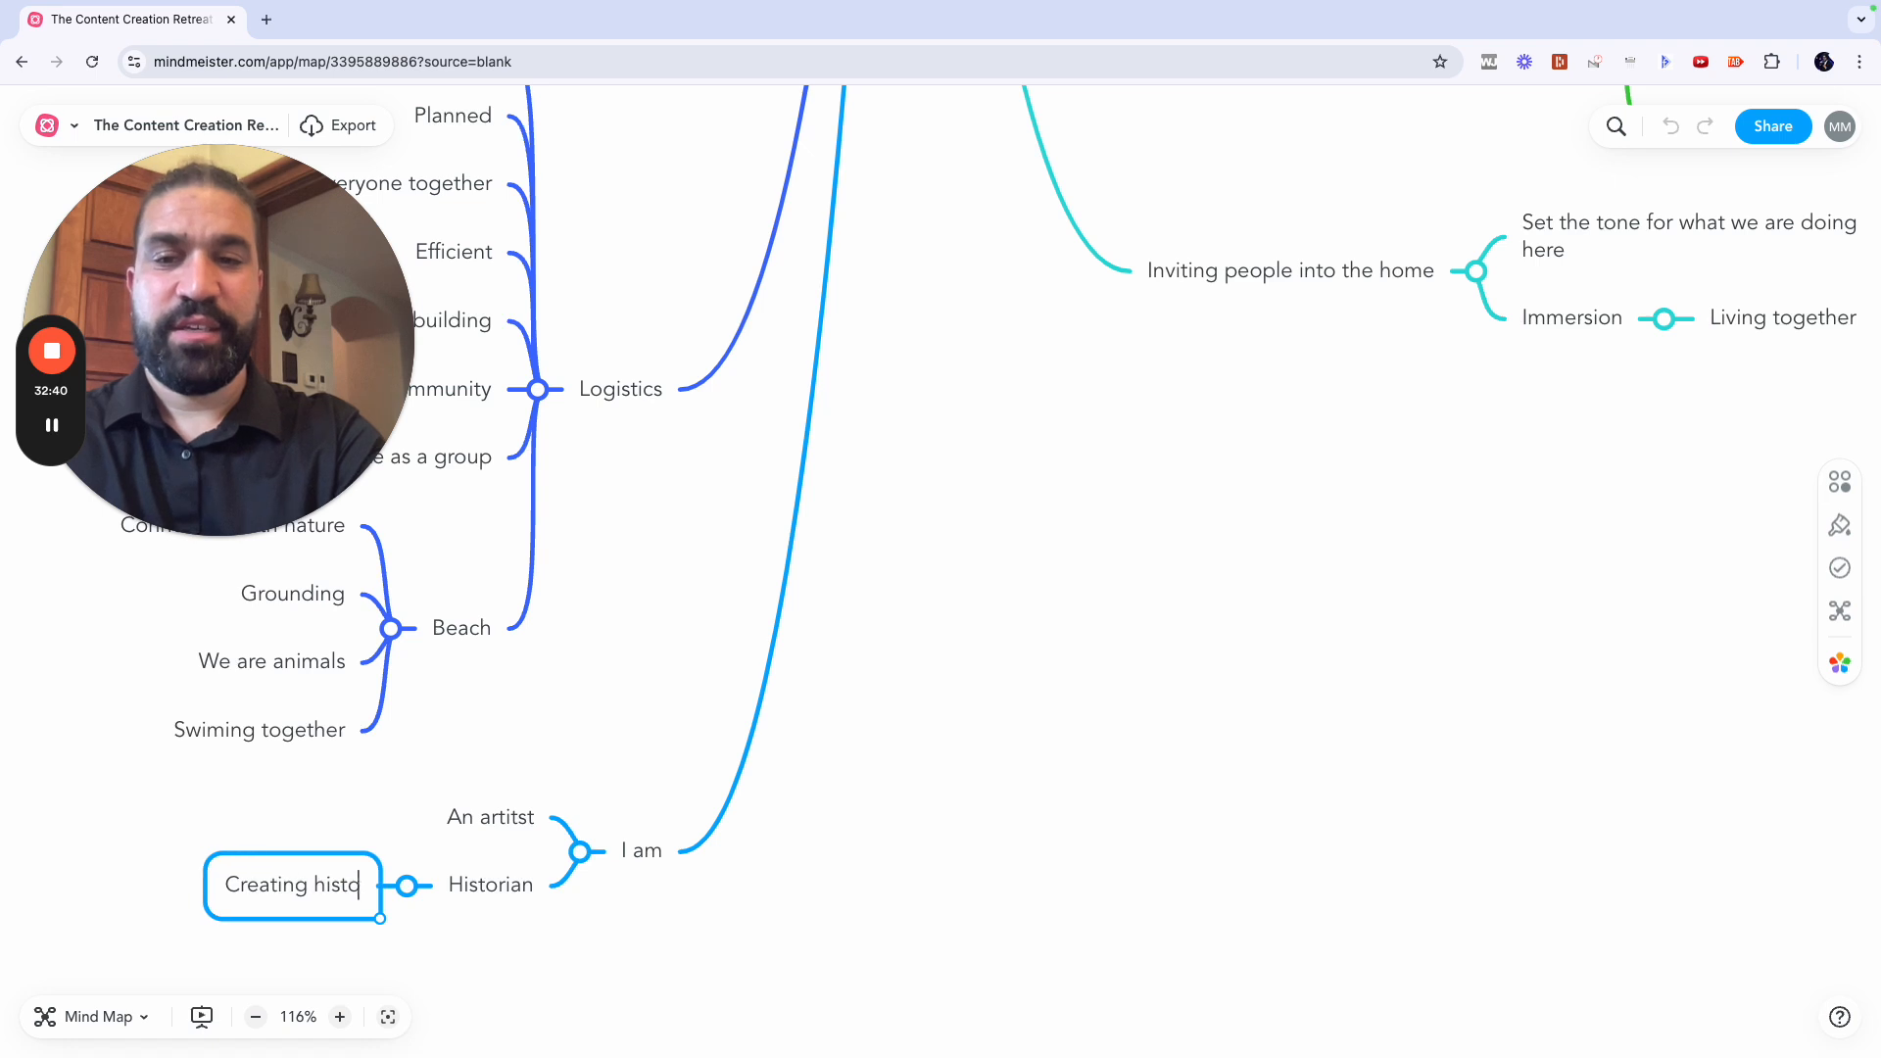
{"action": "type", "text": "ry"}
{"action": "key", "text": "Return"}
{"action": "key", "text": "Return"}
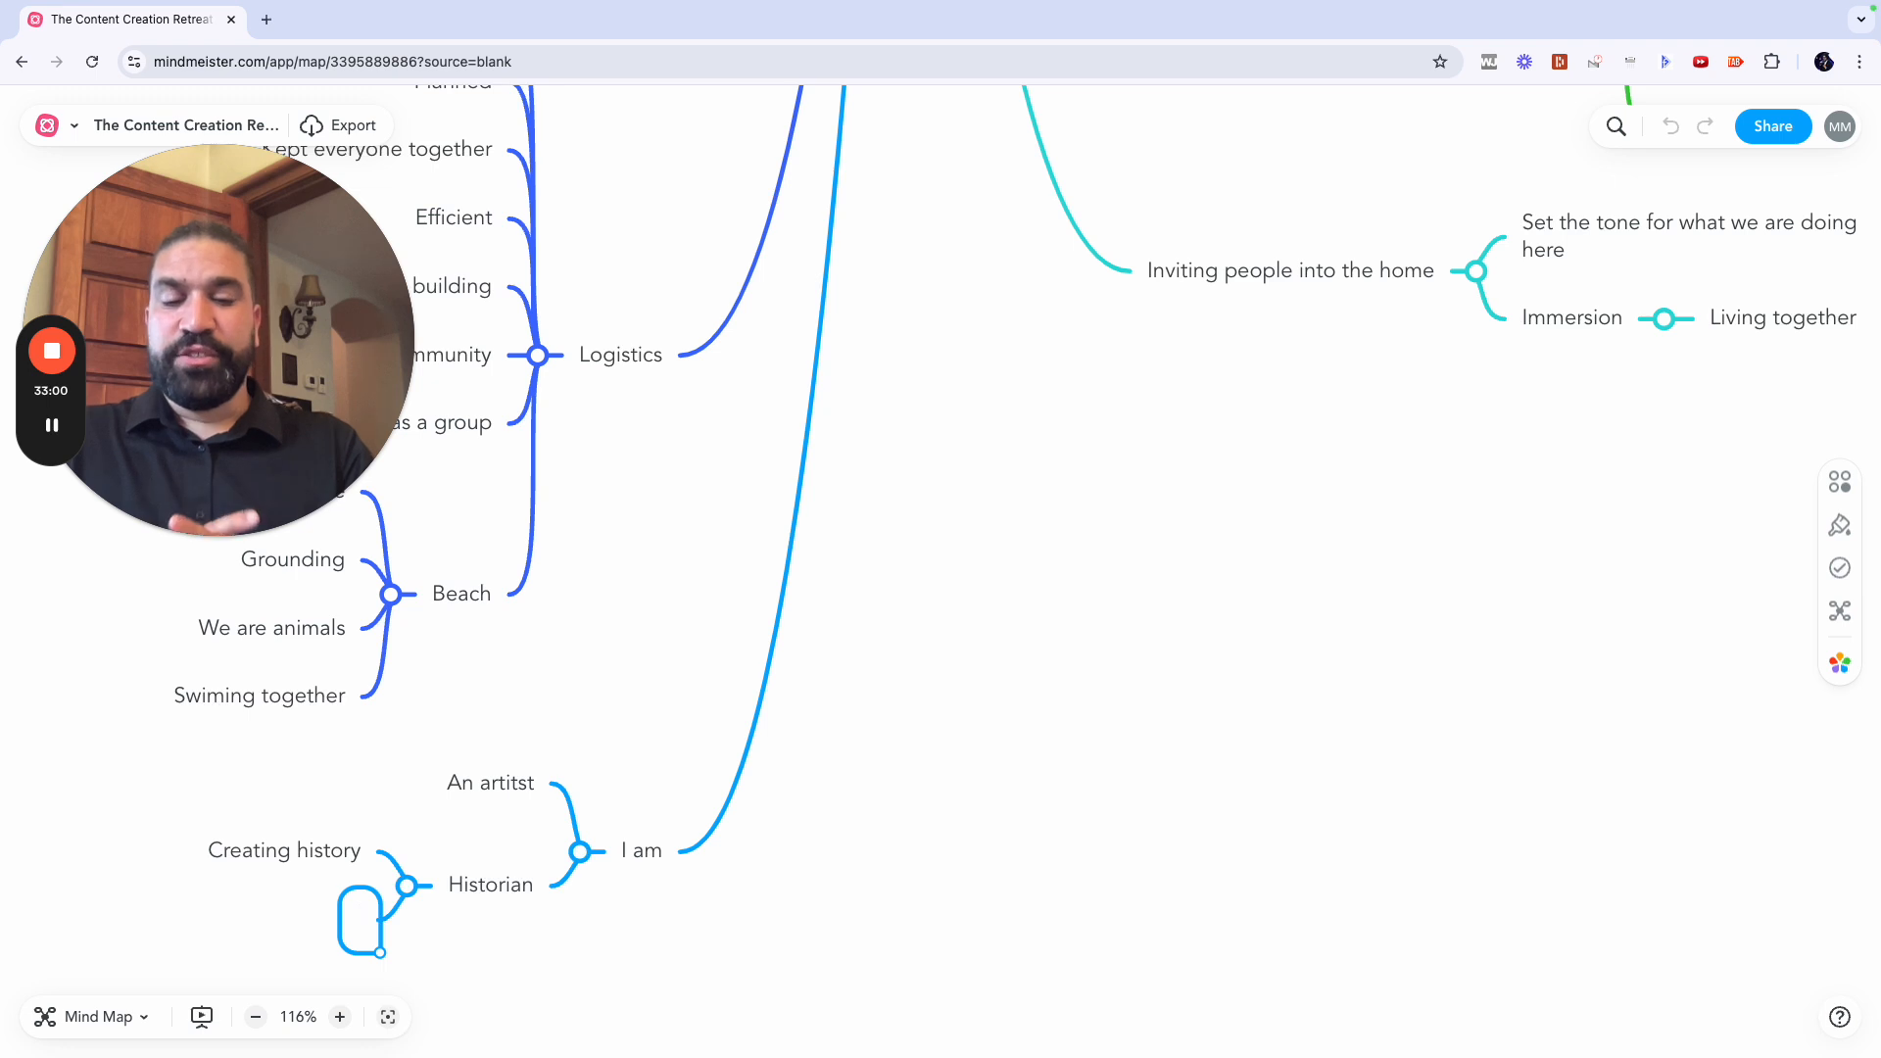
Step: Add the subtopic "Create an identity of yourself that does the things you need to do to get the results you want" under "I am"
{"action": "left_click", "coordinate": [604, 848]}
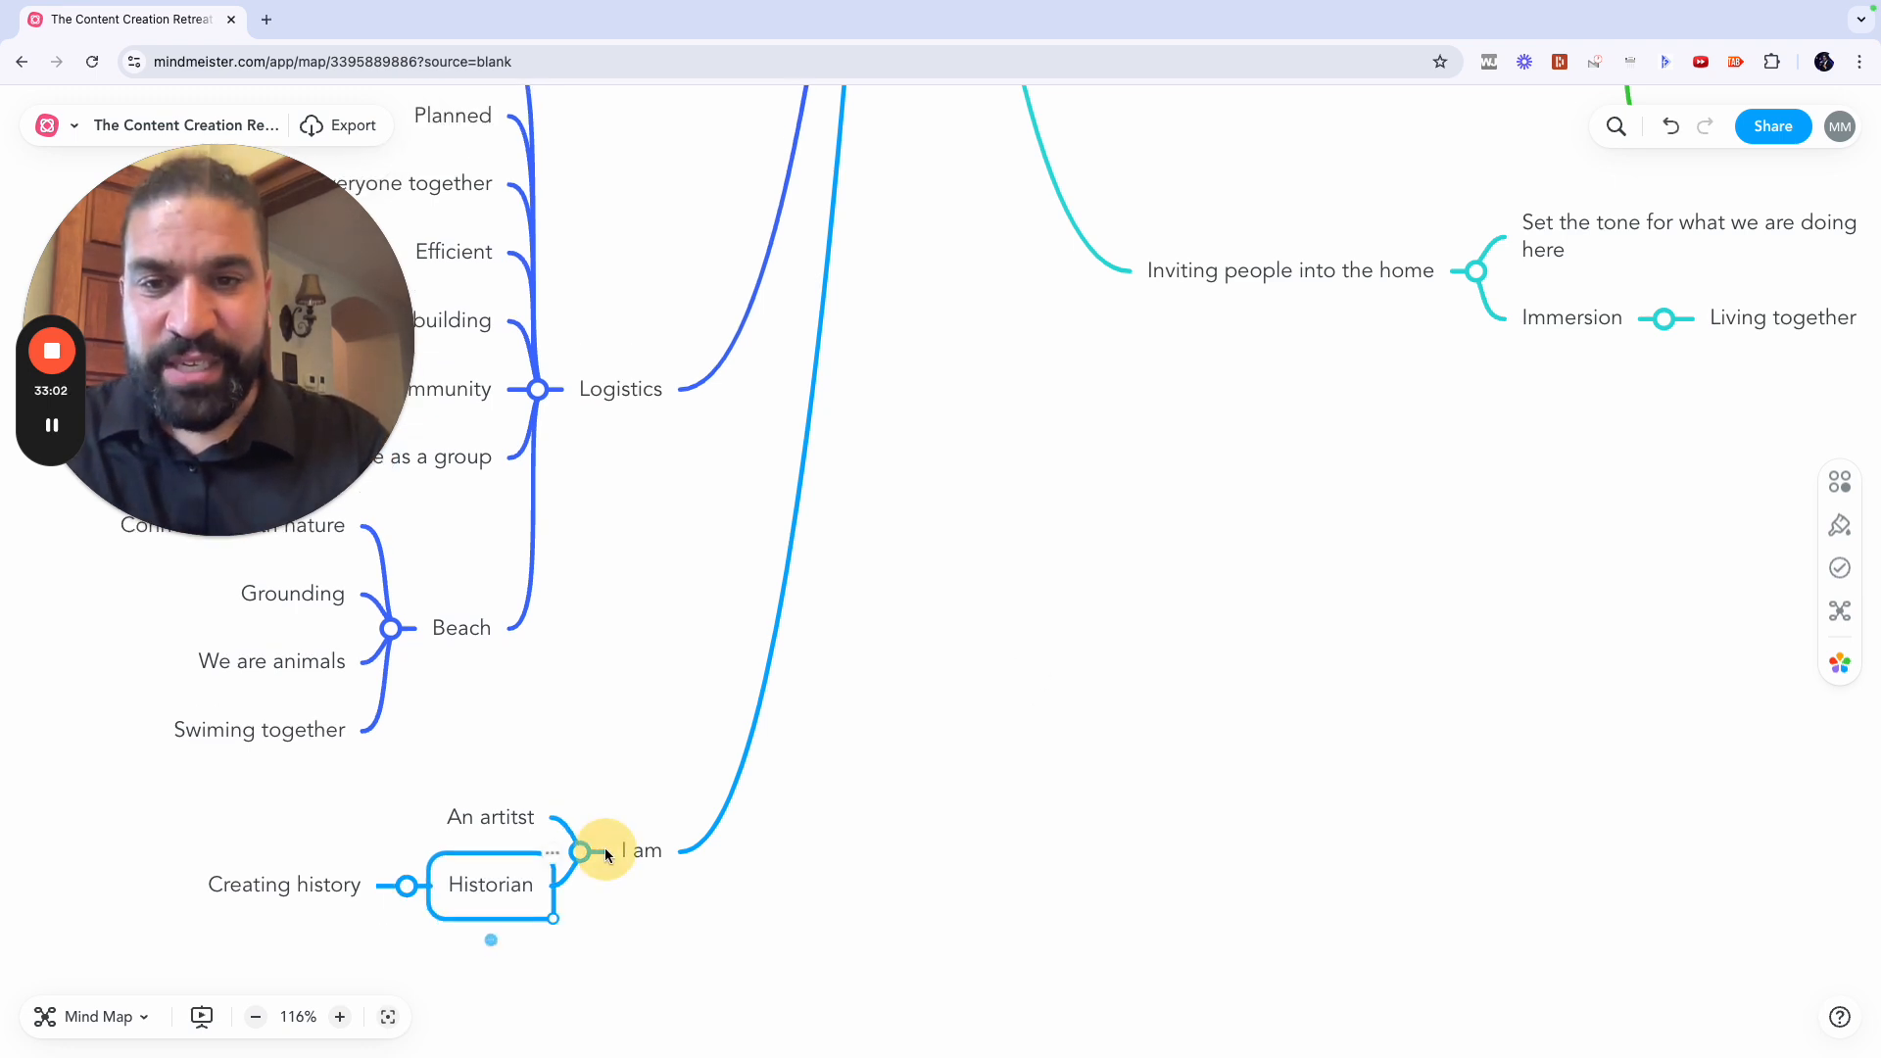
{"action": "left_click", "coordinate": [628, 851]}
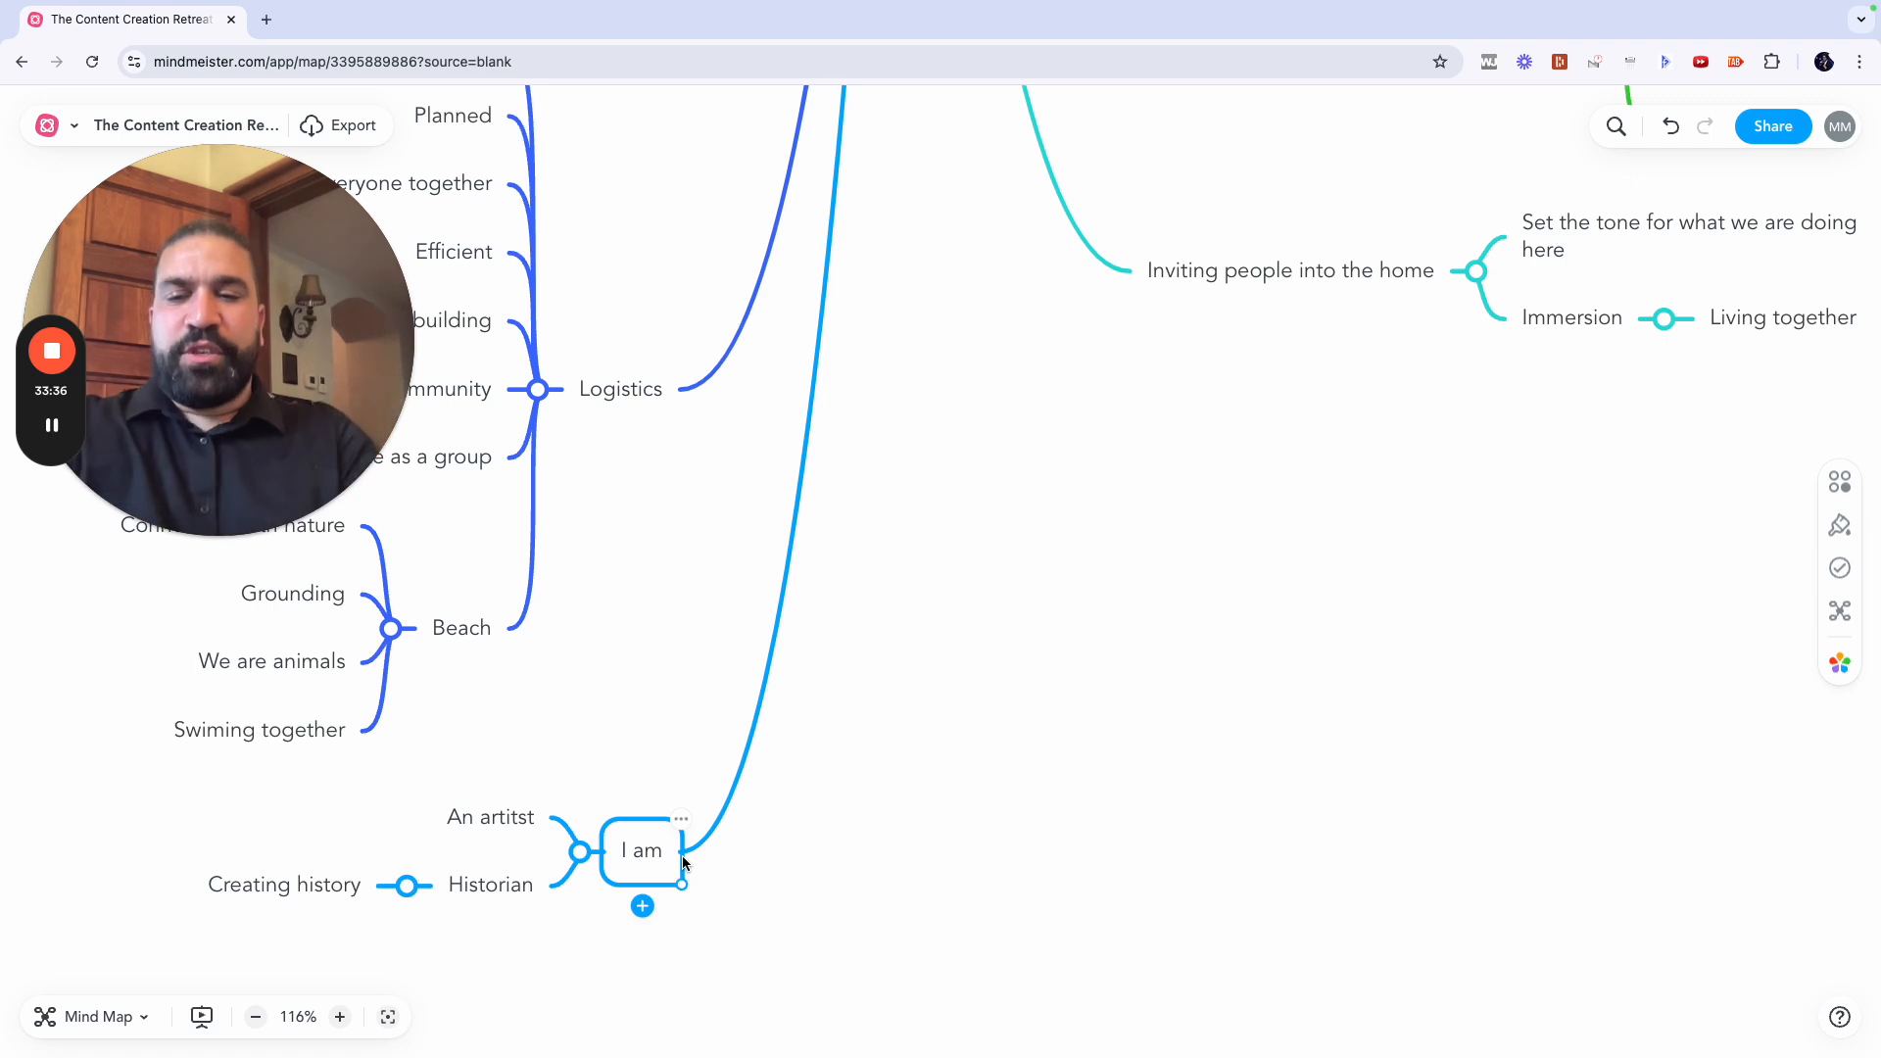
{"action": "key", "text": "Tab"}
{"action": "type", "text": "Create an ide"}
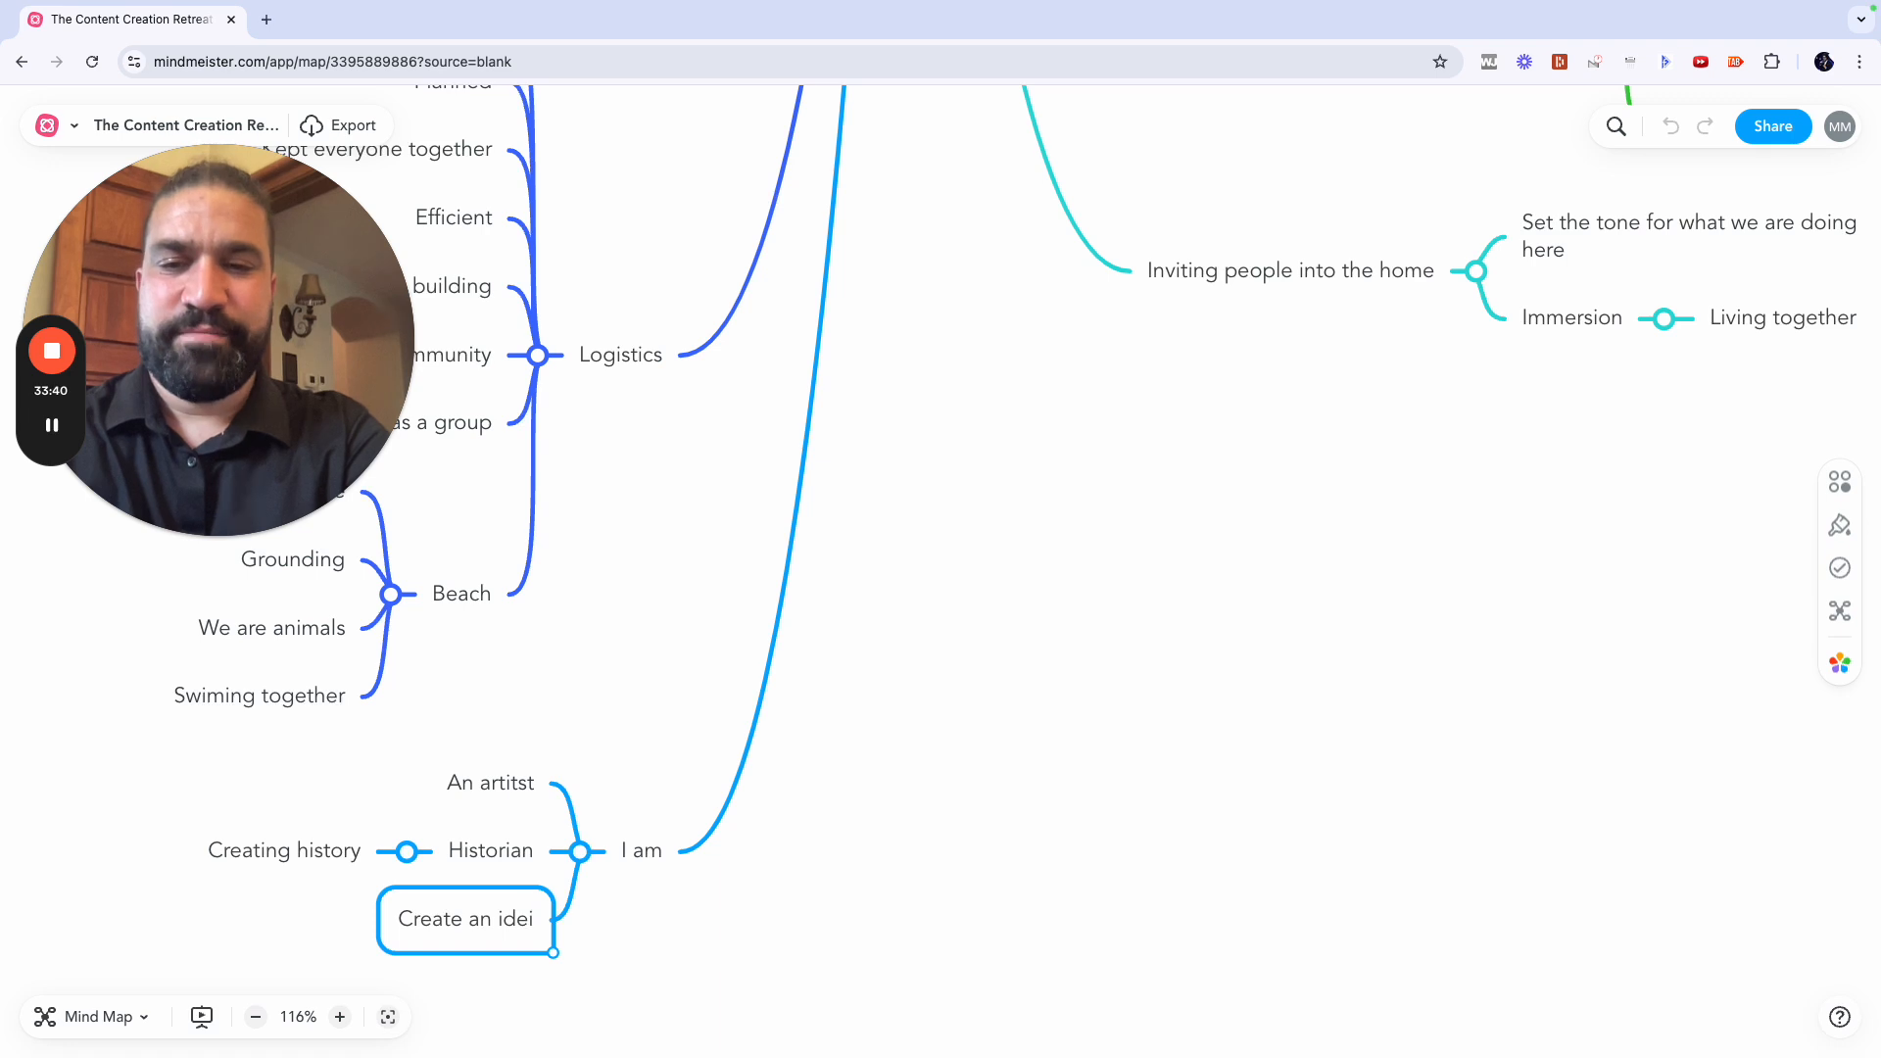
{"action": "type", "text": "ntity"}
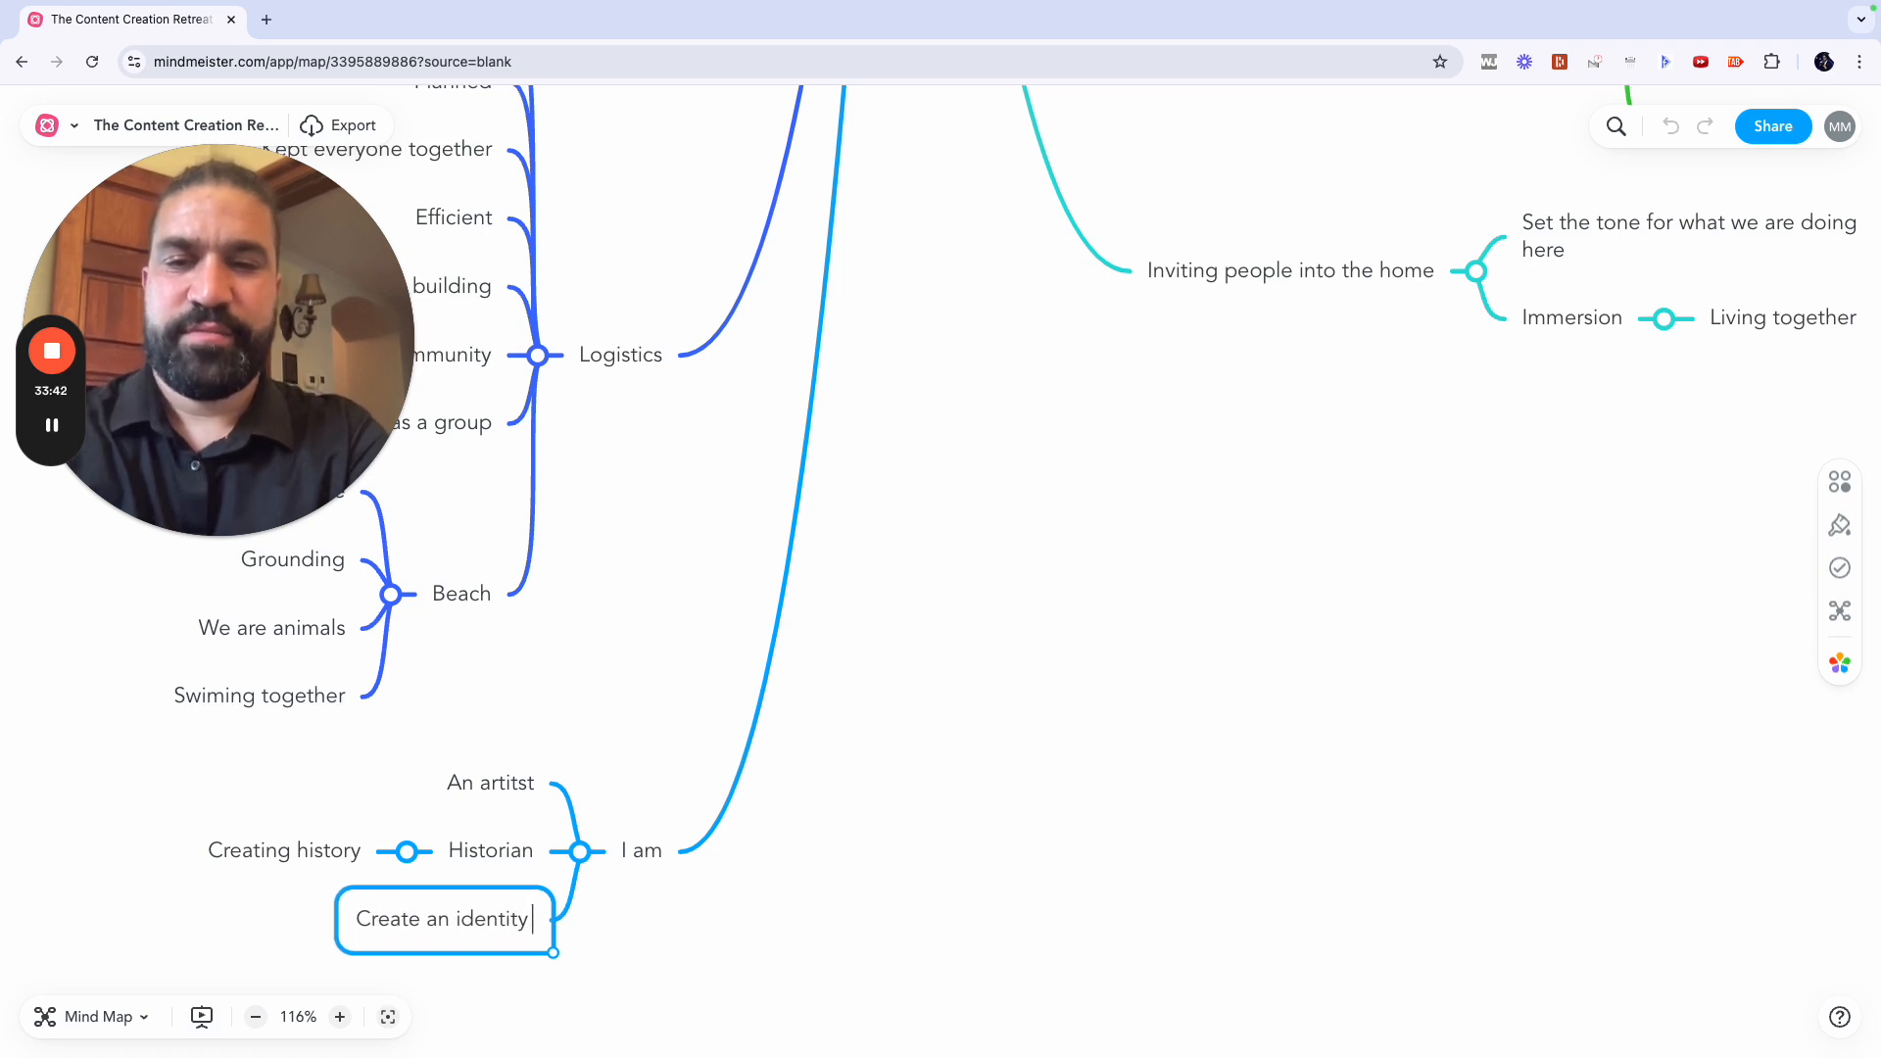
{"action": "type", "text": " of yourself that"}
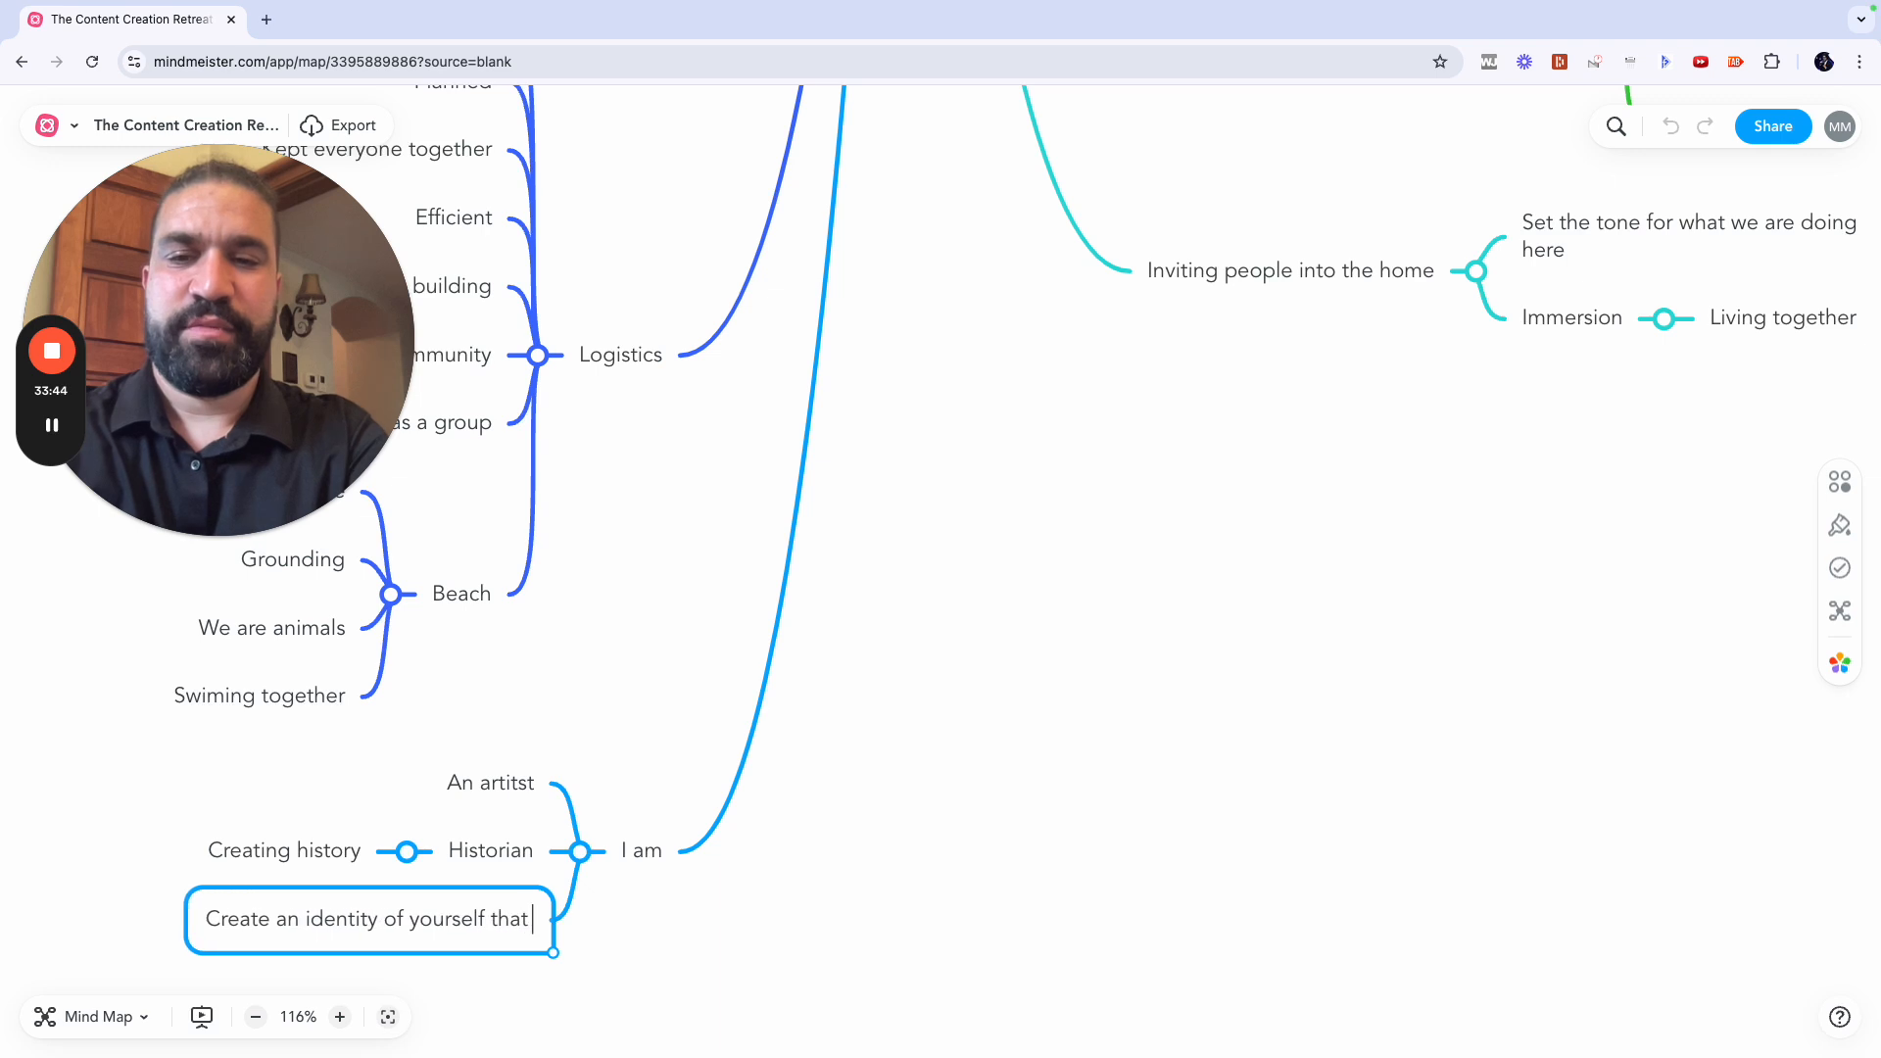
{"action": "type", "text": " does the th"}
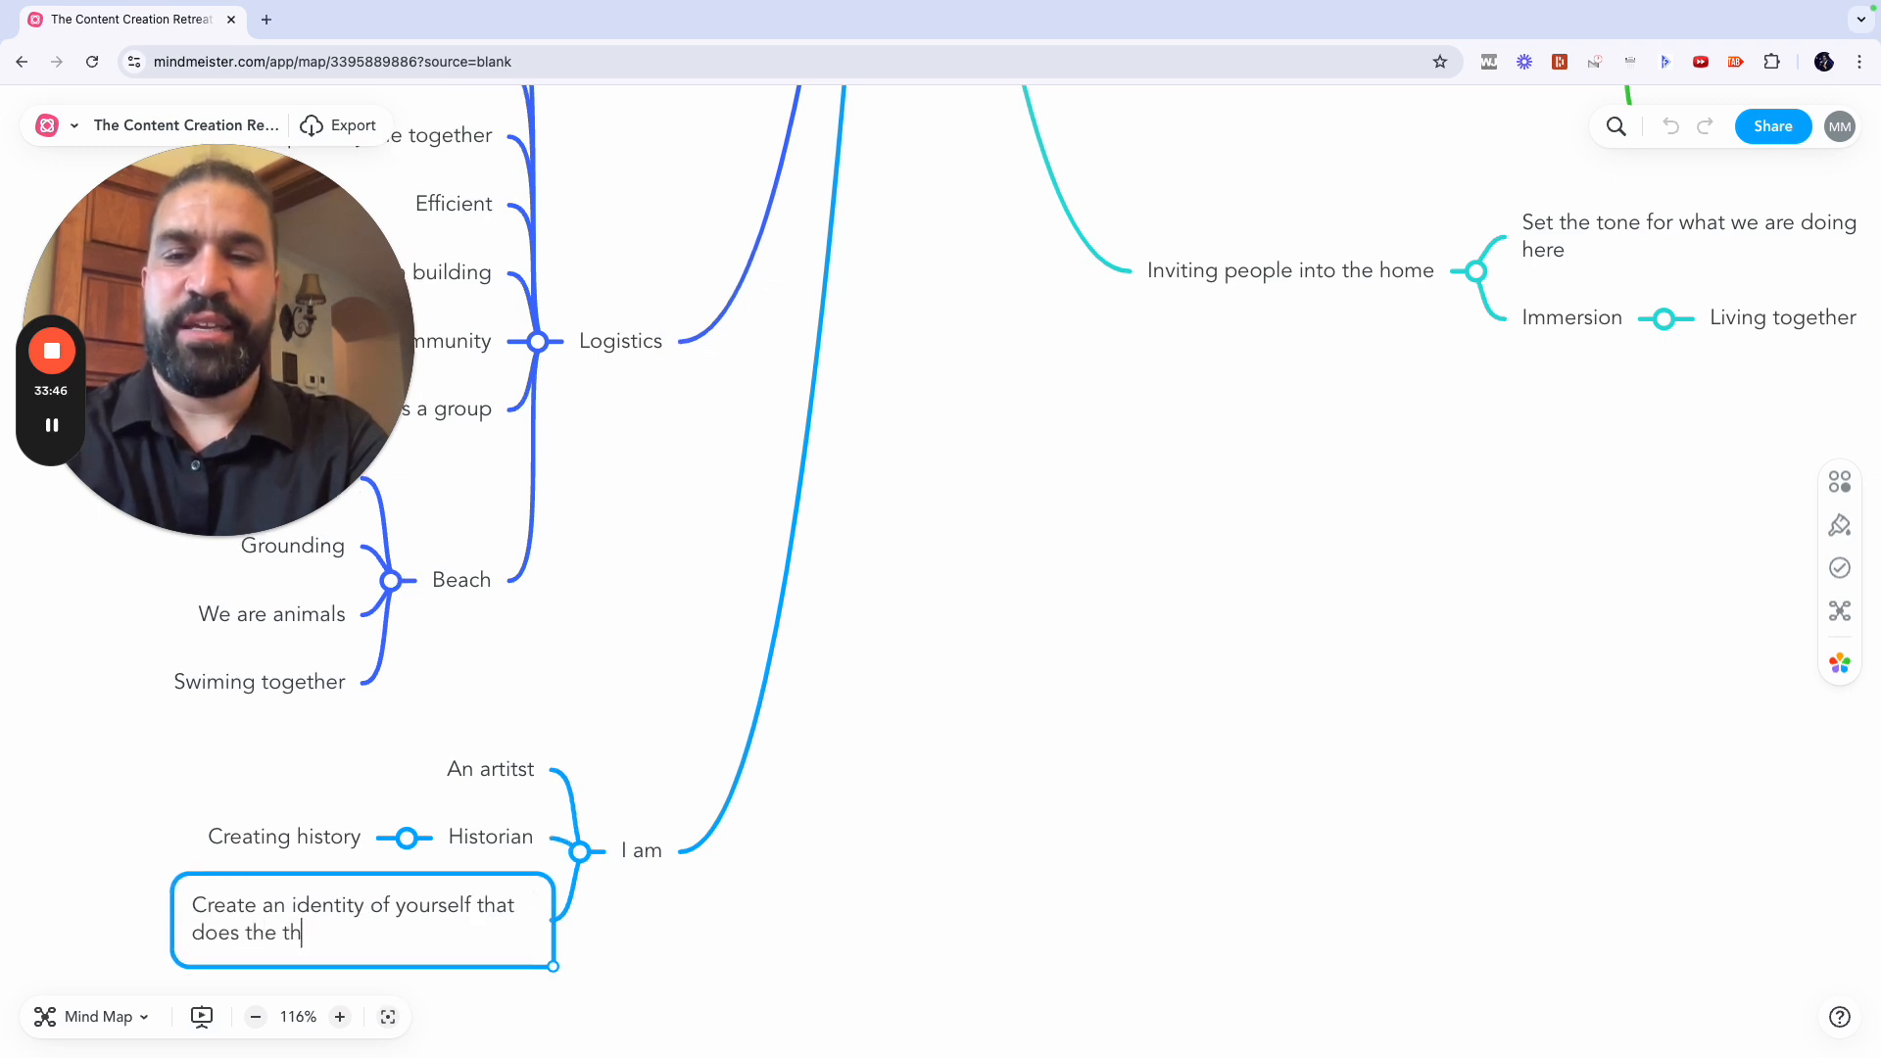
{"action": "type", "text": "ings you ne"}
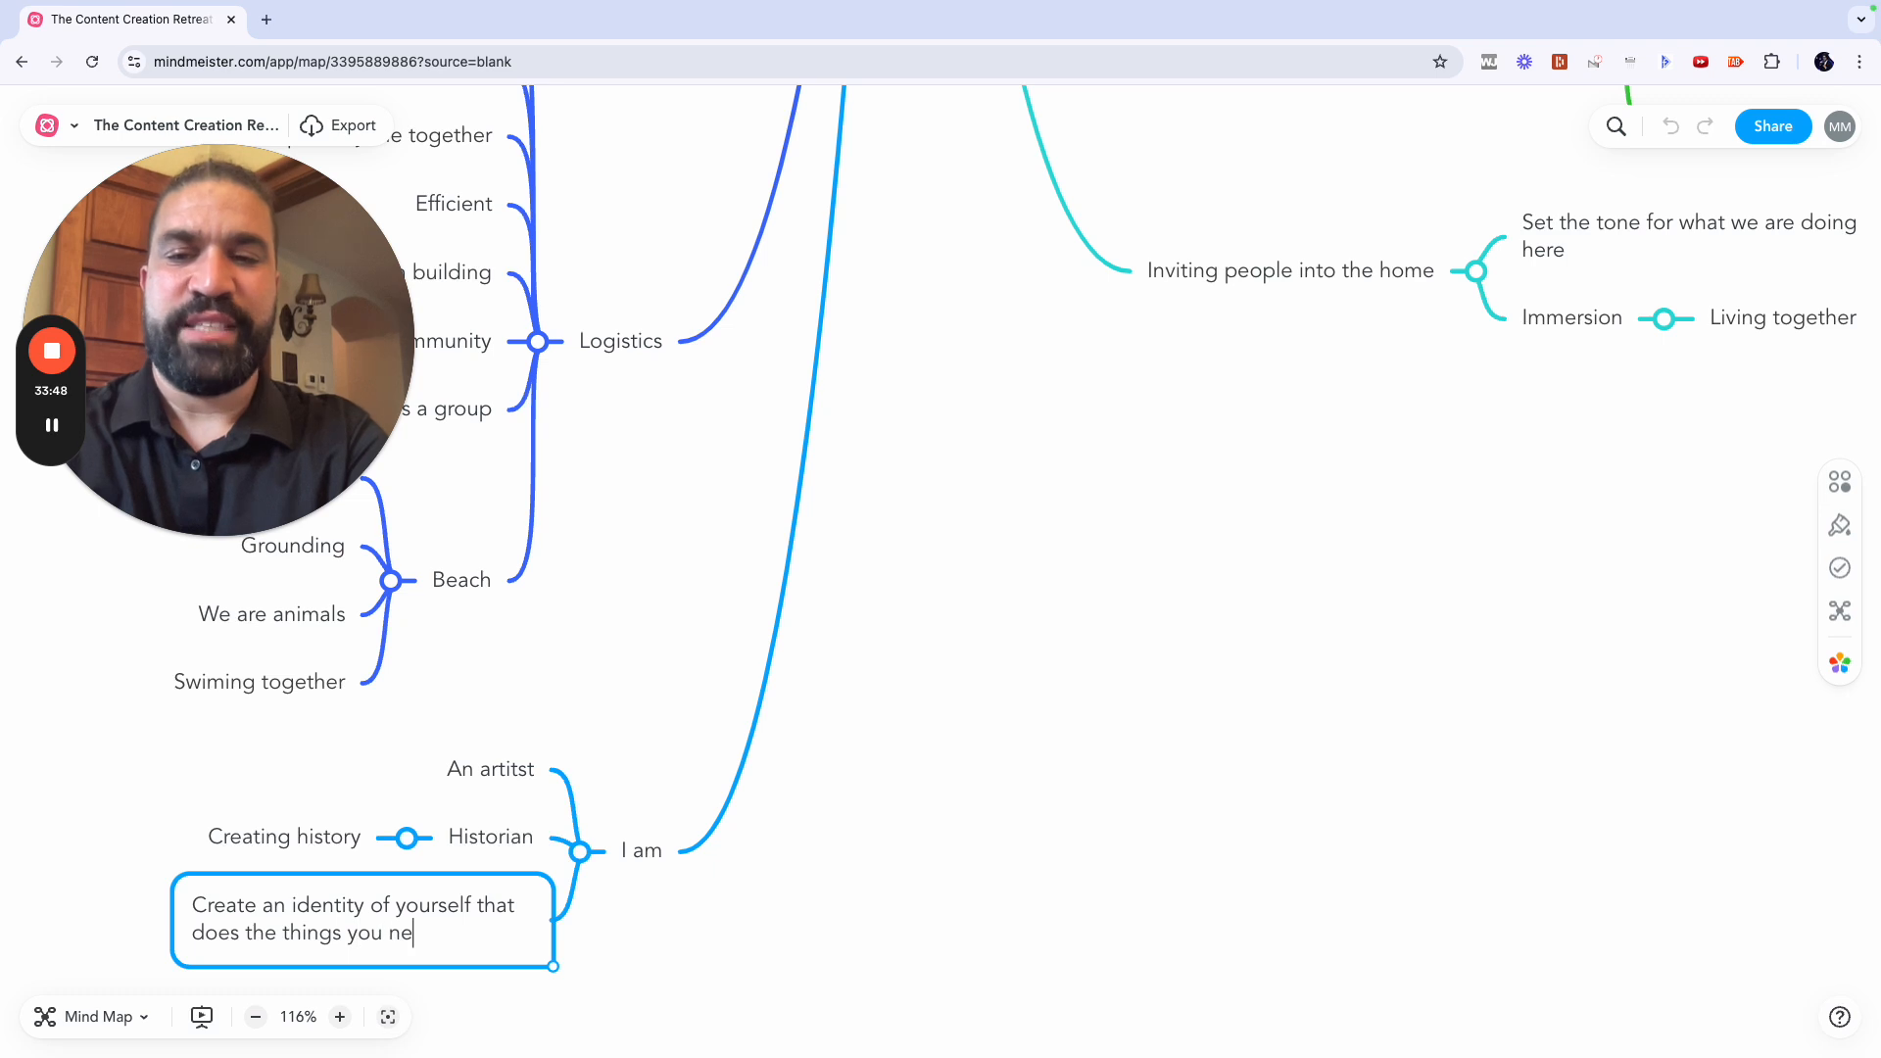
{"action": "type", "text": "ed to do to ge"}
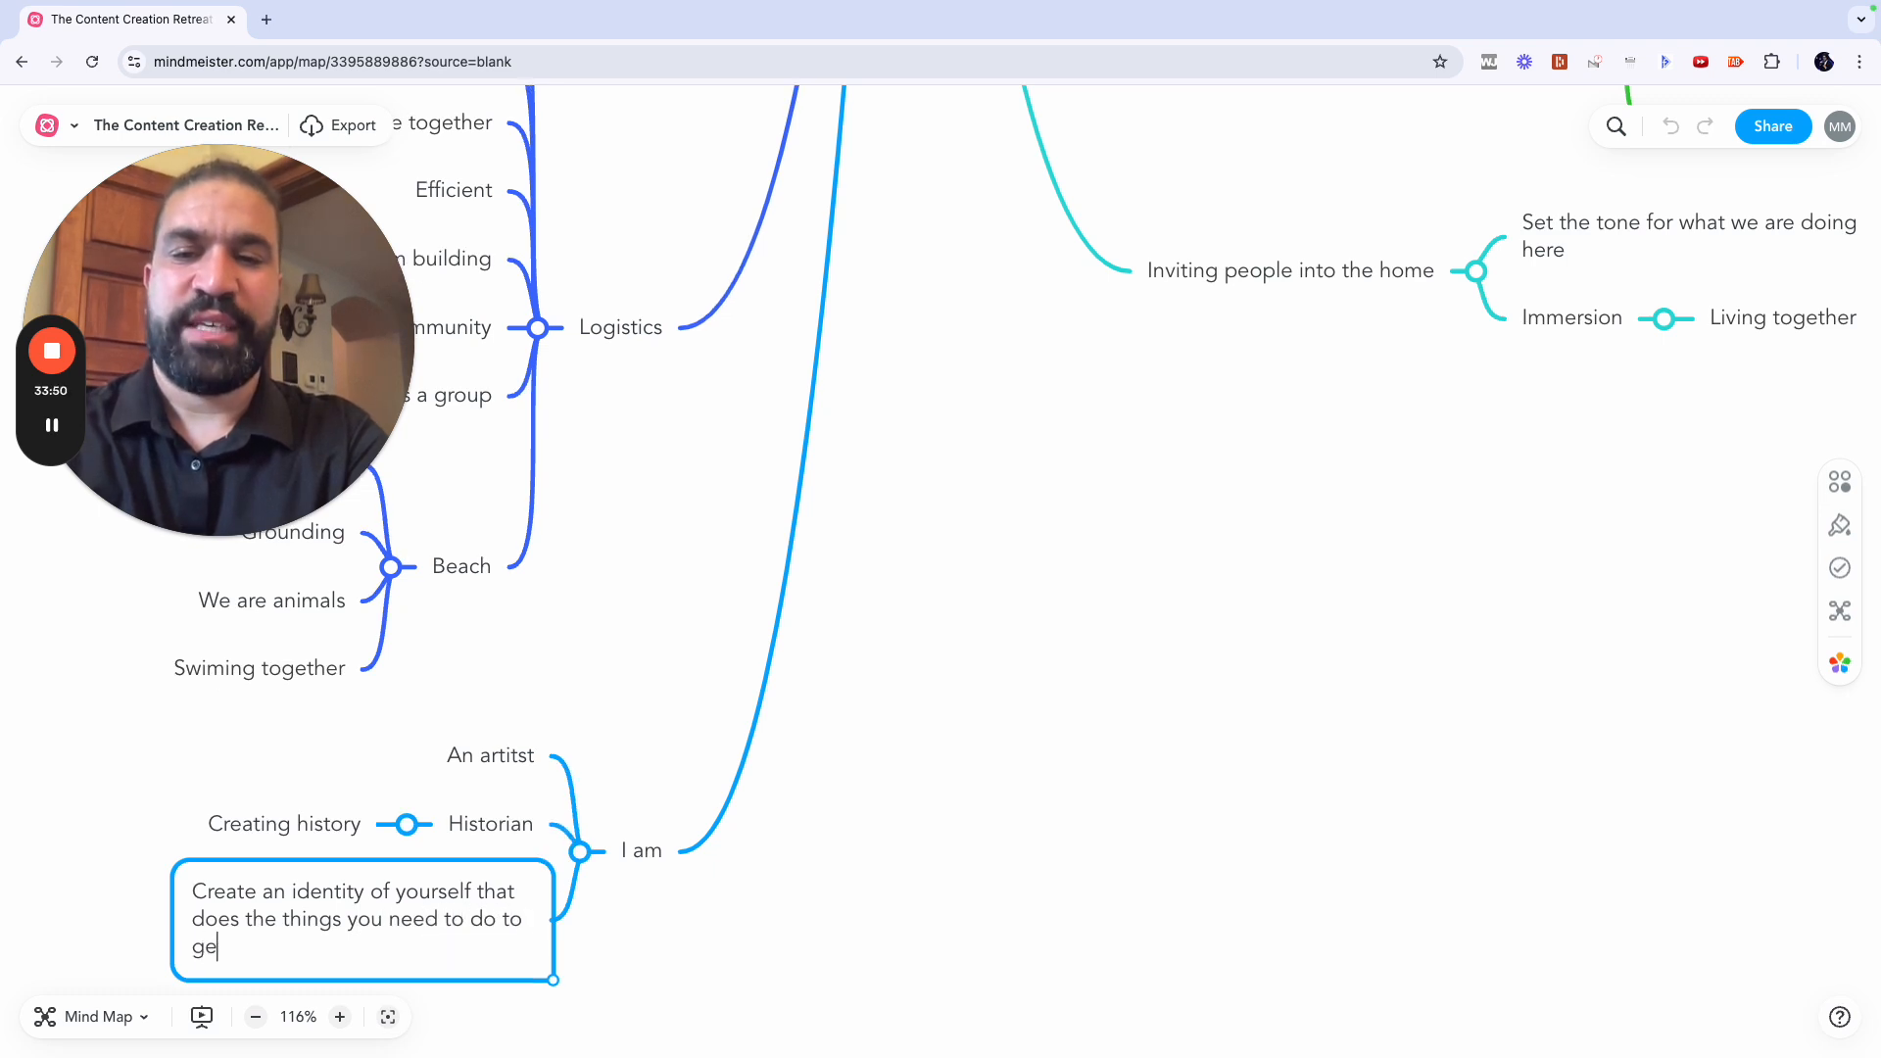
{"action": "type", "text": "t the results y"}
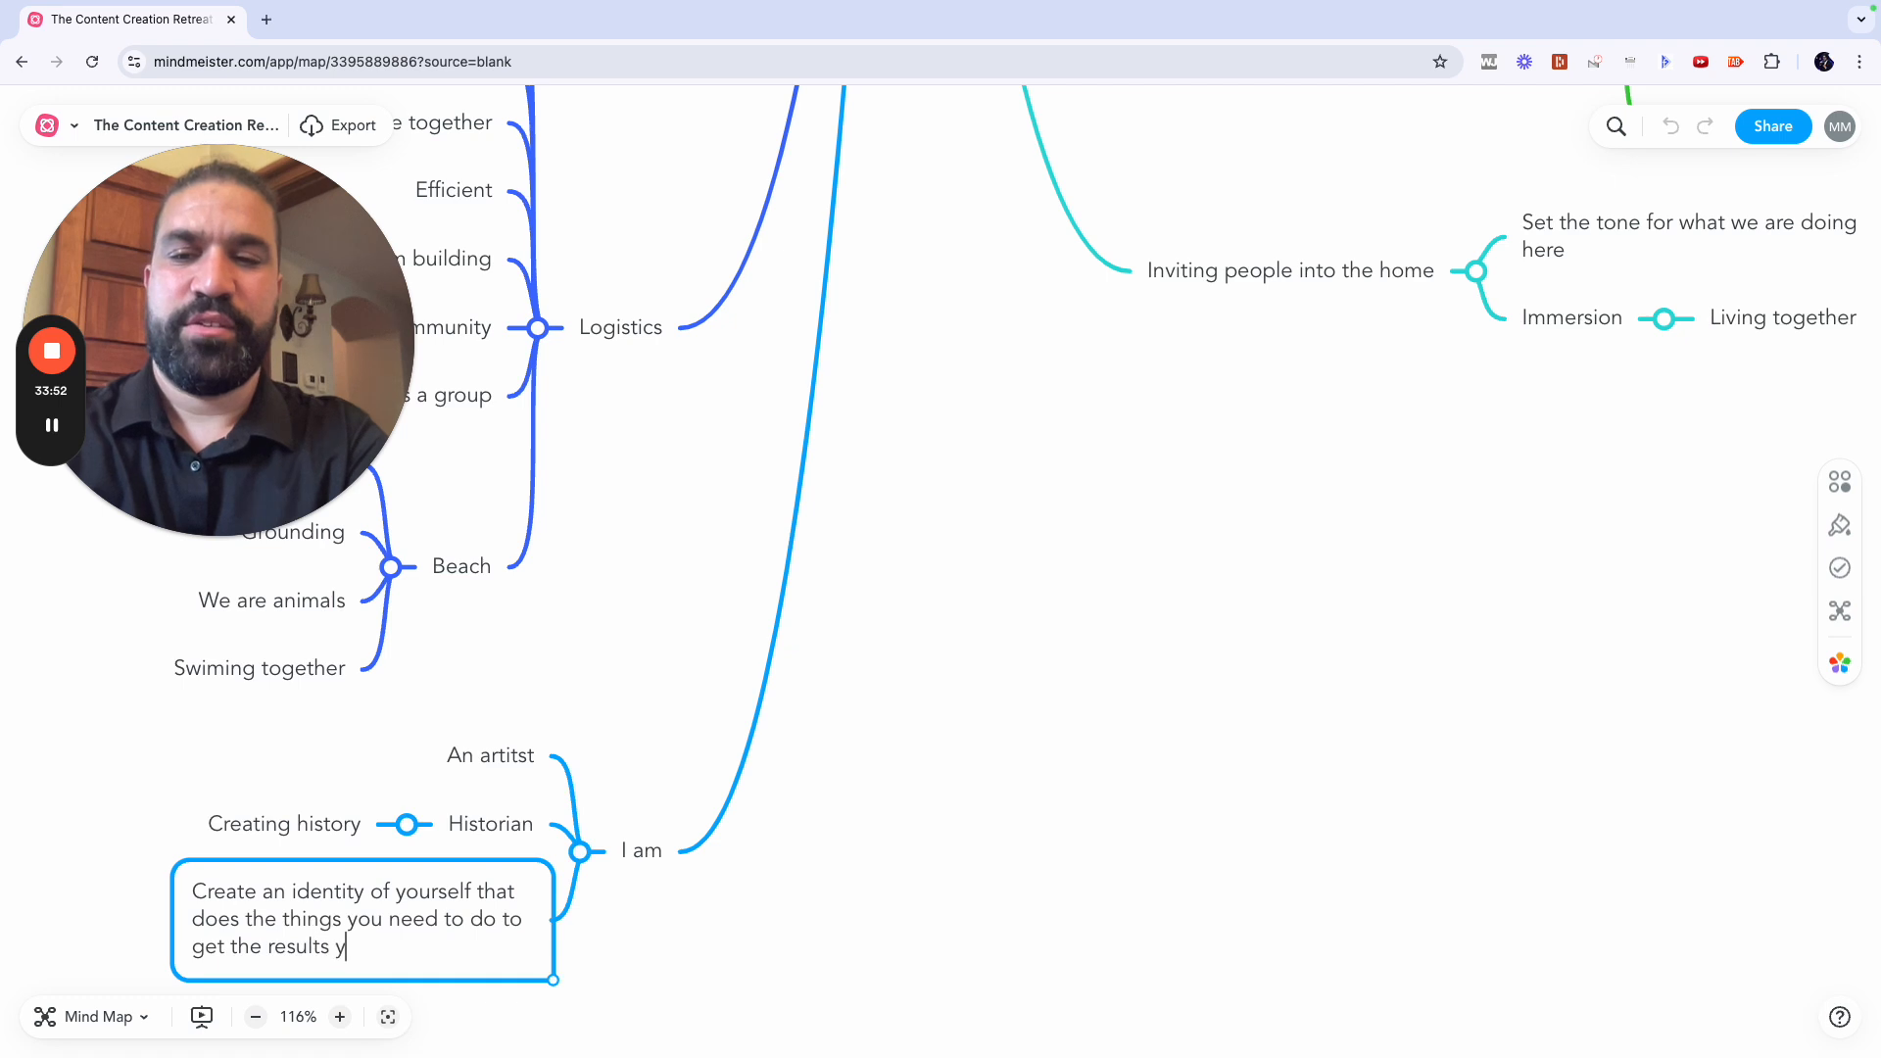
{"action": "type", "text": "ou want"}
{"action": "key", "text": "Return"}
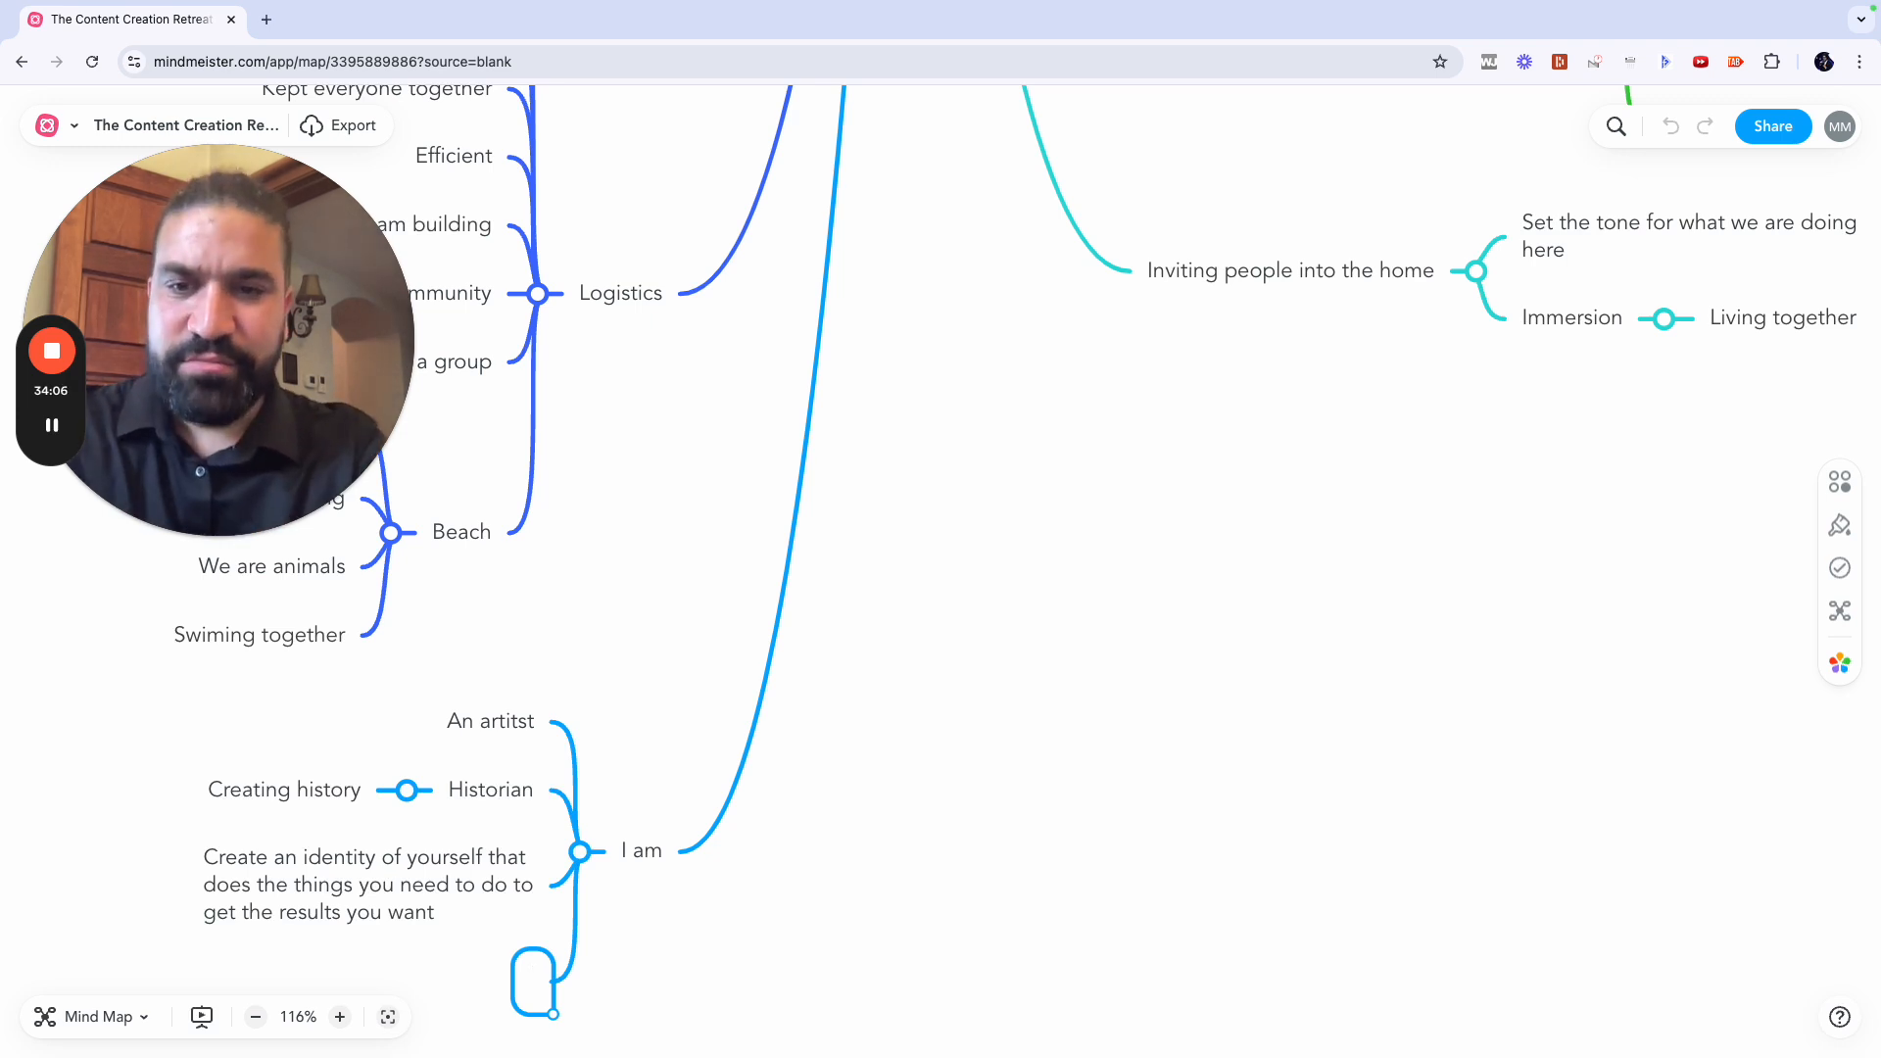
Step: Add the subtopic "Confident" under "I am" below the identity subtopic
{"action": "type", "text": "Condie"}
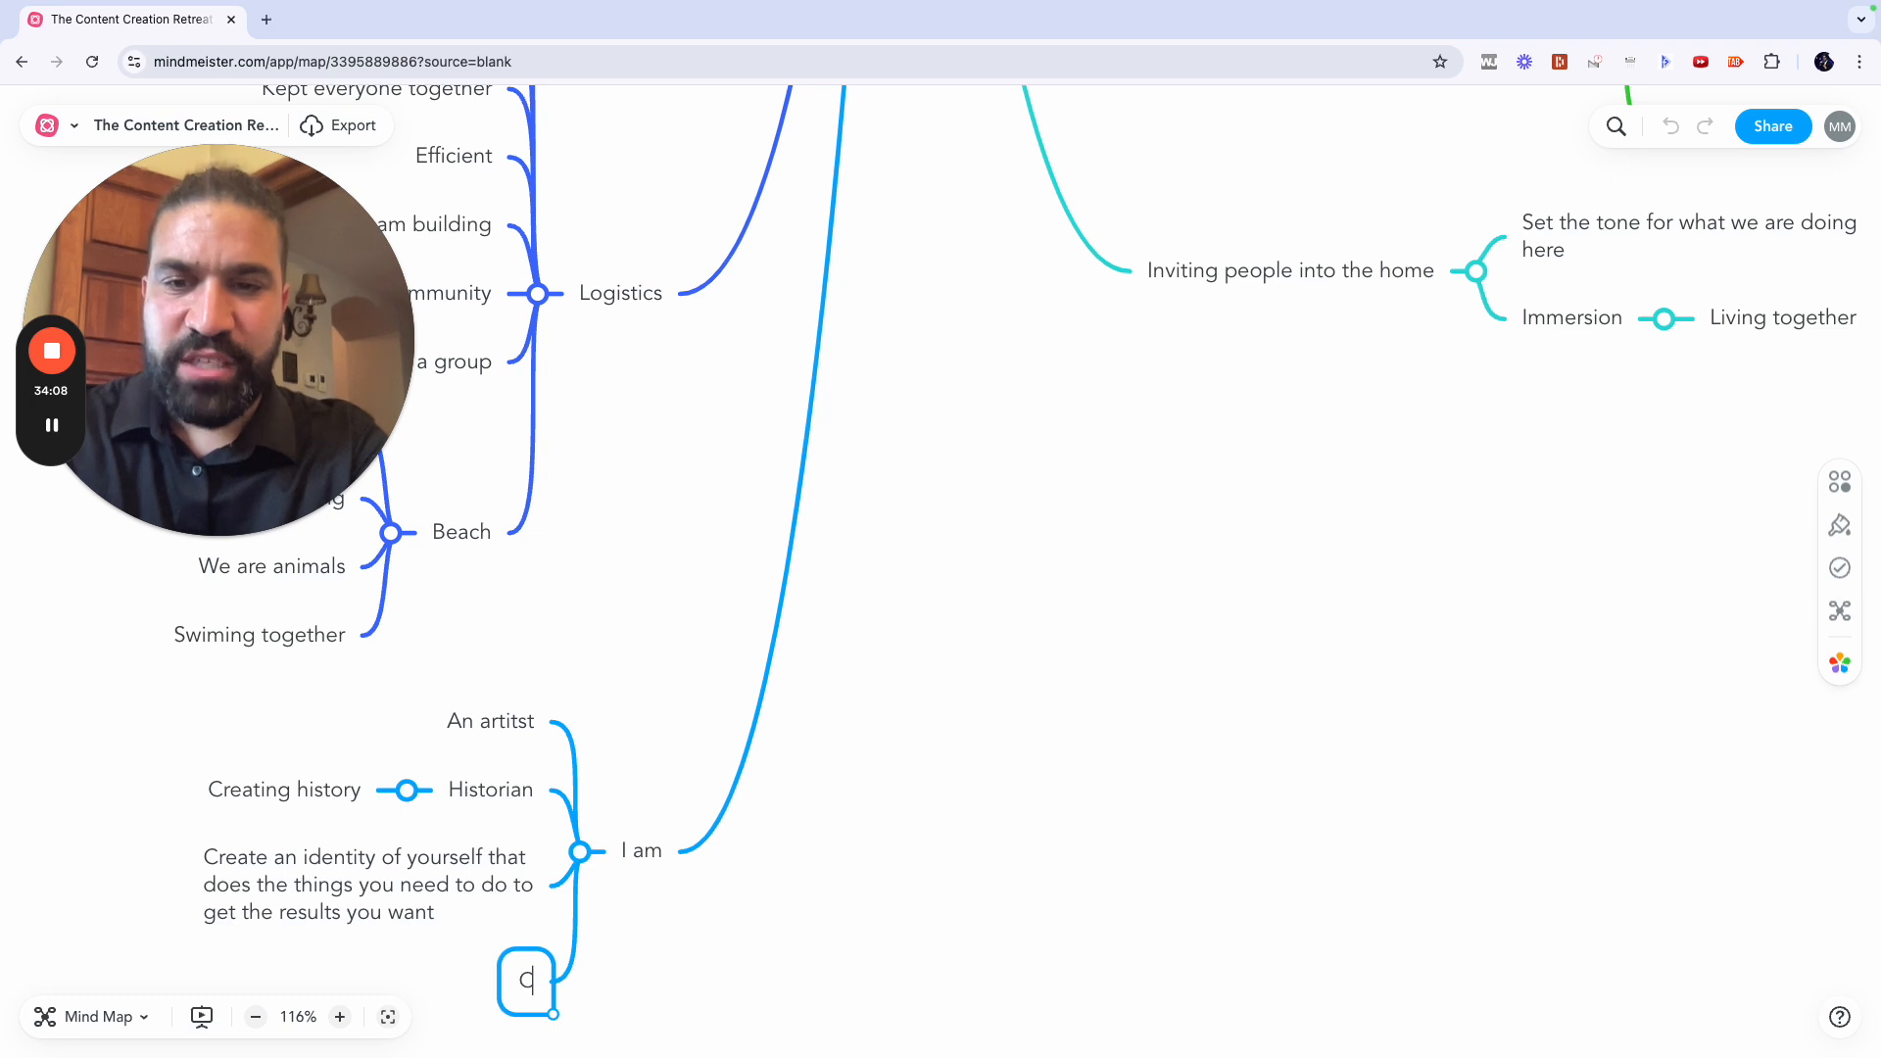
{"action": "key", "text": "BackSpace"}
{"action": "key", "text": "BackSpace"}
{"action": "type", "text": "it"}
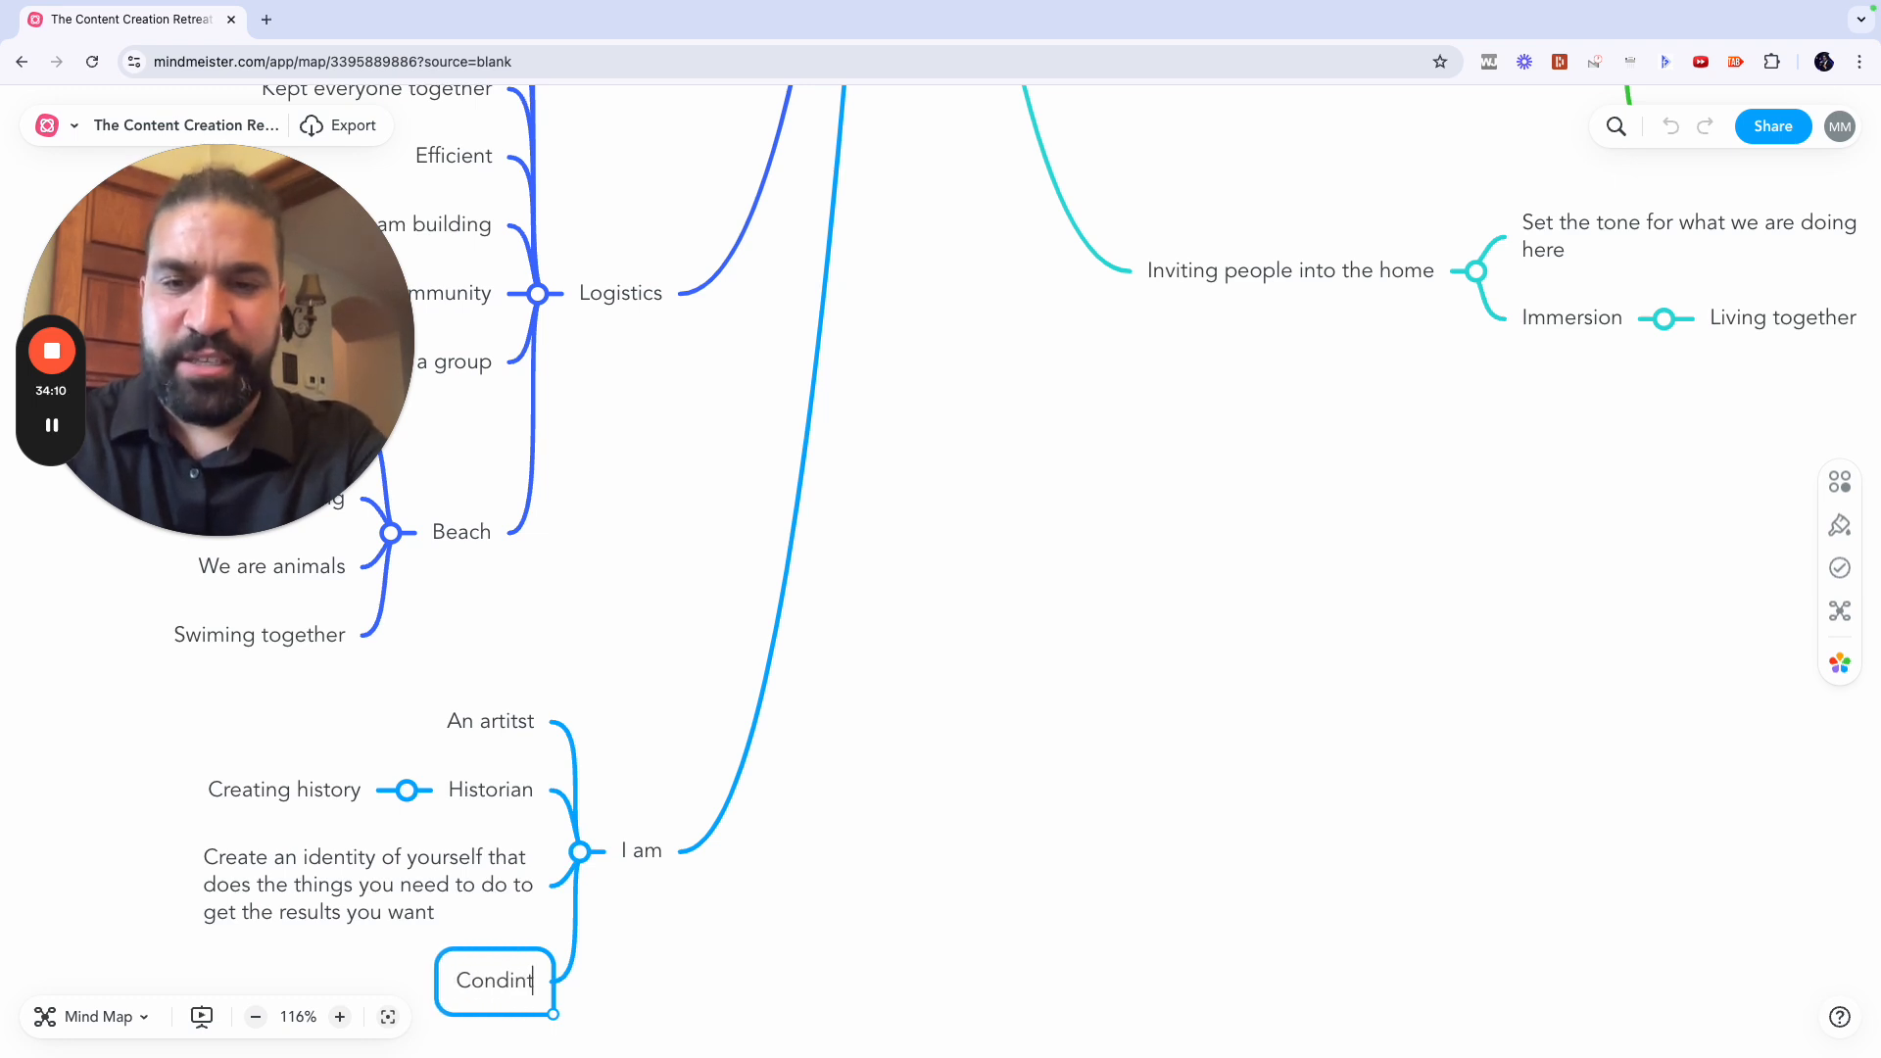
{"action": "key", "text": "BackSpace"}
{"action": "key", "text": "BackSpace"}
{"action": "key", "text": "BackSpace"}
{"action": "type", "text": "fident"}
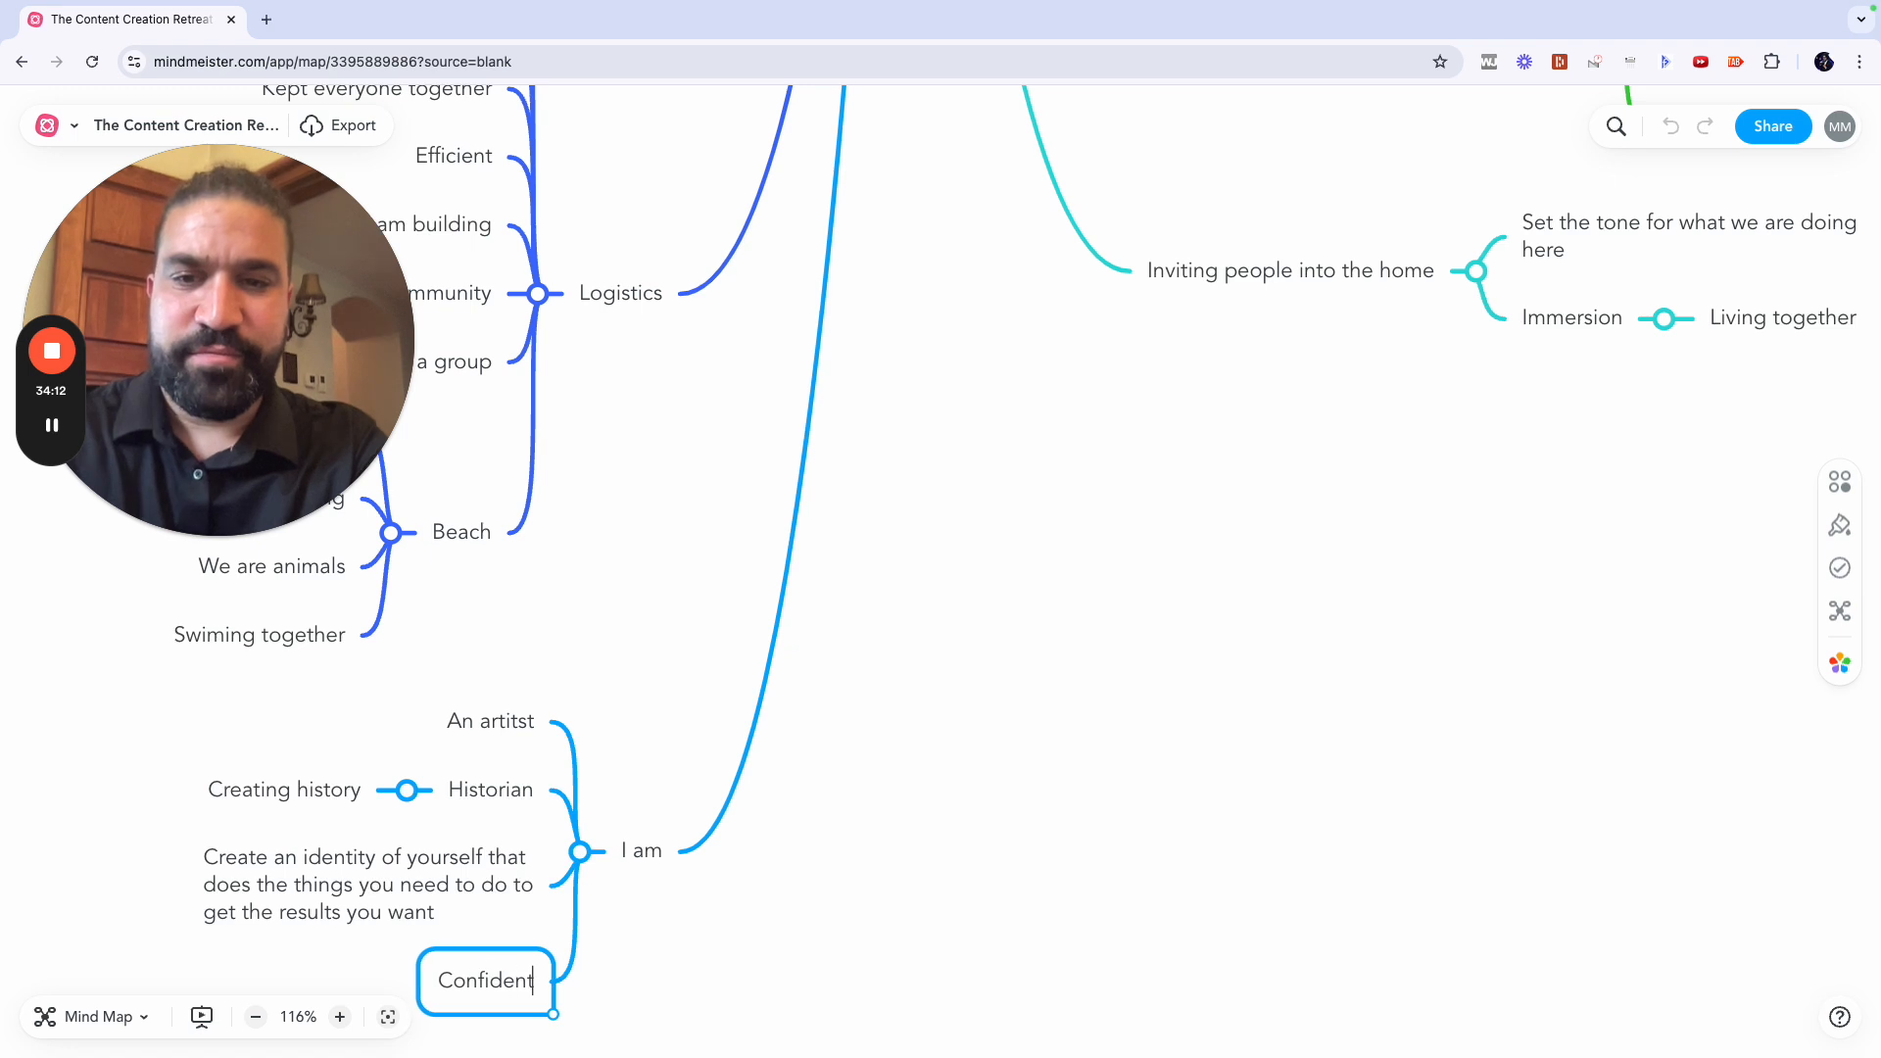
{"action": "key", "text": "Return"}
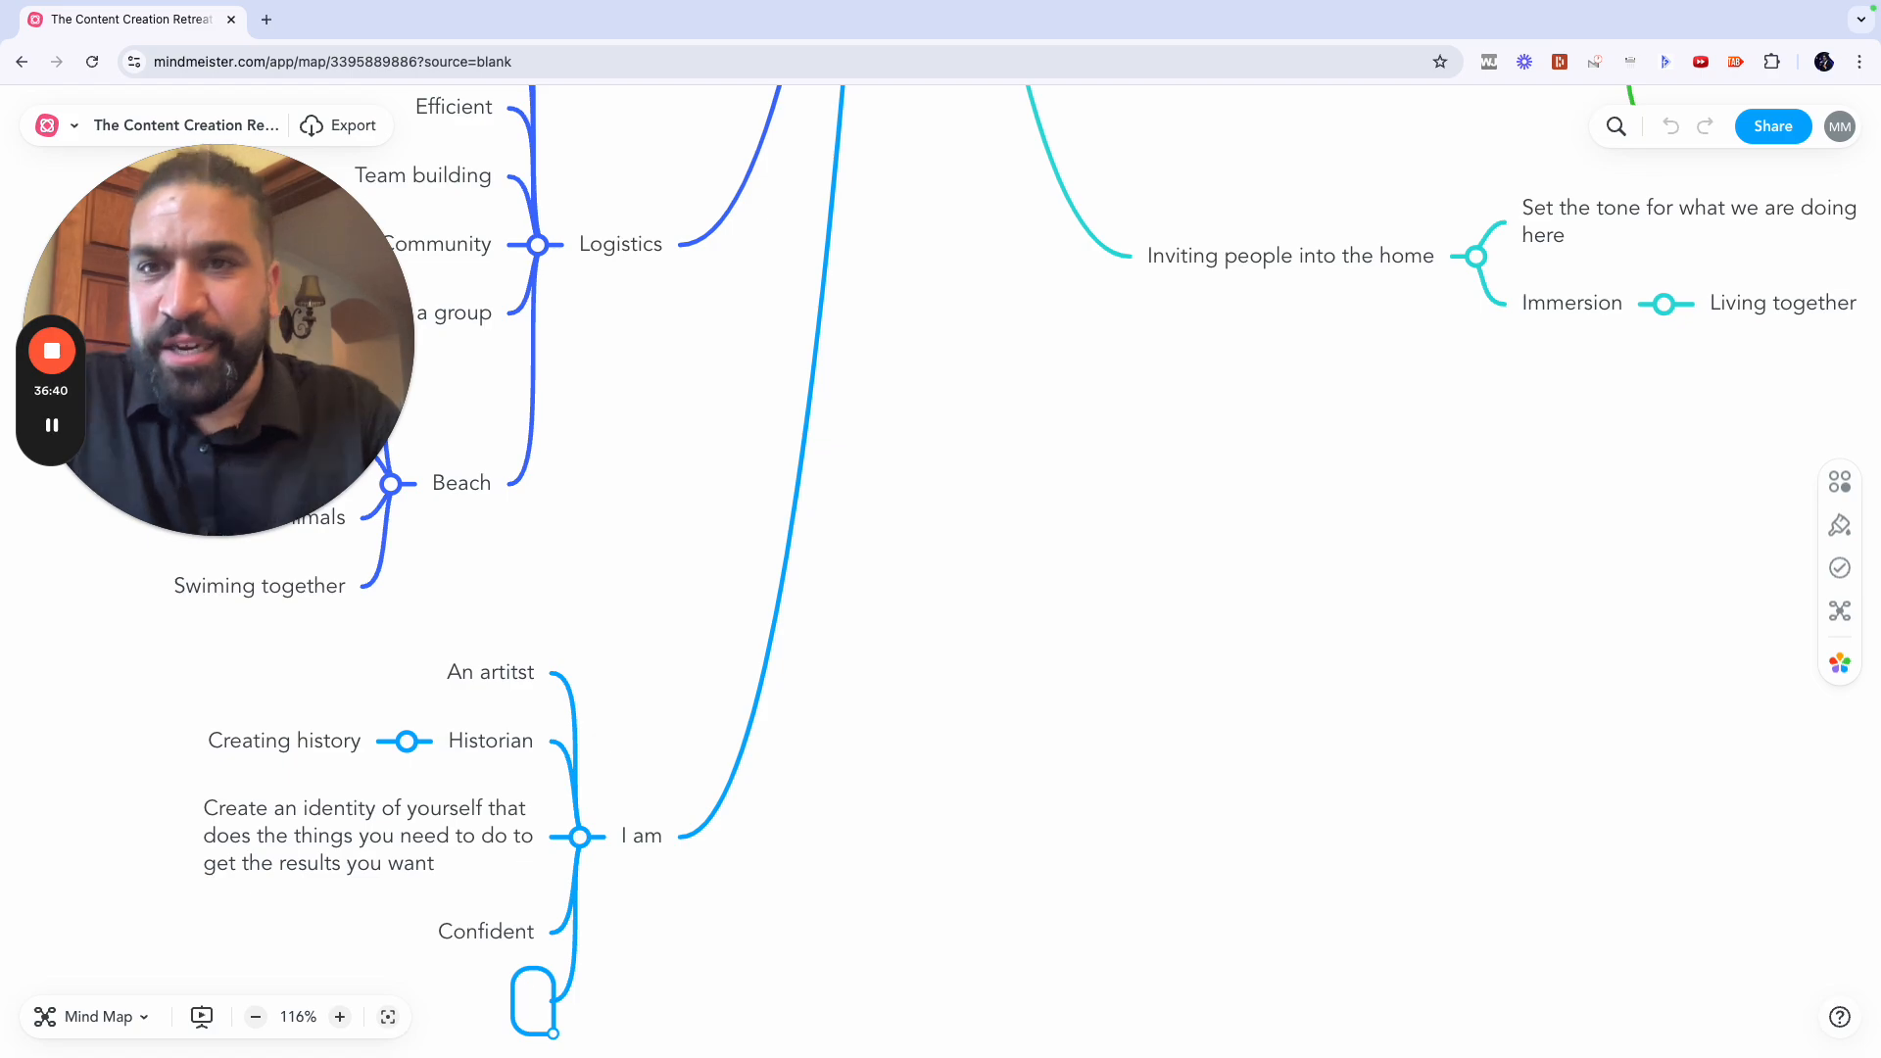
Step: Review the mind map's branches between the "I am" topic and the central topic
{"action": "scroll", "coordinate": [983, 737], "scroll_direction": "up", "scroll_amount": 5}
{"action": "scroll", "coordinate": [984, 745], "scroll_direction": "up", "scroll_amount": 8}
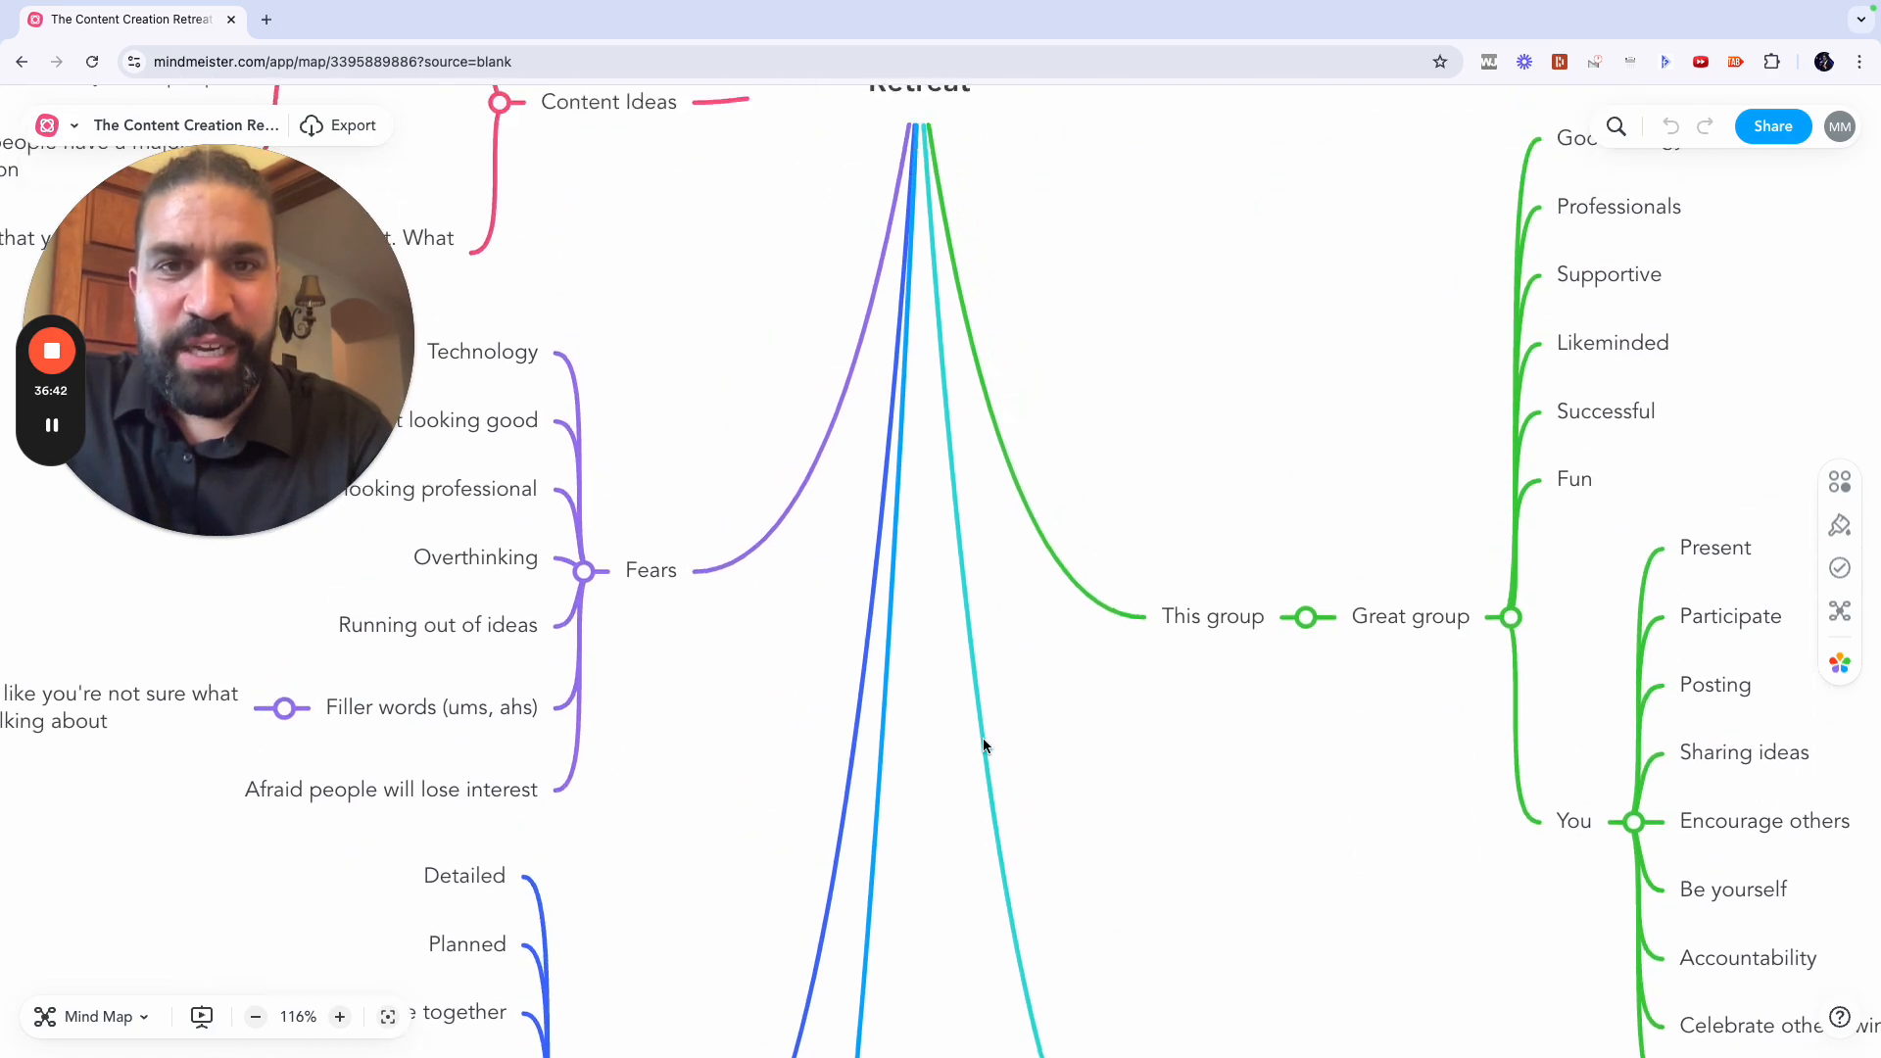
{"action": "scroll", "coordinate": [983, 745], "scroll_direction": "down", "scroll_amount": 7}
{"action": "scroll", "coordinate": [984, 743], "scroll_direction": "down", "scroll_amount": 7}
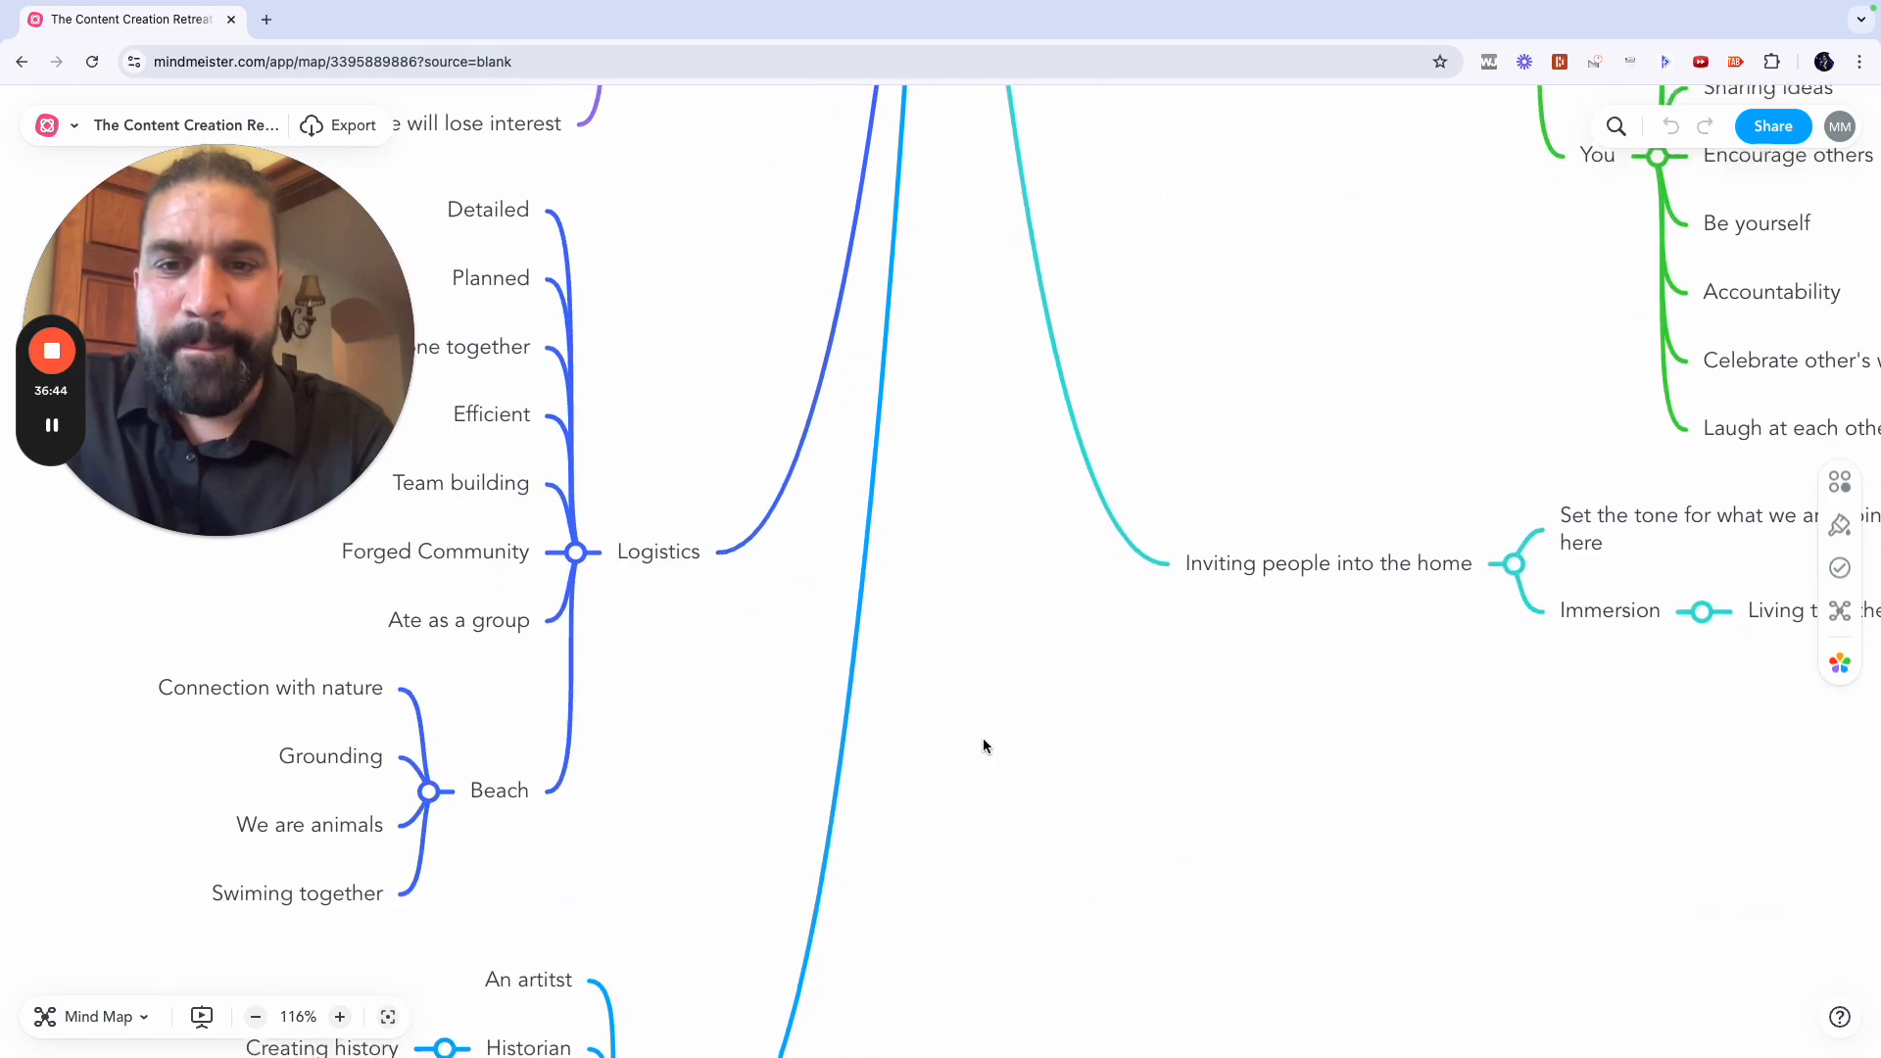
{"action": "scroll", "coordinate": [984, 742], "scroll_direction": "up", "scroll_amount": 14}
{"action": "scroll", "coordinate": [984, 738], "scroll_direction": "left", "scroll_amount": 4}
{"action": "scroll", "coordinate": [984, 737], "scroll_direction": "up", "scroll_amount": 4}
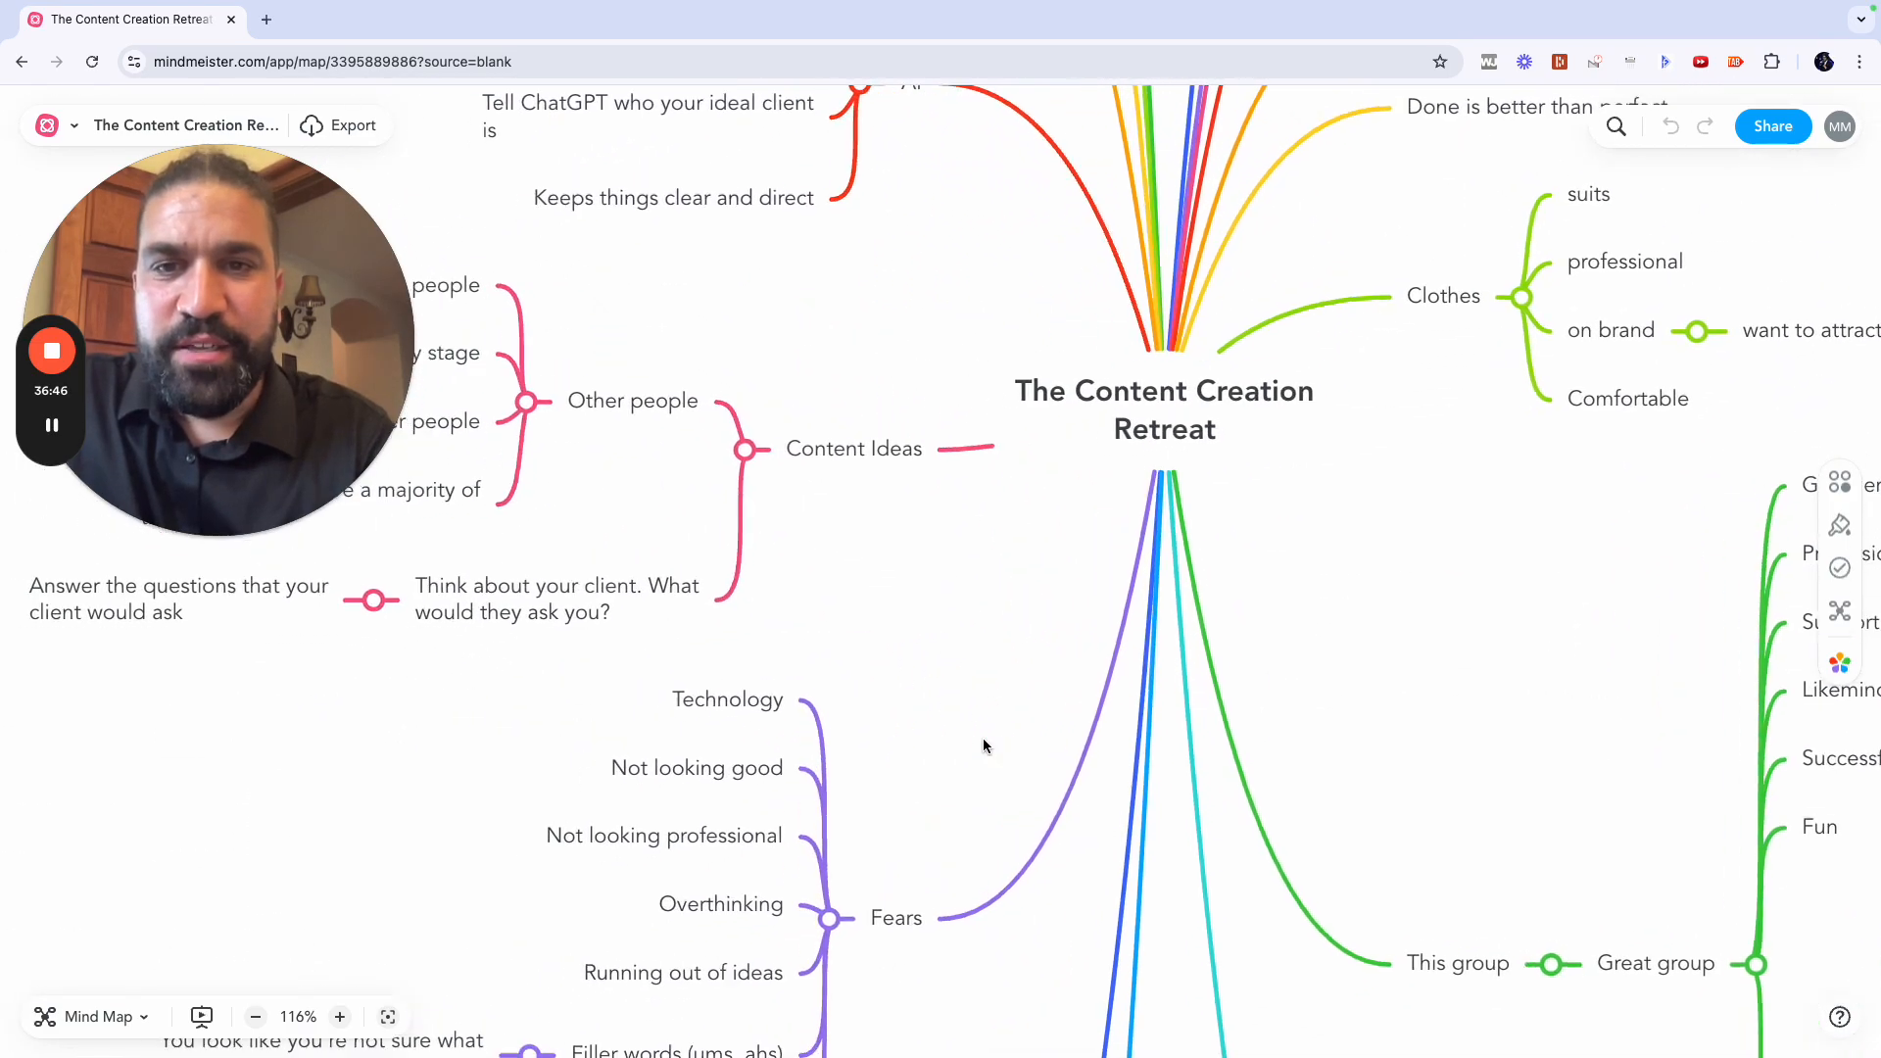
Step: Review the Teleprompters, Post, Add value and Clothes branches, down to "Inviting people into the home"
{"action": "scroll", "coordinate": [983, 737], "scroll_direction": "down", "scroll_amount": 7}
{"action": "scroll", "coordinate": [983, 745], "scroll_direction": "up", "scroll_amount": 15}
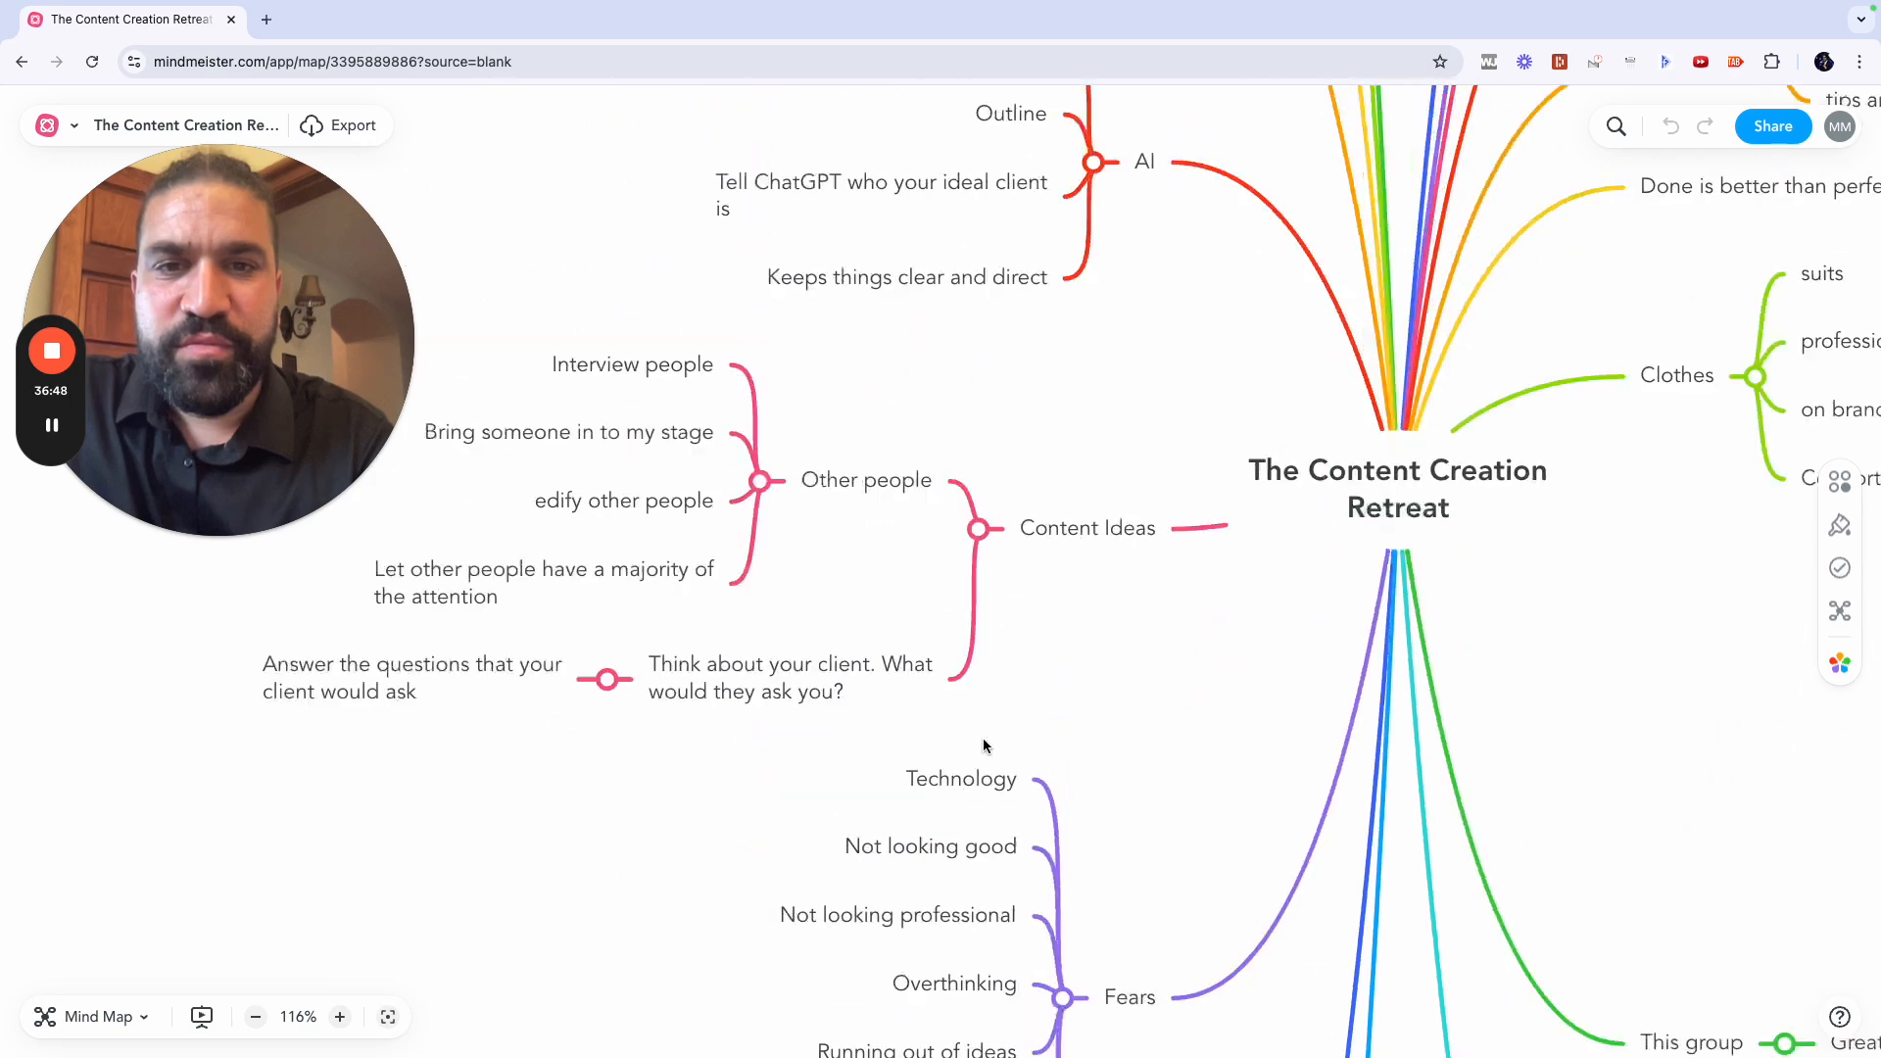
{"action": "scroll", "coordinate": [983, 745], "scroll_direction": "right", "scroll_amount": 4}
{"action": "scroll", "coordinate": [984, 744], "scroll_direction": "up", "scroll_amount": 6}
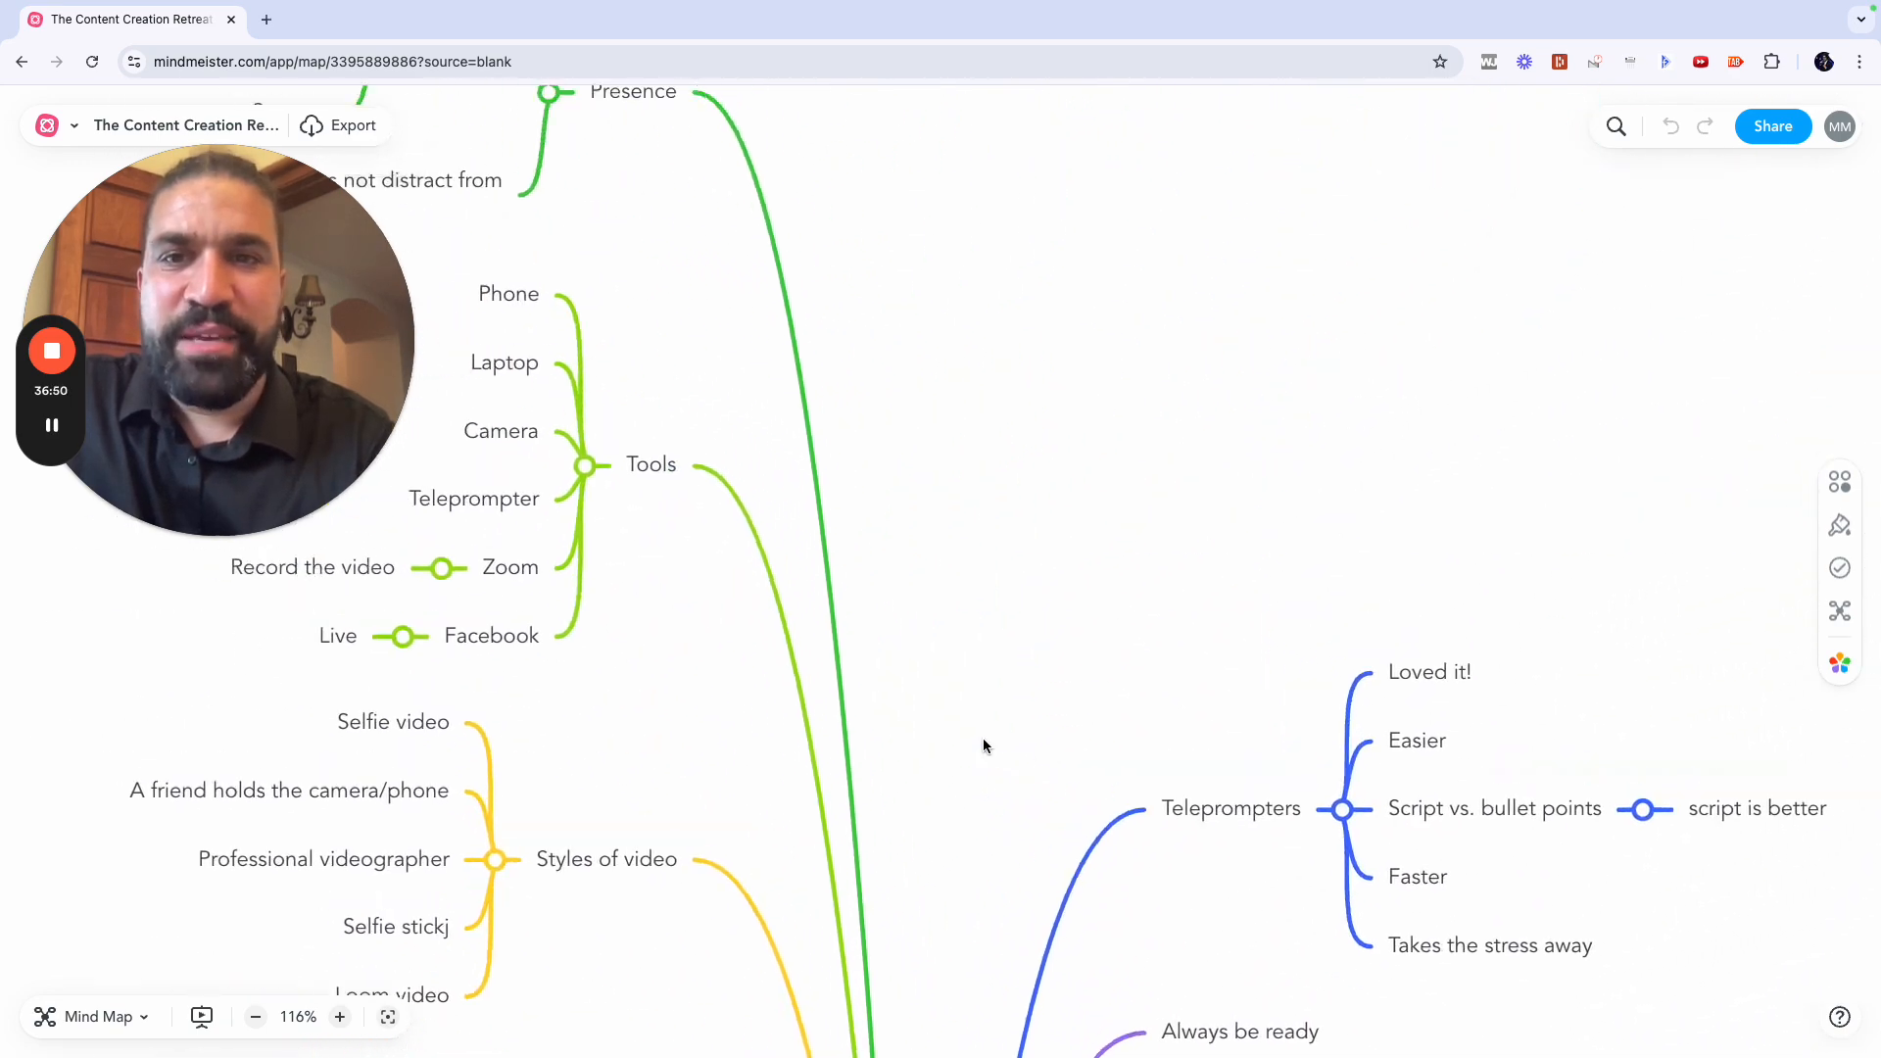
{"action": "scroll", "coordinate": [983, 745], "scroll_direction": "down", "scroll_amount": 3}
{"action": "scroll", "coordinate": [984, 744], "scroll_direction": "down", "scroll_amount": 10}
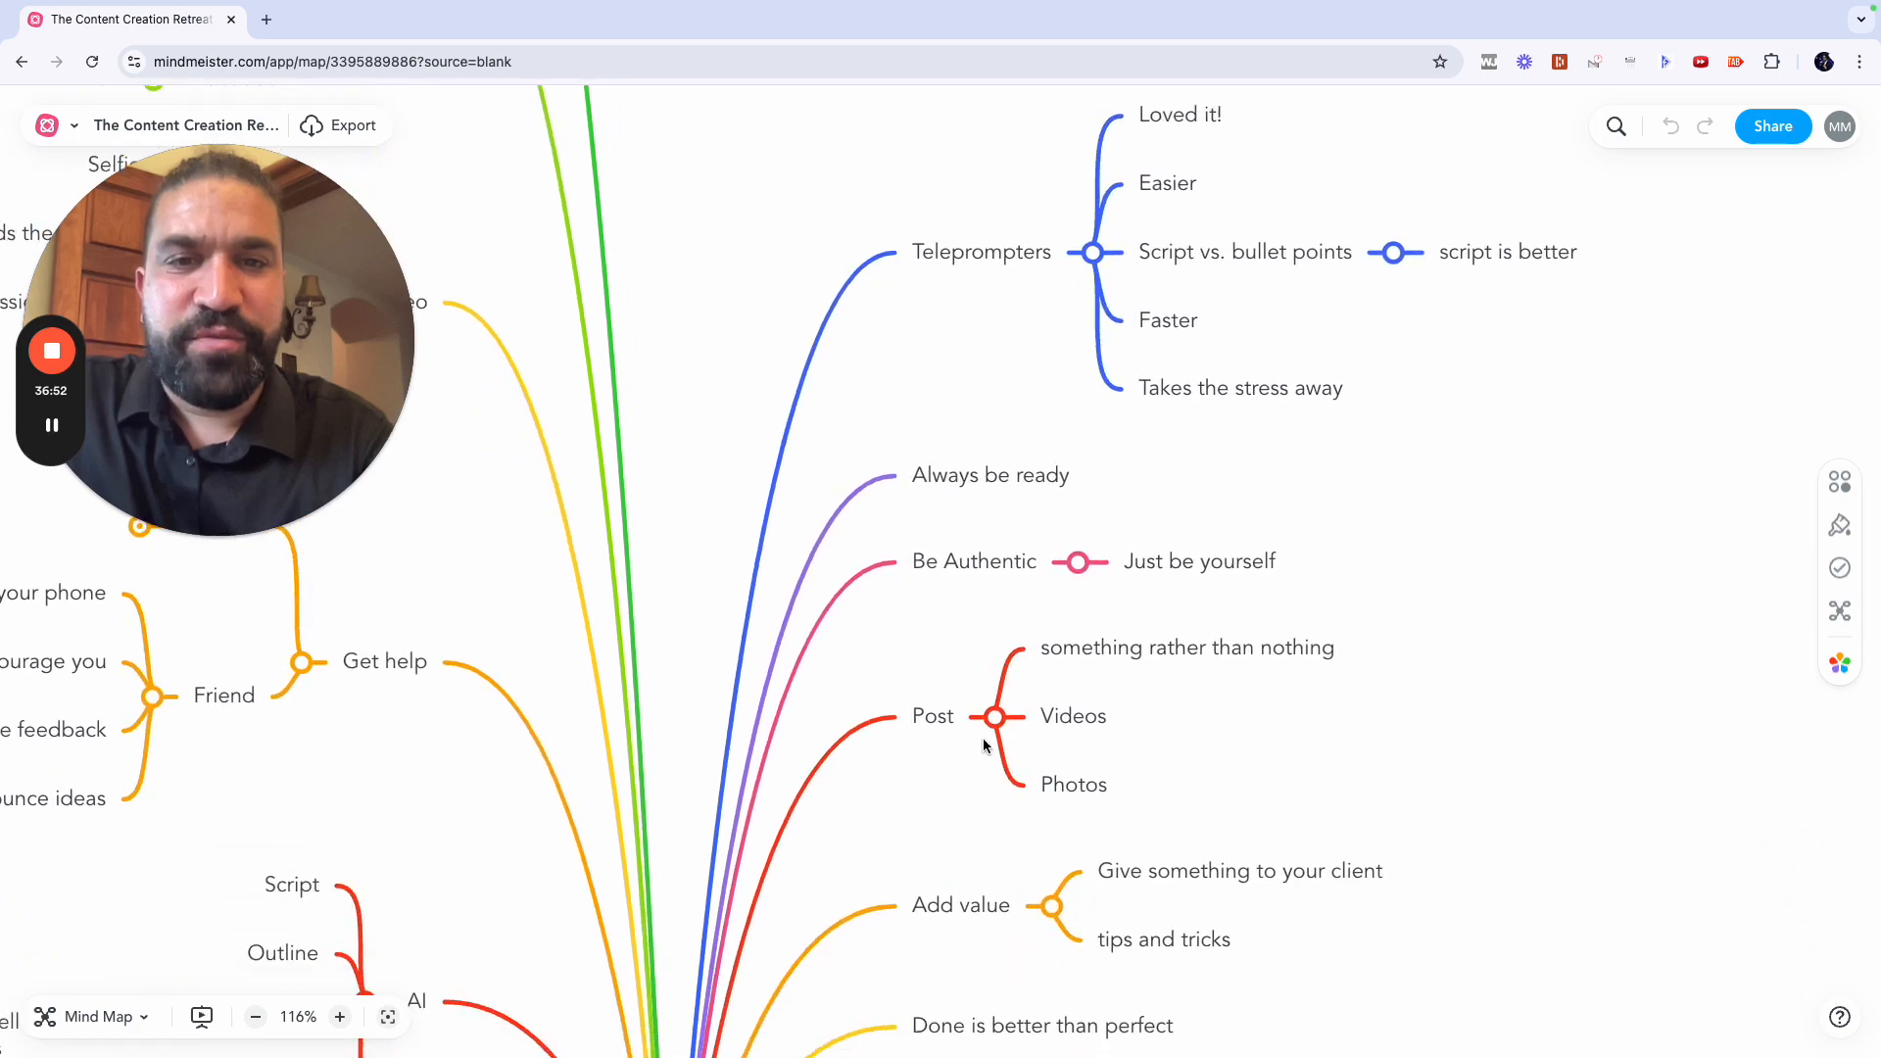
{"action": "scroll", "coordinate": [984, 744], "scroll_direction": "down", "scroll_amount": 15}
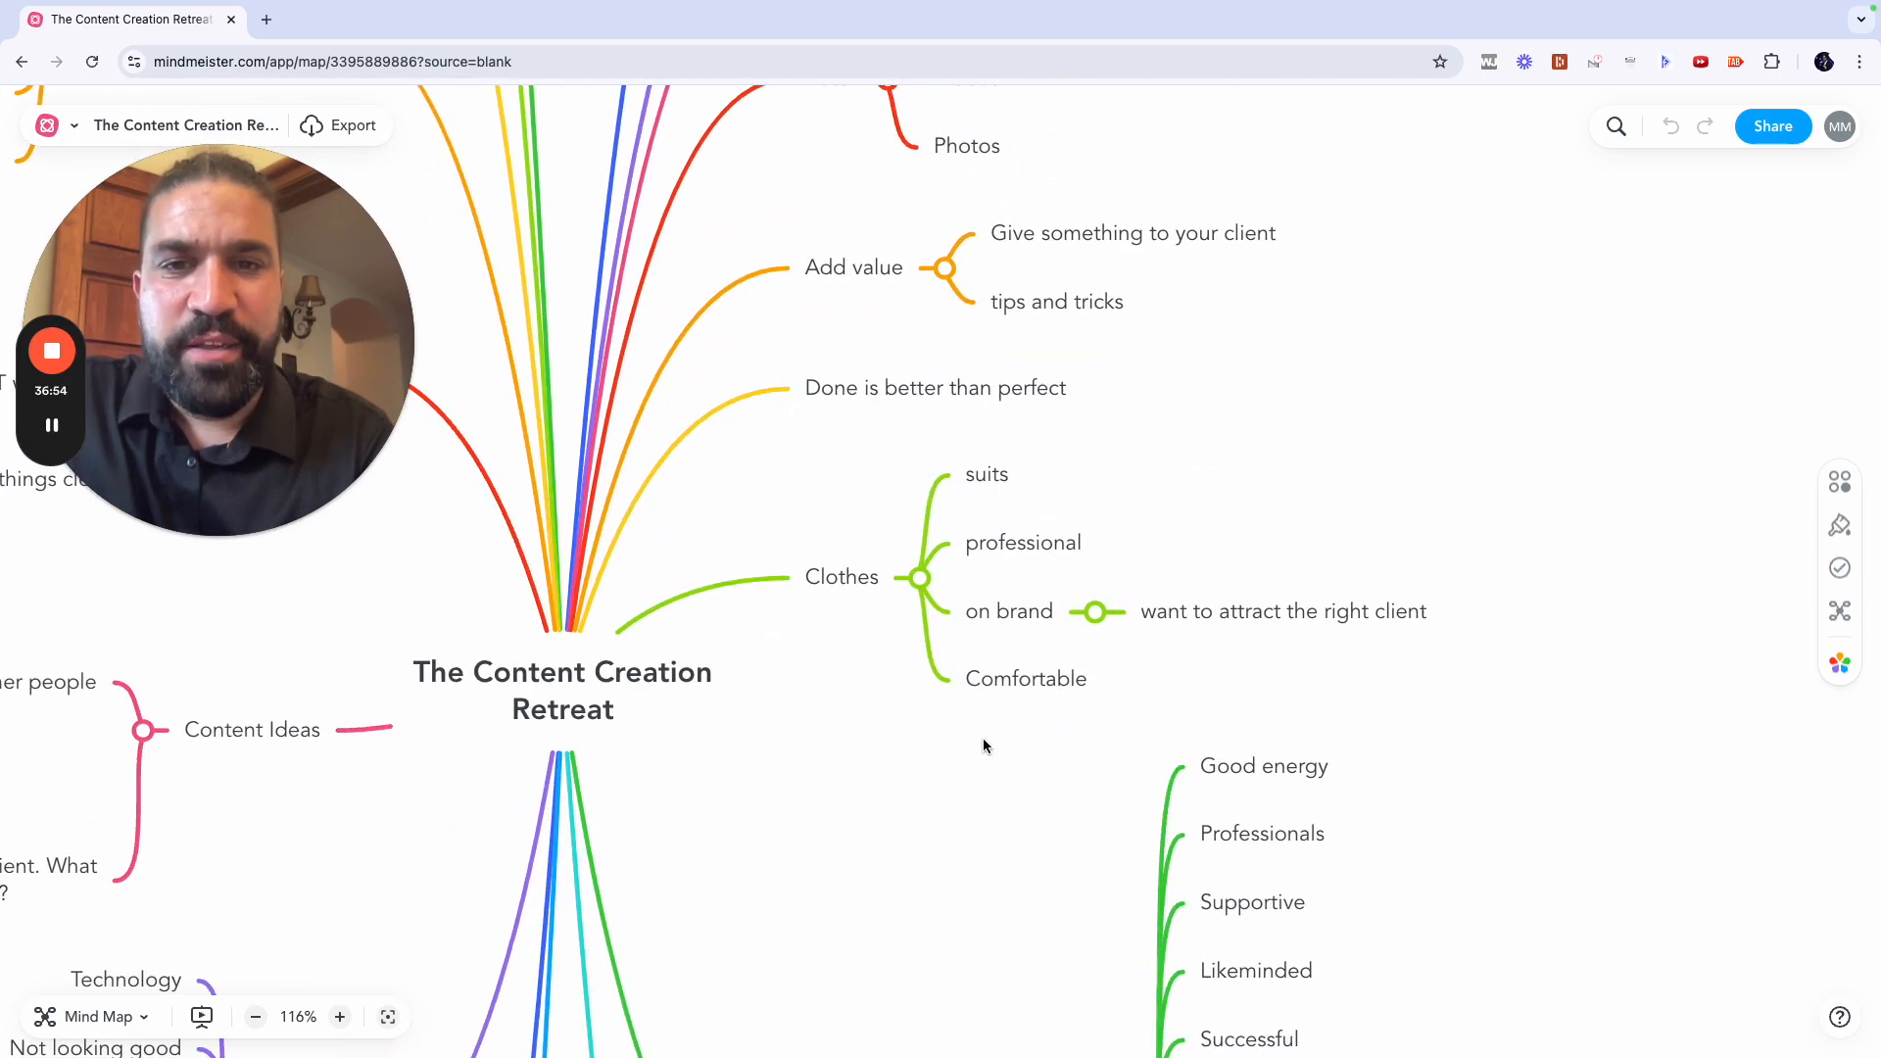
{"action": "scroll", "coordinate": [984, 745], "scroll_direction": "left", "scroll_amount": 8}
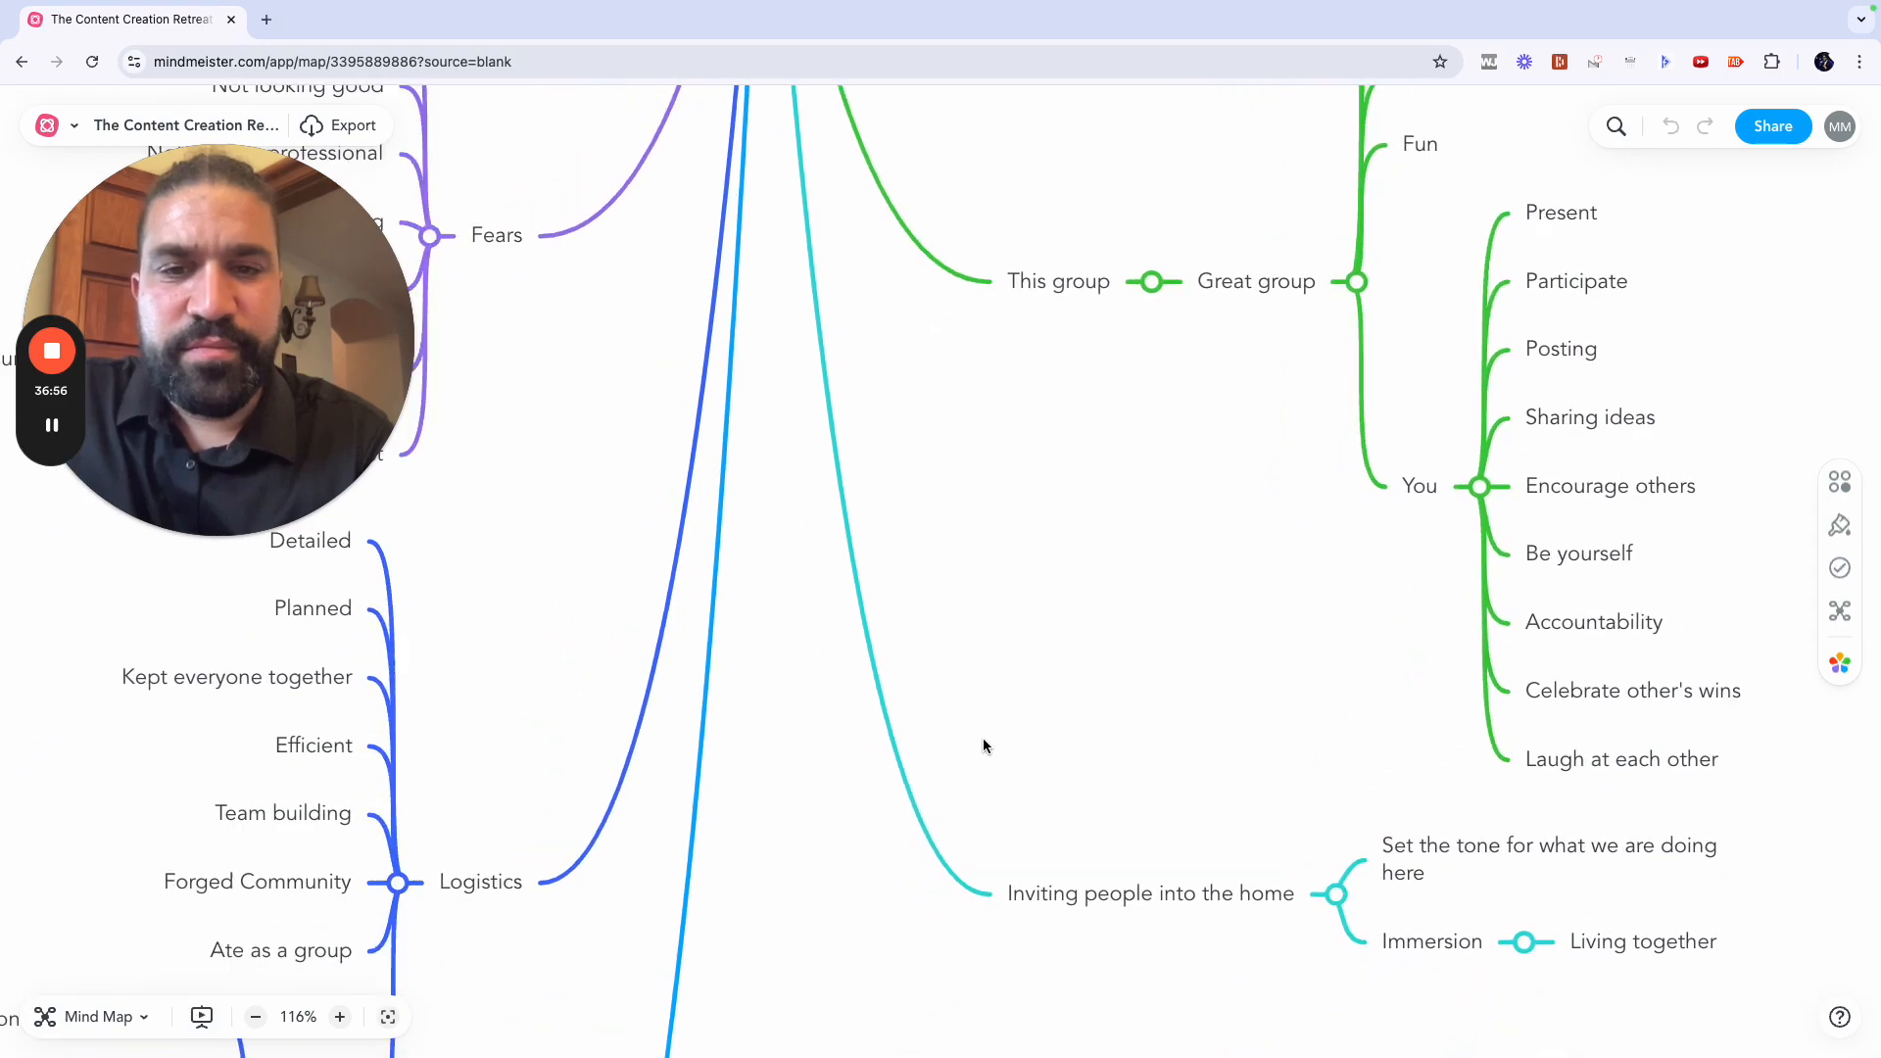
Step: Examine the Fears, Content Ideas, AI, Get help, Styles of video and Tools branches of the mind map
{"action": "scroll", "coordinate": [984, 744], "scroll_direction": "up", "scroll_amount": 8}
{"action": "scroll", "coordinate": [983, 744], "scroll_direction": "left", "scroll_amount": 4}
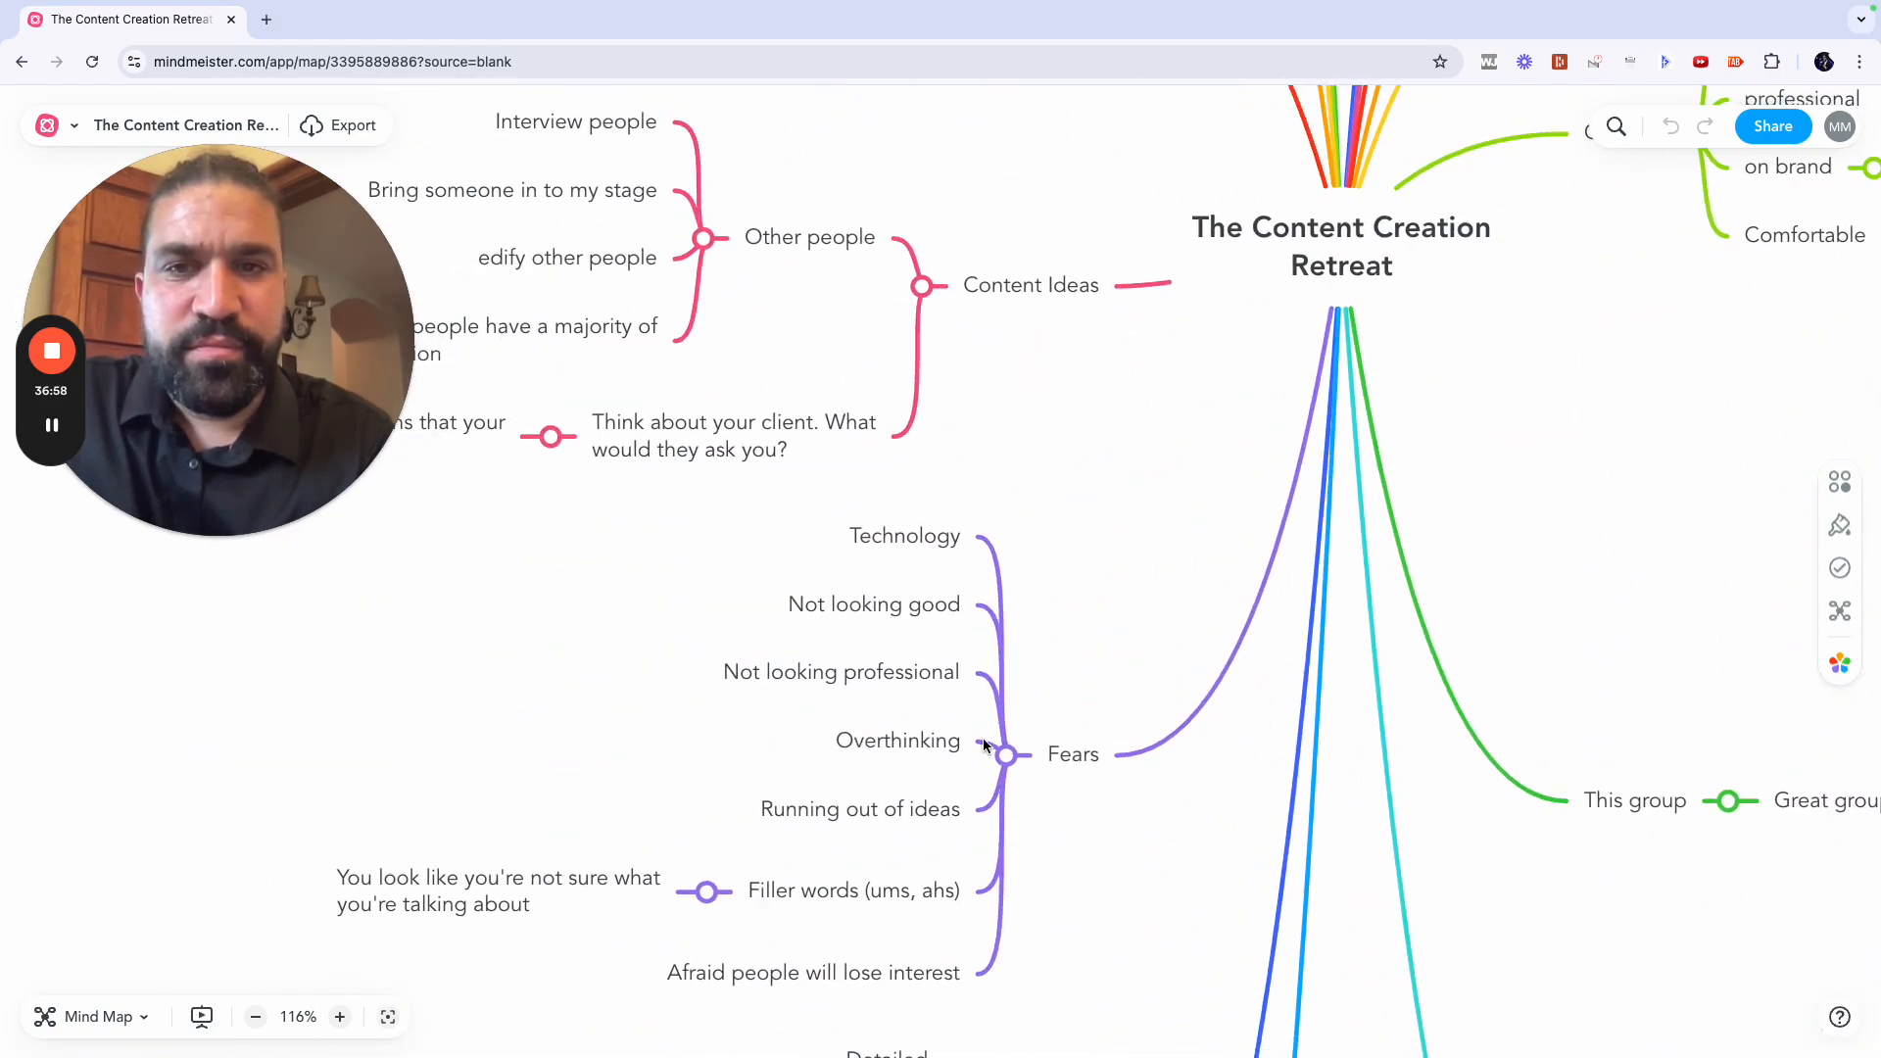
{"action": "scroll", "coordinate": [984, 745], "scroll_direction": "up", "scroll_amount": 9}
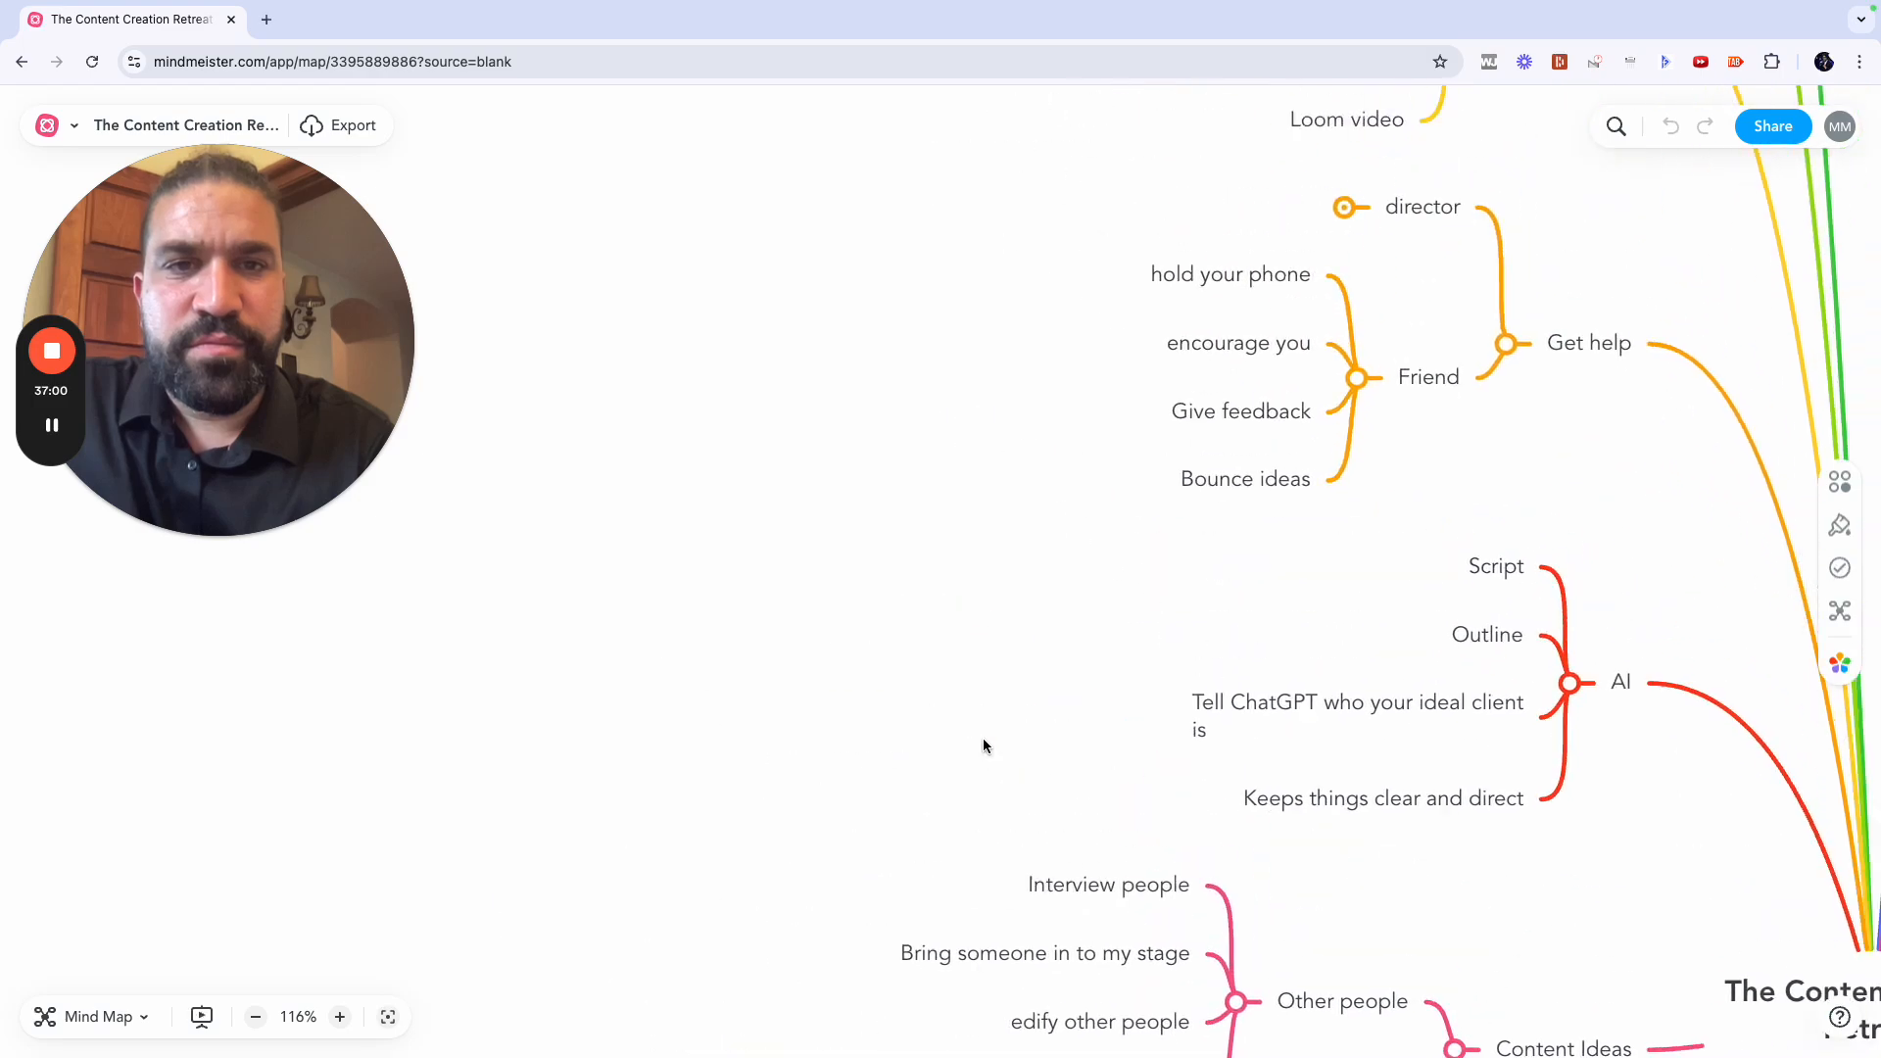
{"action": "scroll", "coordinate": [984, 745], "scroll_direction": "right", "scroll_amount": 3}
{"action": "scroll", "coordinate": [984, 745], "scroll_direction": "up", "scroll_amount": 5}
{"action": "scroll", "coordinate": [984, 744], "scroll_direction": "right", "scroll_amount": 2}
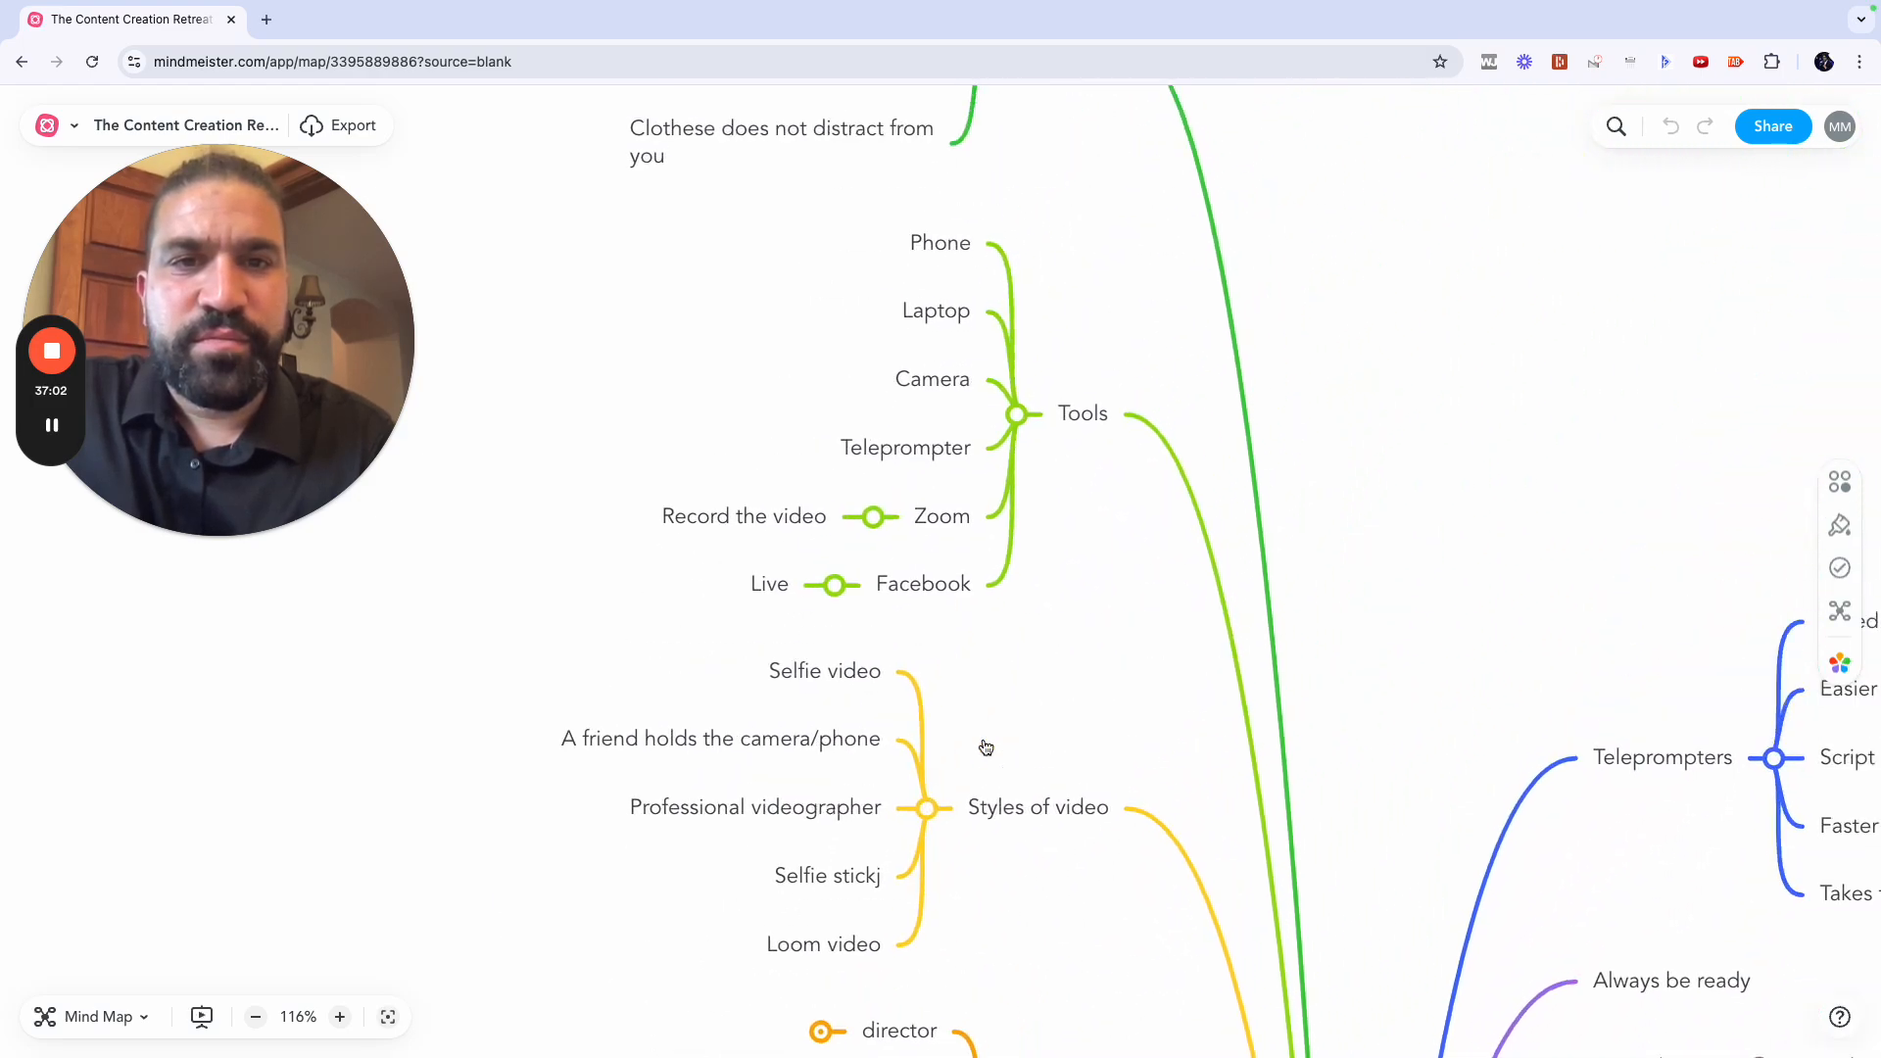
{"action": "scroll", "coordinate": [983, 745], "scroll_direction": "down", "scroll_amount": 15}
{"action": "scroll", "coordinate": [984, 745], "scroll_direction": "down", "scroll_amount": 14}
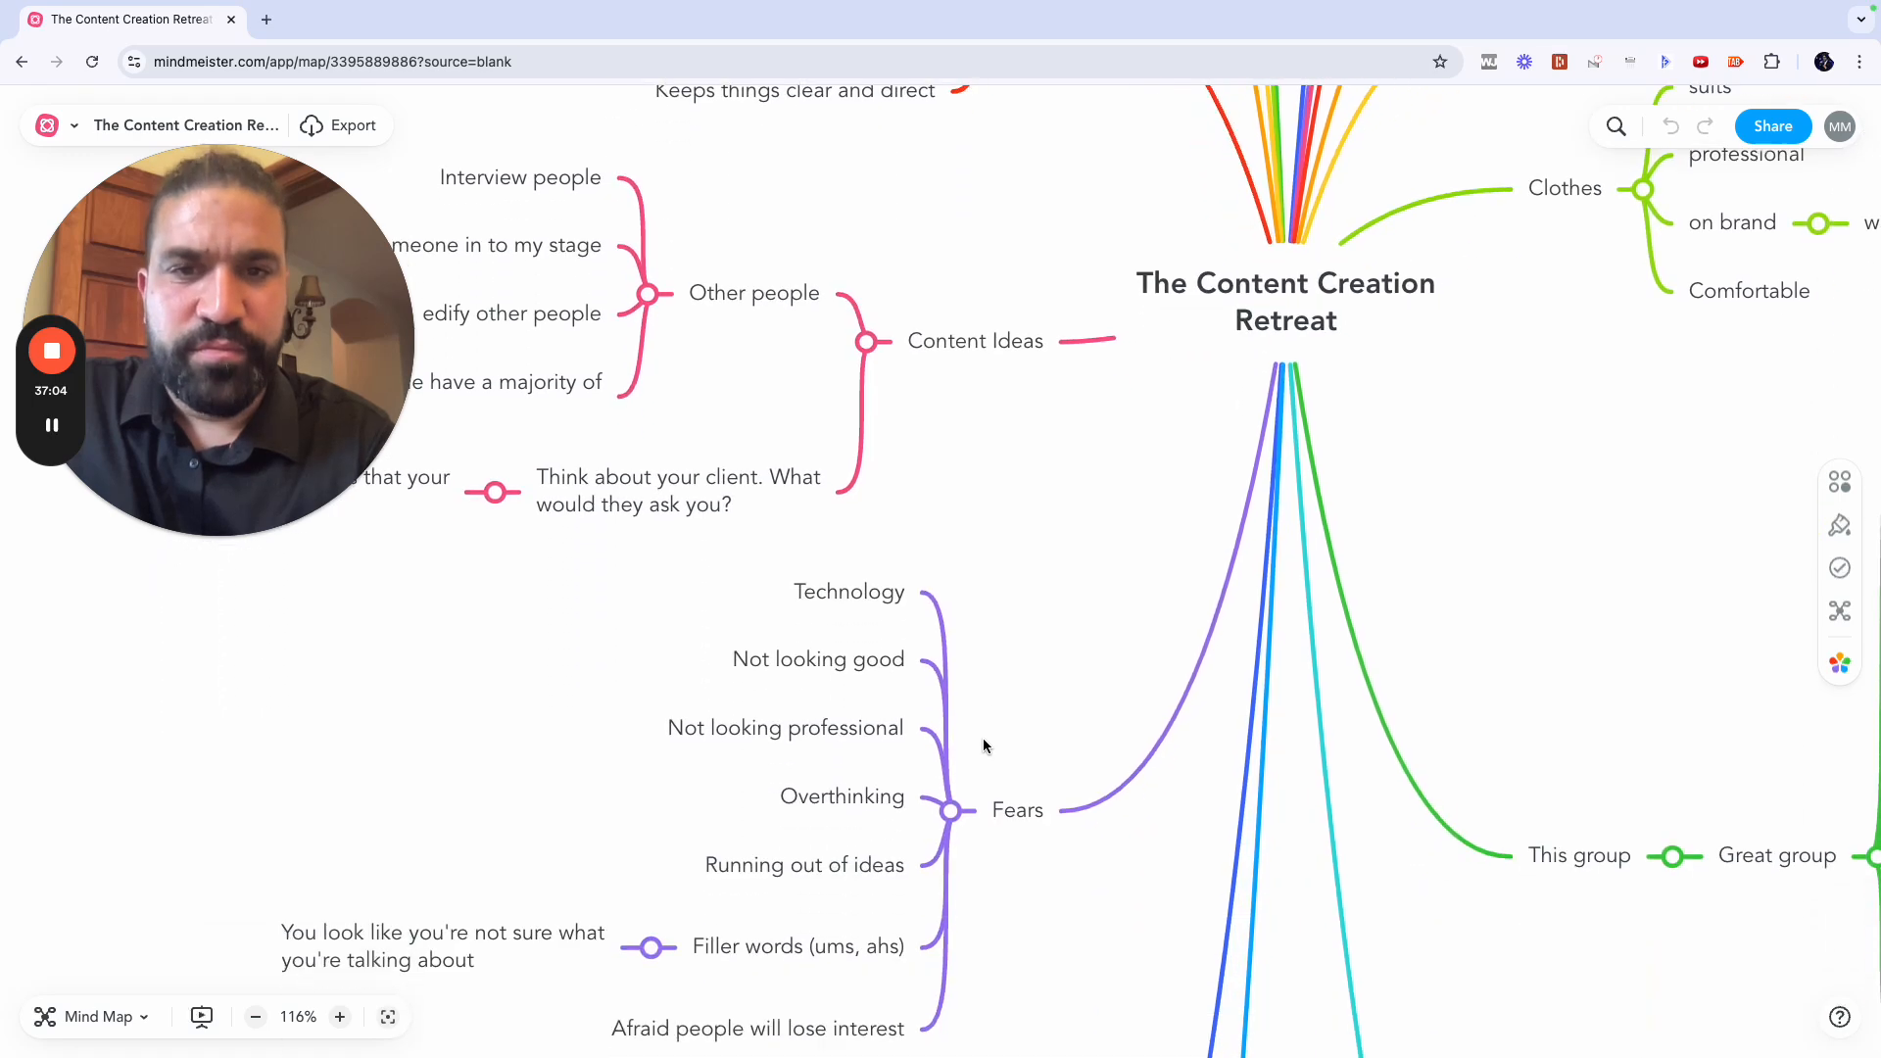
Step: Discard the empty subtopic below "Confident" under the "I am" topic
{"action": "scroll", "coordinate": [984, 745], "scroll_direction": "down", "scroll_amount": 6}
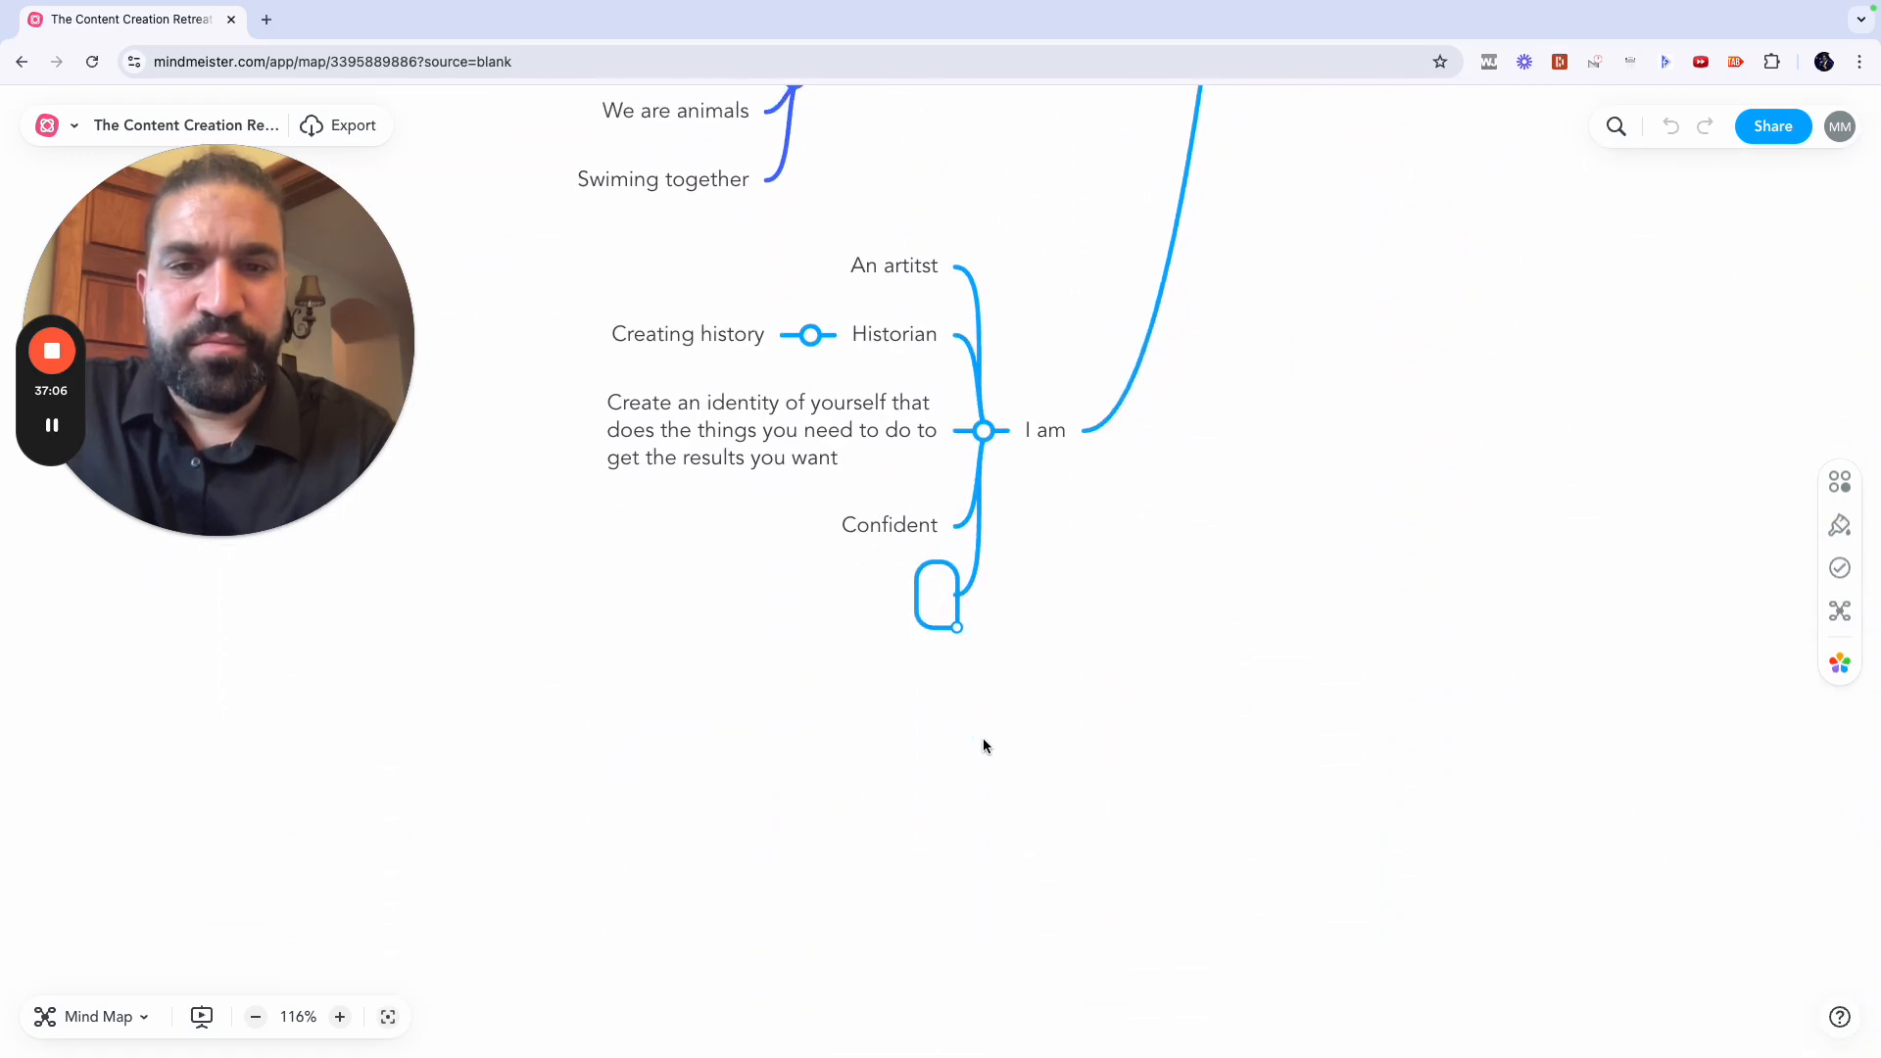
{"action": "scroll", "coordinate": [984, 745], "scroll_direction": "up", "scroll_amount": 11}
{"action": "scroll", "coordinate": [984, 744], "scroll_direction": "right", "scroll_amount": 5}
{"action": "right_click", "coordinate": [984, 755]}
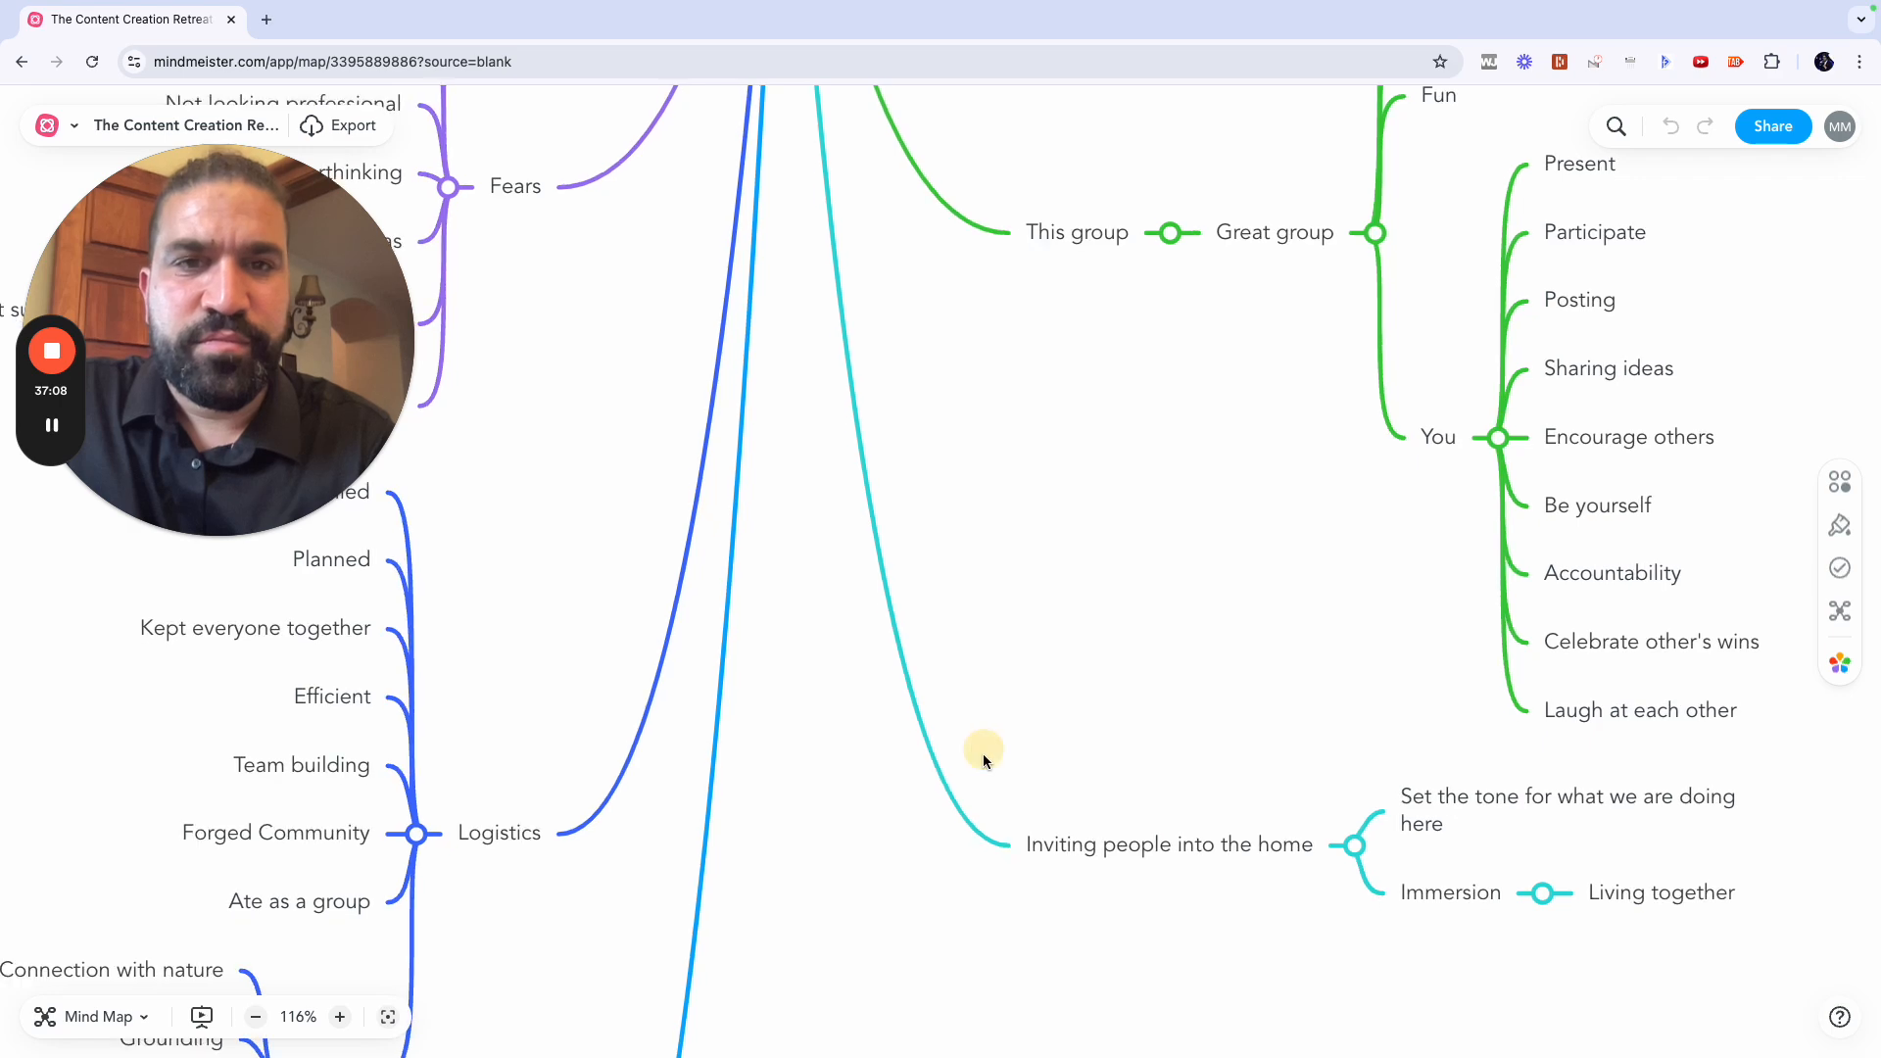
{"action": "left_click", "coordinate": [1245, 596]}
Step: Review the branches from Clothes up through Add value, Post and Teleprompters to Tools and Presence
{"action": "scroll", "coordinate": [1245, 596], "scroll_direction": "up", "scroll_amount": 9}
{"action": "scroll", "coordinate": [1246, 603], "scroll_direction": "up", "scroll_amount": 1}
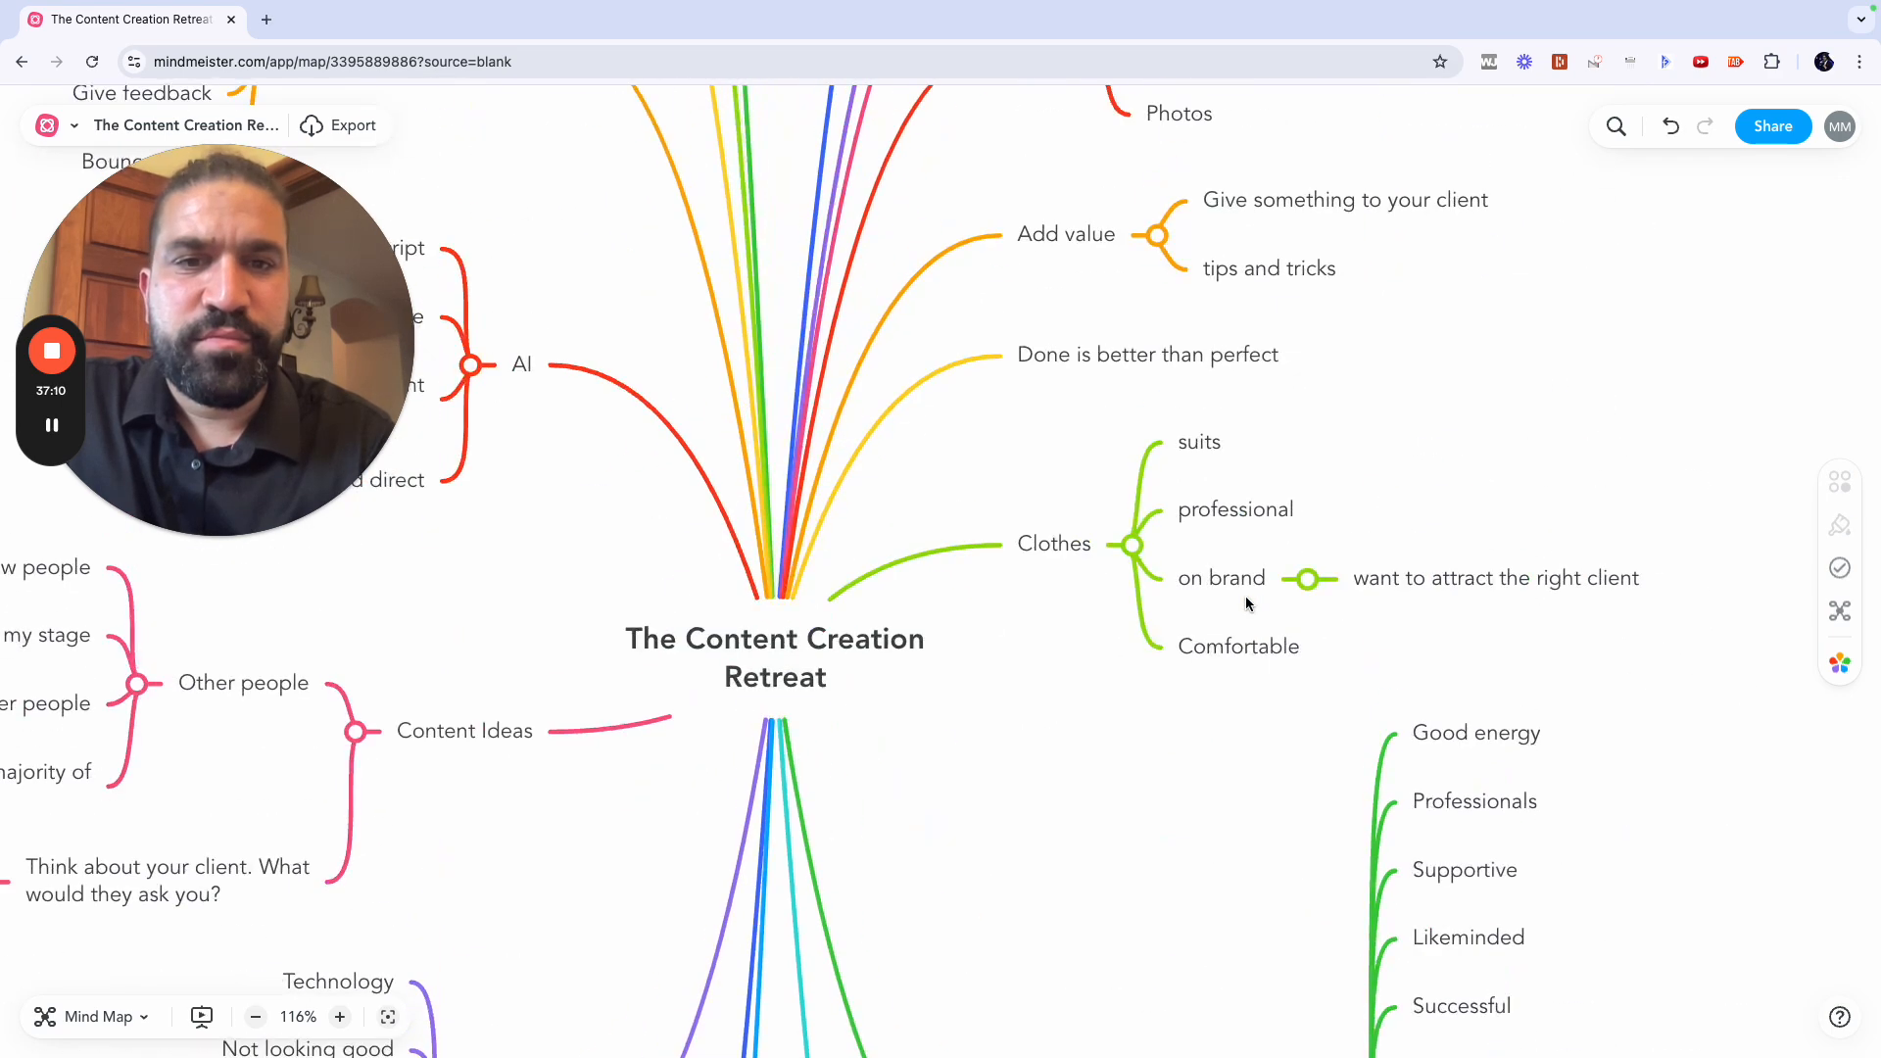
{"action": "scroll", "coordinate": [1246, 603], "scroll_direction": "up", "scroll_amount": 3}
{"action": "scroll", "coordinate": [1246, 602], "scroll_direction": "up", "scroll_amount": 6}
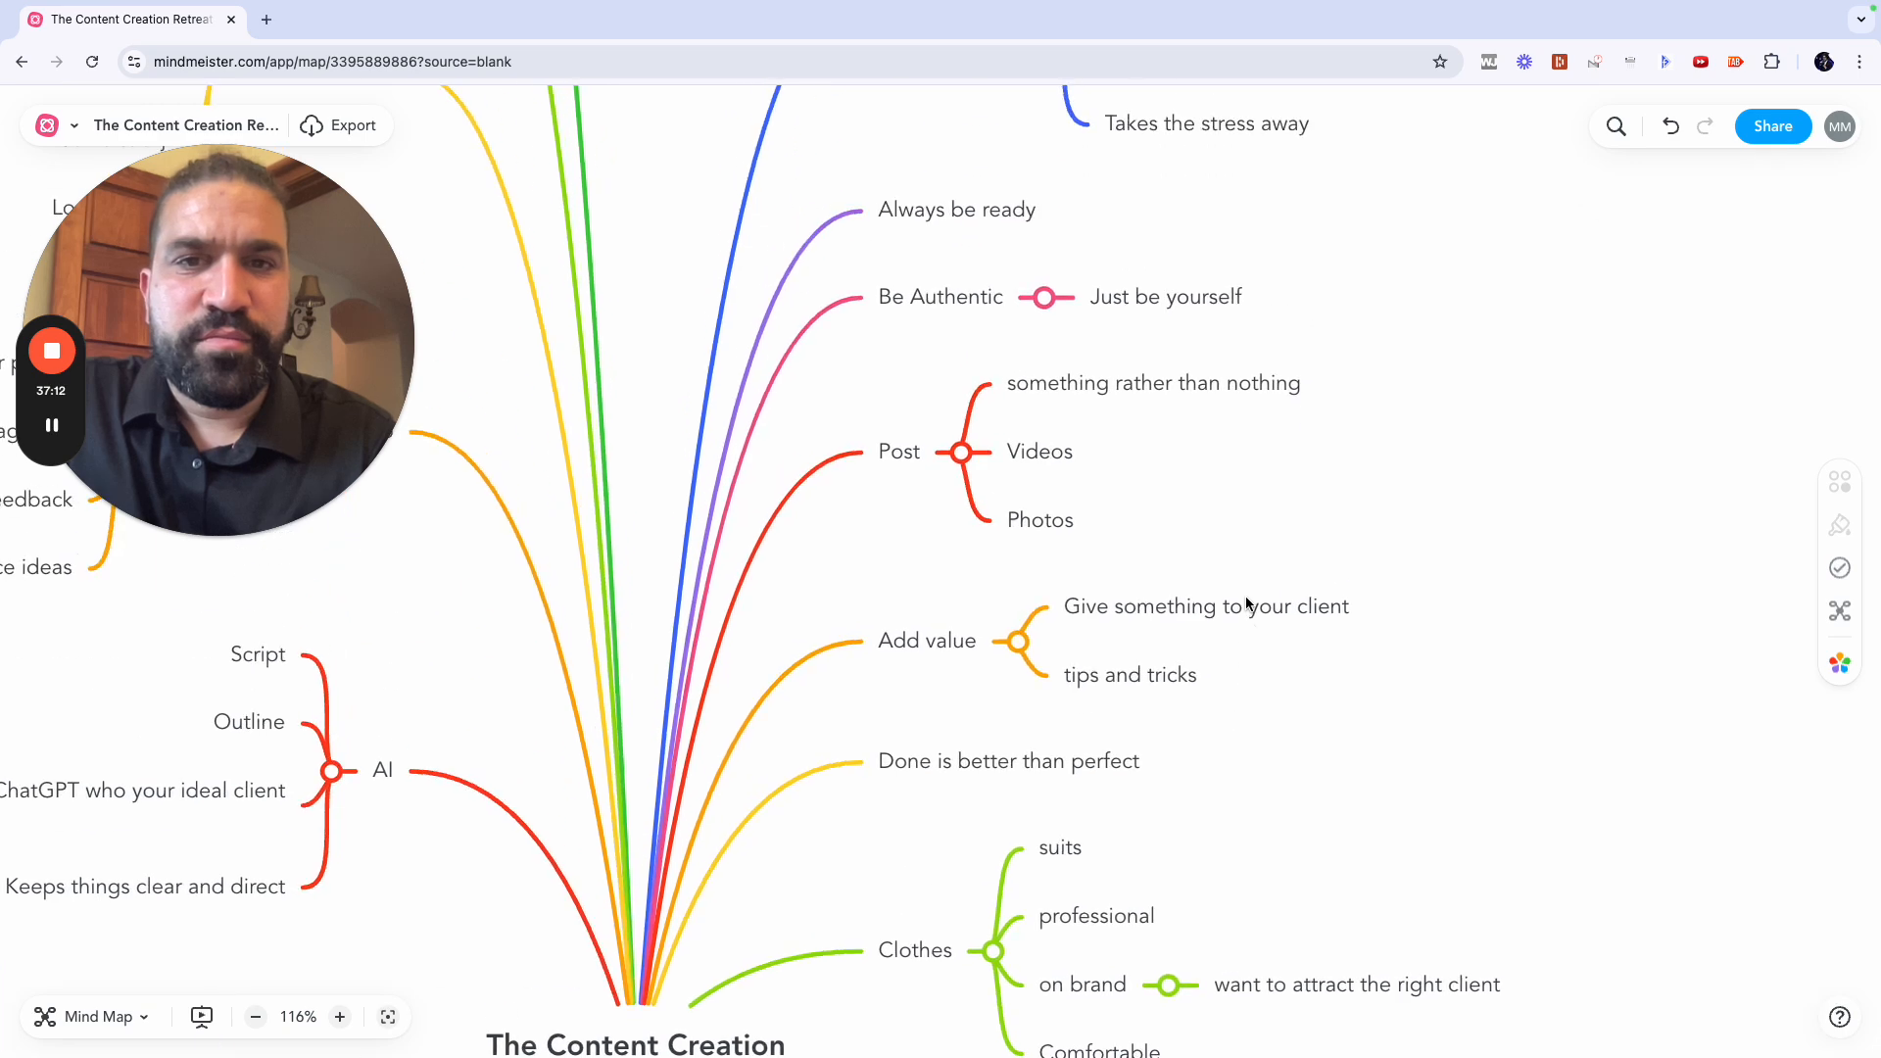
{"action": "scroll", "coordinate": [1246, 603], "scroll_direction": "up", "scroll_amount": 5}
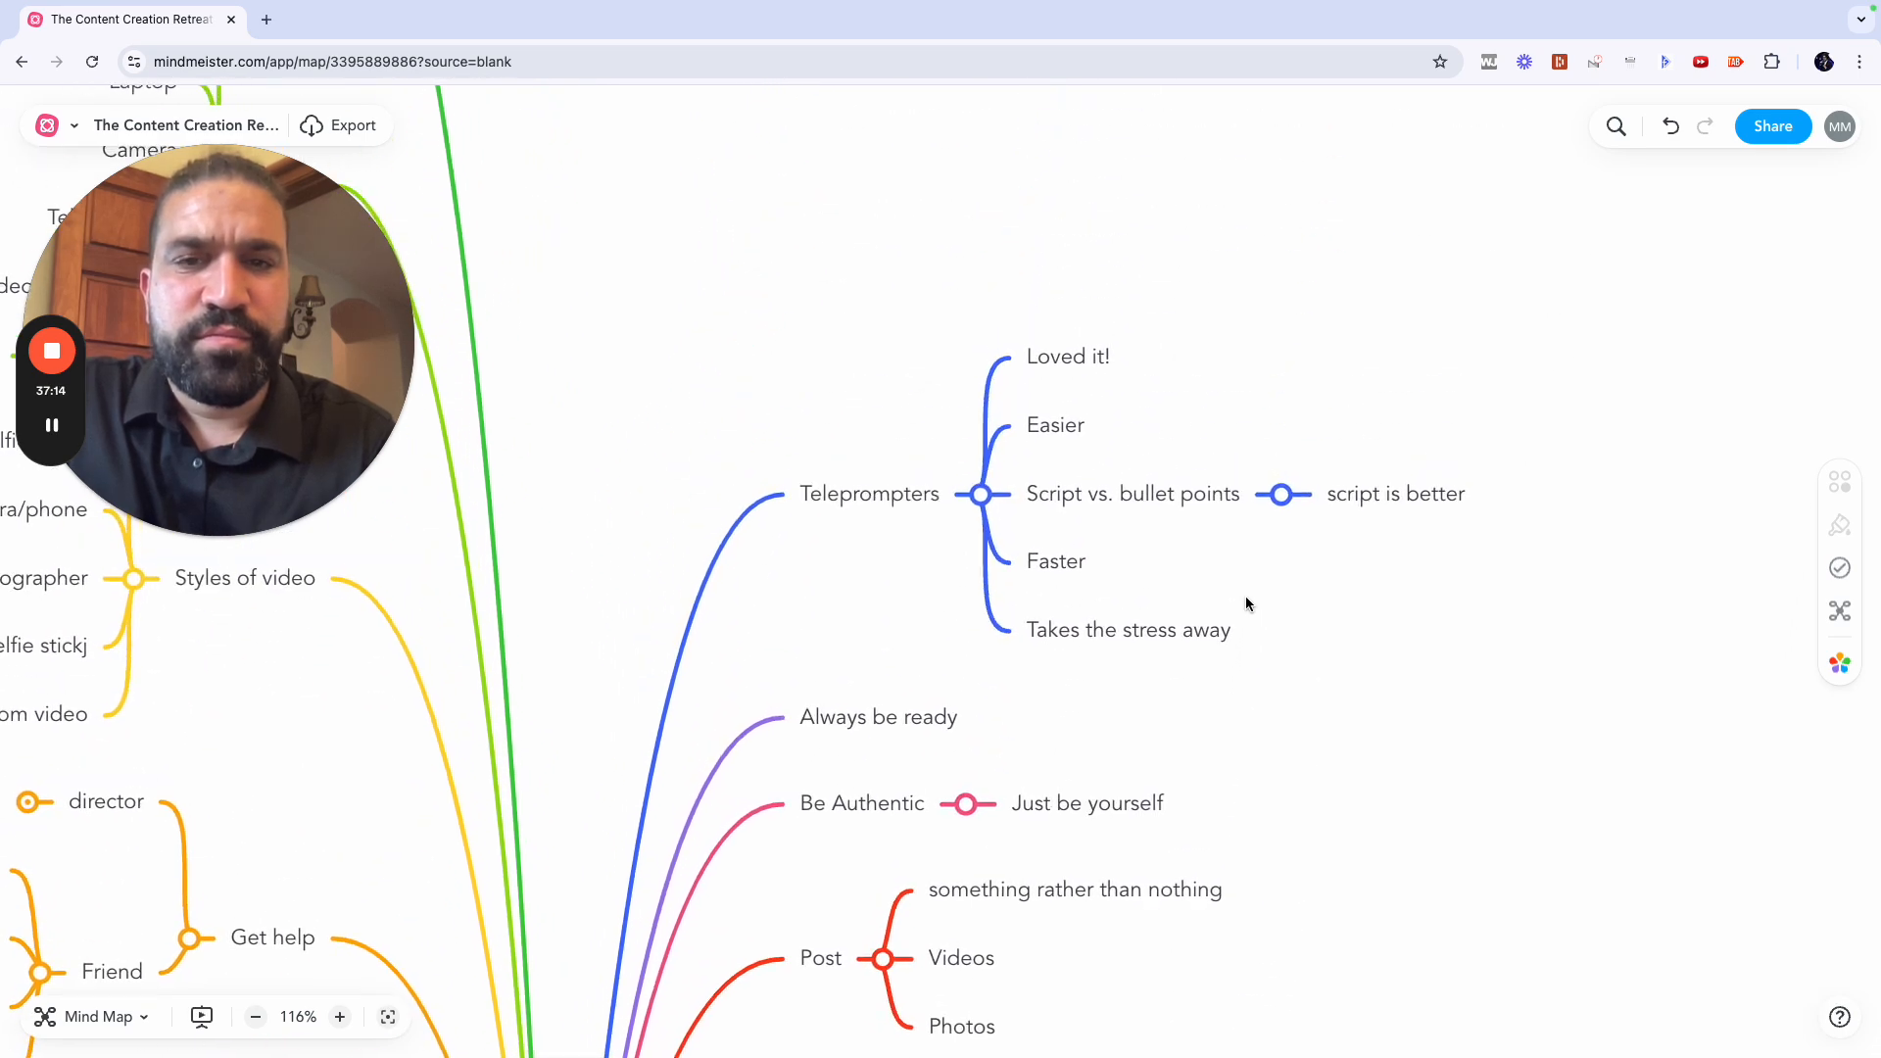
{"action": "scroll", "coordinate": [1246, 603], "scroll_direction": "left", "scroll_amount": 3}
{"action": "scroll", "coordinate": [1246, 603], "scroll_direction": "up", "scroll_amount": 3}
{"action": "scroll", "coordinate": [1246, 603], "scroll_direction": "left", "scroll_amount": 5}
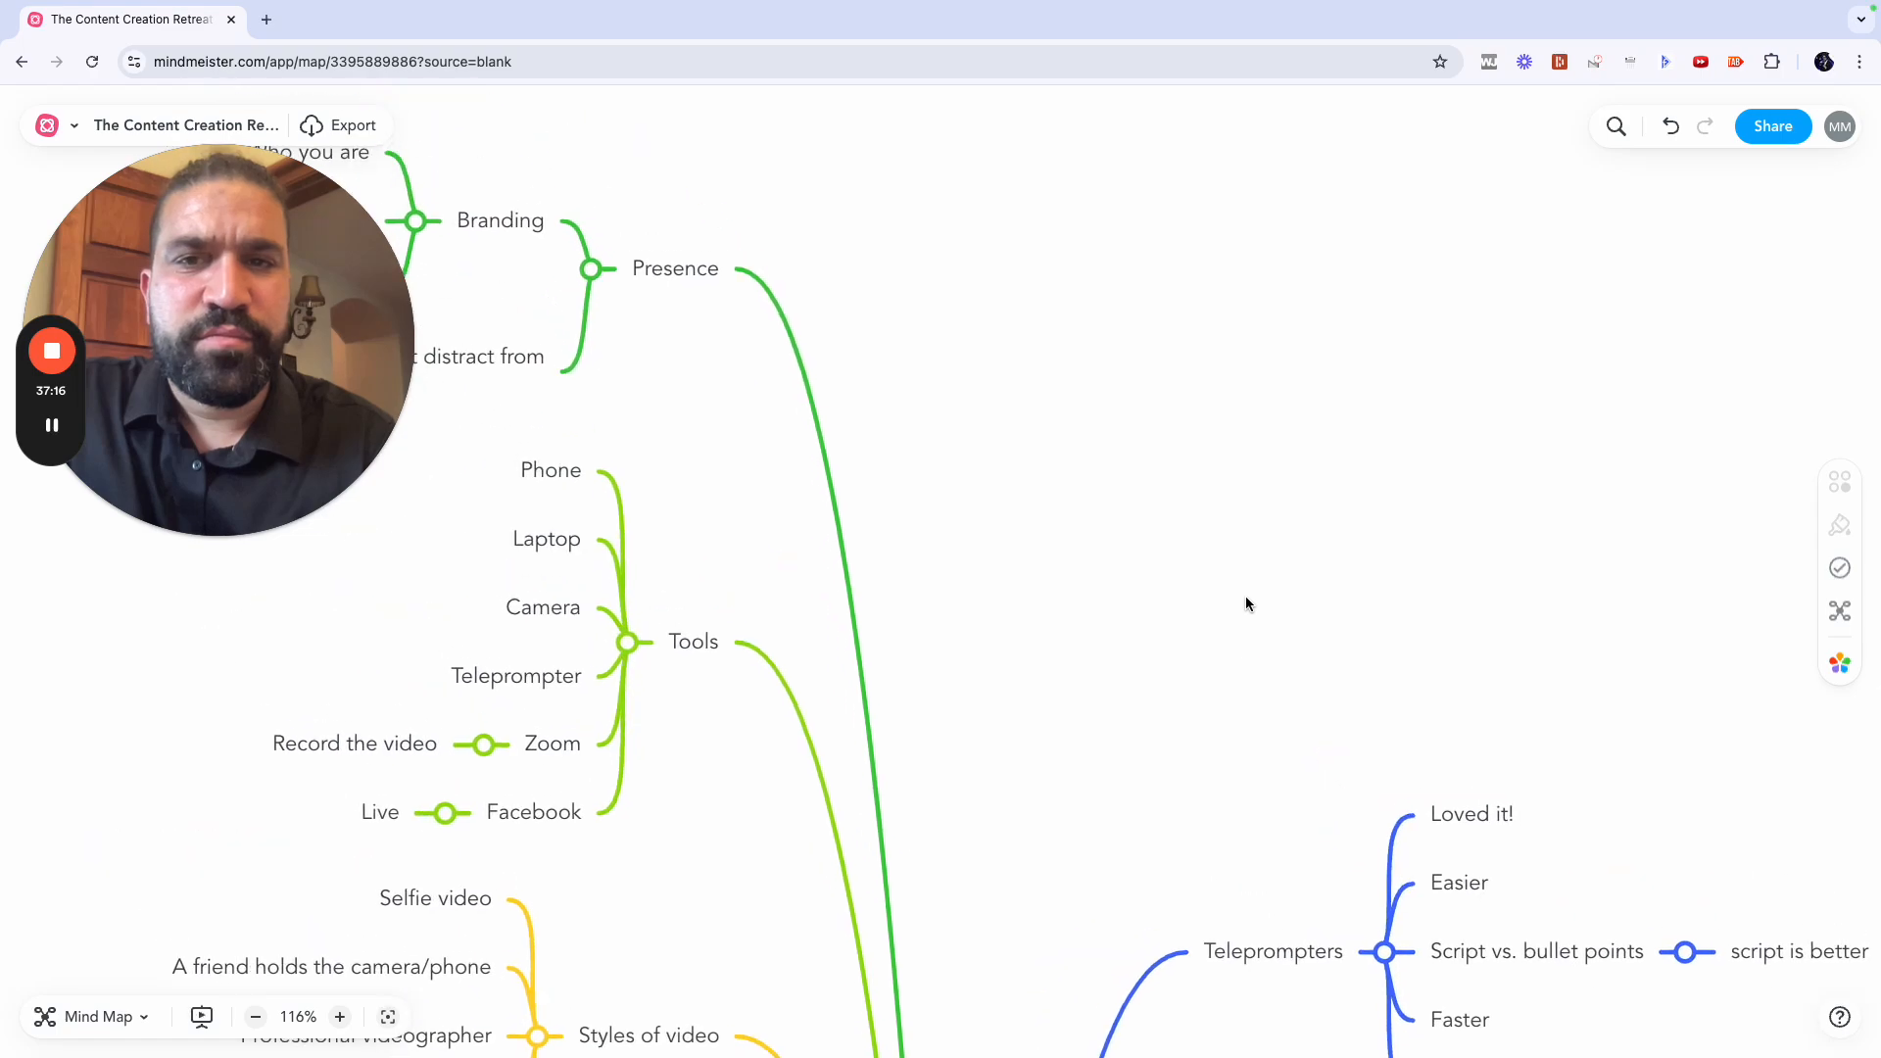
Step: Review the AI, Content Ideas, Logistics, Beach and "I am" branches, returning past Fears to the central topic
{"action": "scroll", "coordinate": [1246, 602], "scroll_direction": "down", "scroll_amount": 12}
{"action": "scroll", "coordinate": [1246, 603], "scroll_direction": "down", "scroll_amount": 18}
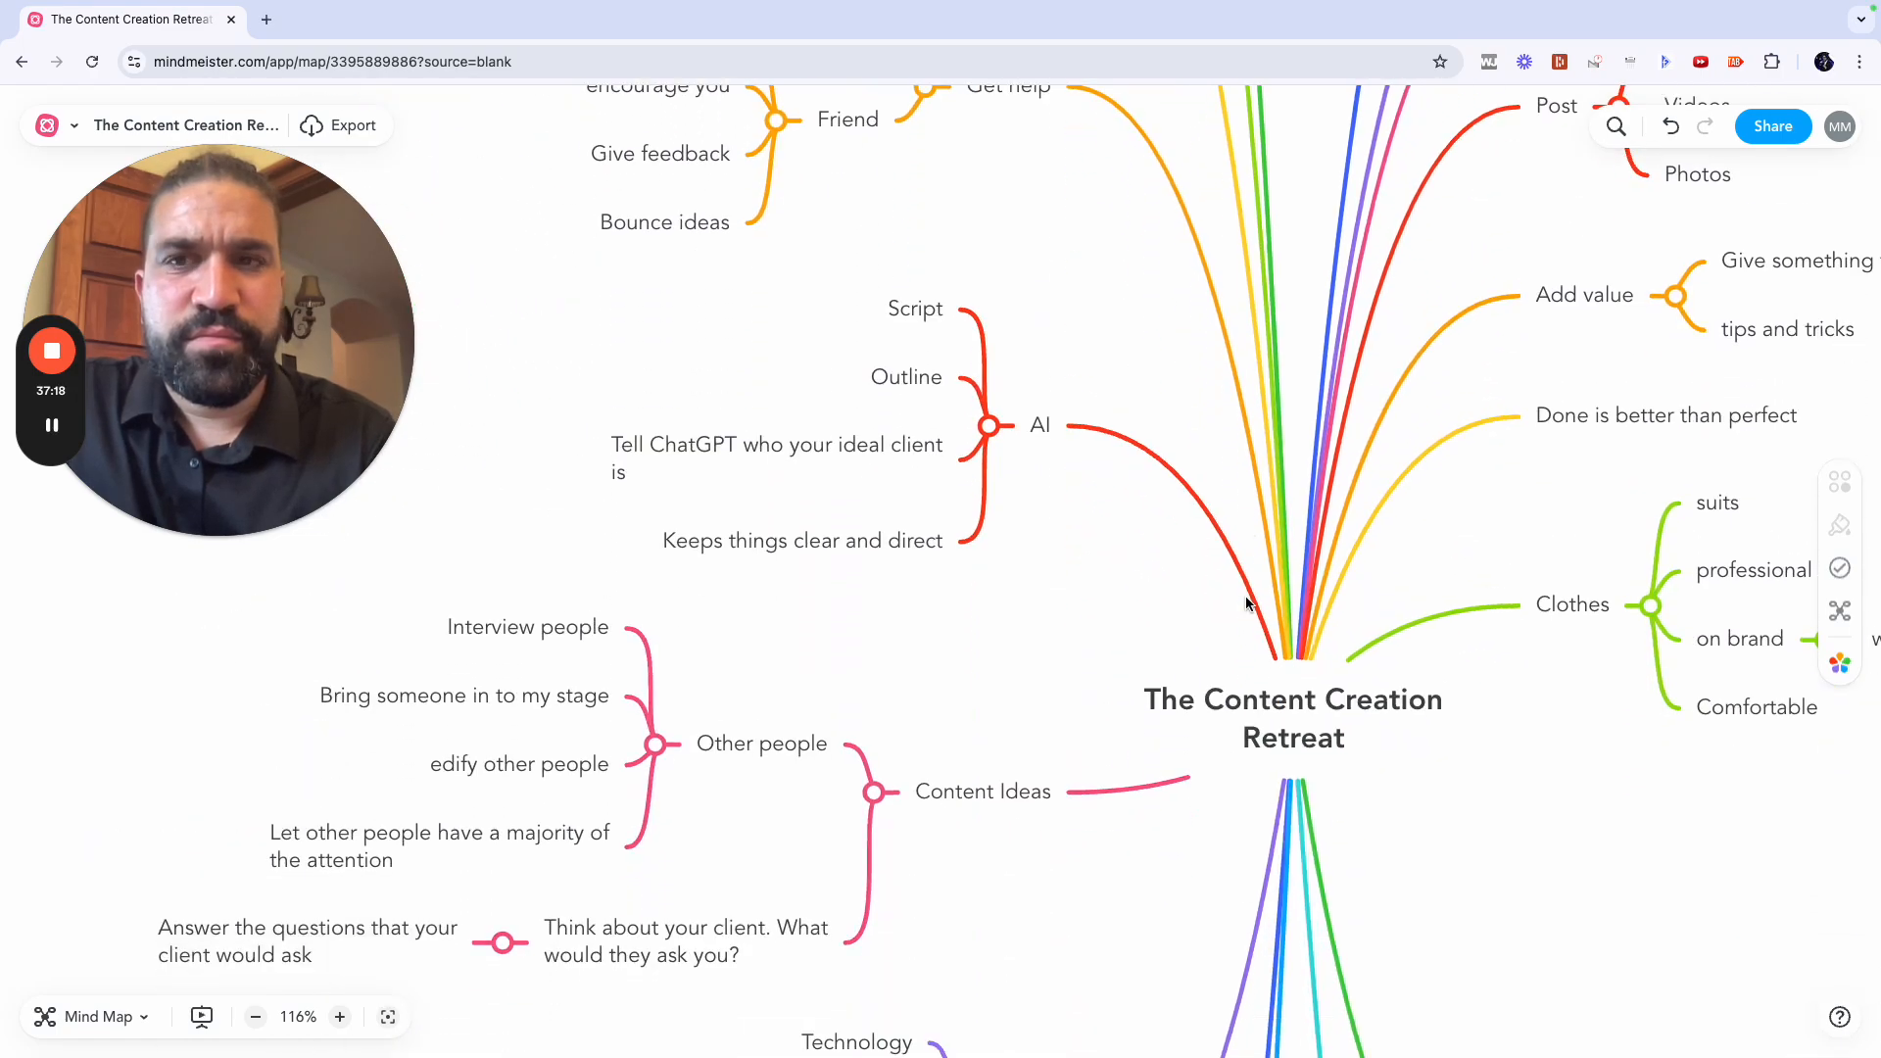
{"action": "scroll", "coordinate": [1246, 603], "scroll_direction": "left", "scroll_amount": 2}
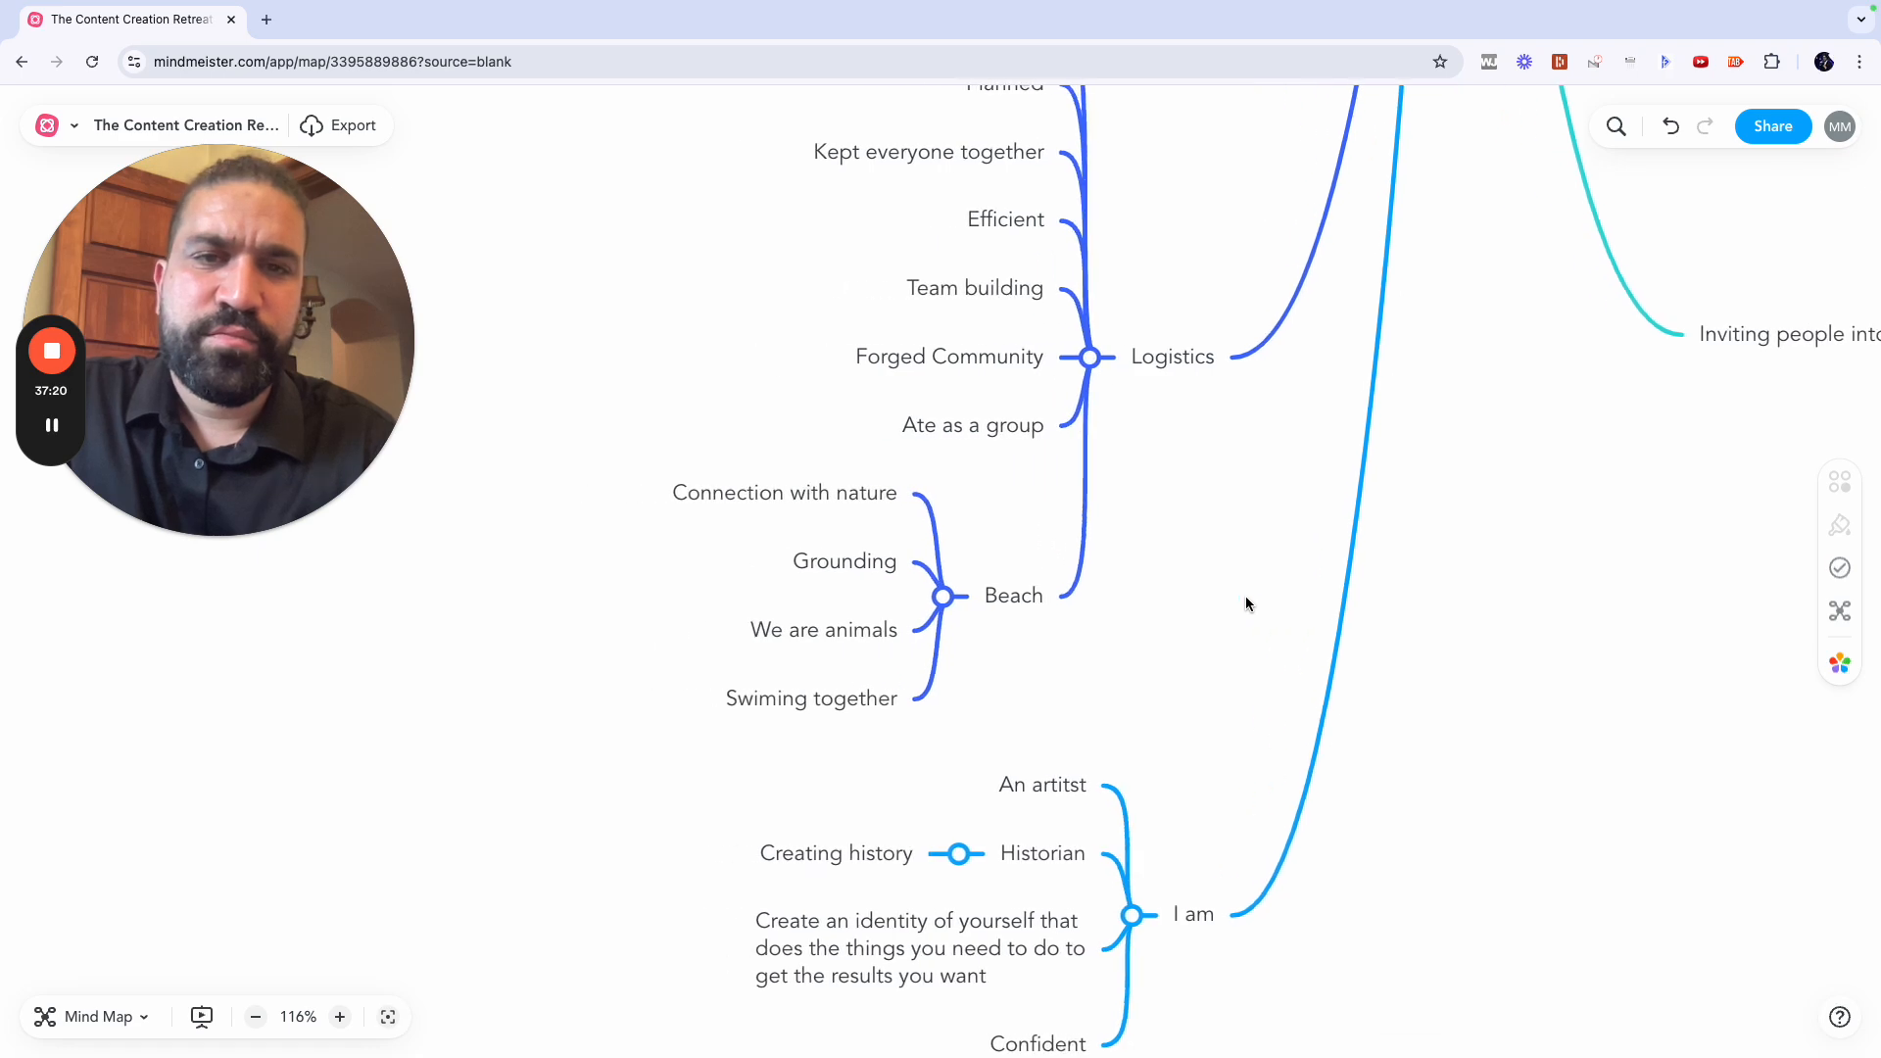
{"action": "scroll", "coordinate": [1246, 602], "scroll_direction": "down", "scroll_amount": 7}
{"action": "scroll", "coordinate": [1246, 602], "scroll_direction": "up", "scroll_amount": 19}
{"action": "scroll", "coordinate": [1246, 602], "scroll_direction": "right", "scroll_amount": 2}
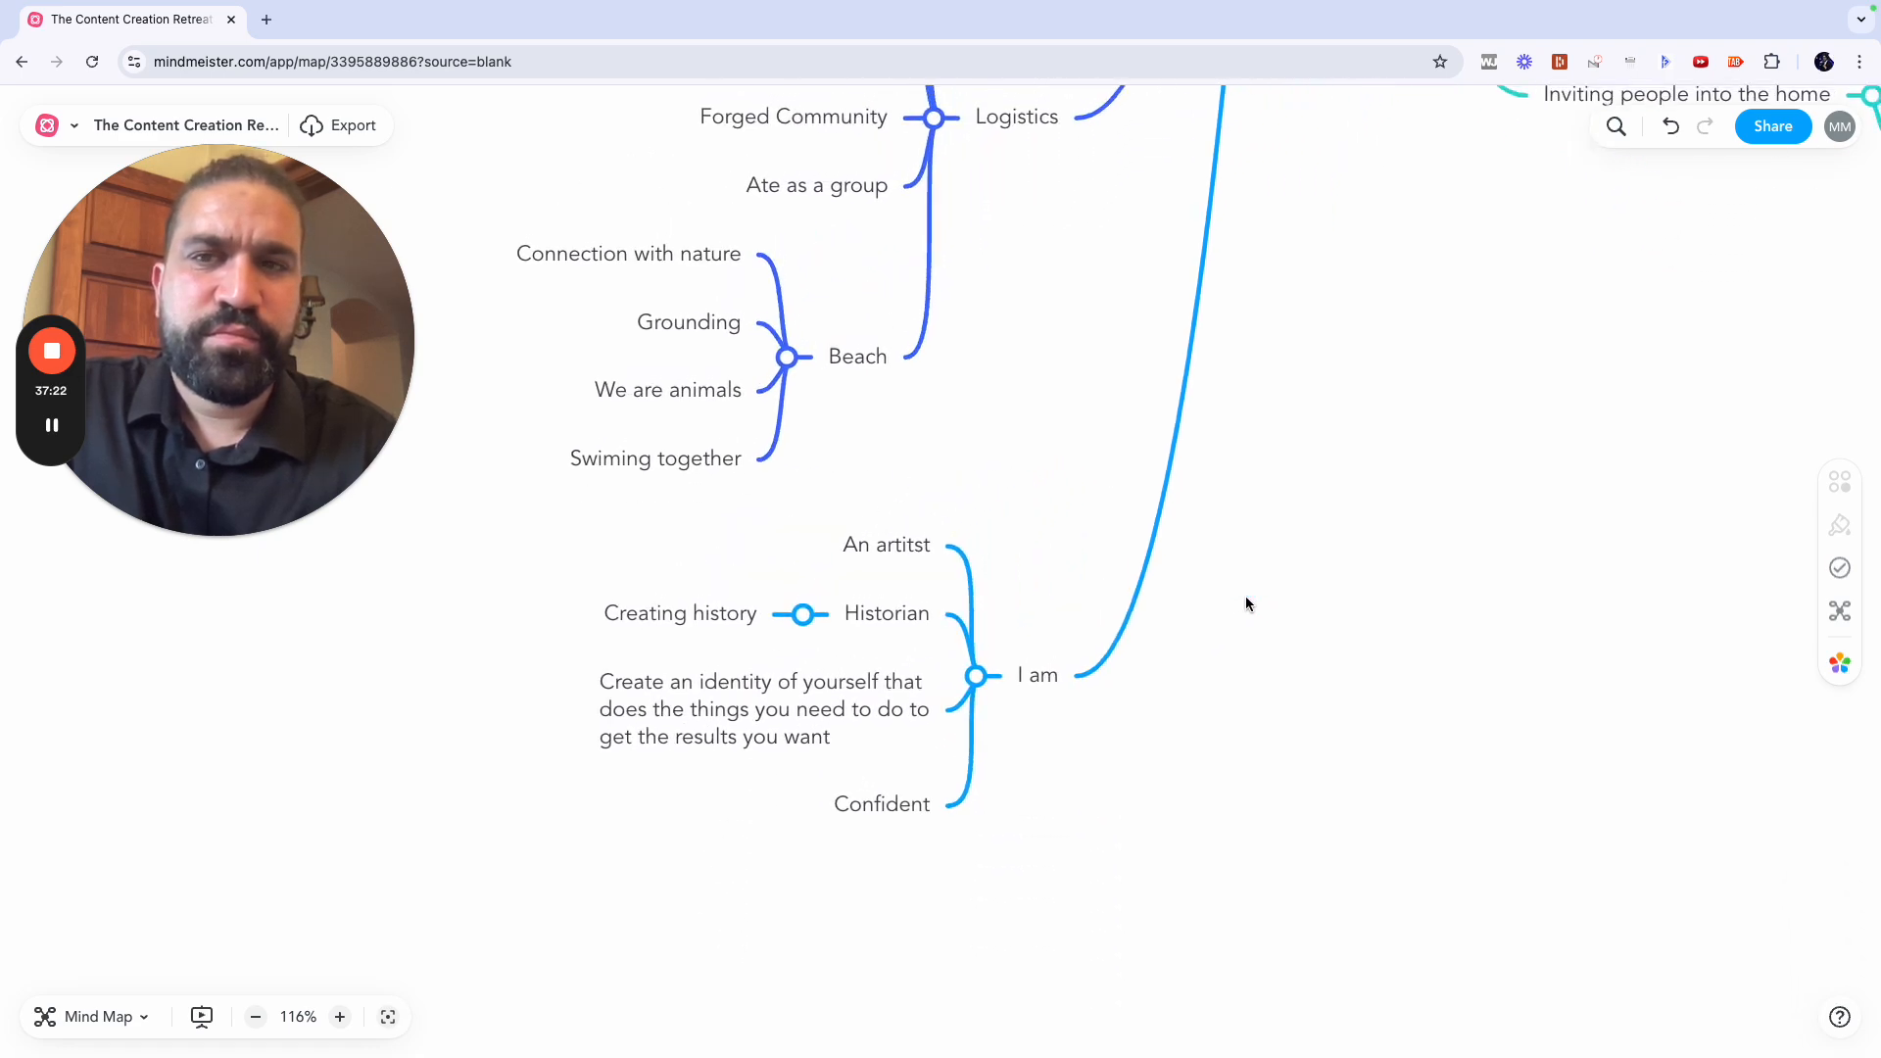
{"action": "scroll", "coordinate": [1579, 605], "scroll_direction": "up", "scroll_amount": 2}
{"action": "scroll", "coordinate": [1578, 606], "scroll_direction": "right", "scroll_amount": 2}
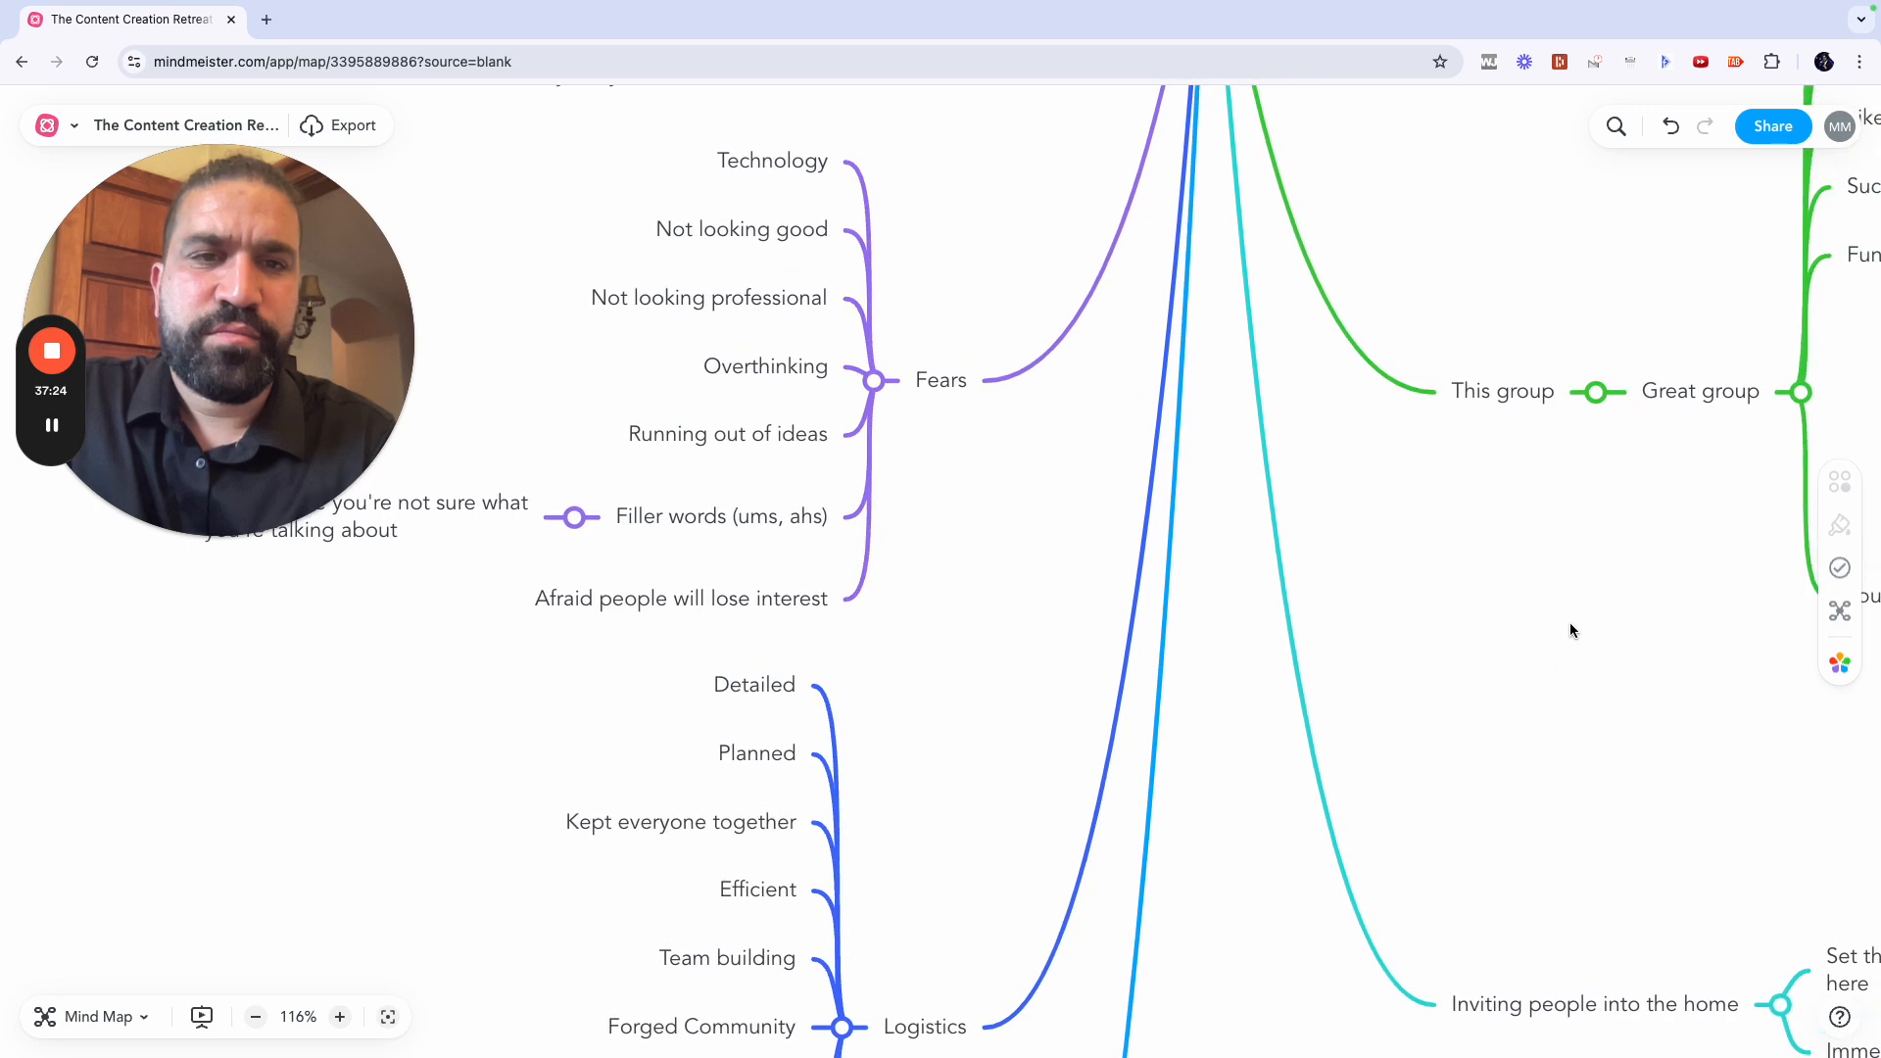
{"action": "scroll", "coordinate": [1544, 670], "scroll_direction": "up", "scroll_amount": 9}
{"action": "scroll", "coordinate": [1544, 670], "scroll_direction": "right", "scroll_amount": 2}
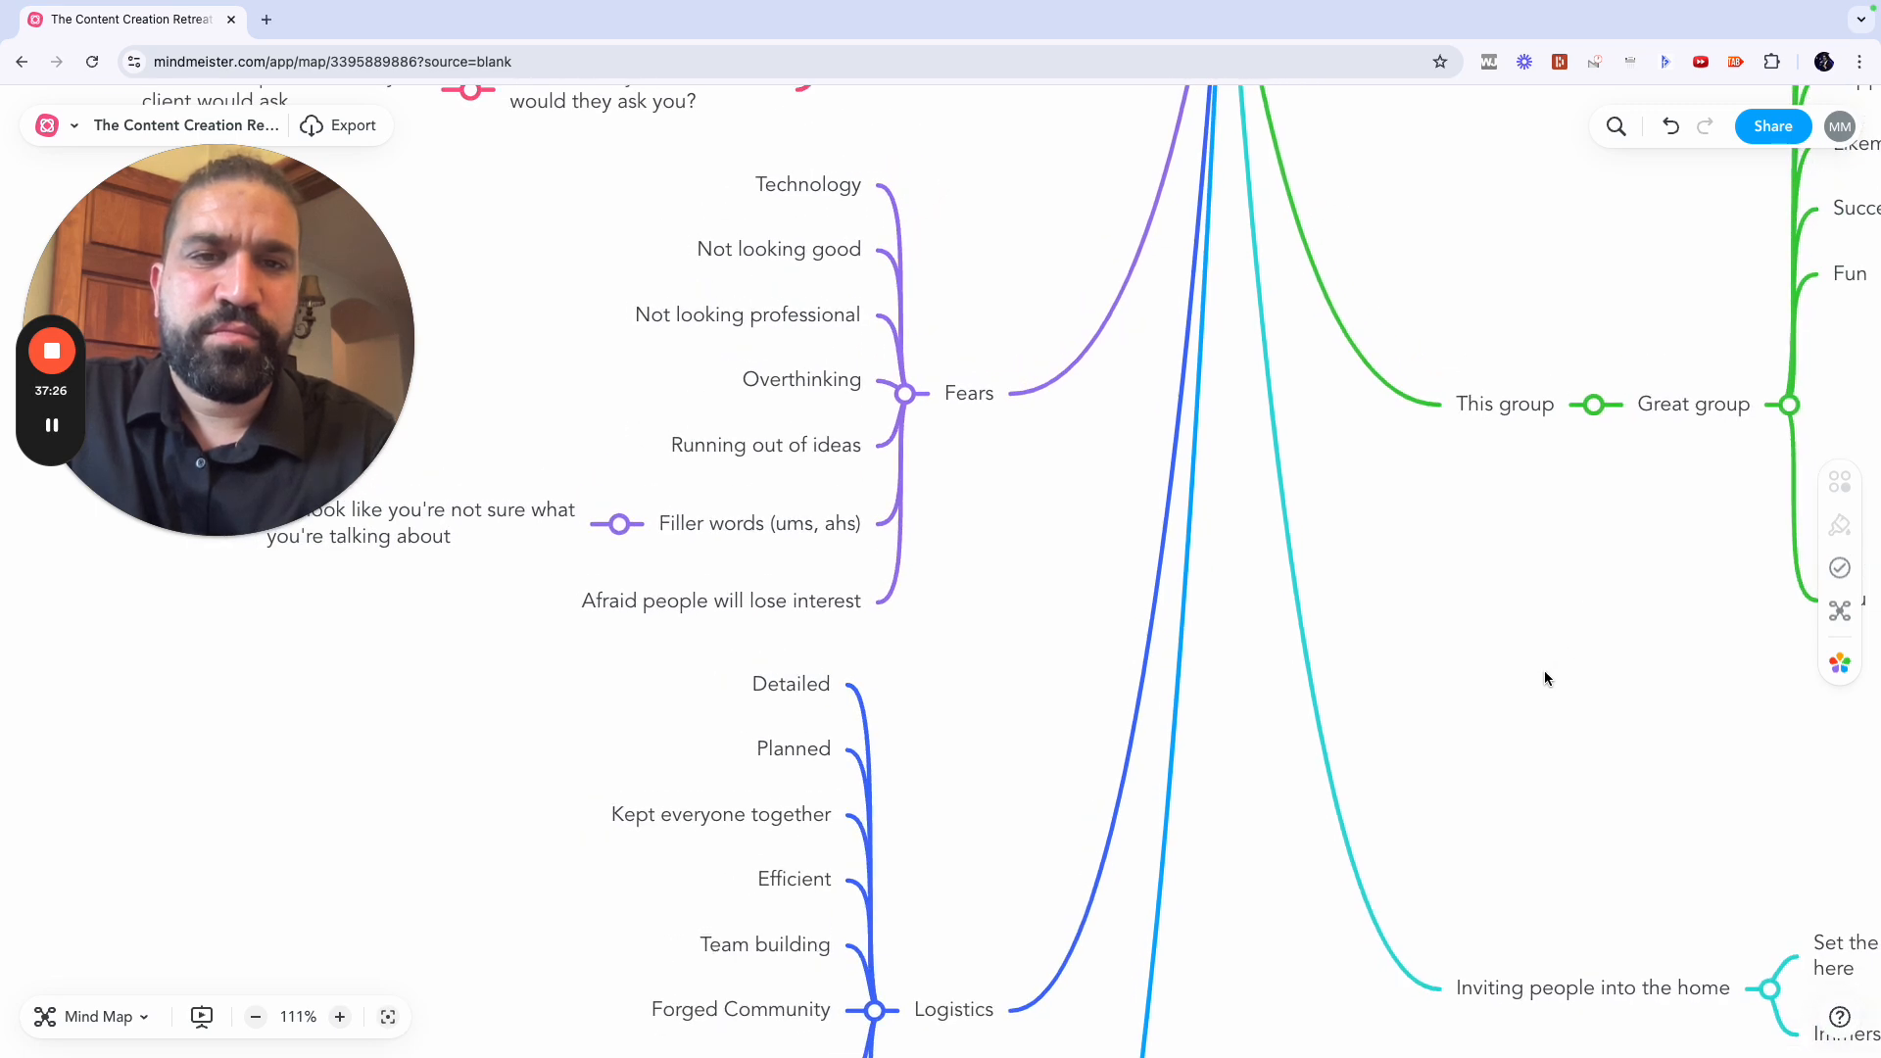
{"action": "scroll", "coordinate": [1544, 670], "scroll_direction": "up", "scroll_amount": 1}
{"action": "scroll", "coordinate": [1544, 670], "scroll_direction": "right", "scroll_amount": 1}
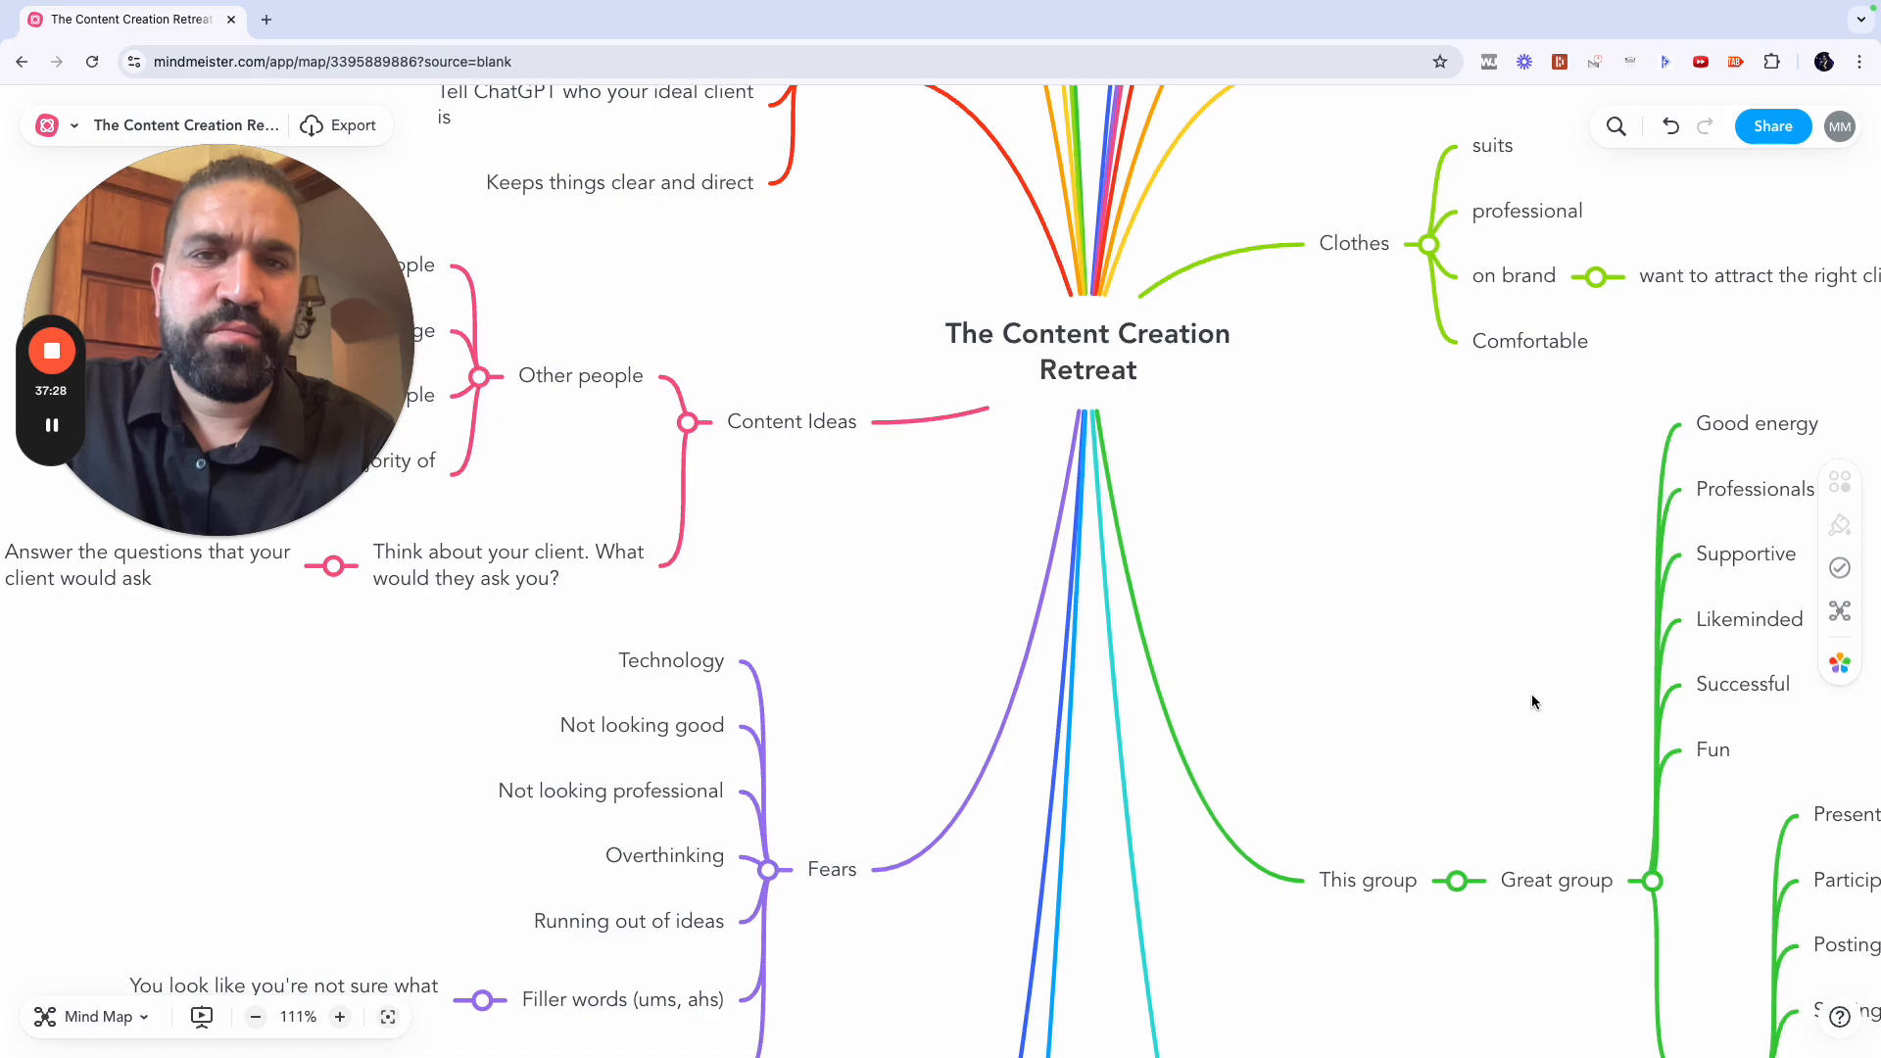
Step: Examine an overview of the whole mind map and the subtopics of the "This group" branch
{"action": "scroll", "coordinate": [1532, 697], "scroll_direction": "down", "scroll_amount": 10}
{"action": "scroll", "coordinate": [1532, 698], "scroll_direction": "up", "scroll_amount": 1}
{"action": "scroll", "coordinate": [1532, 698], "scroll_direction": "right", "scroll_amount": 1}
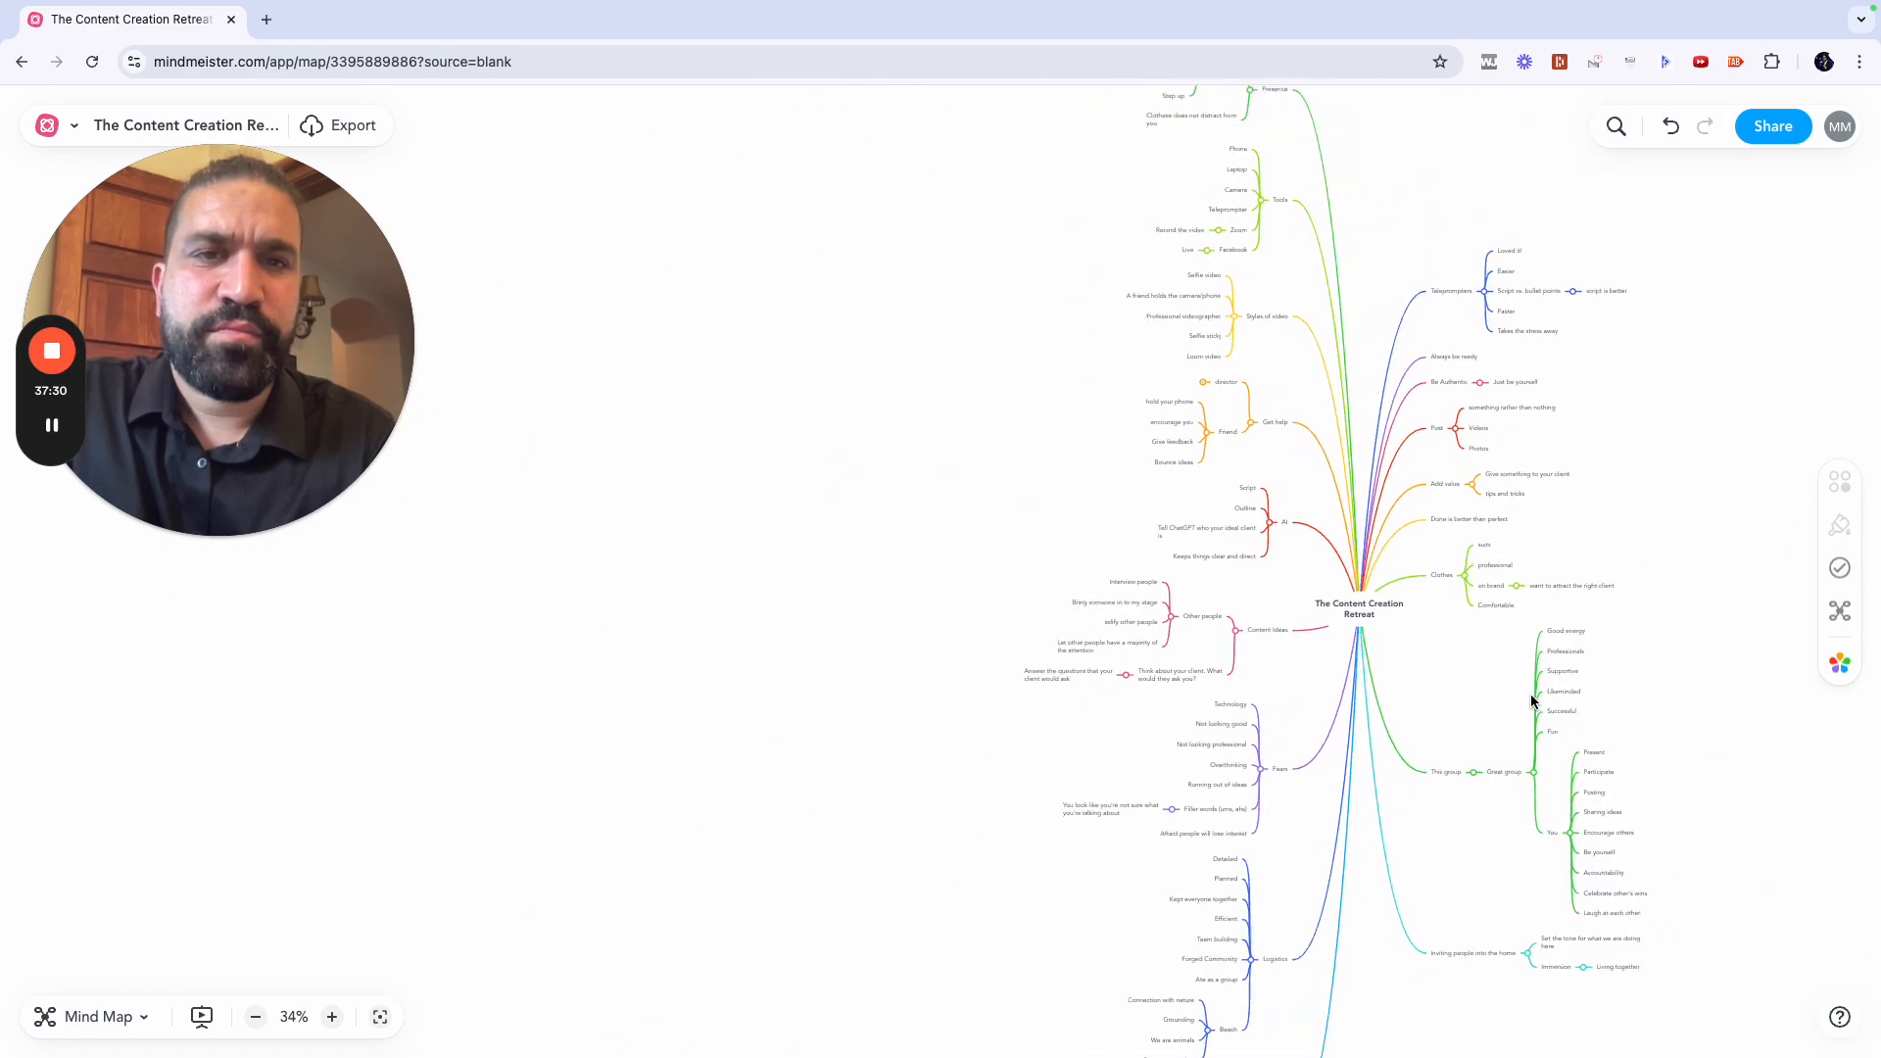
{"action": "scroll", "coordinate": [1533, 700], "scroll_direction": "up", "scroll_amount": 1}
{"action": "scroll", "coordinate": [1533, 699], "scroll_direction": "right", "scroll_amount": 1}
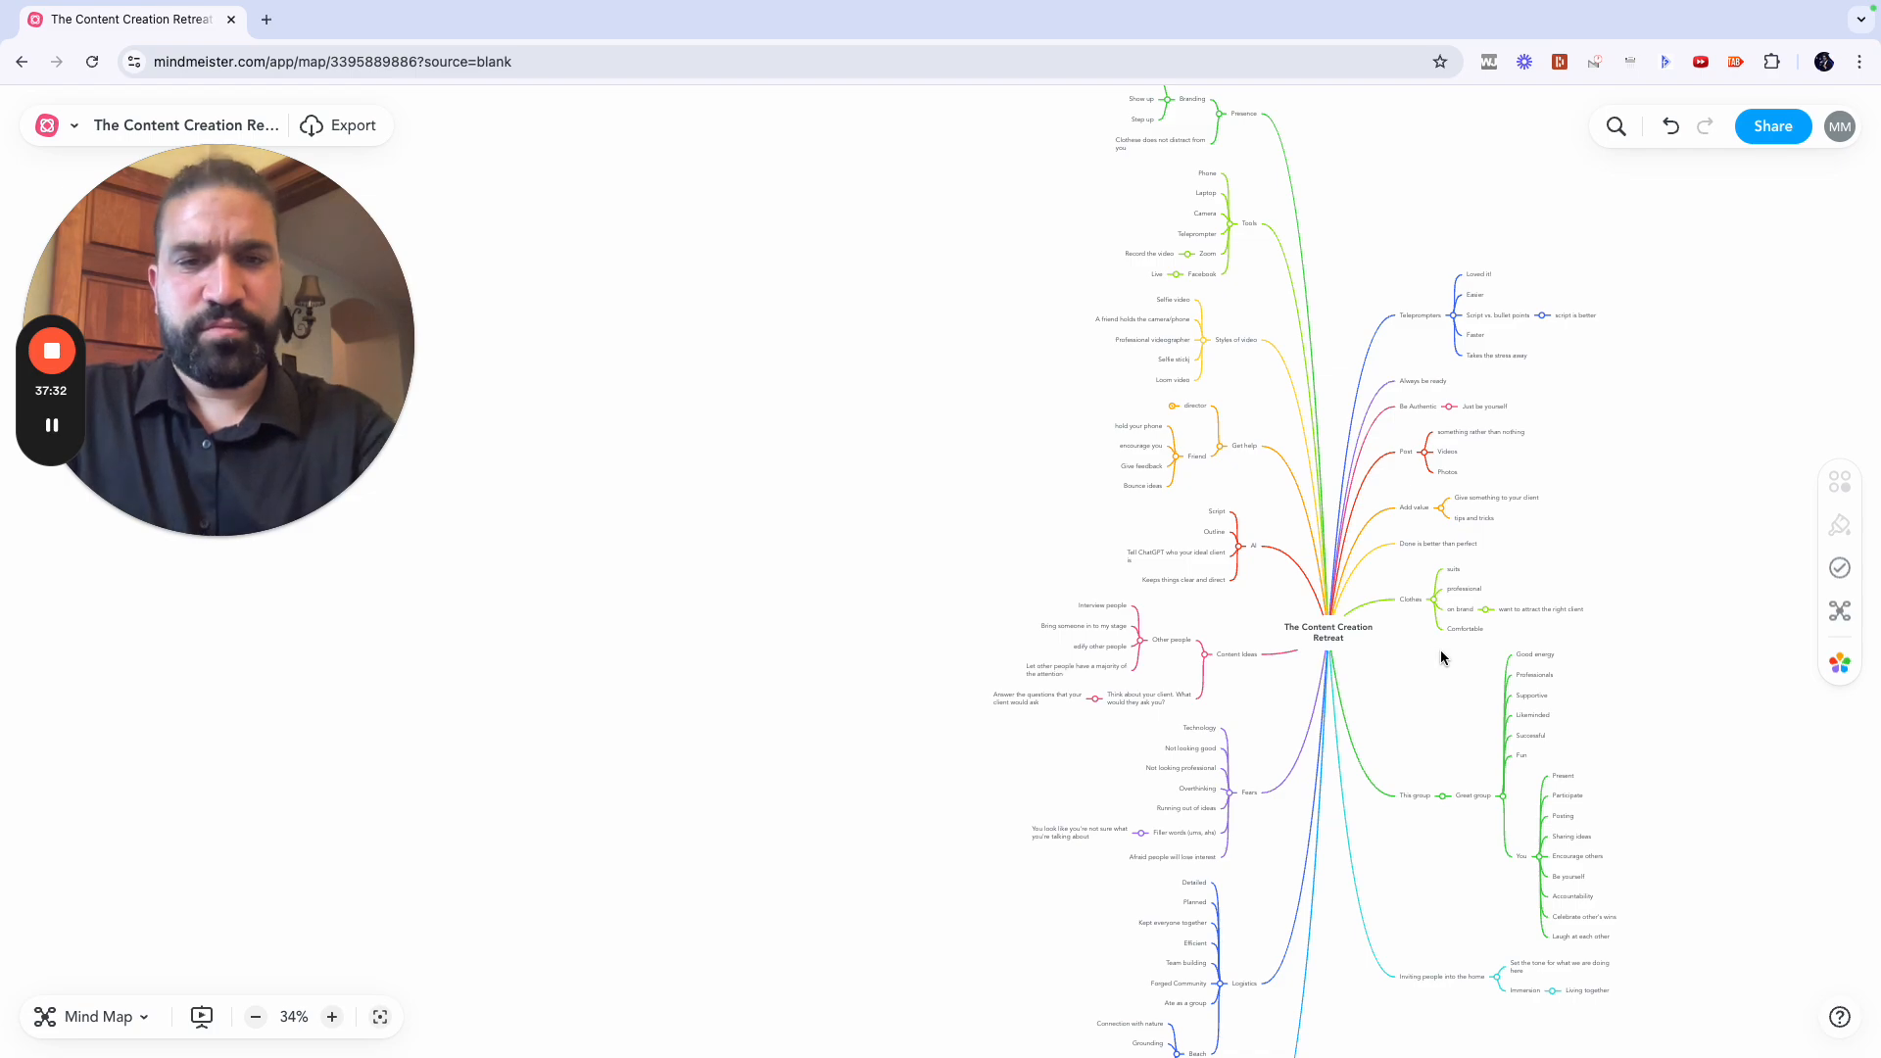
{"action": "scroll", "coordinate": [1441, 657], "scroll_direction": "up", "scroll_amount": 5}
{"action": "scroll", "coordinate": [1442, 655], "scroll_direction": "down", "scroll_amount": 3}
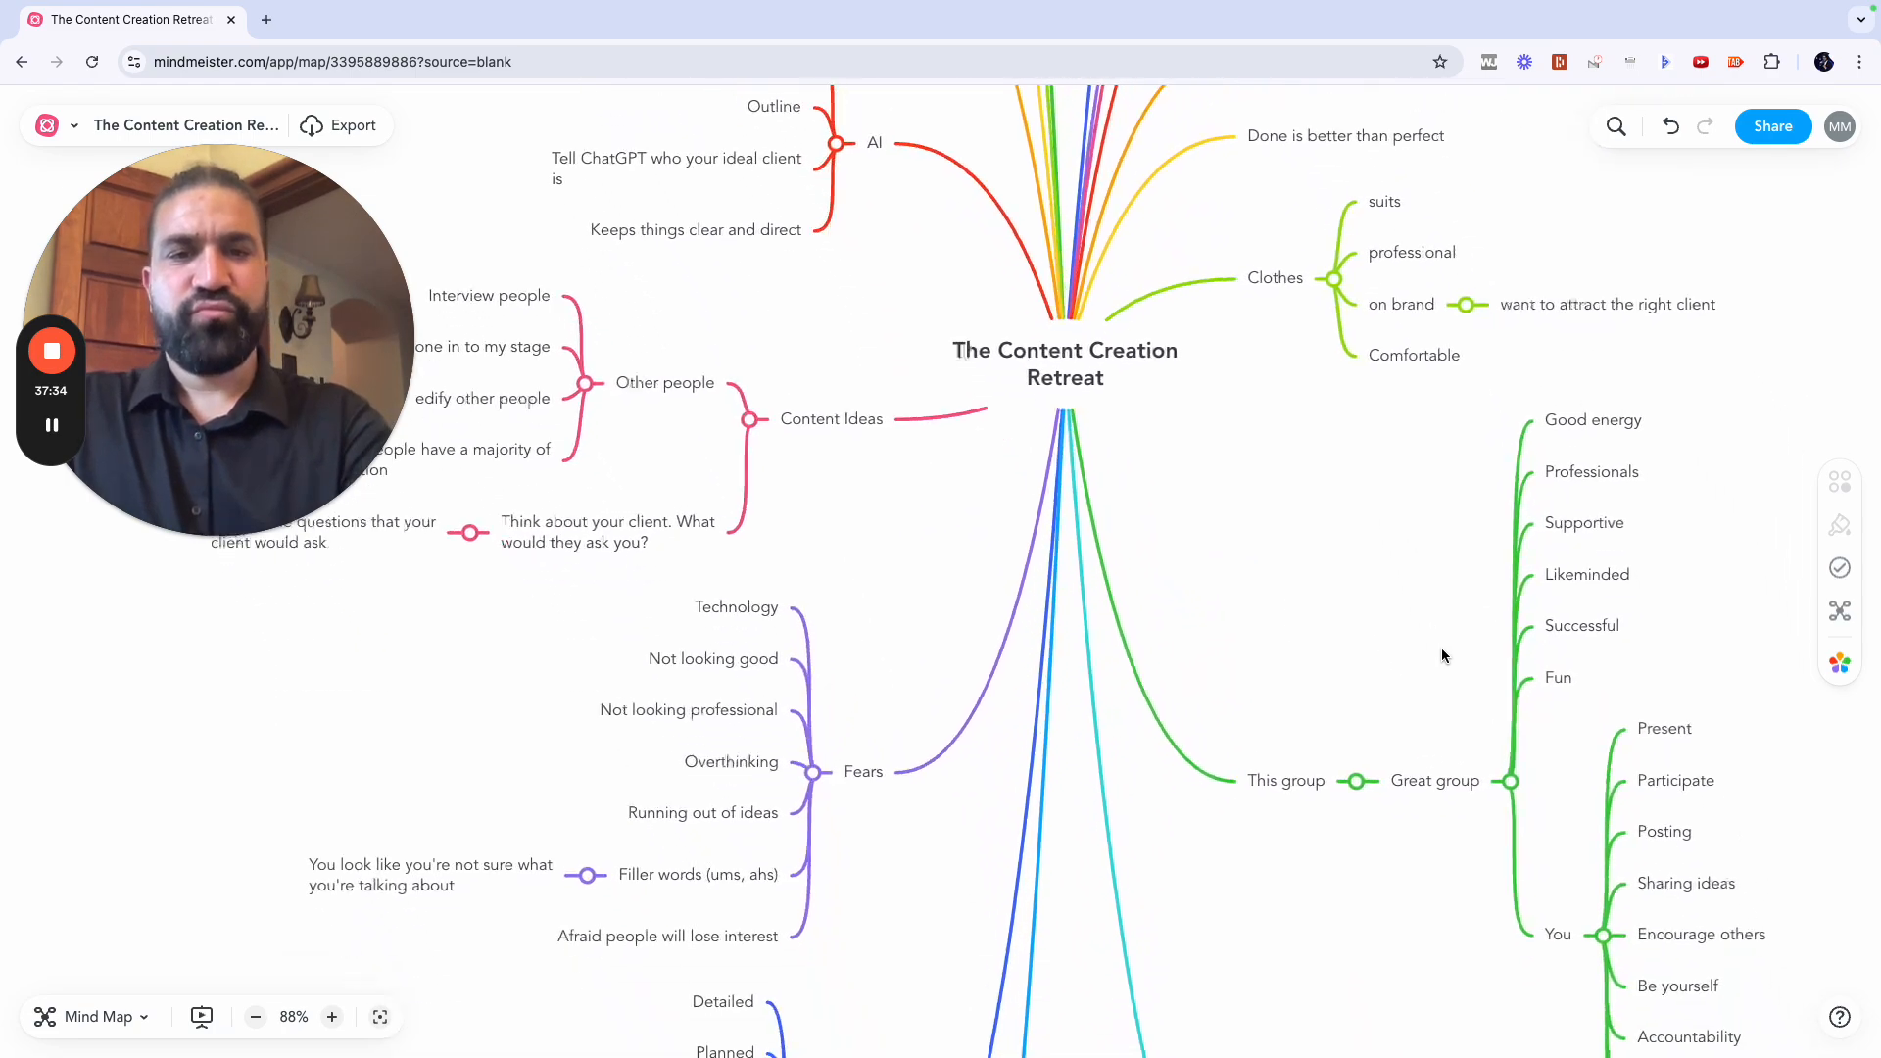
{"action": "scroll", "coordinate": [1442, 648], "scroll_direction": "down", "scroll_amount": 3}
{"action": "scroll", "coordinate": [1442, 649], "scroll_direction": "right", "scroll_amount": 2}
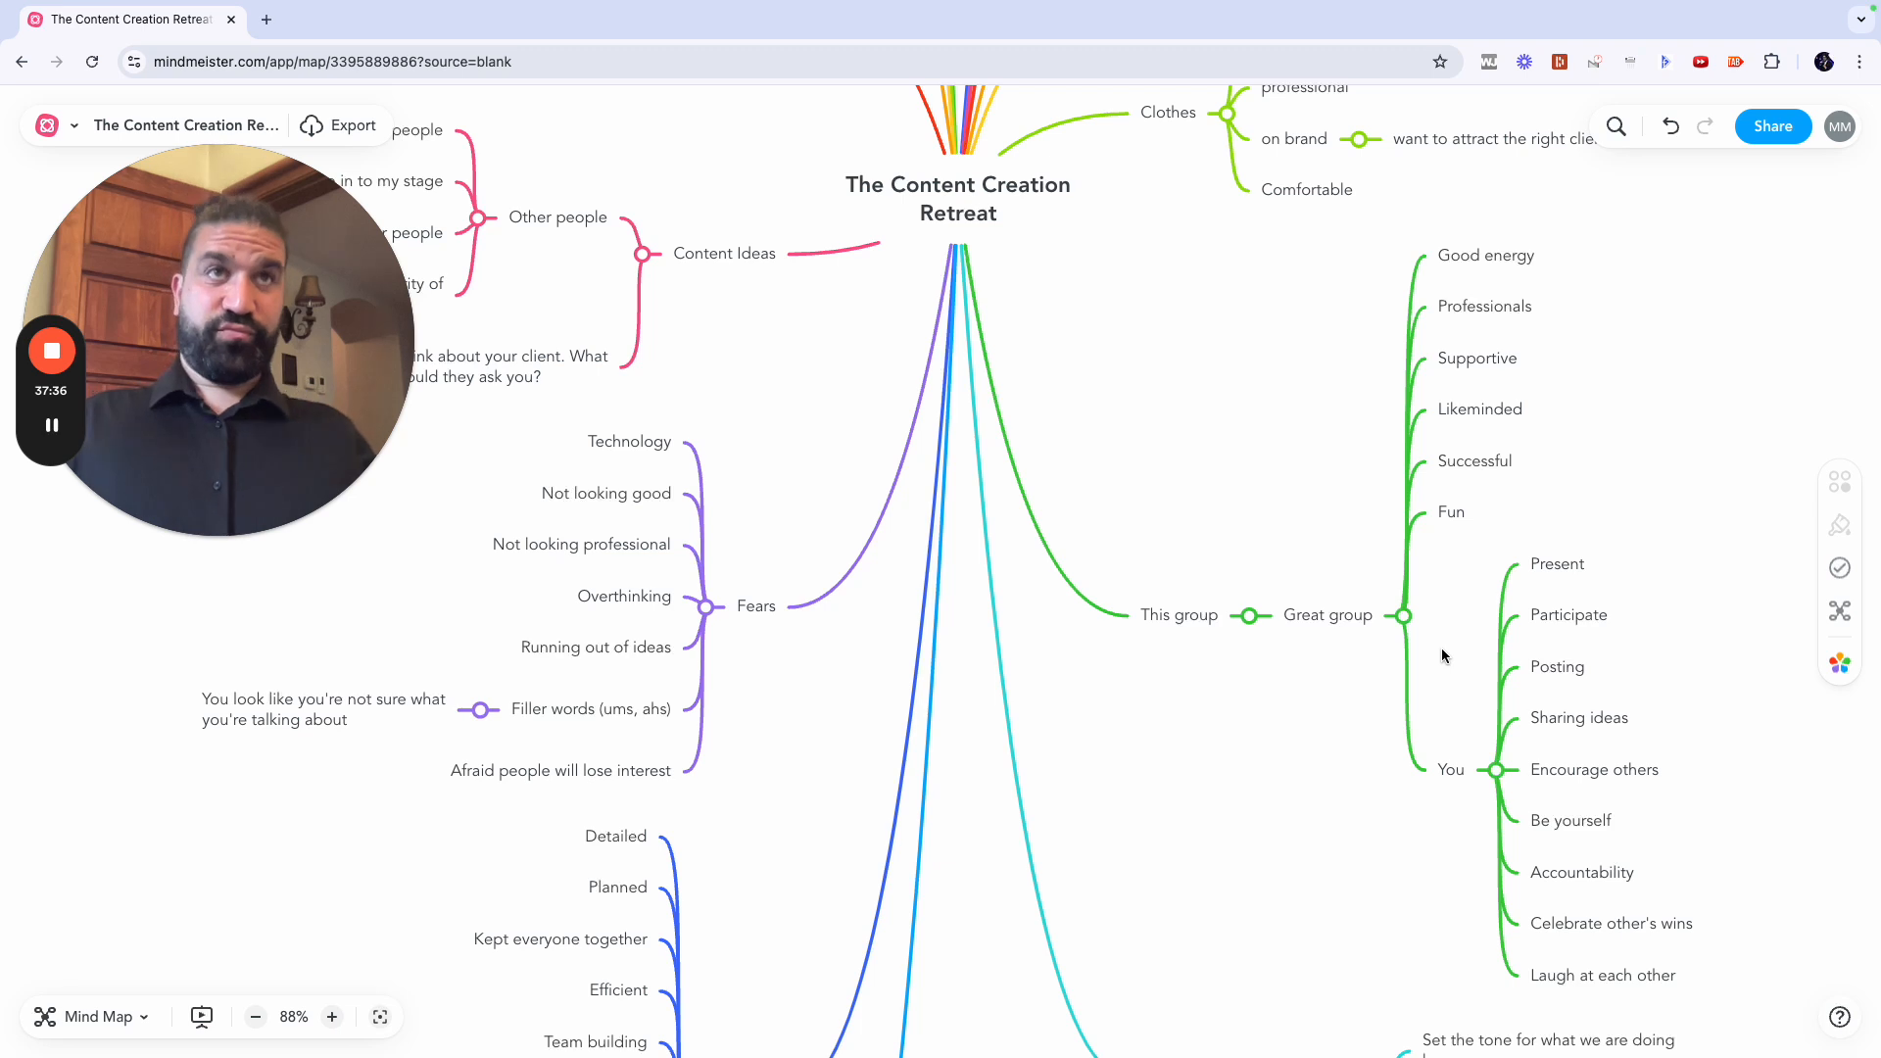